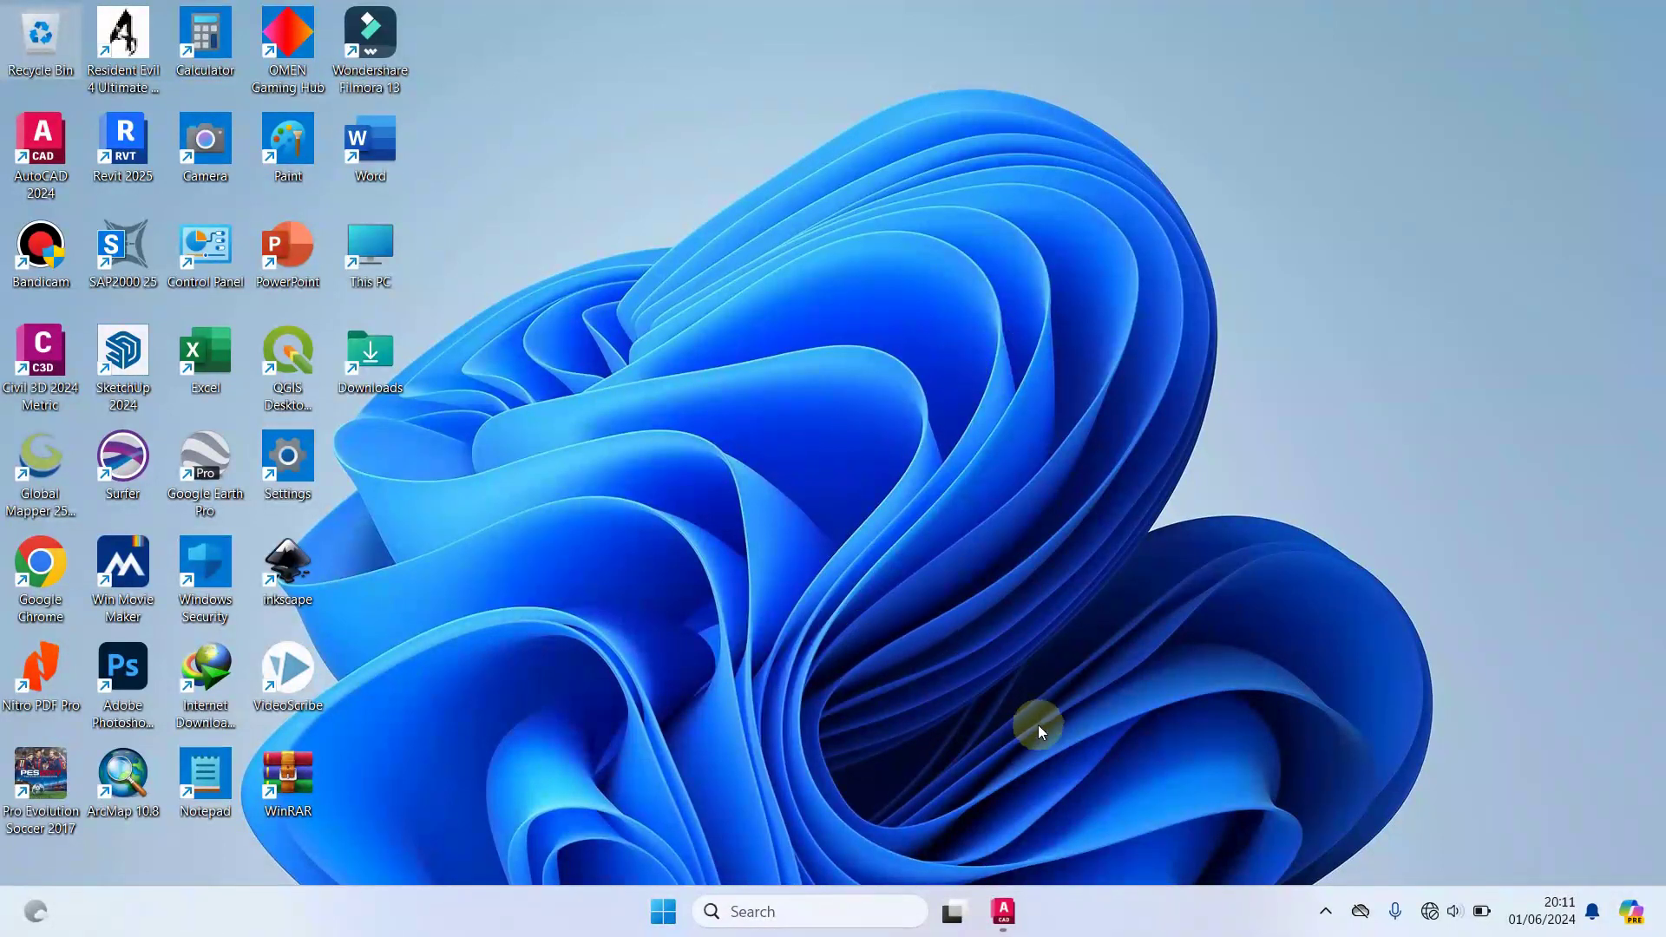
# - Restore the AutoCAD window showing Kop Gambar.dwg and pan across its two title-block frames
pyautogui.click(1004, 913)
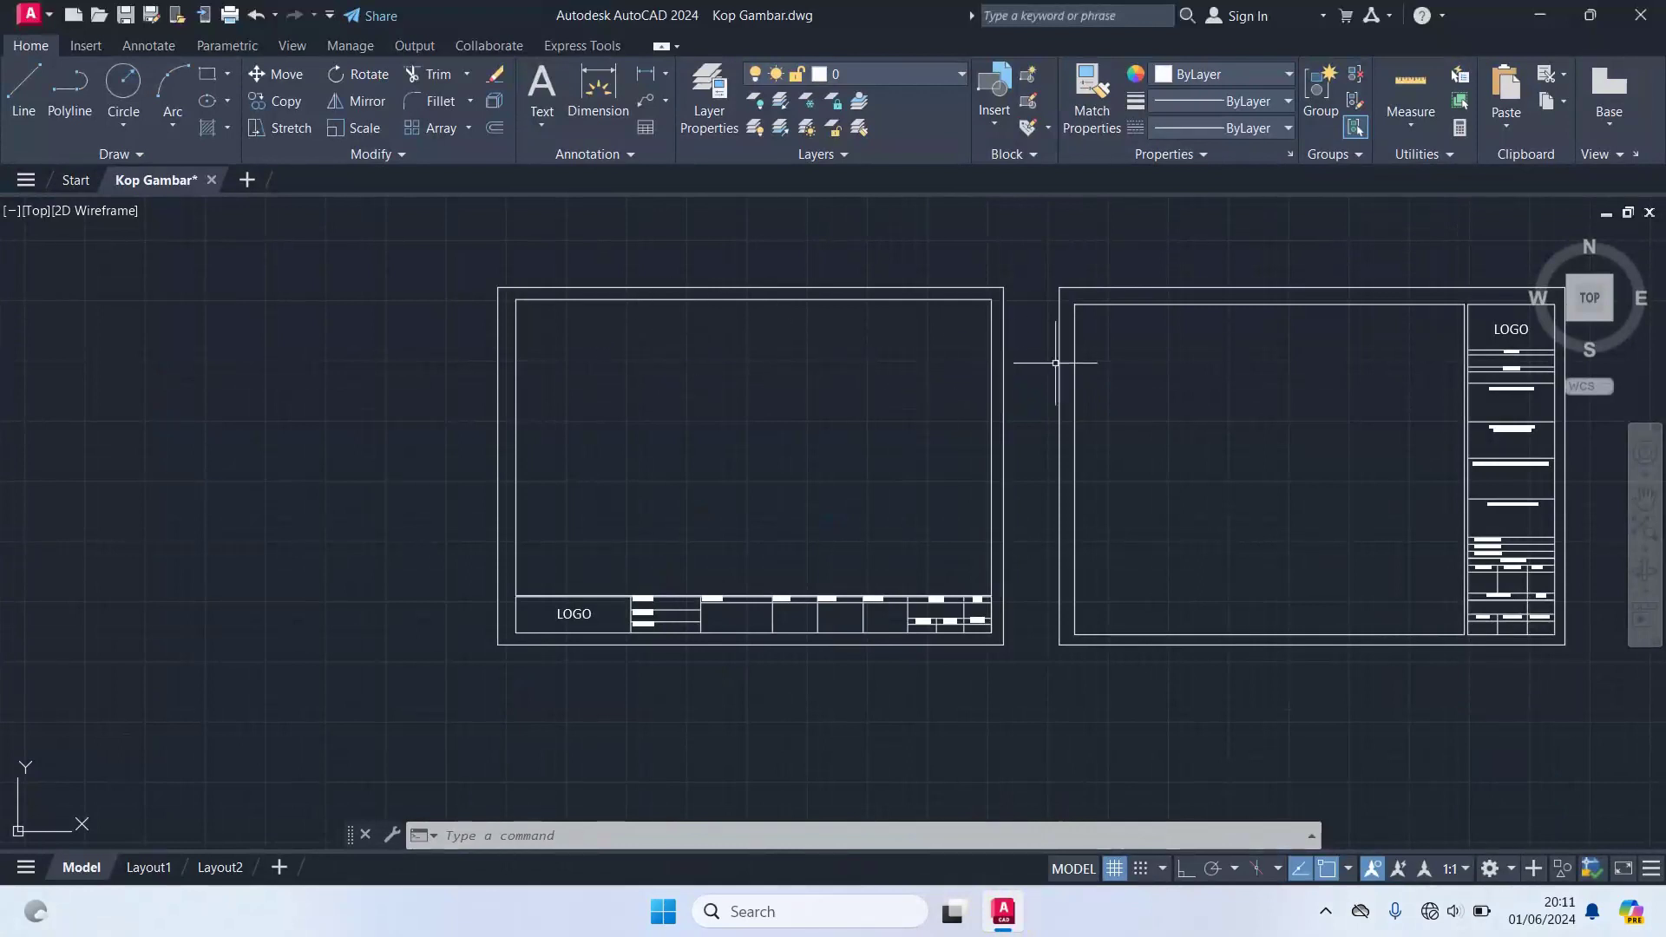
pyautogui.moveTo(1113, 387); pyautogui.dragTo(981, 391, button='middle')
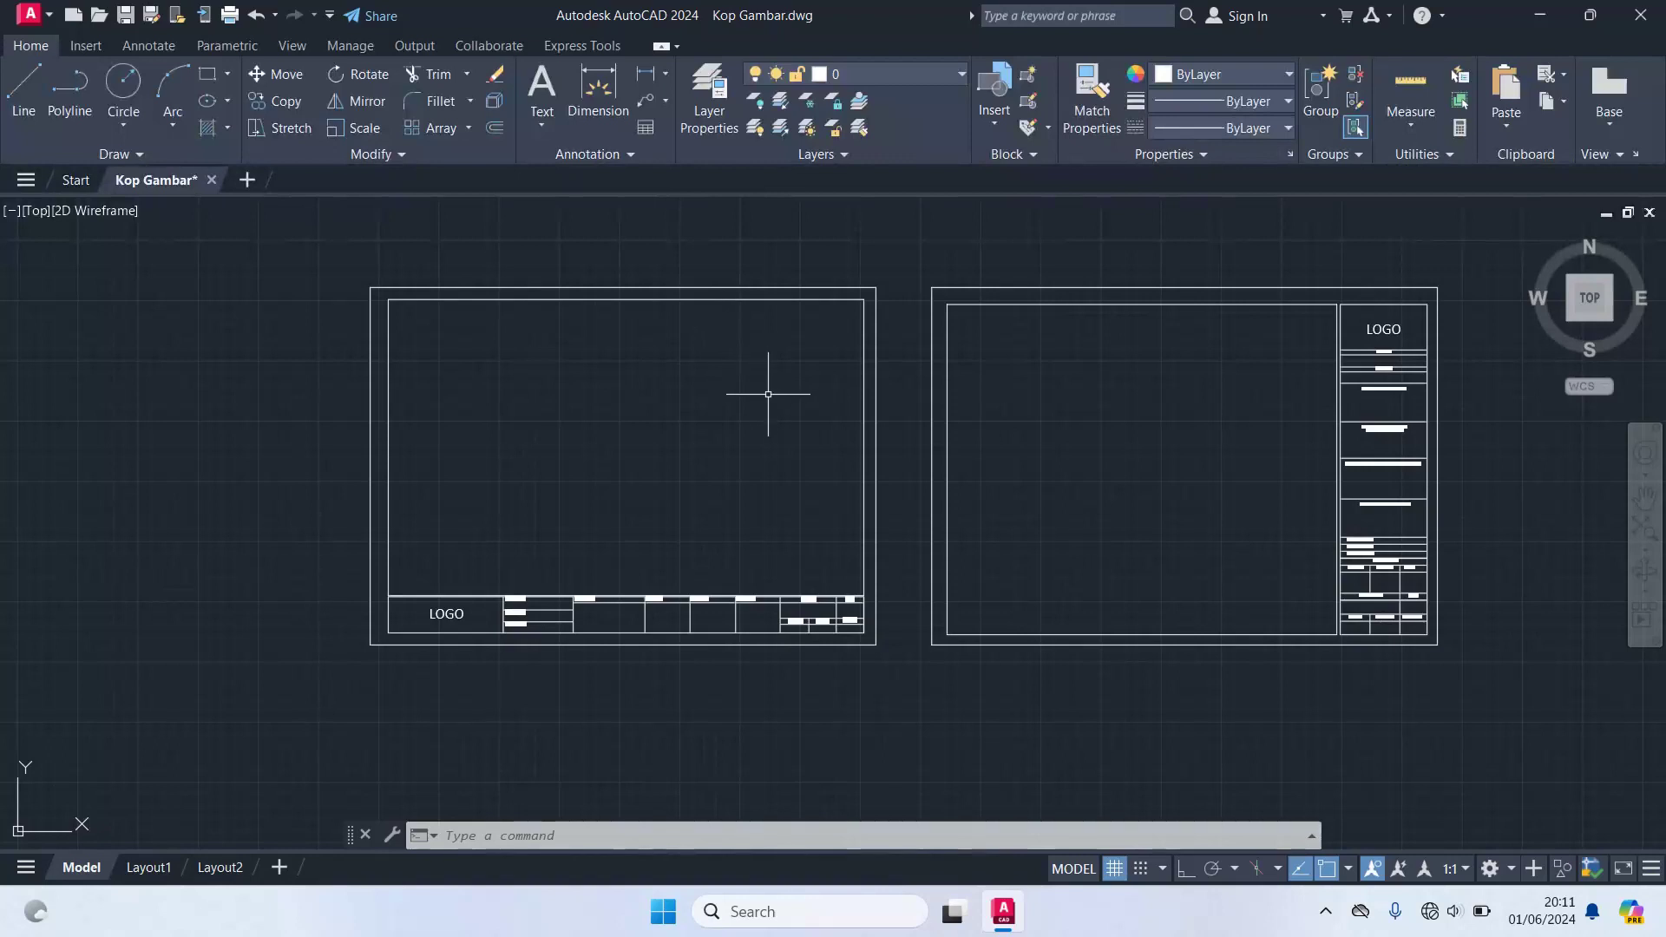
pyautogui.scroll(2, 400, 333)
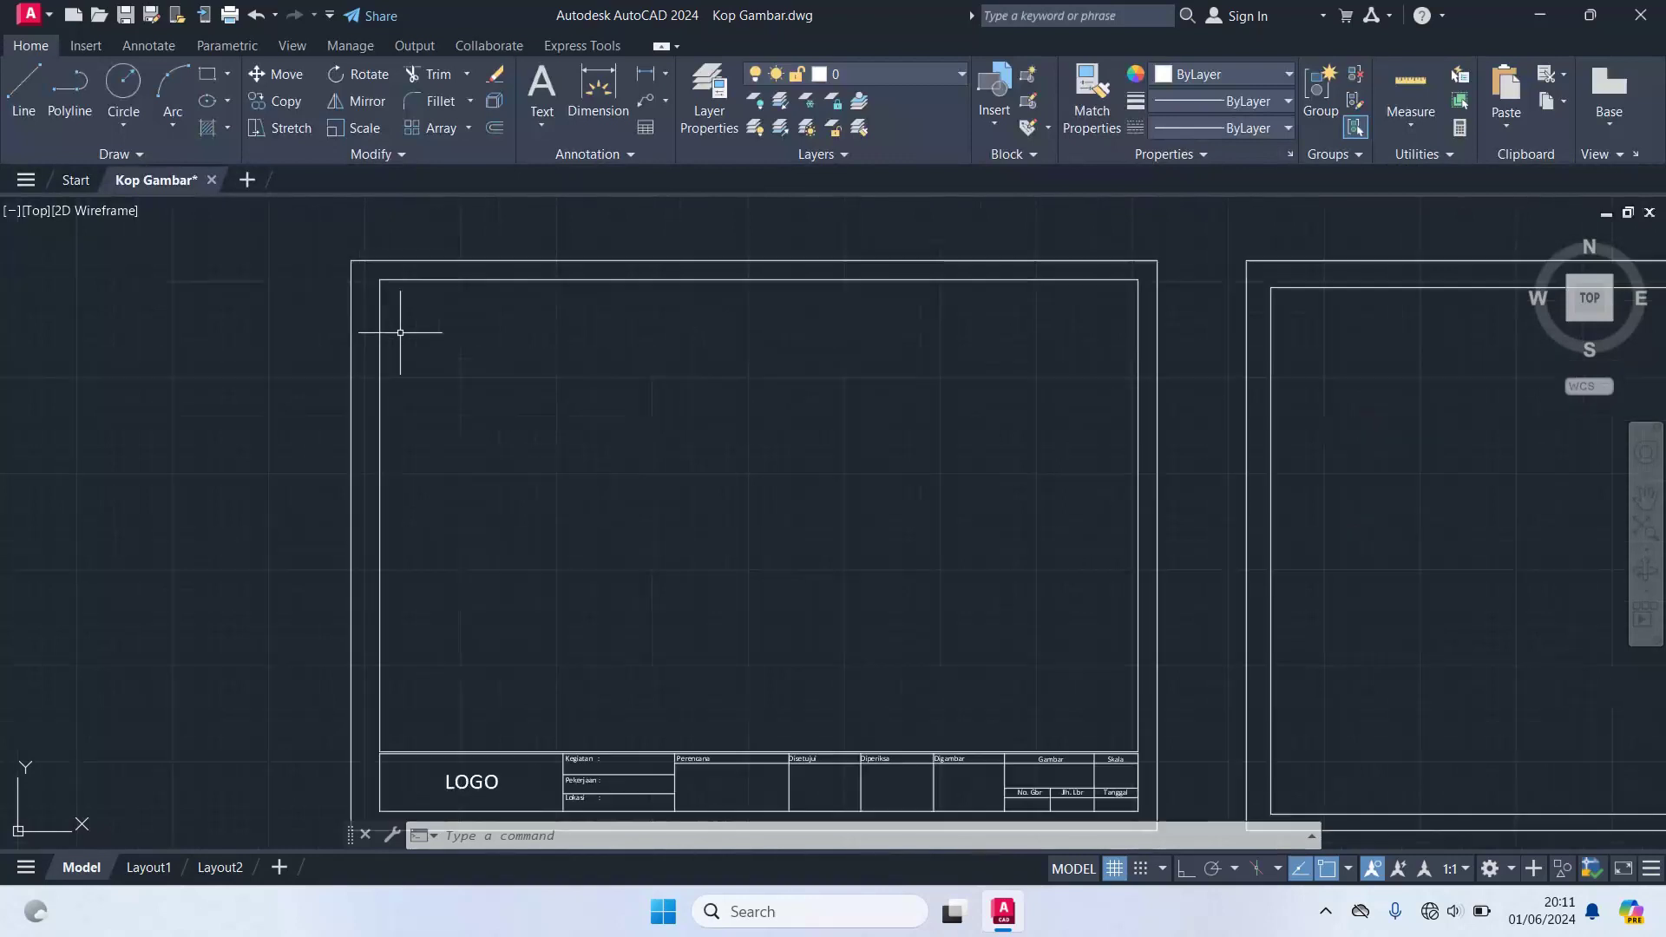
pyautogui.moveTo(499, 522); pyautogui.dragTo(547, 334, button='middle')
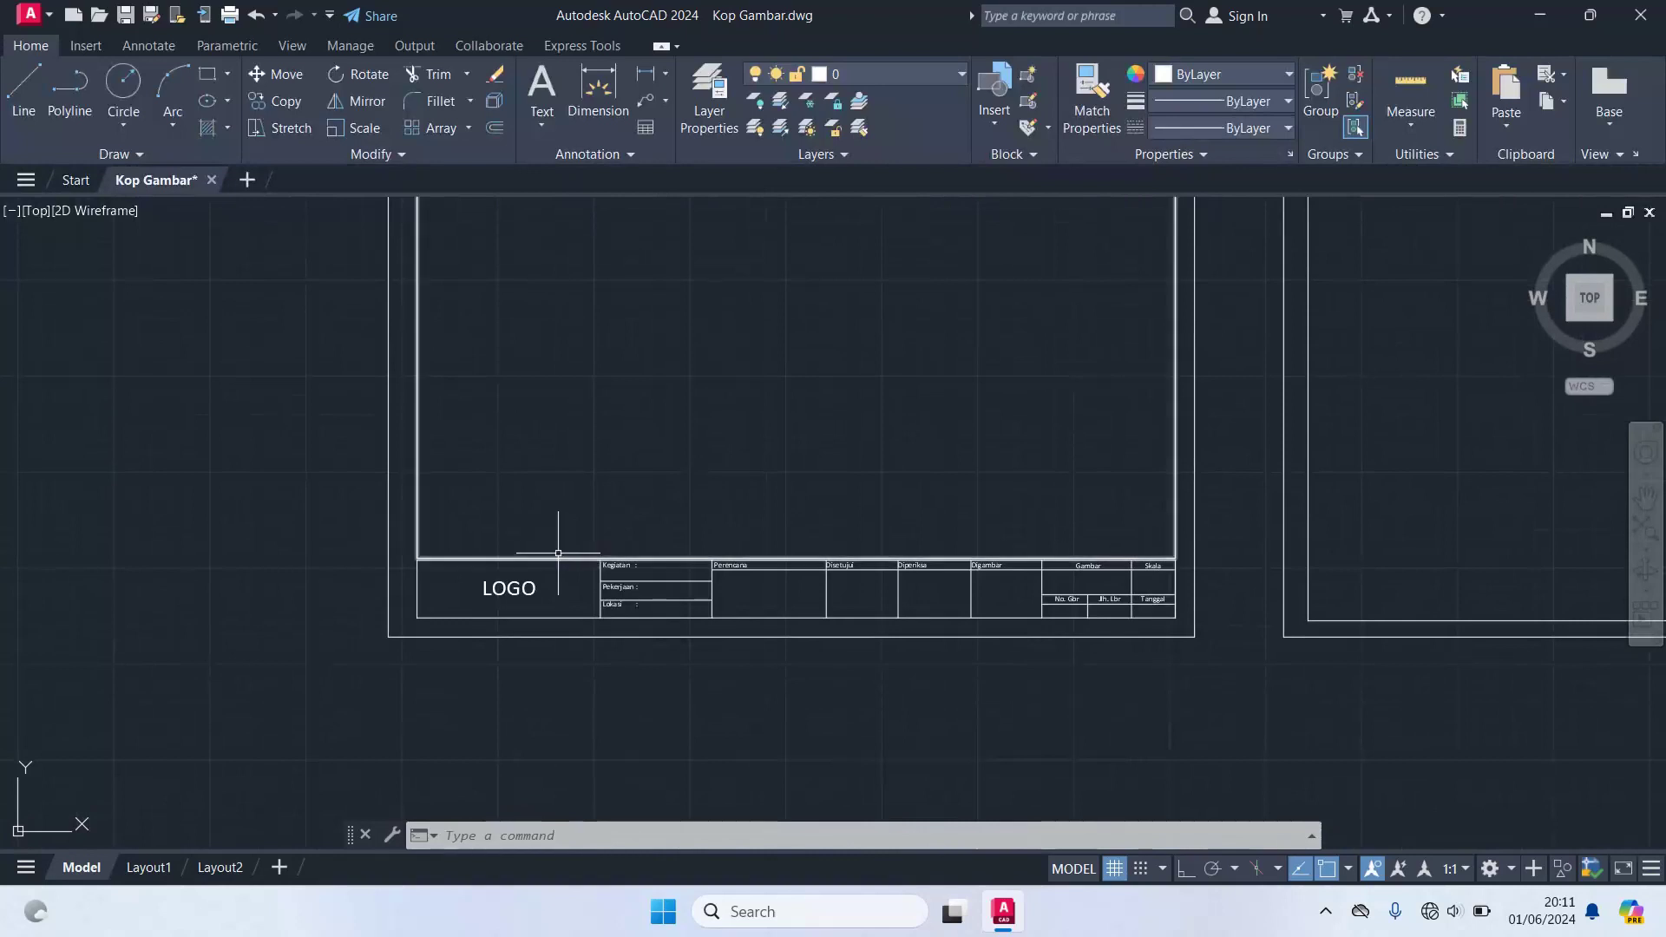
pyautogui.scroll(2, 556, 516)
pyautogui.moveTo(876, 474); pyautogui.dragTo(689, 500, button='middle')
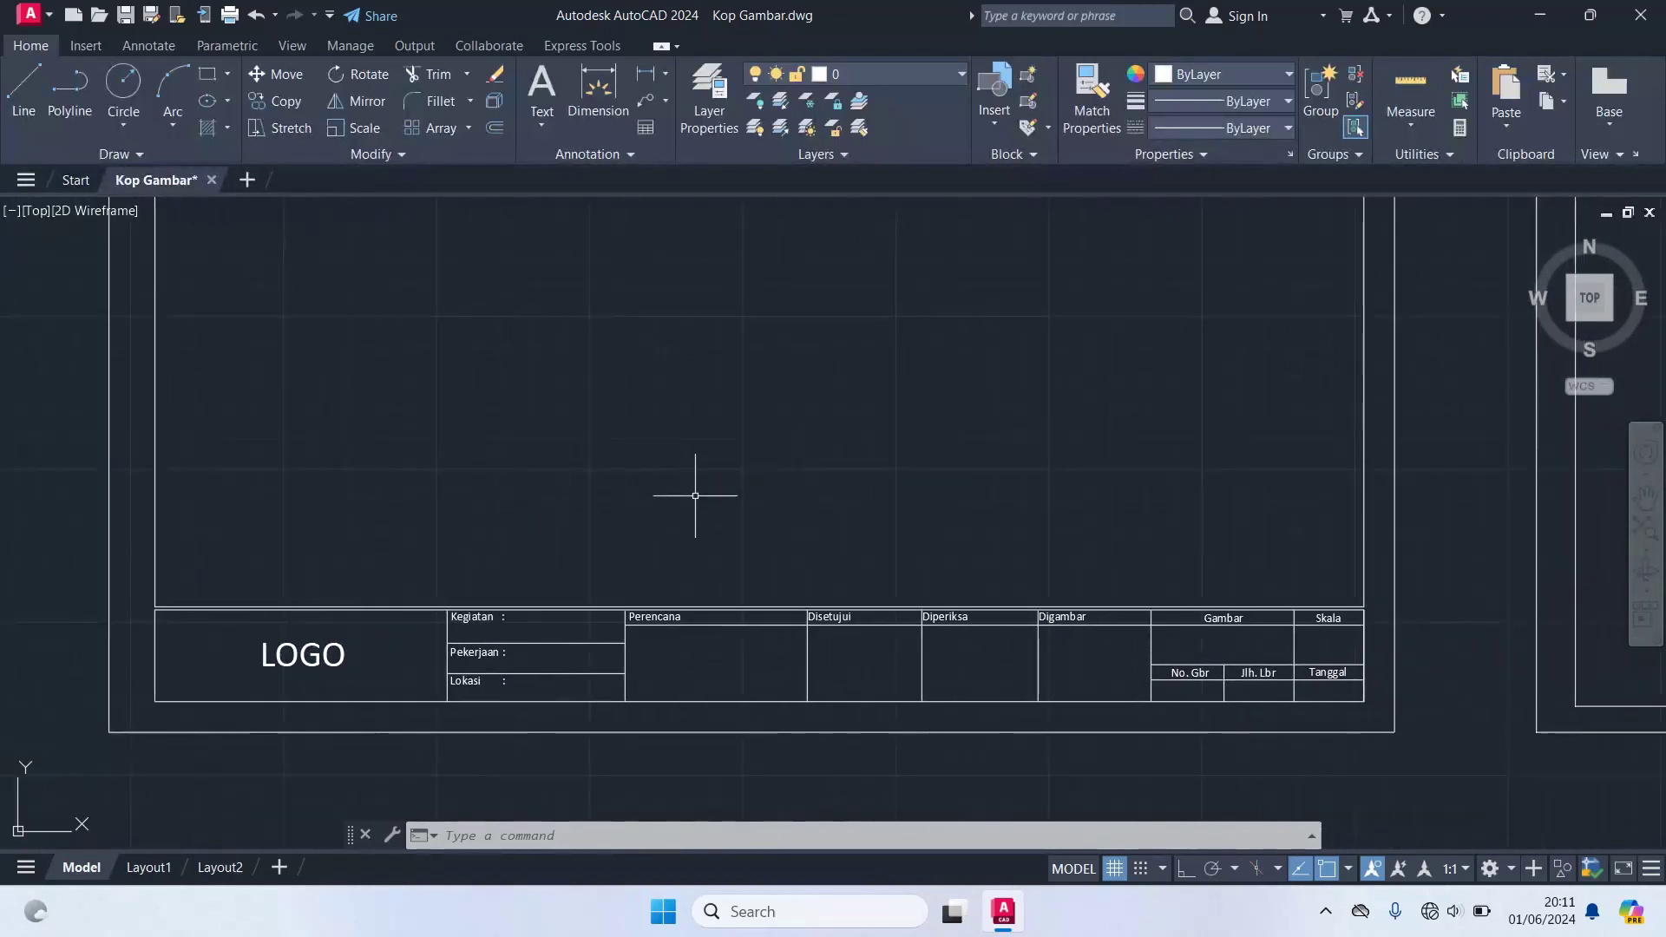
pyautogui.scroll(-2, 724, 459)
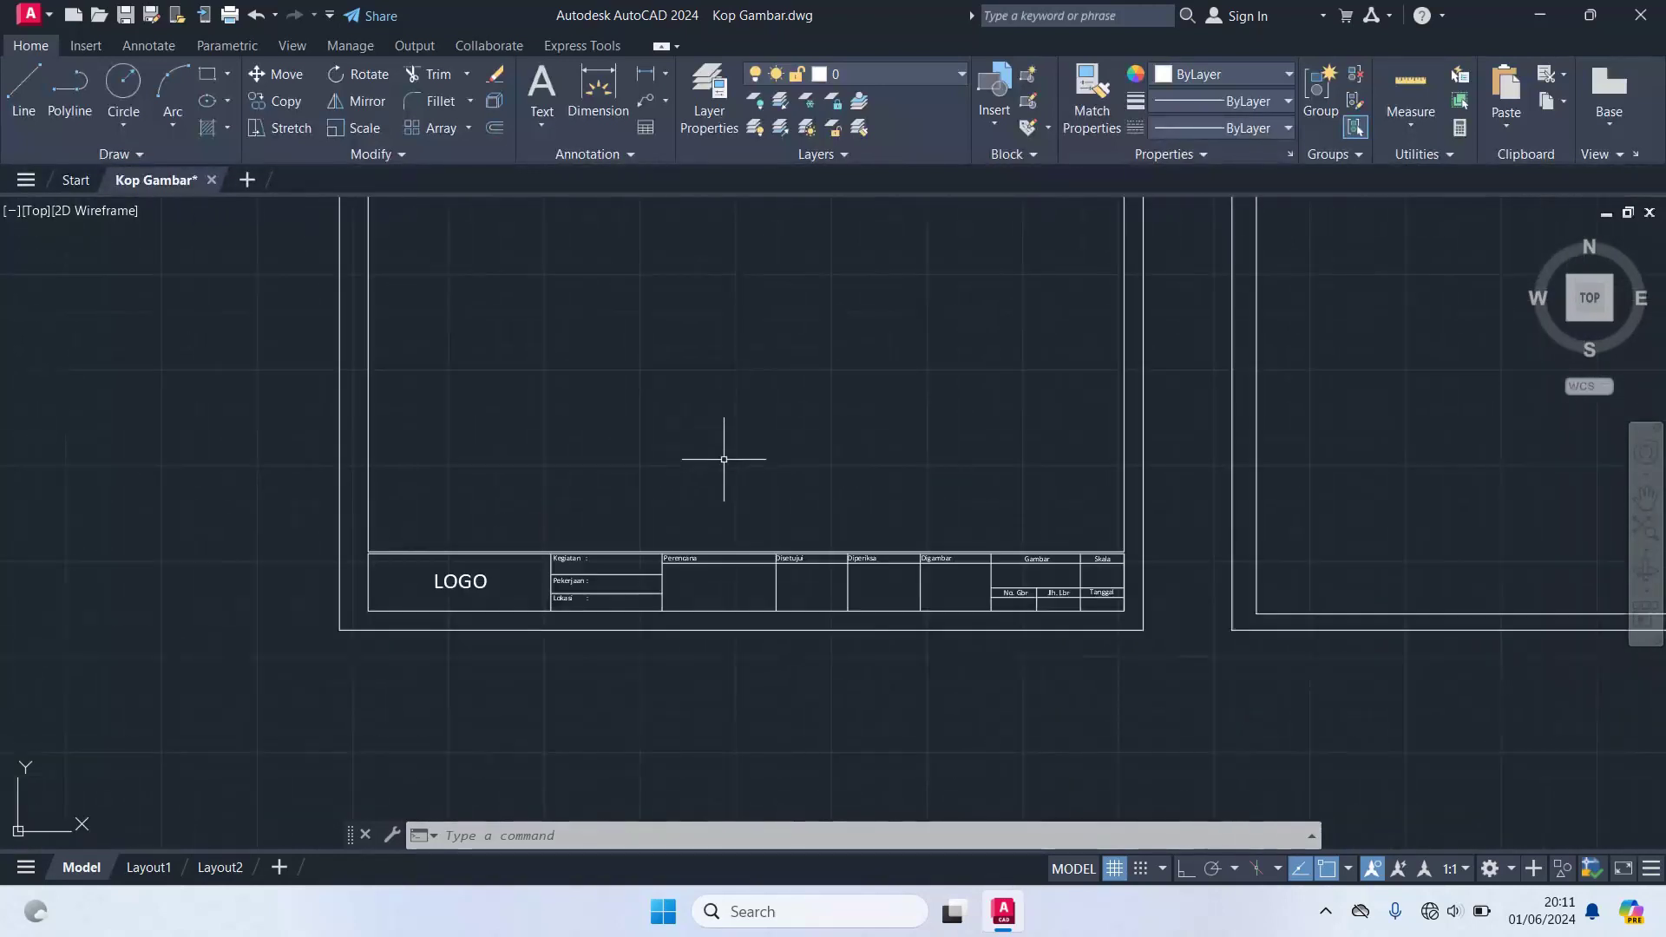
pyautogui.moveTo(785, 394); pyautogui.dragTo(683, 350, button='middle')
pyautogui.scroll(2, 699, 360)
pyautogui.moveTo(681, 465)
pyautogui.mouseDown(button='middle')
pyautogui.moveTo(985, 313)
pyautogui.moveTo(557, 565)
pyautogui.mouseUp(button='middle')
pyautogui.scroll(-3, 607, 573)
pyautogui.moveTo(992, 513); pyautogui.dragTo(506, 587, button='middle')
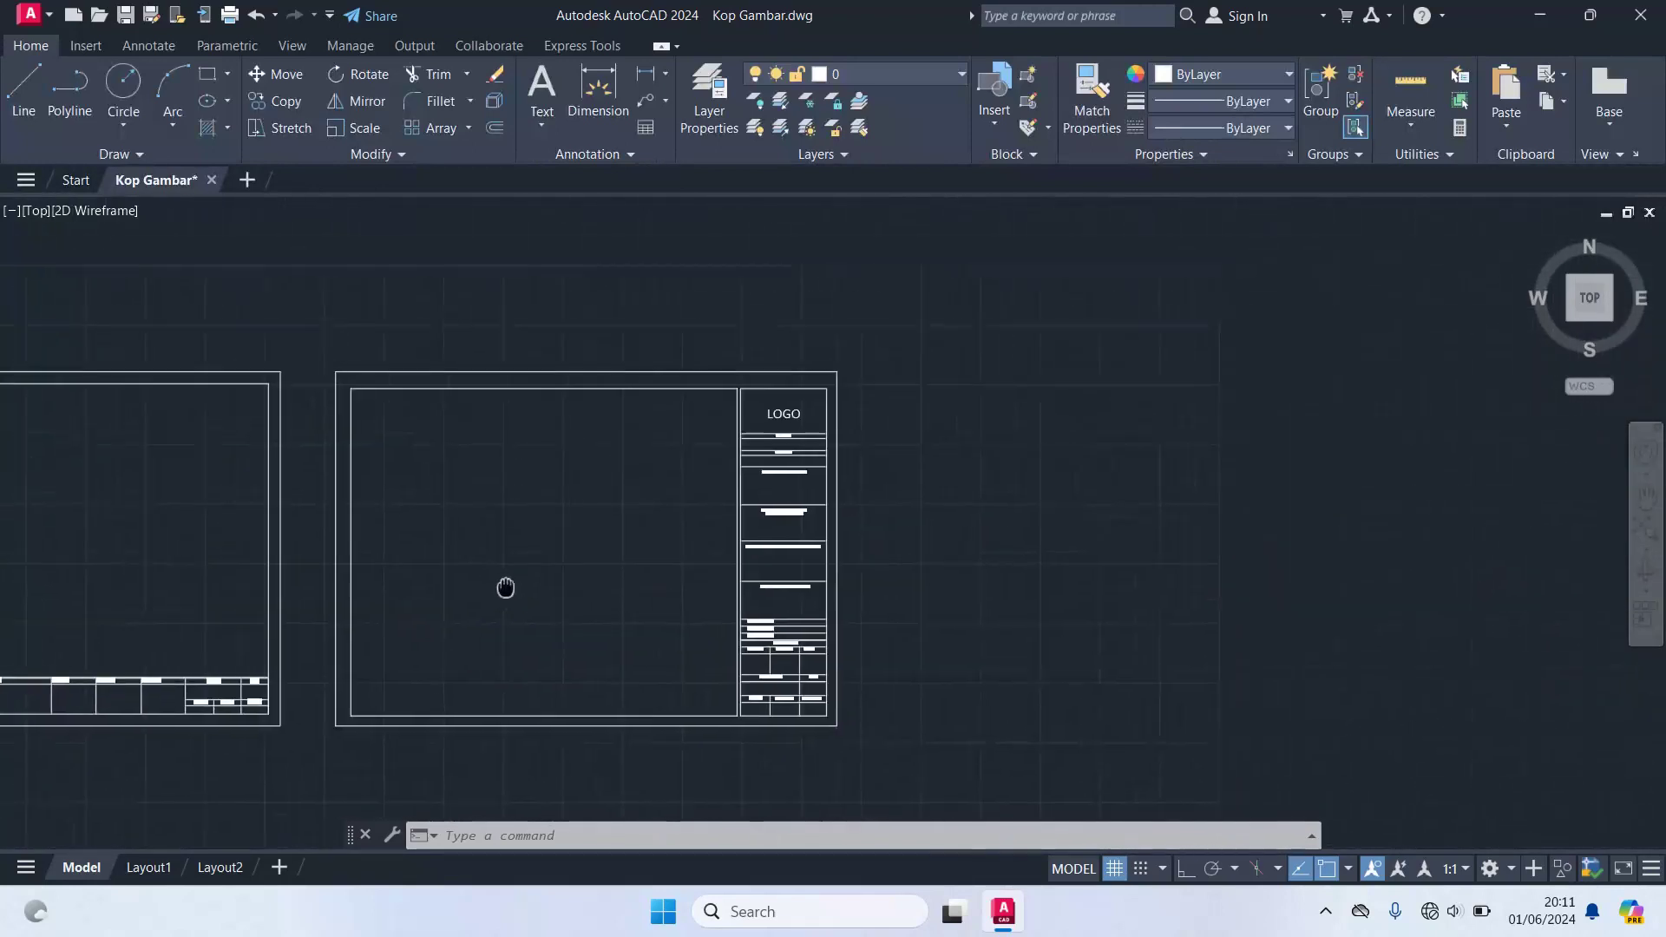
pyautogui.scroll(4, 966, 416)
pyautogui.moveTo(786, 500); pyautogui.dragTo(986, 319, button='middle')
pyautogui.scroll(-2, 978, 375)
pyautogui.scroll(-2, 976, 390)
pyautogui.scroll(2, 1116, 316)
pyautogui.moveTo(988, 412)
pyautogui.mouseDown(button='middle')
pyautogui.moveTo(1116, 316)
pyautogui.moveTo(1195, 402)
pyautogui.moveTo(1406, 351)
pyautogui.mouseUp(button='middle')
pyautogui.moveTo(738, 503)
pyautogui.mouseDown(button='middle')
pyautogui.moveTo(1495, 309)
pyautogui.moveTo(1518, 483)
pyautogui.mouseUp(button='middle')
pyautogui.moveTo(1004, 342)
pyautogui.mouseDown(button='middle')
pyautogui.moveTo(941, 443)
pyautogui.moveTo(899, 402)
pyautogui.mouseUp(button='middle')
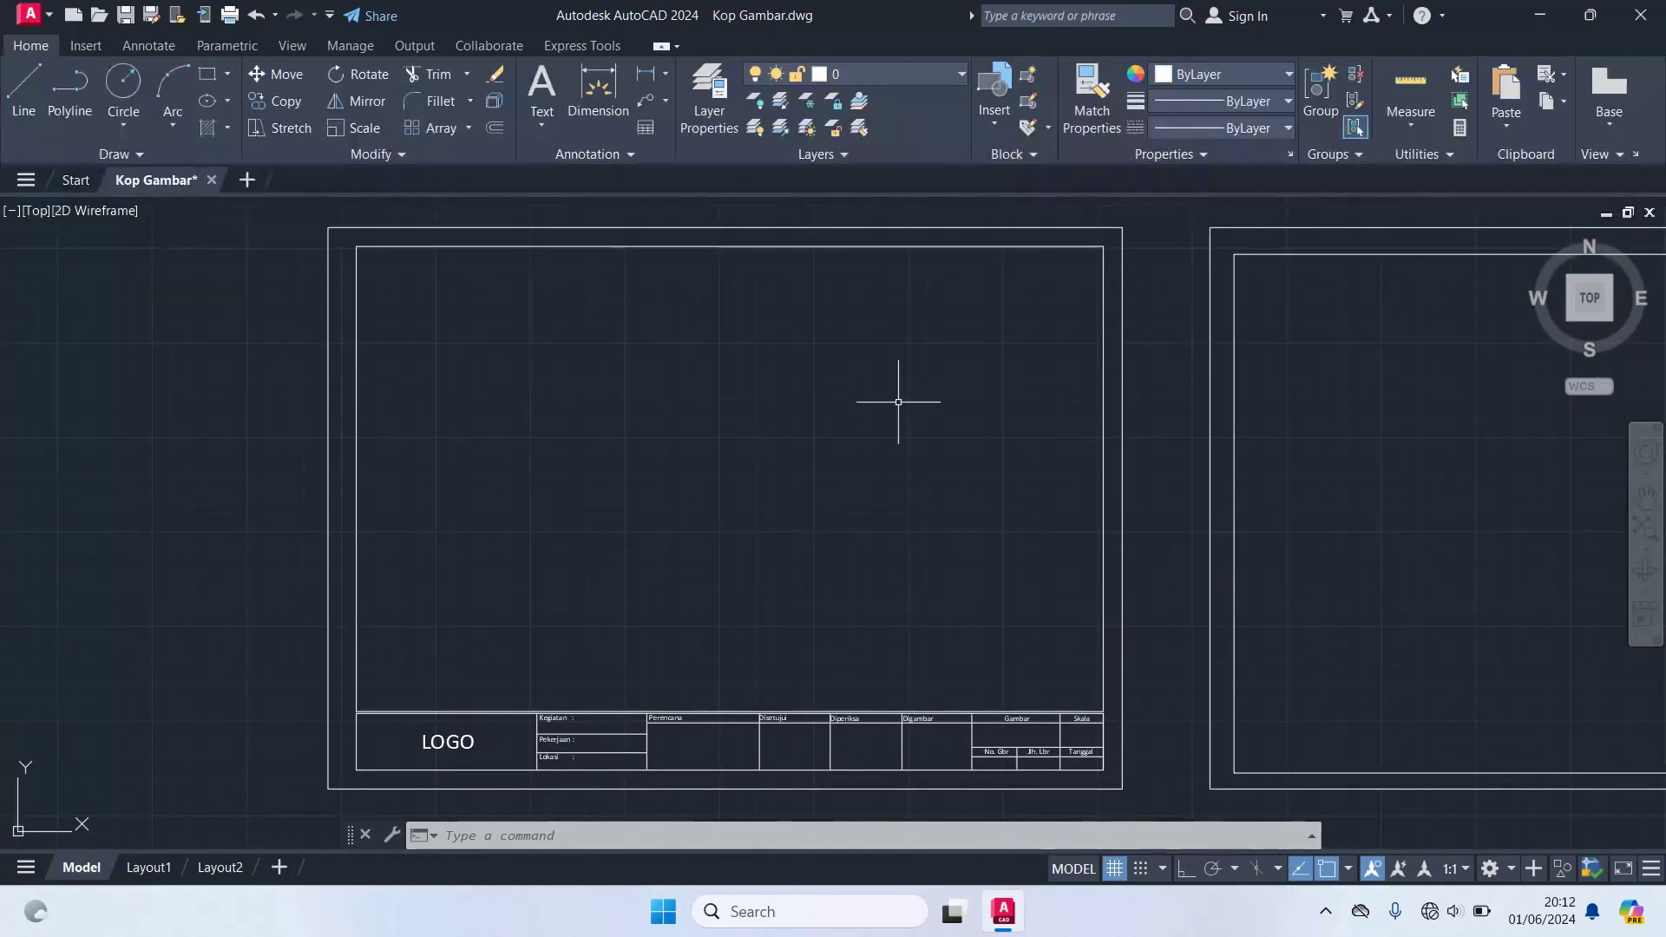
pyautogui.scroll(-2, 898, 402)
pyautogui.scroll(-2, 898, 402)
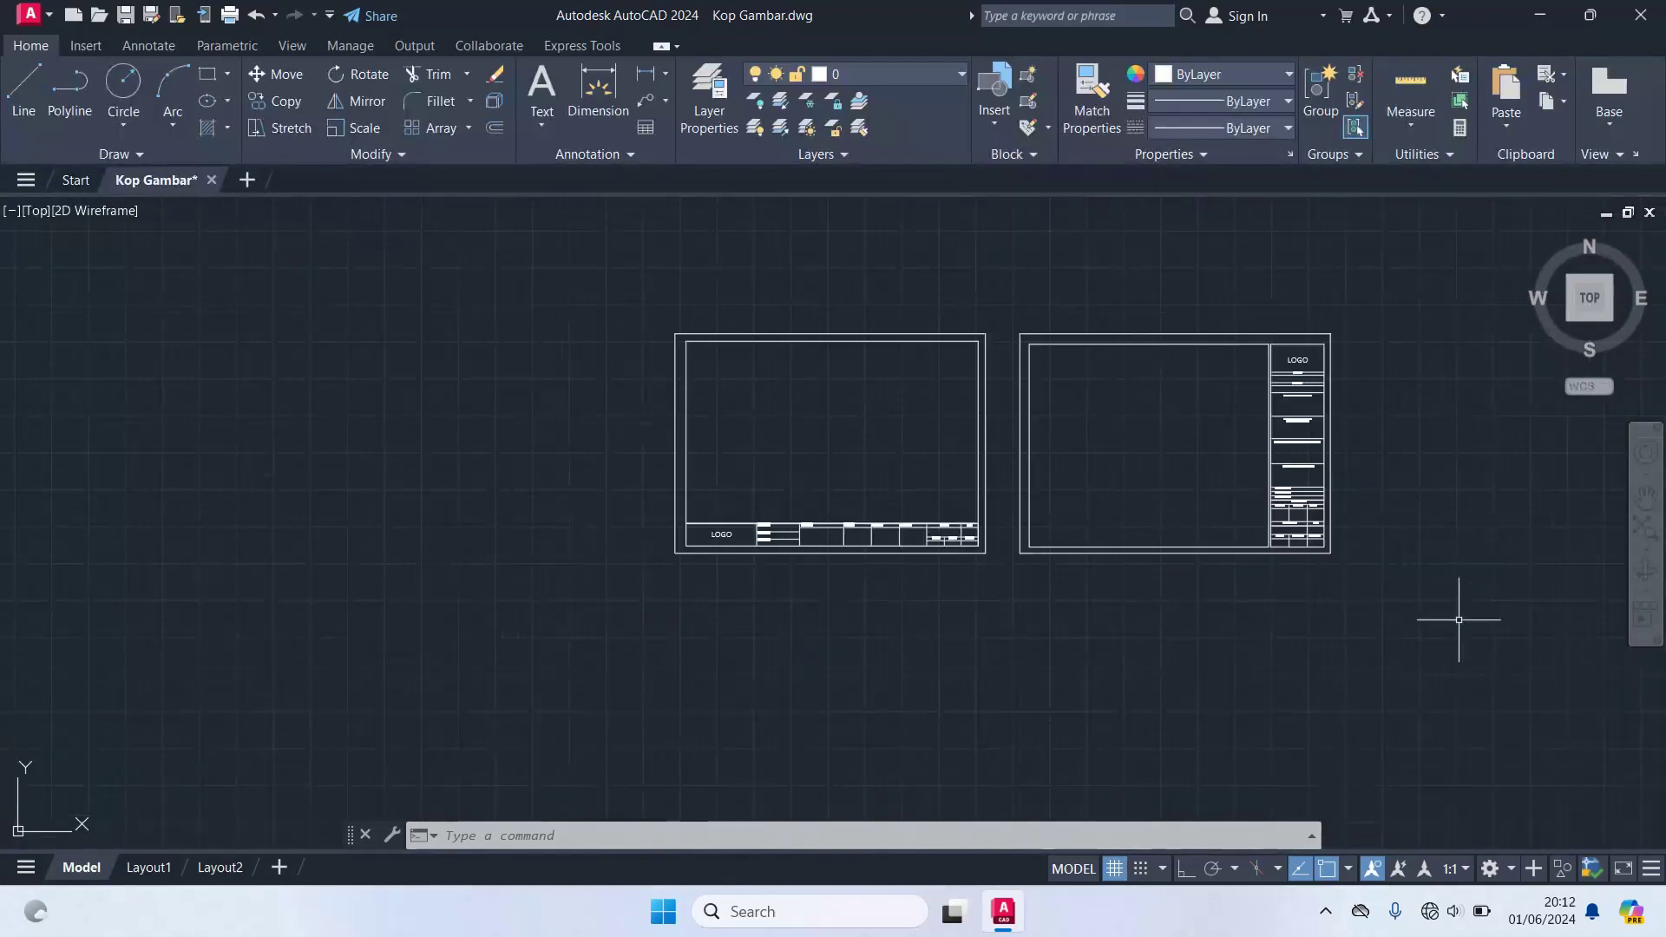
pyautogui.click(1445, 664)
# - Erase both old title-block frames so the drawing area is empty
pyautogui.click(520, 257)
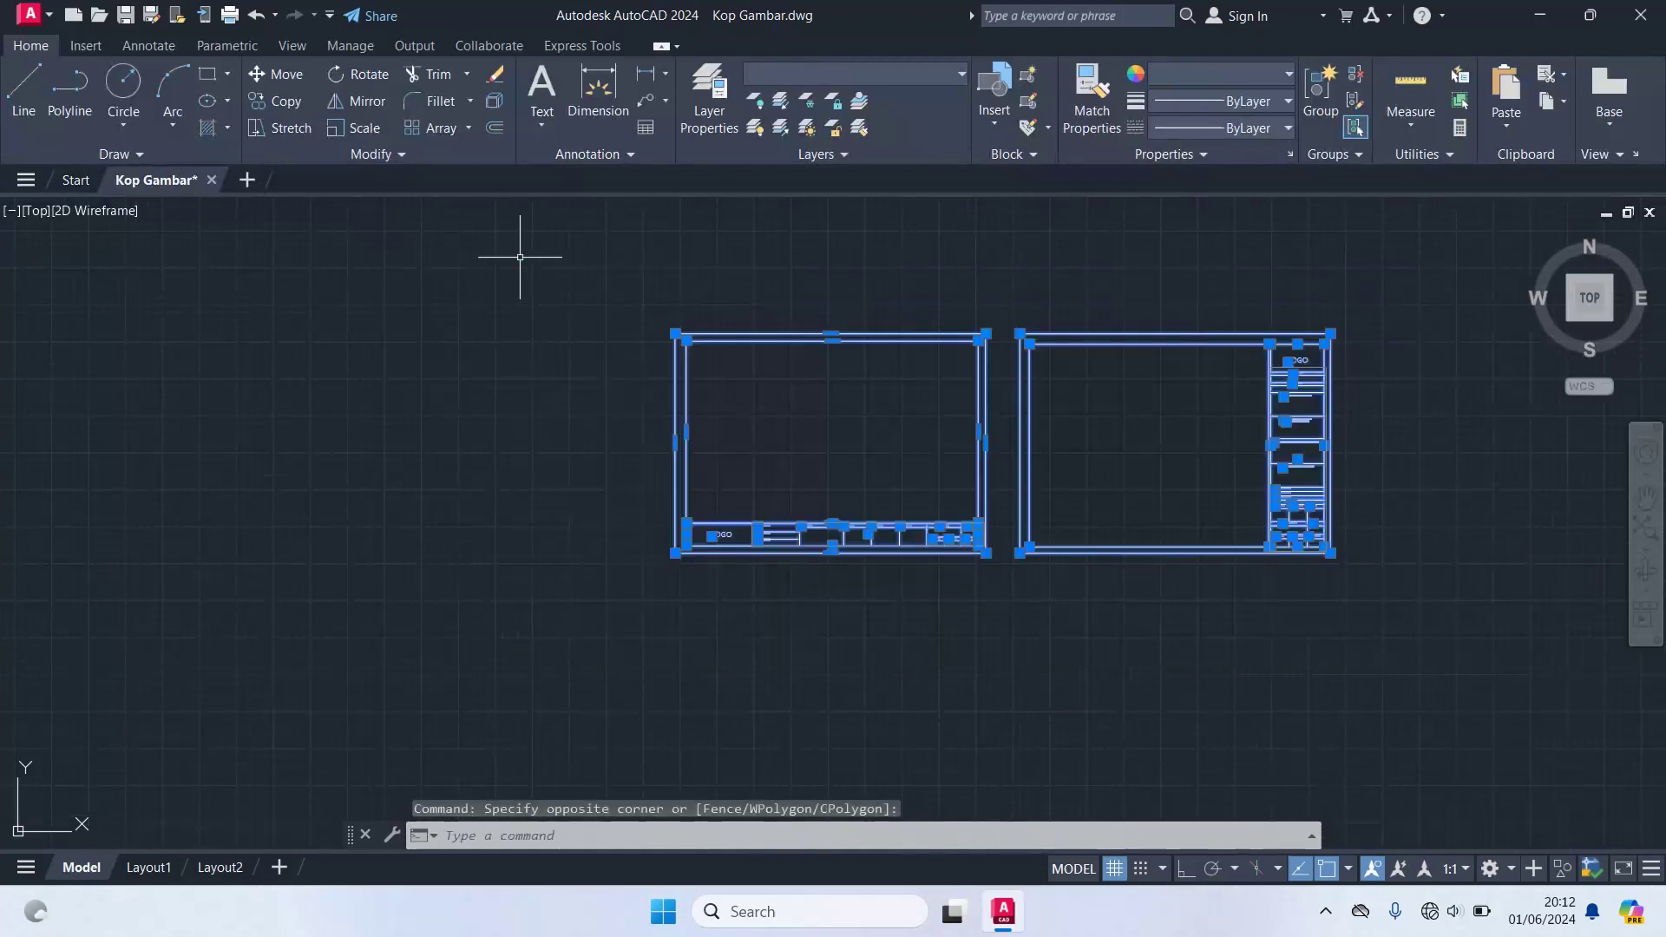
pyautogui.press('Delete')
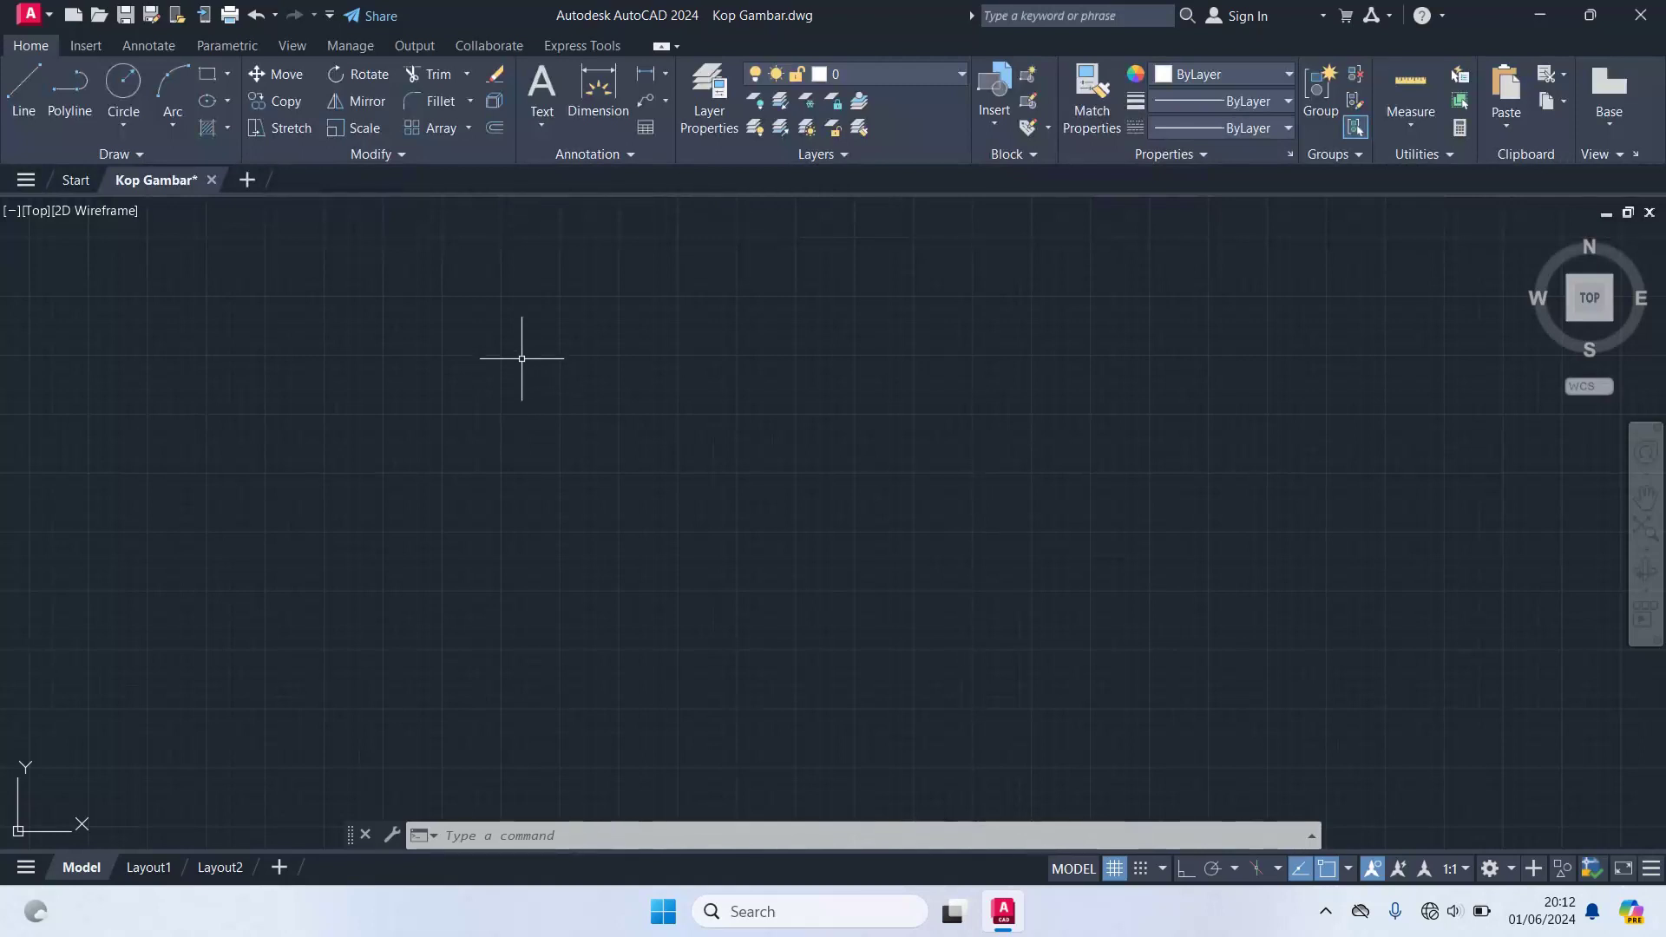
pyautogui.write('RE')
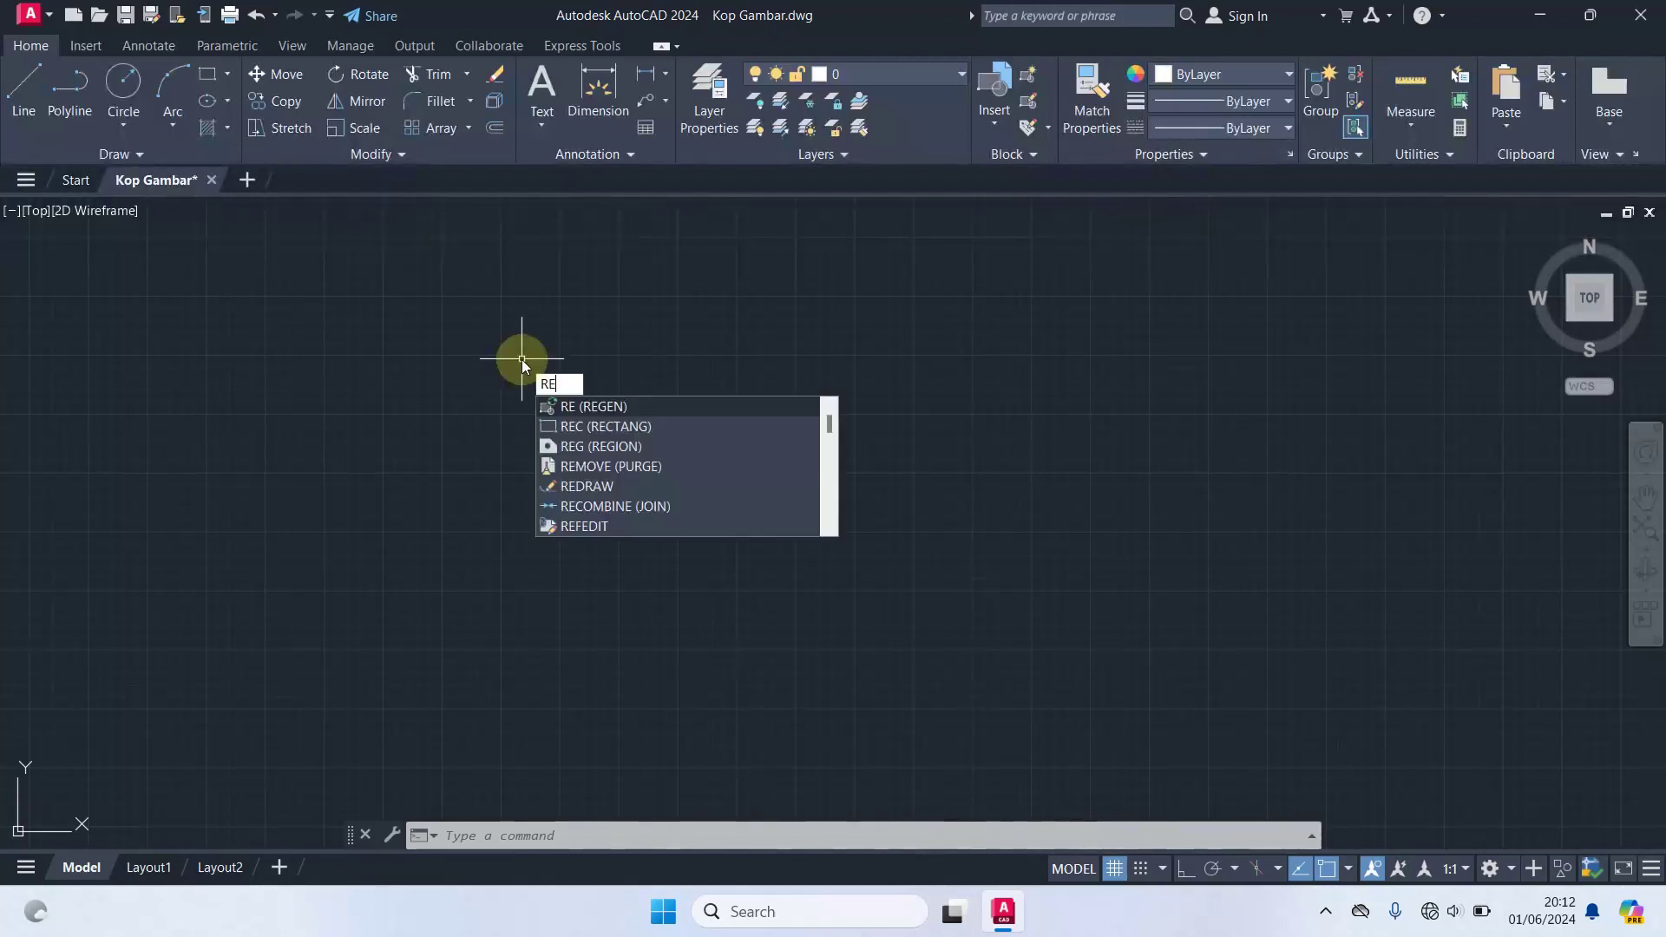
pyautogui.write('C')
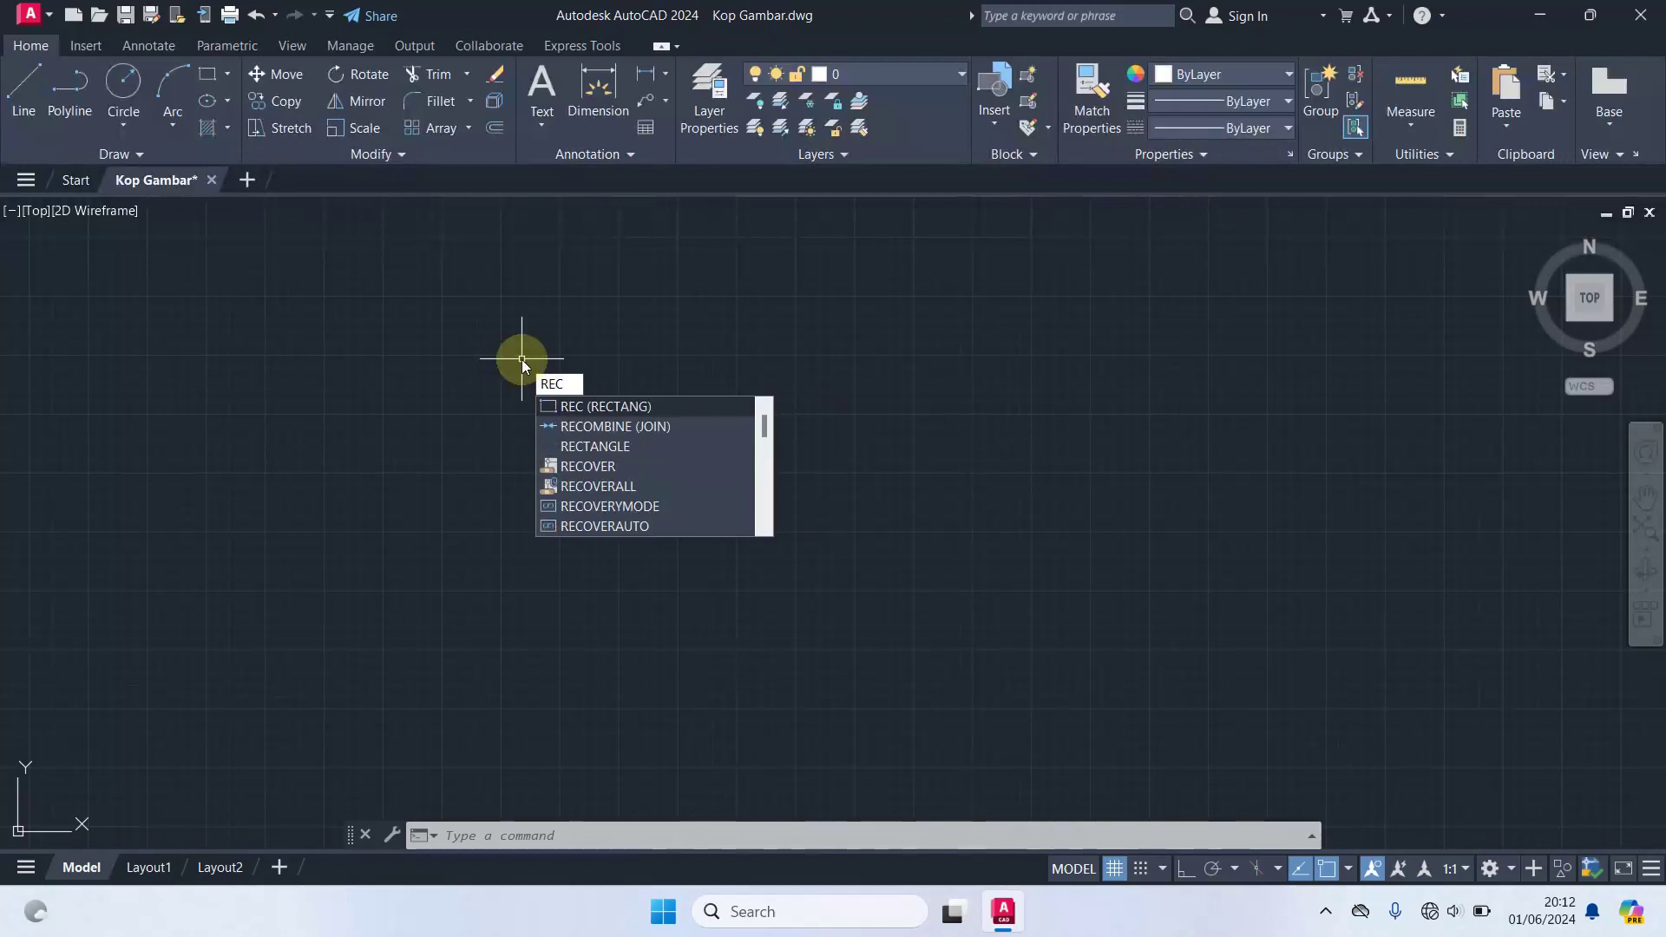
# - Draw a 420 × 297 rectangle as the A3 sheet outline and centre it in view
pyautogui.press('Return')
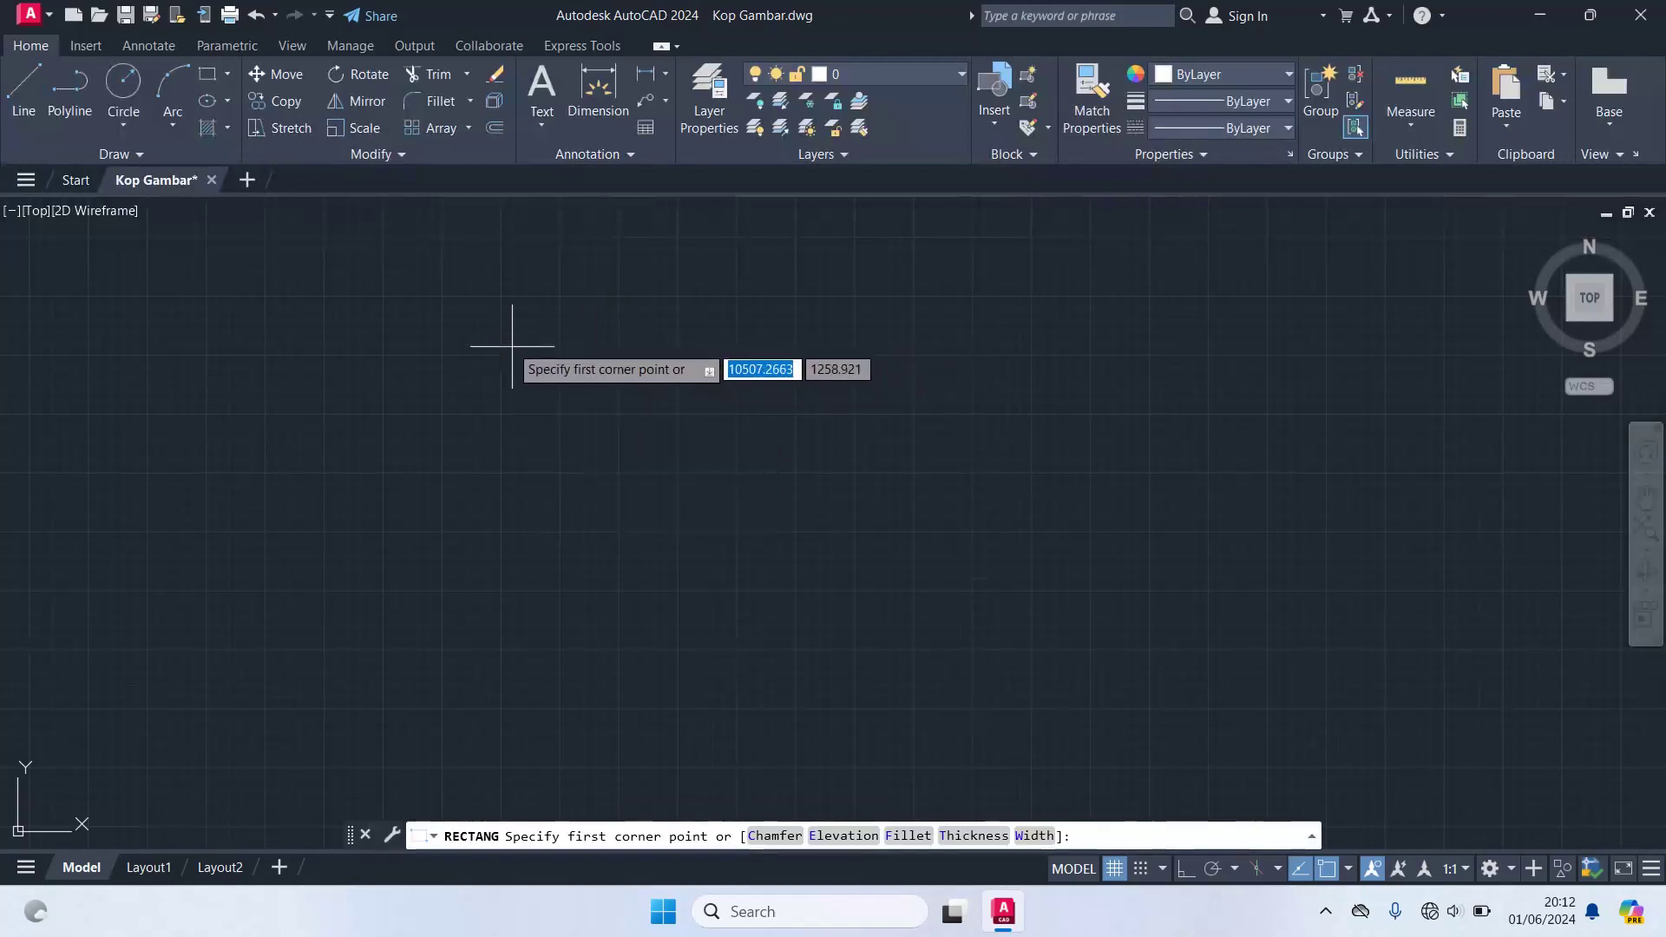
pyautogui.click(501, 339)
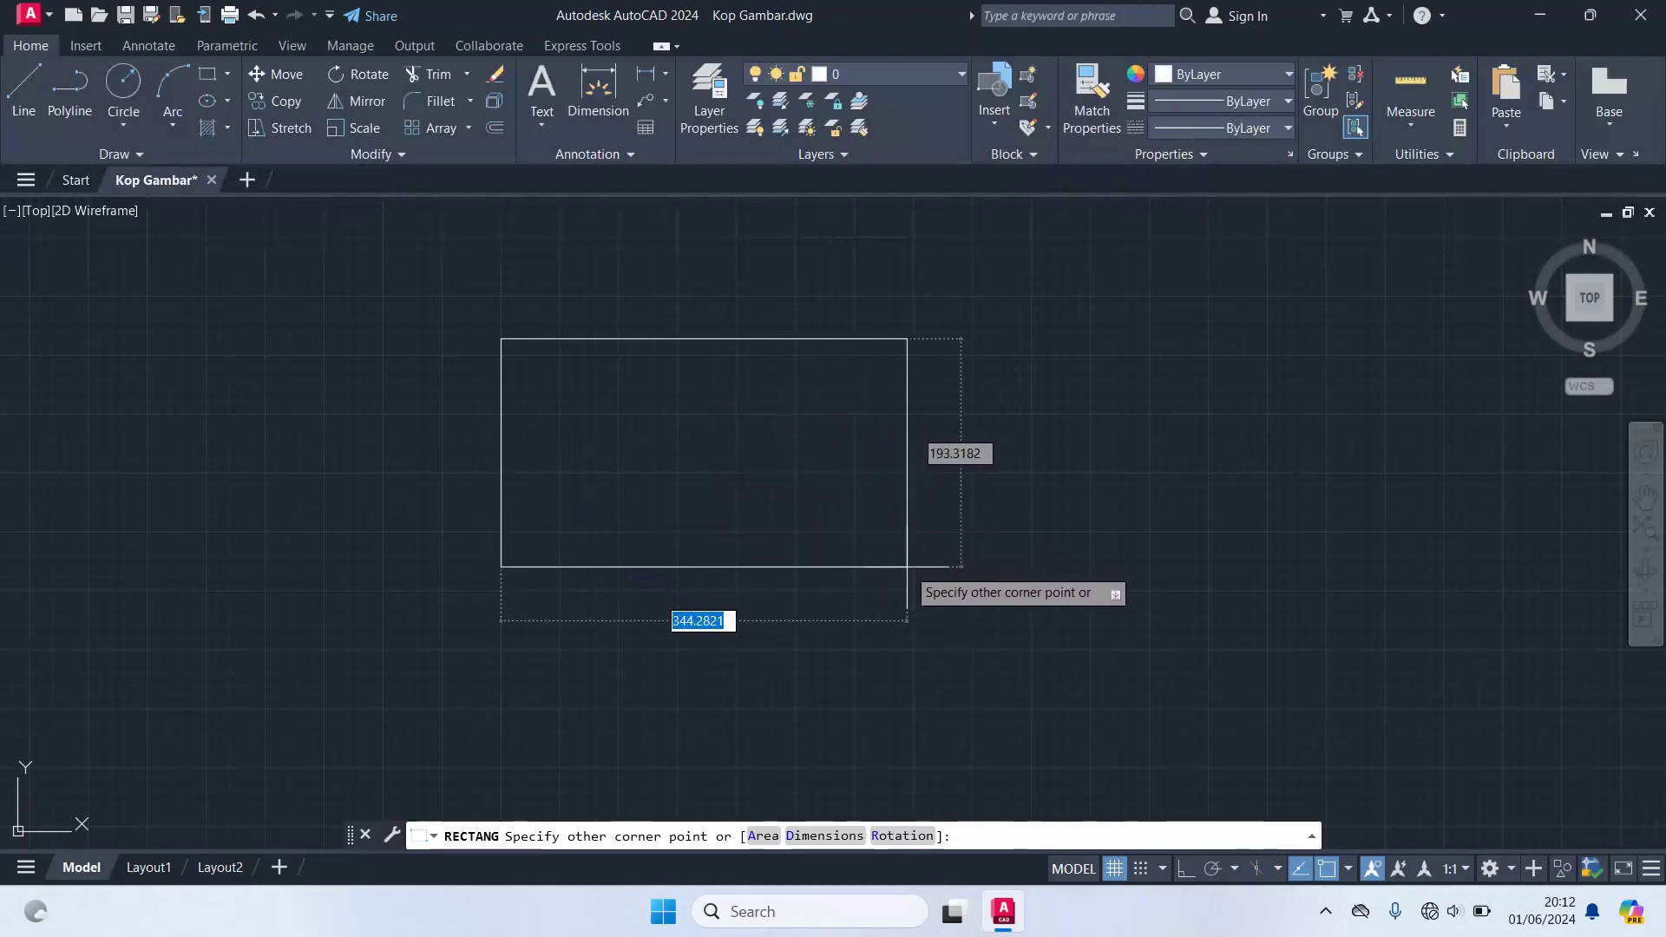
pyautogui.write('42')
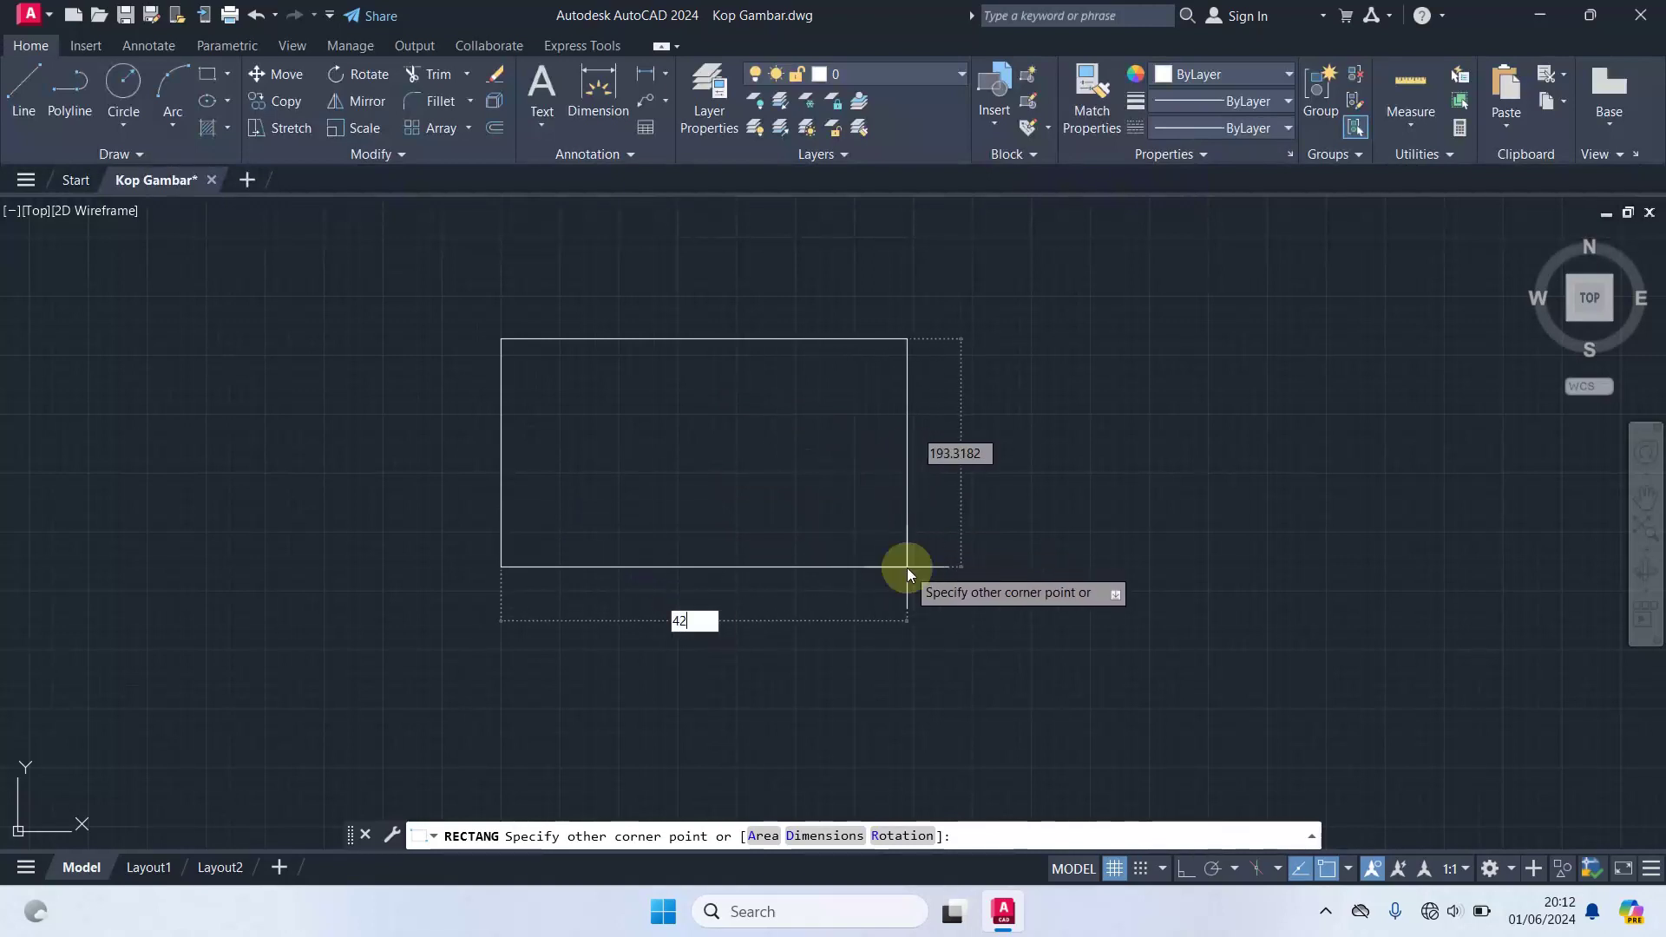
pyautogui.write('0')
pyautogui.press('Tab')
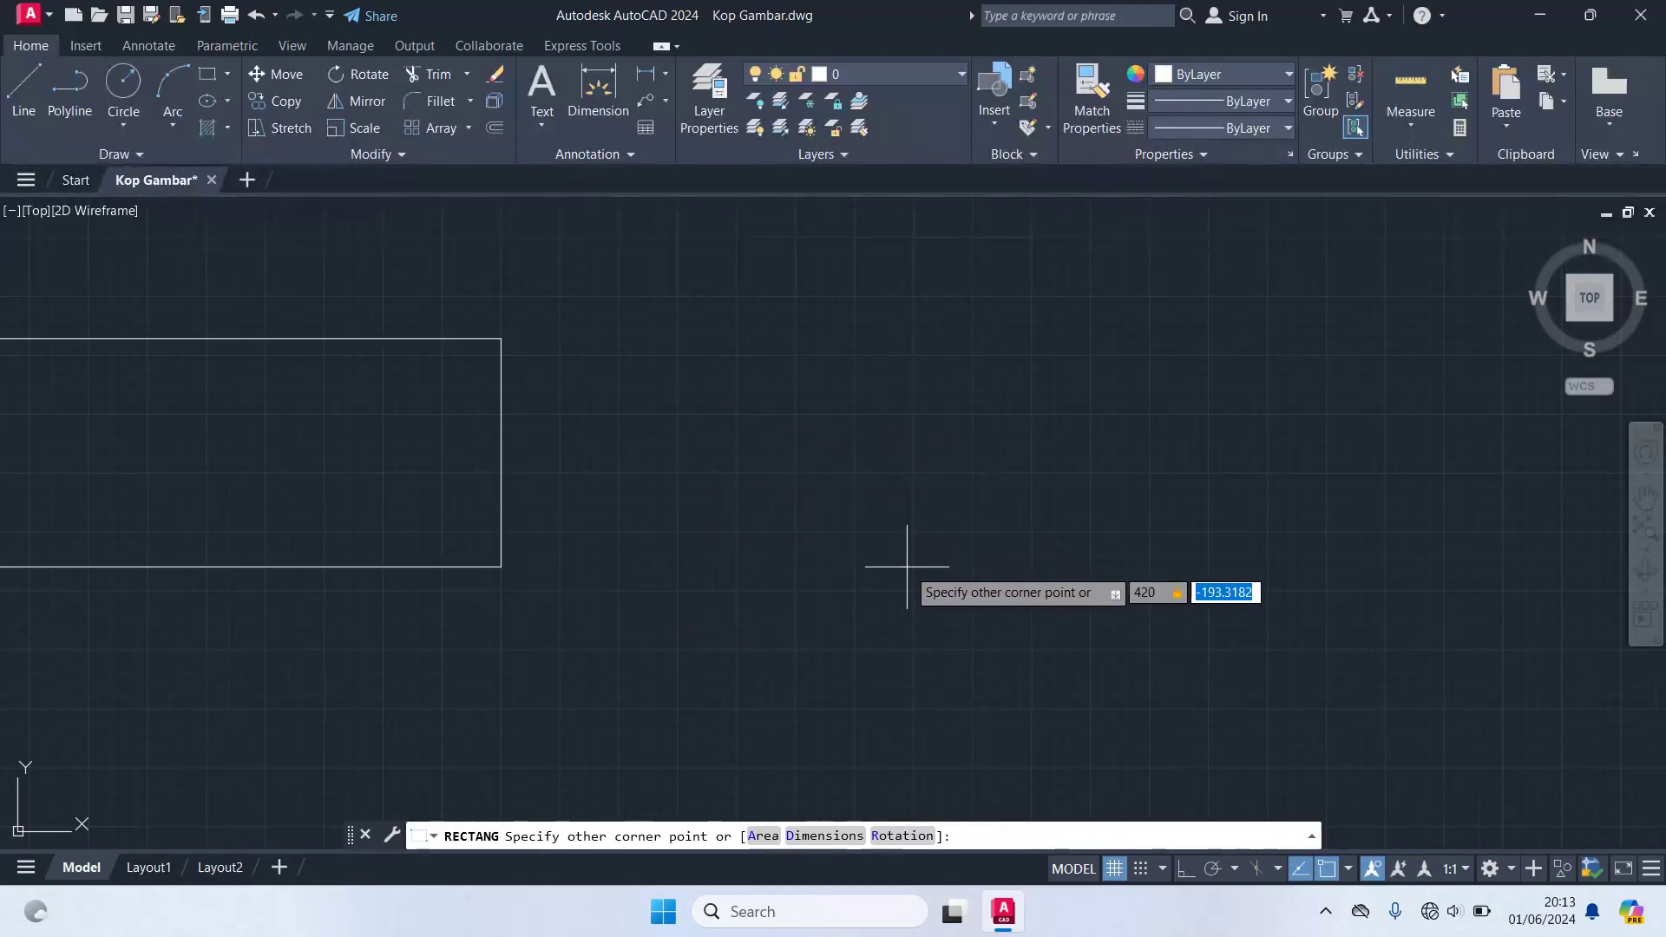
pyautogui.write('297')
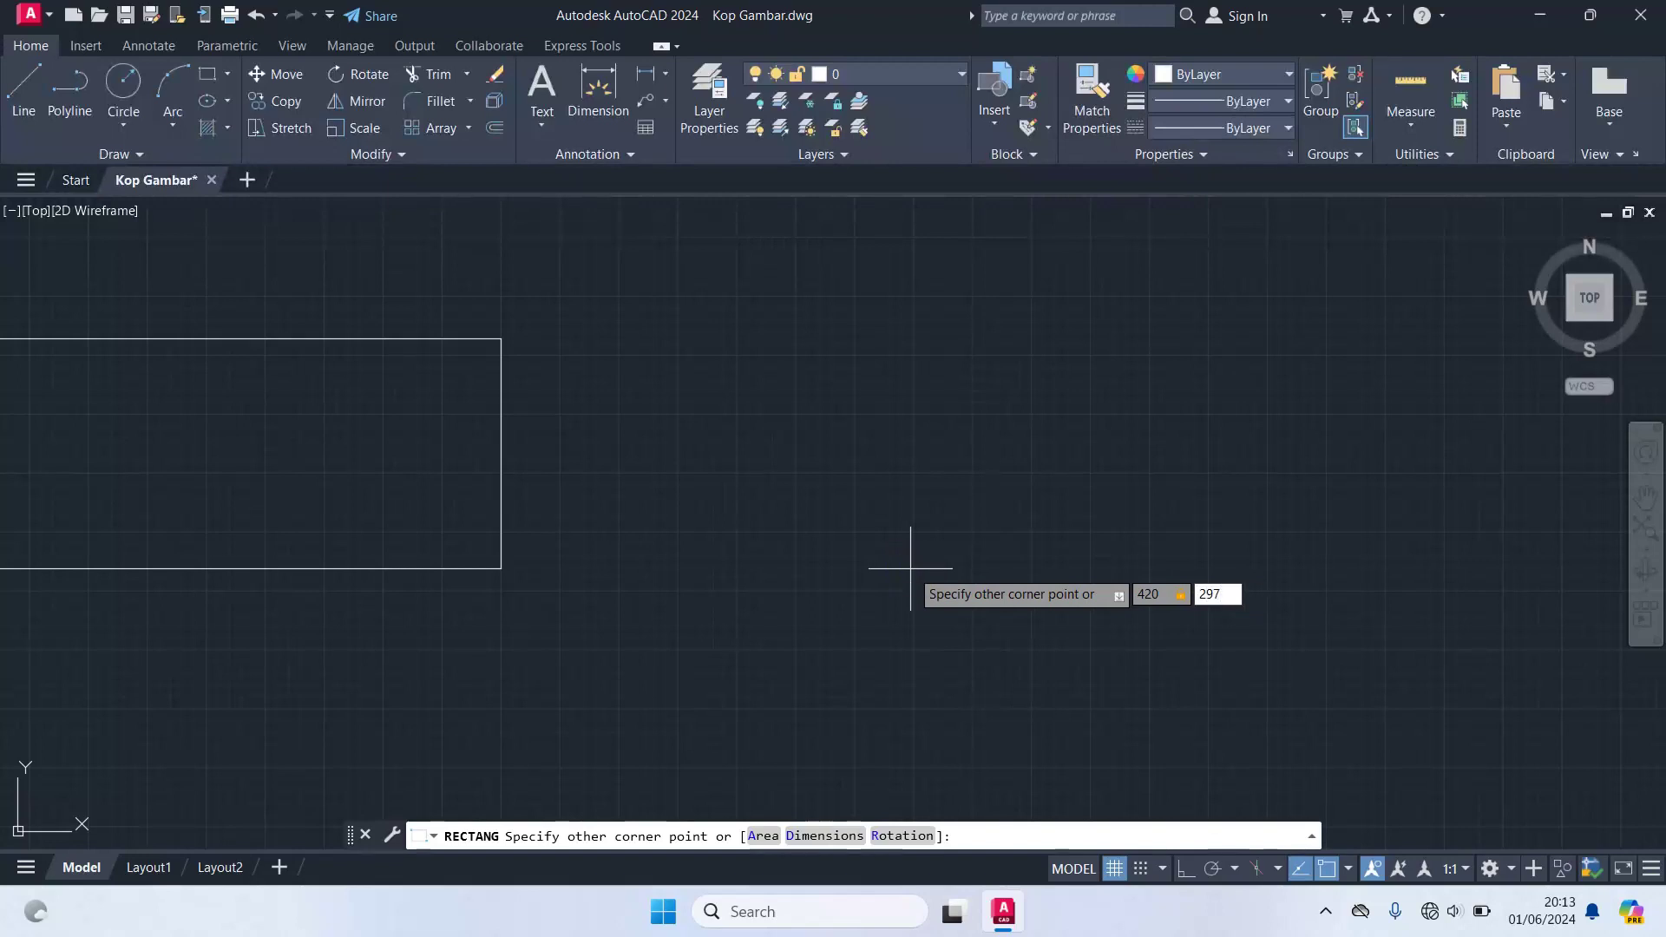
pyautogui.press('Return')
pyautogui.moveTo(785, 476)
pyautogui.mouseDown(button='middle')
pyautogui.moveTo(823, 640)
pyautogui.moveTo(808, 764)
pyautogui.mouseUp(button='middle')
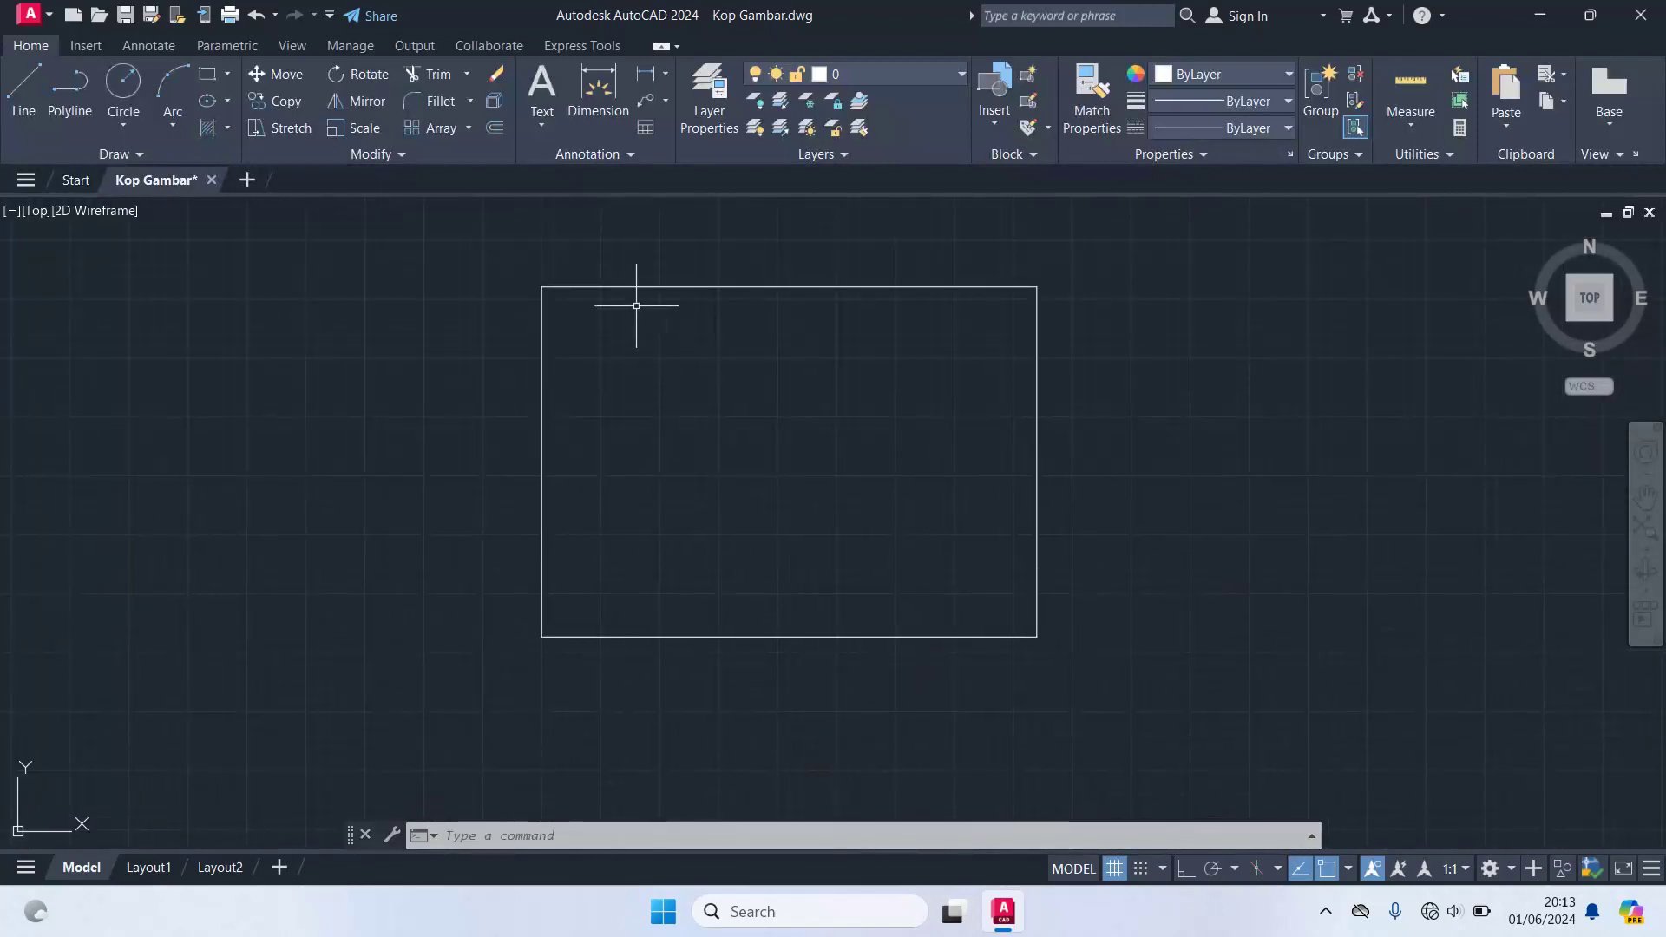
pyautogui.scroll(1, 598, 273)
pyautogui.scroll(-1, 598, 272)
pyautogui.moveTo(598, 272); pyautogui.dragTo(561, 314, button='middle')
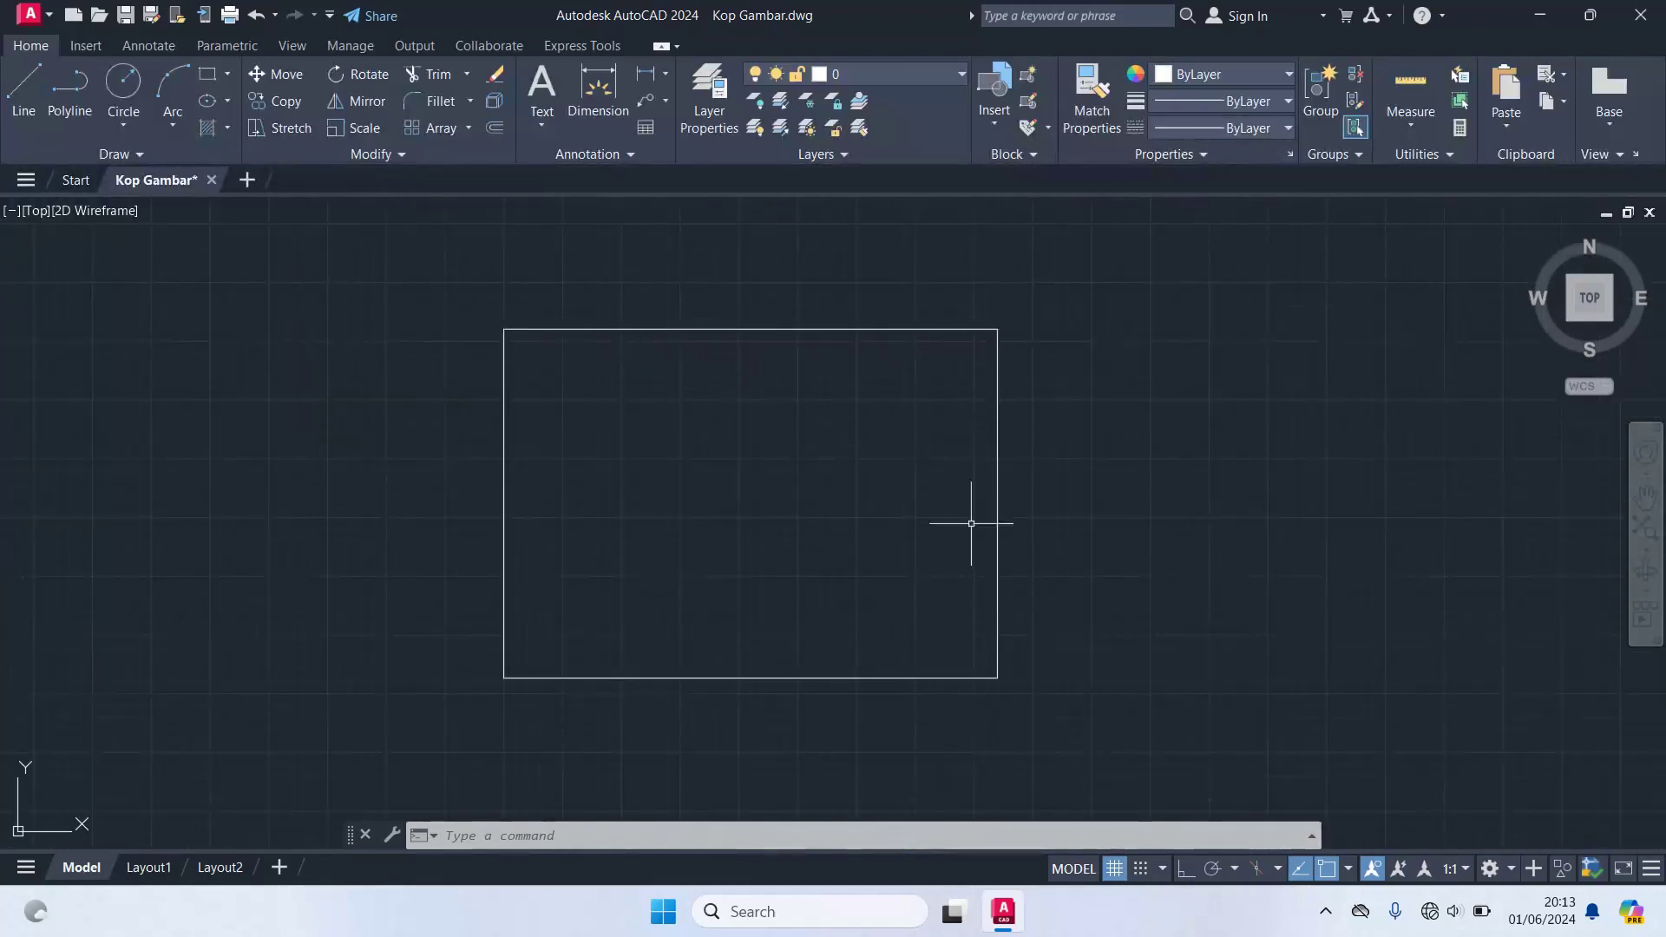
# - Add aligned dimensions measuring the rectangle's 420 width and 297 height
pyautogui.write('dal')
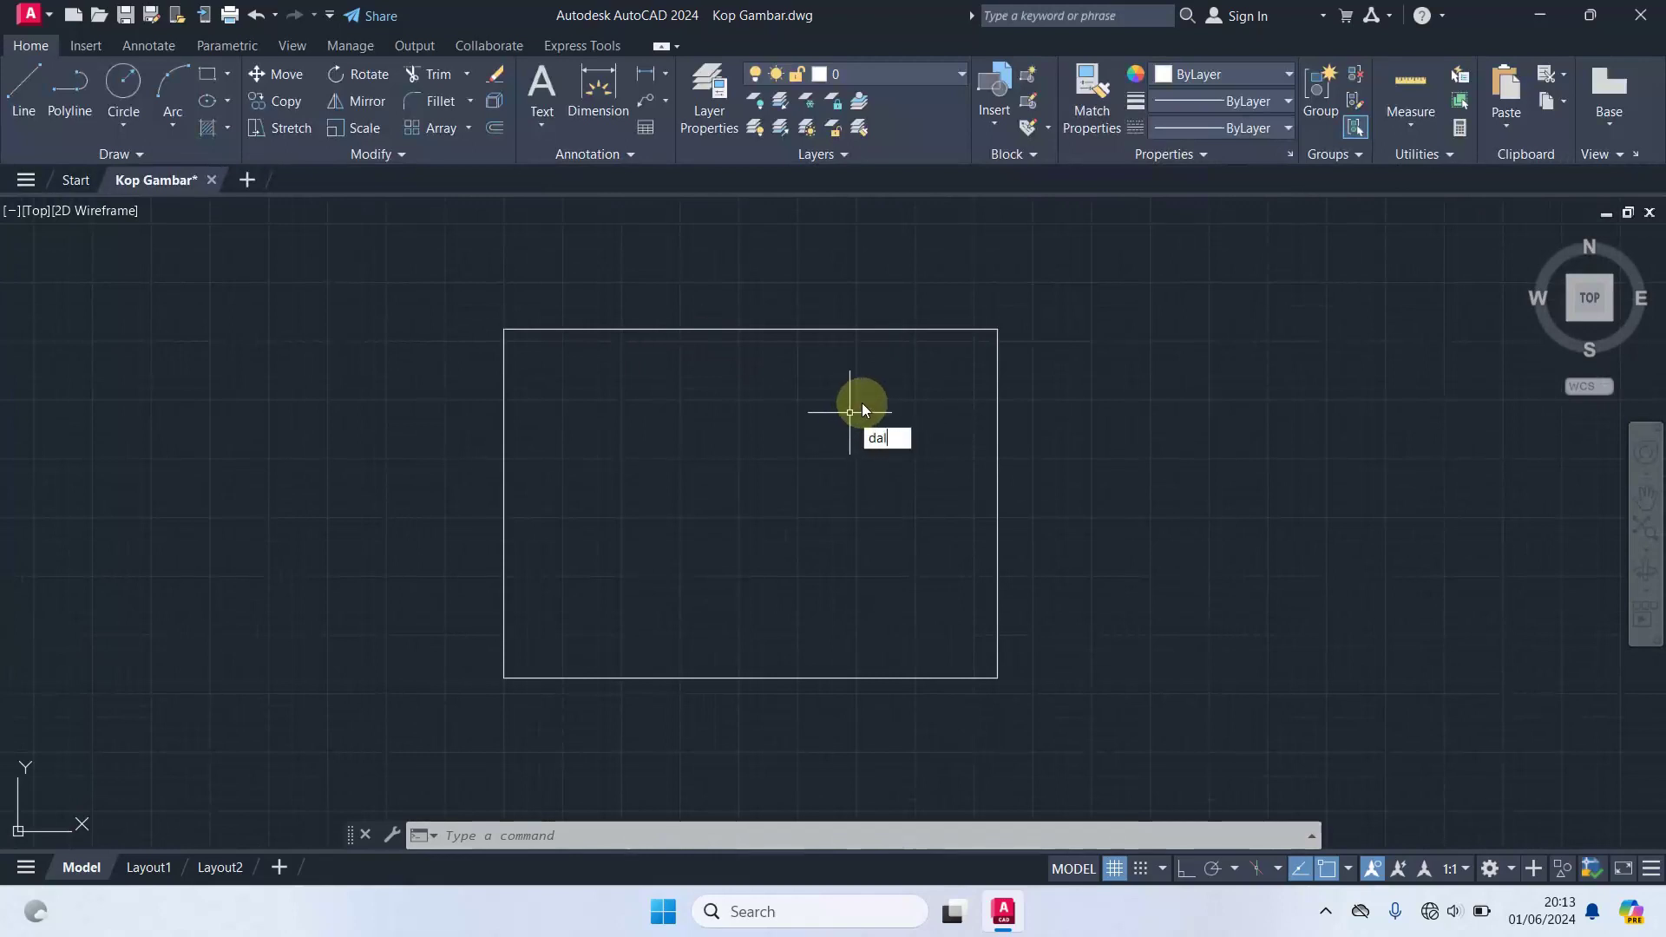
pyautogui.press('Return')
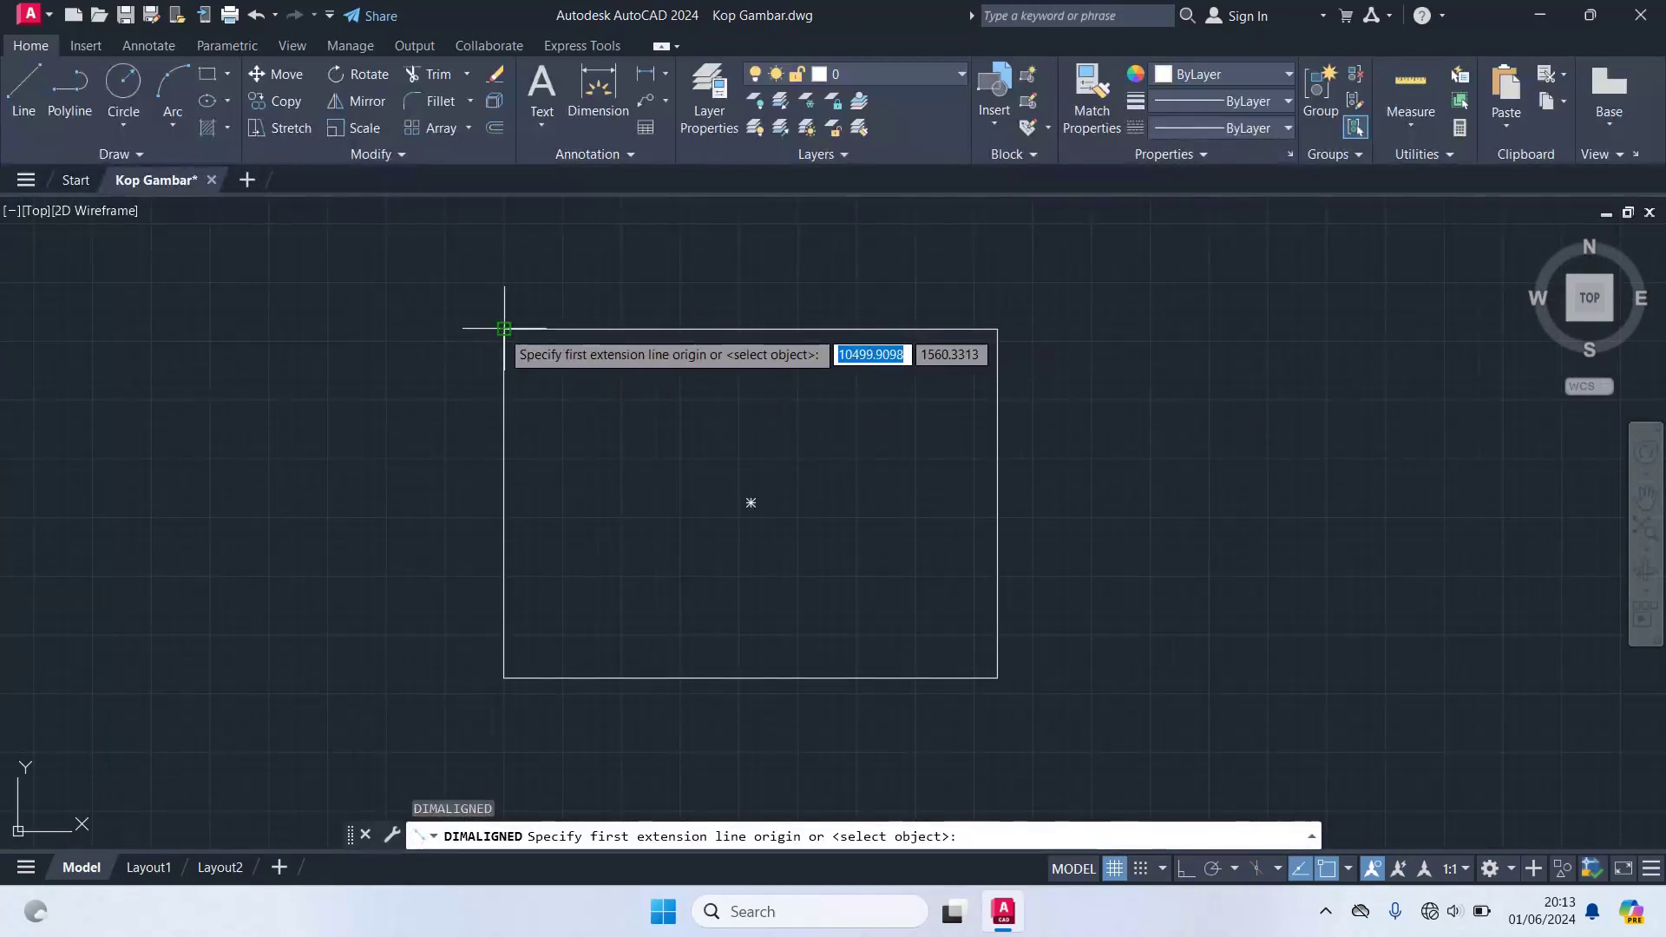
pyautogui.click(505, 329)
pyautogui.click(999, 329)
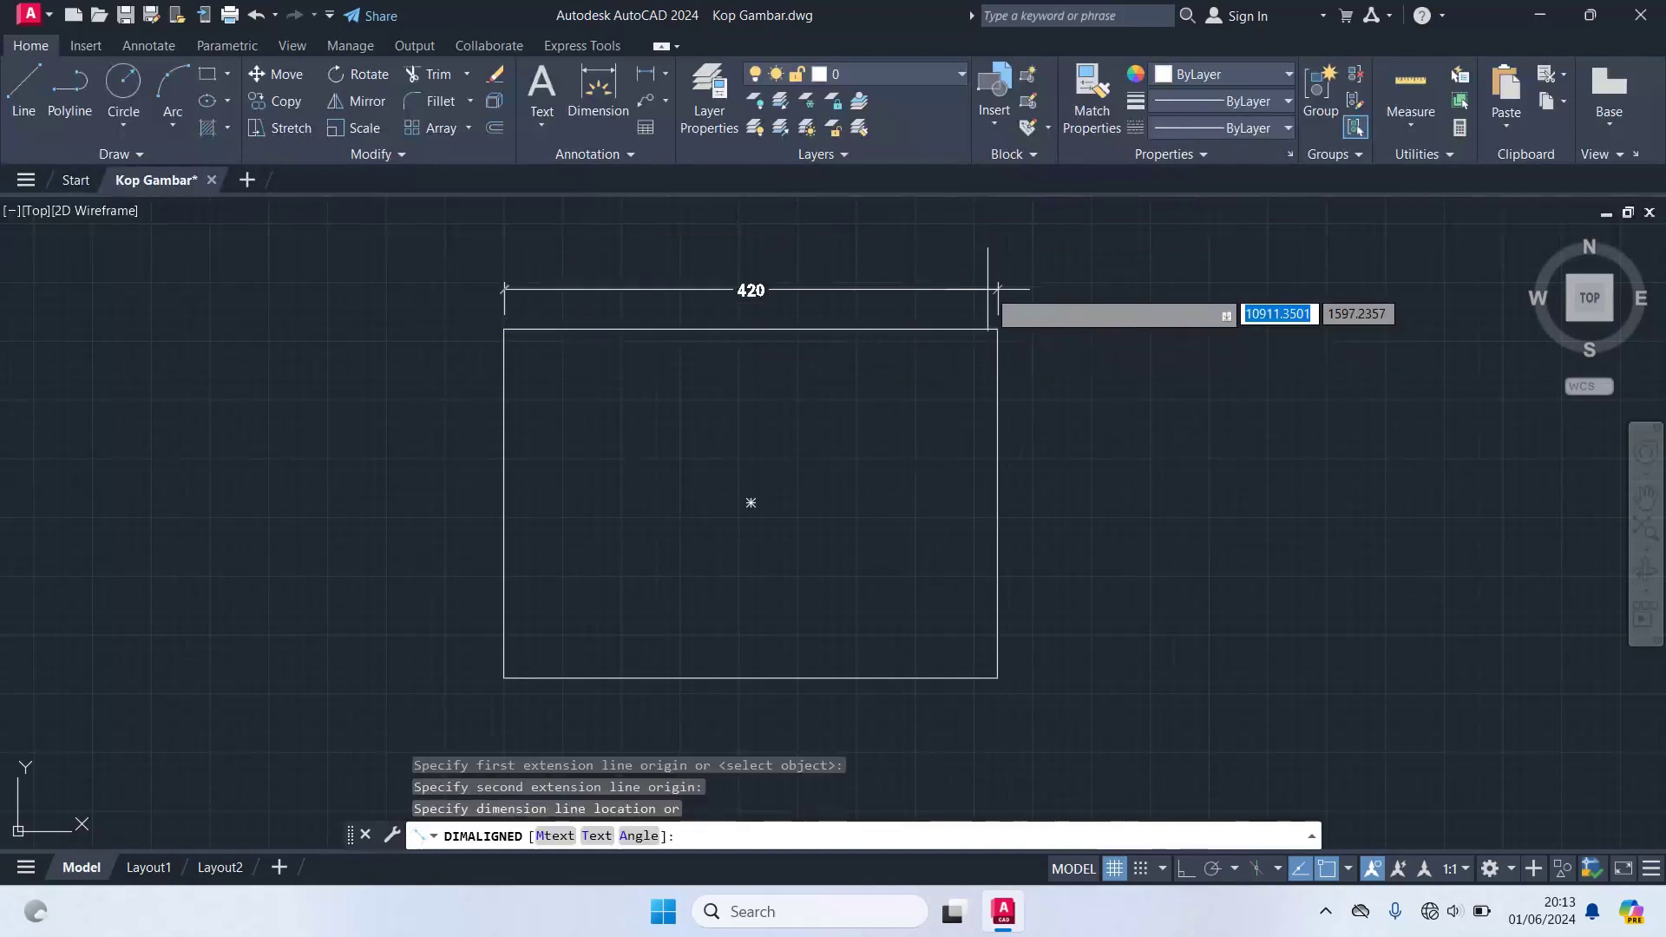
pyautogui.click(987, 285)
pyautogui.press('Return')
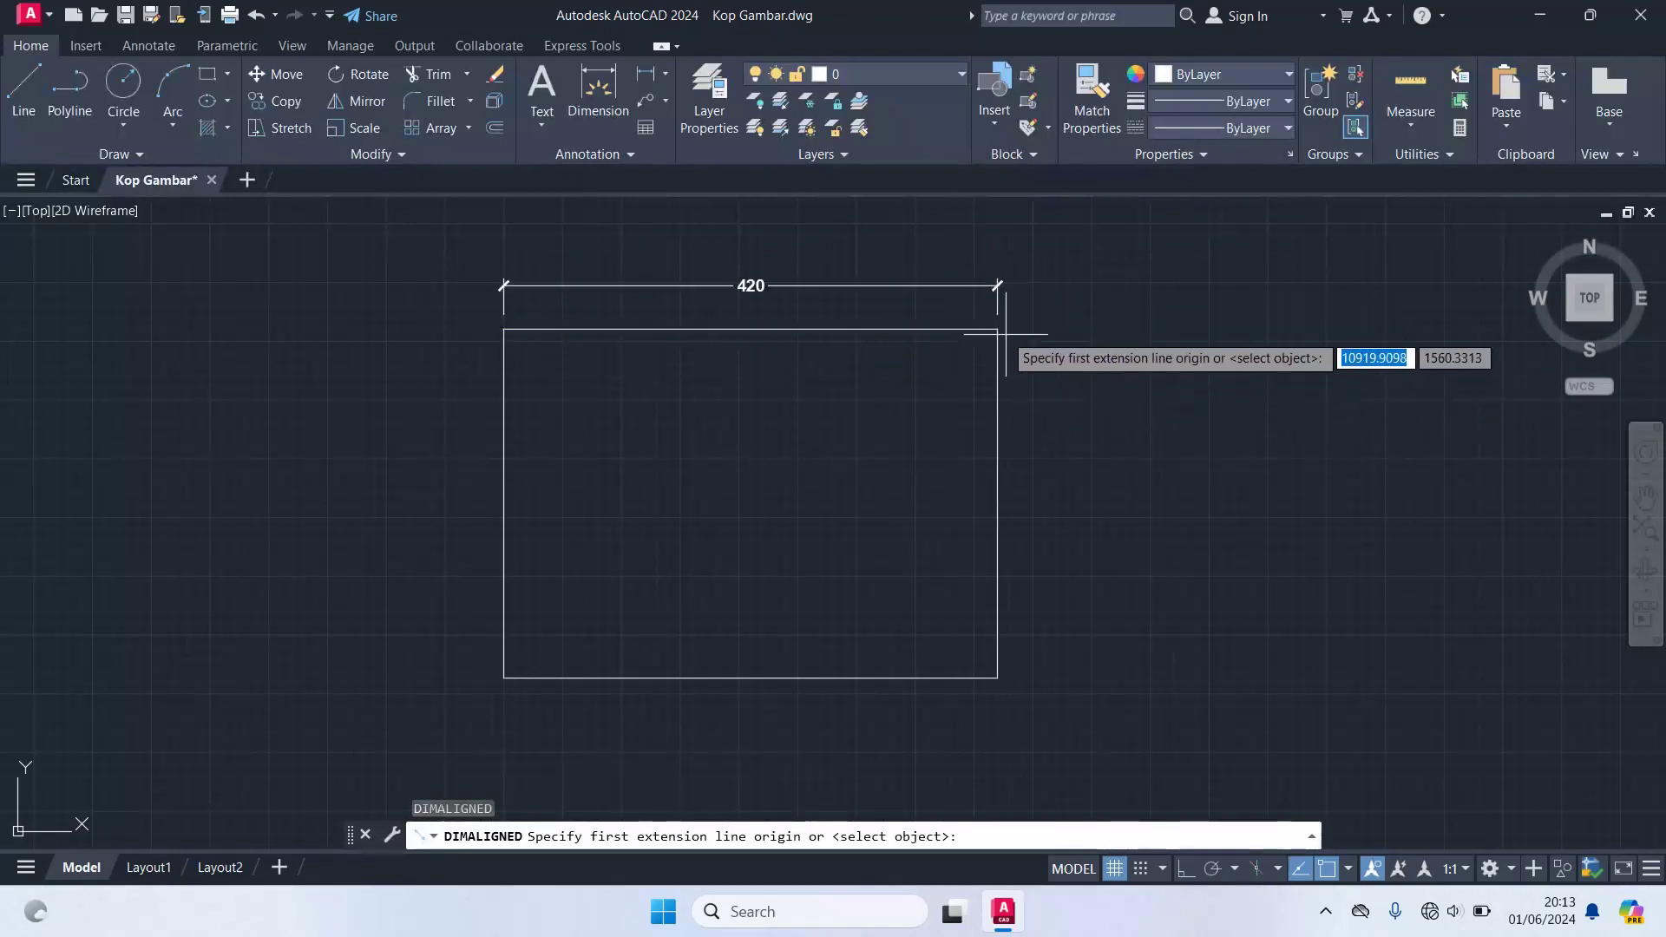
pyautogui.click(998, 329)
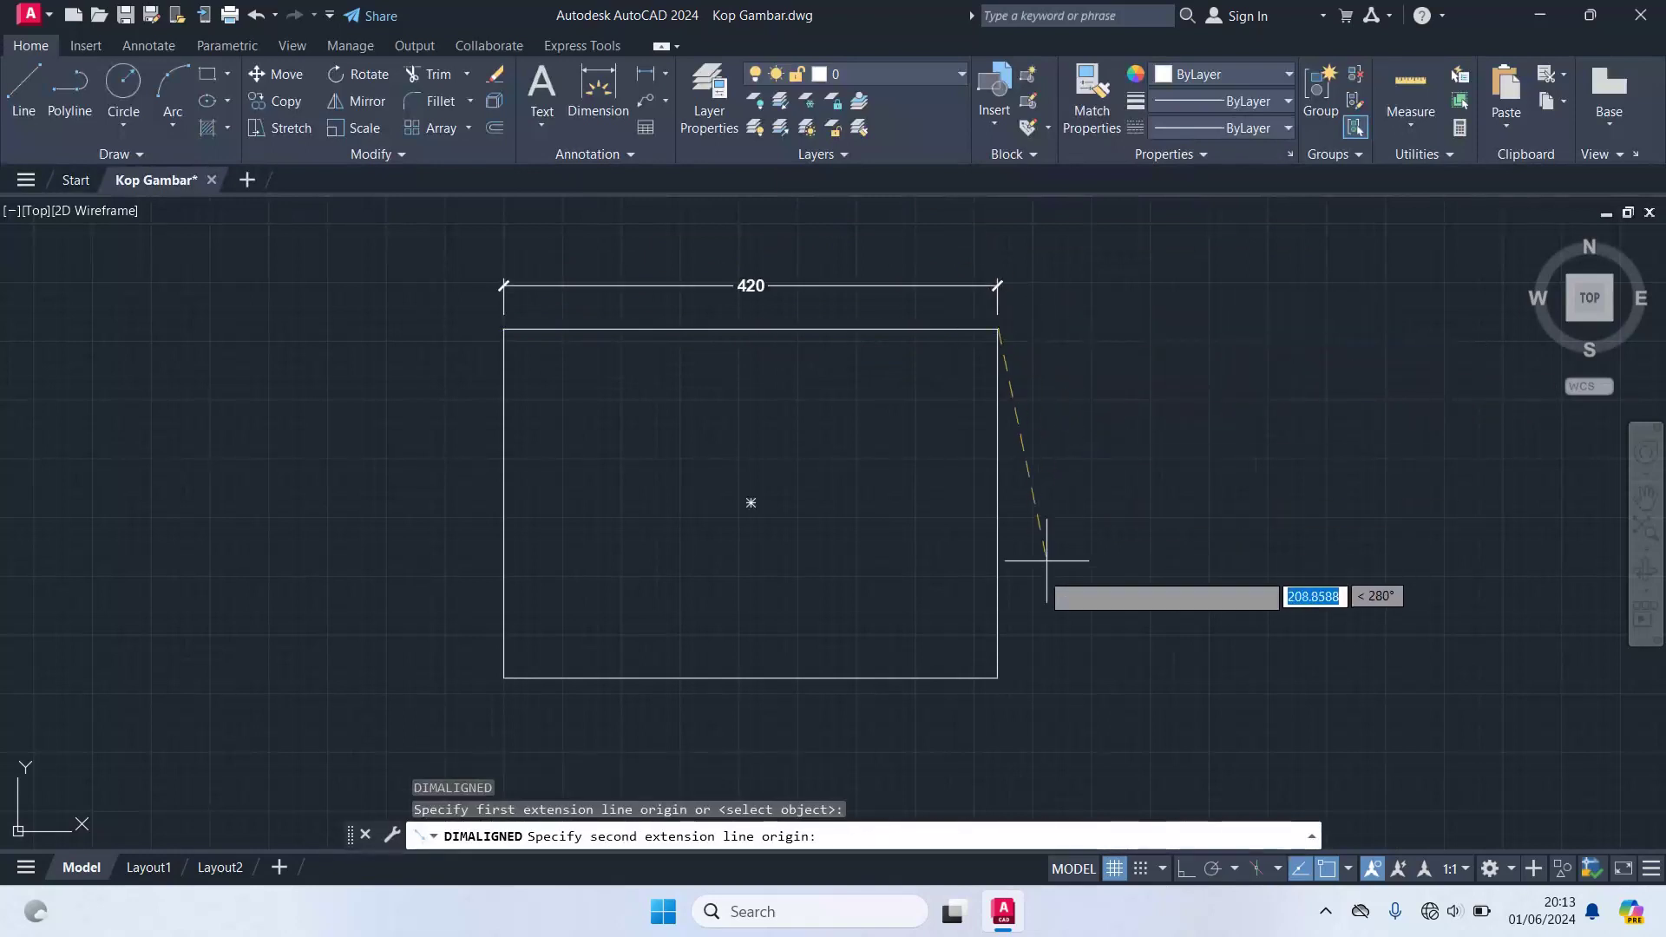
pyautogui.click(998, 677)
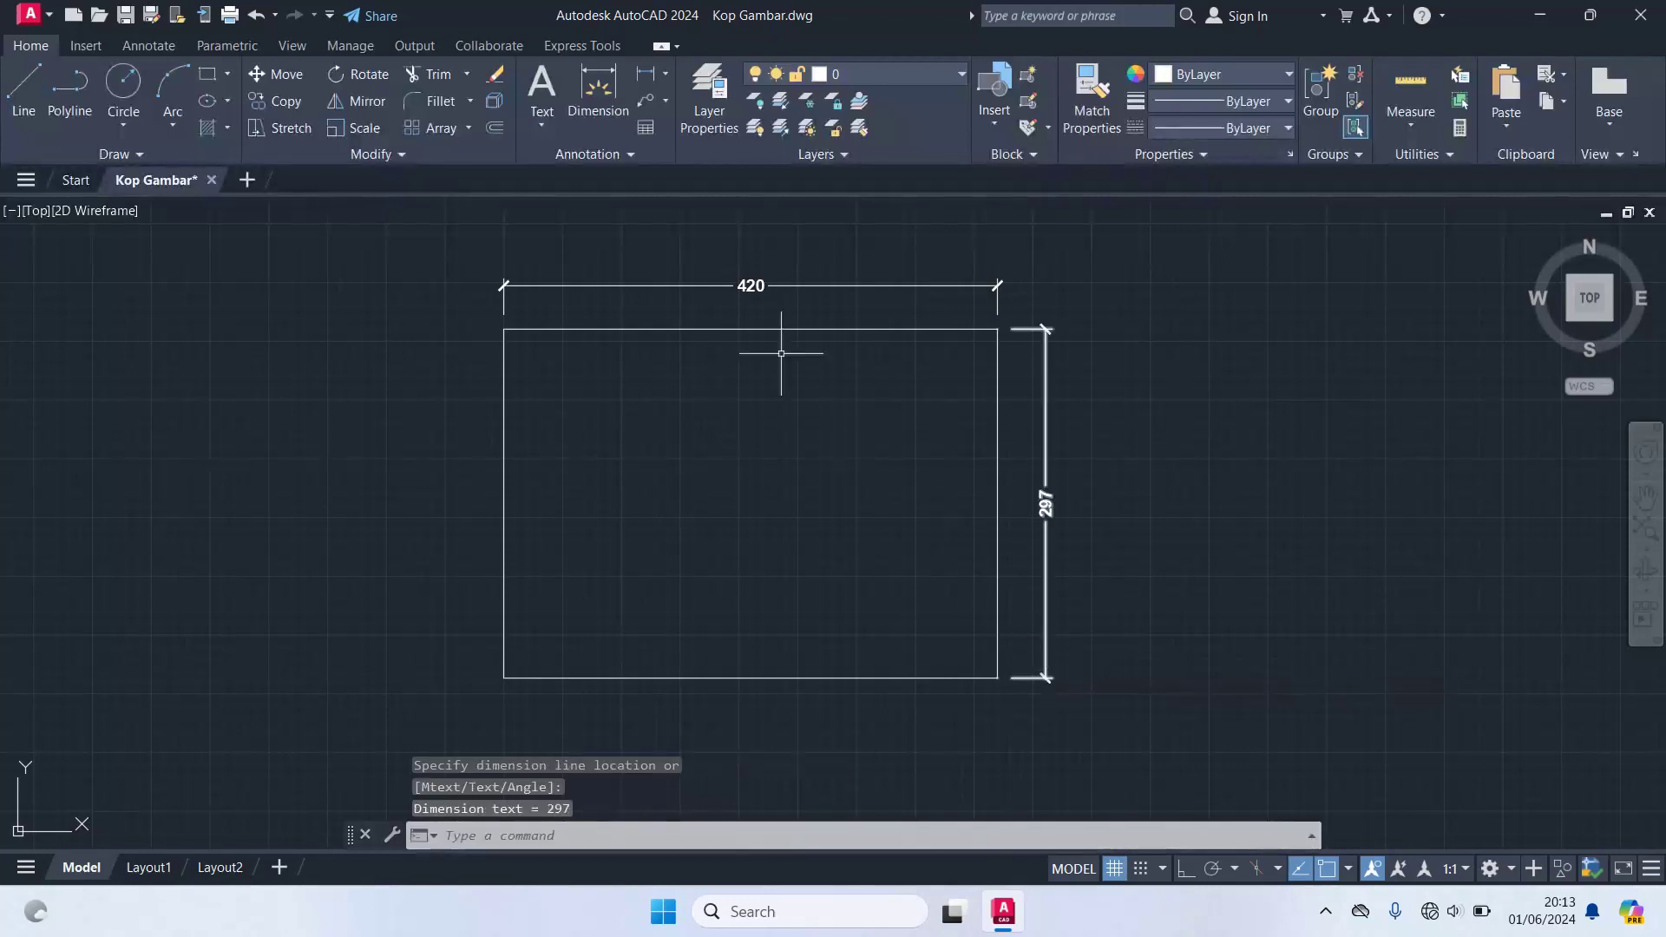
# - Erase the 420 and 297 dimensions, leaving only the bare rectangle
pyautogui.scroll(1, 748, 261)
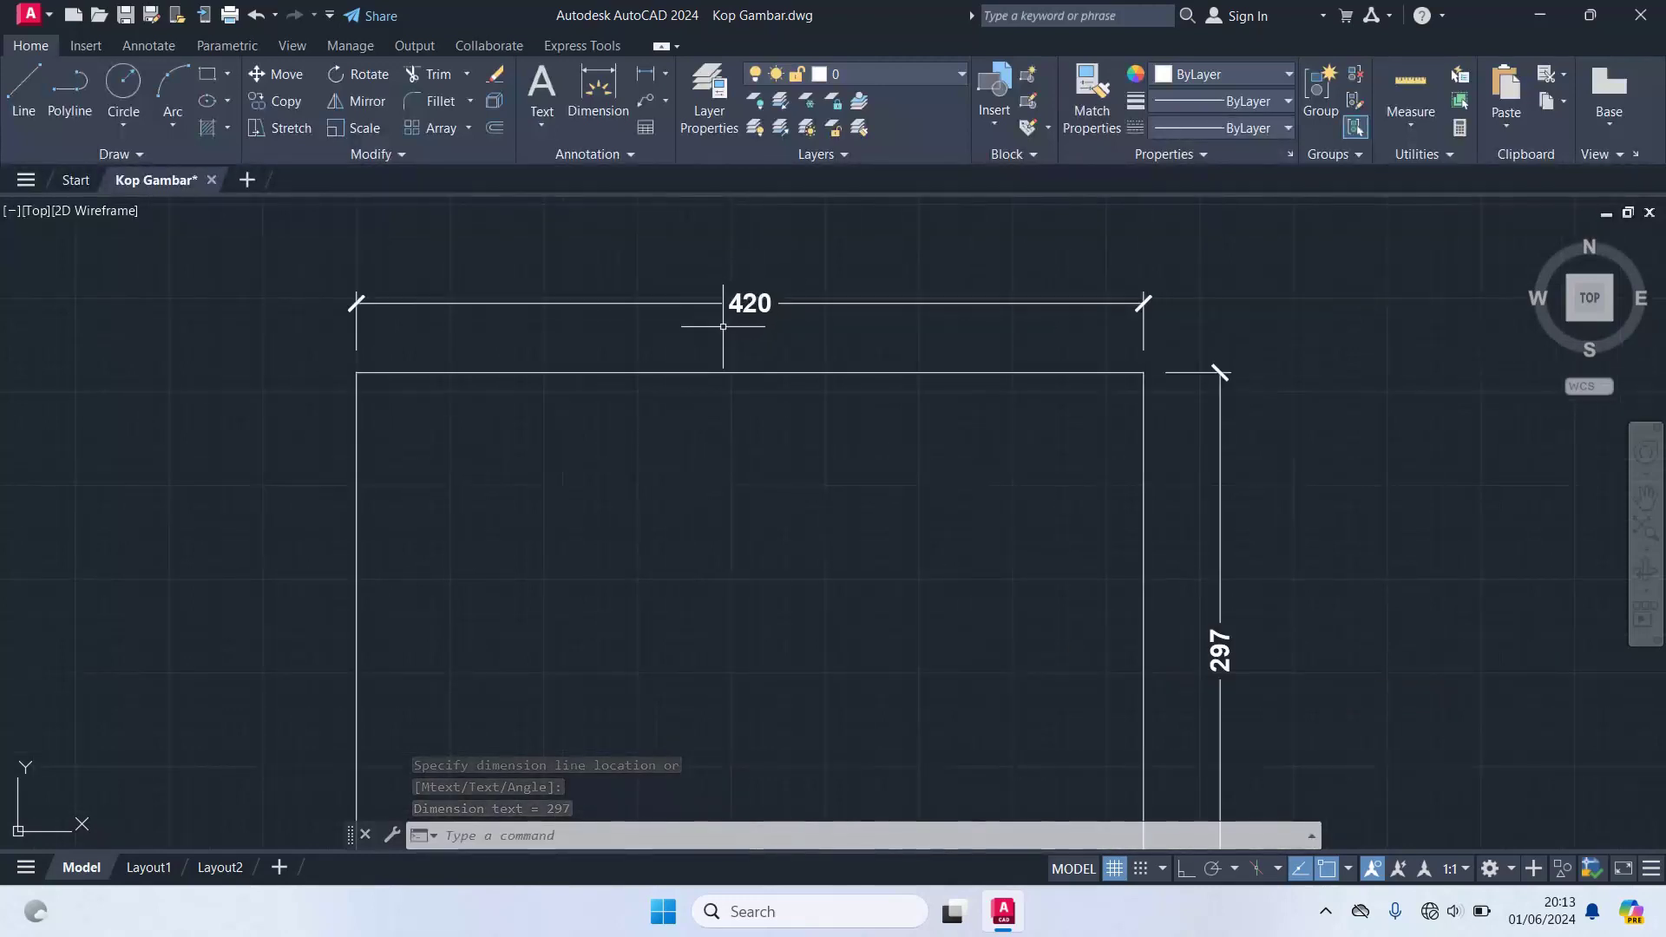
pyautogui.scroll(-1, 723, 326)
pyautogui.scroll(2, 724, 327)
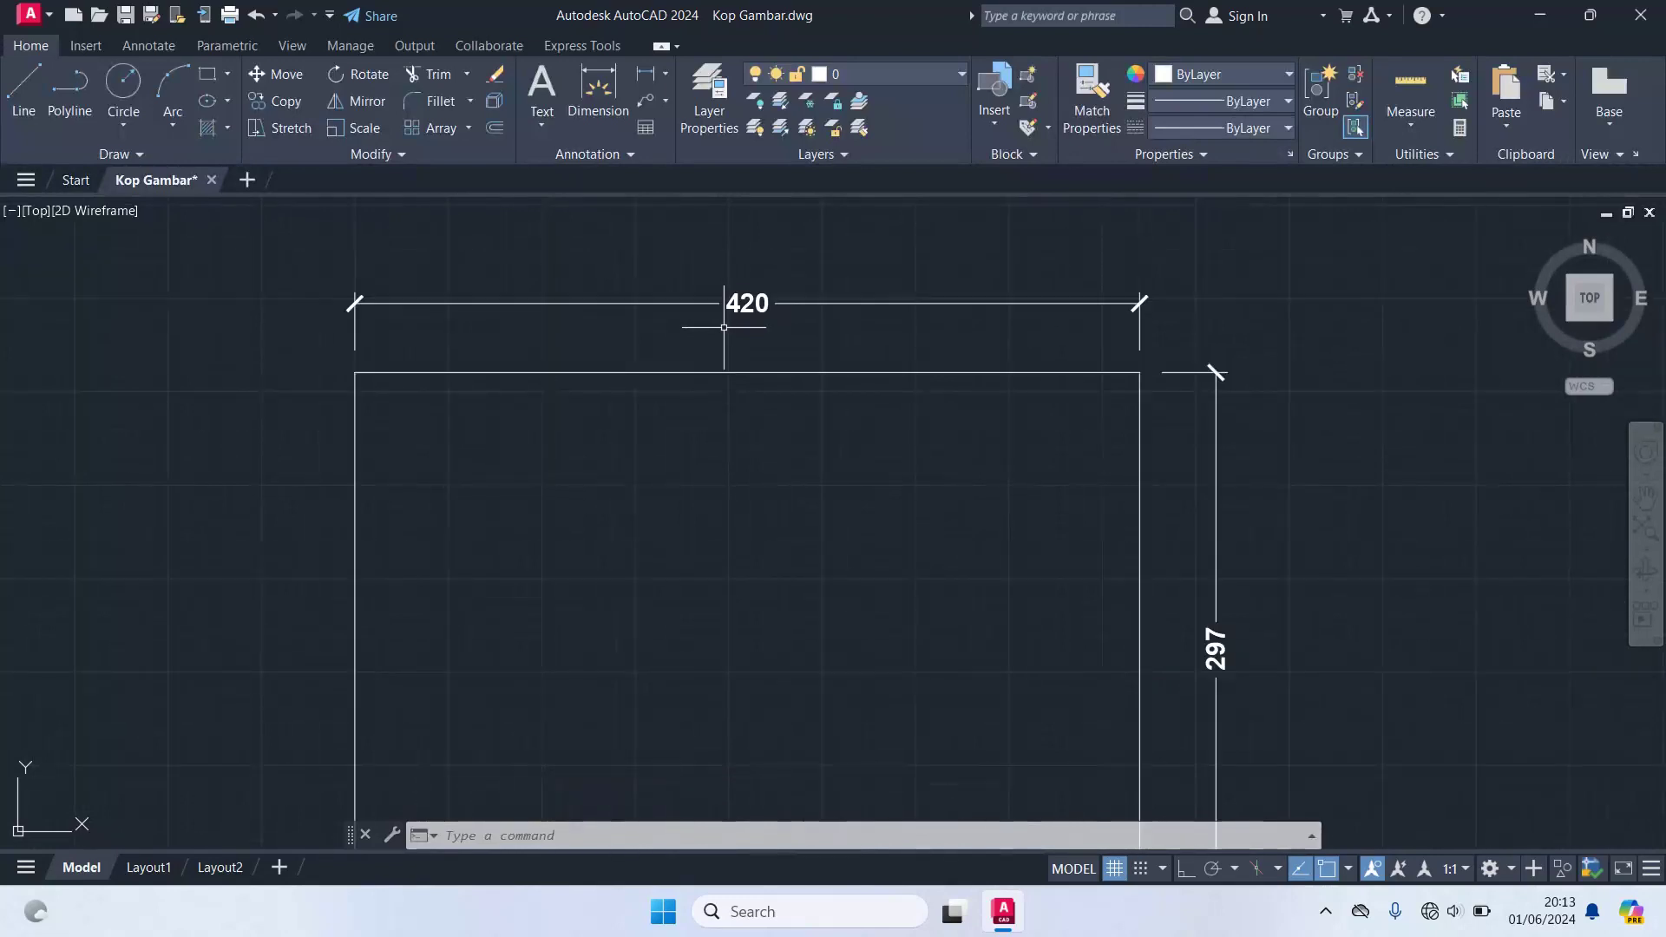
pyautogui.moveTo(756, 330); pyautogui.dragTo(772, 276, button='middle')
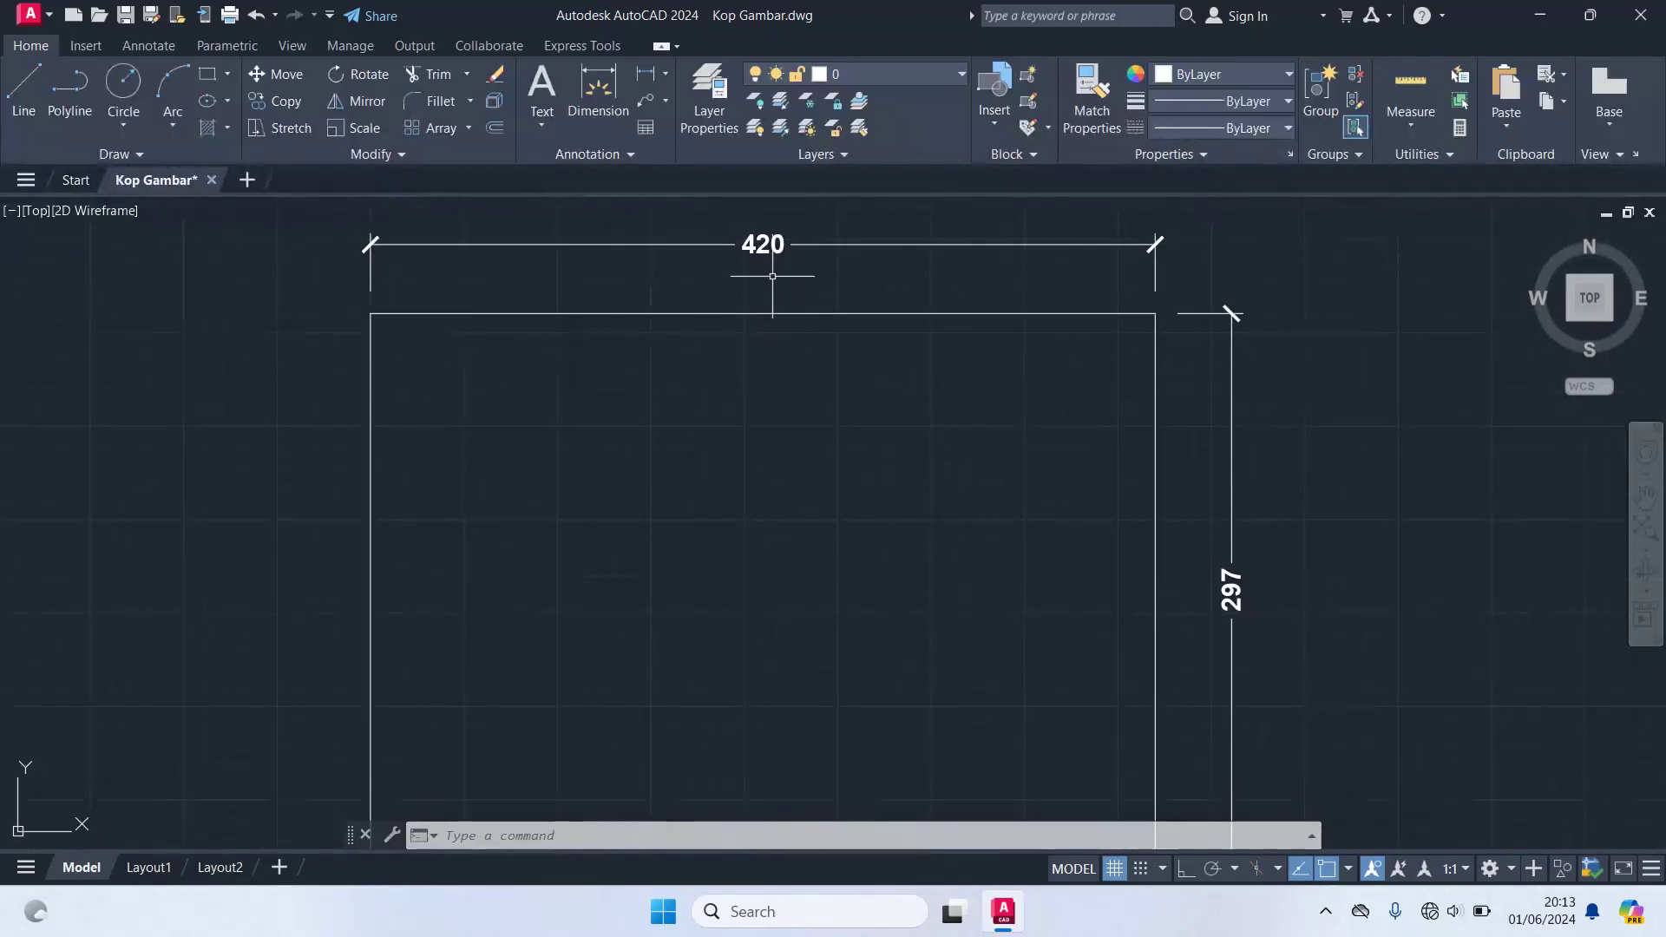
pyautogui.moveTo(1284, 614); pyautogui.dragTo(1126, 486, button='middle')
pyautogui.scroll(2, 1124, 450)
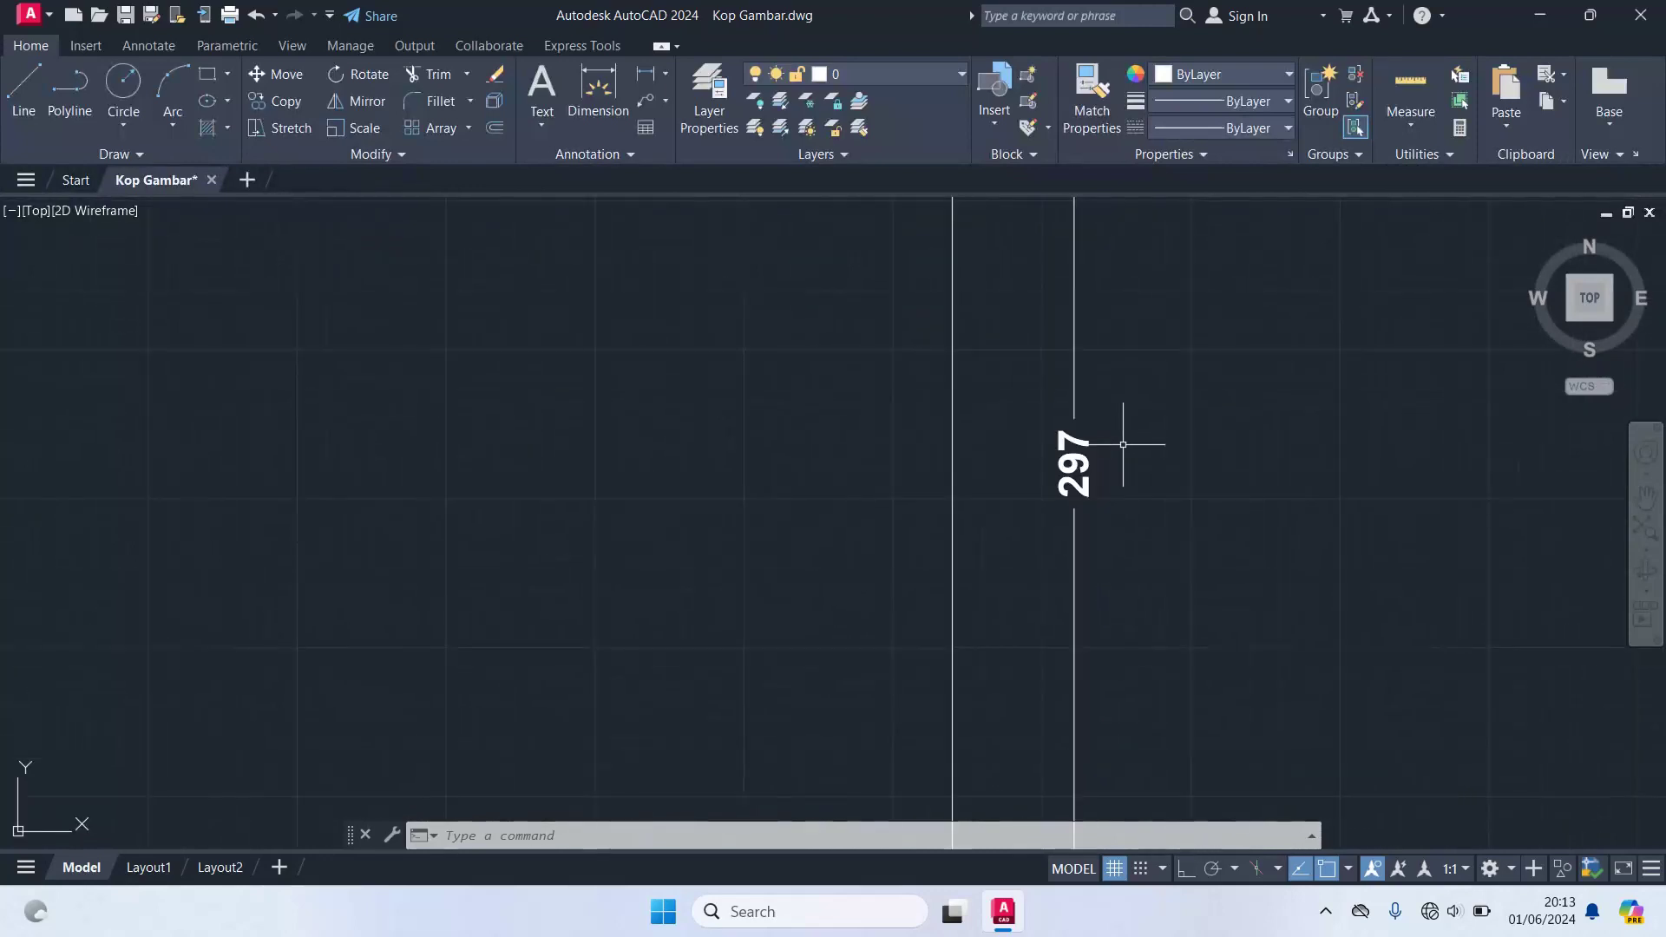
pyautogui.scroll(-2, 1124, 478)
pyautogui.scroll(-2, 1139, 442)
pyautogui.moveTo(1137, 413); pyautogui.dragTo(1166, 498, button='middle')
pyautogui.click(1178, 423)
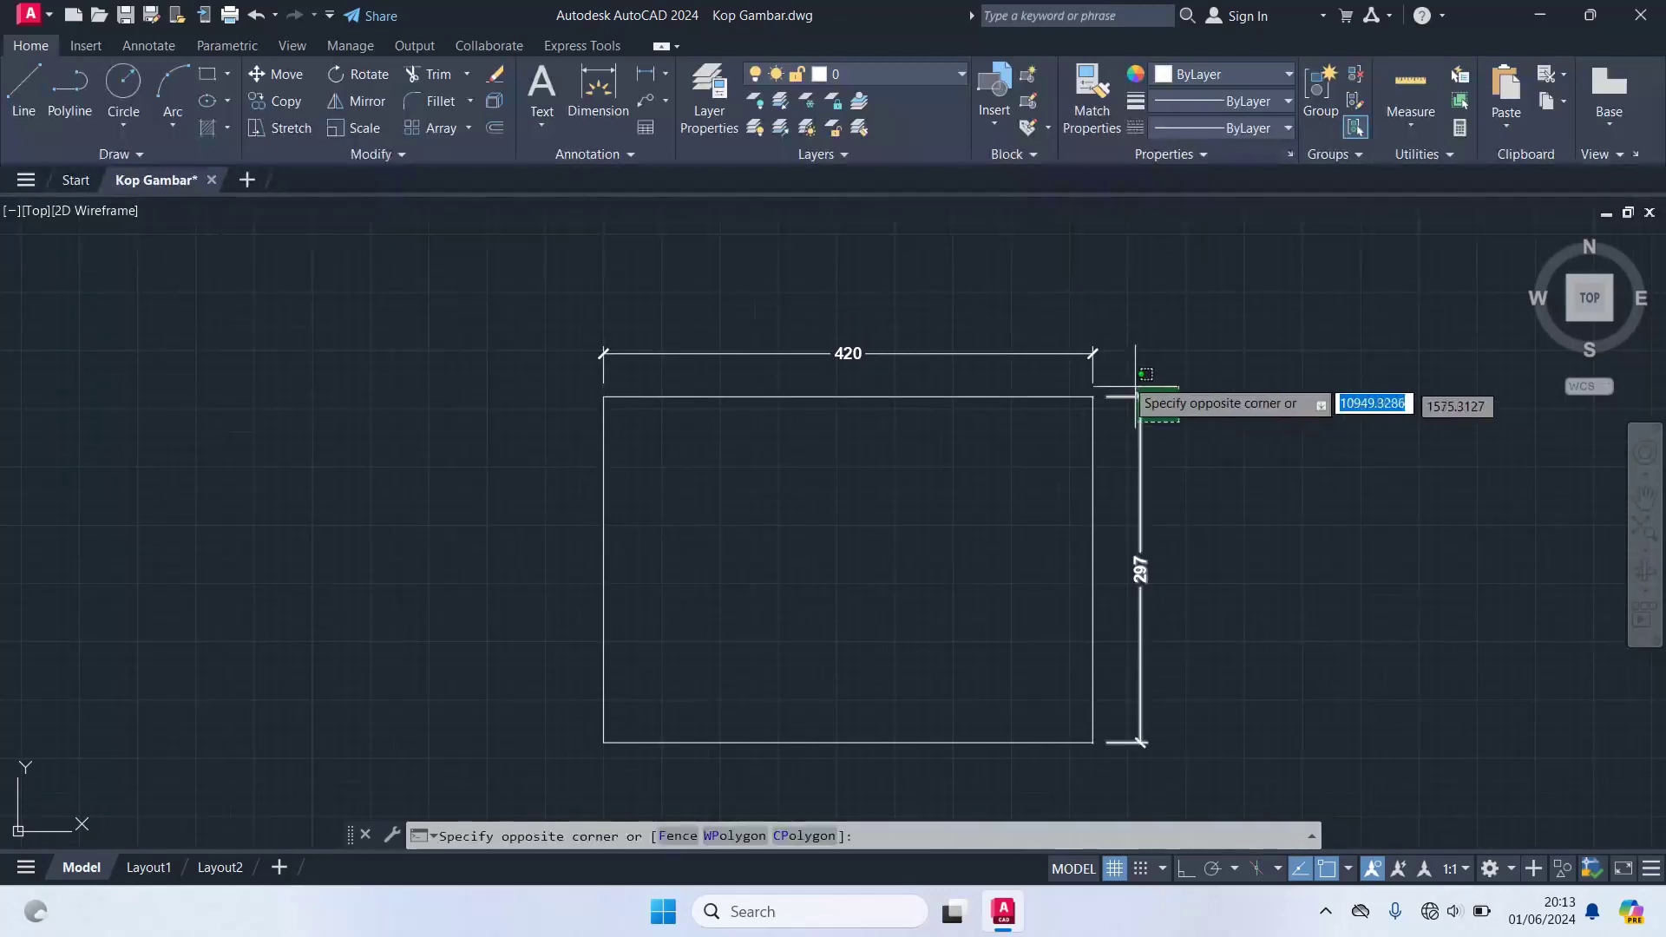
pyautogui.click(1123, 375)
pyautogui.click(1116, 367)
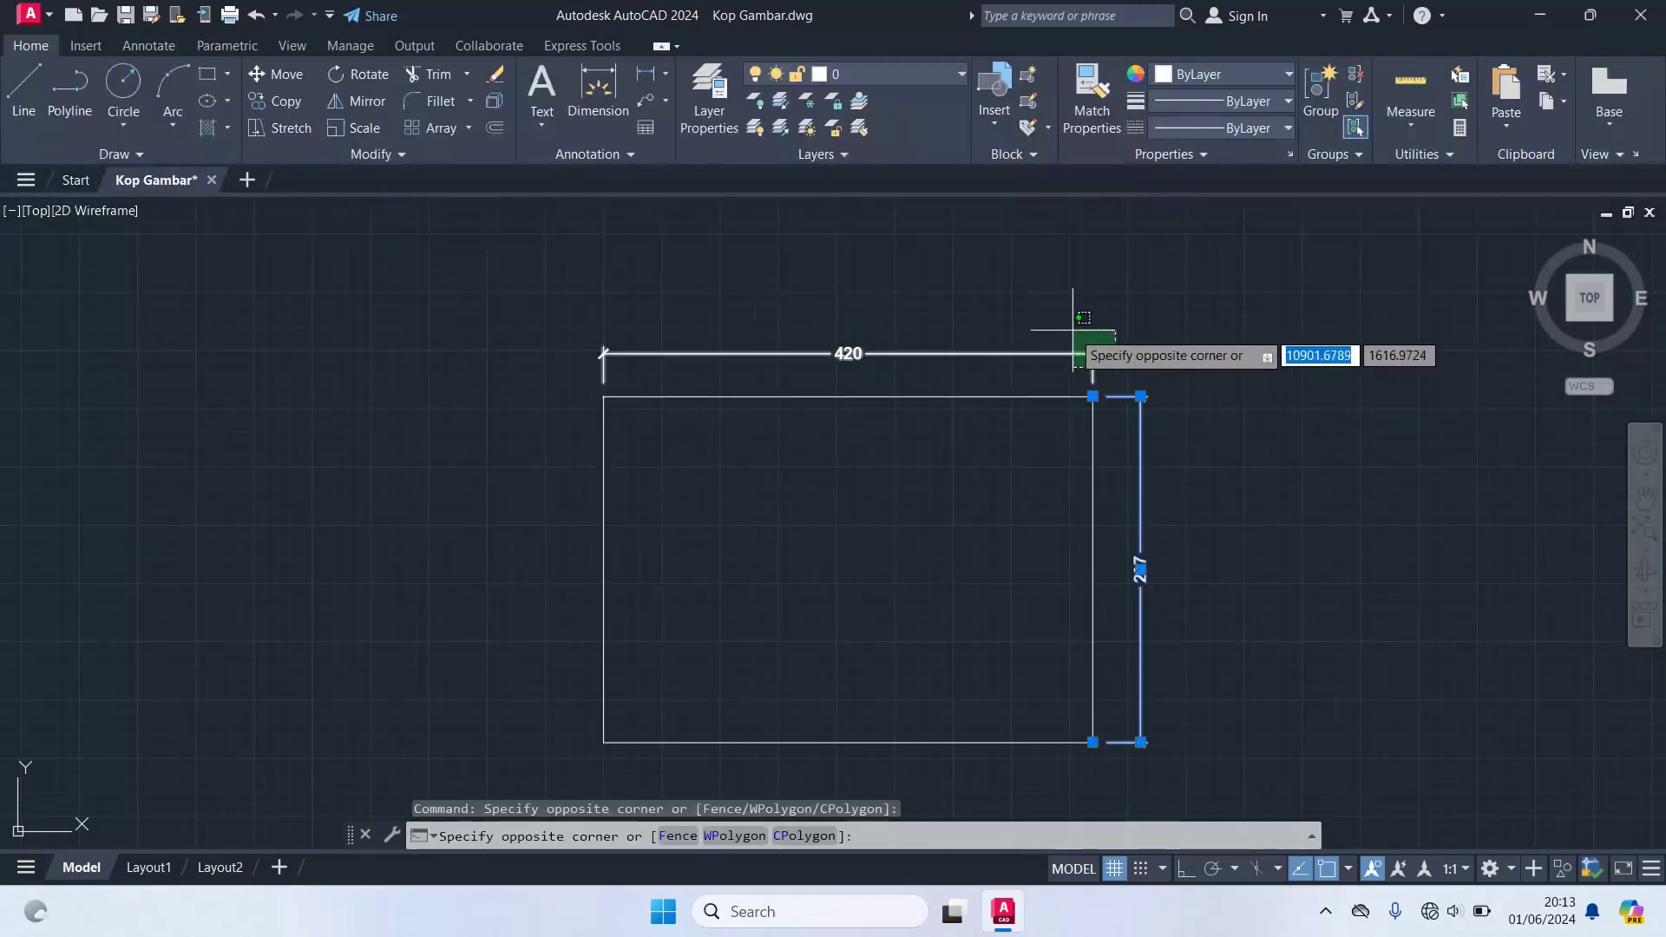
pyautogui.click(1062, 321)
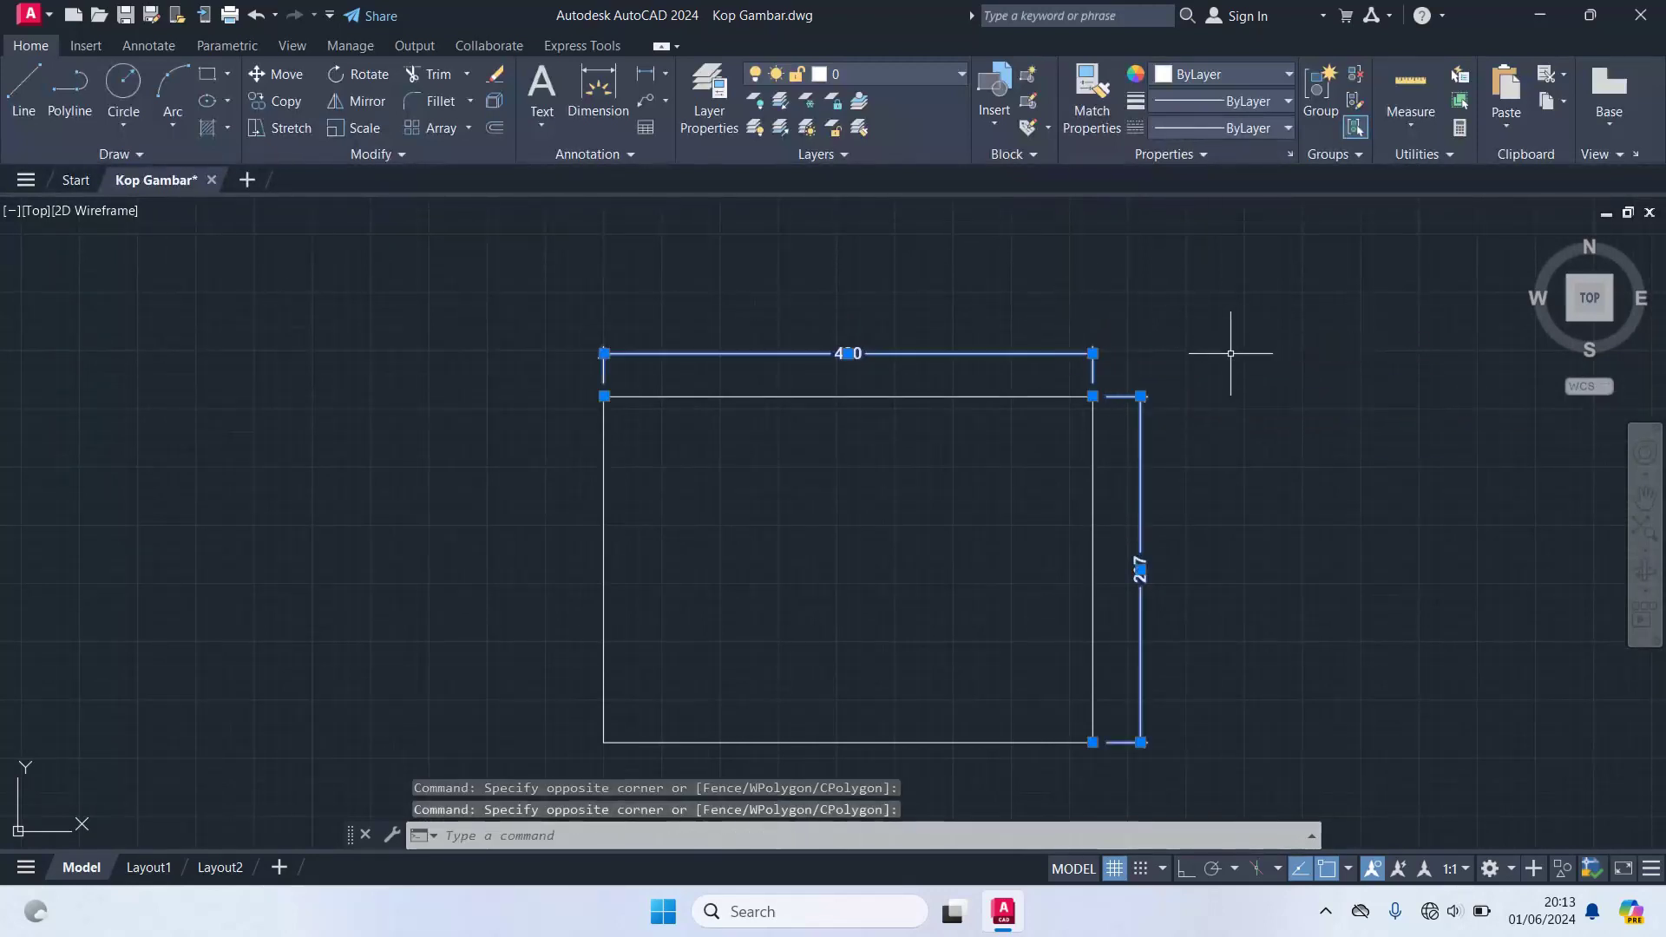
pyautogui.press('Delete')
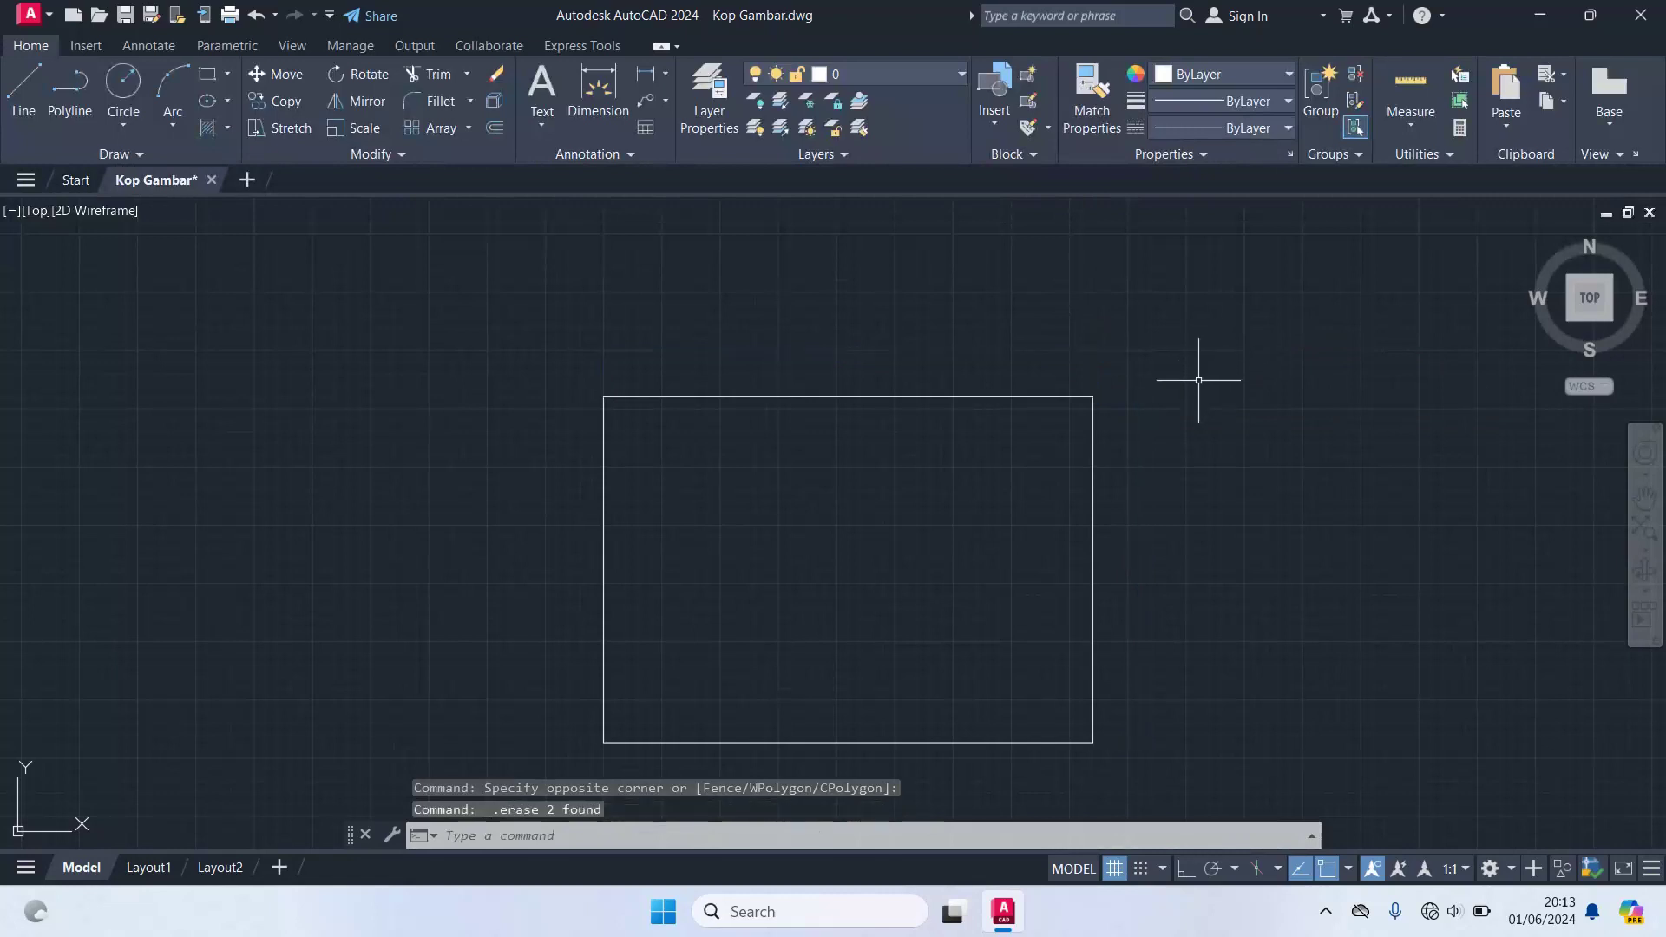
# - Select the rectangle and enter X for the EXPLODE command
pyautogui.click(865, 396)
pyautogui.moveTo(885, 492); pyautogui.dragTo(893, 374, button='middle')
pyautogui.write('x')
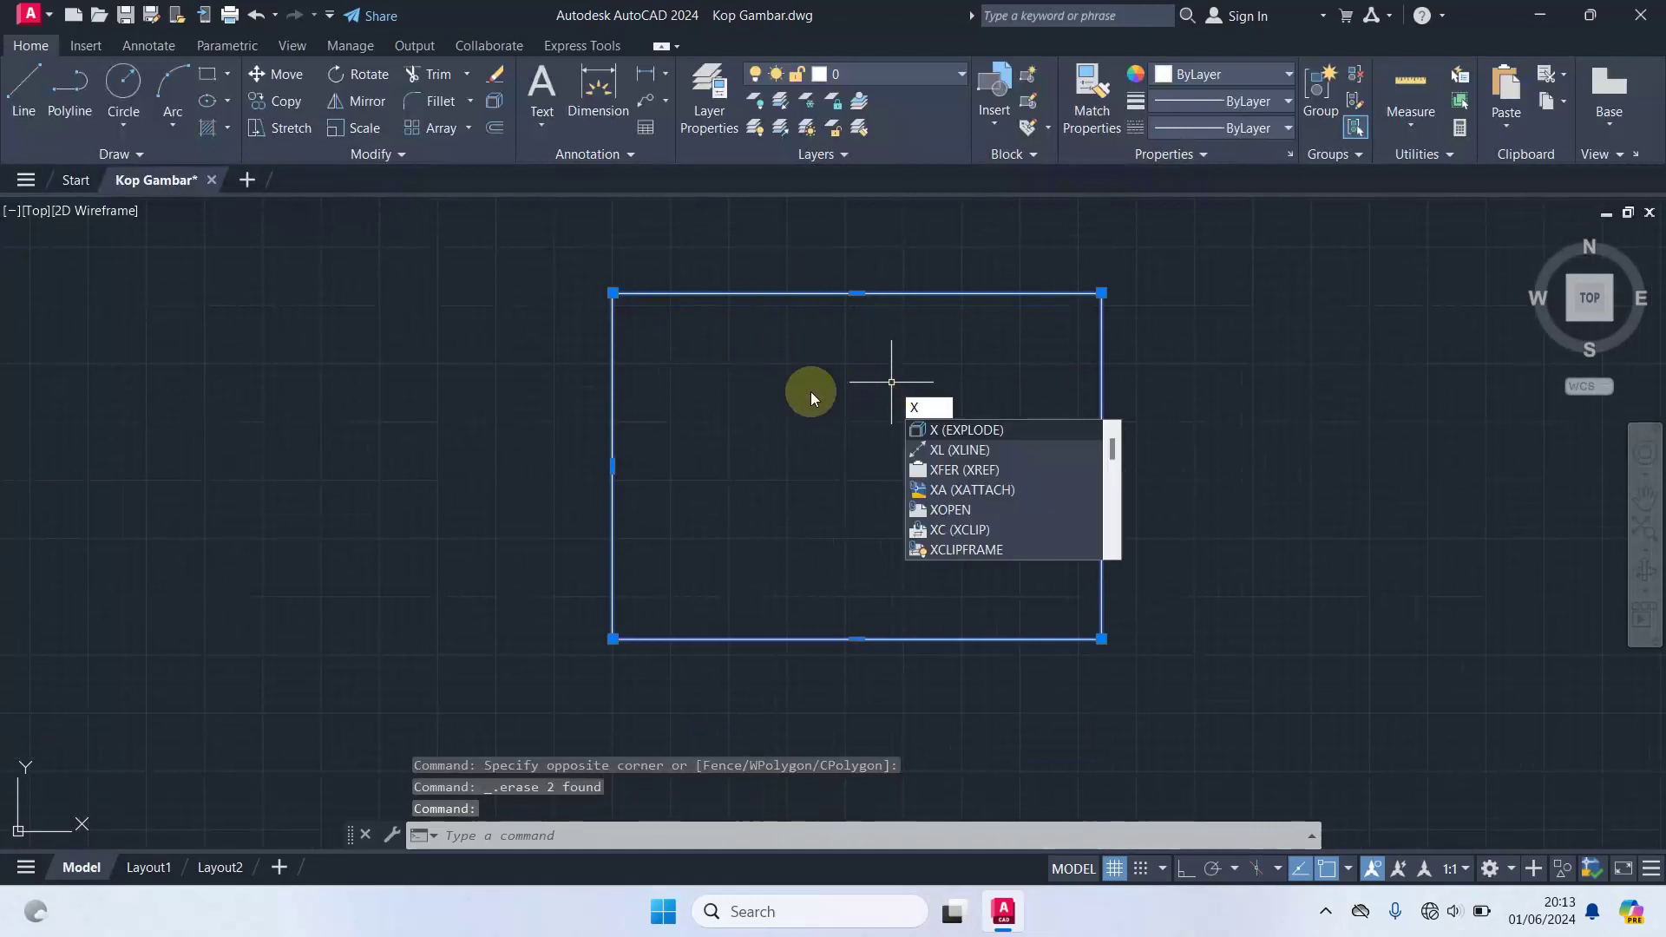
# - Explode the rectangle into four lines and confirm the top and right edges are separate
pyautogui.press('Return')
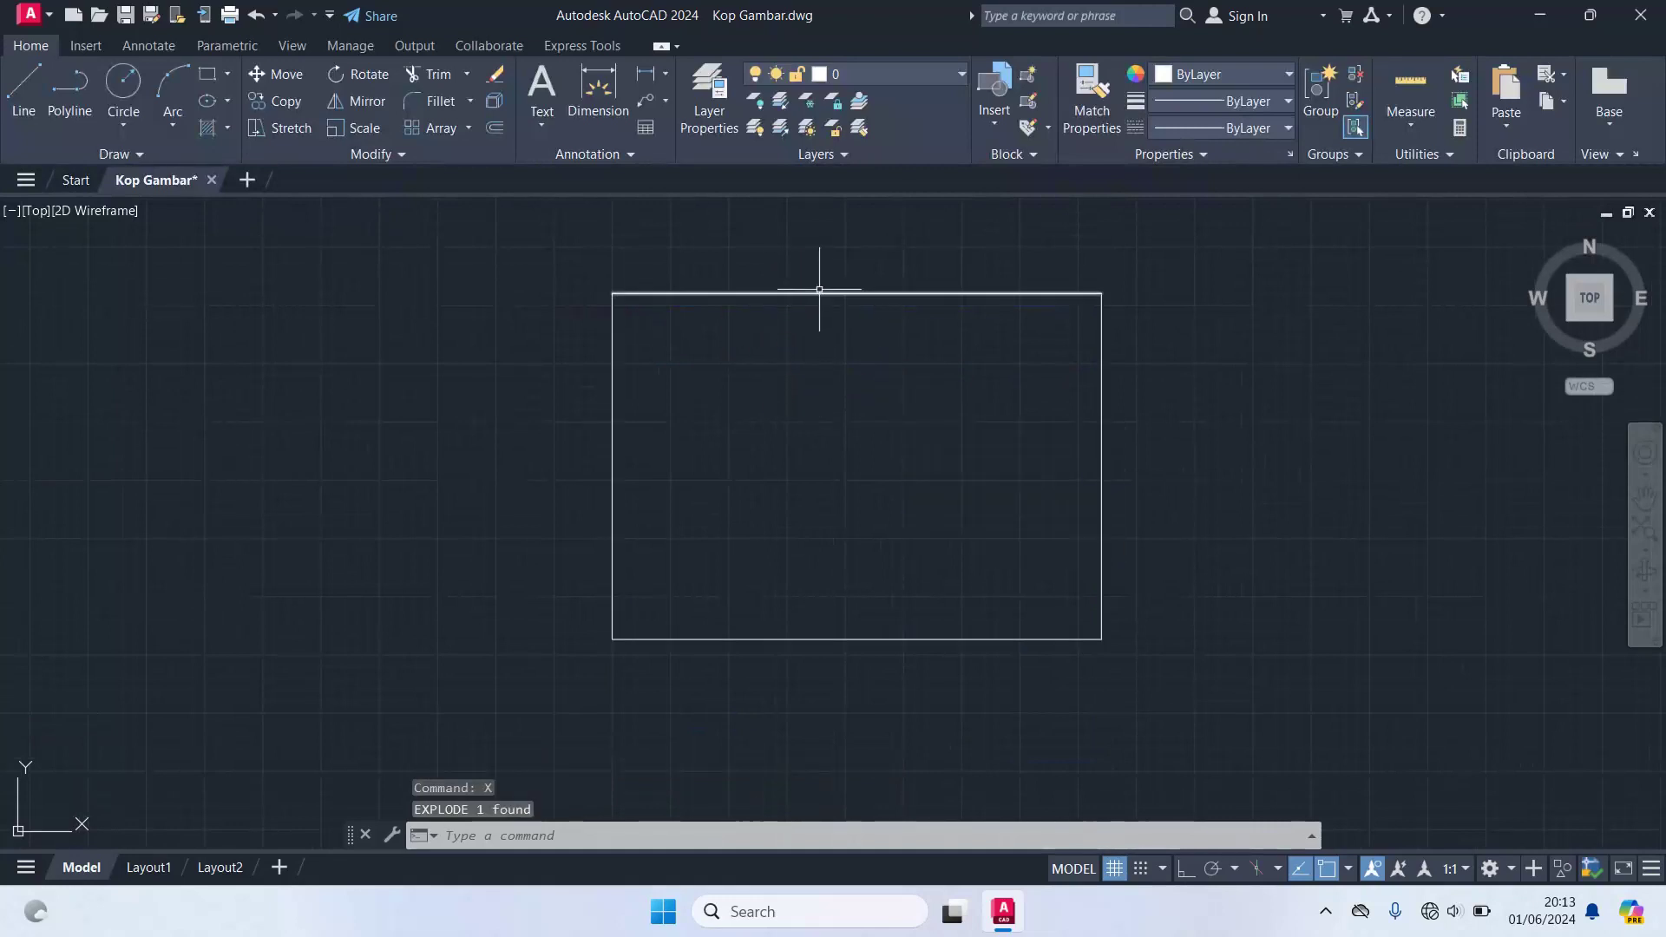
pyautogui.click(822, 281)
pyautogui.click(826, 316)
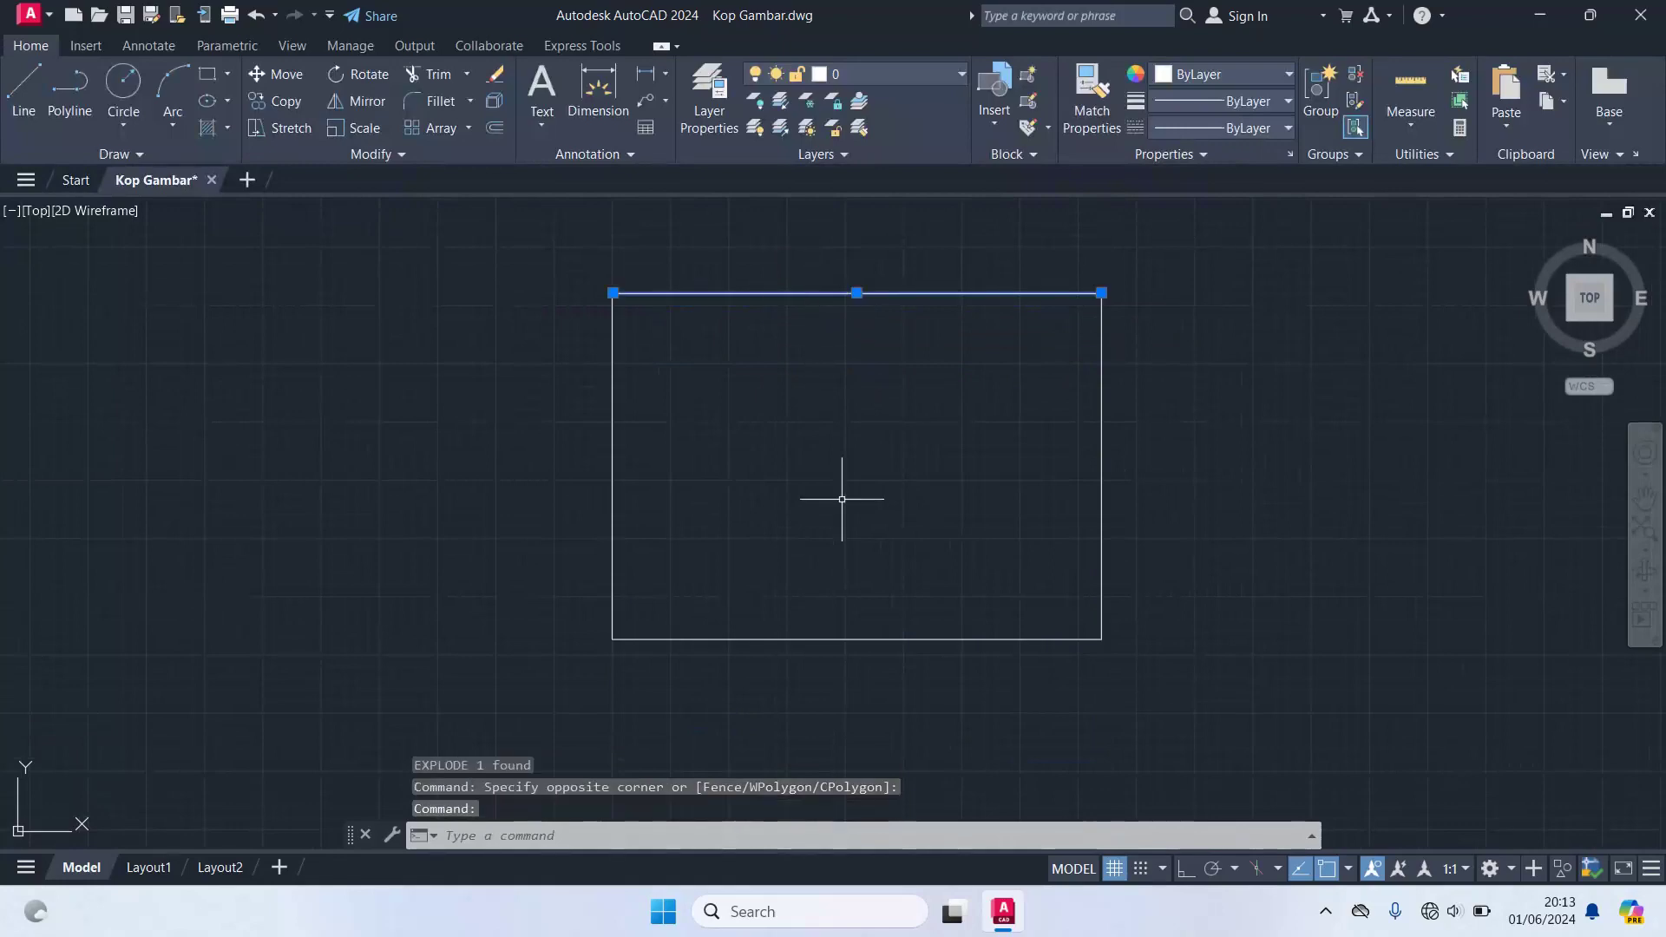
pyautogui.click(1101, 551)
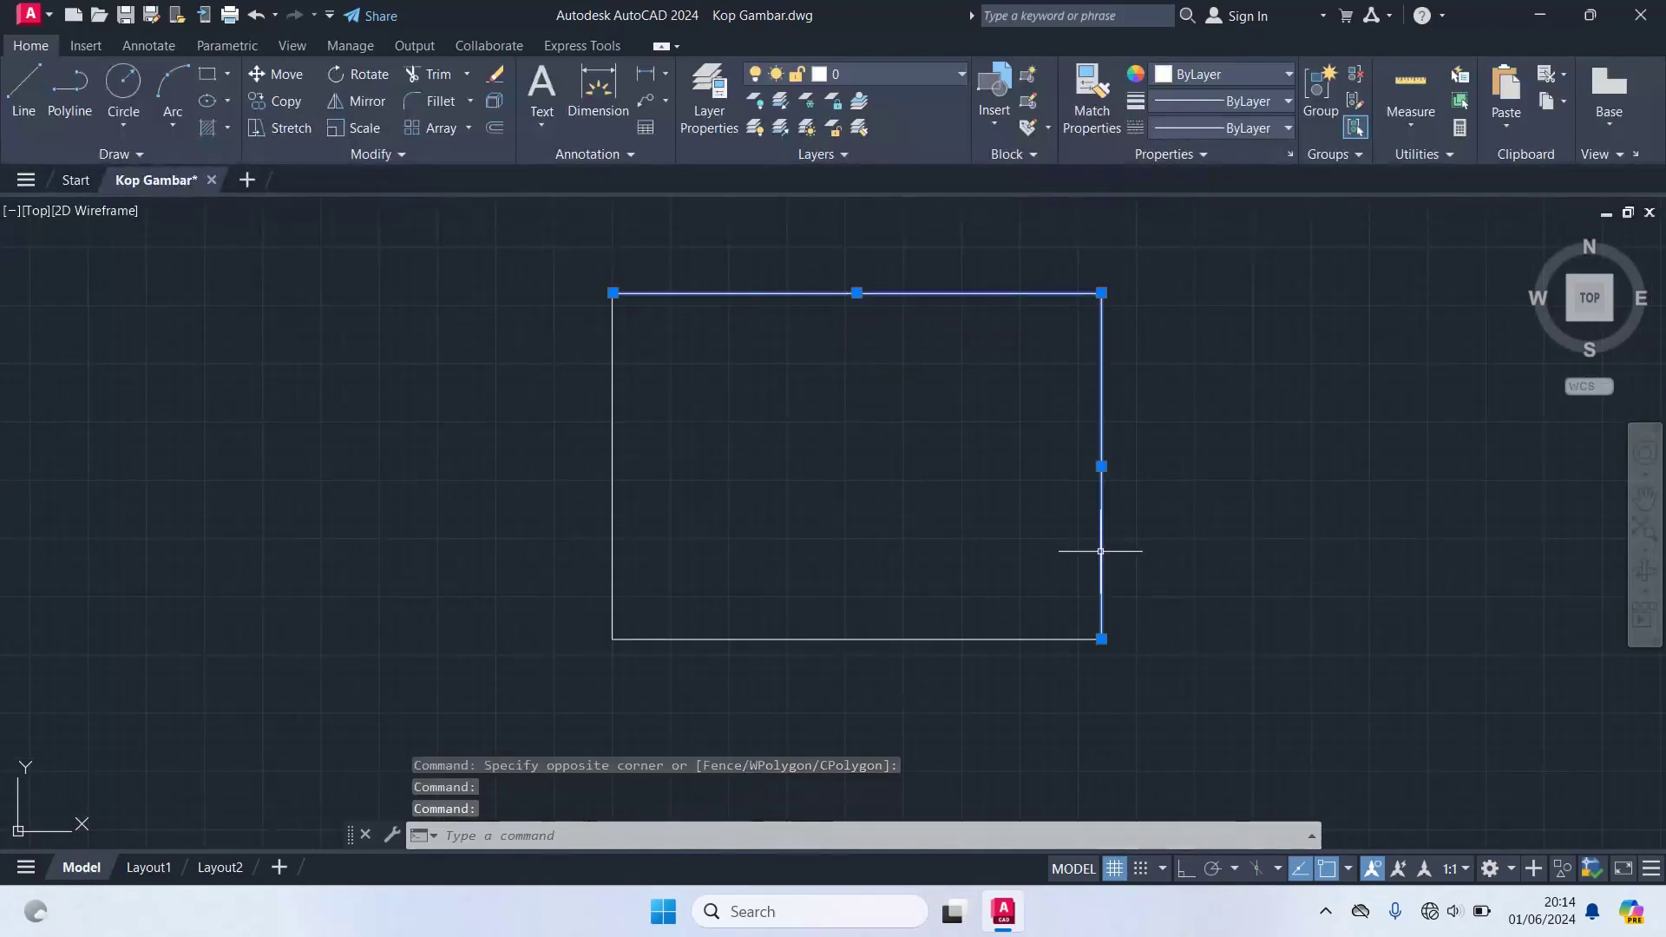
pyautogui.press('Escape')
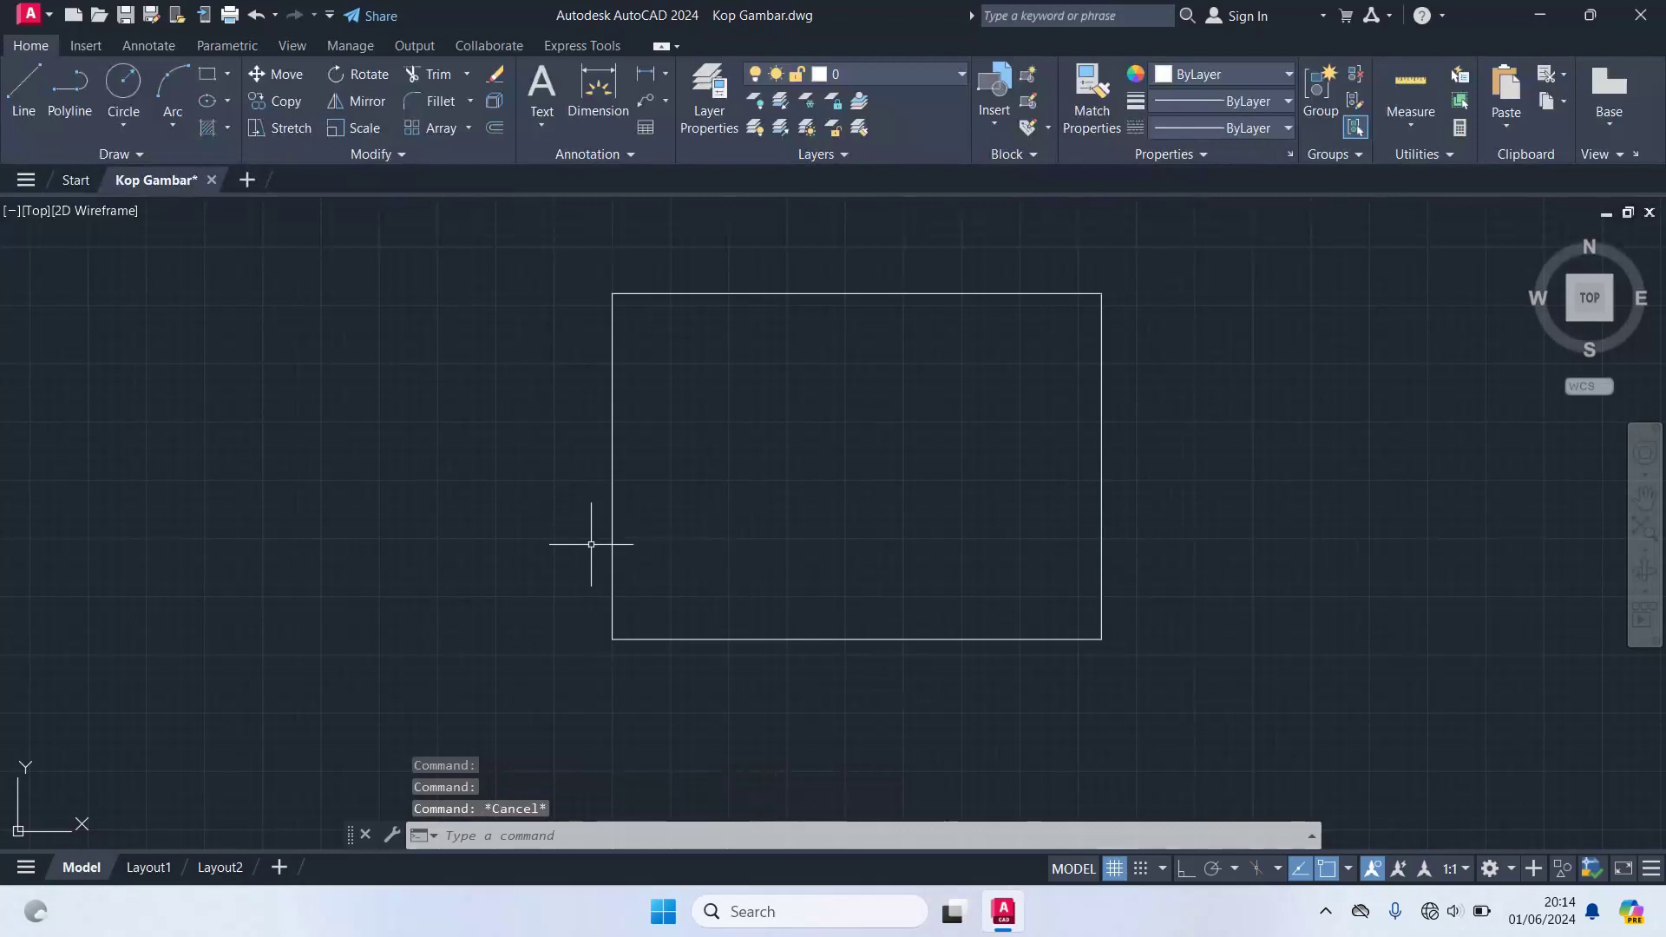
pyautogui.write('O')
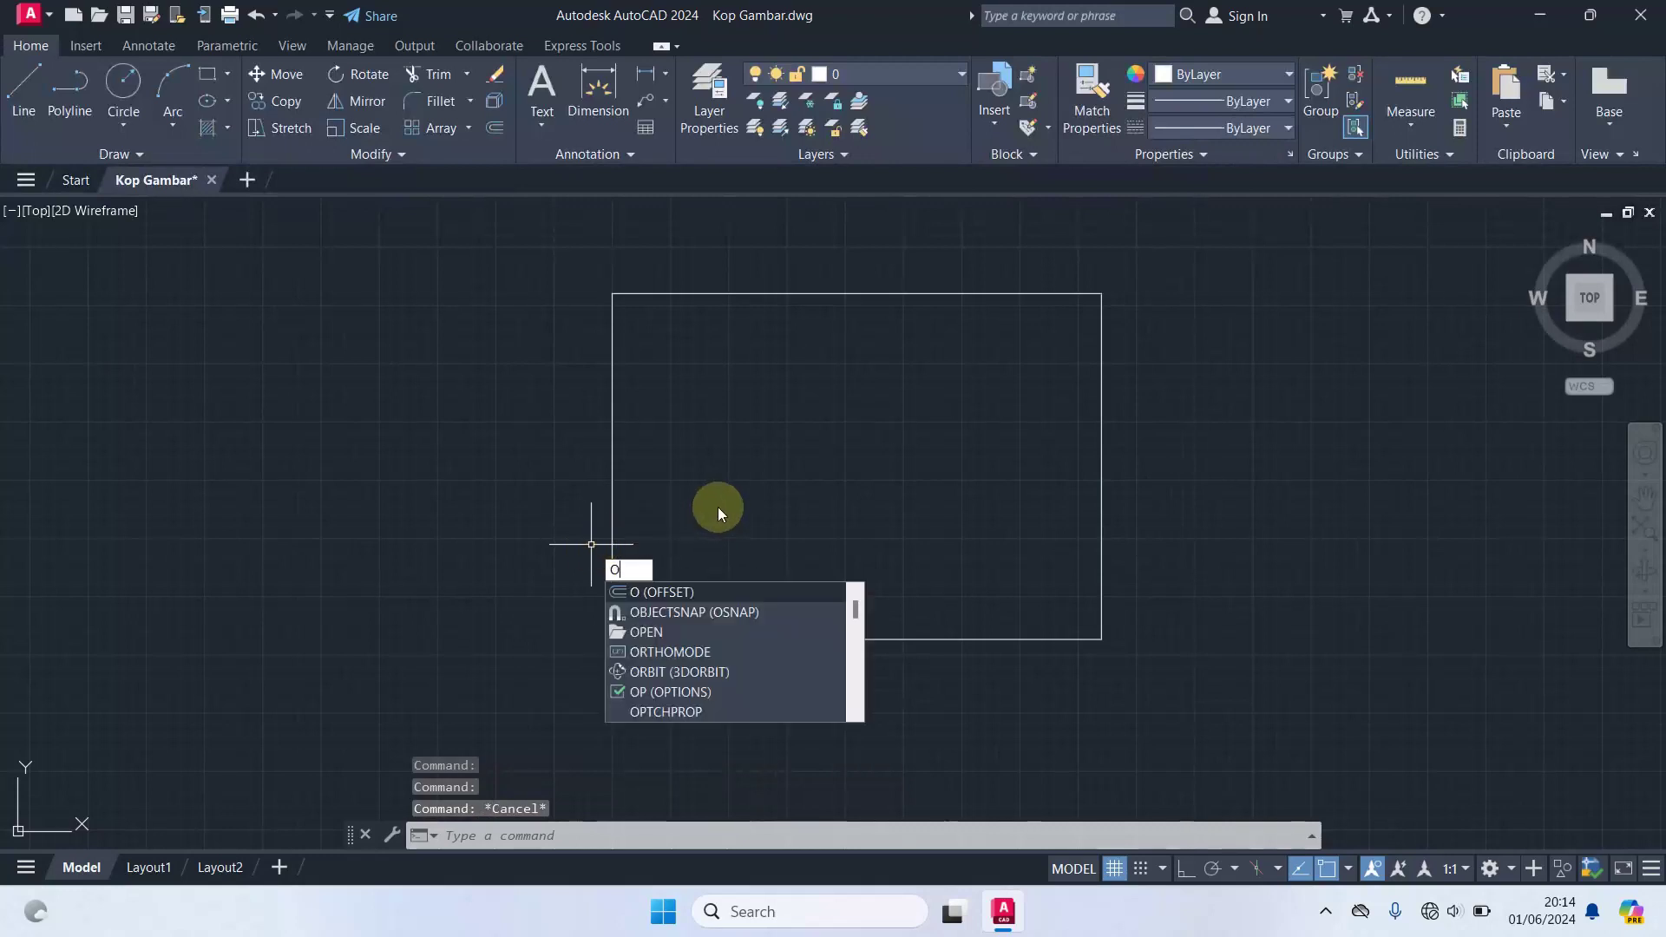
# - Offset the sheet's left edge 15 inward for the binding margin
pyautogui.press('Return')
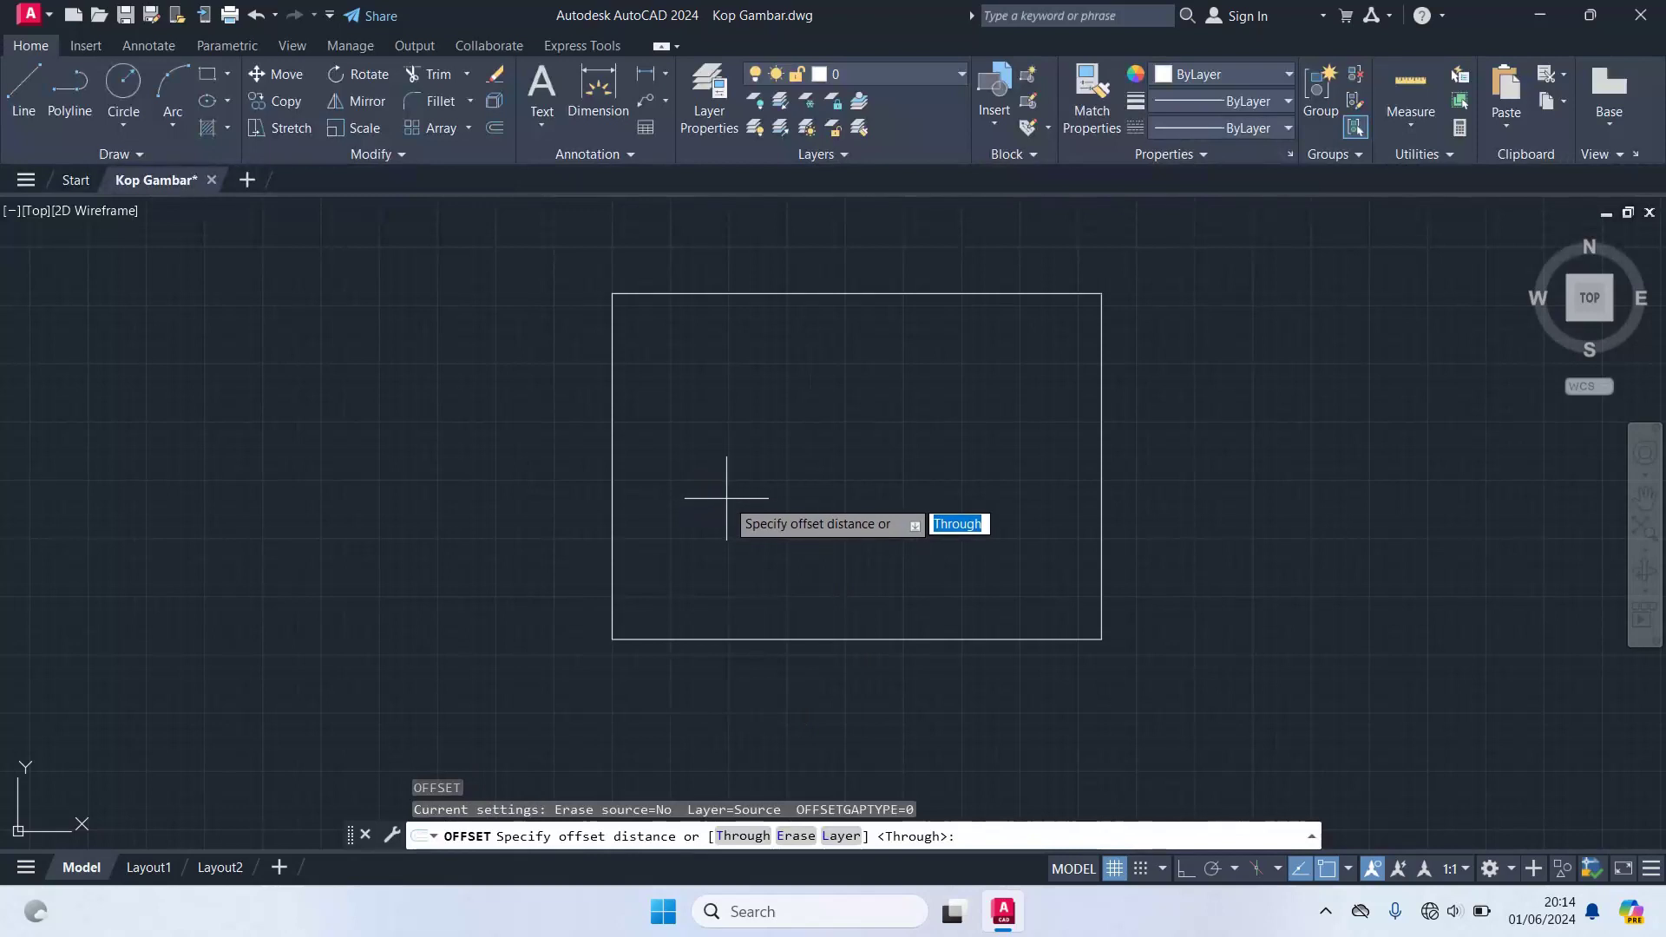
pyautogui.write('15')
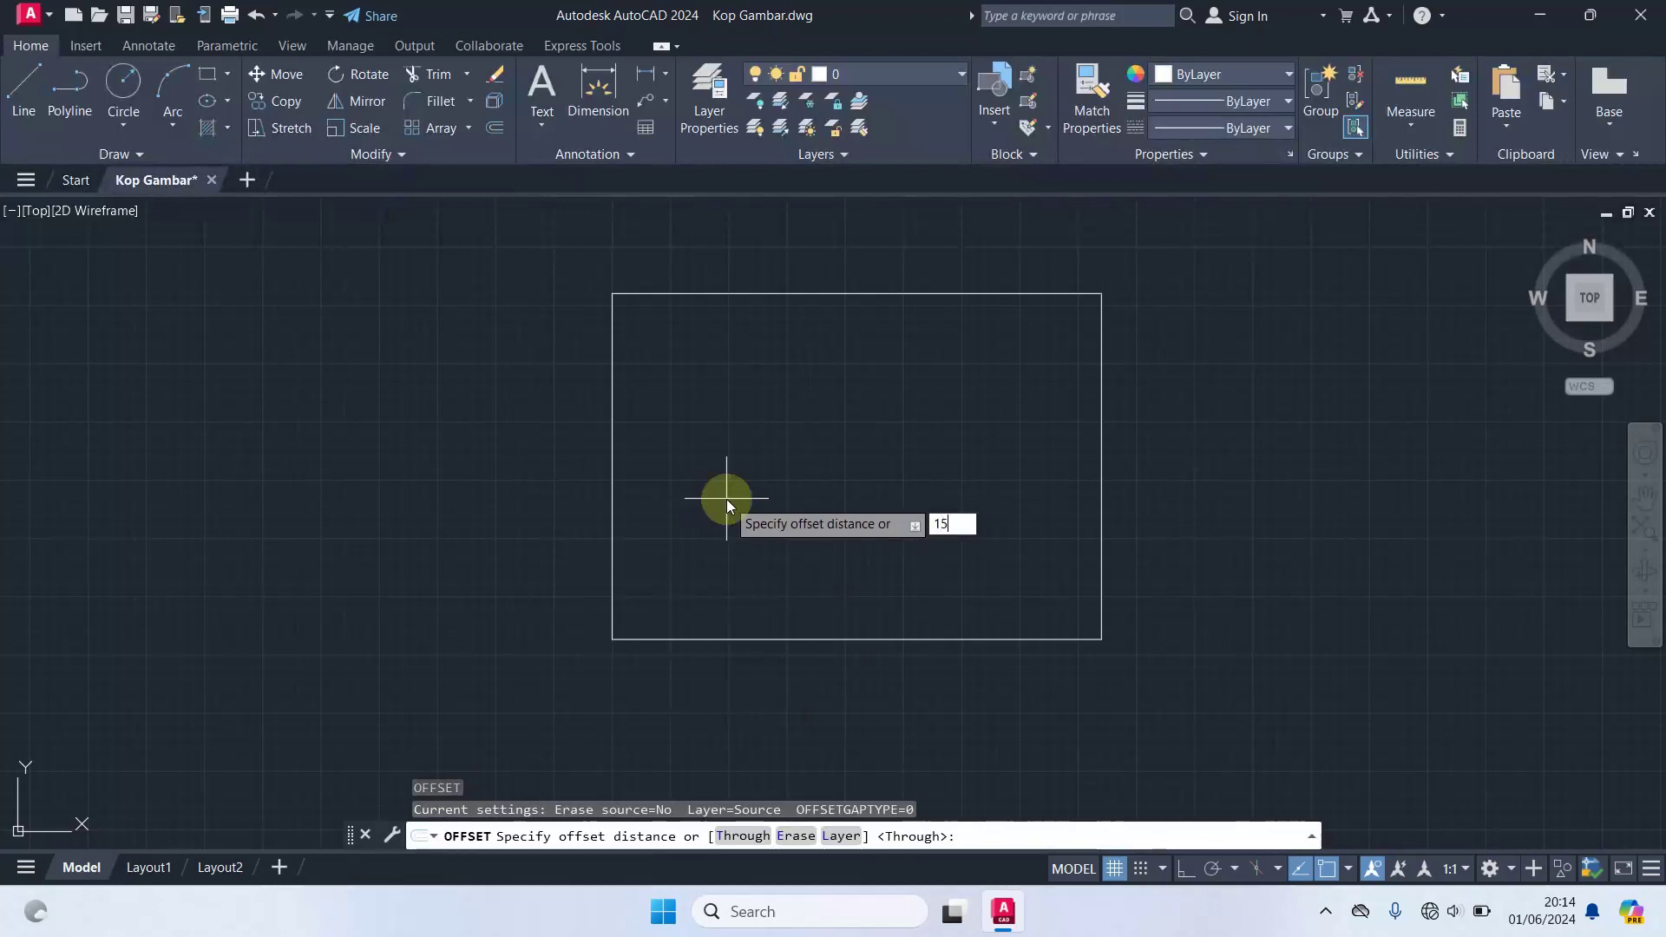
pyautogui.press('Return')
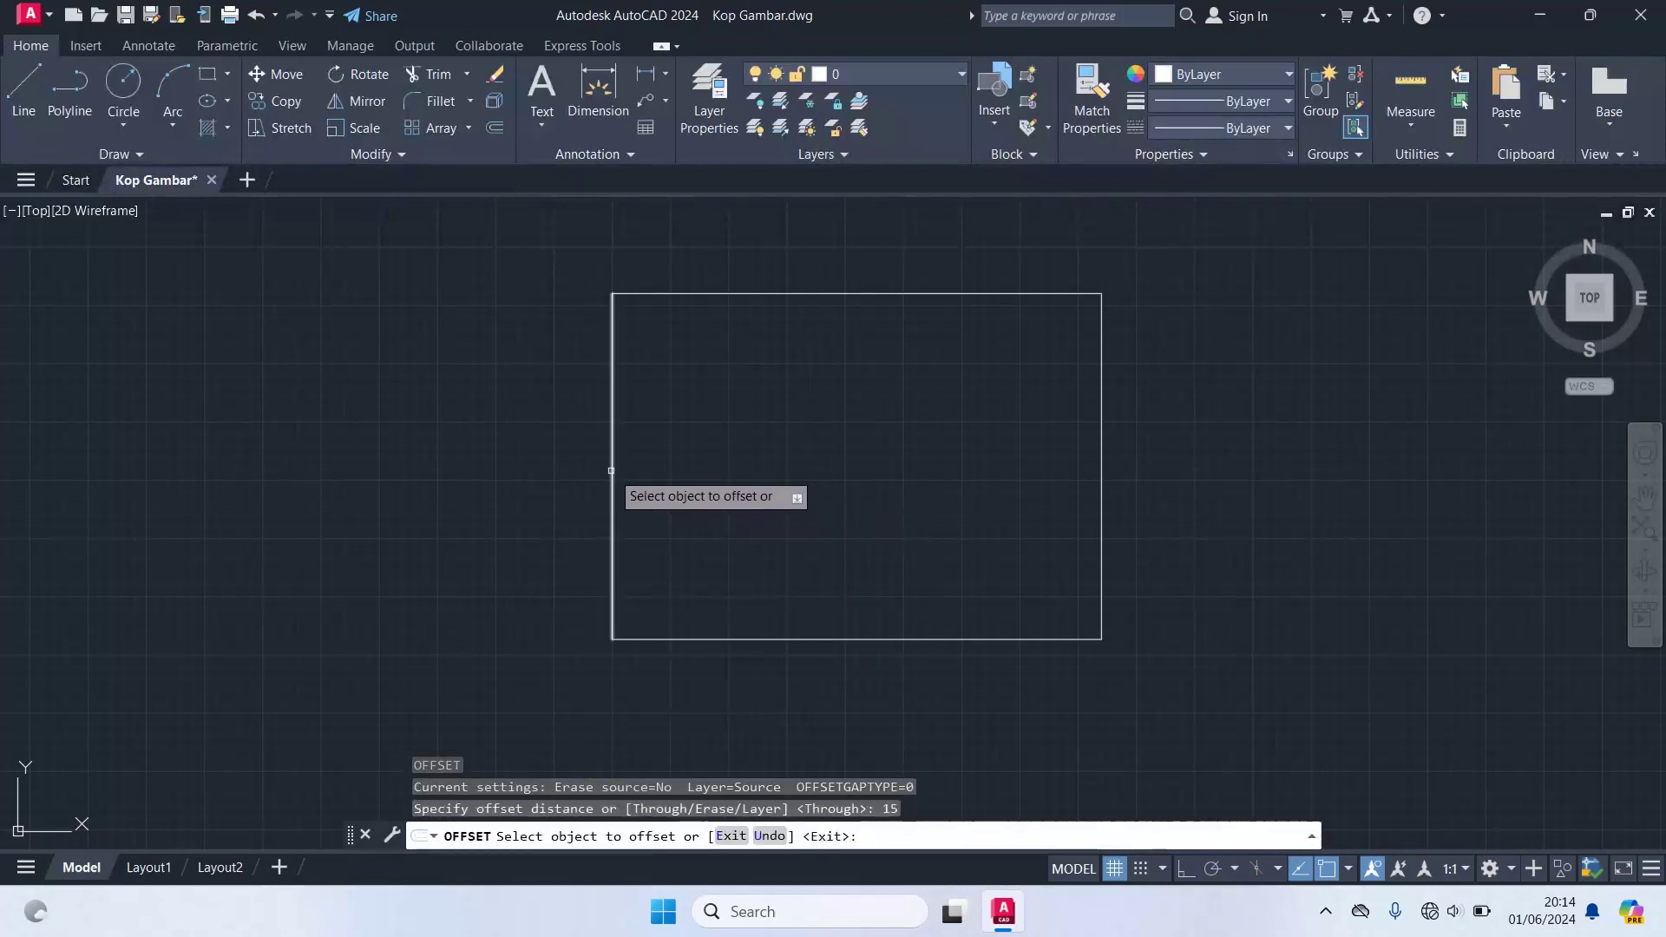
pyautogui.click(613, 476)
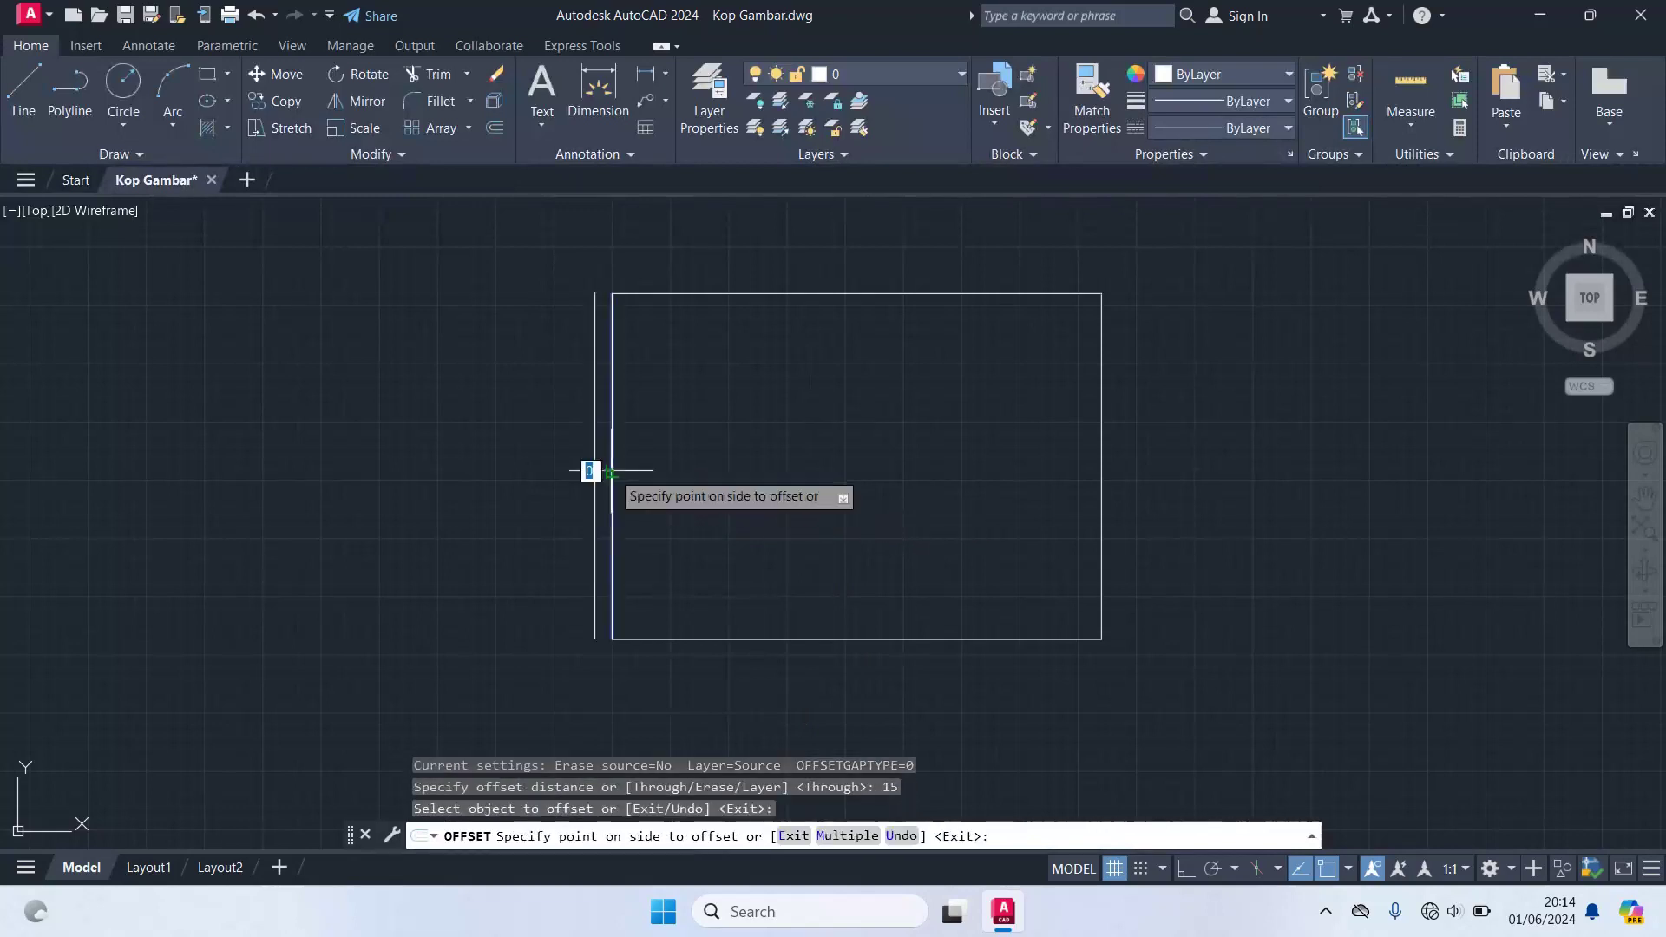
pyautogui.click(698, 459)
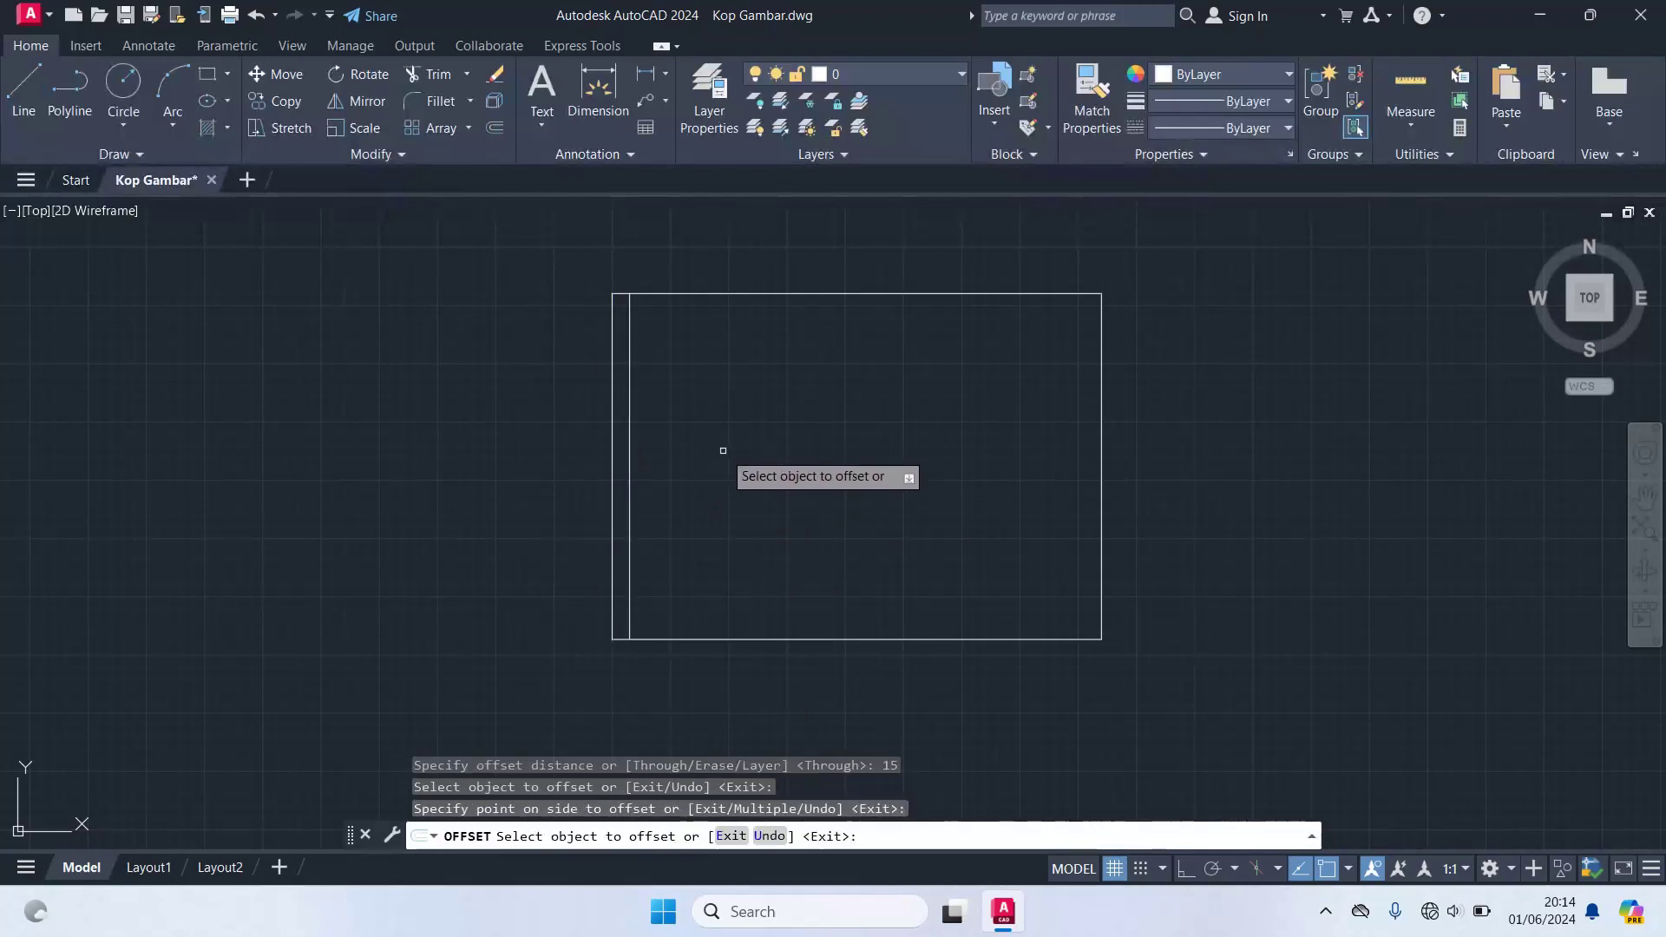
pyautogui.press('Return')
# - Offset the top, right and bottom edges 10 inward
pyautogui.write('o')
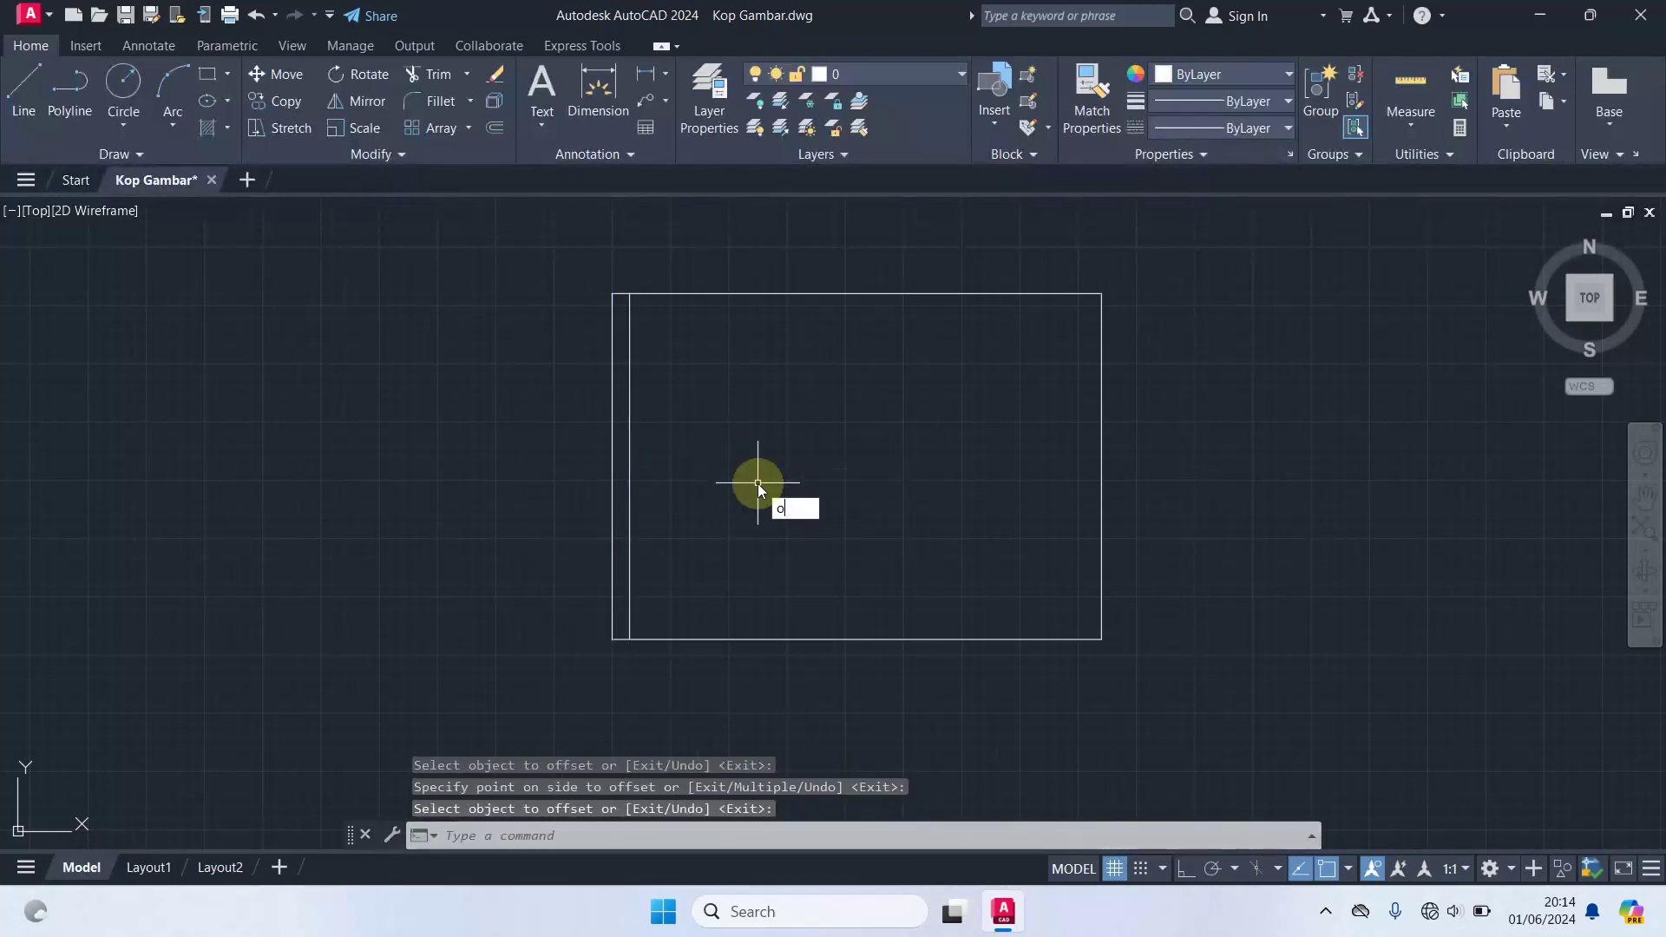
pyautogui.press('Return')
pyautogui.write('10')
pyautogui.press('Return')
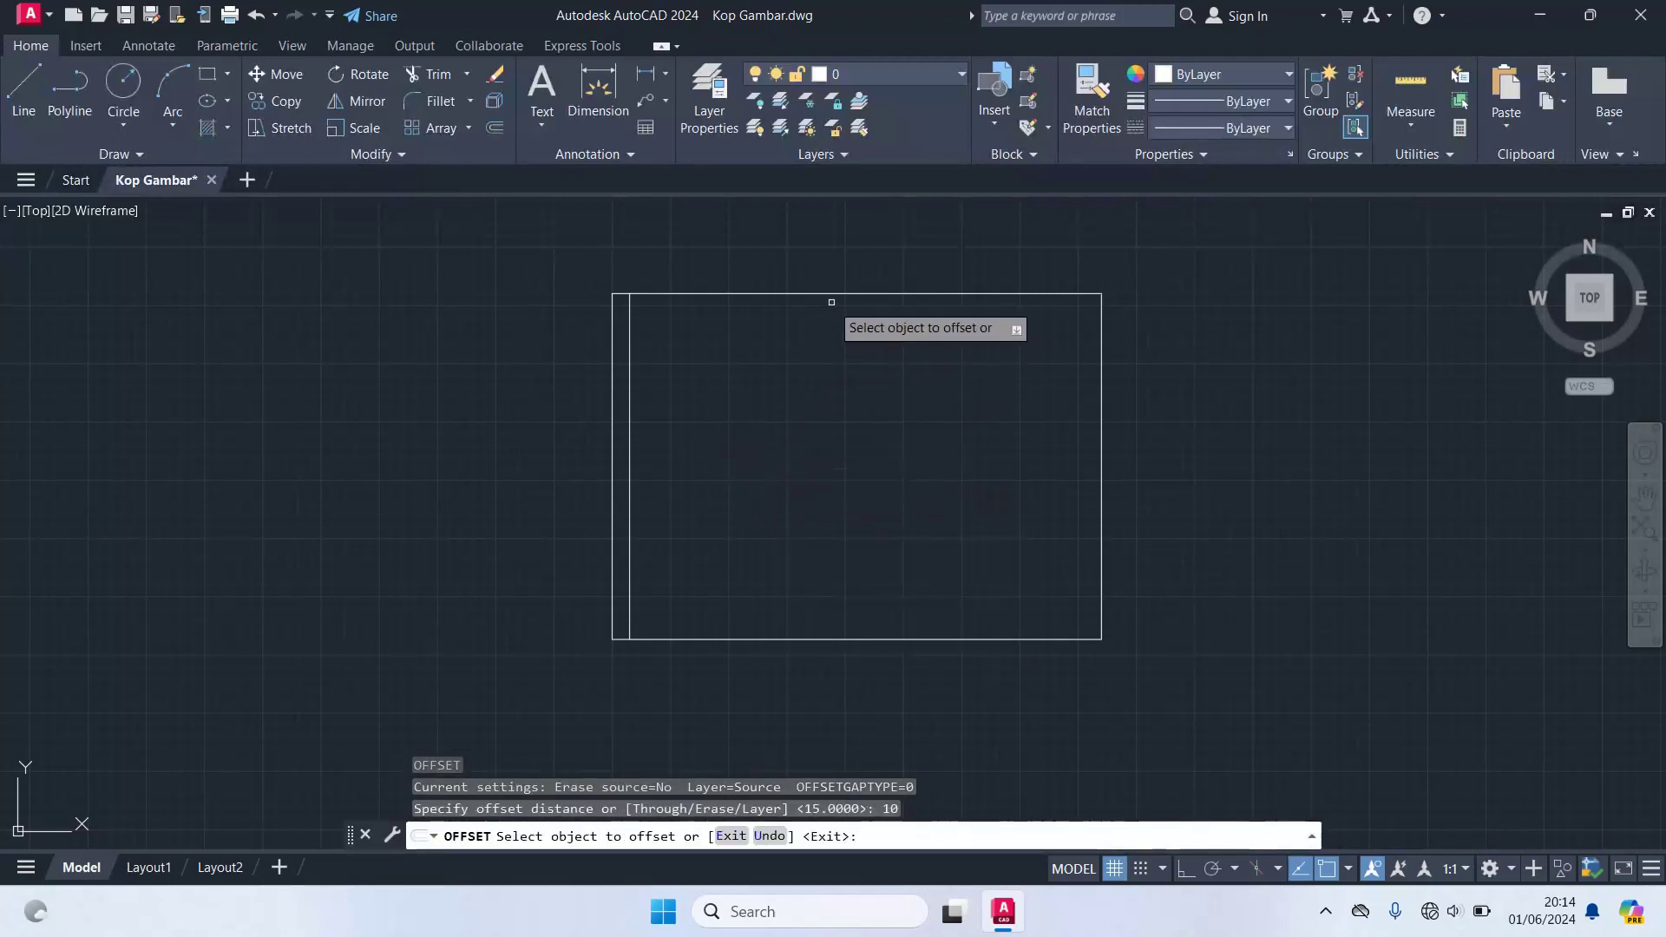
pyautogui.click(824, 294)
pyautogui.click(833, 365)
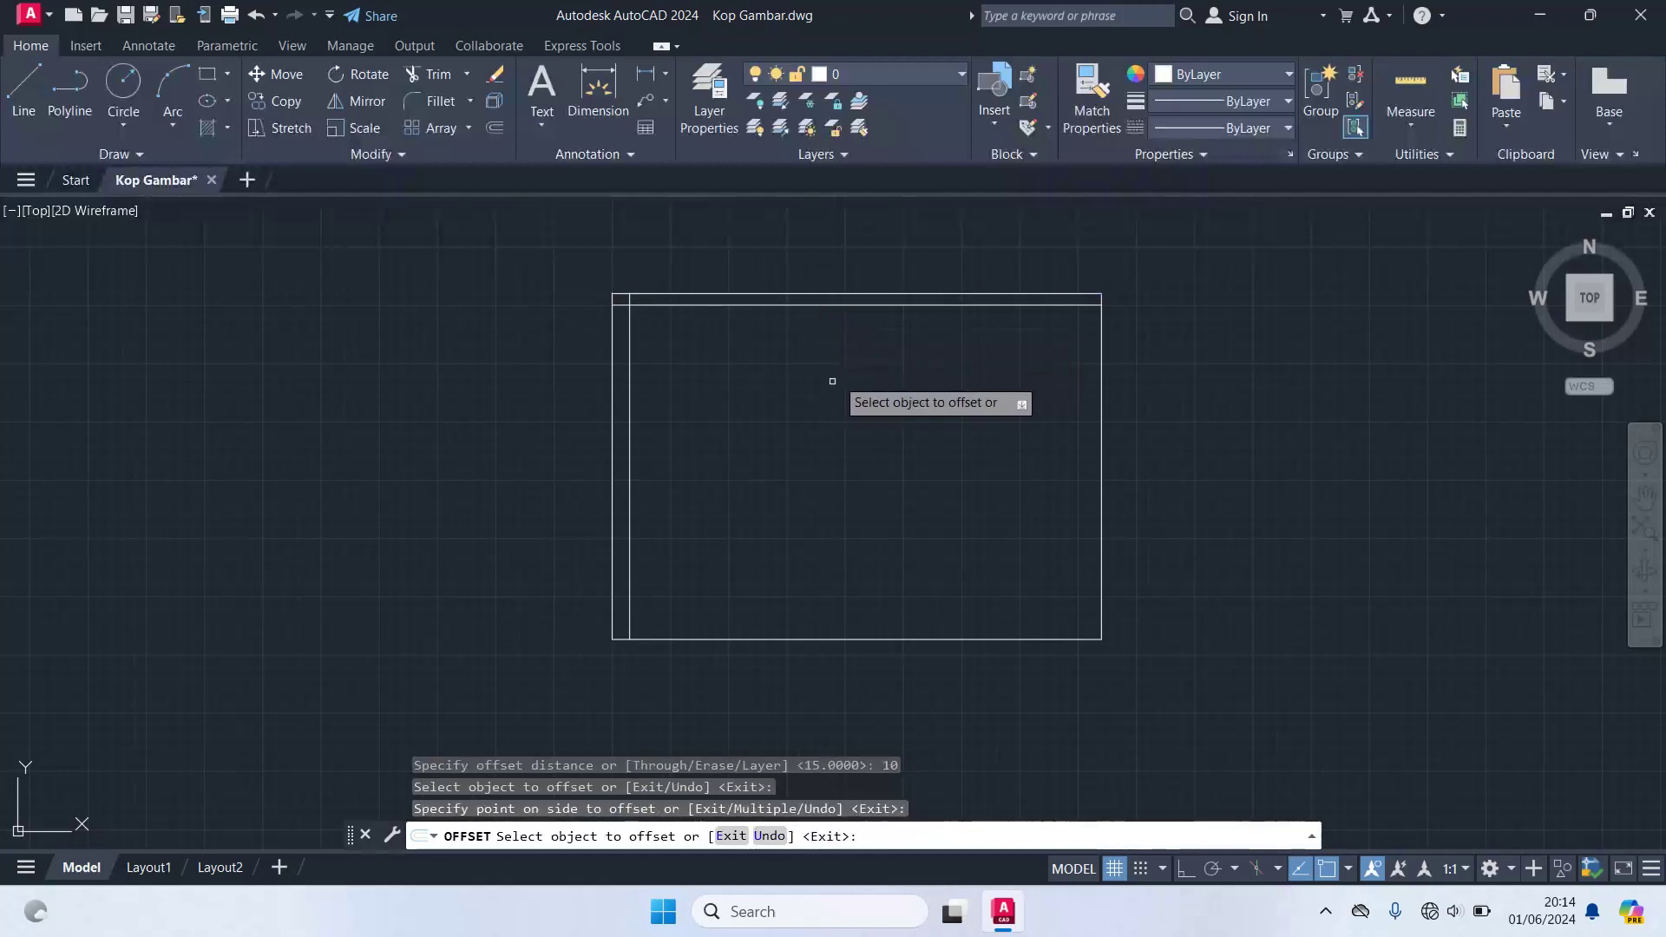
pyautogui.click(1100, 460)
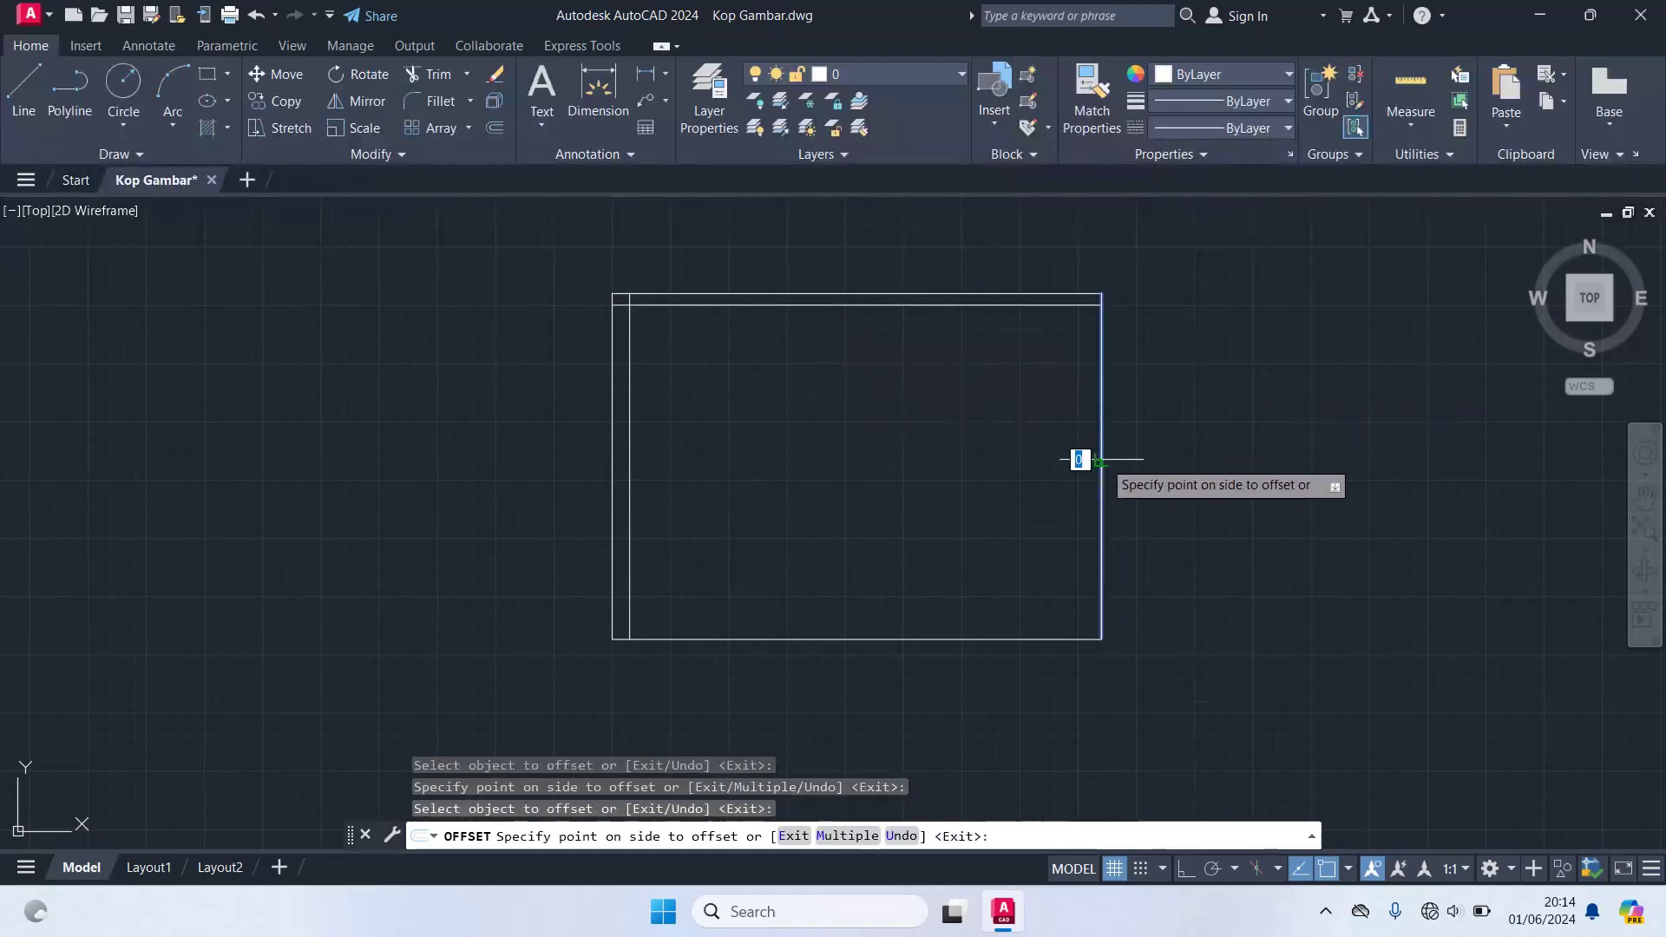
pyautogui.click(886, 639)
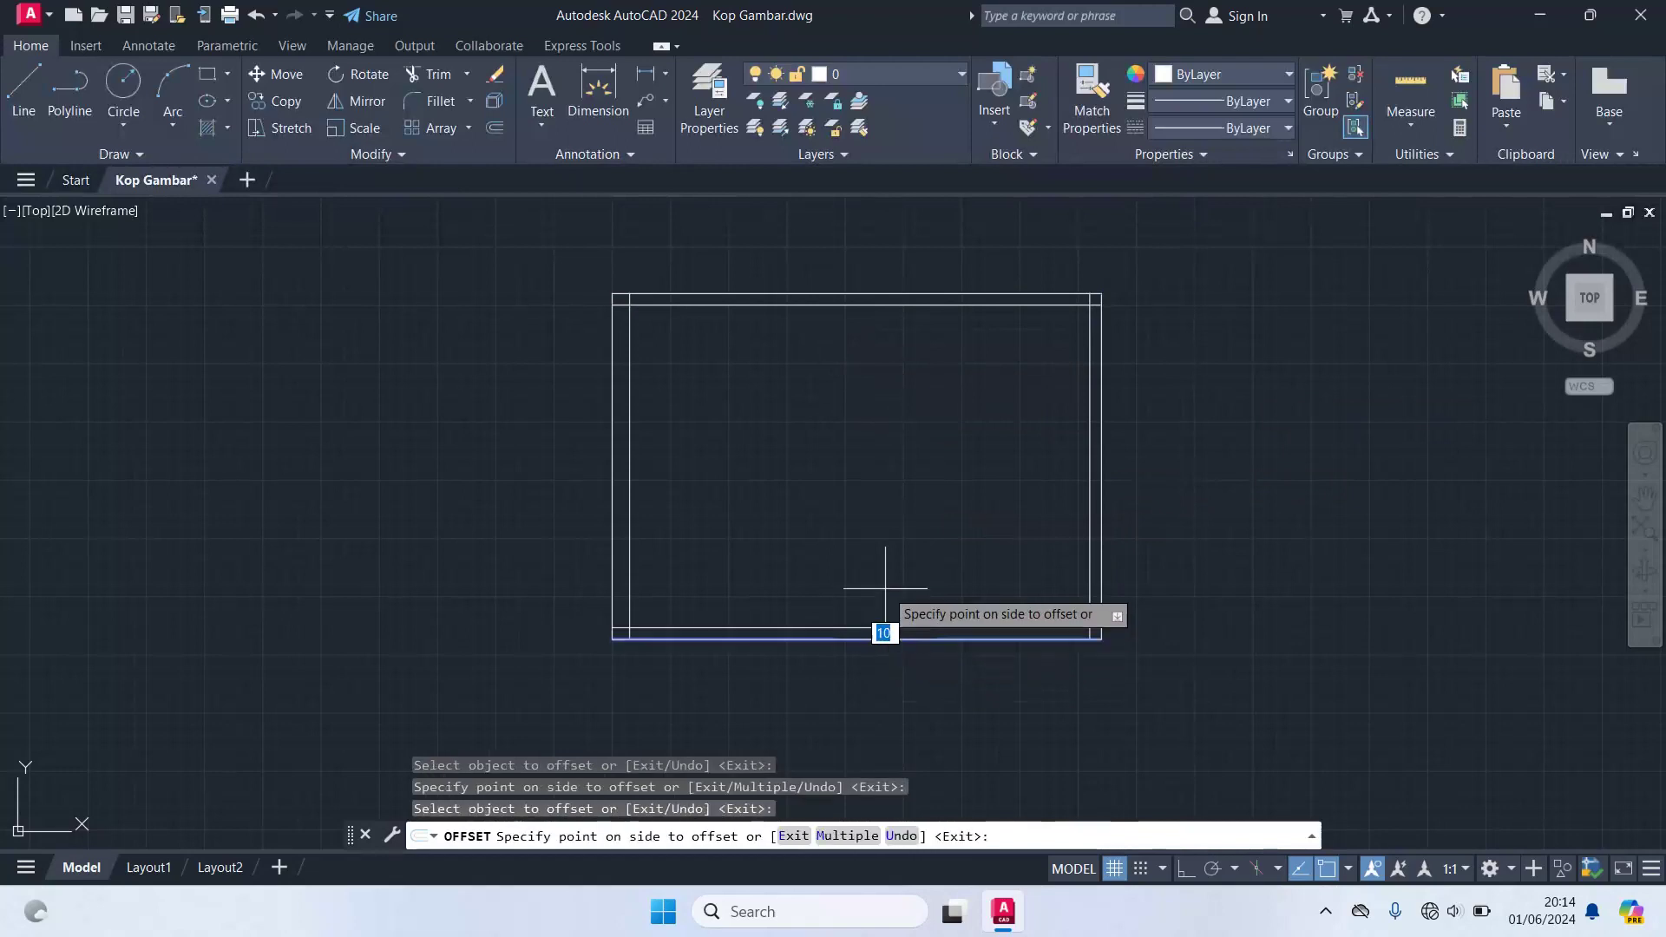
pyautogui.click(903, 579)
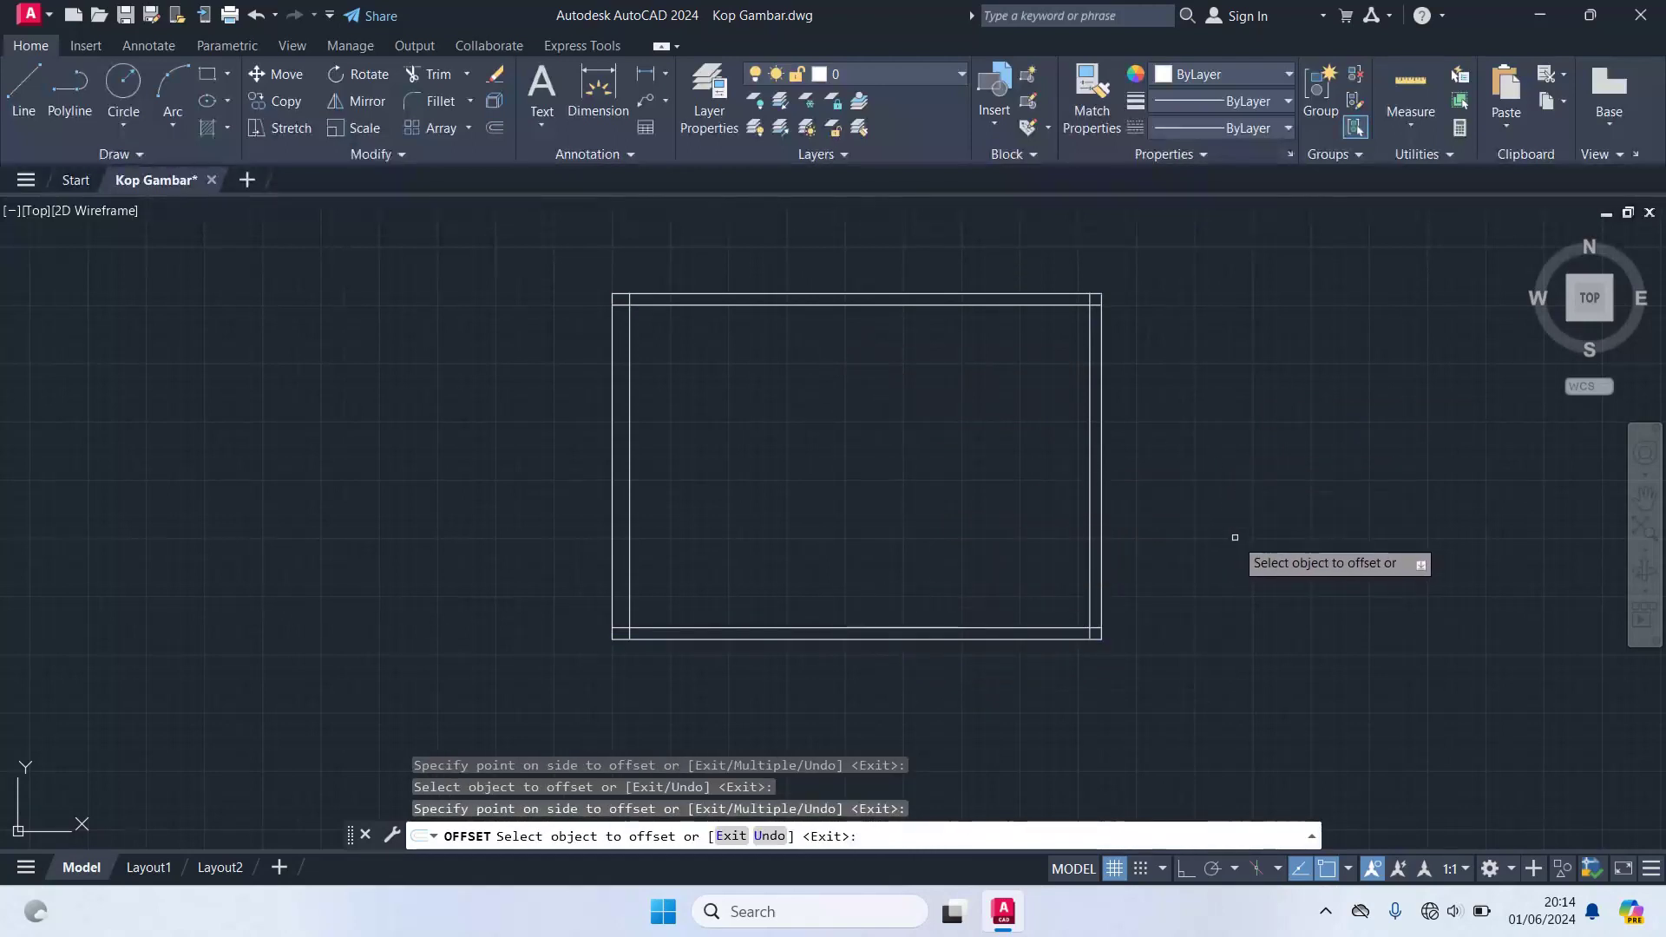
pyautogui.press('Return')
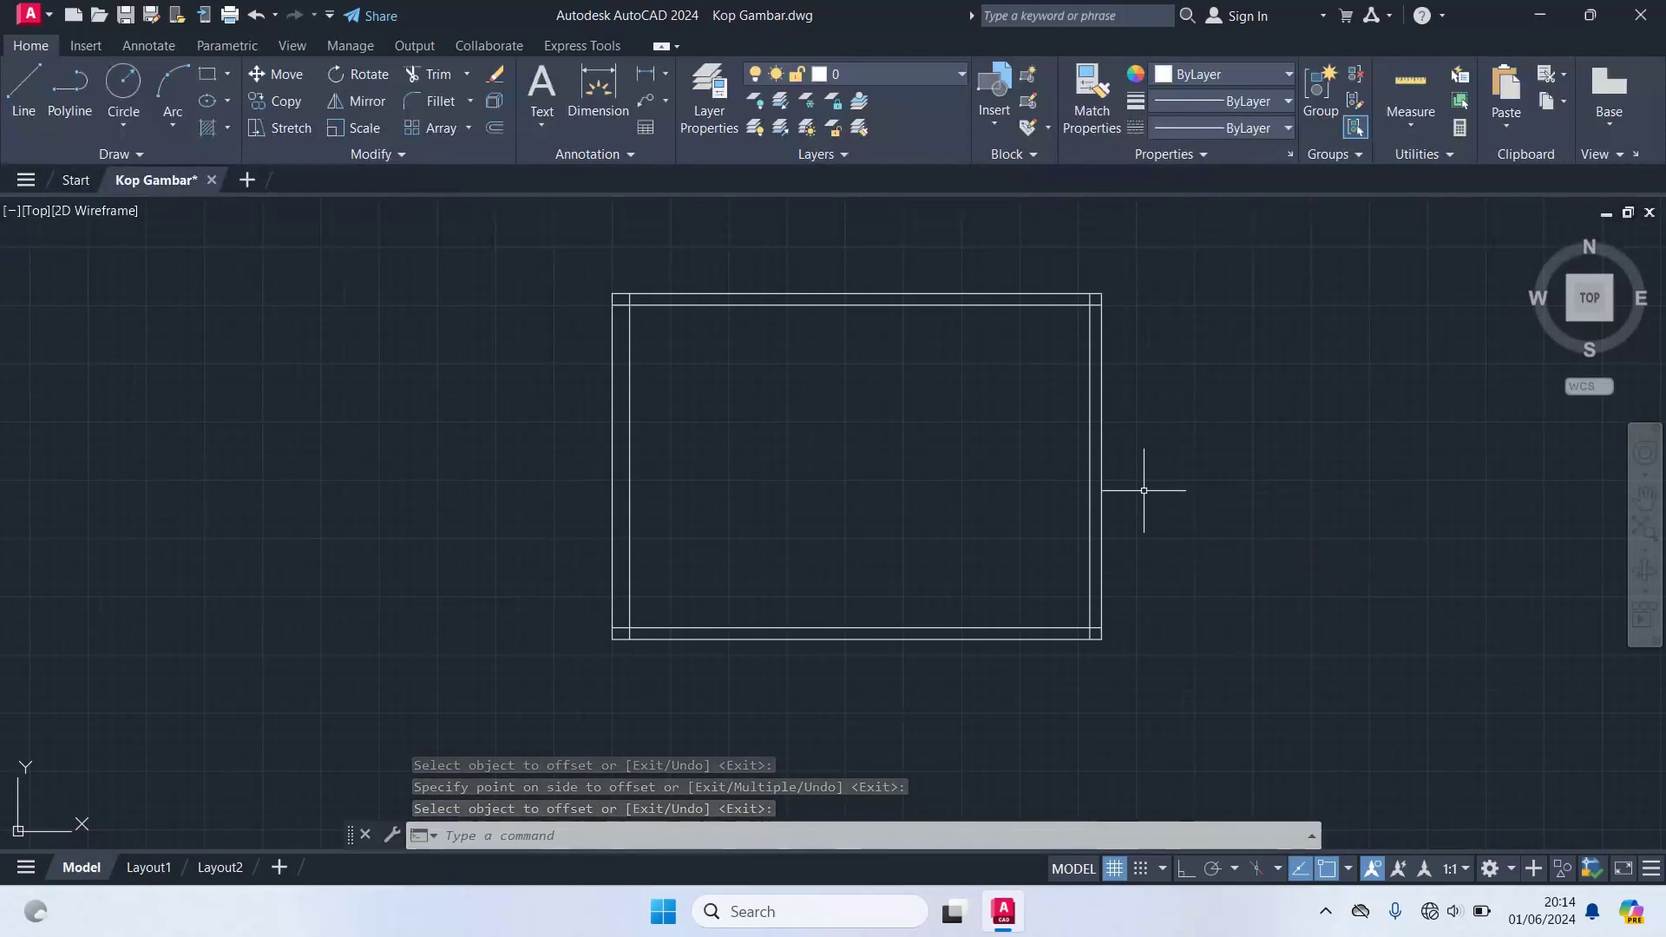
pyautogui.write('t')
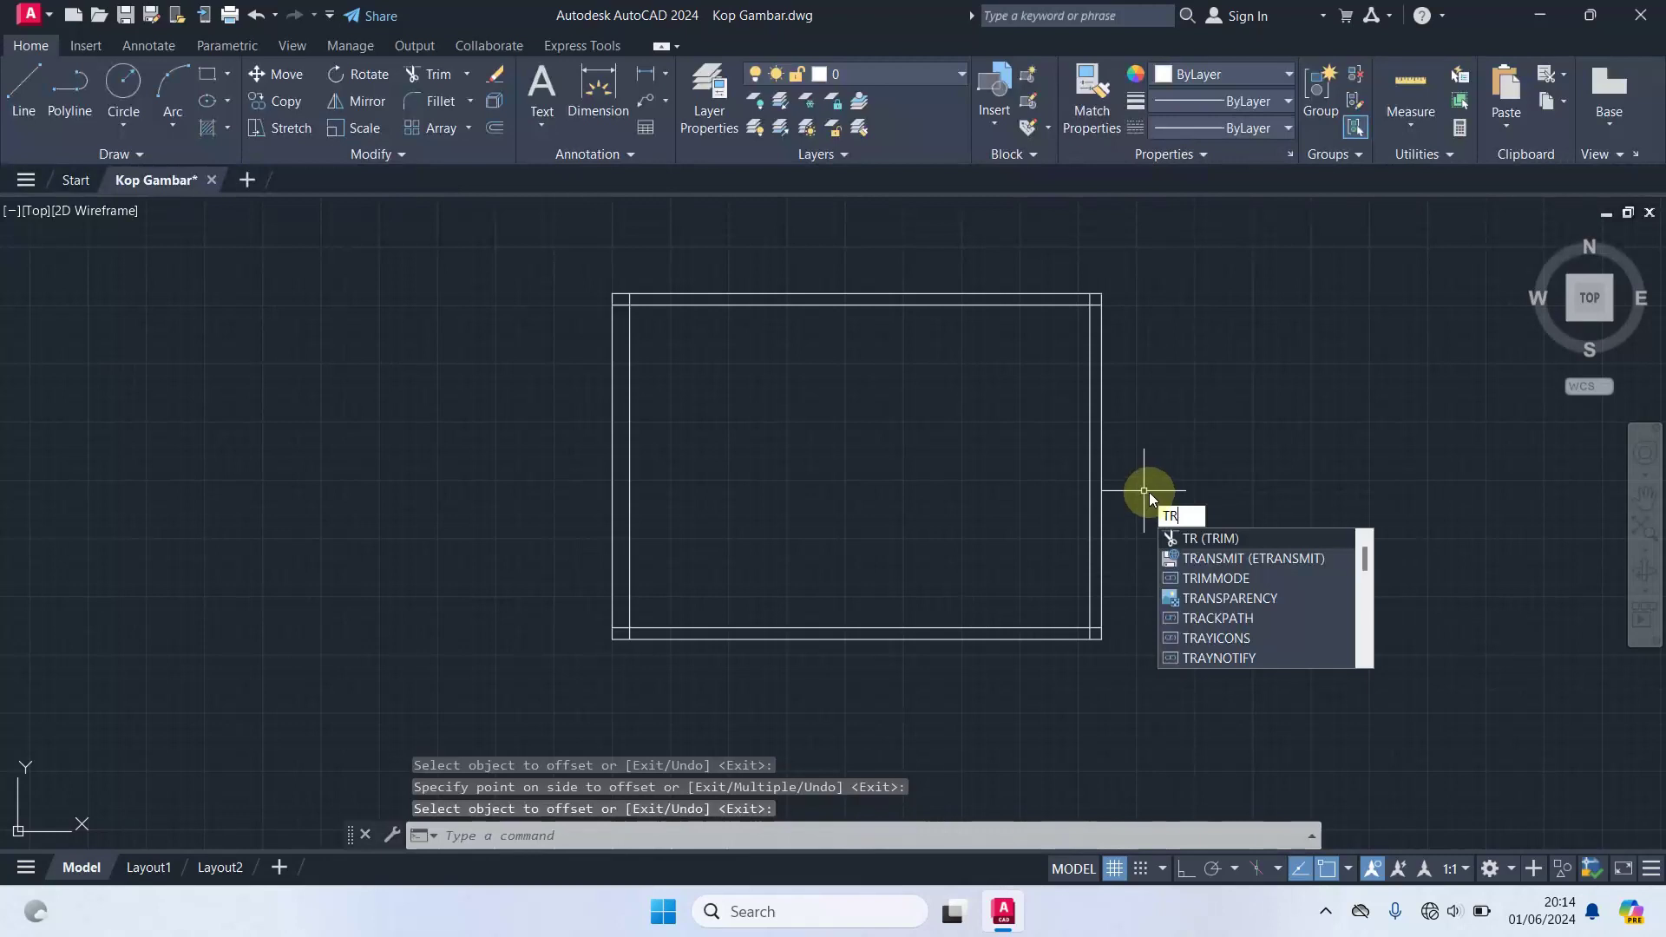
# - Trim the overhanging inner-border line ends at the top-right and top-left corners
pyautogui.press('Return')
pyautogui.scroll(3, 1107, 326)
pyautogui.scroll(2, 1095, 310)
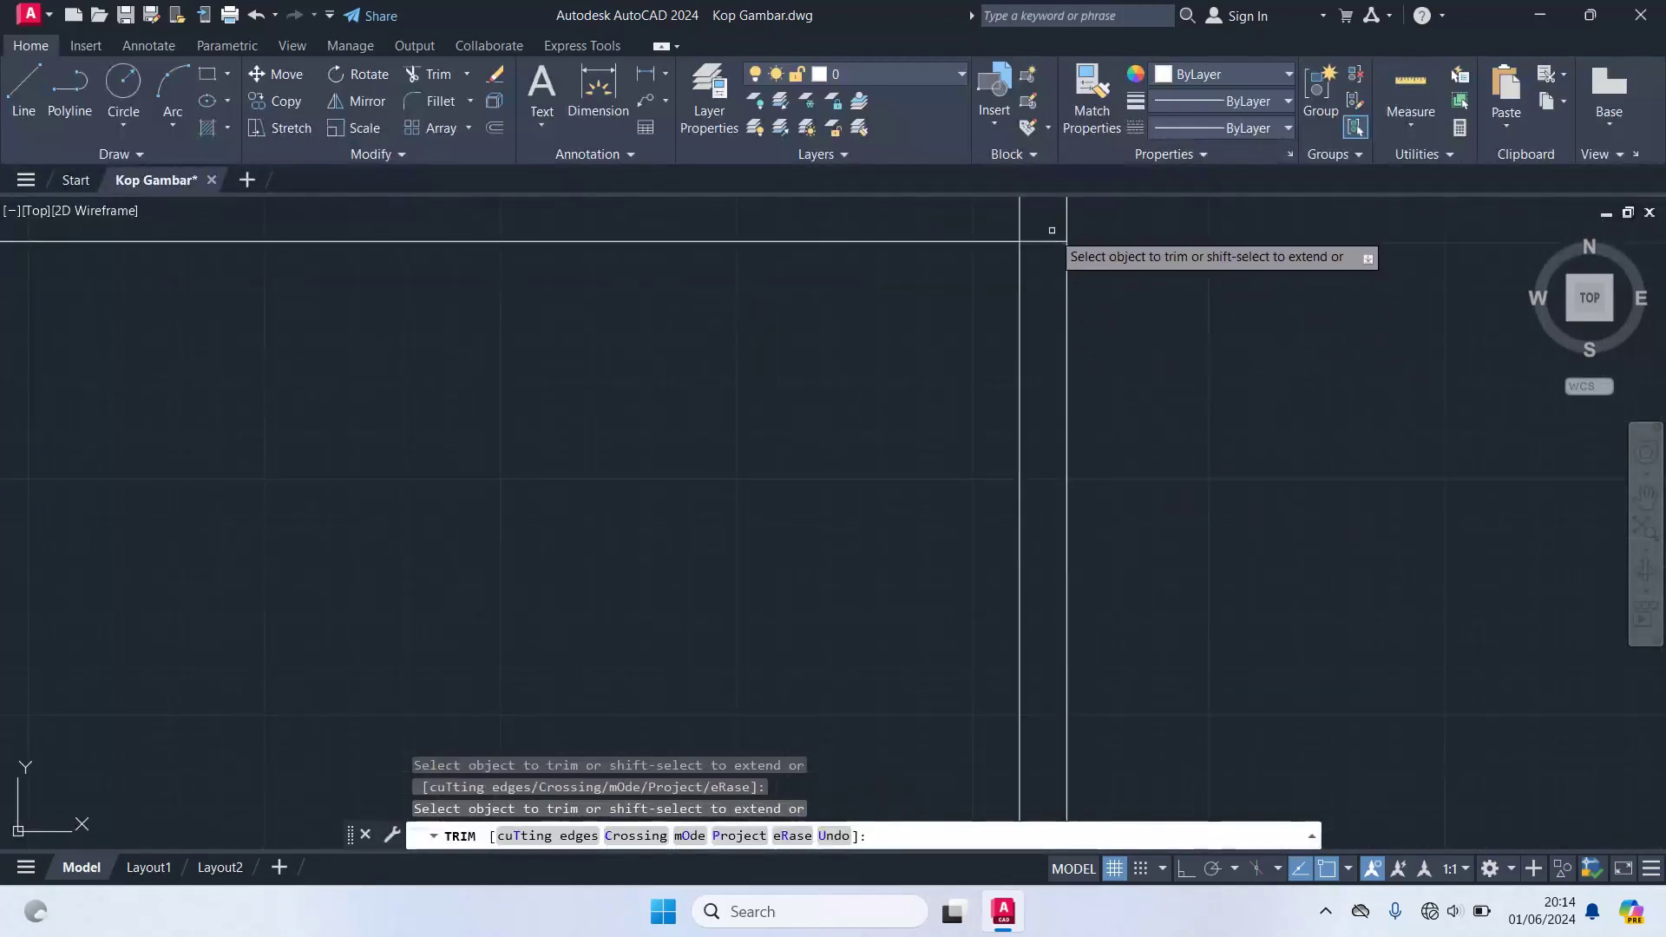
pyautogui.moveTo(1055, 253); pyautogui.dragTo(1119, 328, button='middle')
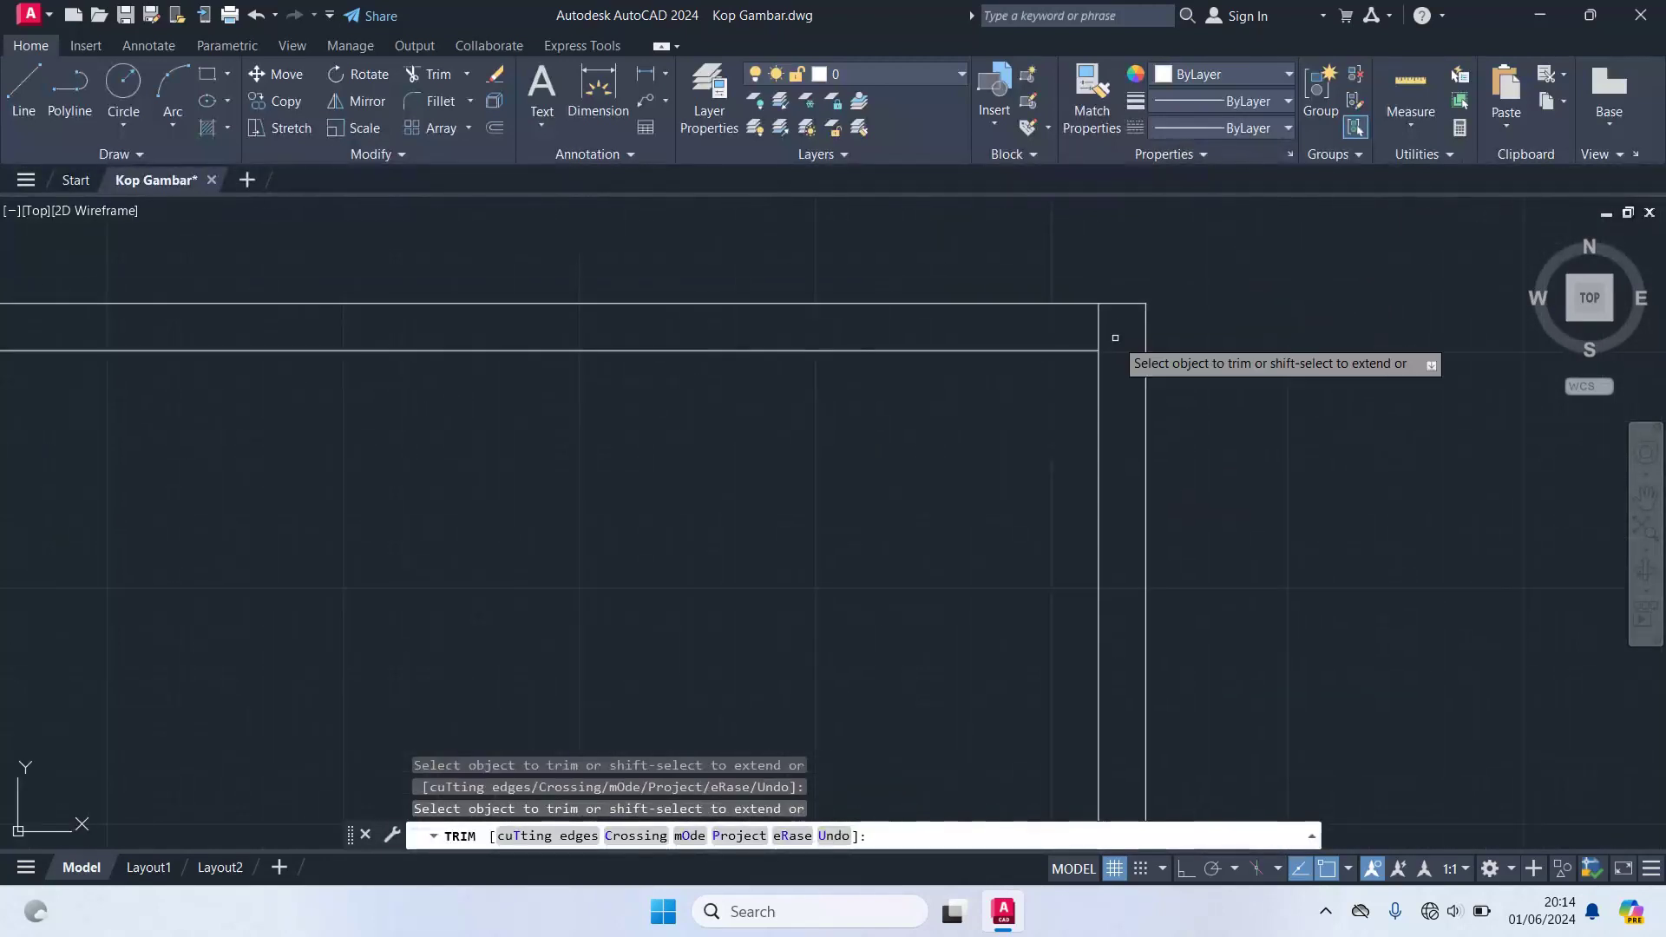
pyautogui.click(1085, 312)
pyautogui.scroll(-3, 1007, 399)
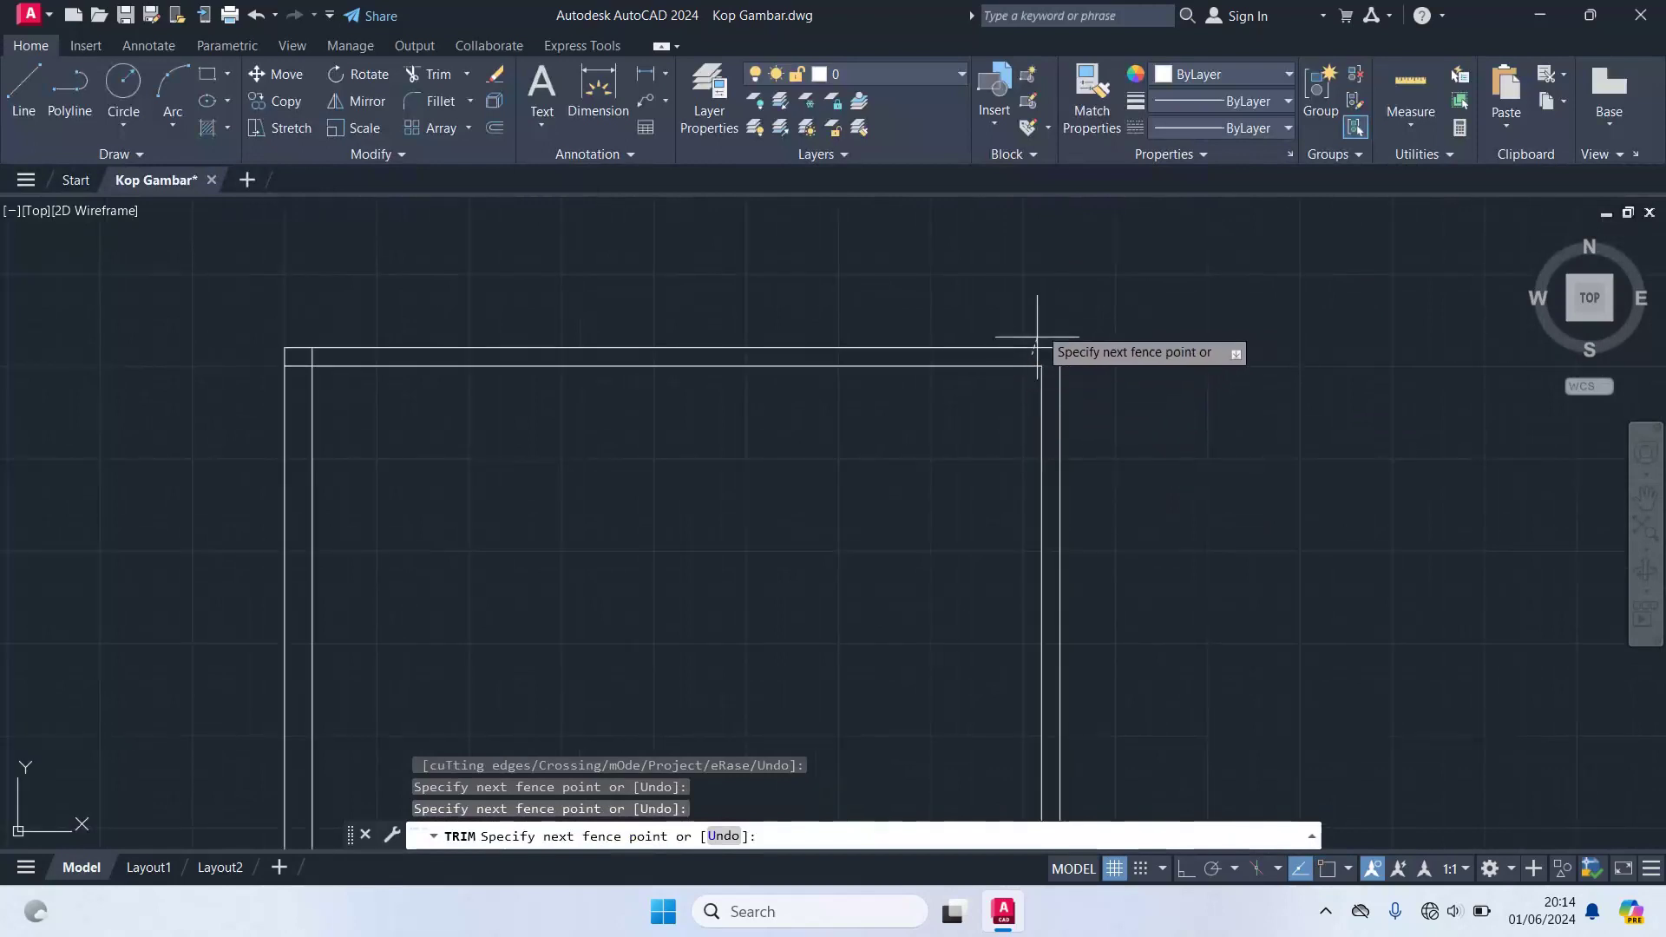
pyautogui.scroll(1, 1011, 361)
pyautogui.scroll(2, 990, 347)
pyautogui.press('Return')
pyautogui.scroll(-2, 954, 434)
pyautogui.scroll(-1, 1004, 450)
pyautogui.scroll(2, 495, 347)
pyautogui.scroll(1, 709, 344)
pyautogui.scroll(1, 608, 243)
pyautogui.moveTo(607, 251); pyautogui.dragTo(690, 408, button='middle')
pyautogui.moveTo(641, 373); pyautogui.dragTo(660, 486)
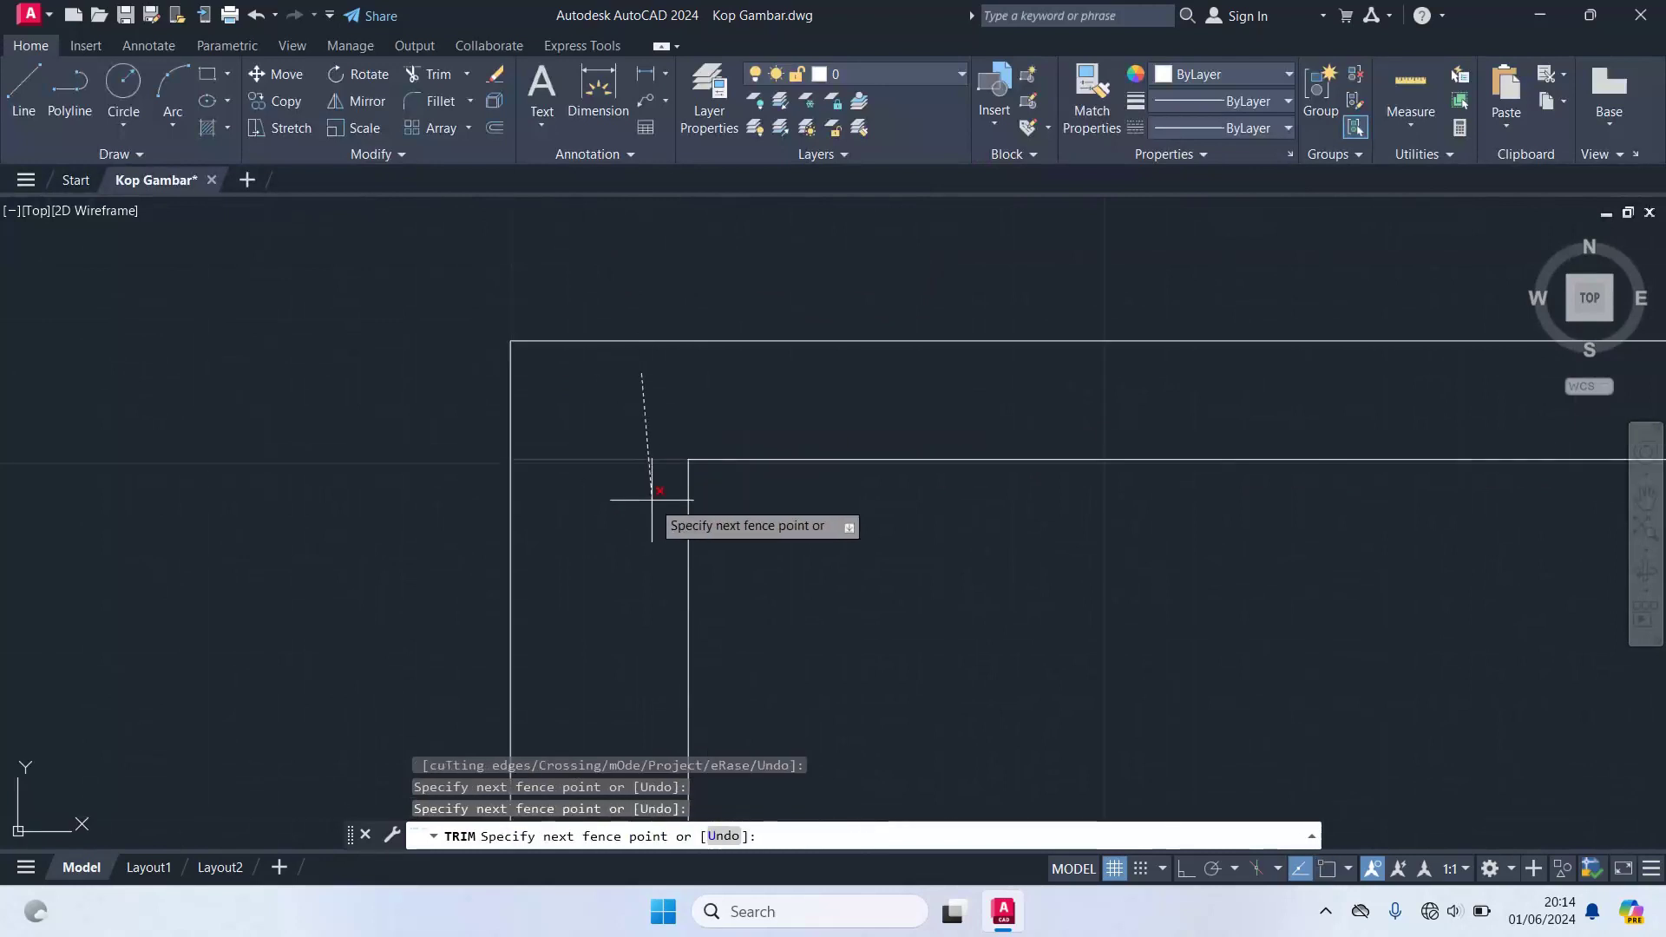
# - Trim the overhangs at the bottom-left and bottom-right corners, completing the double-line border
pyautogui.scroll(-4, 721, 583)
pyautogui.scroll(-2, 848, 684)
pyautogui.moveTo(848, 684); pyautogui.dragTo(792, 257, button='middle')
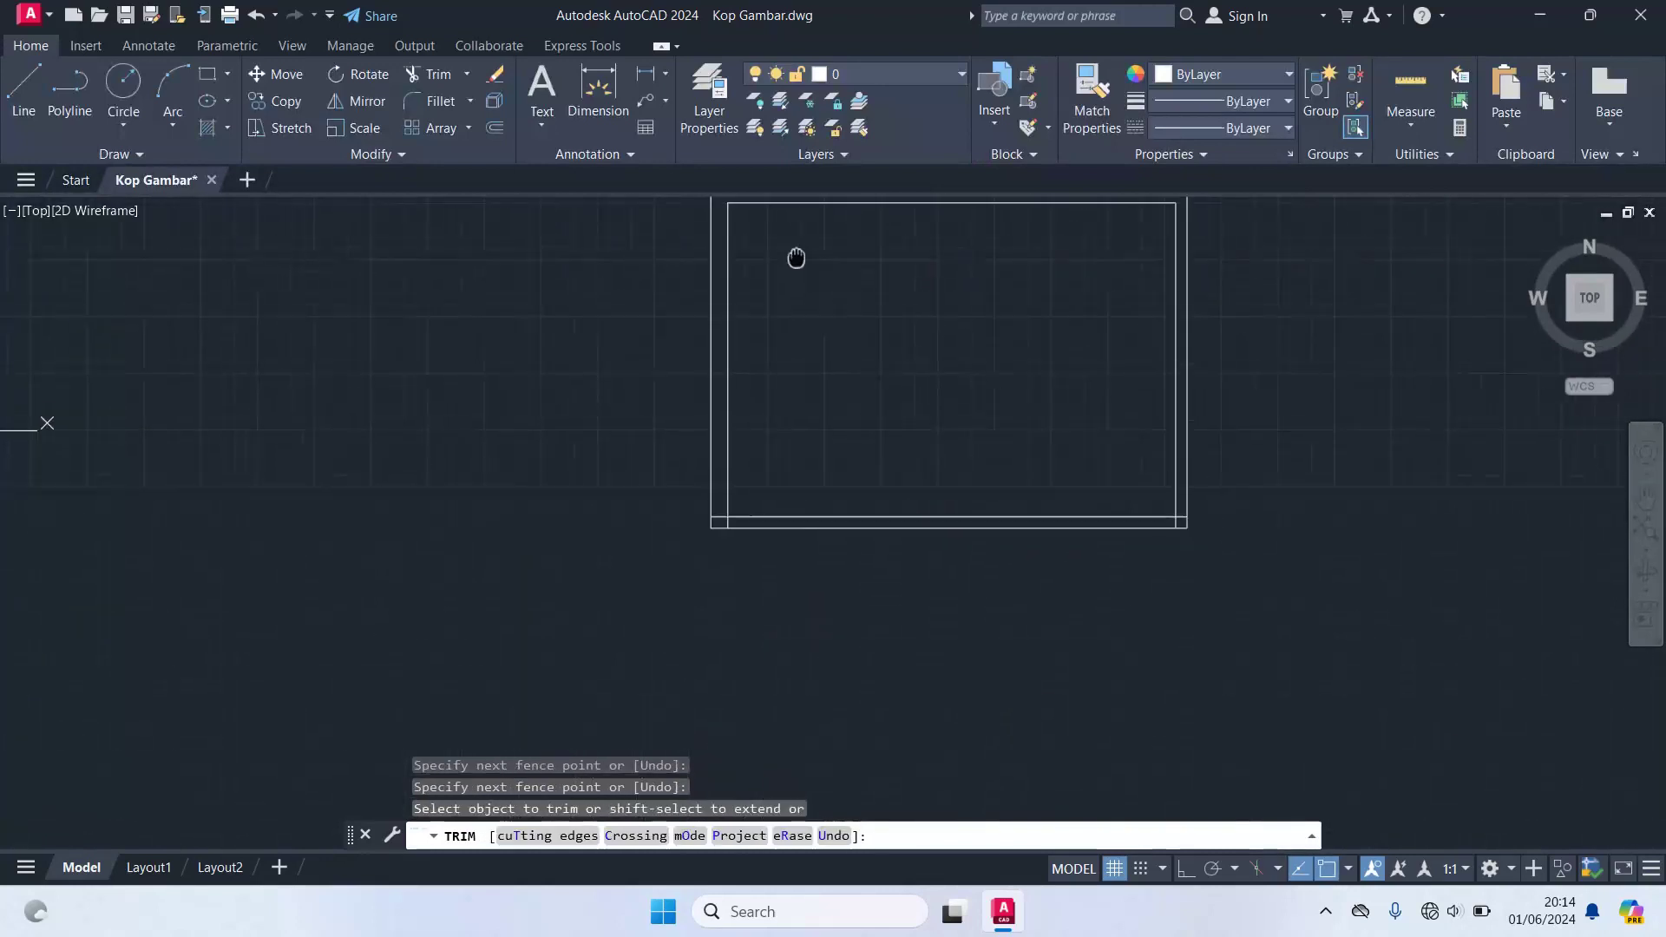
pyautogui.scroll(4, 677, 616)
pyautogui.scroll(4, 825, 447)
pyautogui.moveTo(829, 363)
pyautogui.mouseDown()
pyautogui.moveTo(776, 321)
pyautogui.moveTo(760, 260)
pyautogui.mouseUp()
pyautogui.scroll(-4, 891, 361)
pyautogui.moveTo(1349, 457); pyautogui.dragTo(846, 394, button='middle')
pyautogui.scroll(5, 902, 399)
pyautogui.scroll(3, 764, 382)
pyautogui.moveTo(703, 290)
pyautogui.mouseDown()
pyautogui.moveTo(697, 424)
pyautogui.moveTo(614, 398)
pyautogui.mouseUp()
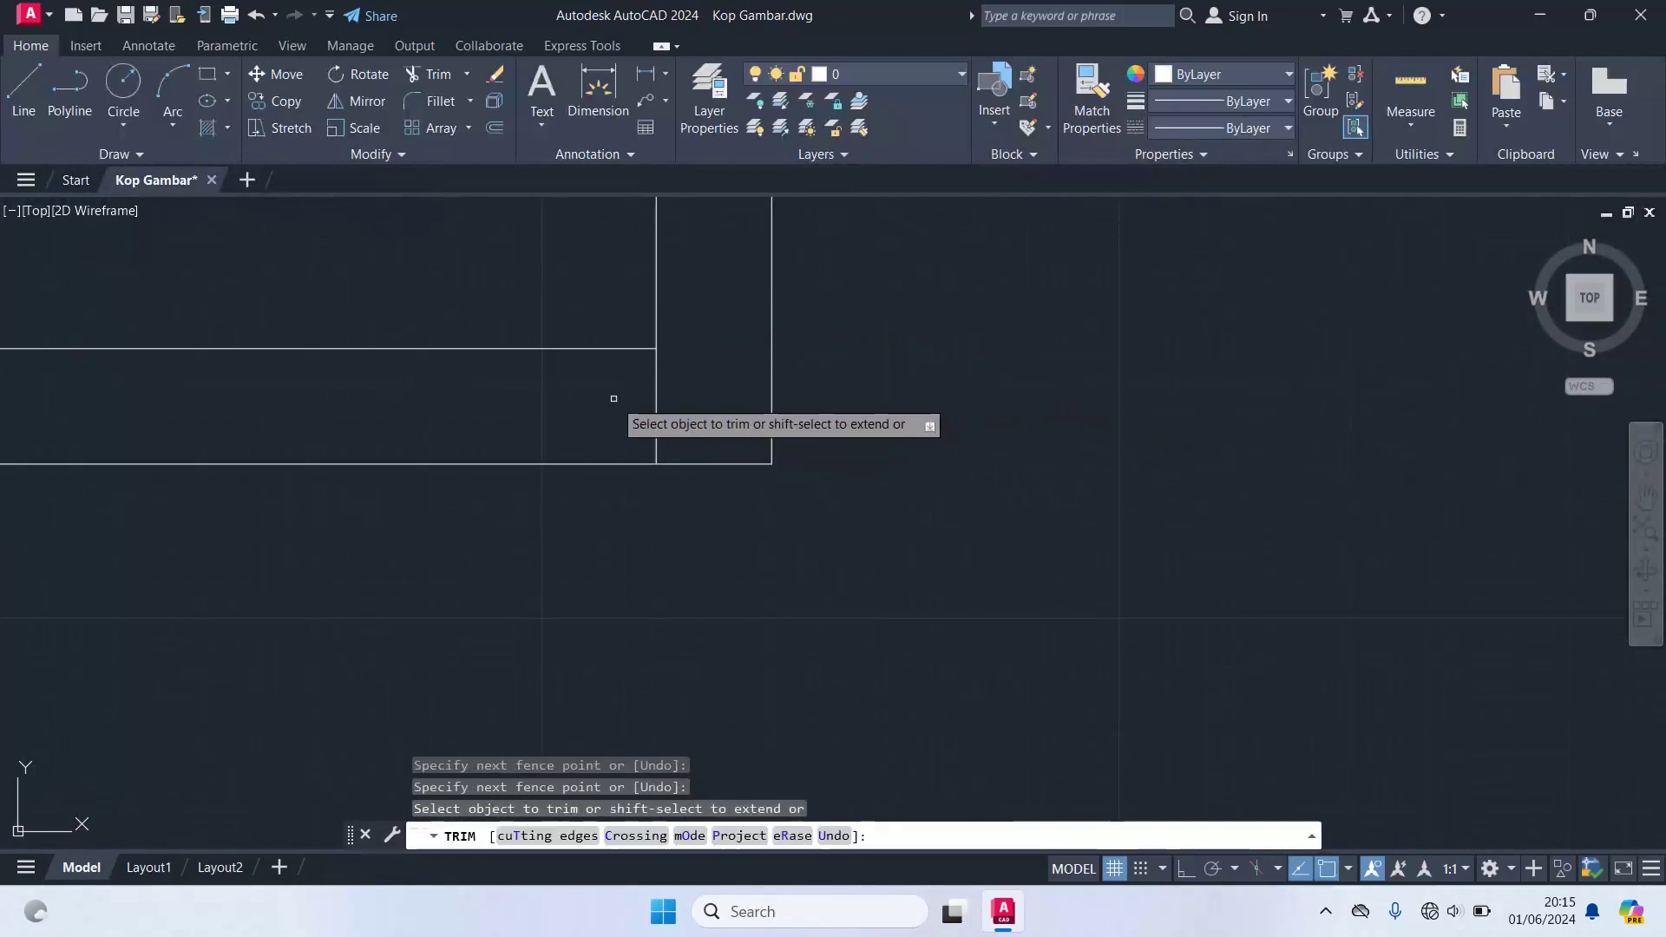
pyautogui.scroll(-3, 919, 547)
pyautogui.scroll(-4, 1007, 556)
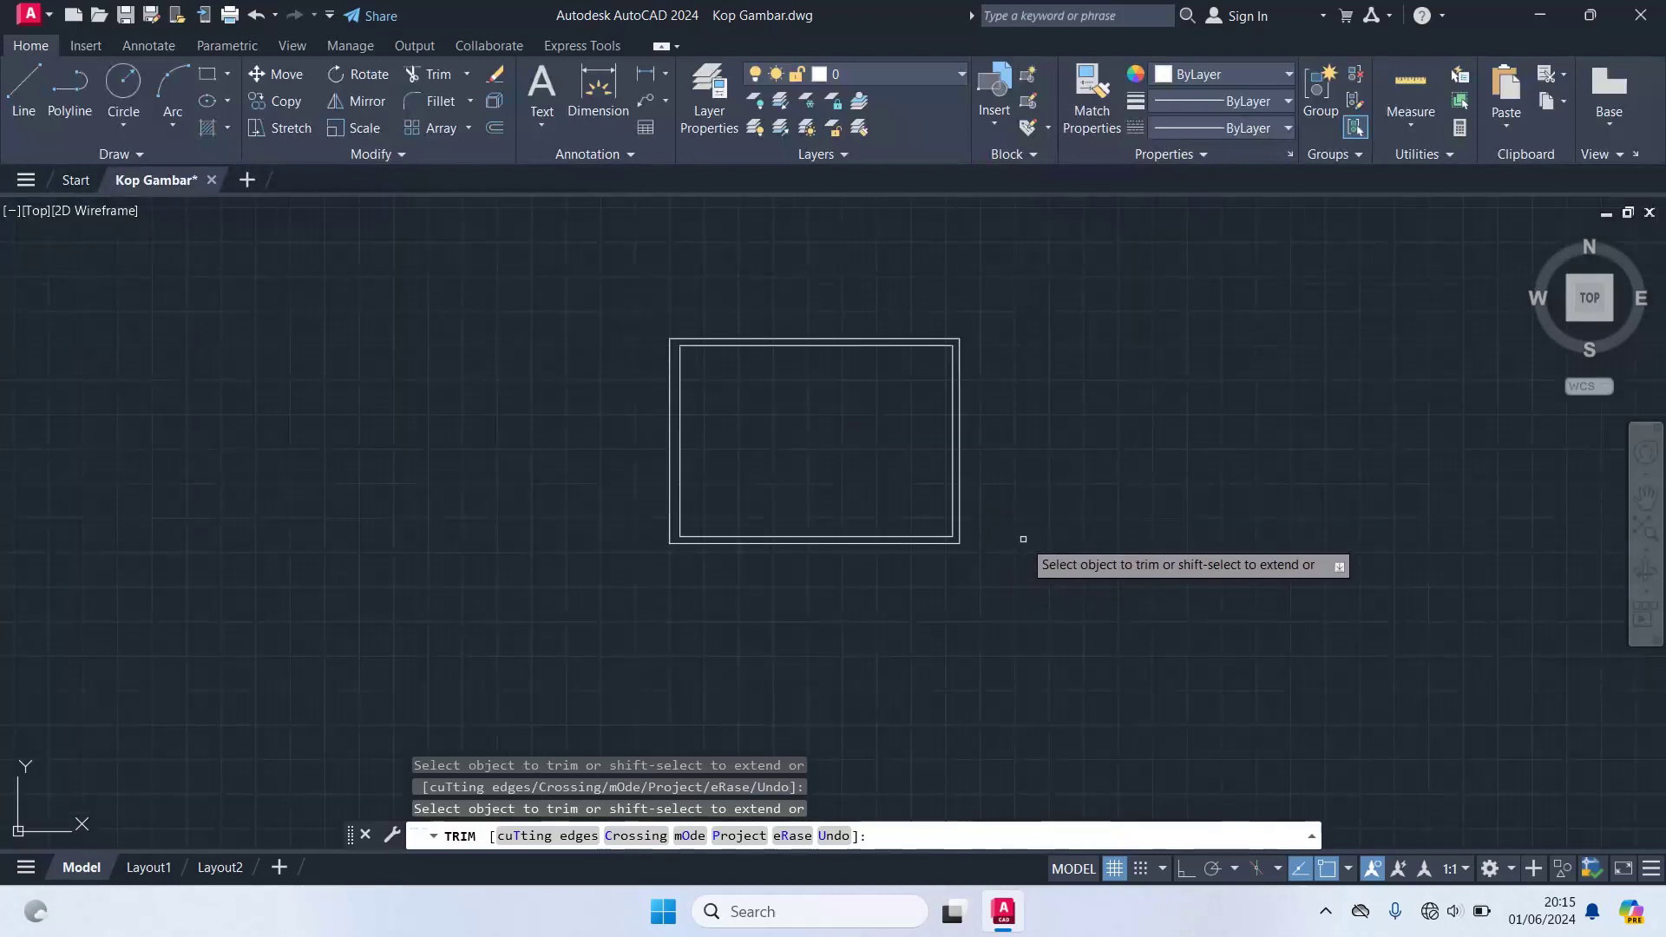
pyautogui.press('Return')
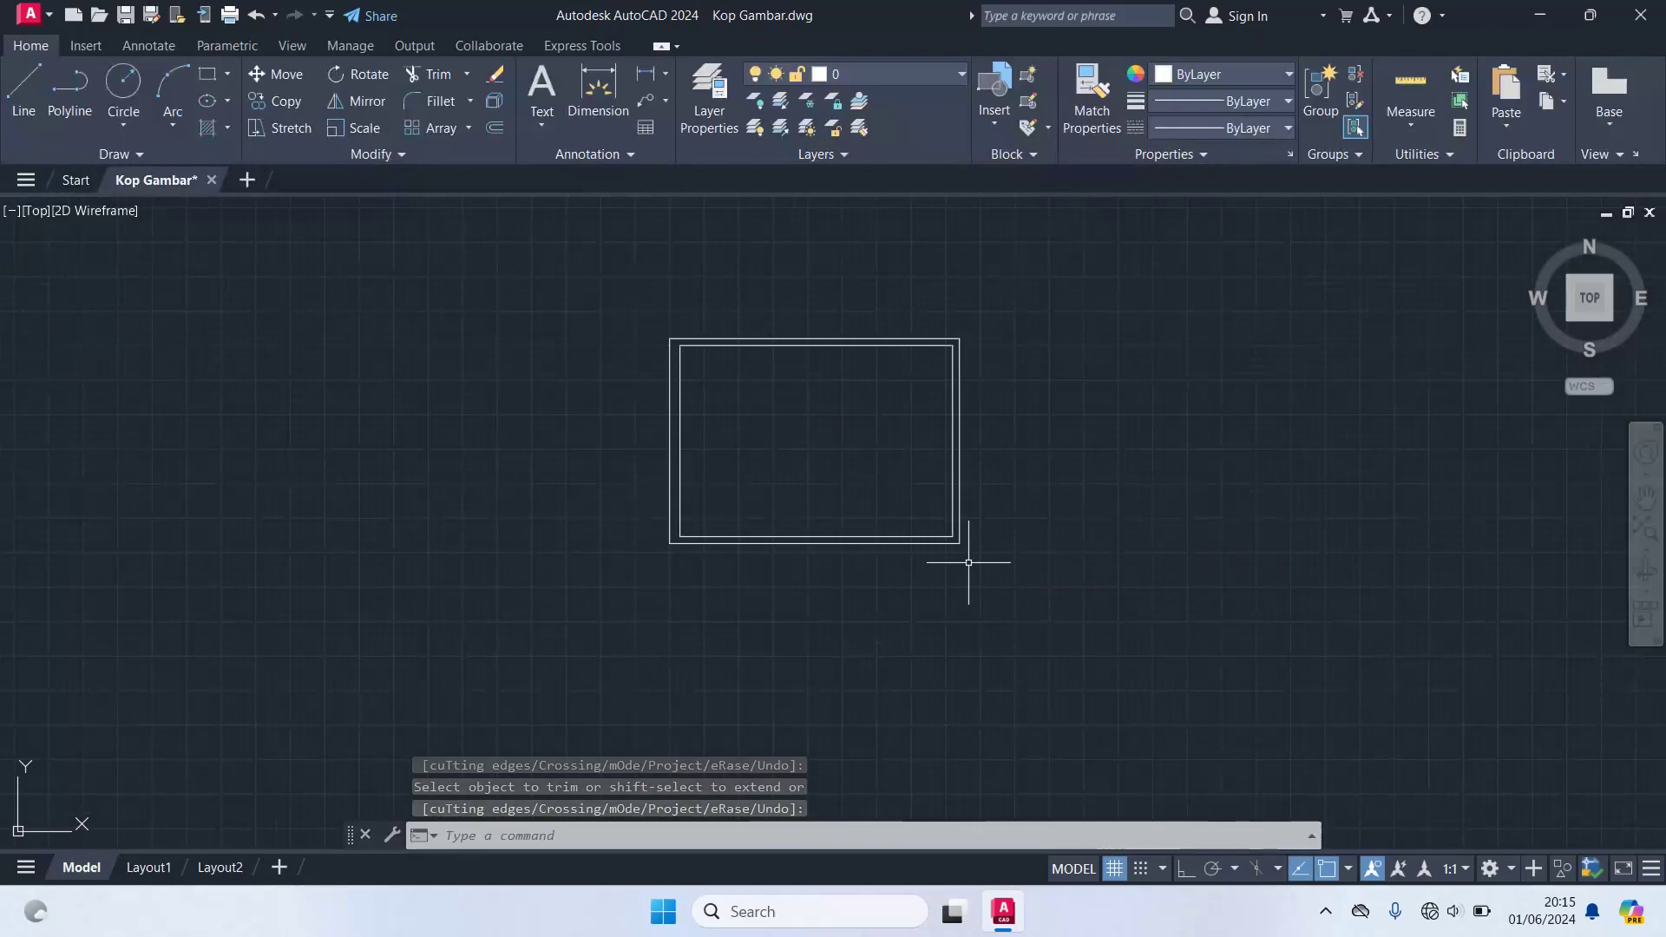
pyautogui.scroll(2, 763, 515)
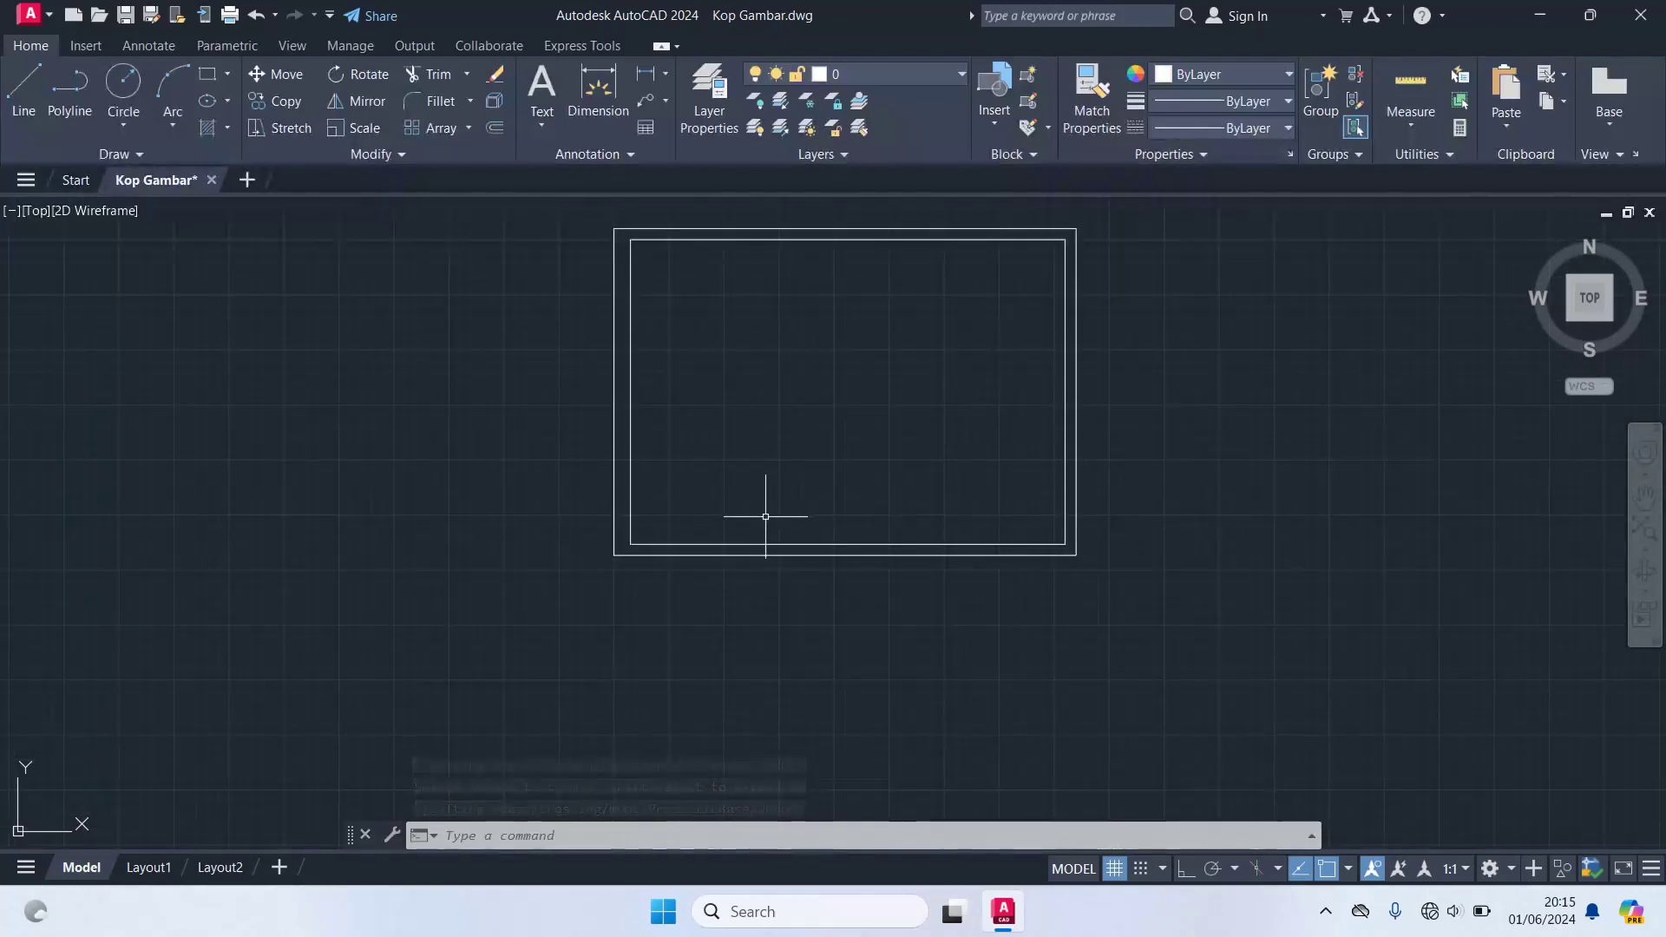
# - Offset the inner bottom border line 30 upward for the title-block top edge
pyautogui.write('o')
pyautogui.press('Return')
pyautogui.write('30')
pyautogui.press('Return')
pyautogui.scroll(4, 803, 525)
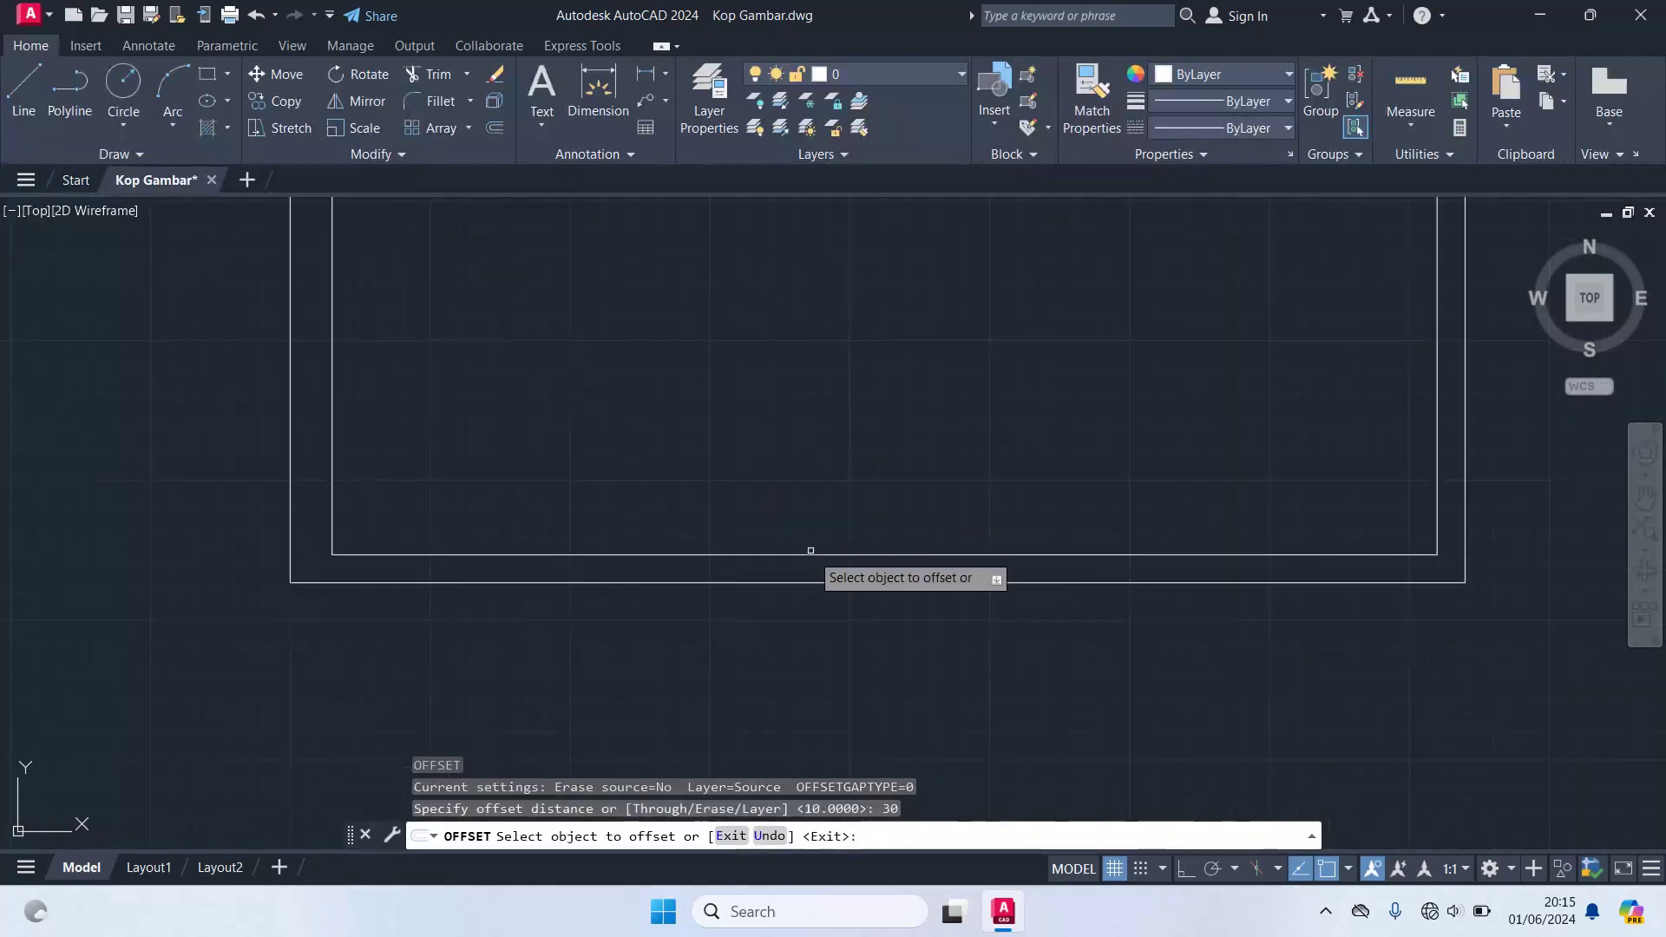
pyautogui.click(810, 552)
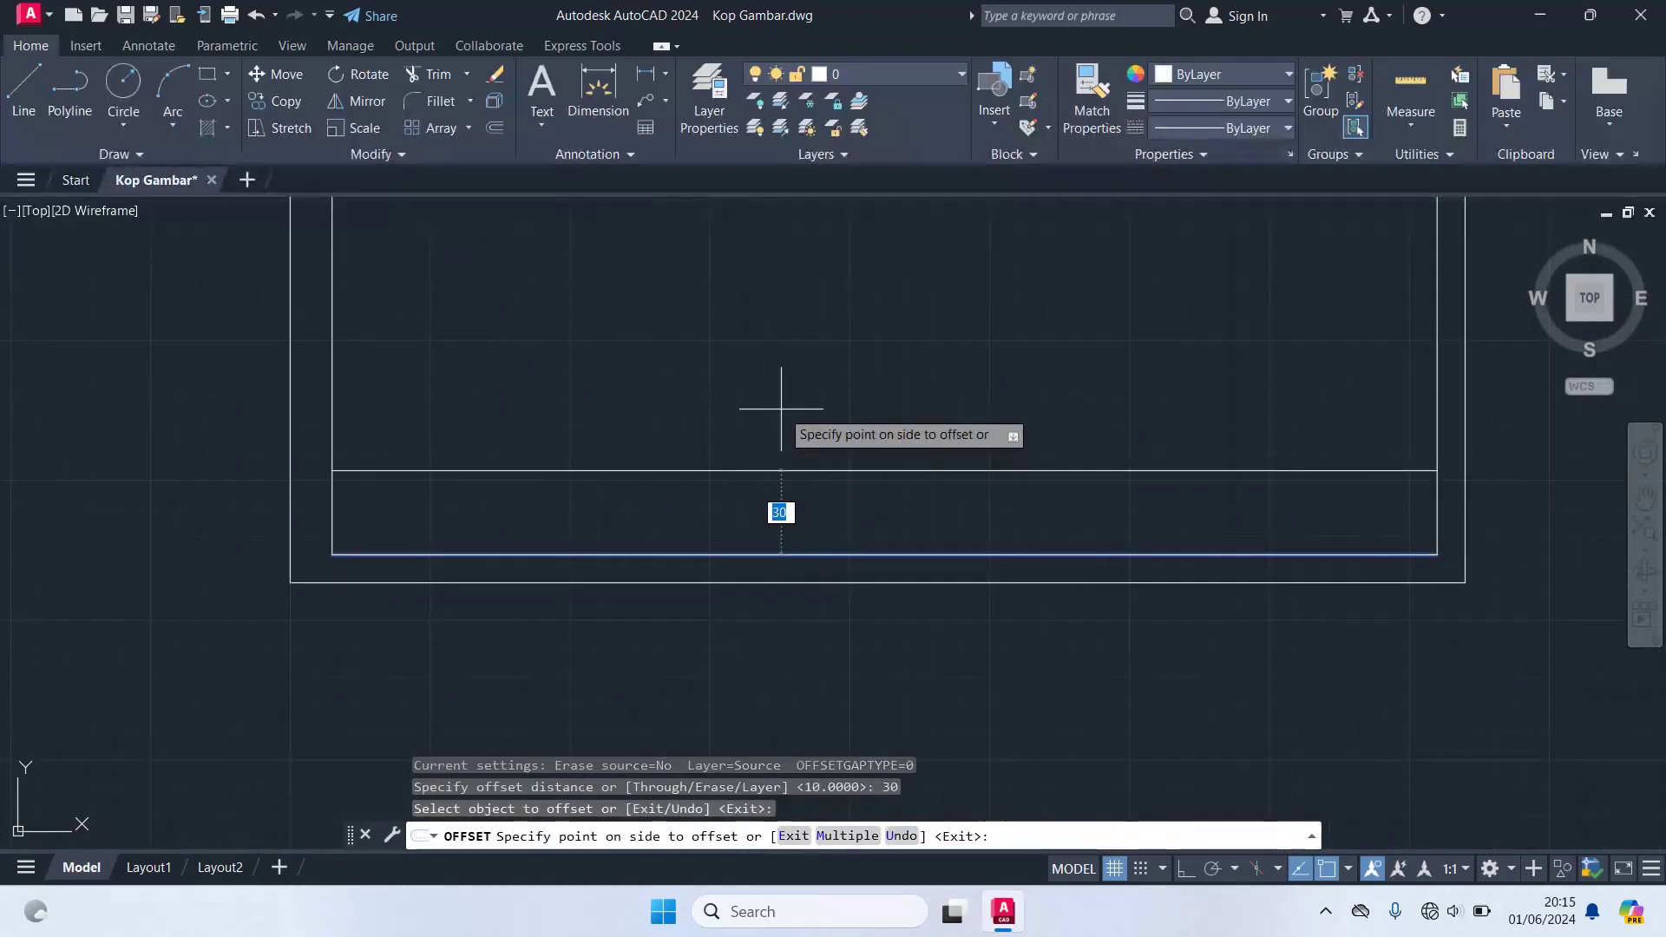
pyautogui.click(781, 408)
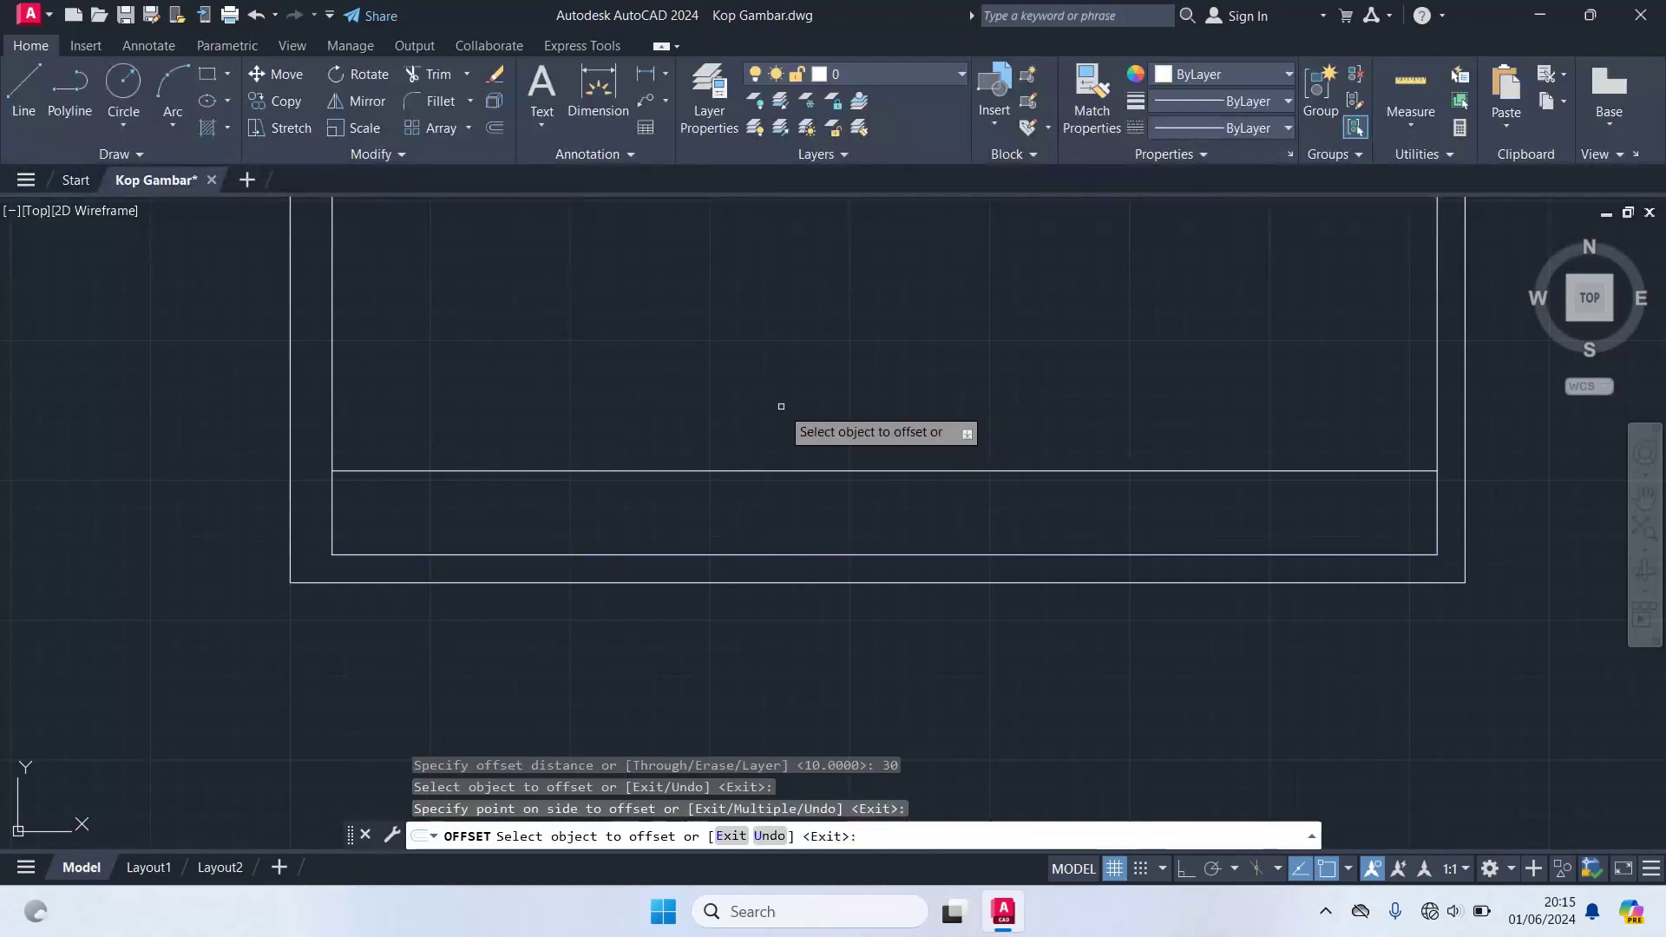
pyautogui.press('Return')
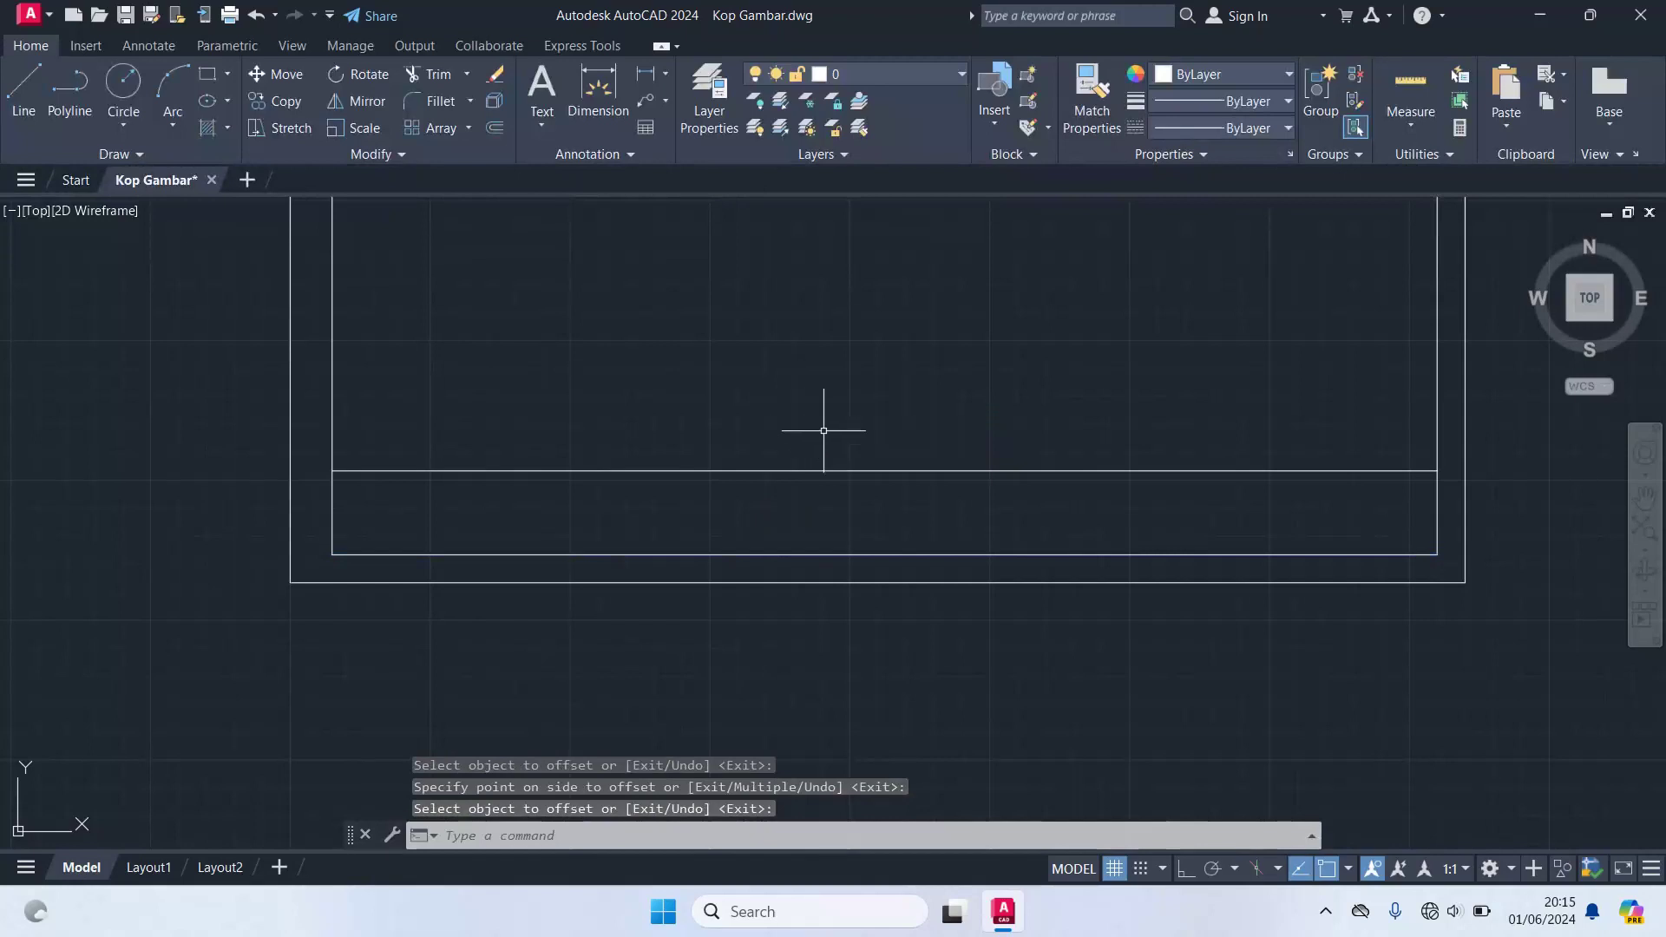
# - Offset that new line 2 upward to form a double line
pyautogui.press('Return')
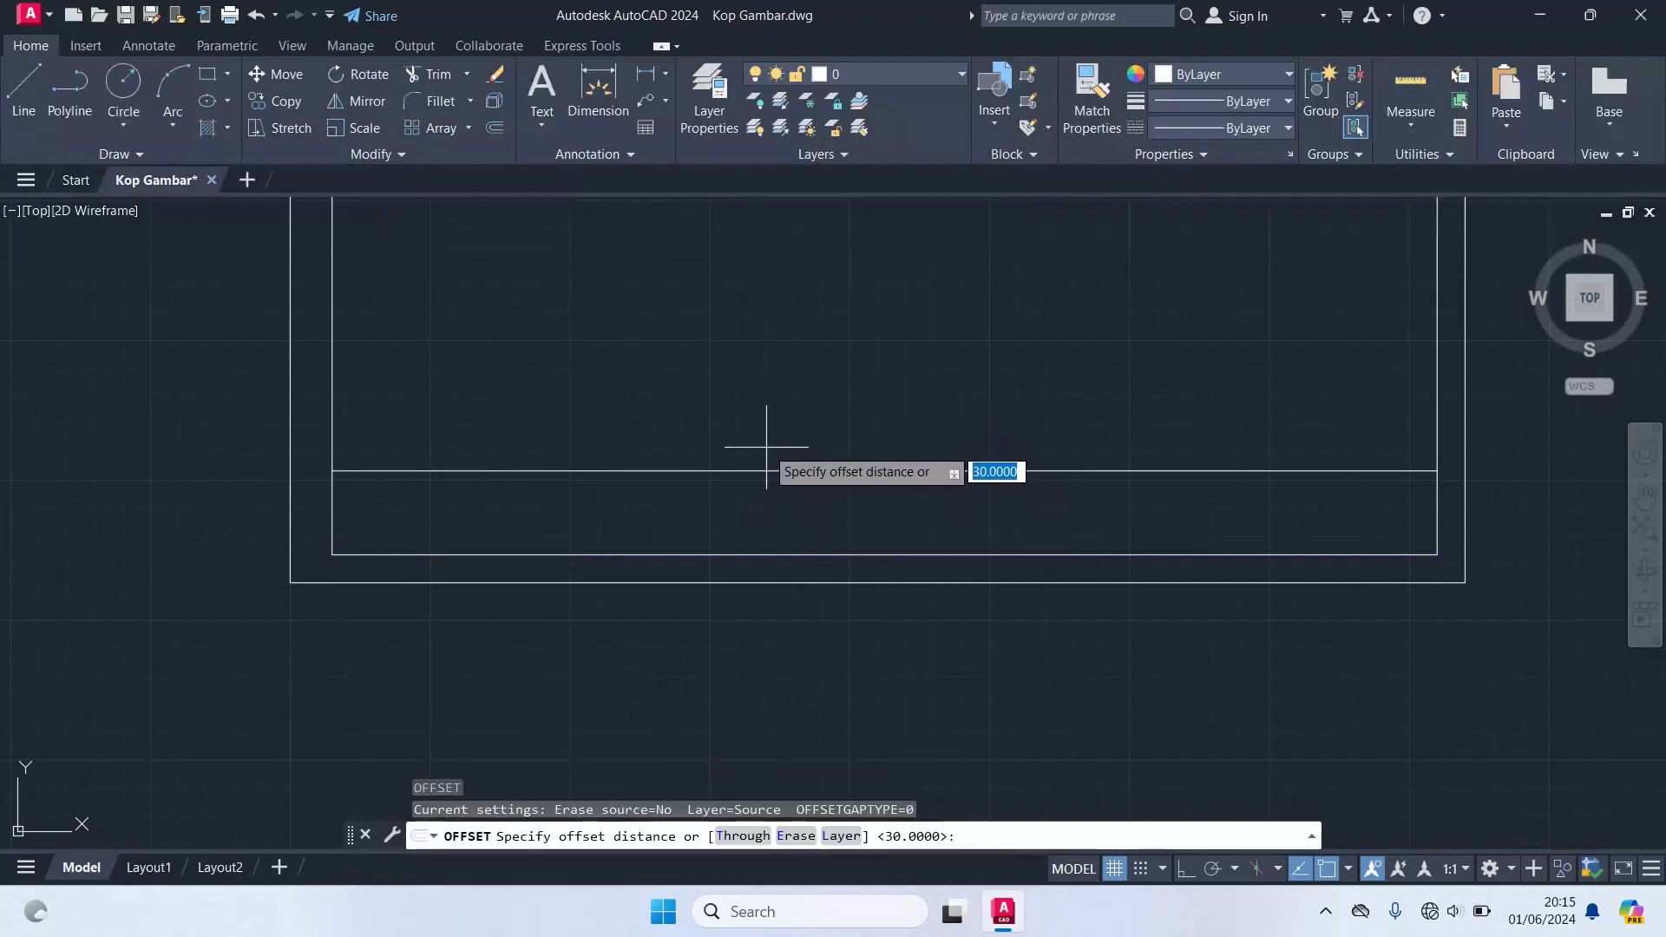
pyautogui.write('2')
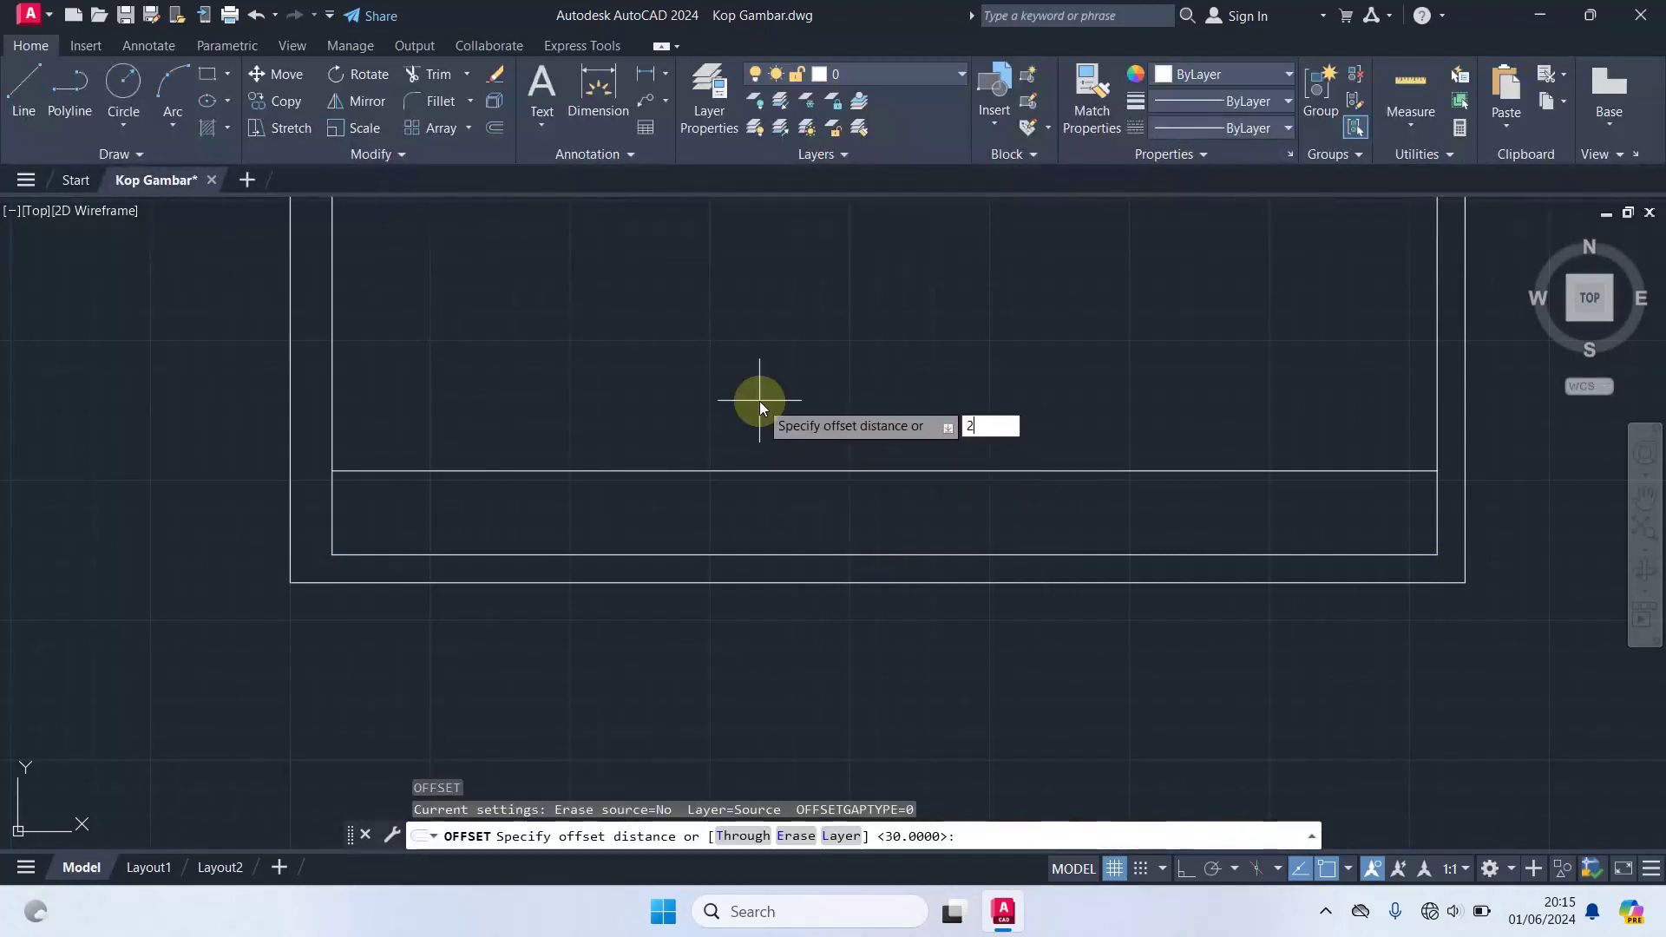
pyautogui.press('Return')
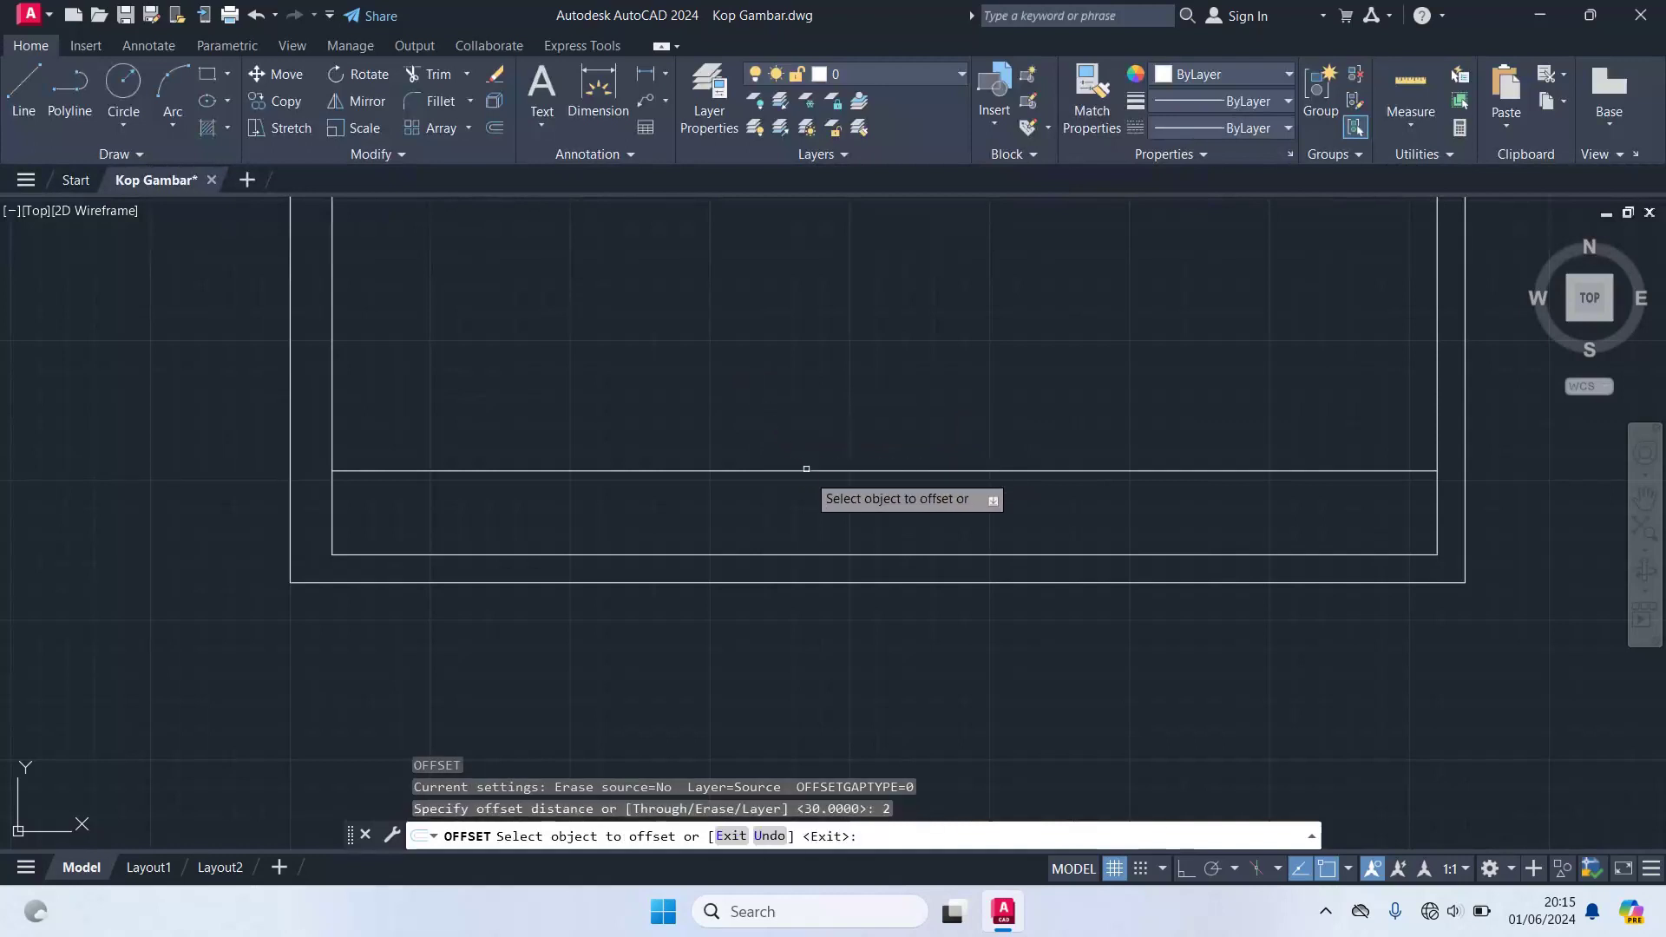
pyautogui.click(798, 471)
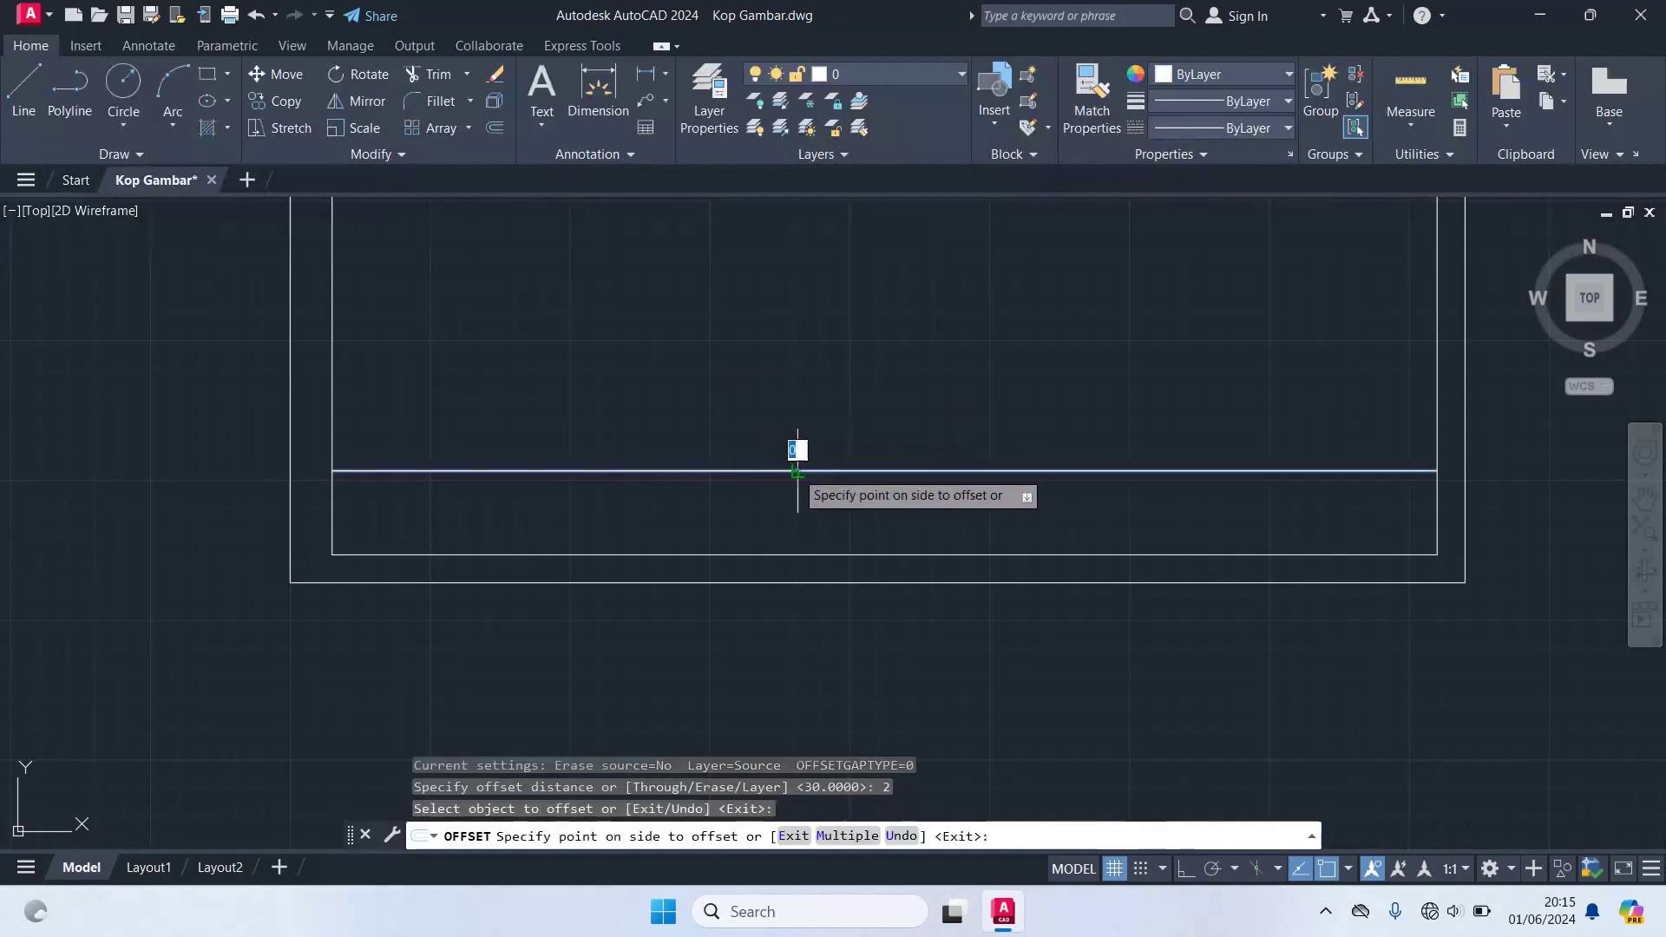
pyautogui.click(776, 404)
pyautogui.press('Return')
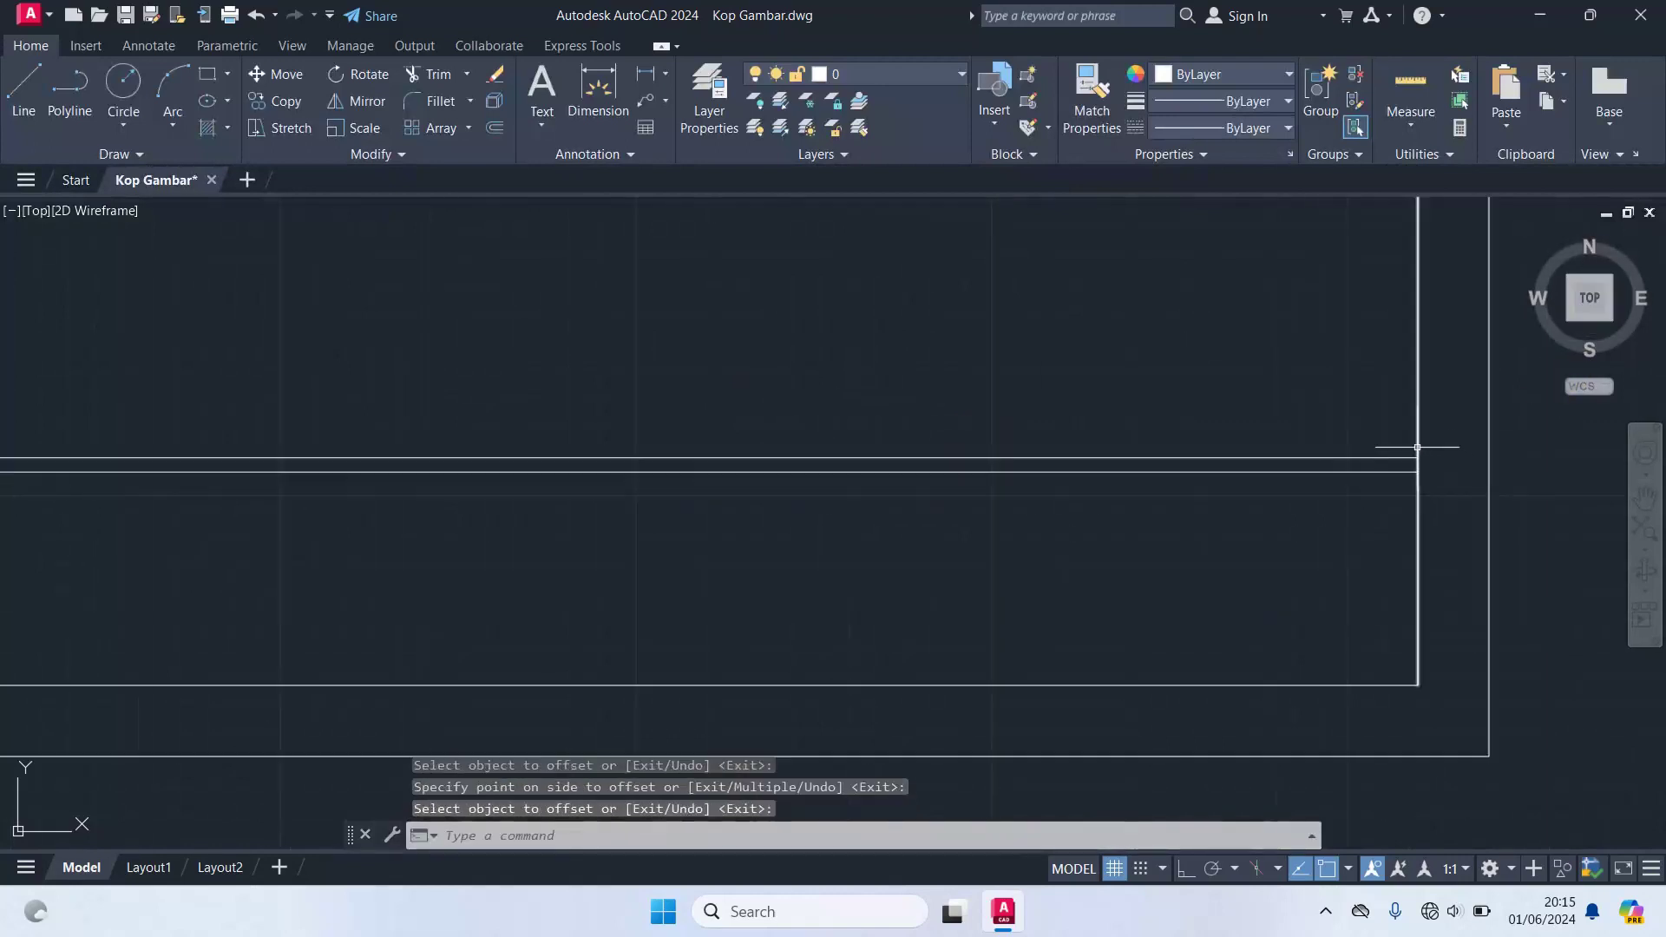
pyautogui.scroll(5, 1423, 466)
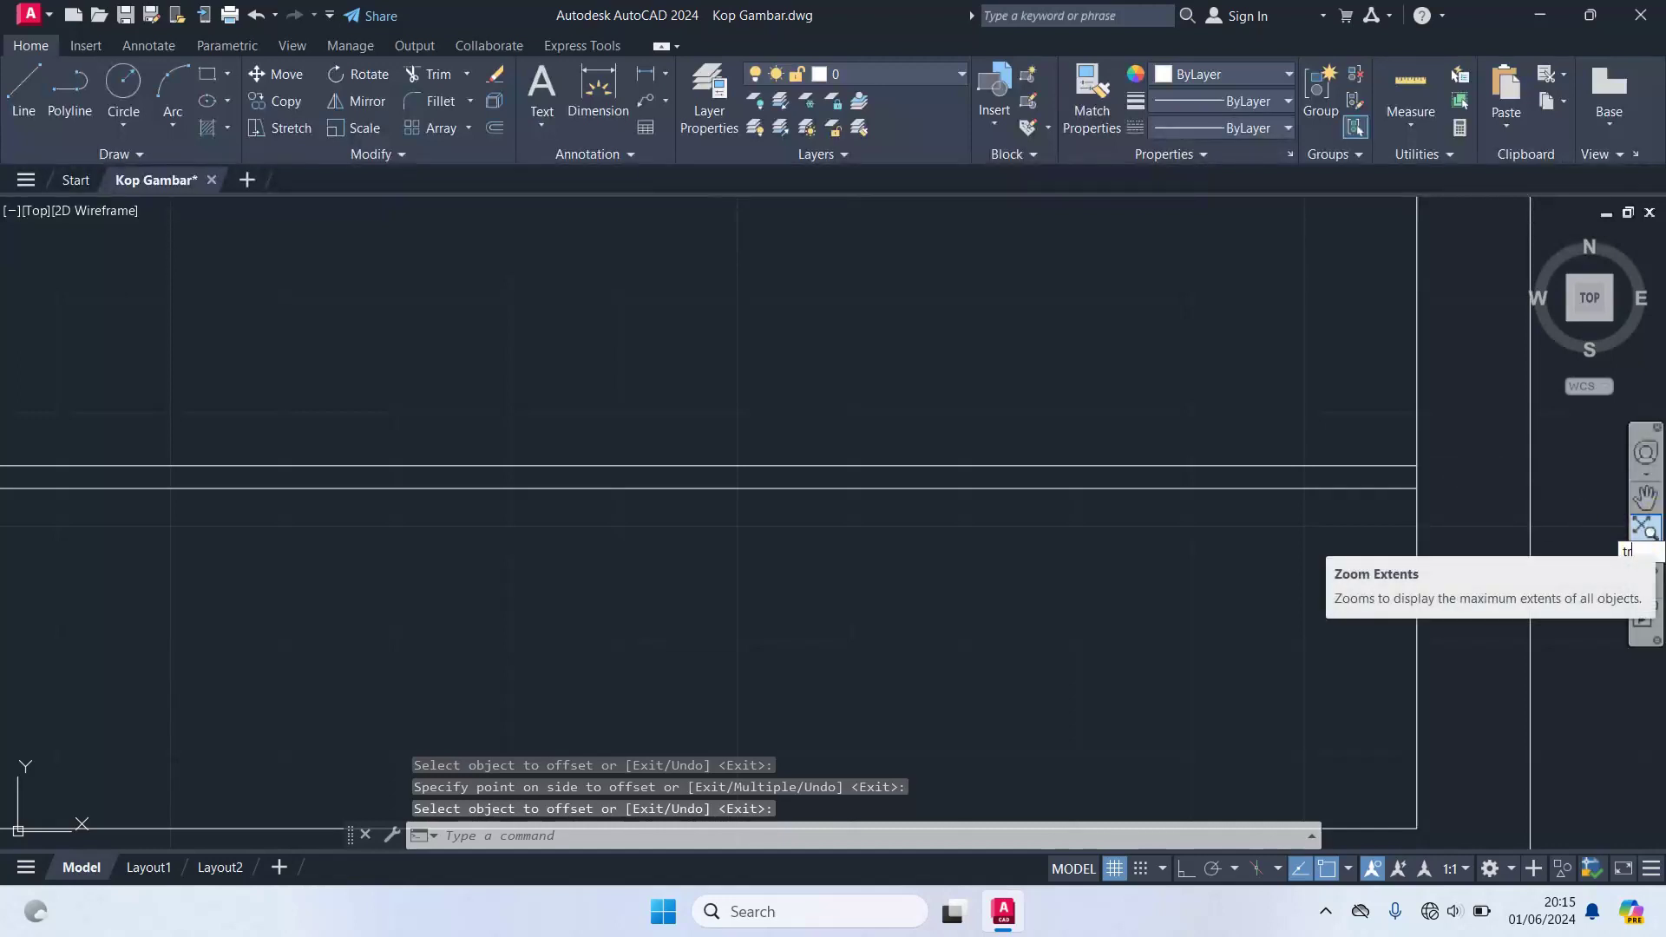
pyautogui.write('tr')
pyautogui.press('Return')
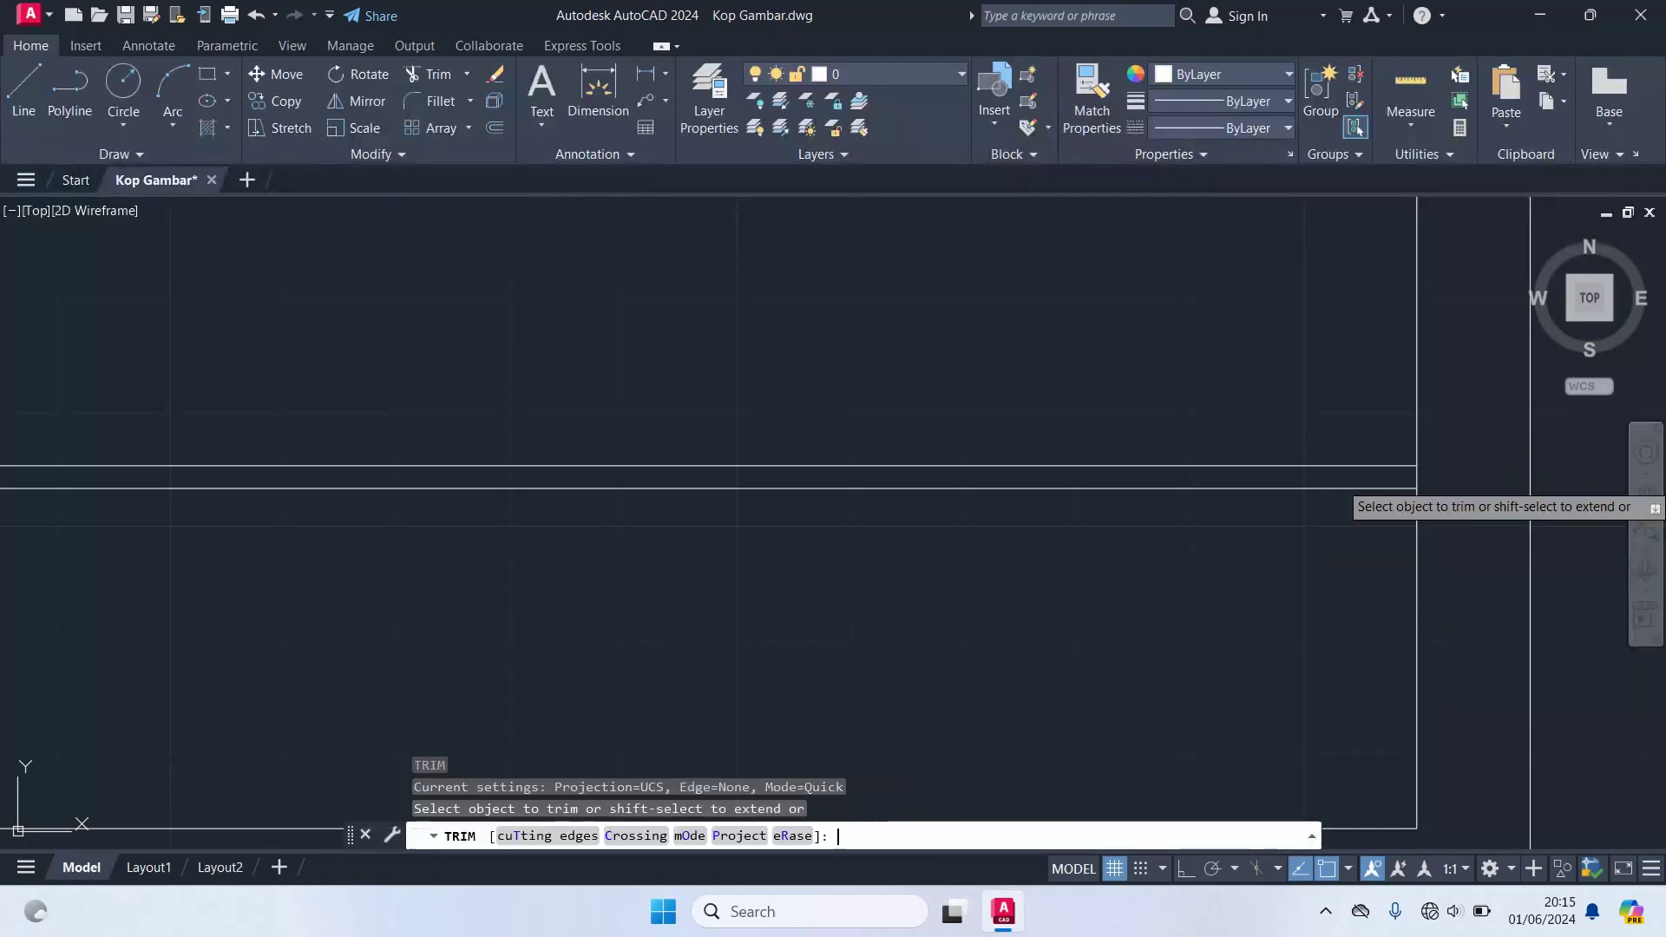
pyautogui.scroll(2, 1423, 478)
pyautogui.scroll(1, 1220, 612)
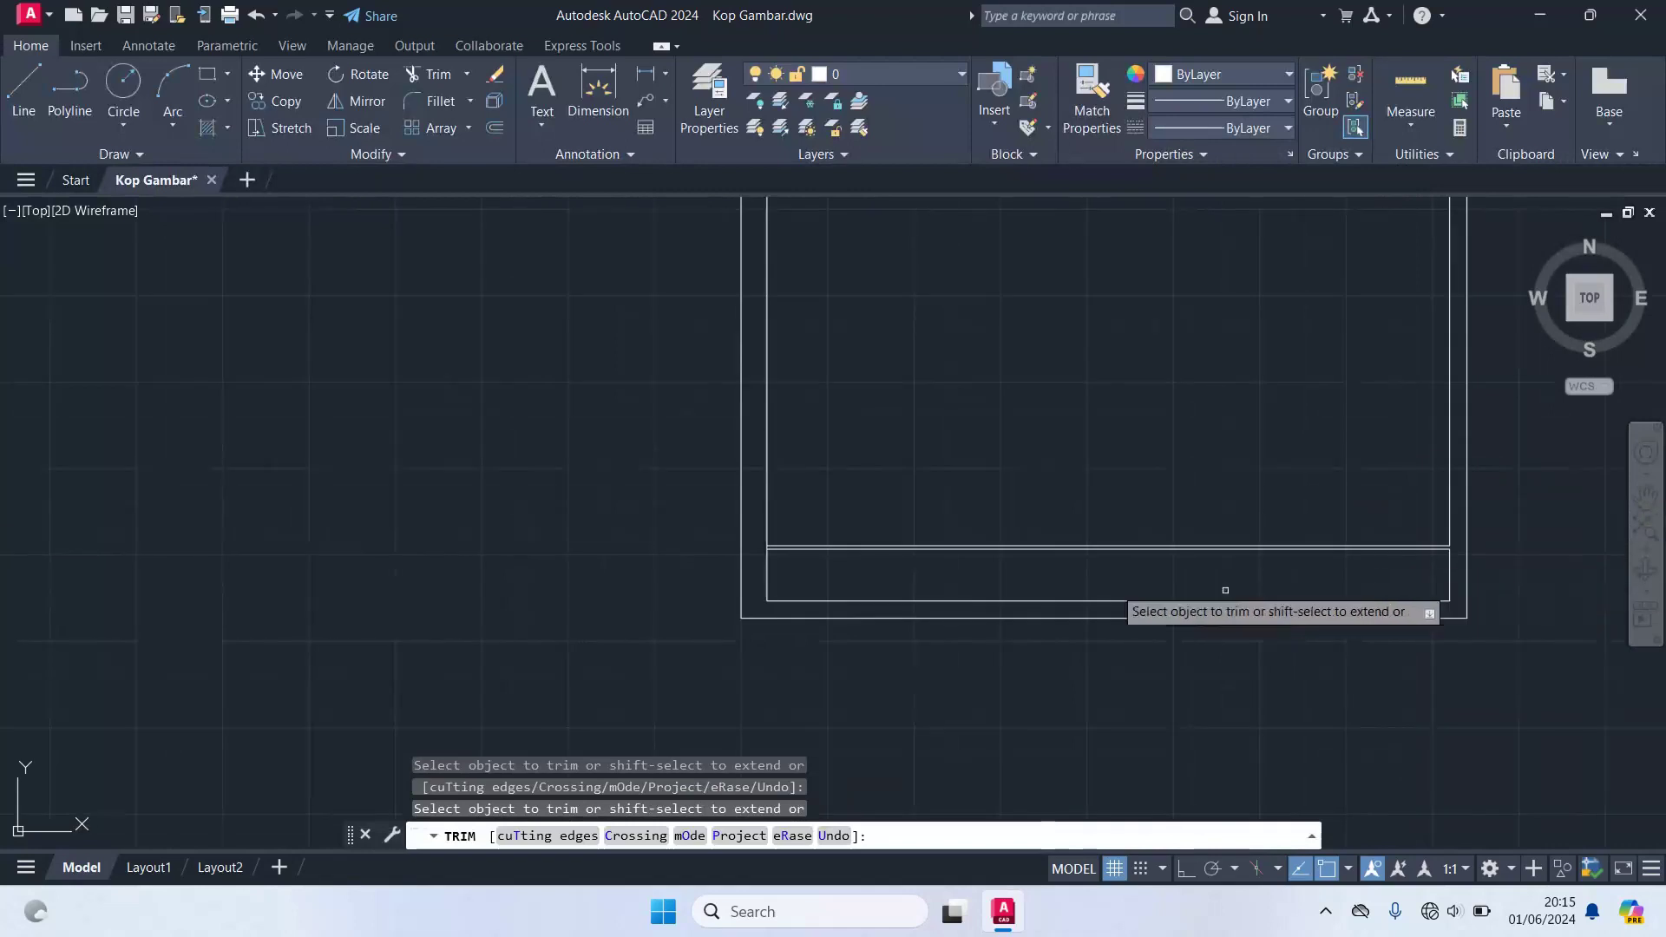
pyautogui.scroll(1, 785, 521)
pyautogui.scroll(1, 814, 560)
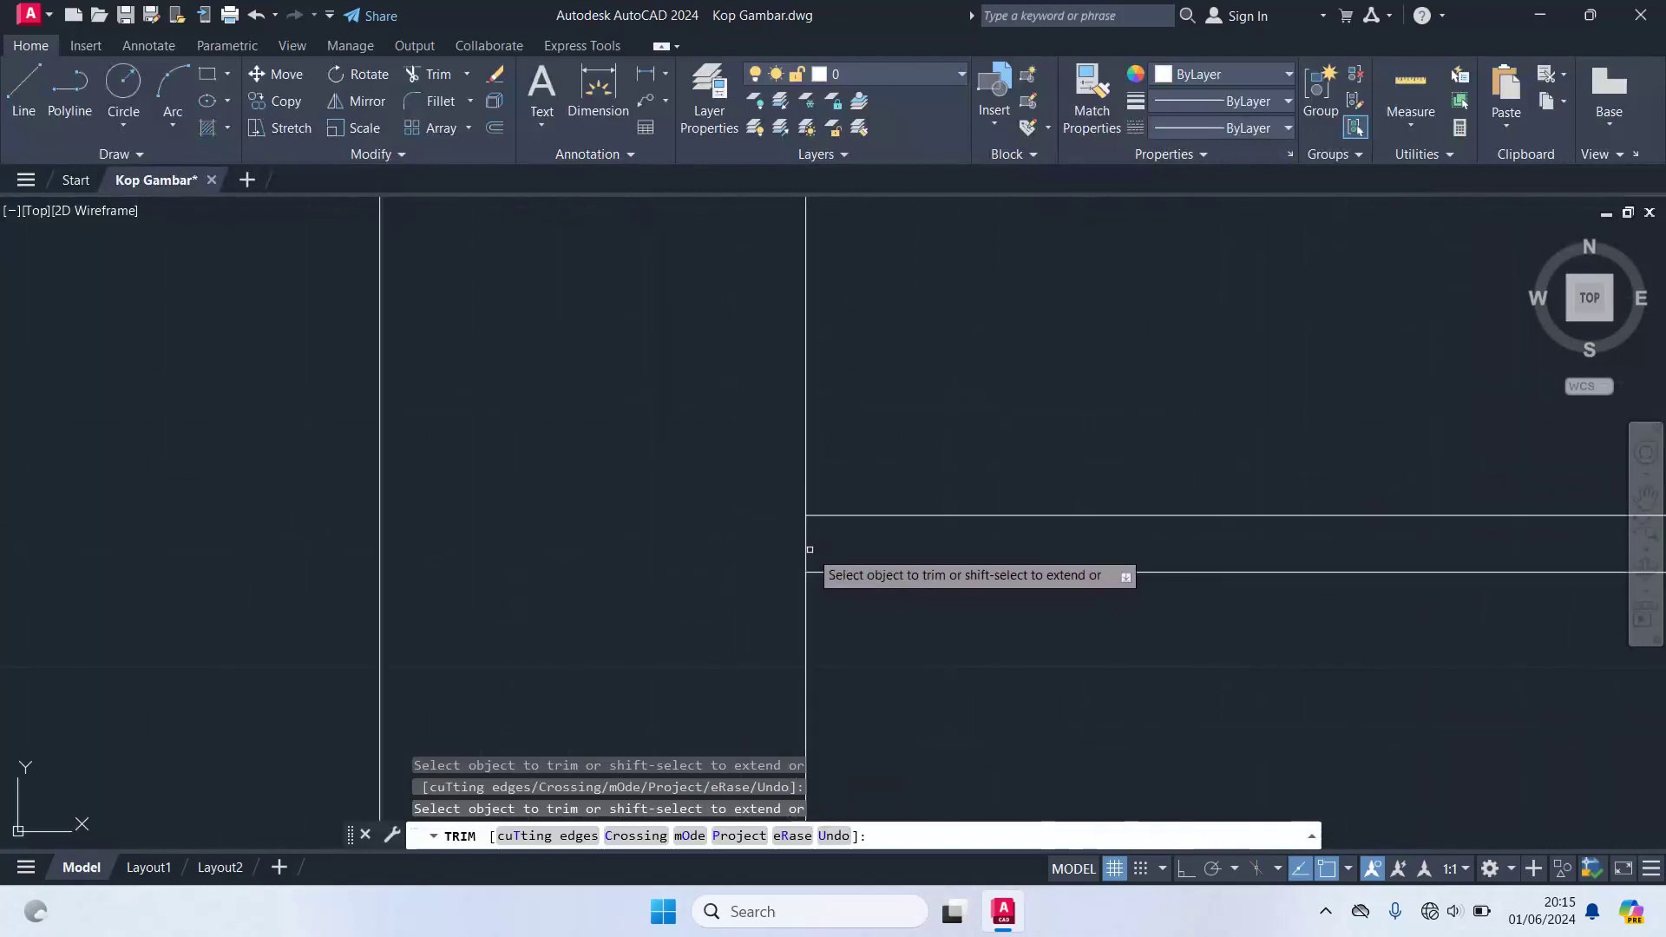
pyautogui.scroll(-3, 826, 569)
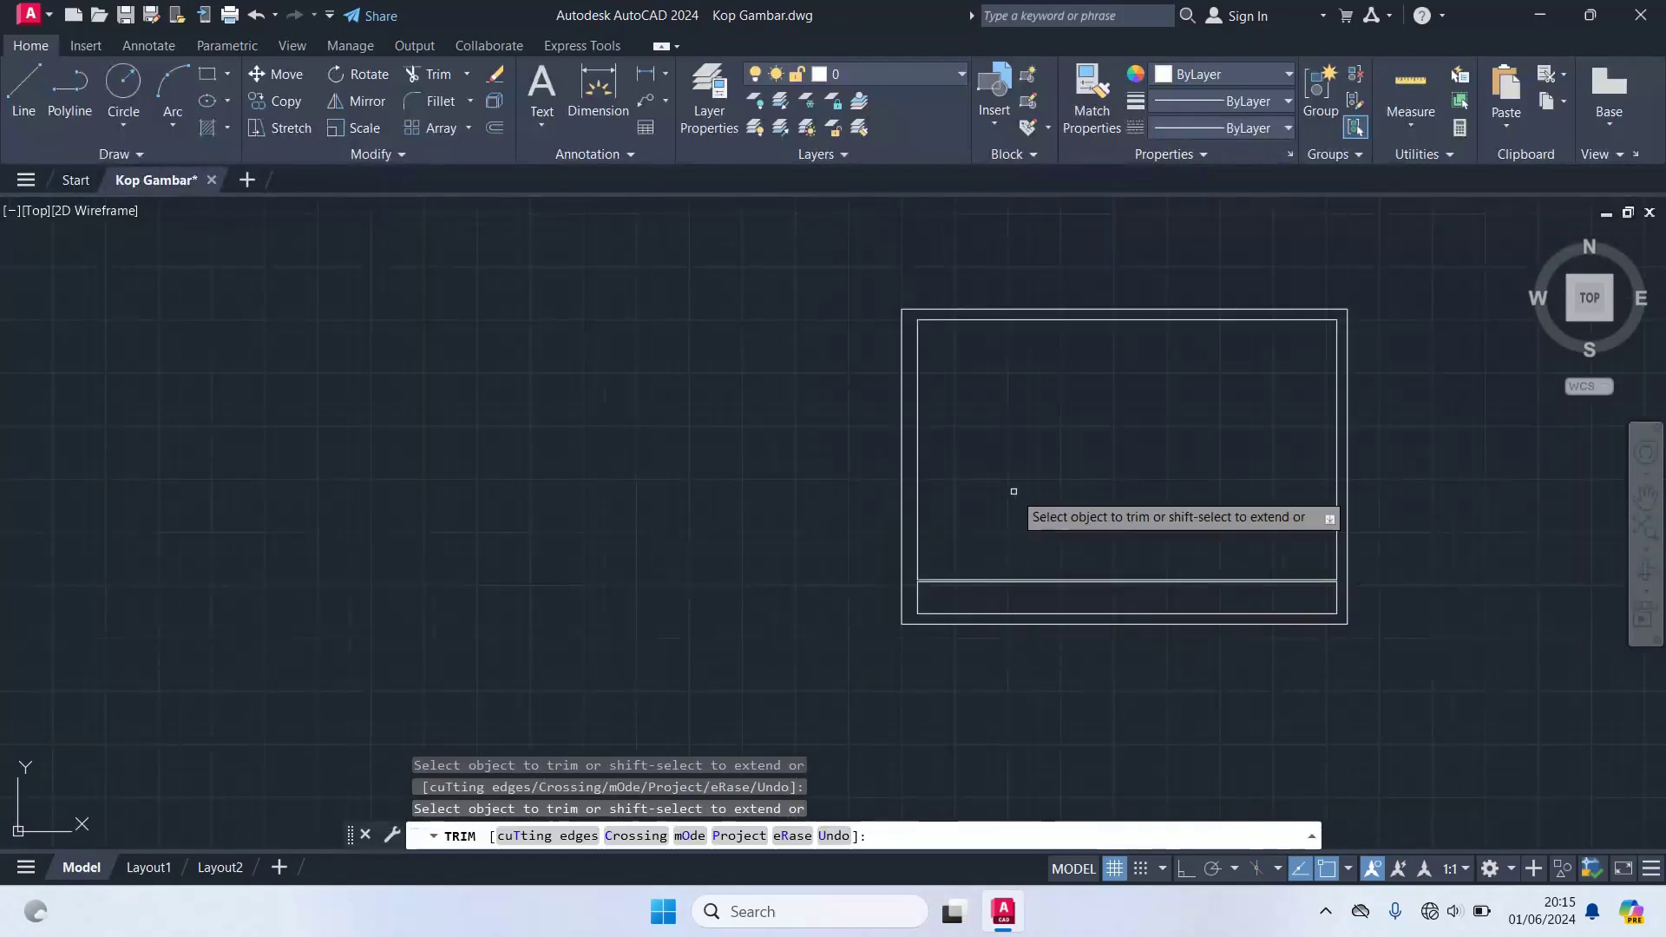
pyautogui.press('Return')
pyautogui.moveTo(1012, 487); pyautogui.dragTo(919, 435, button='middle')
pyautogui.scroll(2, 924, 433)
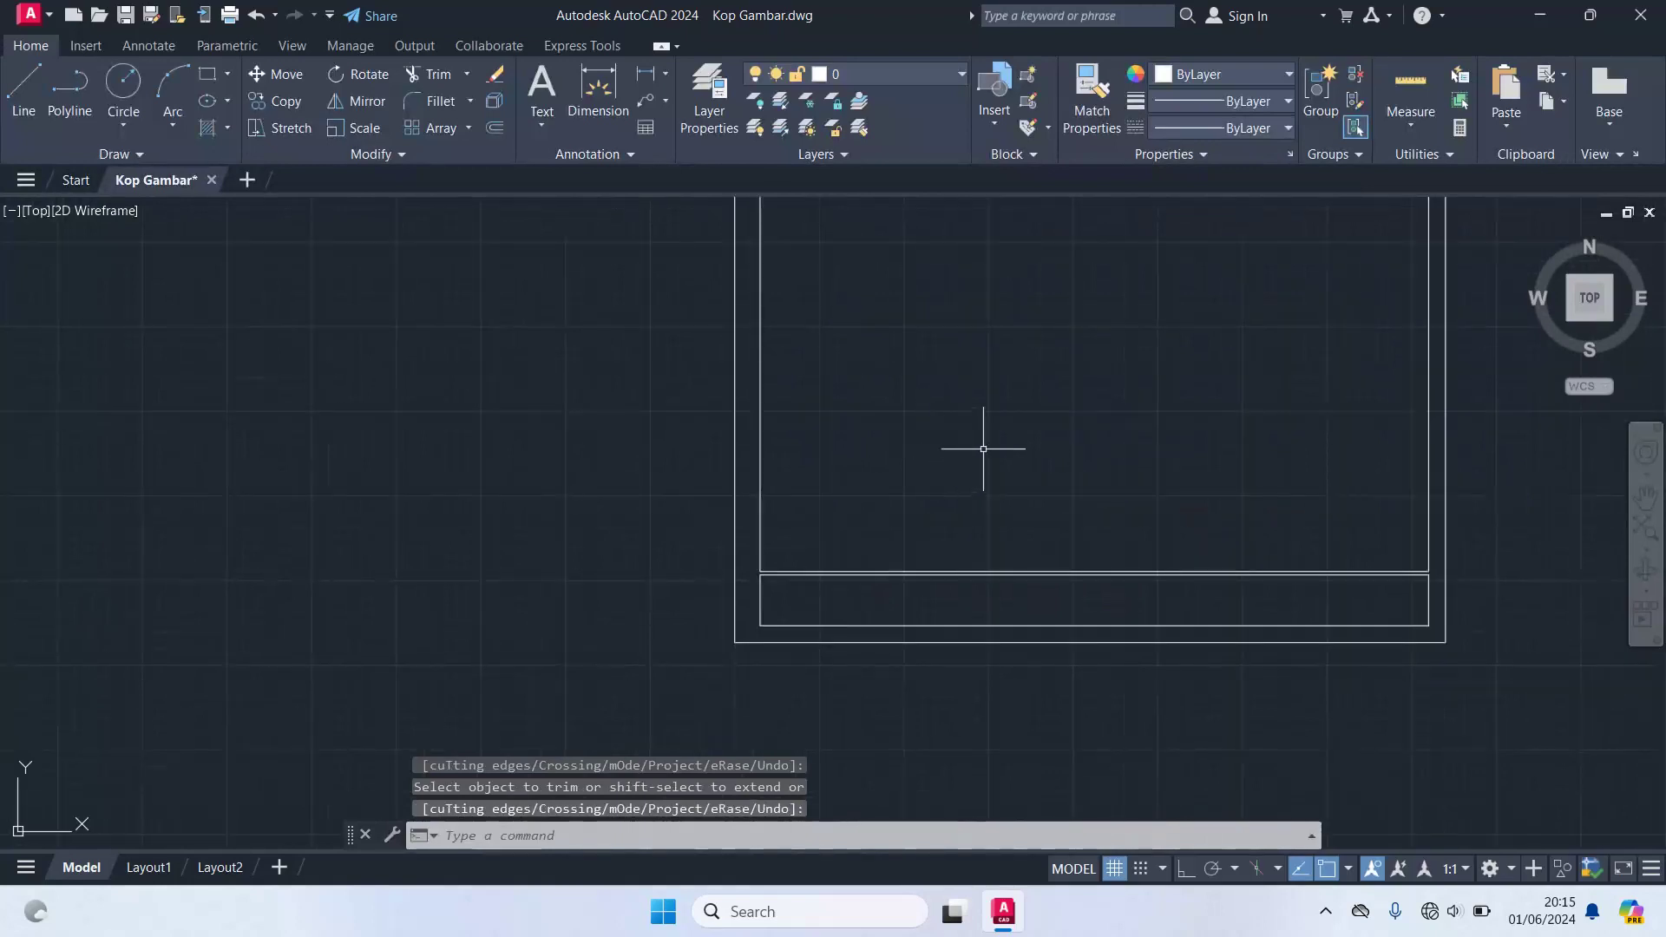
pyautogui.moveTo(1042, 376); pyautogui.dragTo(1006, 483, button='middle')
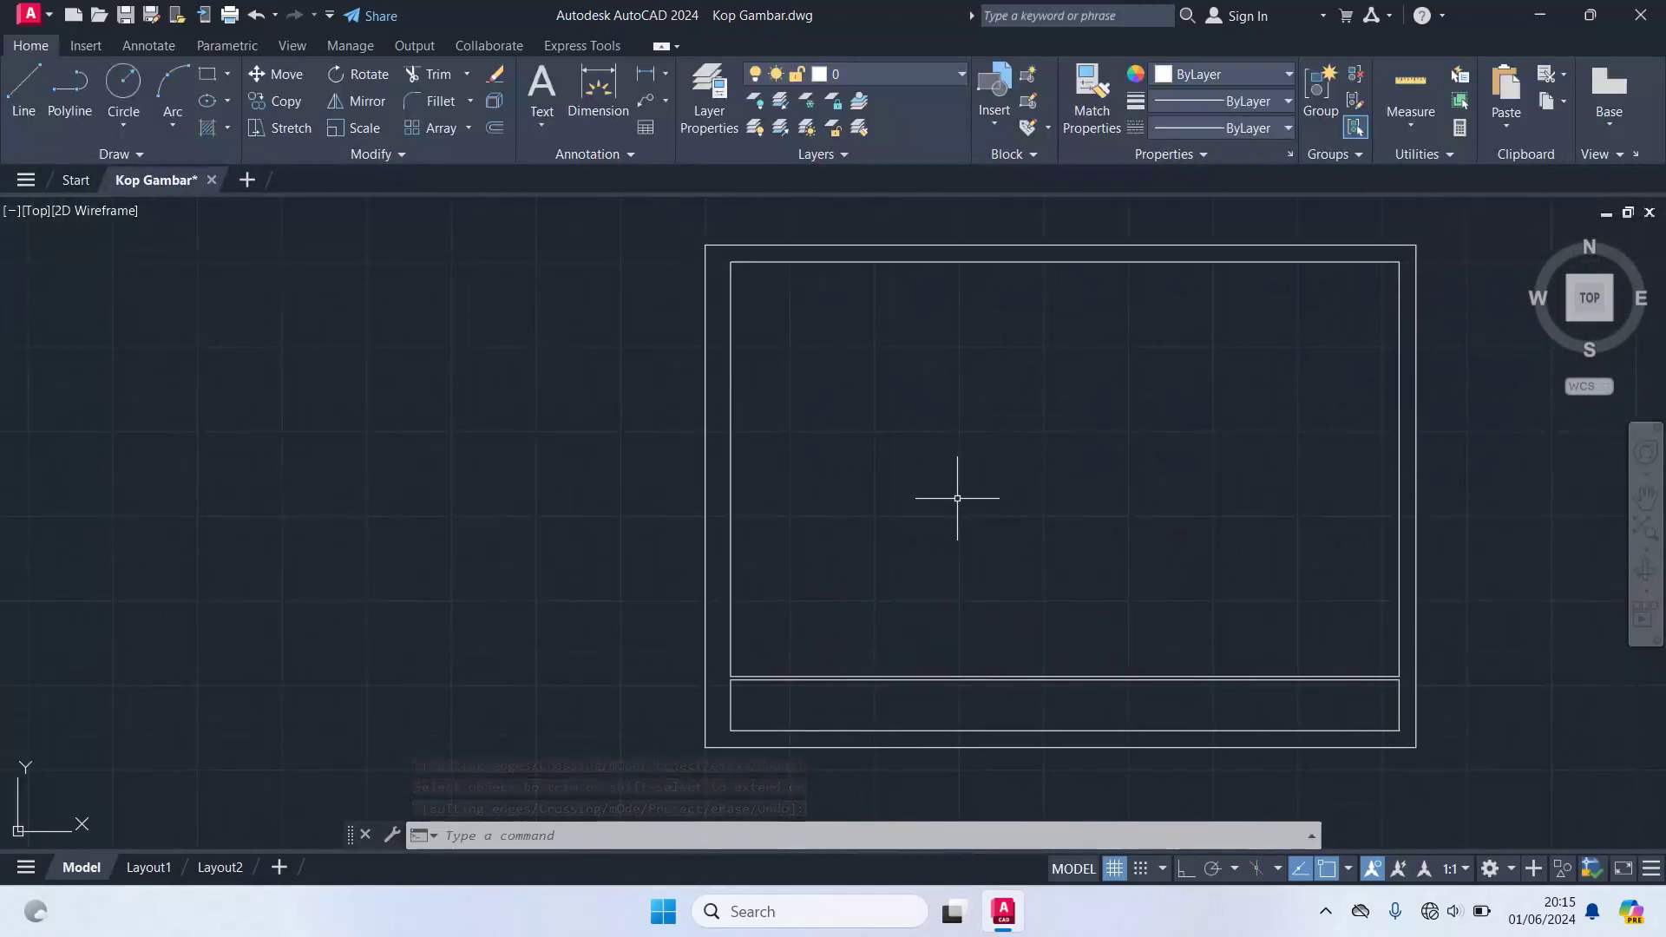
pyautogui.moveTo(941, 595); pyautogui.dragTo(877, 465, button='middle')
pyautogui.scroll(2, 740, 573)
pyautogui.moveTo(741, 571); pyautogui.dragTo(581, 522, button='middle')
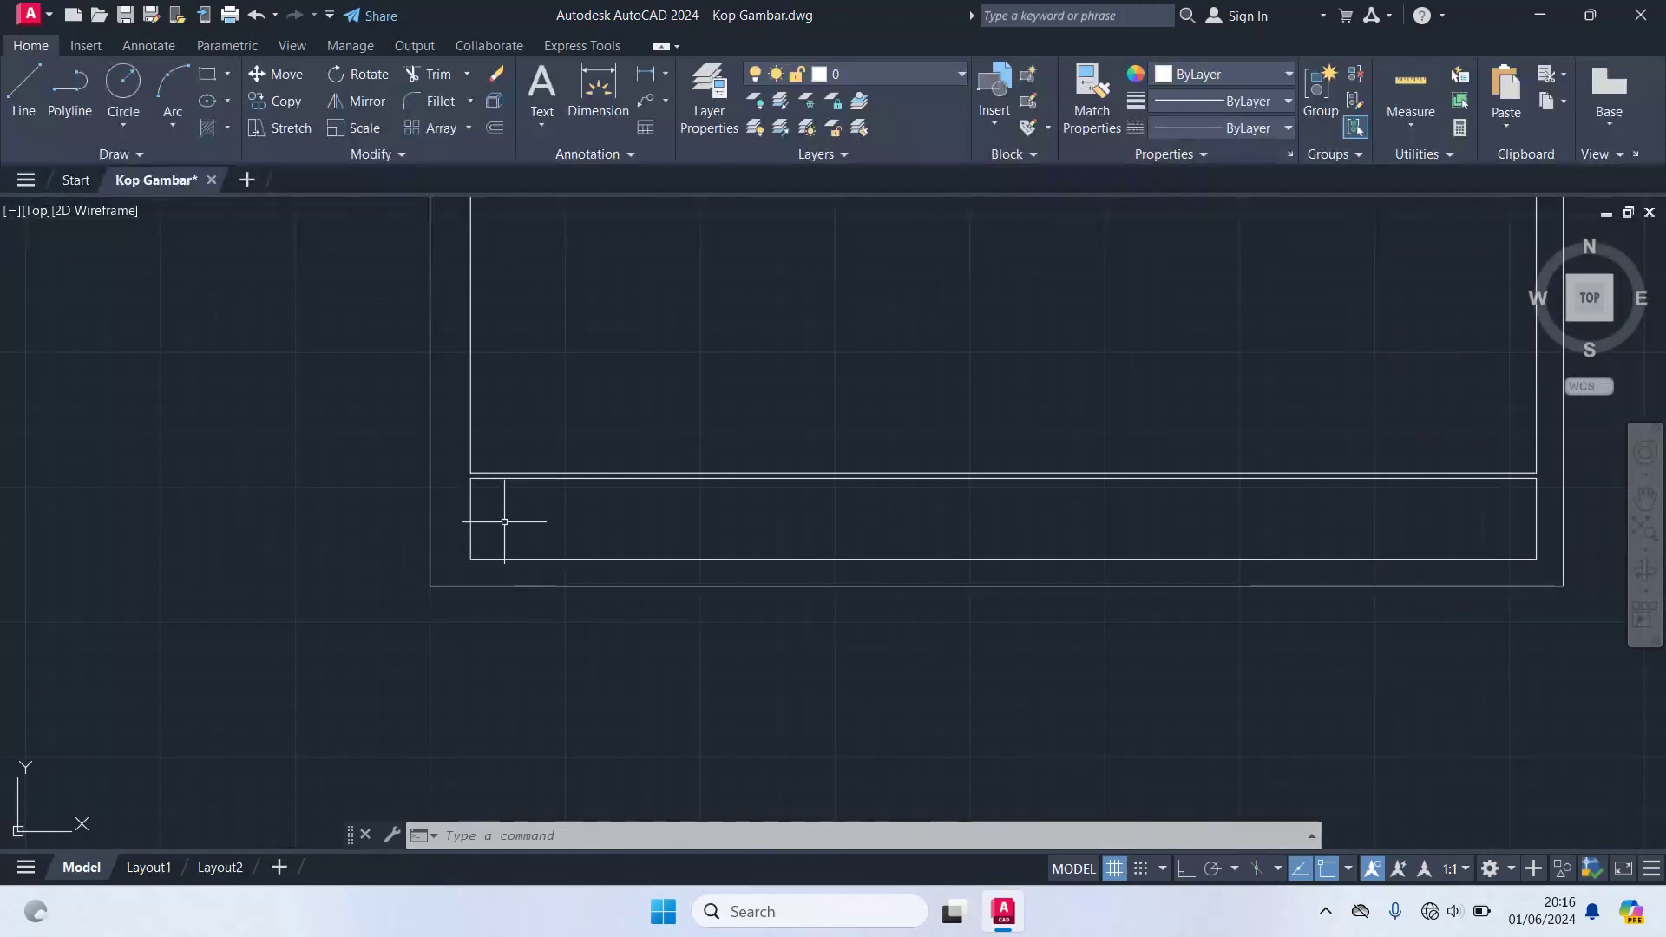
# - Offset the strip's left edge line 95.5 to the right as the first divider
pyautogui.write('o')
pyautogui.press('Return')
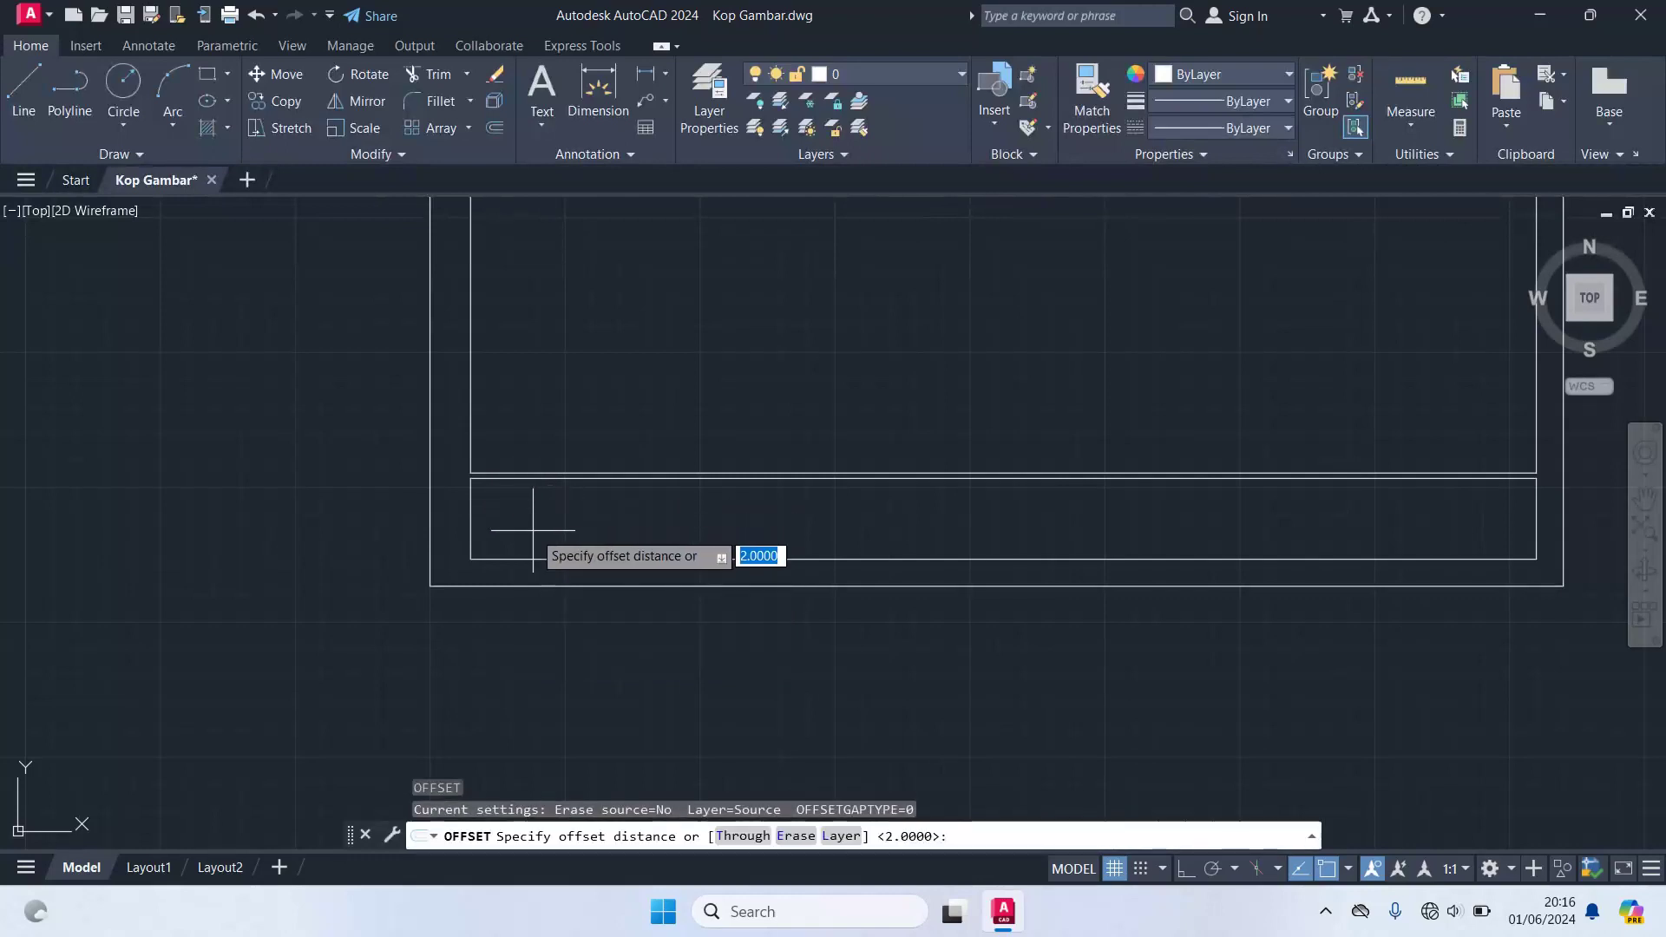
pyautogui.write('95.5')
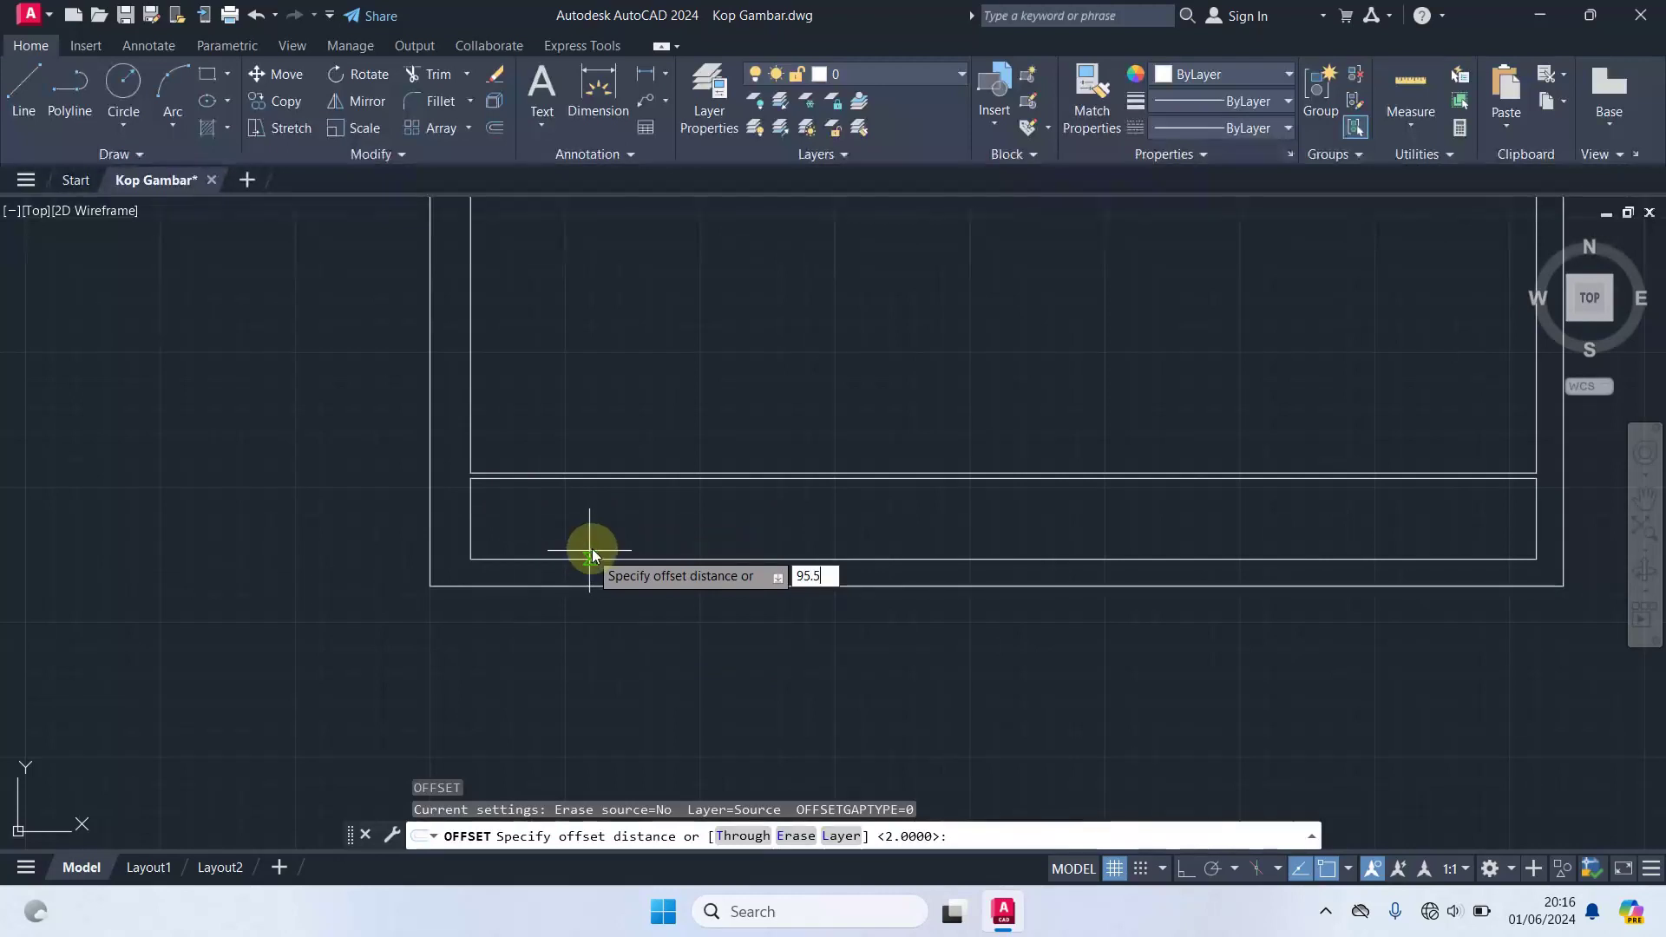
pyautogui.press('Return')
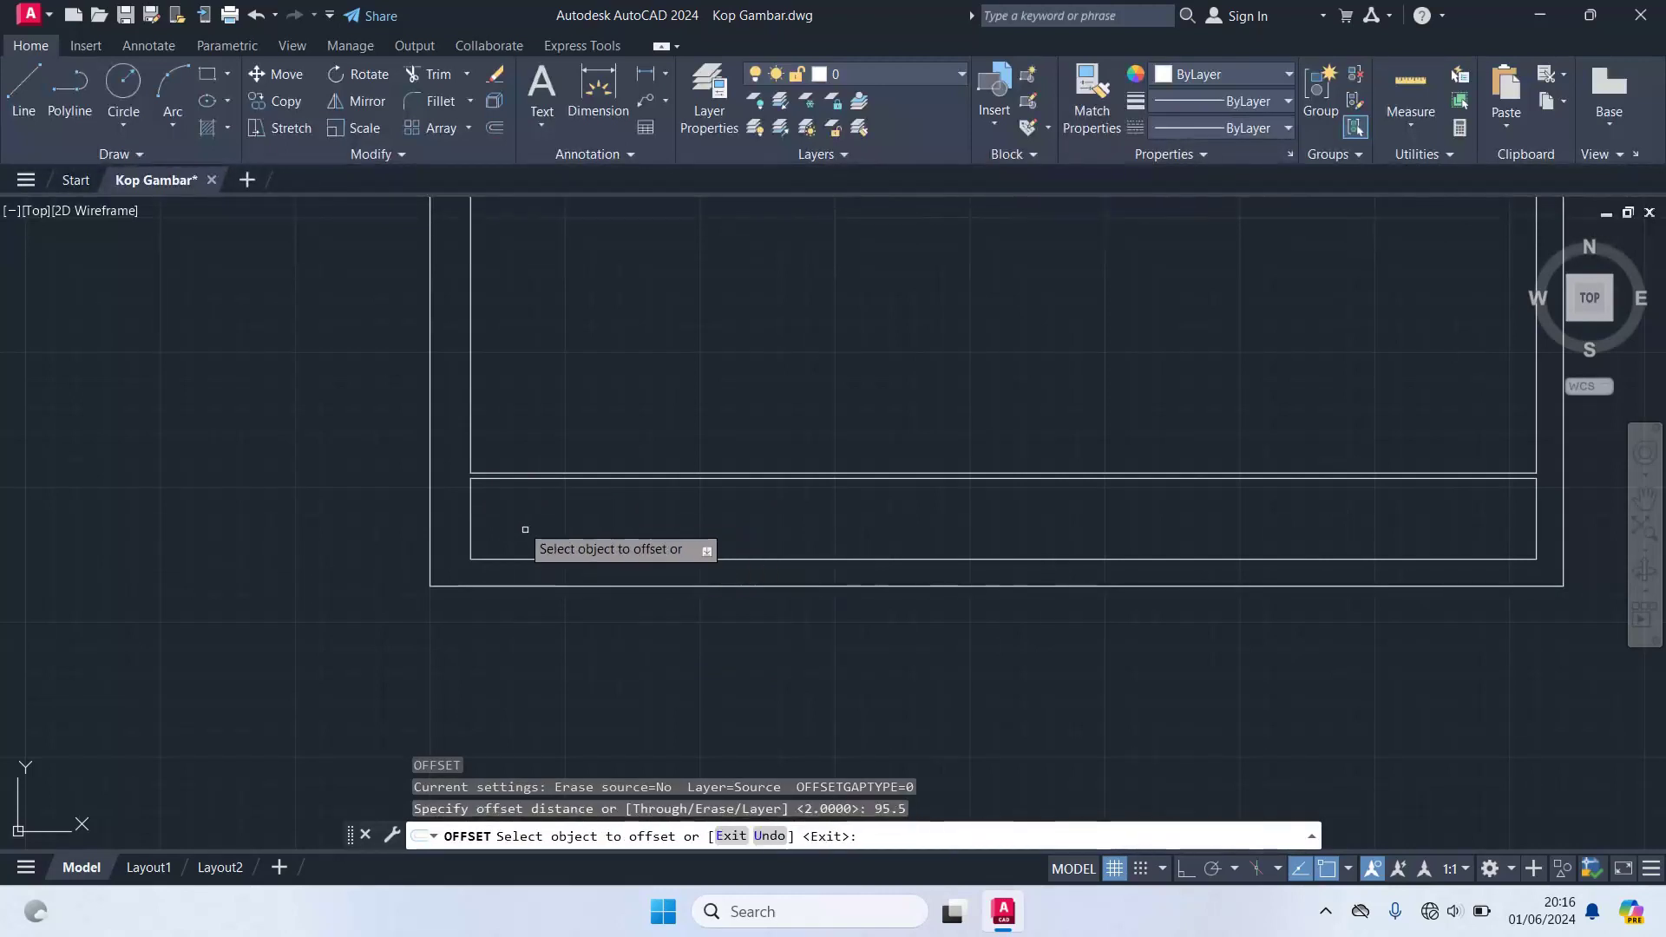
pyautogui.click(471, 507)
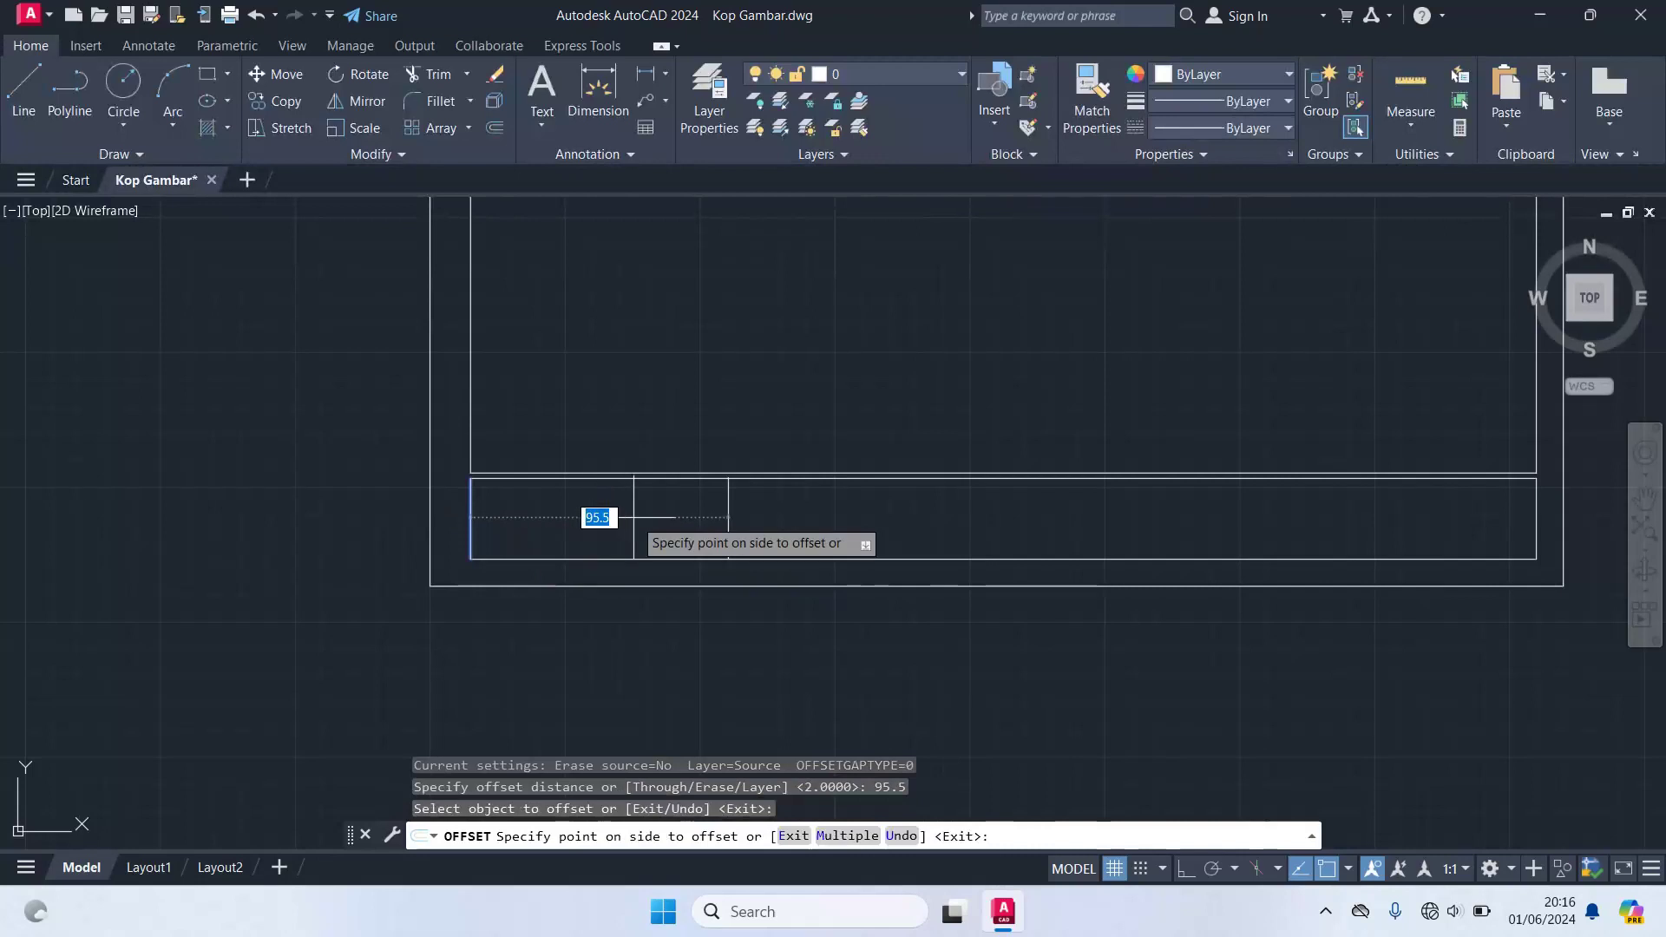
pyautogui.click(658, 508)
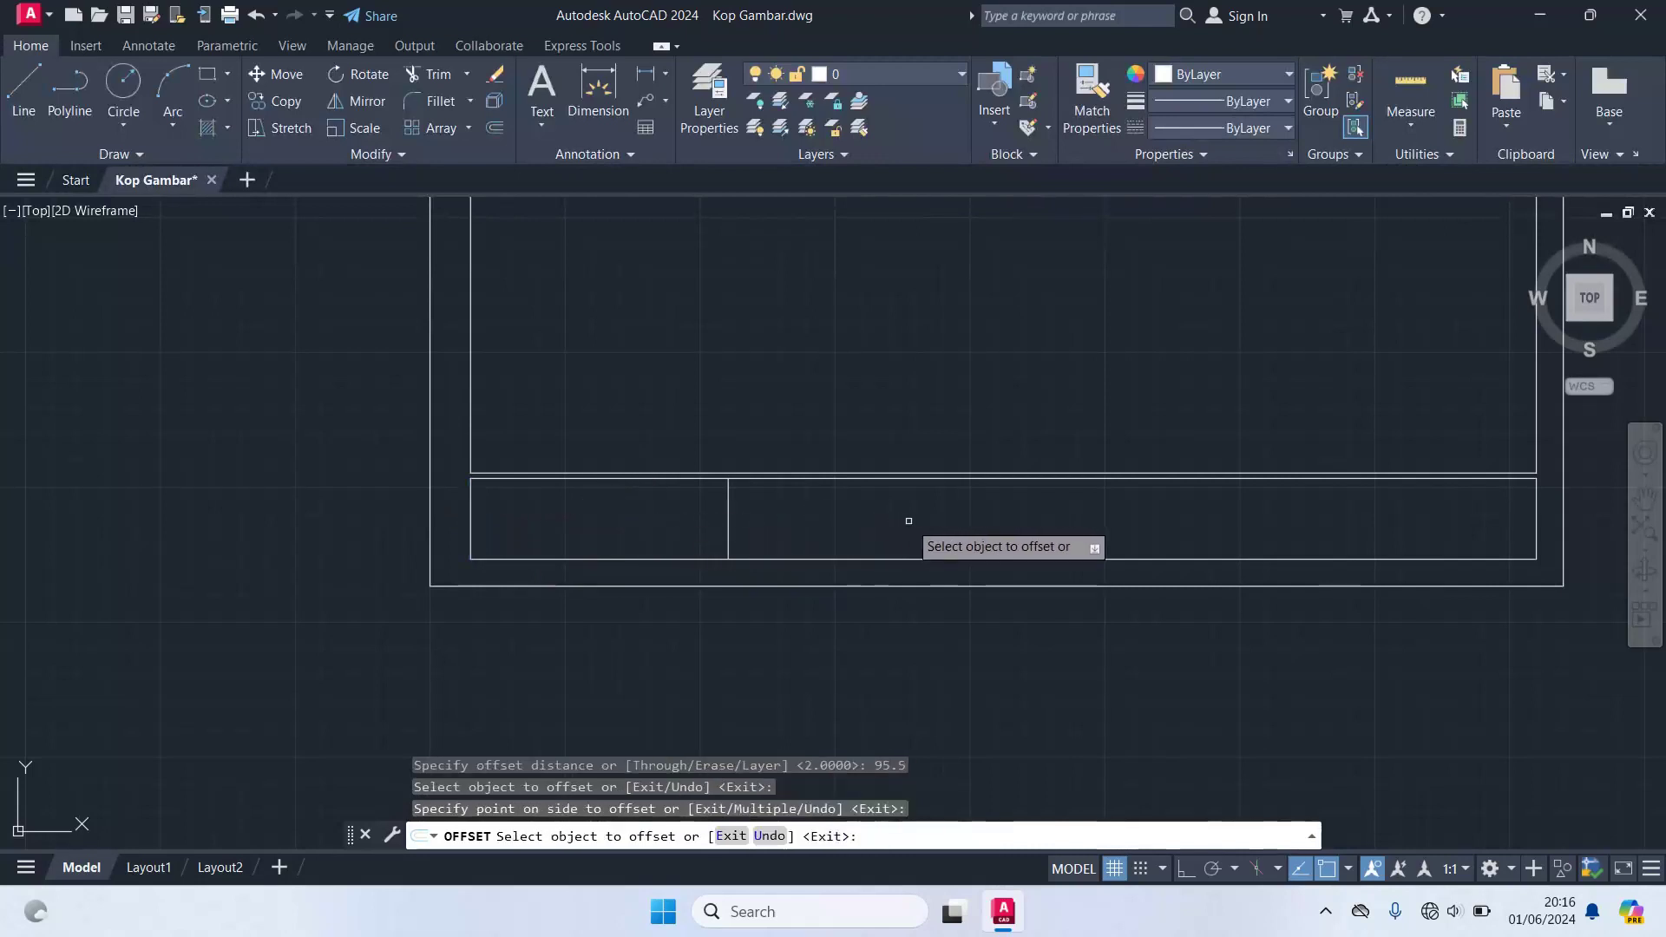
pyautogui.press('Return')
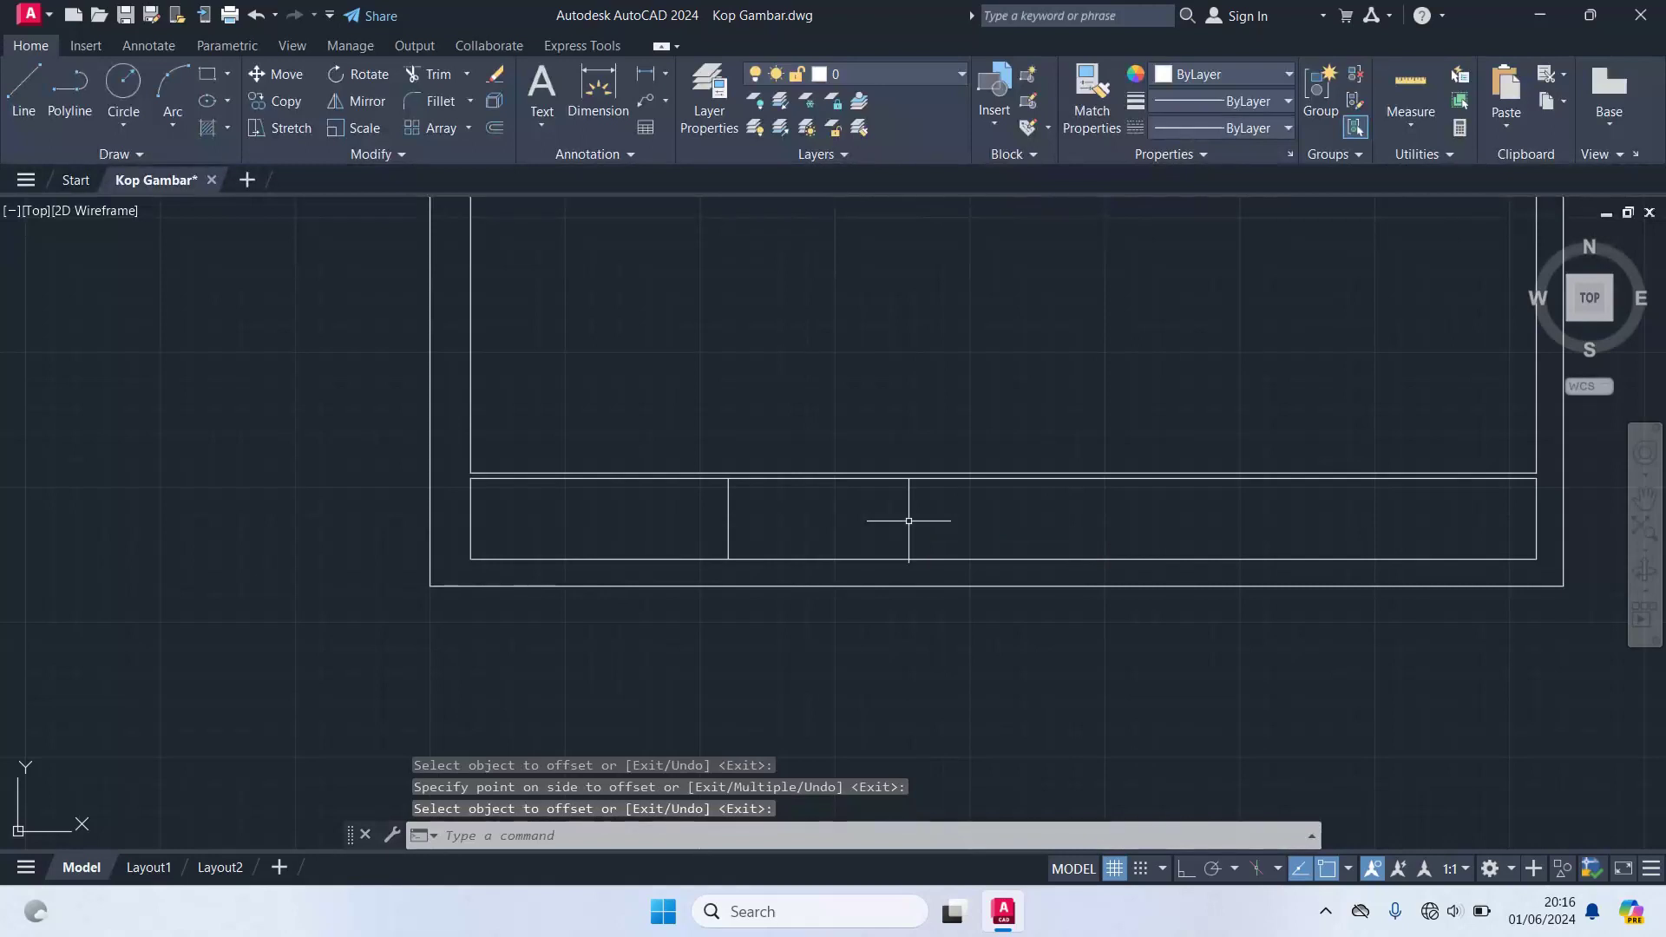
# - Offset the first divider 58.1 to the right for the next divider
pyautogui.press('Return')
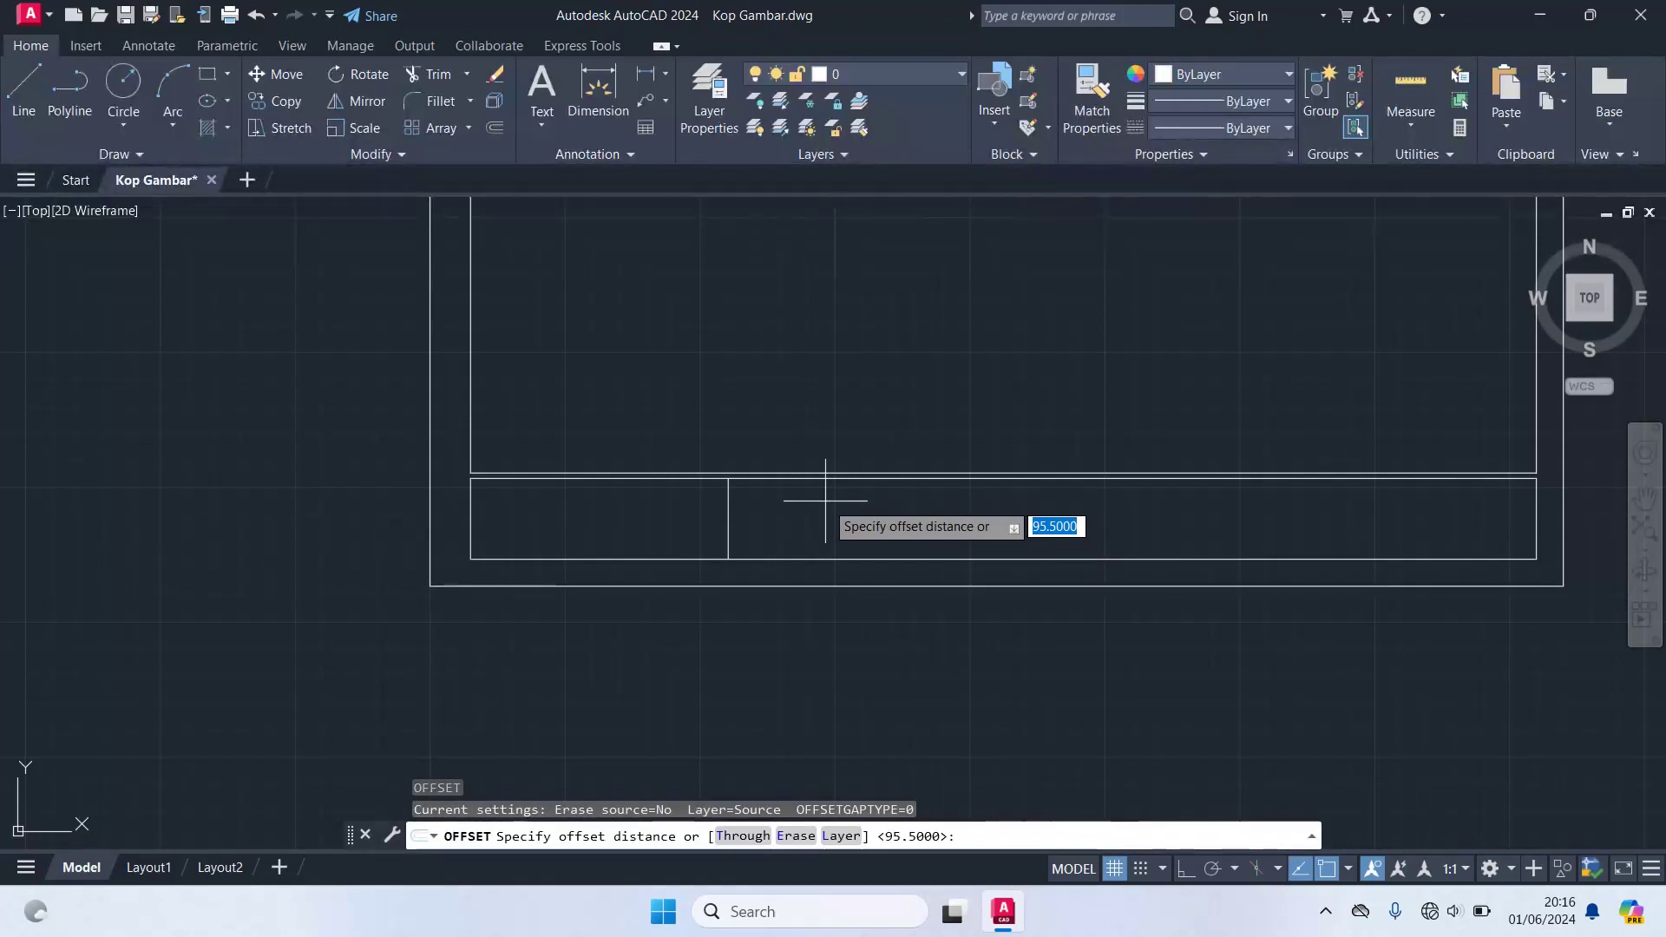
pyautogui.write('58')
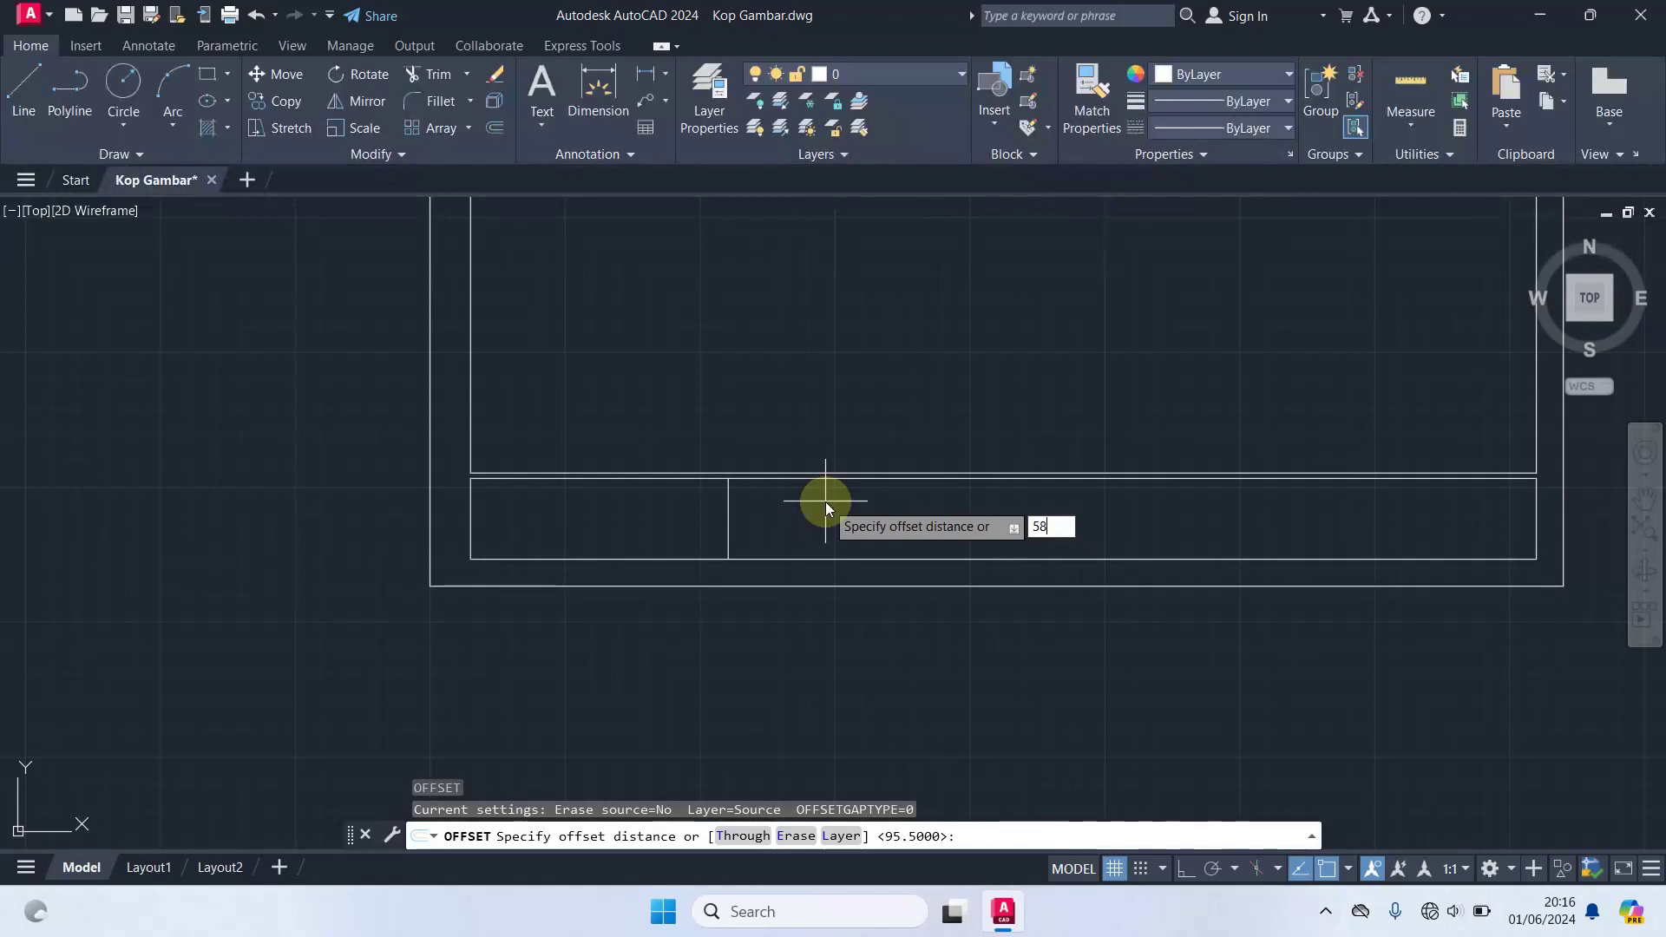
pyautogui.write('.1')
pyautogui.press('Return')
pyautogui.click(729, 512)
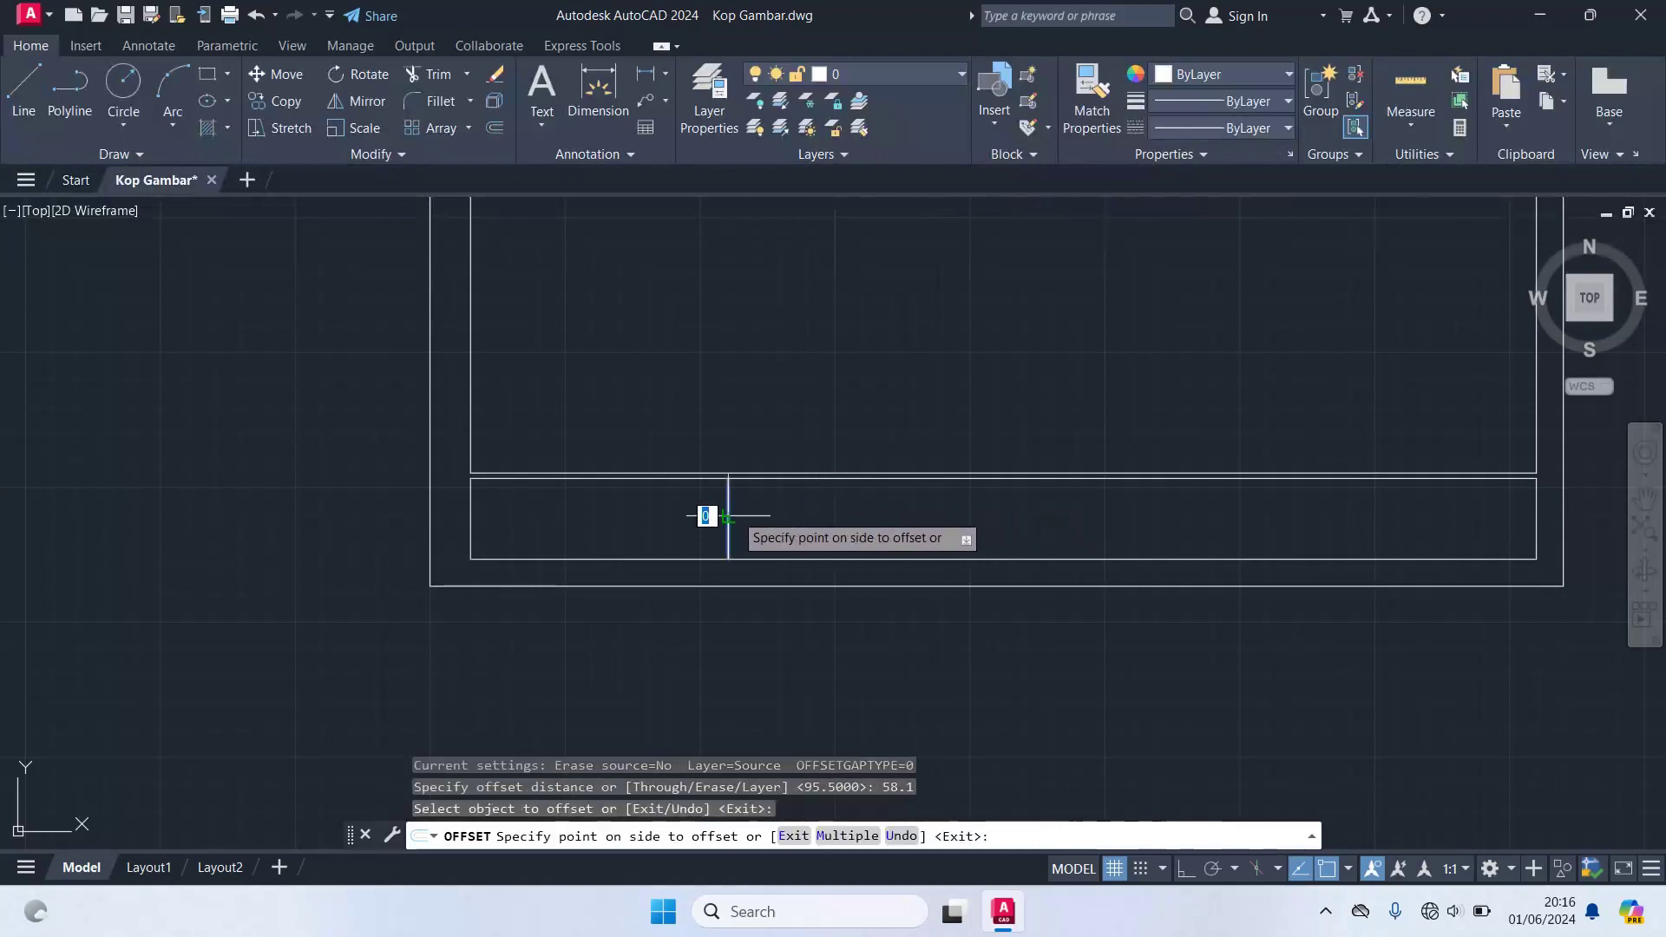
pyautogui.click(924, 514)
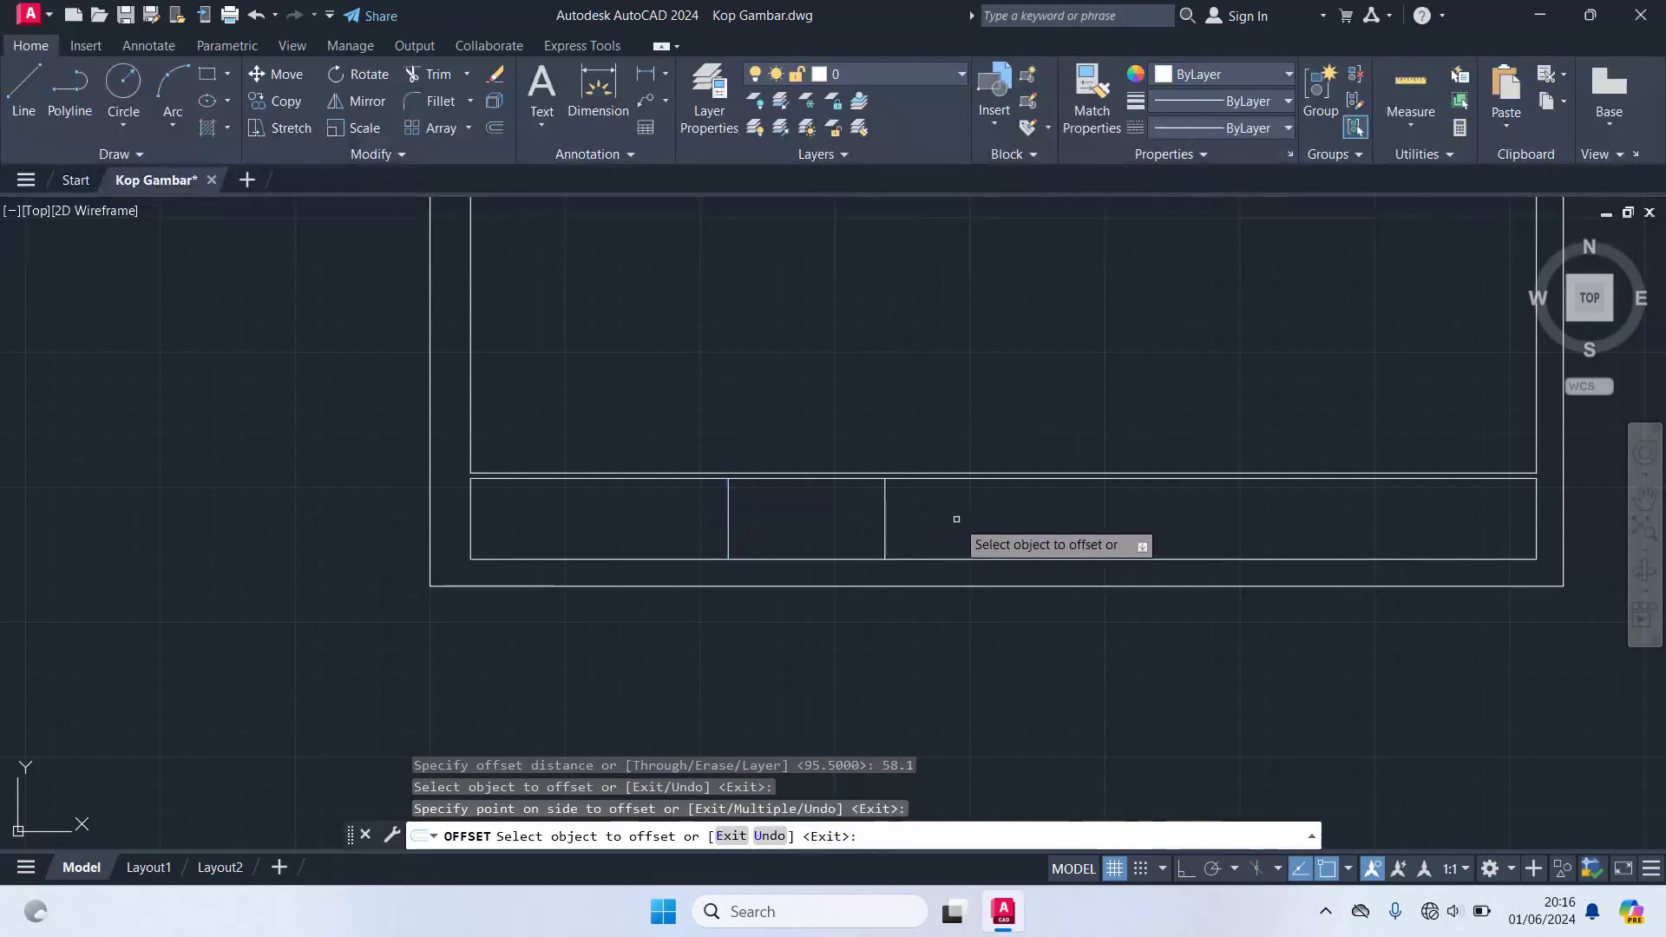
pyautogui.press('Return')
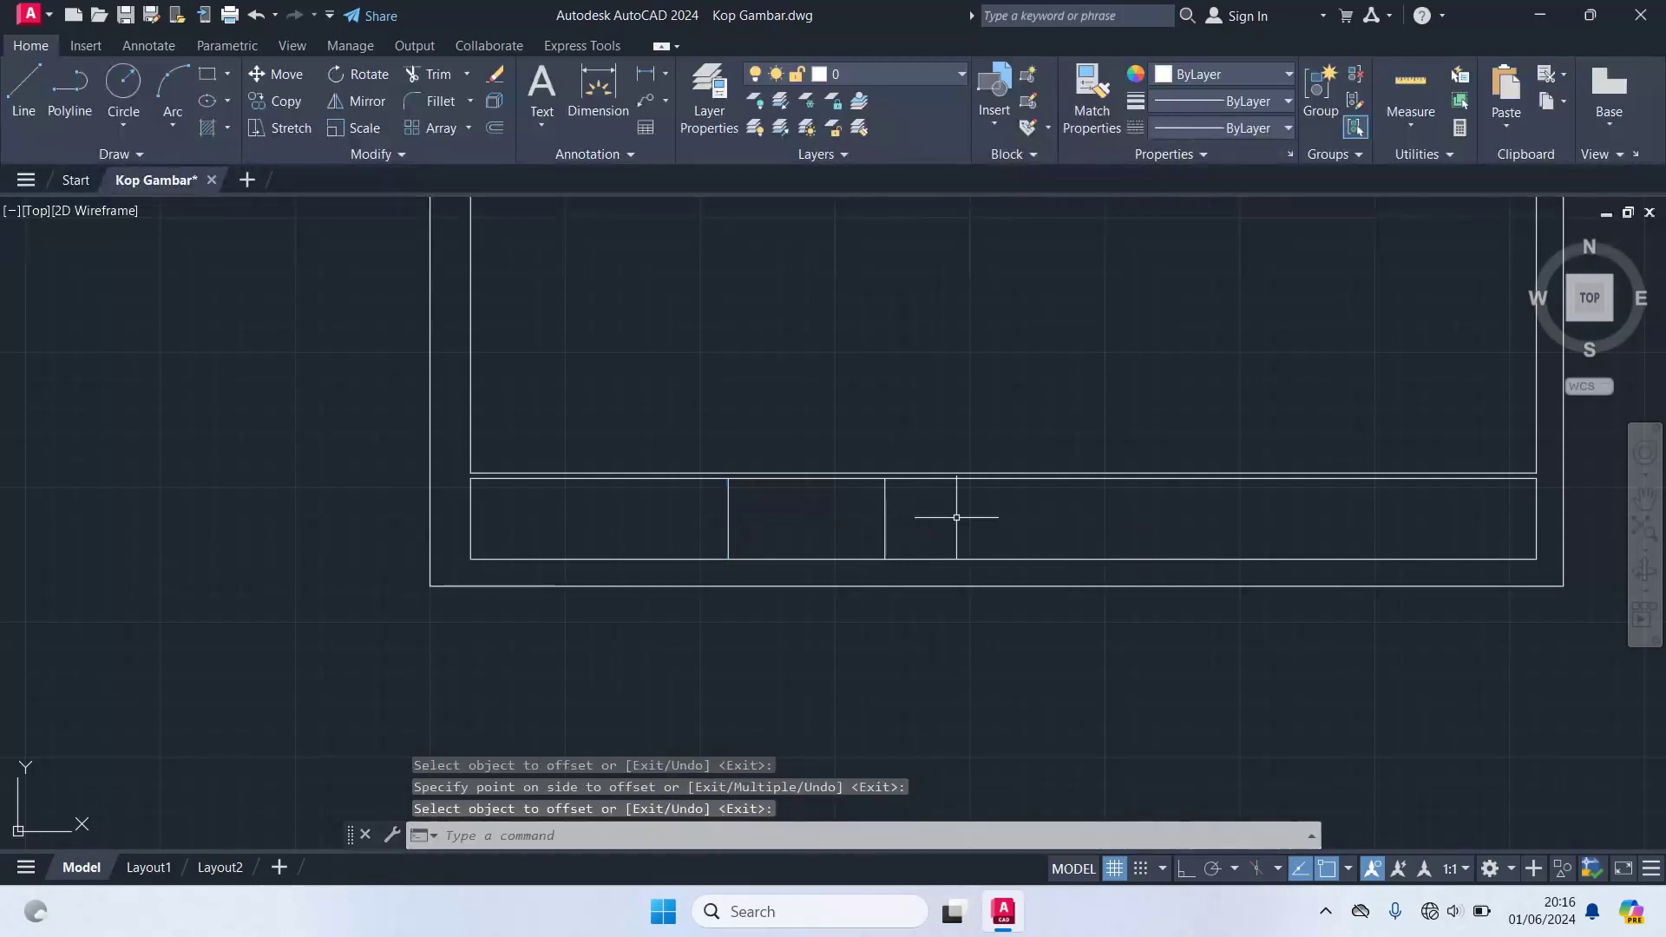
# - Add a new vertical divider 59.5 to the right of the title block divider
pyautogui.press('Return')
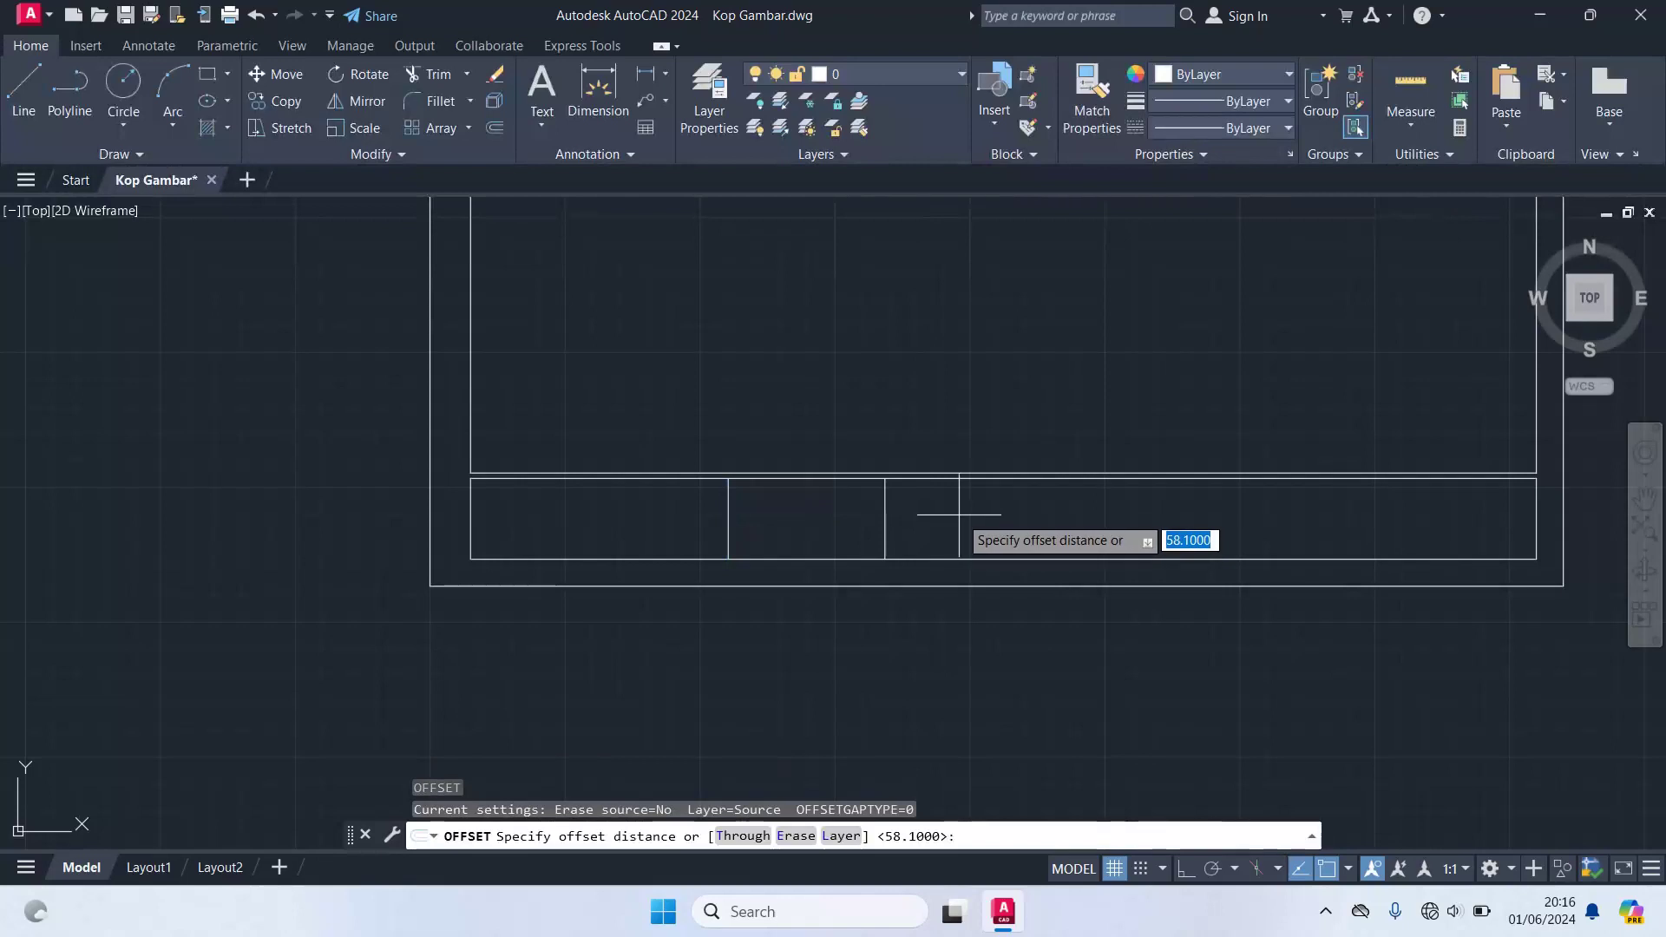
pyautogui.write('59.5')
pyautogui.press('Return')
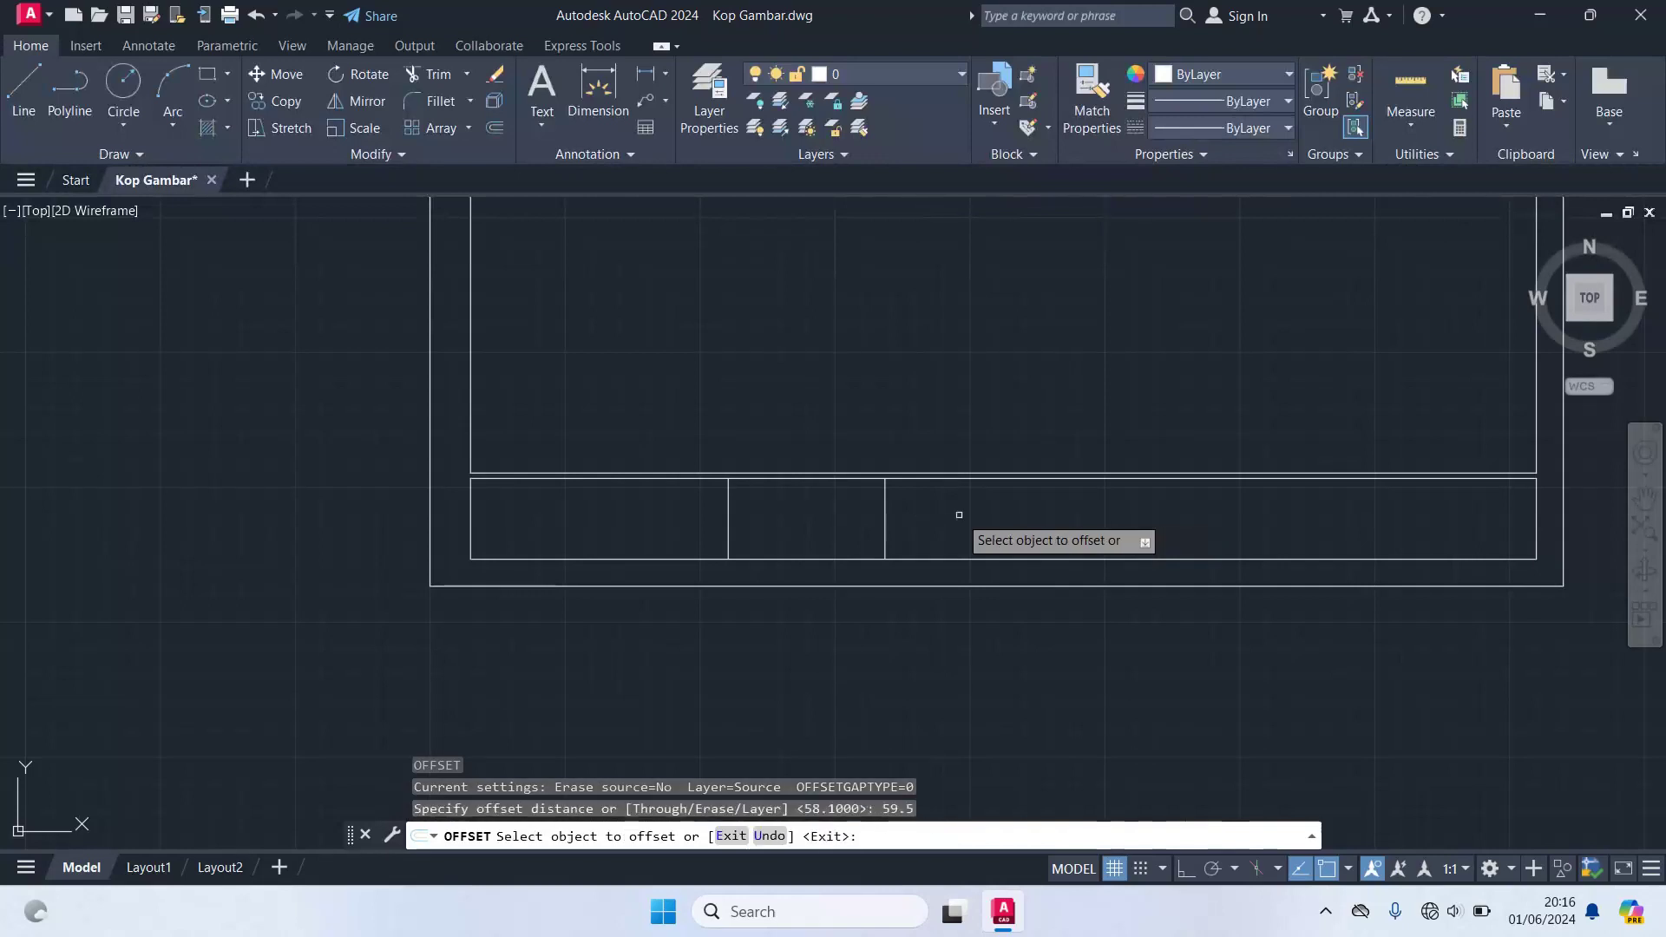
pyautogui.click(884, 520)
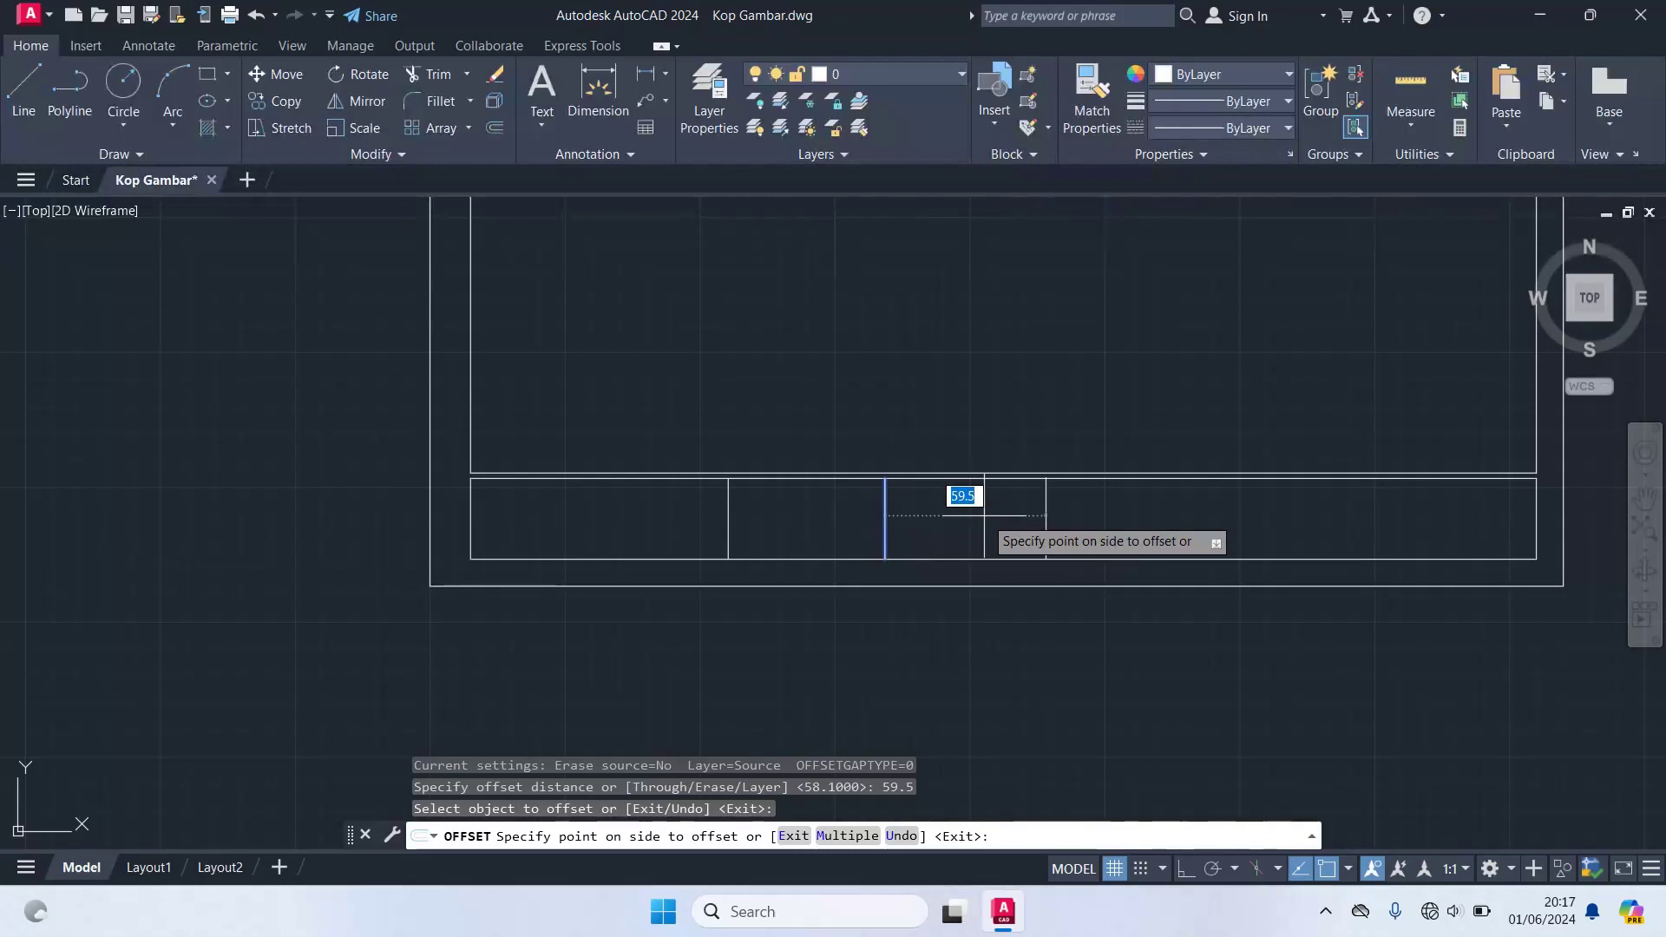
pyautogui.click(984, 515)
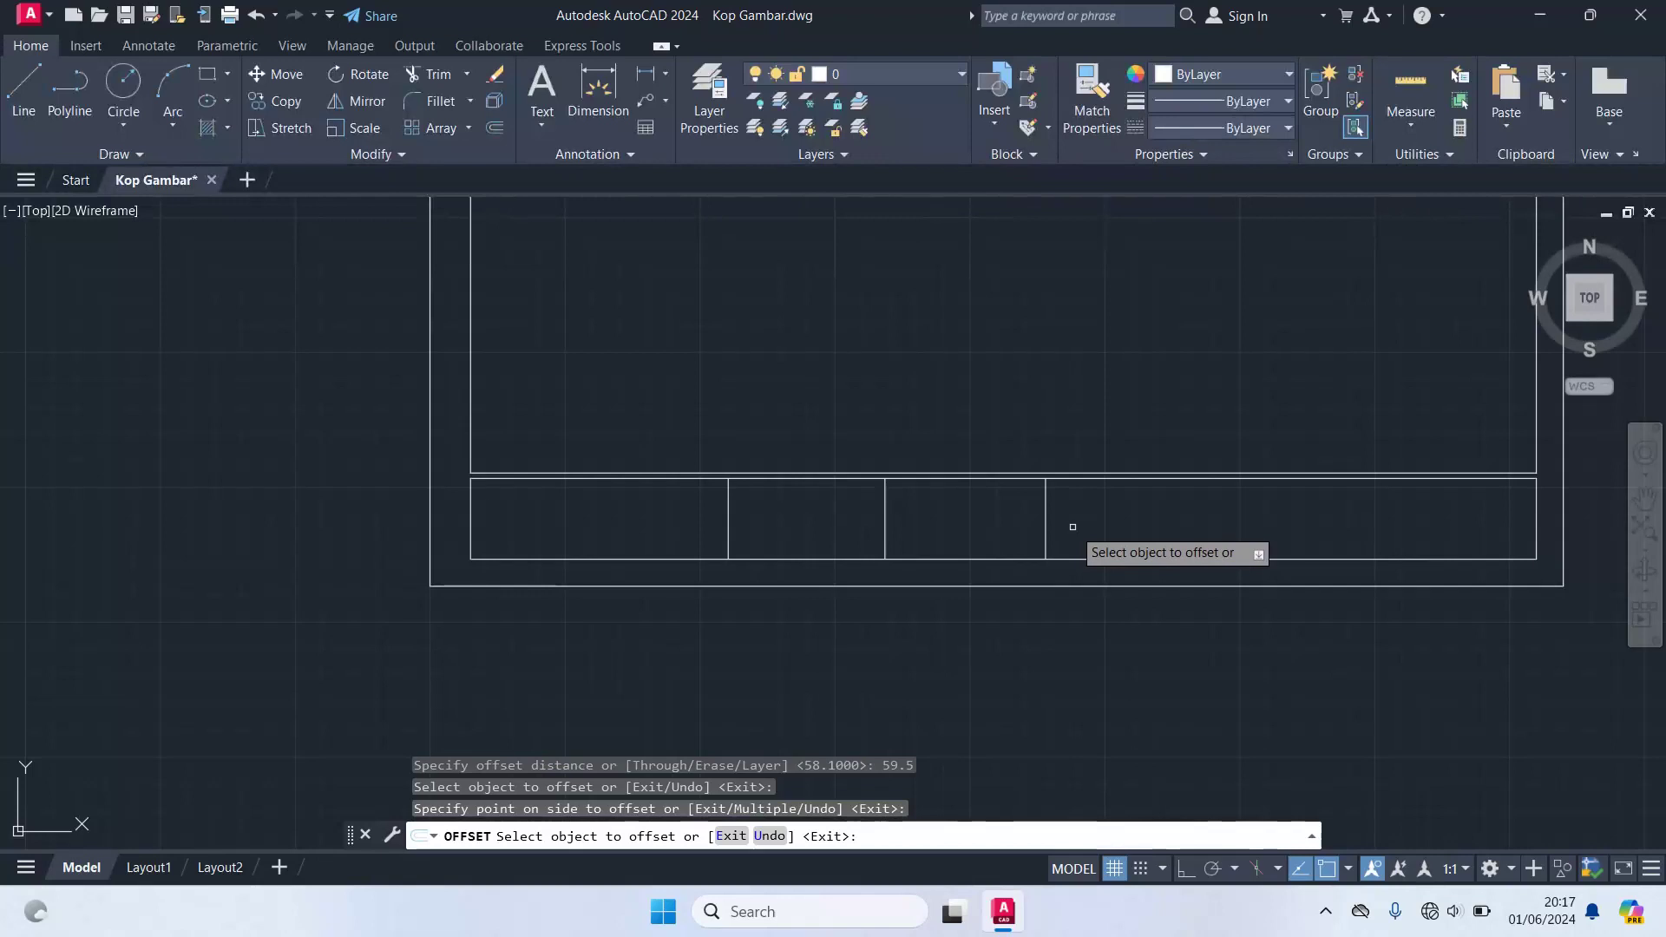
pyautogui.press('Return')
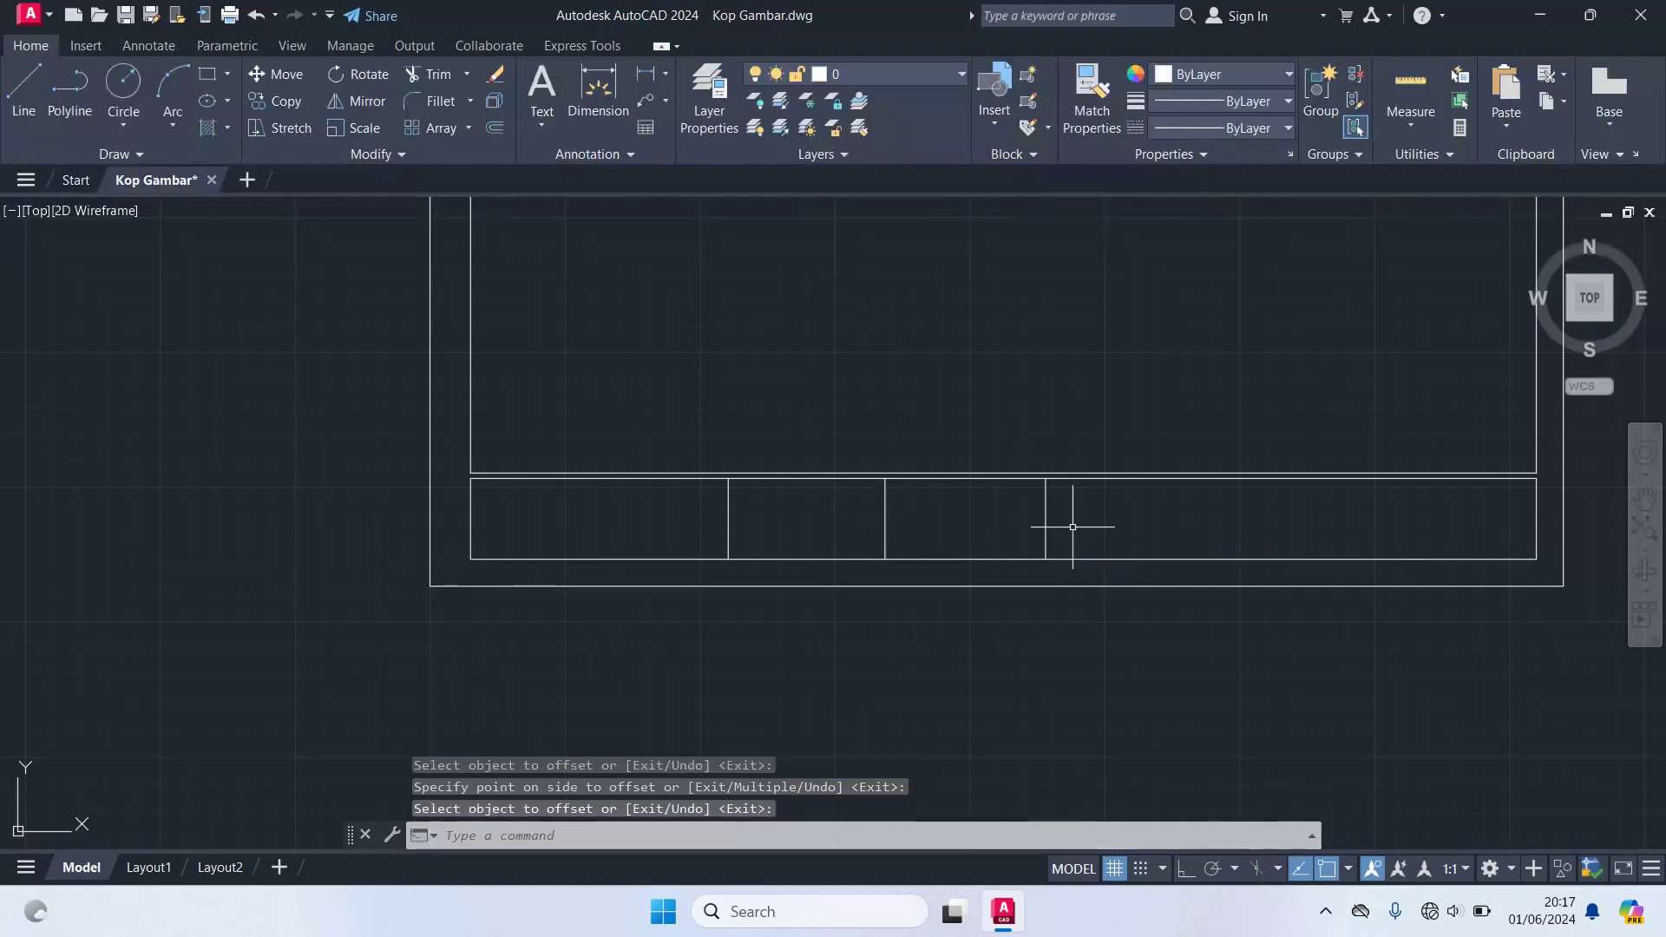
# - Add three more vertical dividers, each offset 37.433 to the right
pyautogui.press('Return')
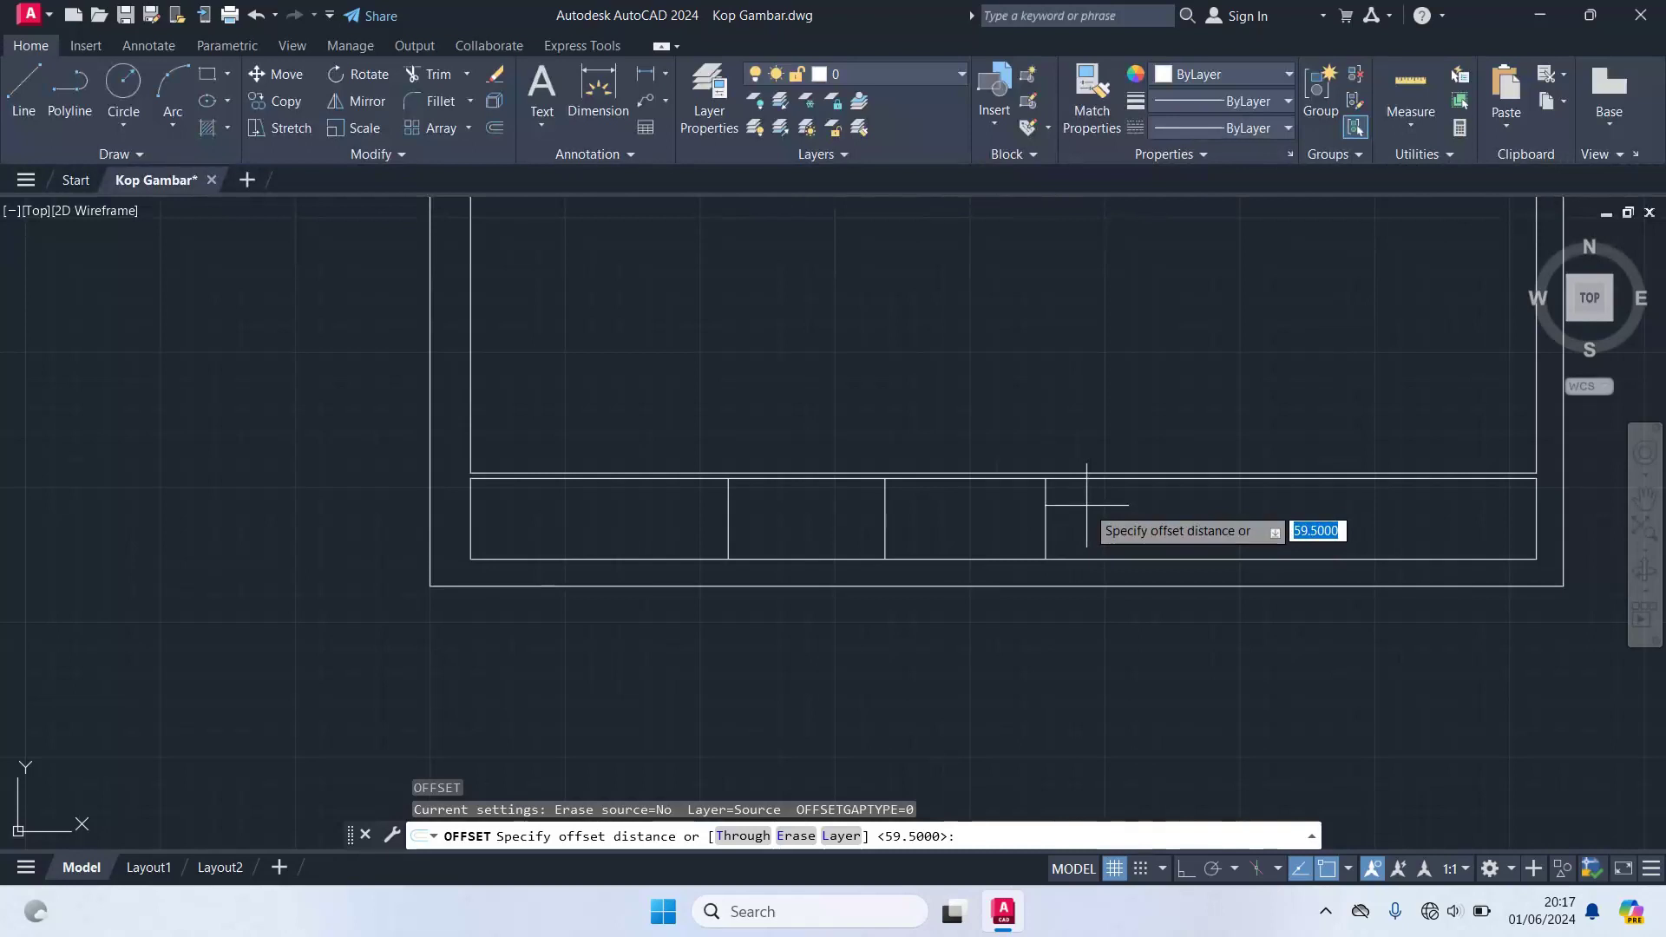
pyautogui.write('37')
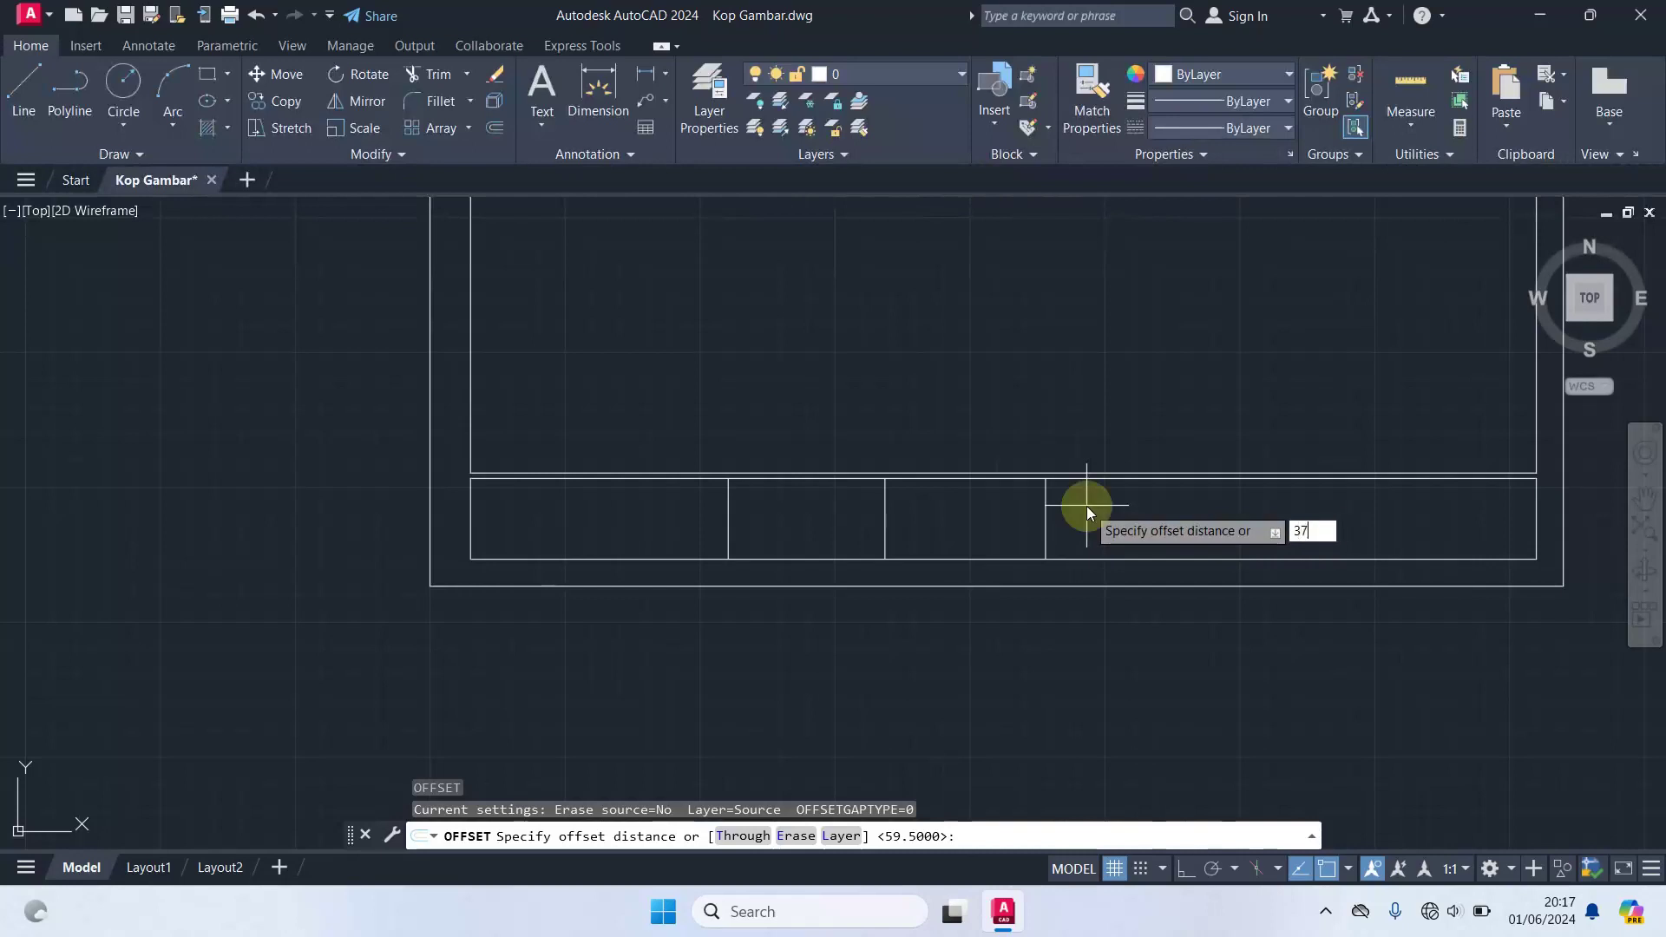
pyautogui.write('.433')
pyautogui.press('Return')
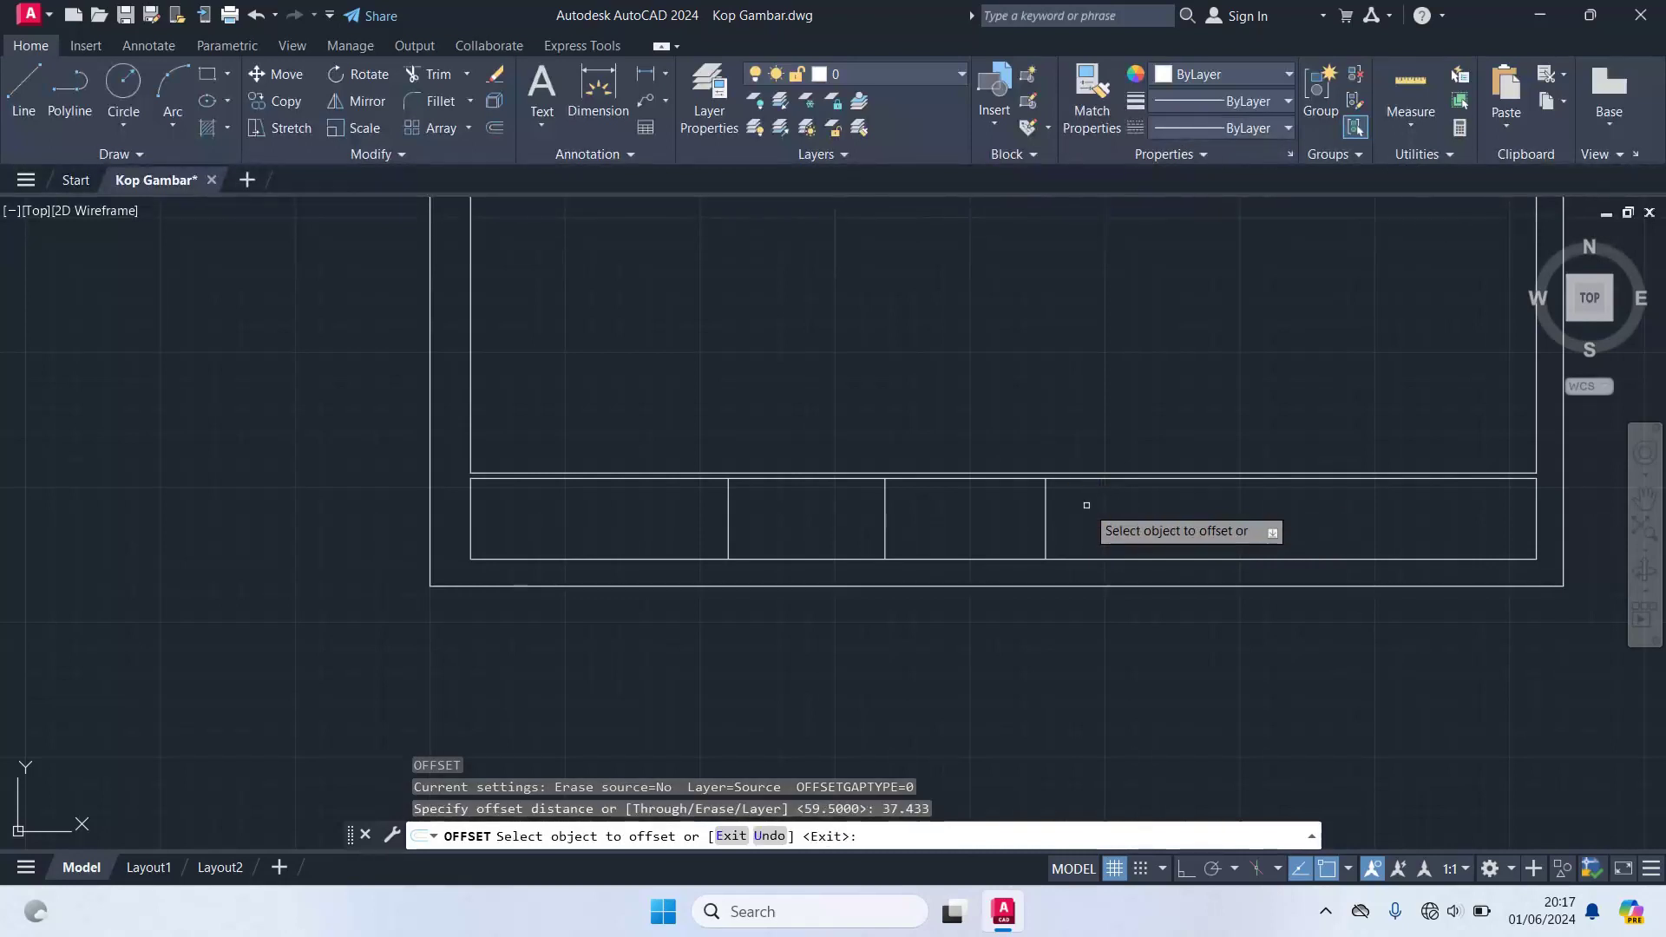
pyautogui.click(1048, 515)
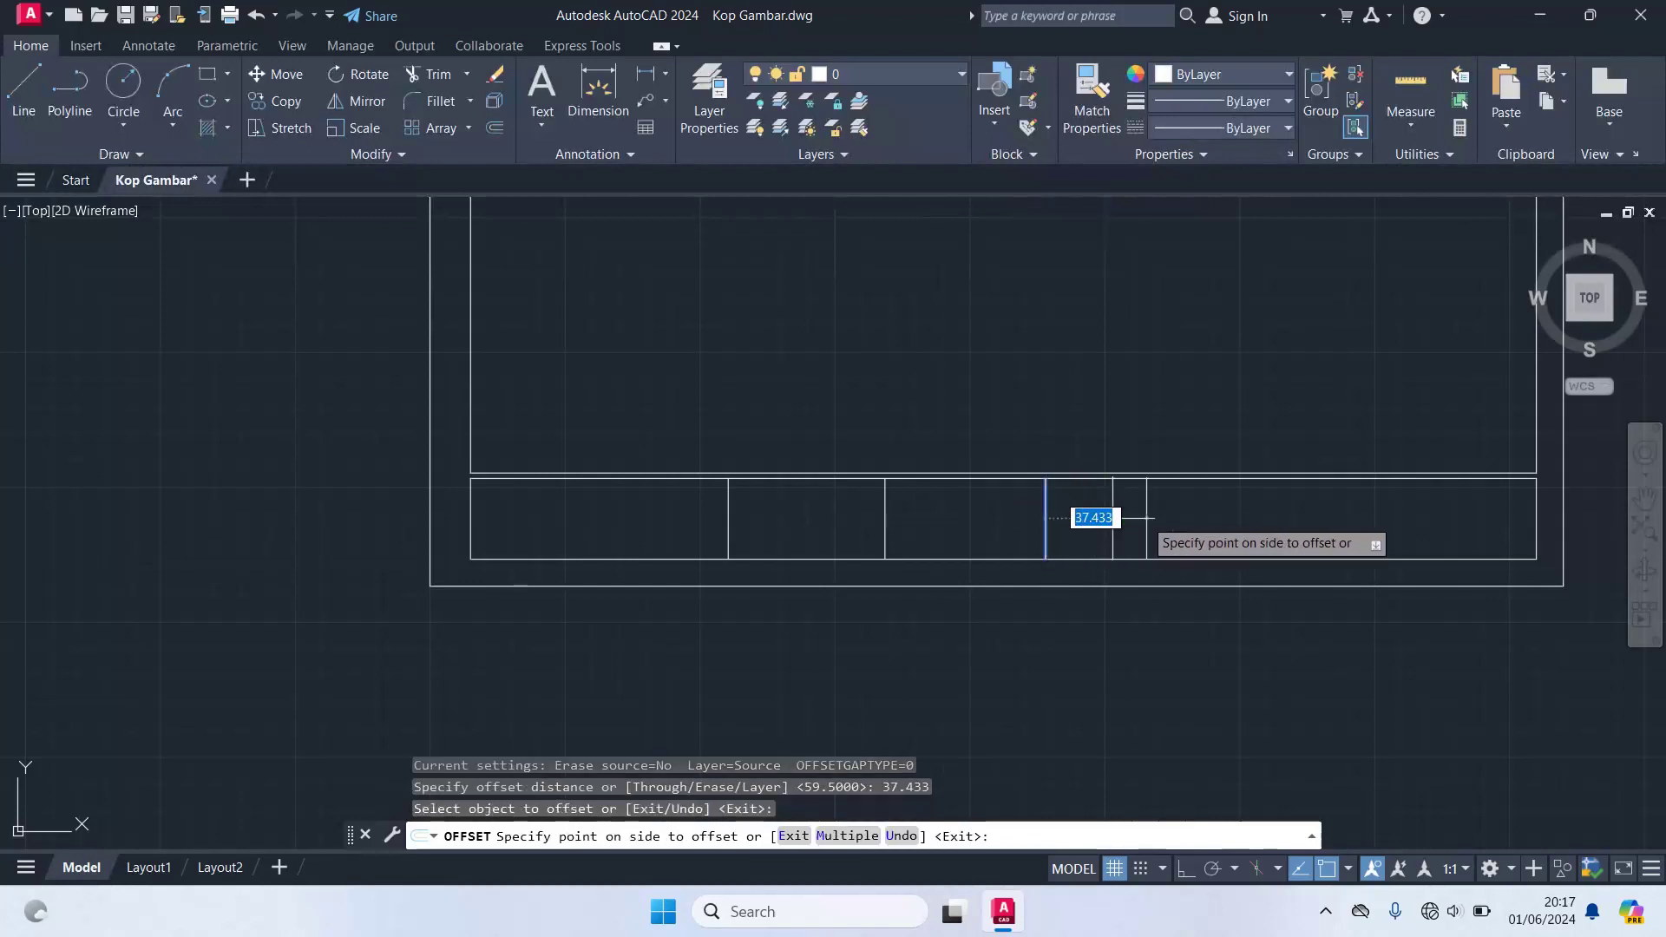
pyautogui.click(1185, 520)
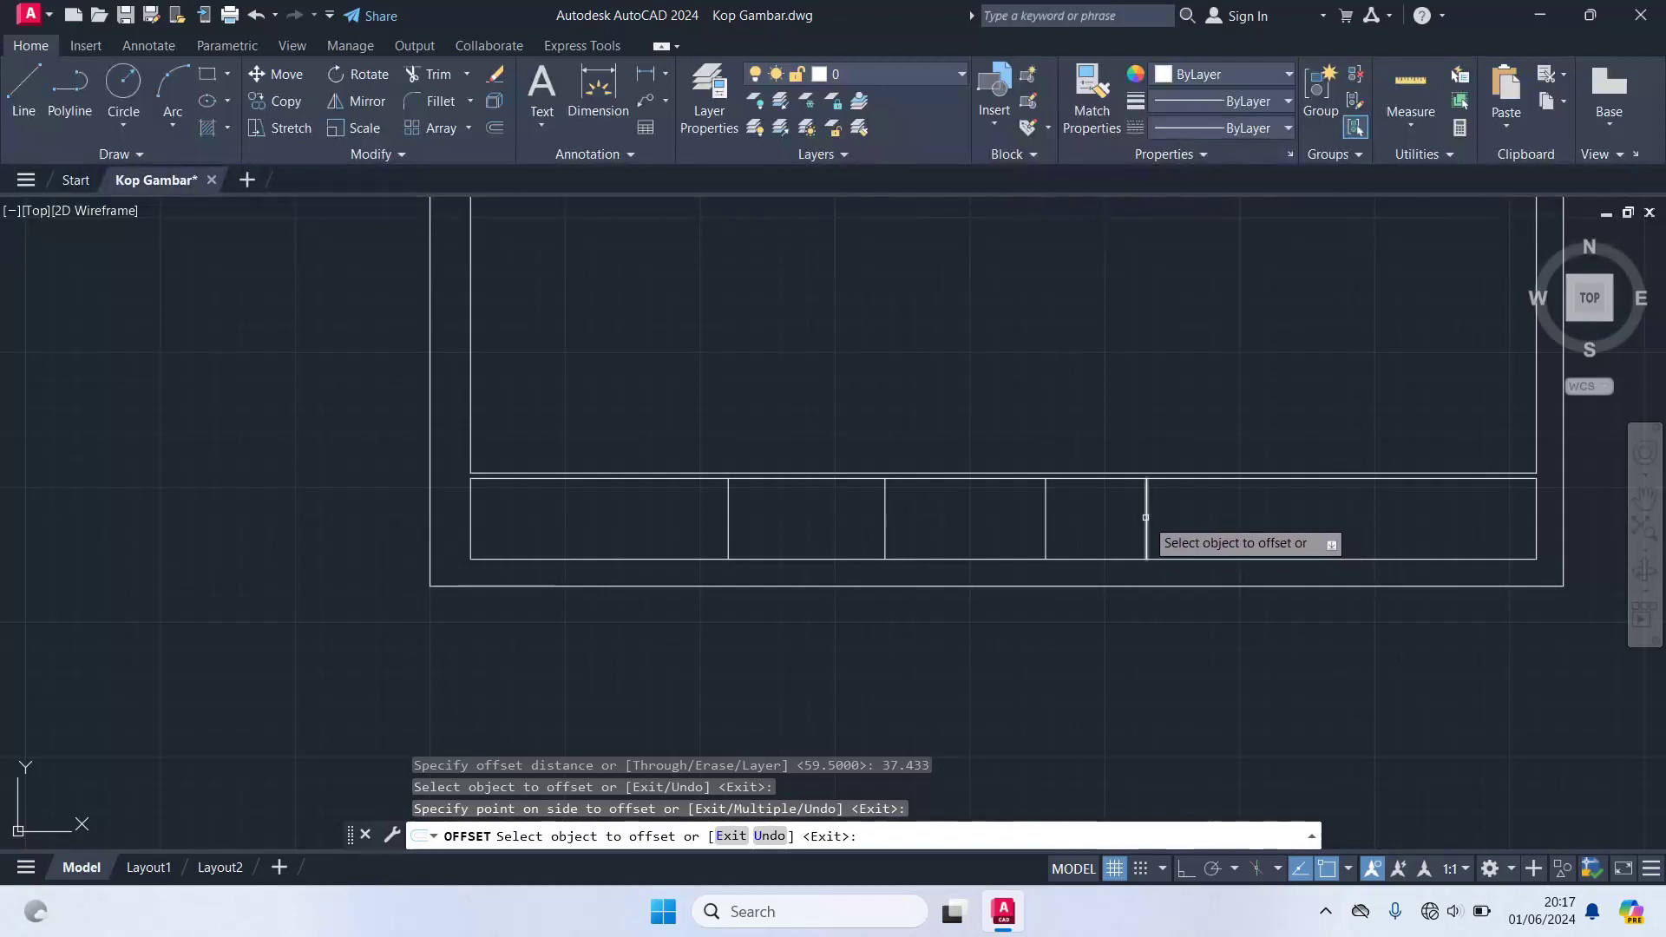
pyautogui.click(1146, 517)
pyautogui.click(1233, 521)
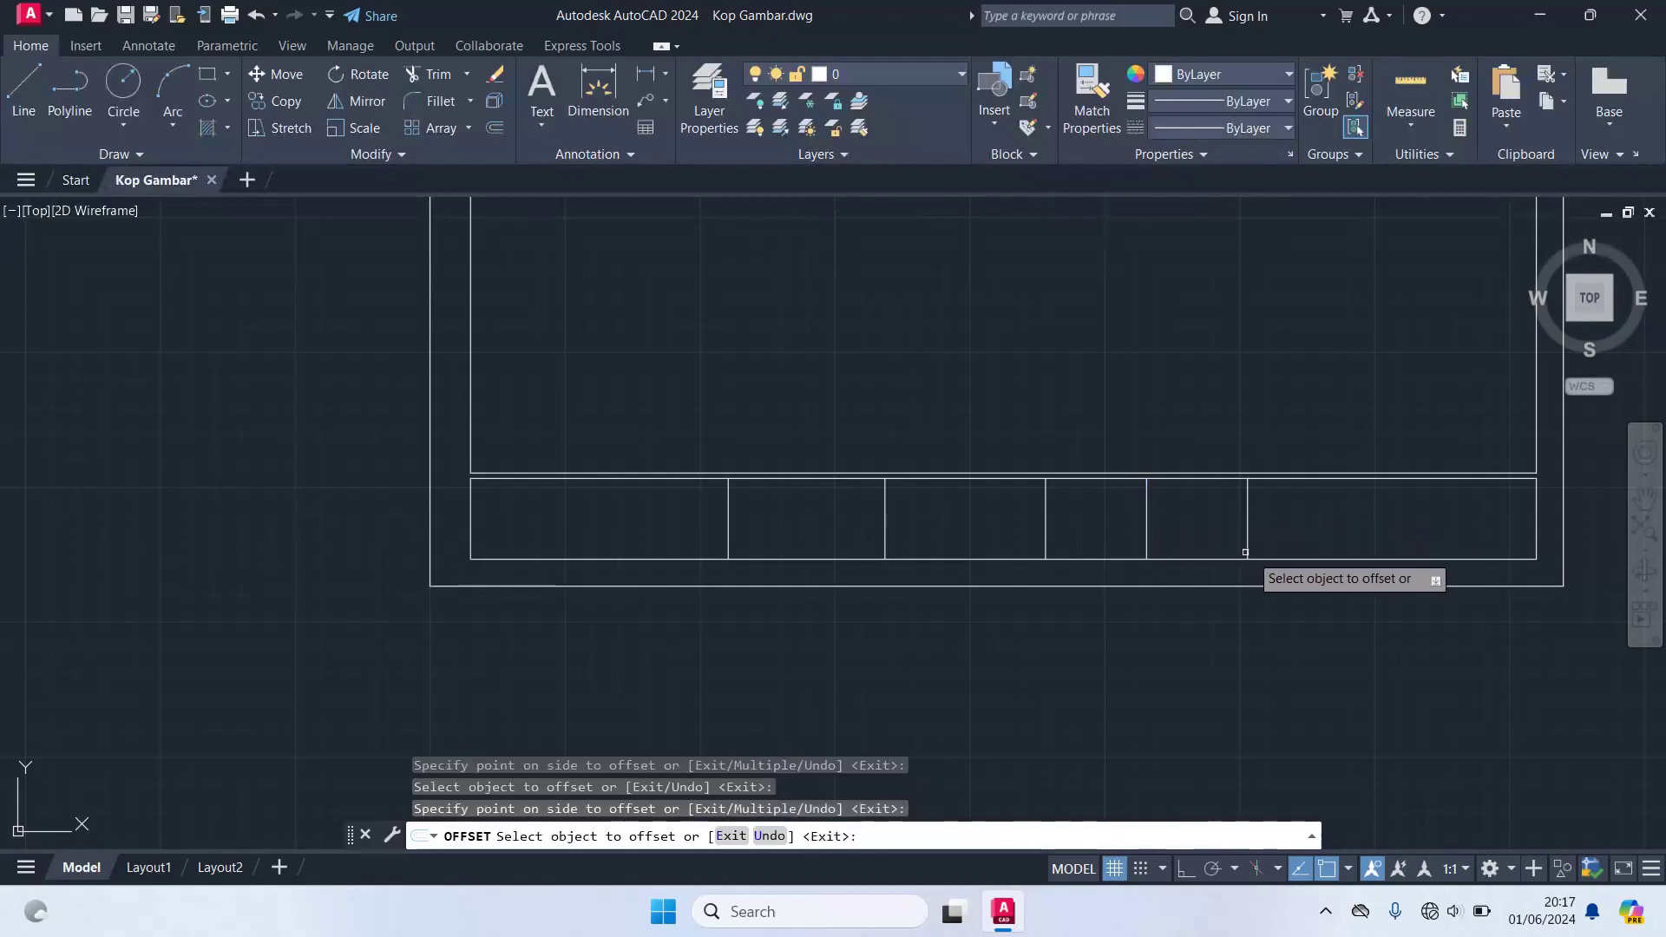
pyautogui.click(1246, 531)
pyautogui.click(1321, 526)
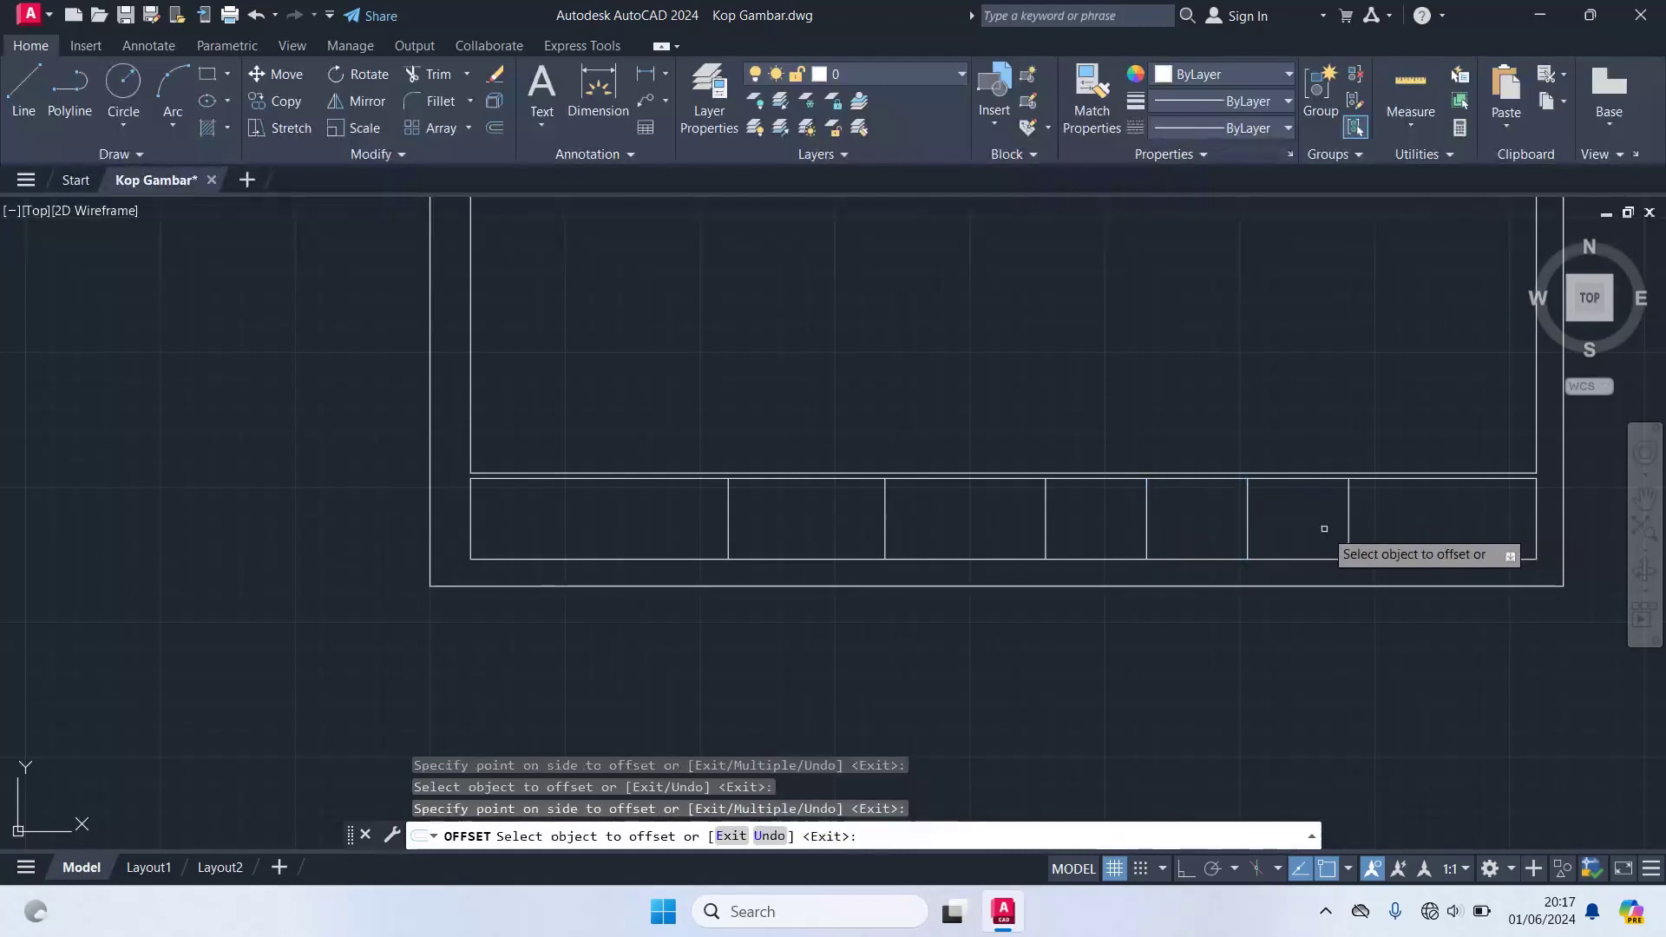
pyautogui.moveTo(1377, 521); pyautogui.dragTo(1085, 508, button='middle')
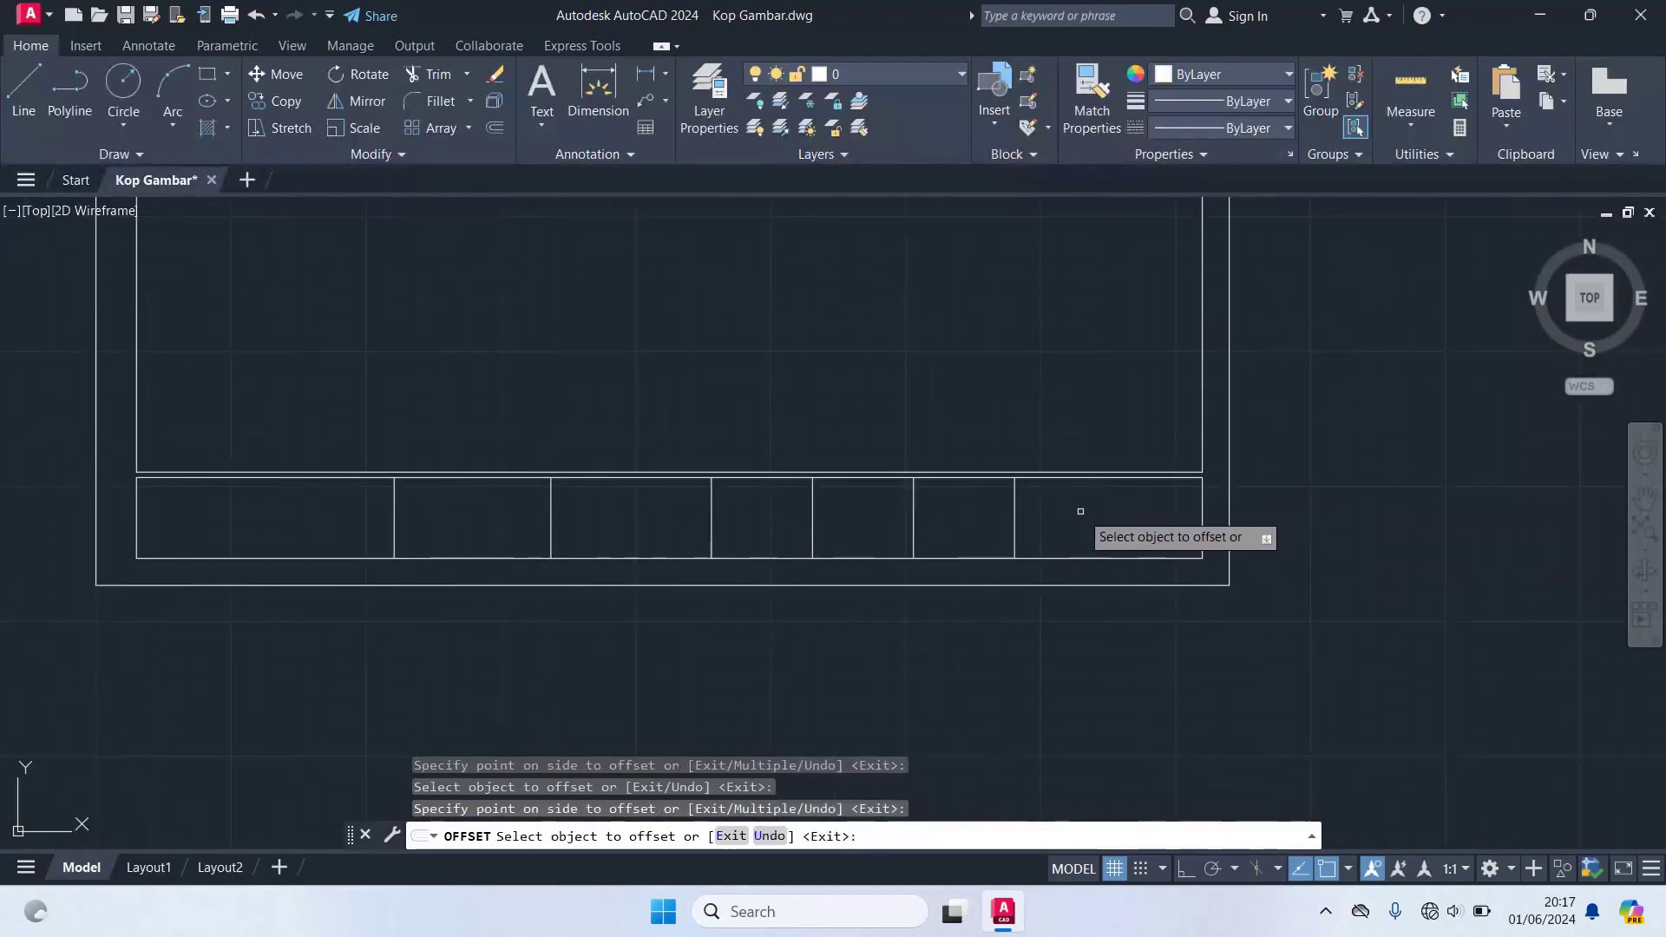
pyautogui.press('Return')
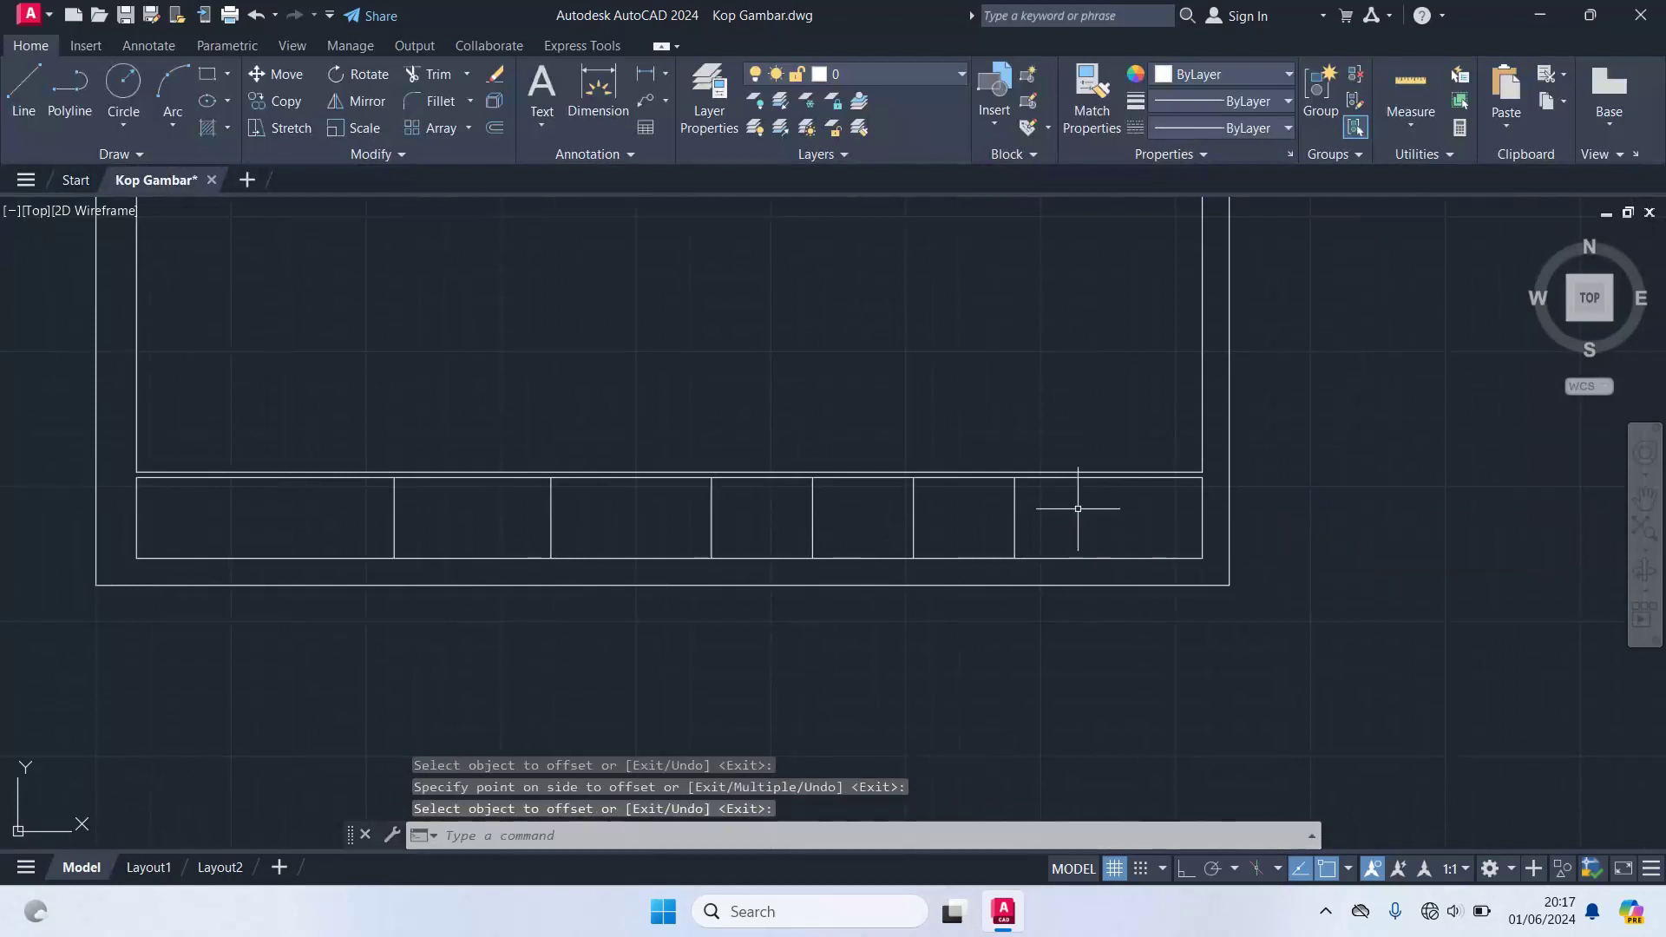
# - Offset the rightmost divider 41.5 to the right for the final cell
pyautogui.press('Return')
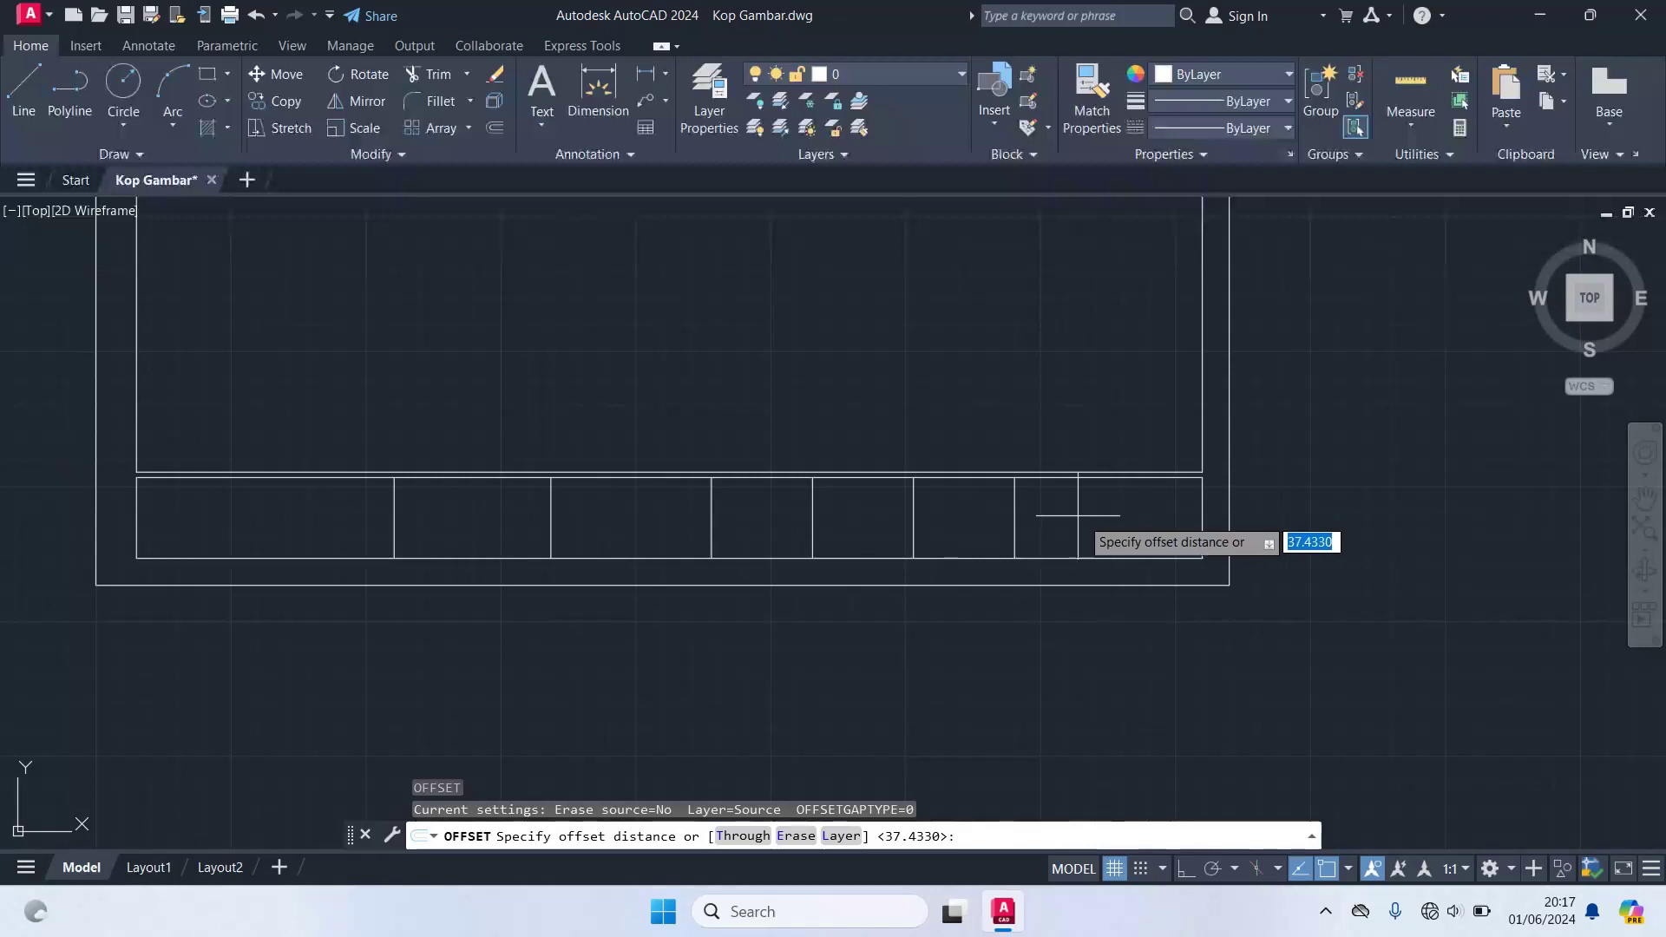
pyautogui.write('41.5')
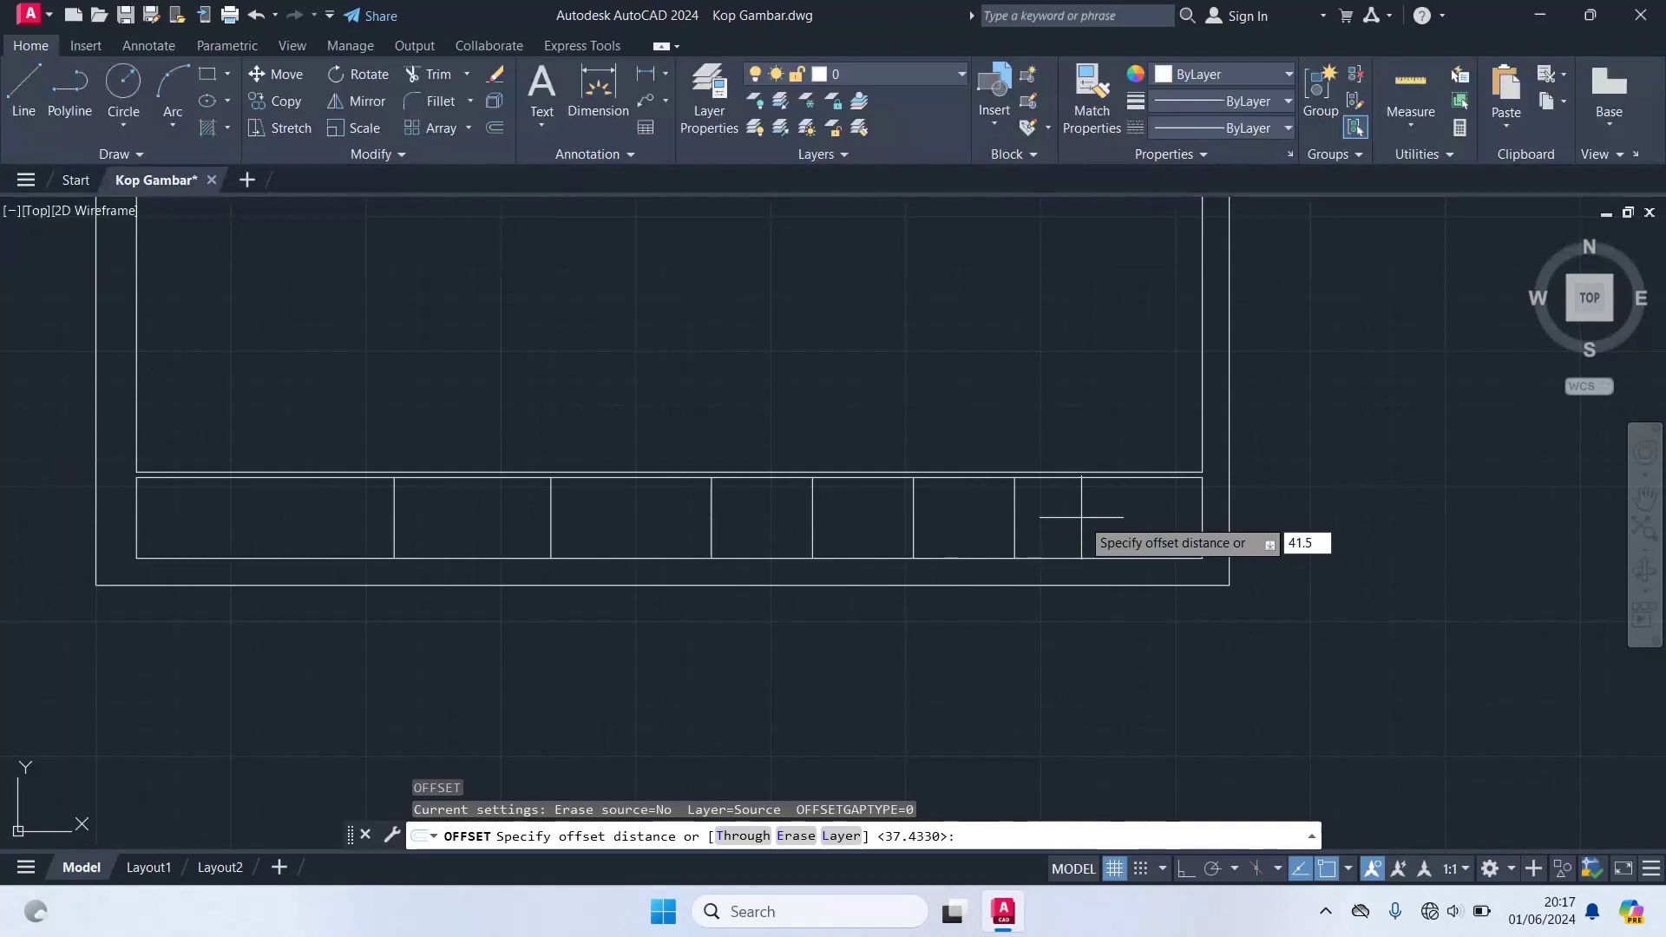
pyautogui.press('Return')
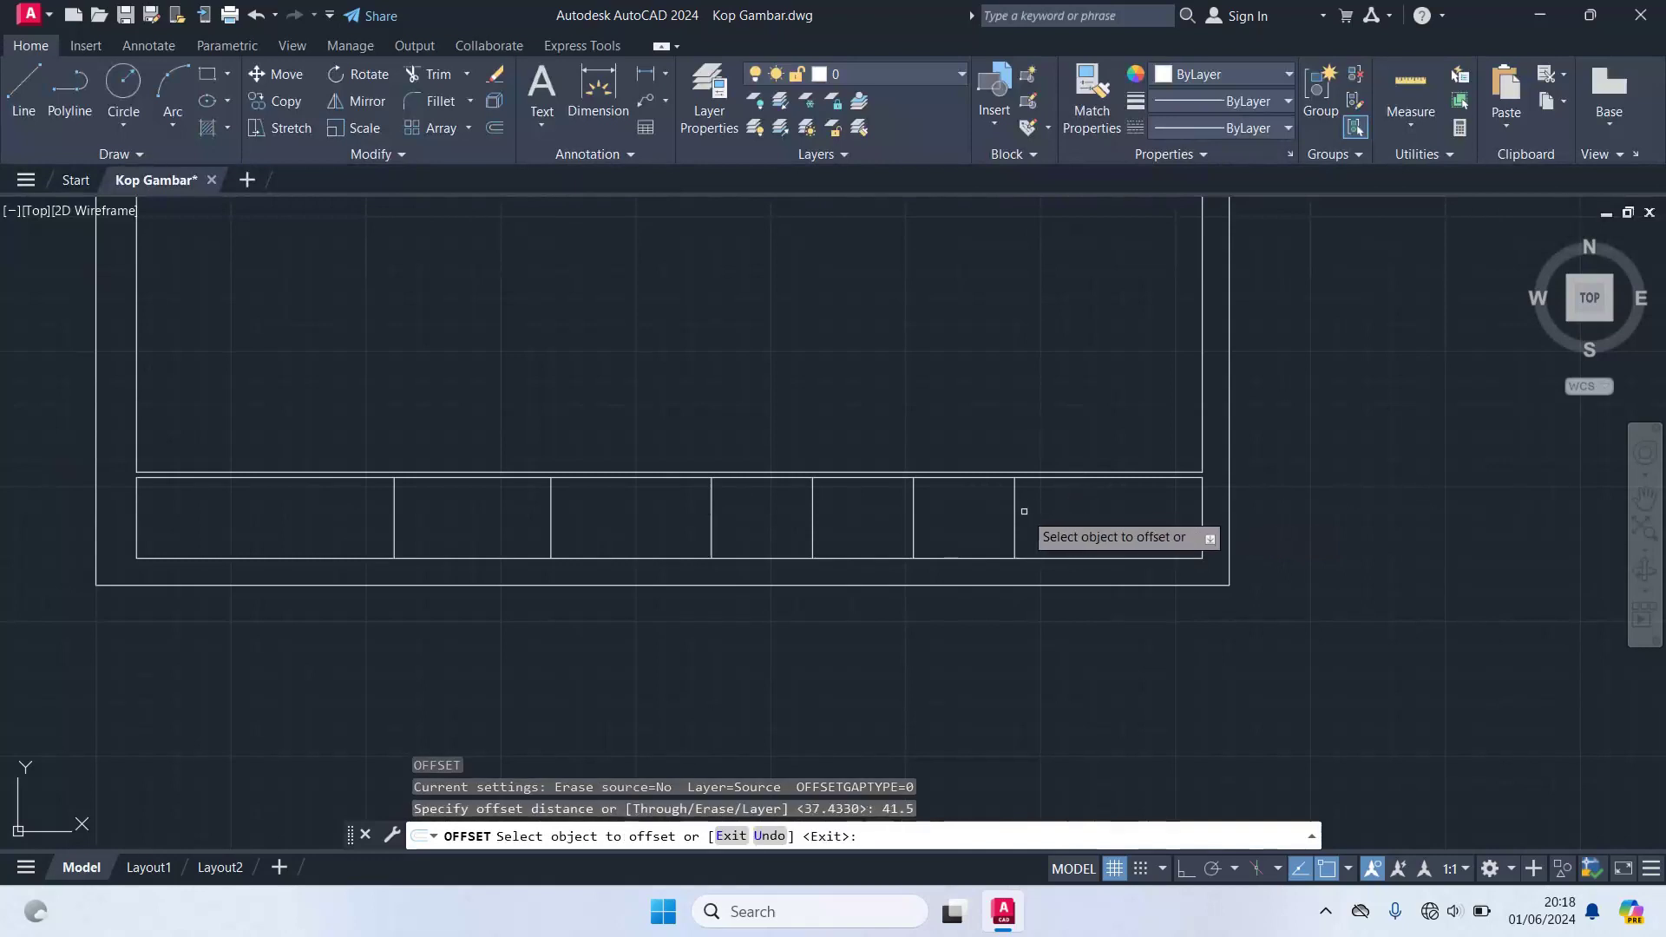
pyautogui.click(1014, 514)
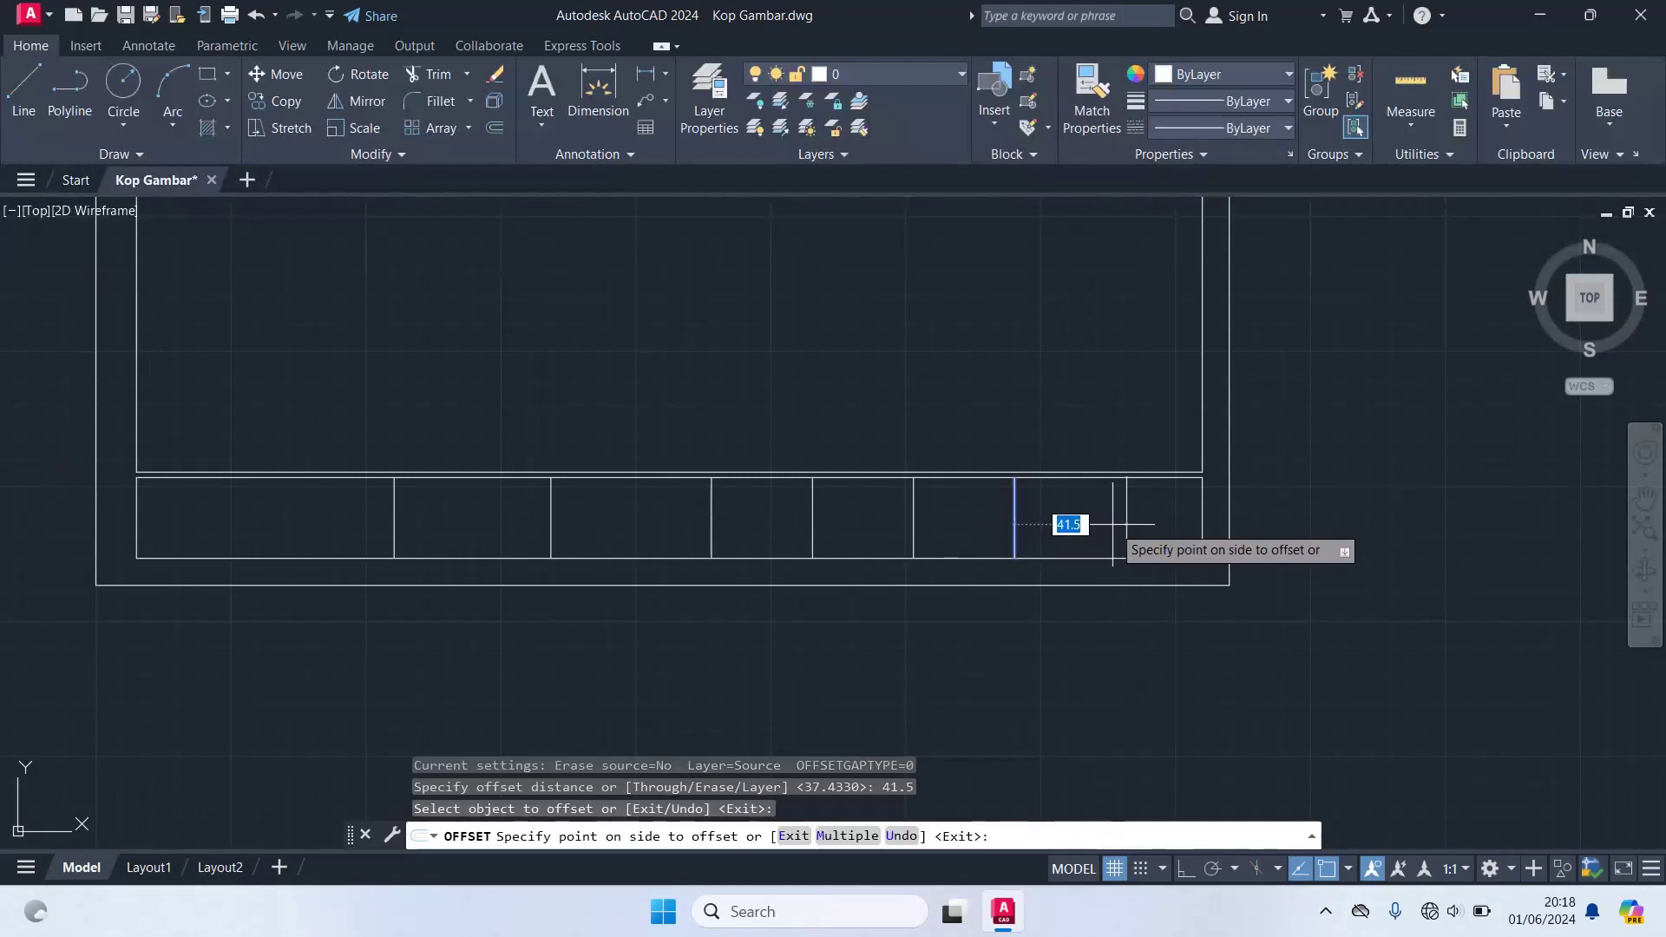
pyautogui.click(1113, 524)
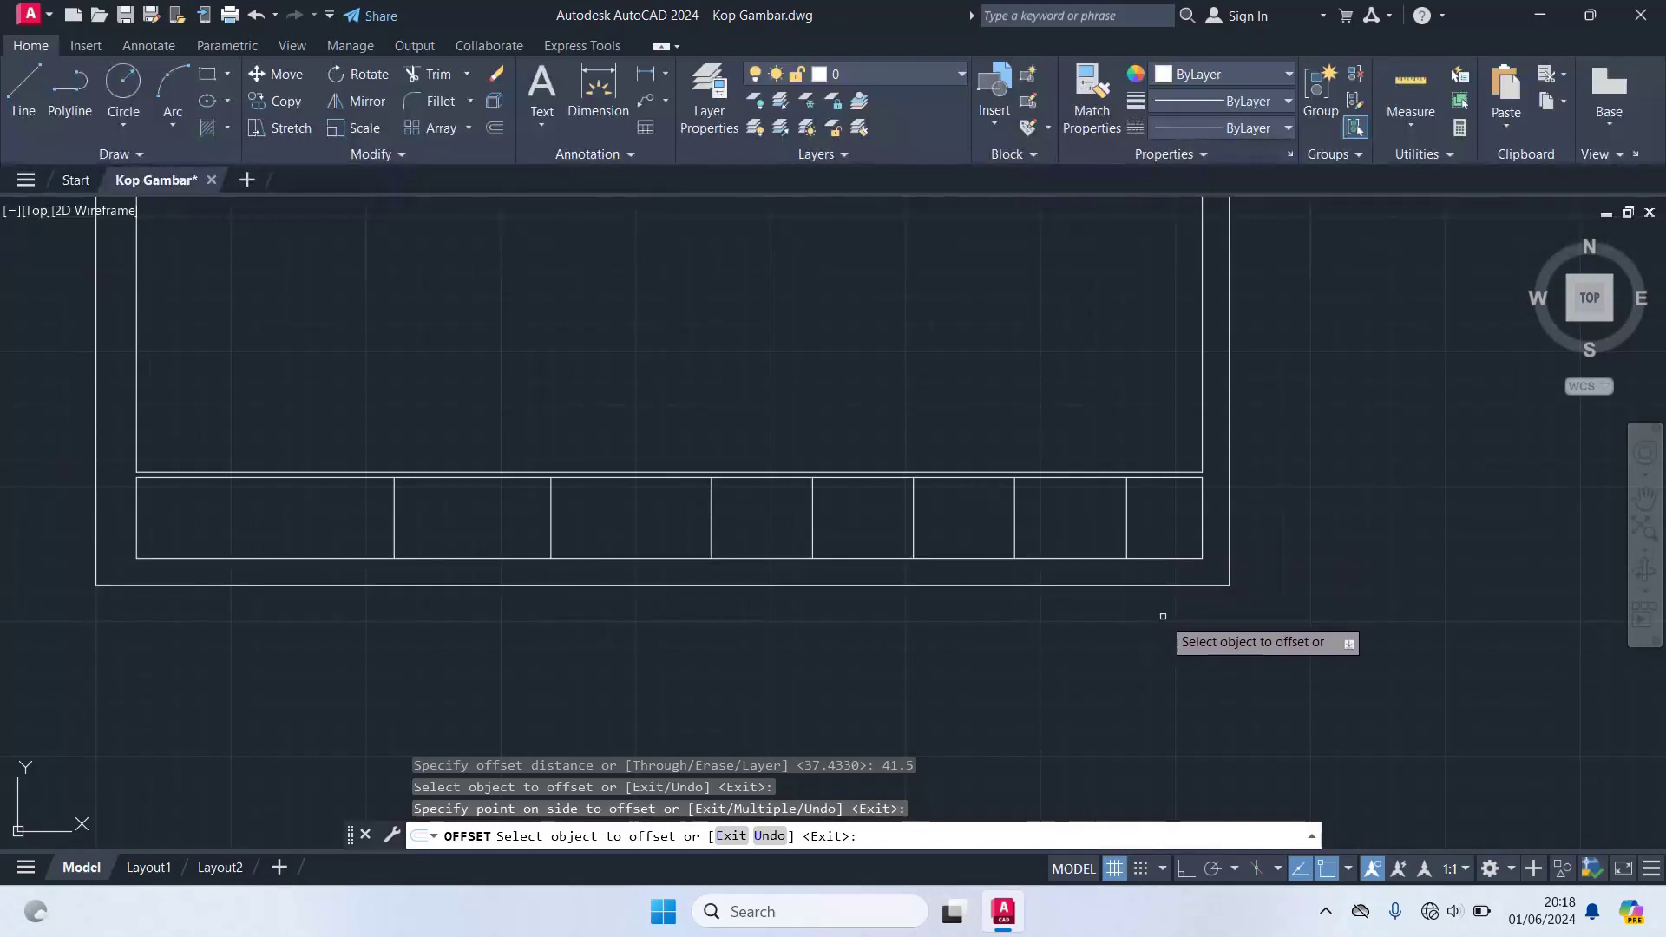
pyautogui.press('Return')
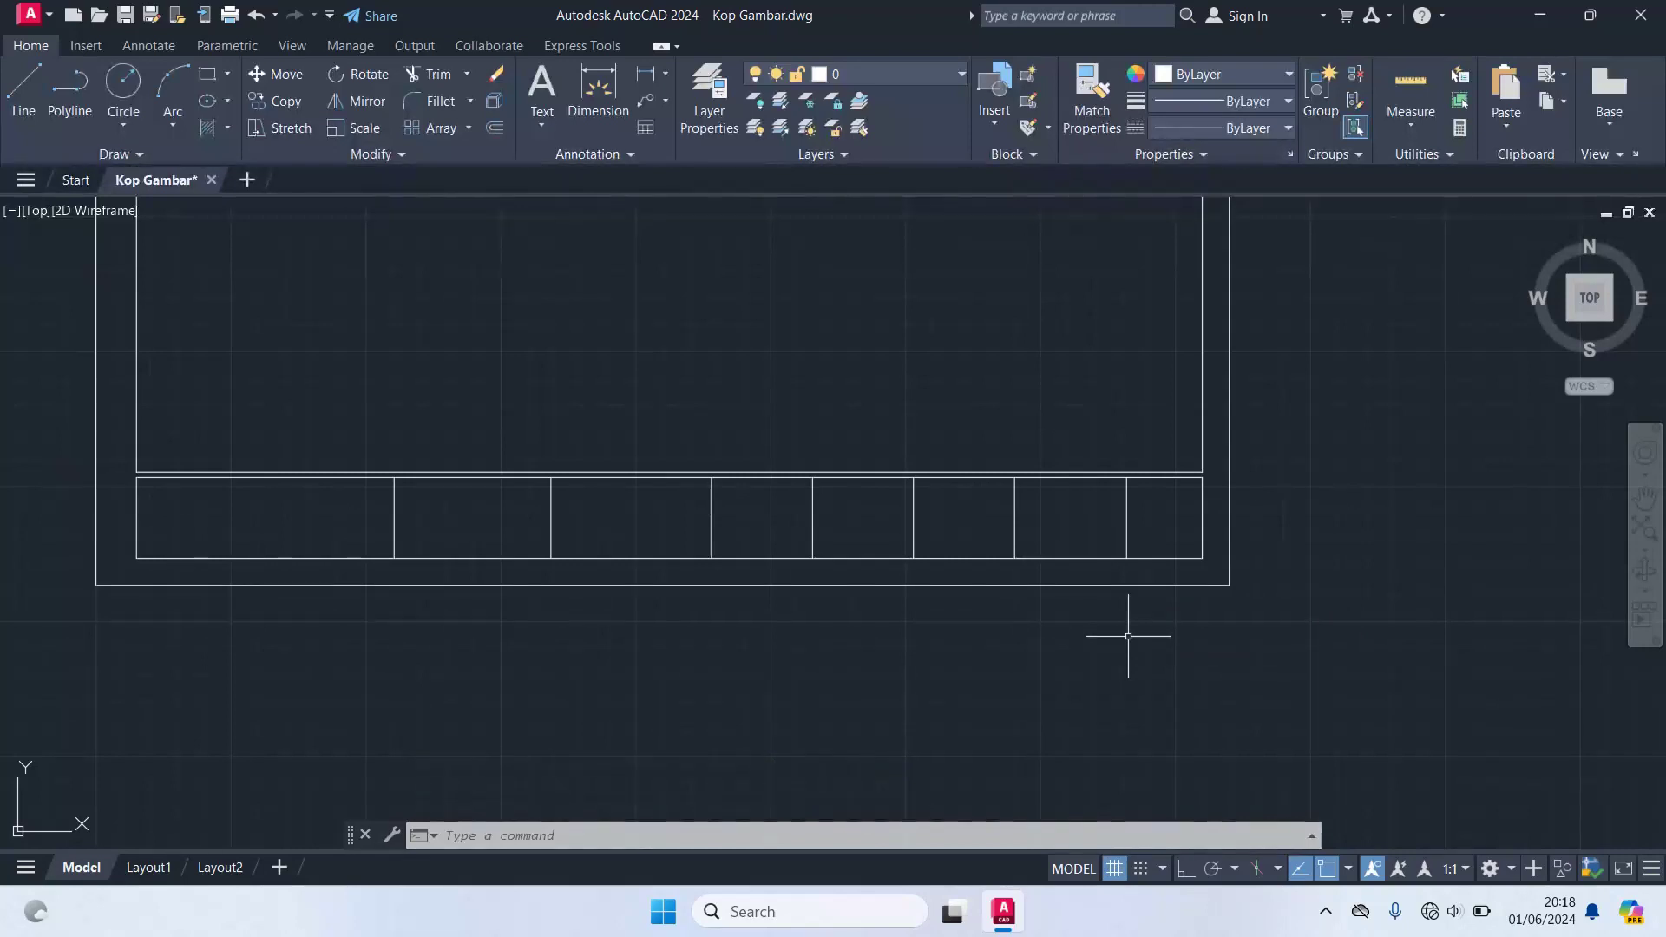
pyautogui.write('o')
pyautogui.press('Return')
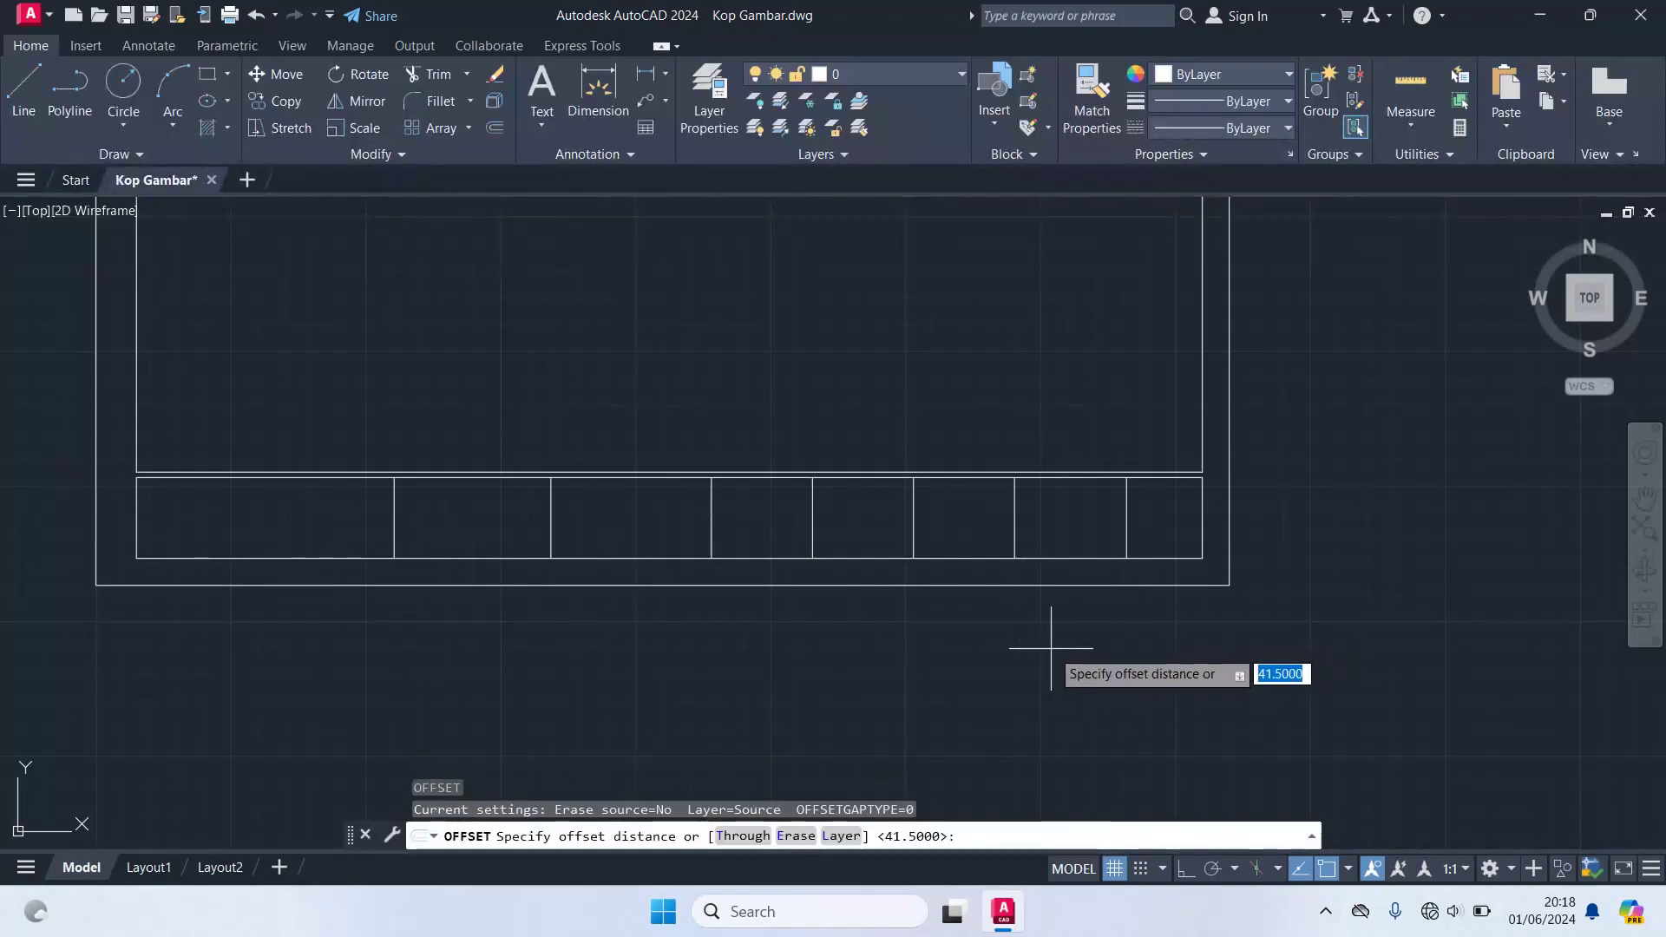
# - Add two horizontal lines 10 apart above the title block's bottom line
pyautogui.write('10')
pyautogui.press('Return')
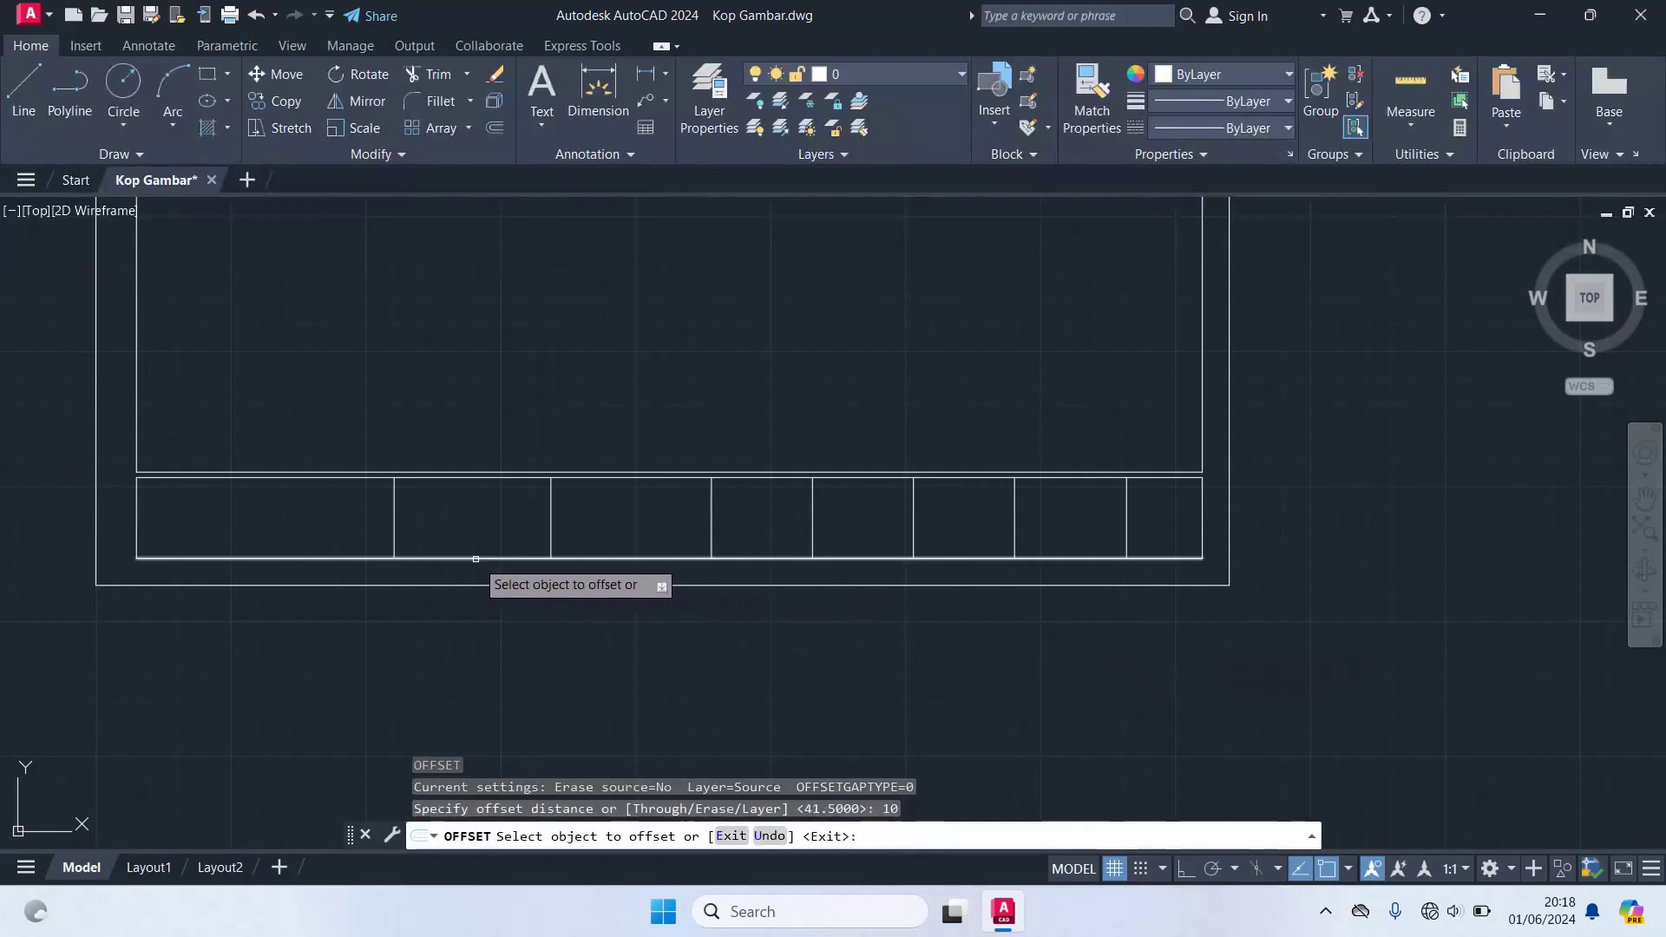
pyautogui.click(475, 559)
pyautogui.click(465, 531)
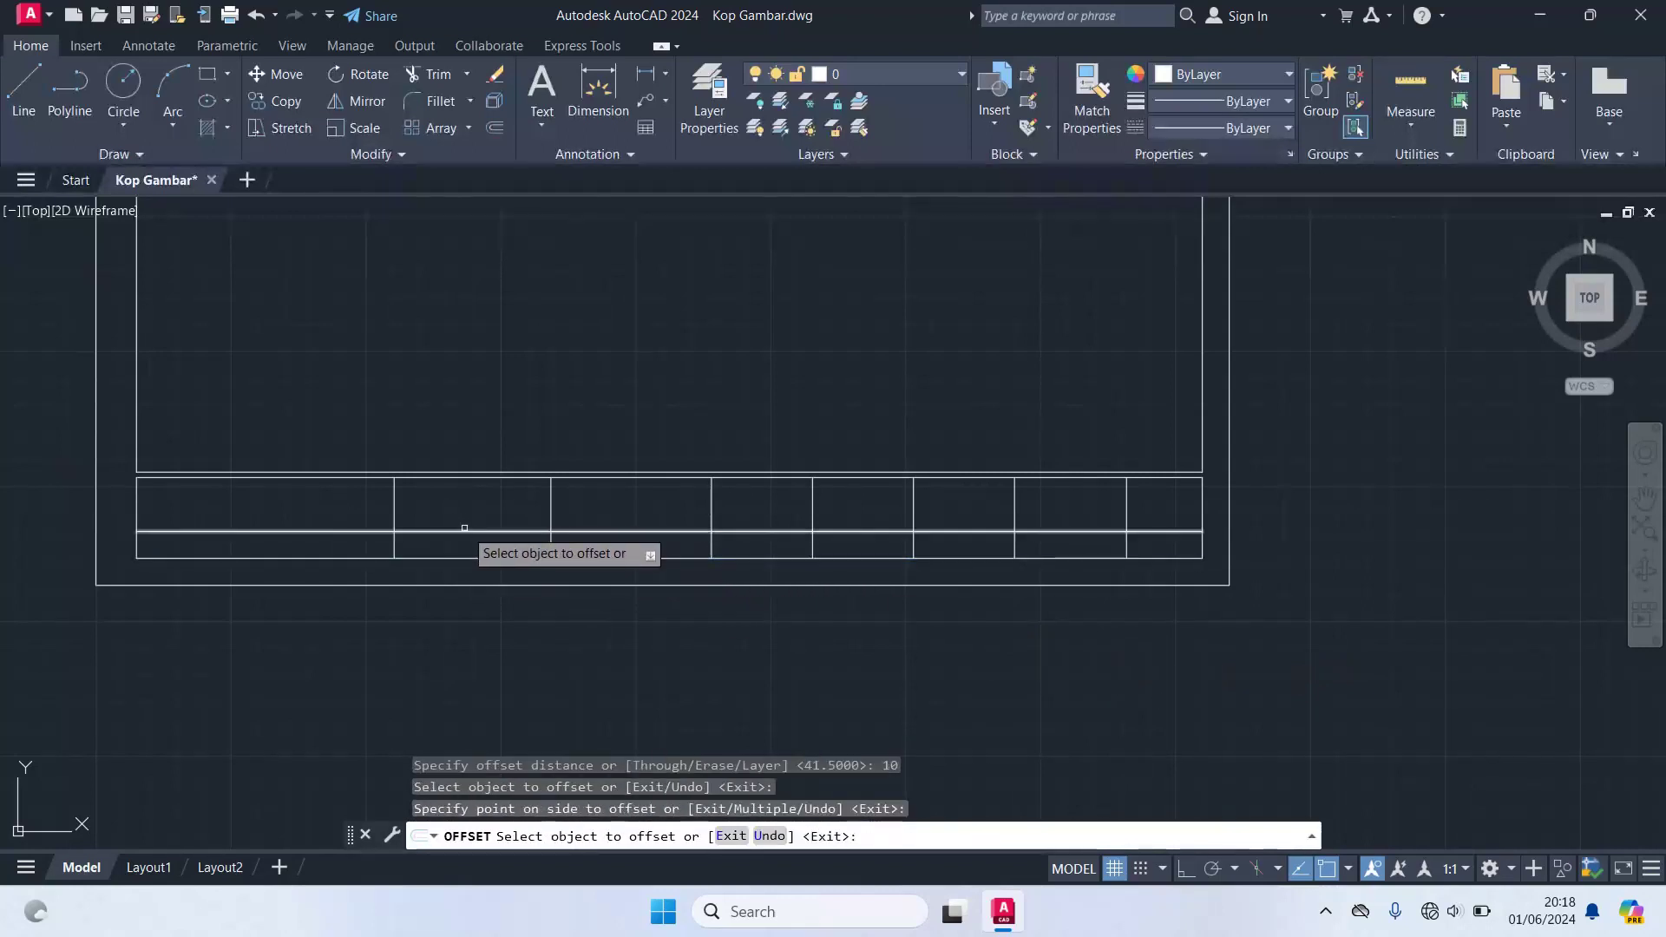
pyautogui.click(465, 530)
pyautogui.click(461, 499)
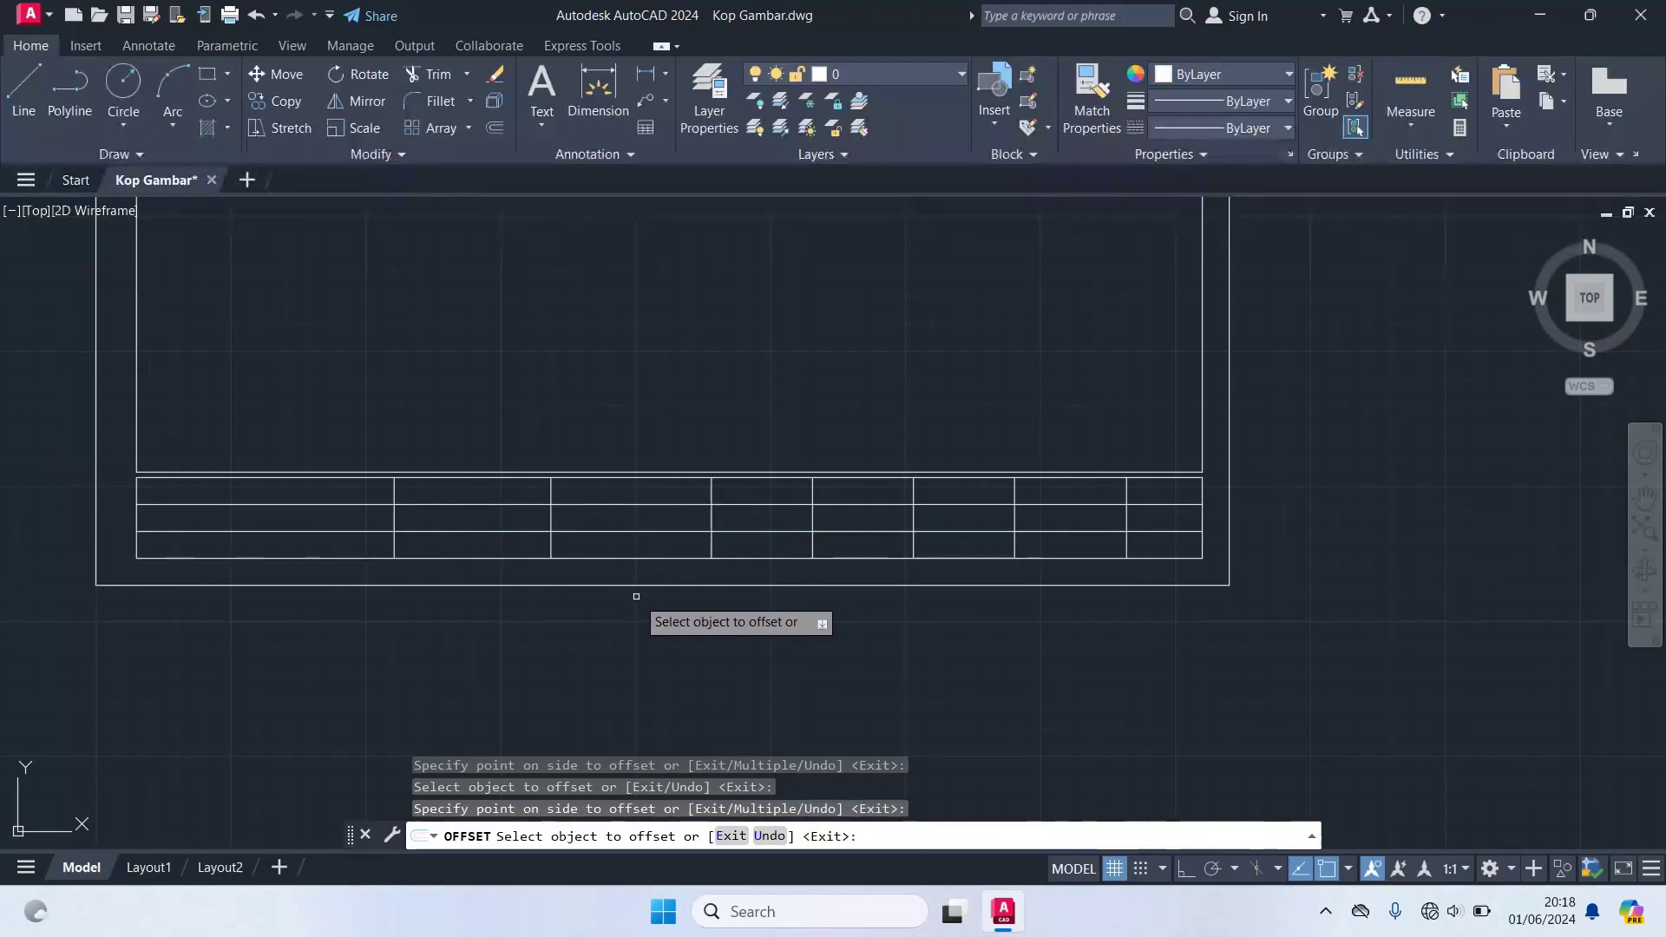
pyautogui.press('Return')
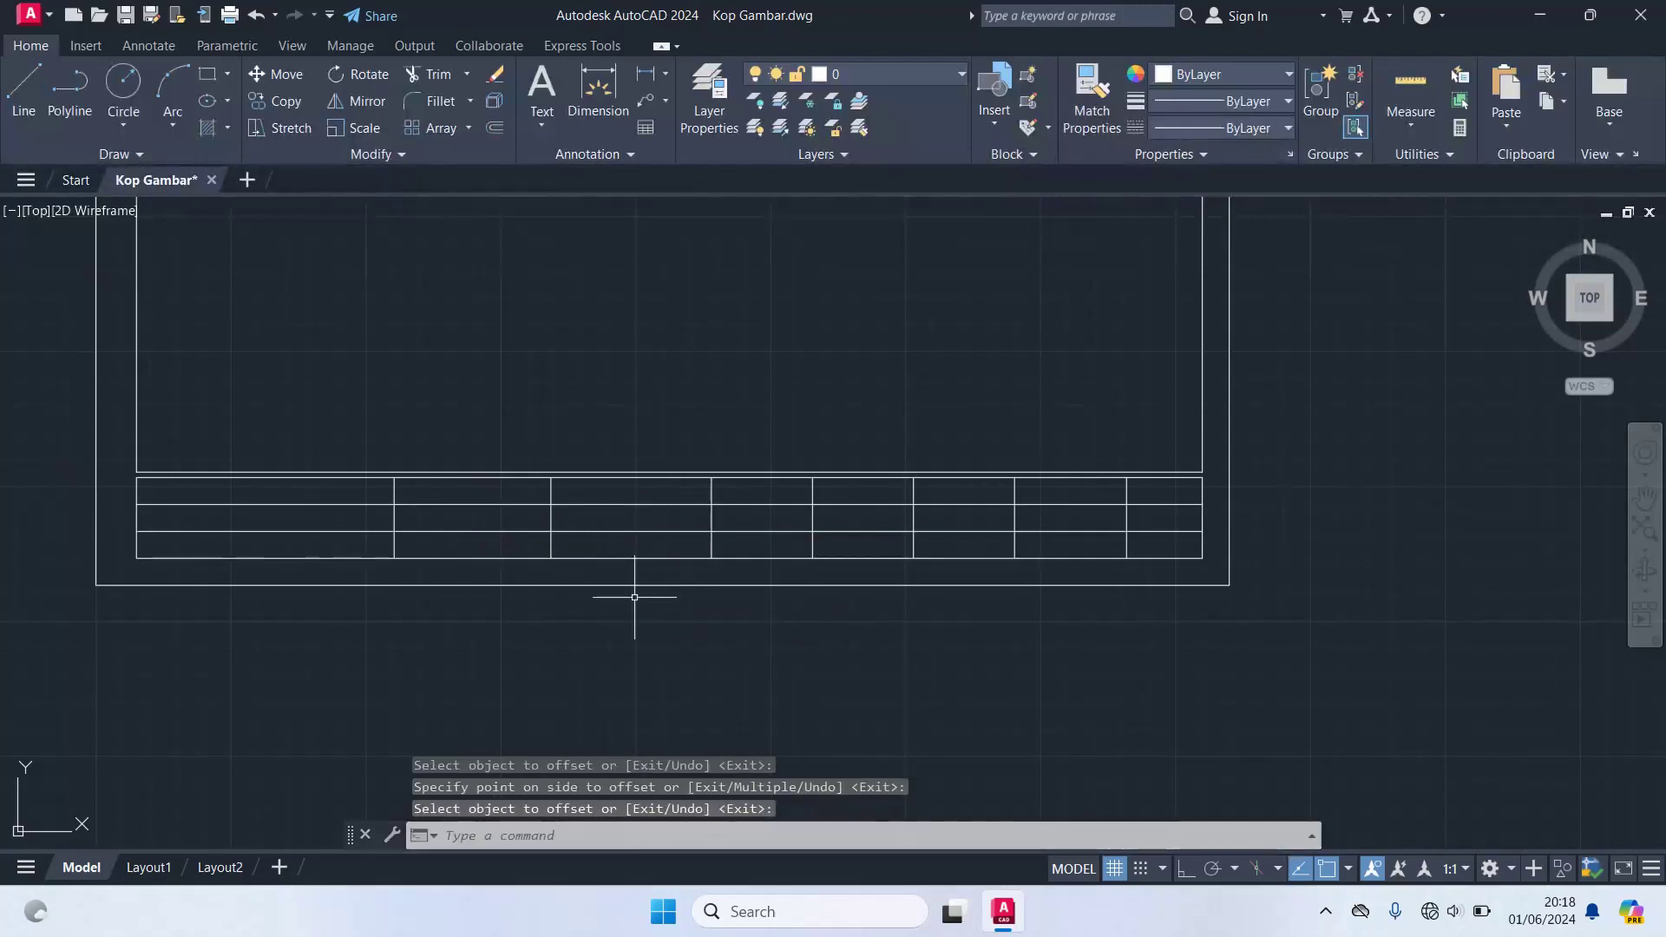
# - Offset the title block's top line 5 units inside the block
pyautogui.press('Return')
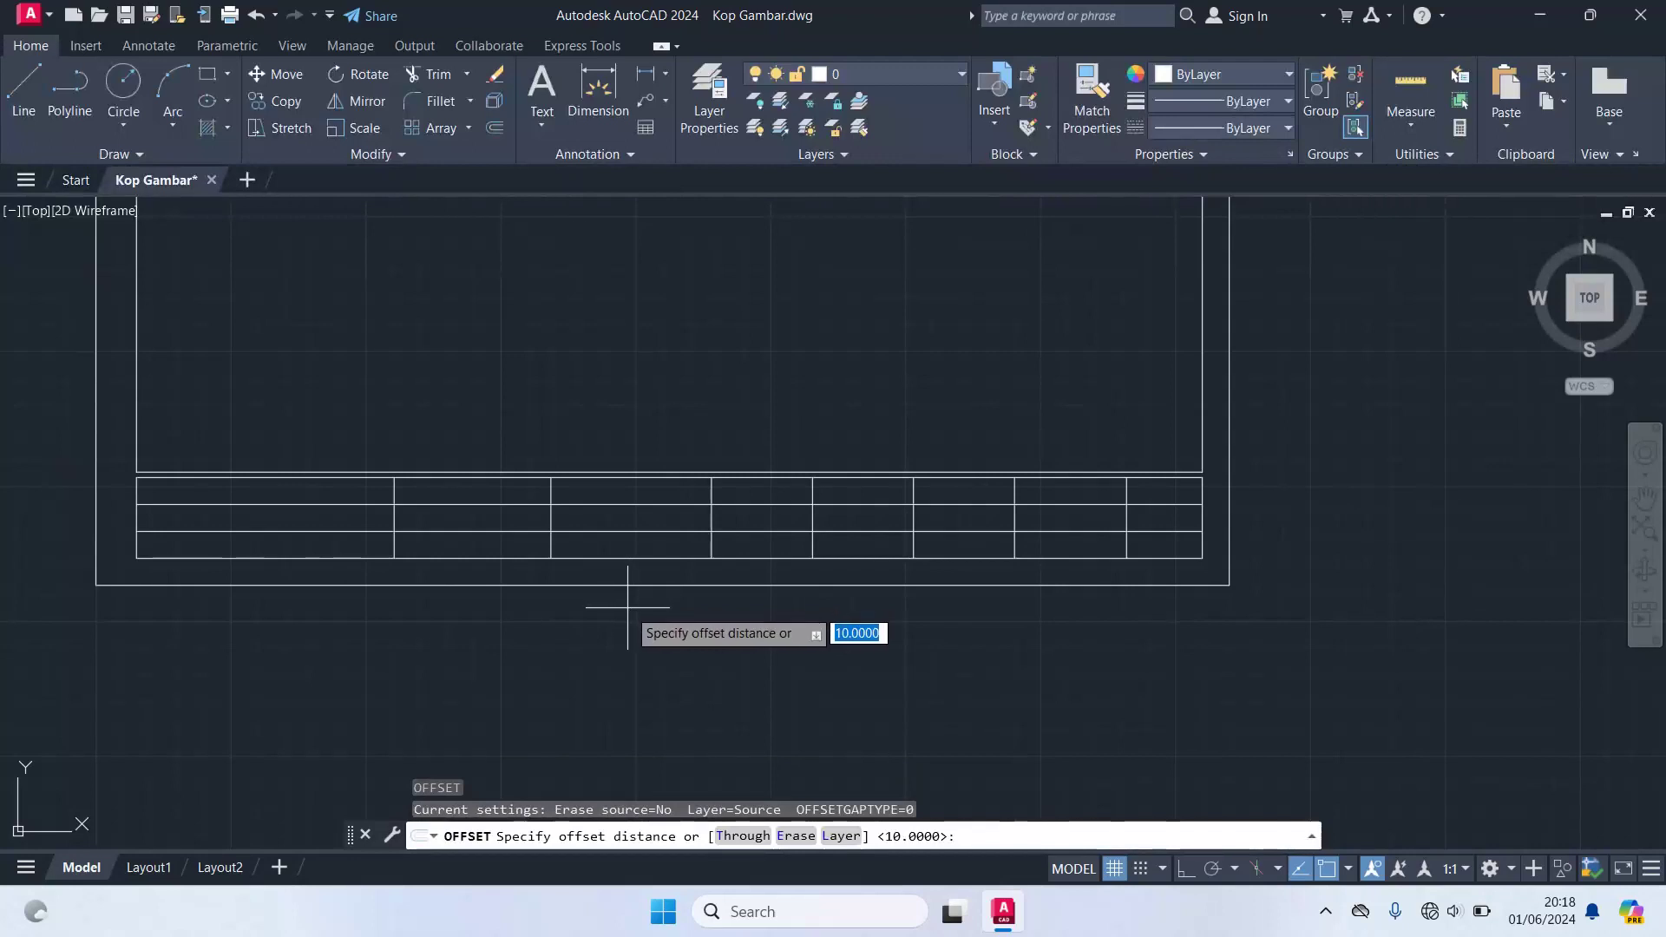
pyautogui.write('5')
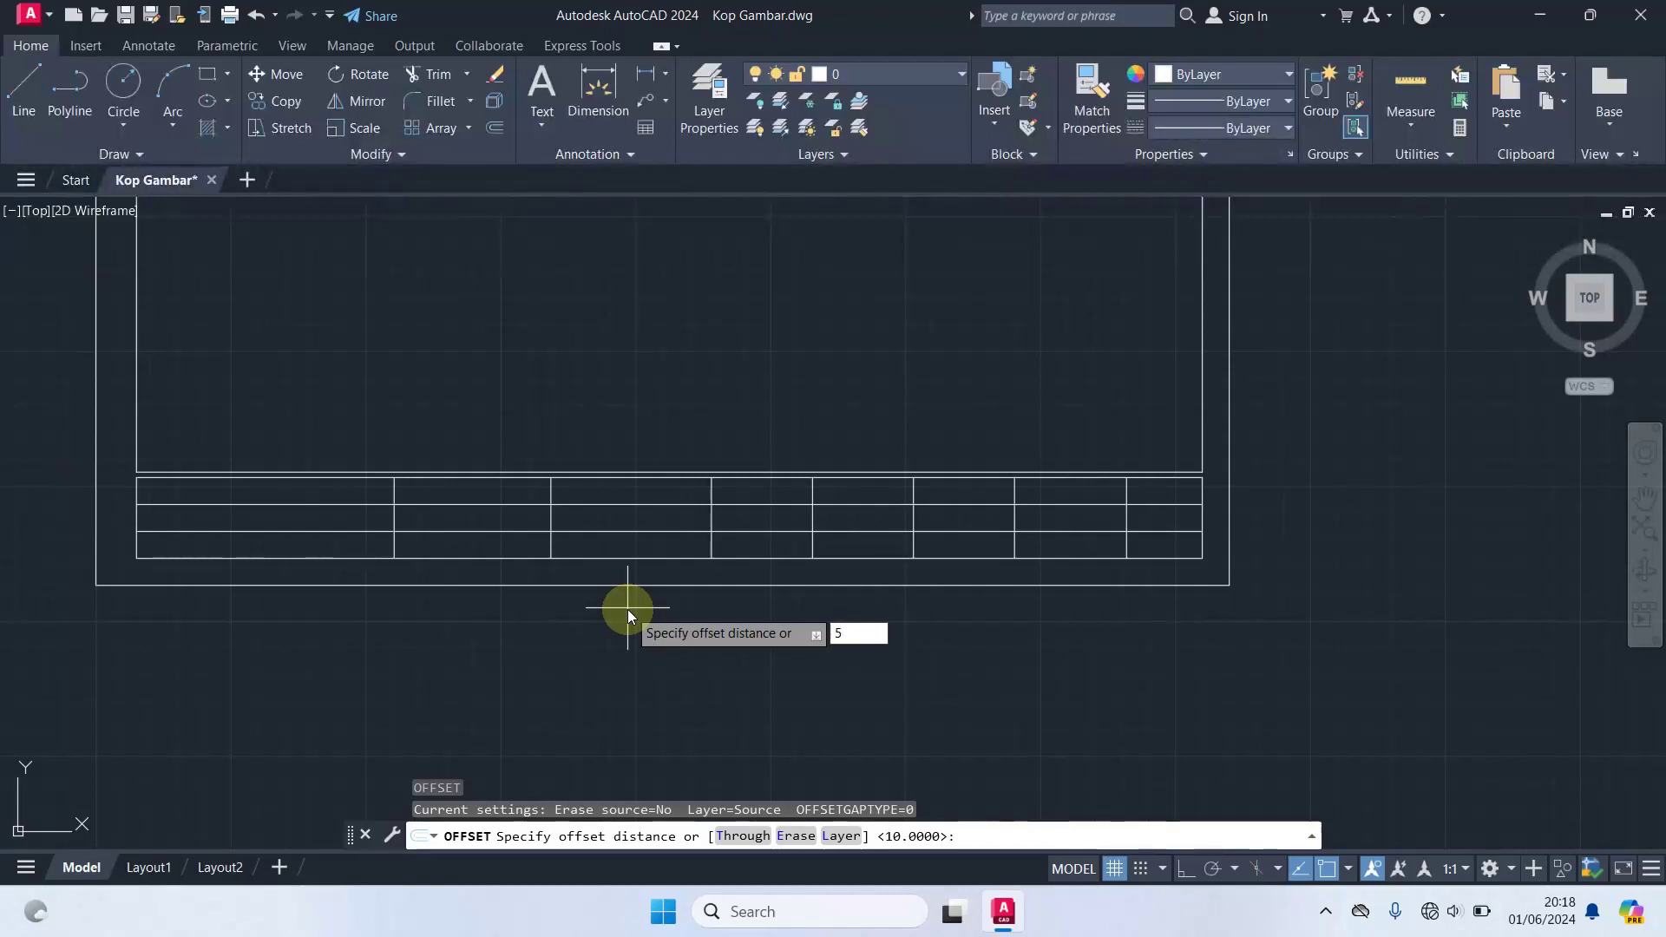
pyautogui.press('Return')
pyautogui.scroll(2, 478, 504)
pyautogui.scroll(2, 467, 498)
pyautogui.click(451, 446)
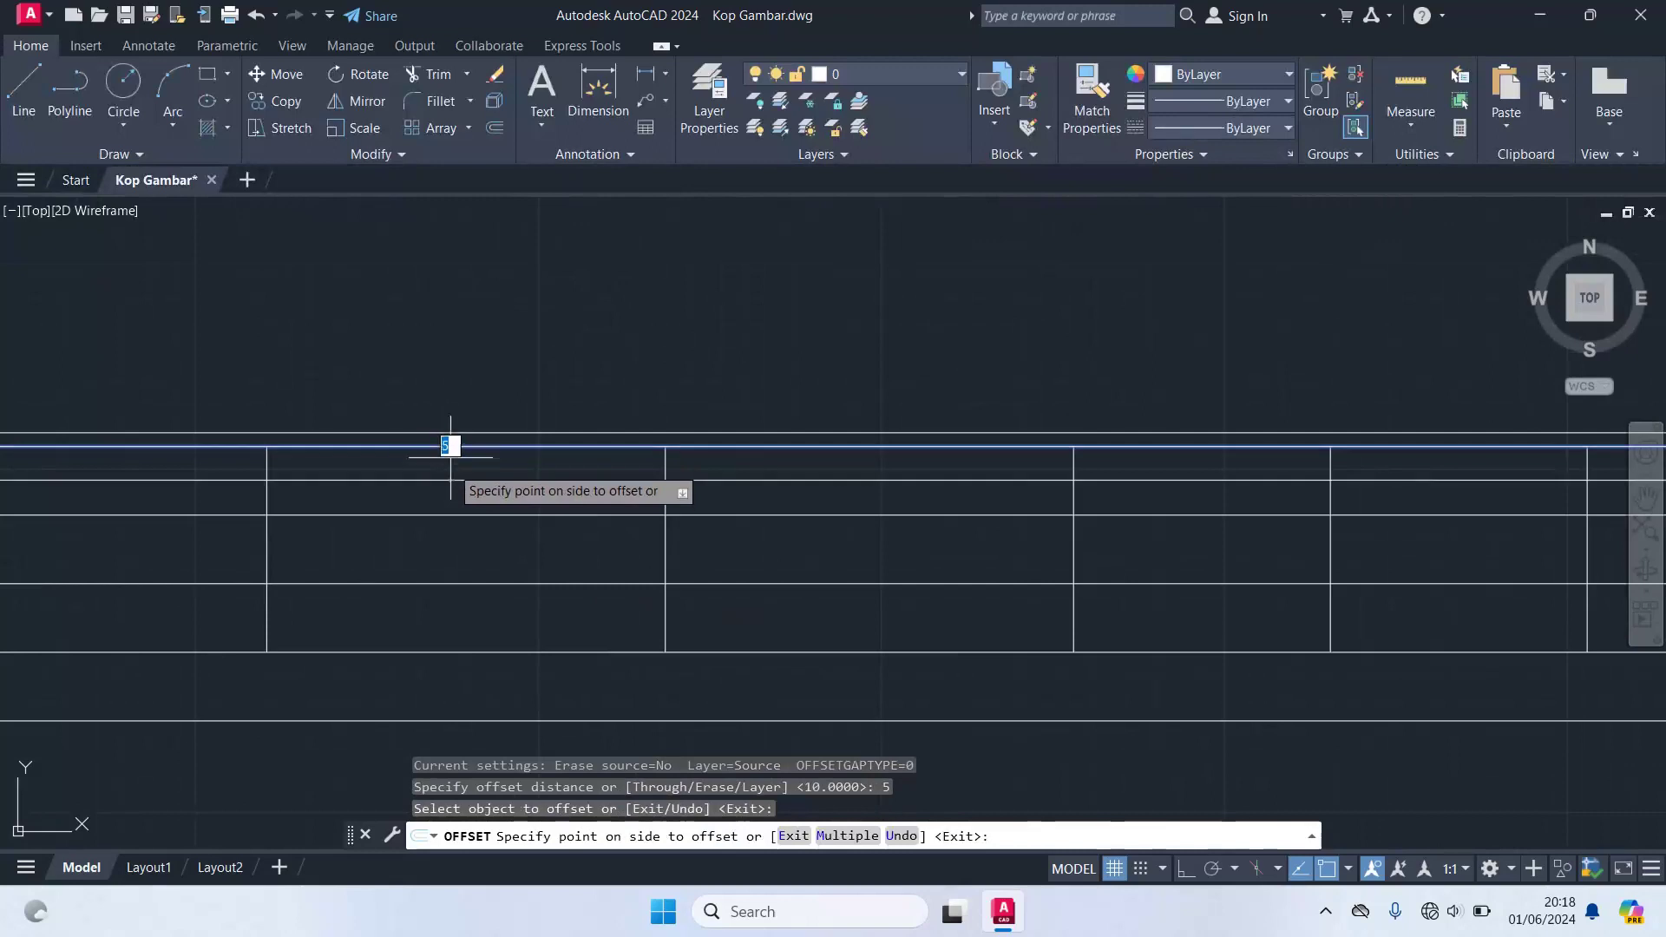
pyautogui.click(523, 496)
pyautogui.scroll(-3, 556, 521)
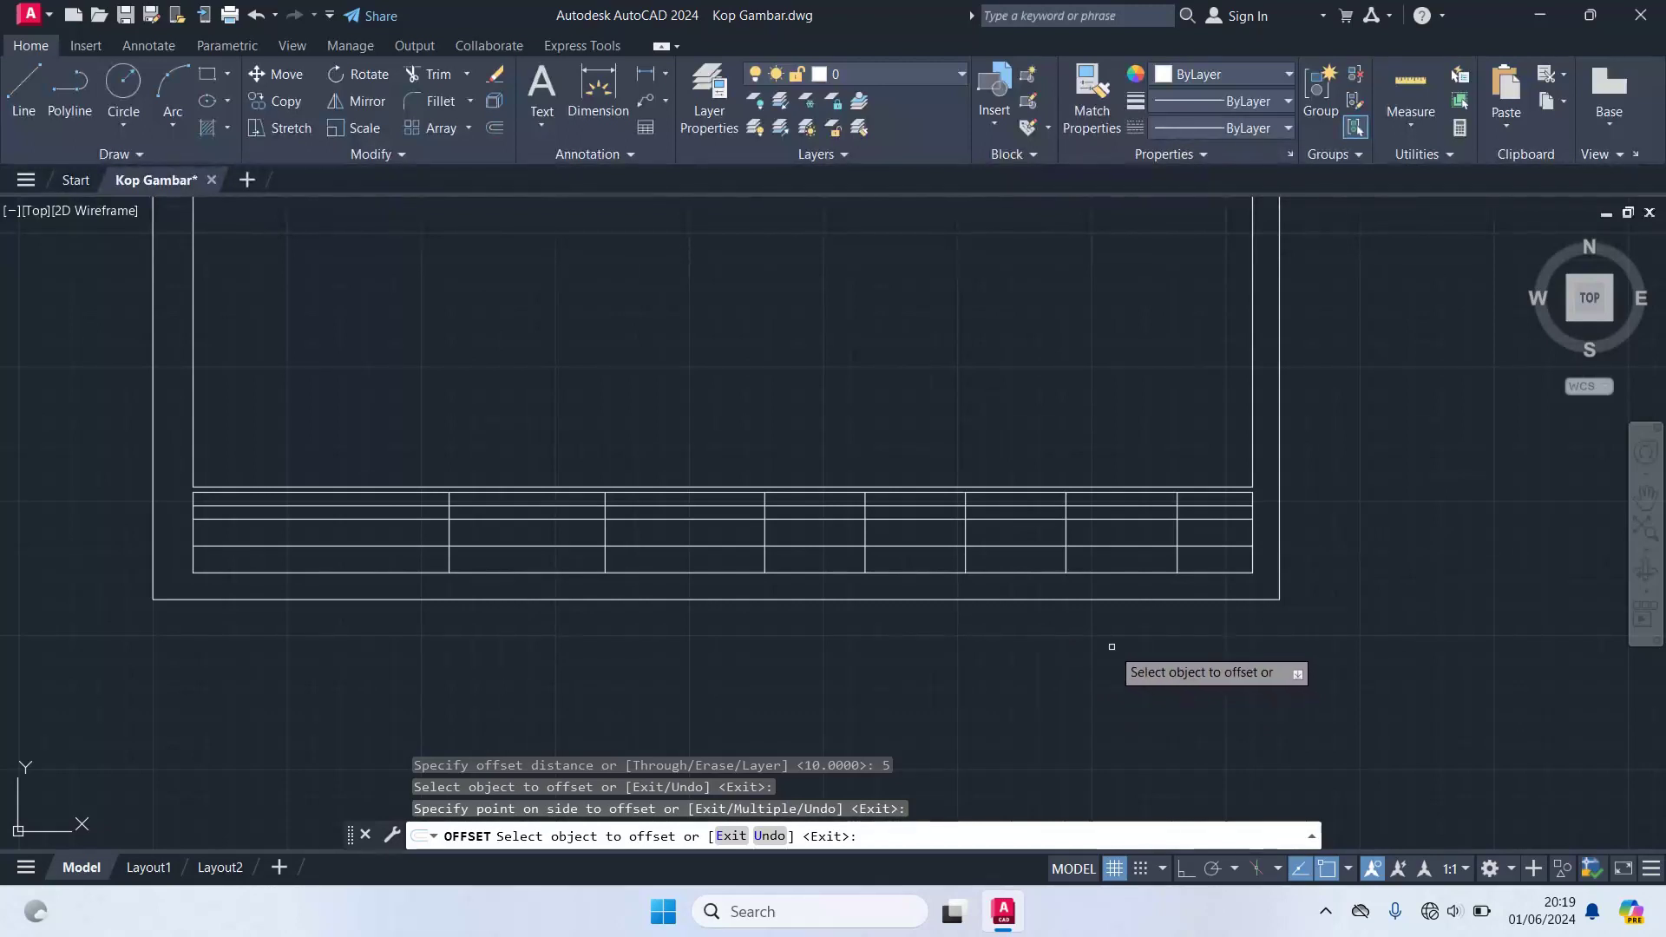
pyautogui.press('Return')
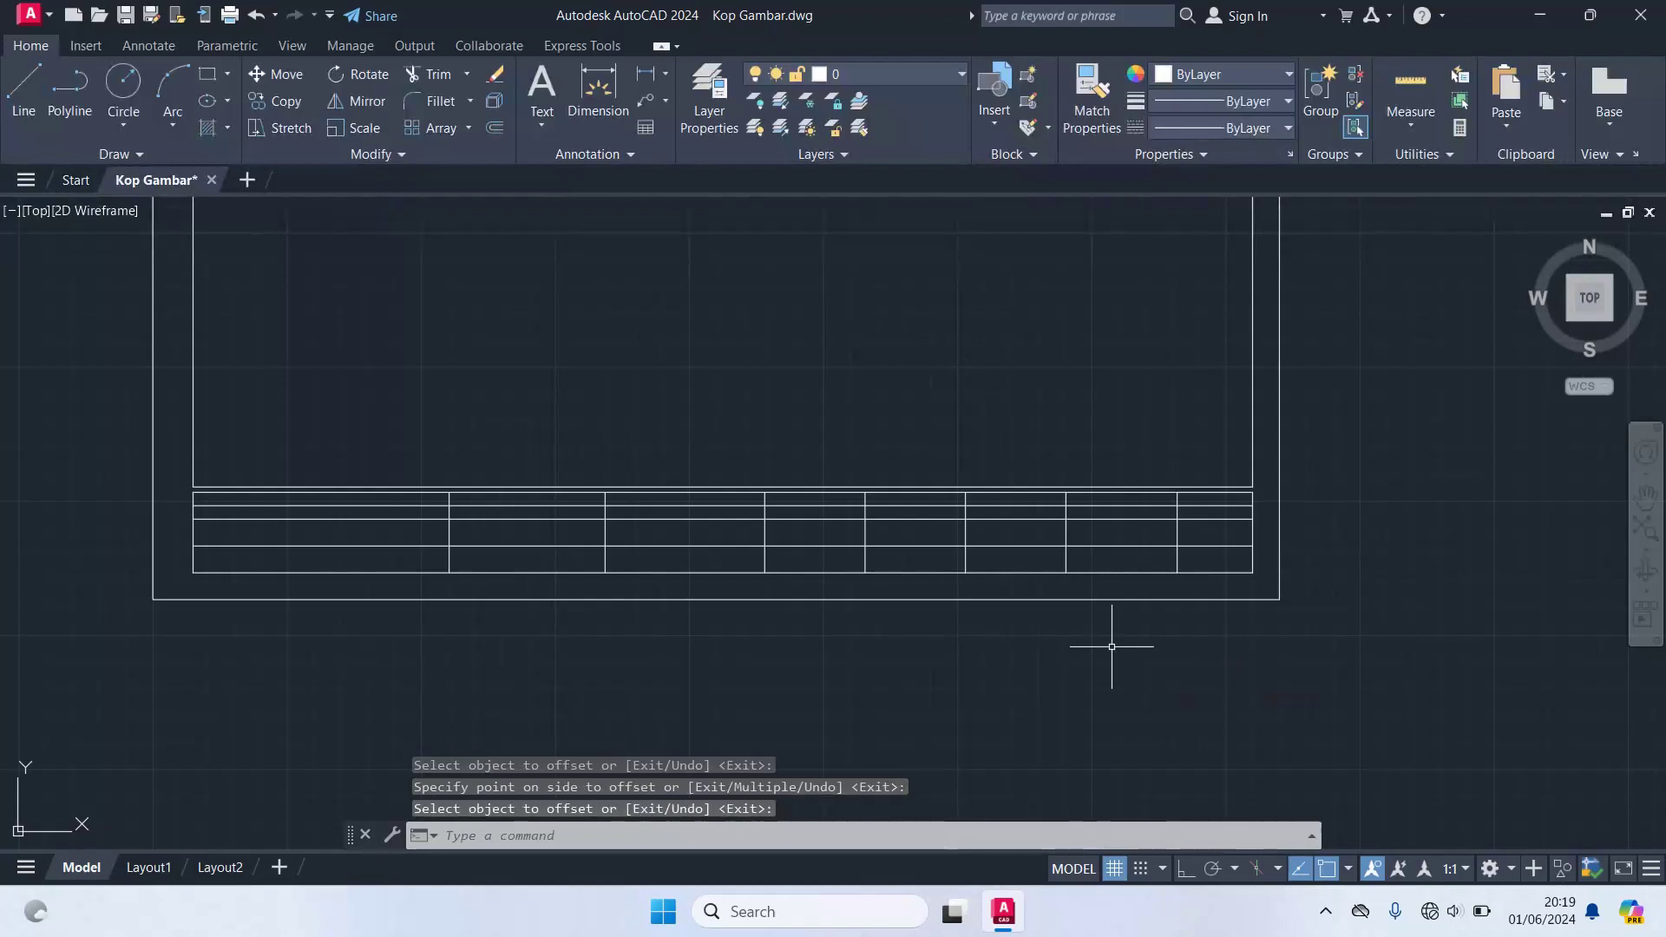
# - Offset the top row line 12 units downward, then cancel the repeated OFFSET
pyautogui.press('Return')
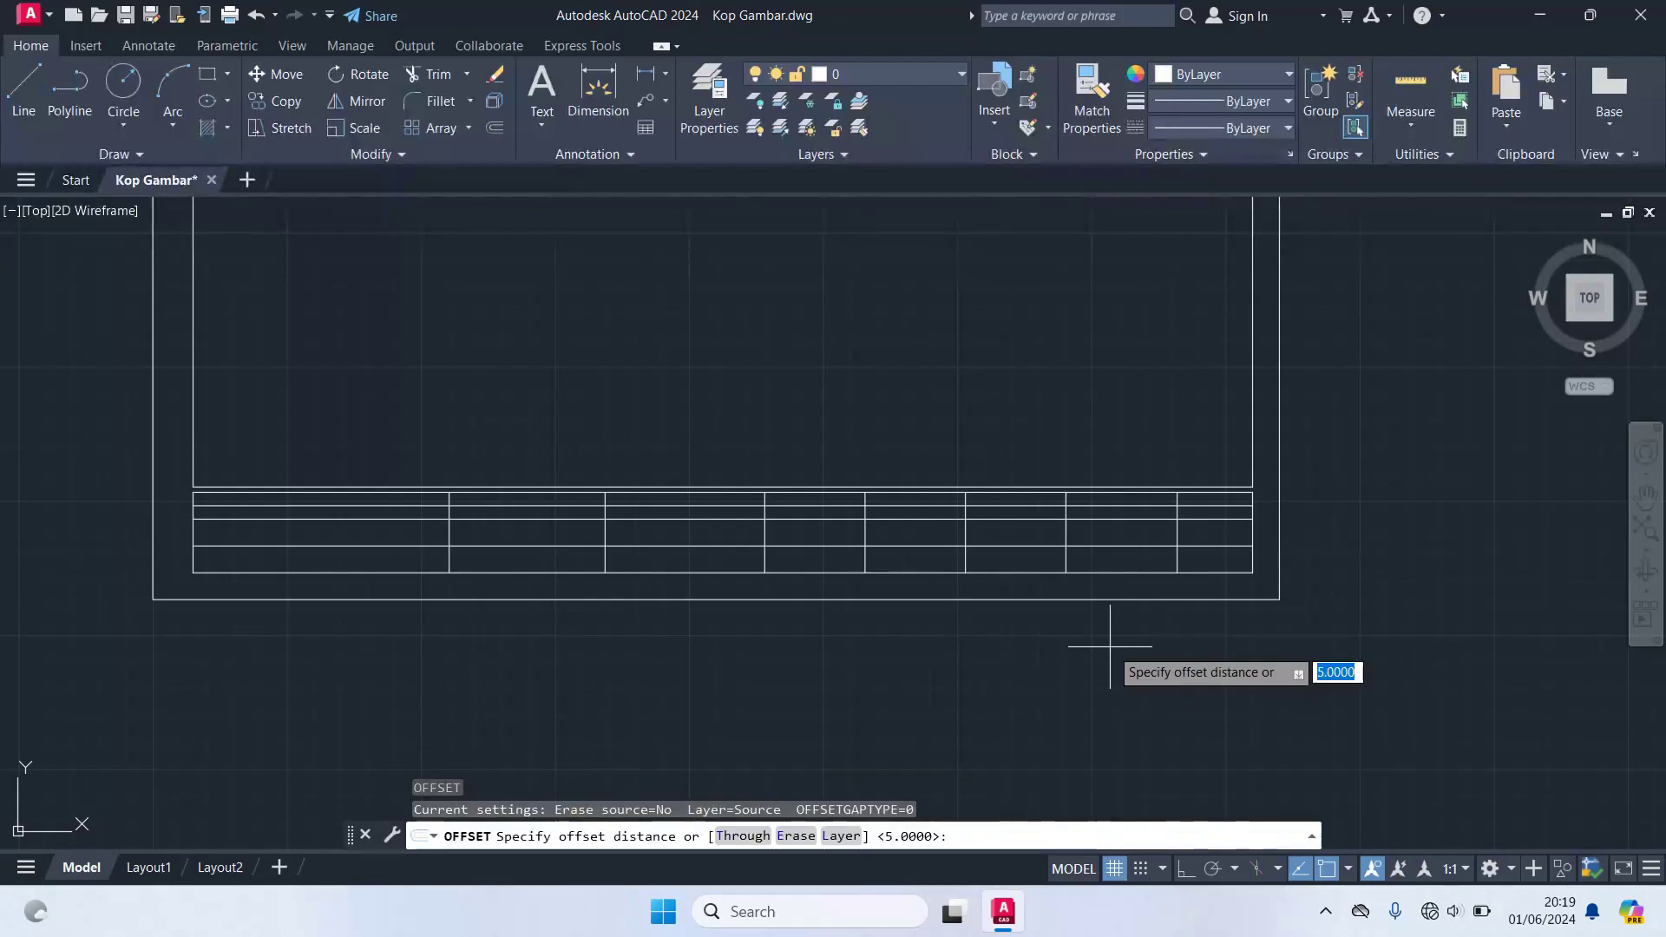
pyautogui.write('12')
pyautogui.press('Return')
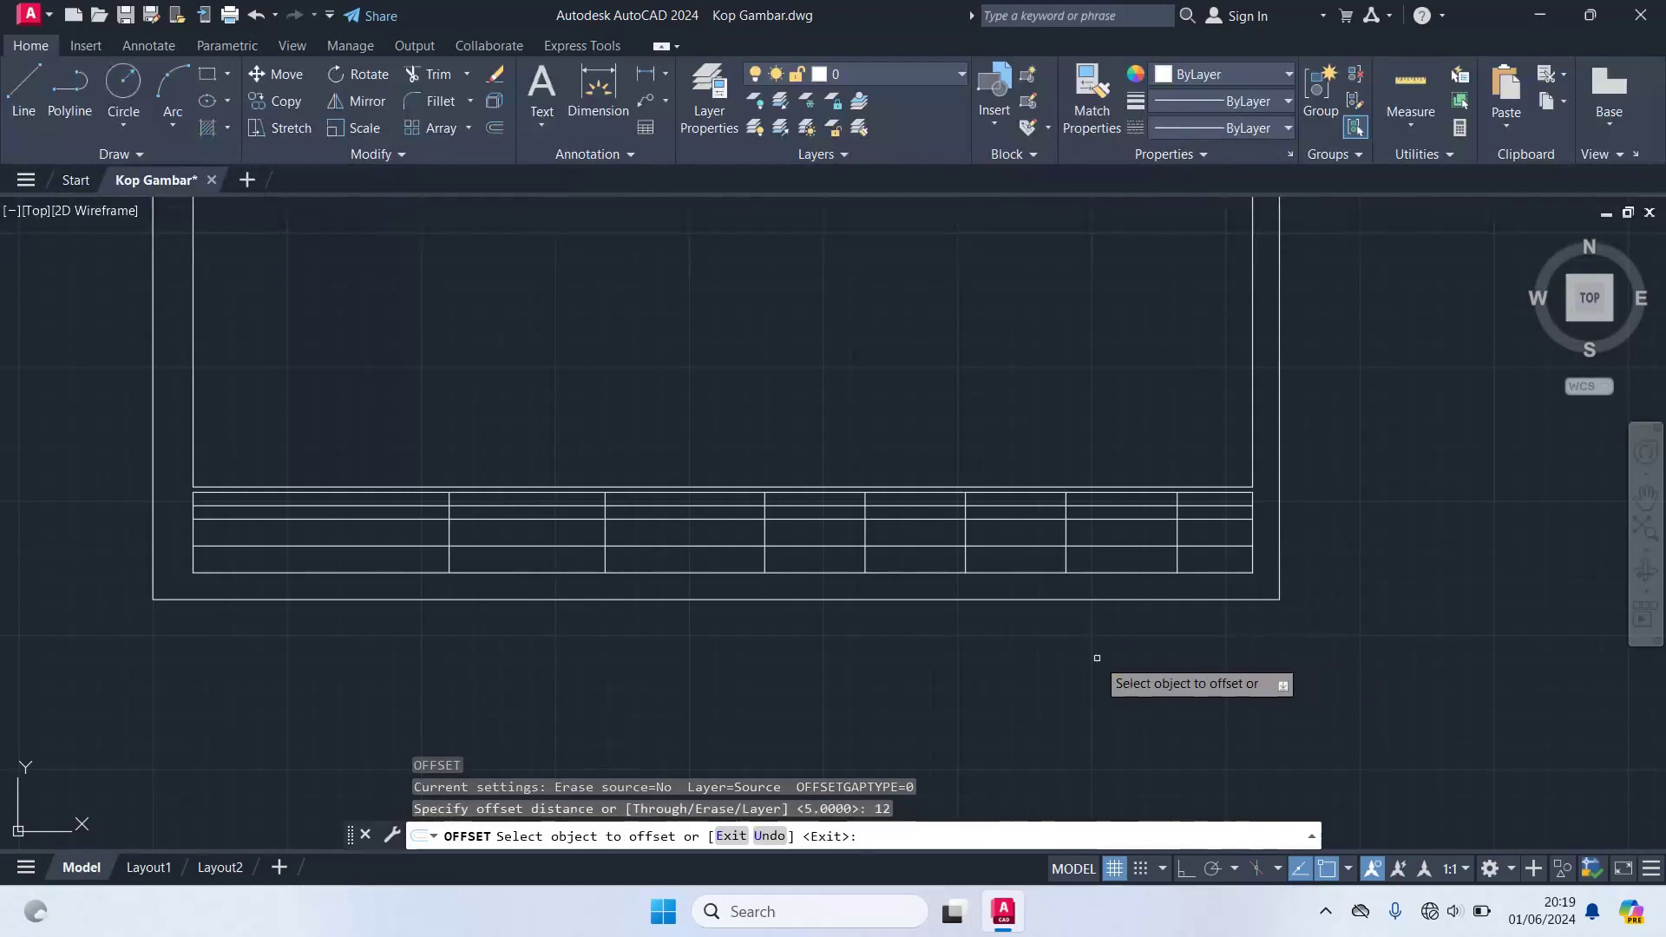
pyautogui.scroll(2, 1232, 530)
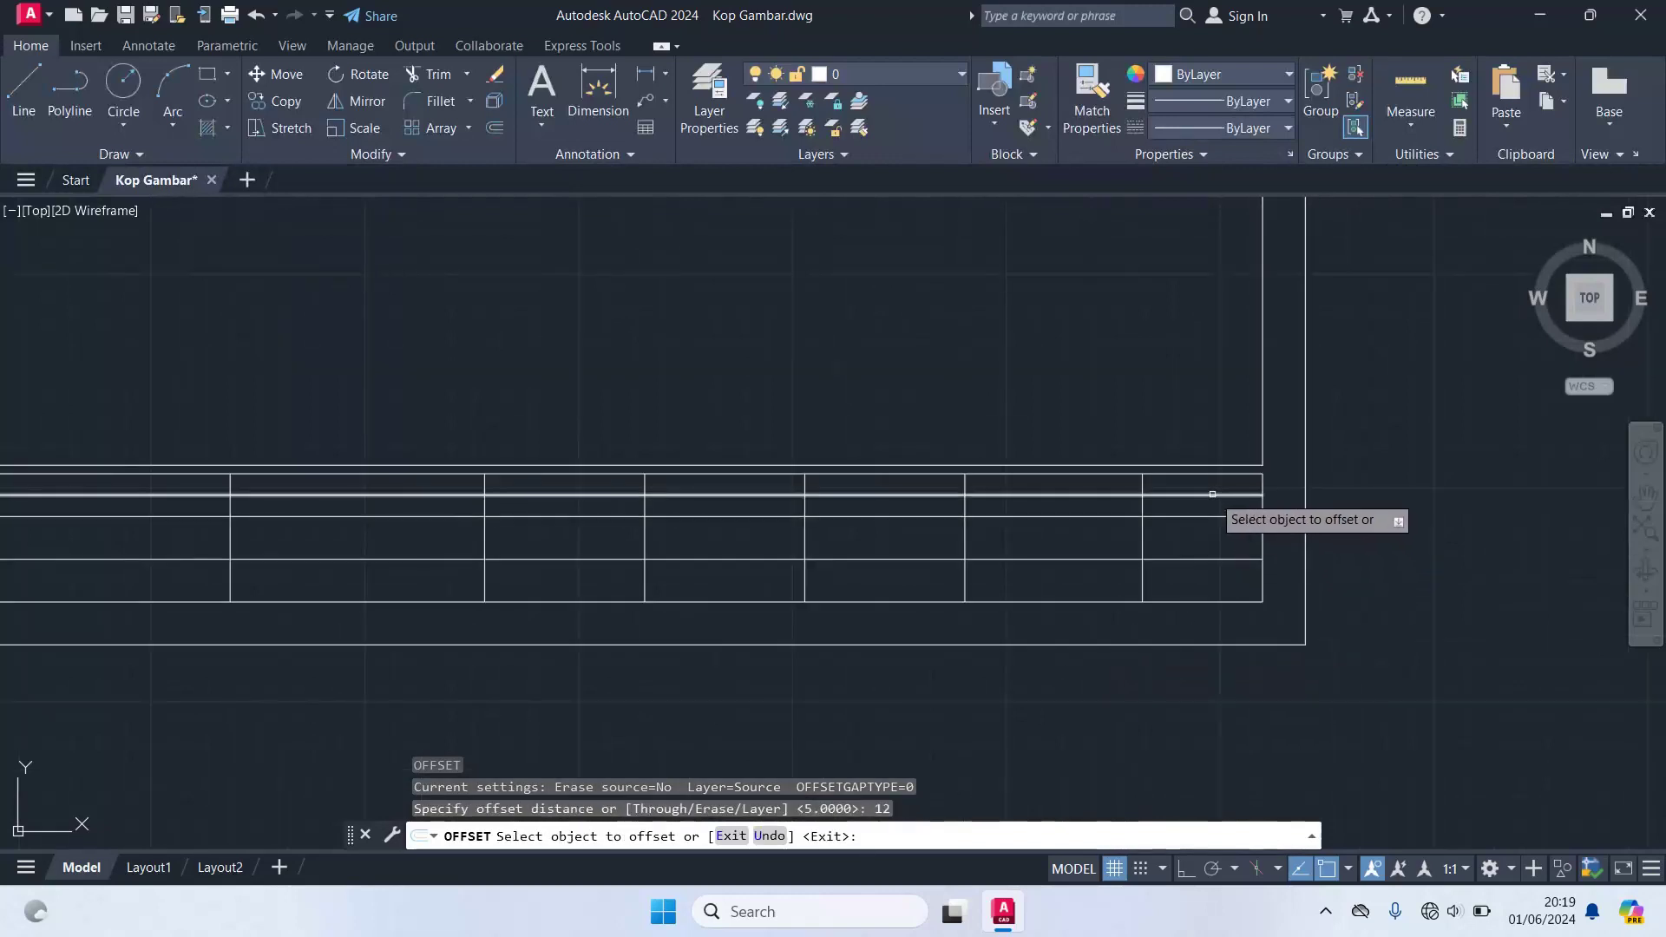
pyautogui.click(1212, 494)
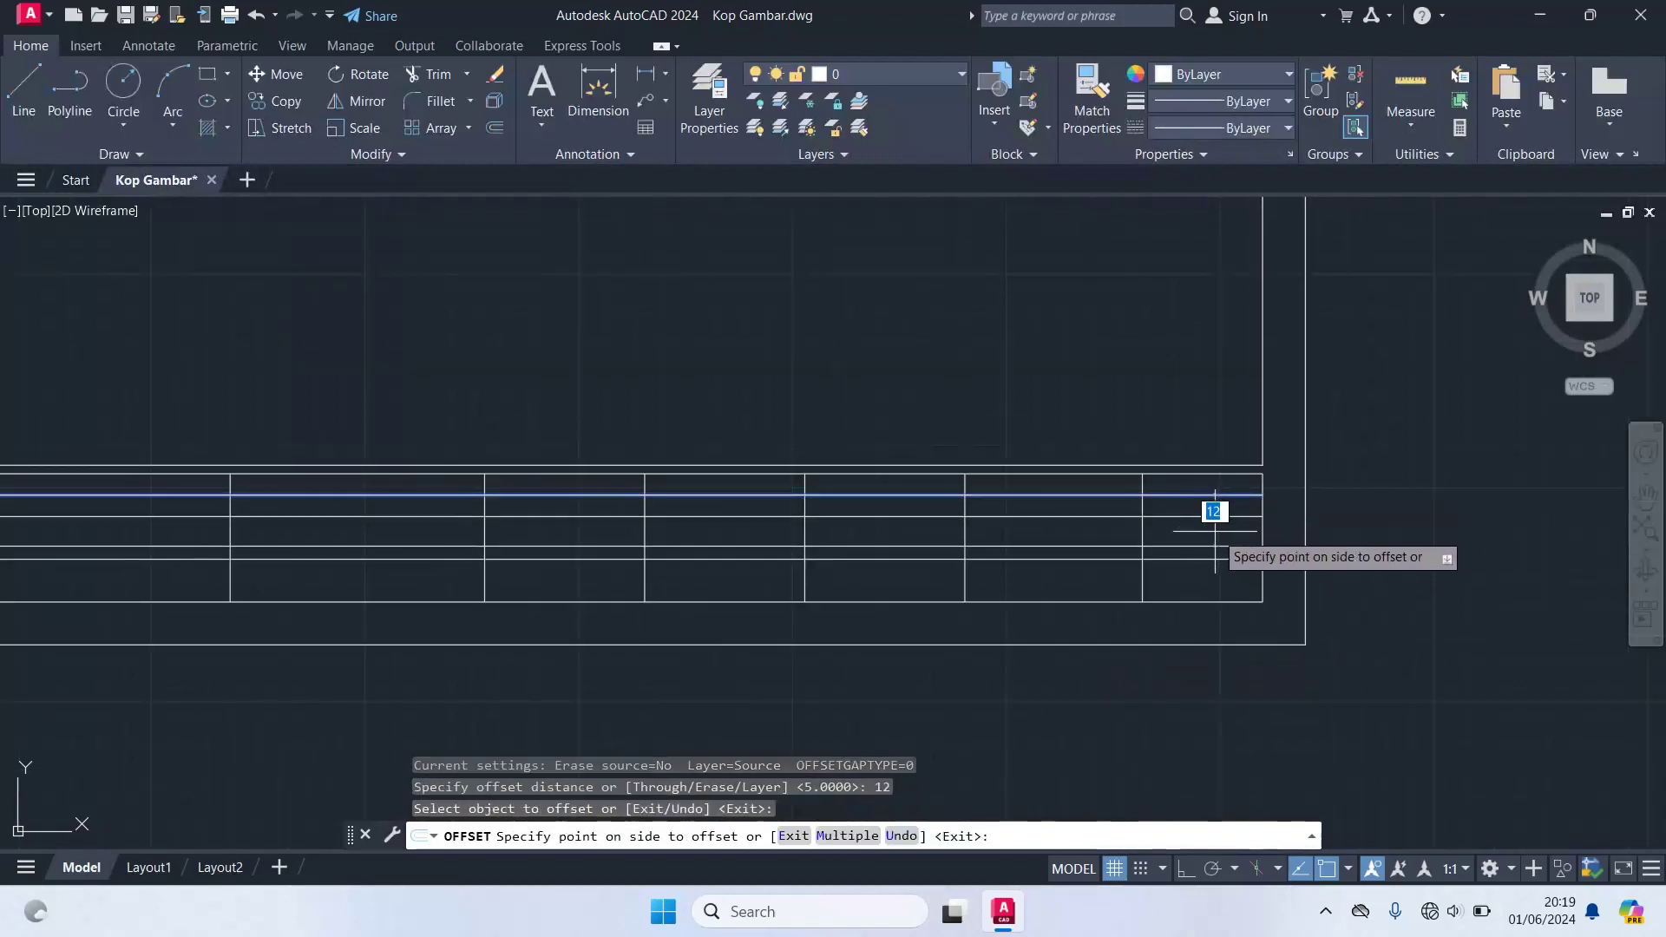
pyautogui.click(1215, 530)
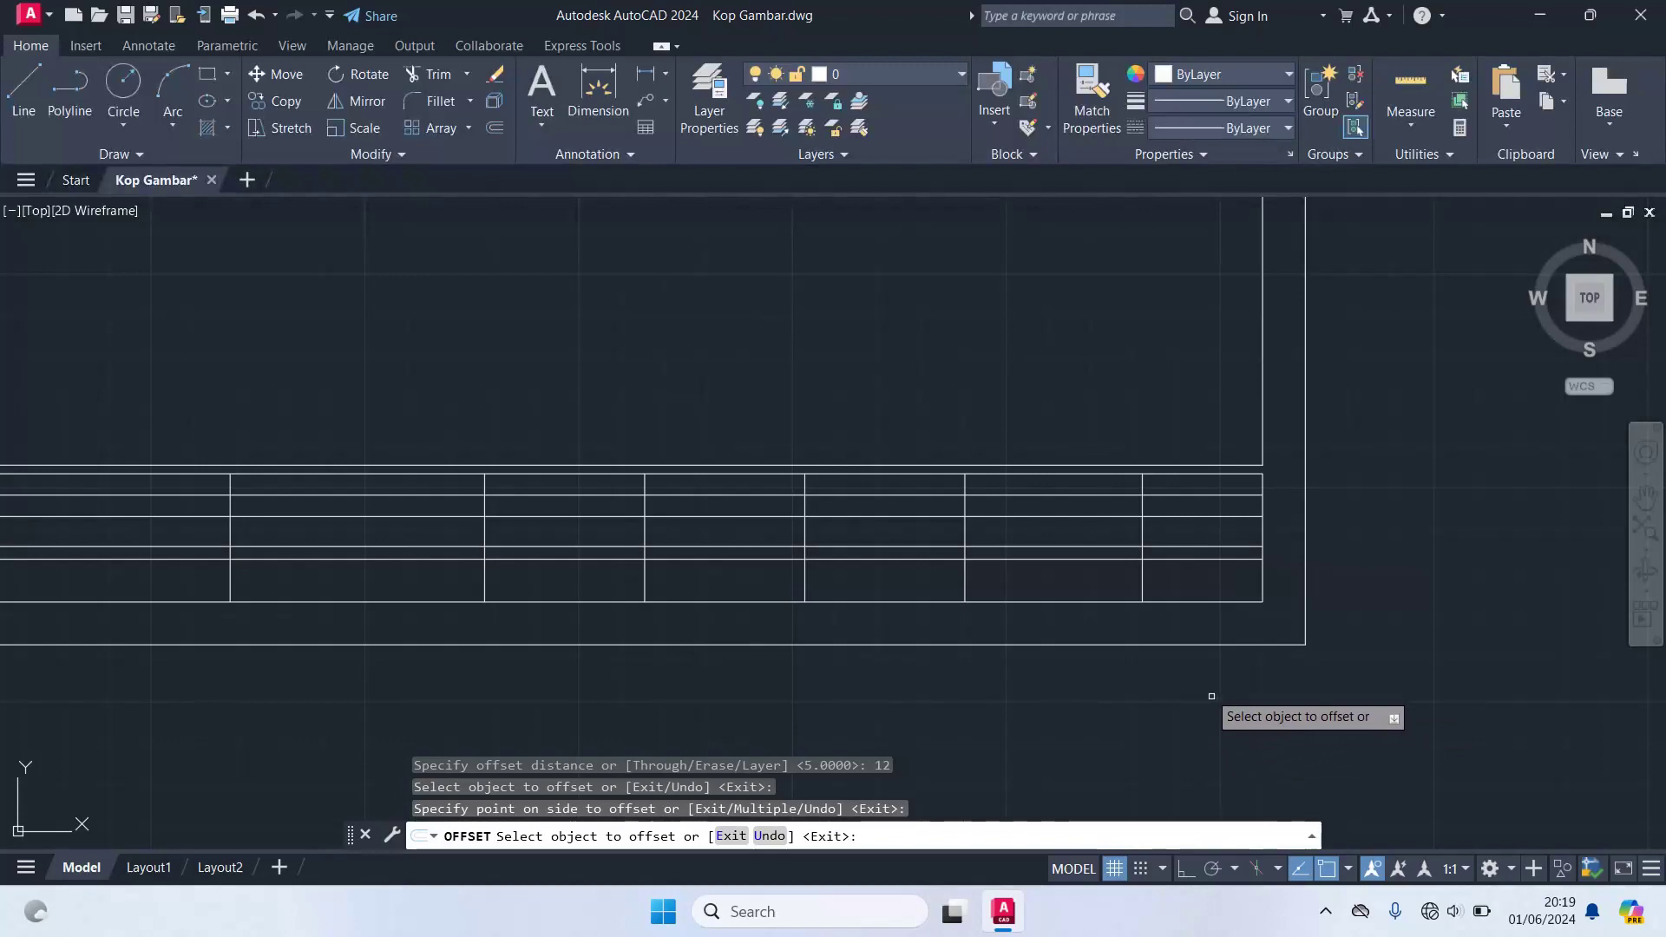
pyautogui.press('Return')
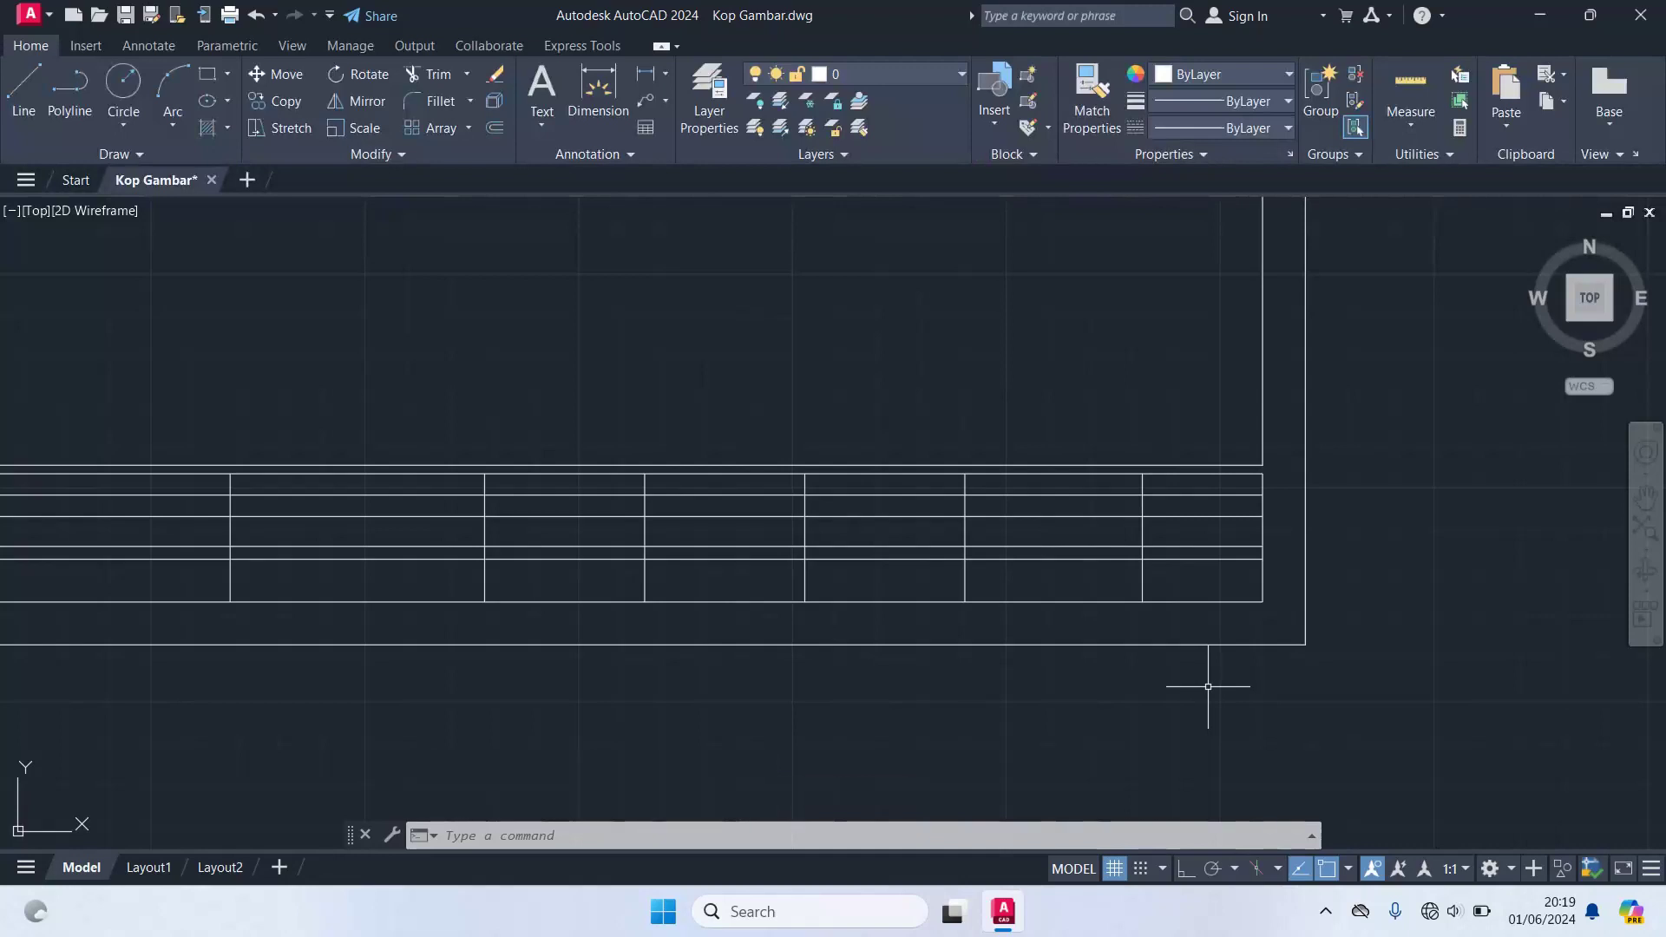
pyautogui.press('Return')
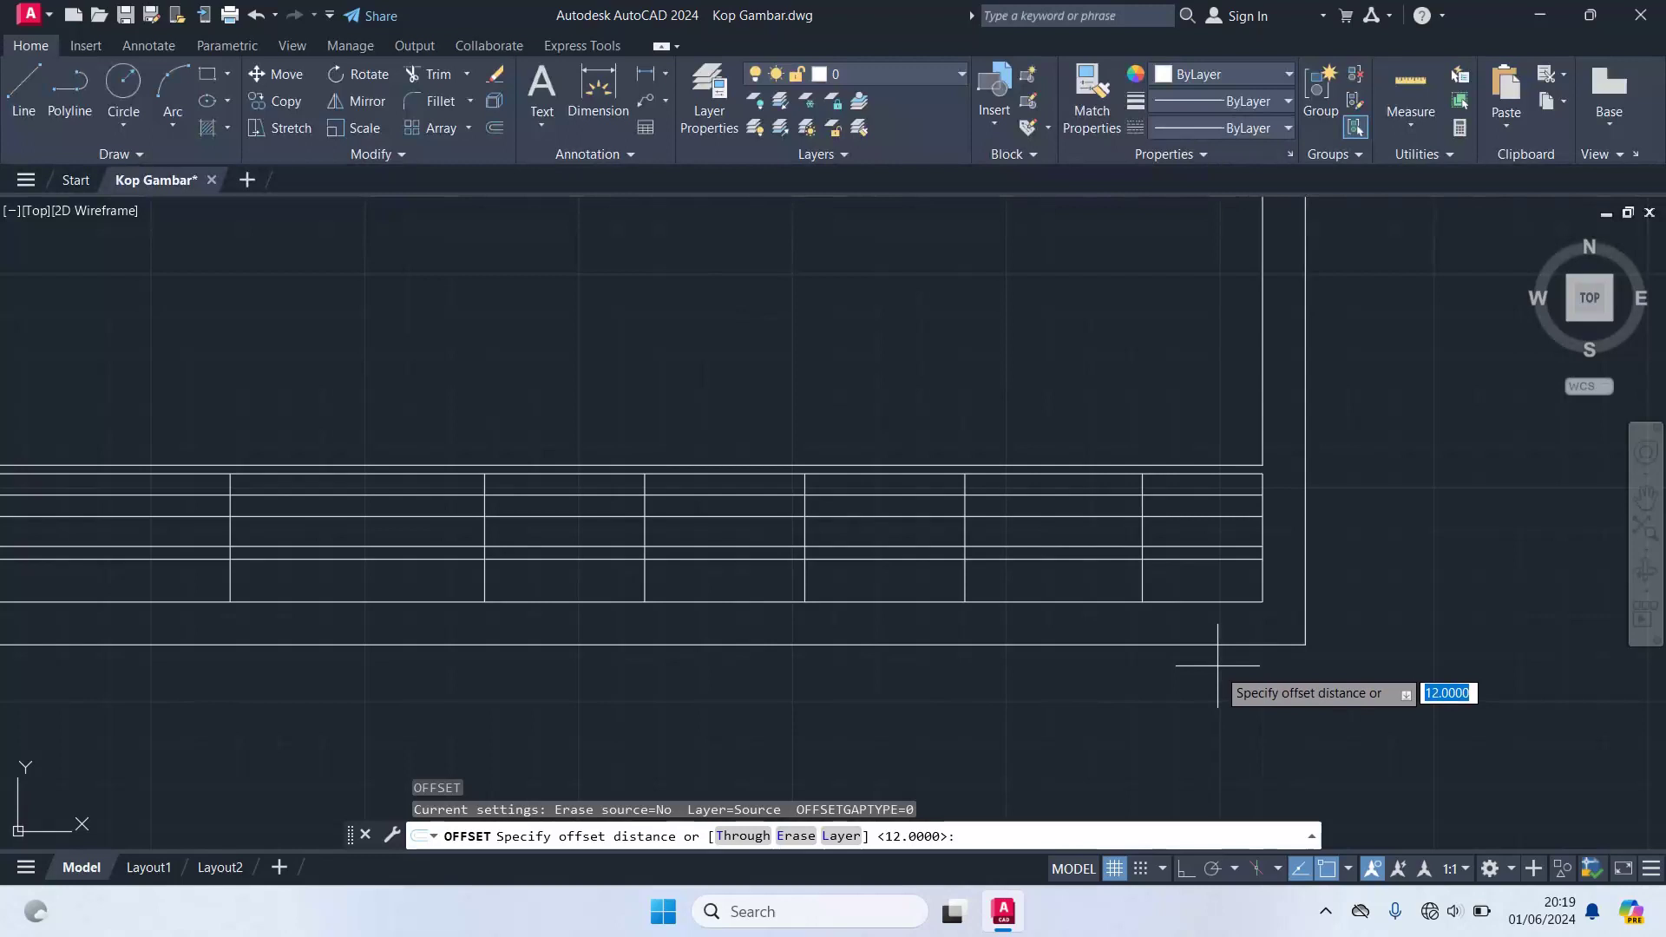
pyautogui.press('Escape')
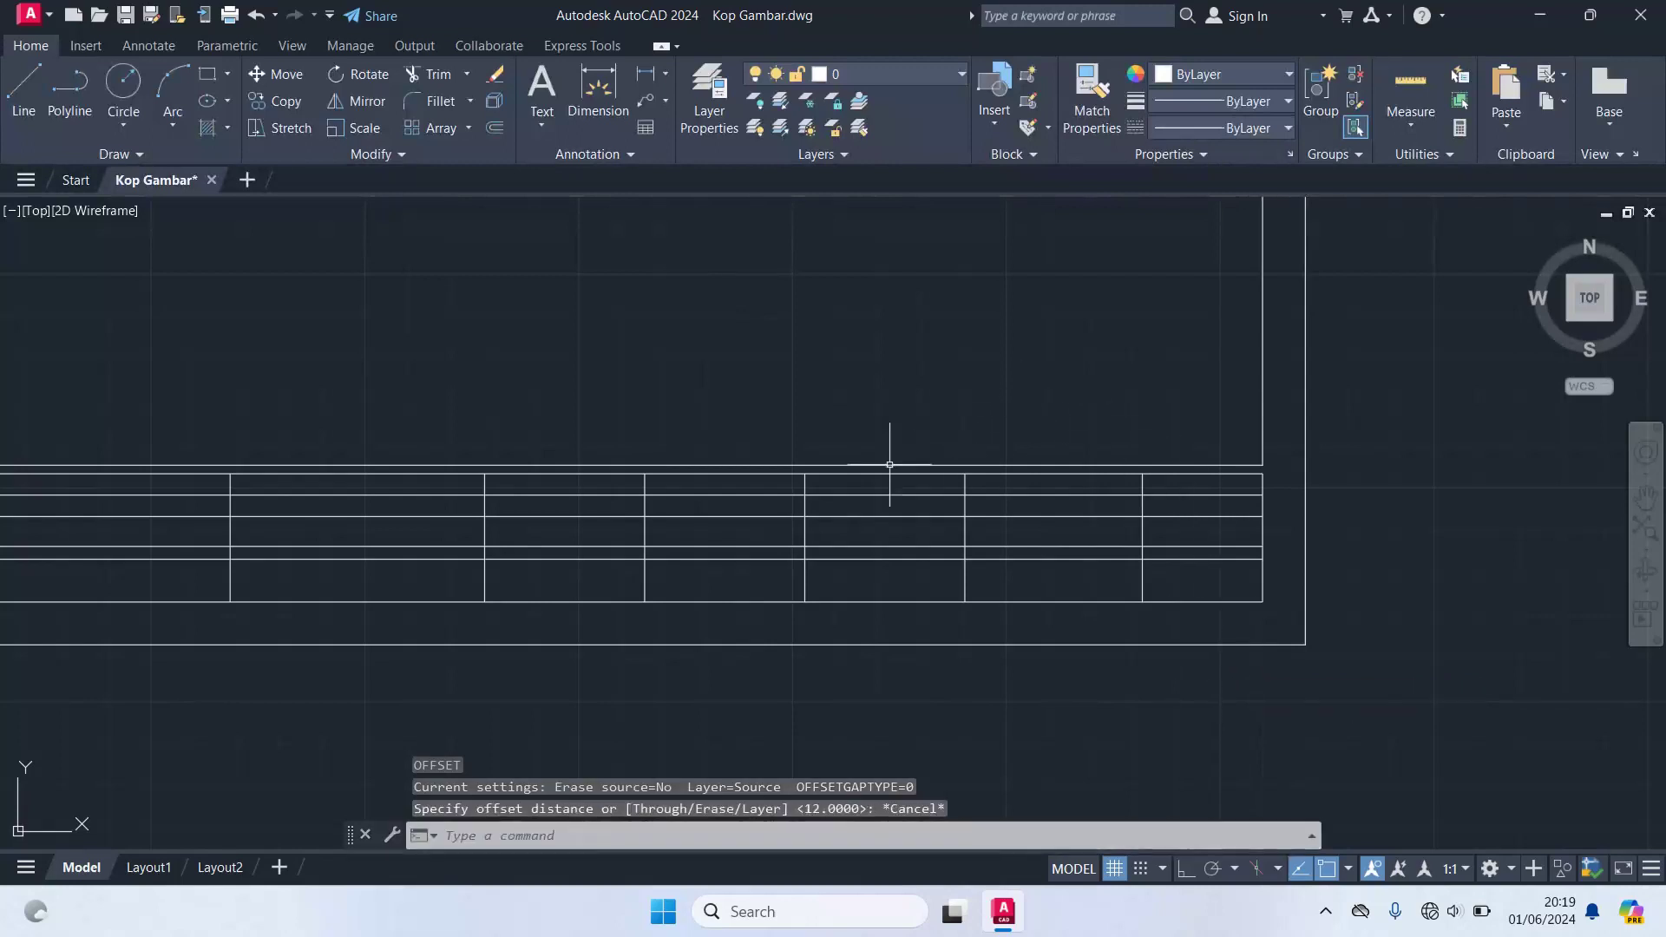
# - Fence-trim the inner horizontal lines out of the wide left cell
pyautogui.moveTo(768, 427)
pyautogui.mouseDown(button='middle')
pyautogui.moveTo(993, 369)
pyautogui.moveTo(1145, 413)
pyautogui.mouseUp(button='middle')
pyautogui.scroll(-2, 1101, 354)
pyautogui.scroll(-2, 1052, 353)
pyautogui.scroll(2, 569, 394)
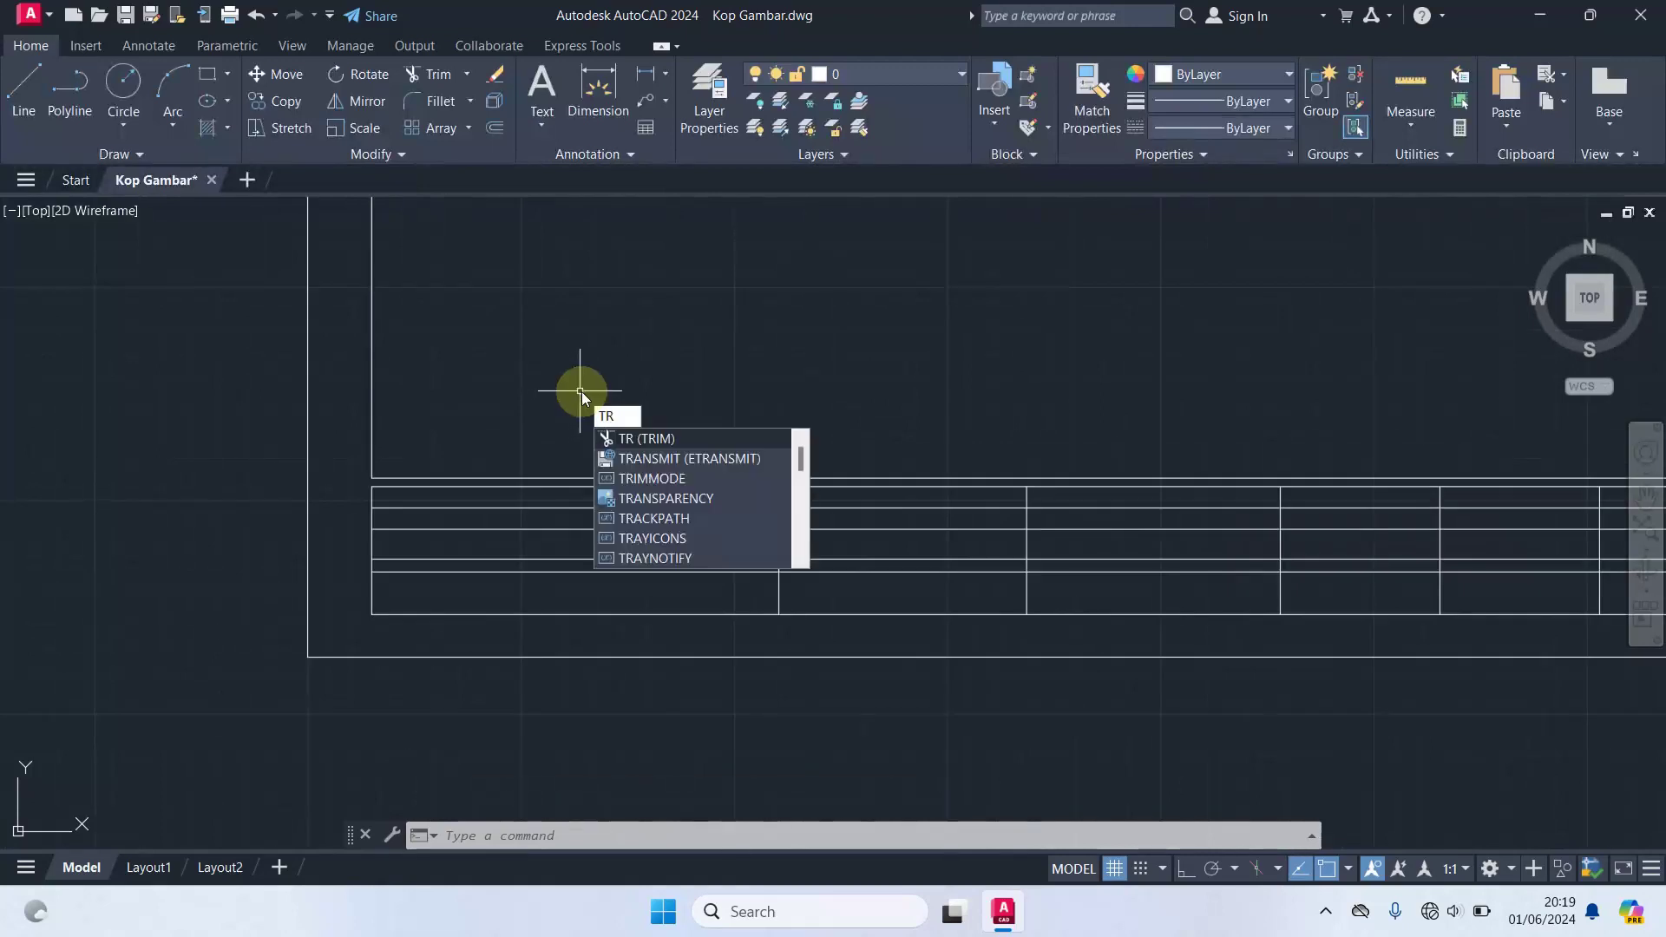
pyautogui.press('Return')
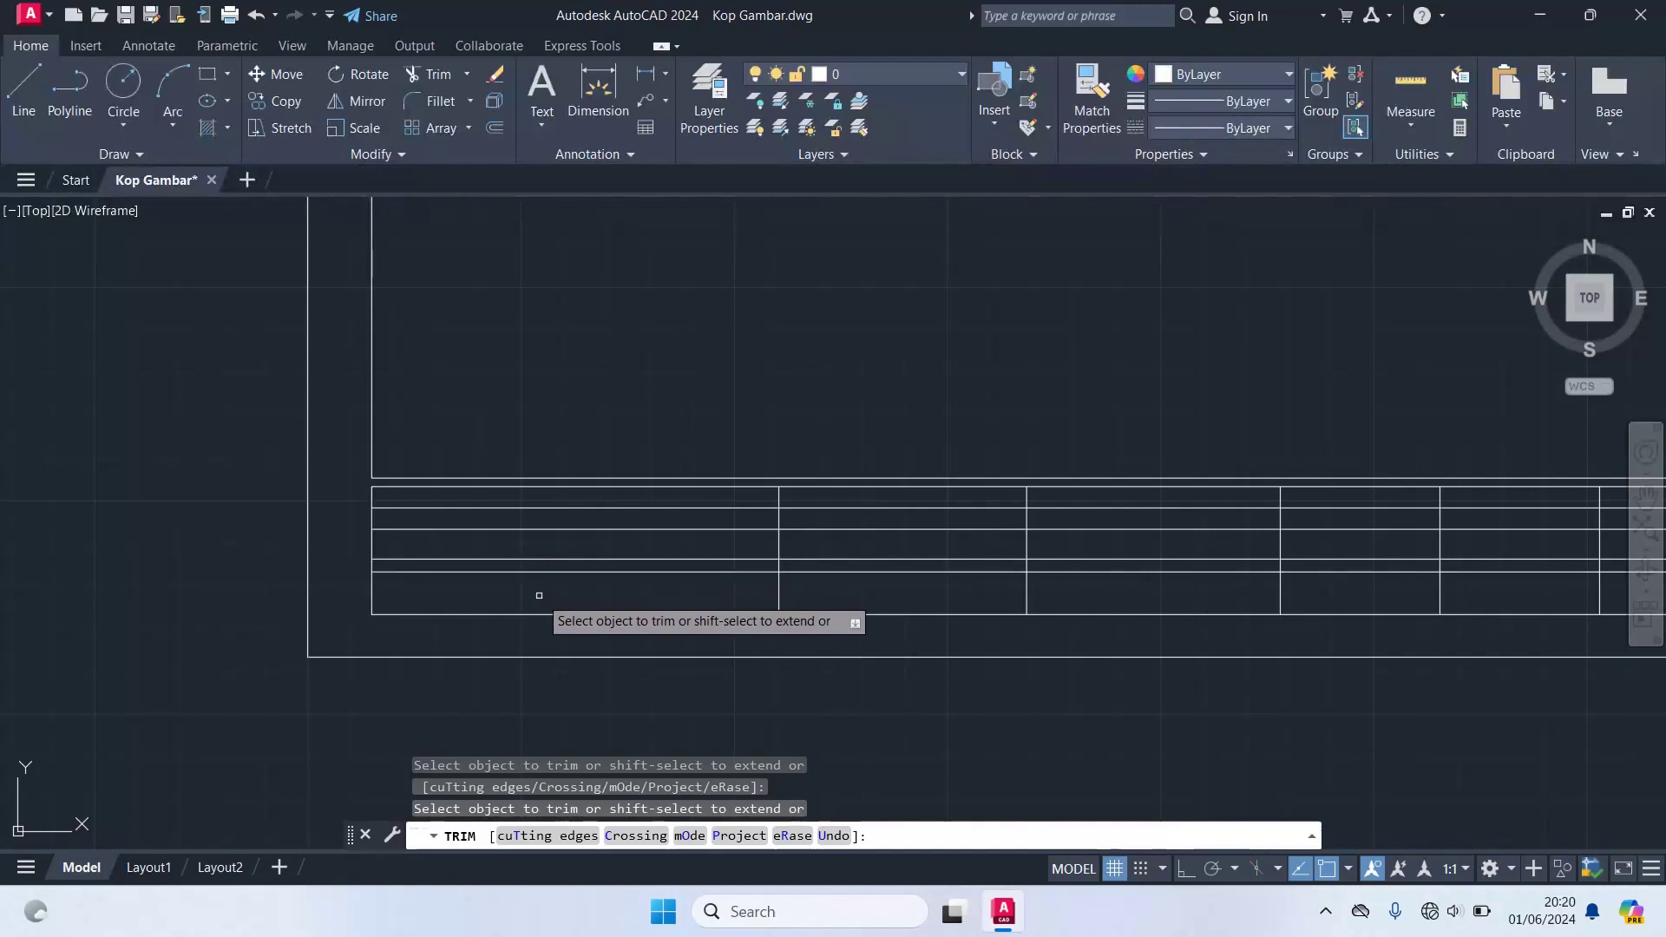
pyautogui.click(539, 596)
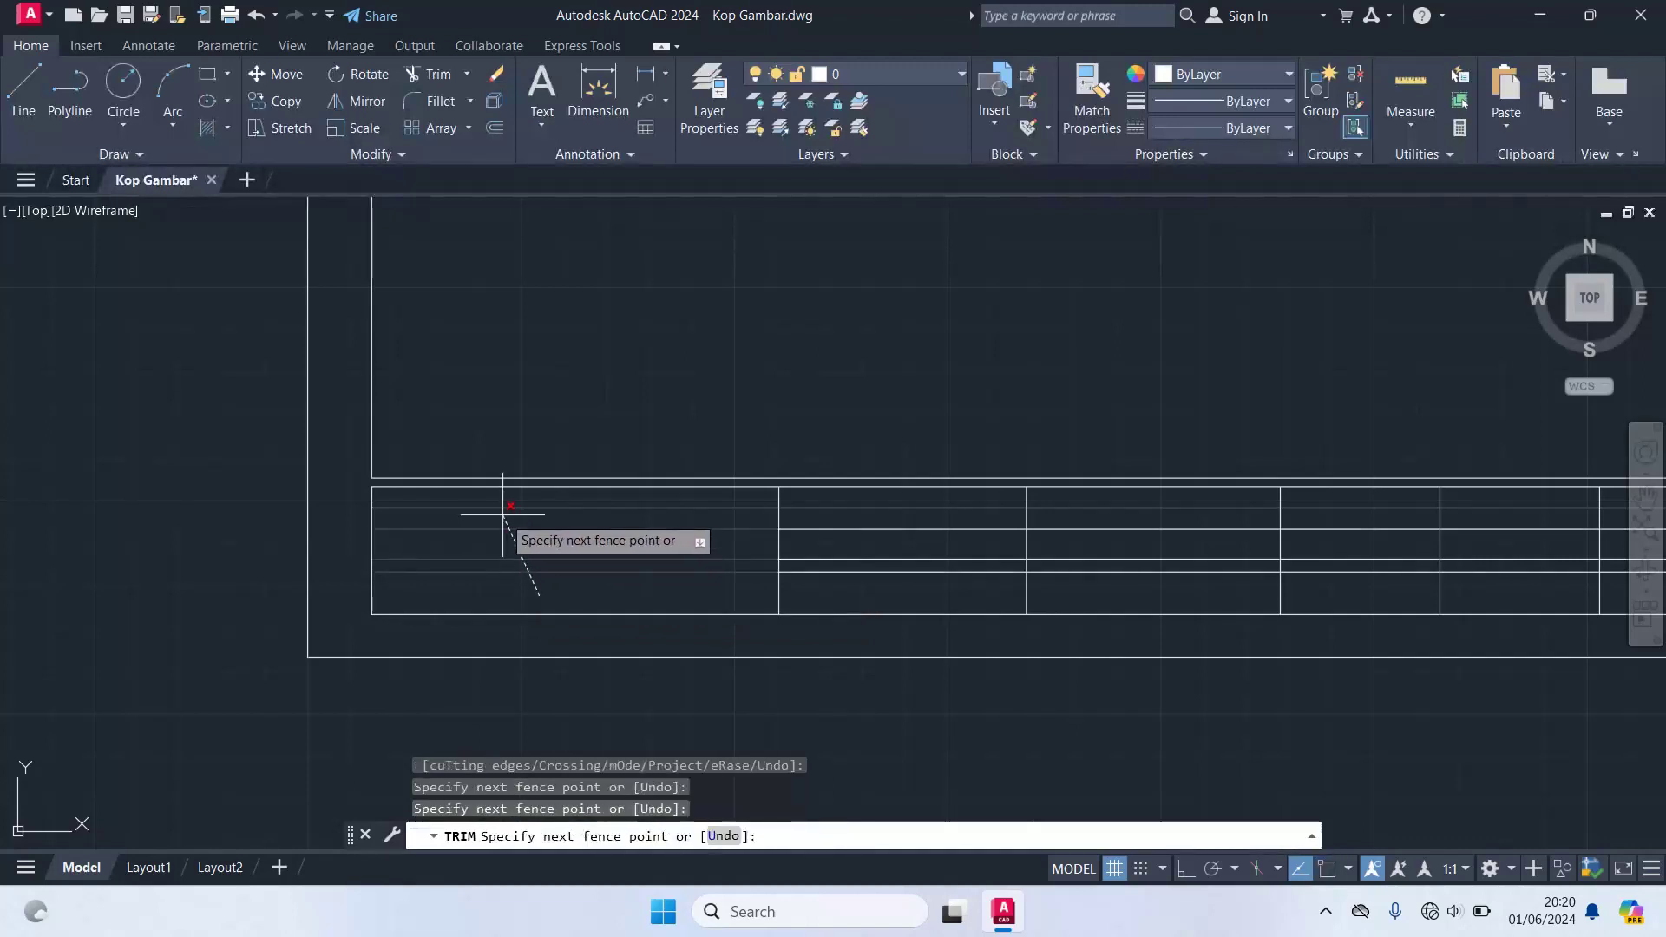
pyautogui.click(502, 484)
pyautogui.press('Return')
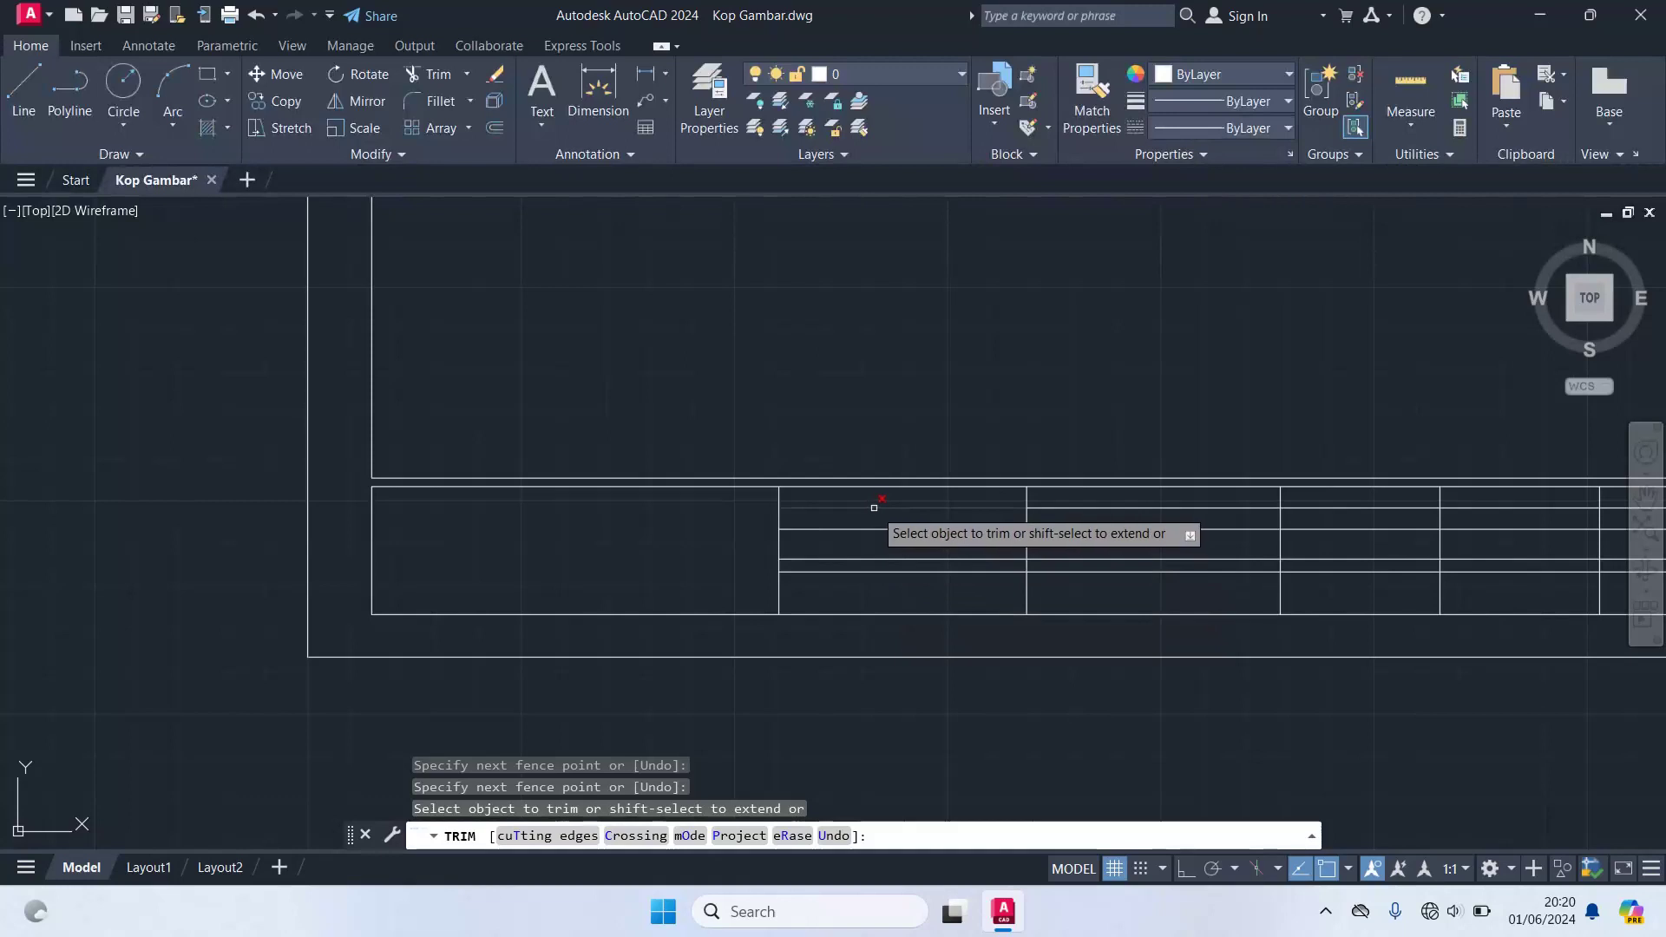
# - Trim the upper and lower segments in the second cell and the next cell's lines
pyautogui.click(874, 508)
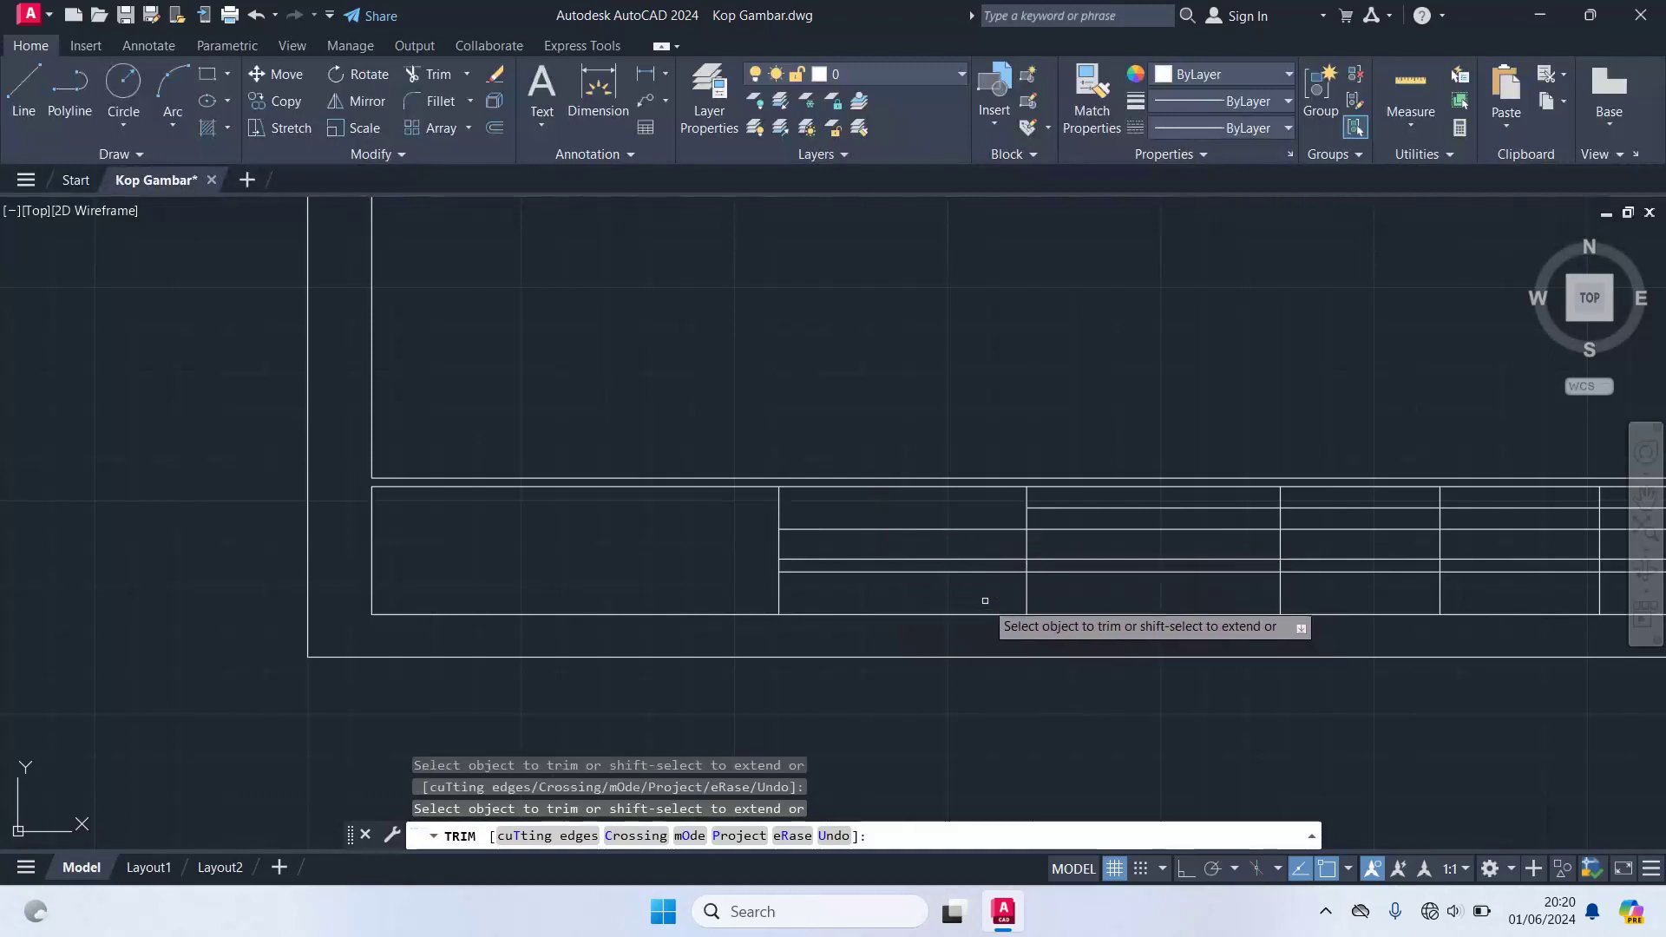
pyautogui.click(969, 559)
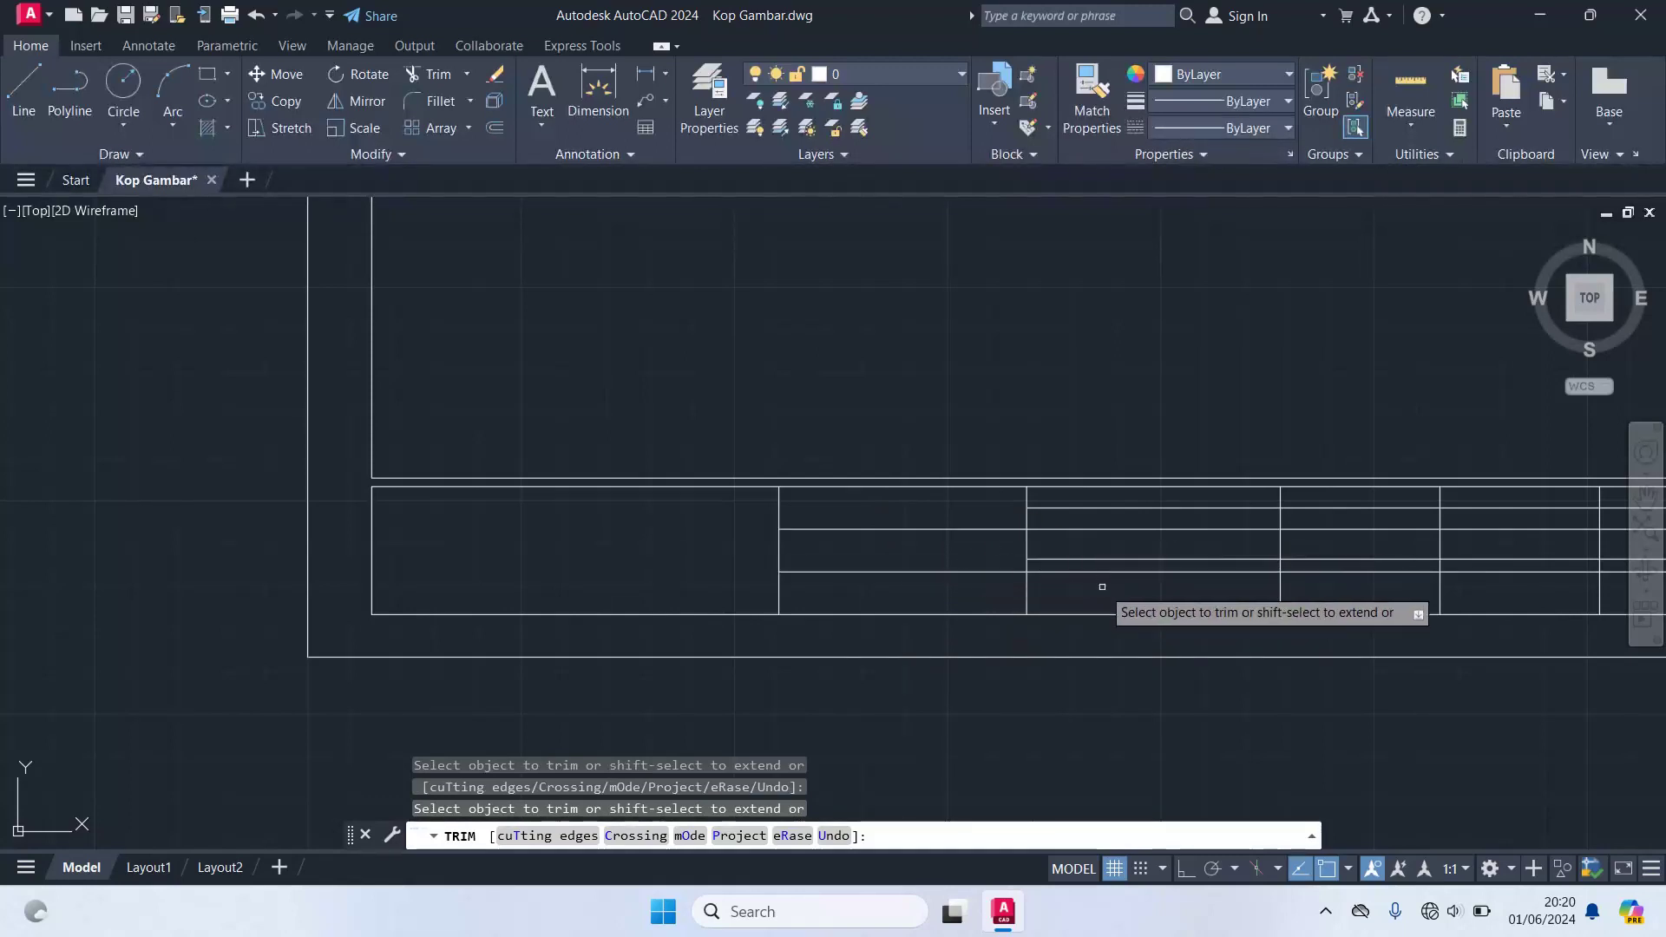
pyautogui.moveTo(1079, 596); pyautogui.dragTo(773, 563, button='middle')
pyautogui.click(813, 543)
pyautogui.click(807, 534)
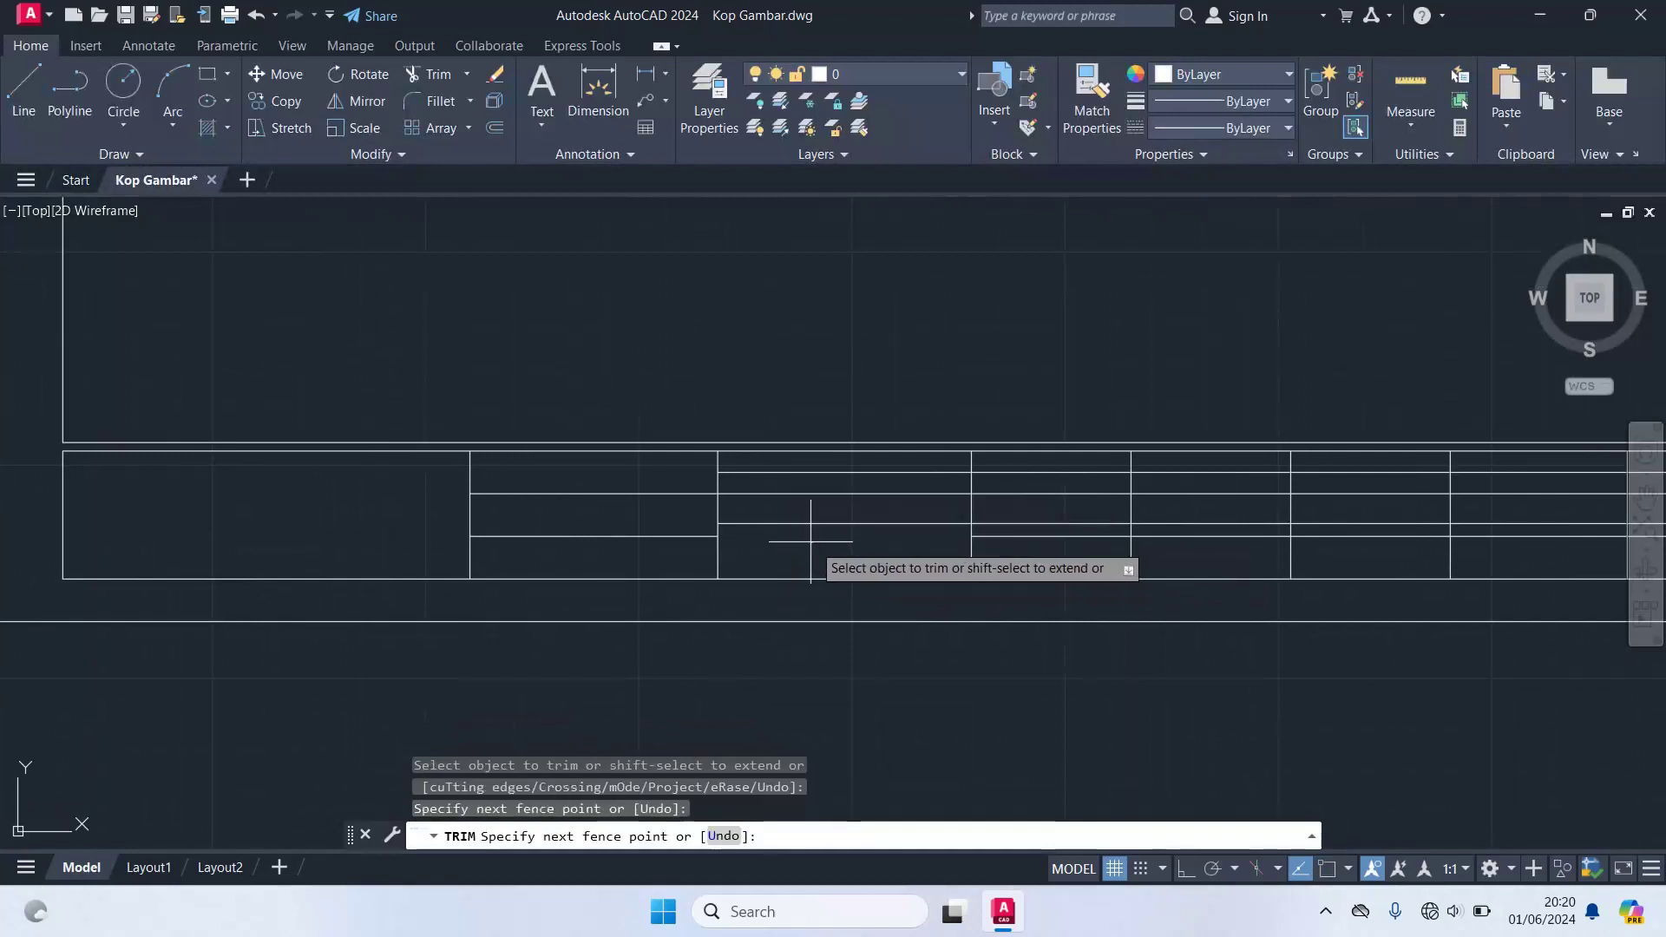
pyautogui.press('Return')
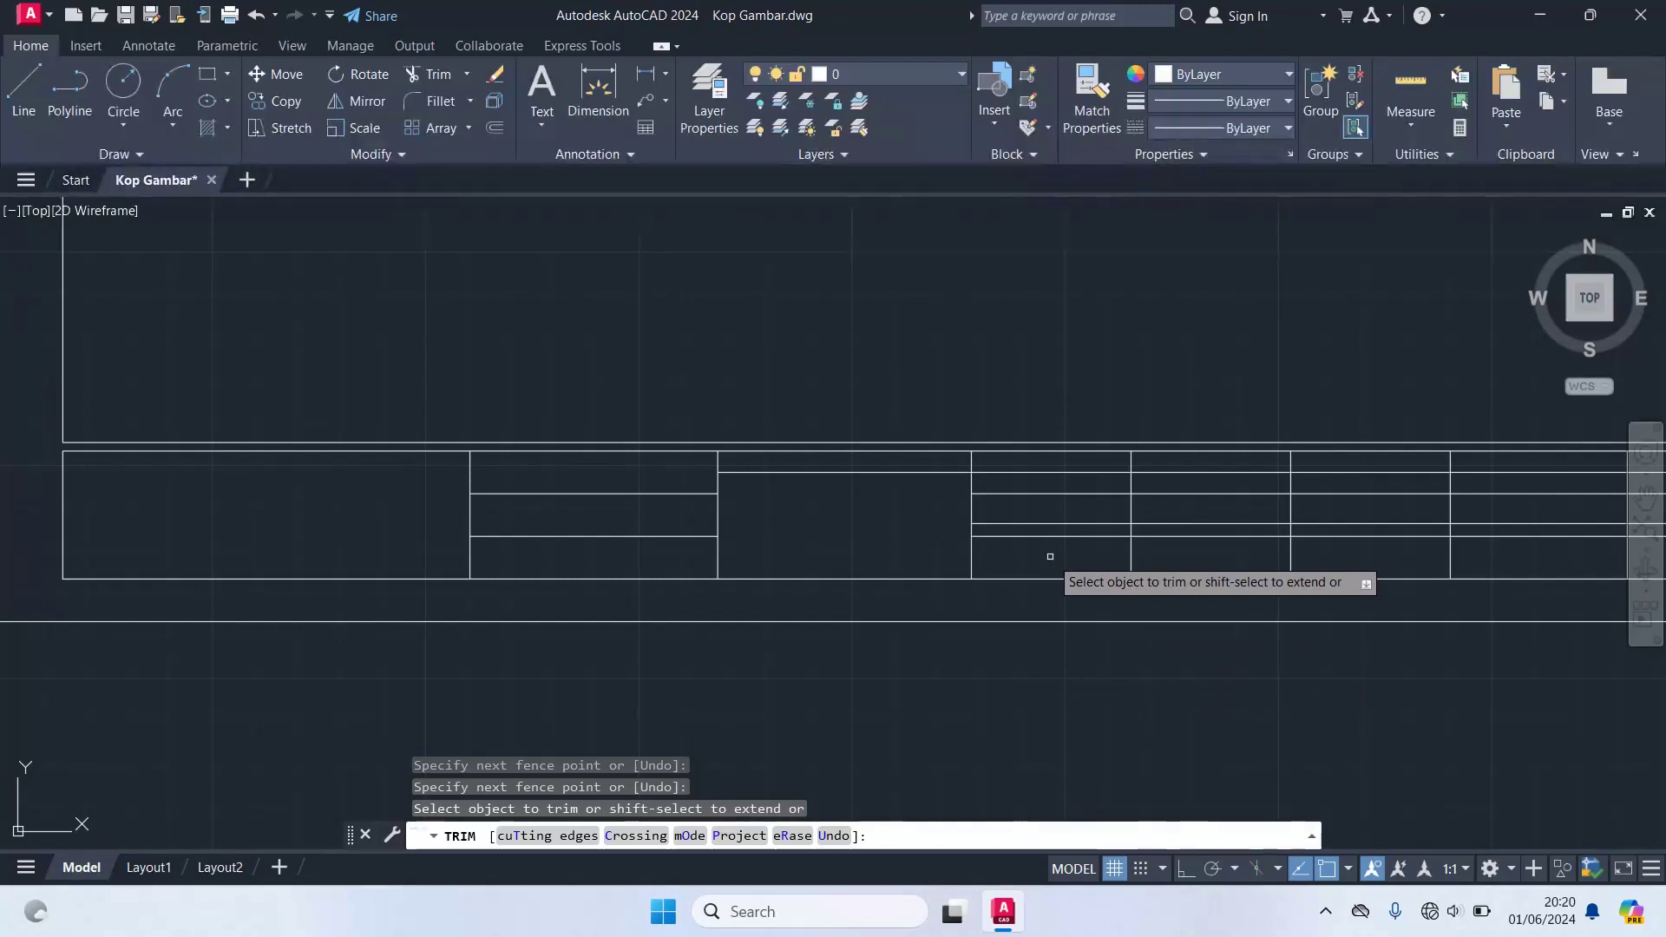
# - Fence-trim the leftover short lines in the middle and right cells
pyautogui.click(1050, 557)
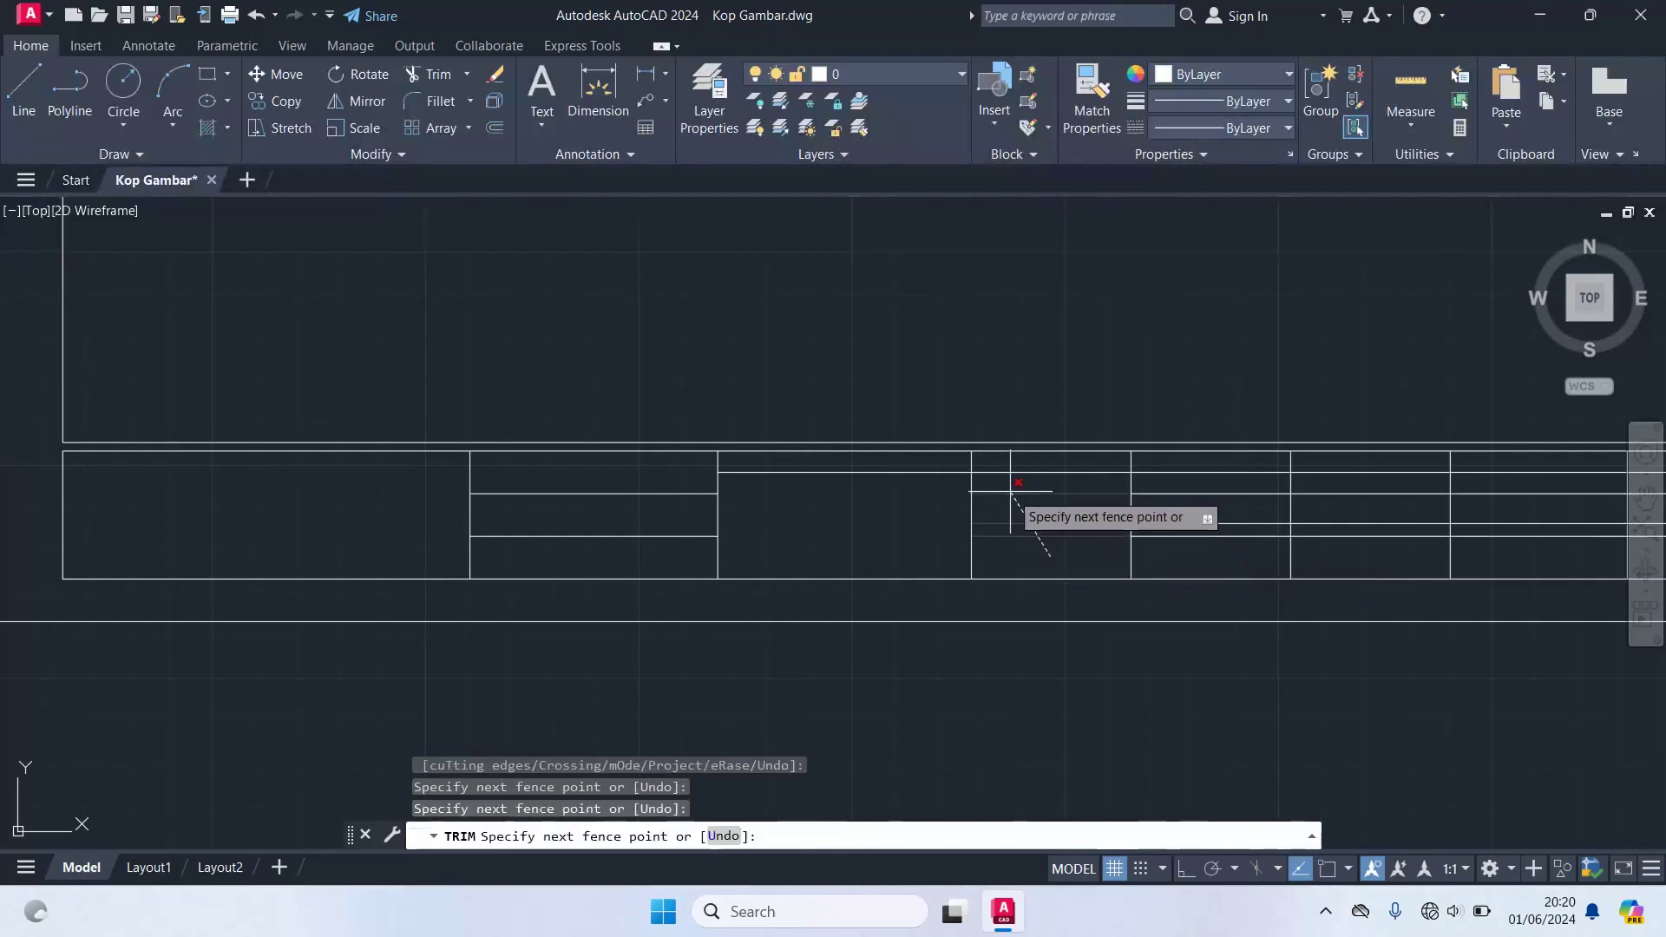
pyautogui.click(1011, 492)
pyautogui.press('Return')
pyautogui.moveTo(1052, 514); pyautogui.dragTo(643, 564, button='middle')
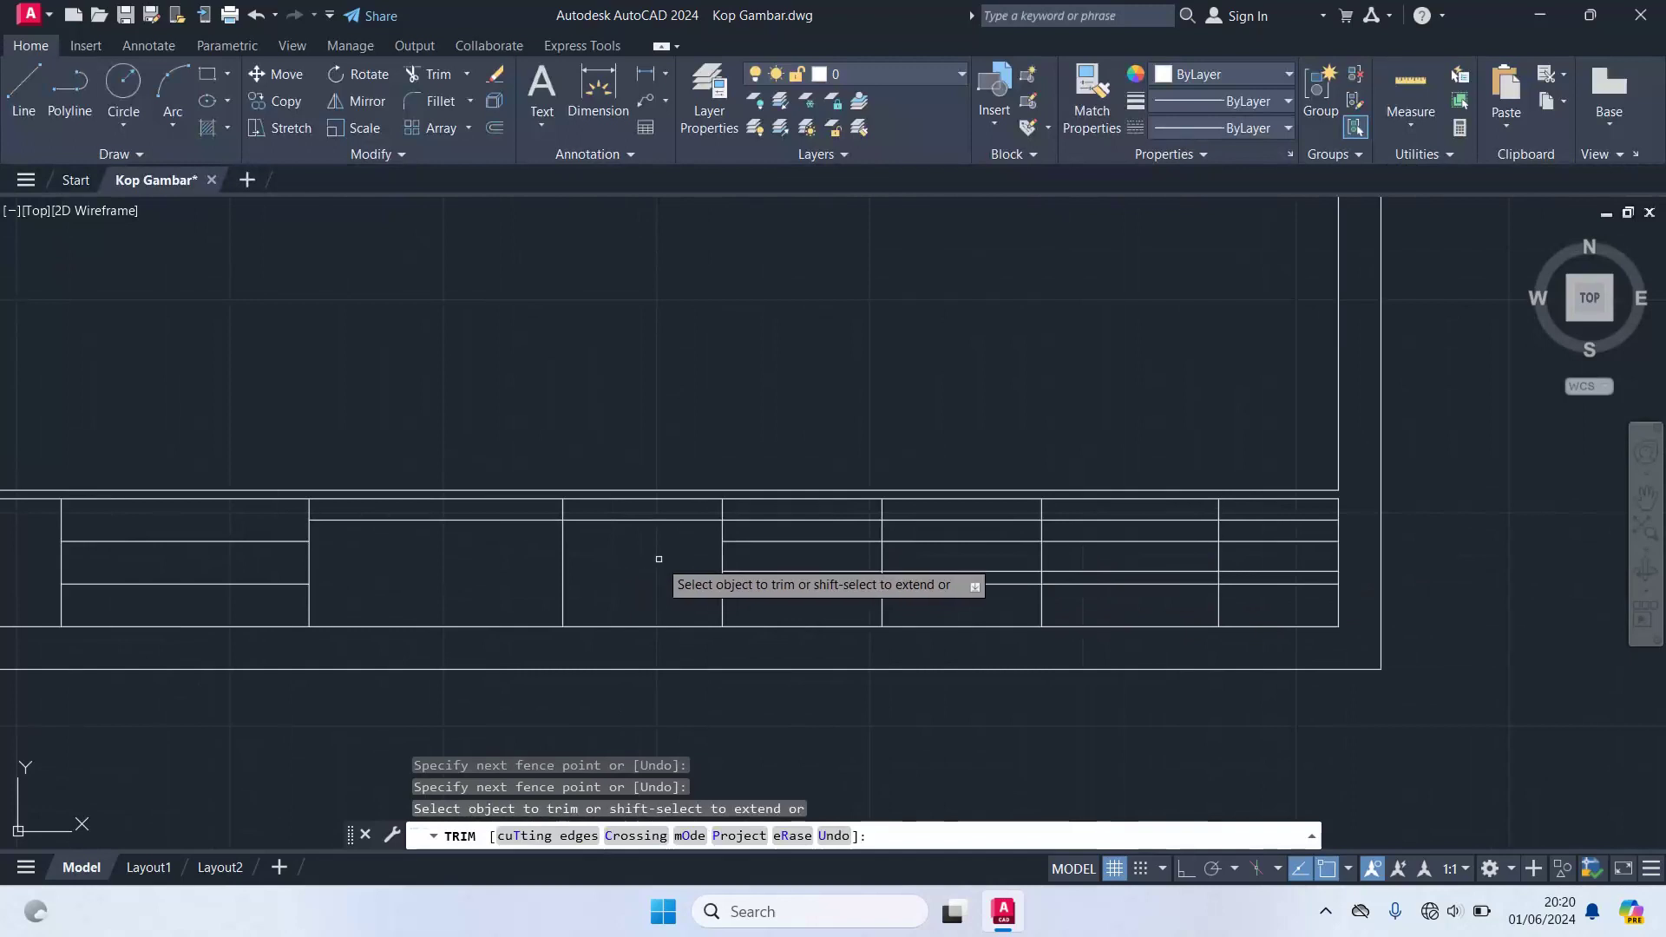
pyautogui.click(804, 599)
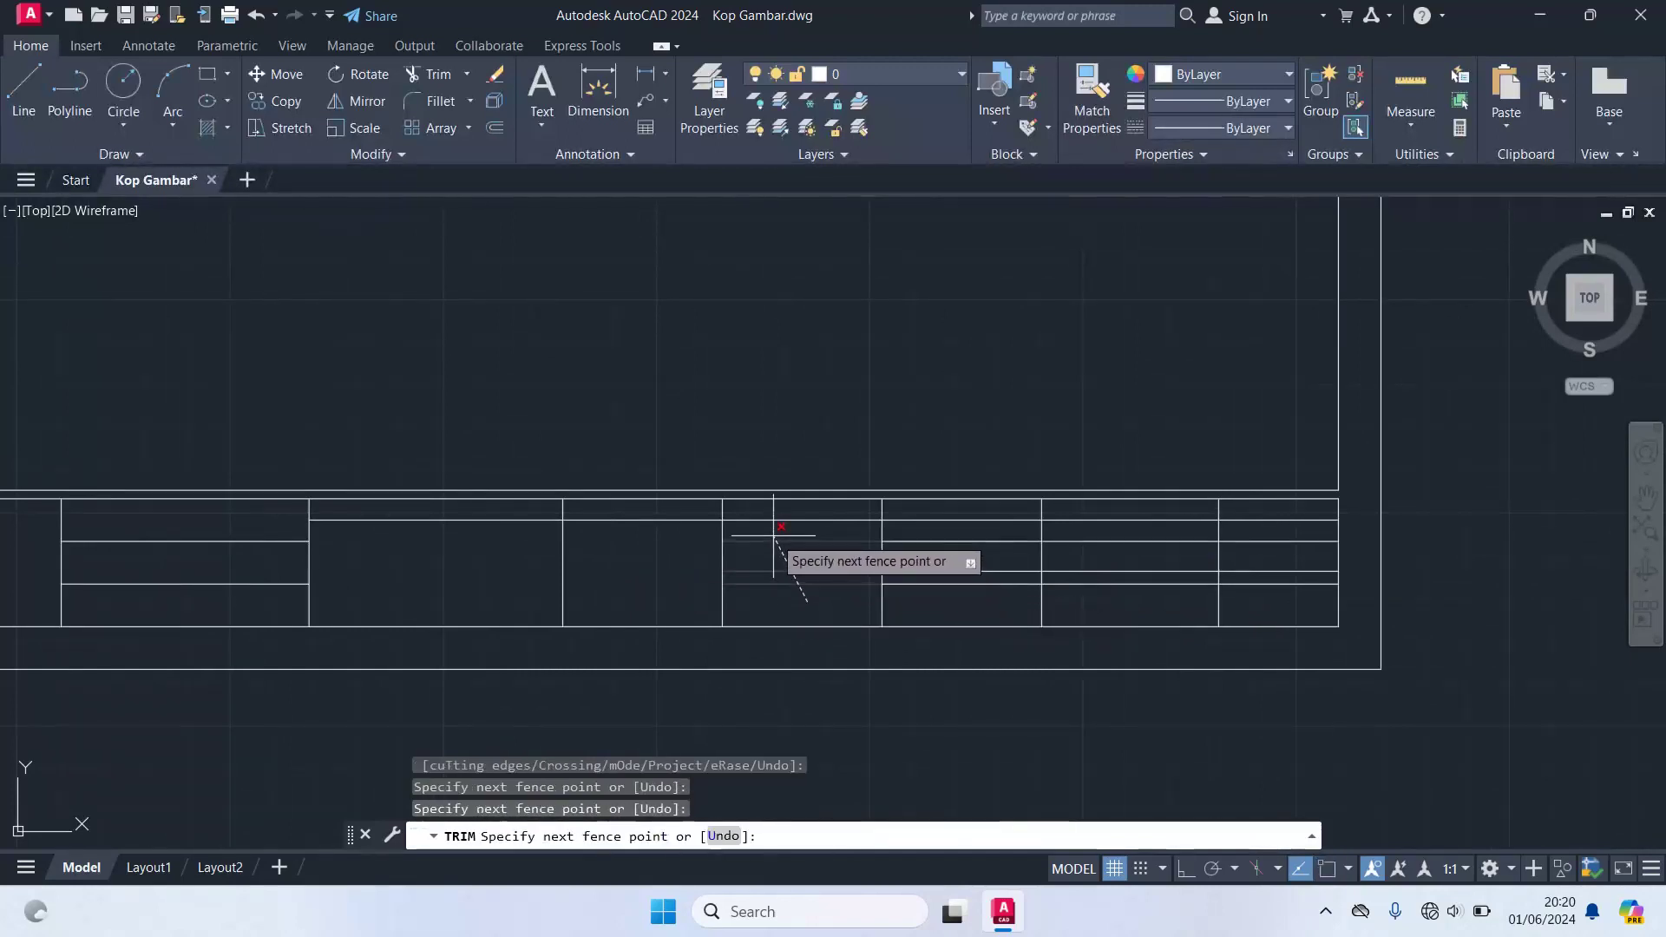
pyautogui.press('Return')
pyautogui.moveTo(391, 305); pyautogui.dragTo(532, 342, button='middle')
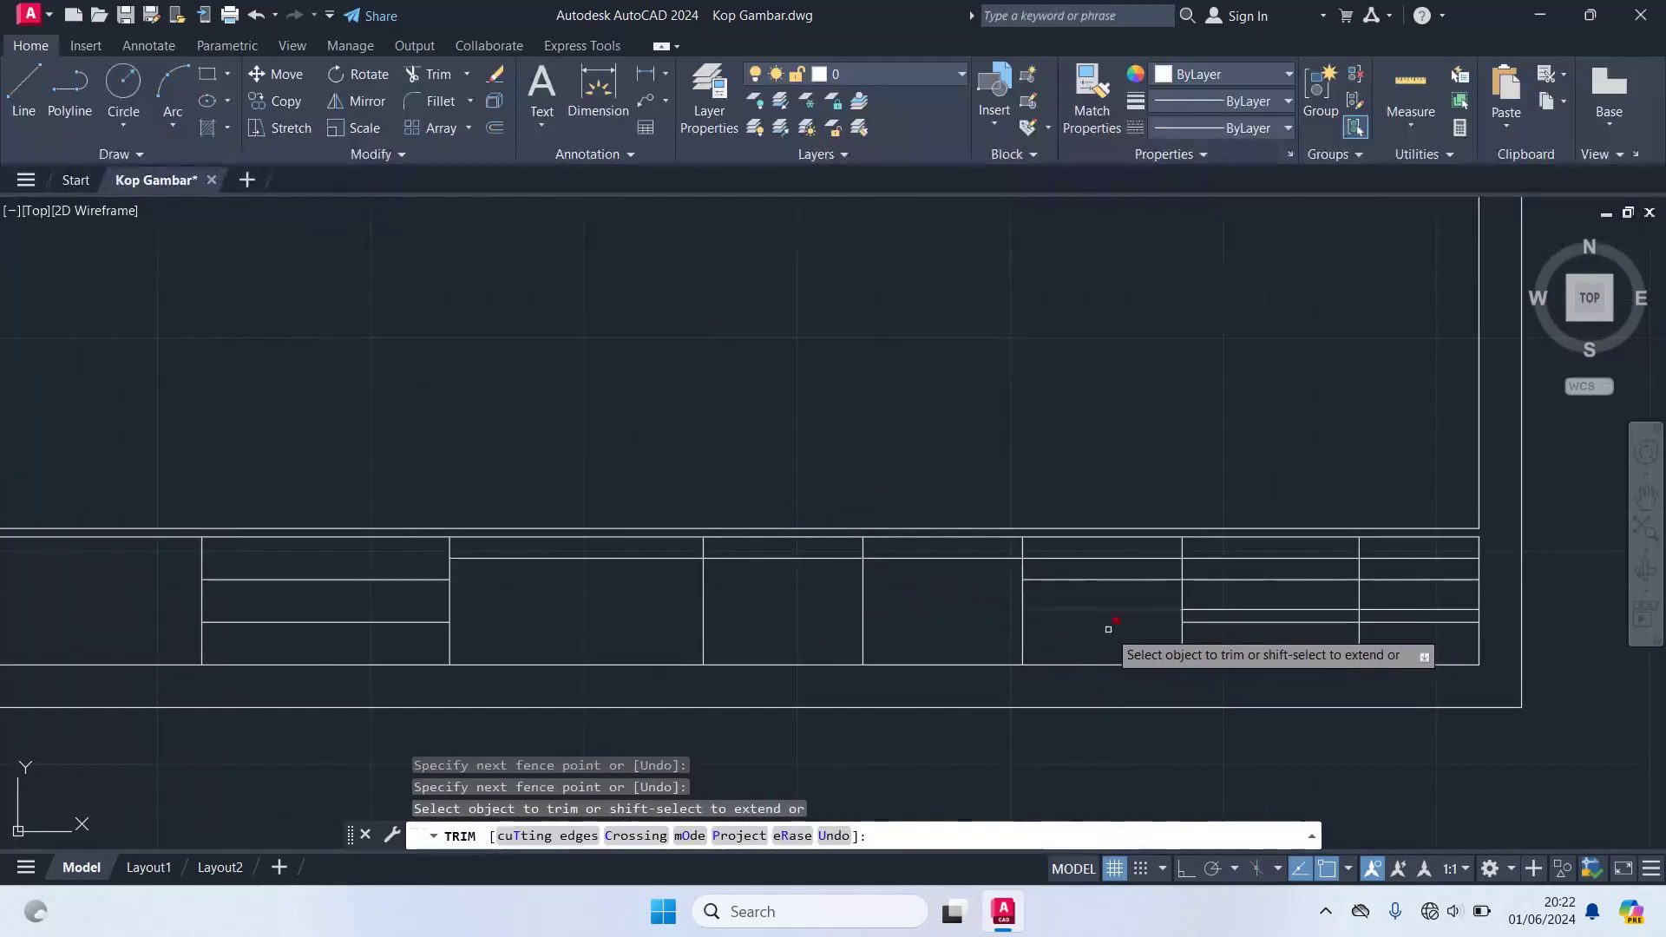
pyautogui.click(1104, 629)
pyautogui.click(1082, 573)
pyautogui.press('Return')
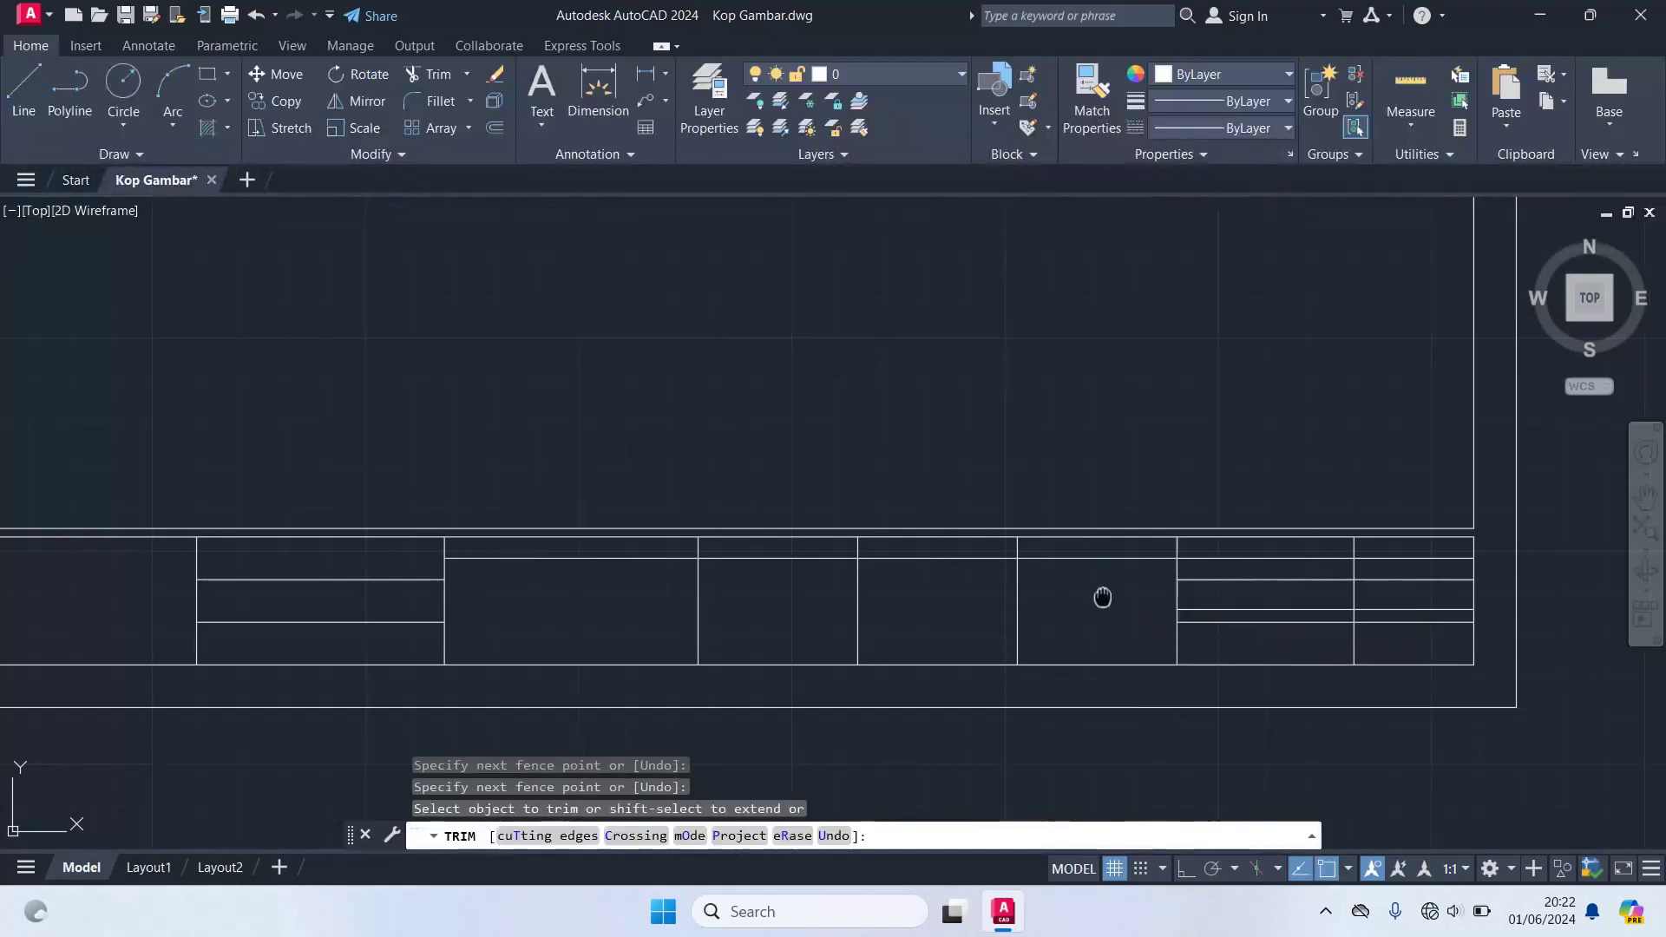
# - Trim the remaining segments in the upper-right cell and end TRIM
pyautogui.moveTo(1100, 595); pyautogui.dragTo(806, 506, button='middle')
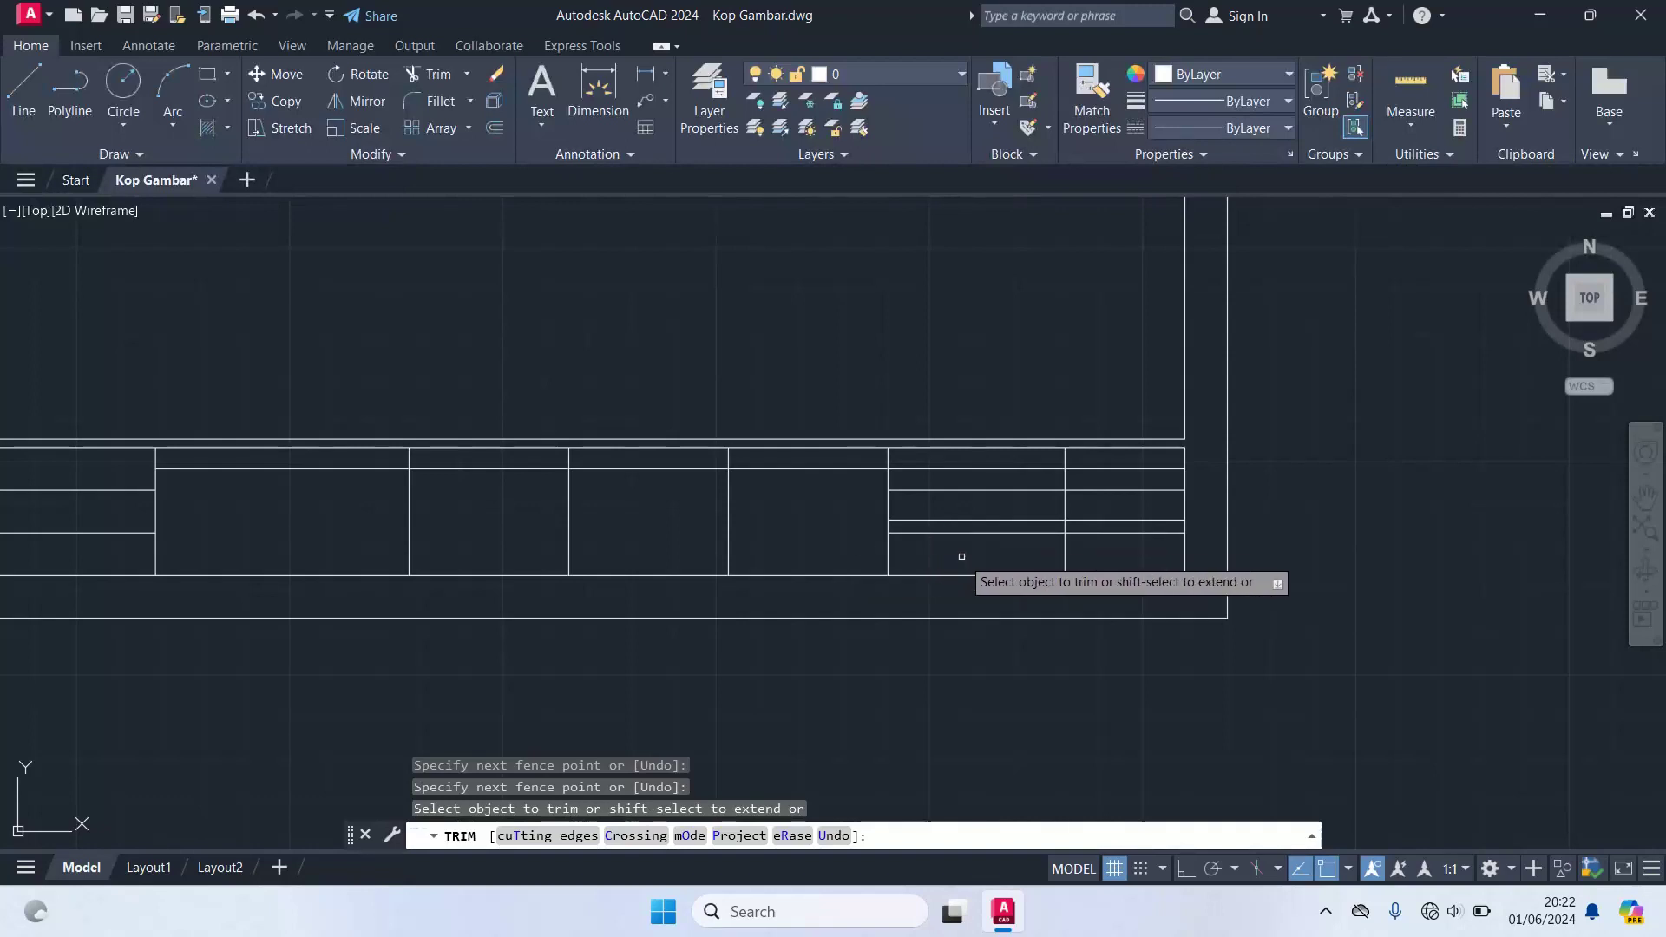
pyautogui.click(961, 556)
pyautogui.click(934, 512)
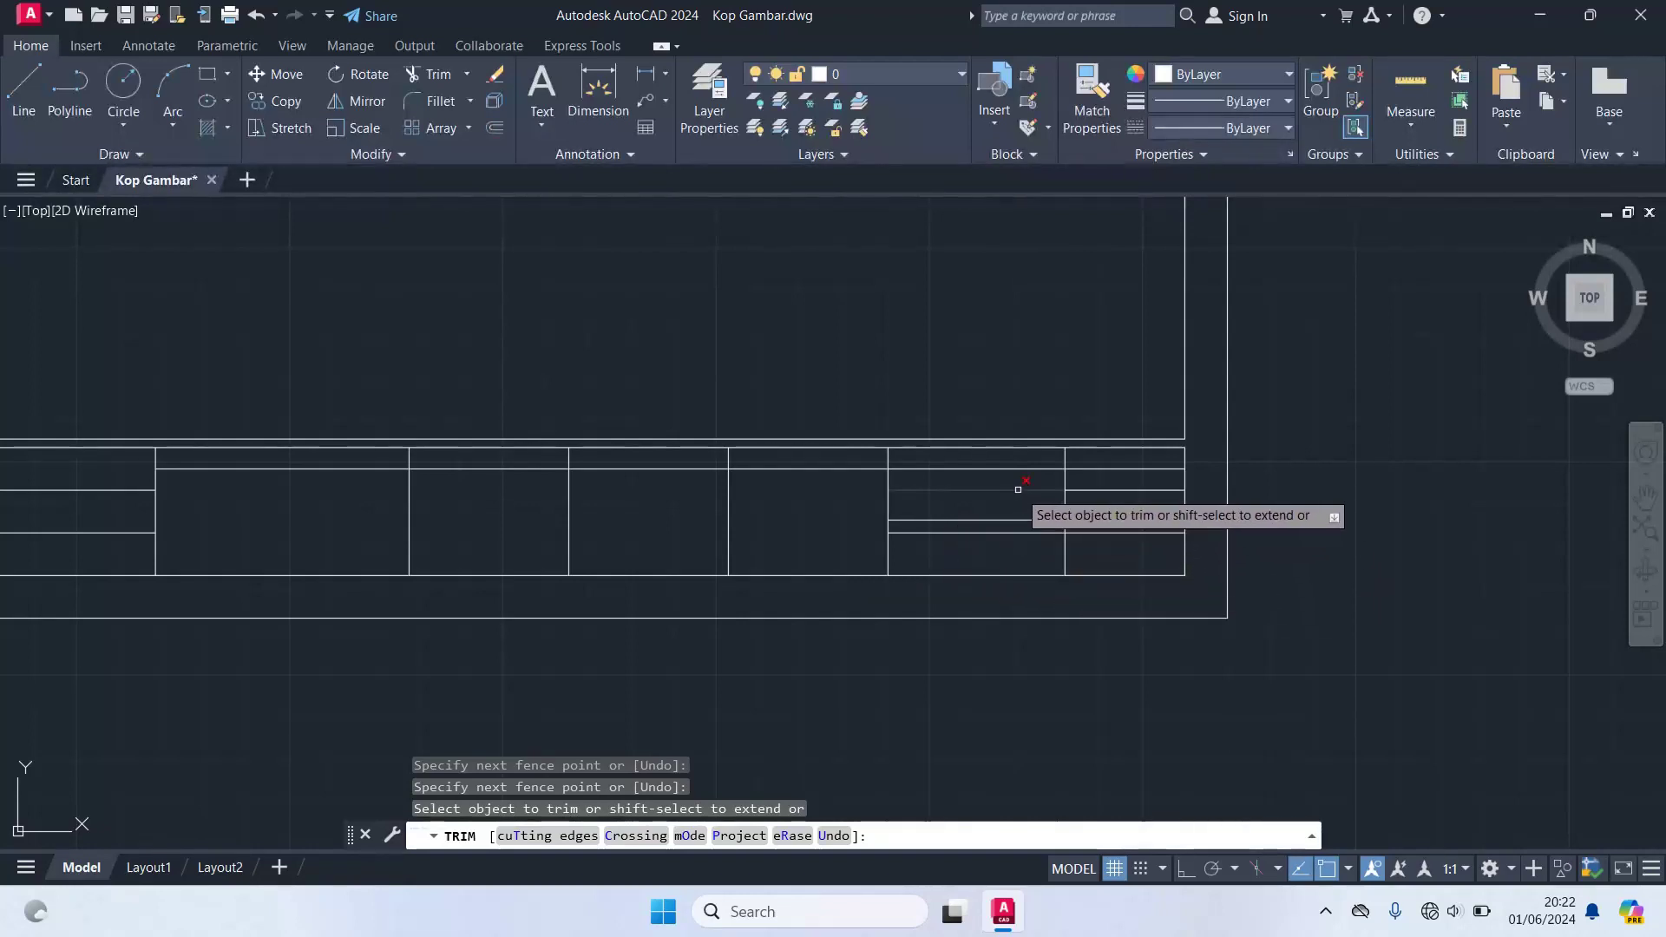
pyautogui.click(1029, 554)
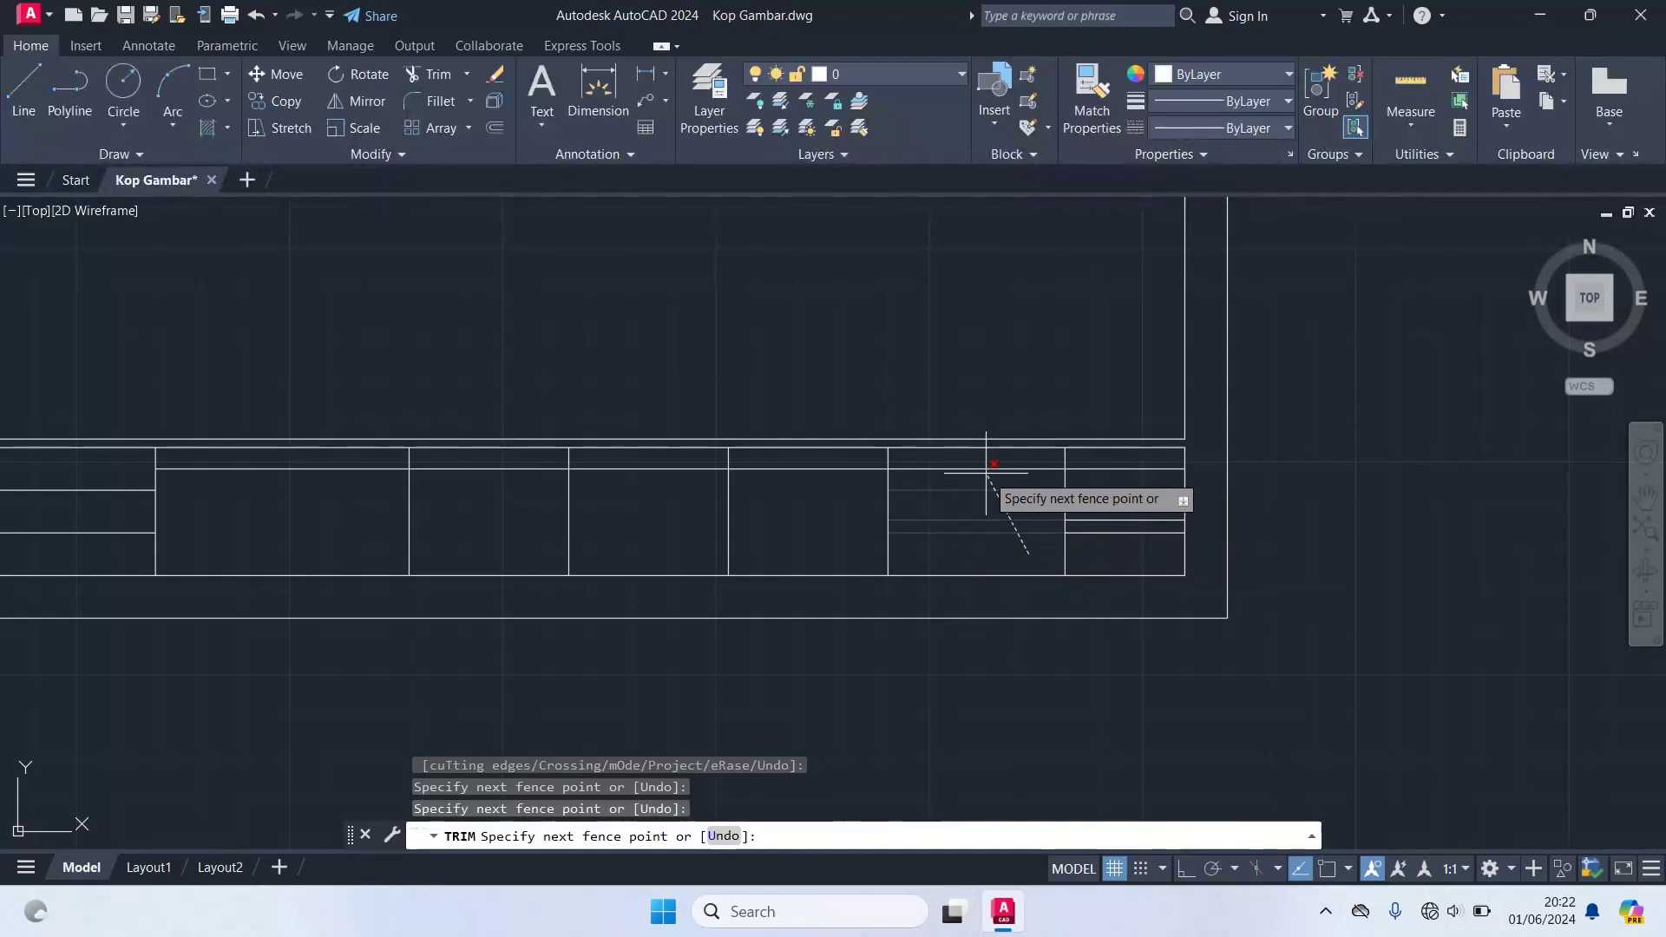
pyautogui.press('Return')
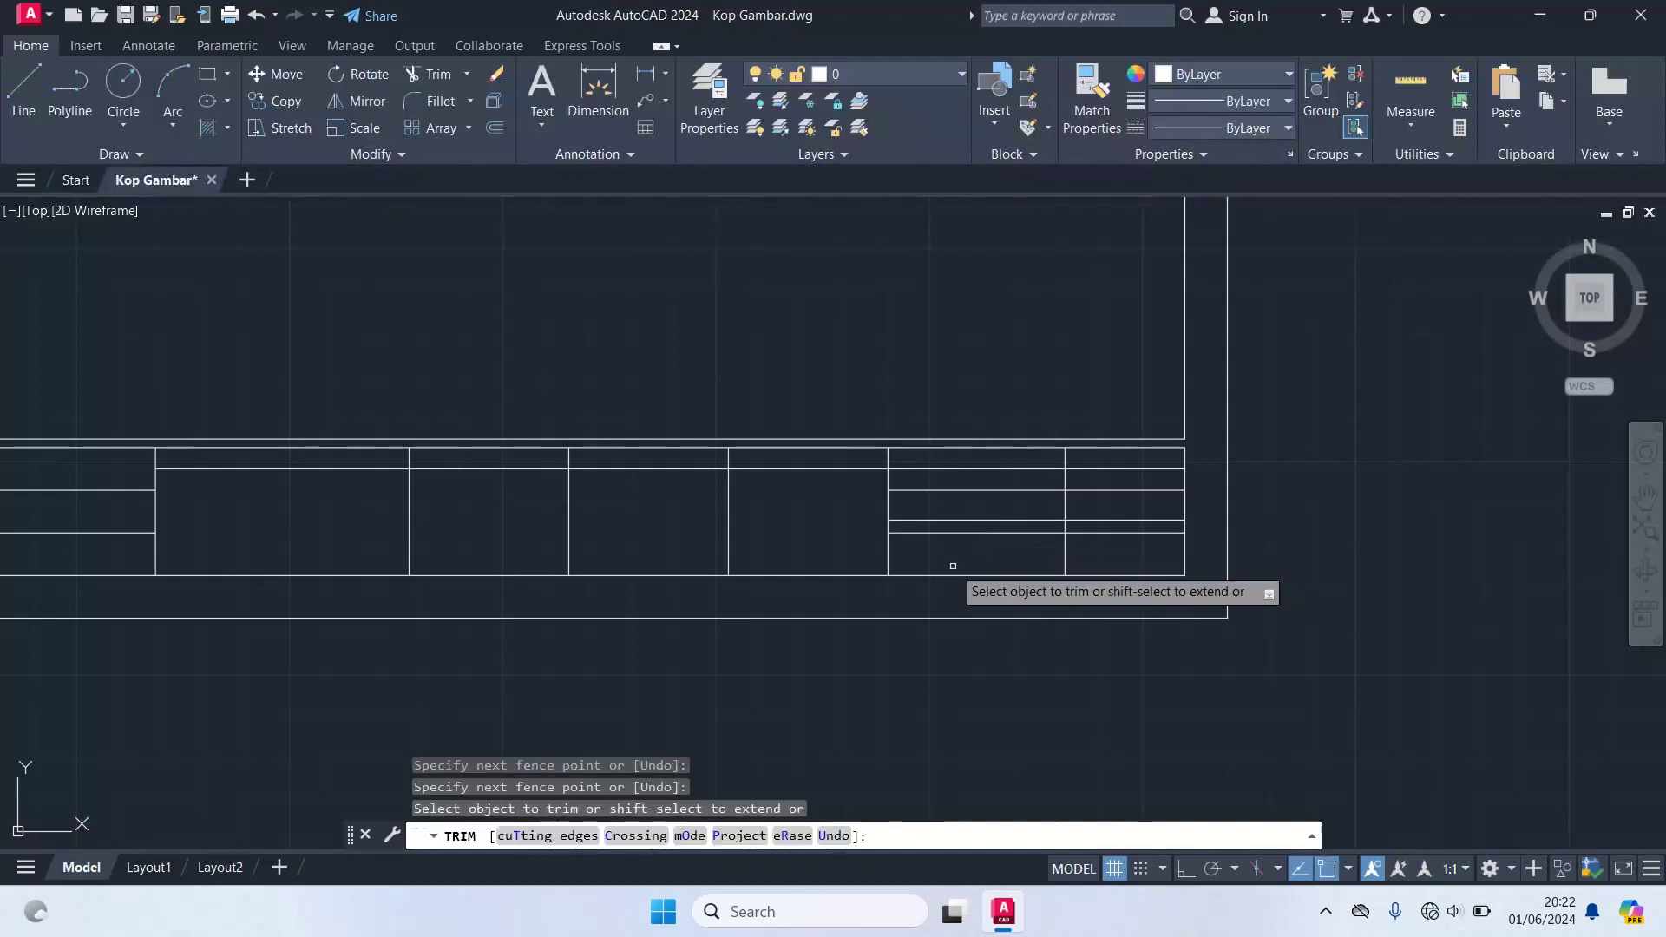
pyautogui.click(953, 490)
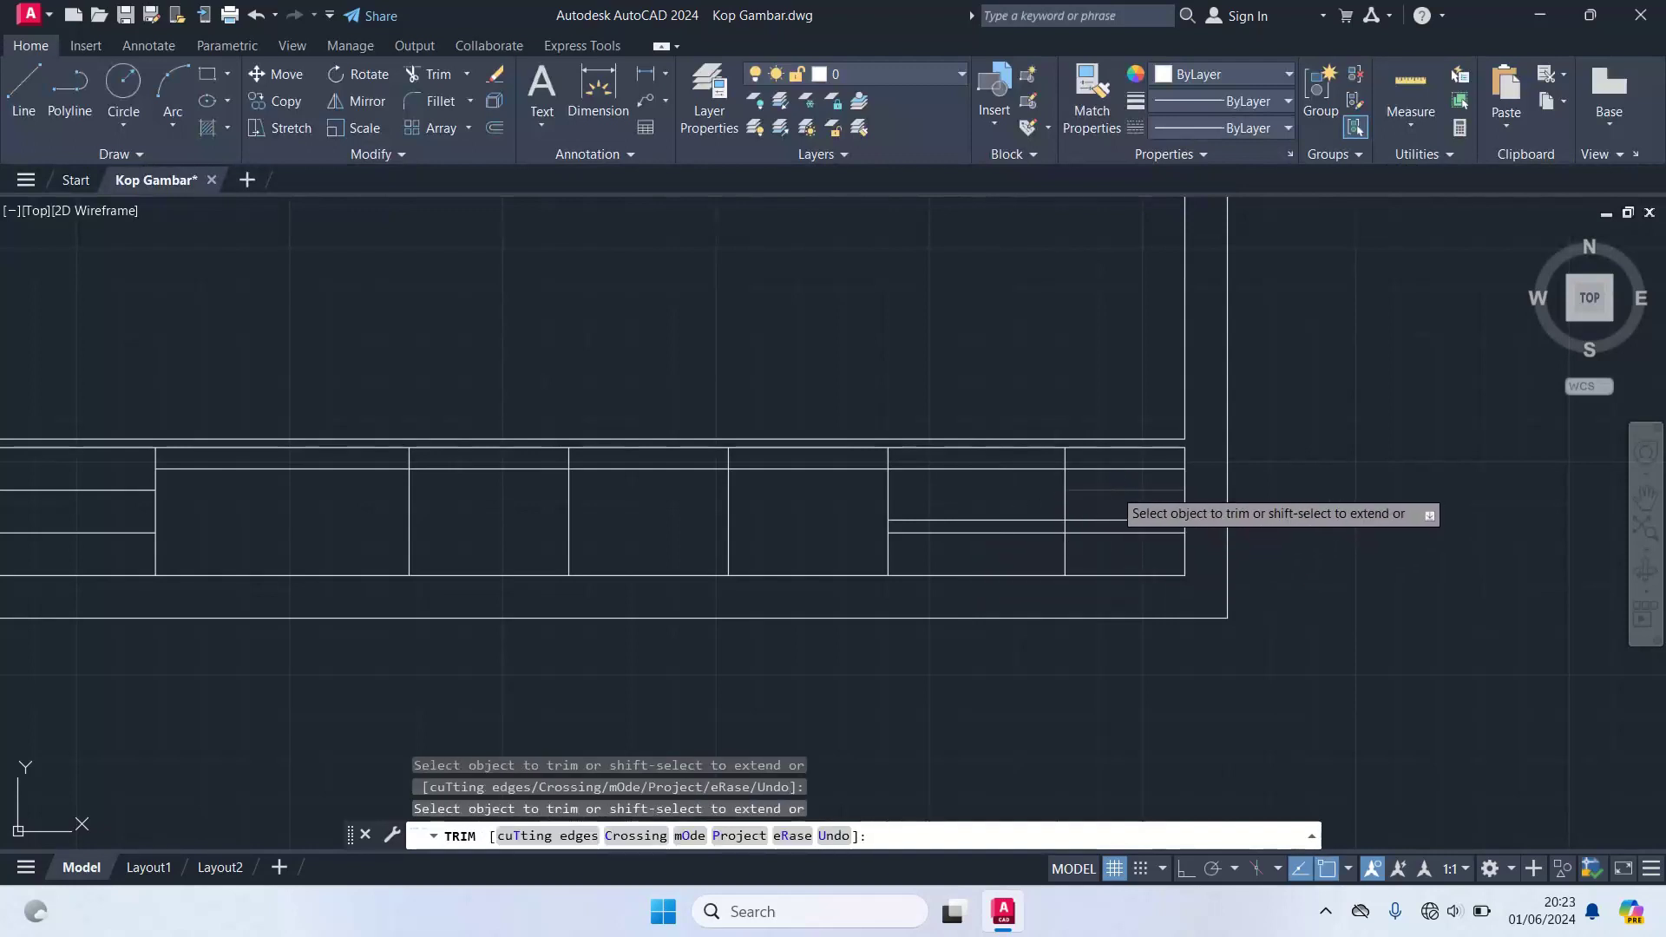
pyautogui.scroll(-2, 1266, 521)
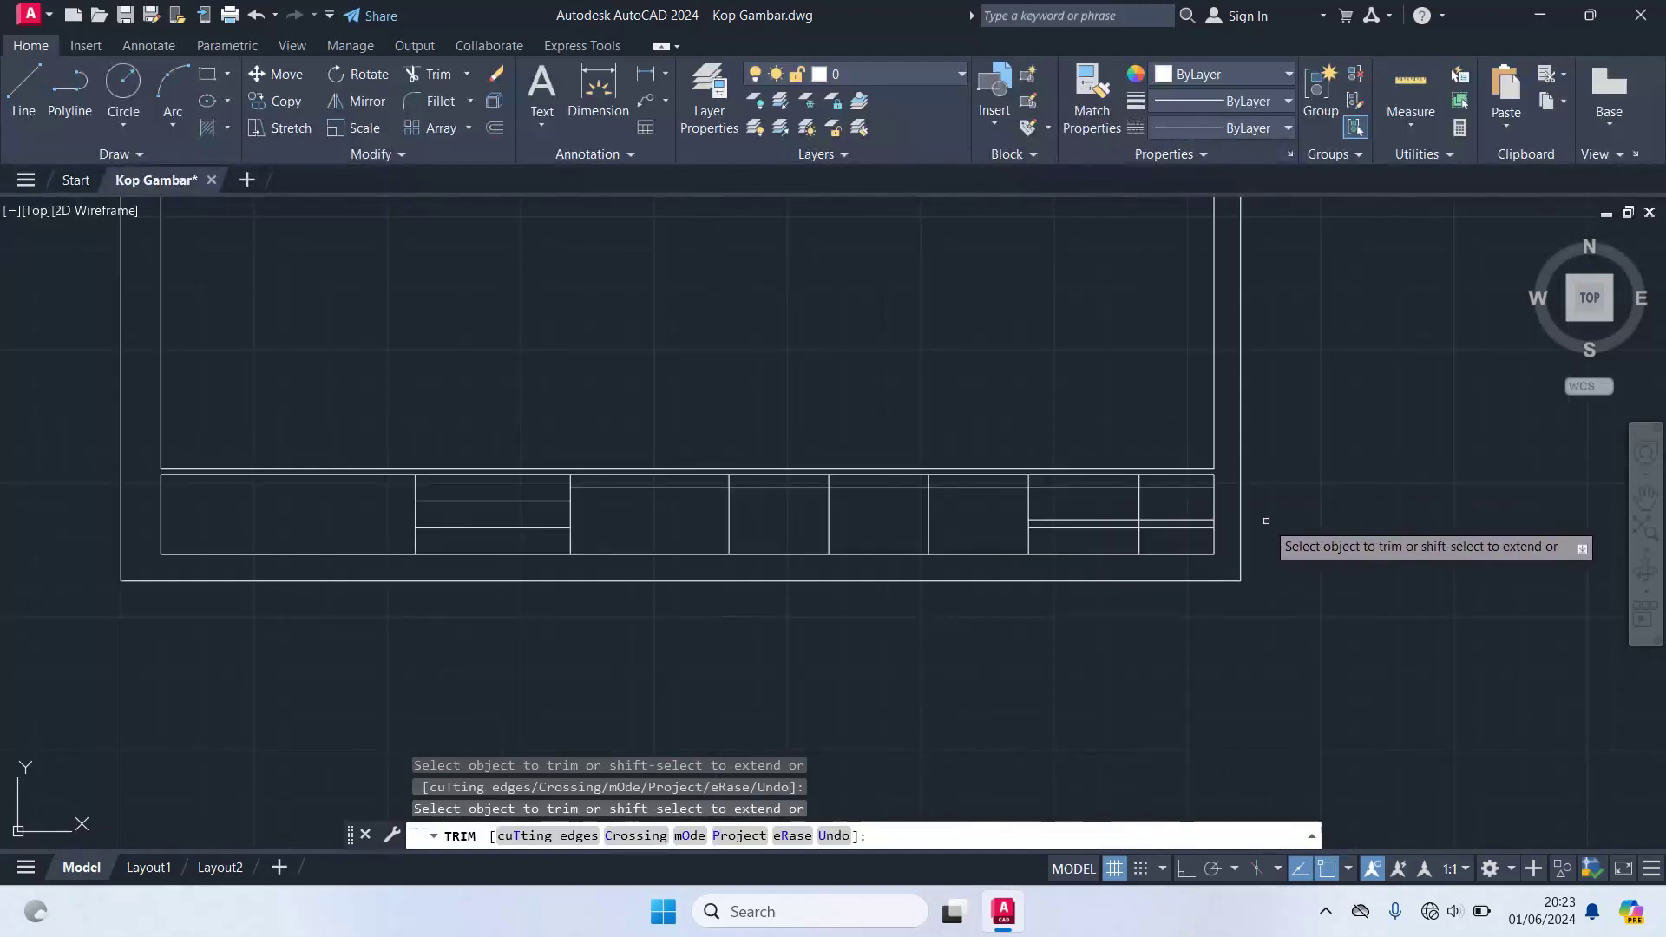
pyautogui.moveTo(1266, 521); pyautogui.dragTo(1358, 521, button='middle')
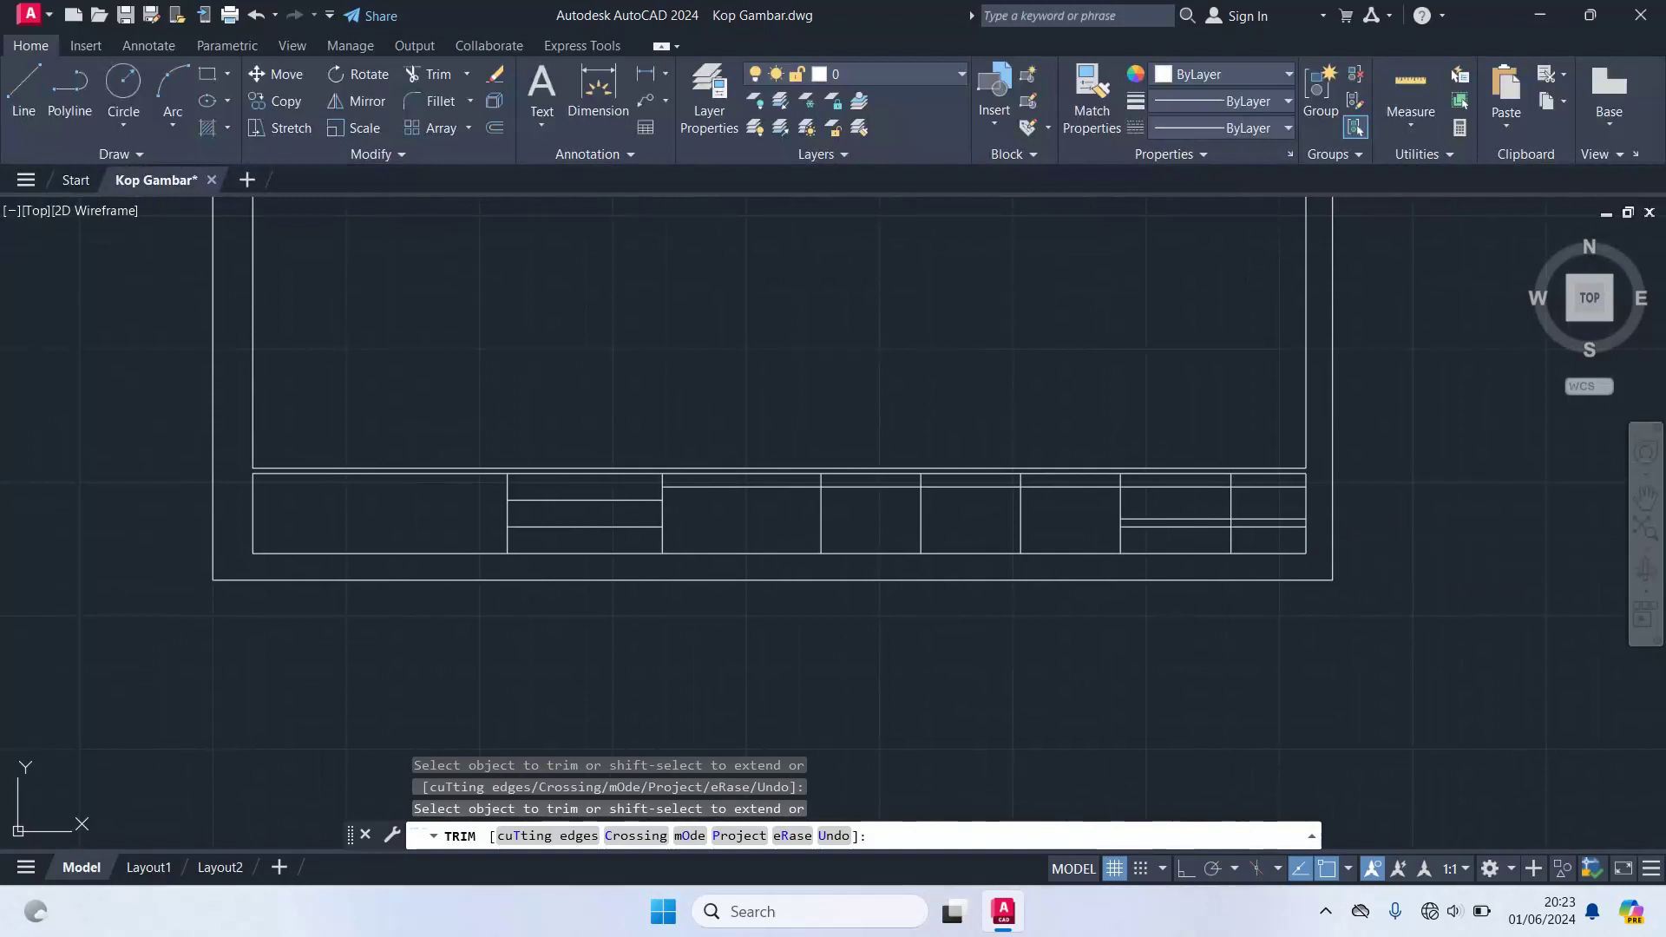
pyautogui.press('Escape')
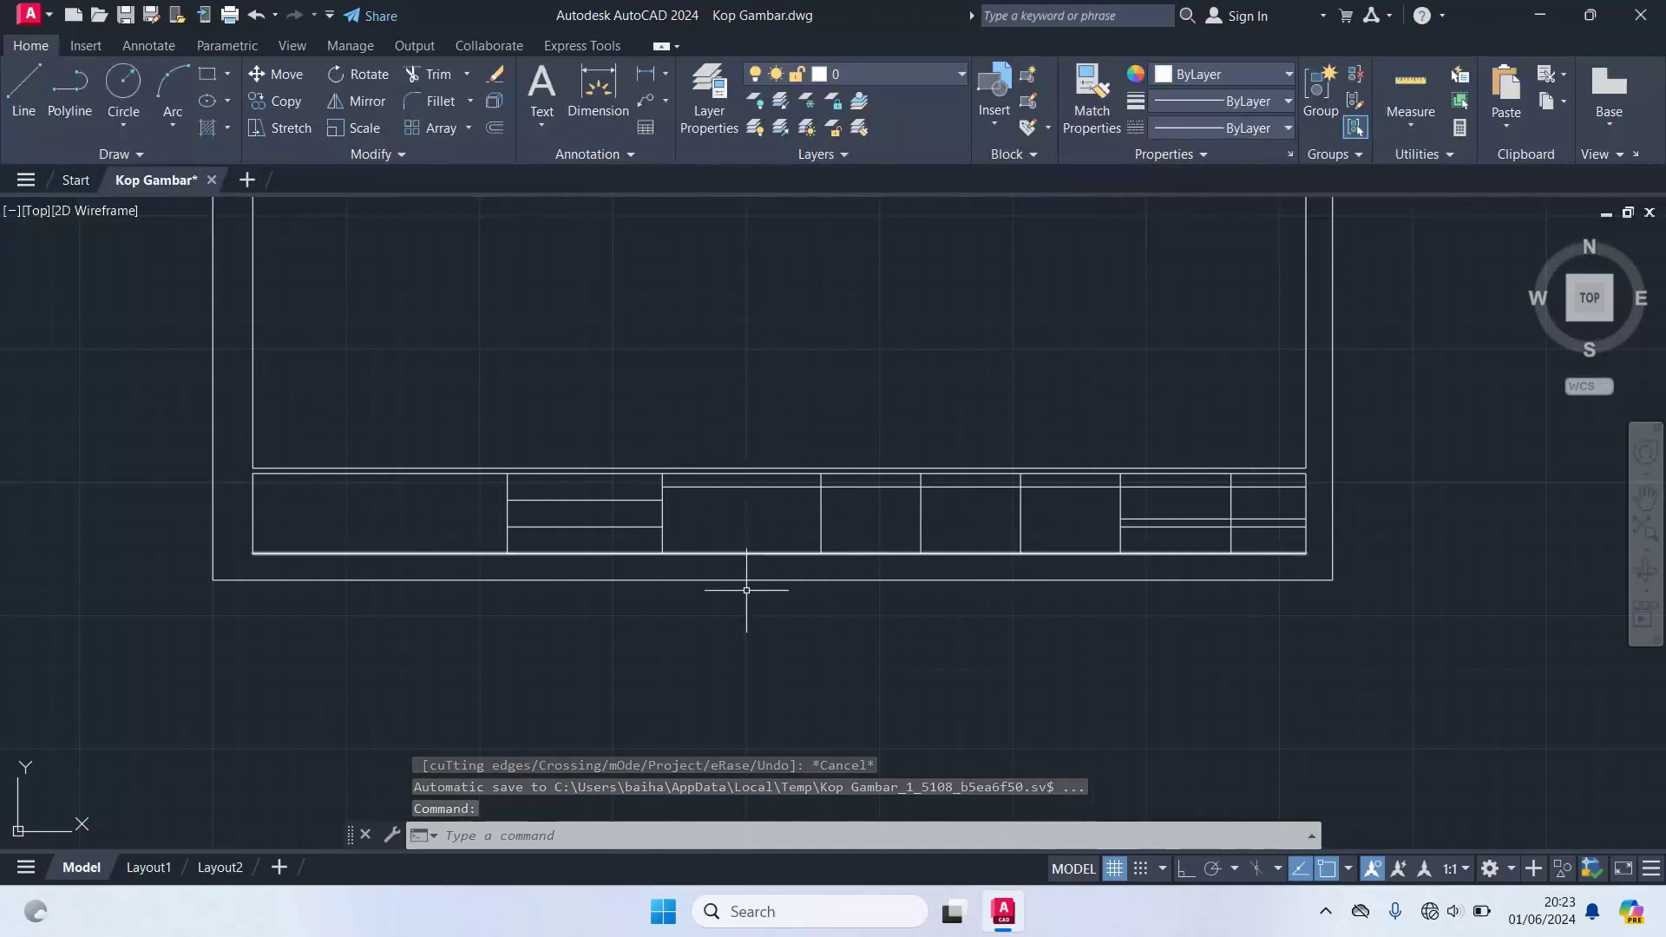
pyautogui.moveTo(743, 640); pyautogui.dragTo(950, 637, button='middle')
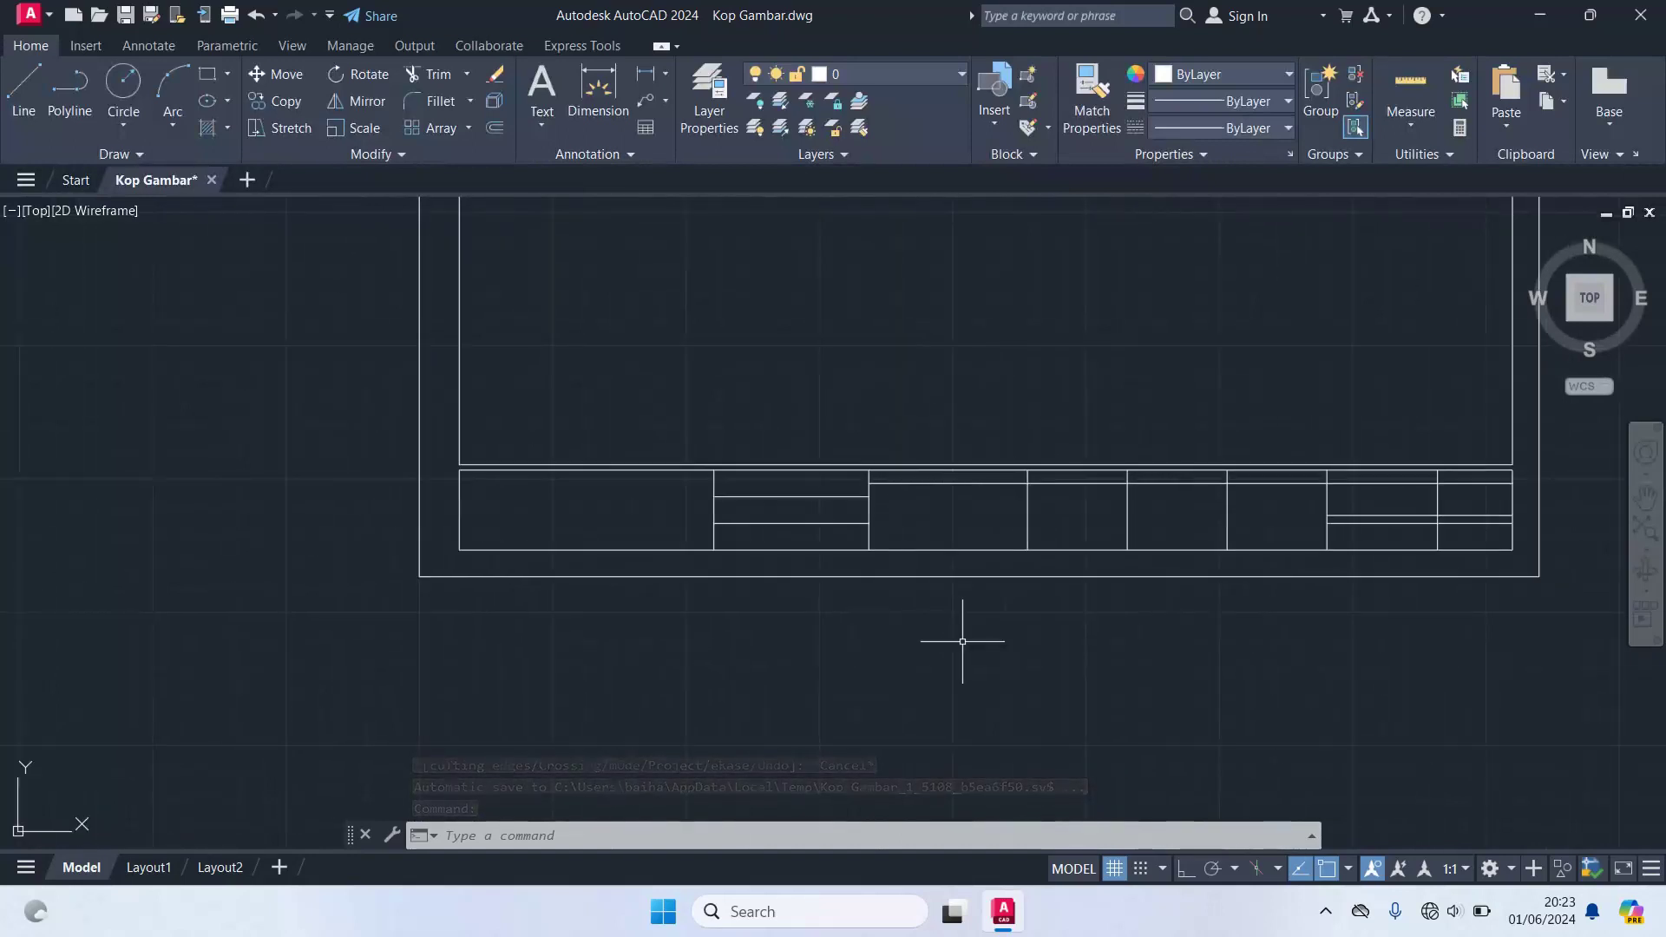
pyautogui.moveTo(852, 405); pyautogui.dragTo(859, 525, button='middle')
pyautogui.scroll(-2, 857, 481)
pyautogui.scroll(2, 890, 446)
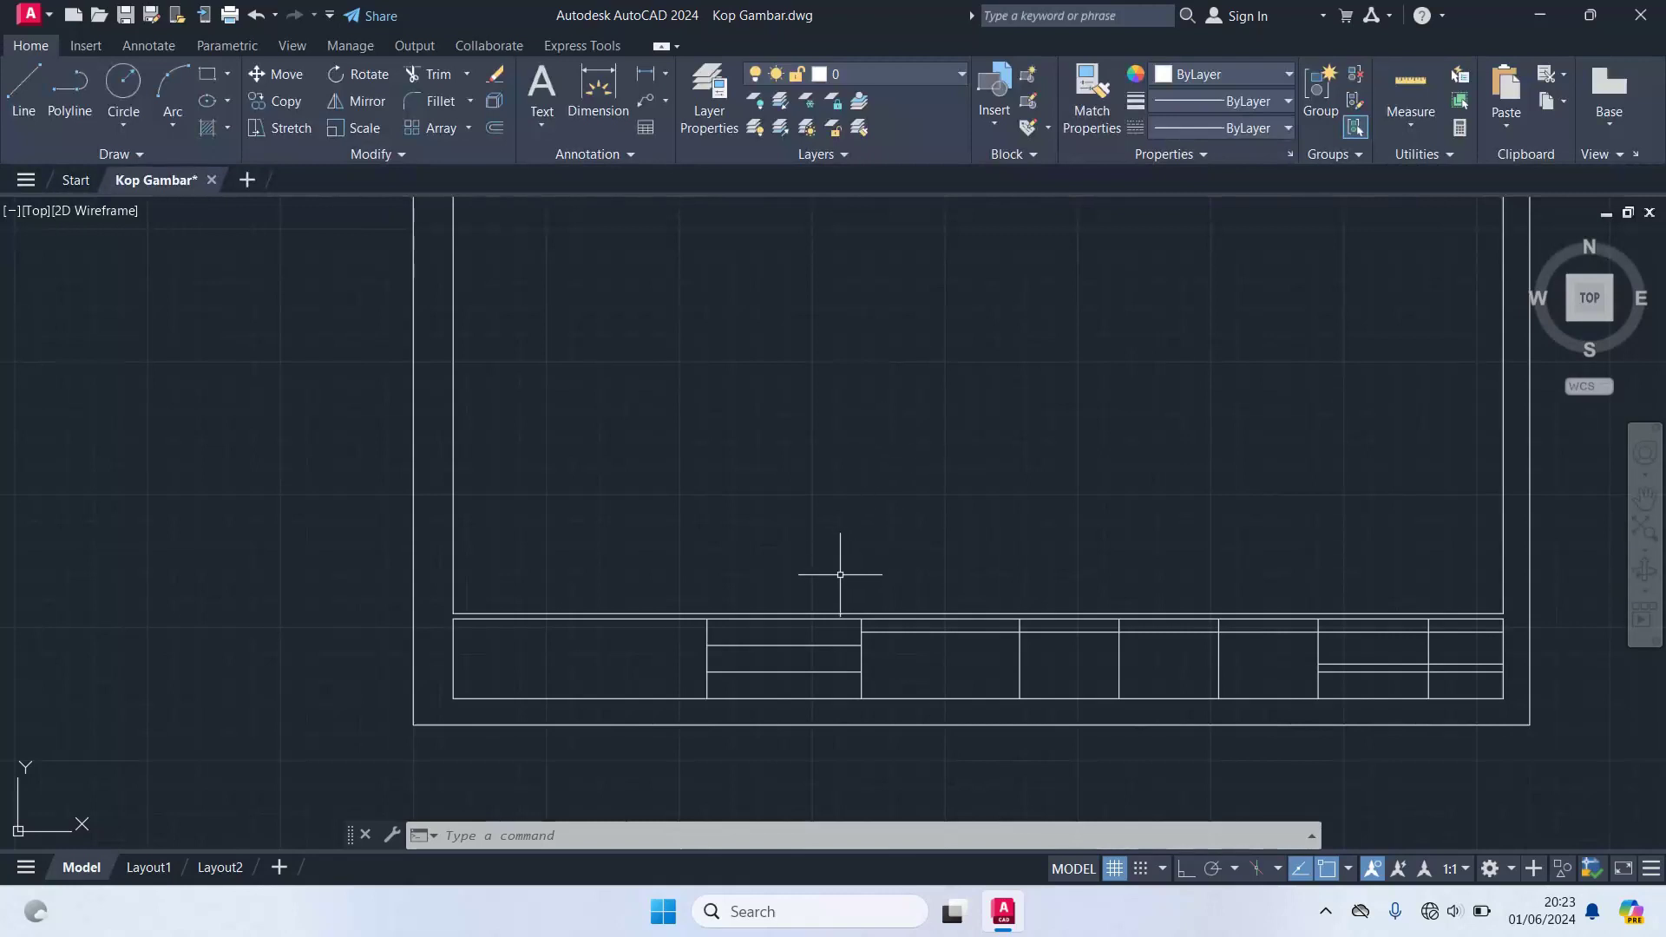
pyautogui.write('T')
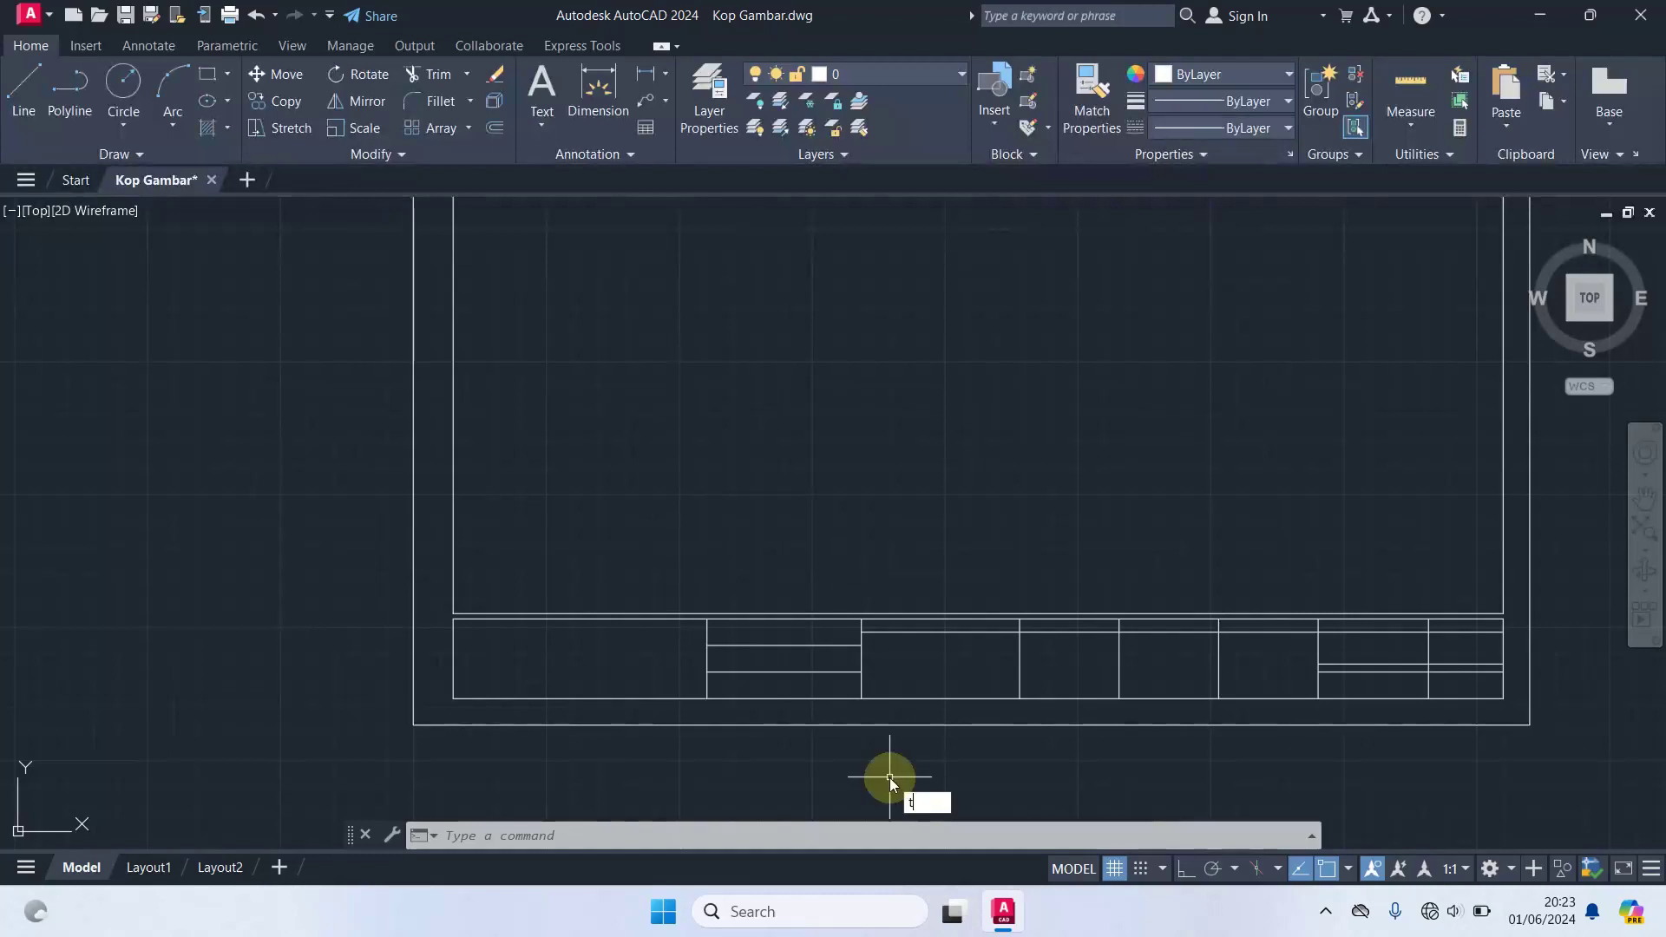
# - Place bold 'KEGIATAN :' multiline text in the top cell, narrowed to about 24.5 wide
pyautogui.press('Return')
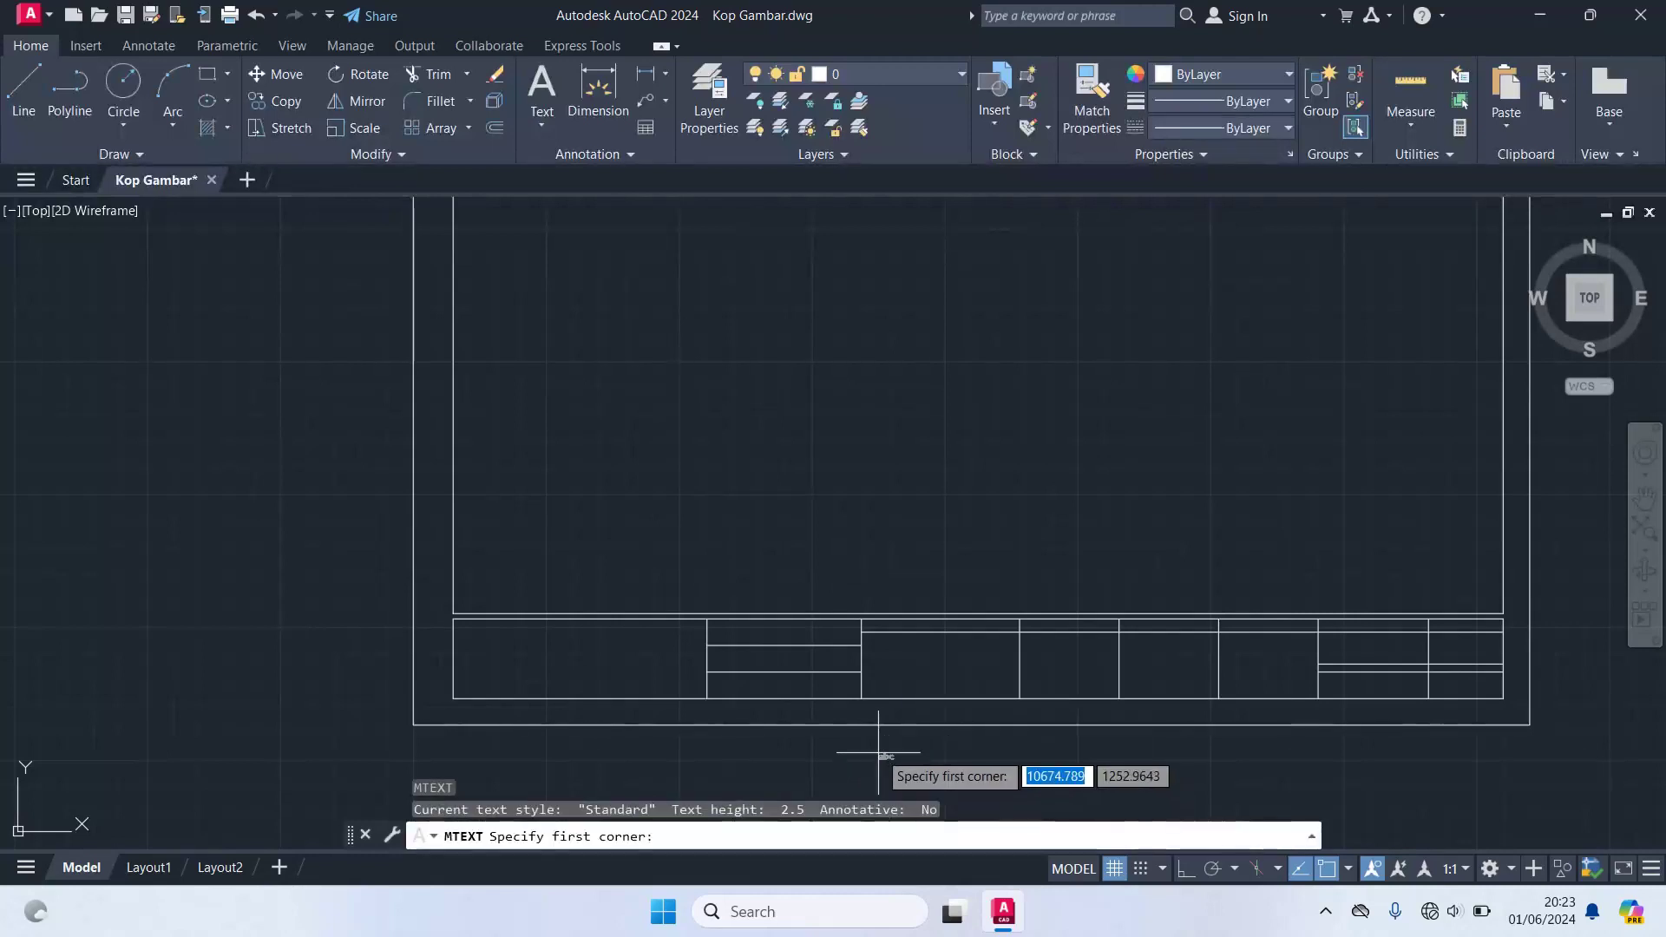
pyautogui.scroll(2, 733, 655)
pyautogui.scroll(3, 720, 623)
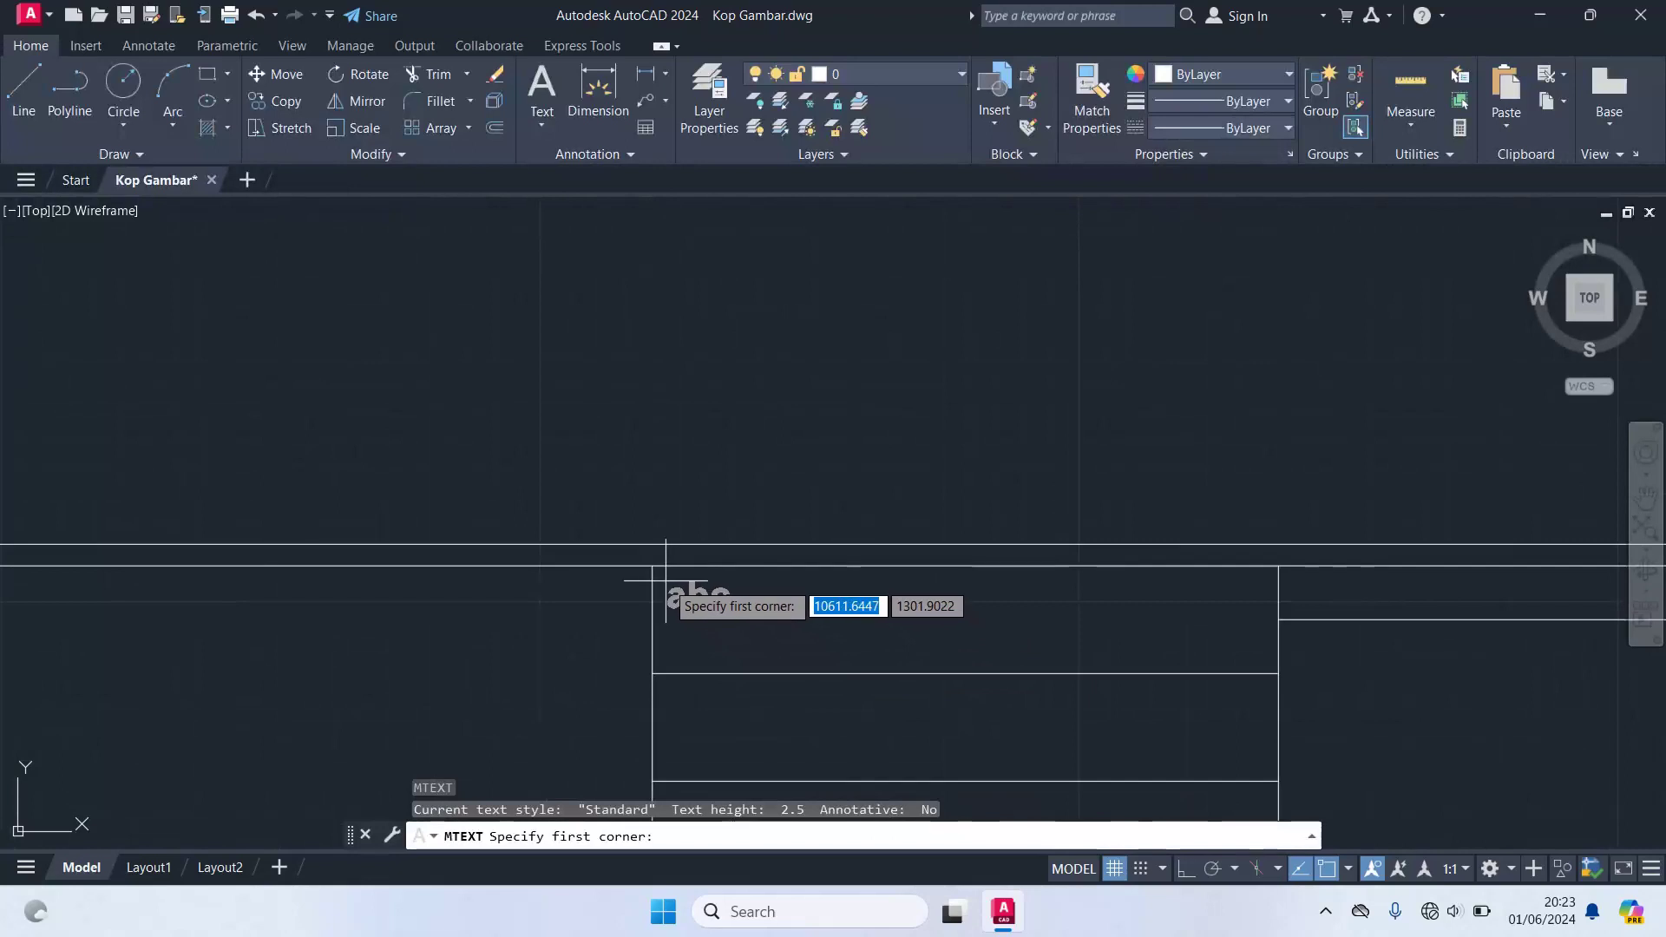
pyautogui.click(665, 580)
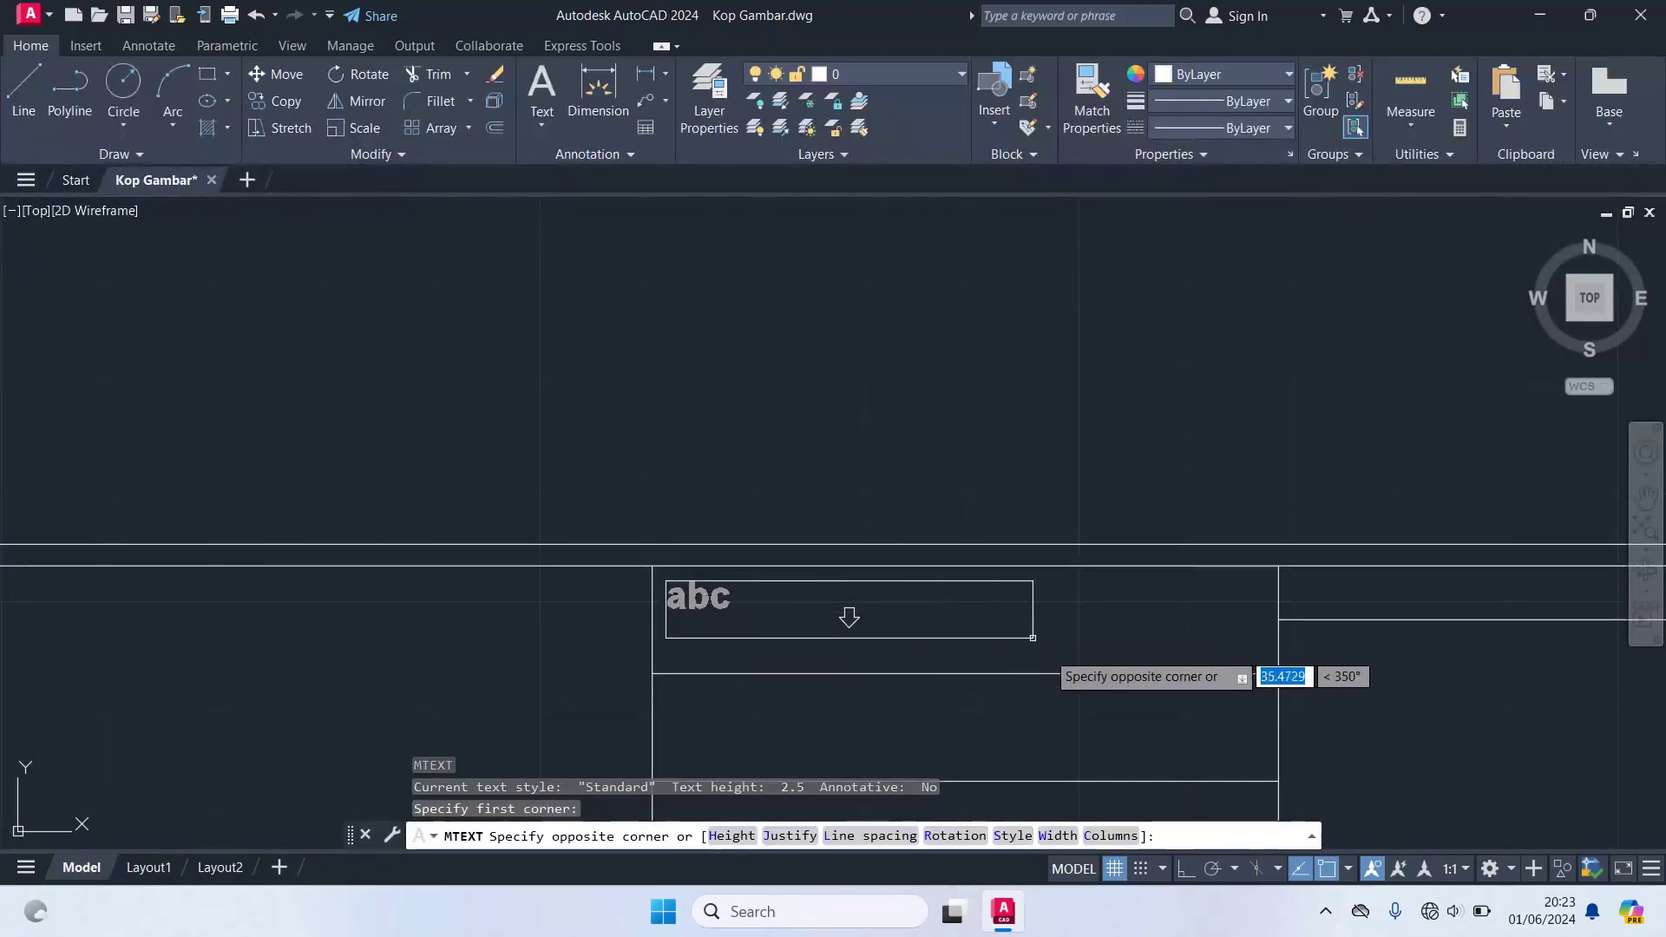
pyautogui.click(856, 631)
pyautogui.write('KEGI')
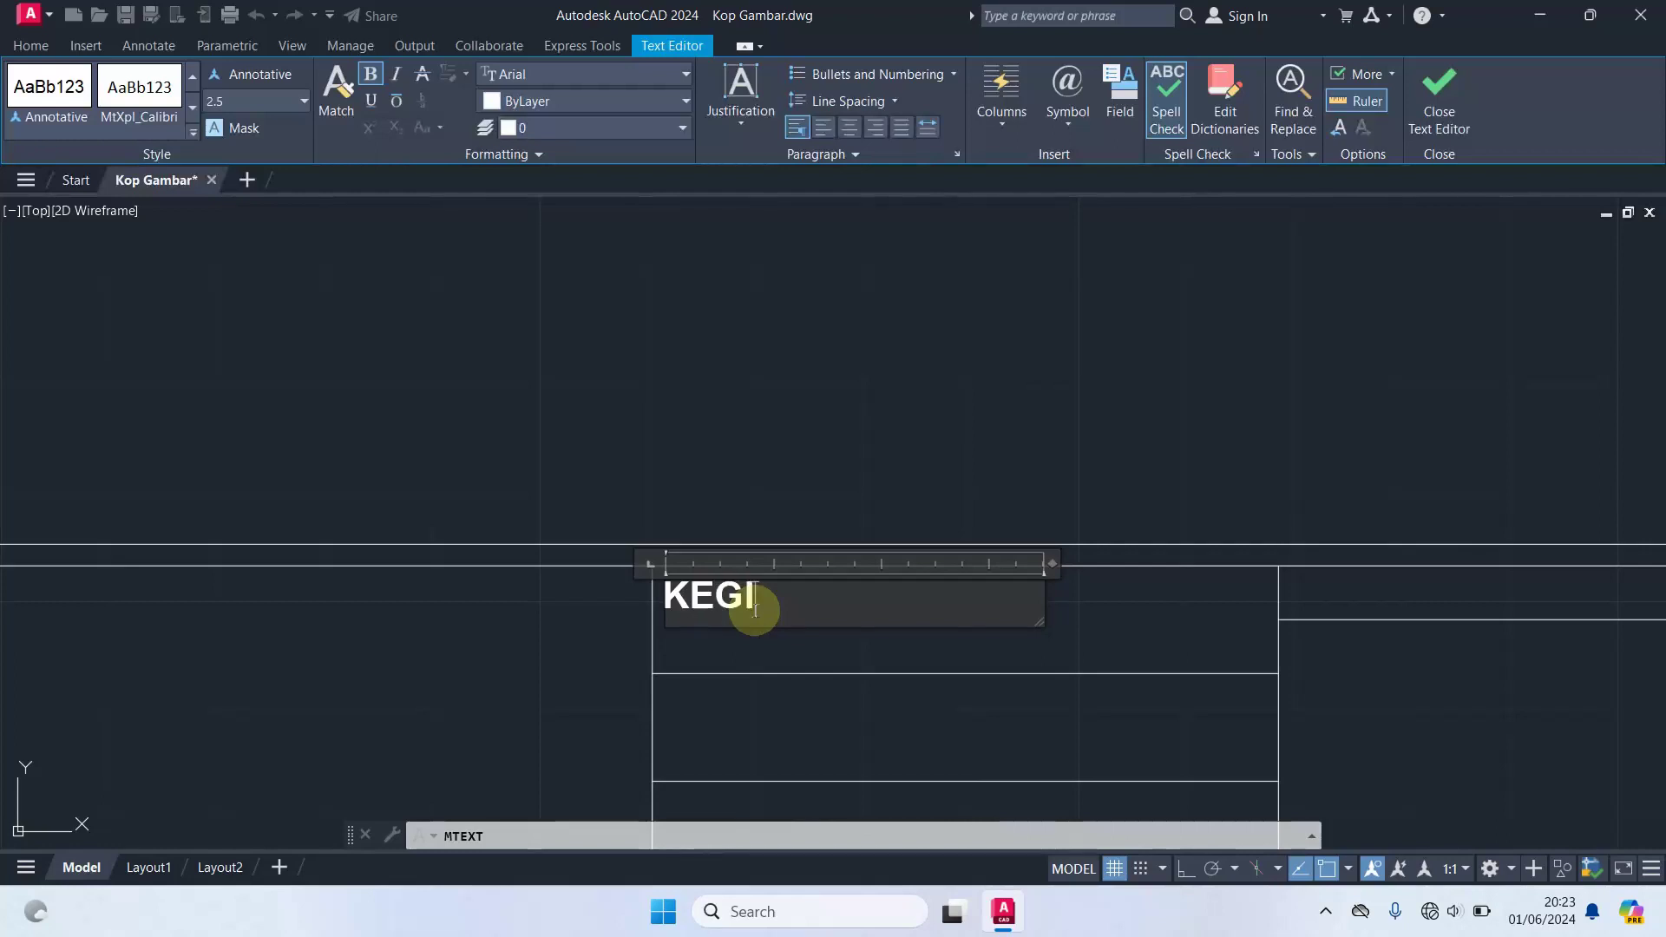
pyautogui.write('ATAN  :')
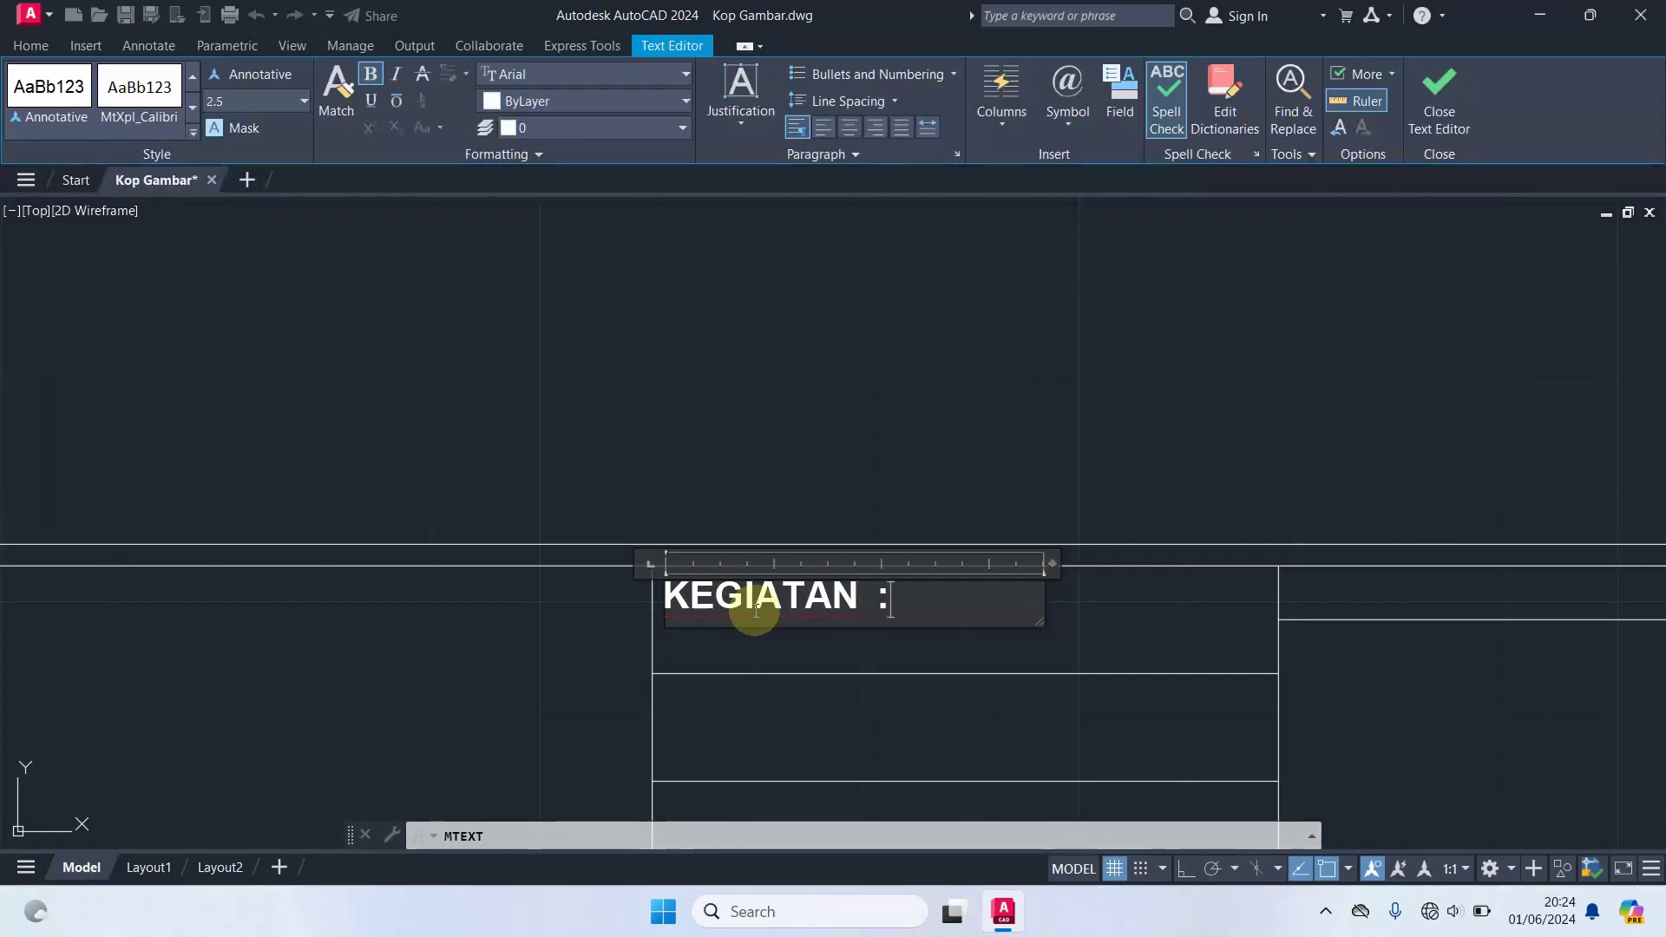
pyautogui.moveTo(1053, 564); pyautogui.dragTo(937, 567)
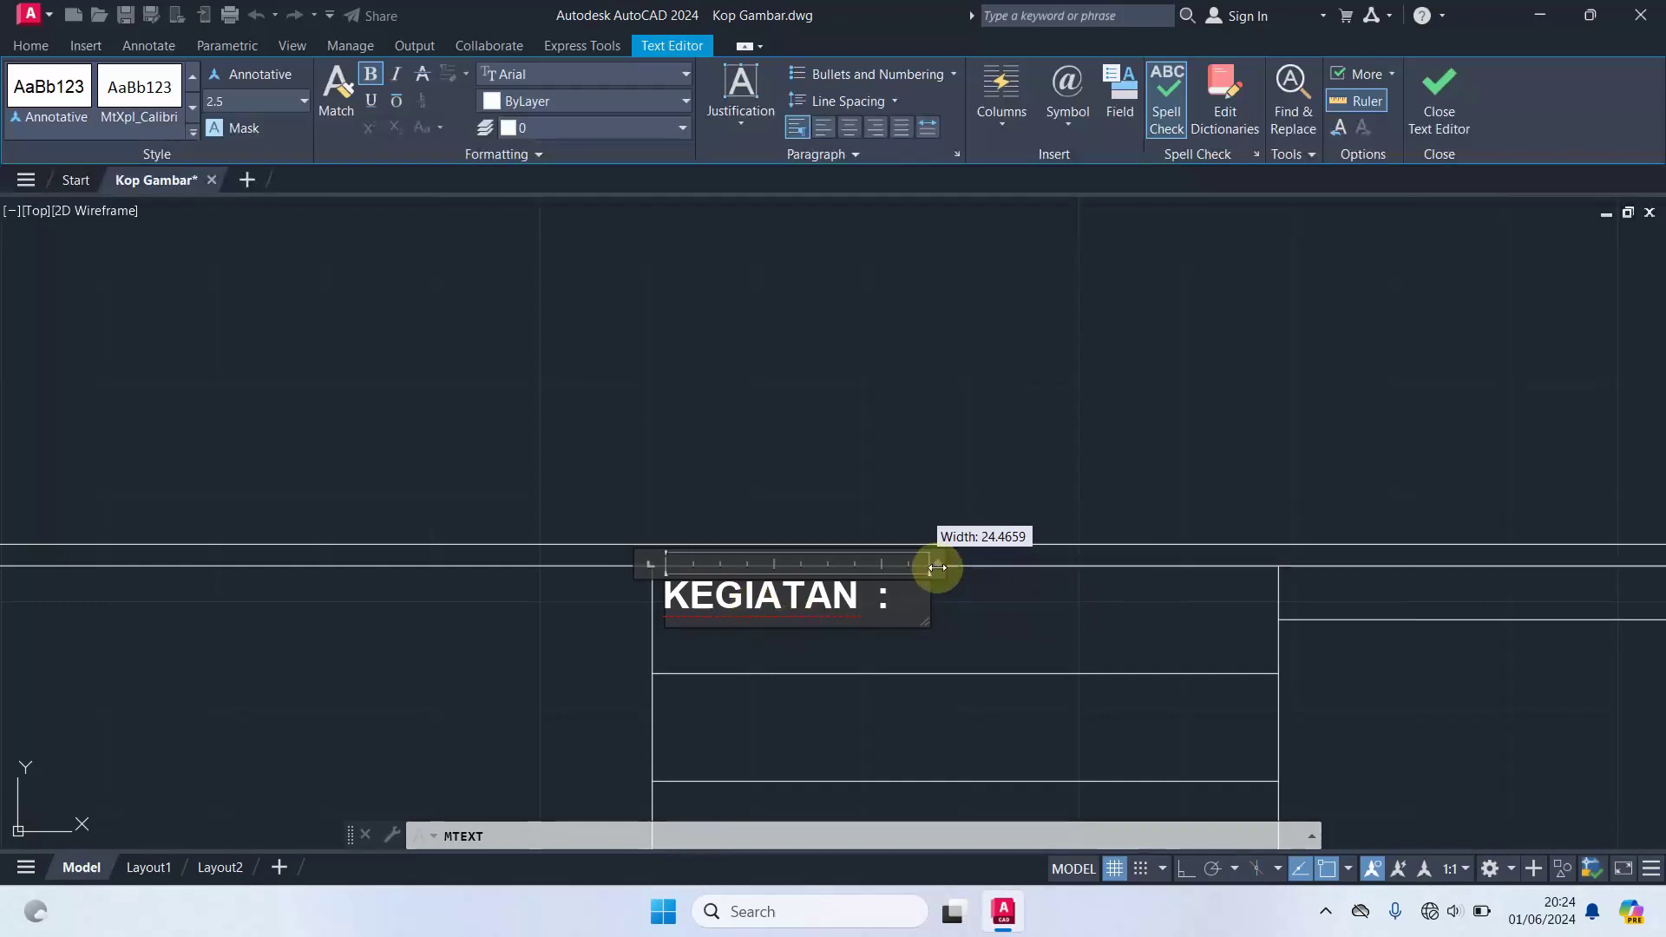
pyautogui.click(1051, 607)
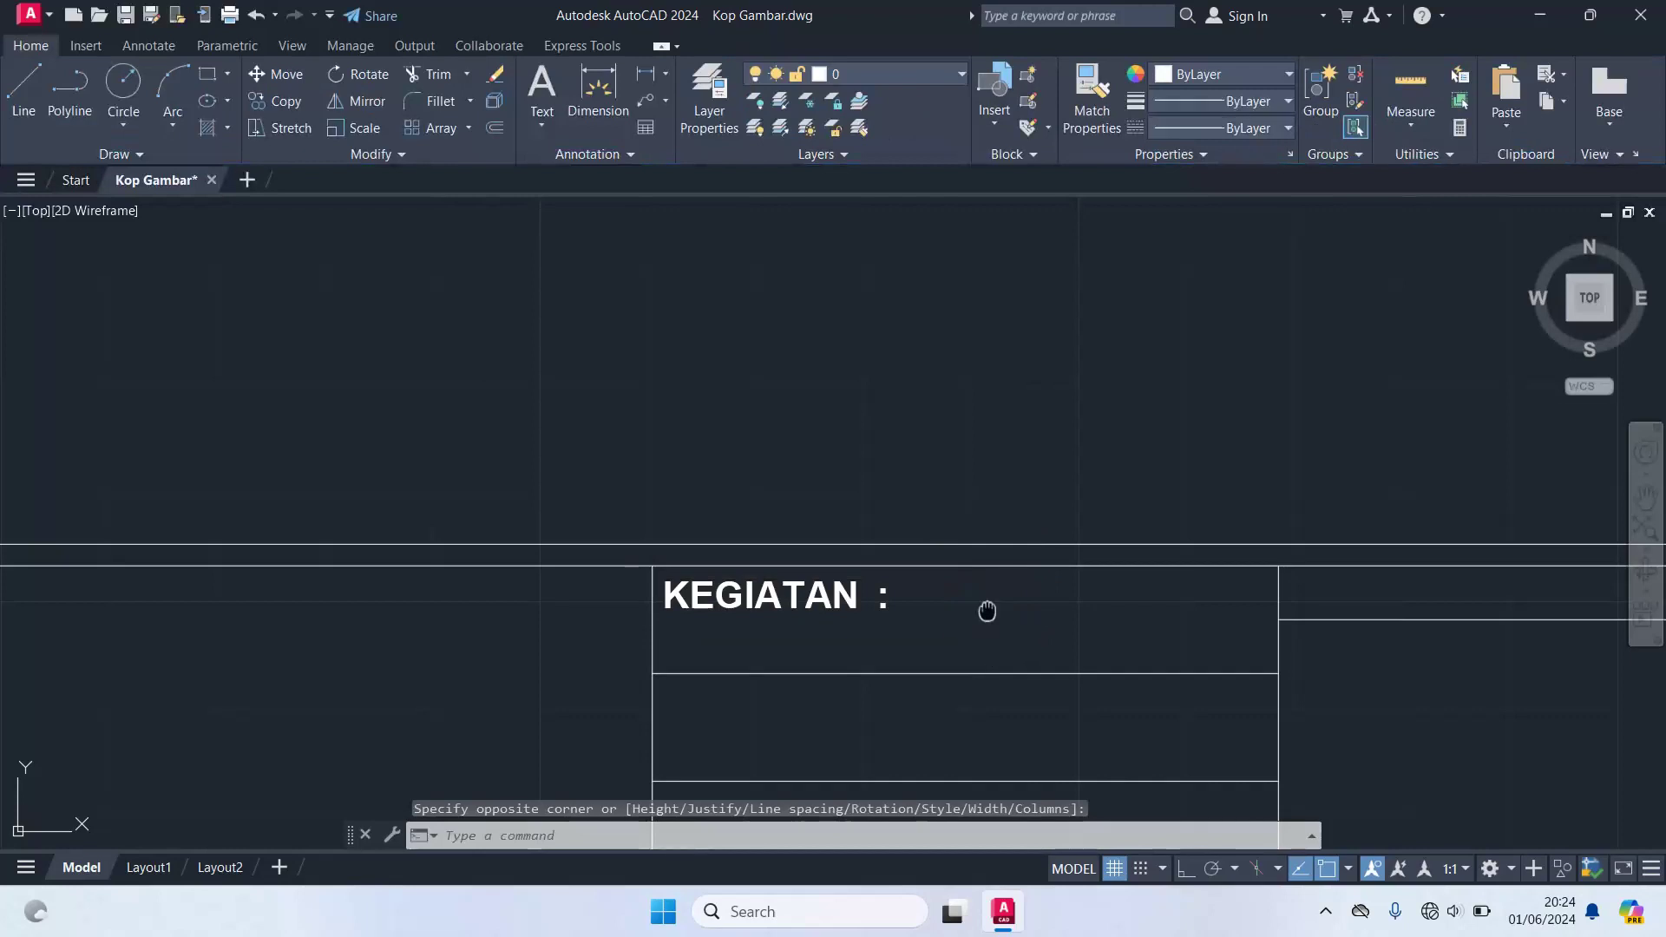
pyautogui.moveTo(987, 611); pyautogui.dragTo(975, 500, button='middle')
pyautogui.click(766, 488)
pyautogui.write('CO')
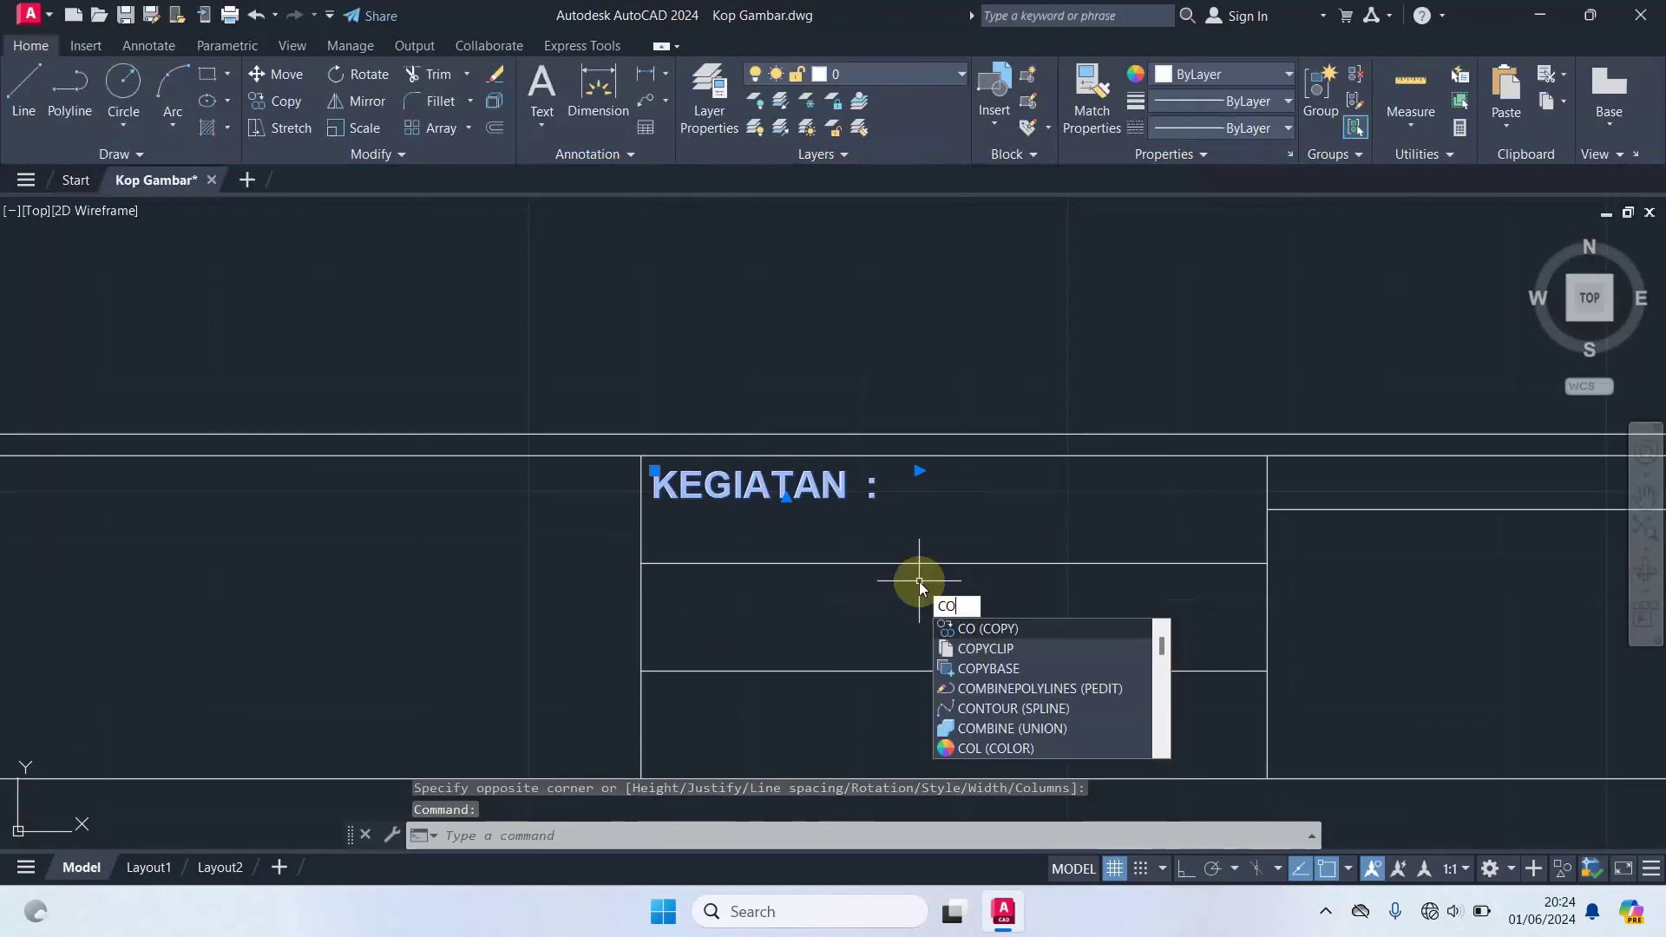
# - Copy the KEGIATAN : label from its top-left corner into the cells below and the next column
pyautogui.press('Return')
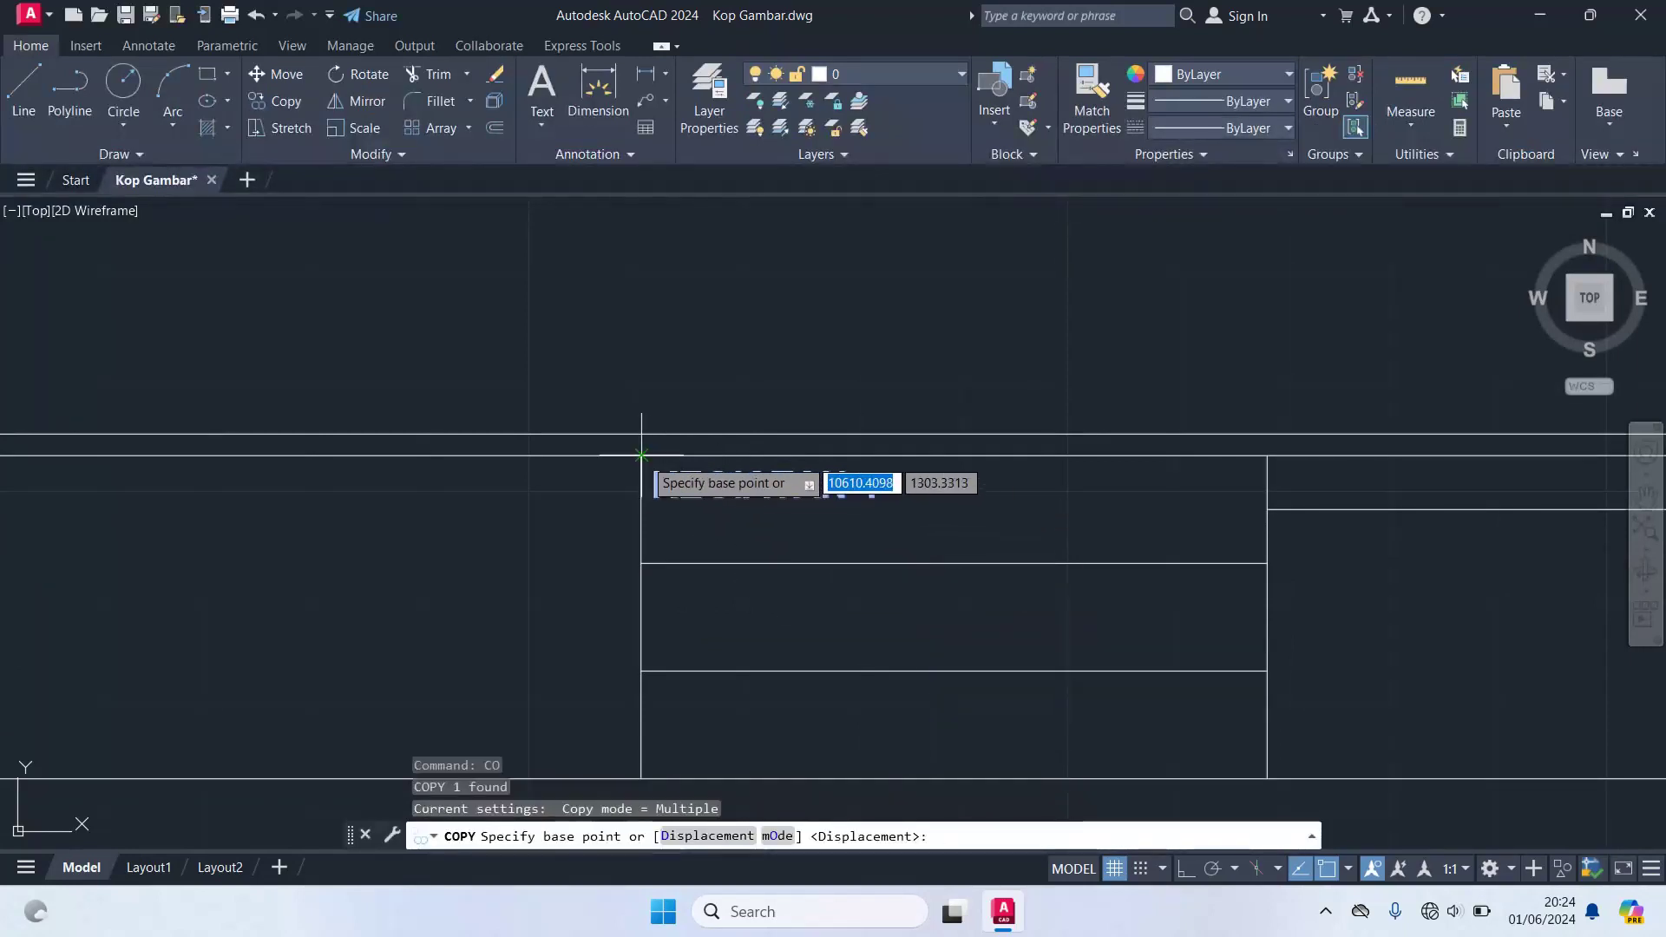
pyautogui.click(641, 455)
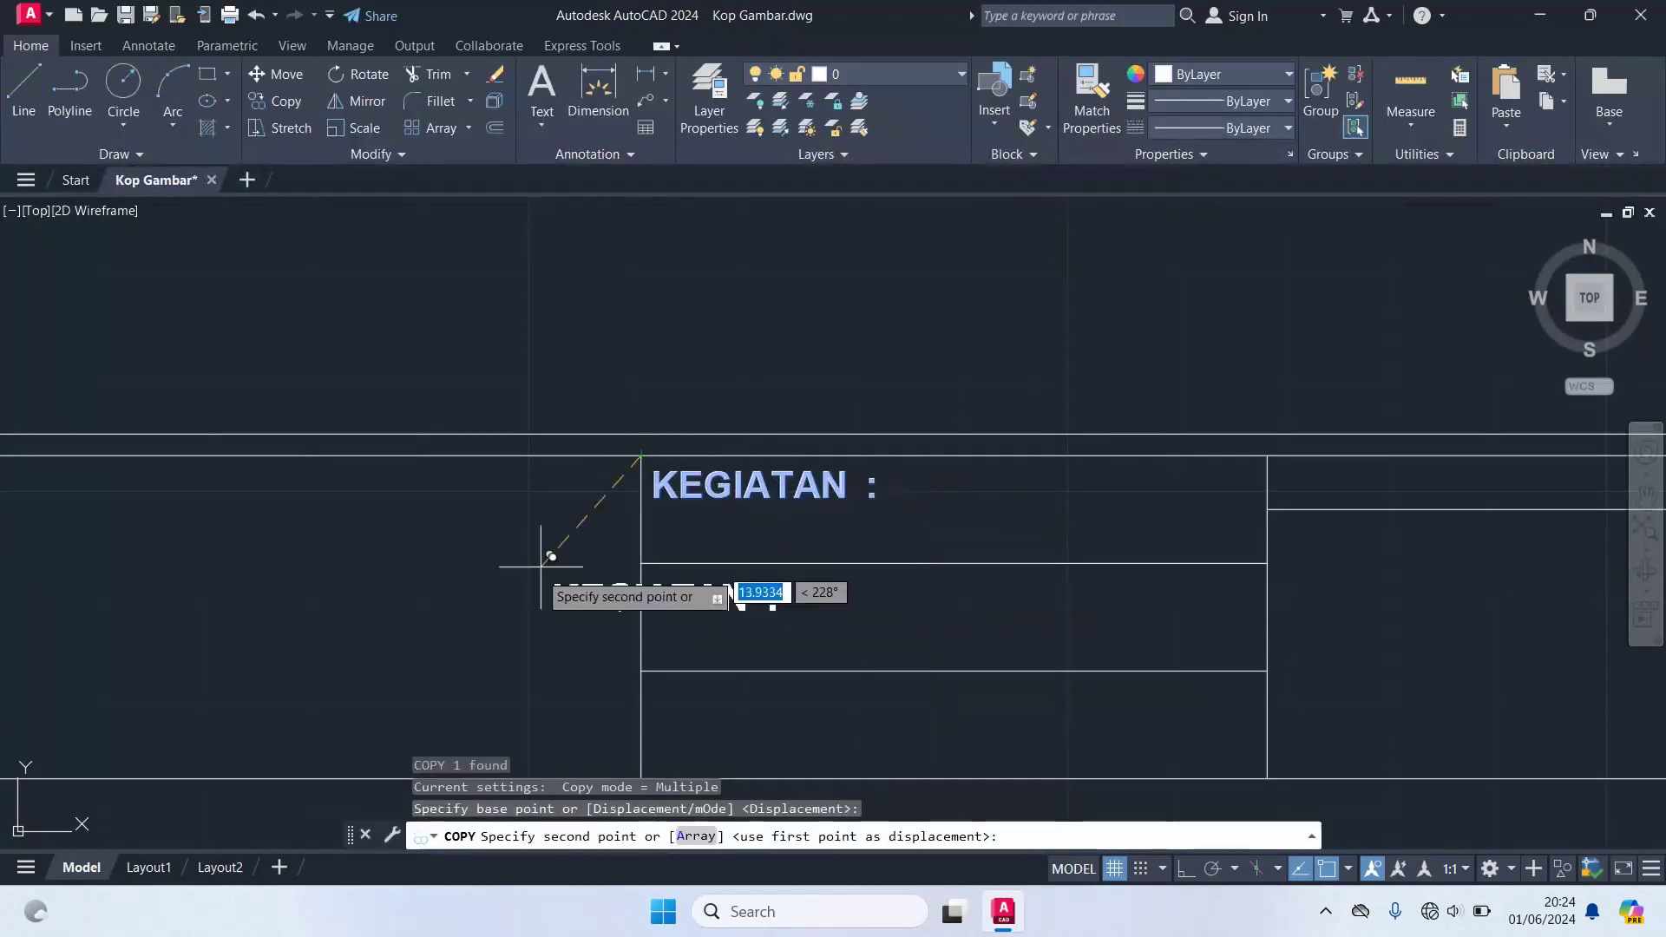
pyautogui.click(642, 563)
pyautogui.moveTo(705, 662); pyautogui.dragTo(685, 483, button='middle')
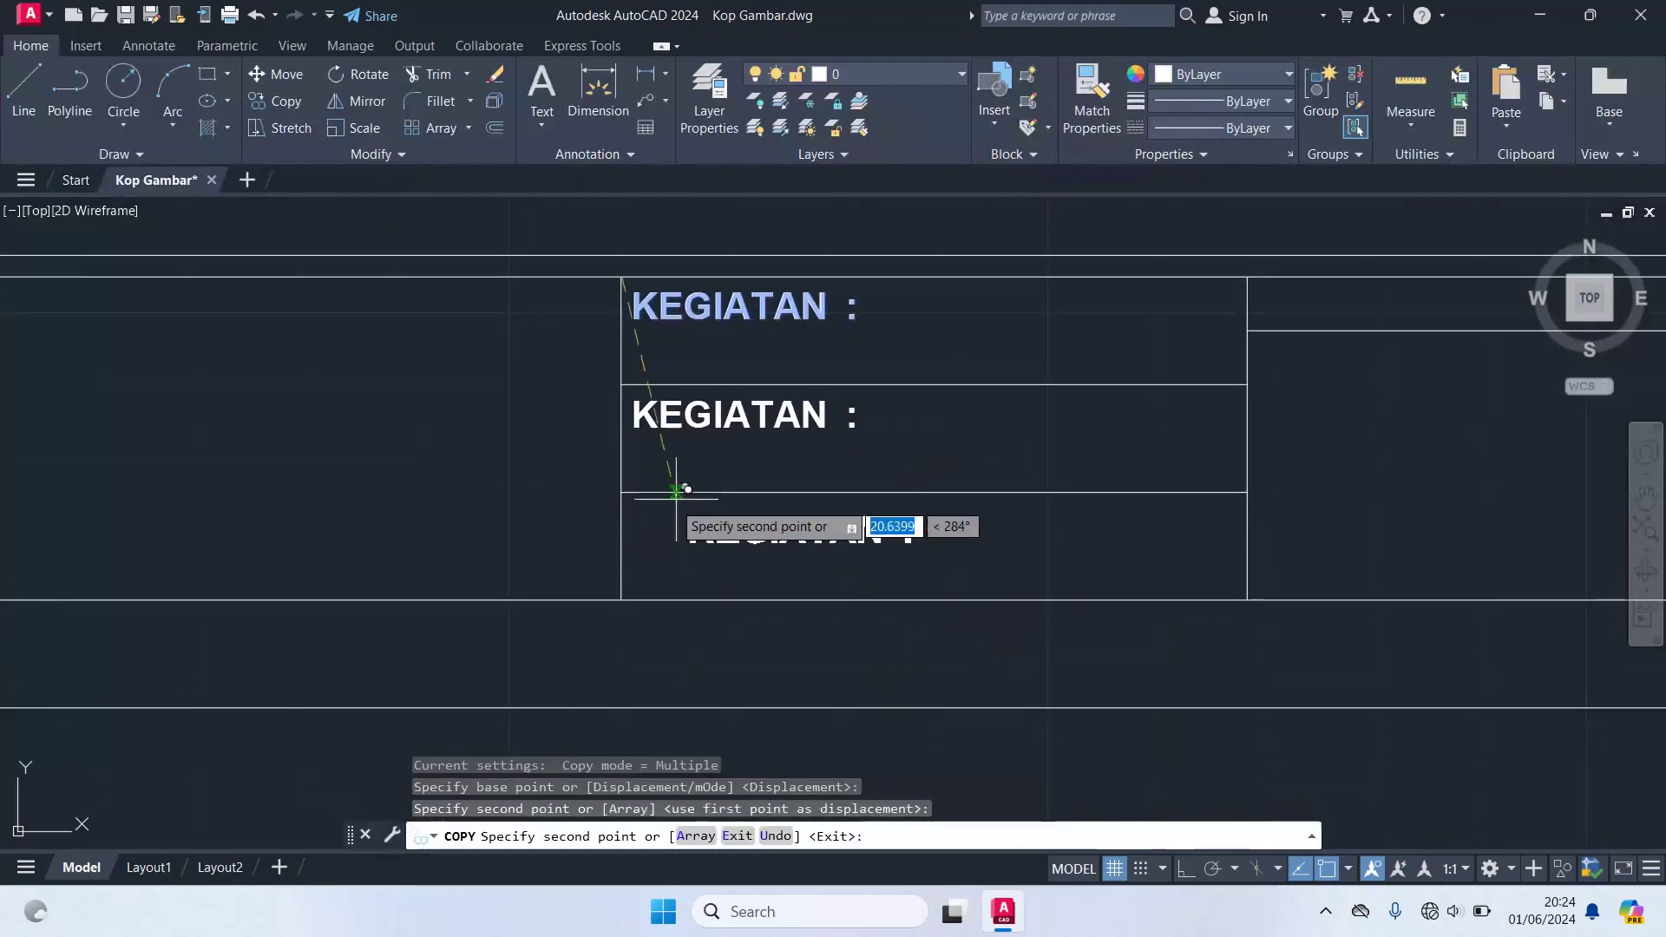
pyautogui.click(621, 492)
pyautogui.scroll(-2, 748, 579)
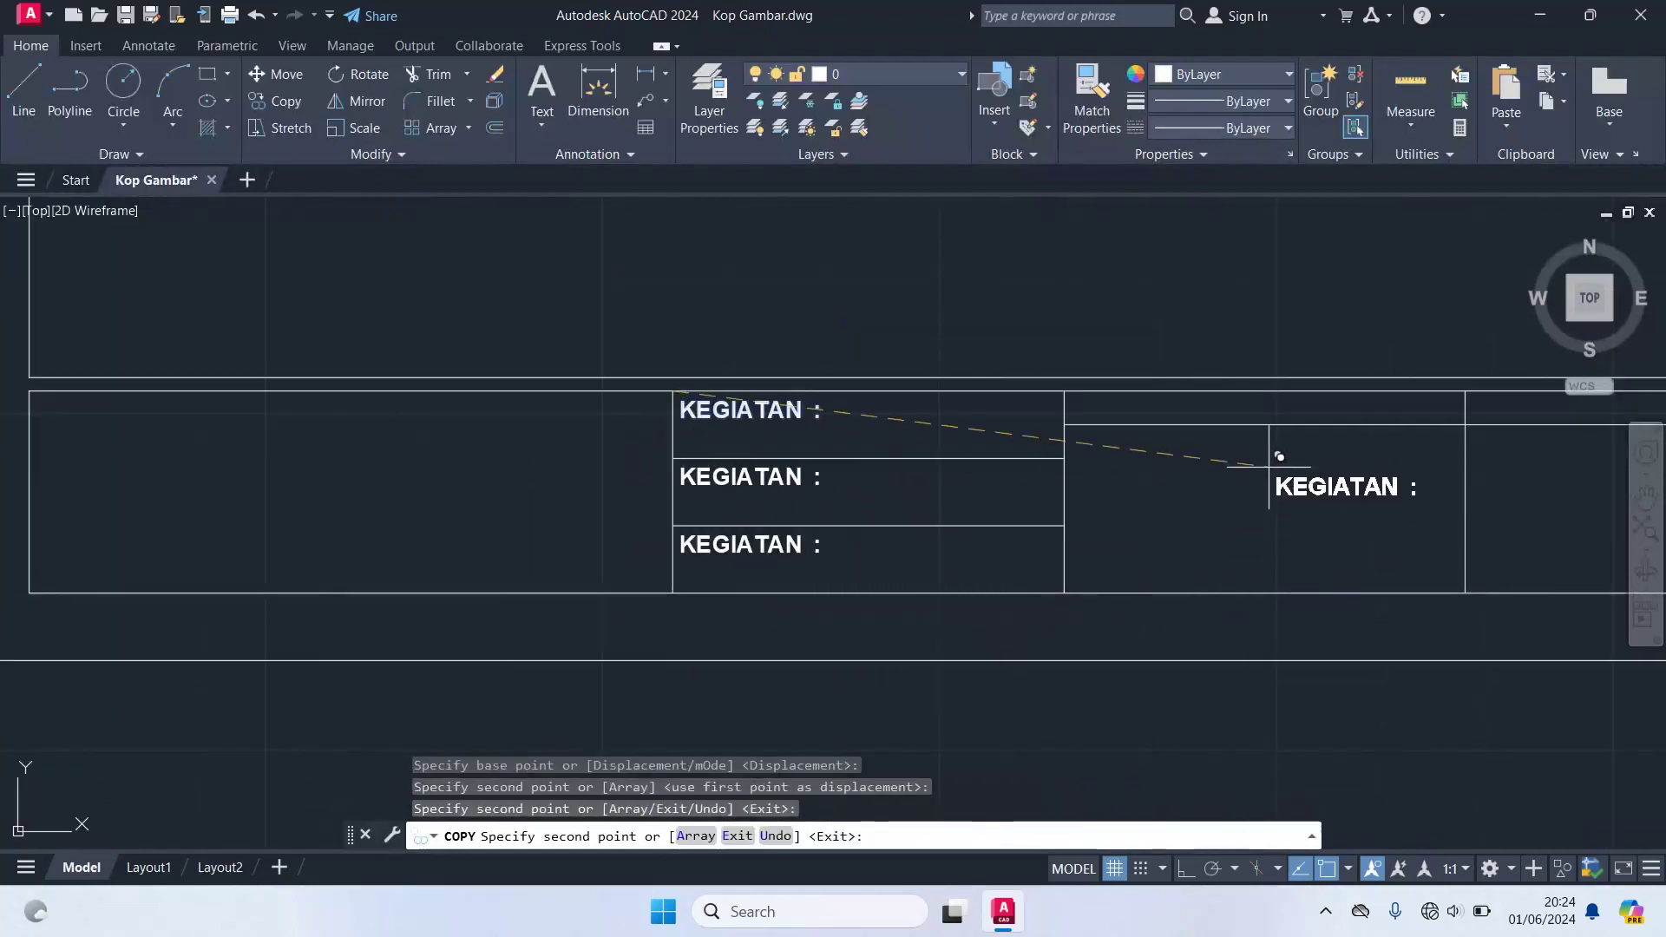
pyautogui.moveTo(1118, 455); pyautogui.dragTo(891, 576, button='middle')
pyautogui.scroll(4, 873, 542)
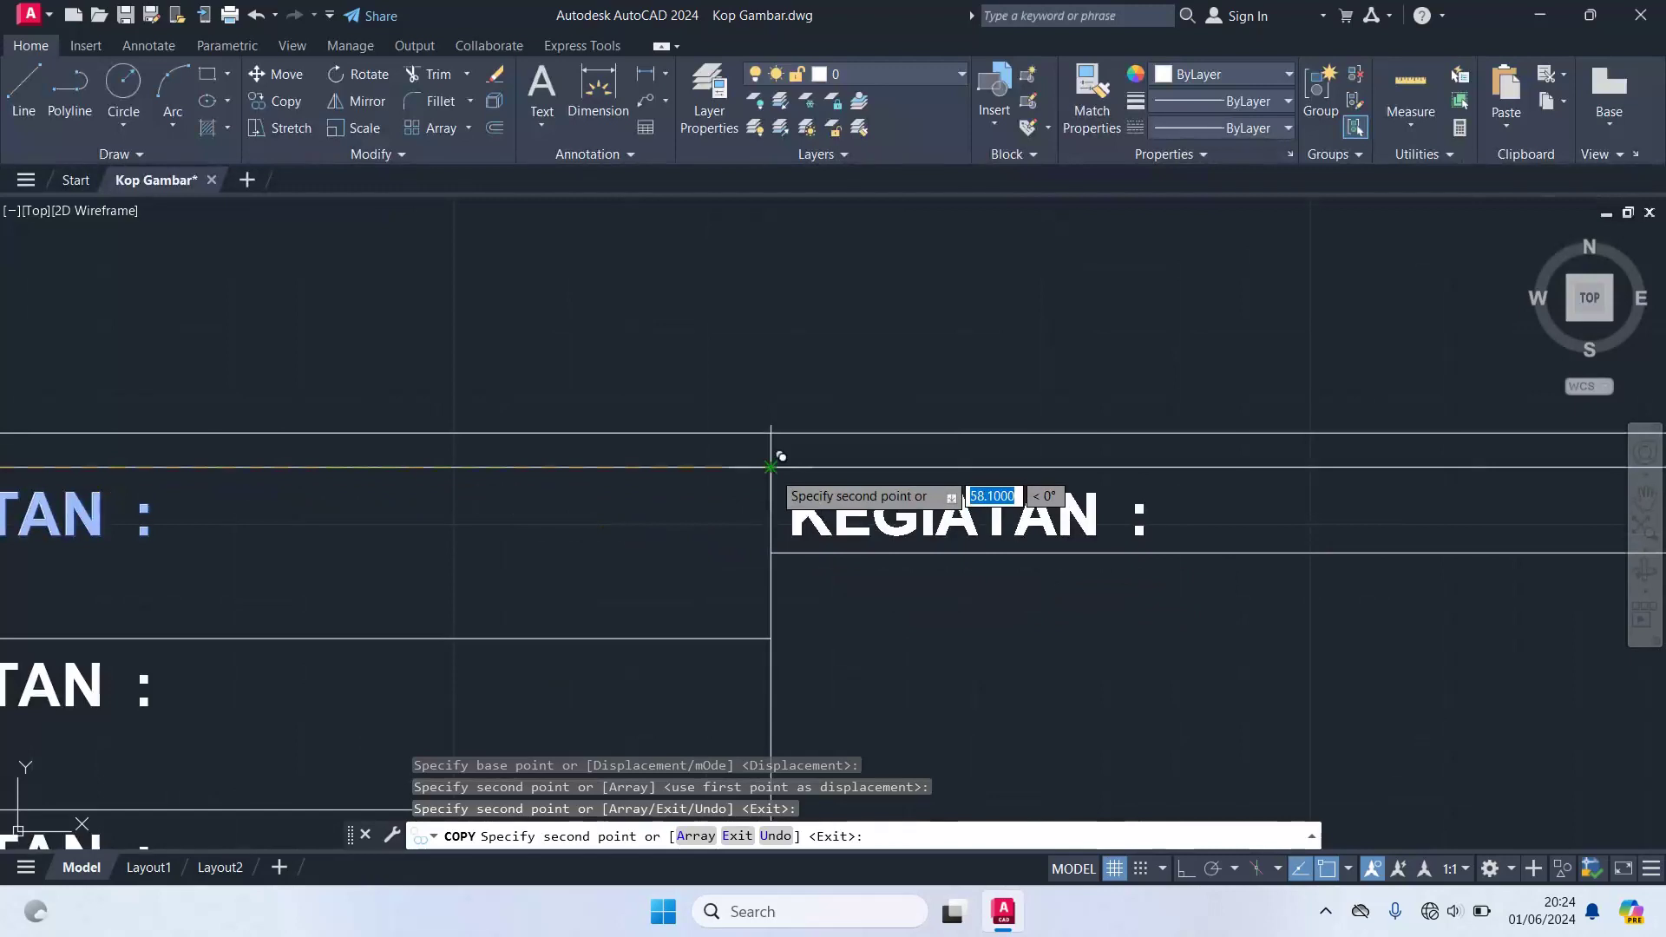
pyautogui.click(770, 467)
# - Place further KEGIATAN : copies in the remaining cells, including the top-right and lower-right cells
pyautogui.scroll(-2, 984, 631)
pyautogui.moveTo(984, 632); pyautogui.dragTo(326, 531, button='middle')
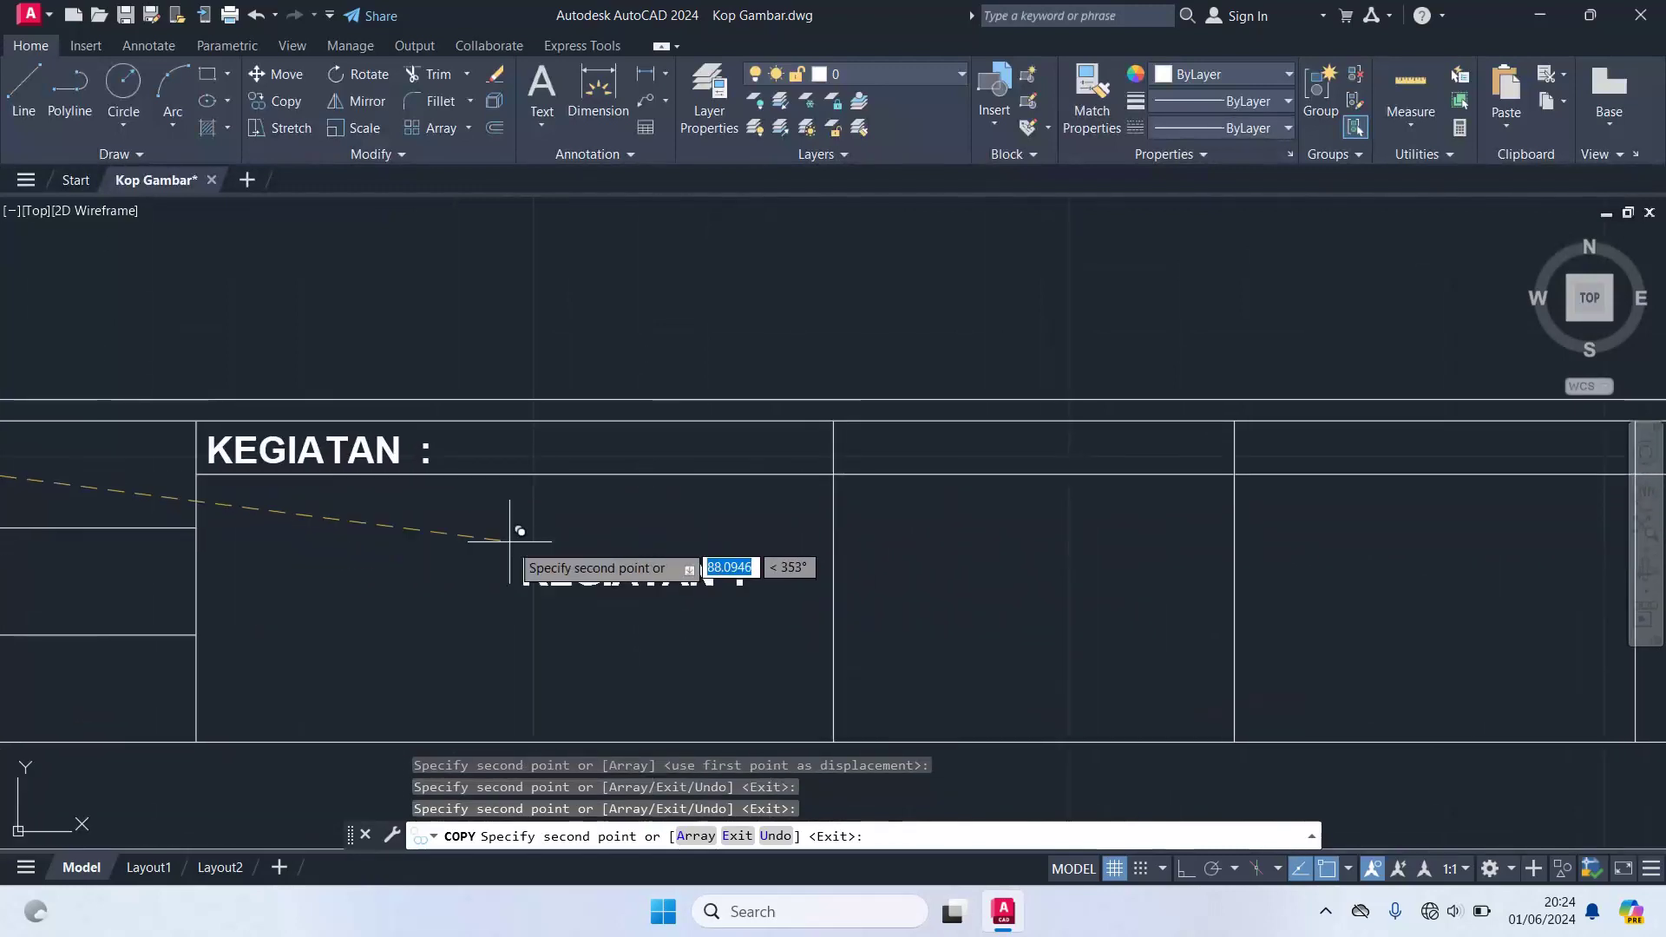
pyautogui.click(833, 421)
pyautogui.scroll(-2, 1032, 564)
pyautogui.scroll(3, 547, 565)
pyautogui.scroll(2, 720, 476)
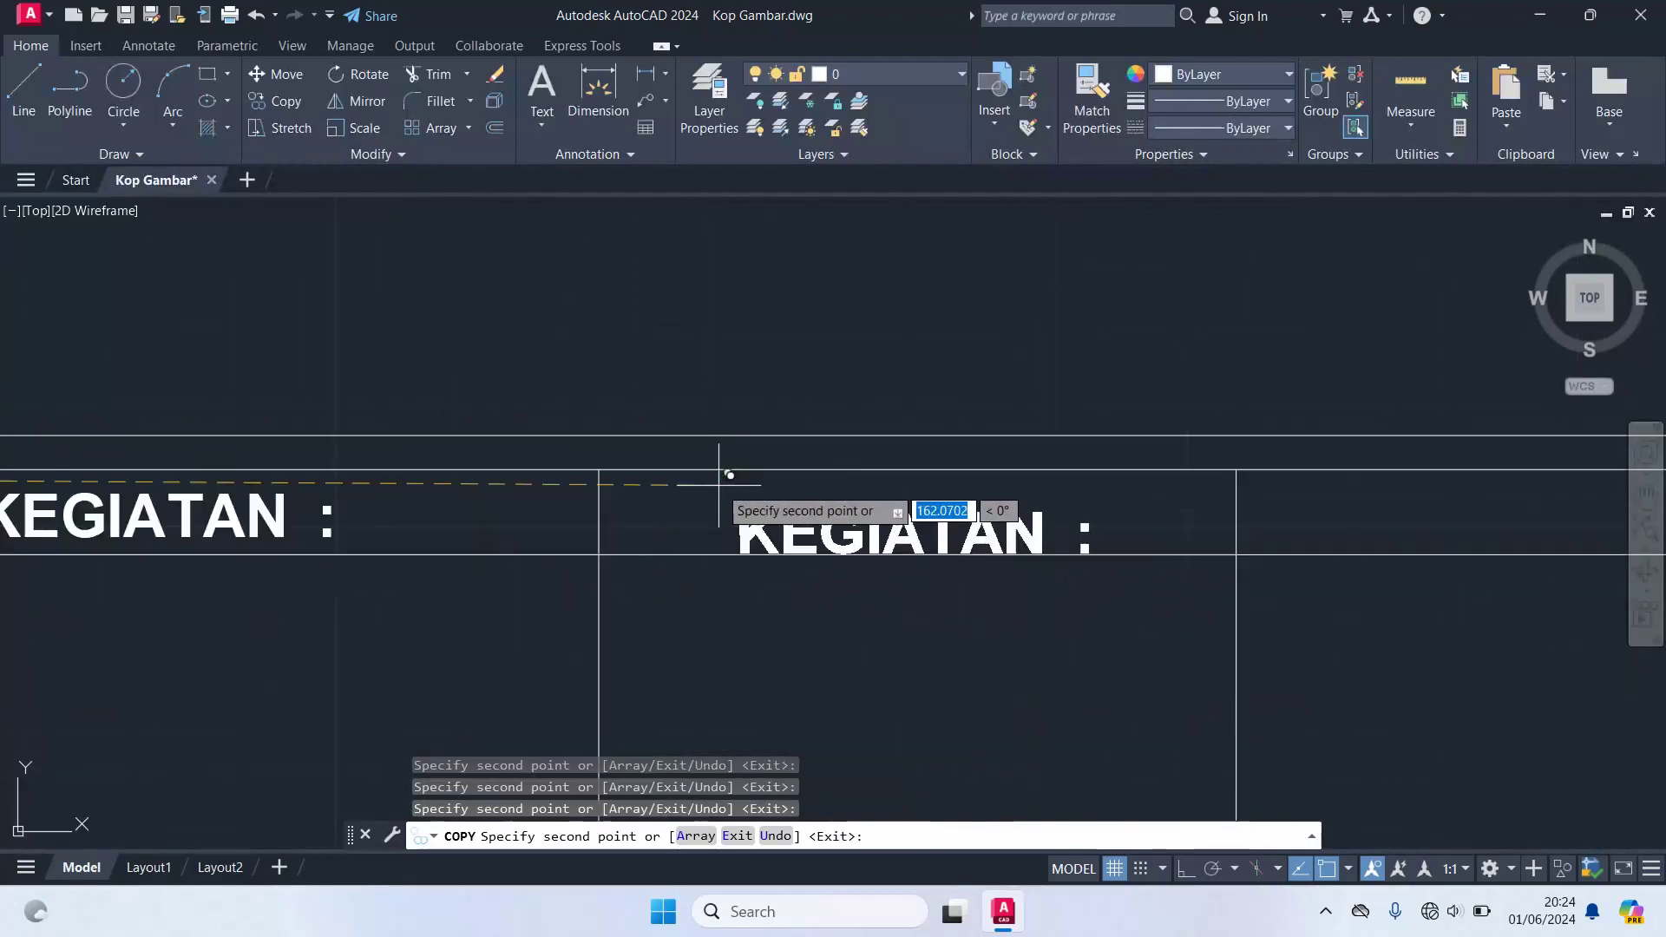
pyautogui.scroll(-2, 820, 608)
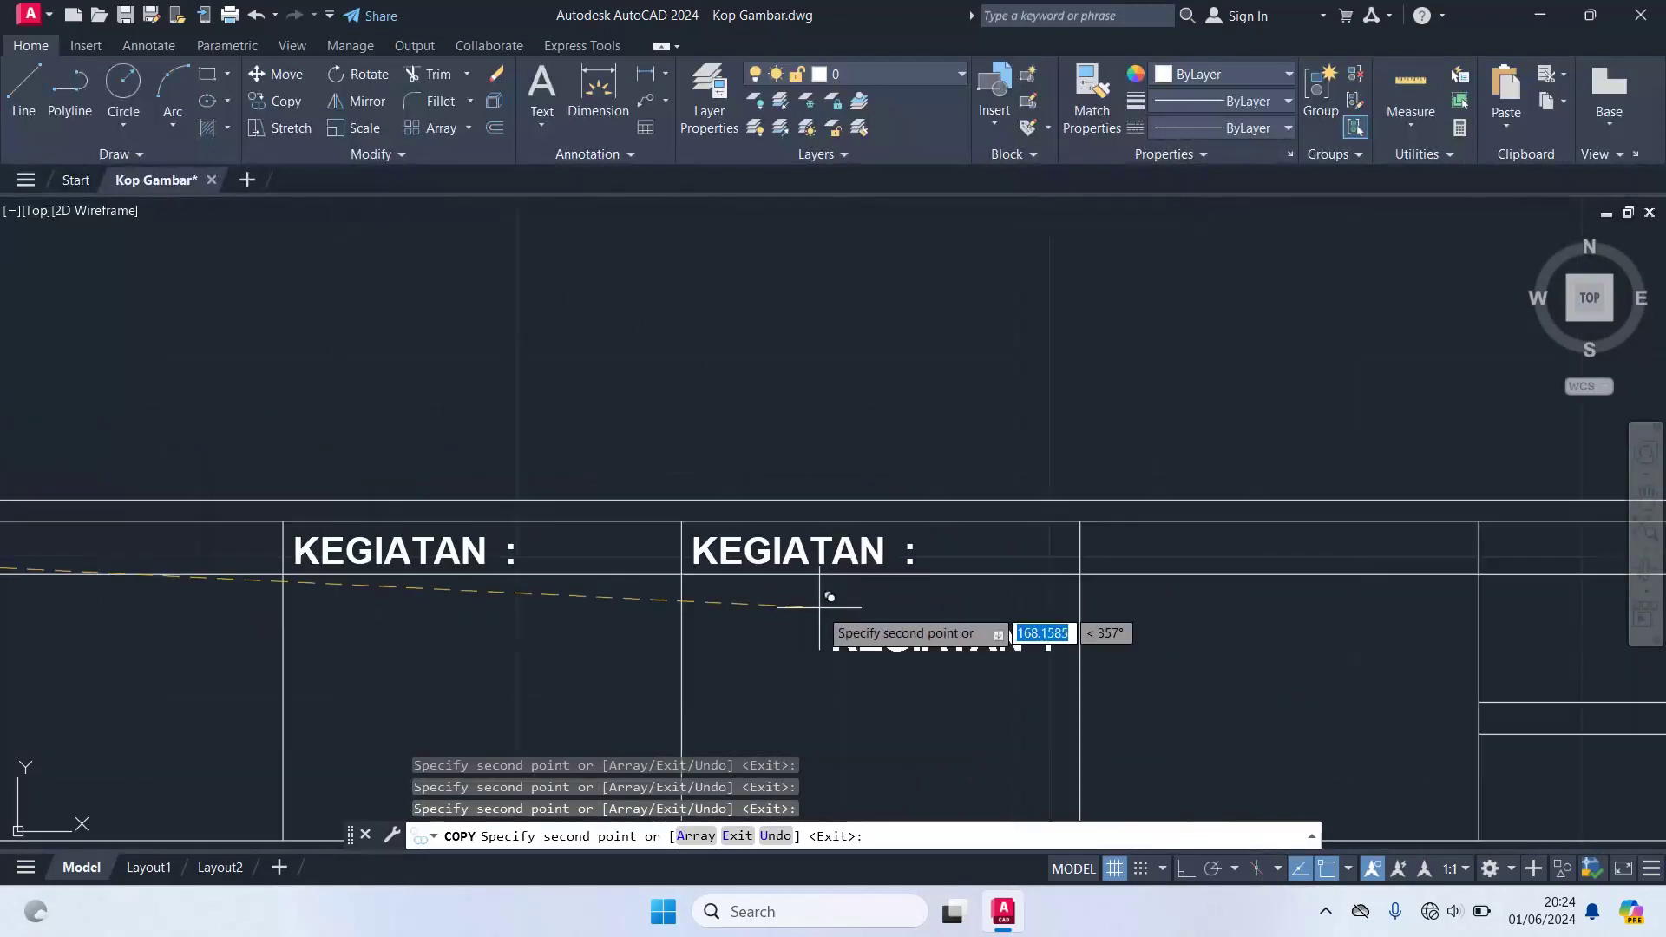
pyautogui.moveTo(819, 608); pyautogui.dragTo(368, 534, button='middle')
pyautogui.scroll(2, 658, 451)
pyautogui.click(606, 442)
pyautogui.scroll(-4, 603, 577)
pyautogui.scroll(4, 811, 484)
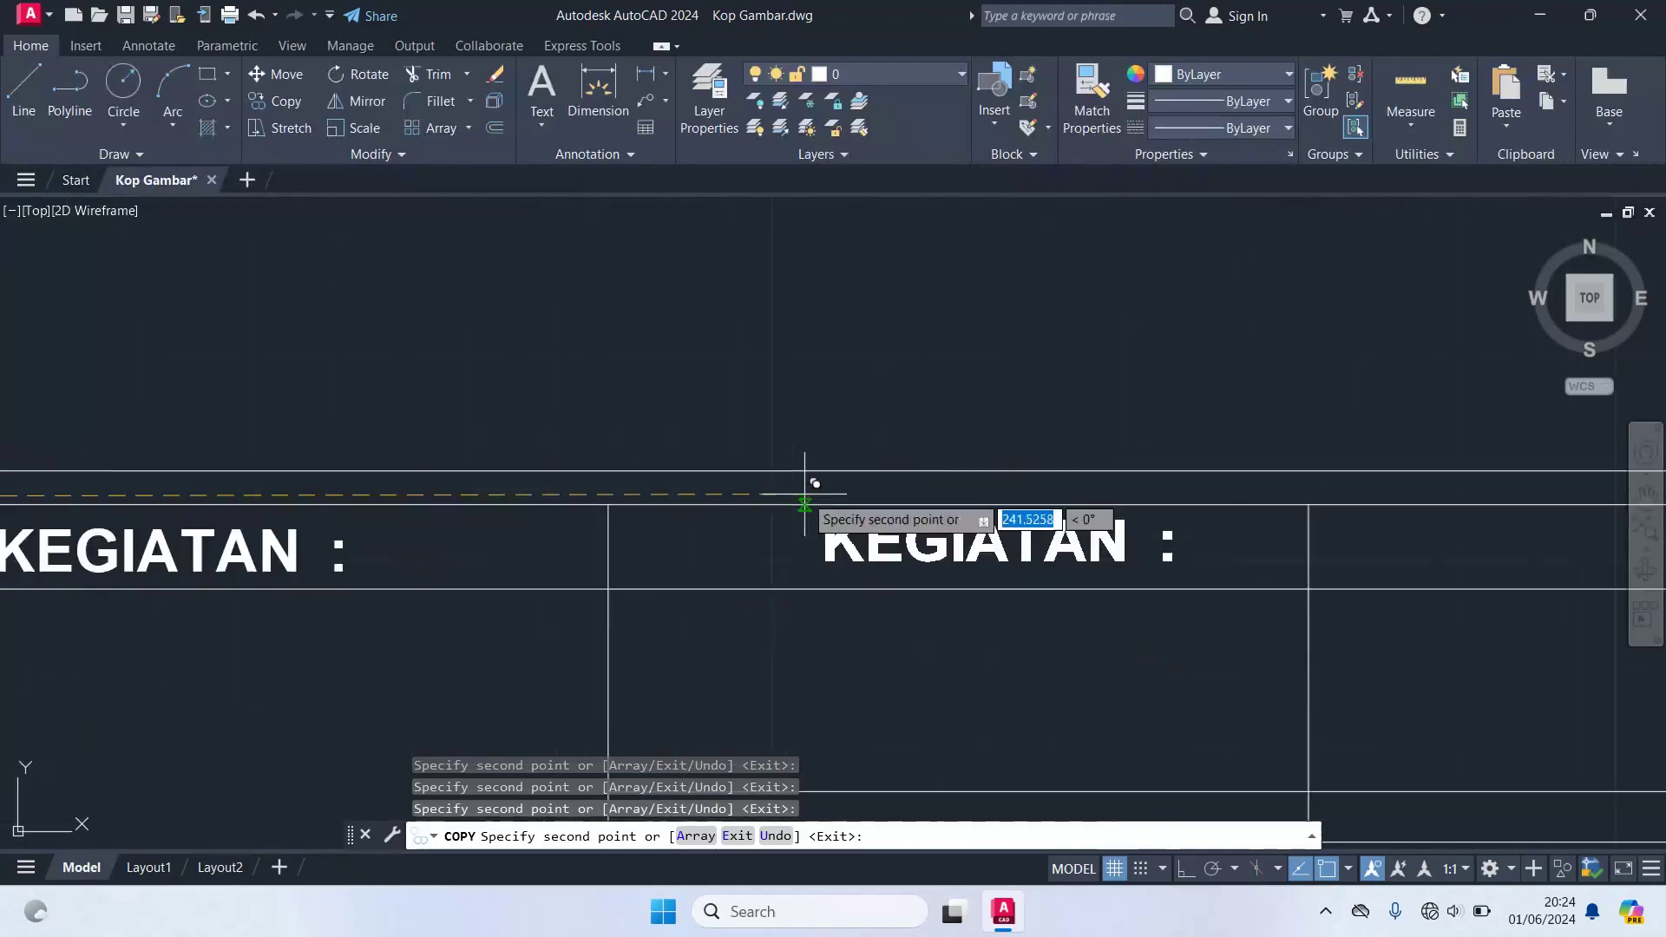
pyautogui.click(608, 504)
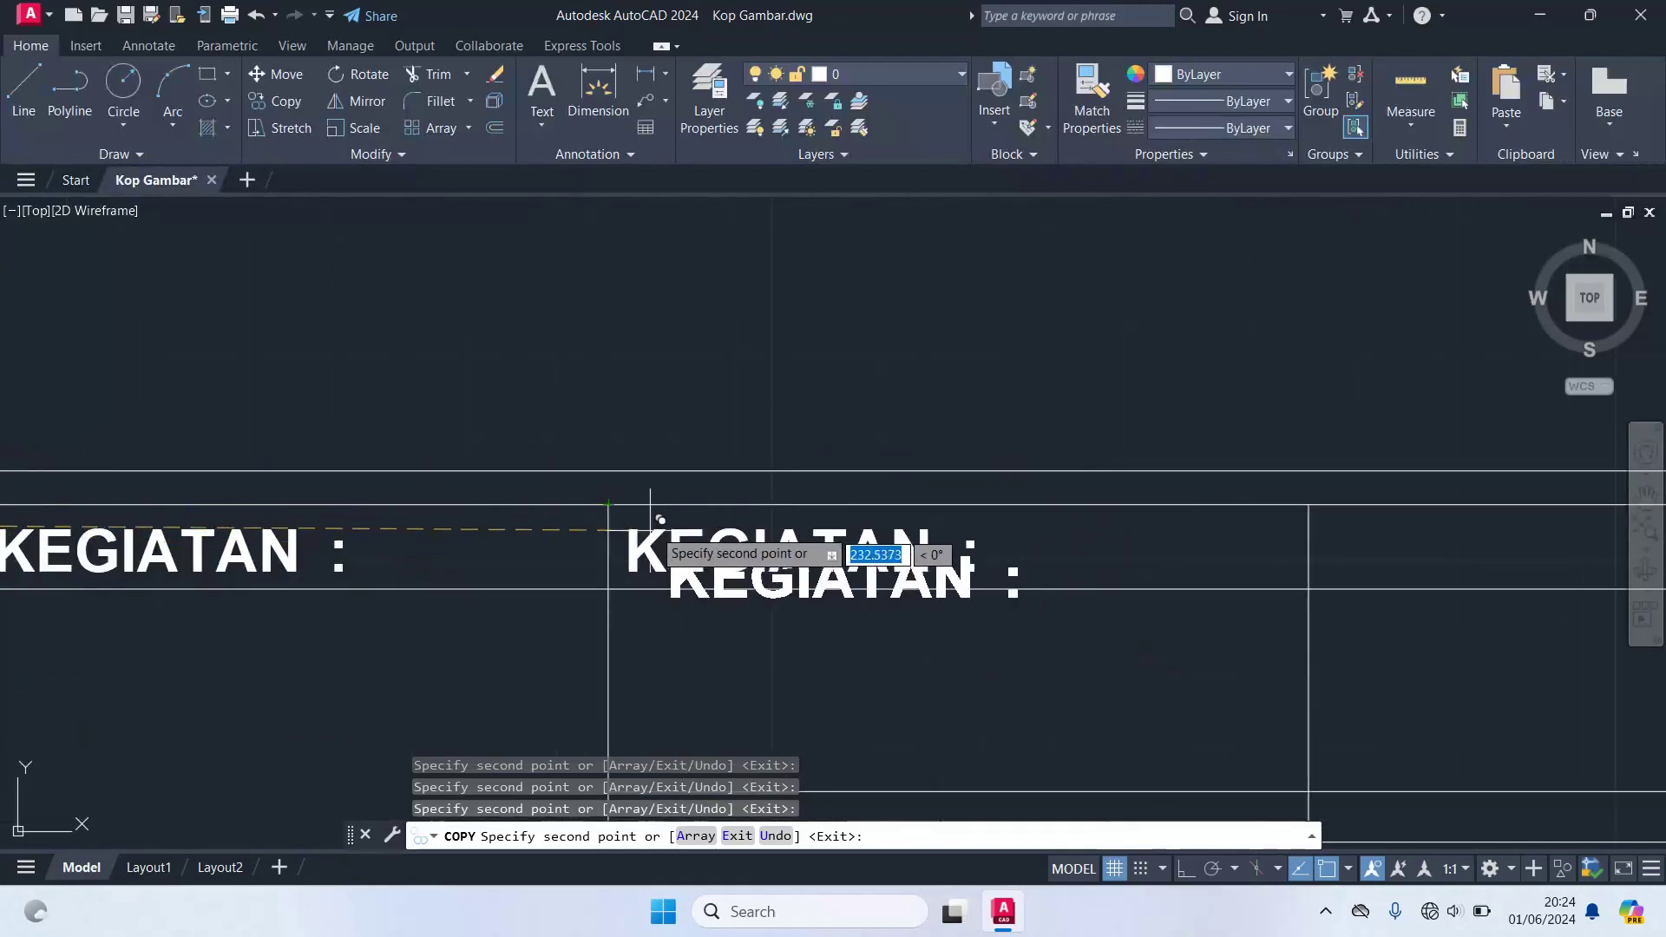
pyautogui.scroll(-2, 651, 518)
pyautogui.scroll(-2, 798, 618)
pyautogui.moveTo(808, 606); pyautogui.dragTo(808, 525, button='middle')
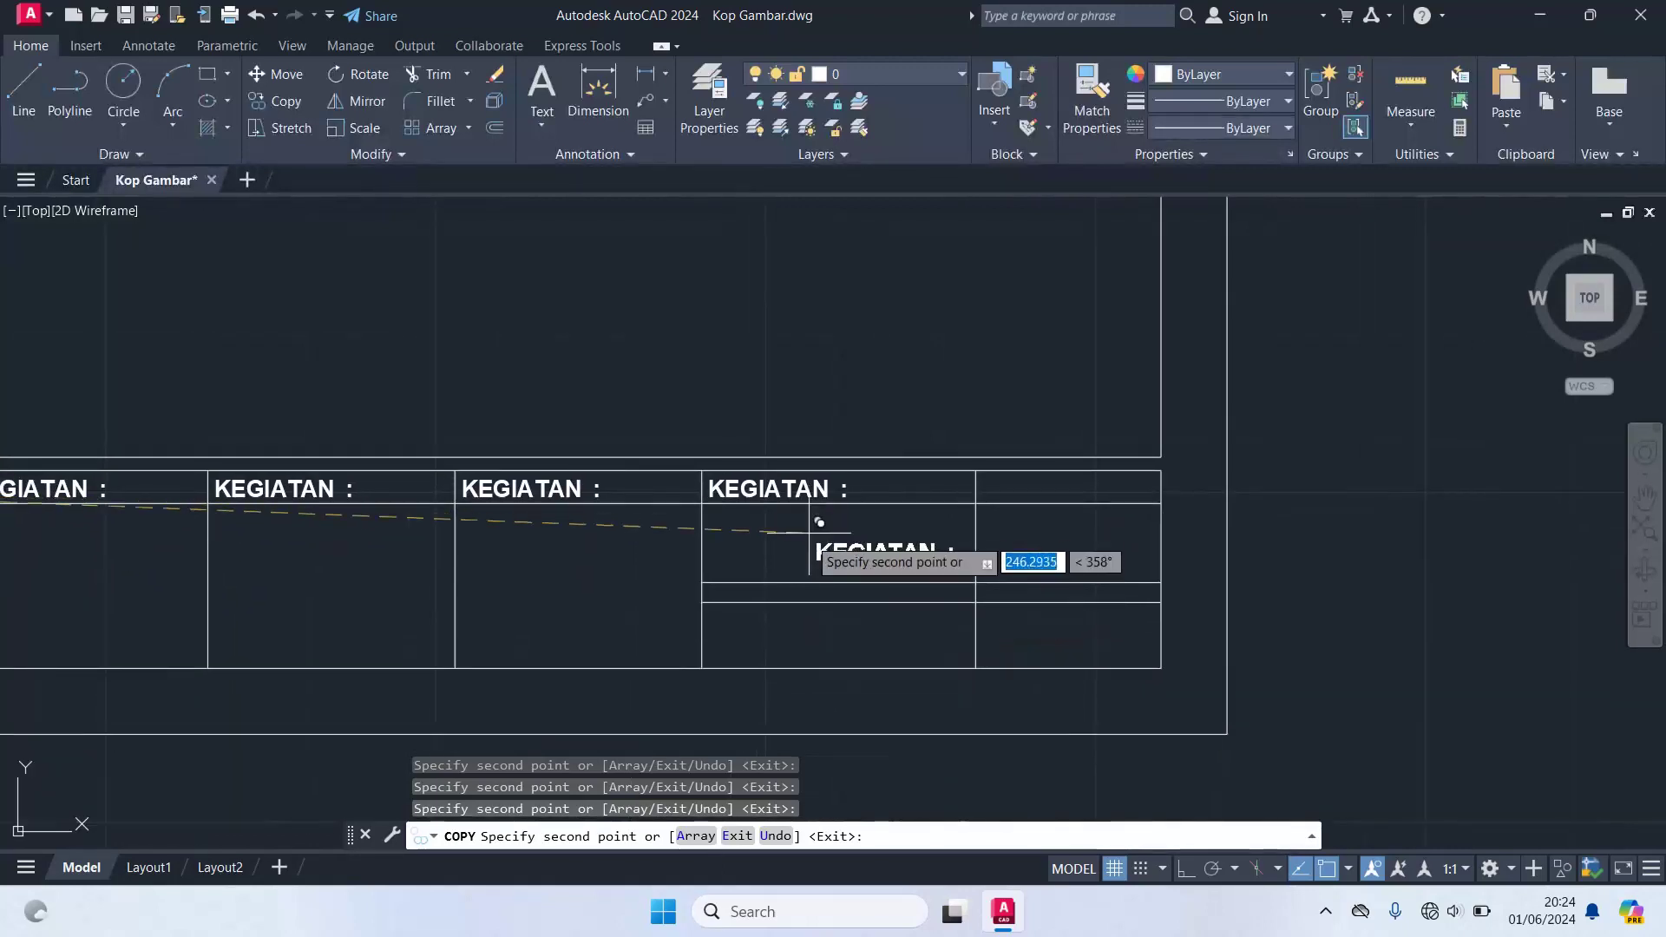
pyautogui.scroll(3, 824, 599)
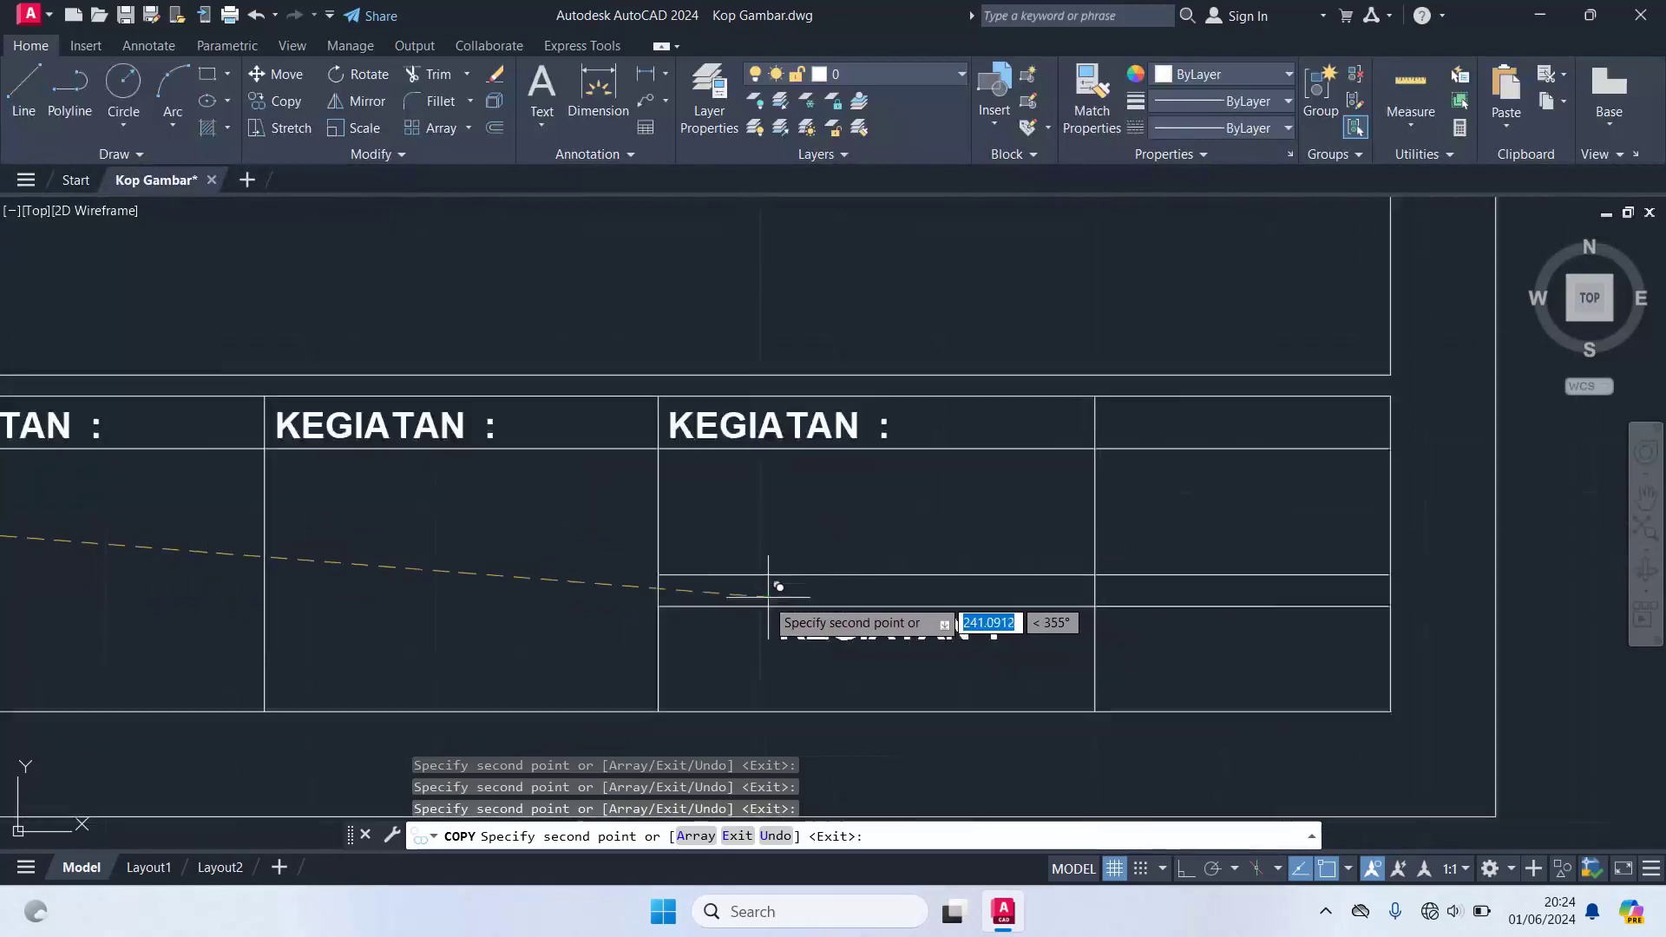
pyautogui.scroll(1, 773, 584)
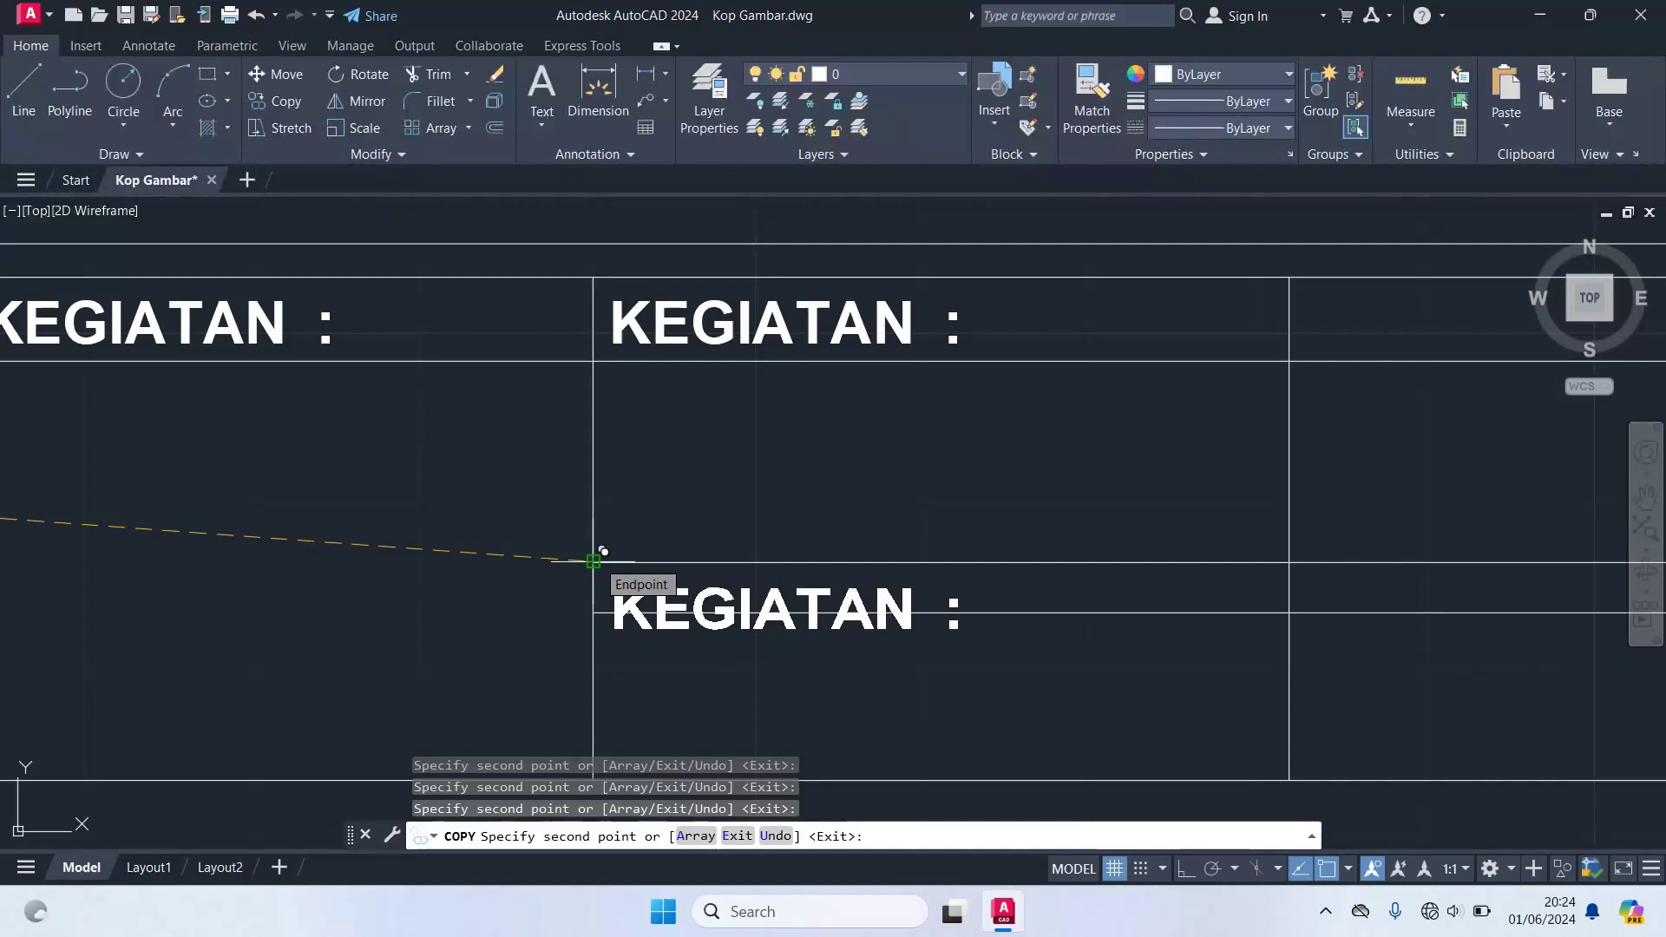
pyautogui.click(604, 552)
pyautogui.scroll(-3, 781, 677)
pyautogui.scroll(3, 1171, 400)
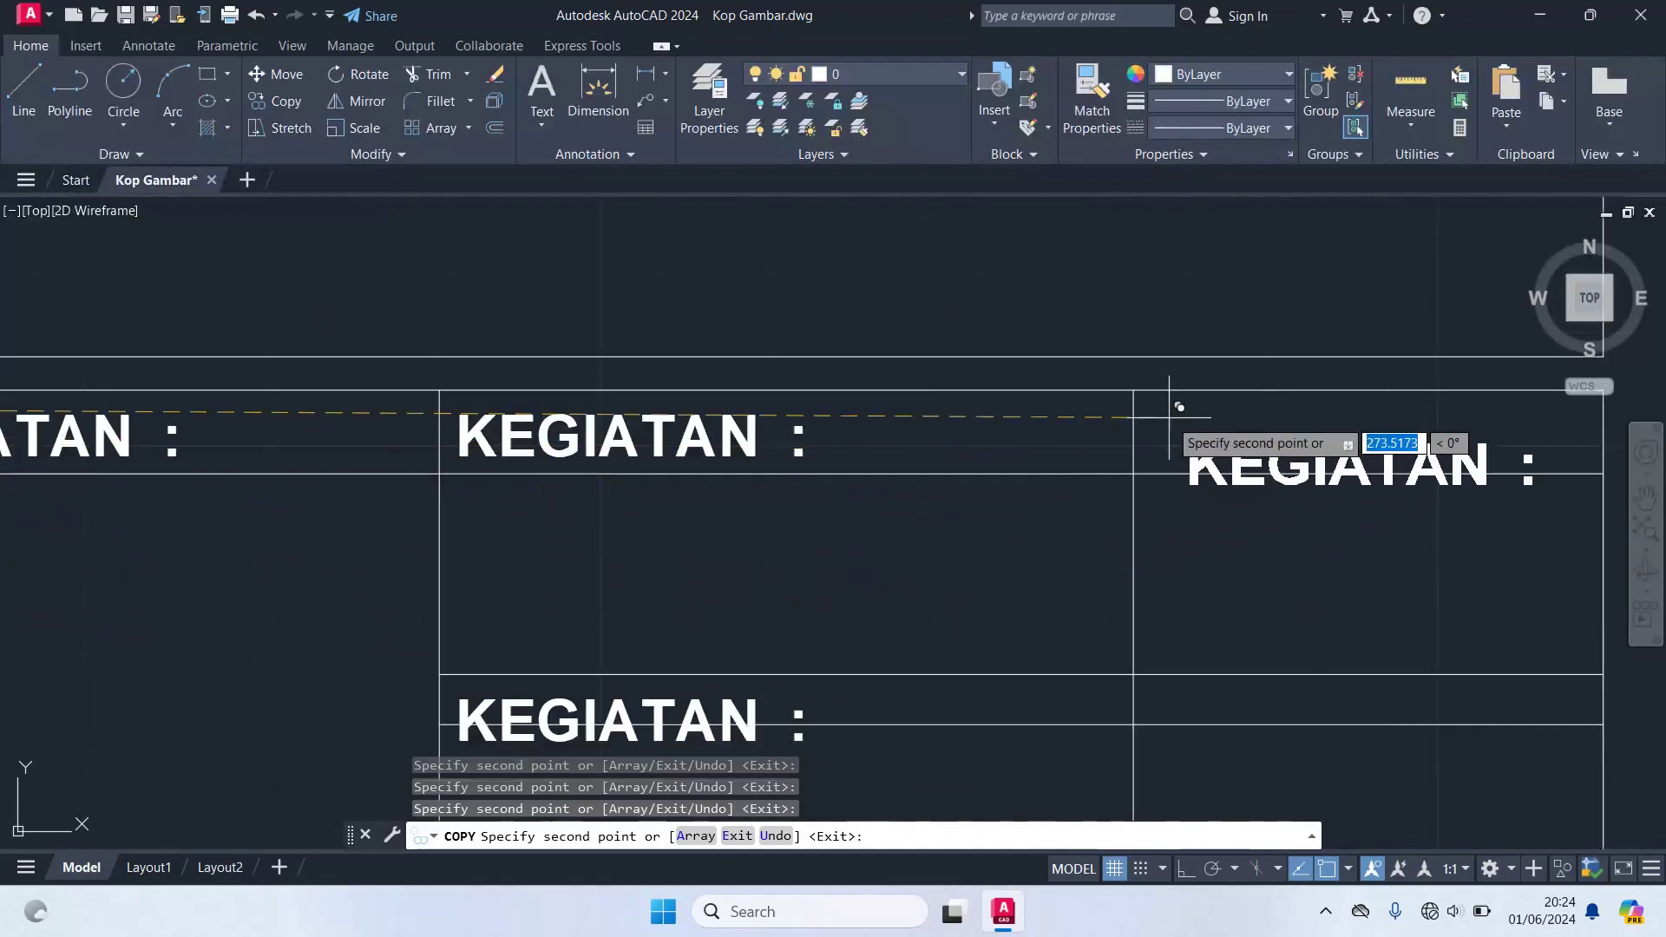
pyautogui.click(1133, 388)
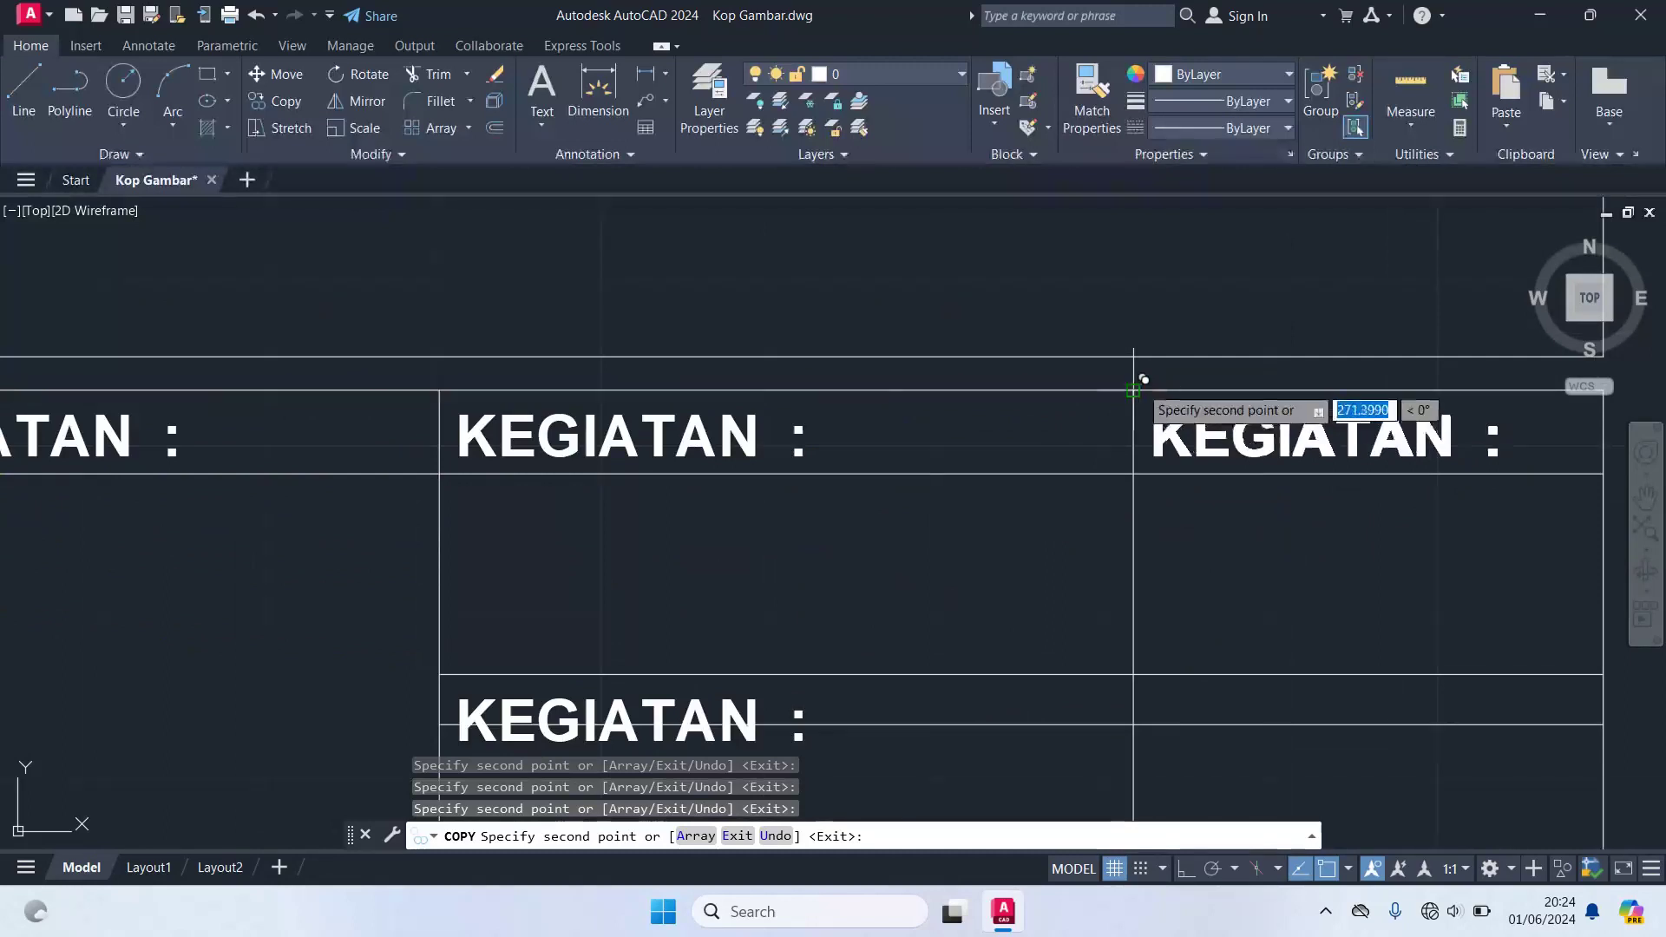
pyautogui.click(1133, 673)
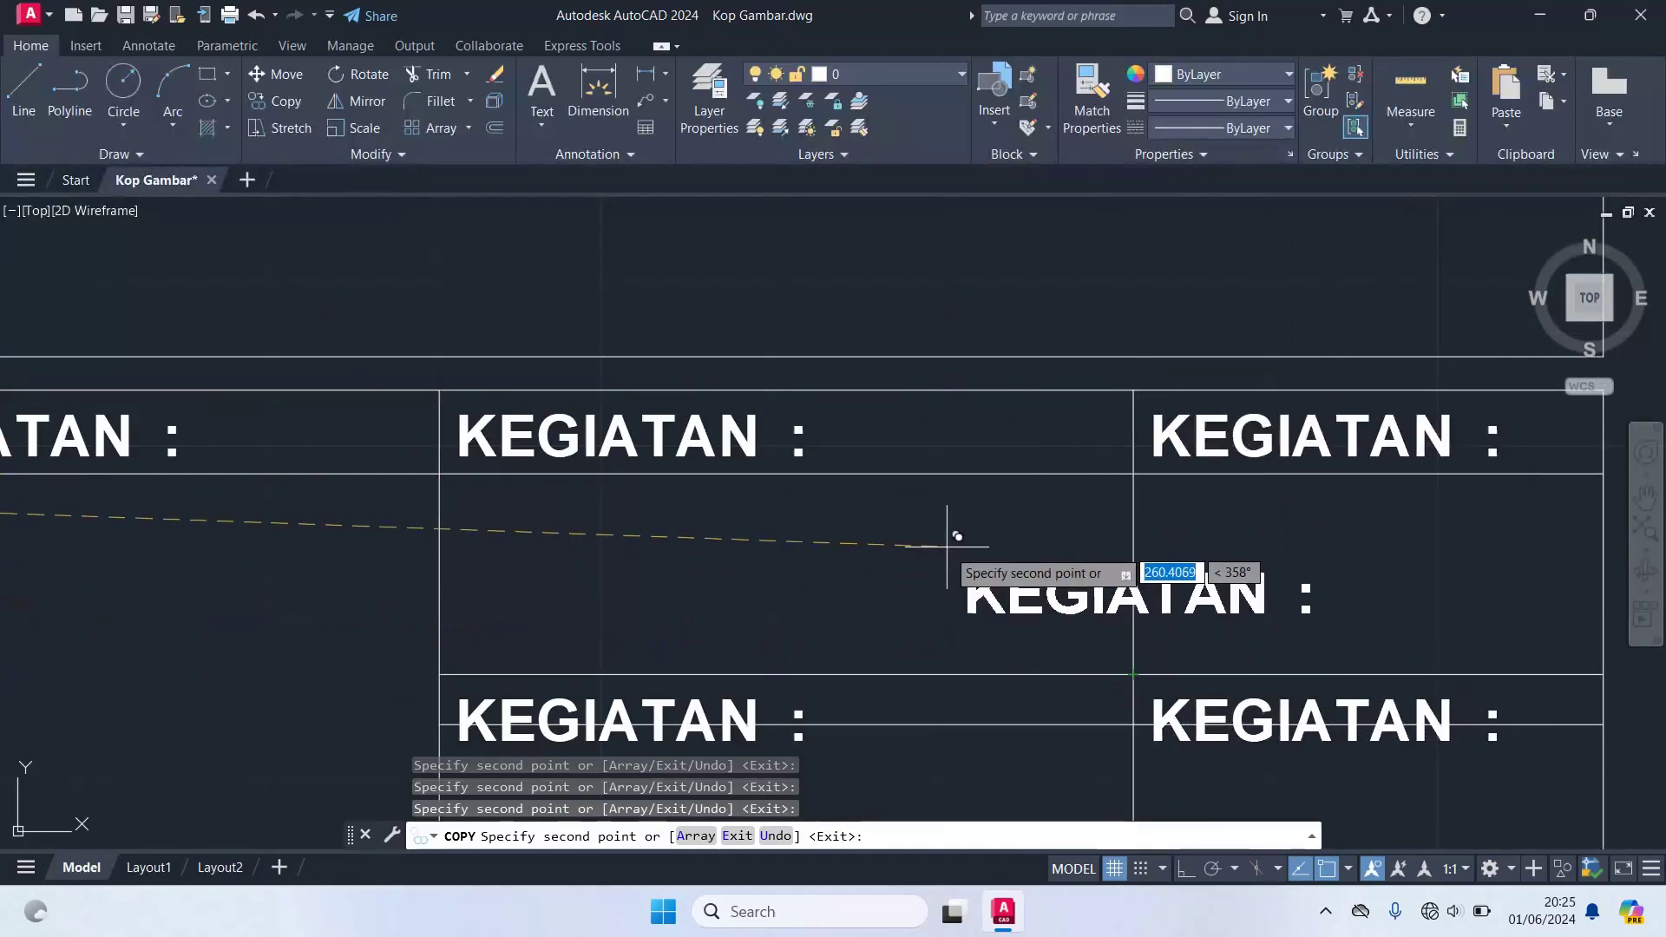
# - End the copy and select the stray line running through the lower labels
pyautogui.press('Escape')
pyautogui.scroll(-2, 954, 564)
pyautogui.moveTo(1004, 669); pyautogui.dragTo(900, 524, button='middle')
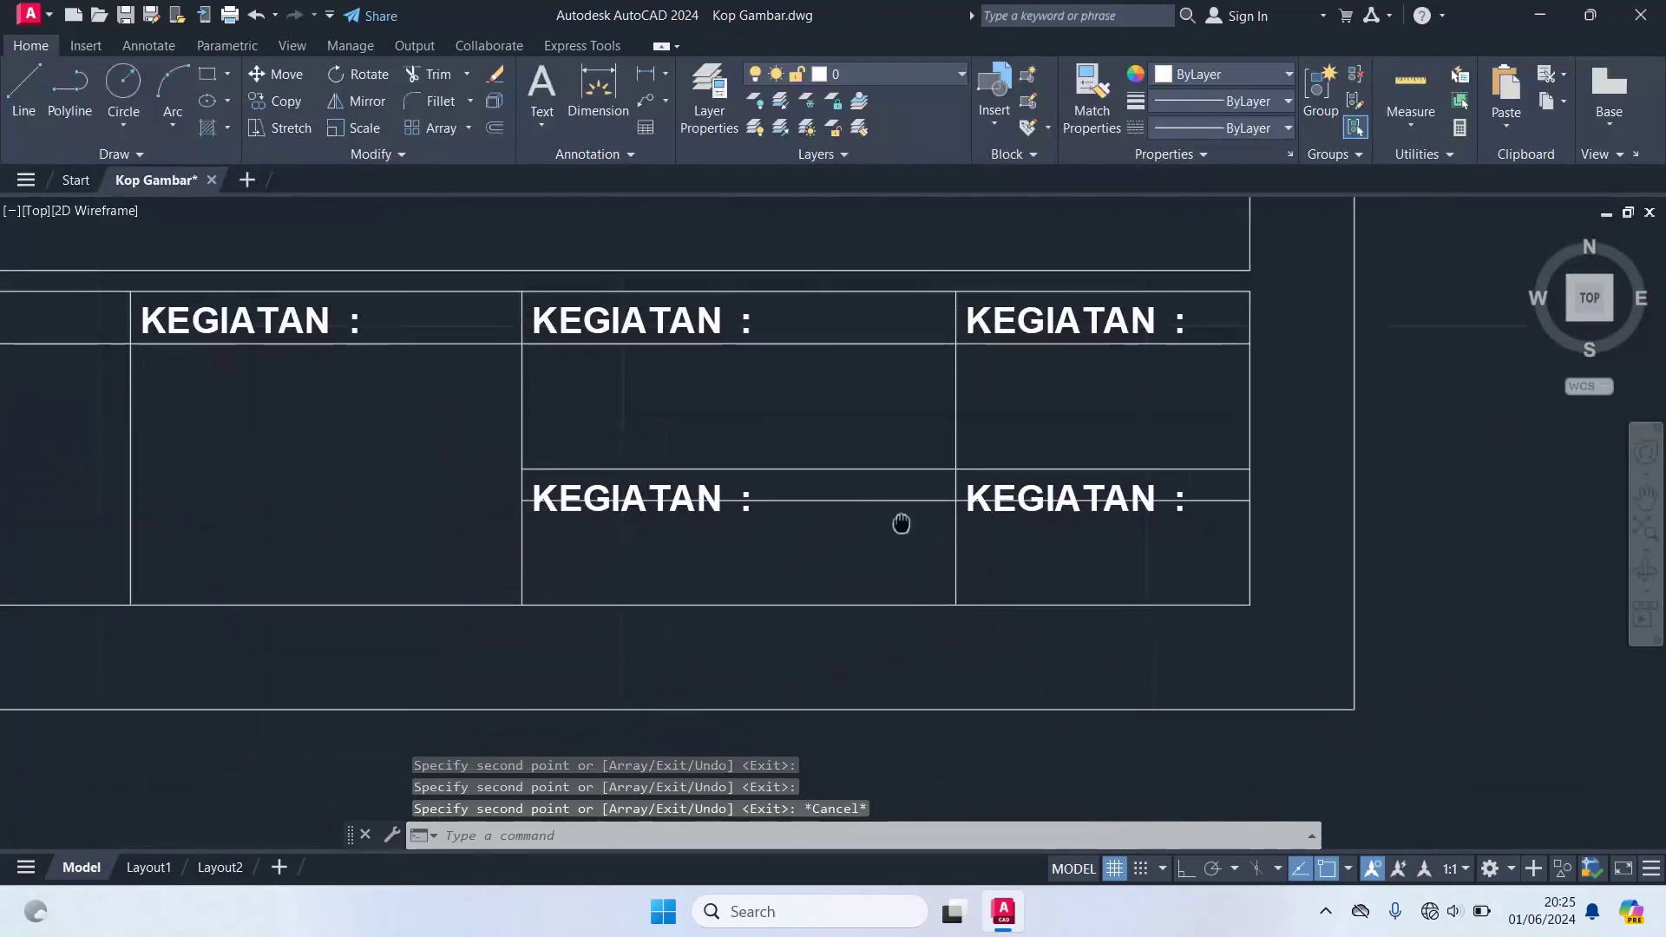
pyautogui.click(840, 496)
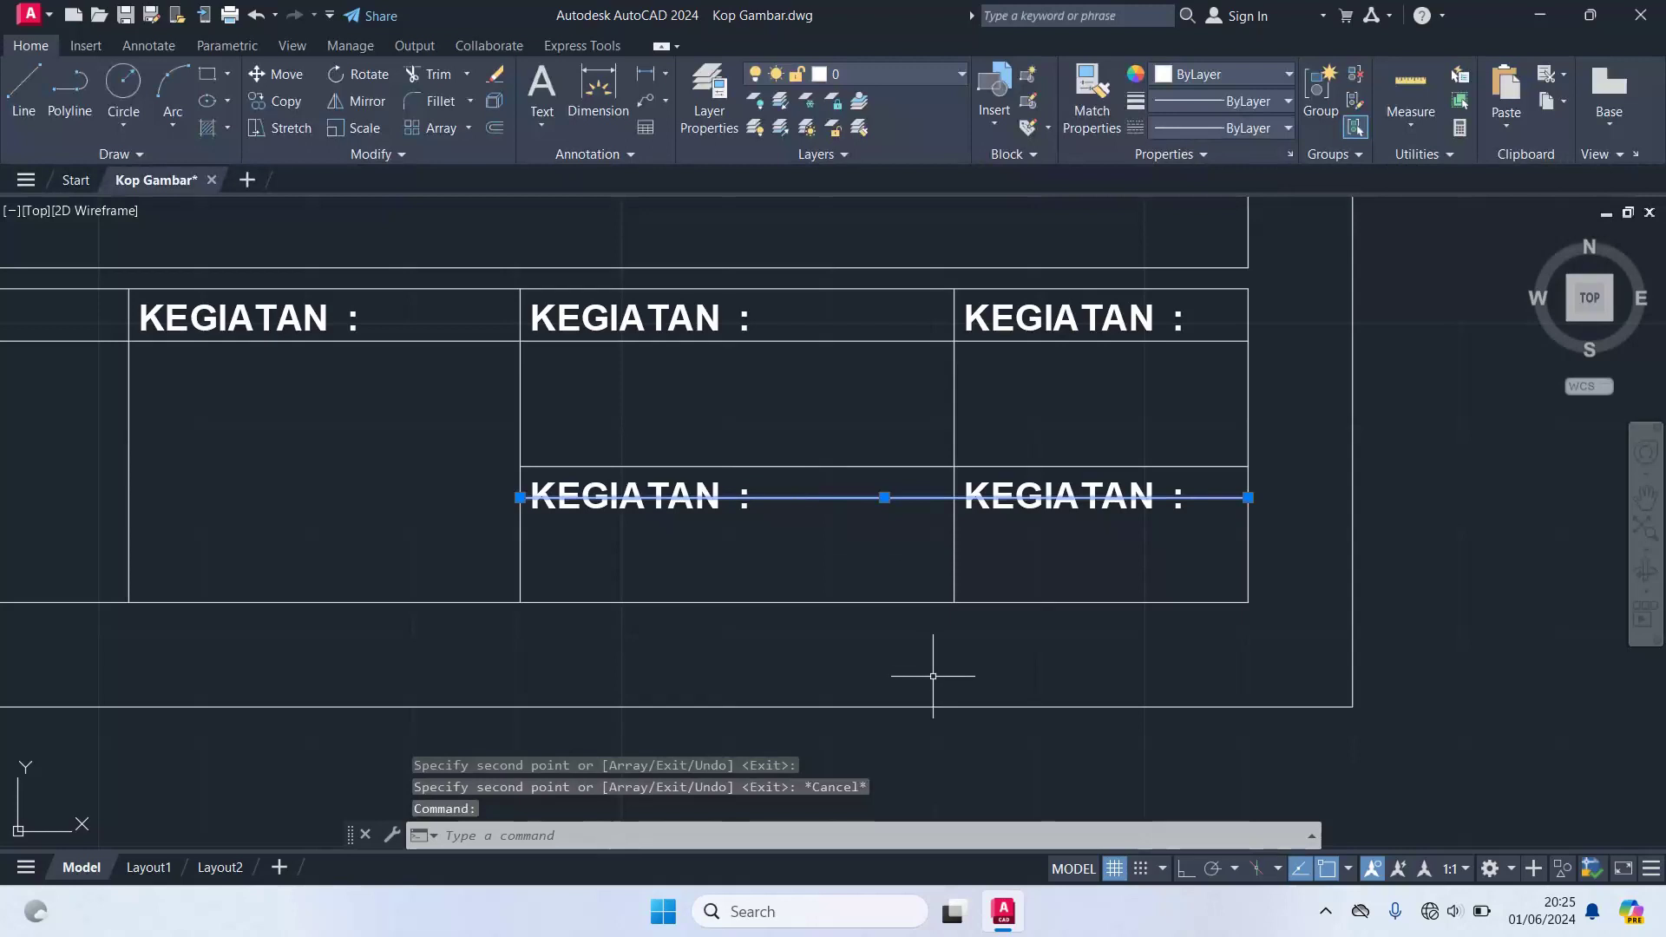
# - Delete the stray line and offset the lower cells' top border 5 units downward
pyautogui.press('Delete')
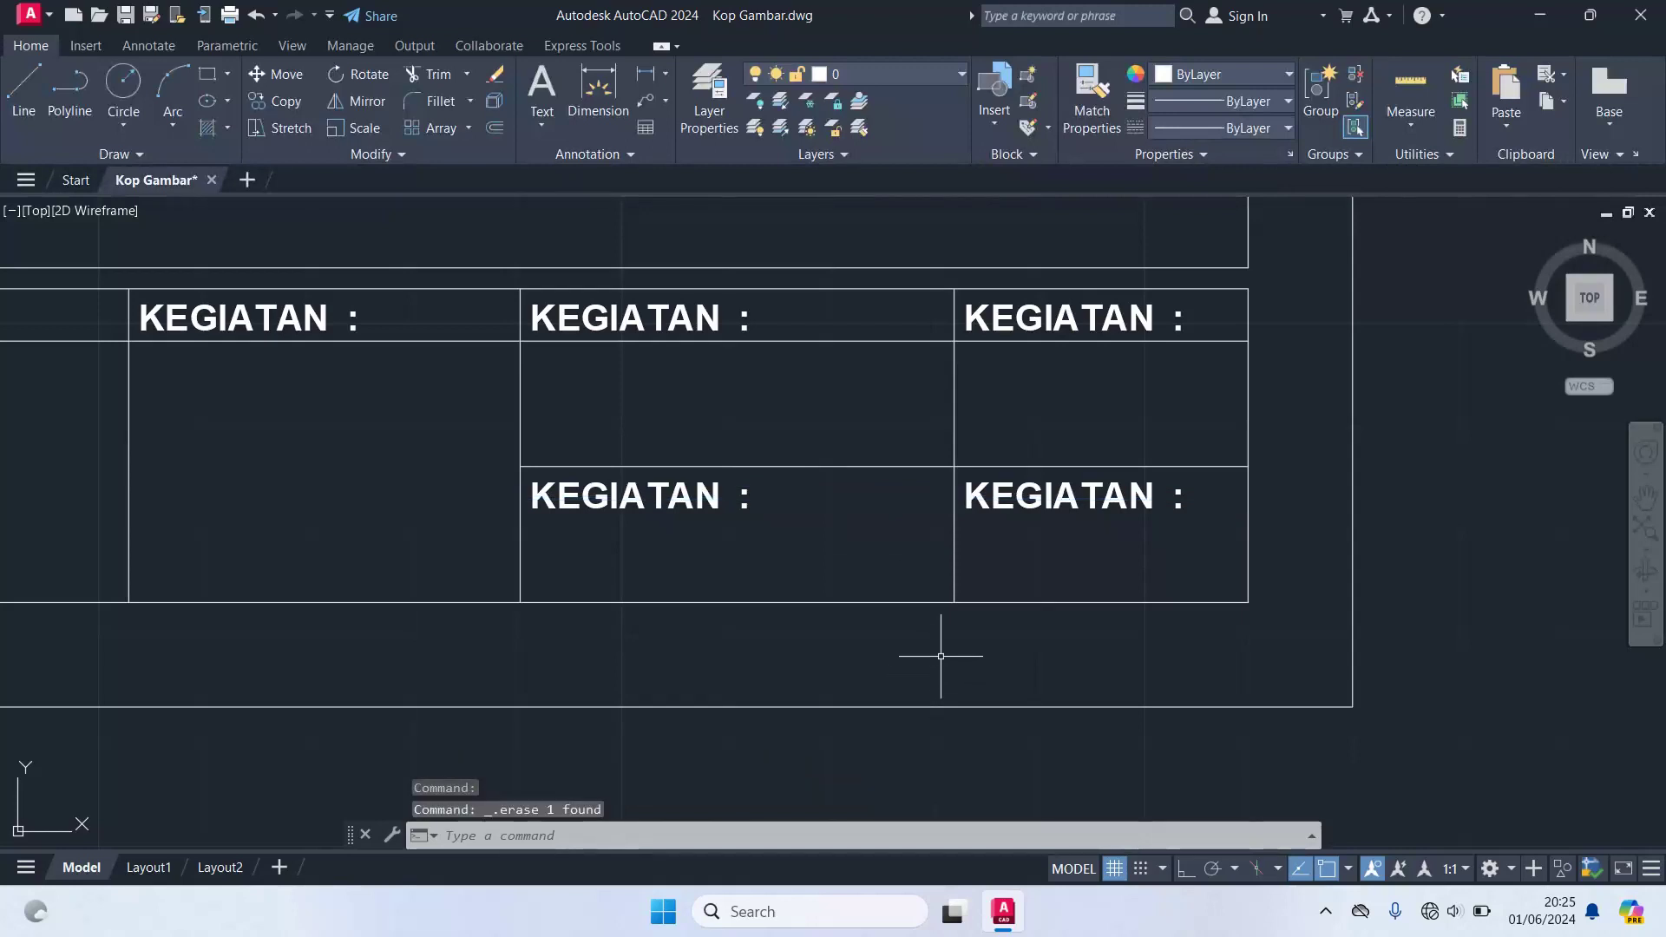
pyautogui.write('o')
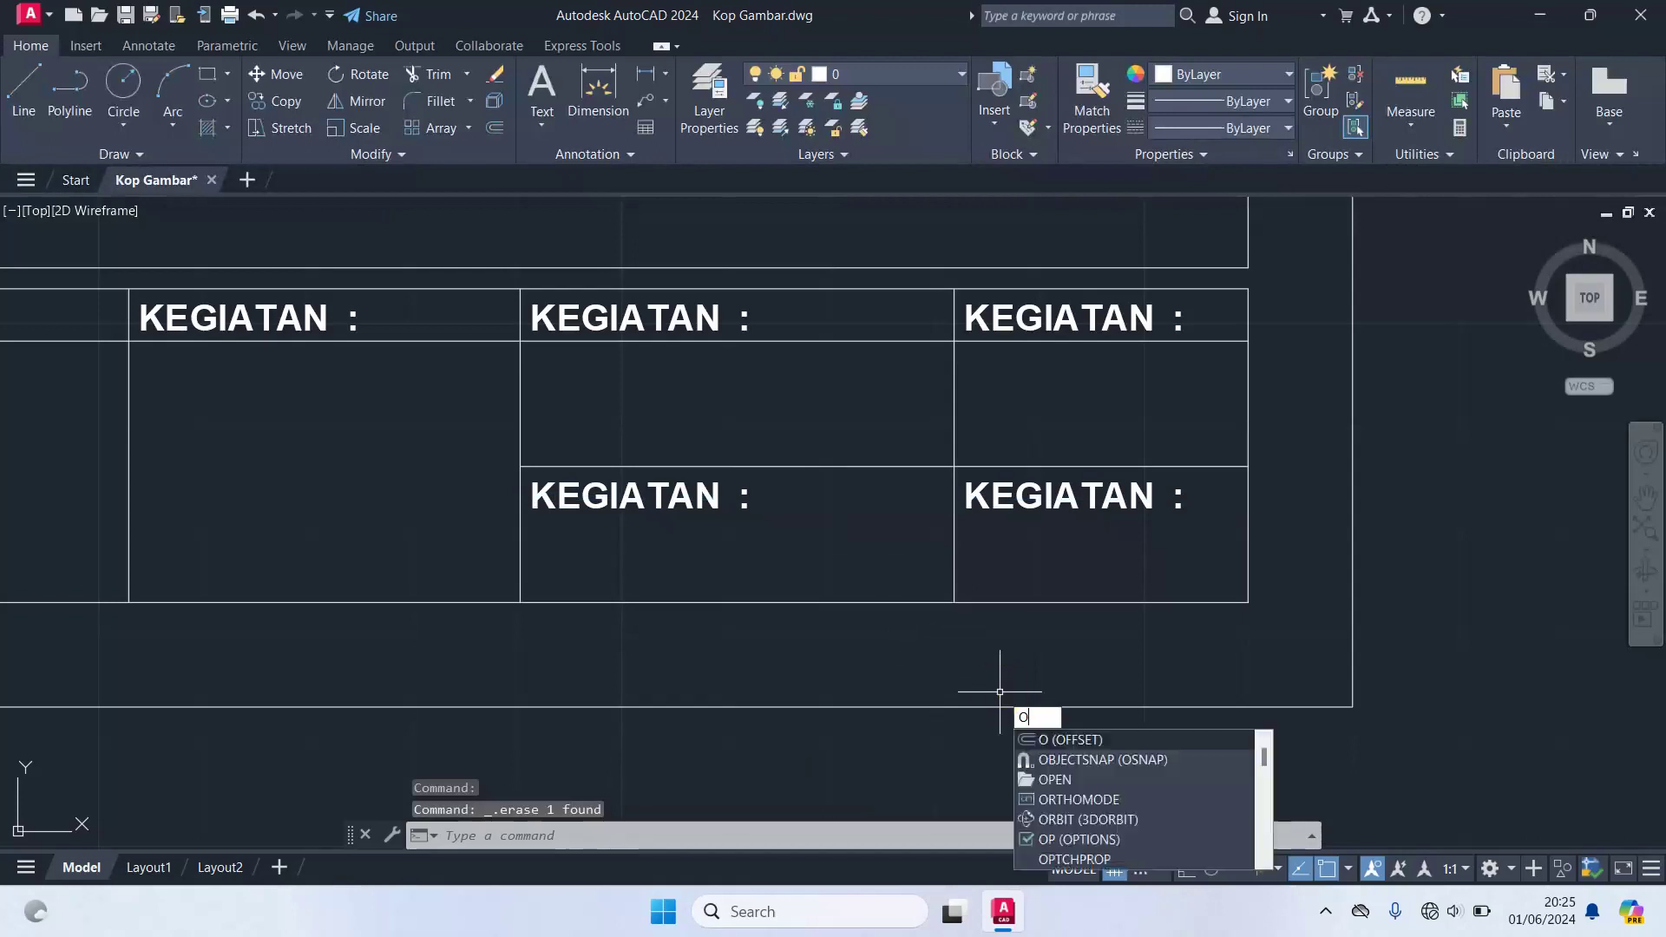
pyautogui.press('Return')
pyautogui.write('5')
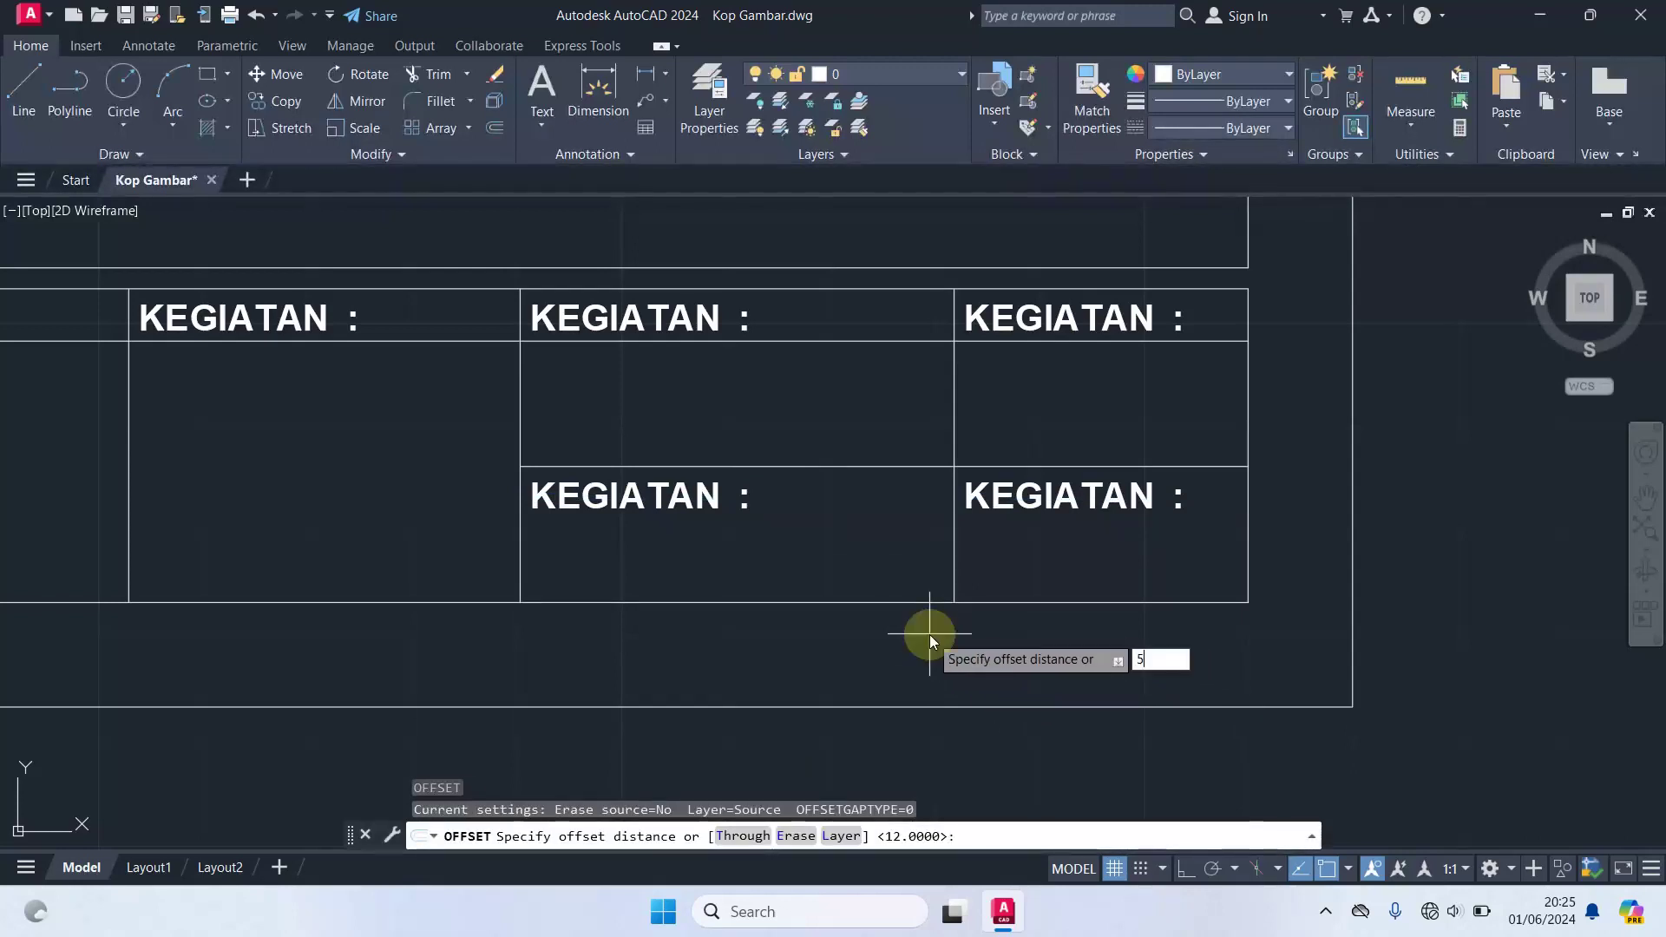
pyautogui.press('Return')
pyautogui.click(878, 464)
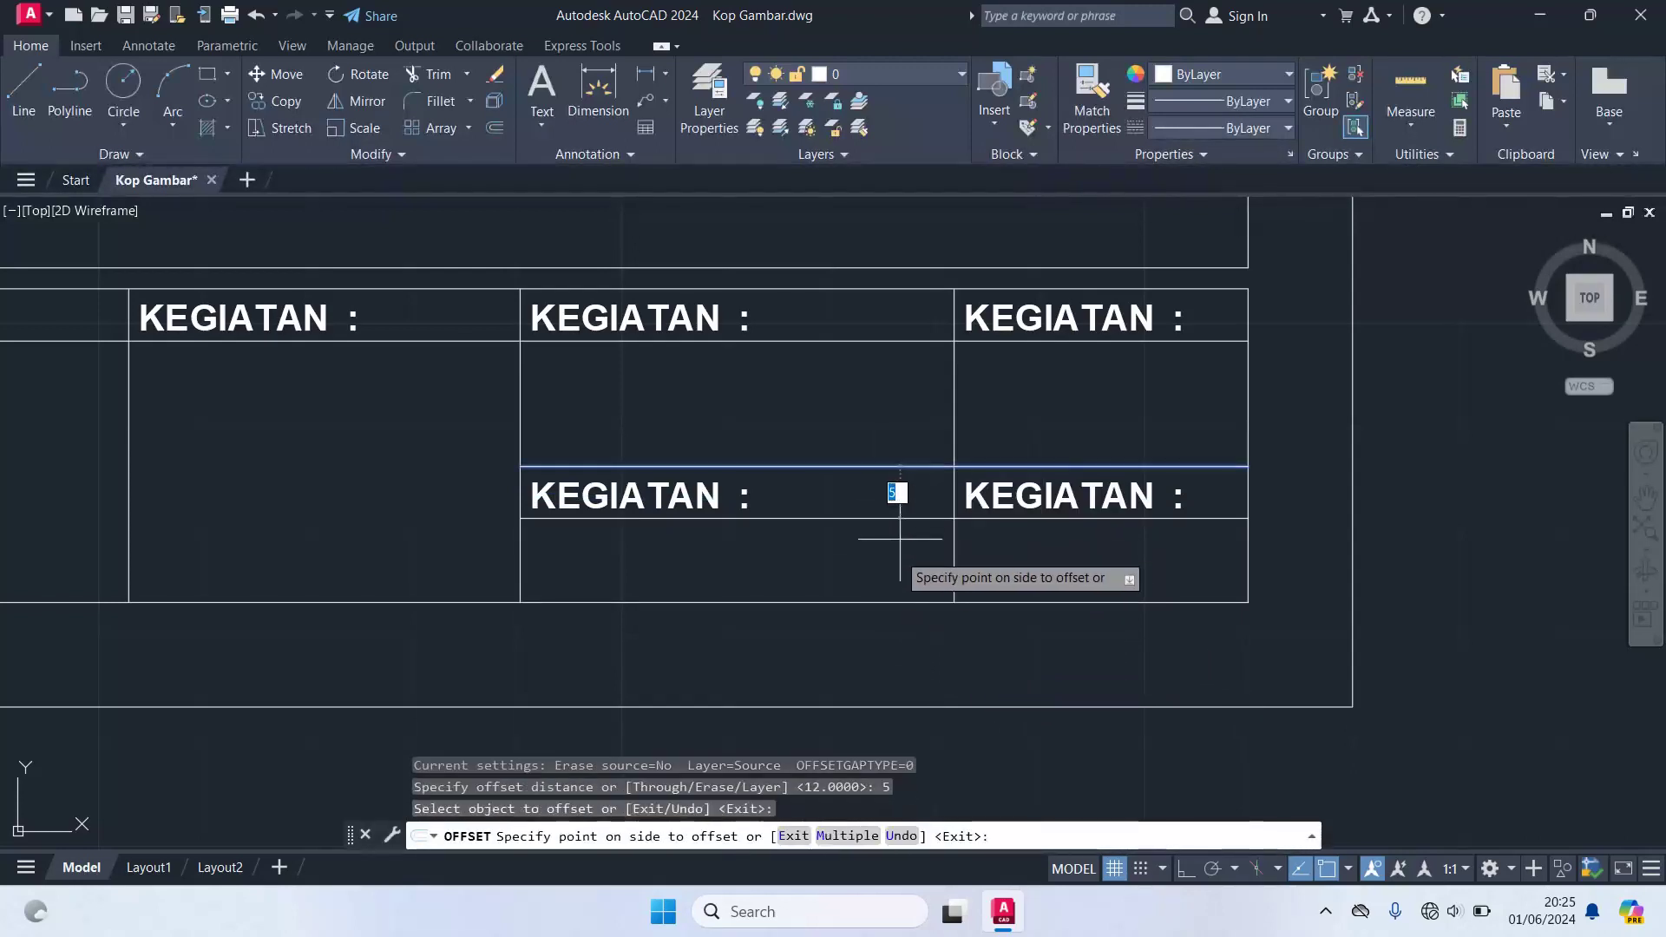
pyautogui.click(955, 590)
pyautogui.scroll(-2, 993, 632)
pyautogui.moveTo(994, 632); pyautogui.dragTo(1090, 653, button='middle')
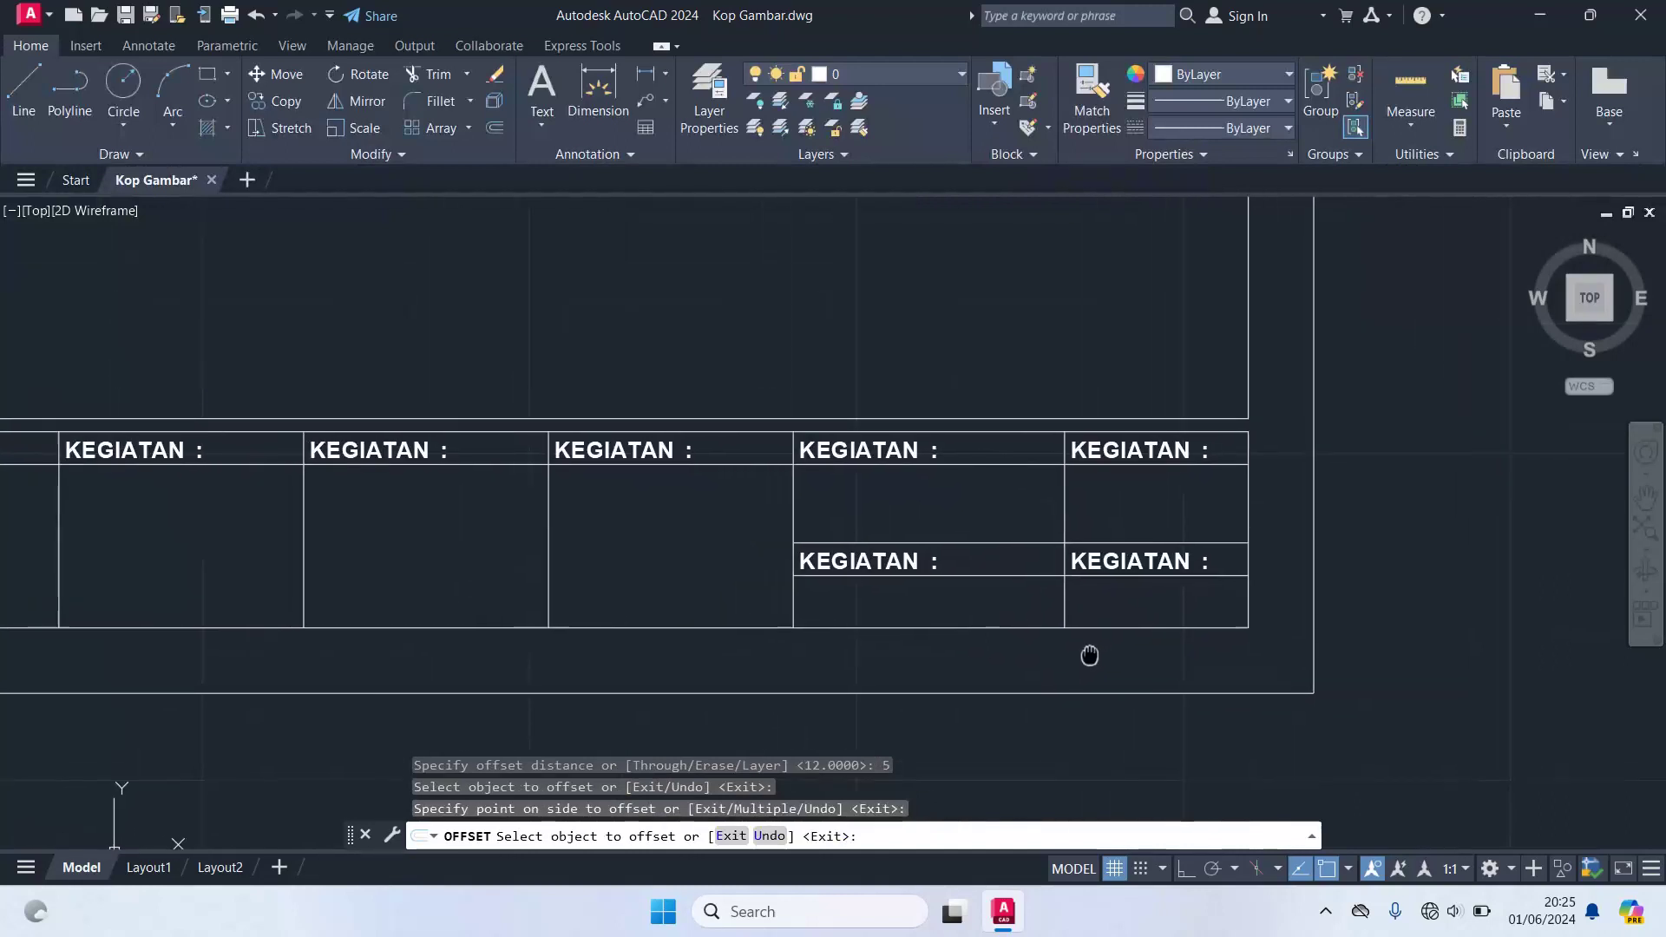
pyautogui.press('Return')
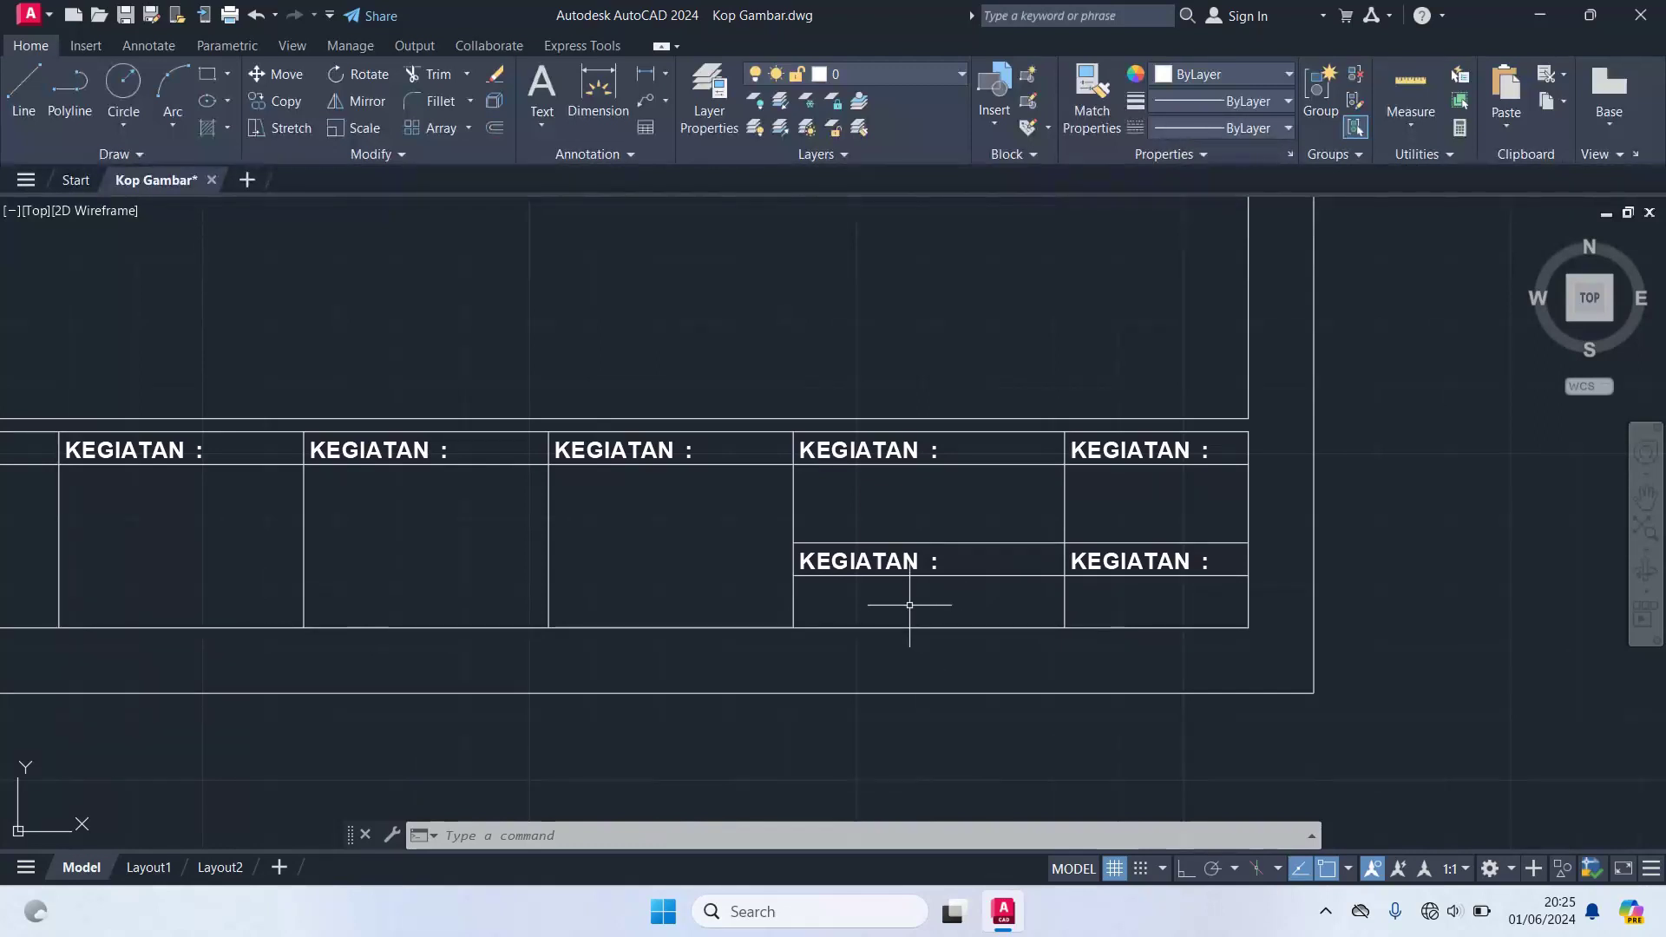
pyautogui.scroll(-4, 909, 605)
pyautogui.moveTo(707, 714); pyautogui.dragTo(1022, 707, button='middle')
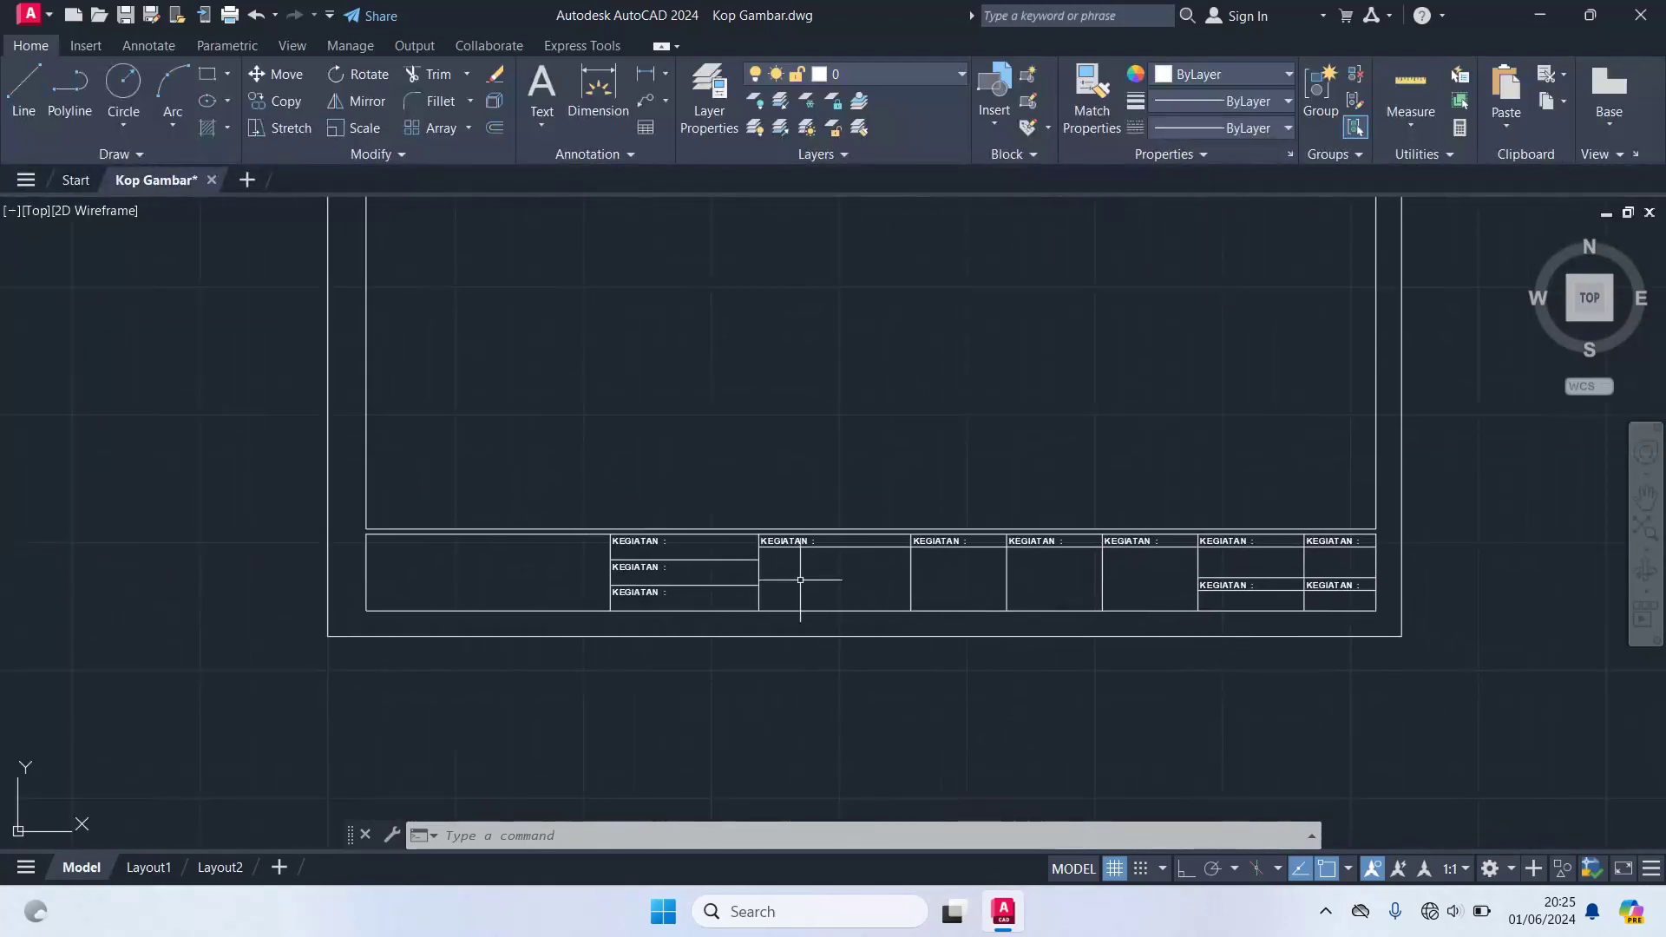
# - Change the middle label to PEKERJAAN and widen its text box so the colon stays inline
pyautogui.scroll(4, 640, 575)
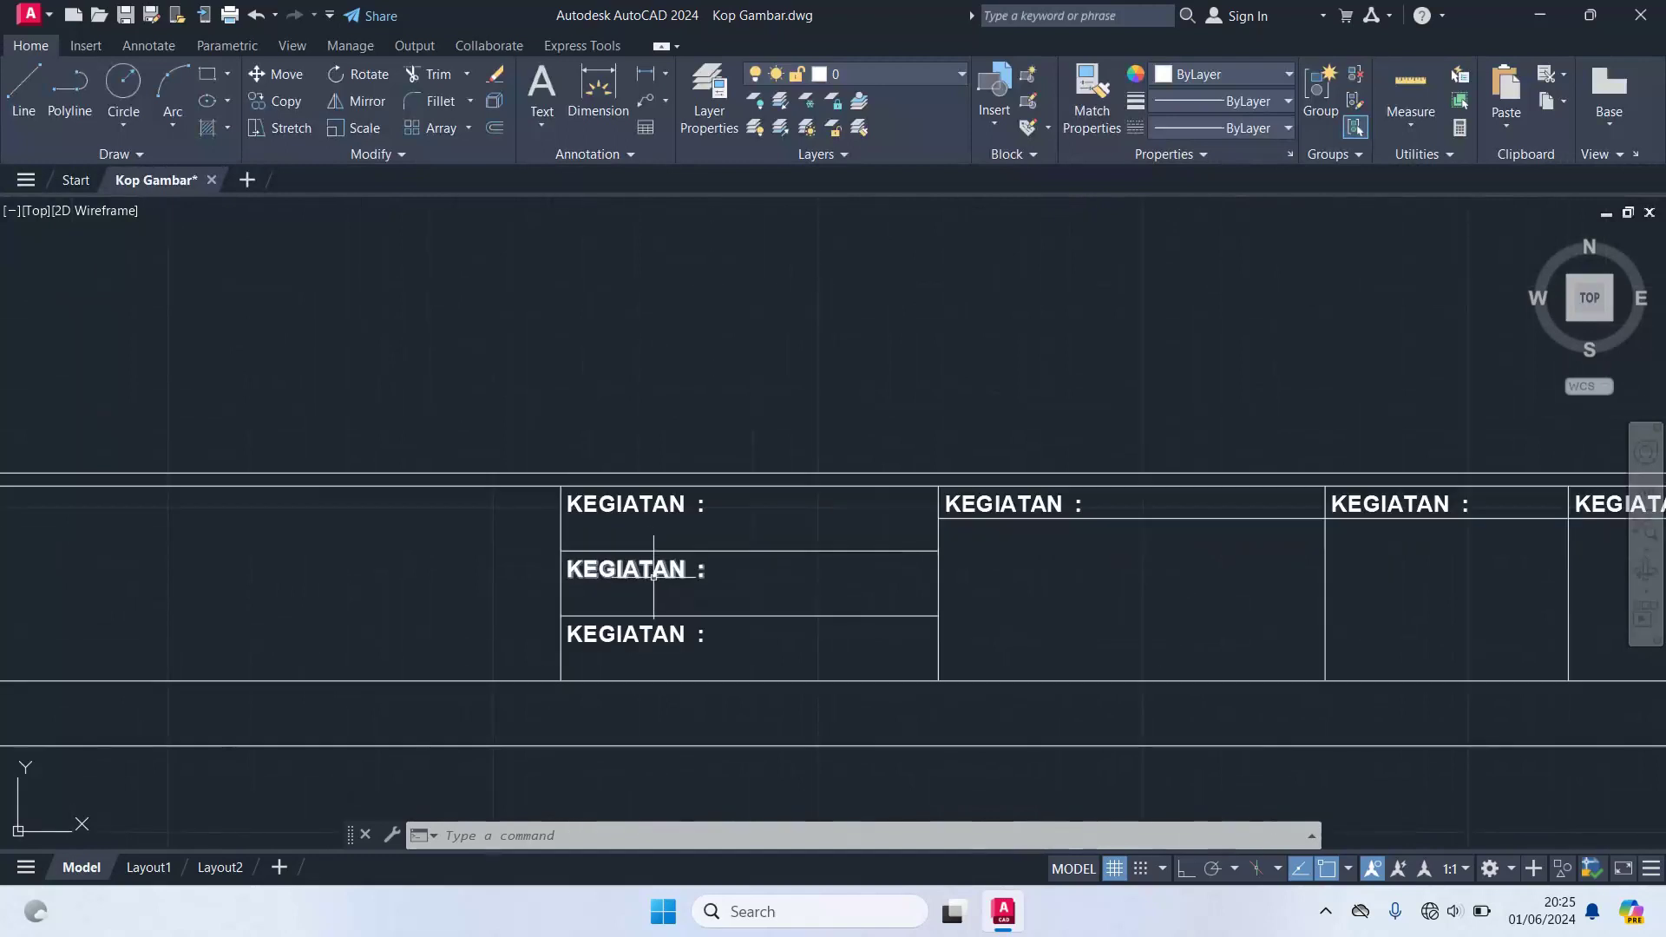
pyautogui.write('ED')
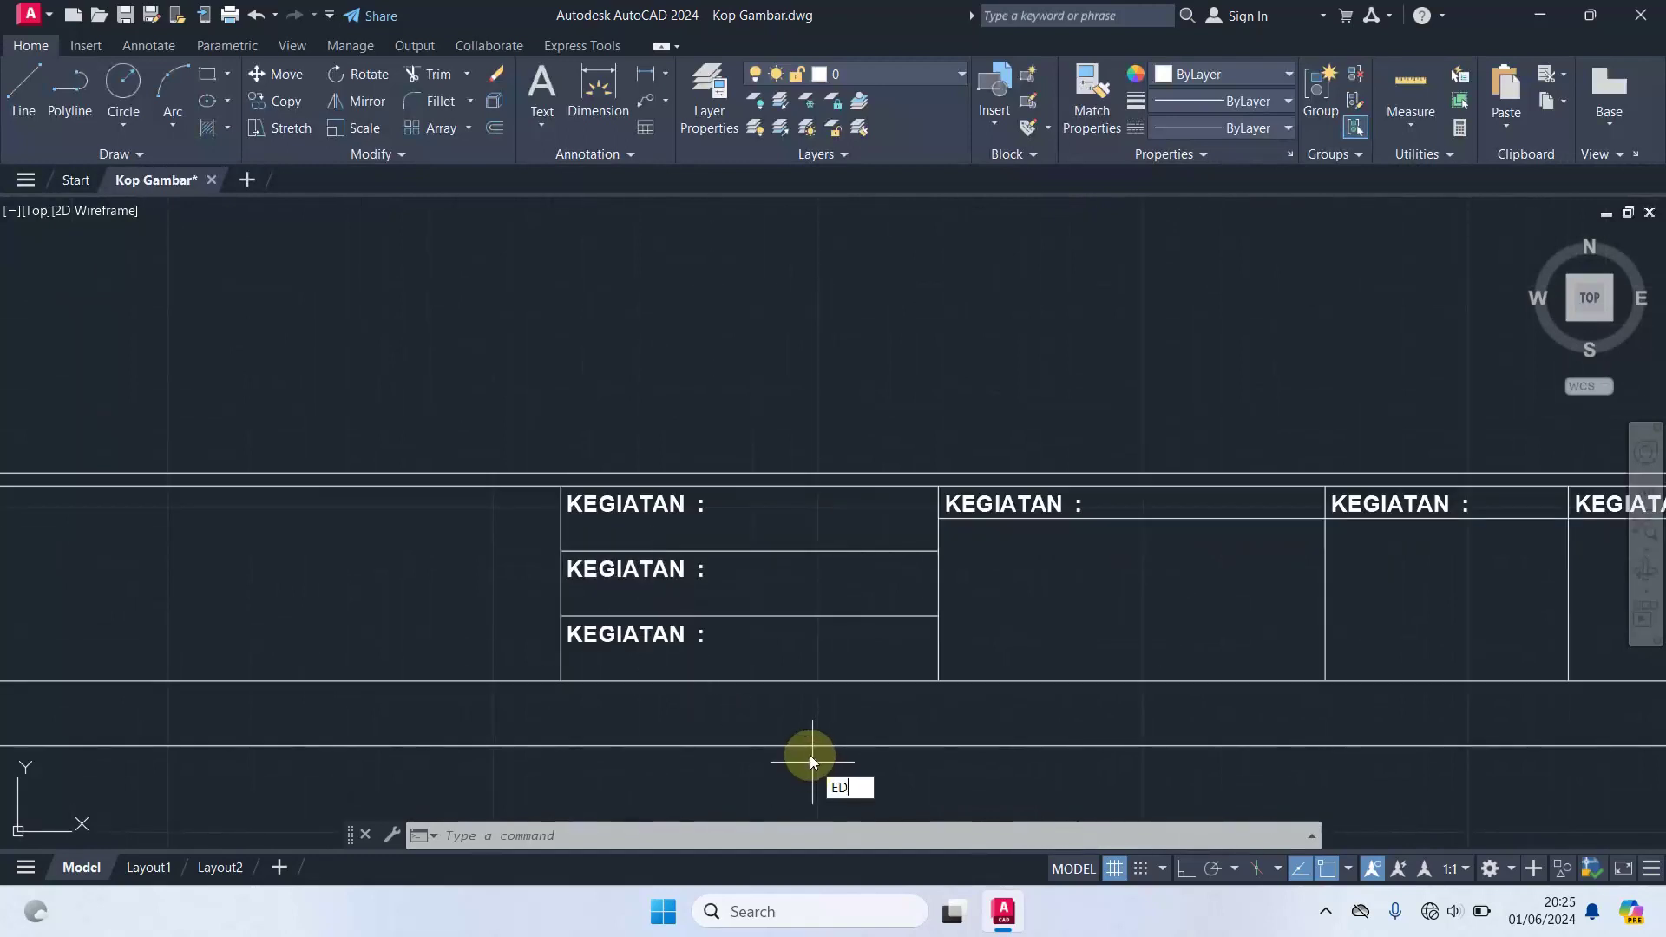
pyautogui.press('Return')
pyautogui.scroll(2, 677, 599)
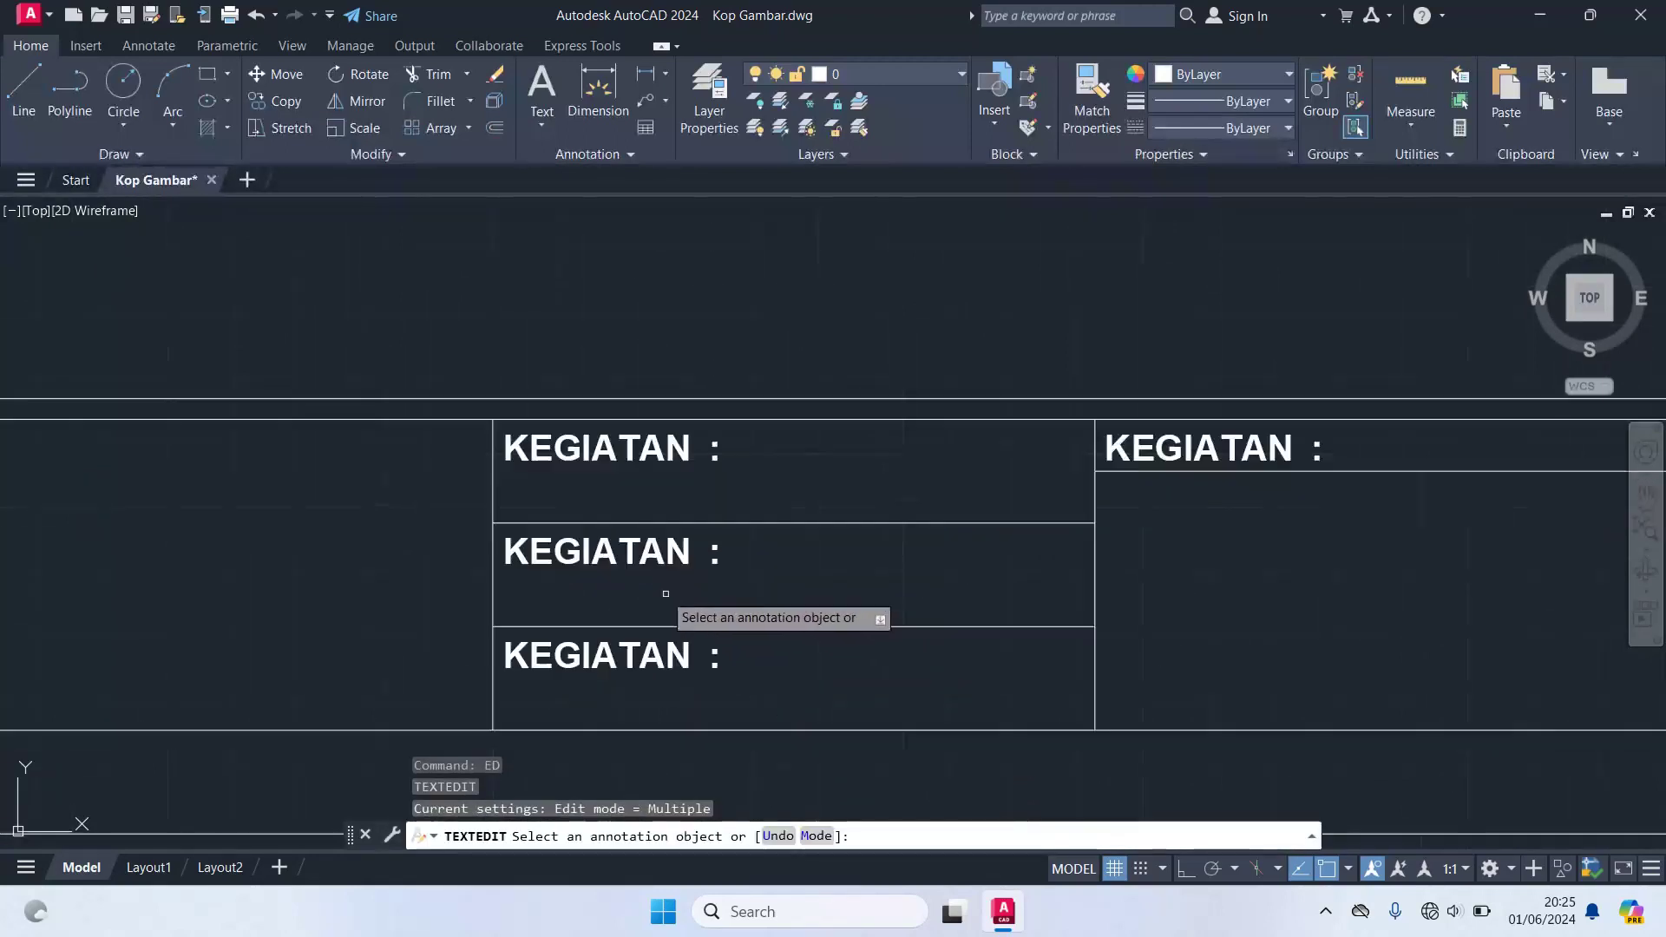
pyautogui.click(654, 560)
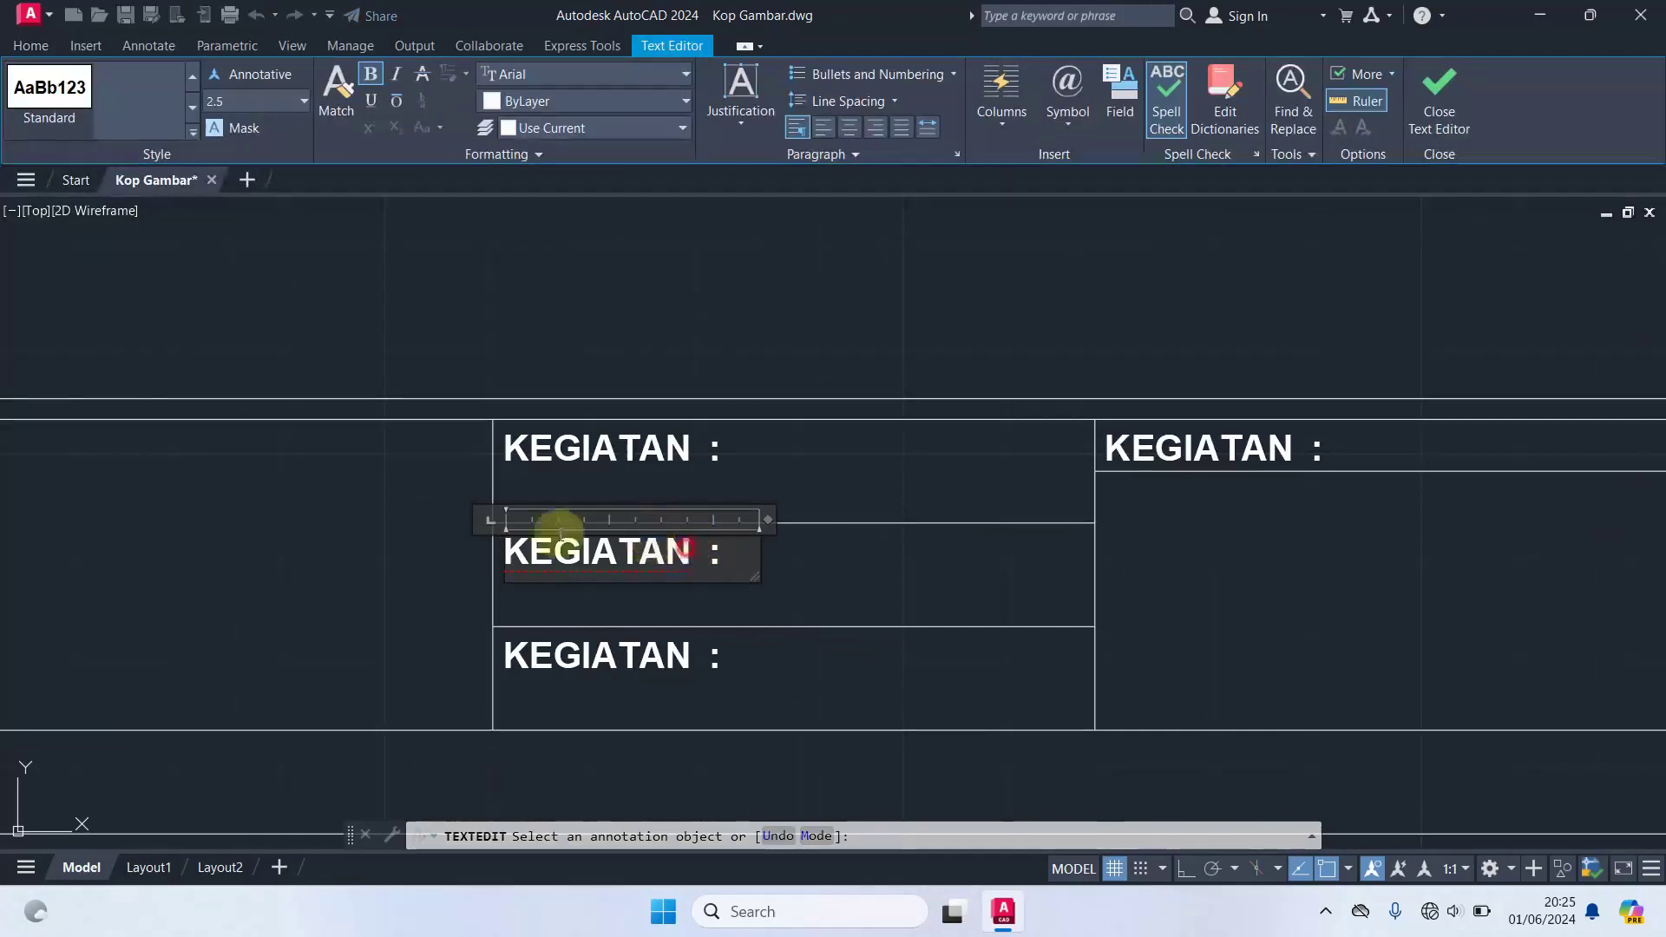
pyautogui.moveTo(691, 555); pyautogui.dragTo(335, 536)
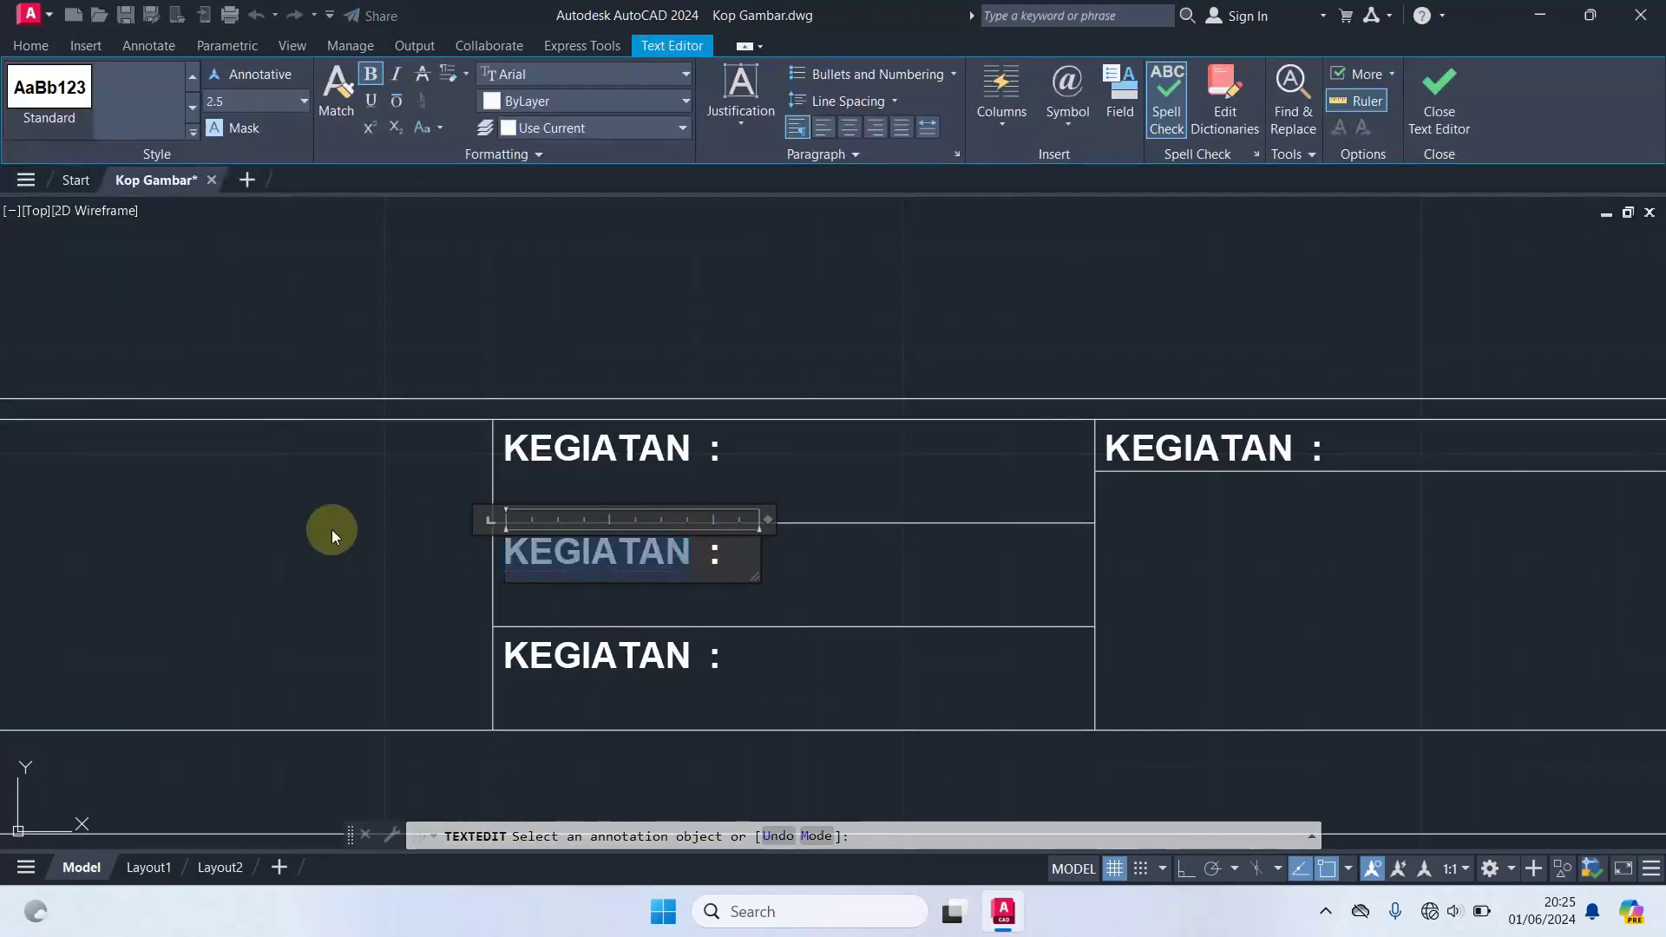
pyautogui.write('PEKERJ')
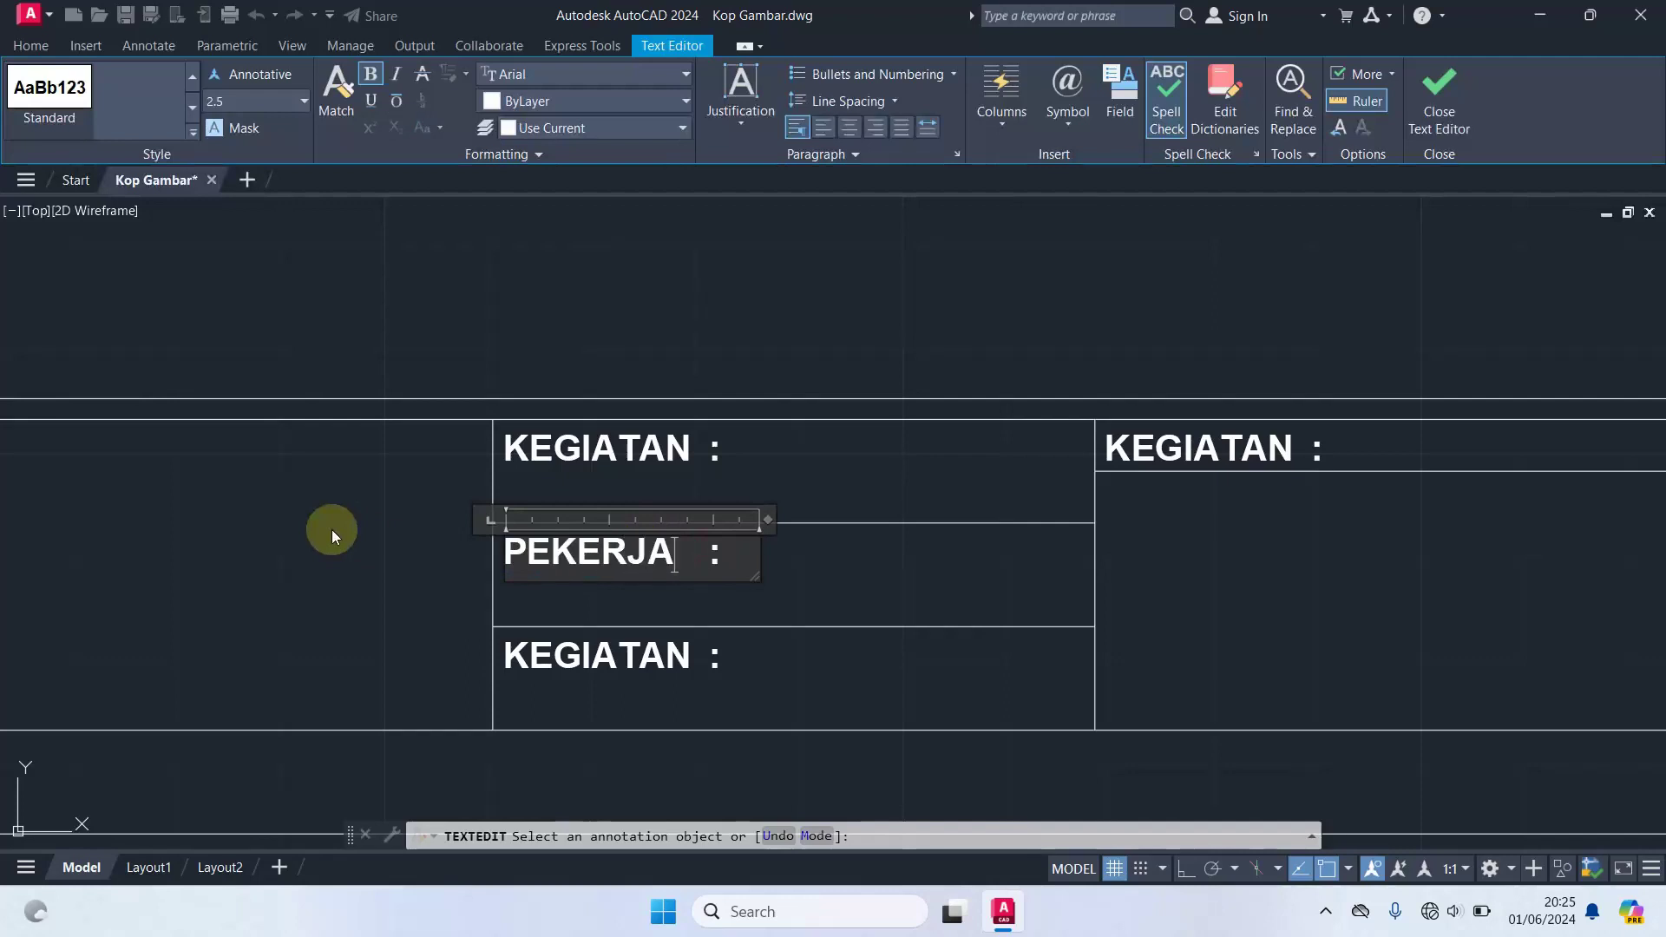
pyautogui.write('AAN')
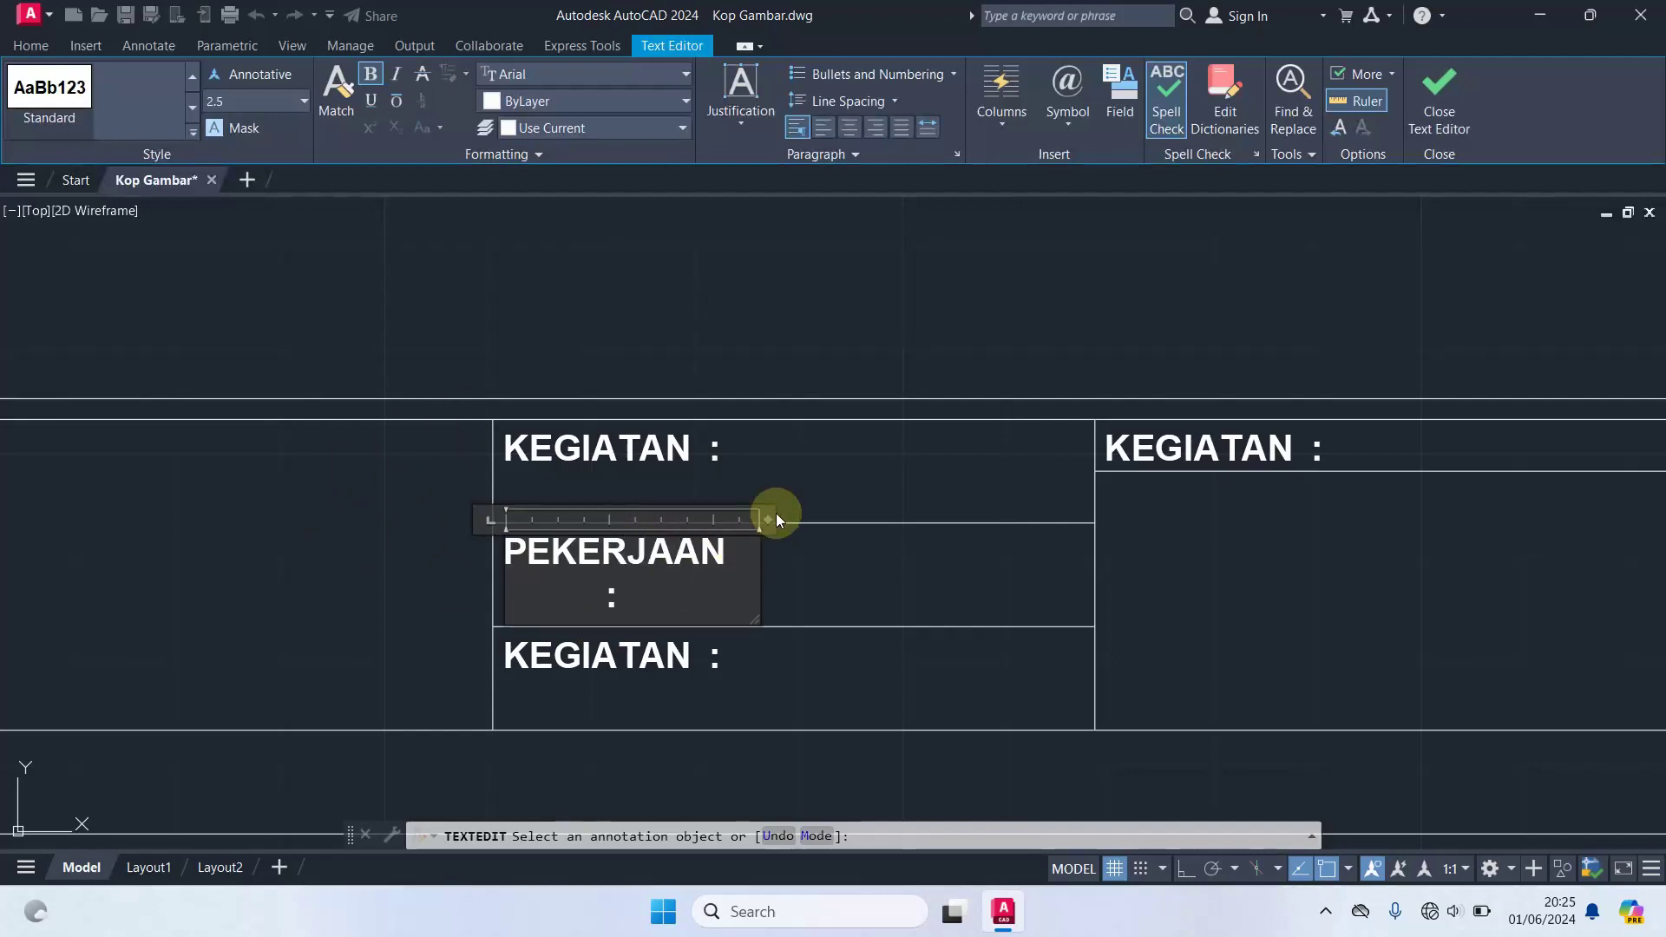
pyautogui.moveTo(770, 519); pyautogui.dragTo(843, 506)
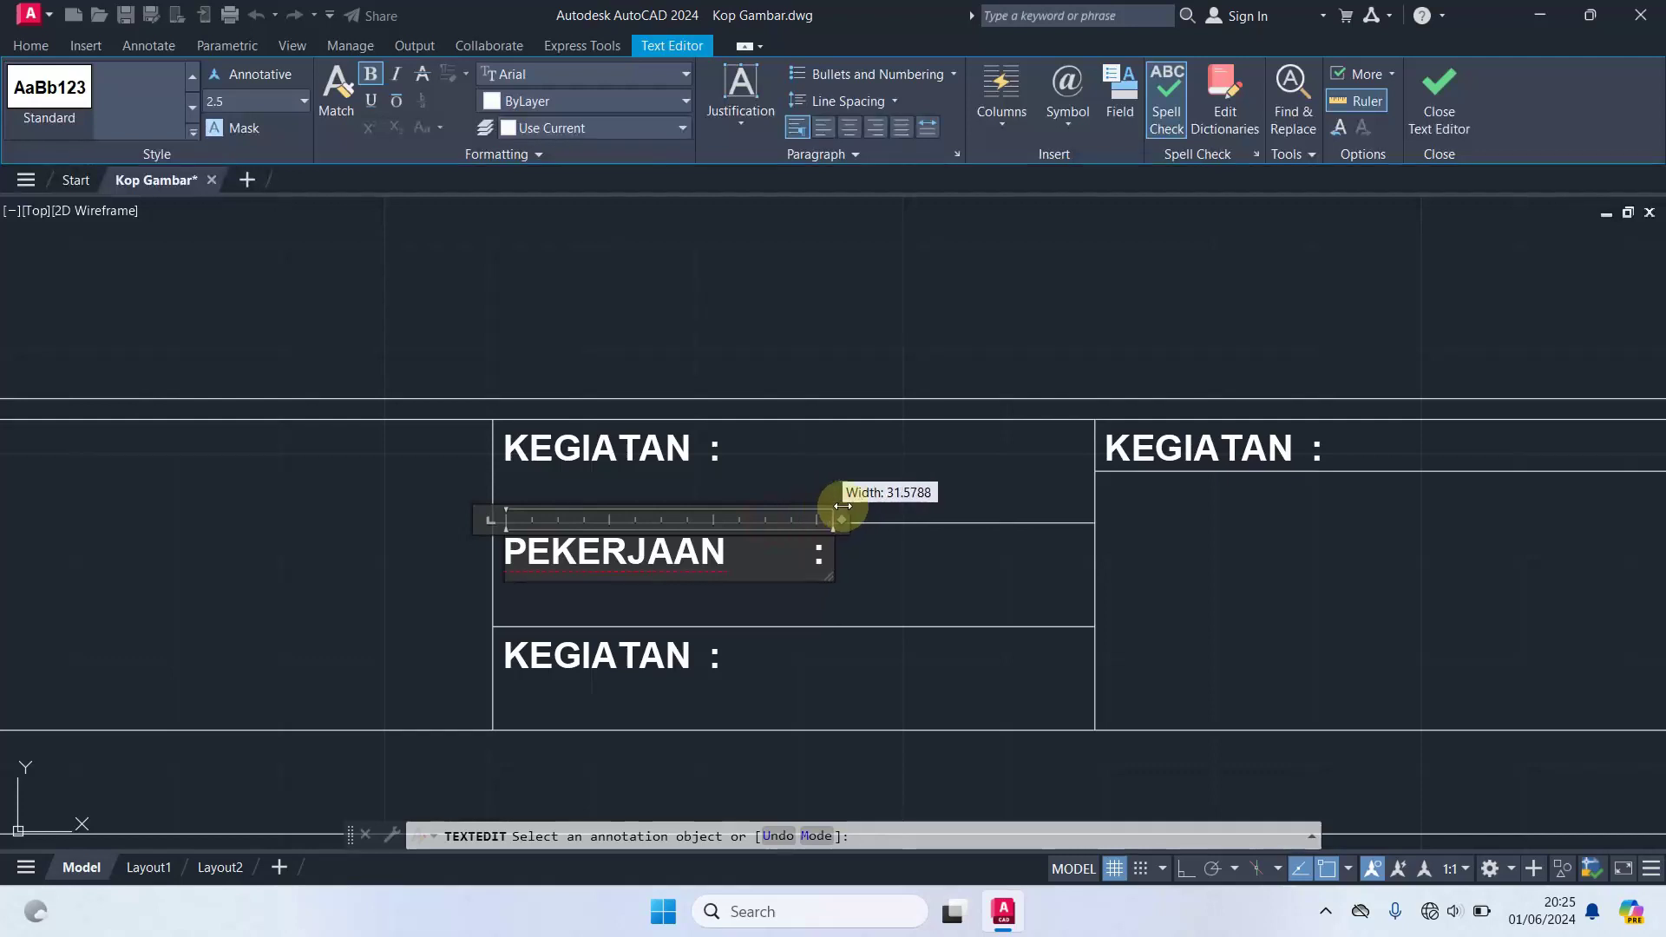
pyautogui.moveTo(843, 506); pyautogui.dragTo(842, 506)
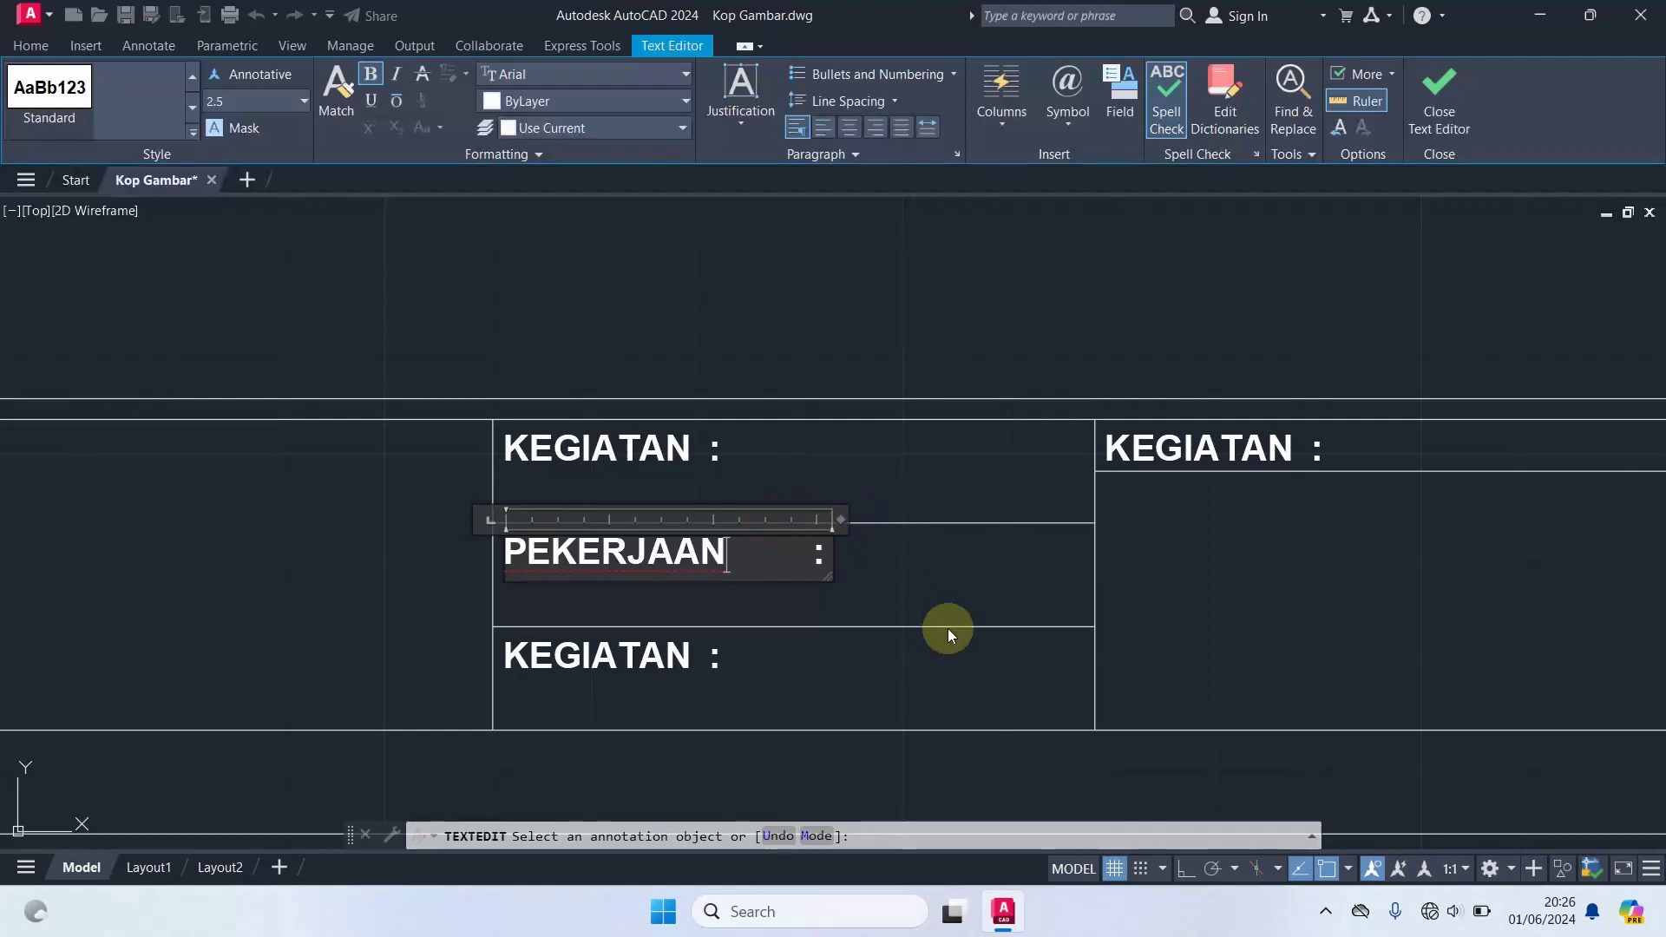
pyautogui.click(913, 601)
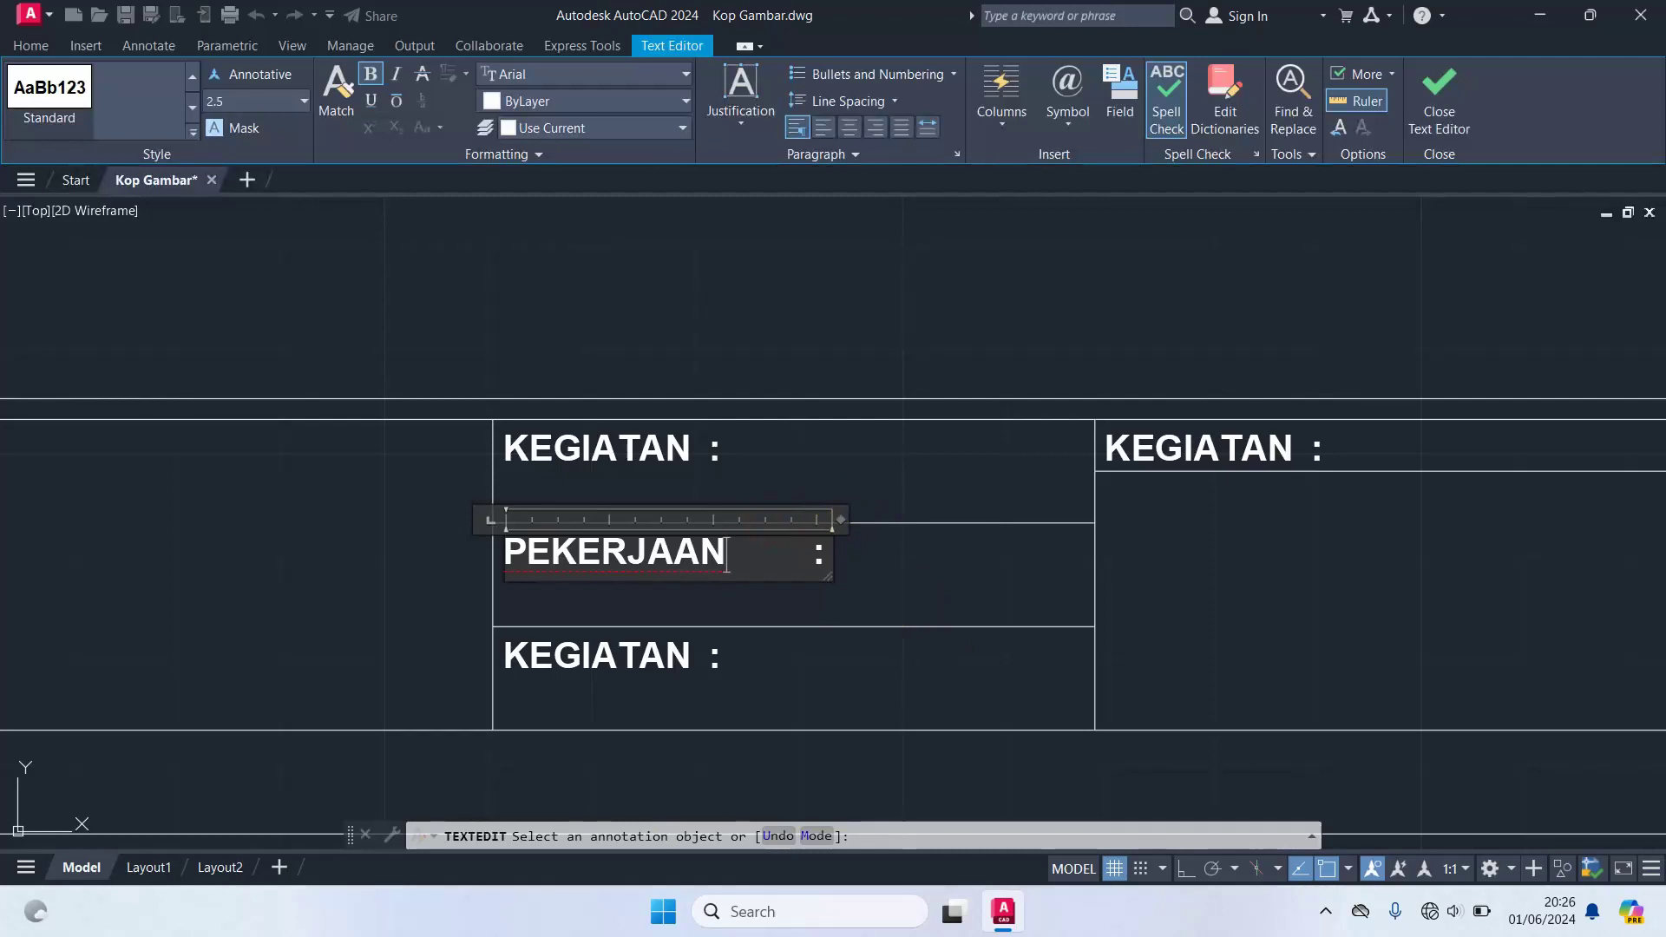
# - Relabel the bottom cell LOKASI, pushing its colon right and widening the text box
pyautogui.click(633, 661)
pyautogui.moveTo(698, 659); pyautogui.dragTo(366, 659)
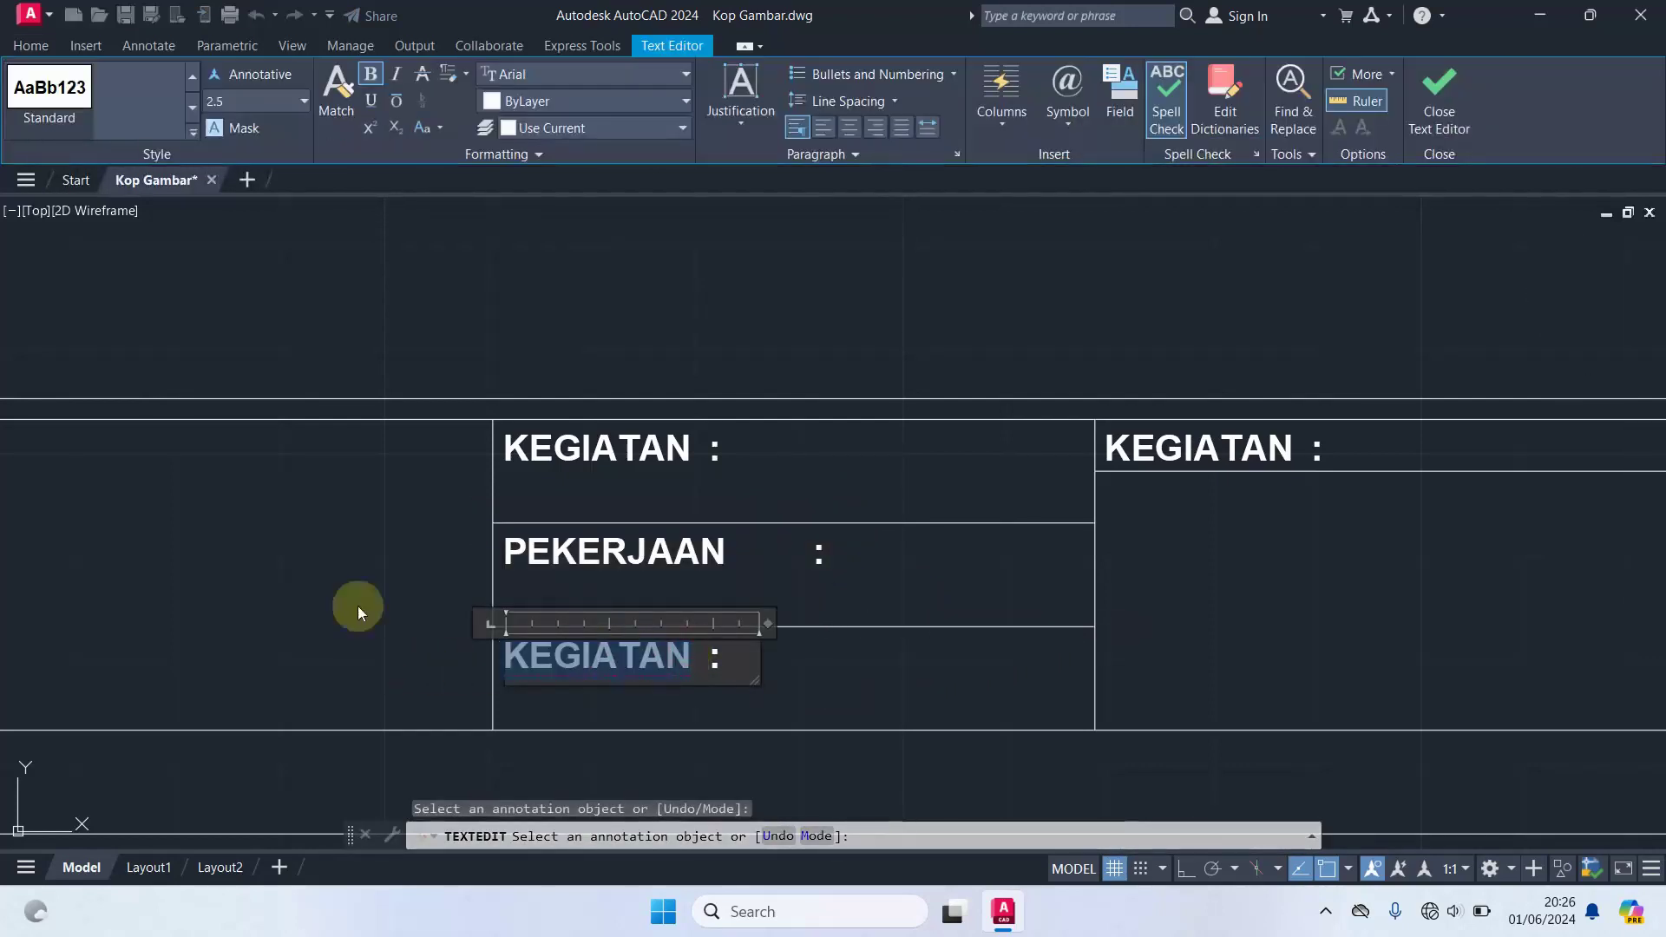
pyautogui.write('LOKASI')
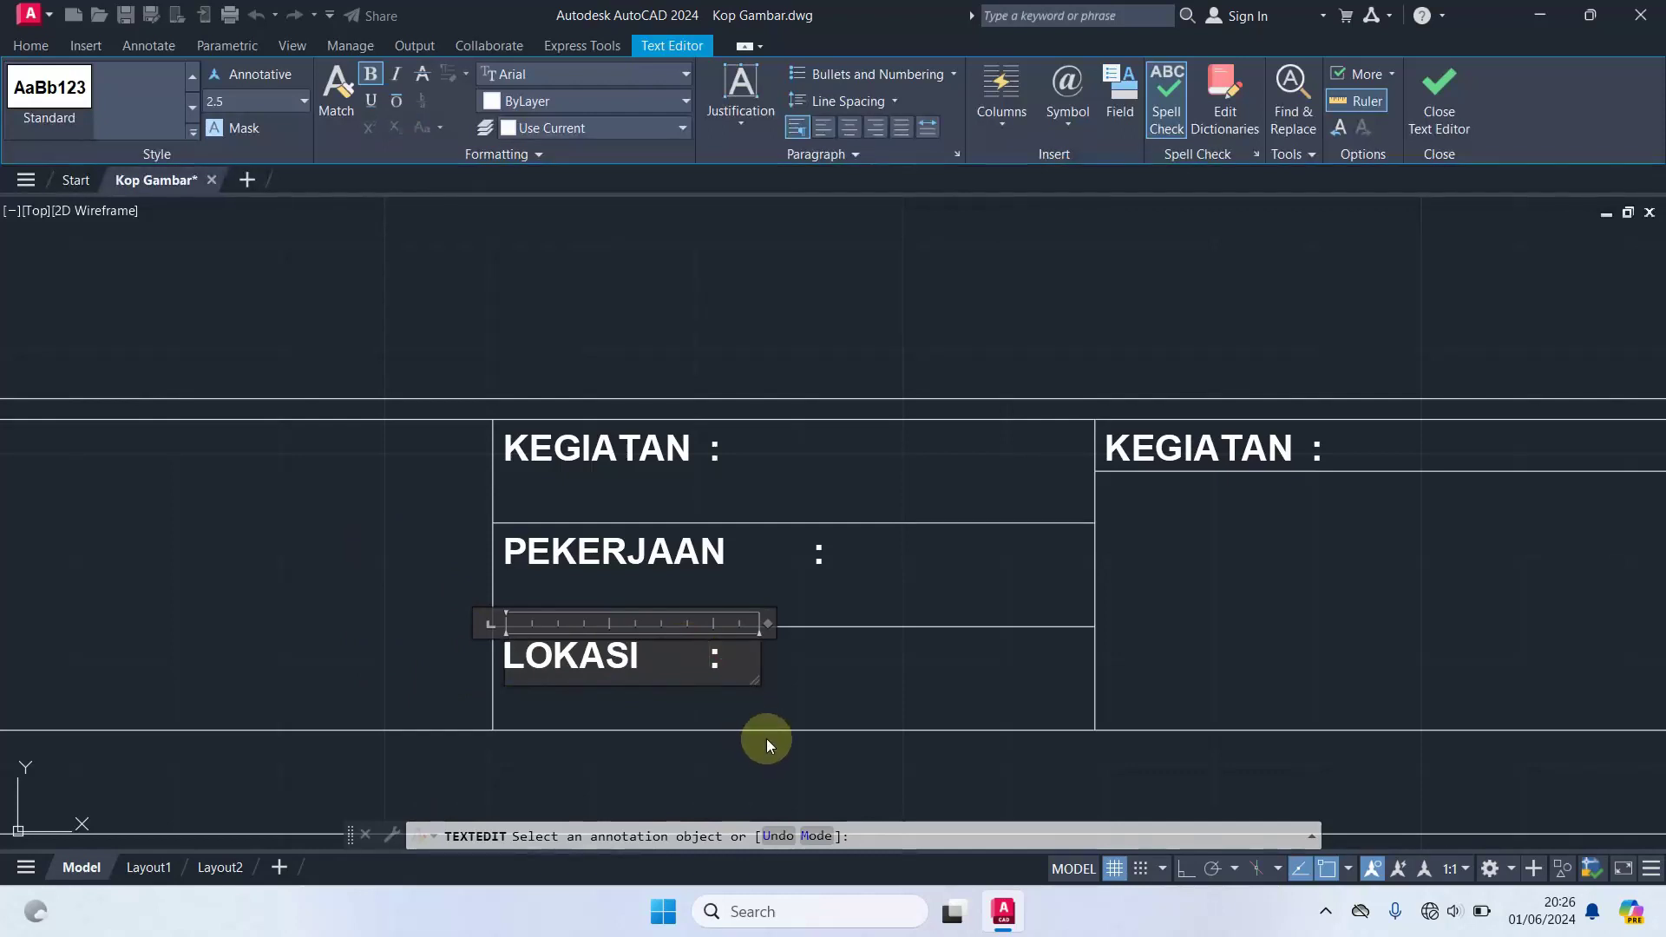
pyautogui.press('Return')
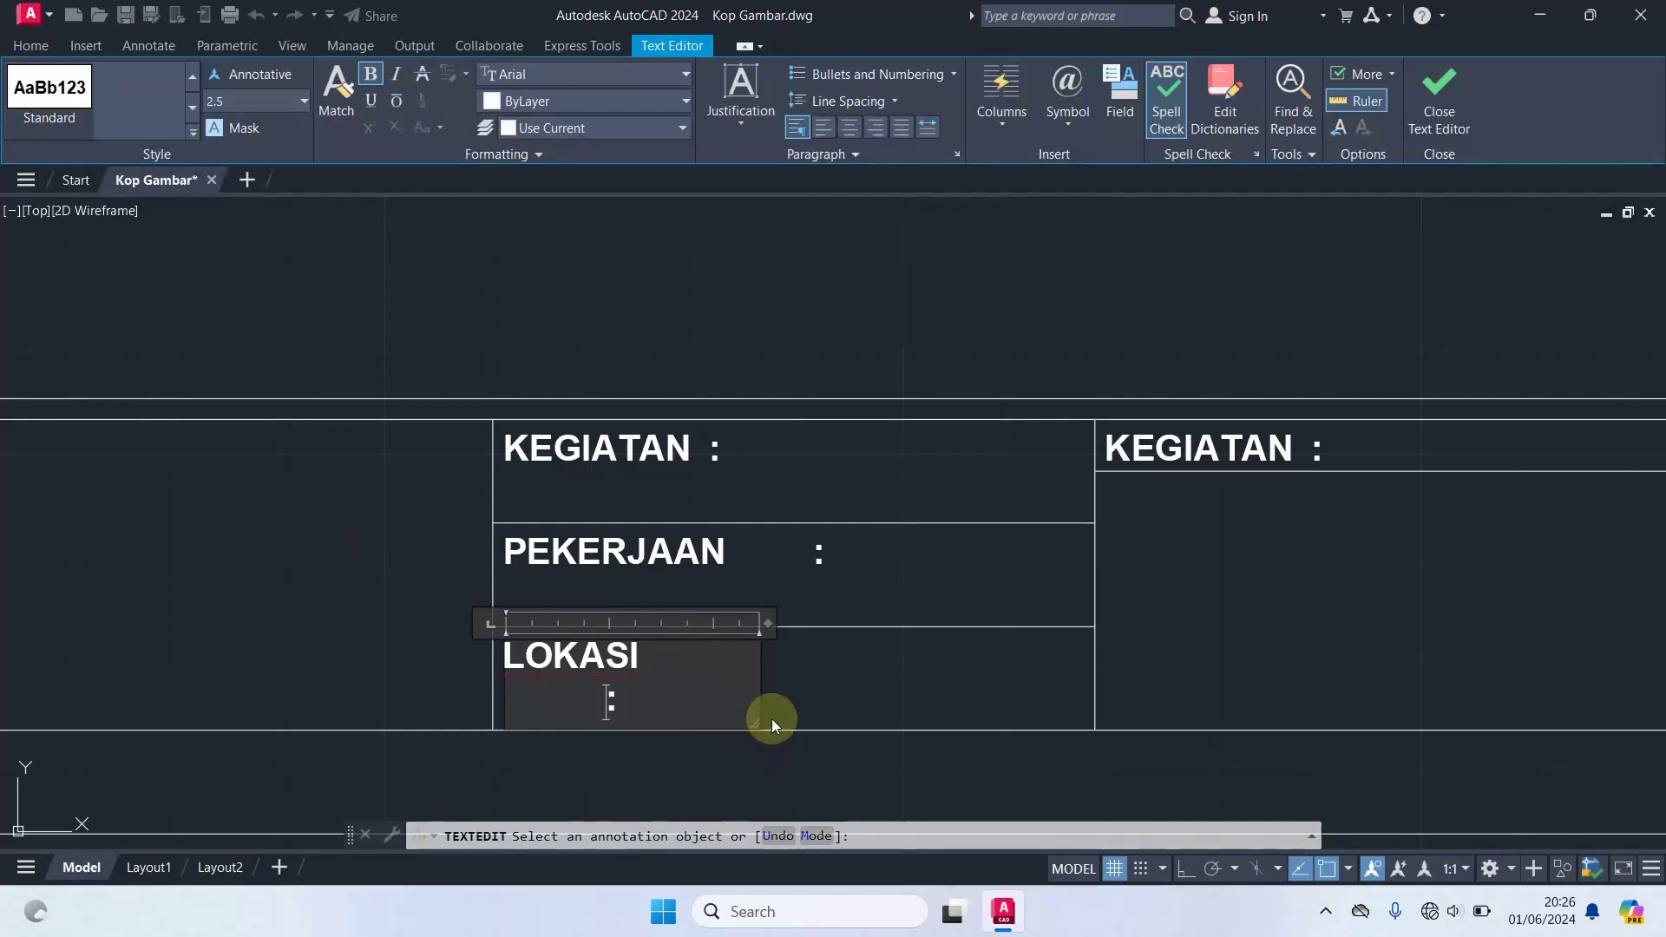
pyautogui.moveTo(768, 628); pyautogui.dragTo(858, 614)
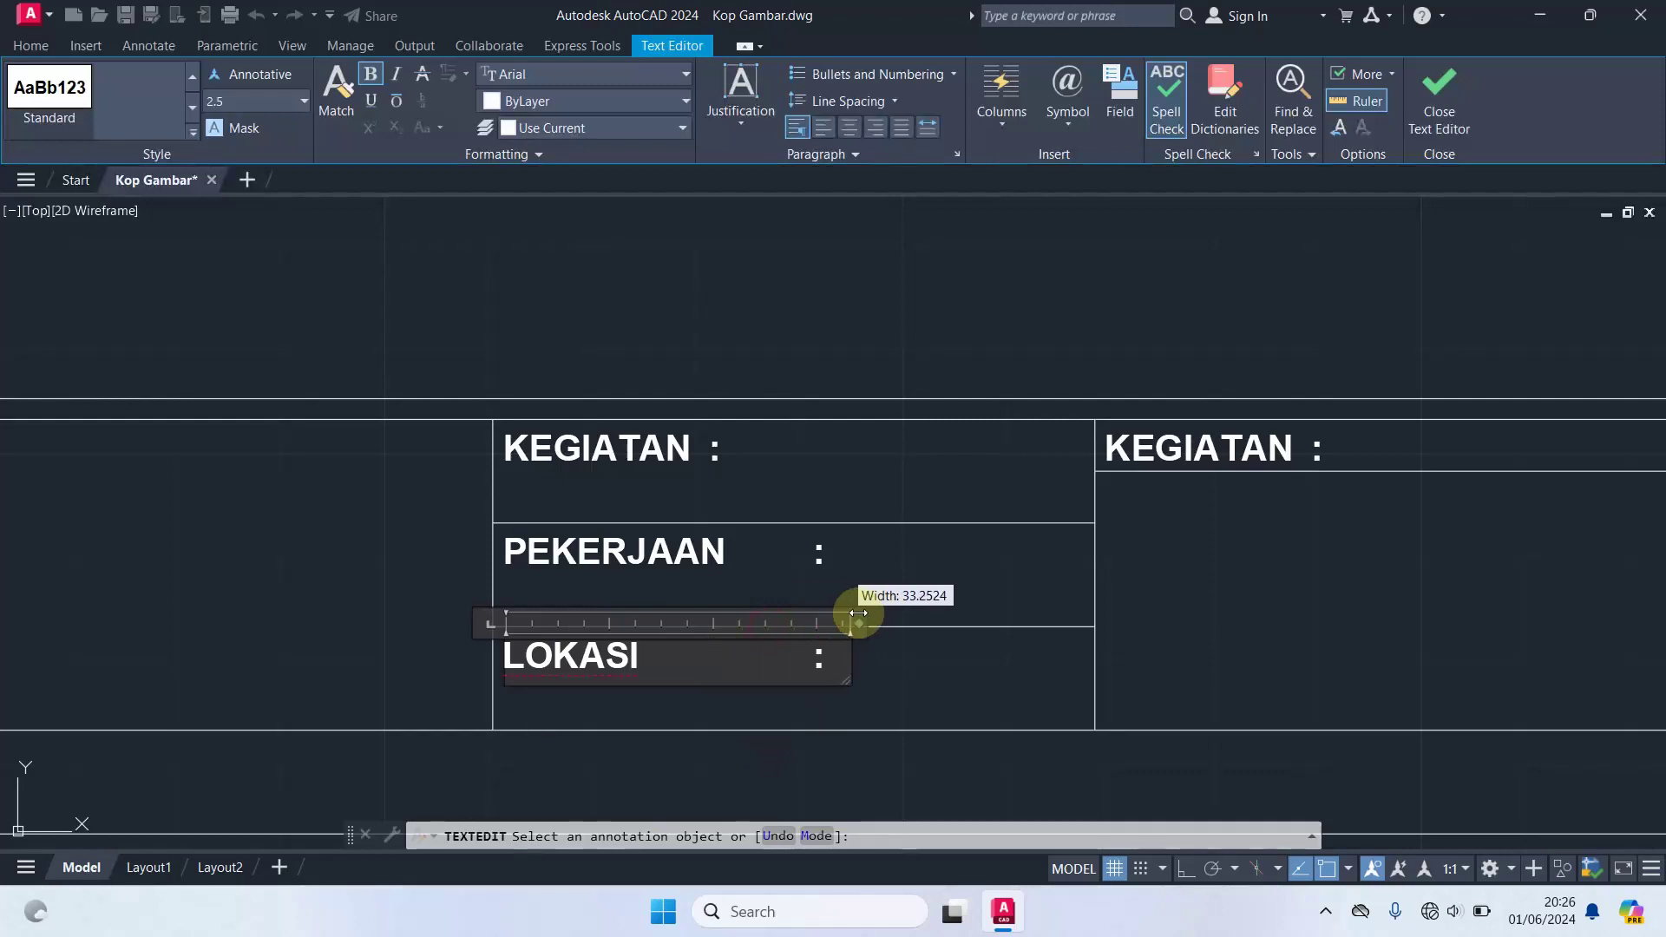
pyautogui.click(903, 539)
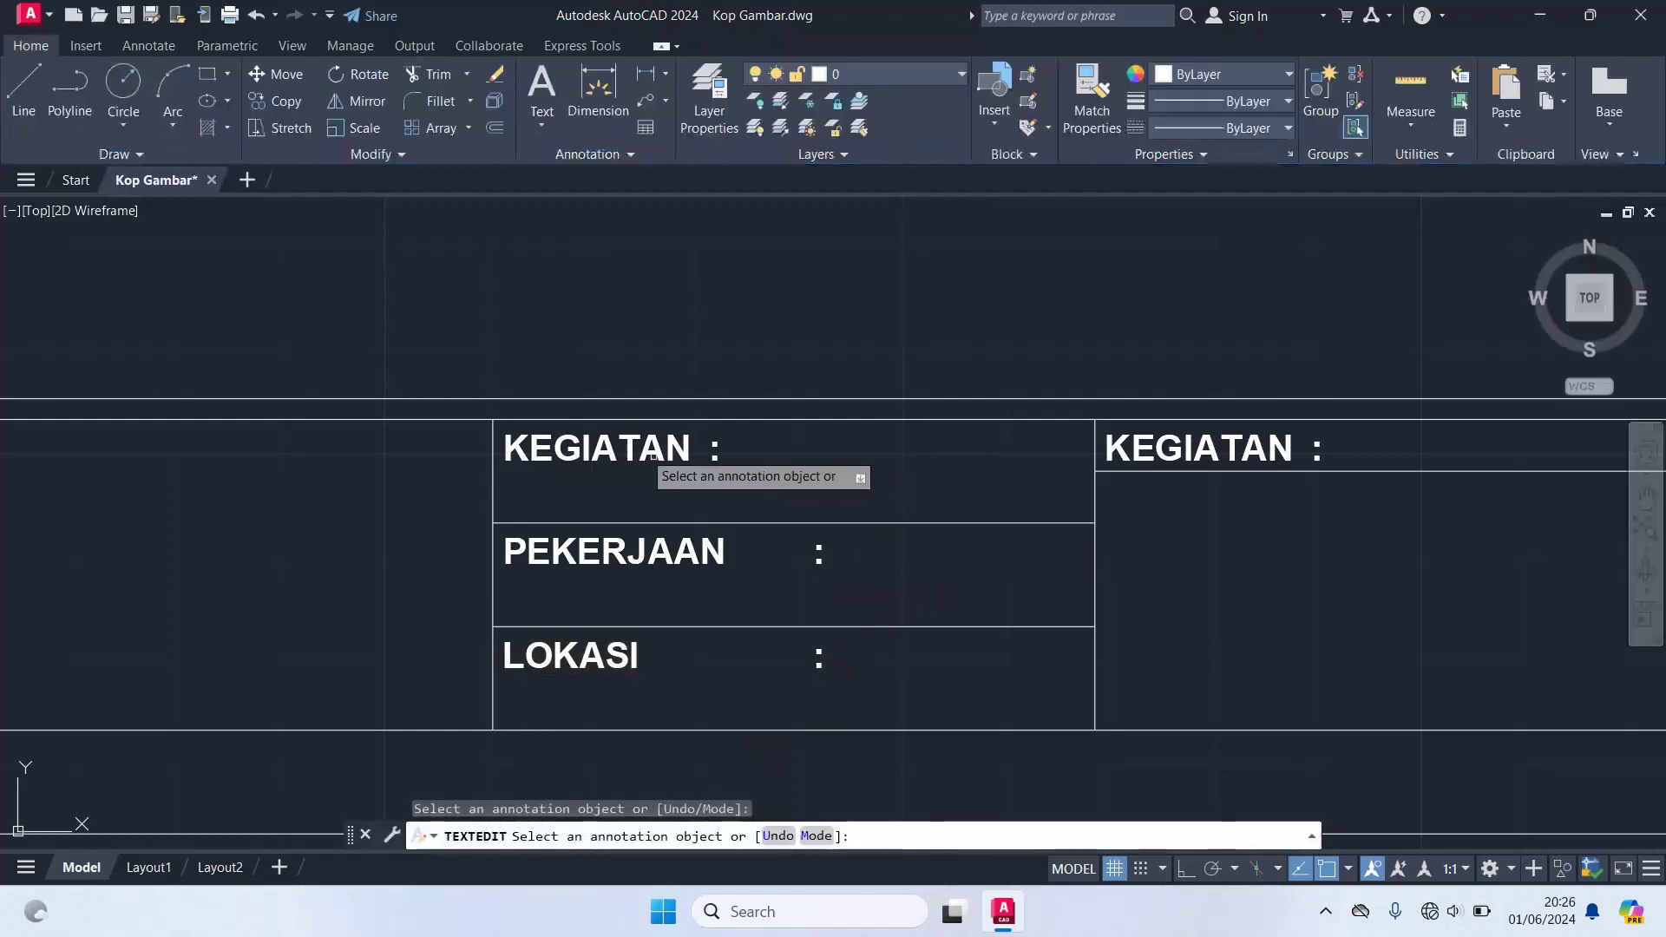
# - Push the top KEGIATAN colon right and widen its box so all three colons align
pyautogui.click(632, 449)
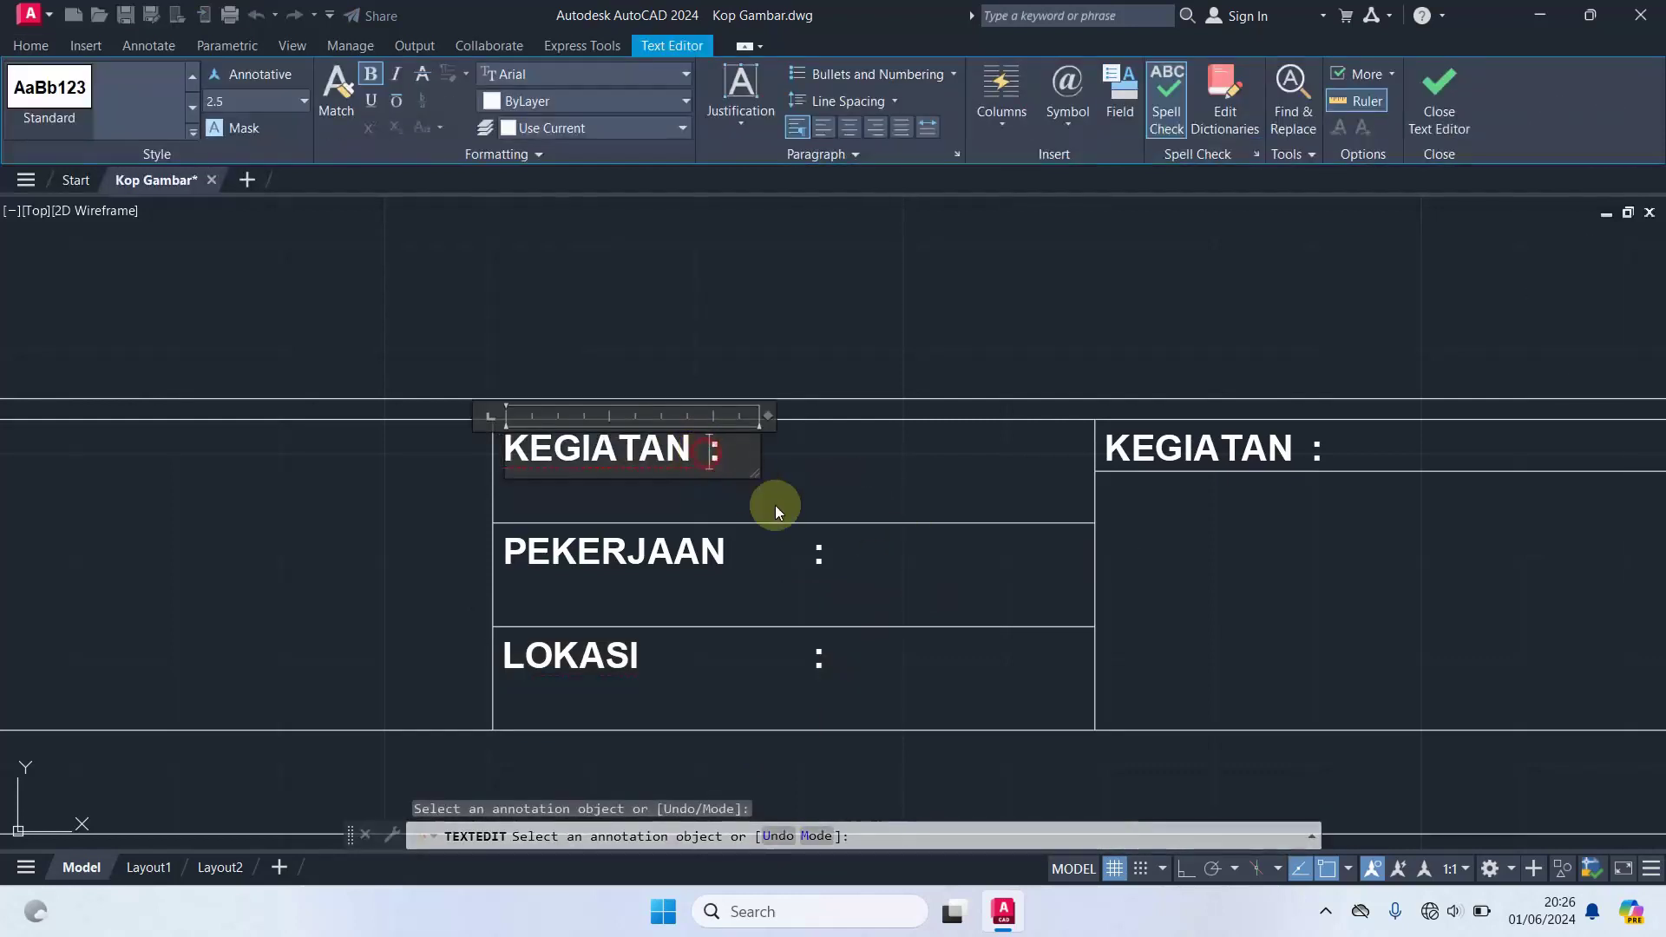
pyautogui.press('Return')
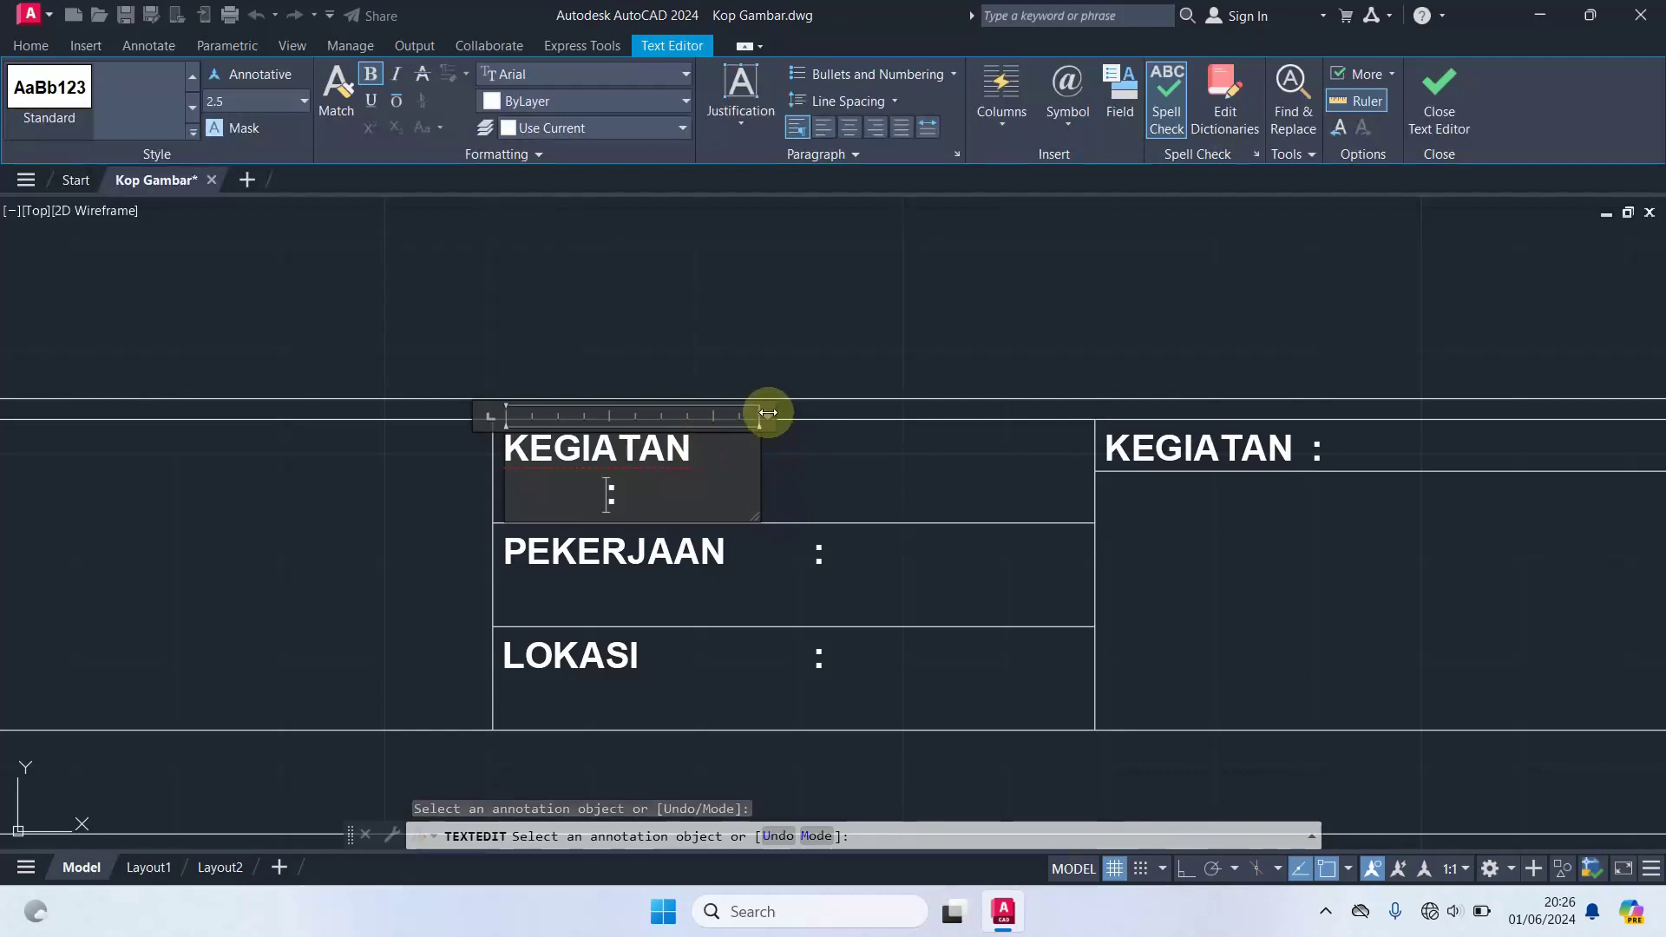
pyautogui.moveTo(768, 416); pyautogui.dragTo(840, 416)
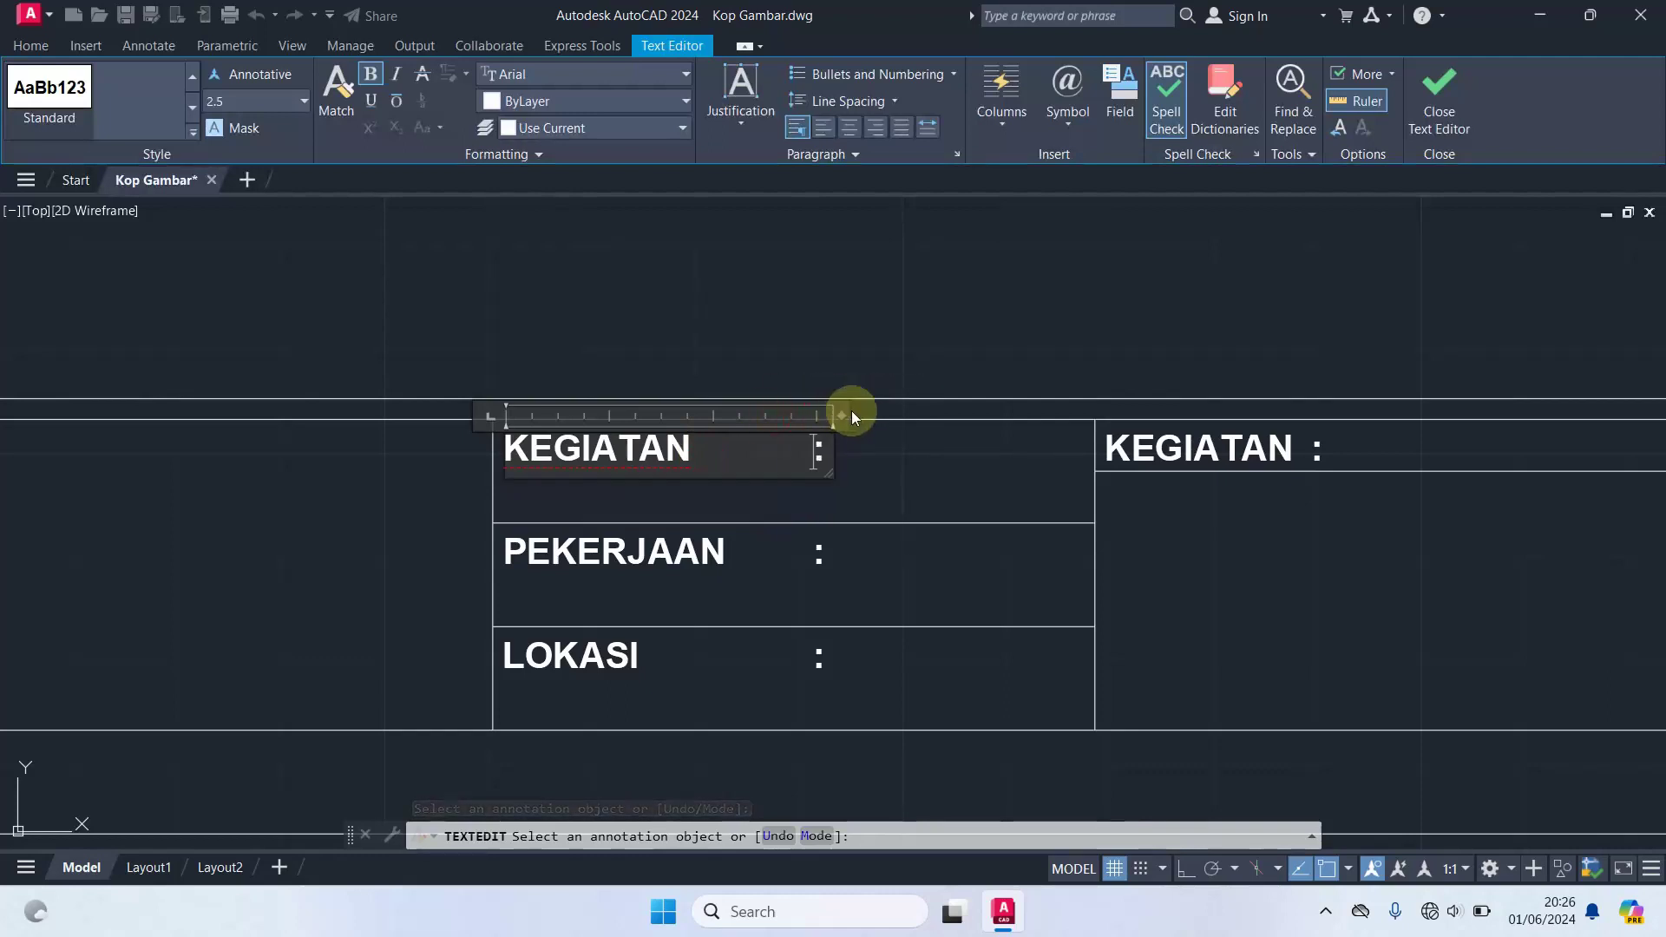
pyautogui.click(941, 547)
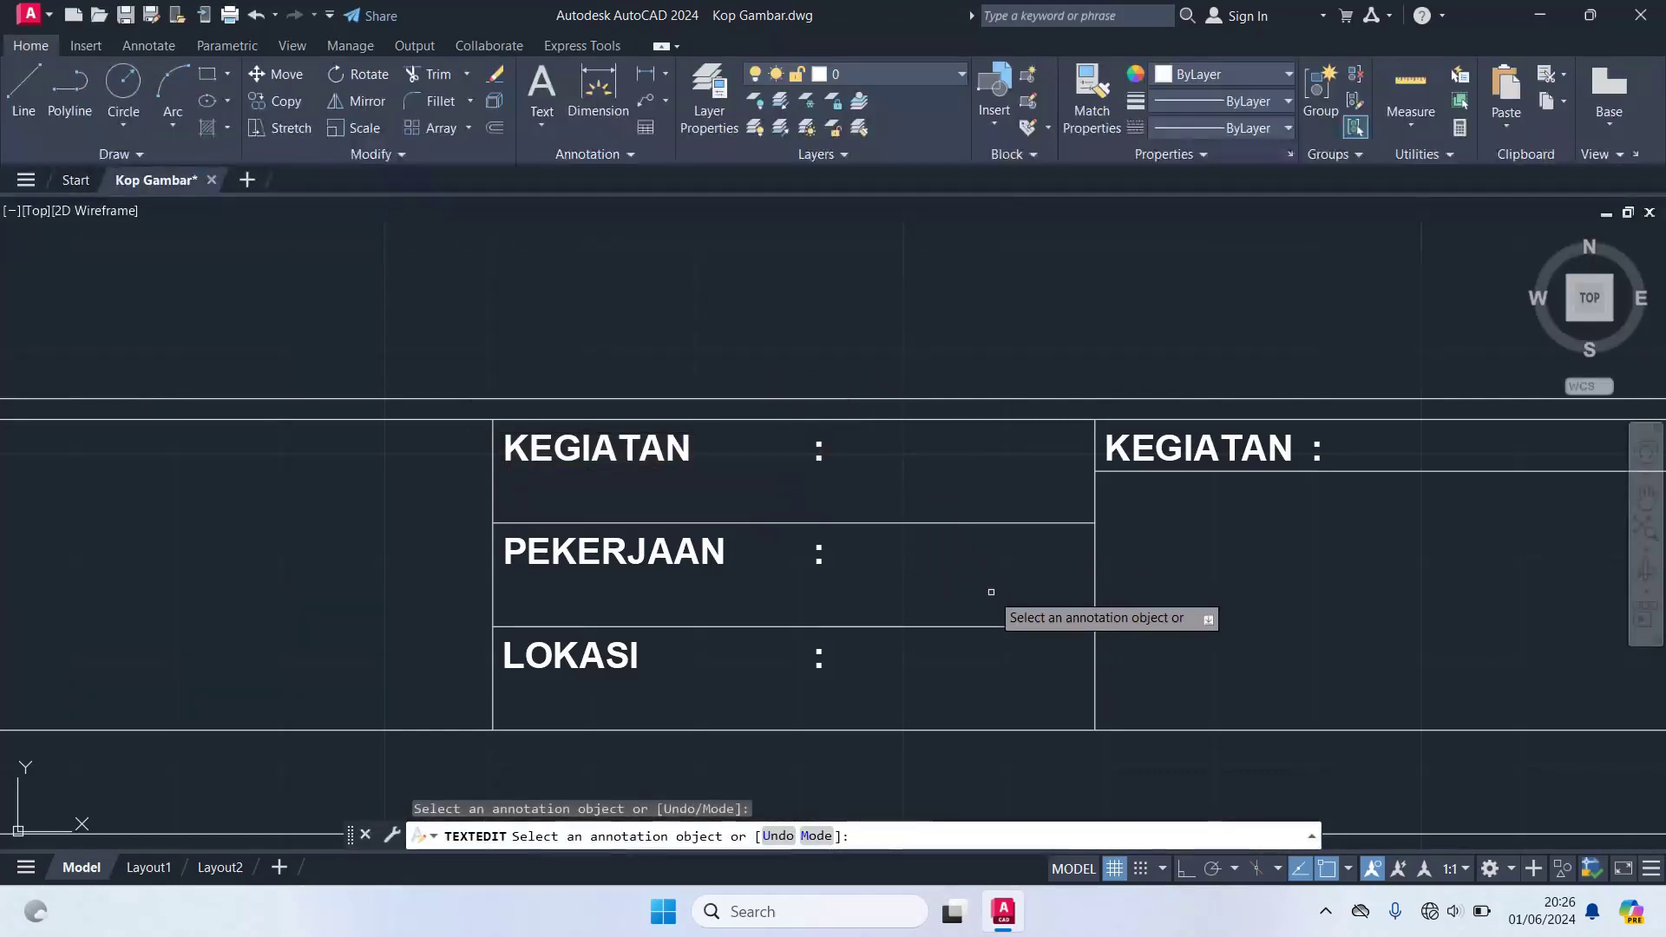
pyautogui.moveTo(1186, 589); pyautogui.dragTo(741, 631, button='middle')
# - Relabel the next KEGIATAN cell as PERENCANA
pyautogui.click(804, 491)
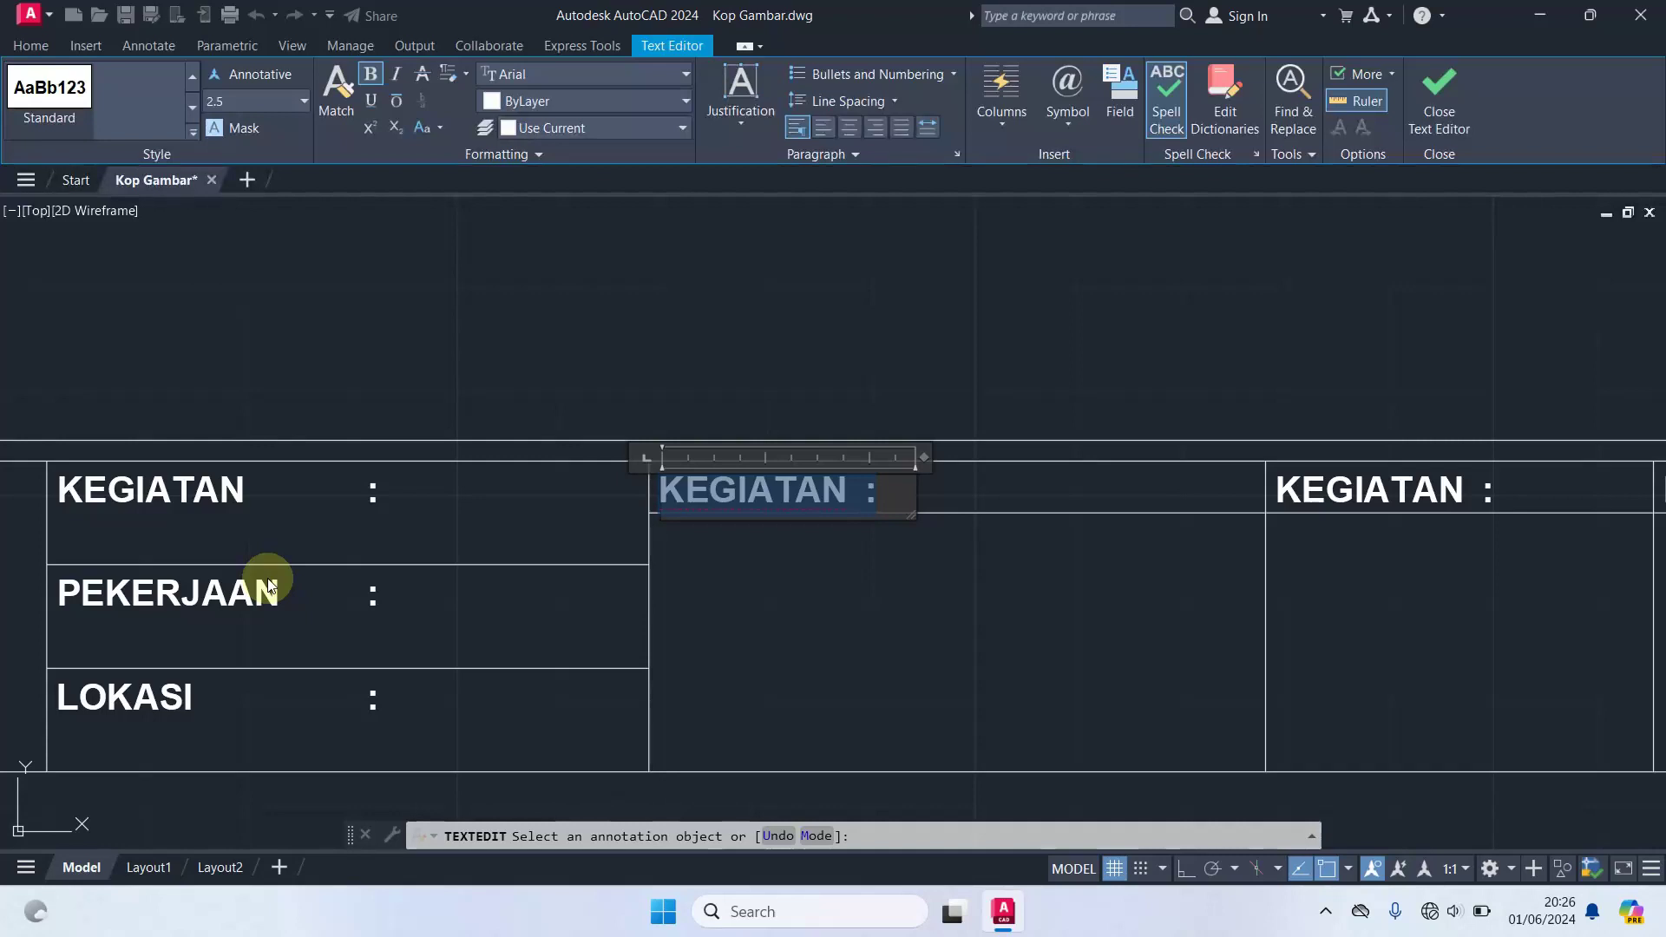
pyautogui.write('PERENCANA')
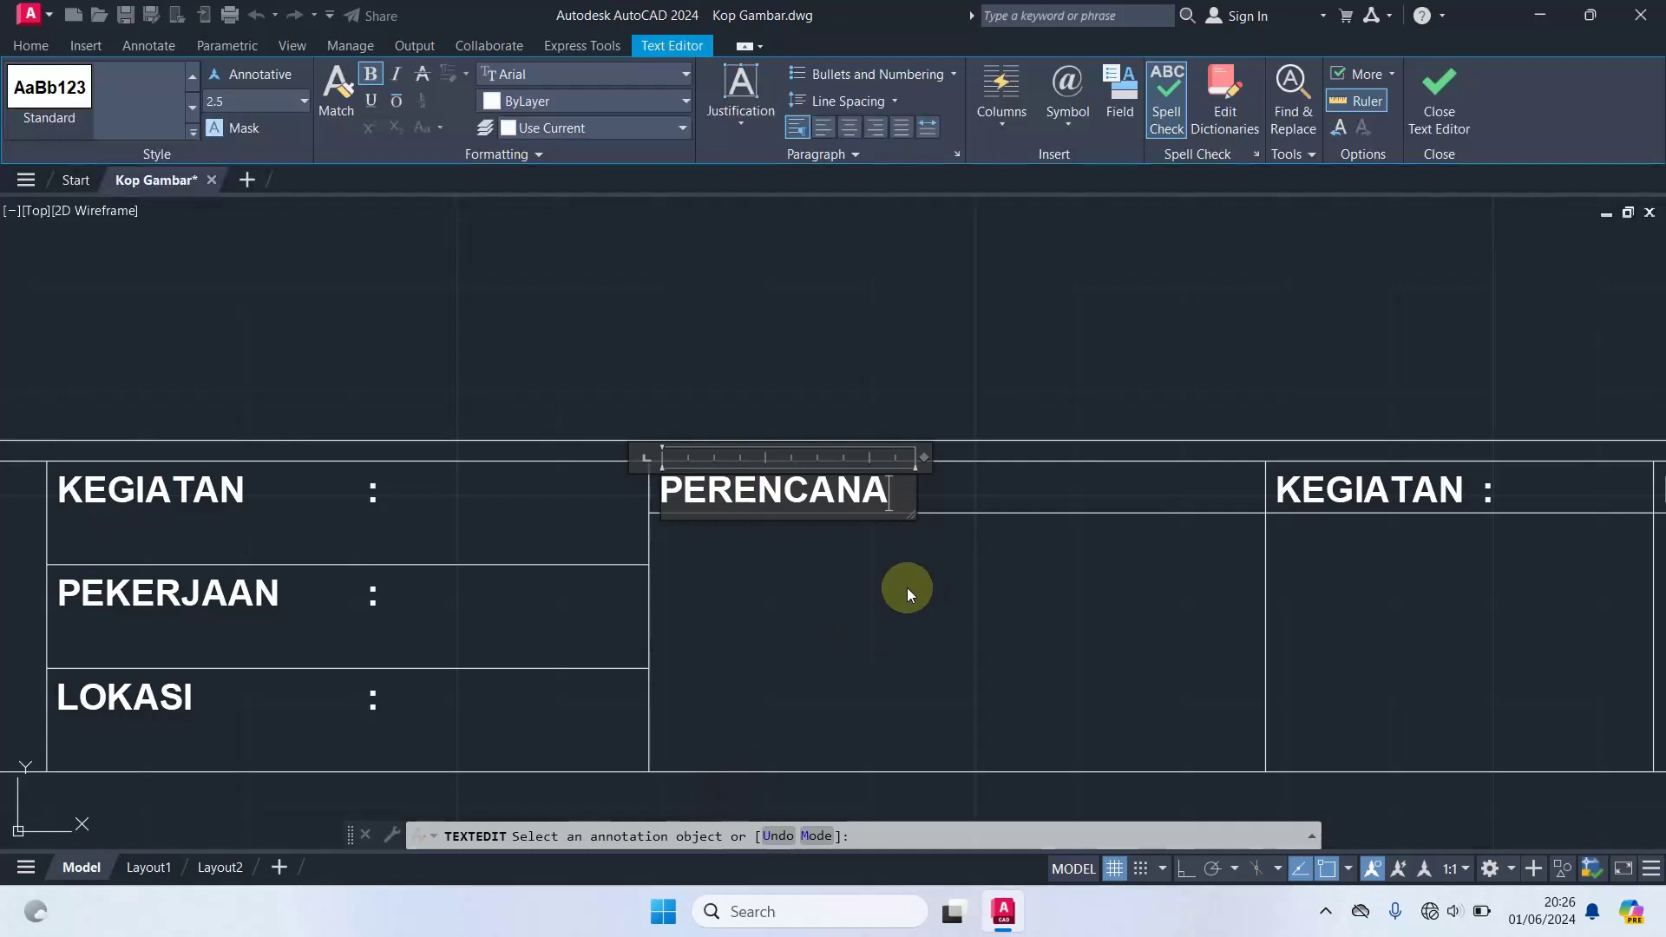
pyautogui.click(933, 591)
pyautogui.scroll(-2, 934, 591)
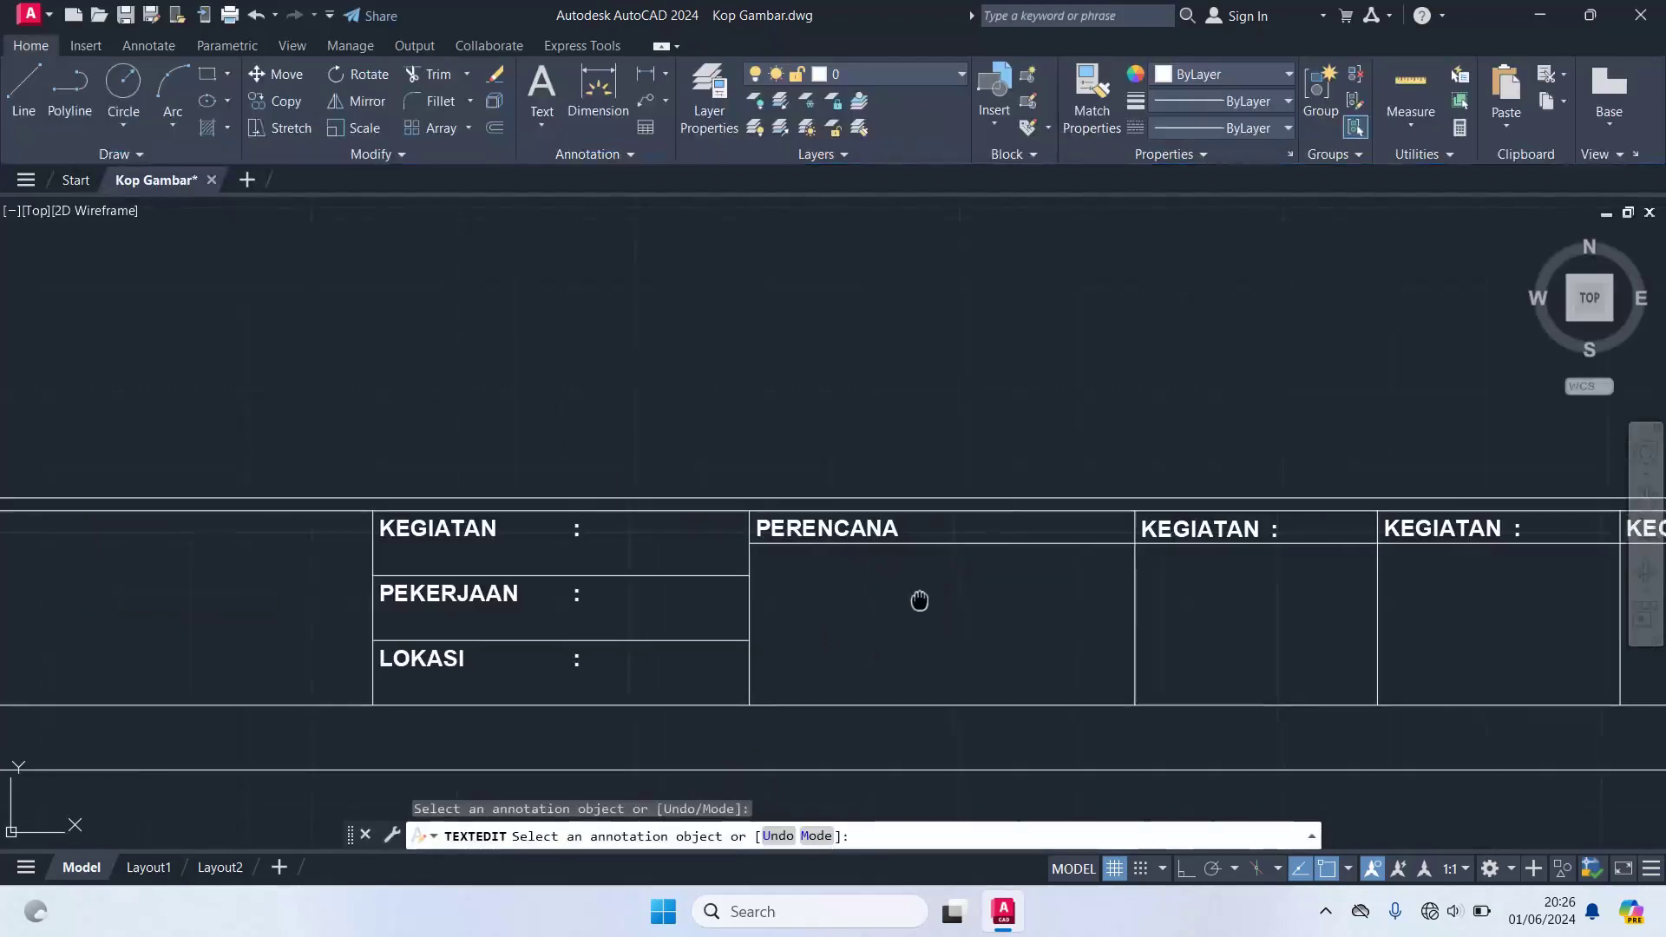
pyautogui.moveTo(918, 599); pyautogui.dragTo(642, 625, button='middle')
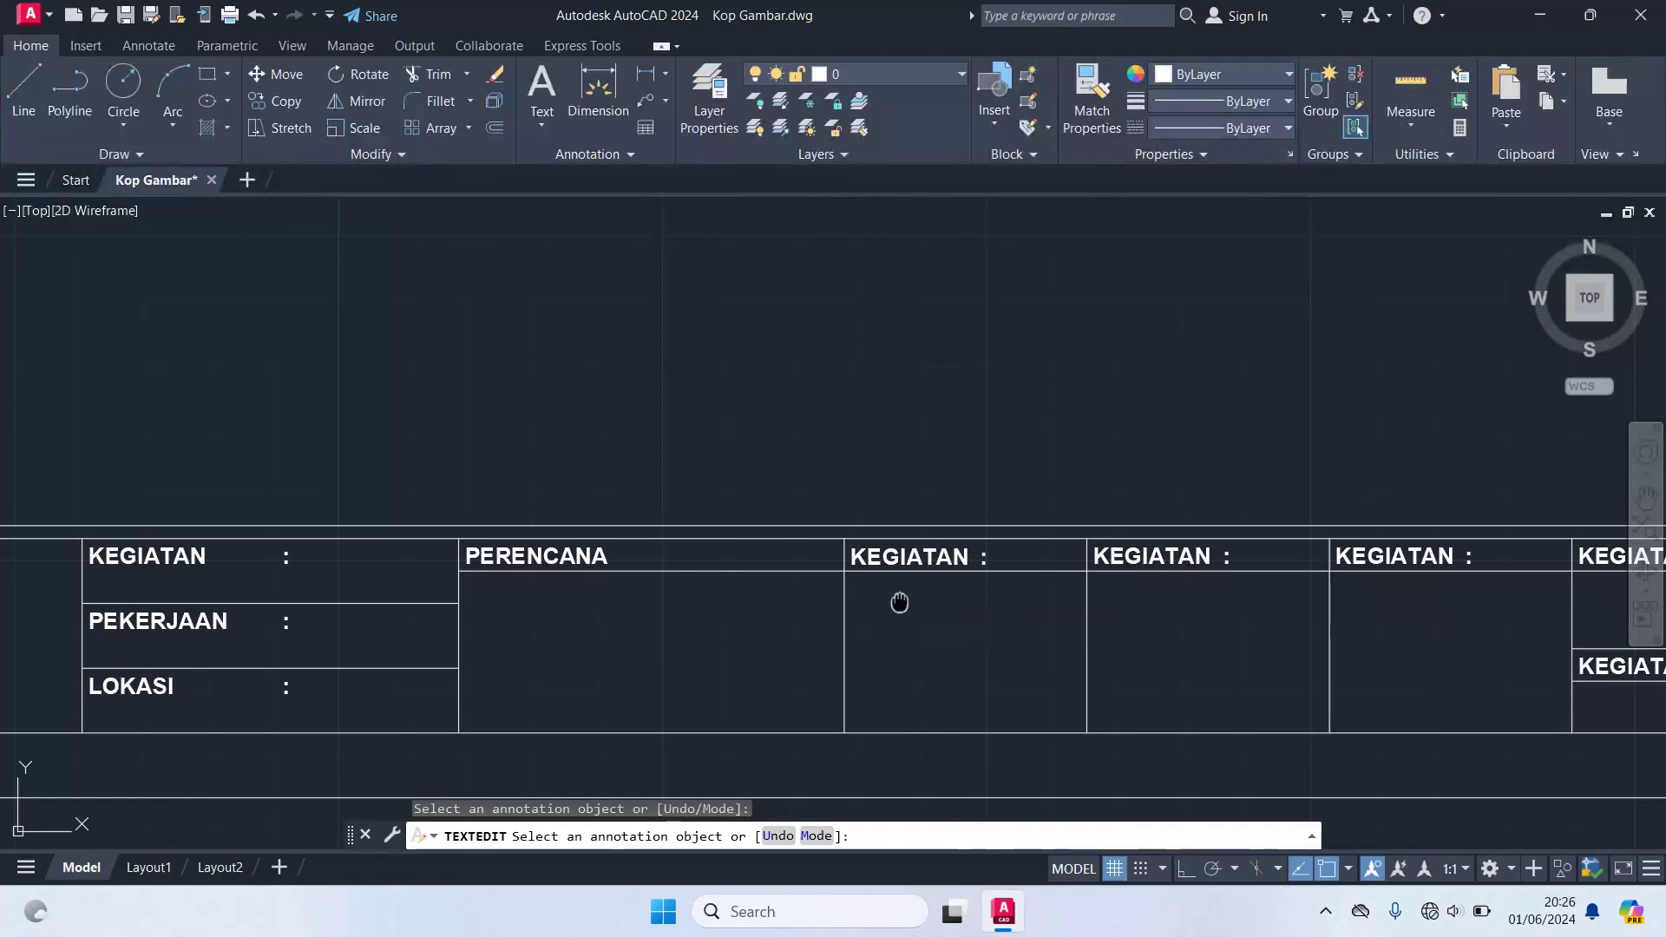
pyautogui.moveTo(897, 599); pyautogui.dragTo(794, 537, button='middle')
pyautogui.scroll(2, 783, 532)
# - Complete the following cell's label as DISETUJUI
pyautogui.click(783, 532)
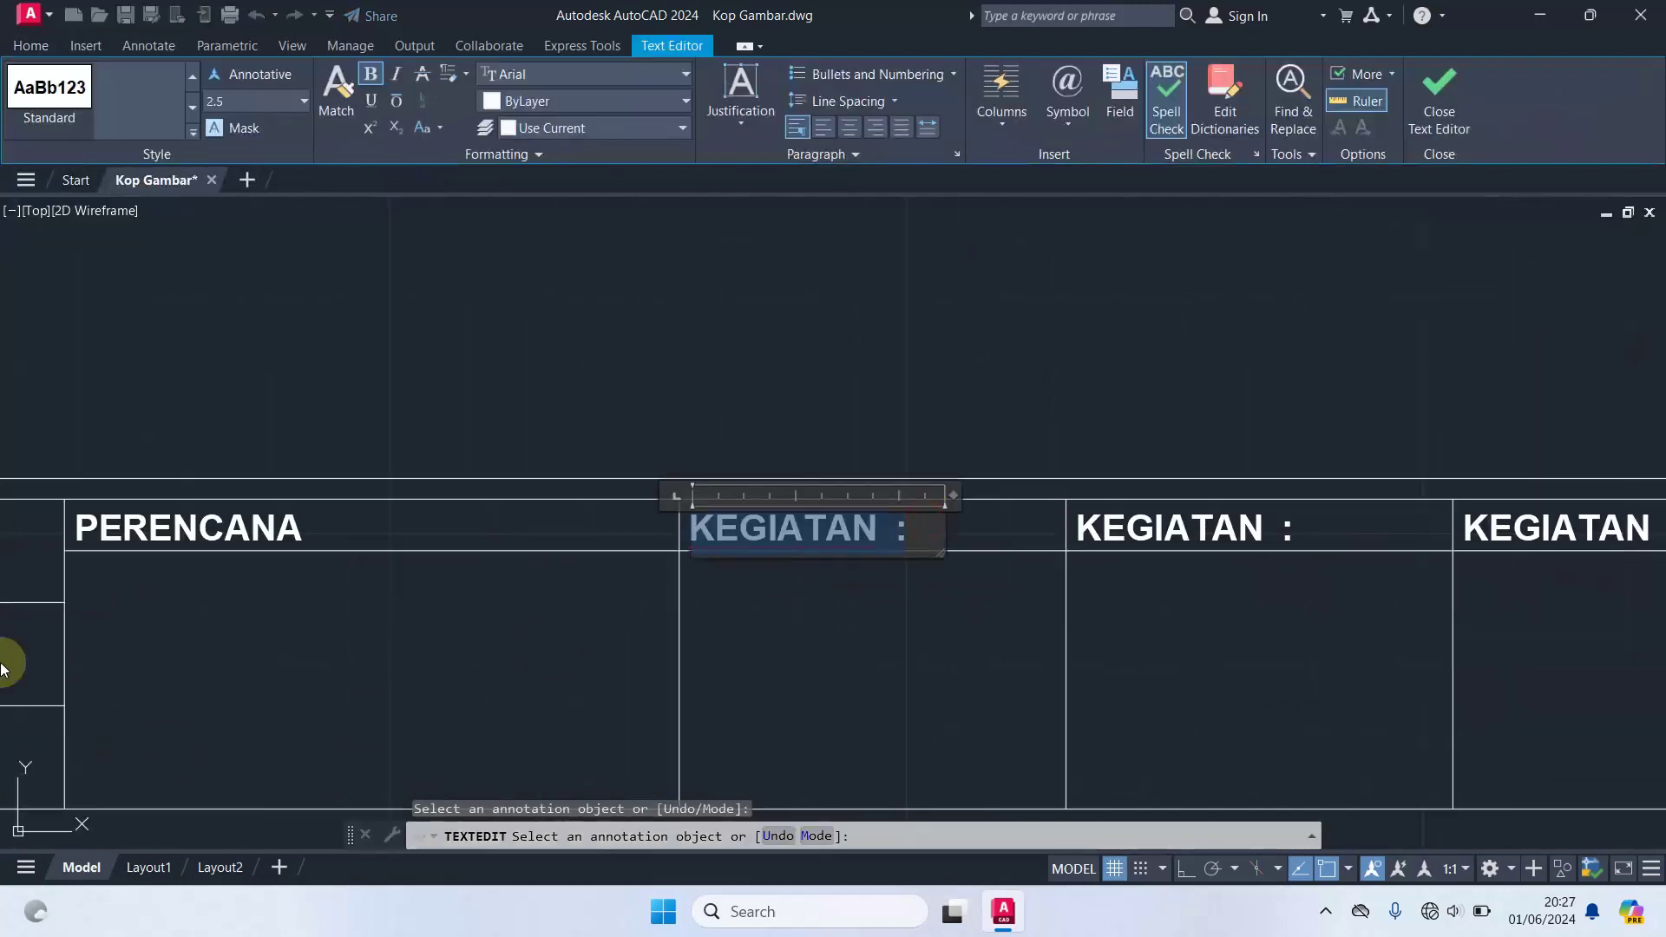
pyautogui.write('DISETUJUI')
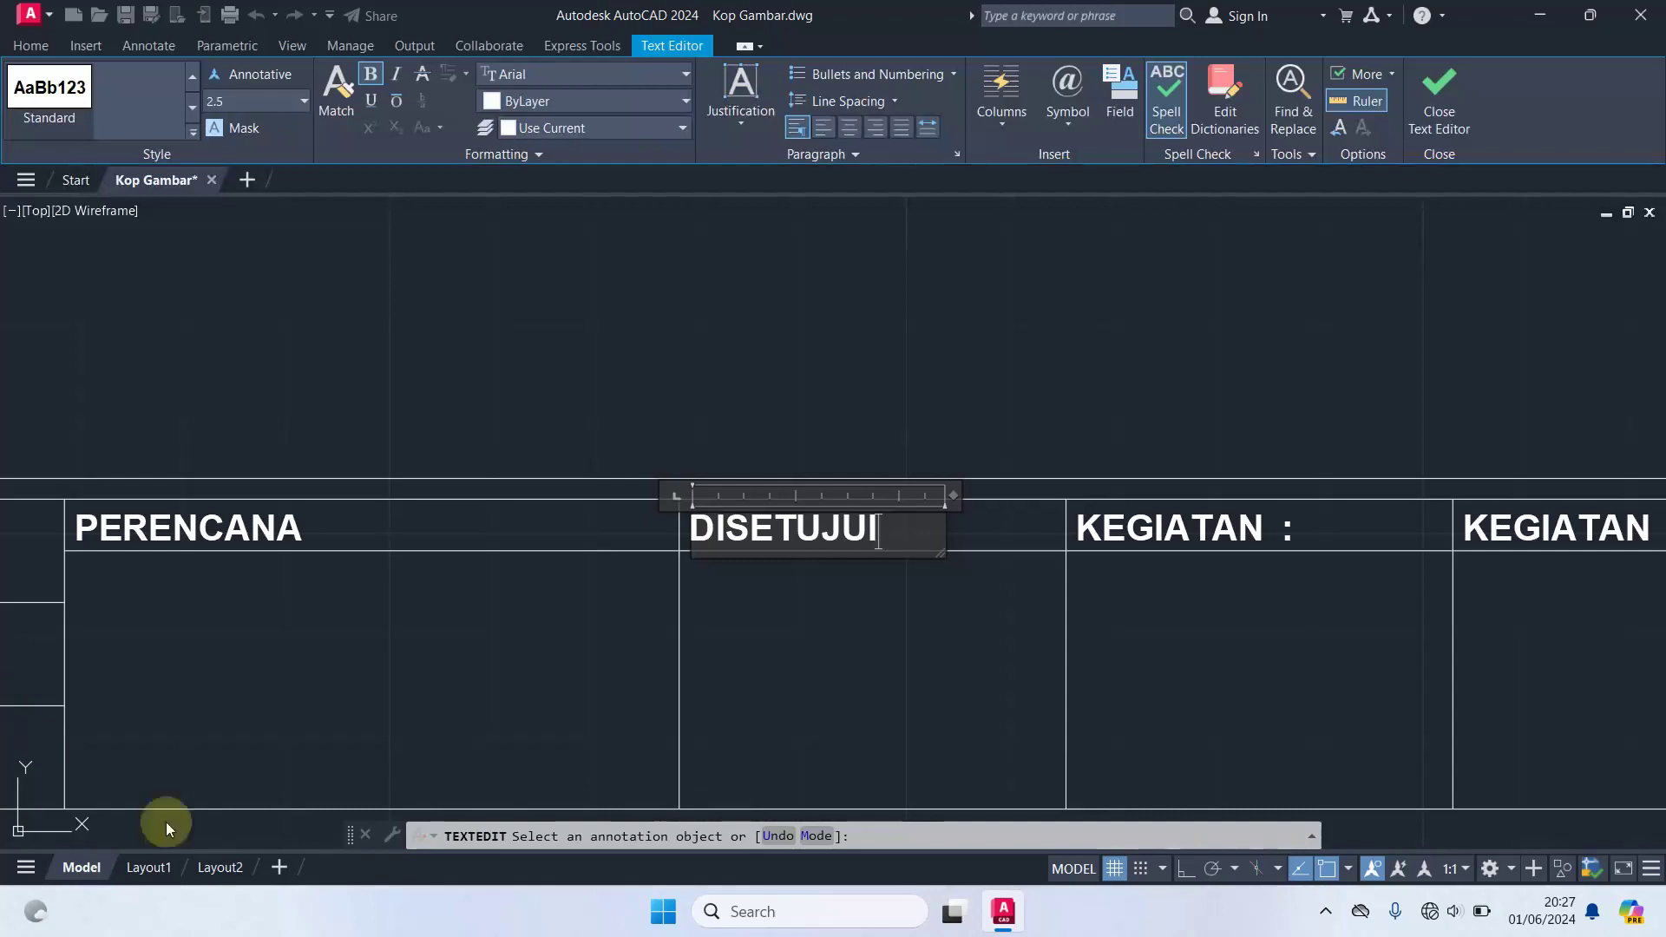
pyautogui.click(1199, 651)
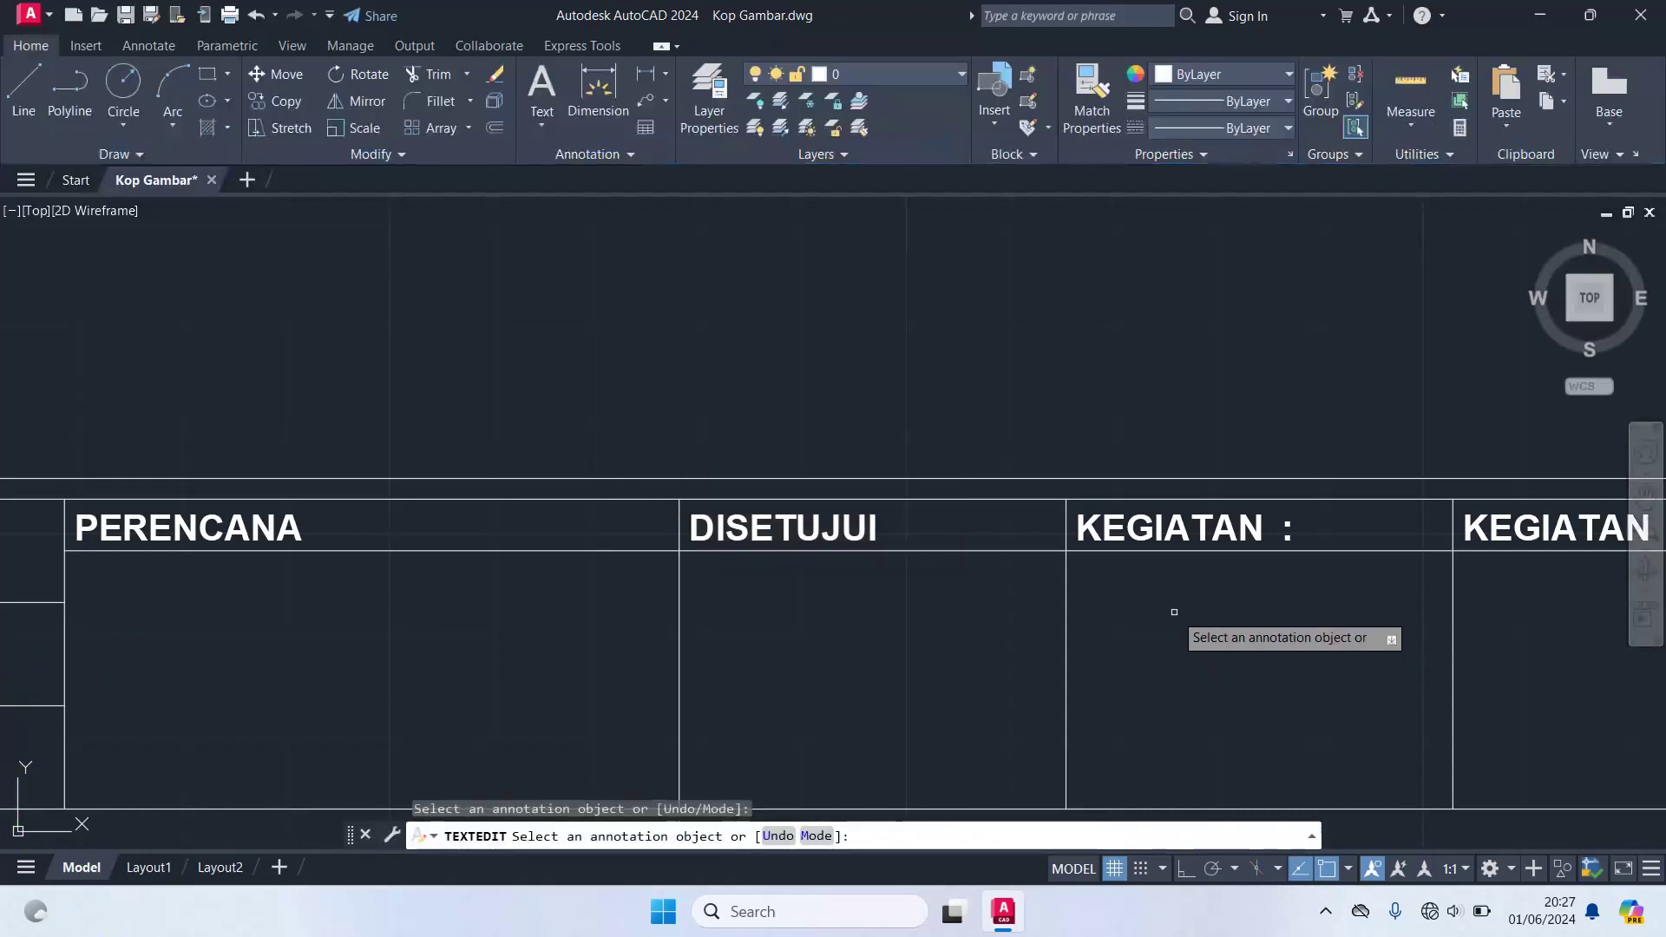
pyautogui.moveTo(1171, 614); pyautogui.dragTo(837, 558, button='middle')
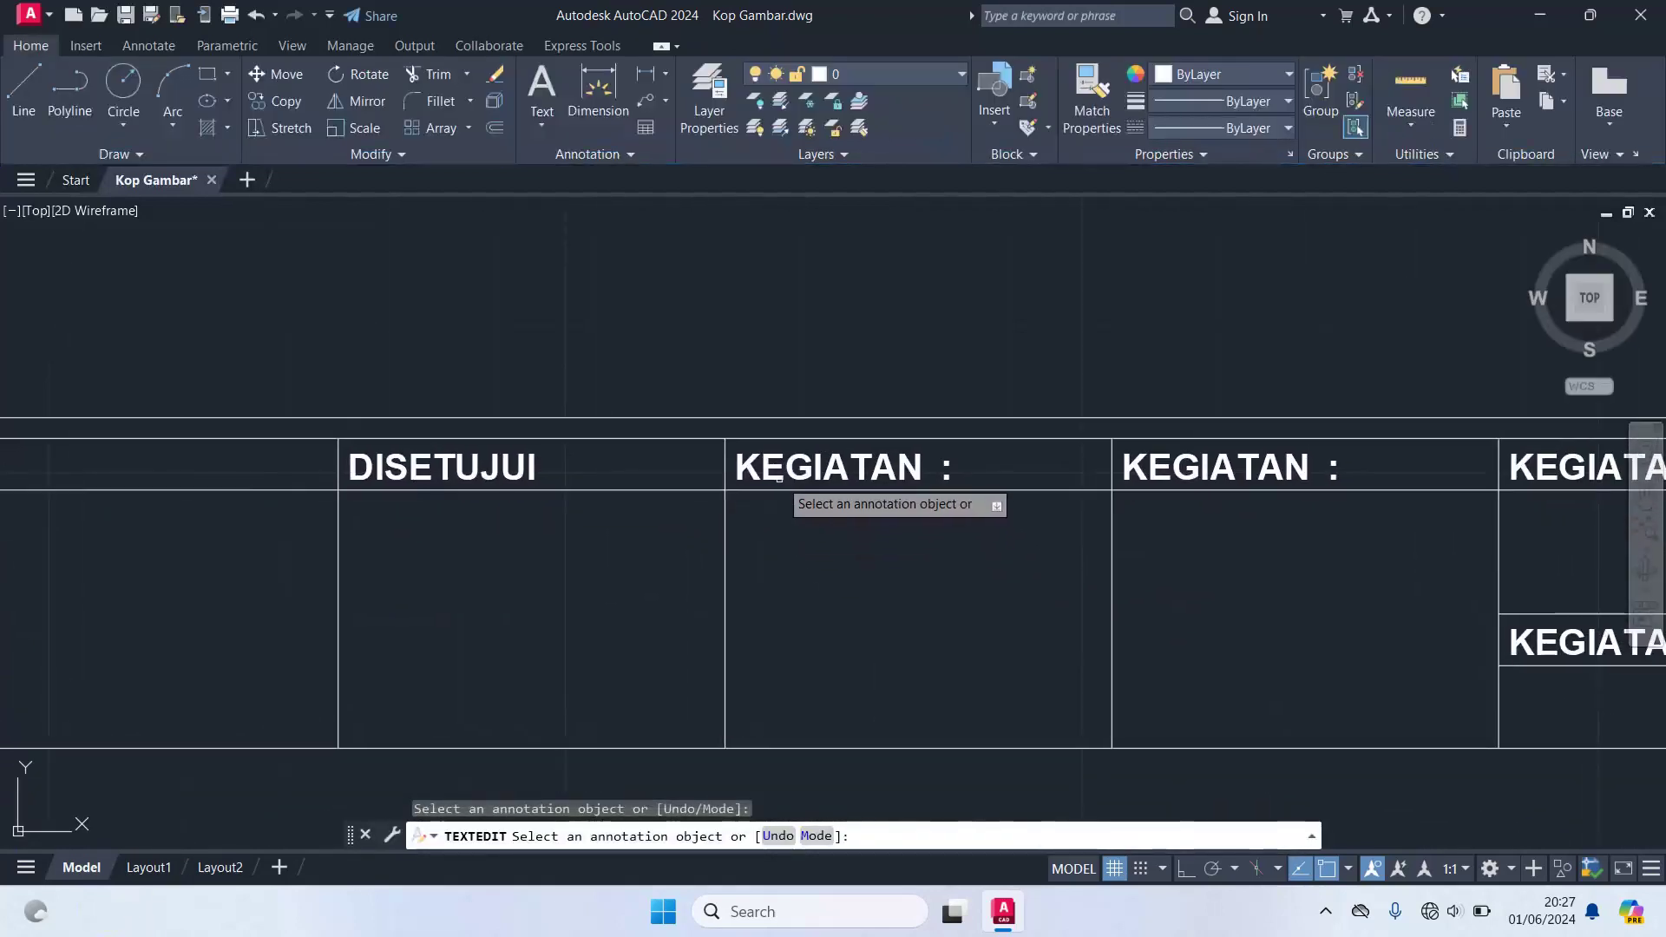
# - Replace the KEGIATAN : text beside DISETUJUI with DIPERIKSA
pyautogui.click(948, 467)
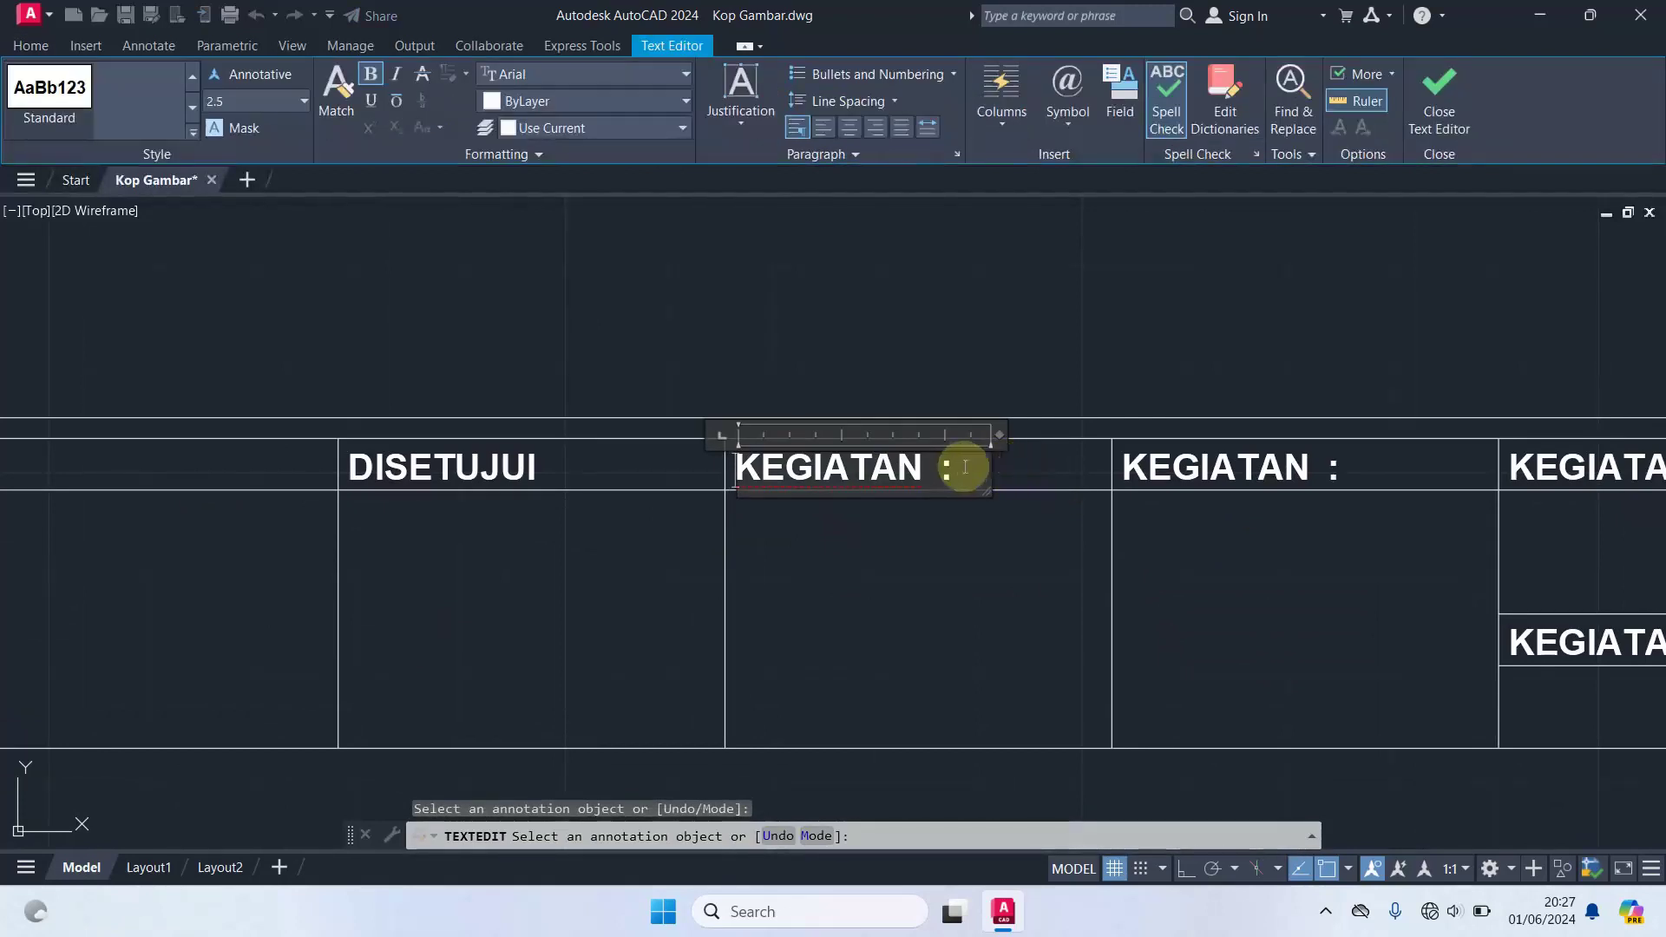
pyautogui.scroll(-2, 963, 486)
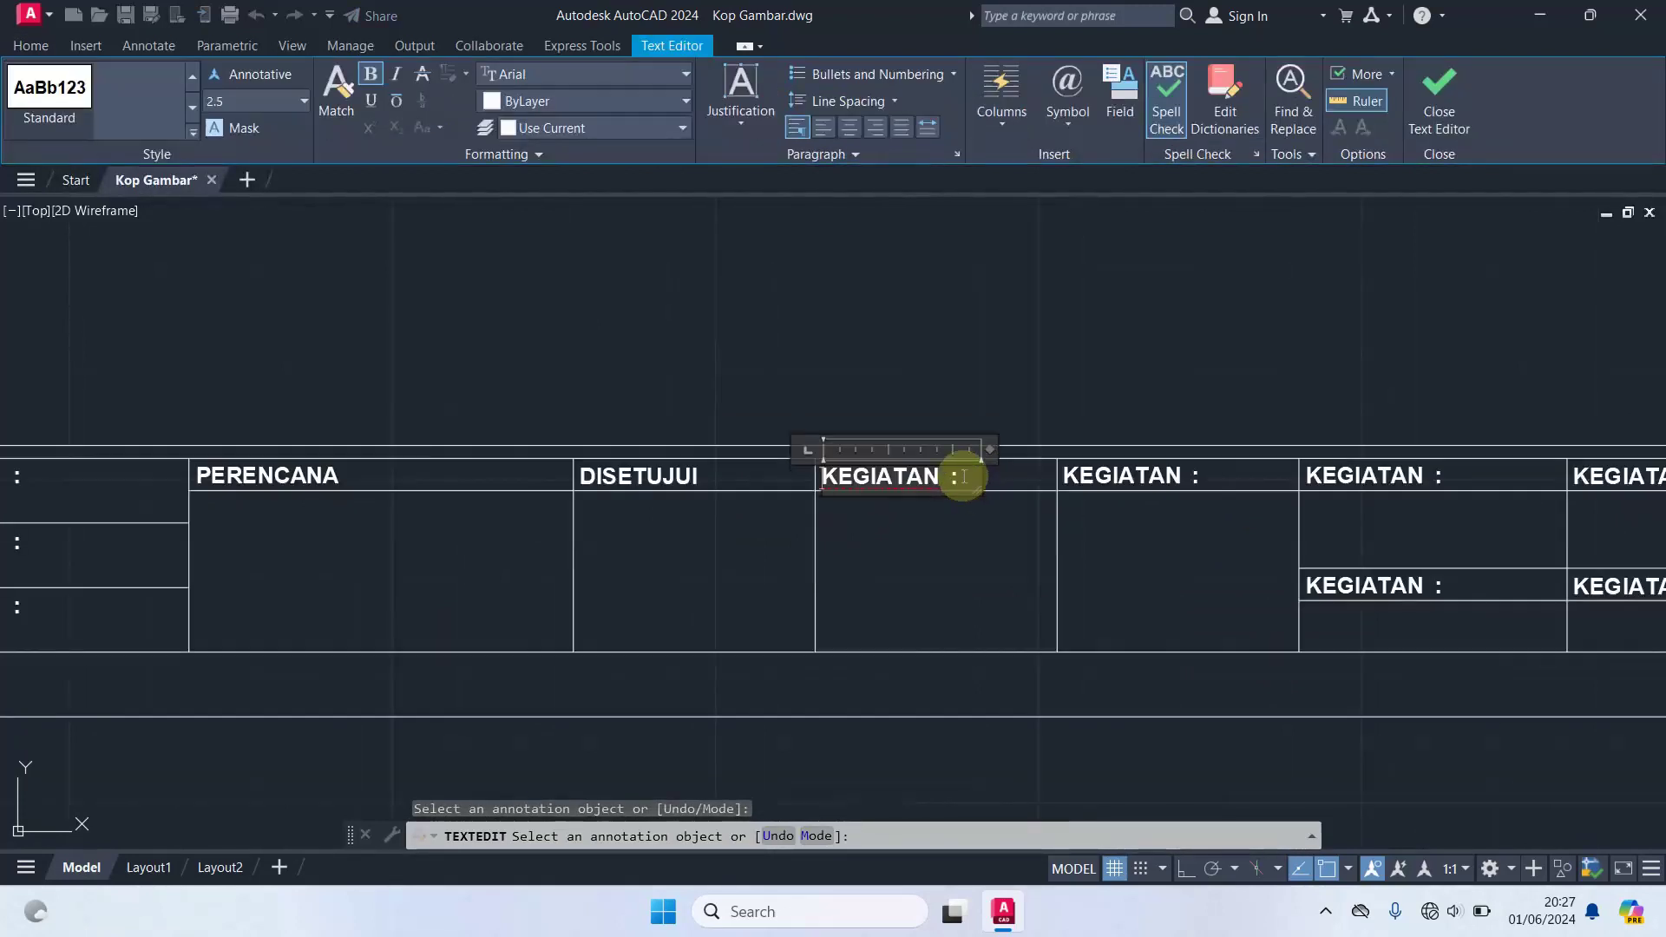
pyautogui.moveTo(964, 477); pyautogui.dragTo(626, 496)
pyautogui.write('DIPERIKSA')
pyautogui.click(954, 537)
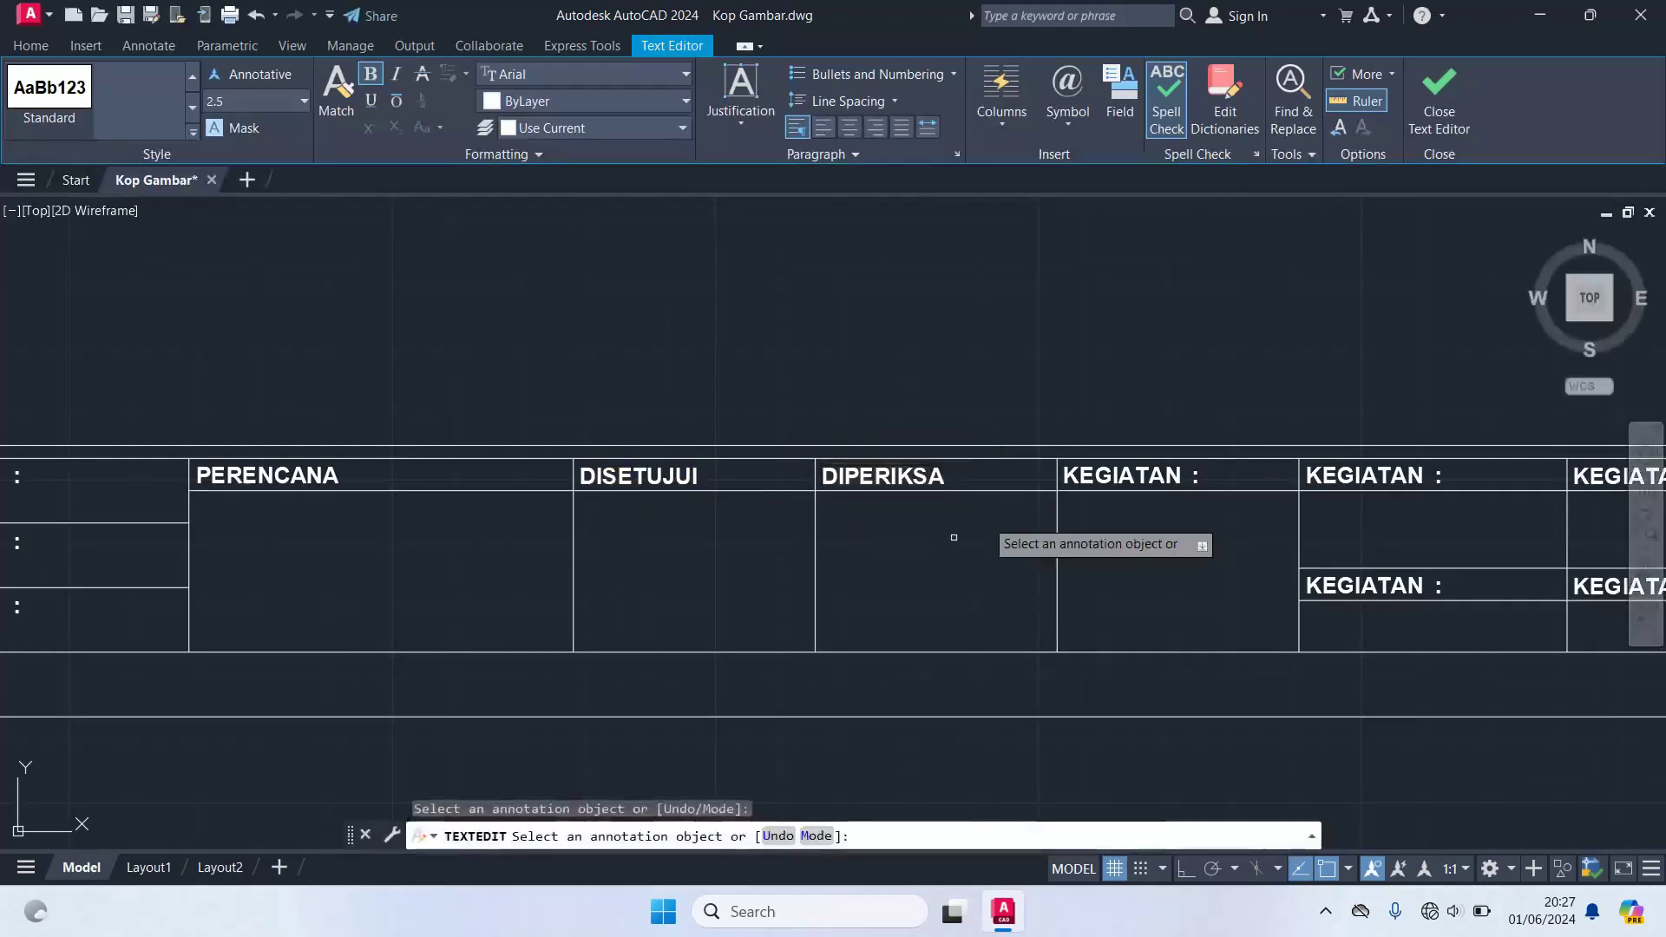
# - Relabel the next KEGIATAN : cell as DIGAMBAR
pyautogui.click(1208, 475)
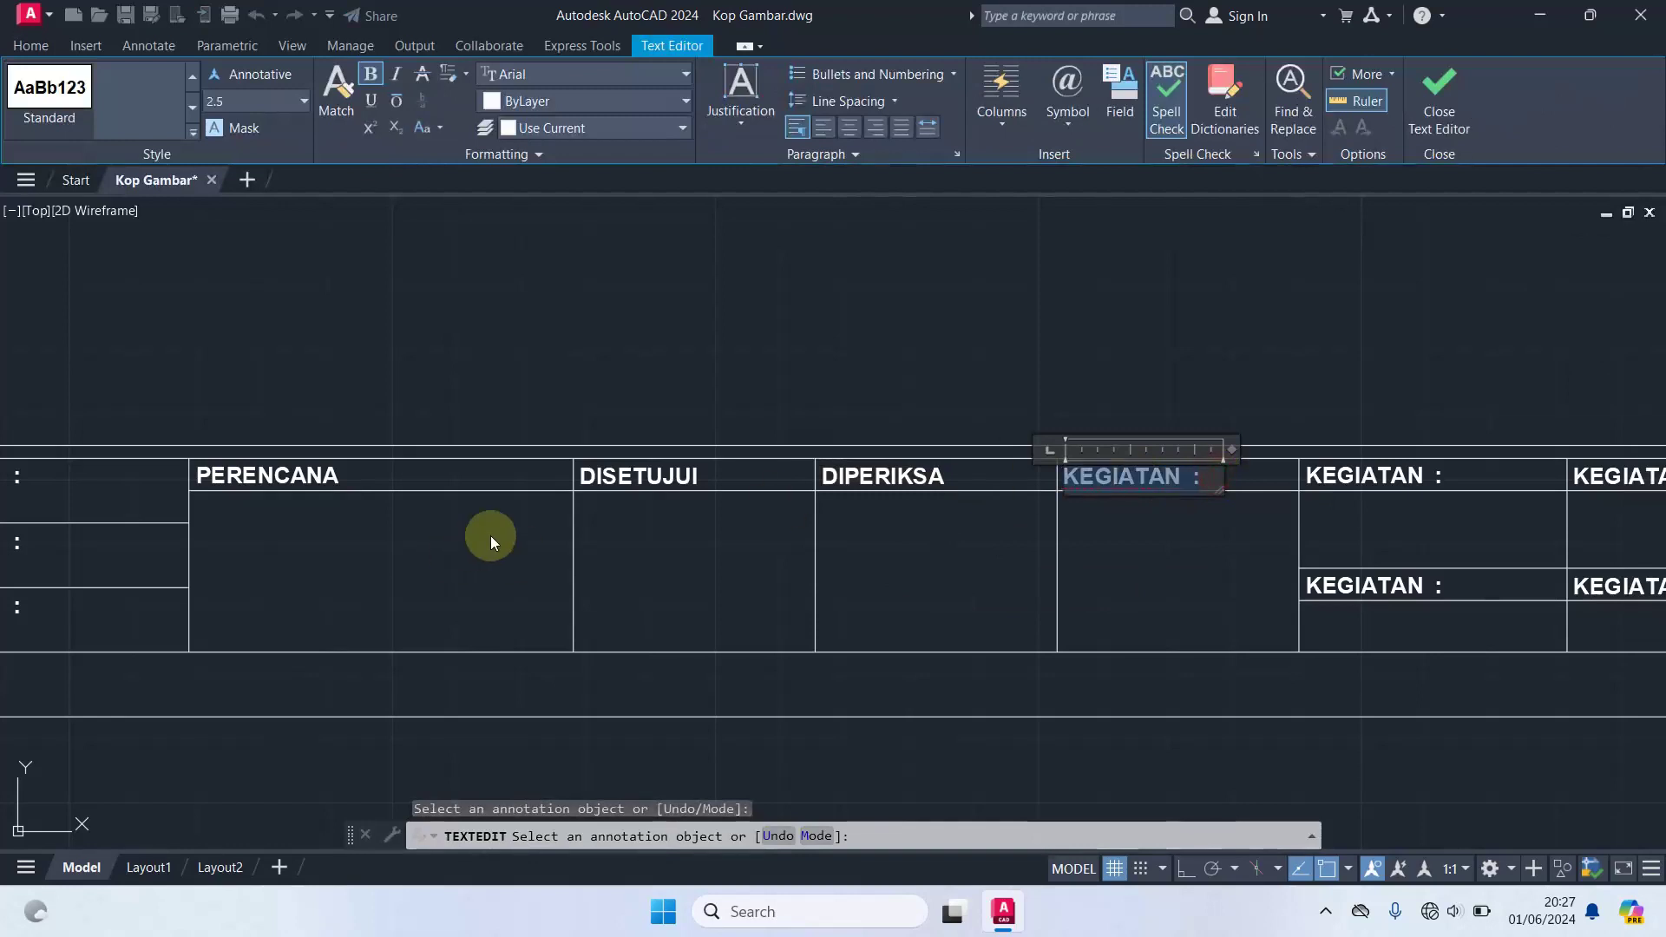
pyautogui.write('DIGAM')
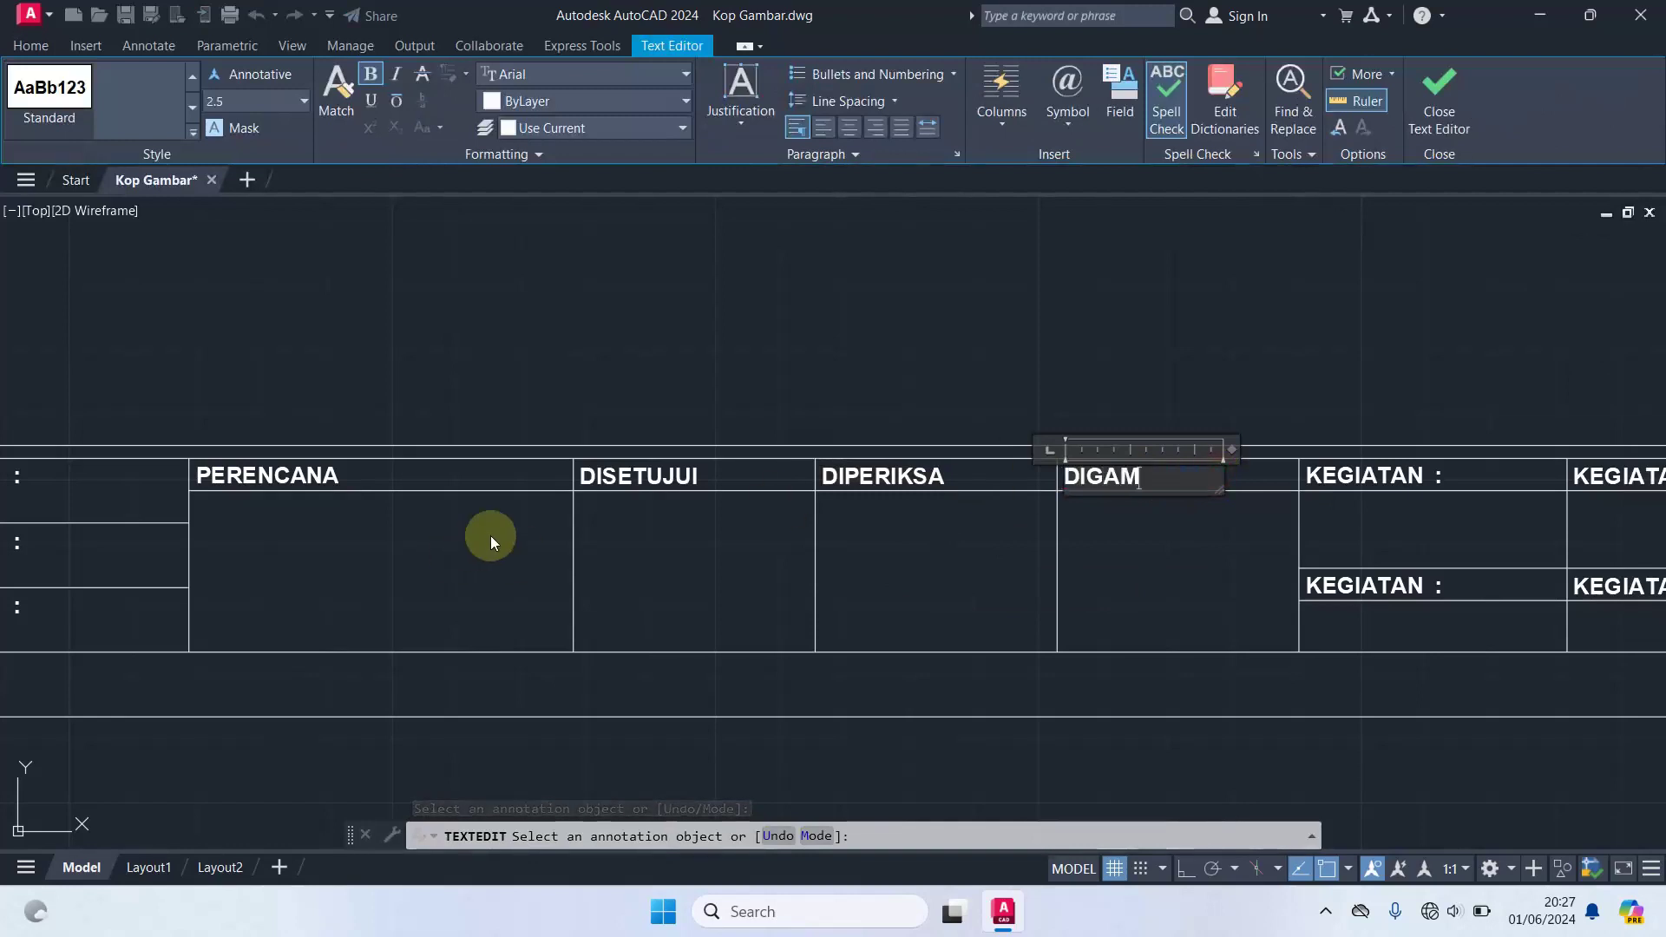
pyautogui.write('BAR')
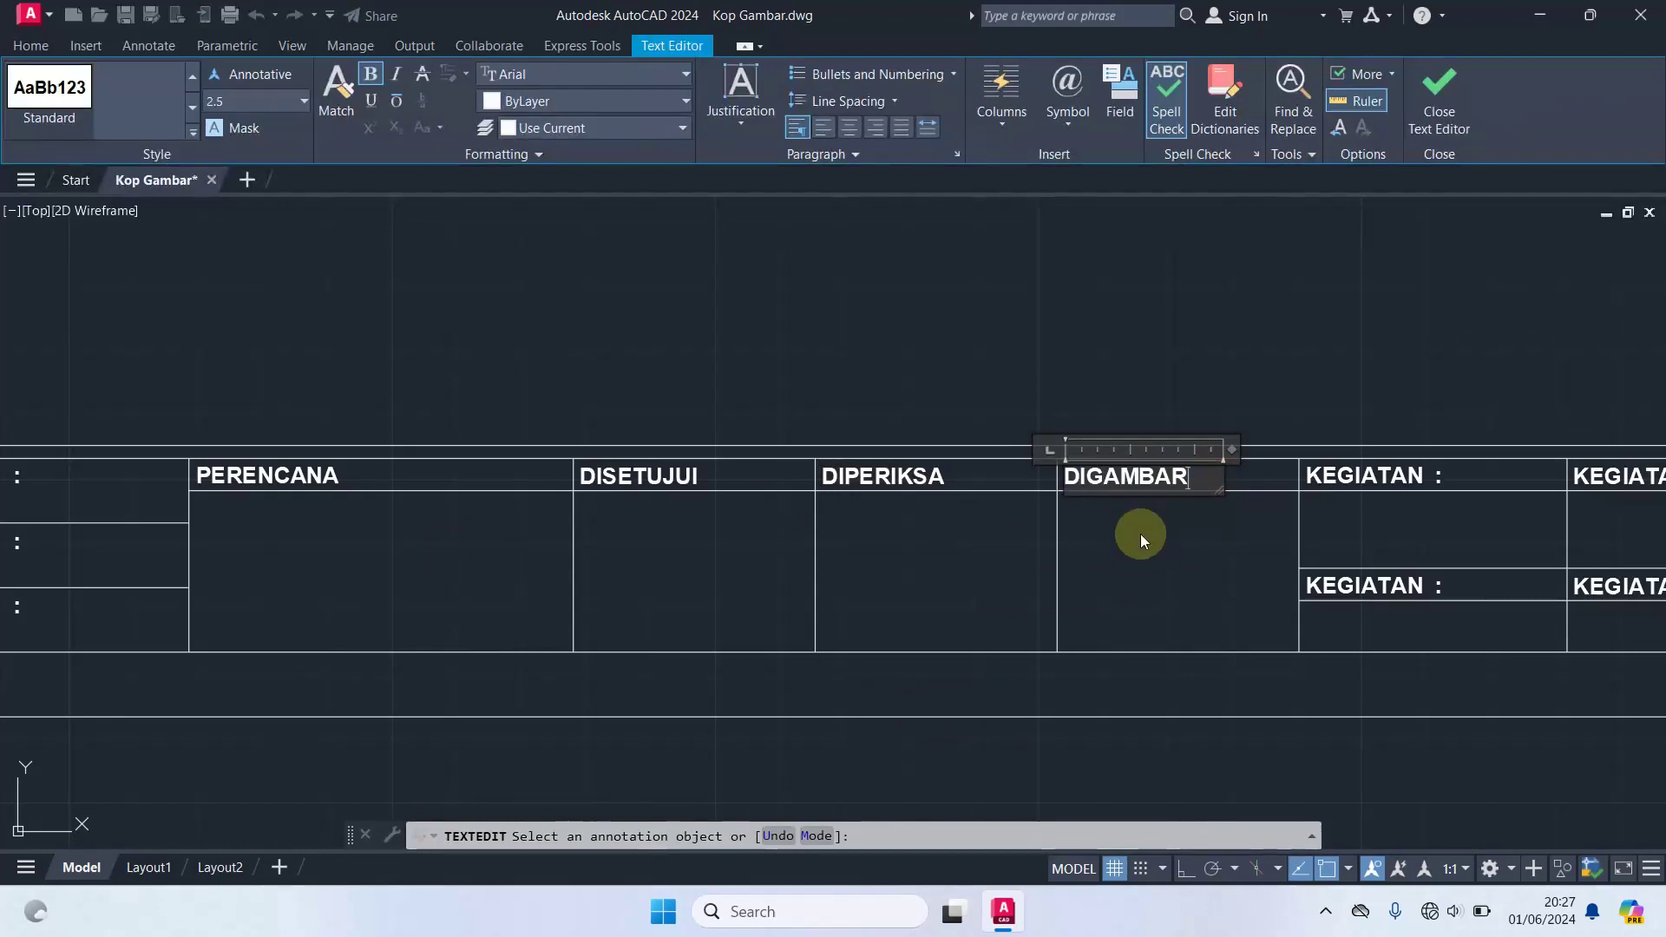
pyautogui.click(1140, 534)
pyautogui.scroll(-3, 1141, 533)
pyautogui.moveTo(1141, 534); pyautogui.dragTo(781, 487, button='middle')
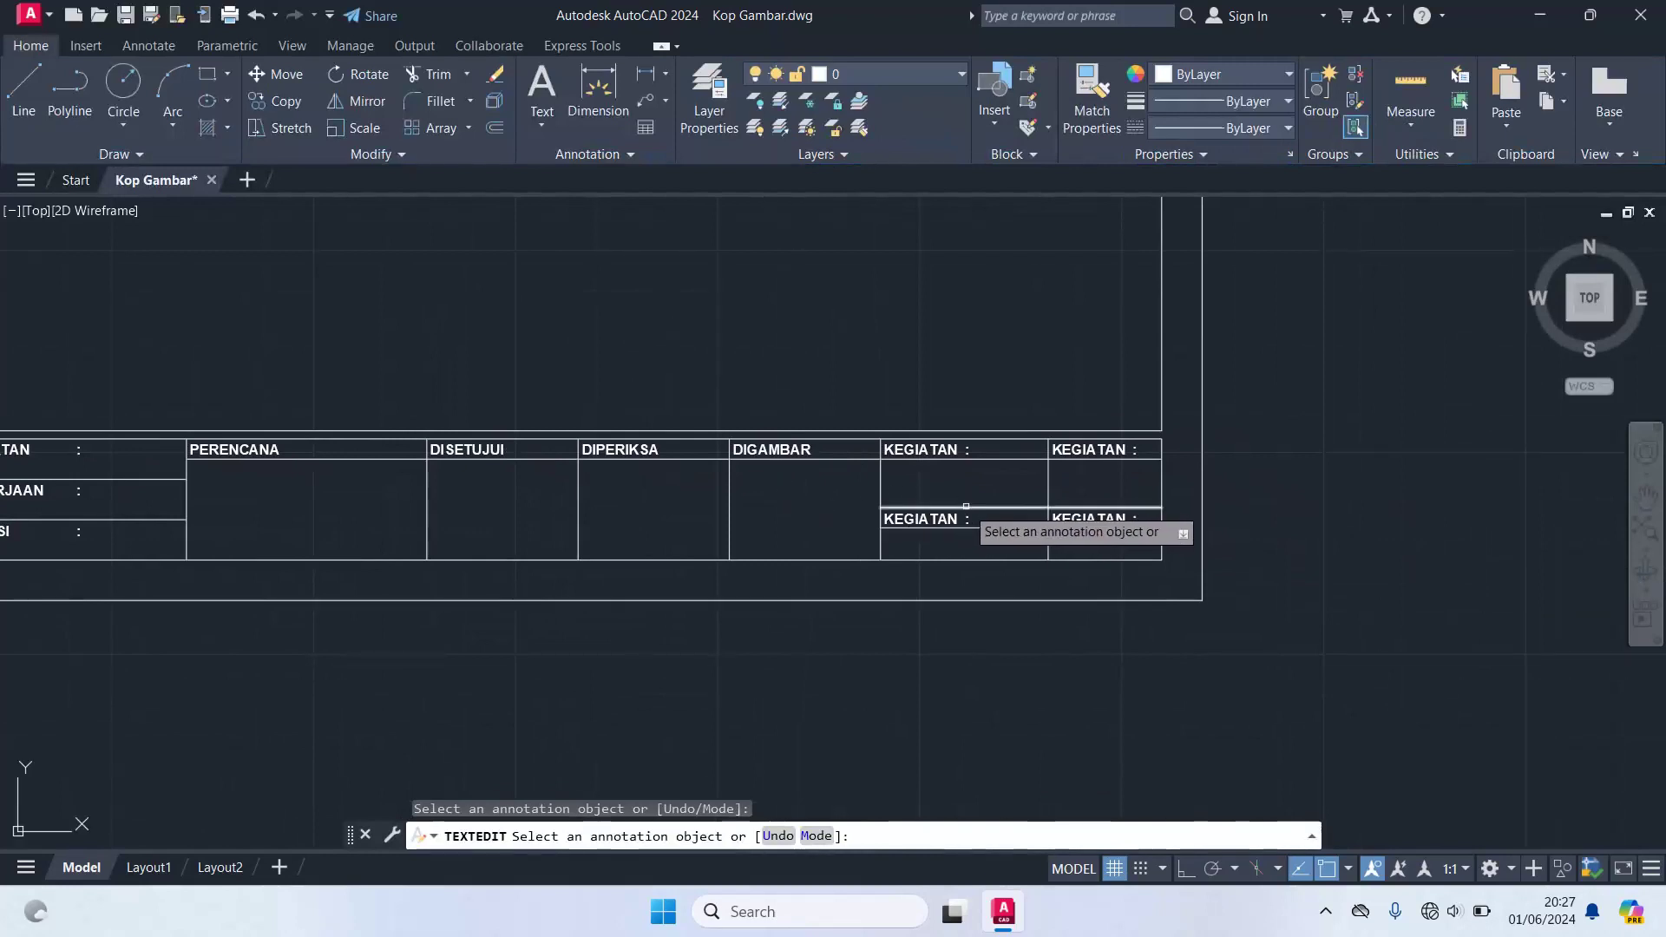
# - Relabel the KEGIATAN : cell after DIGAMBAR as GAMBAR
pyautogui.scroll(2, 966, 509)
pyautogui.scroll(-2, 966, 509)
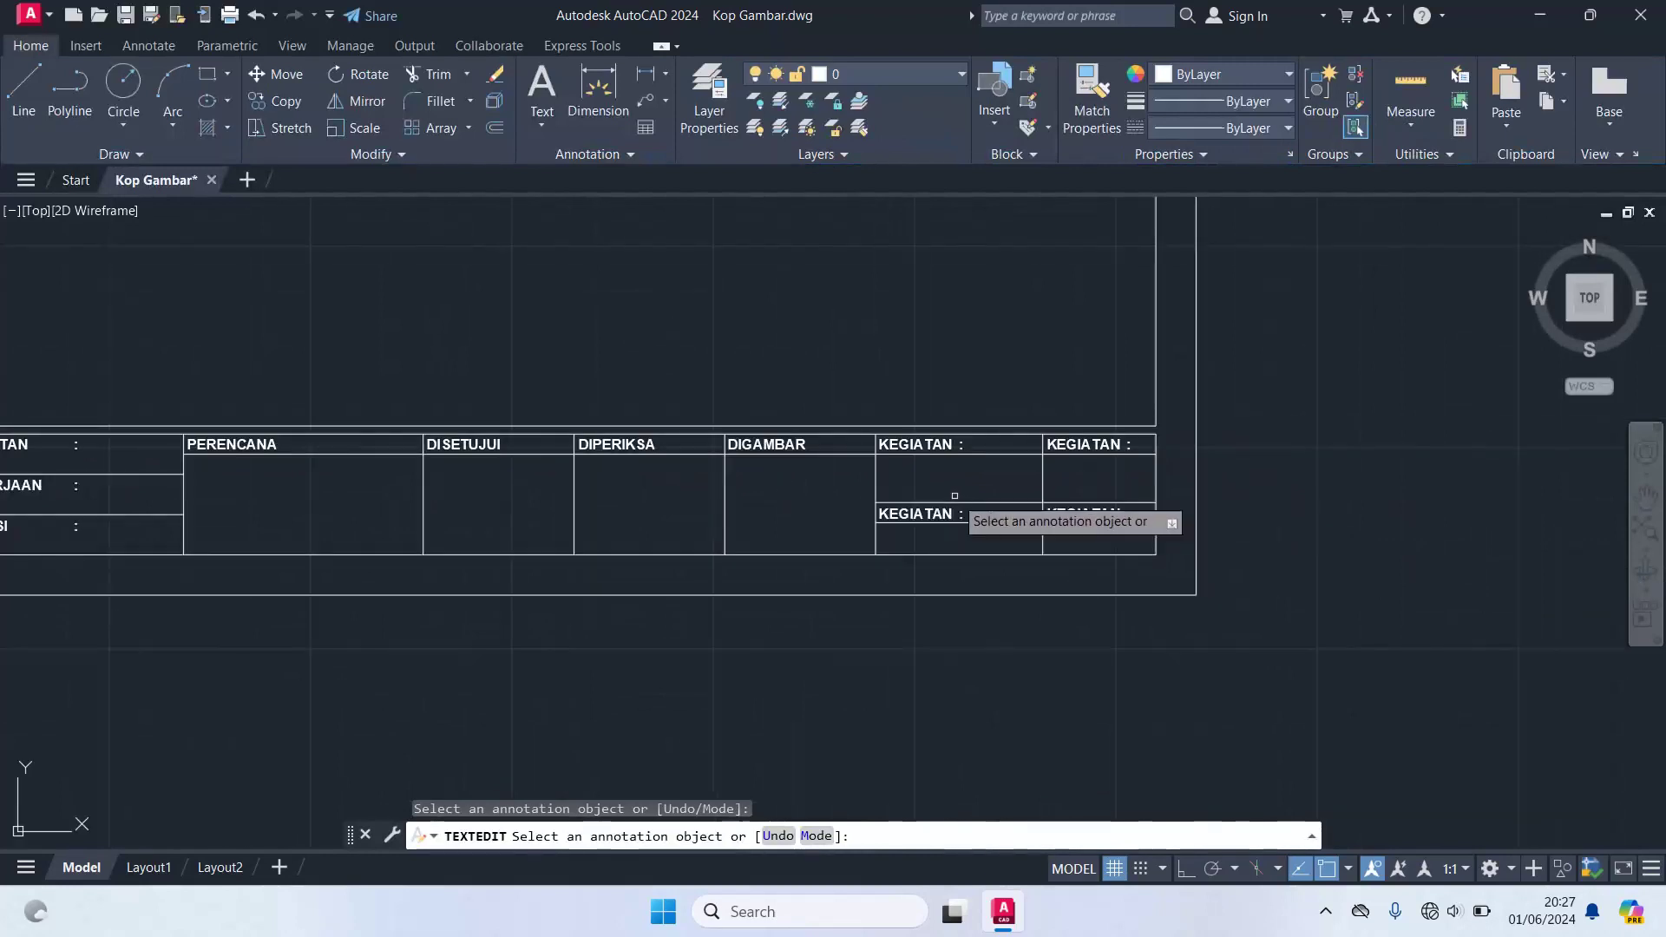
pyautogui.moveTo(966, 509)
pyautogui.mouseDown(button='middle')
pyautogui.moveTo(1114, 484)
pyautogui.moveTo(996, 520)
pyautogui.mouseUp(button='middle')
pyautogui.scroll(4, 994, 460)
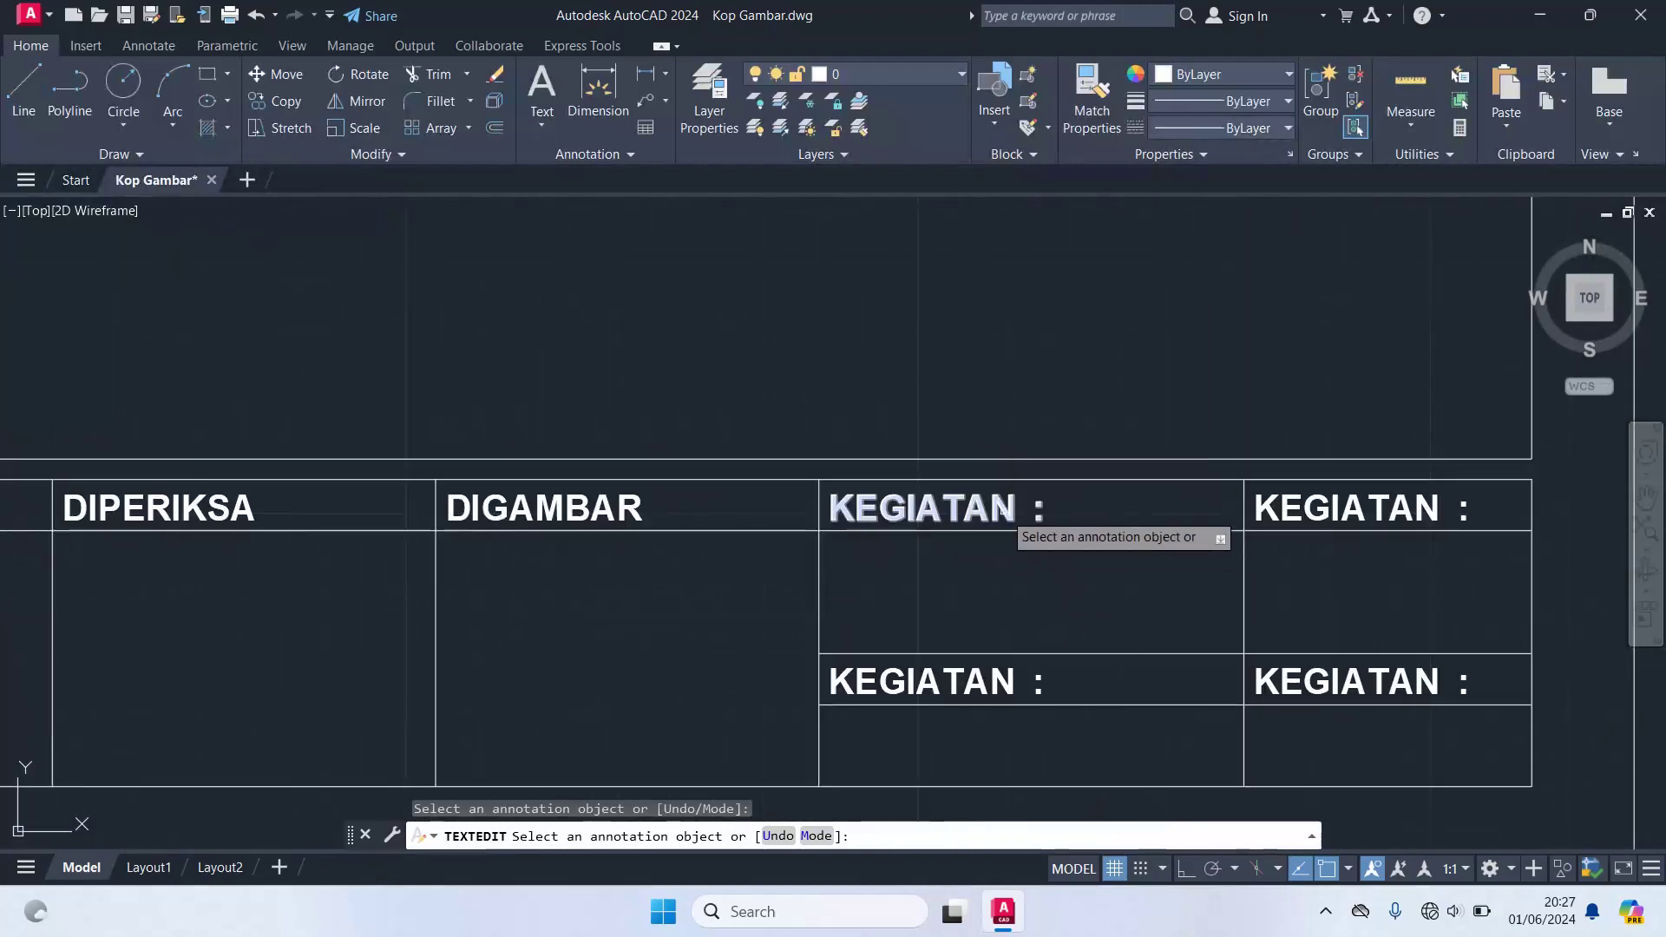
pyautogui.click(1005, 510)
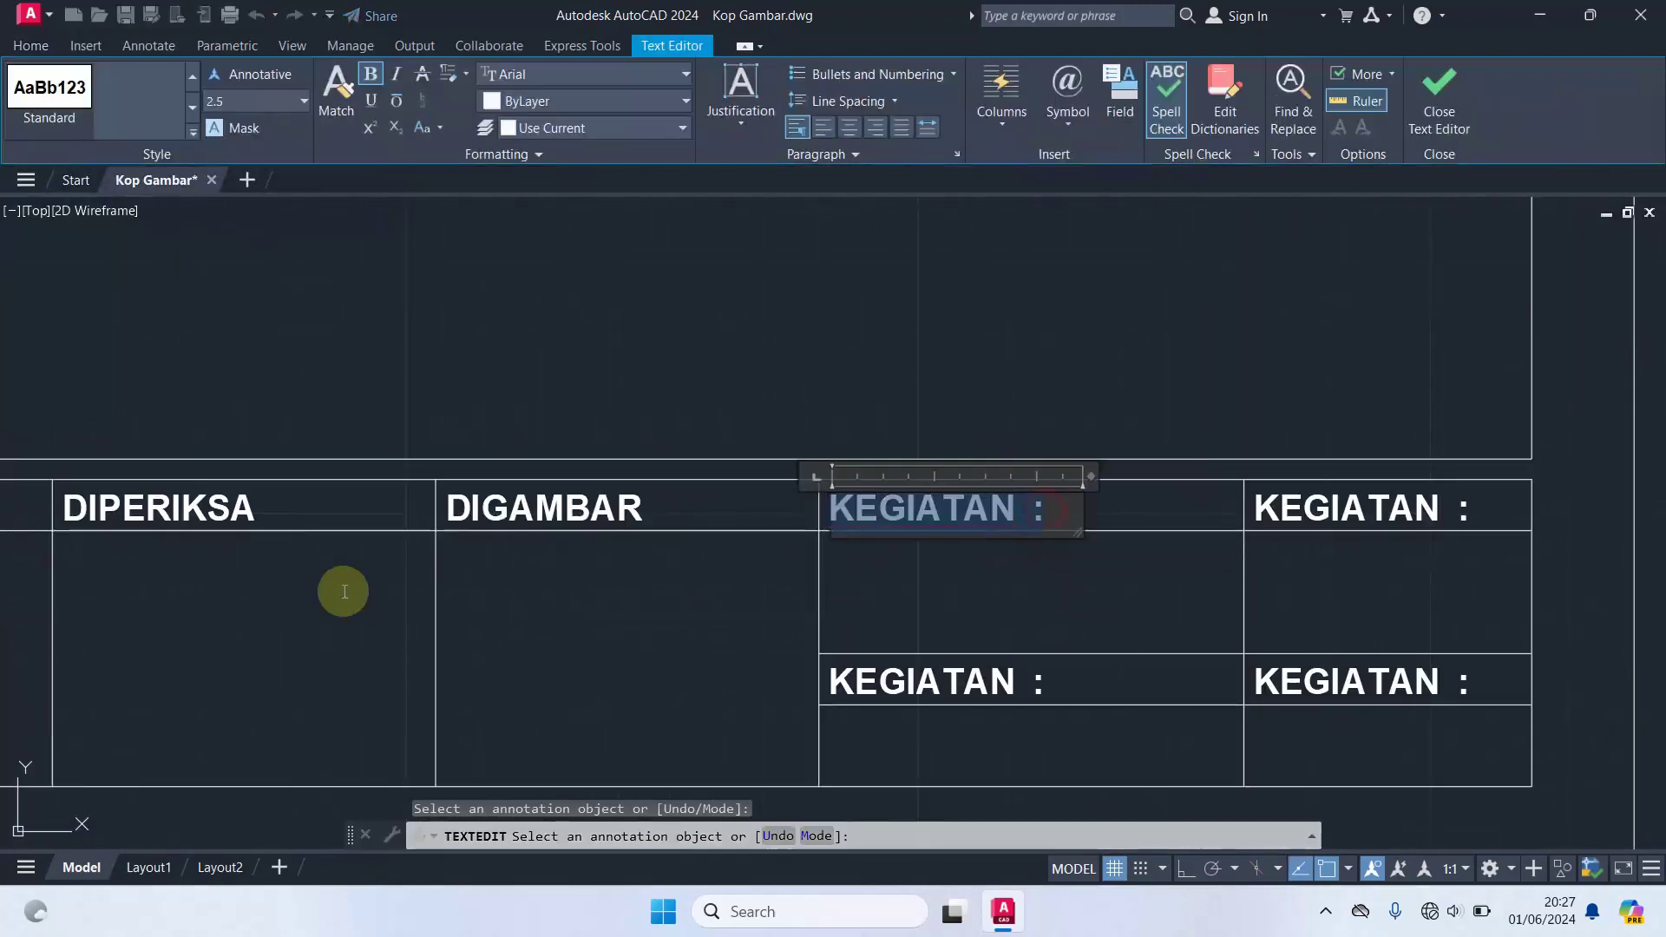
pyautogui.write('GAM')
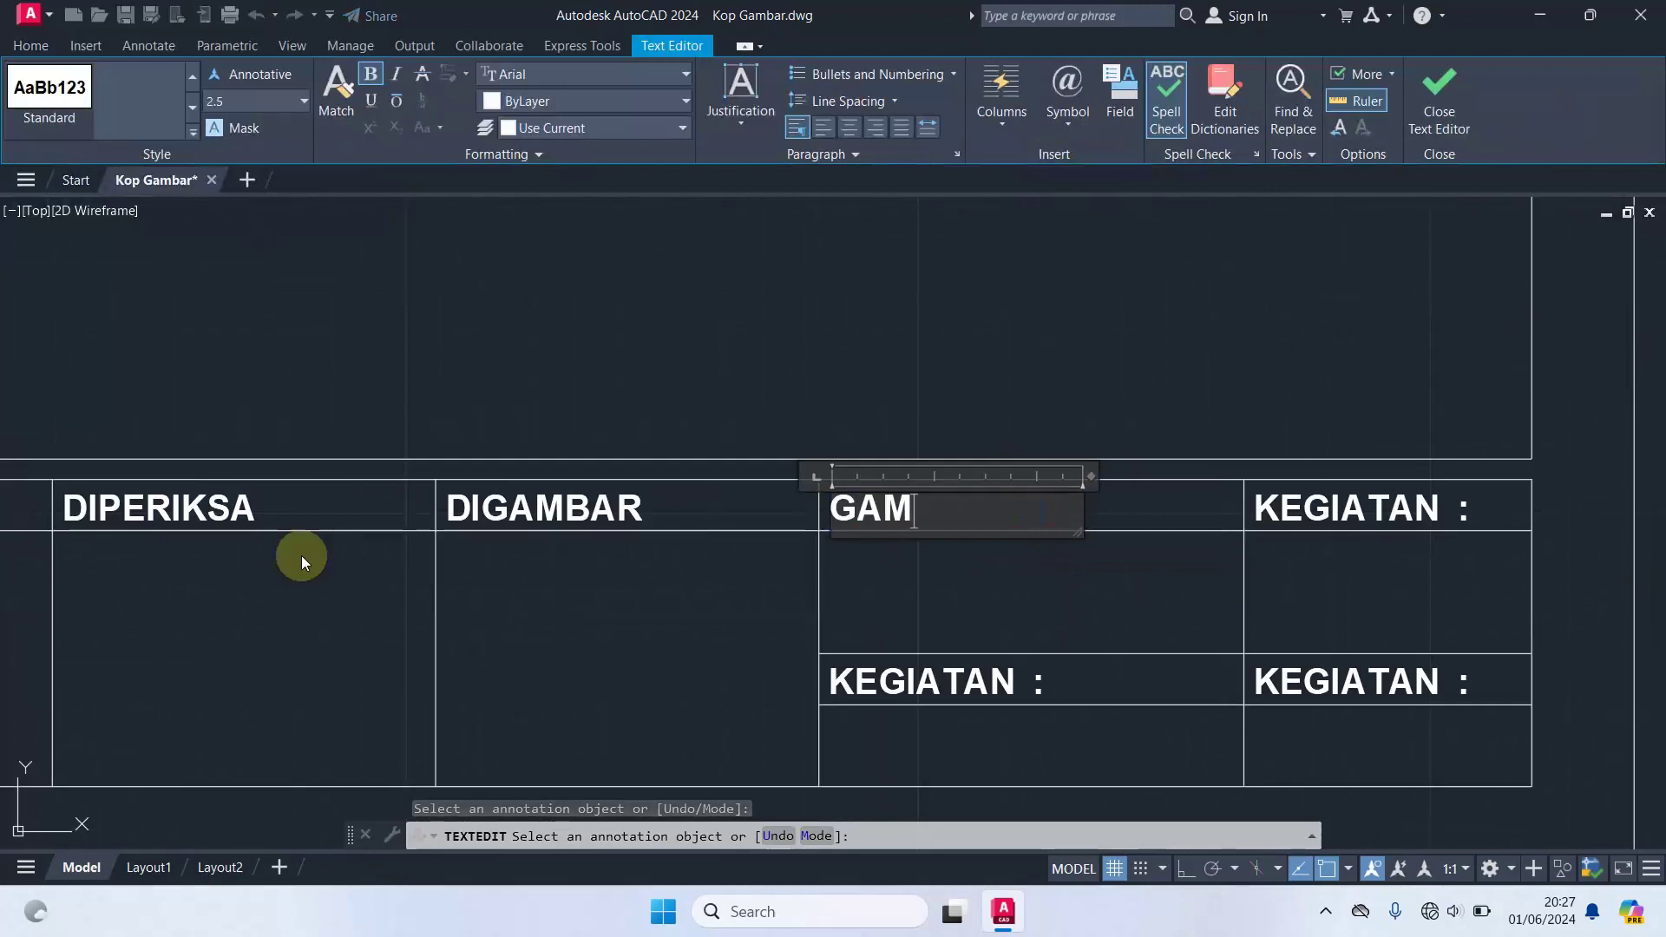
pyautogui.write('BAR')
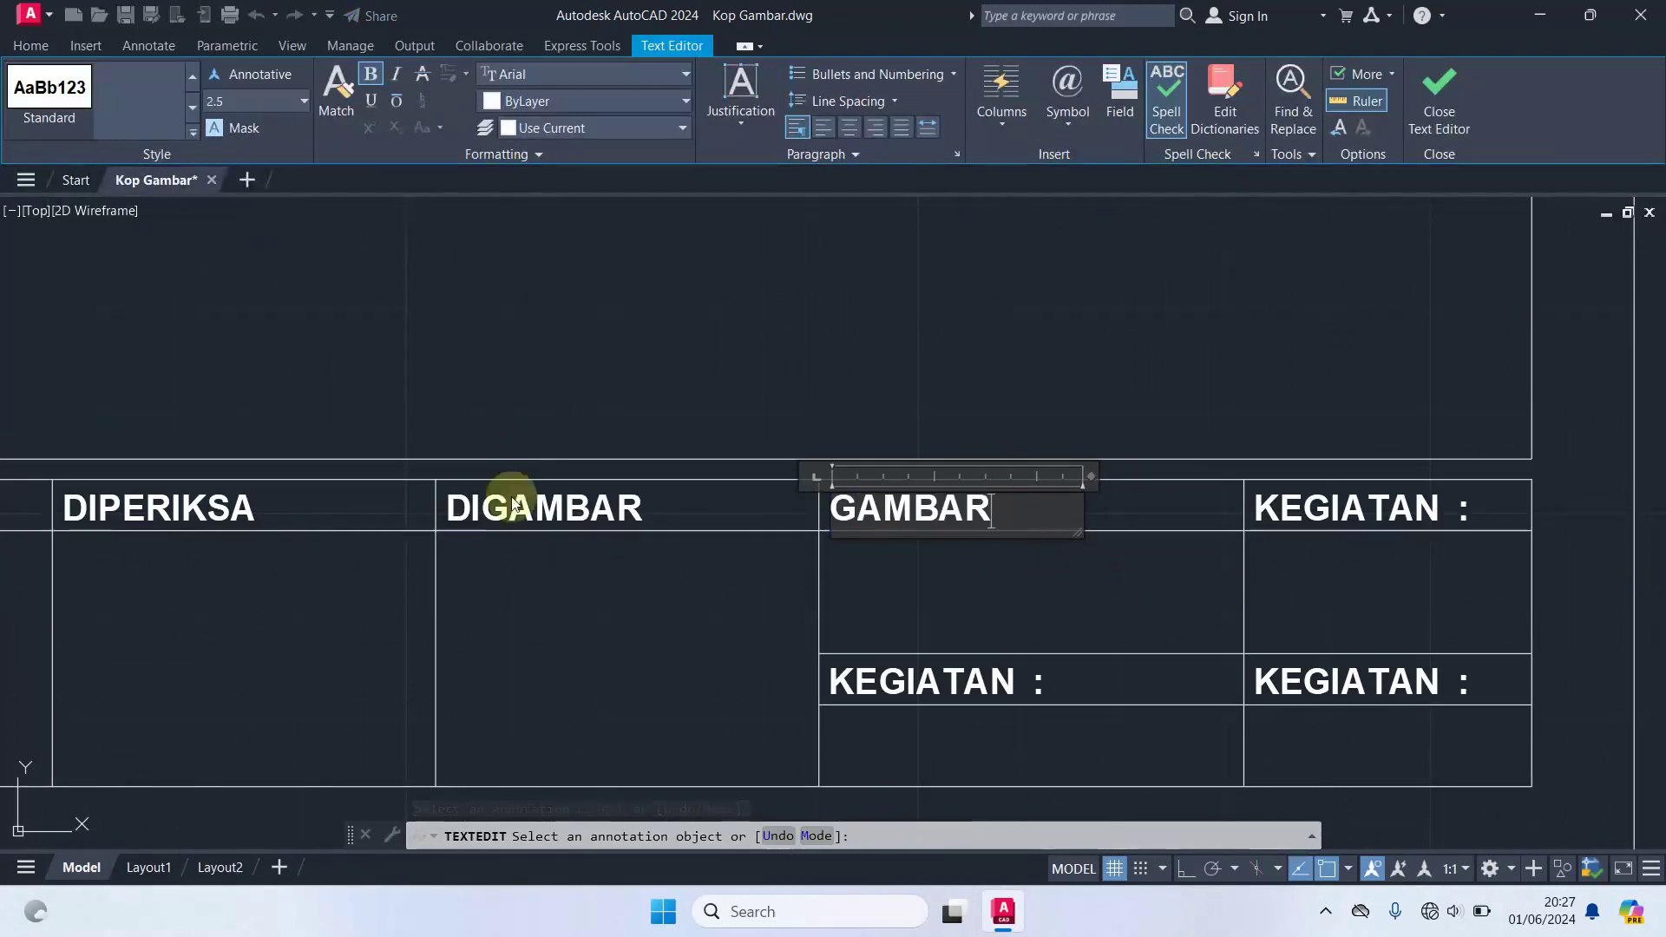
pyautogui.click(751, 632)
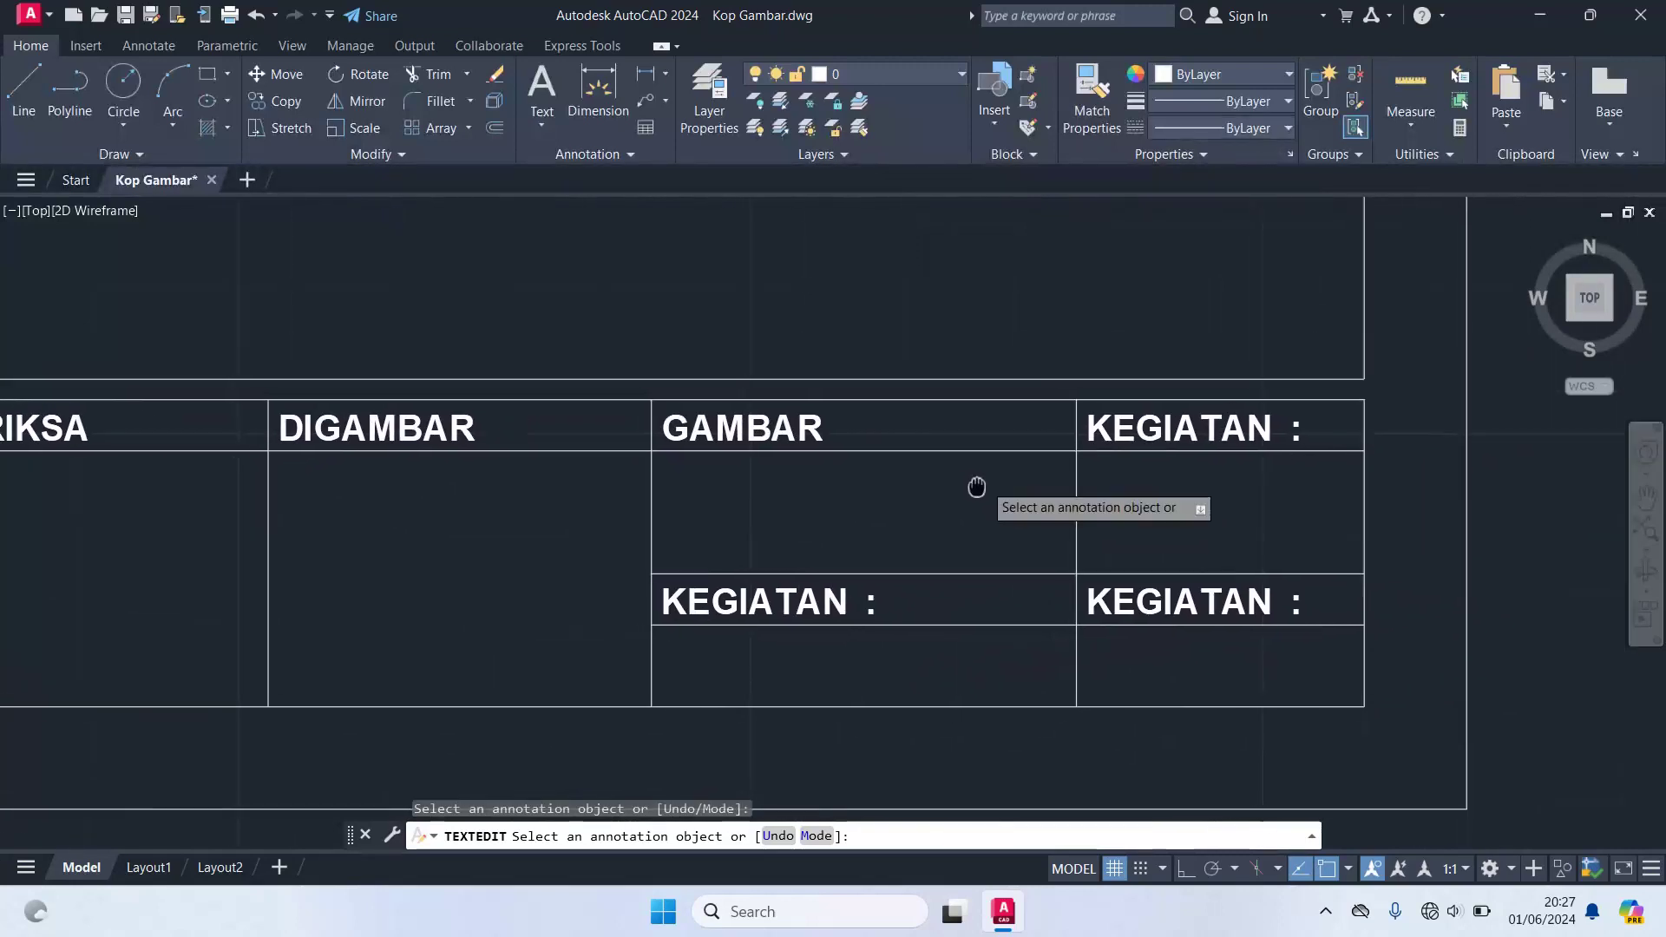
# - Replace the top-right KEGIATAN : label with SKALA
pyautogui.click(1310, 431)
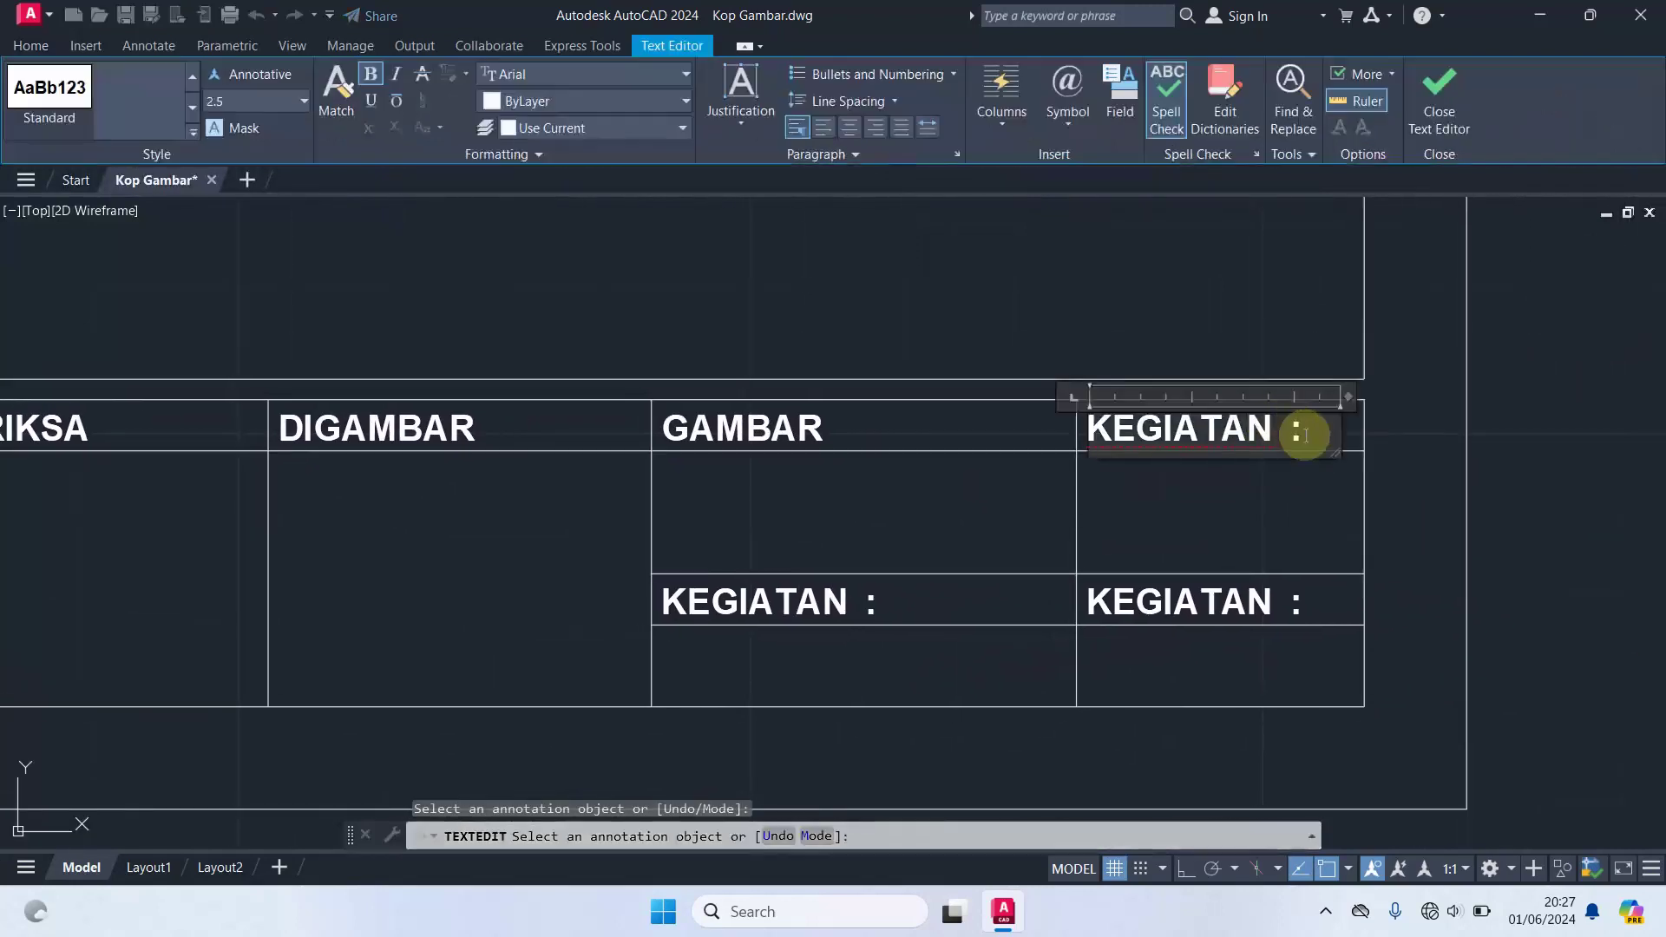
pyautogui.moveTo(1310, 431); pyautogui.dragTo(669, 493)
pyautogui.write('SKALA')
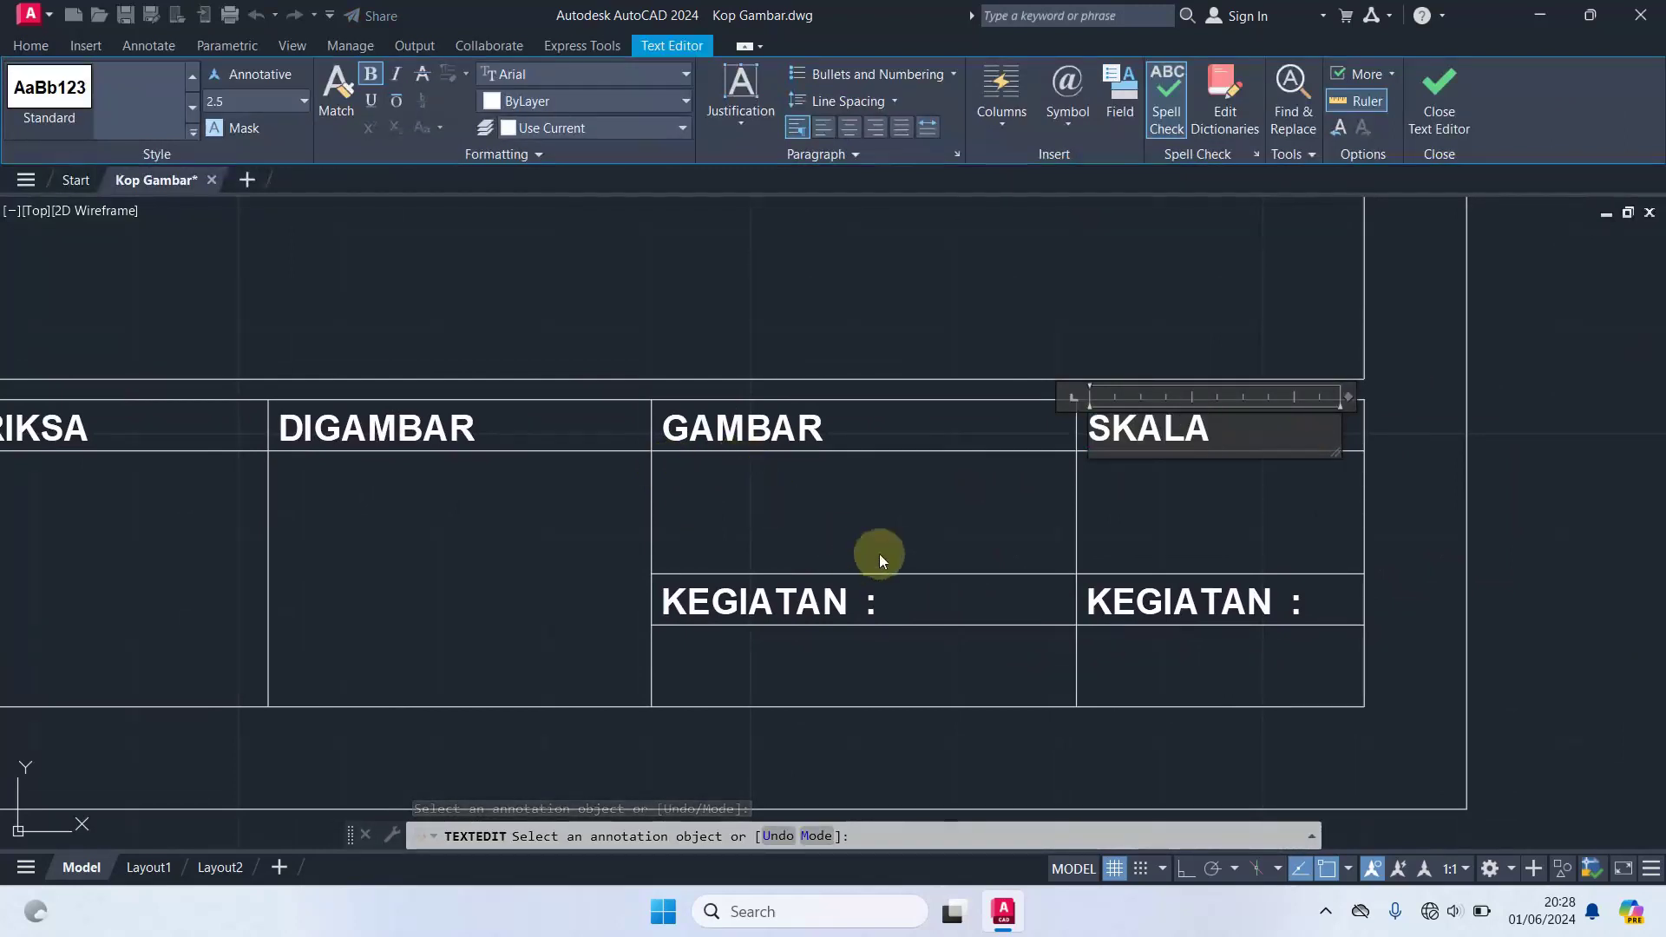
pyautogui.click(967, 512)
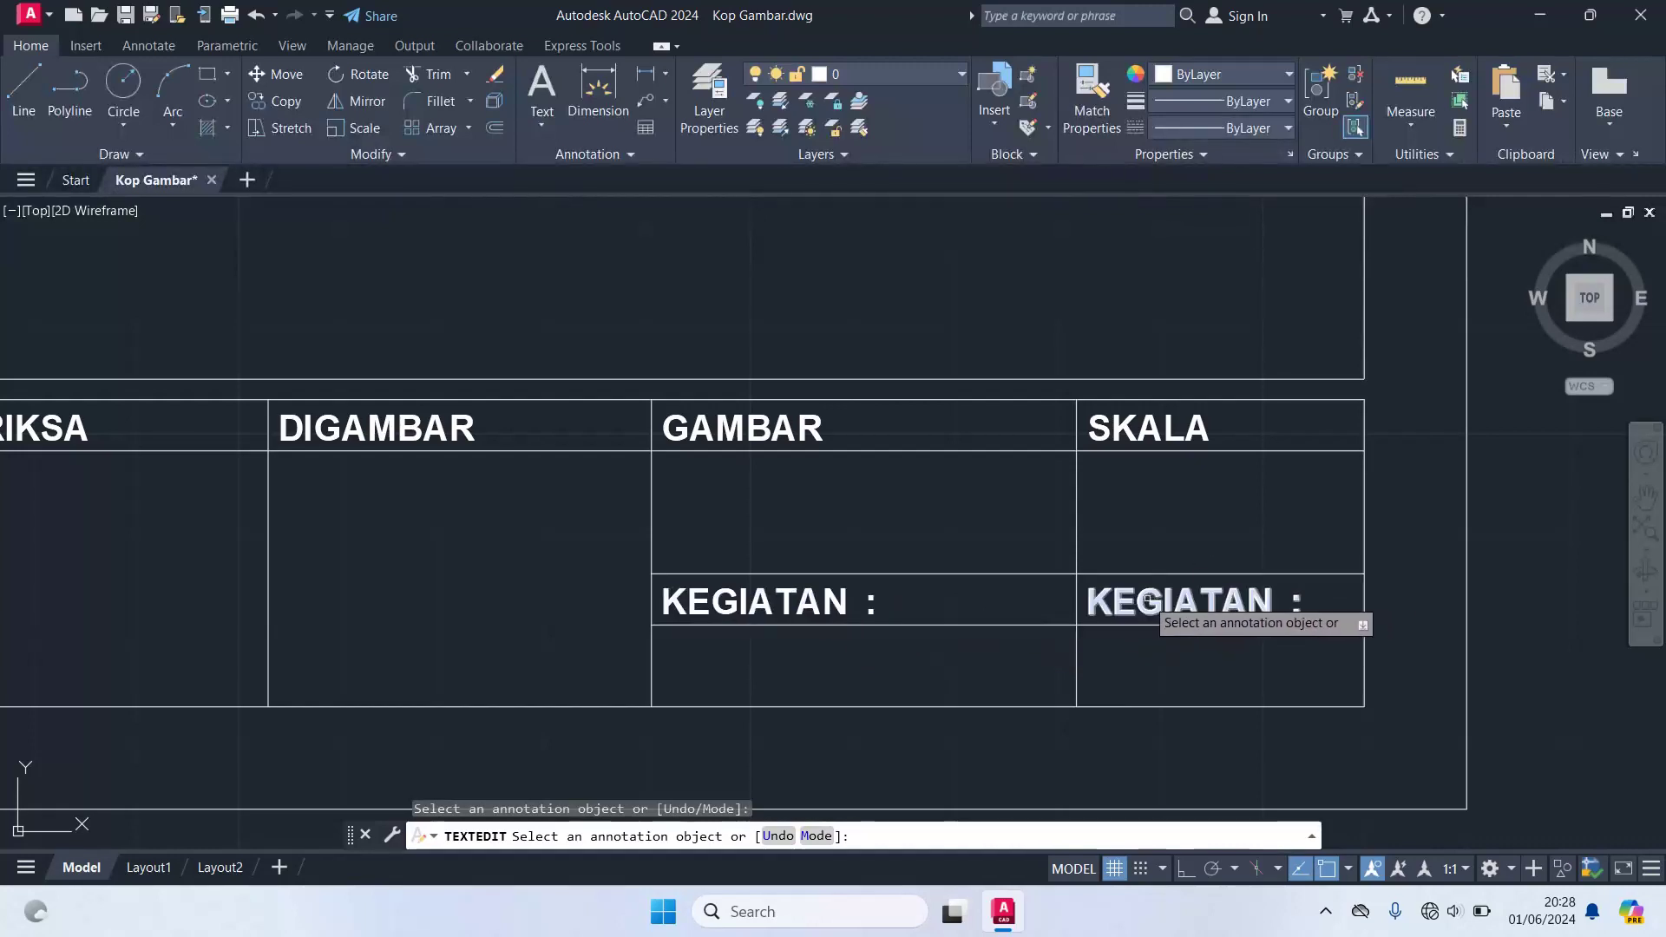
# - Relabel the lower-right cell TANGGAL and end the text editing
pyautogui.click(1146, 601)
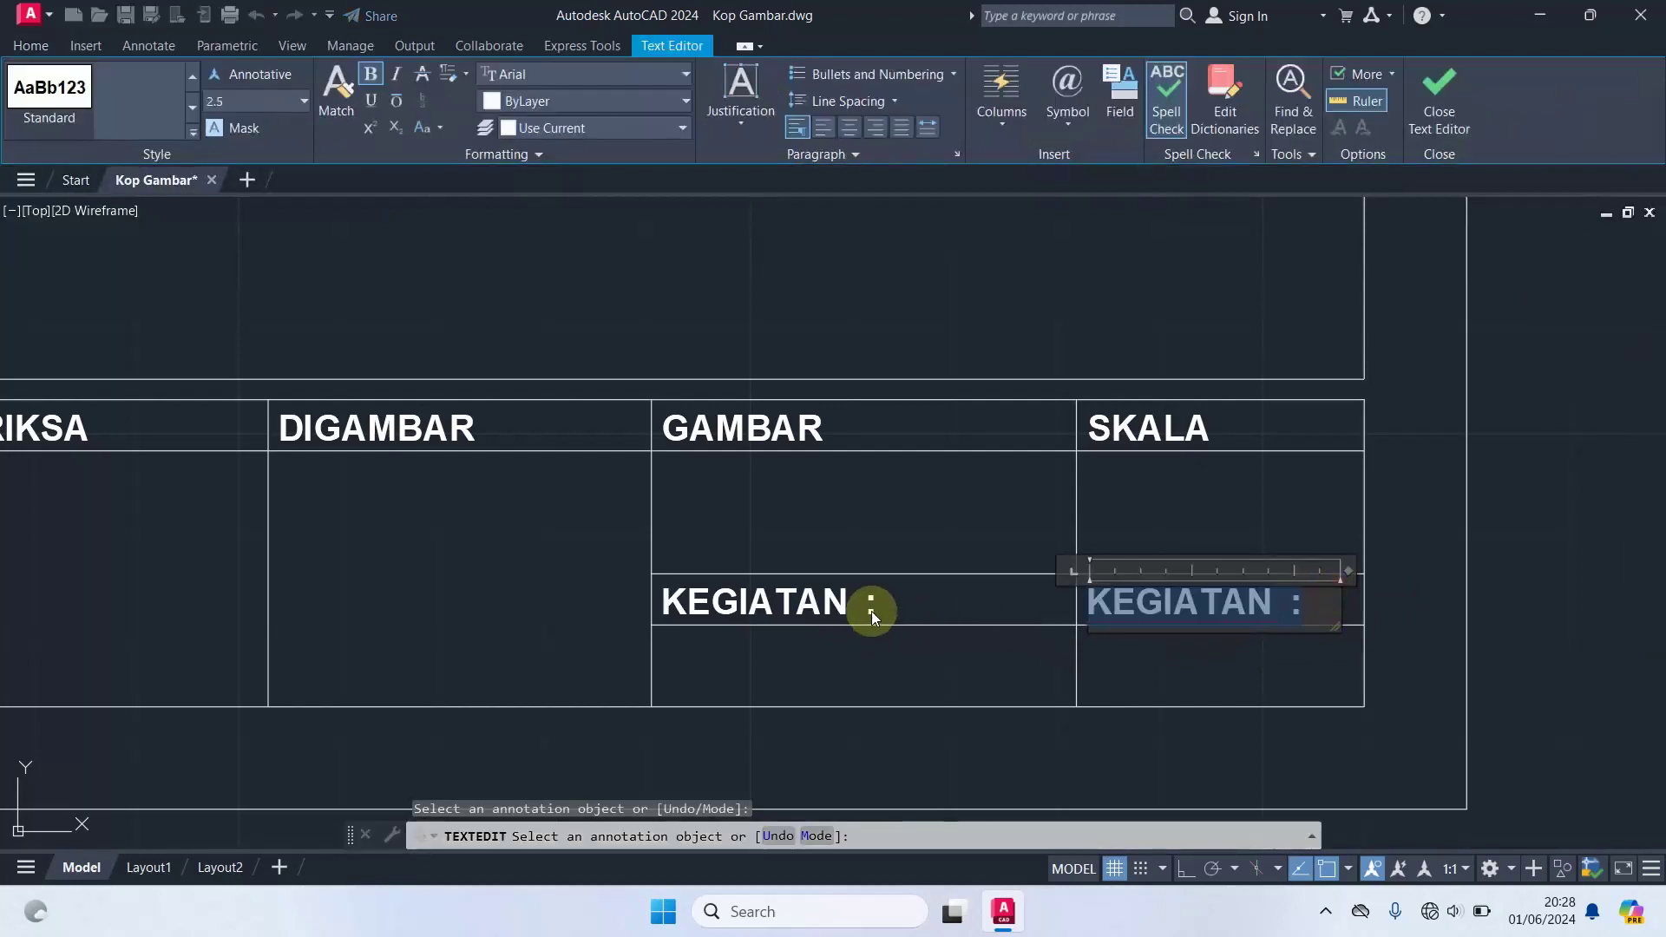
pyautogui.write('t')
pyautogui.press('BackSpace')
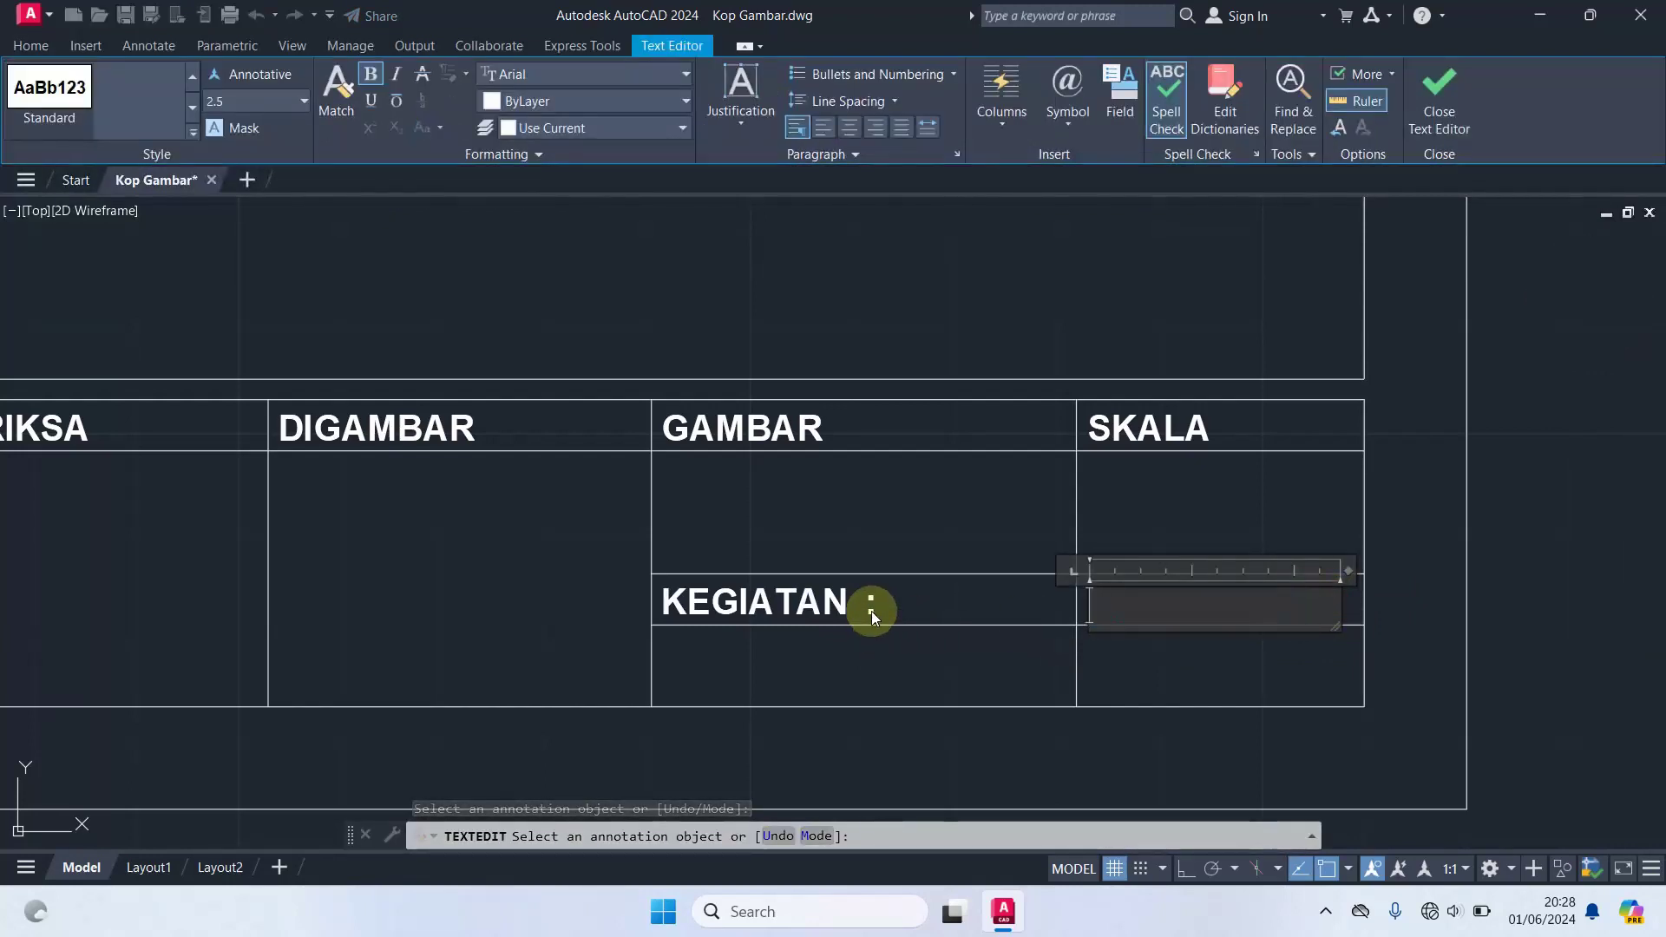
pyautogui.write('TANGGA')
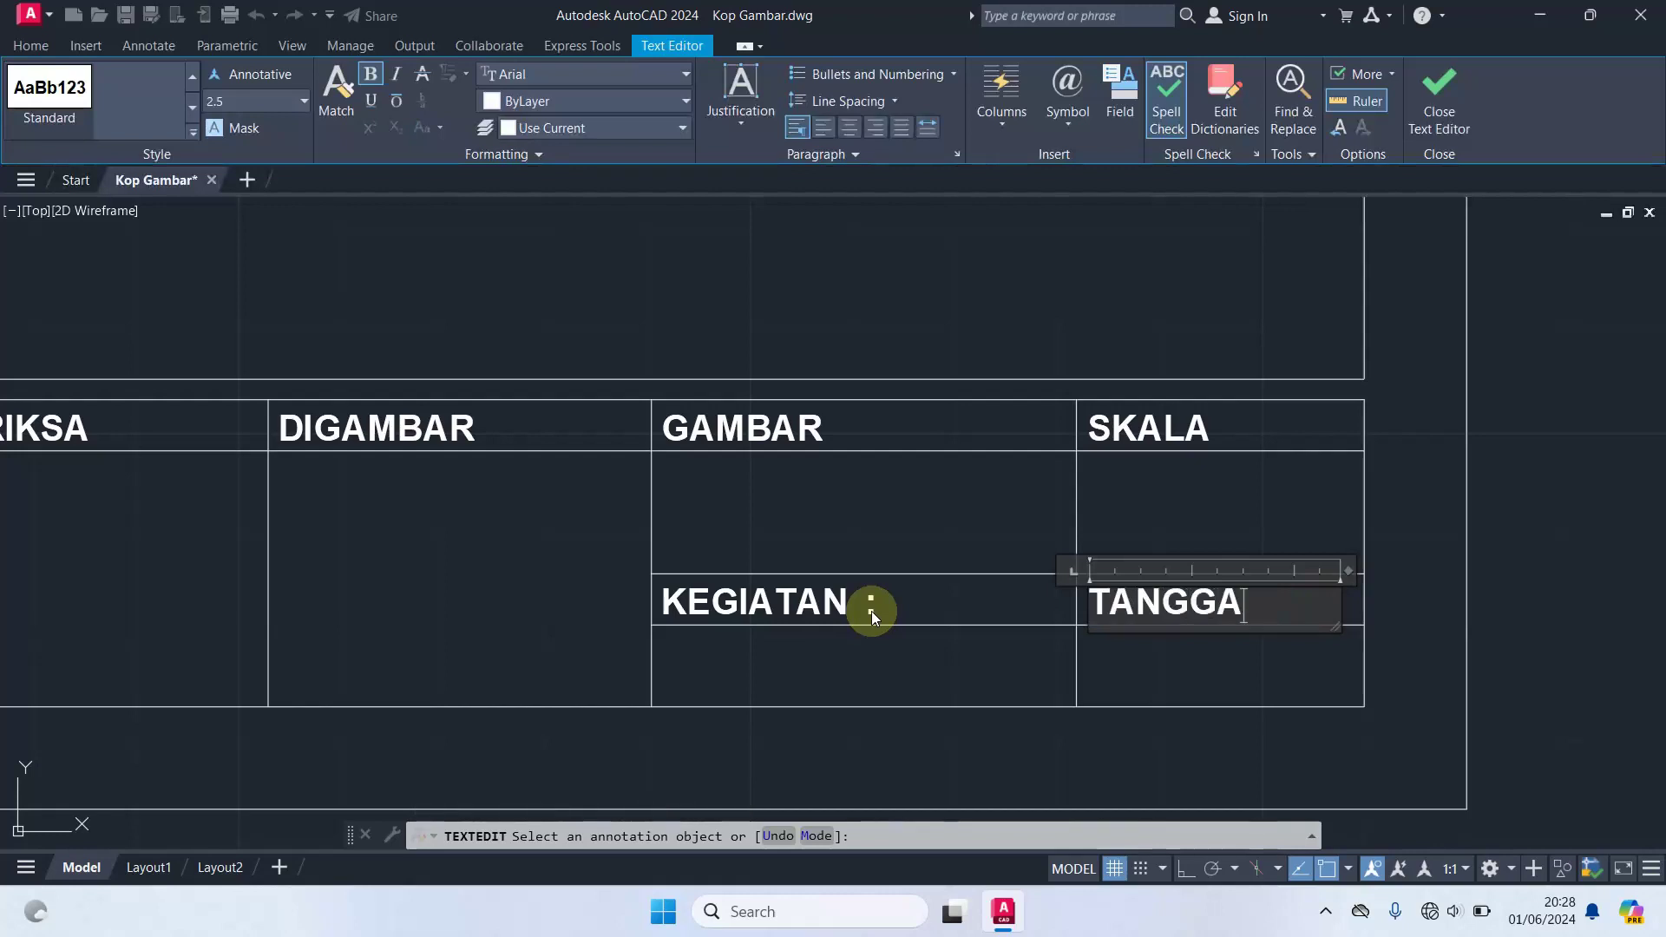
pyautogui.click(774, 784)
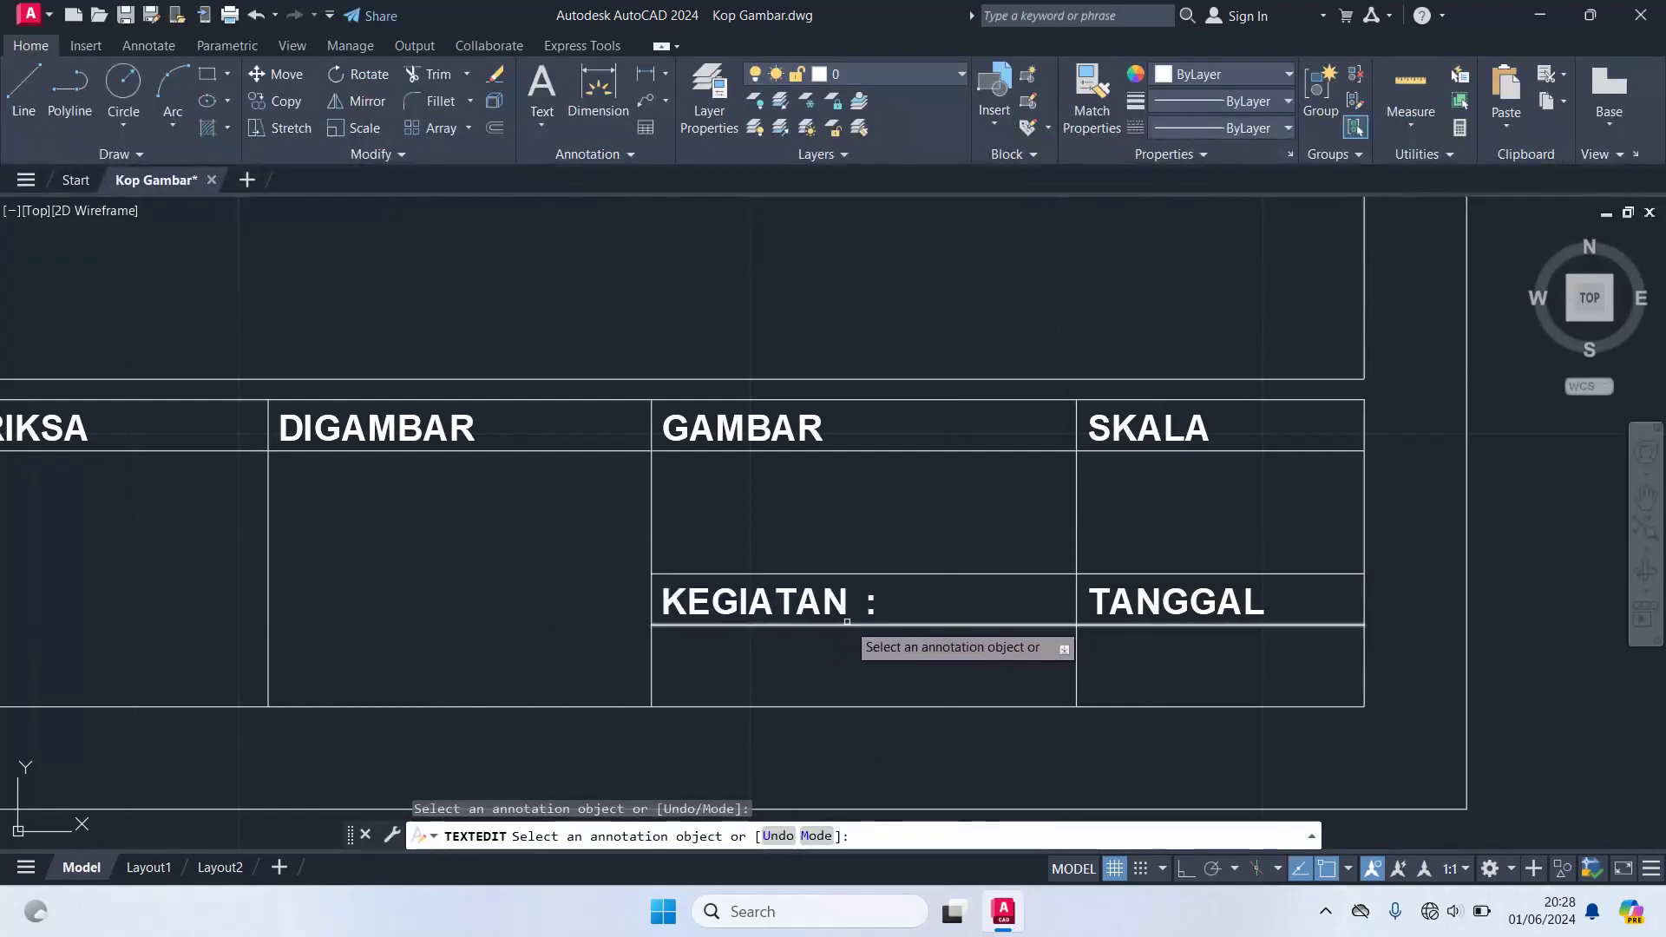
pyautogui.press('Escape')
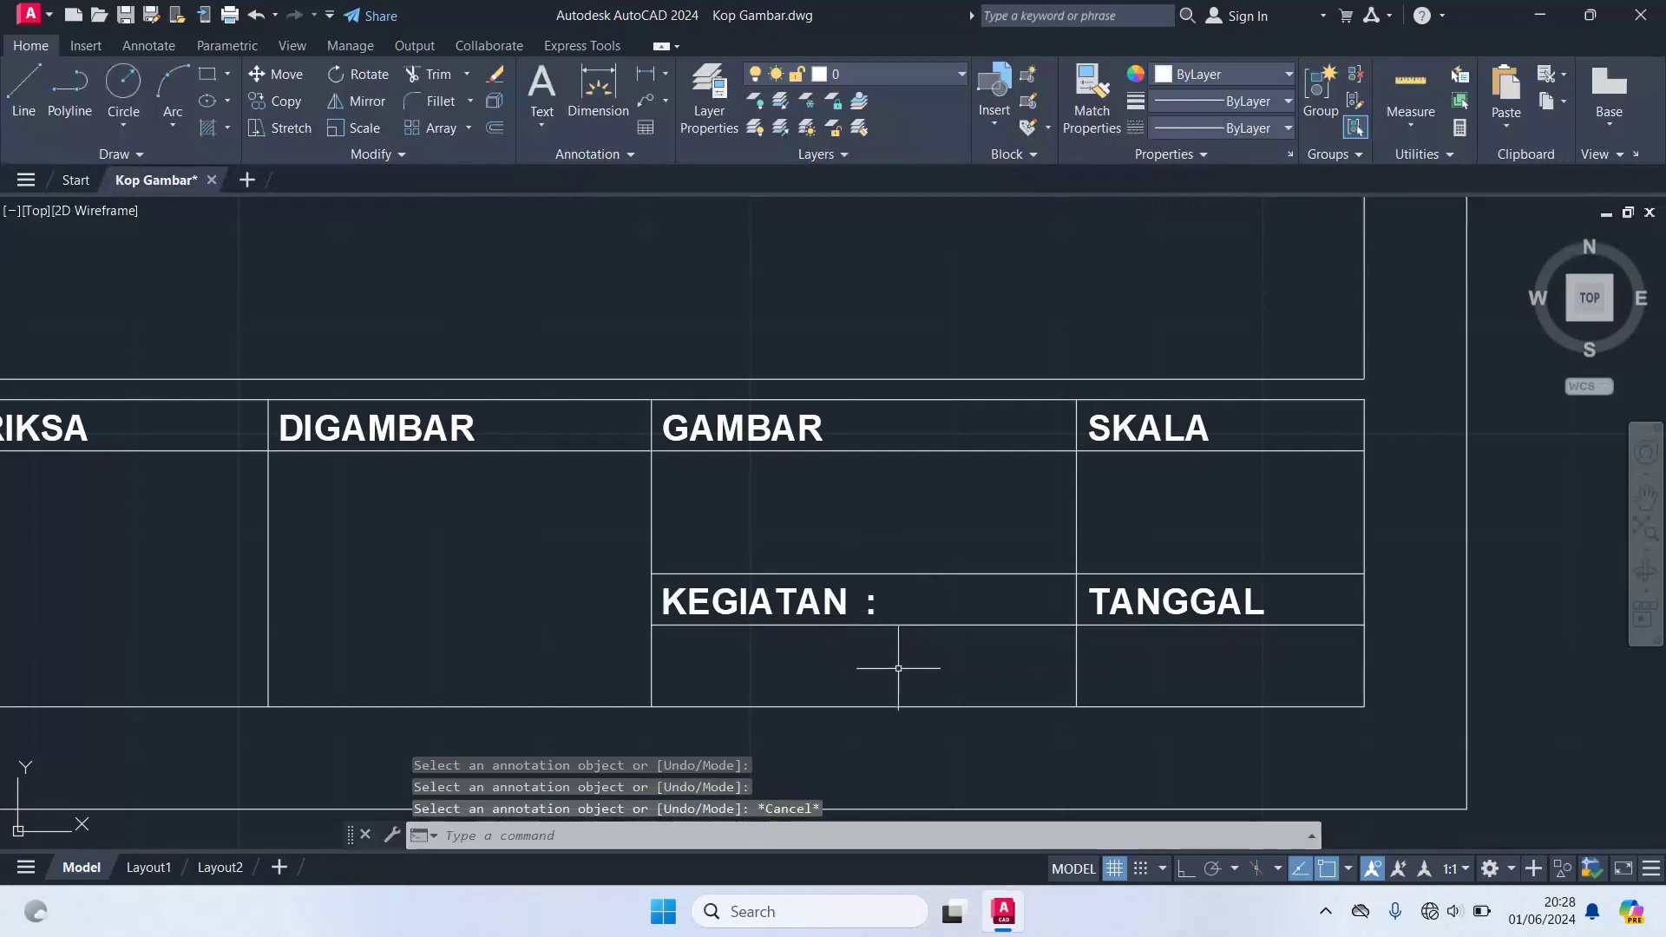
pyautogui.write('DA')
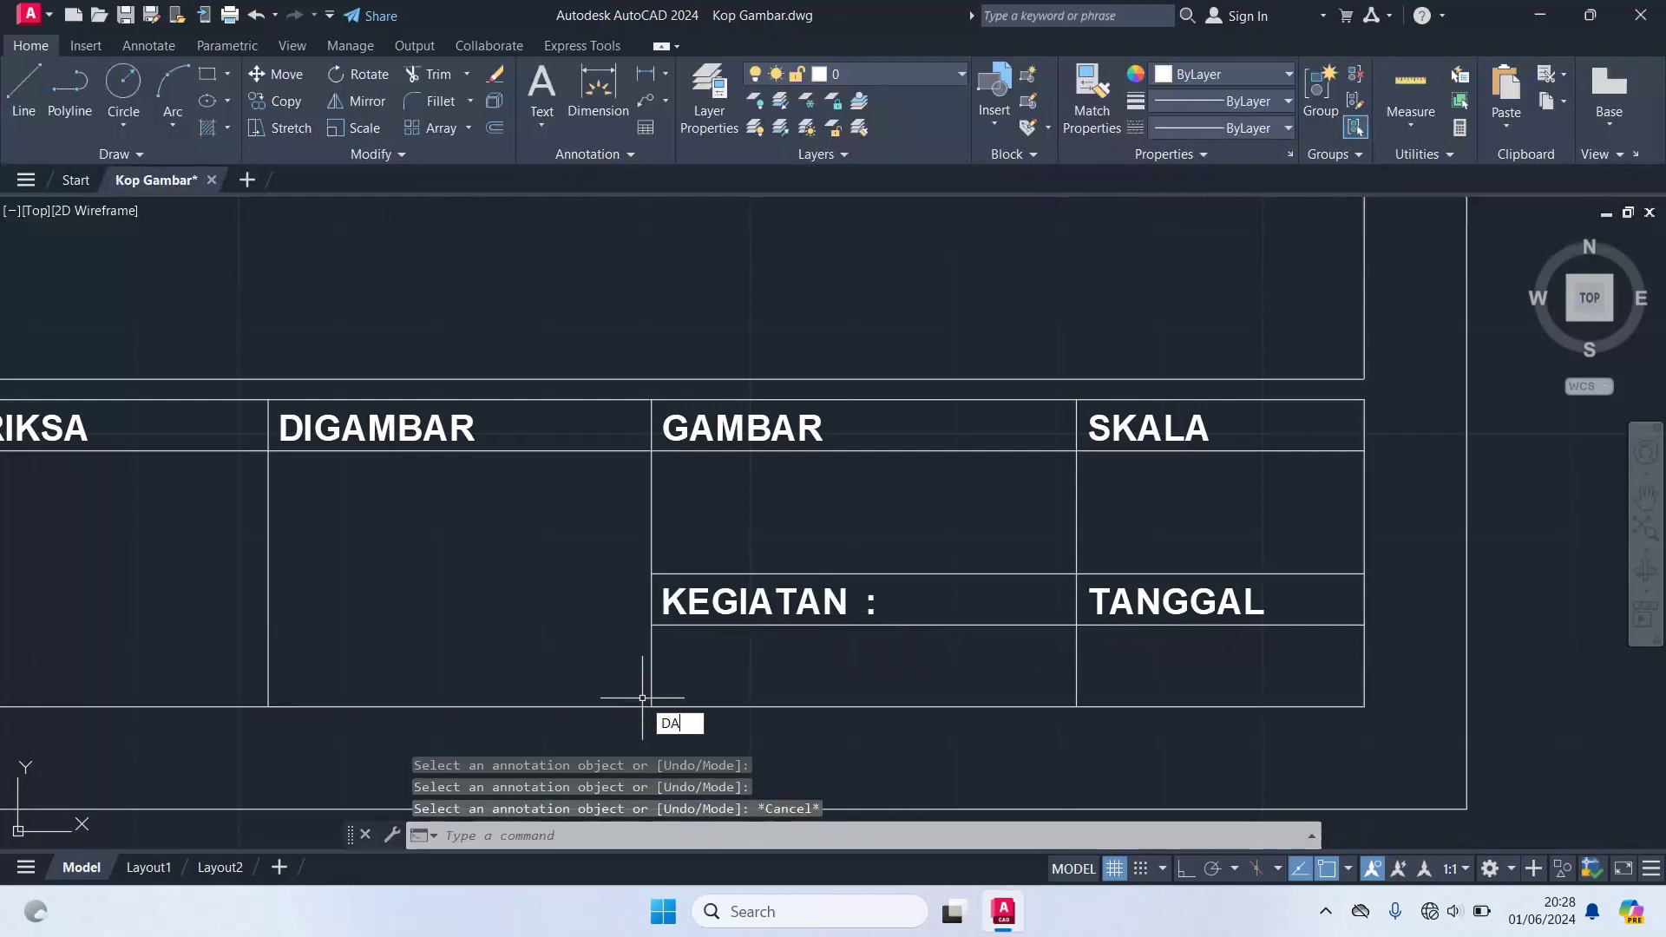
pyautogui.press('Return')
pyautogui.click(649, 625)
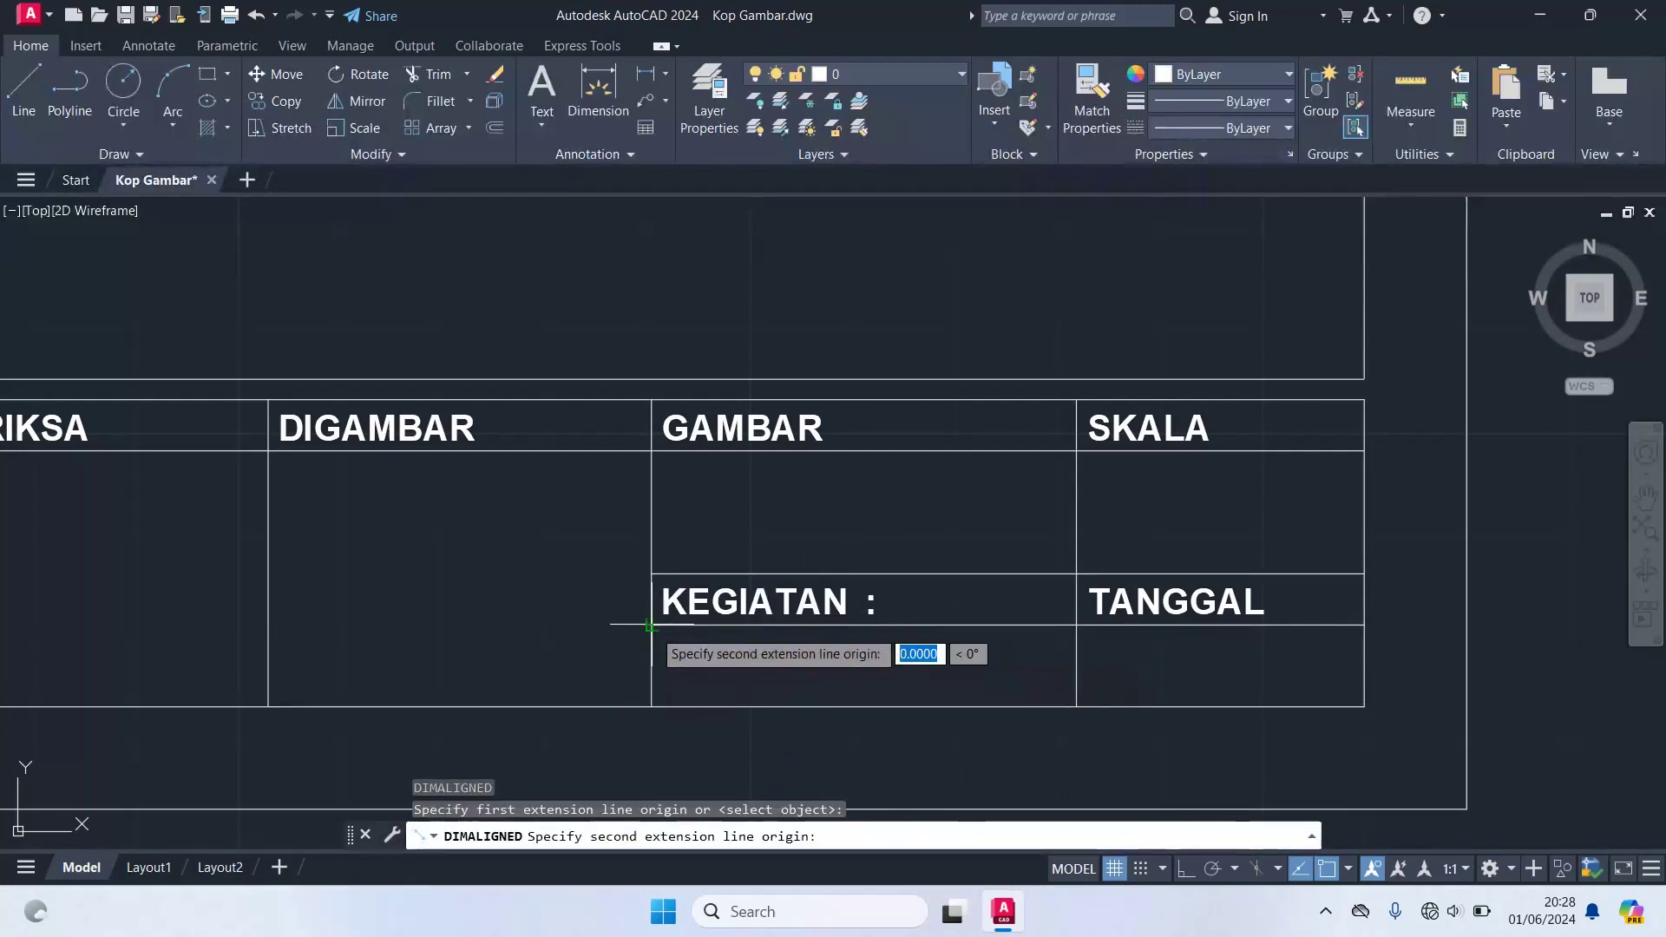
pyautogui.click(1076, 625)
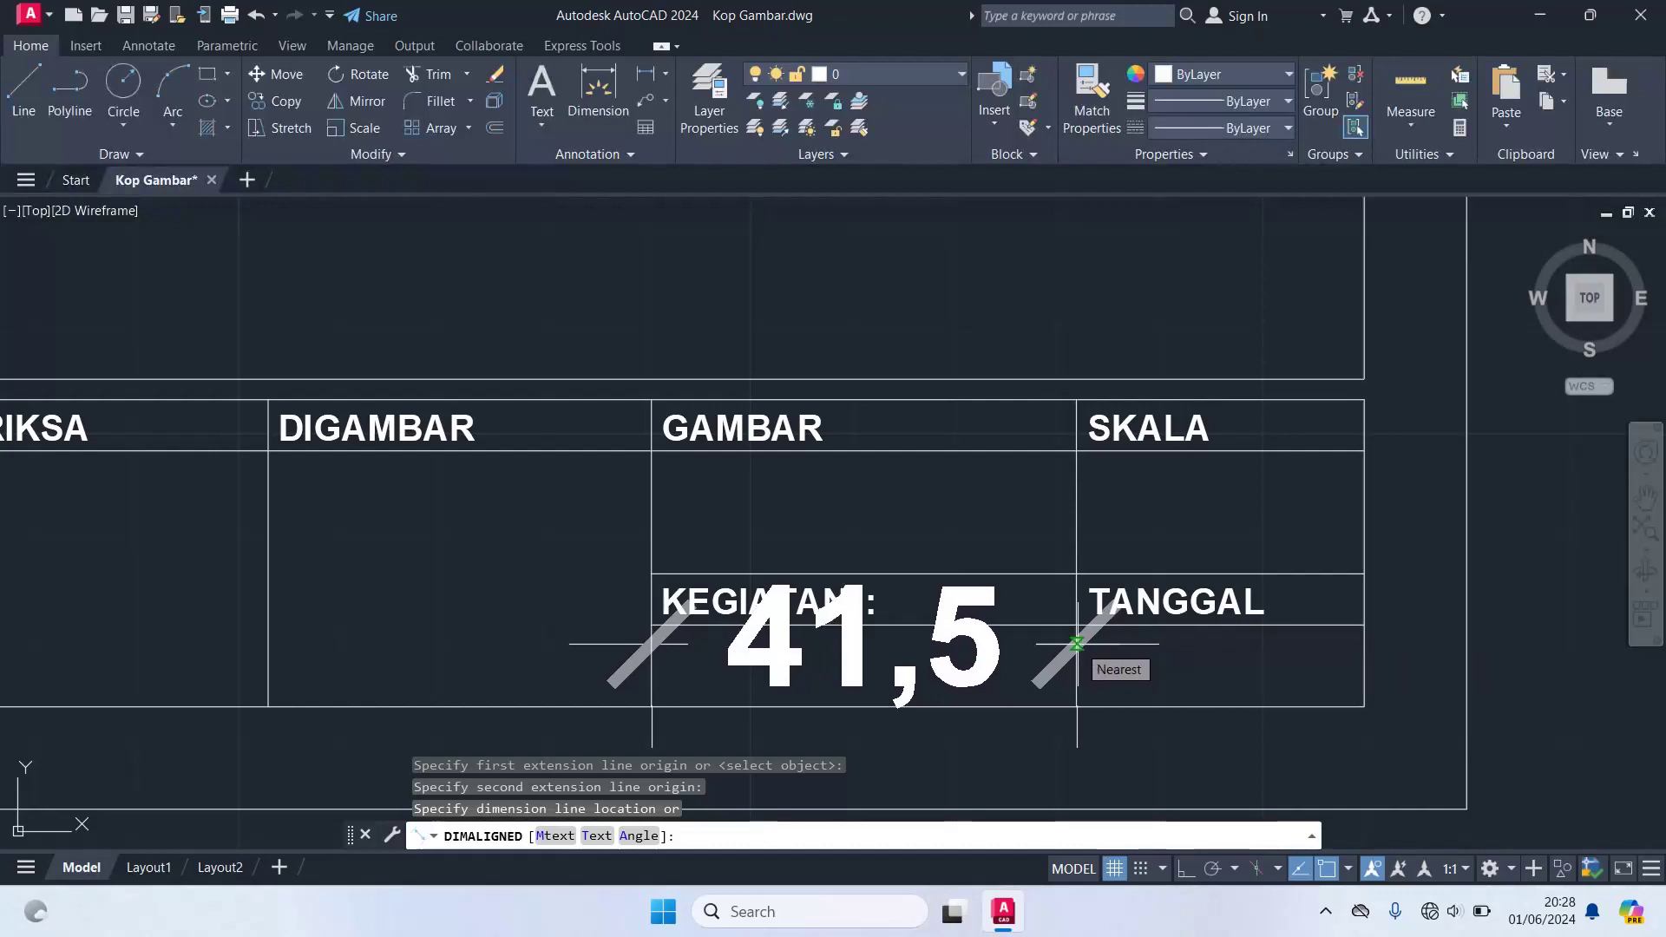
pyautogui.press('Escape')
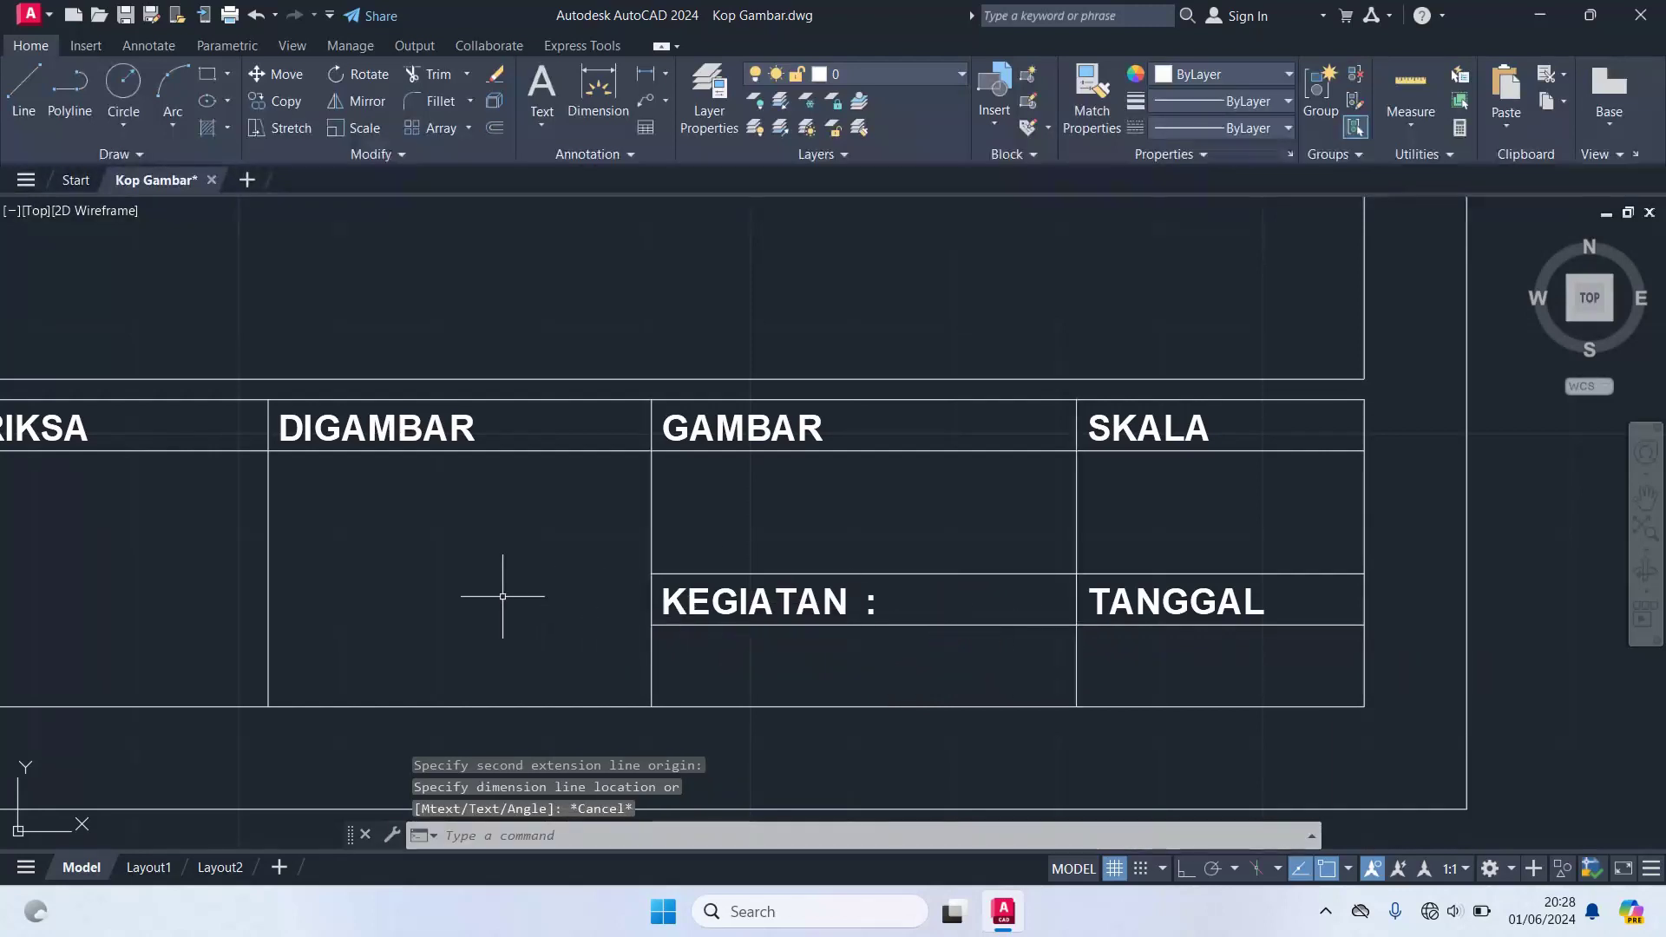
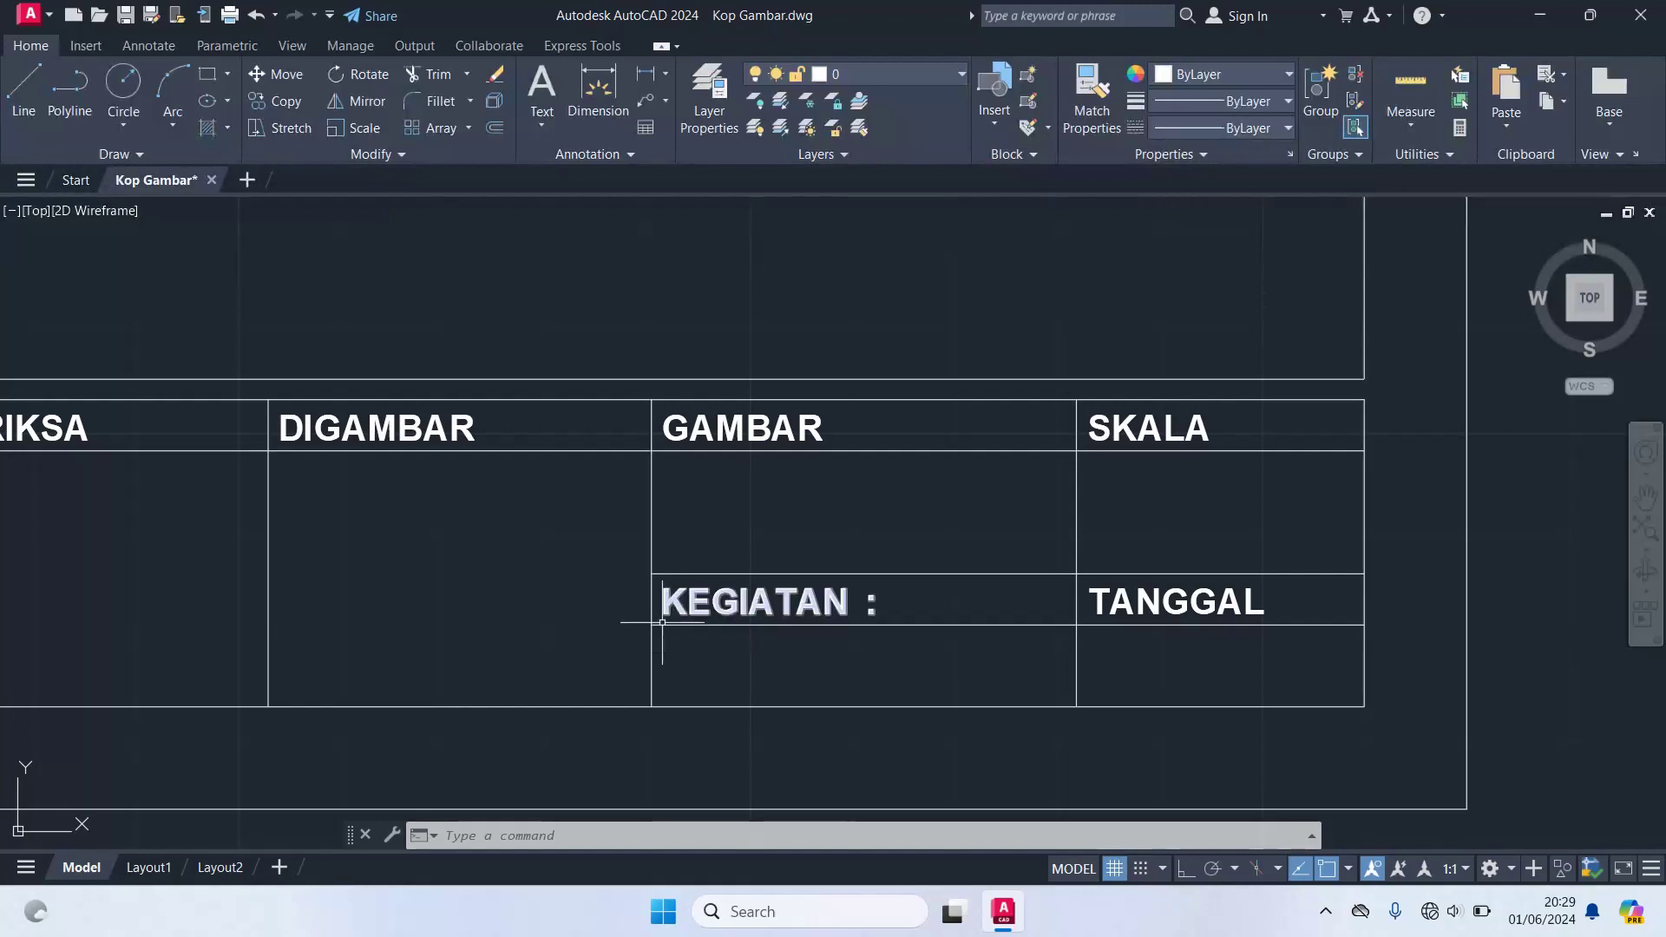
# - Try offsetting the GAMBAR column's left edge by 27.5, then cancel the offset
pyautogui.click(653, 668)
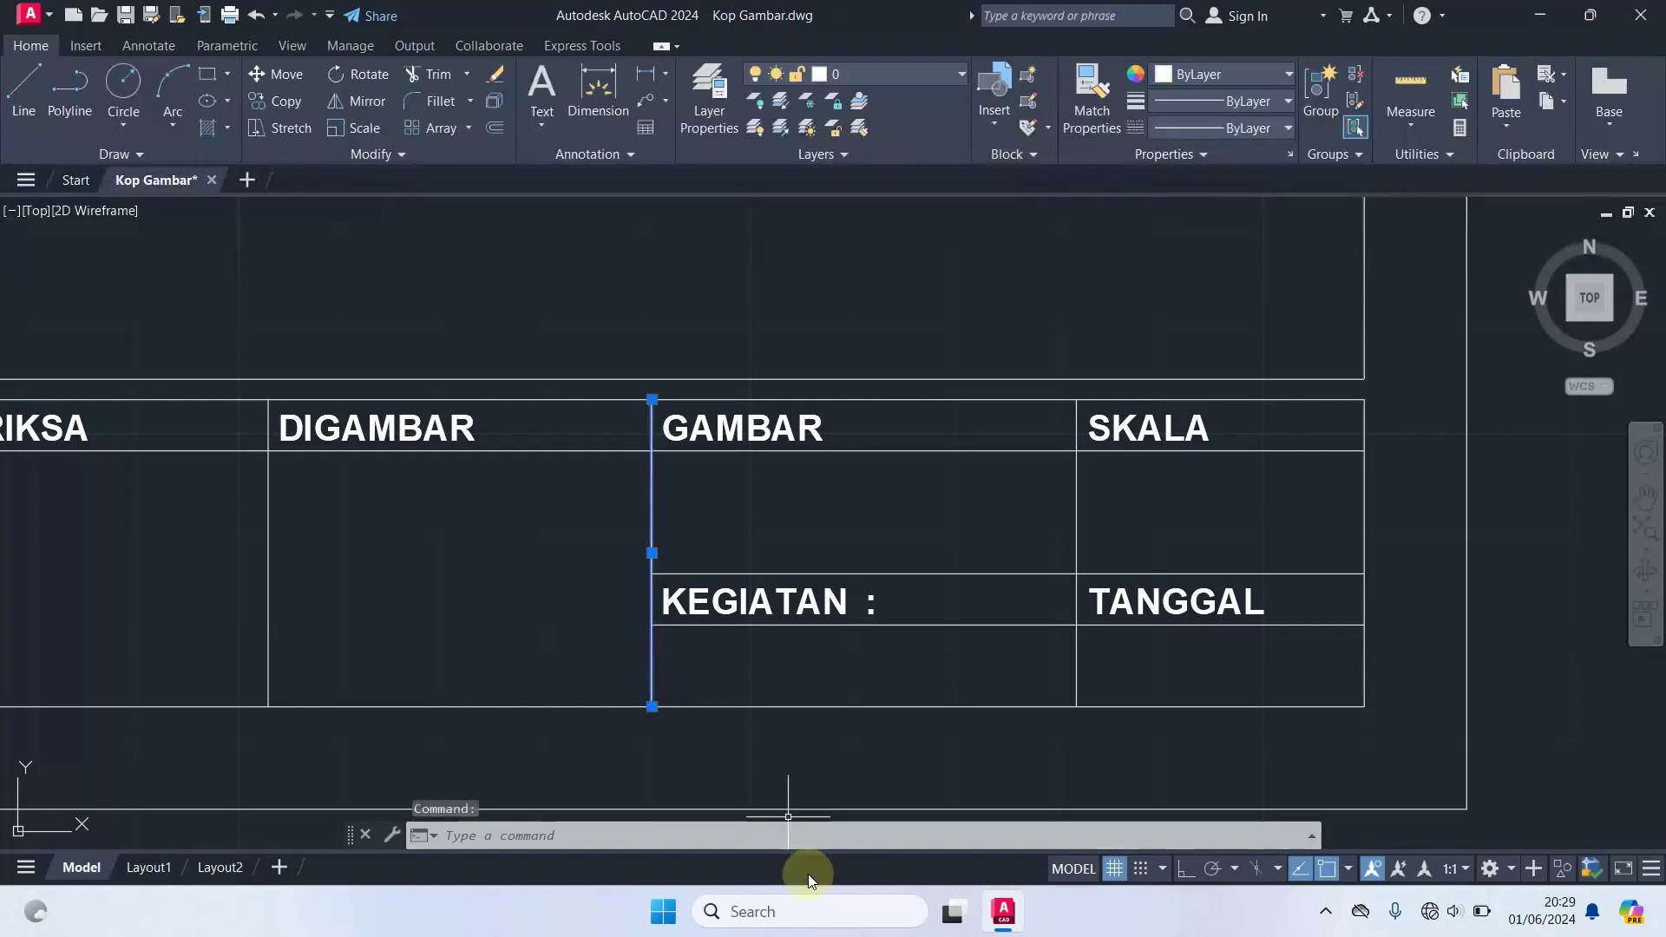
pyautogui.click(764, 823)
pyautogui.write('o')
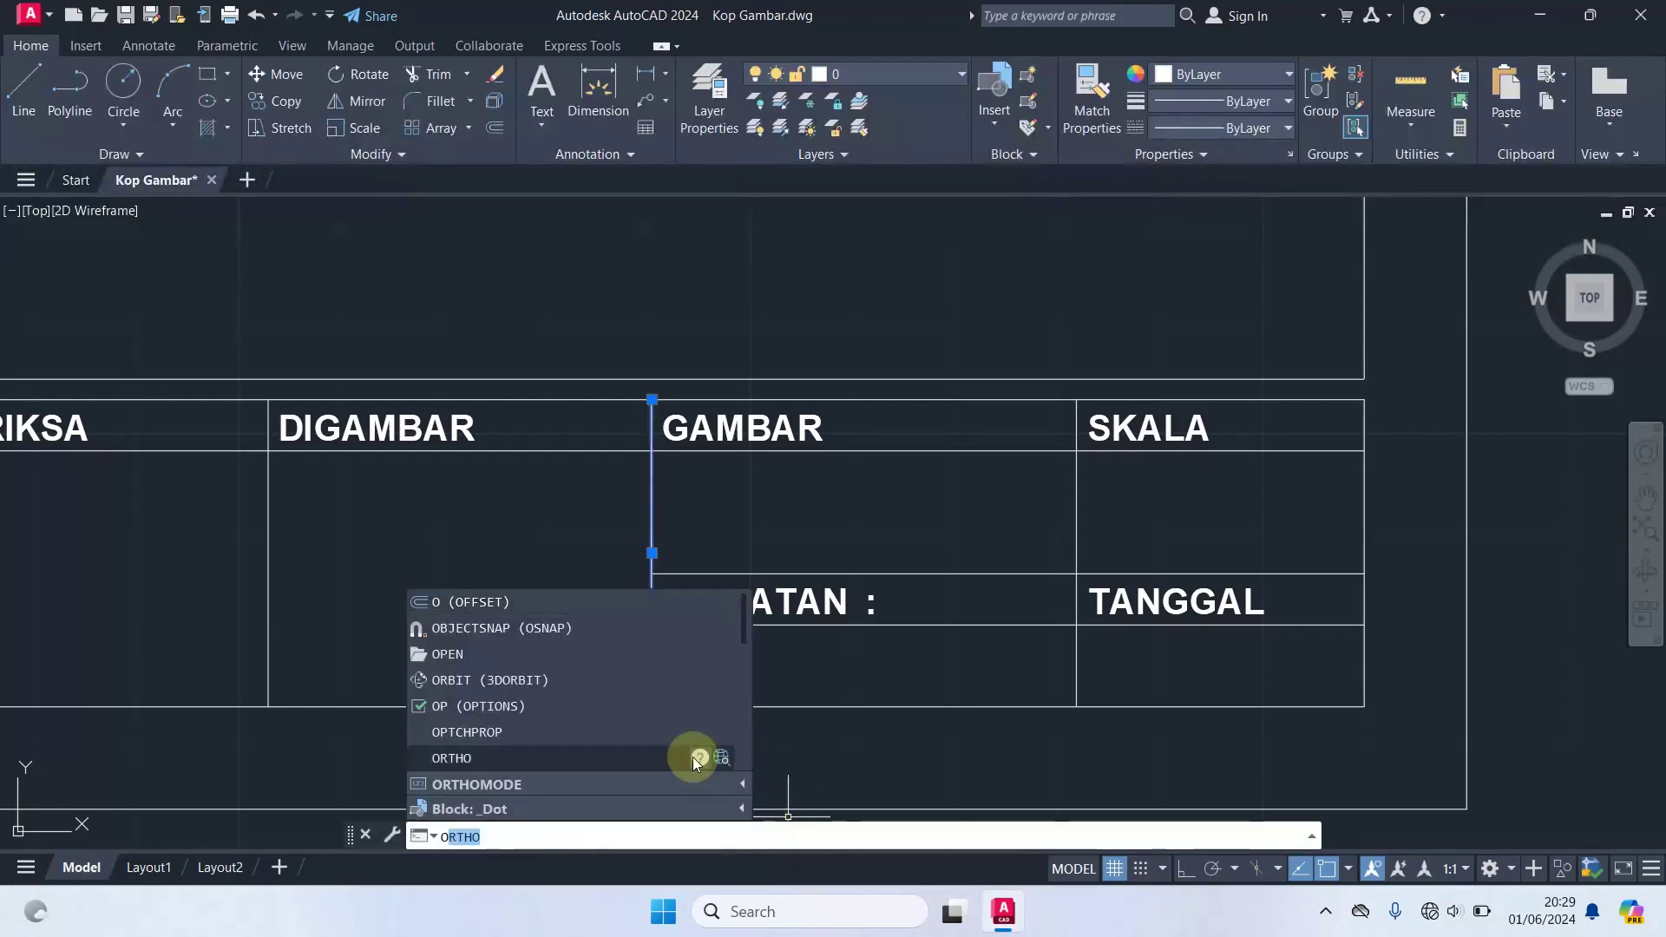
pyautogui.press('Return')
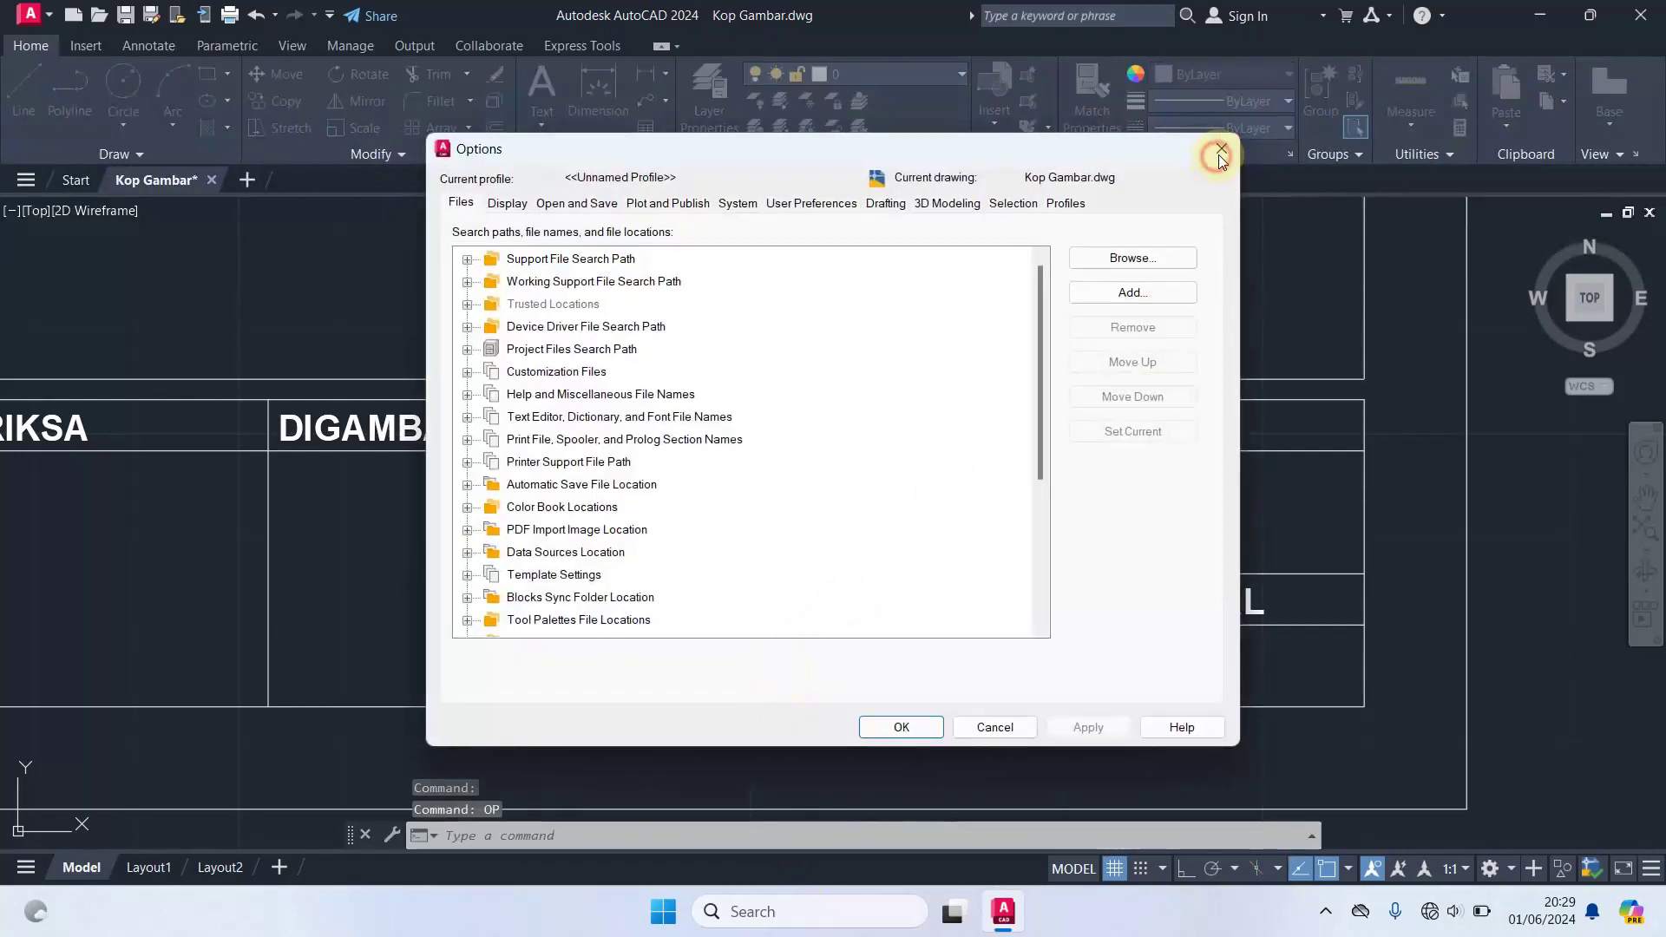
pyautogui.click(1219, 149)
pyautogui.scroll(-1, 967, 368)
pyautogui.write('o')
pyautogui.press('Return')
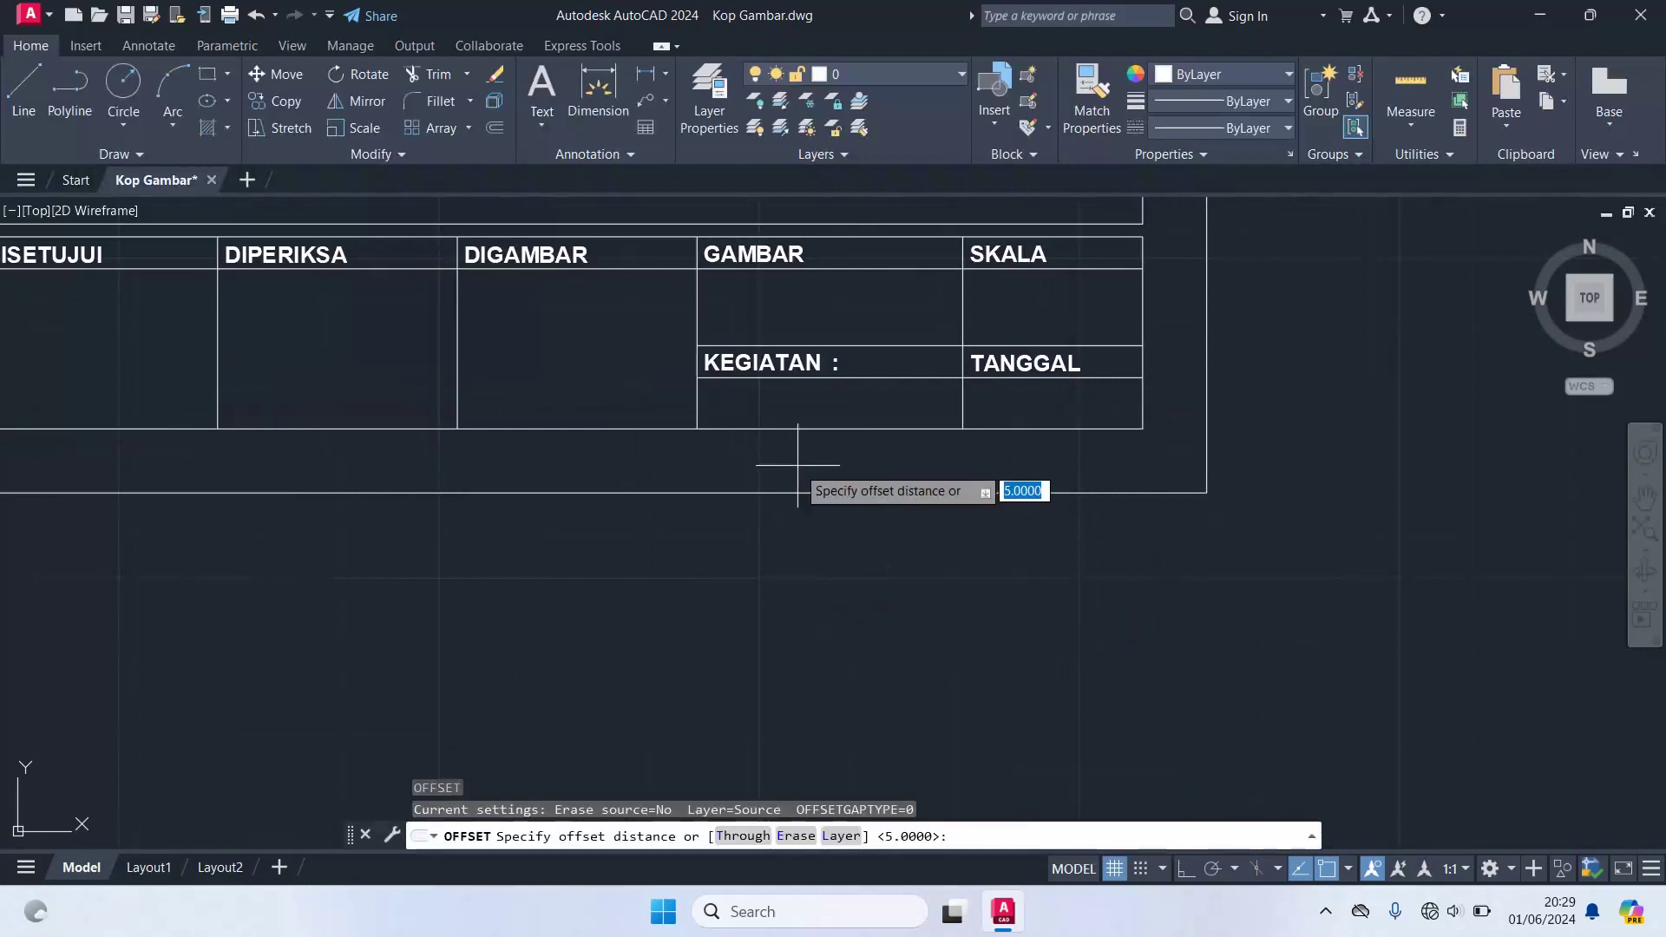
pyautogui.write('27.5')
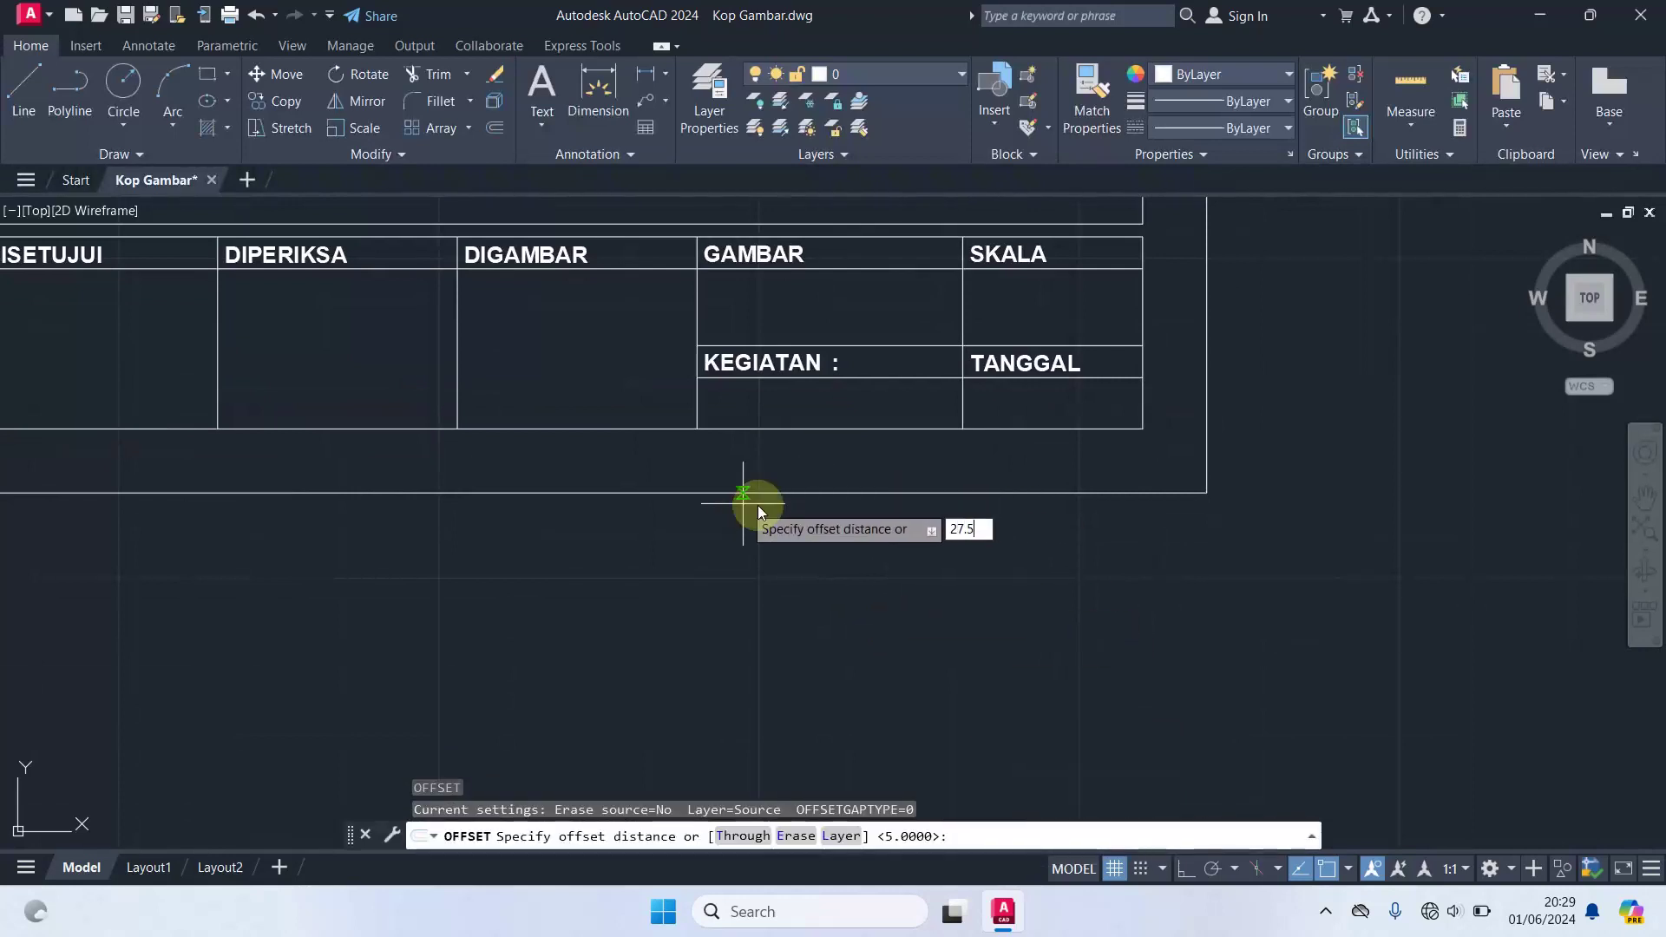
pyautogui.press('Return')
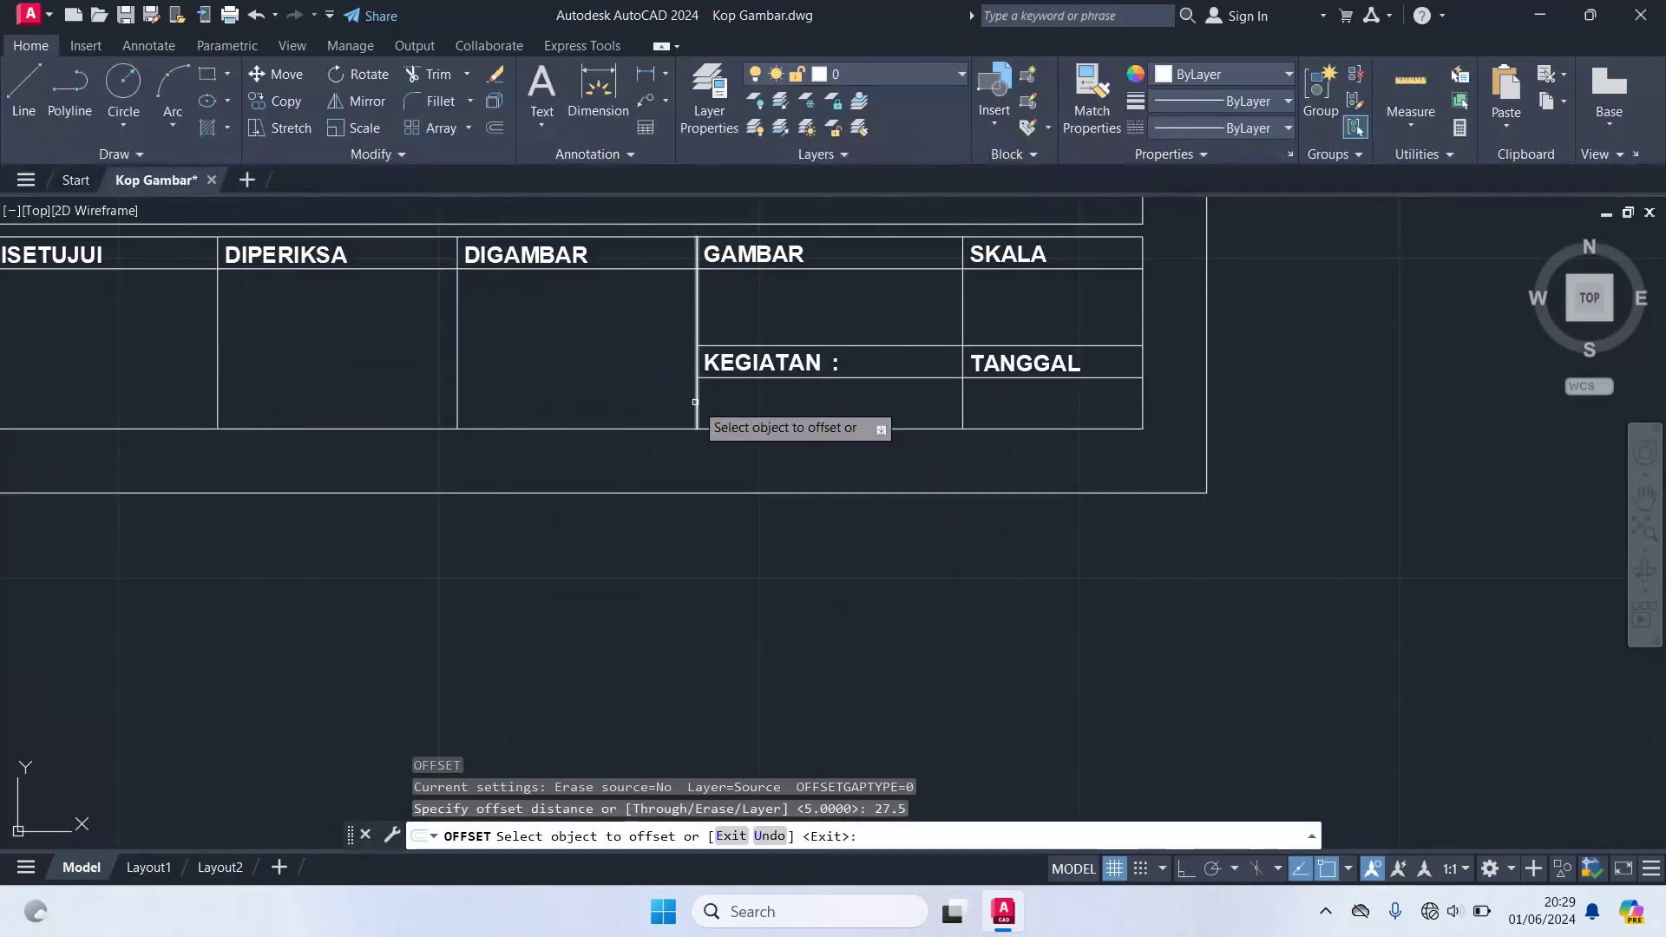
pyautogui.click(695, 402)
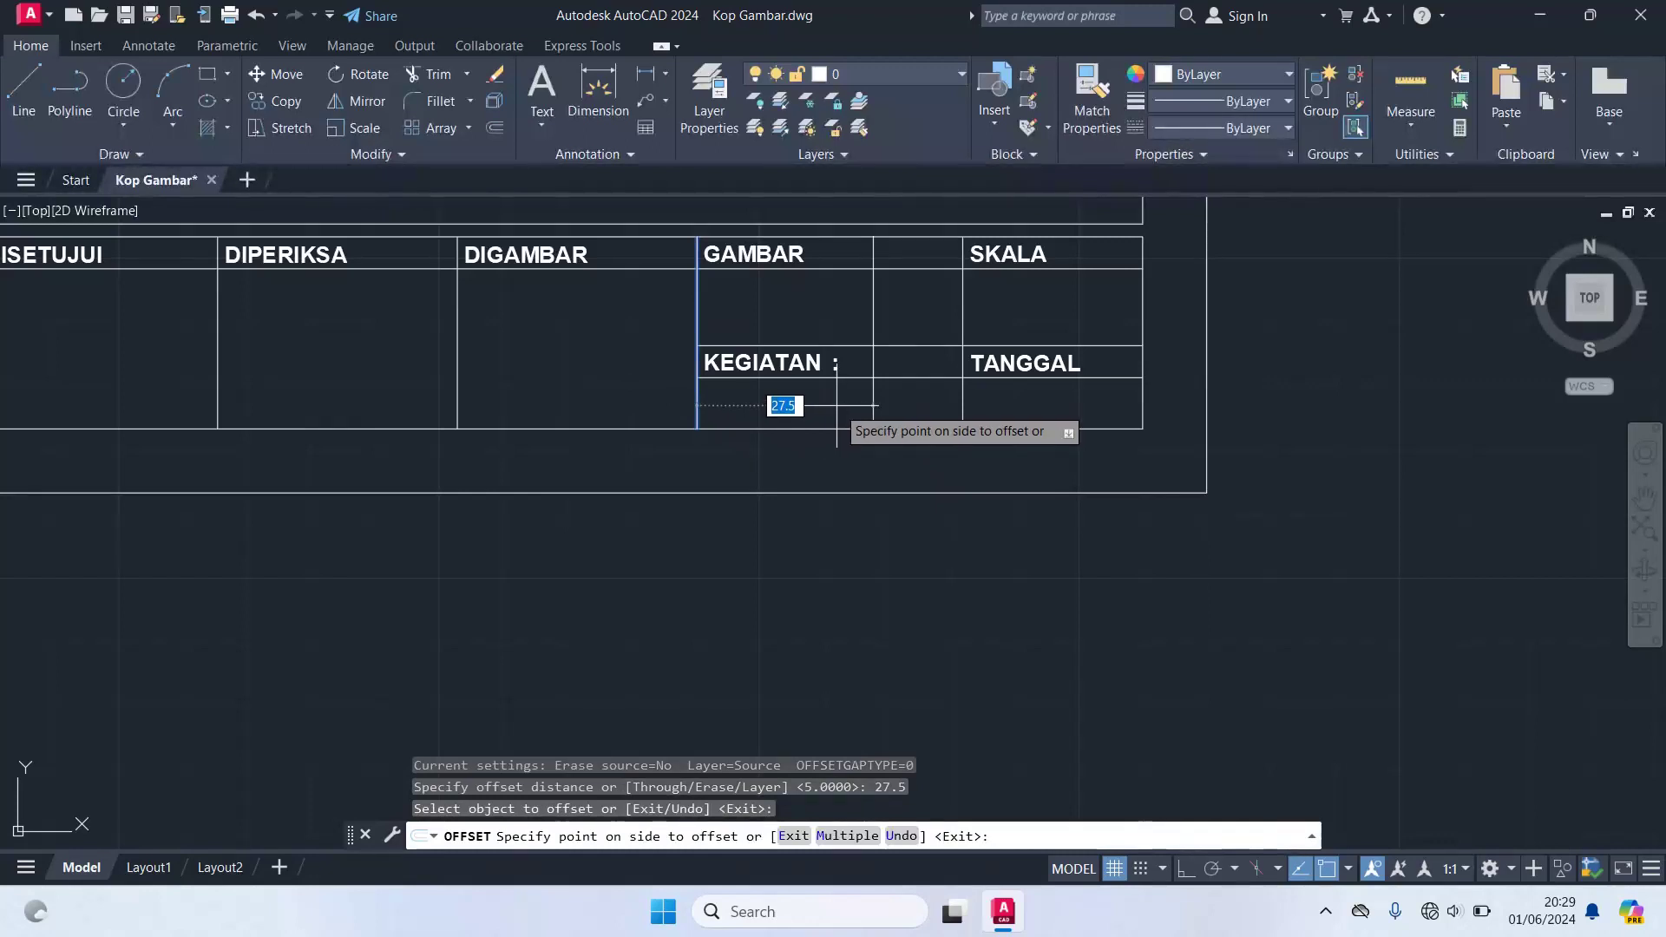
pyautogui.press('Escape')
# - Offset the GAMBAR column's left edge 21.5 units to the right as a new divider
pyautogui.moveTo(781, 439); pyautogui.dragTo(819, 651, button='middle')
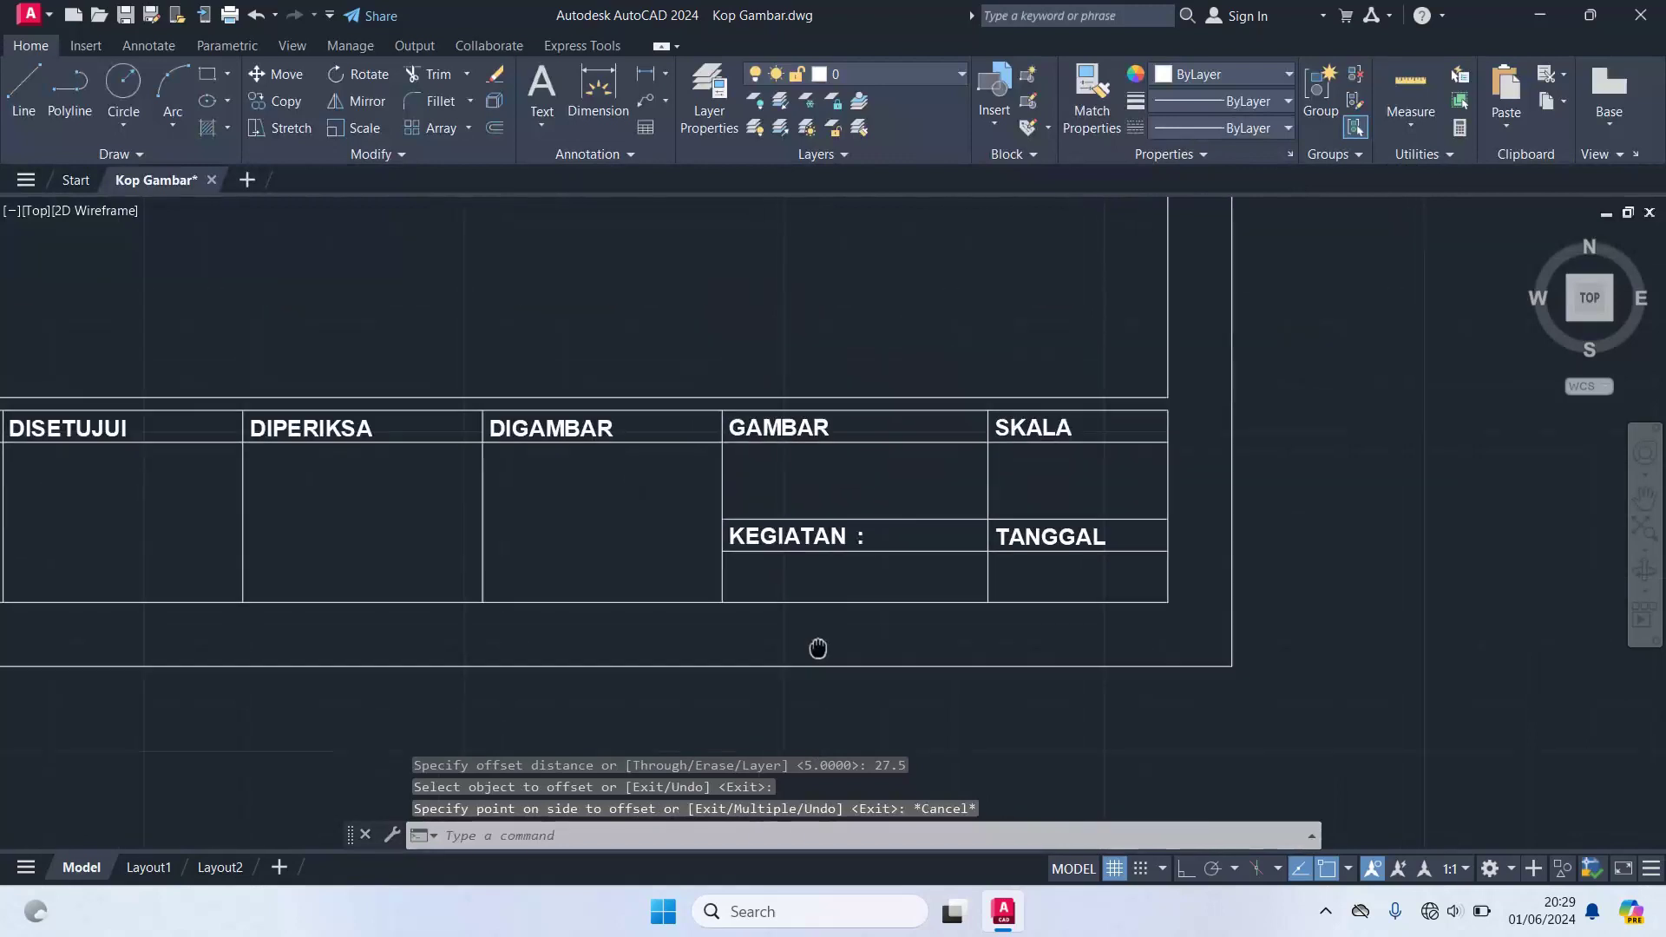
pyautogui.scroll(2, 818, 650)
pyautogui.write('o')
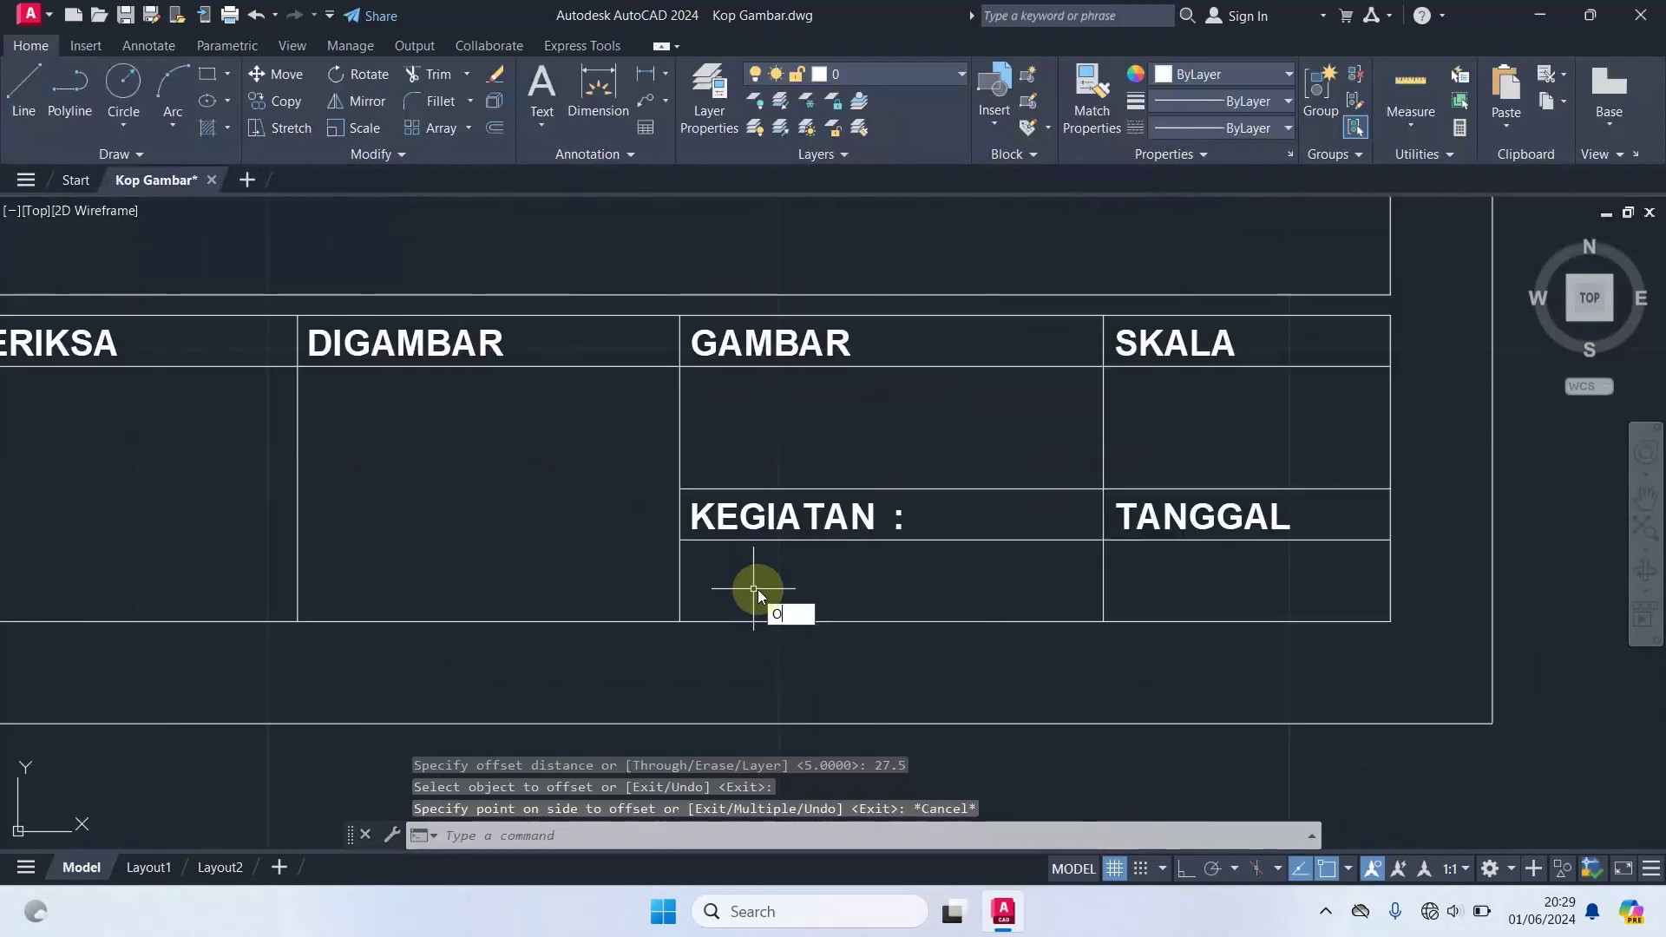
pyautogui.press('Return')
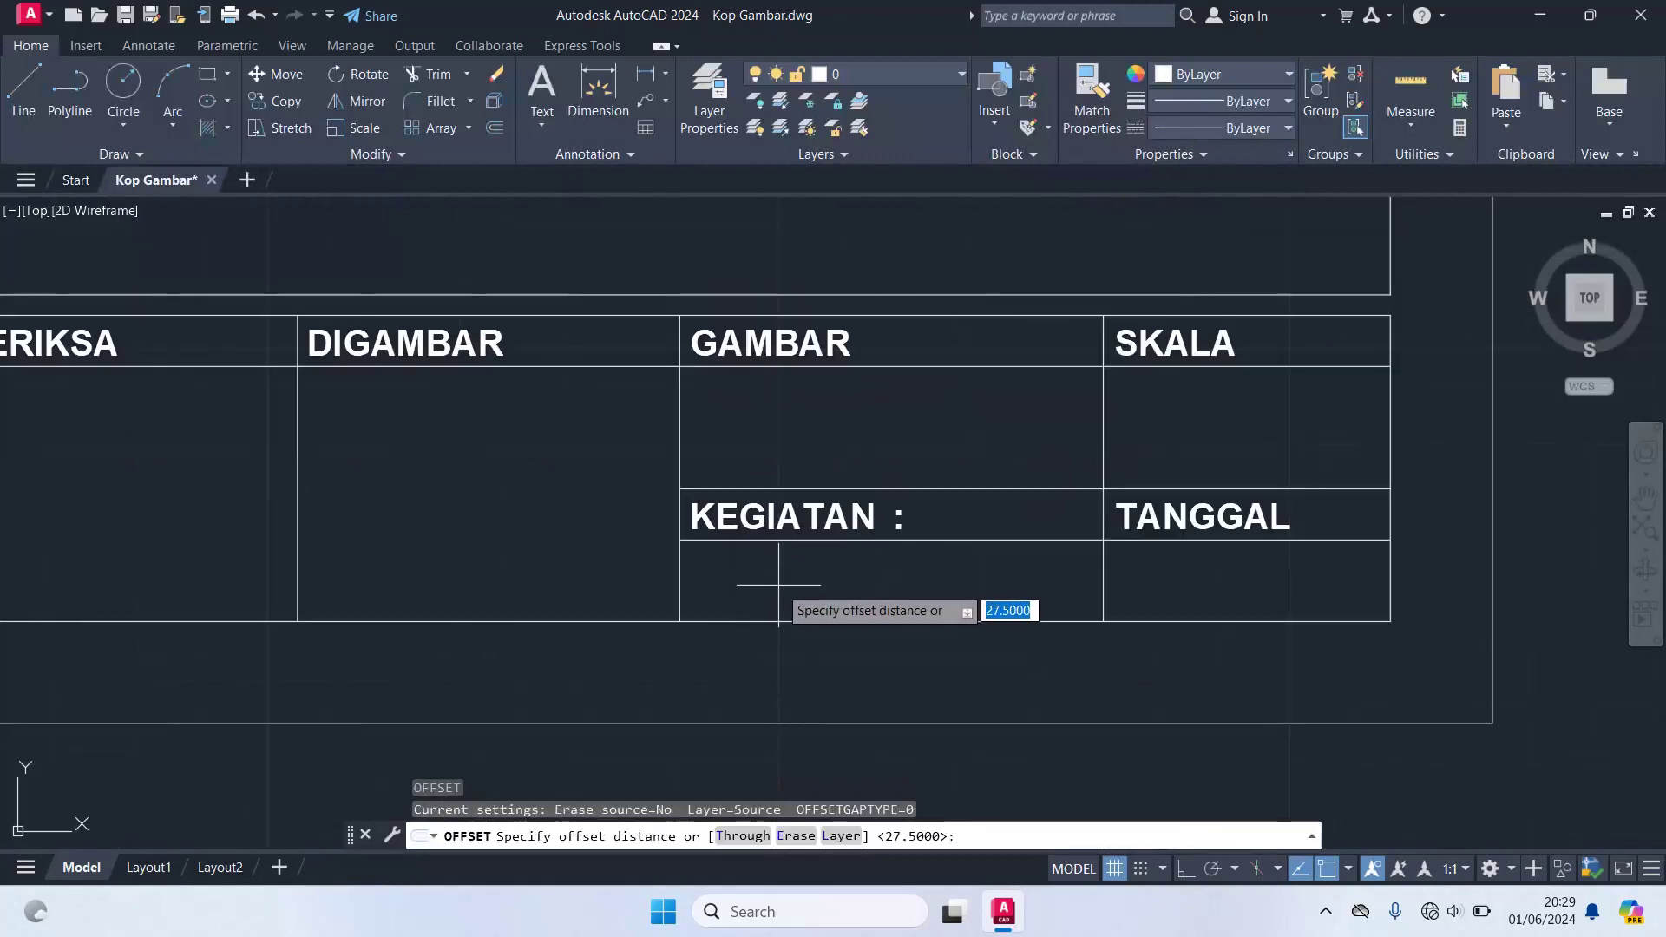
pyautogui.write('21')
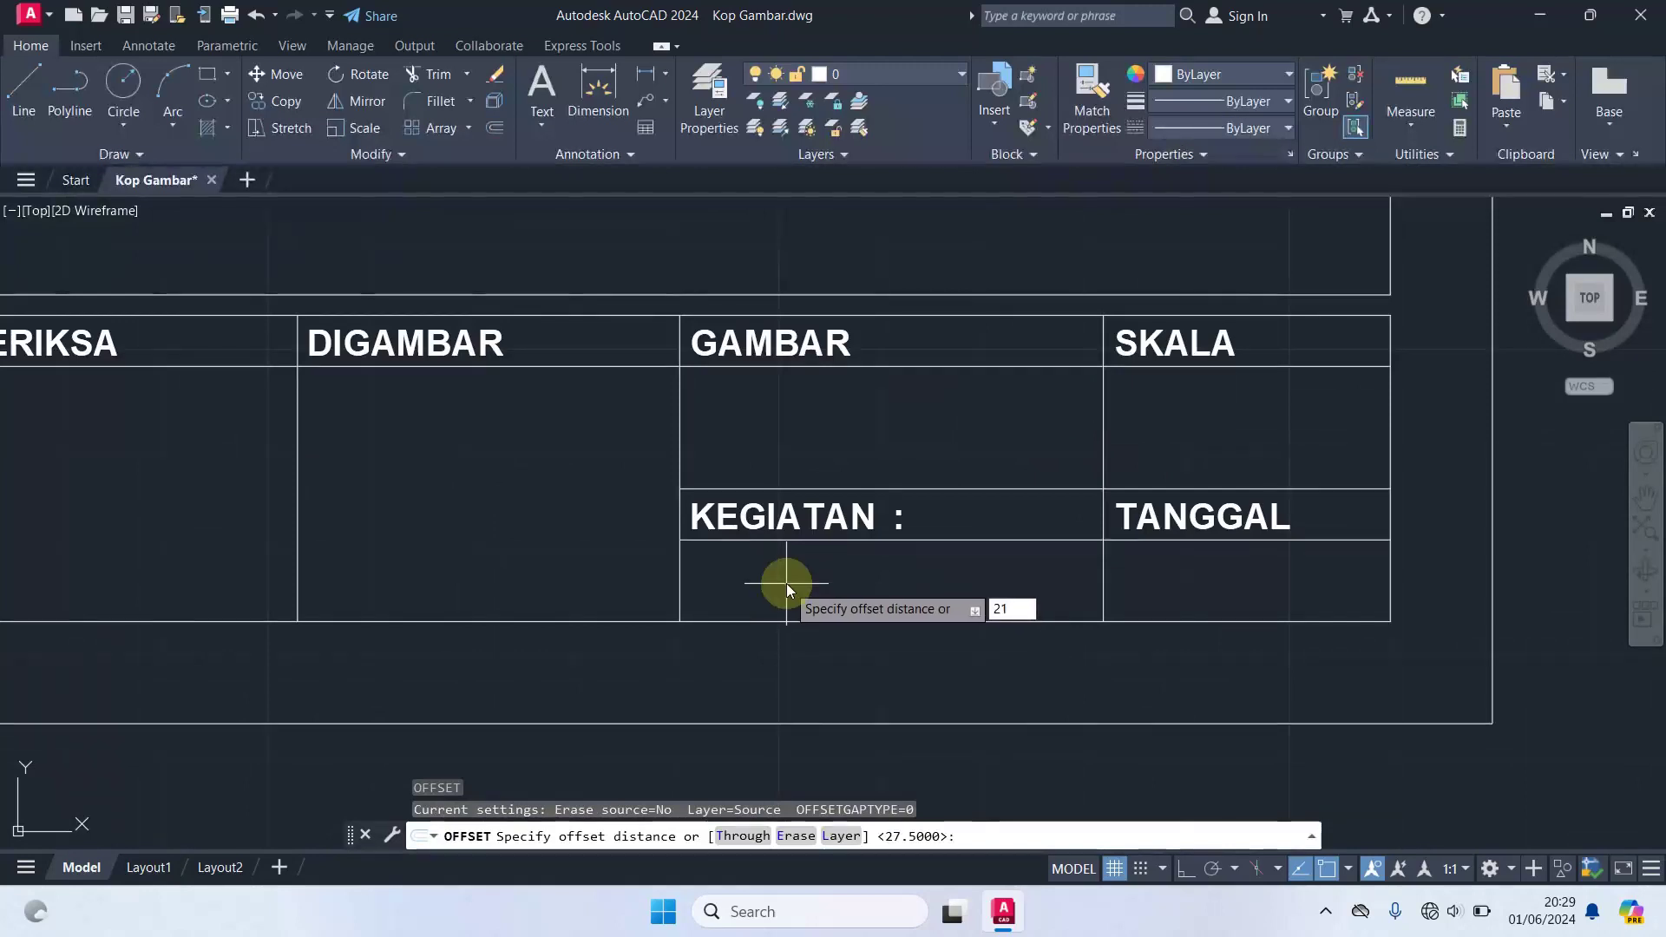
pyautogui.write('.5')
pyautogui.press('Return')
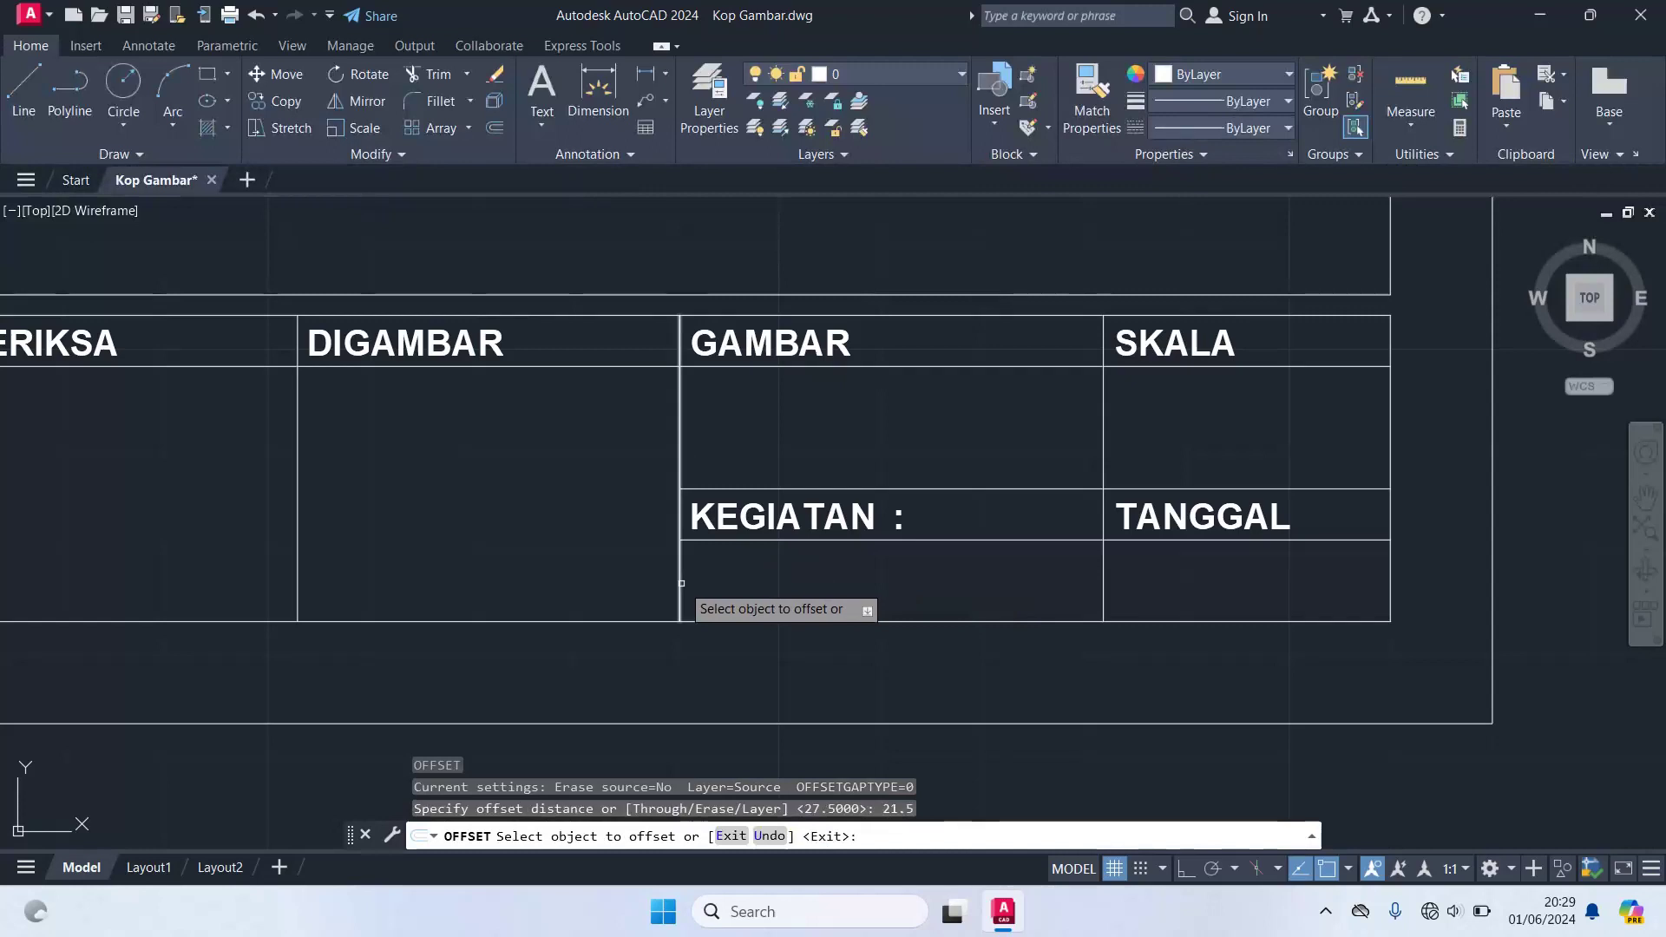
pyautogui.click(693, 584)
pyautogui.click(803, 591)
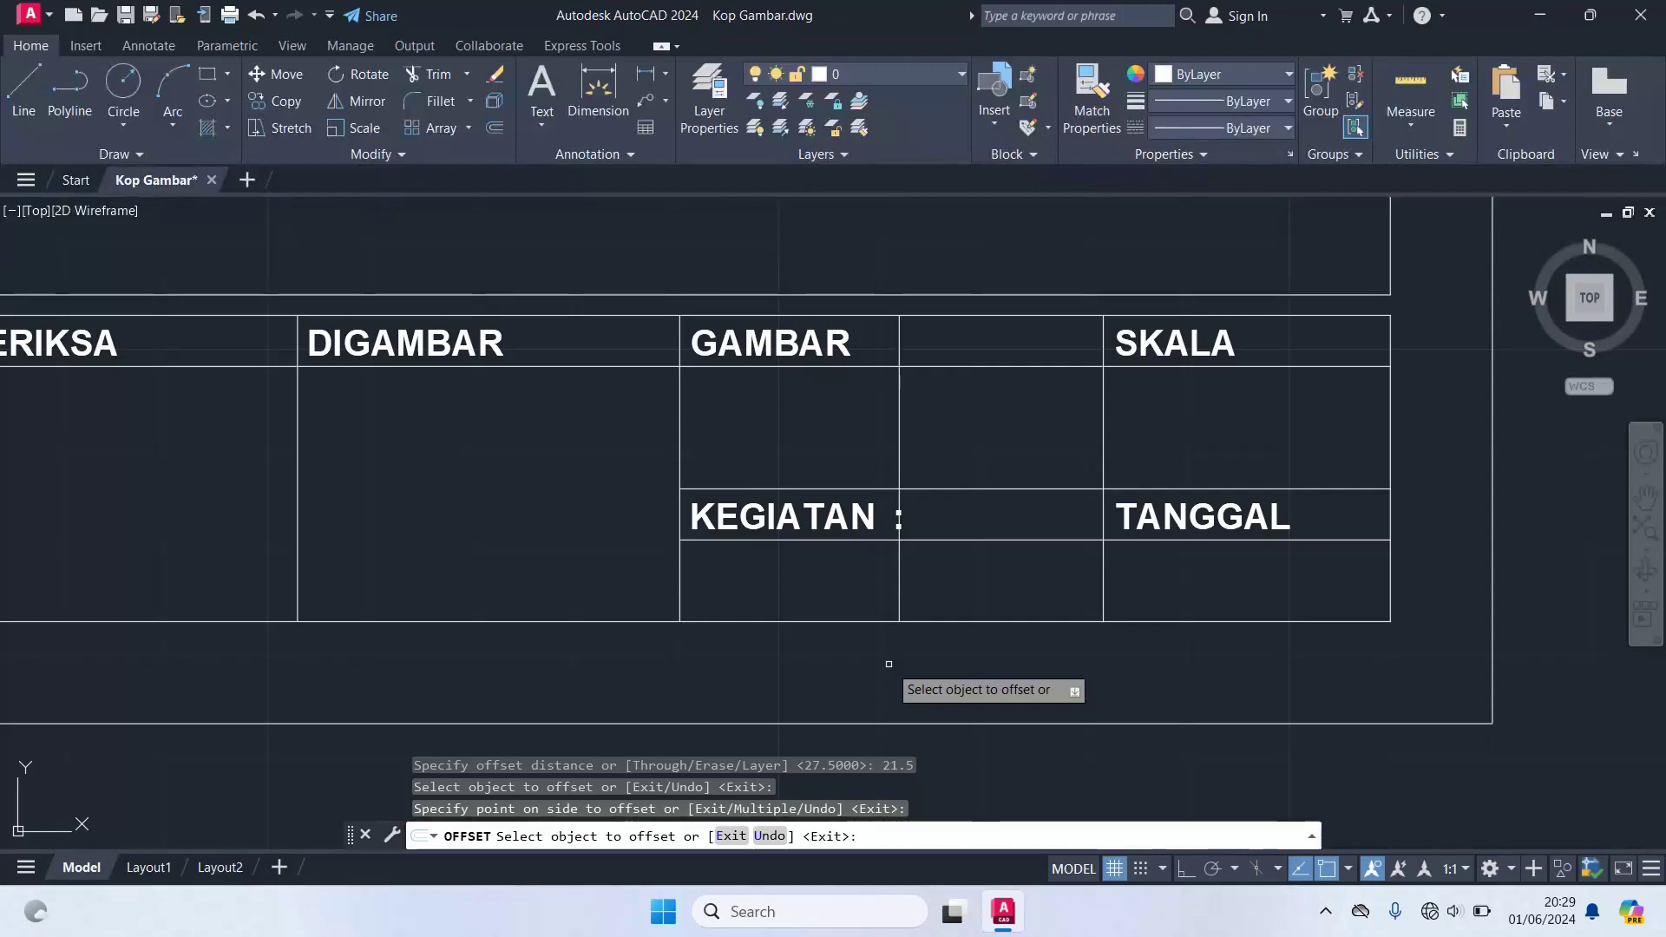
pyautogui.press('Return')
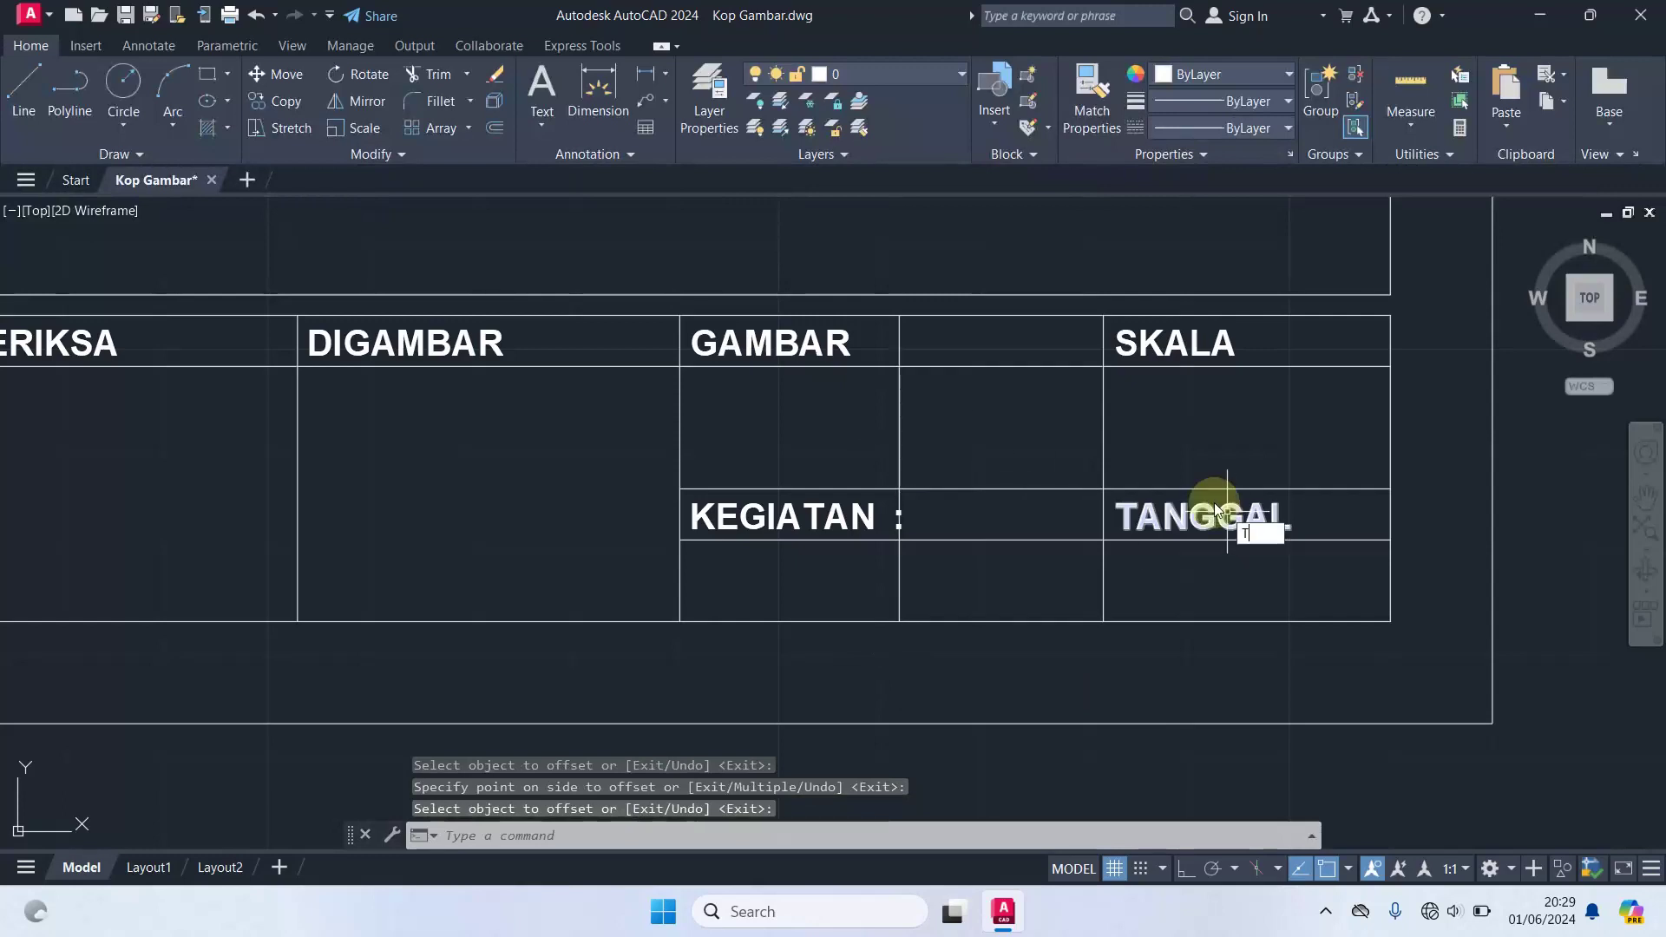
# - Trim the new divider out of the GAMBAR cell with TR
pyautogui.write('TR')
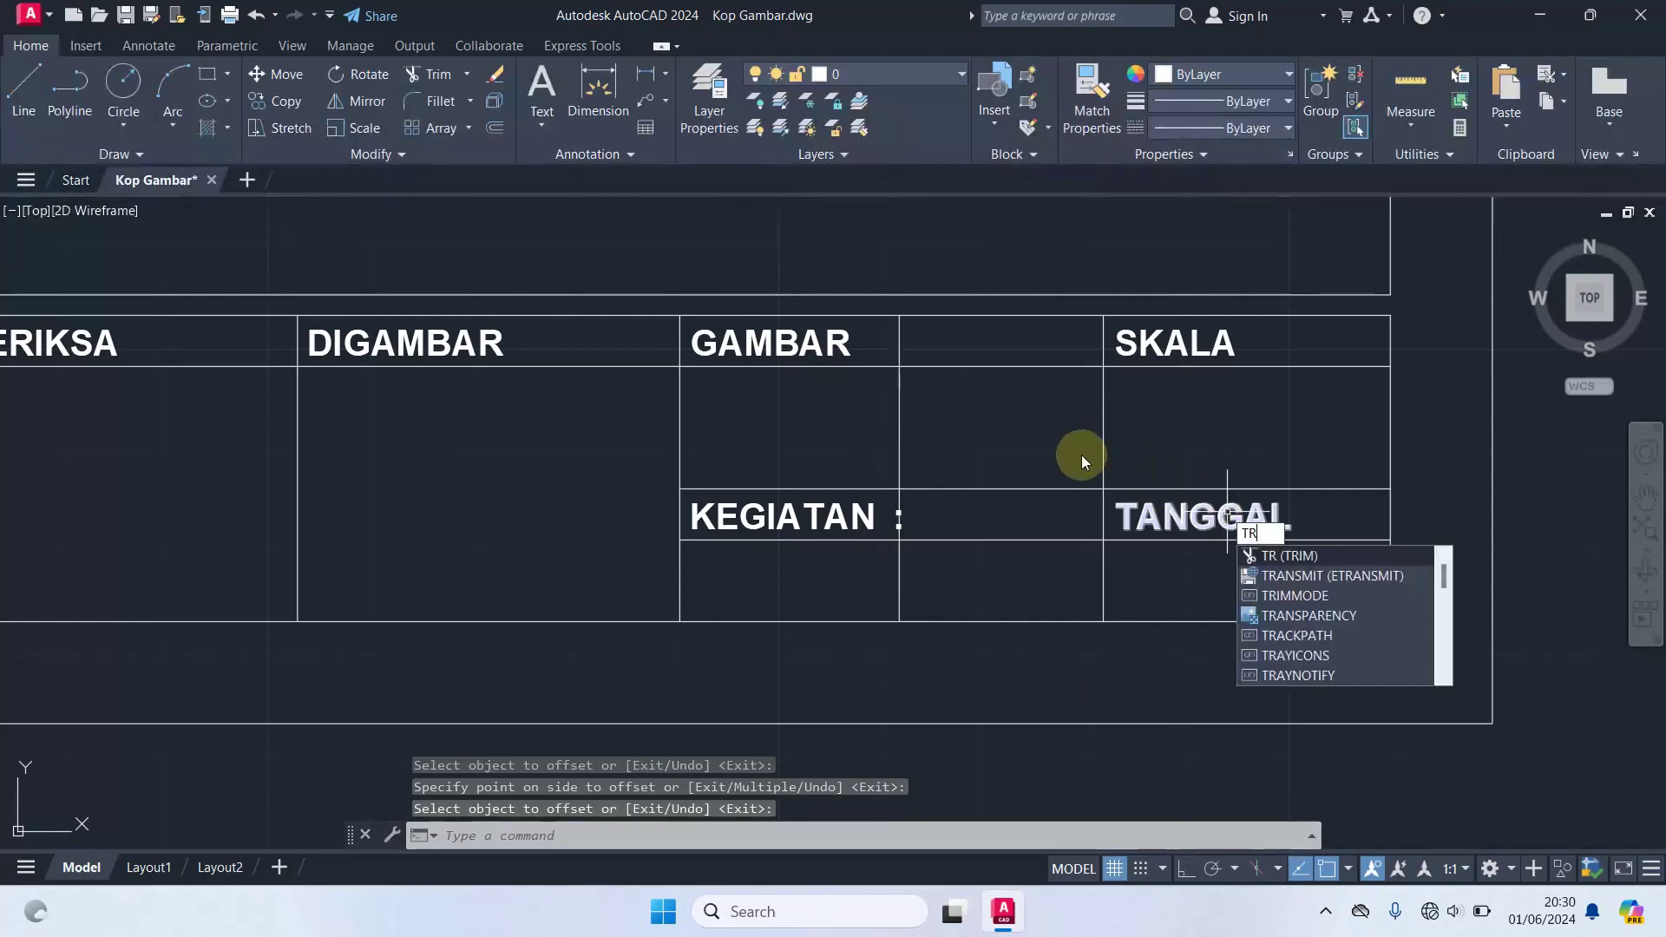
pyautogui.press('Return')
pyautogui.click(900, 427)
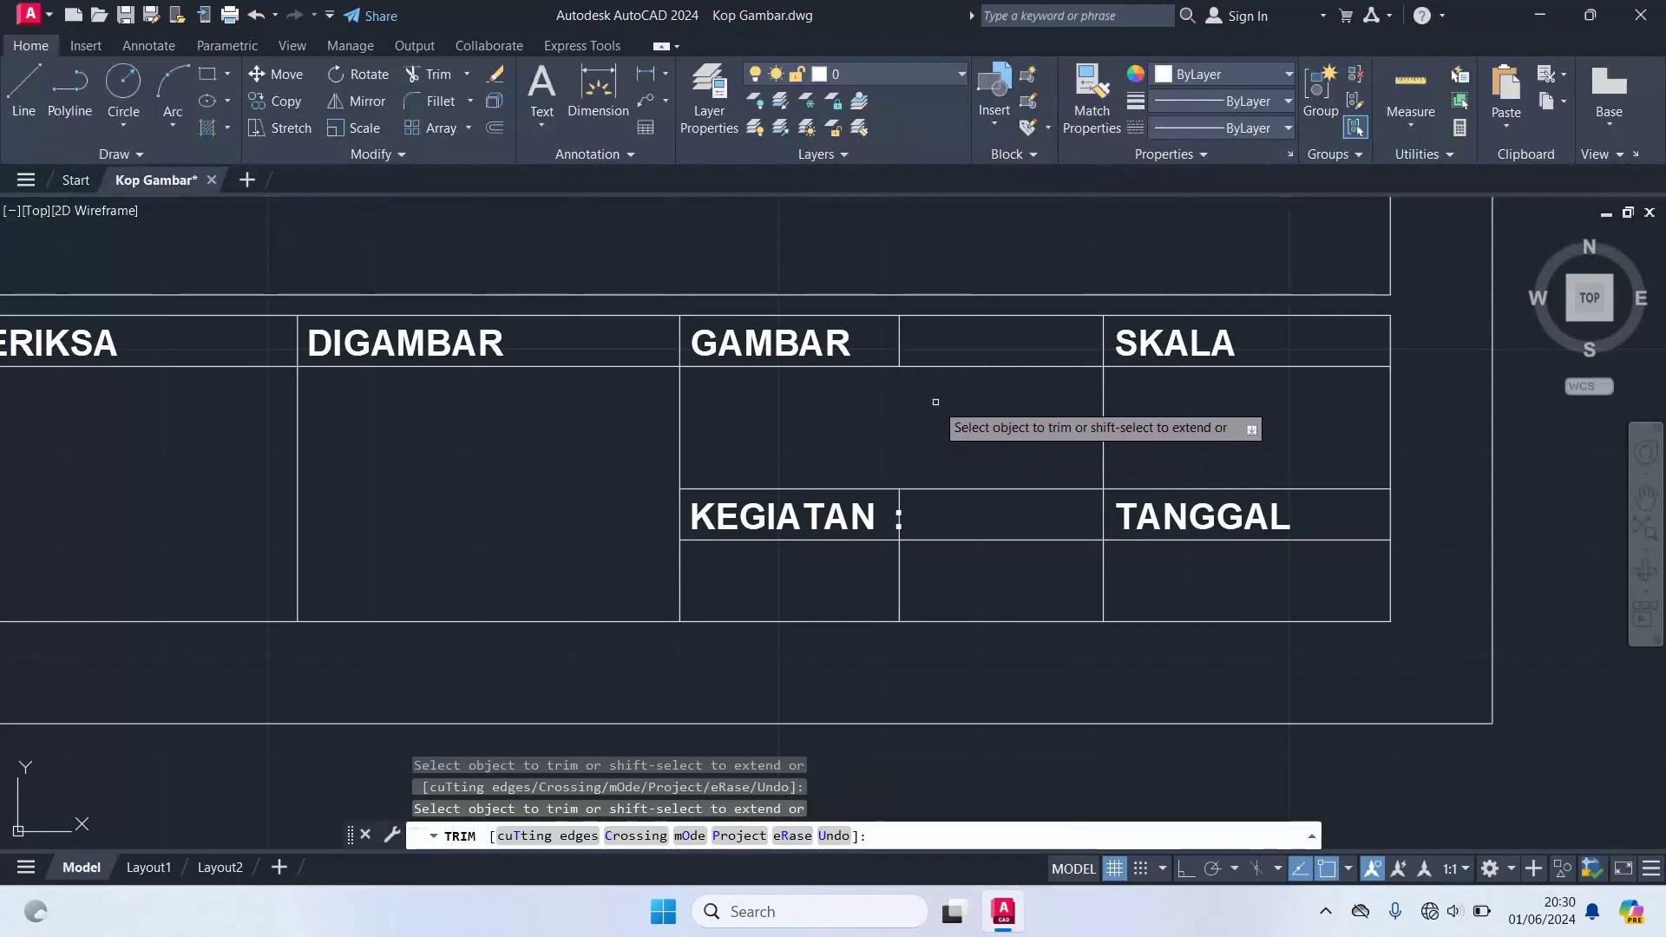
pyautogui.press('Escape')
# - Erase the short leftover divider segment beside the GAMBAR header
pyautogui.click(899, 343)
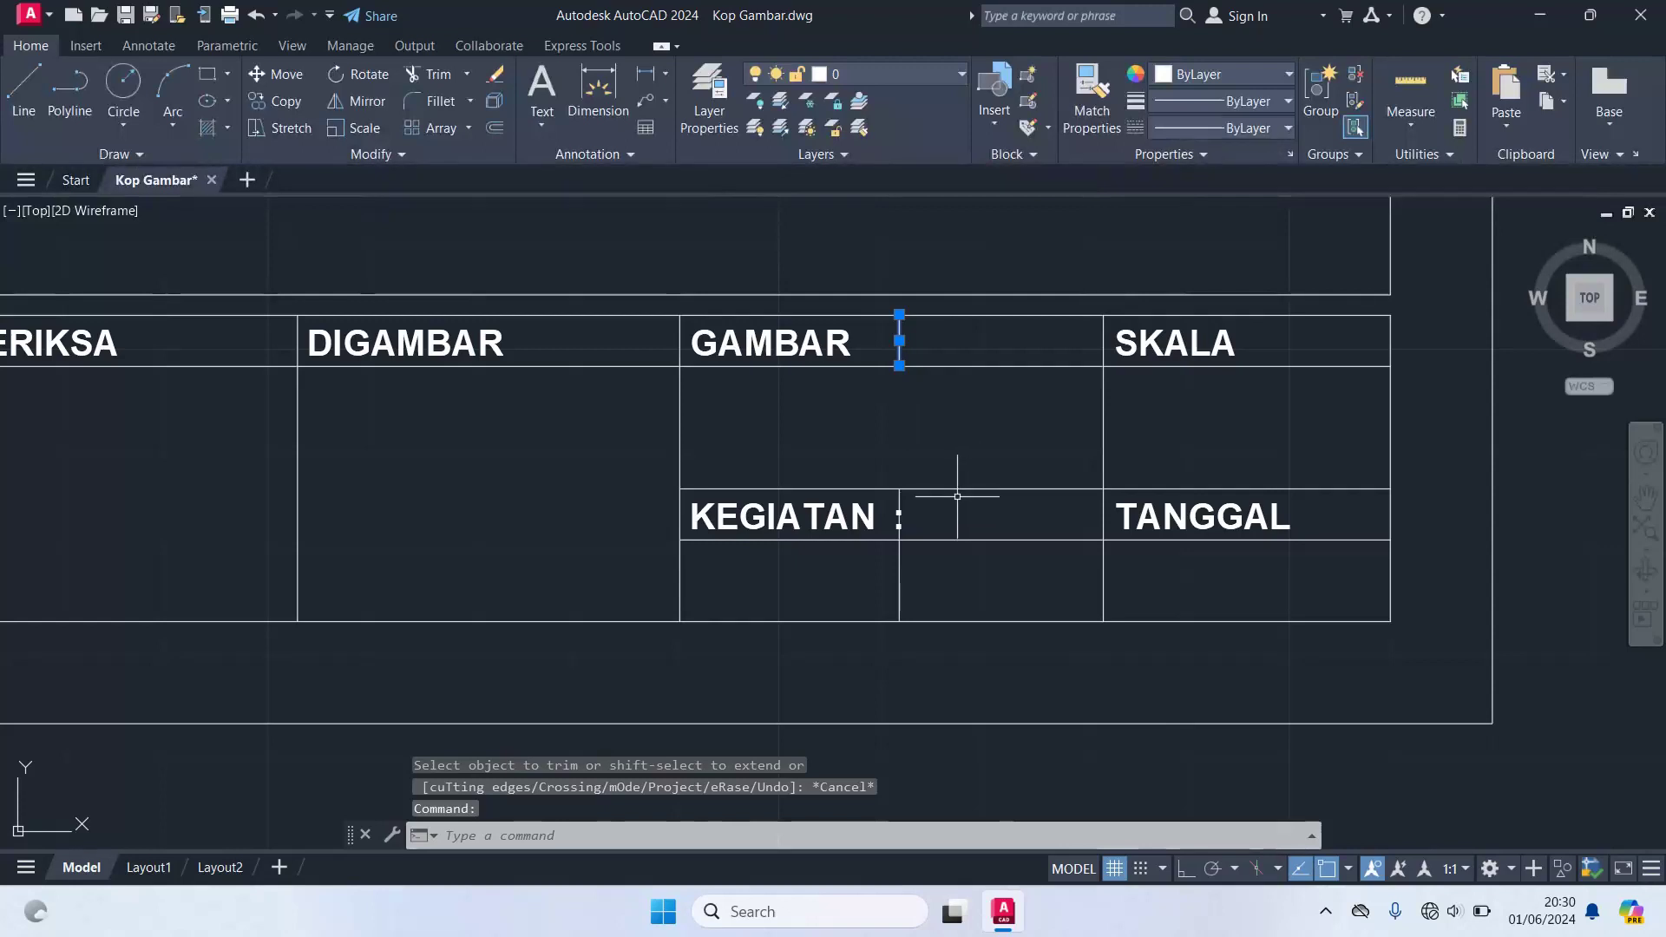
pyautogui.write('E')
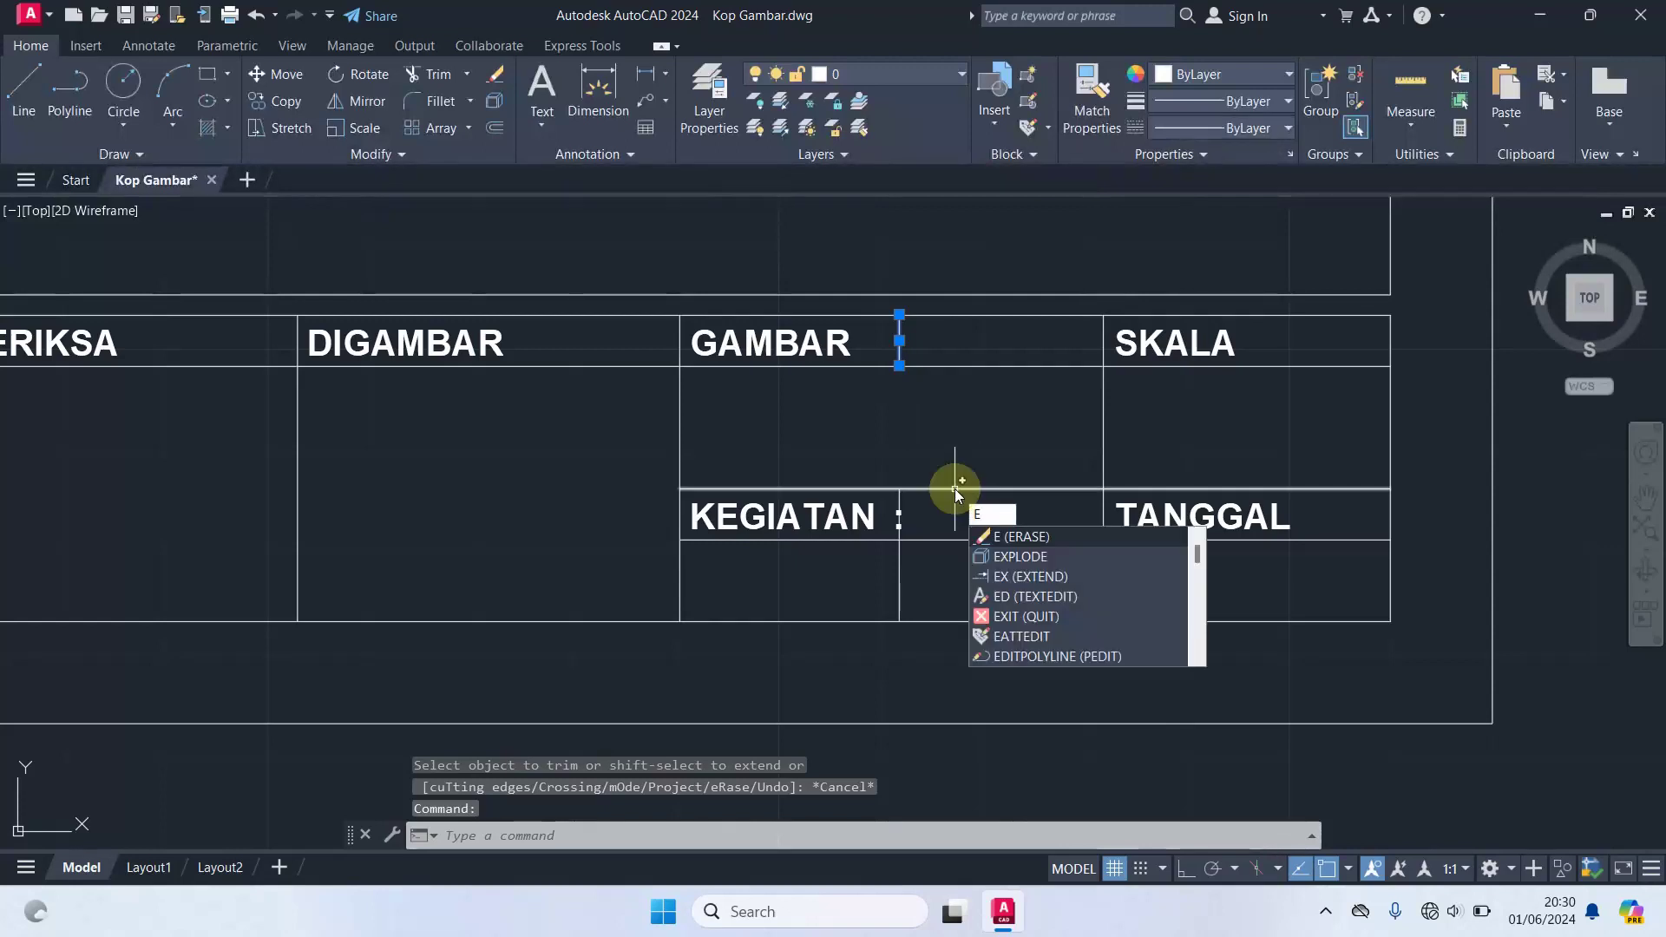
pyautogui.press('Return')
pyautogui.moveTo(955, 520); pyautogui.dragTo(972, 395, button='middle')
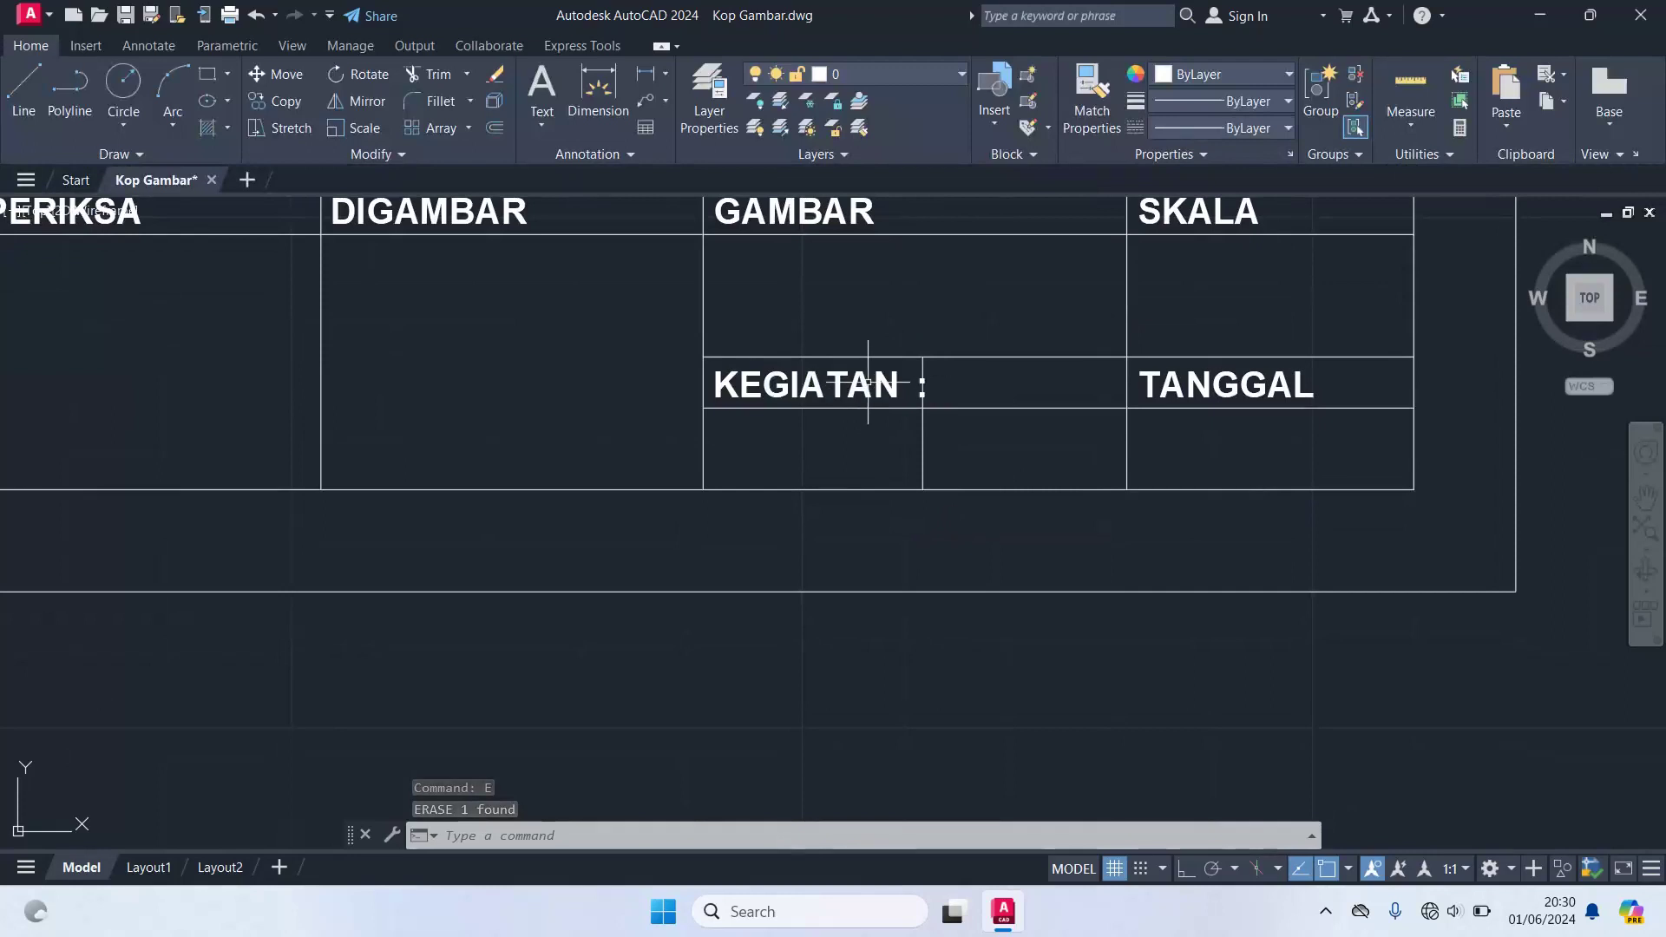
pyautogui.moveTo(881, 457); pyautogui.dragTo(924, 591, button='middle')
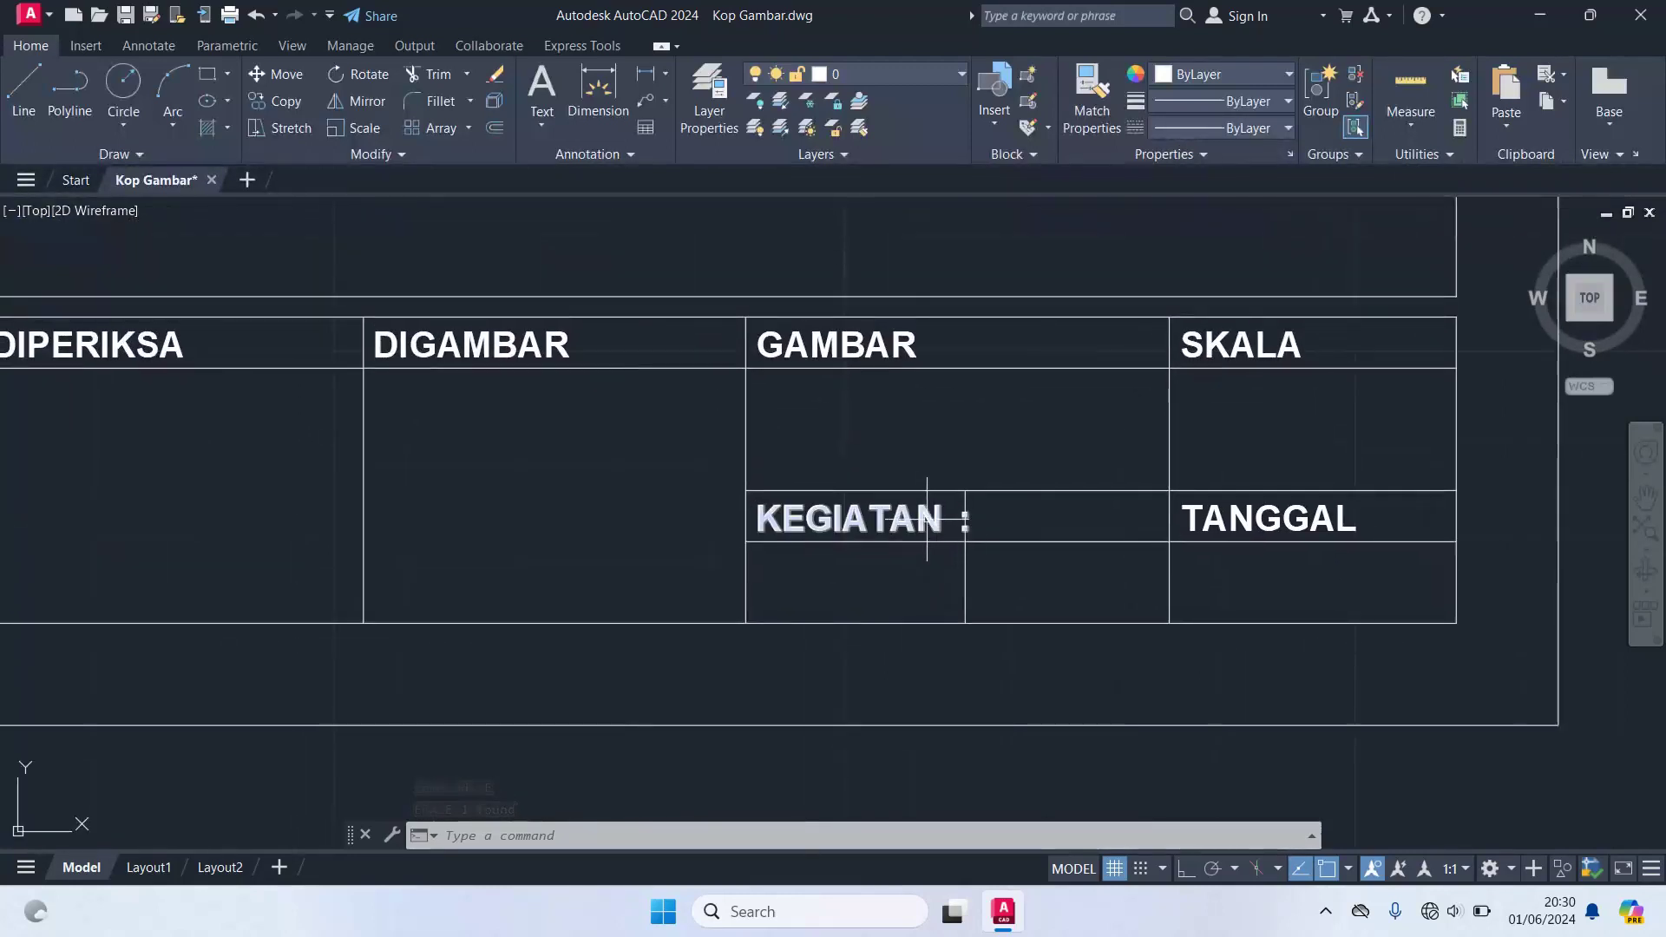
pyautogui.write('ED')
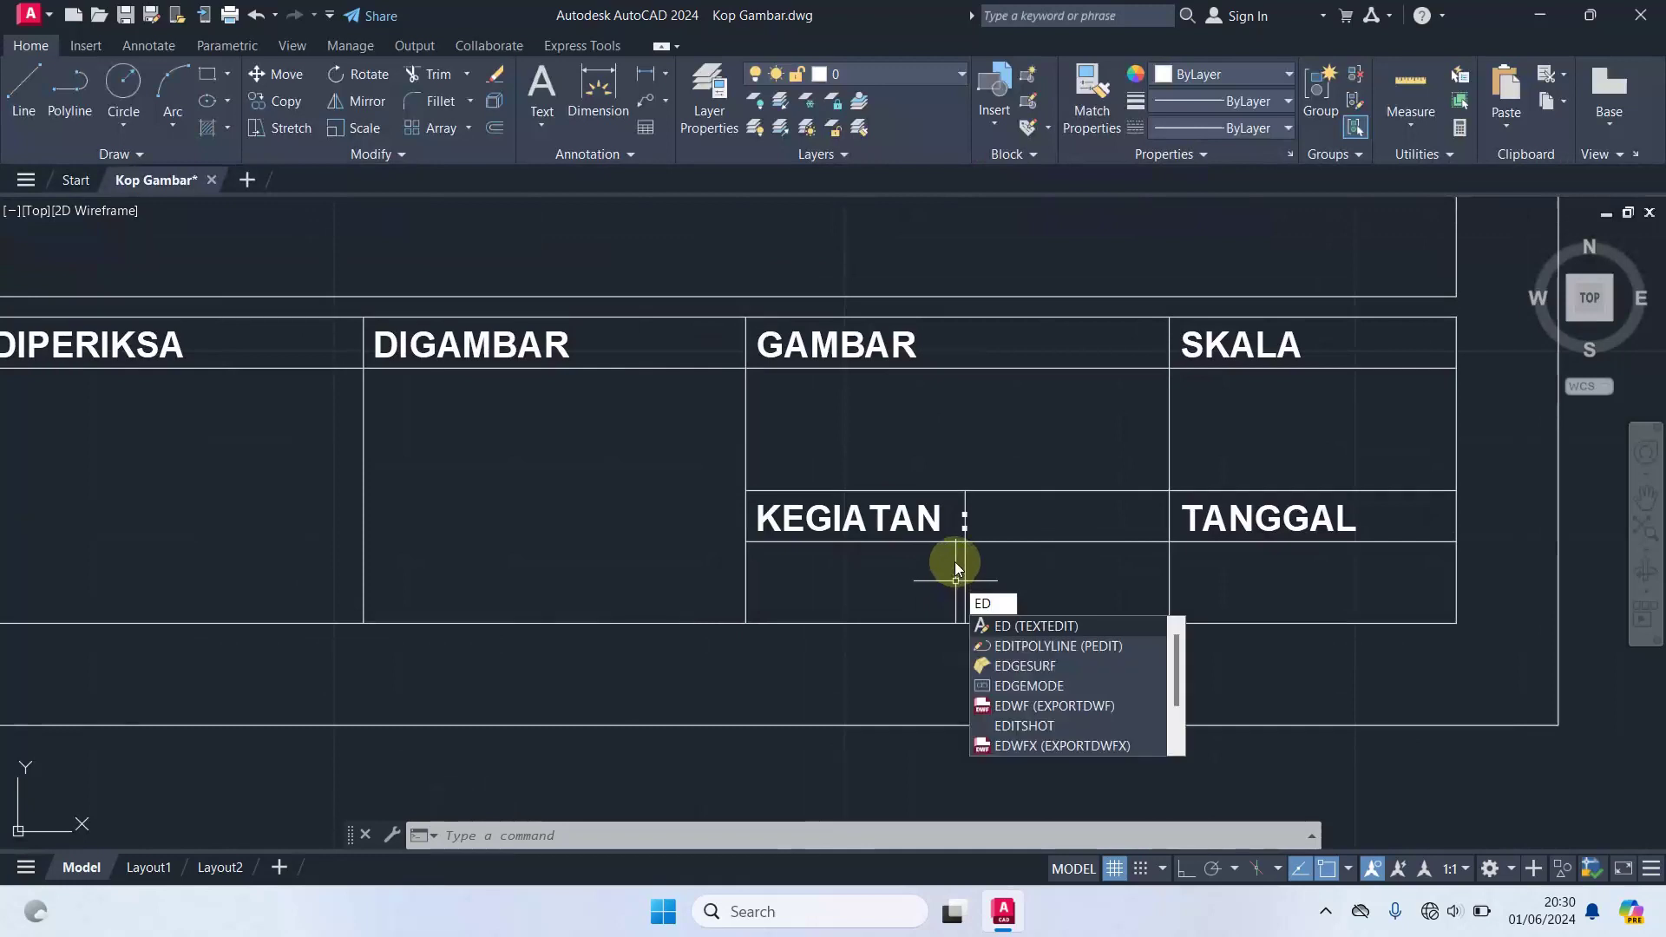
# - Replace the KEGIATAN : label text with NO. GBR
pyautogui.press('Return')
pyautogui.click(936, 528)
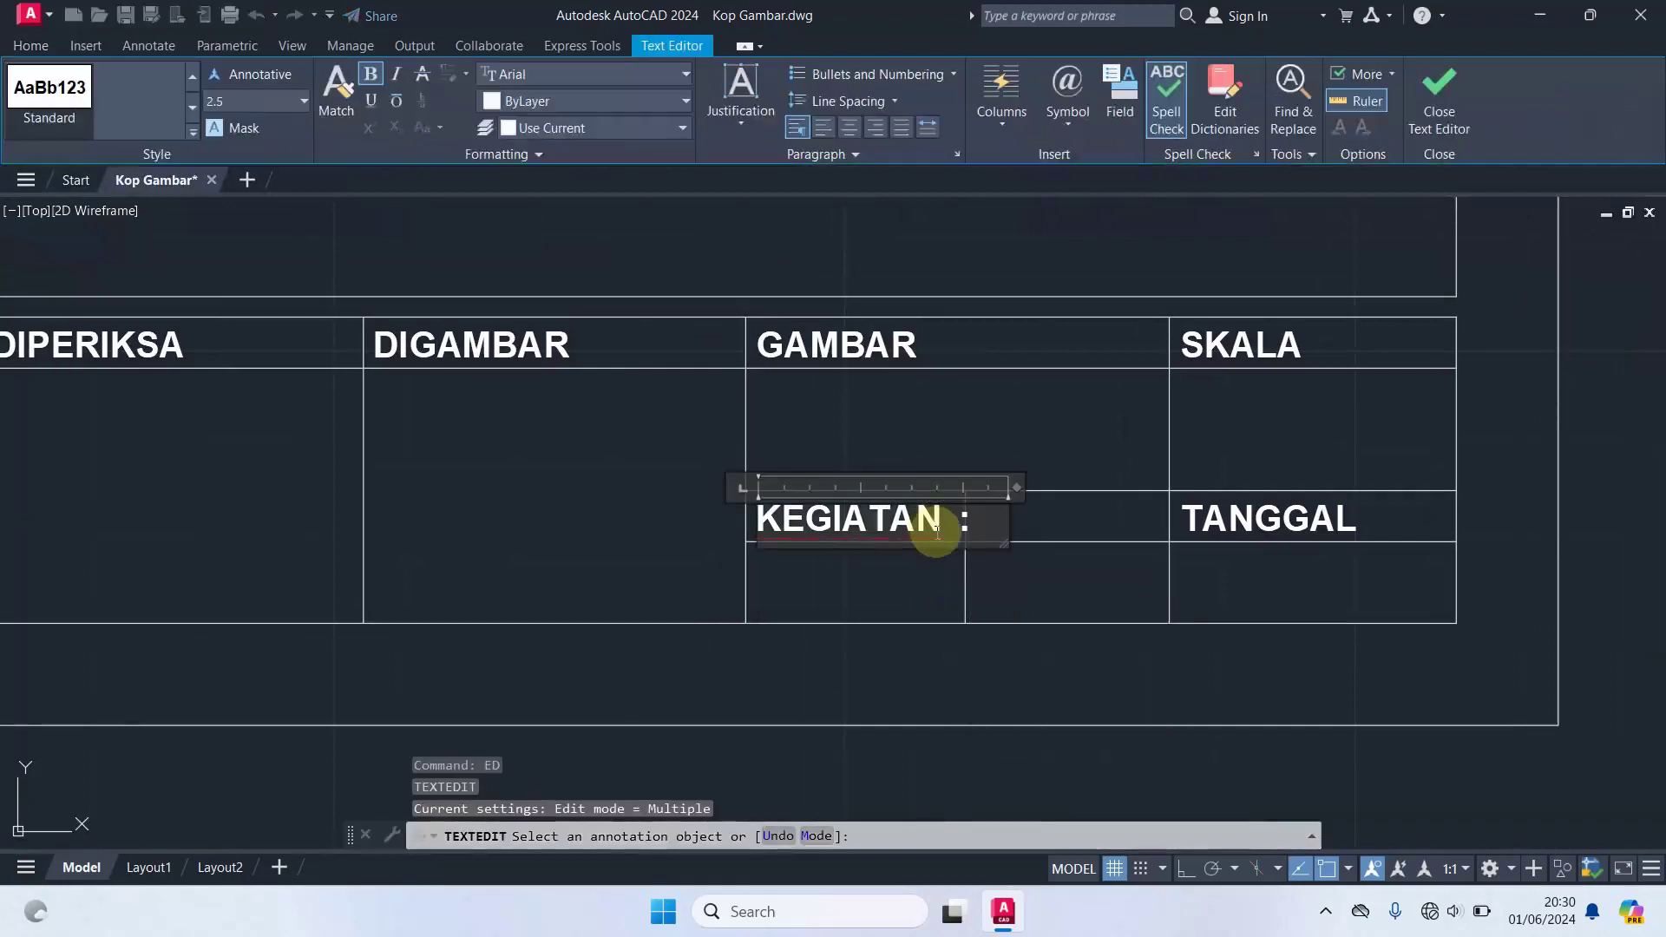
pyautogui.click(985, 525)
pyautogui.moveTo(805, 514); pyautogui.dragTo(521, 519)
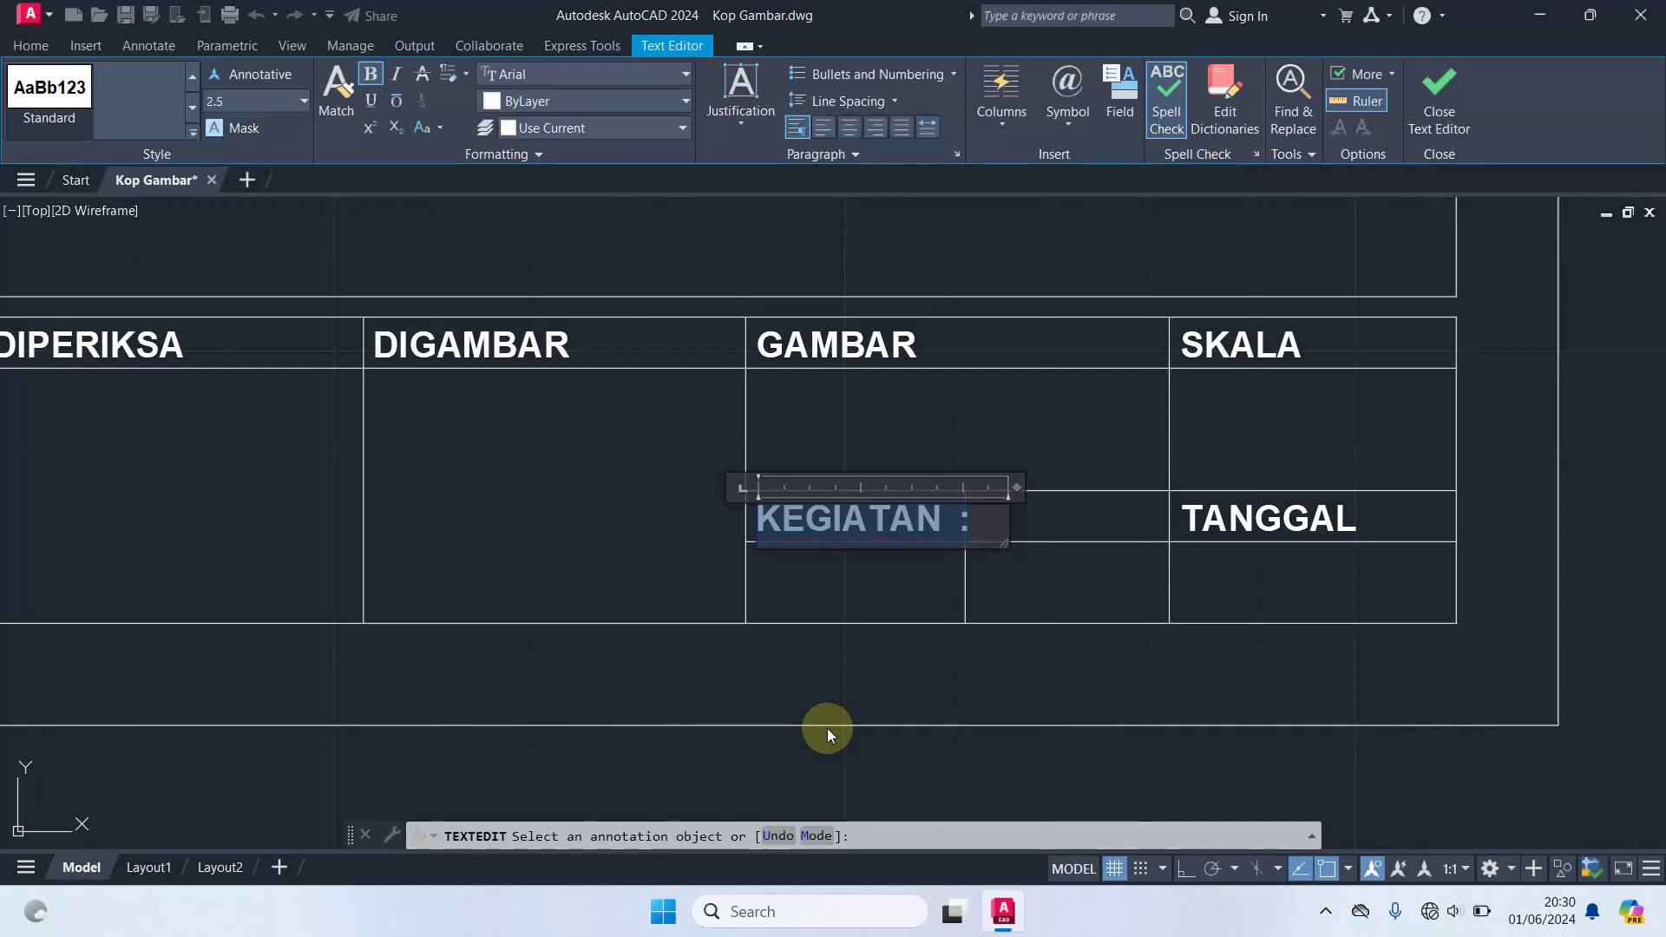
pyautogui.write('NO.')
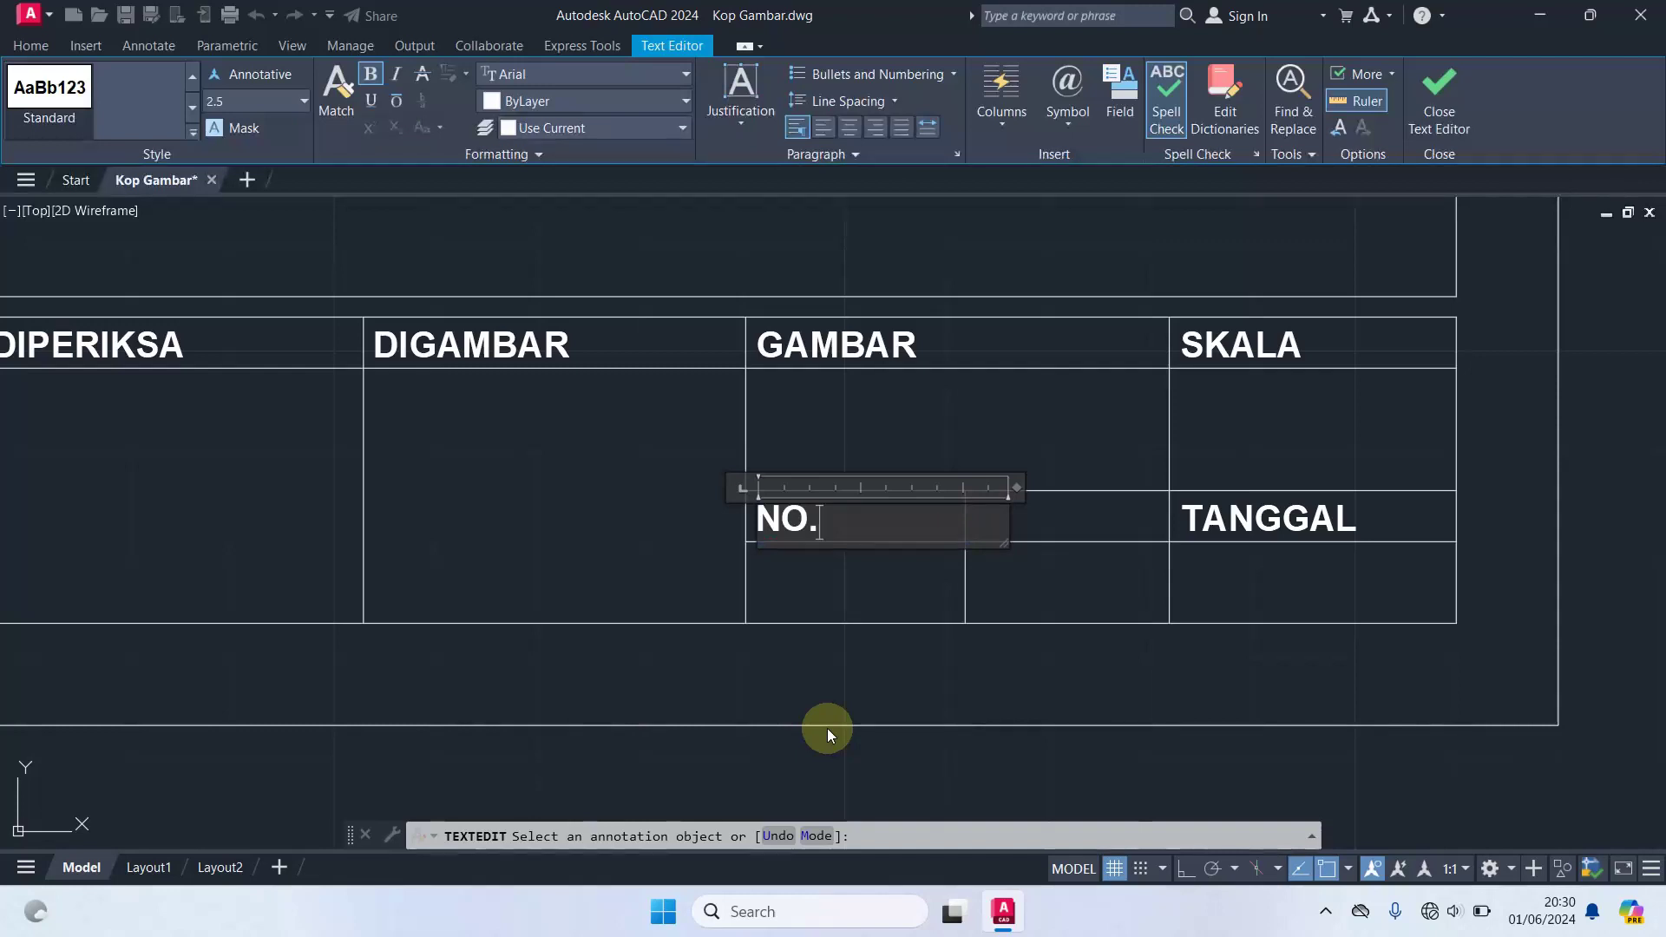
pyautogui.write(' GBR')
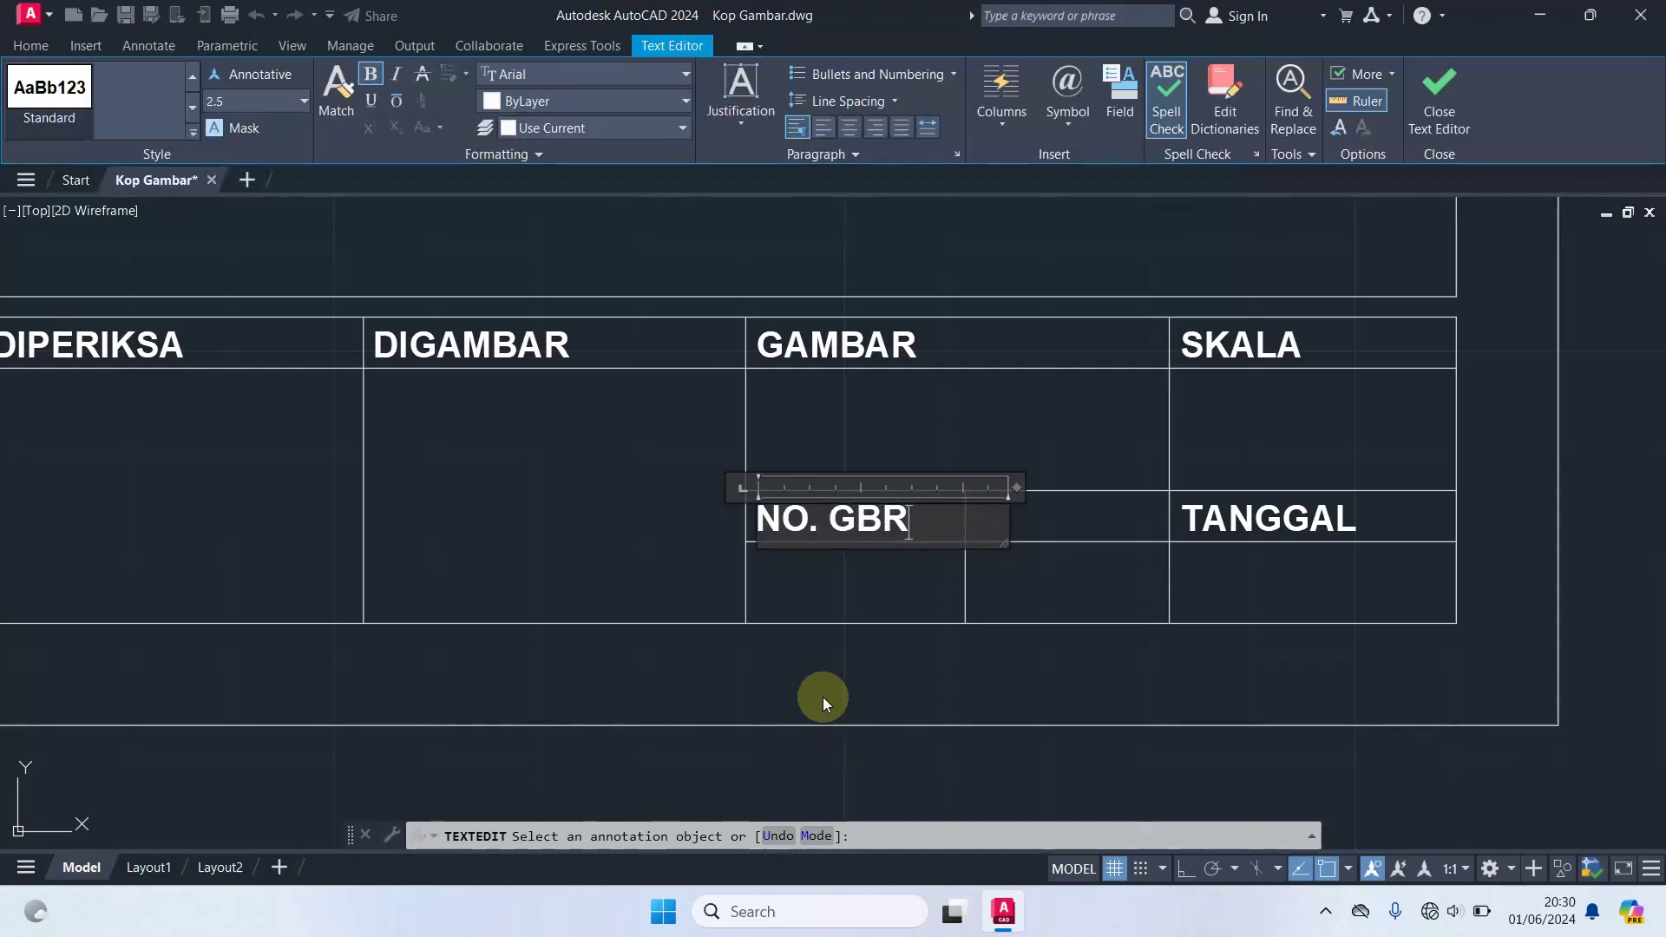
pyautogui.click(878, 603)
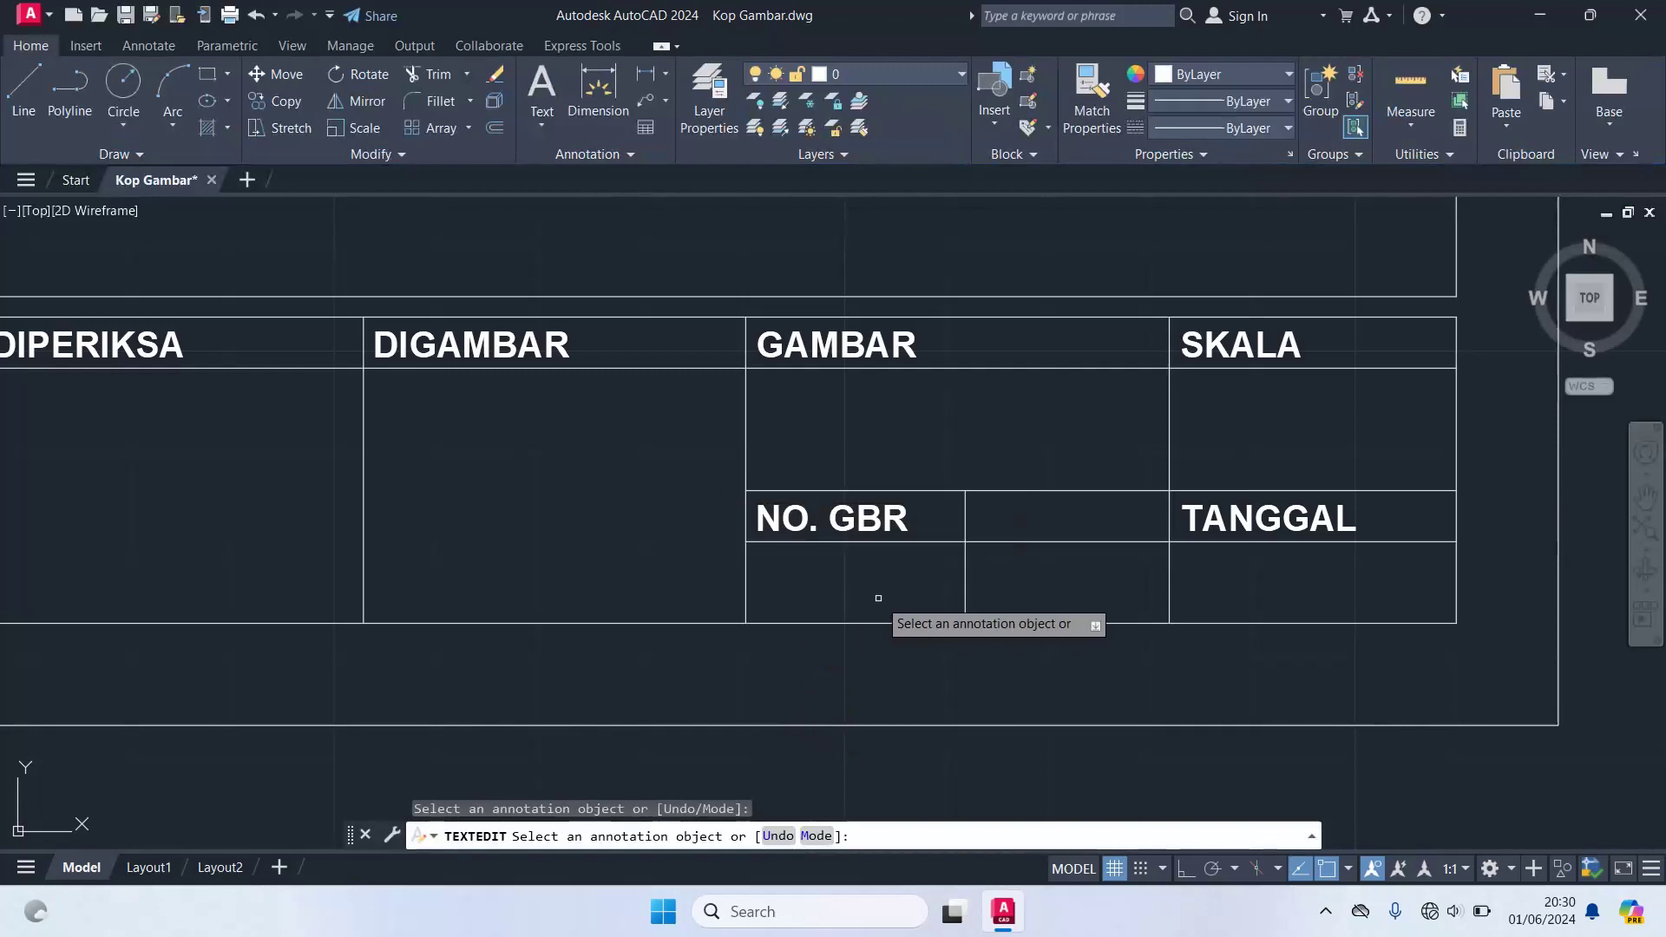
pyautogui.press('Escape')
pyautogui.click(837, 516)
# - Copy the NO. GBR label into the next cell to the right
pyautogui.write('c')
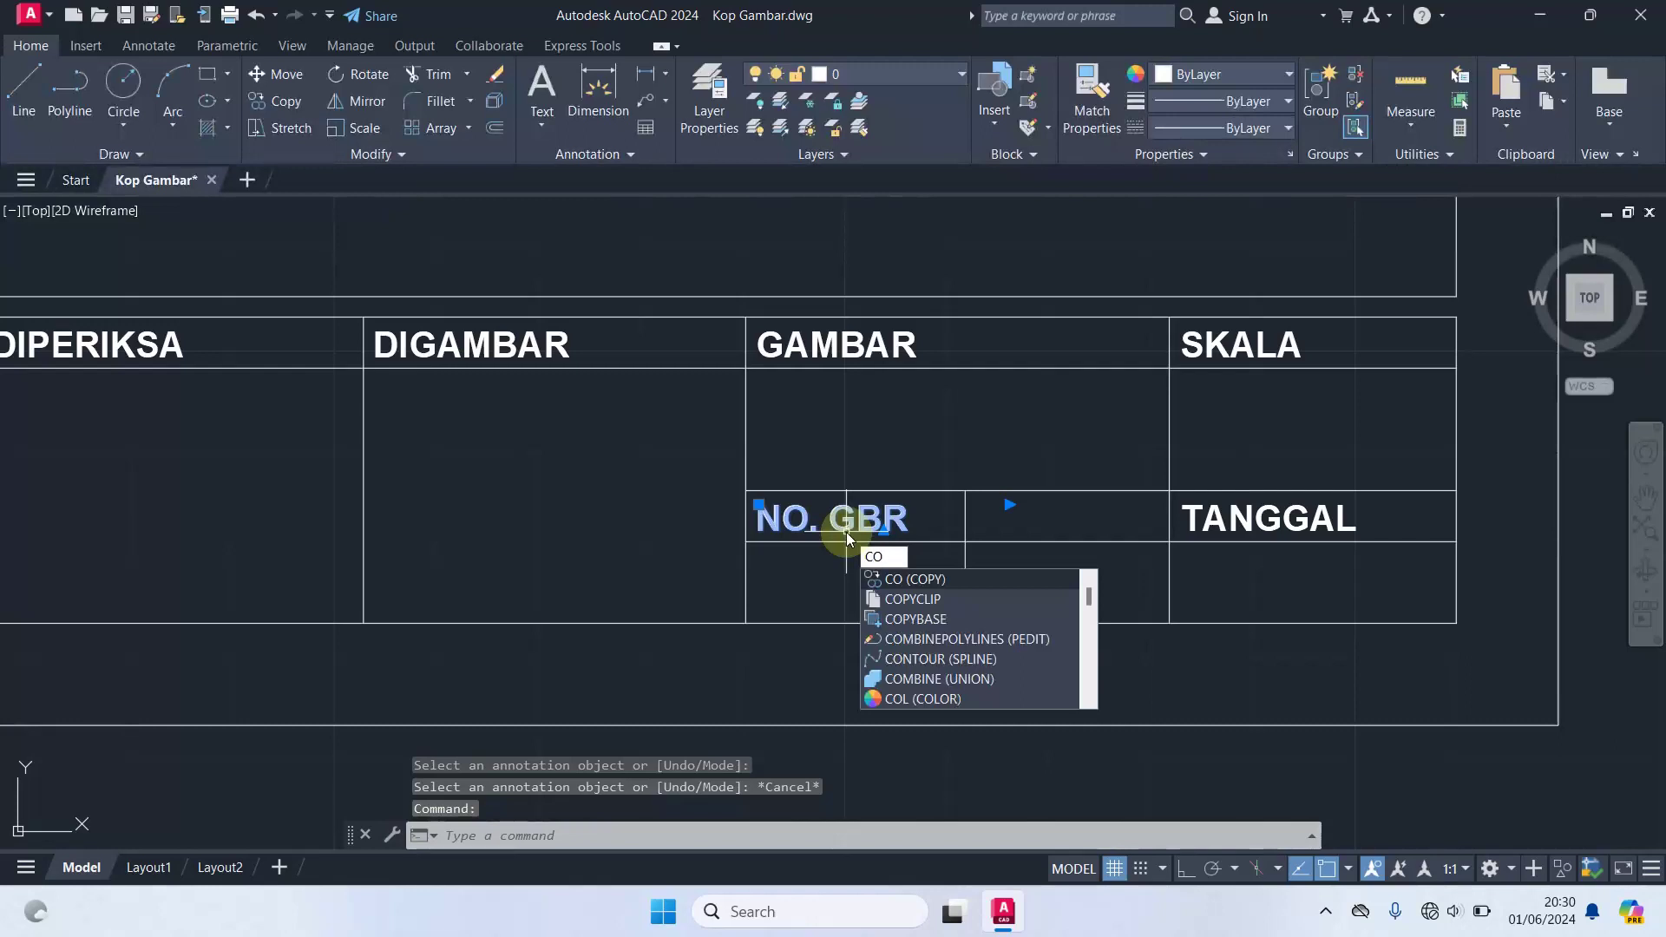
pyautogui.press('Return')
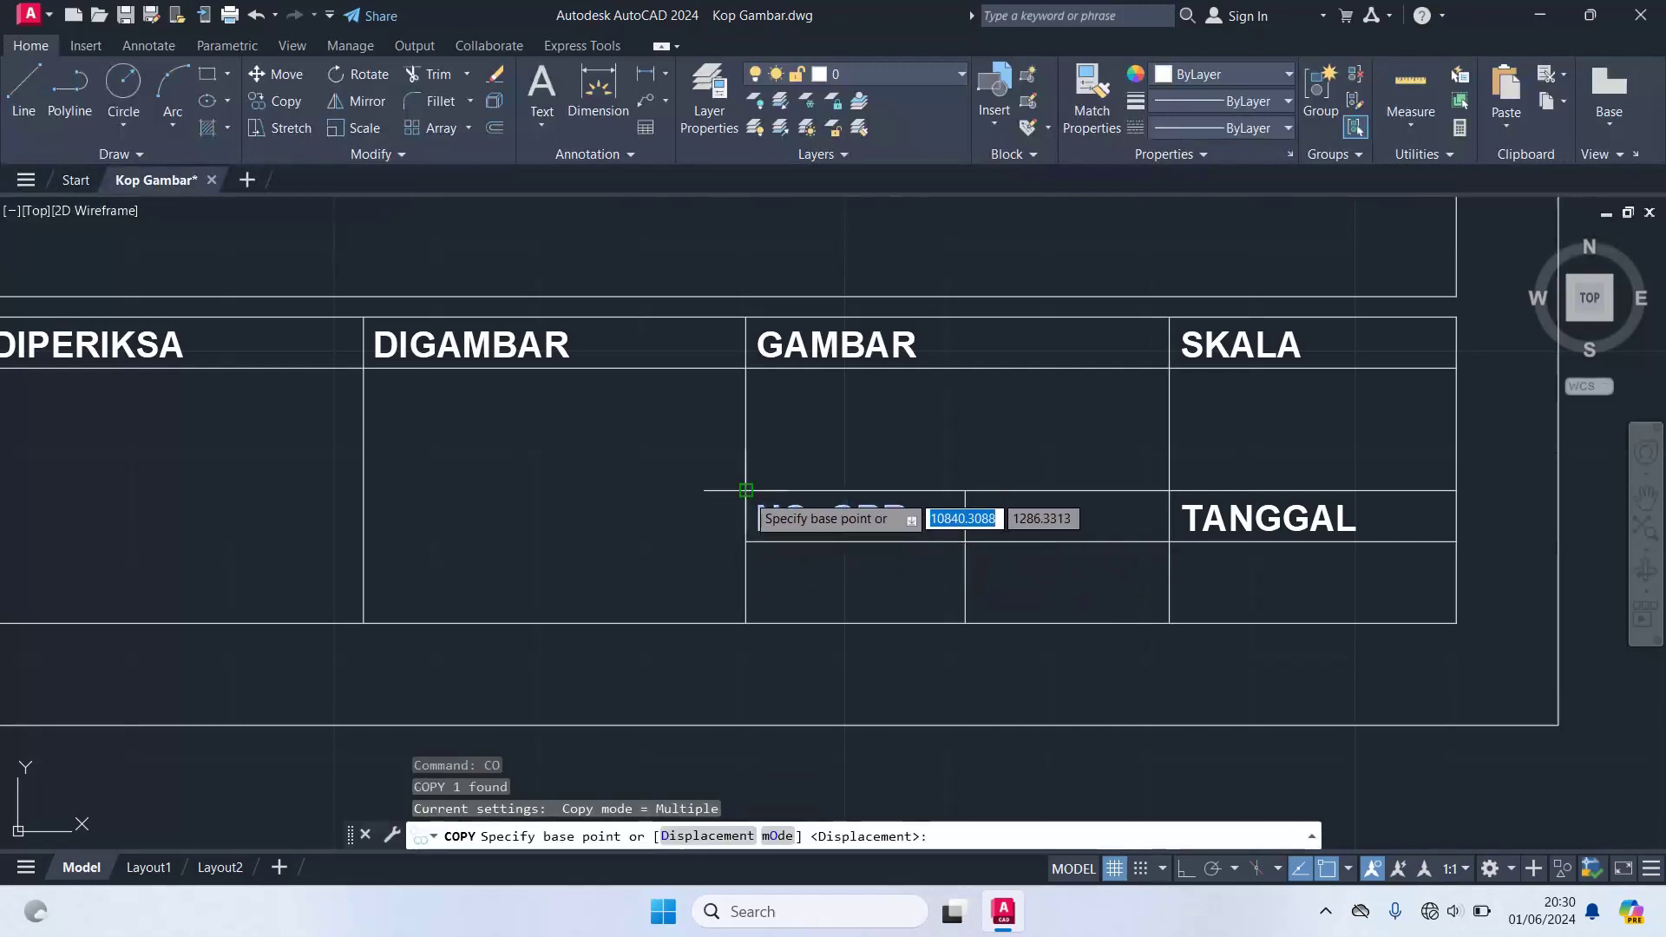
pyautogui.click(747, 492)
pyautogui.click(965, 491)
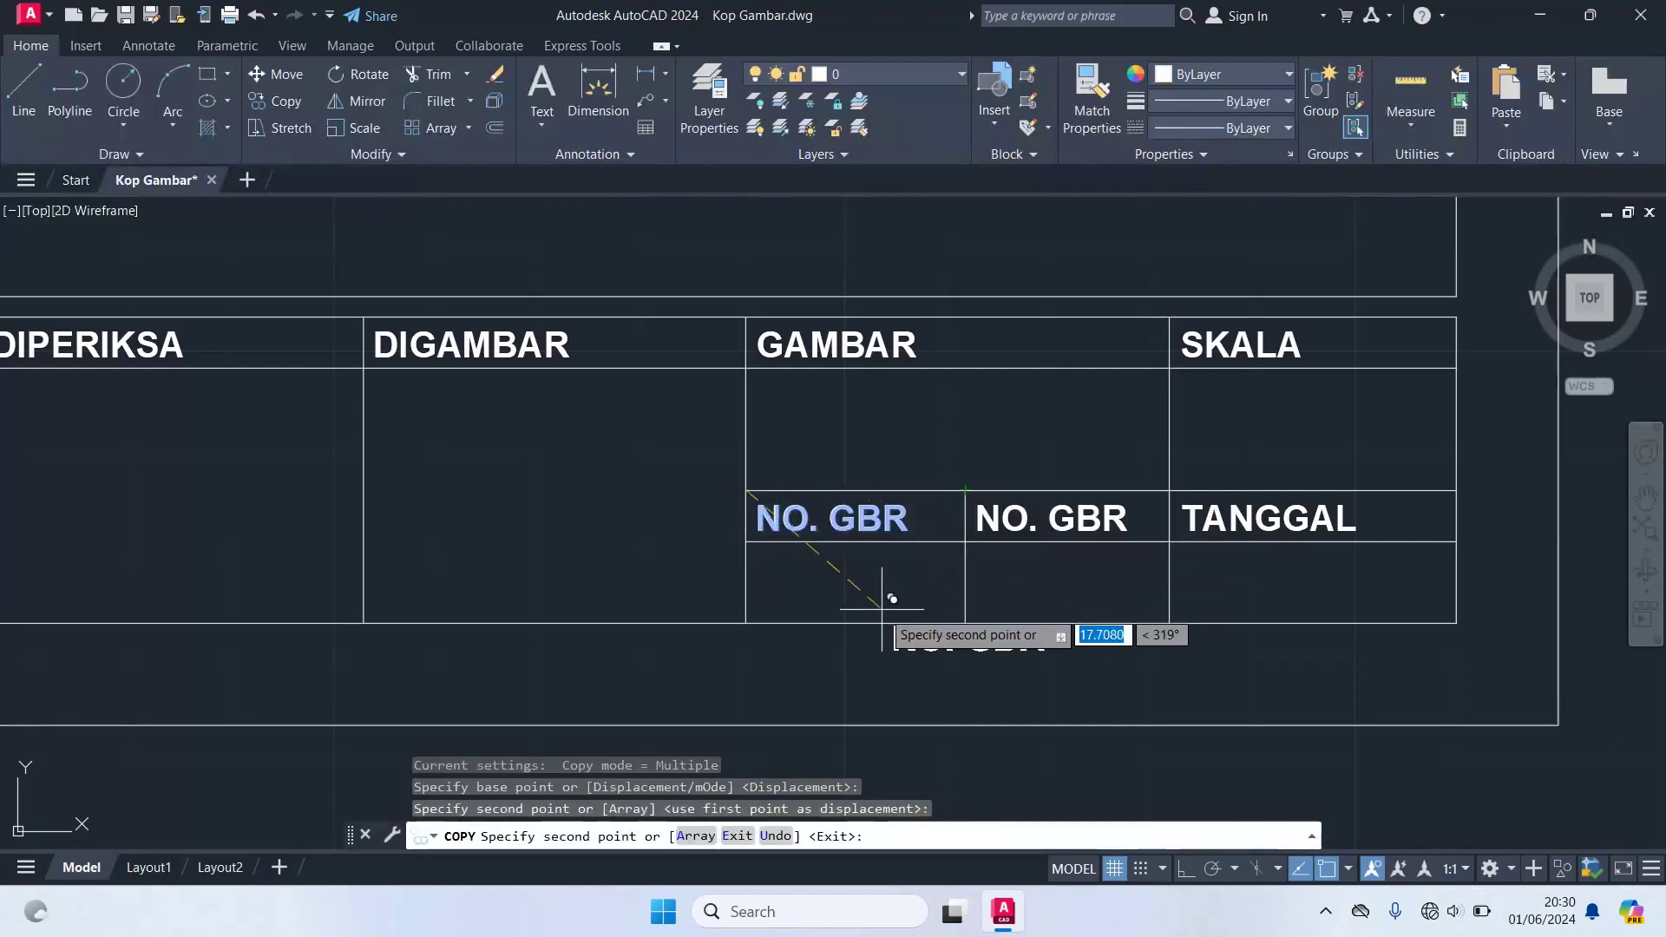
pyautogui.press('Escape')
# - Change the copied label's text to JML. LBR
pyautogui.write('E')
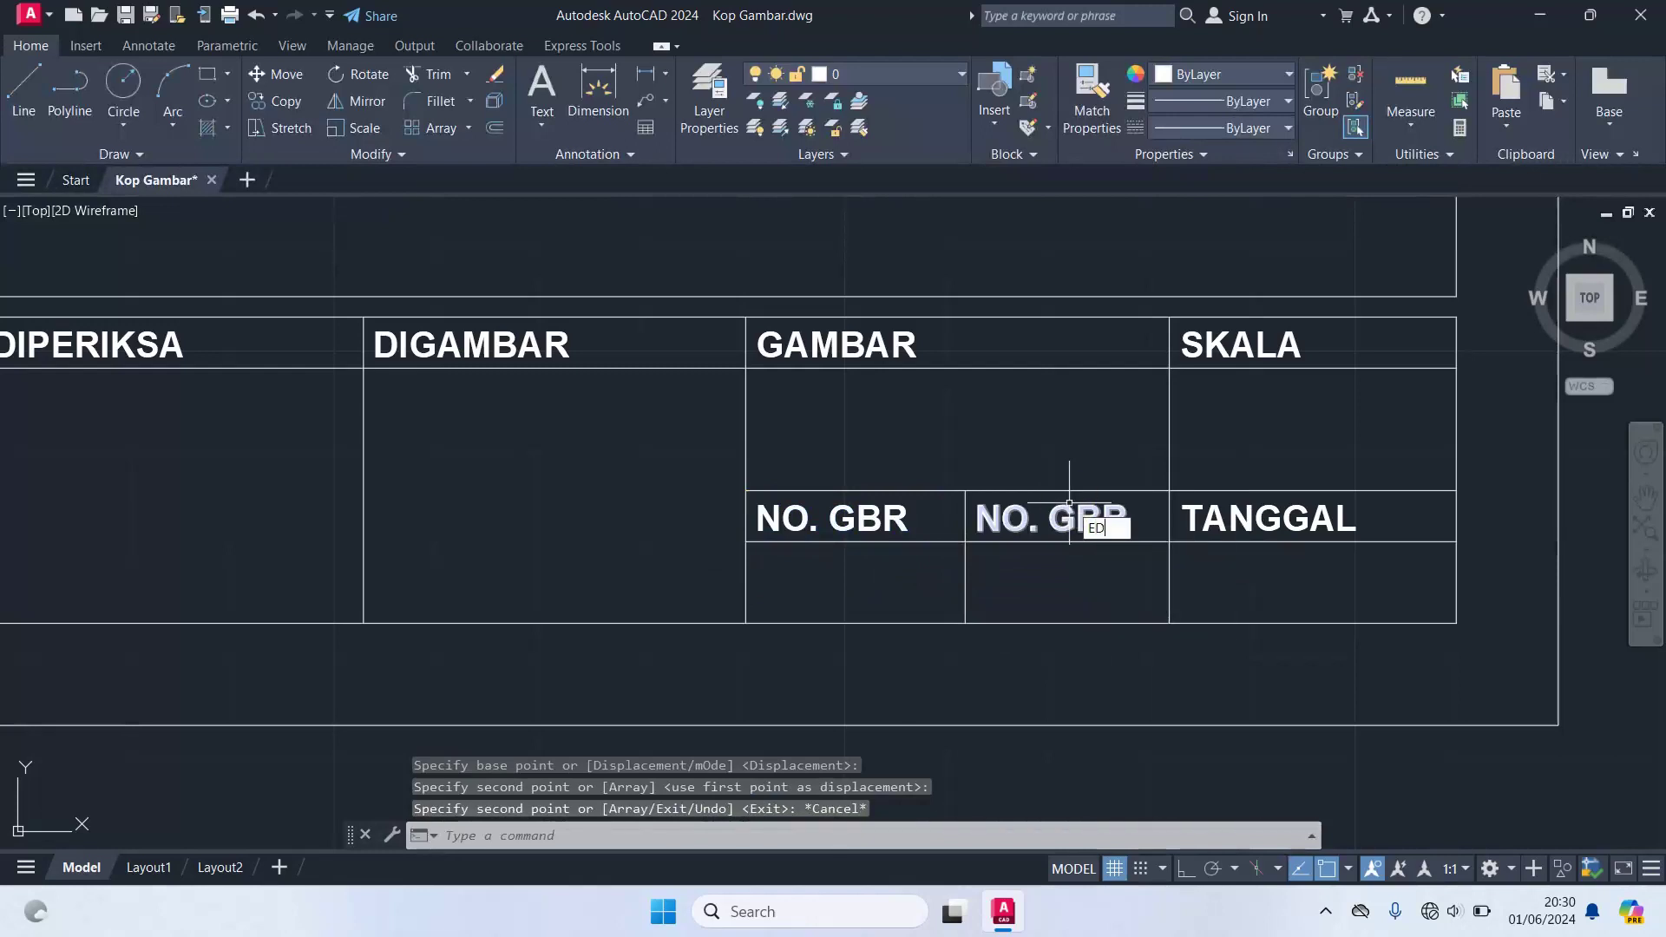
pyautogui.write('D')
pyautogui.press('Return')
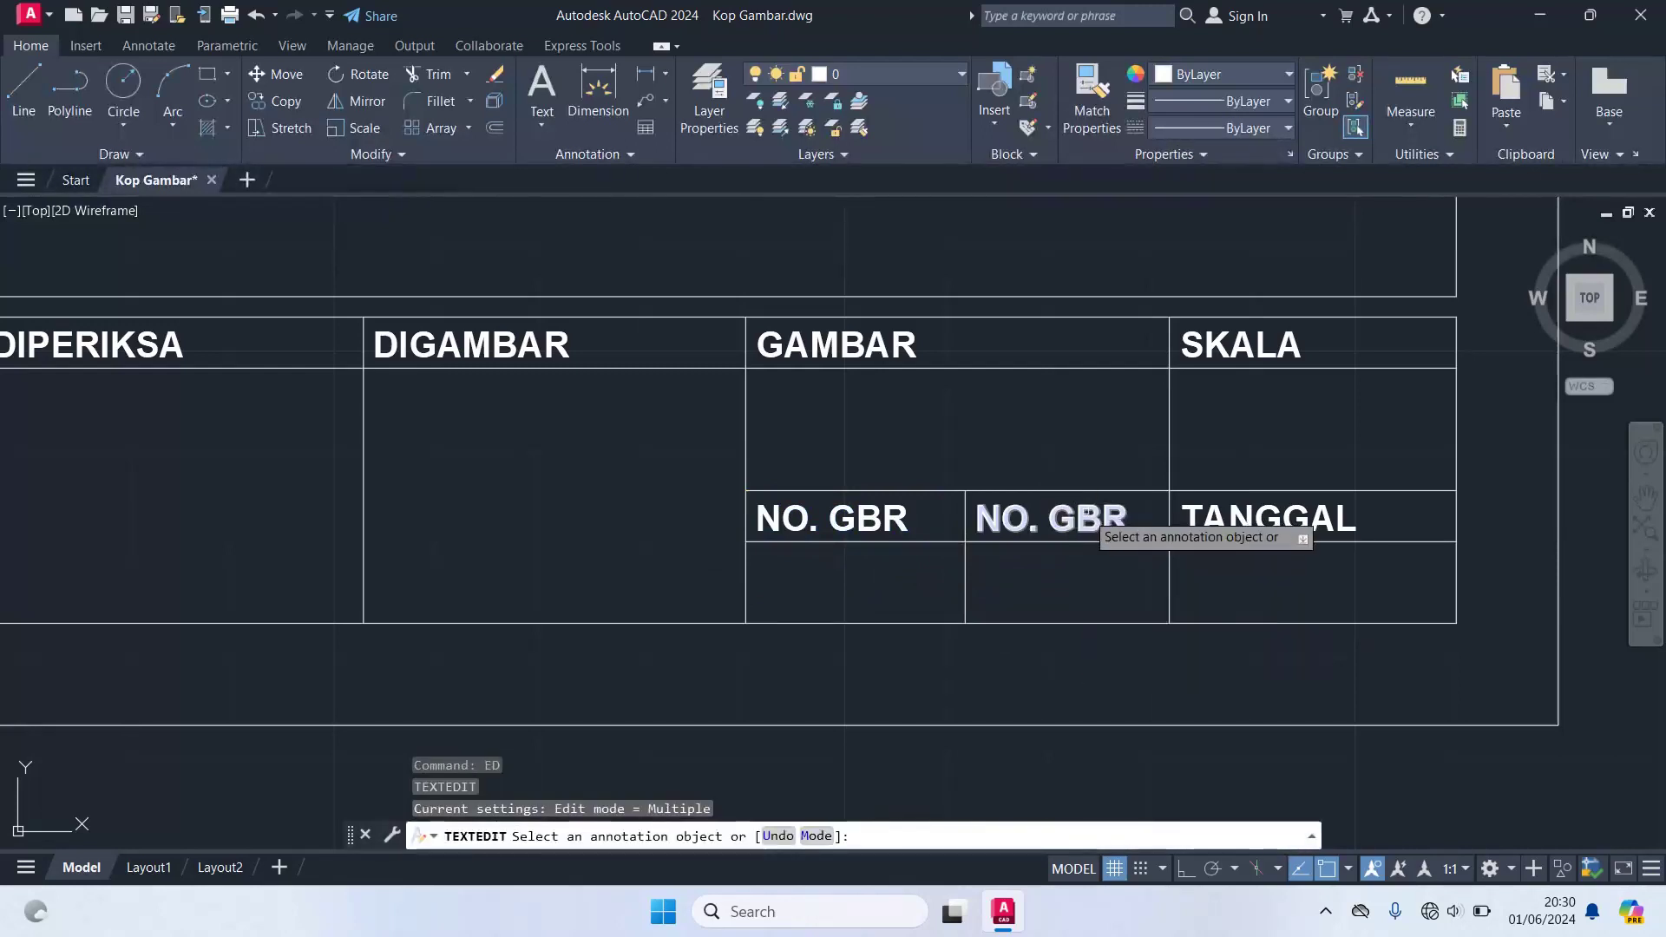
pyautogui.click(1076, 519)
pyautogui.moveTo(1126, 518); pyautogui.dragTo(595, 548)
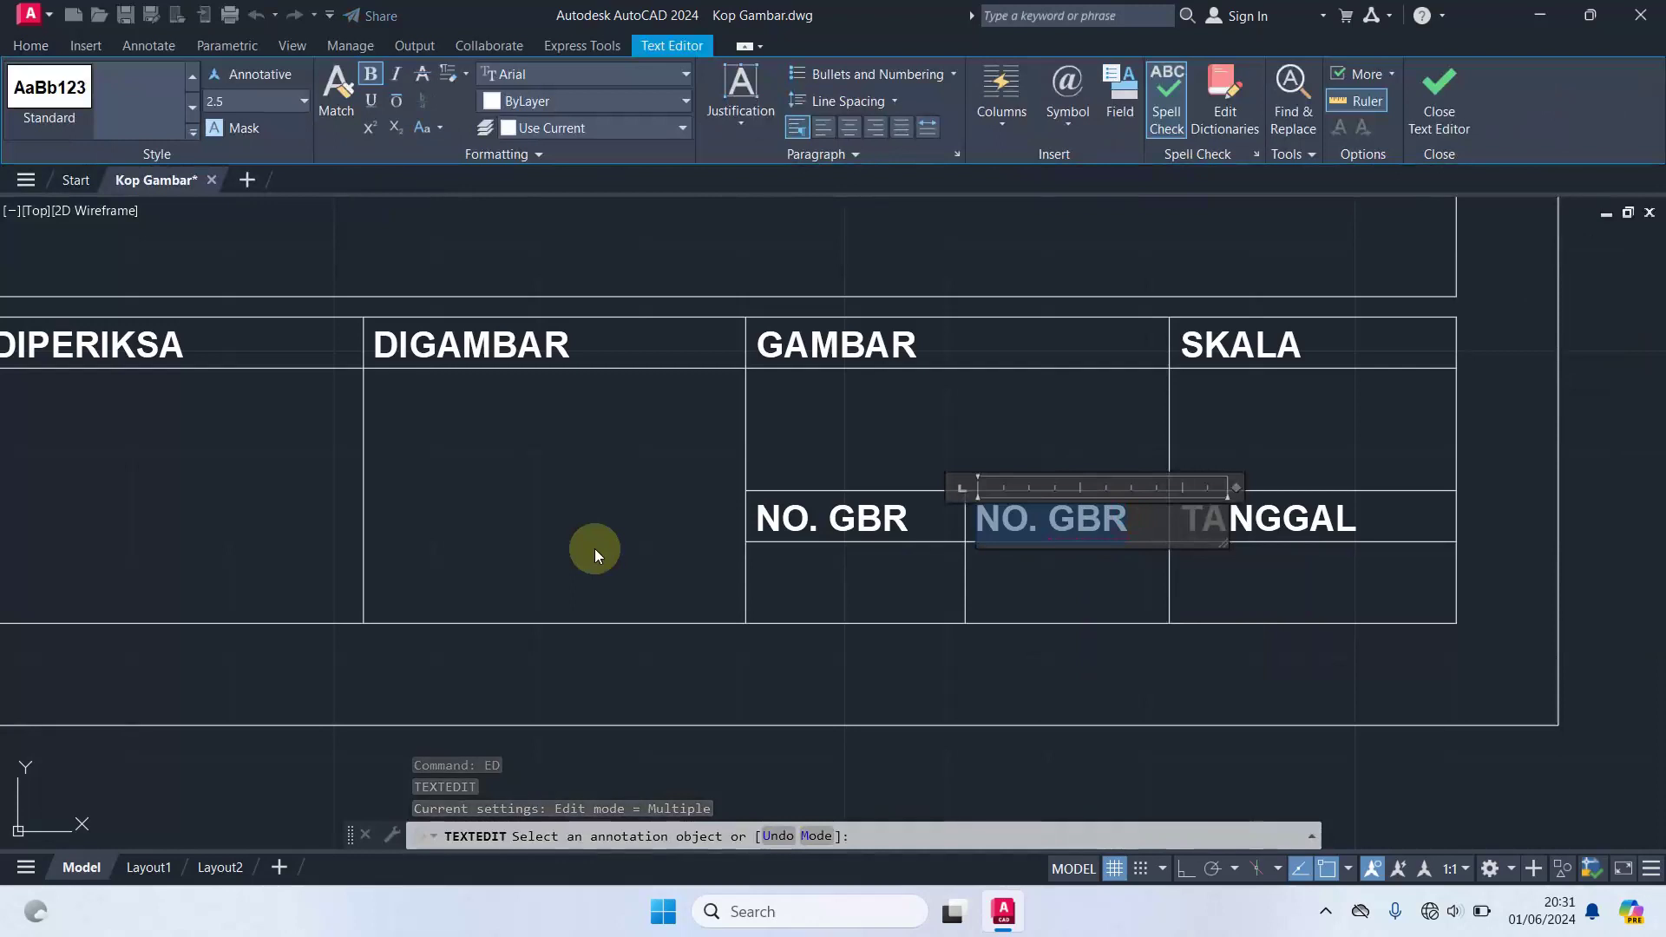
pyautogui.write('JML')
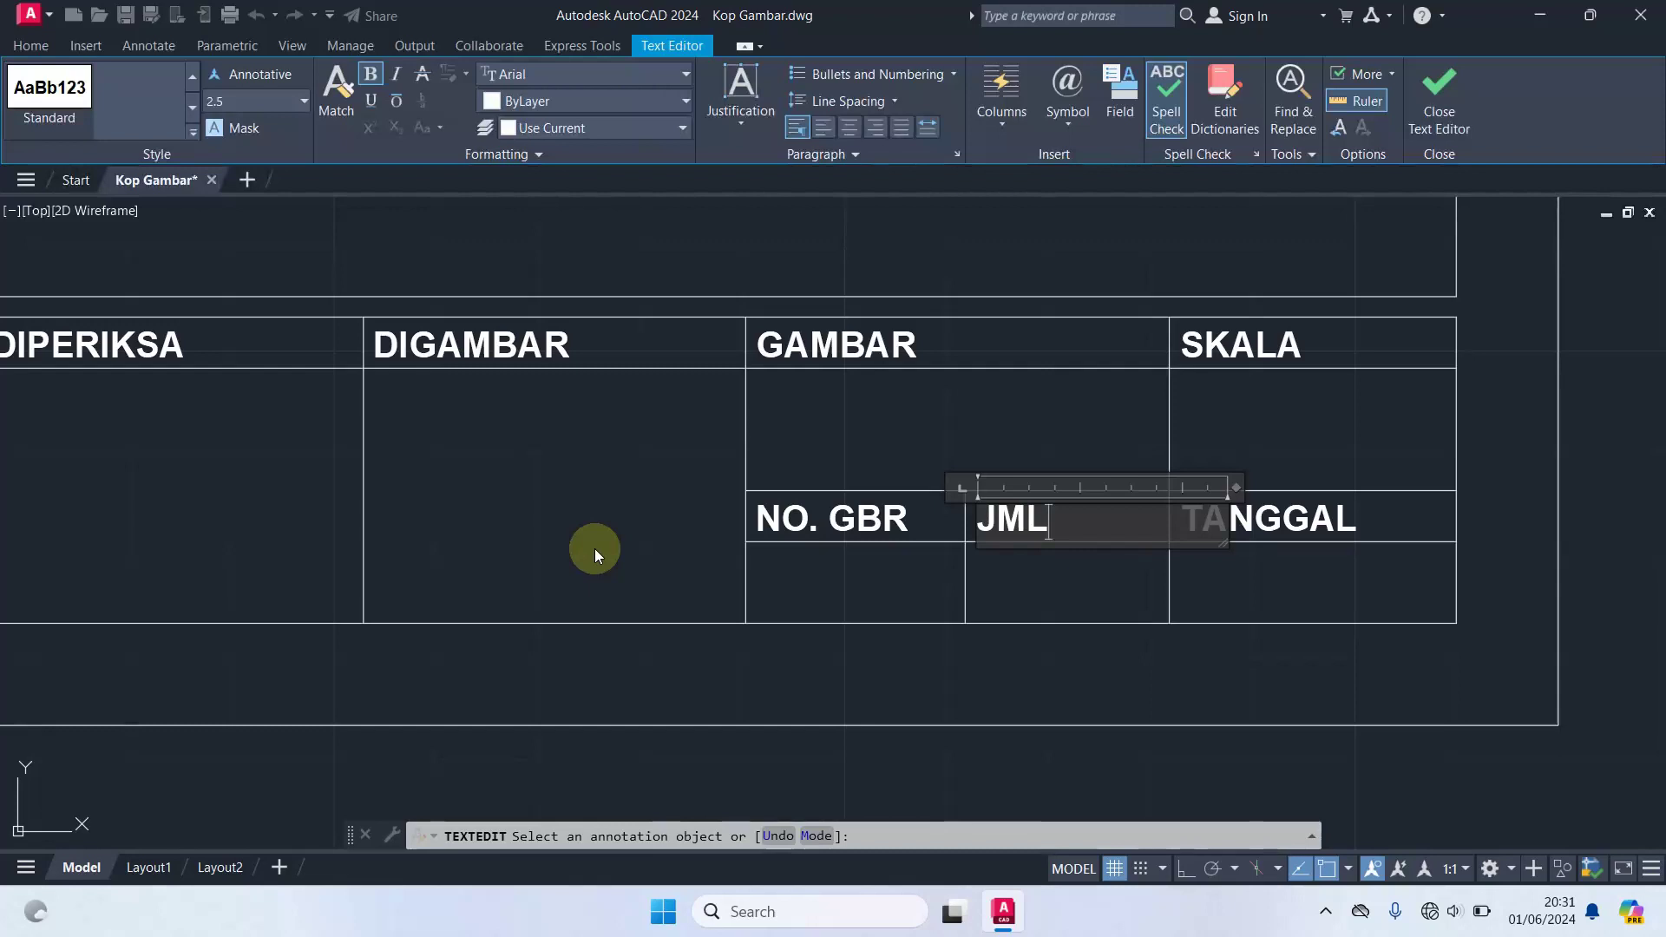
pyautogui.write('. LBR')
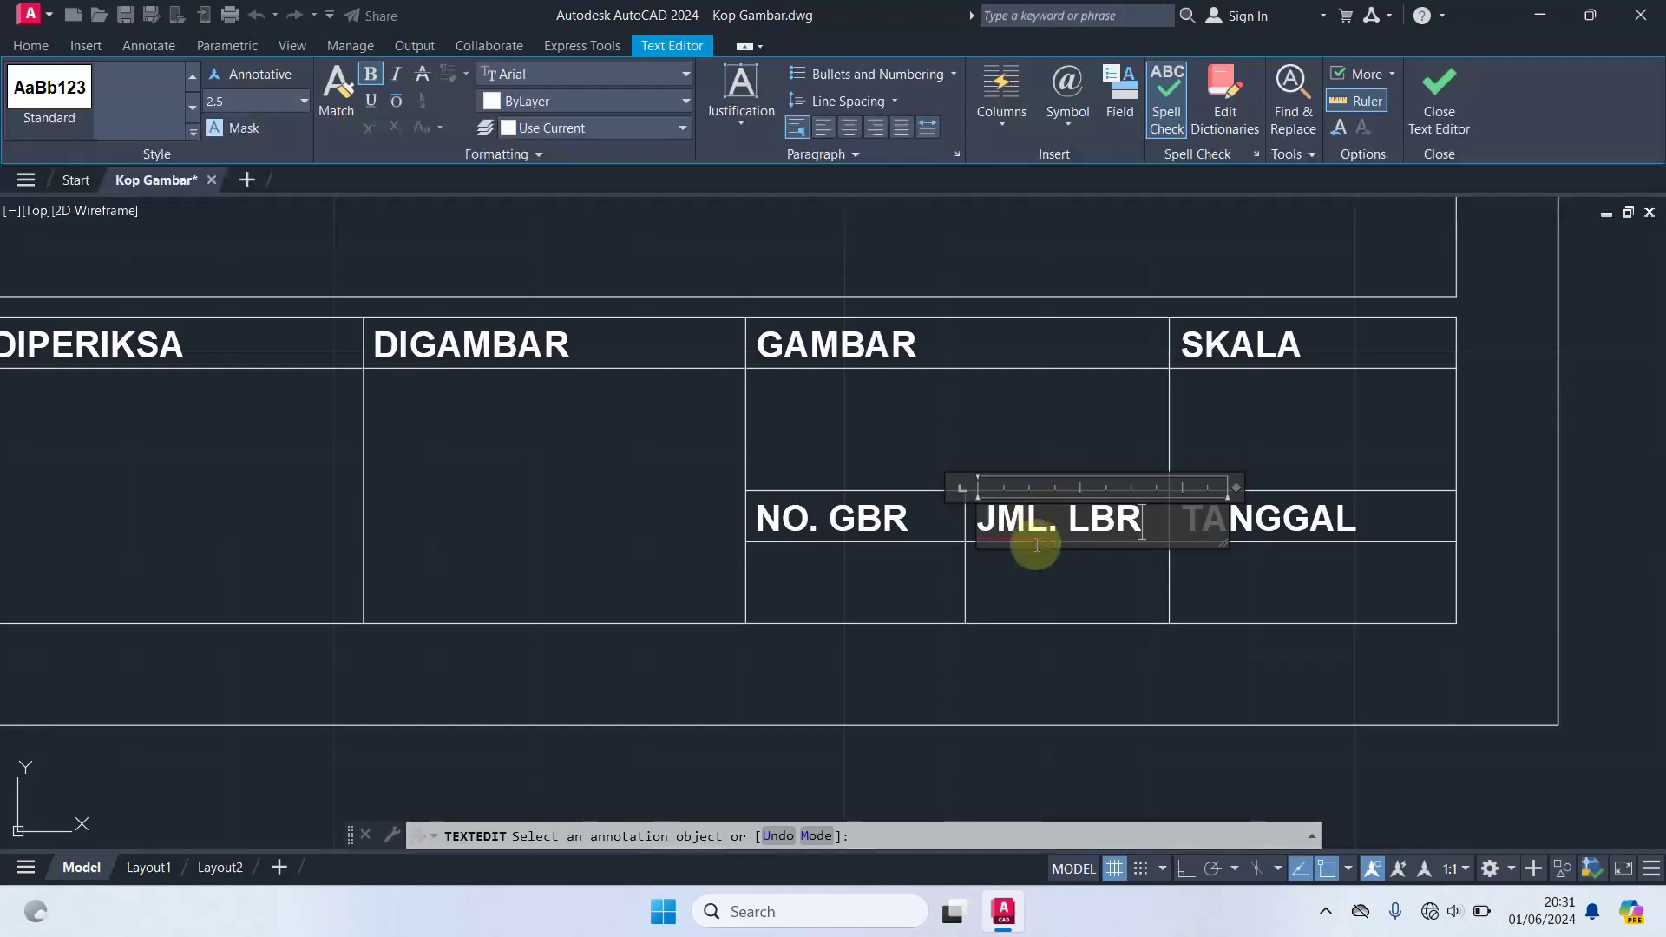
pyautogui.click(1029, 682)
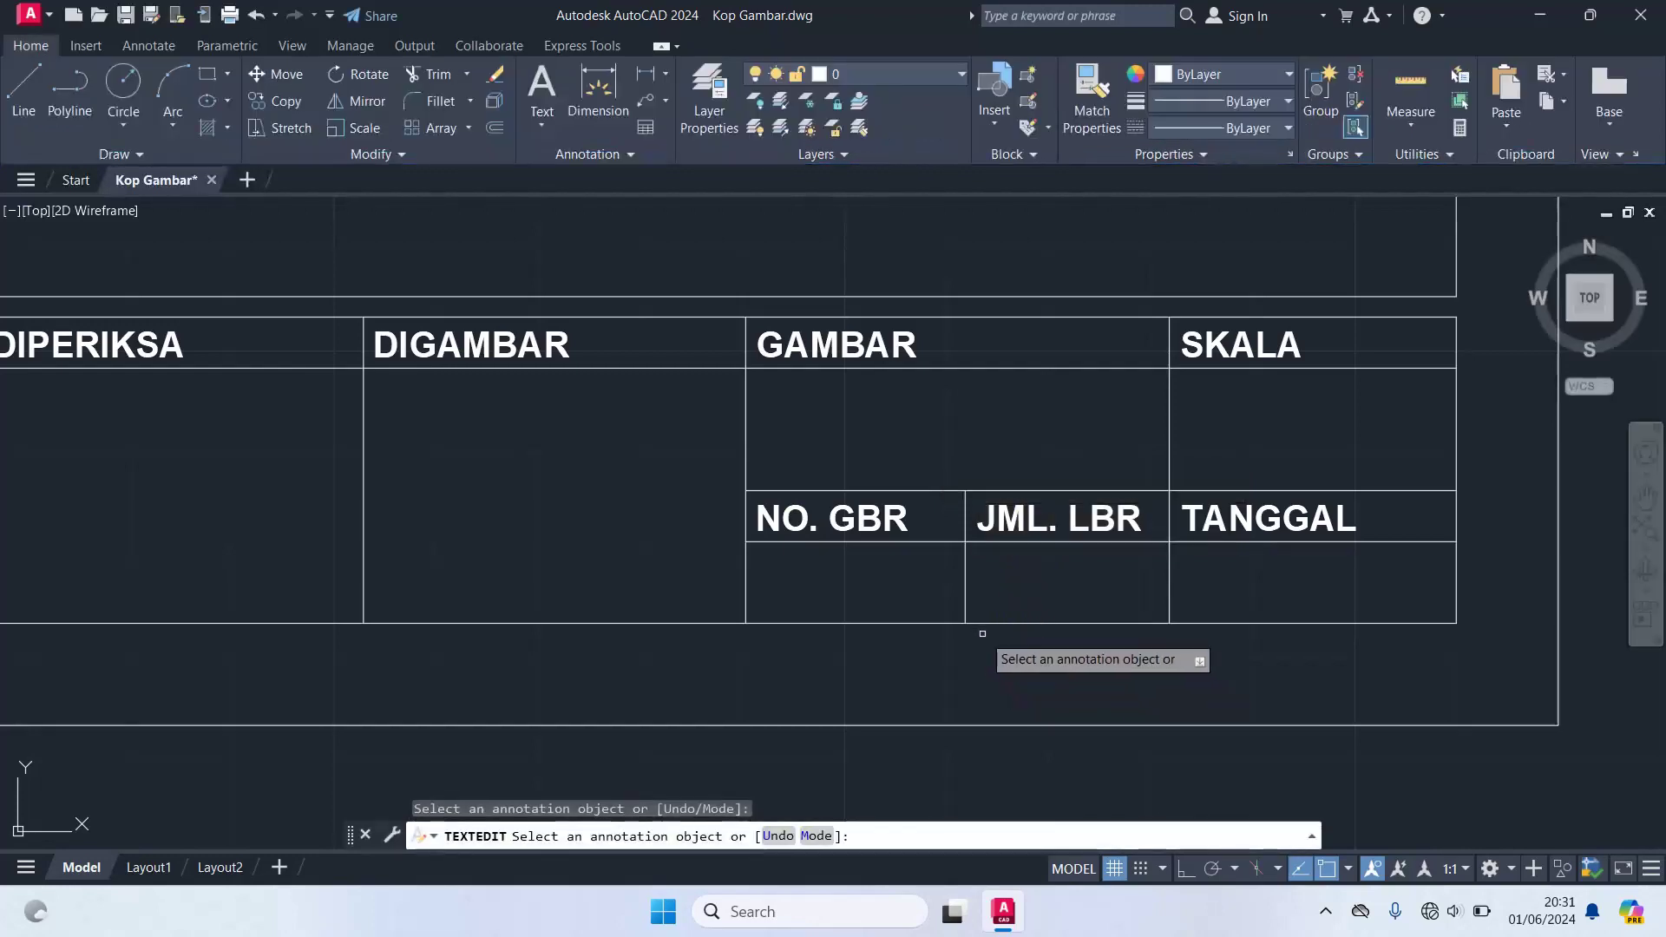
# - End text editing, zoom in on the KEGIATAN, PEKERJAAN and LOKASI cells, and select KEGIATAN
pyautogui.press('Return')
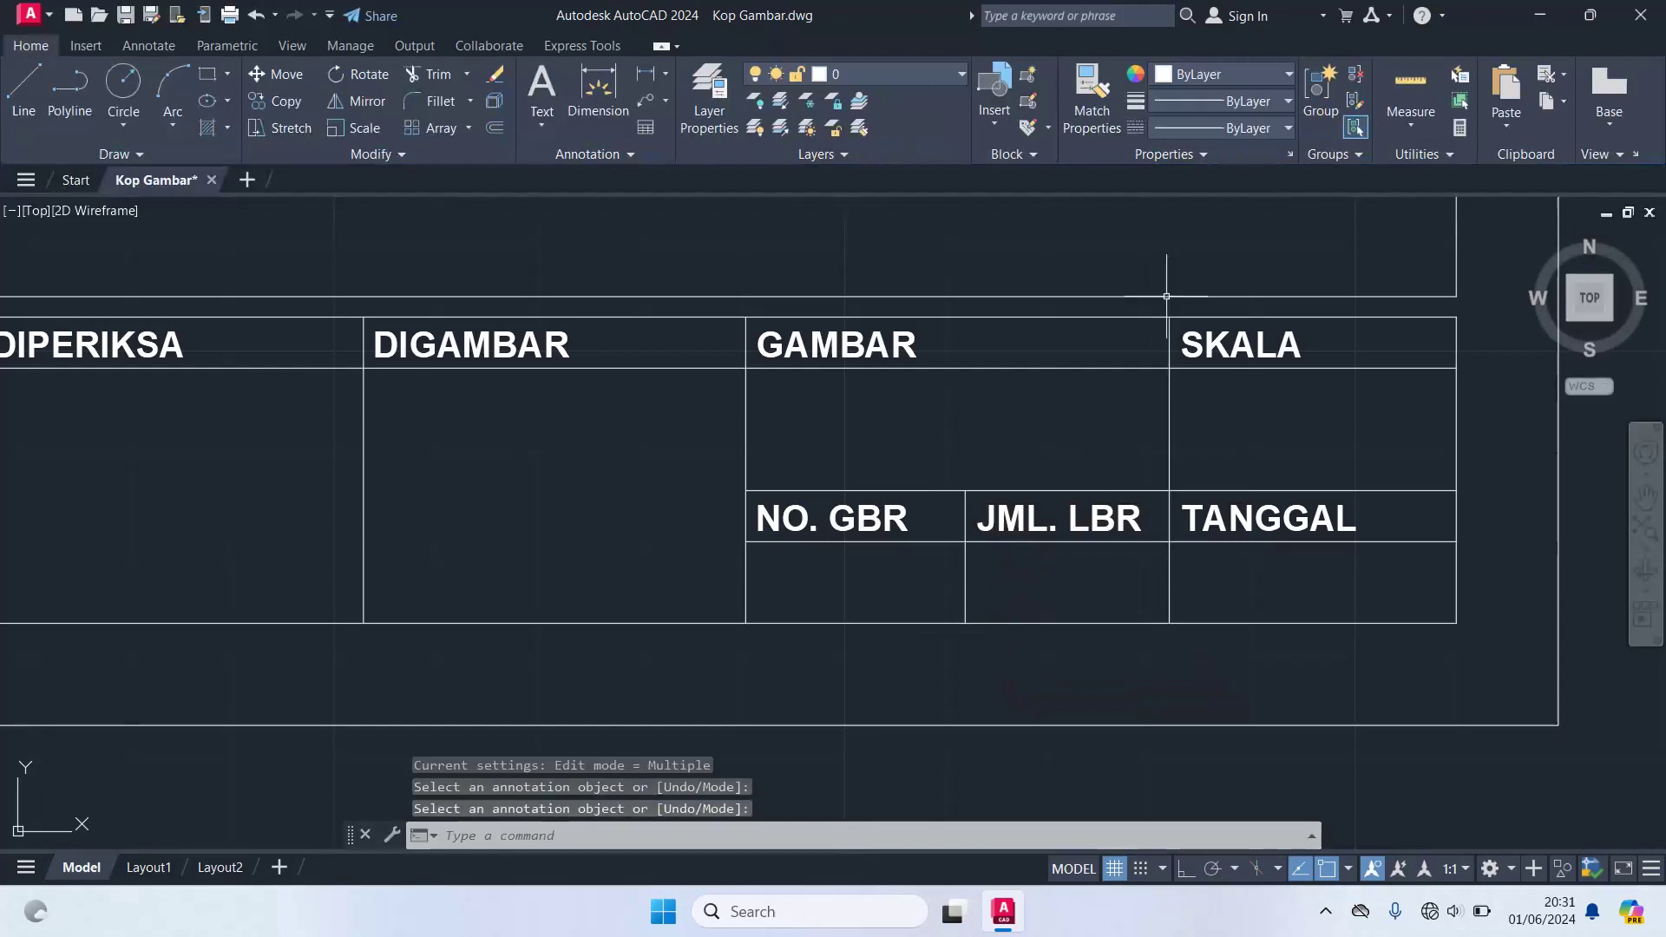
pyautogui.scroll(-3, 1034, 538)
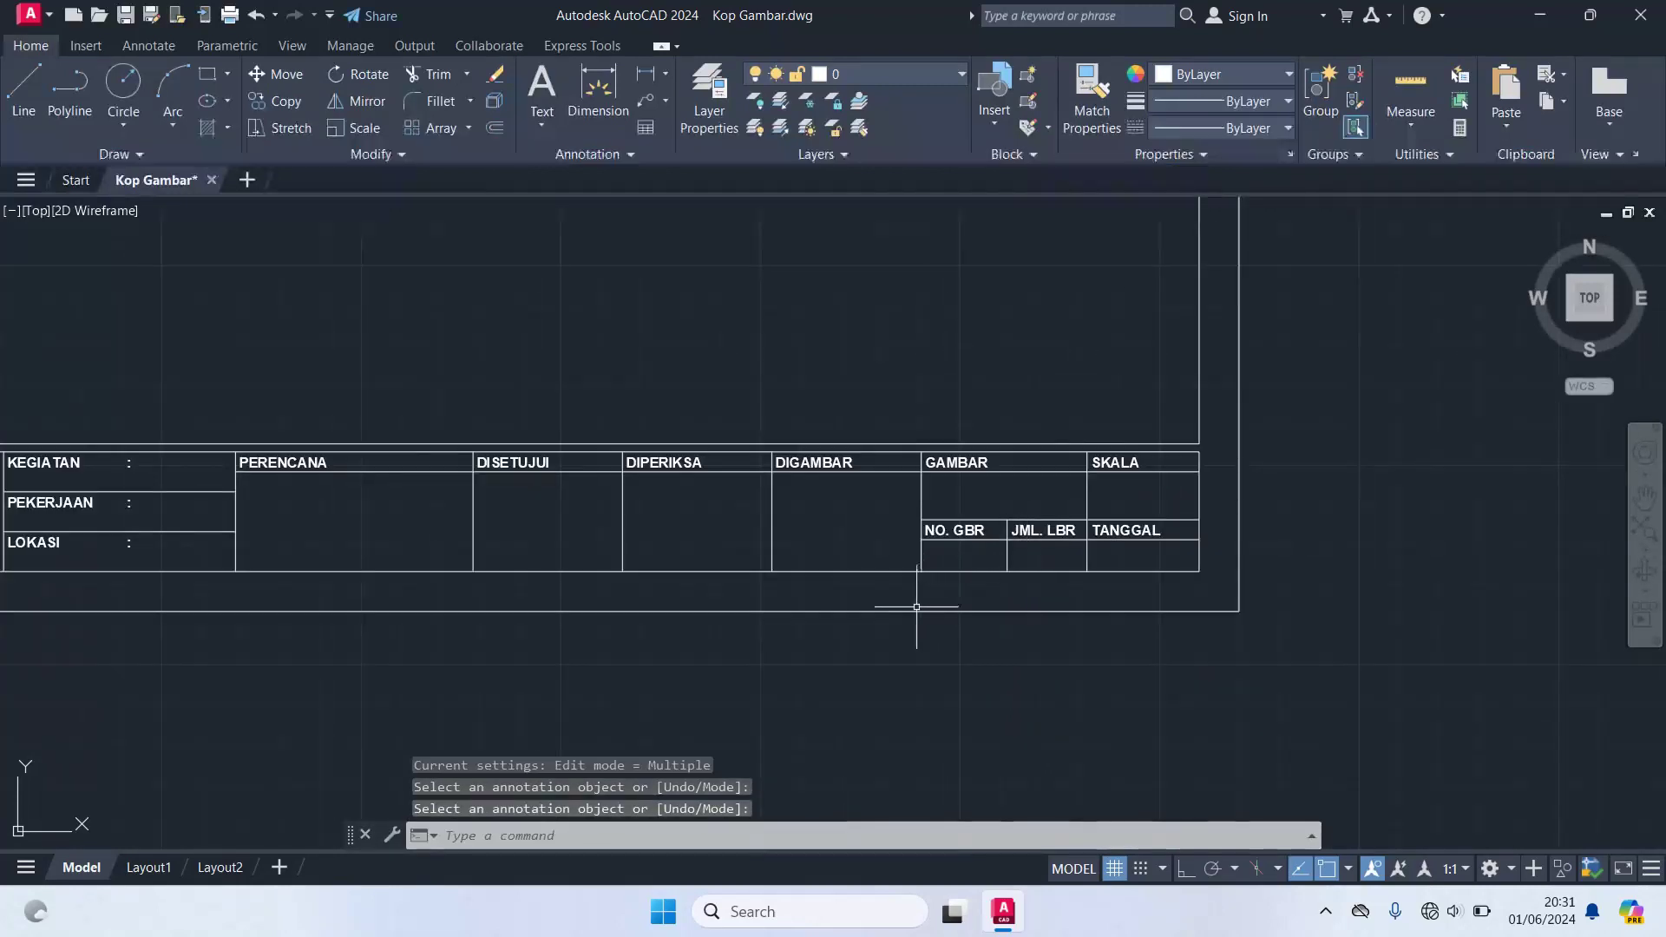
pyautogui.scroll(-2, 909, 615)
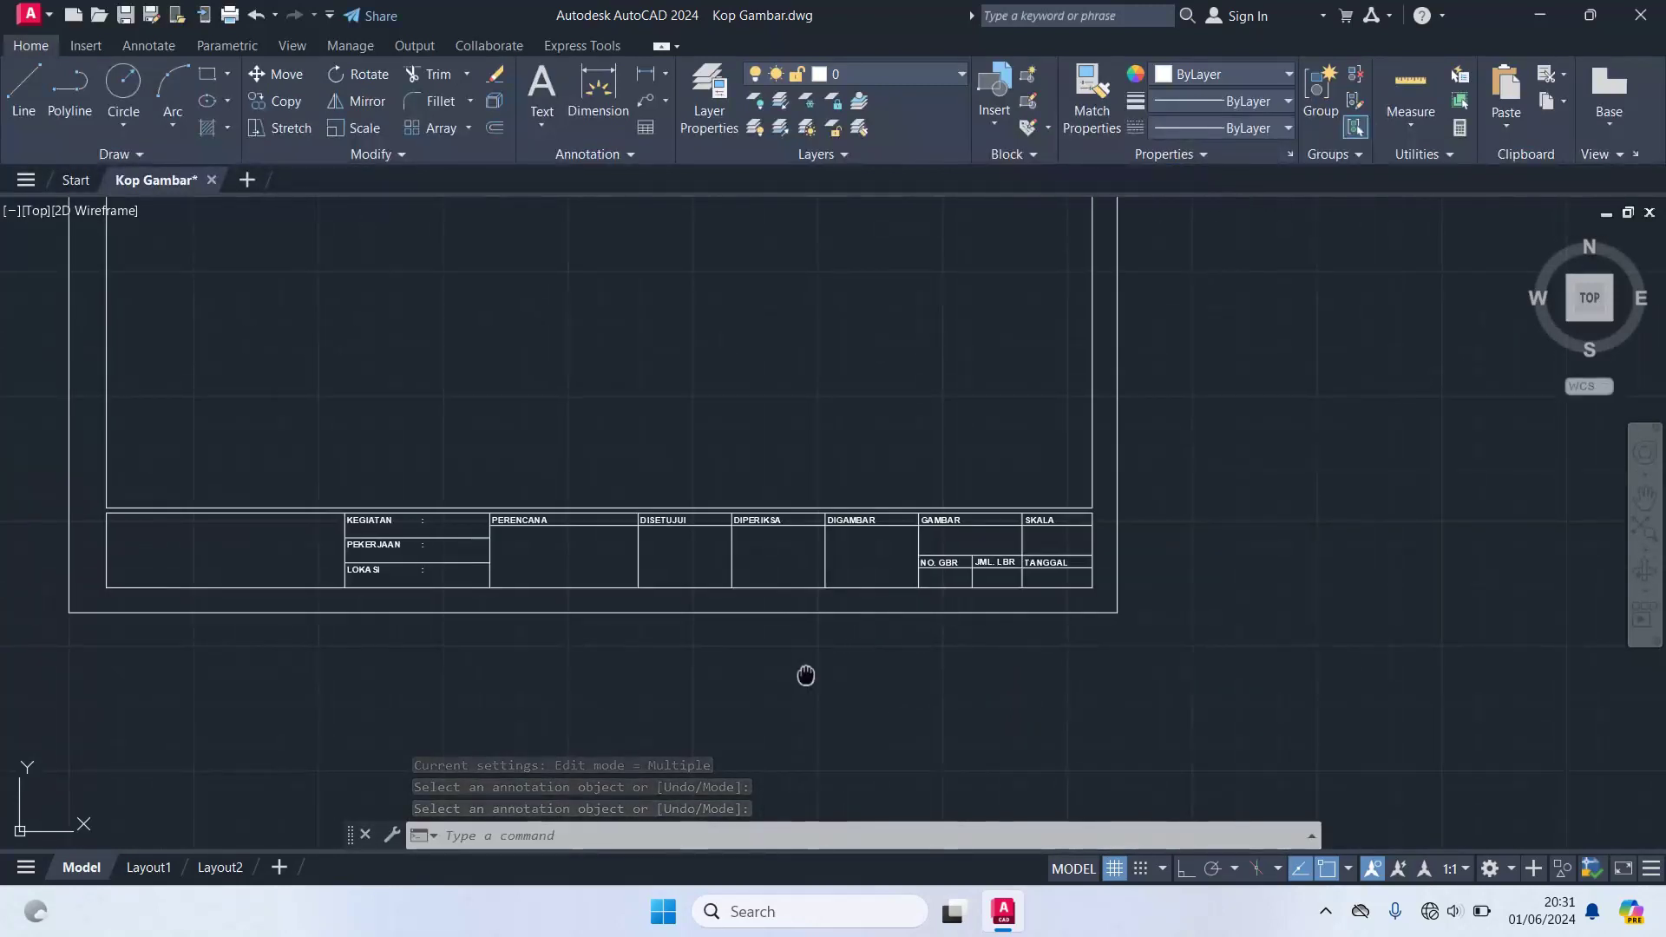
pyautogui.moveTo(804, 672); pyautogui.dragTo(930, 681, button='middle')
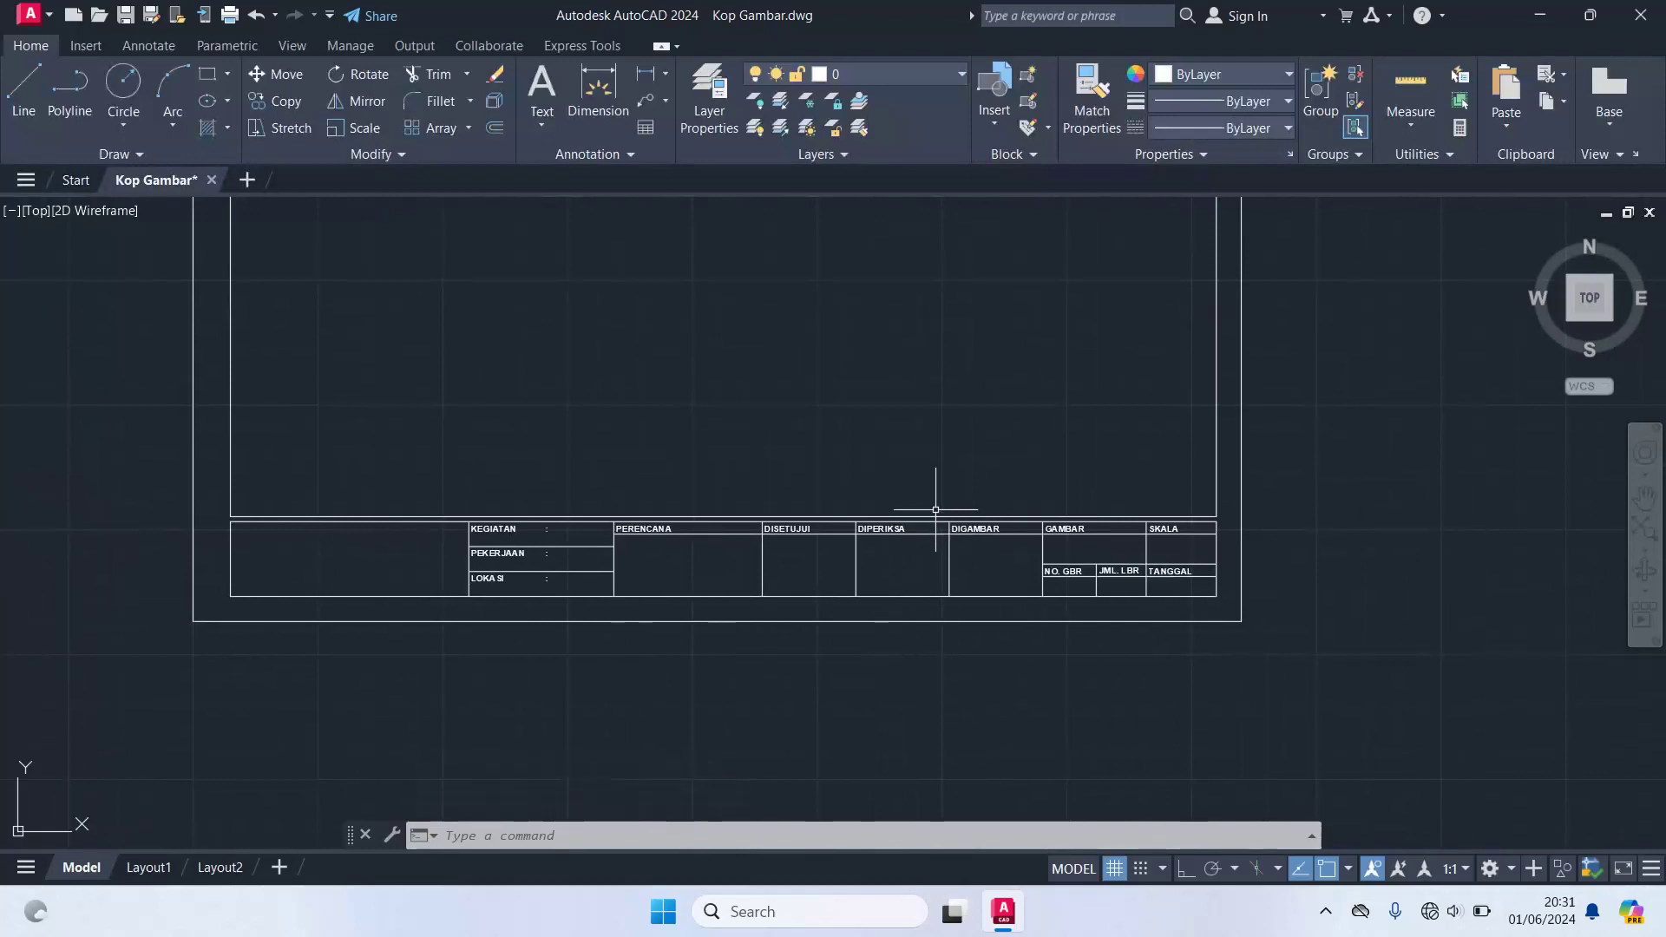
pyautogui.moveTo(936, 446); pyautogui.dragTo(1049, 491, button='middle')
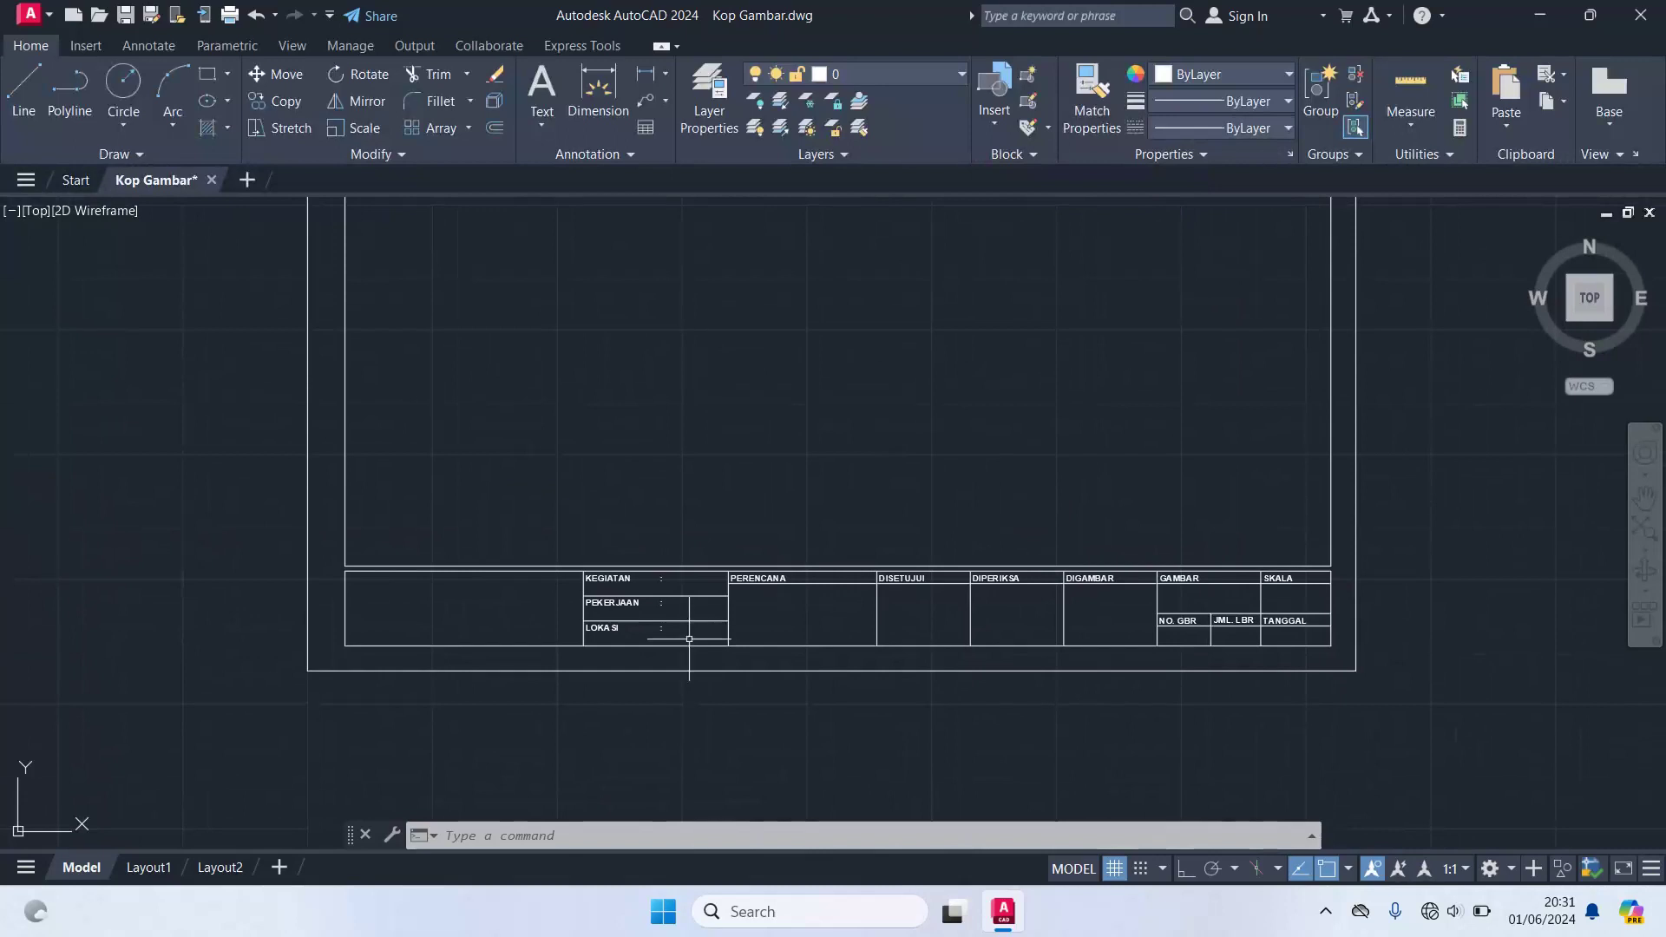
pyautogui.scroll(2, 719, 632)
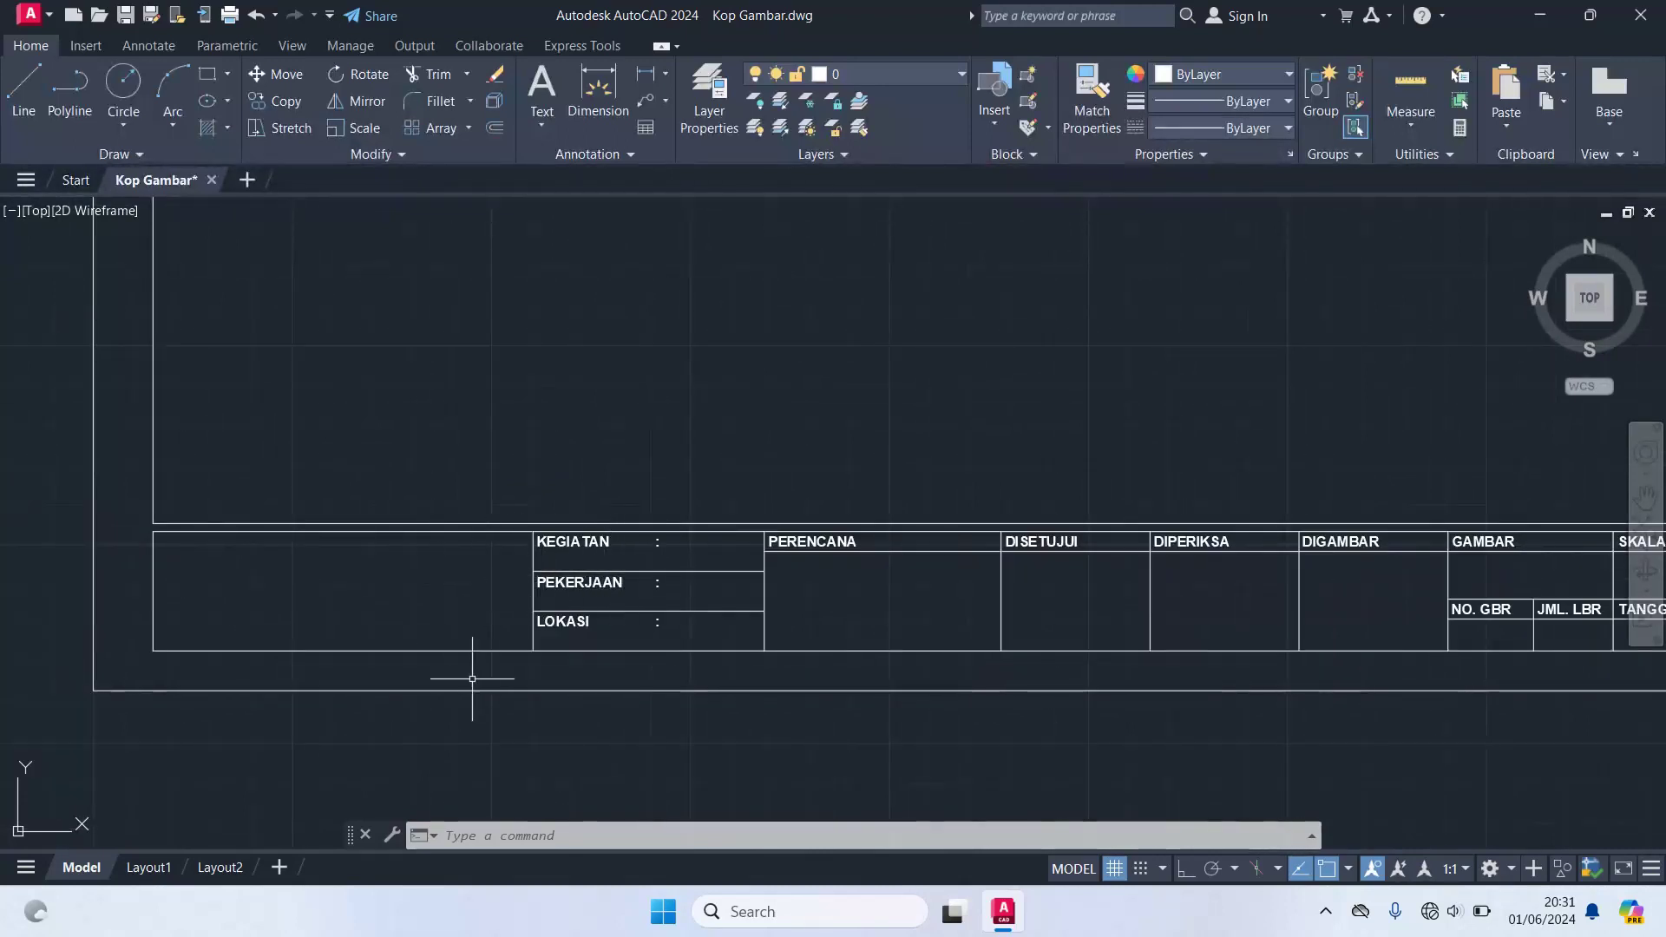
pyautogui.moveTo(583, 673); pyautogui.dragTo(810, 594, button='middle')
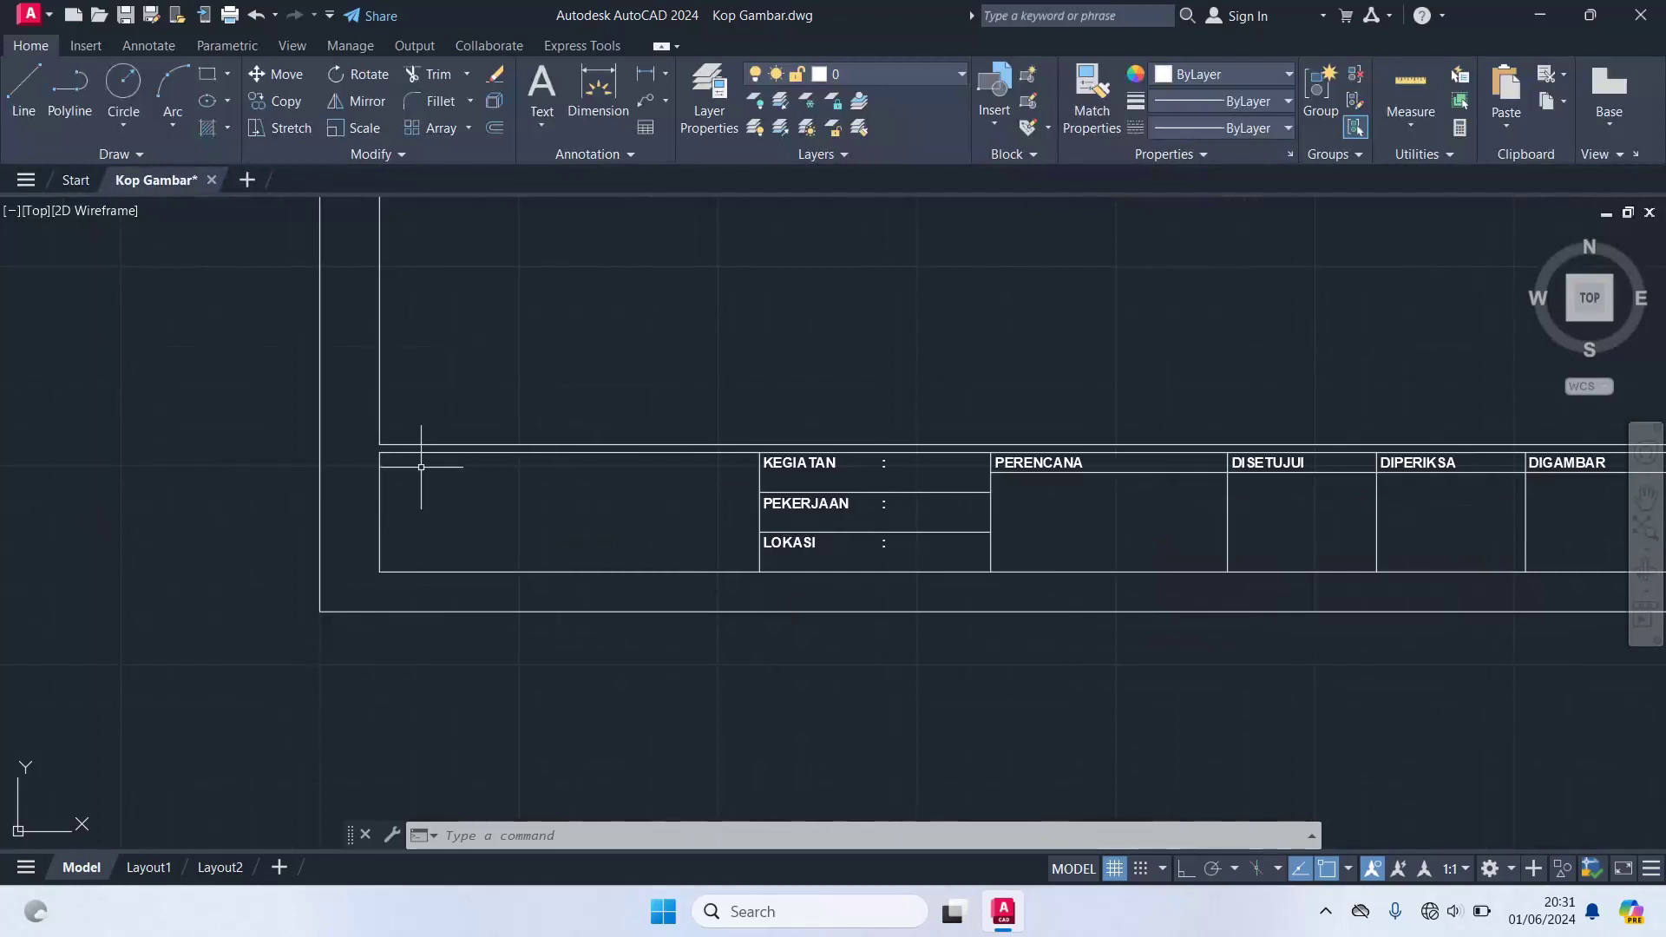
pyautogui.scroll(2, 430, 495)
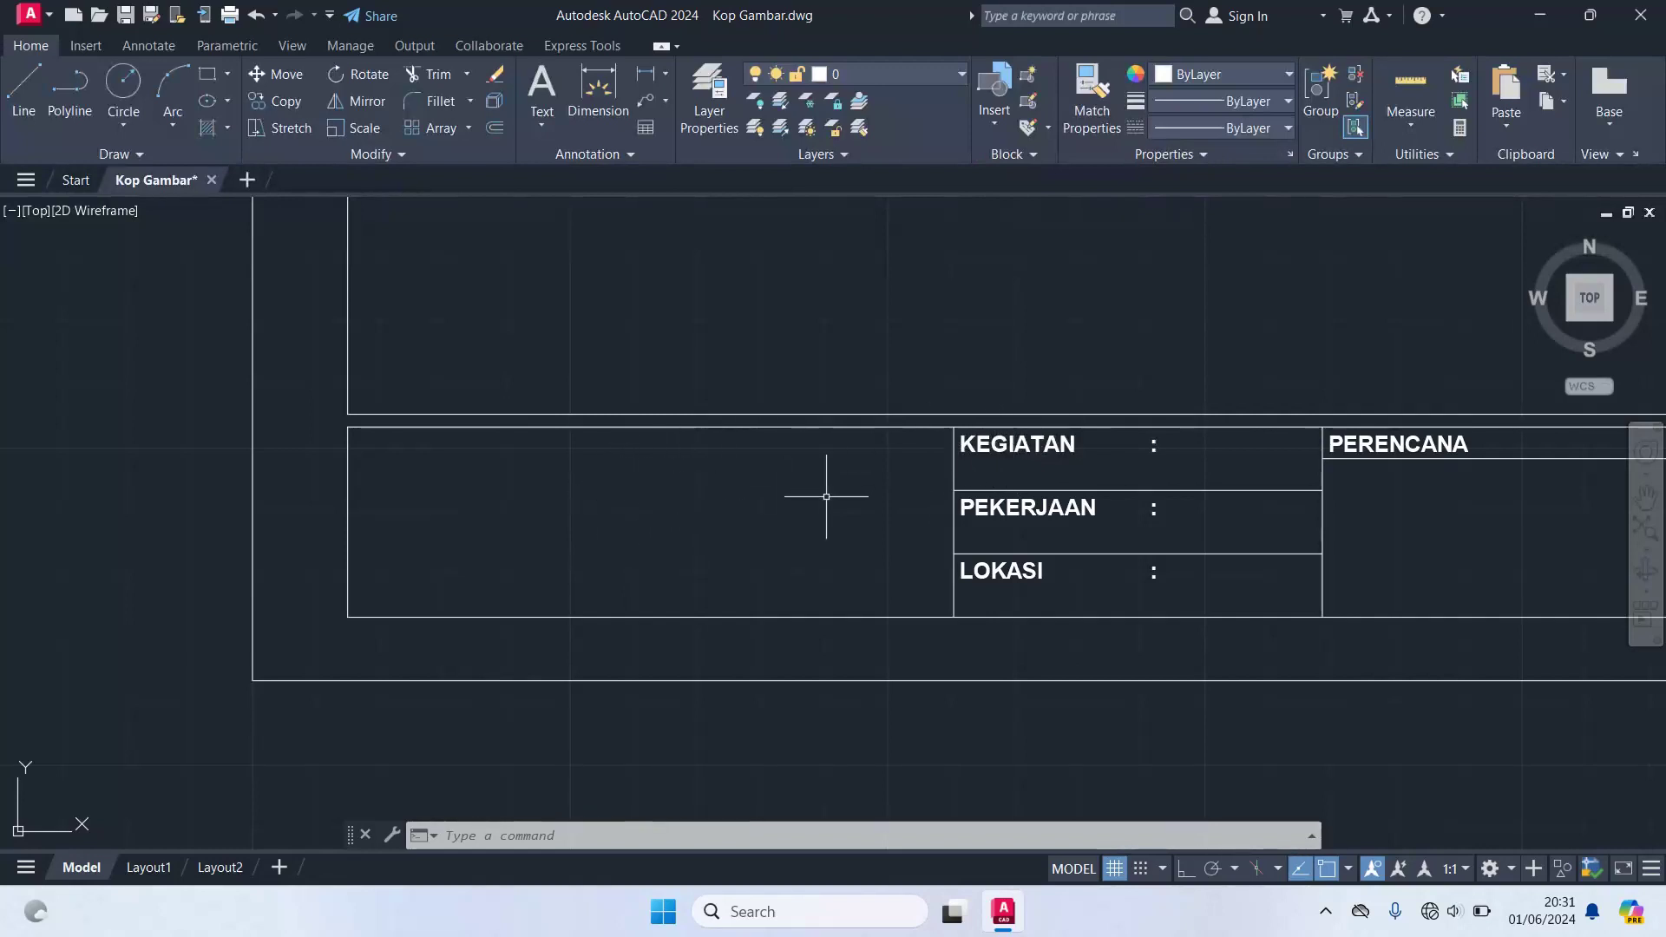
pyautogui.click(1018, 445)
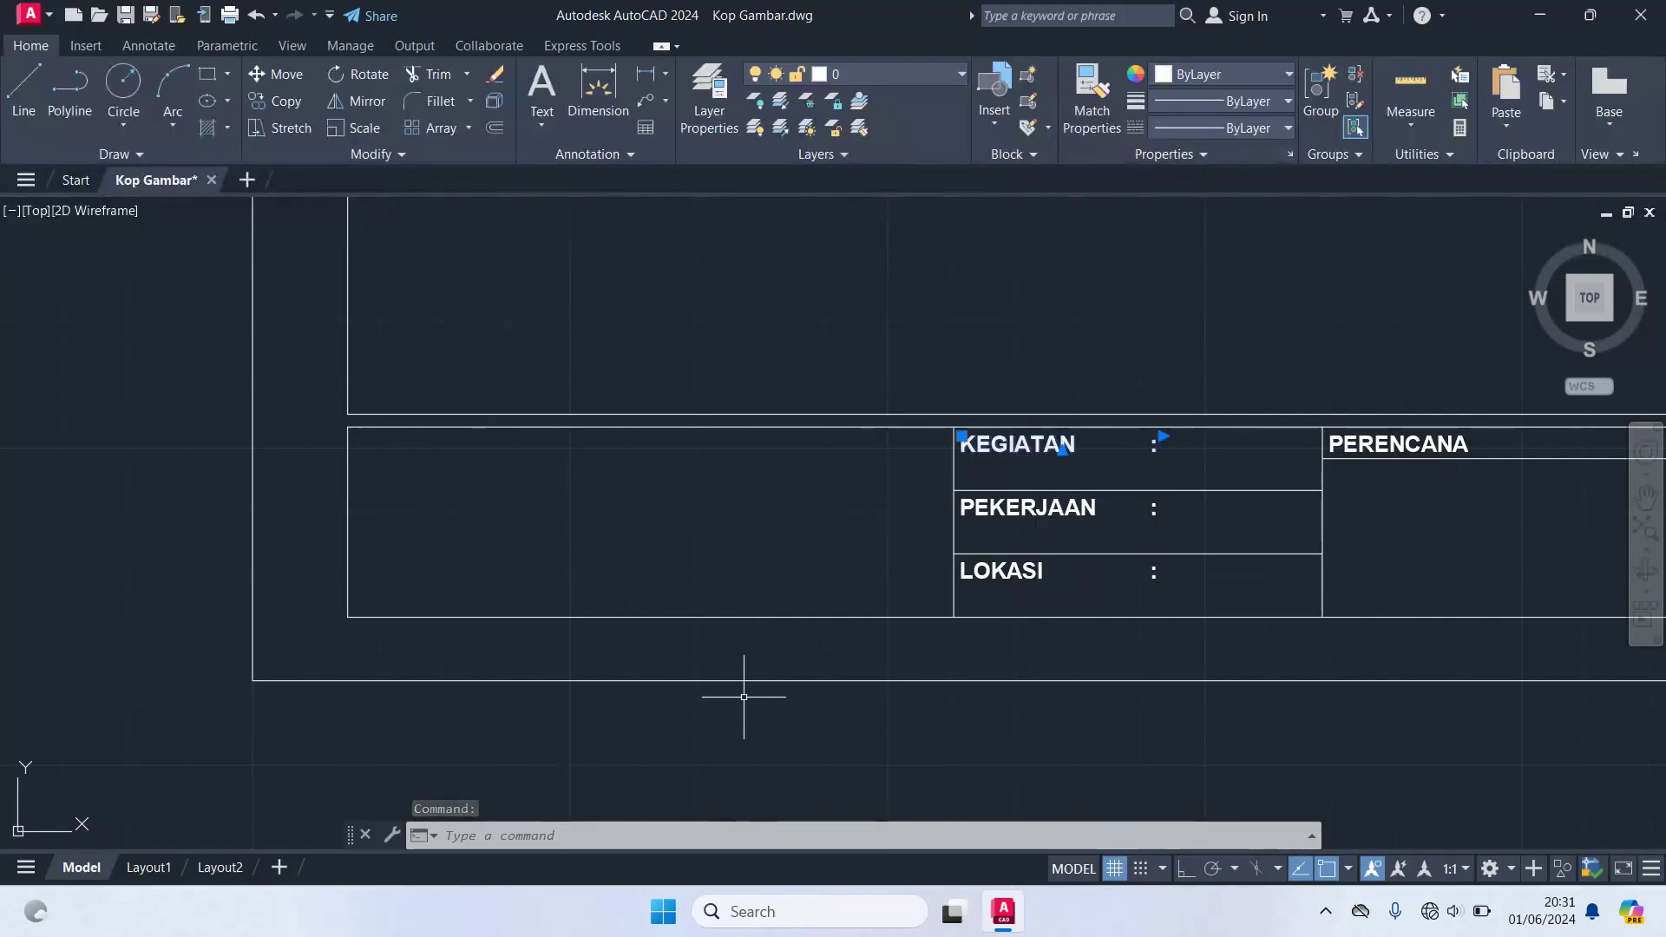
# - Copy the KEGIATAN label into the empty left box and change its text to LOGO
pyautogui.write('CO')
pyautogui.press('Return')
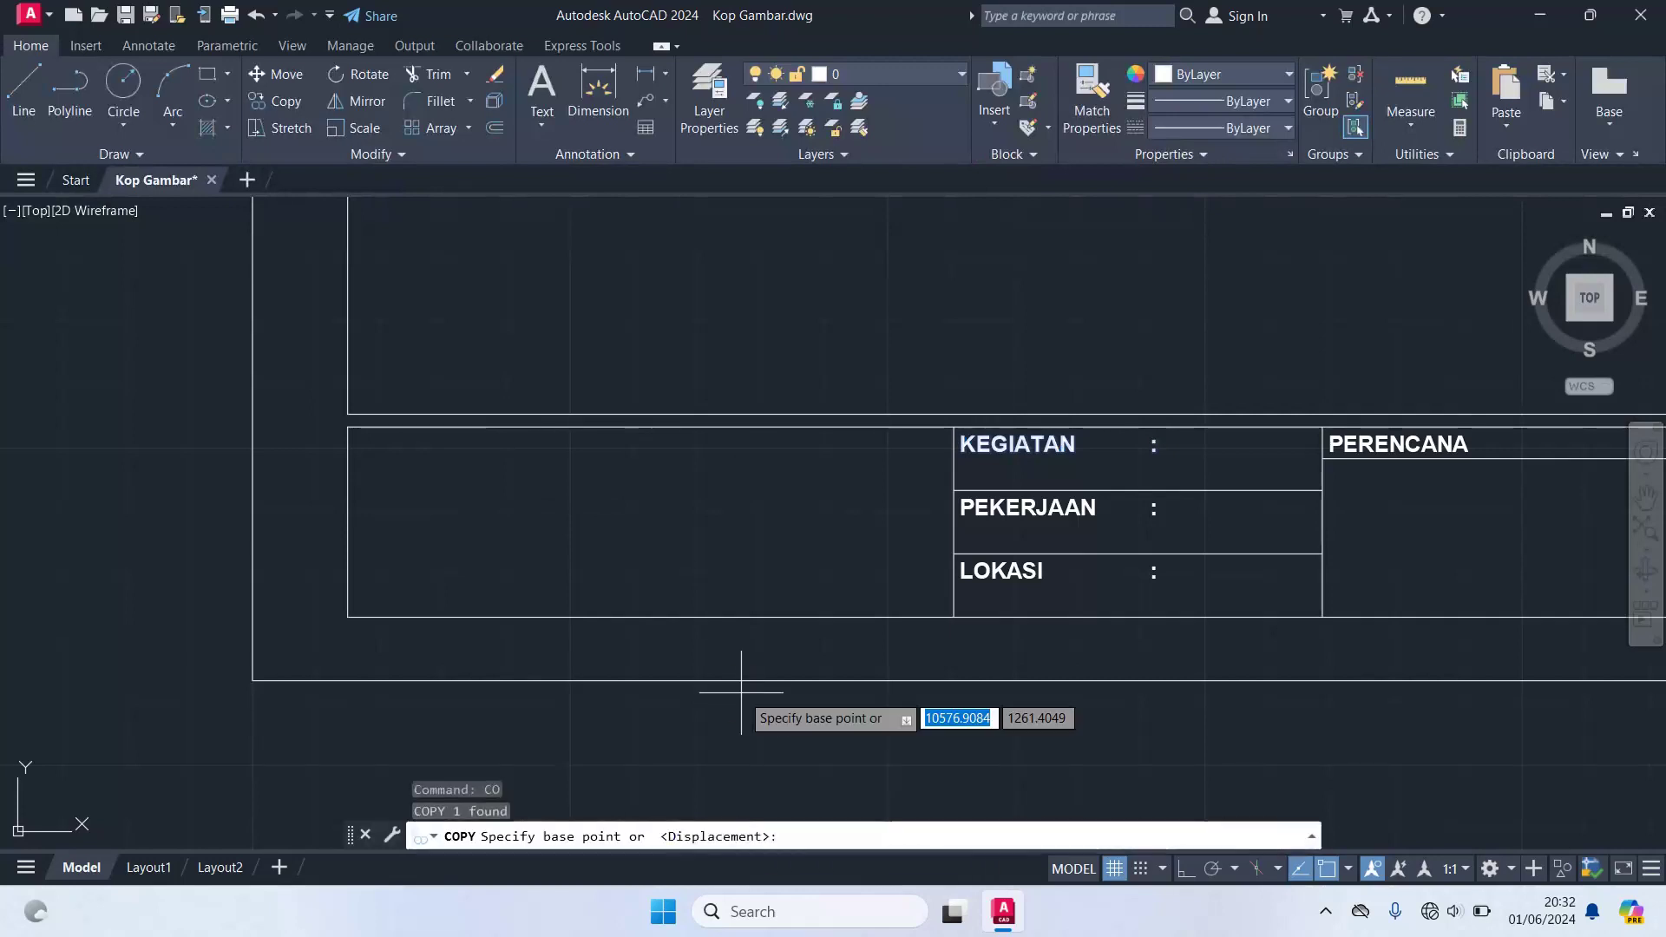
pyautogui.click(956, 451)
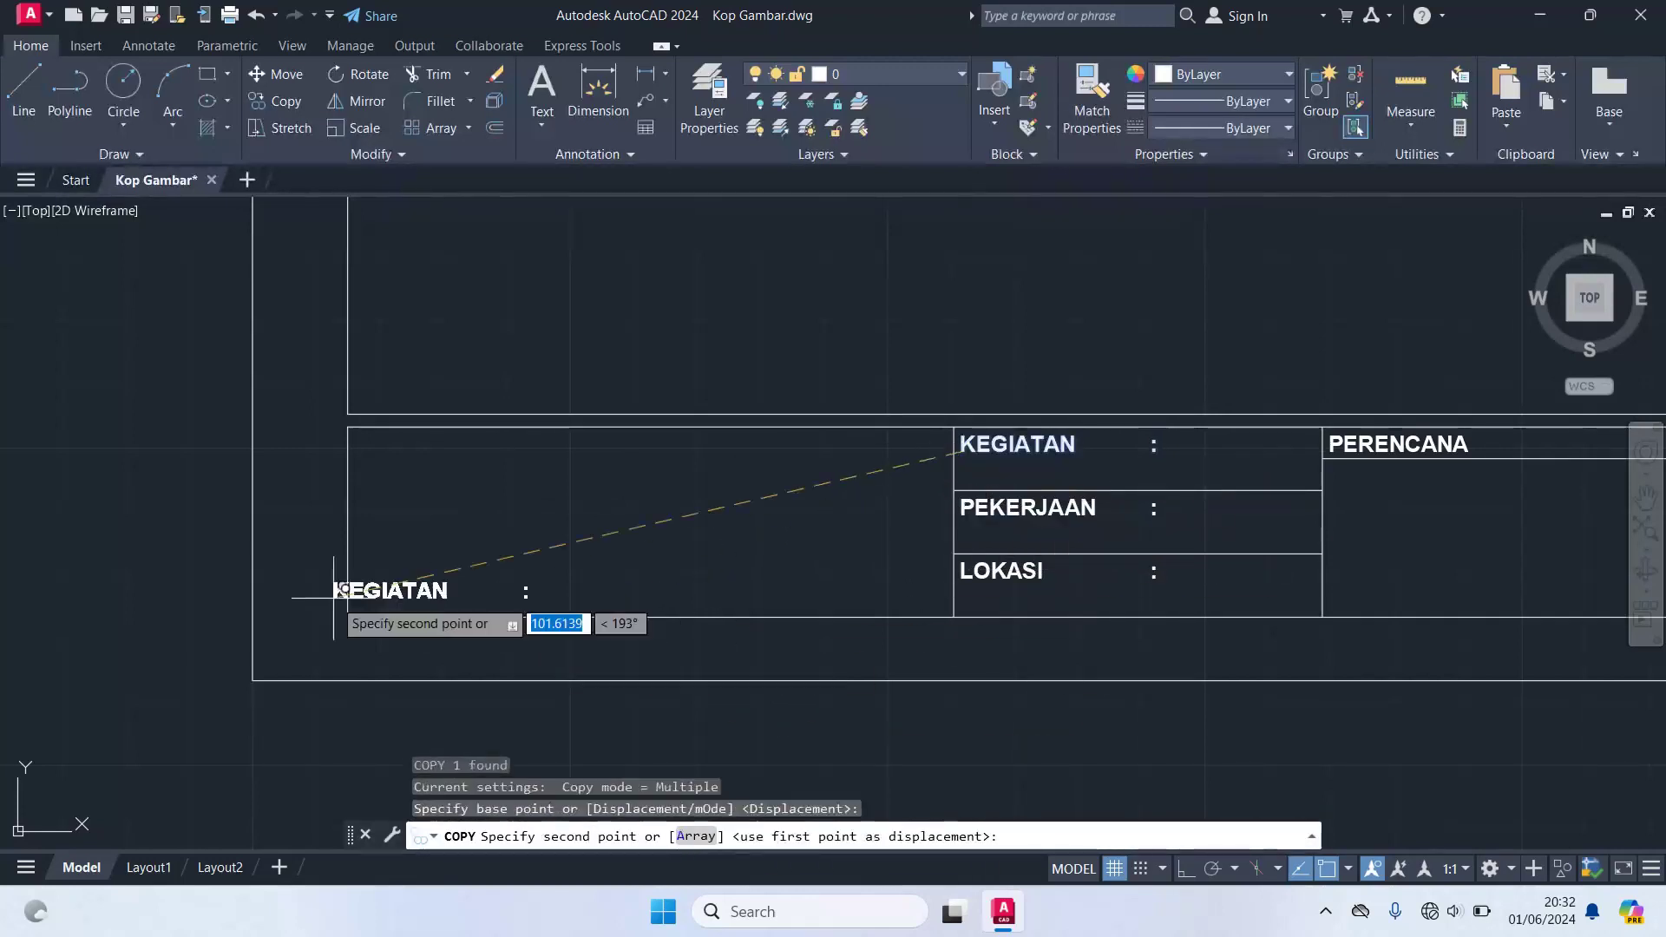
pyautogui.click(537, 526)
pyautogui.press('Escape')
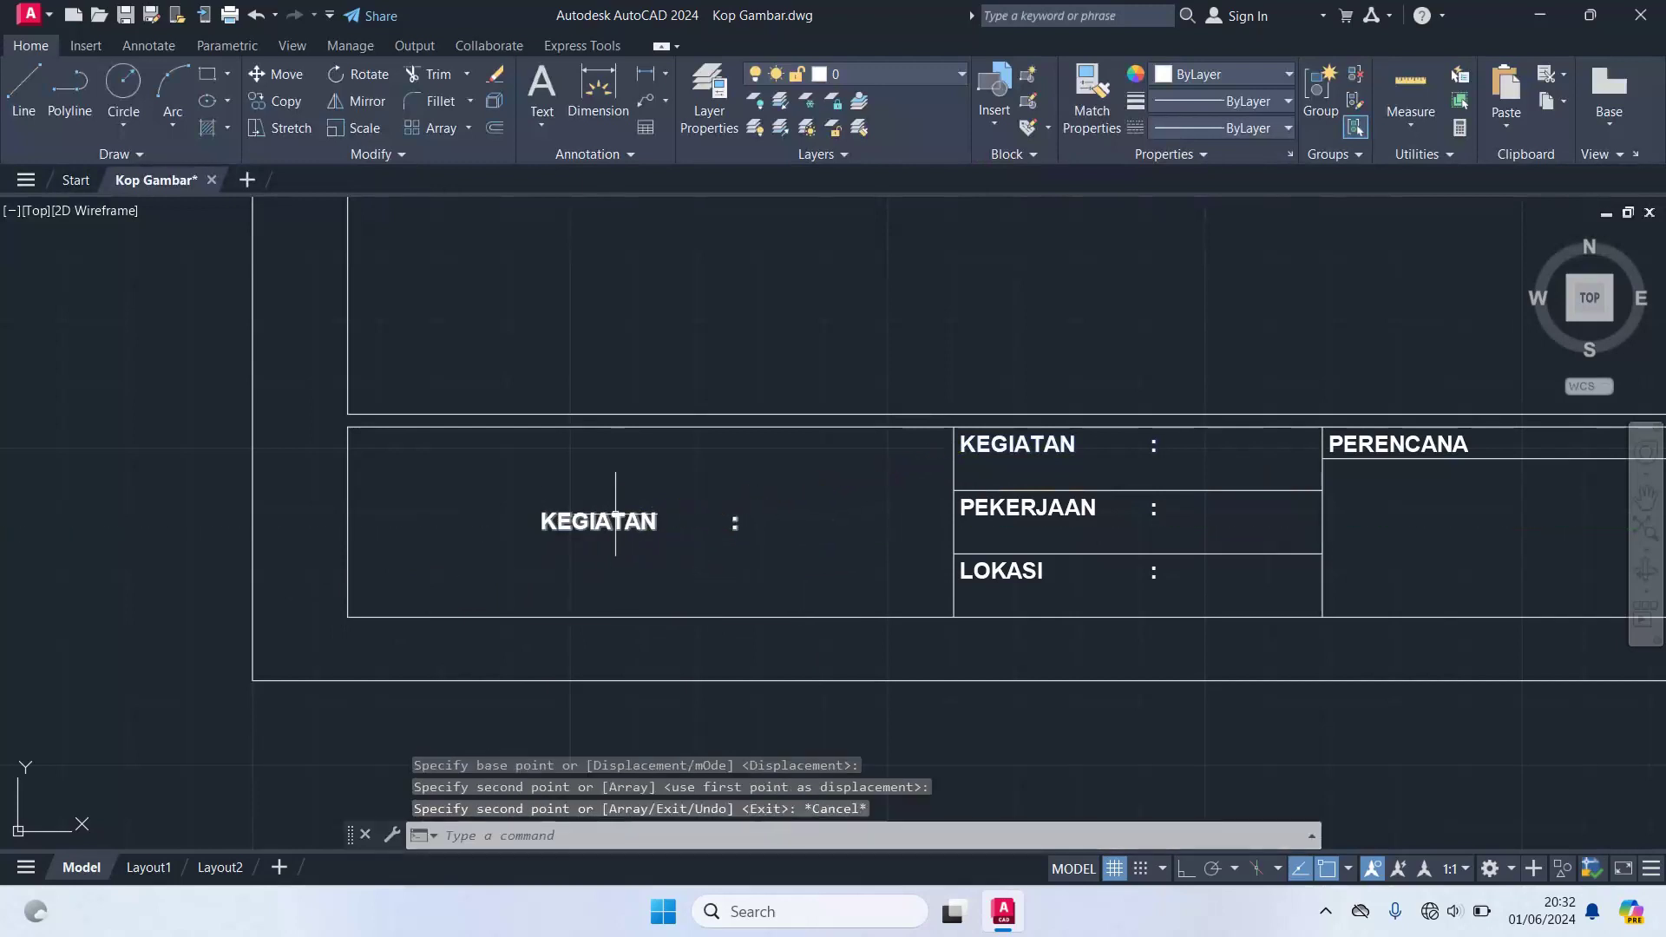
pyautogui.doubleClick(739, 522)
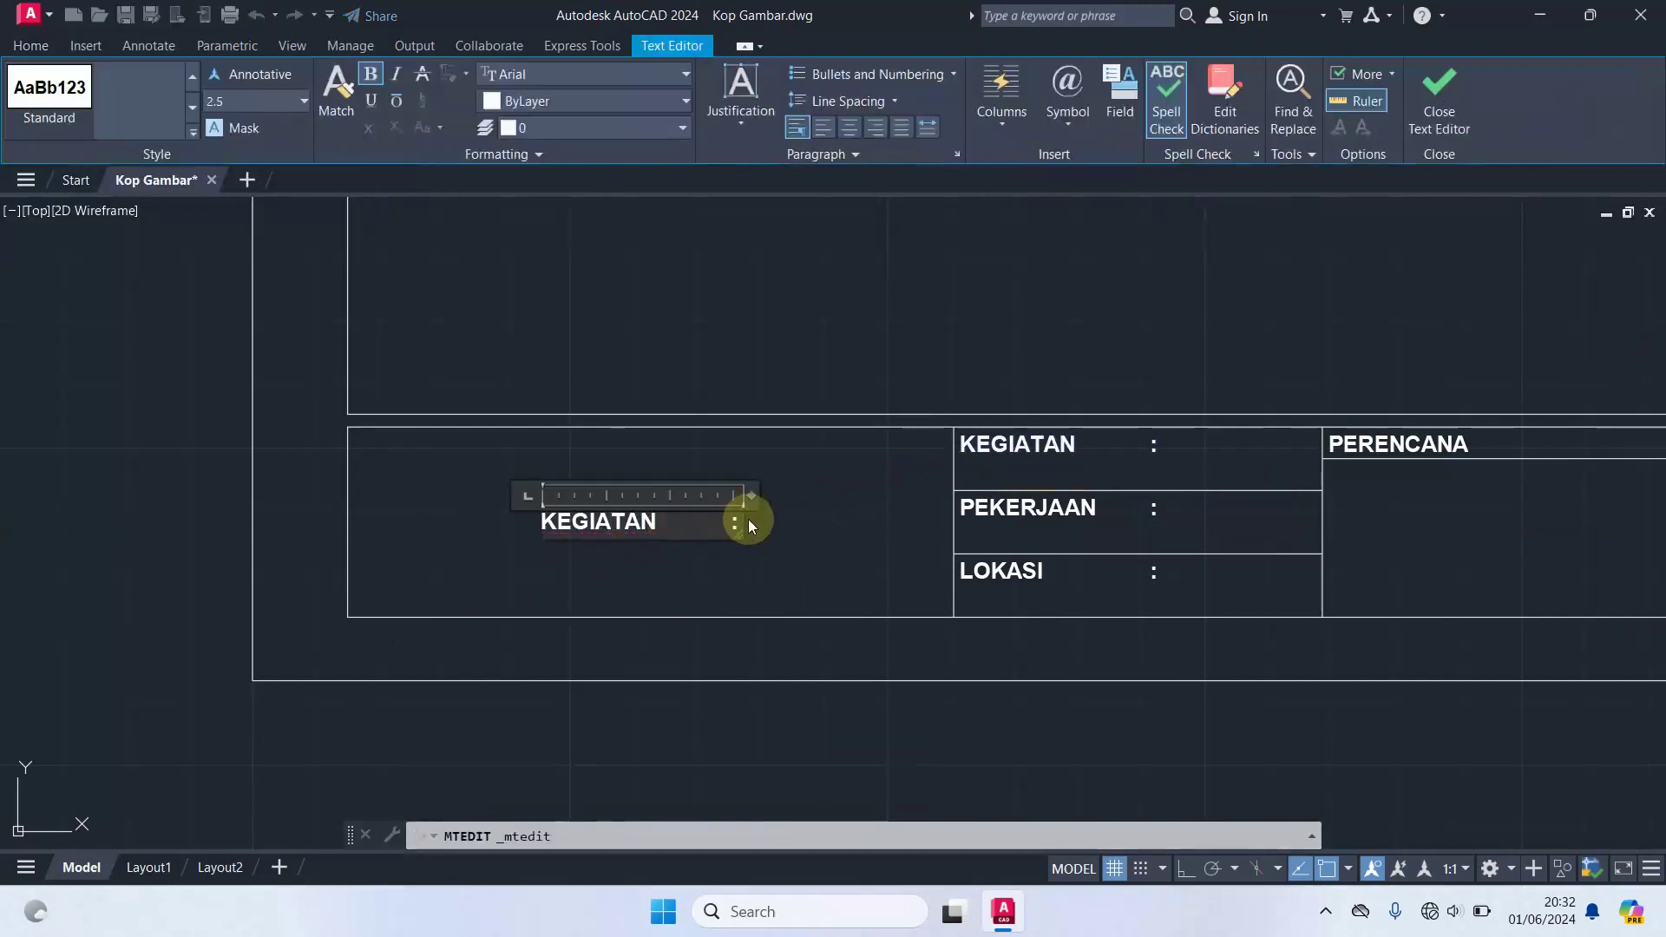
pyautogui.hotkey('ctrl', 'a')
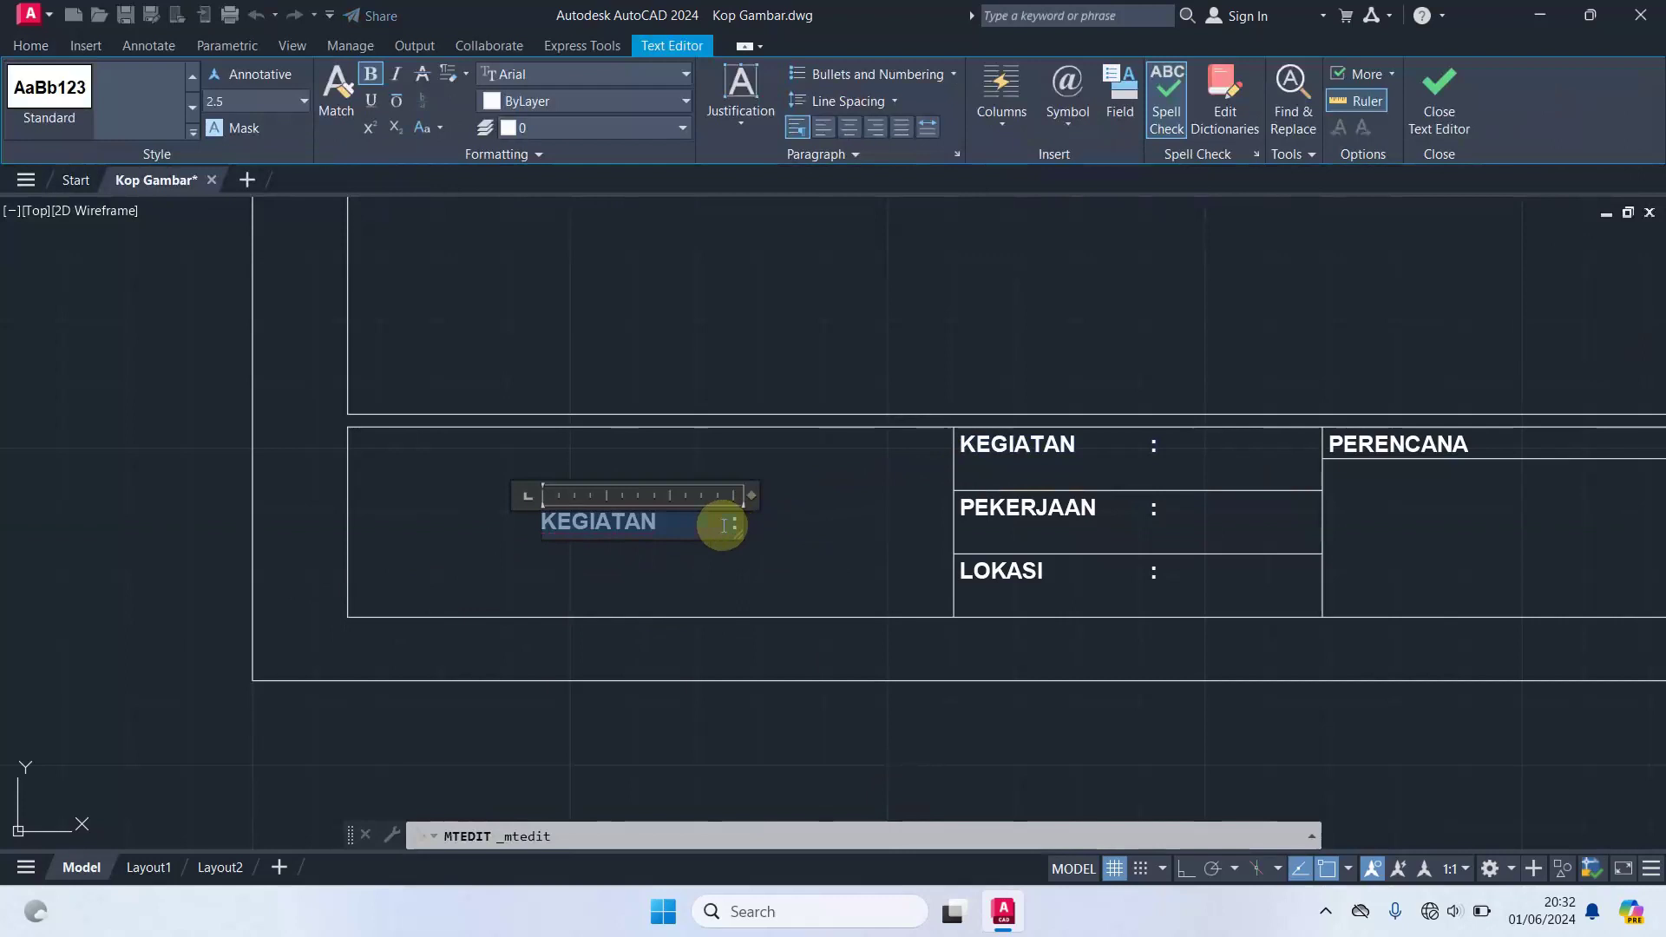
pyautogui.write('LOGO')
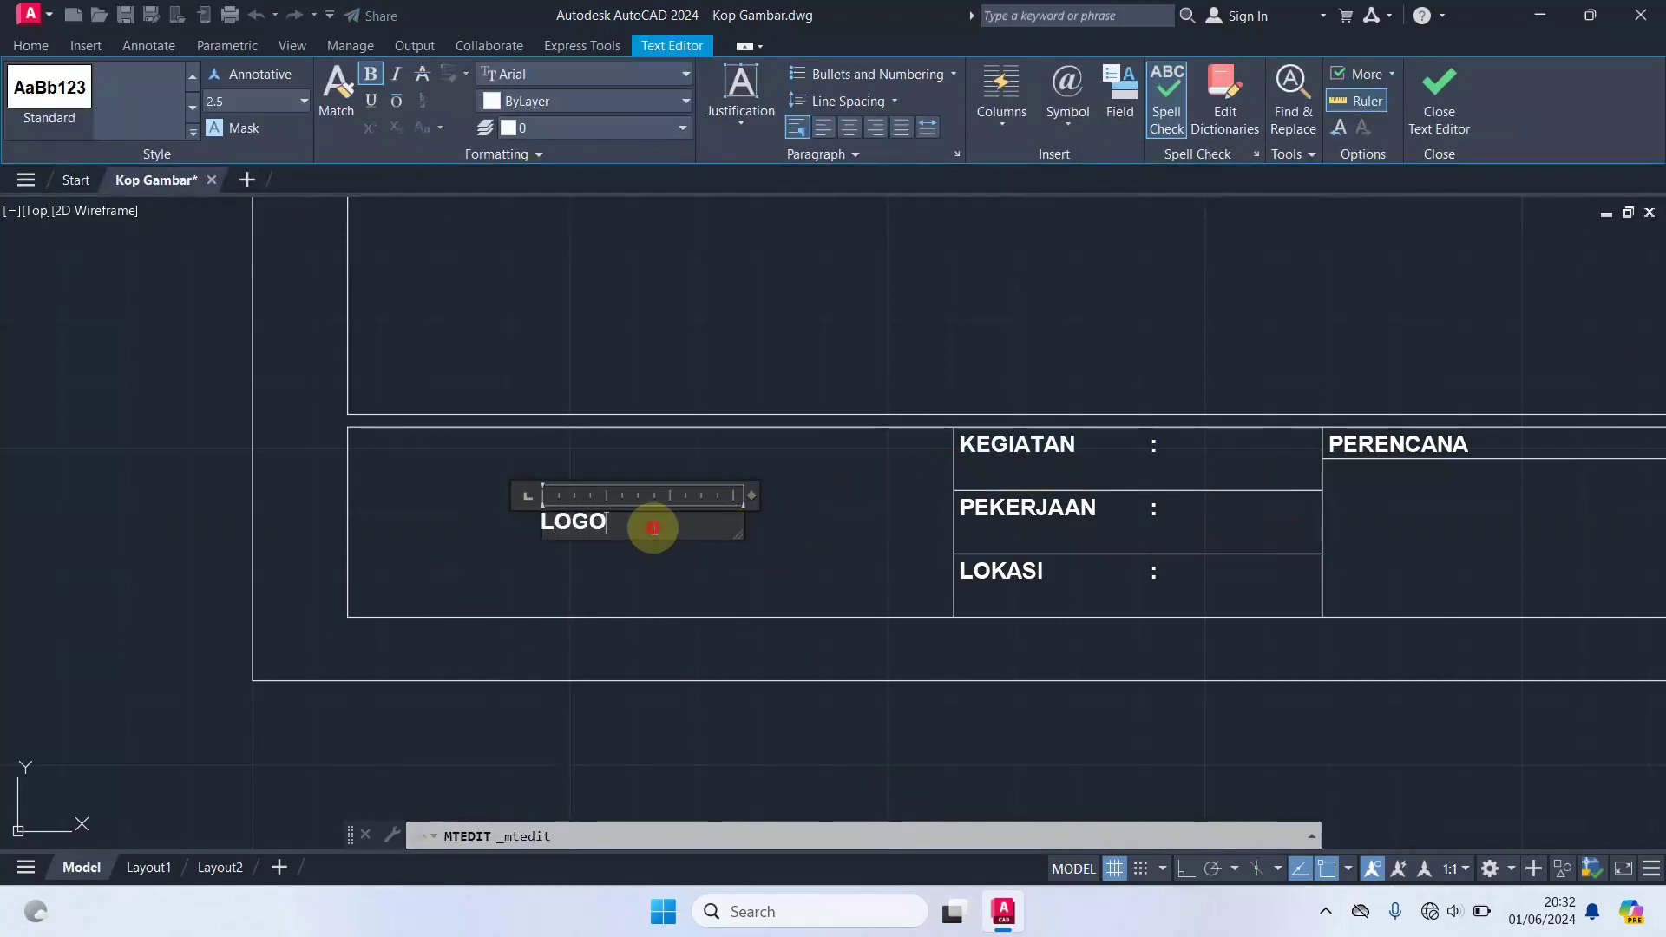
pyautogui.moveTo(651, 524); pyautogui.dragTo(156, 527)
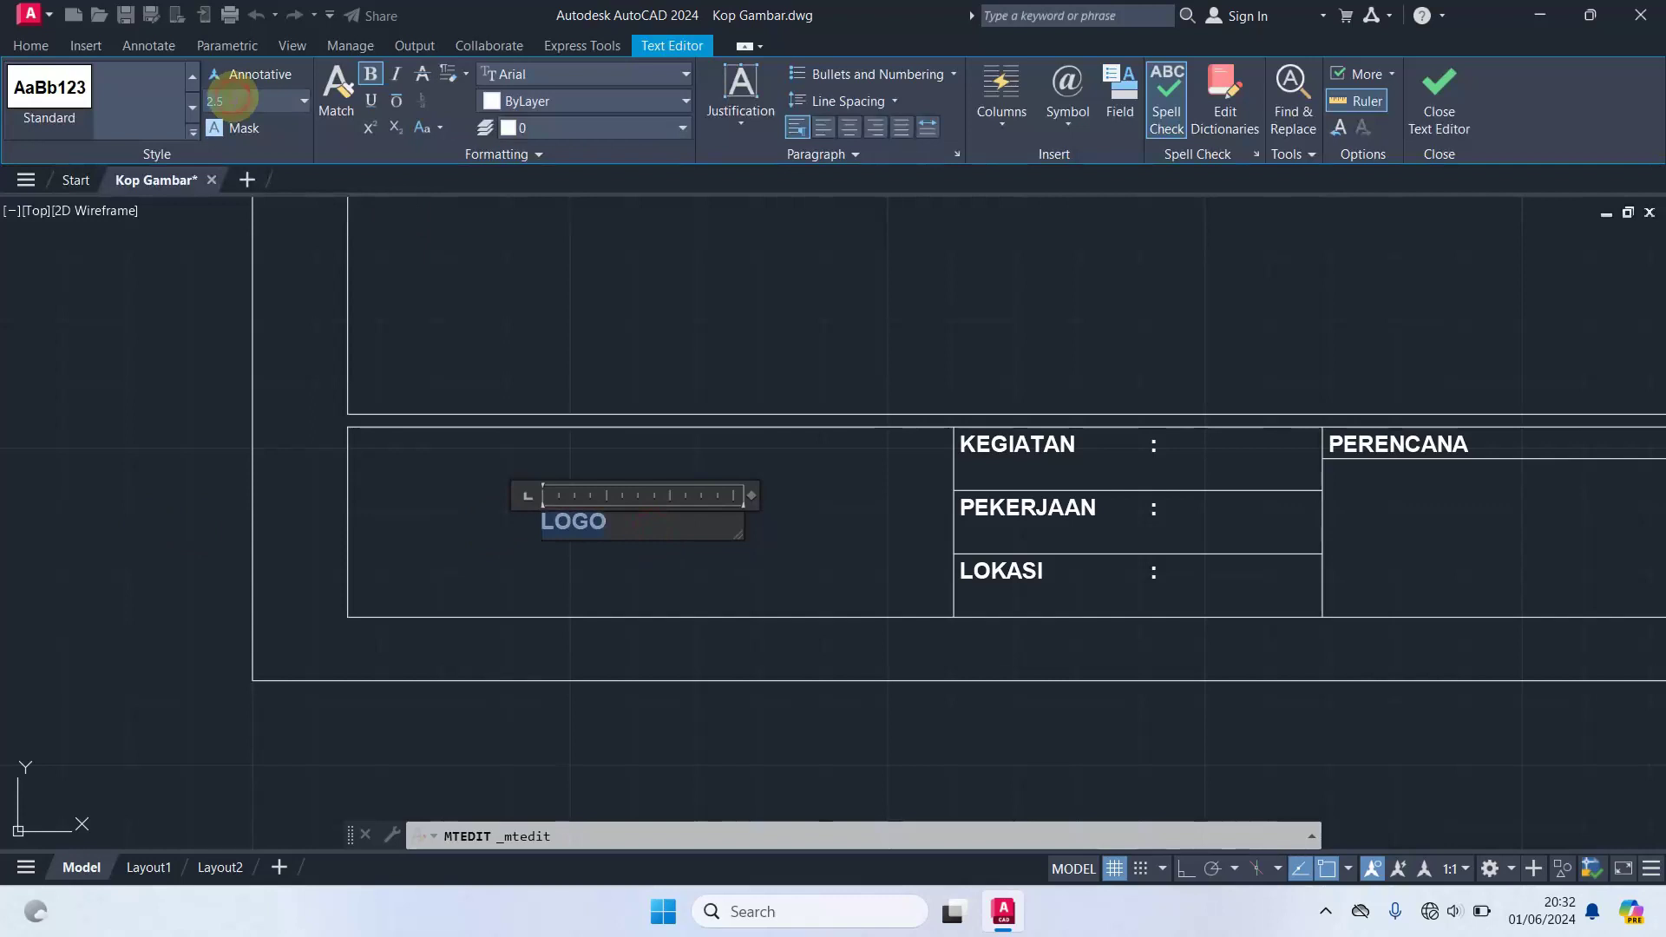
pyautogui.click(809, 524)
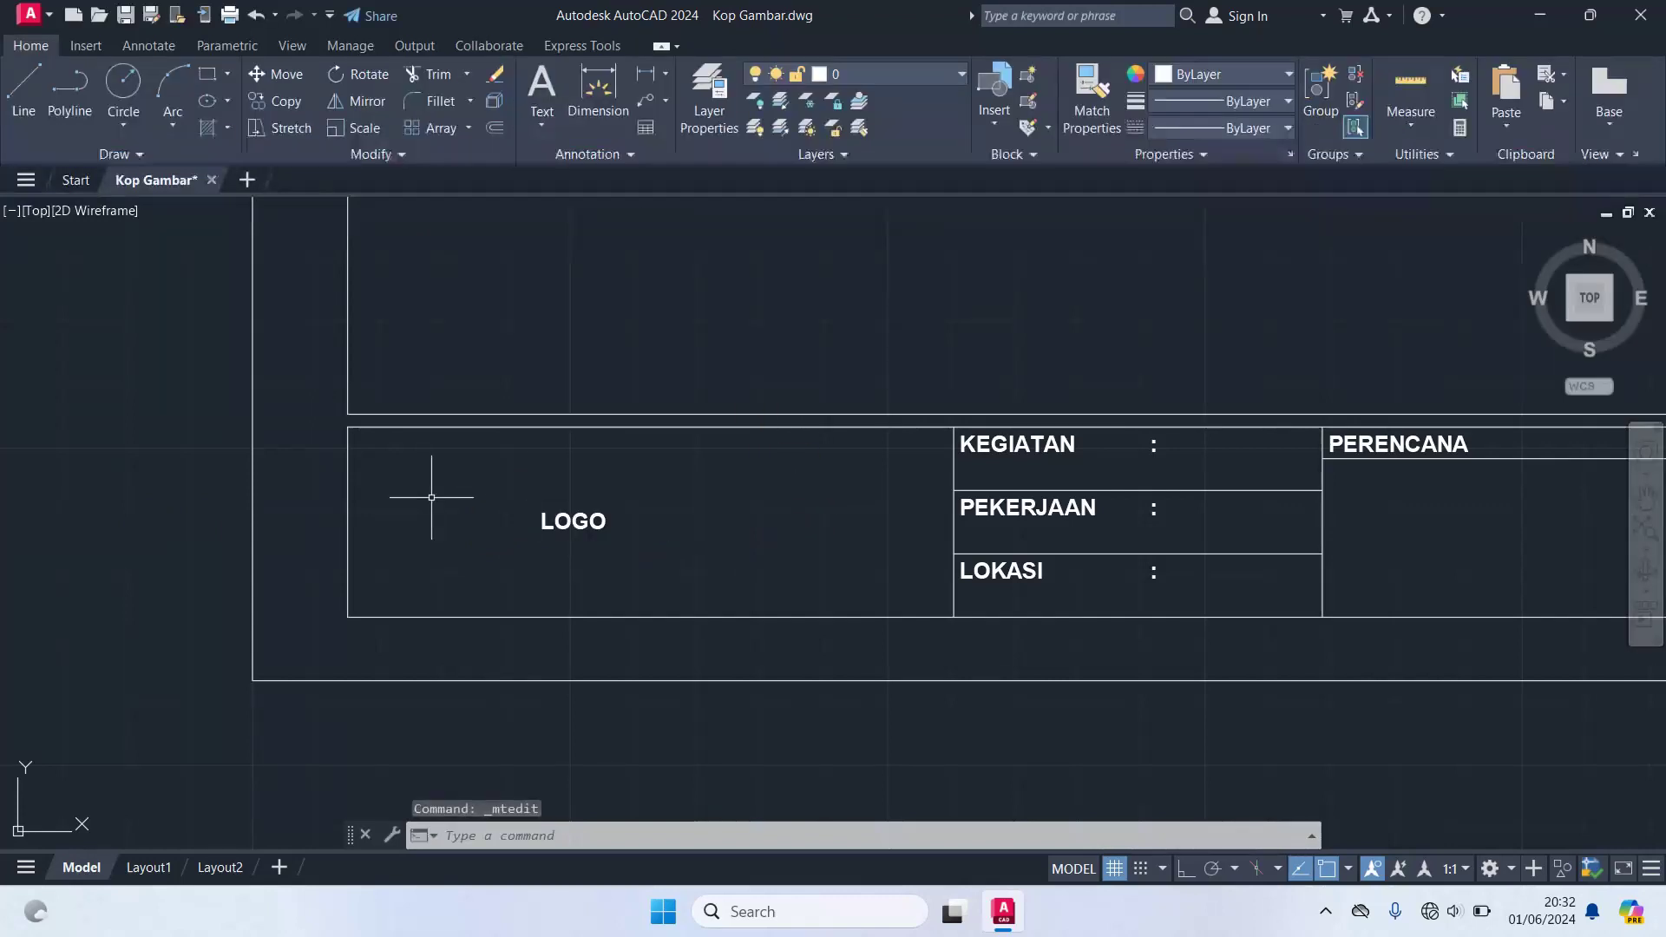
# - Set the LOGO text height to 10 and select the label
pyautogui.click(563, 521)
pyautogui.doubleClick(640, 522)
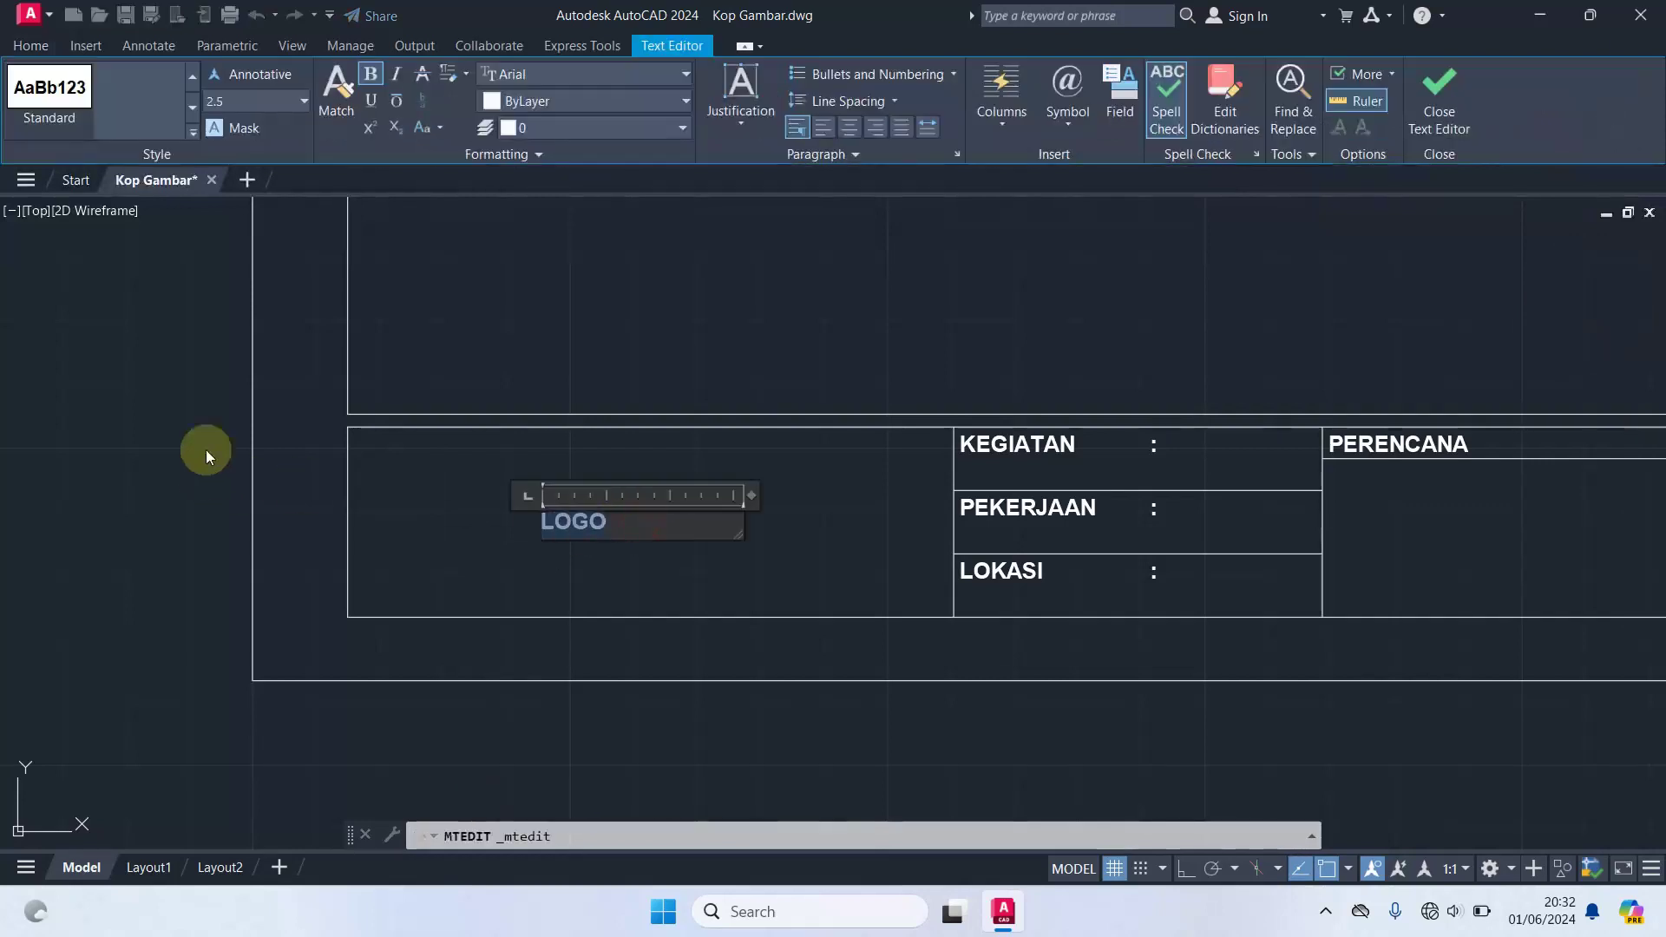
pyautogui.click(300, 112)
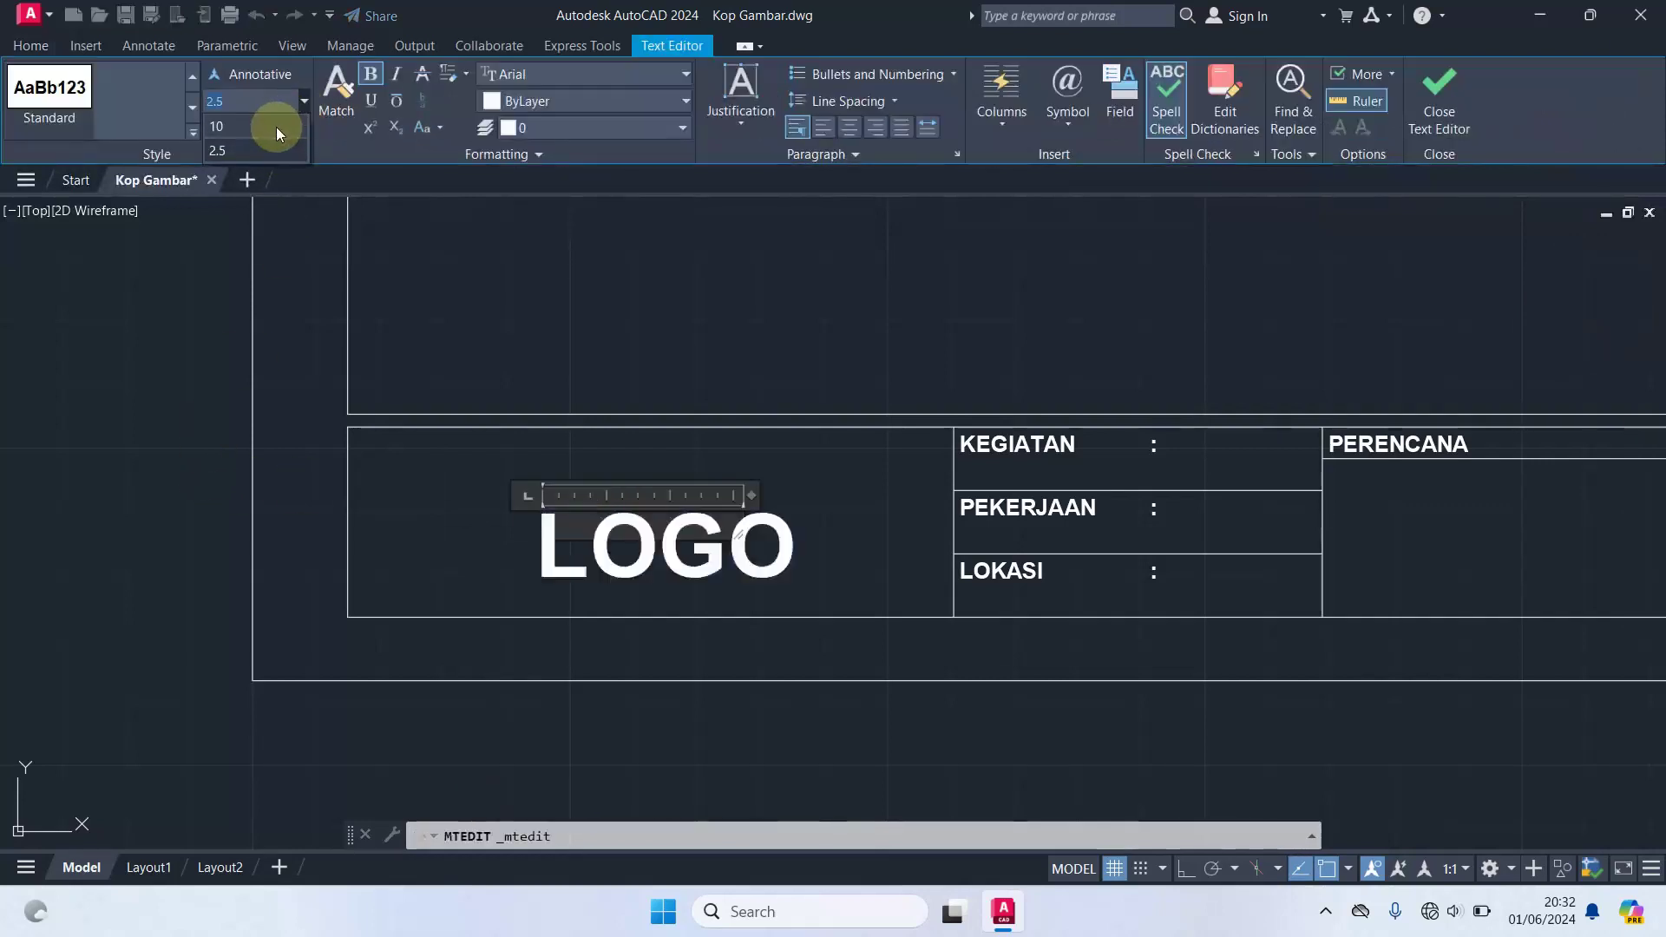
pyautogui.write('10')
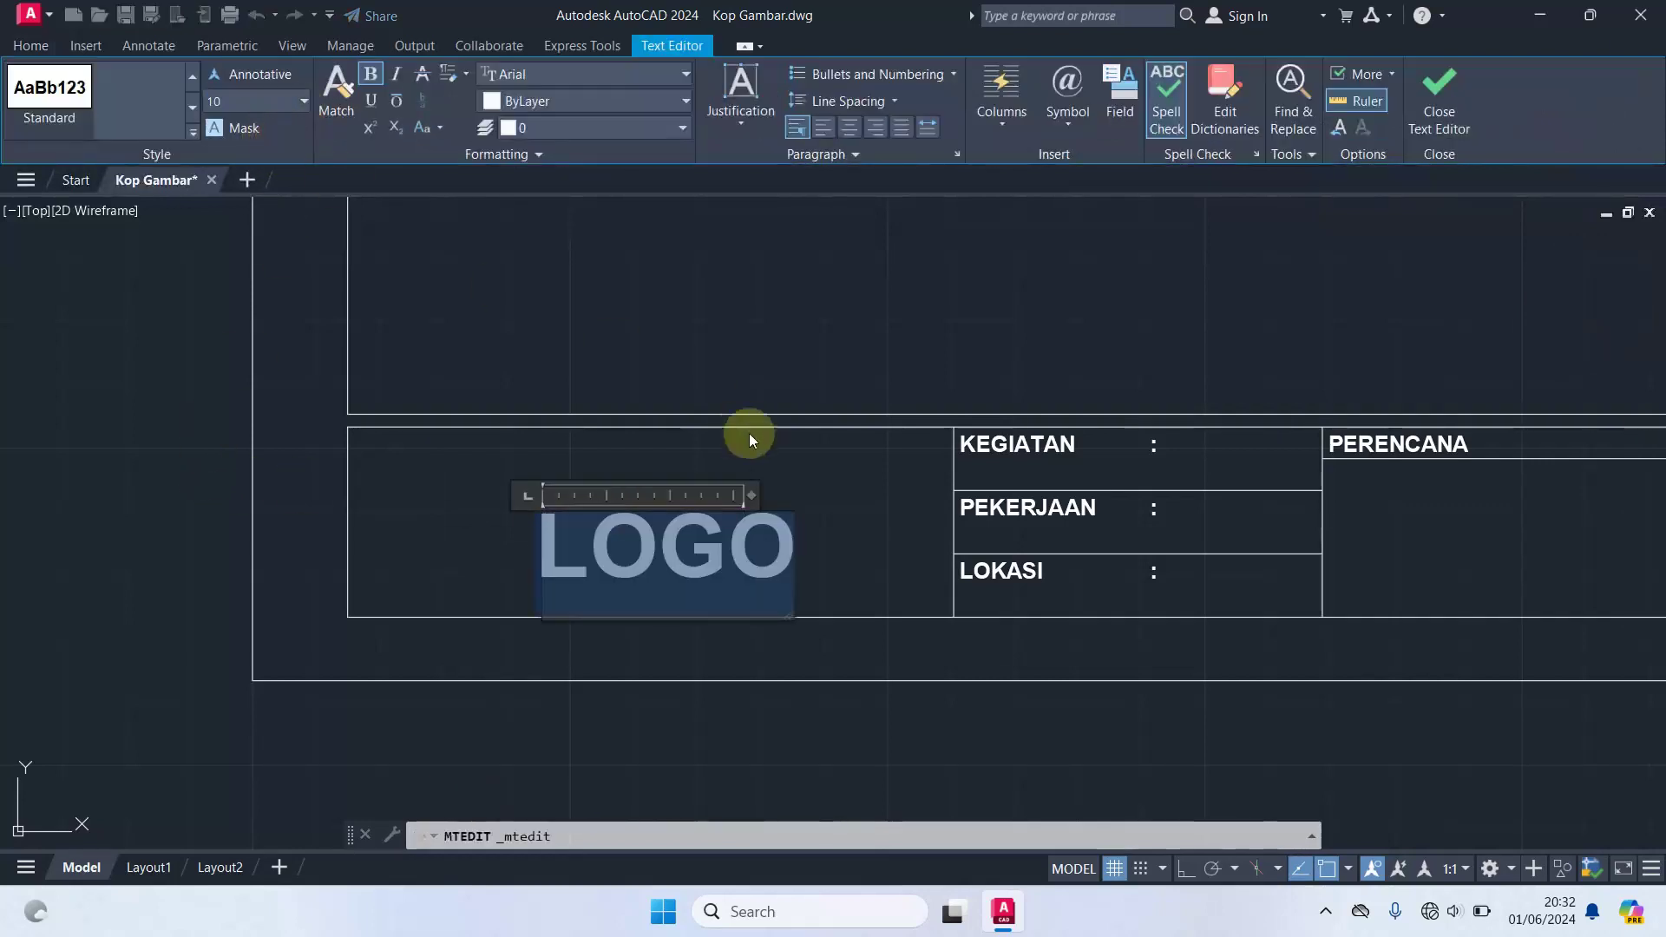
pyautogui.moveTo(754, 497); pyautogui.dragTo(819, 477)
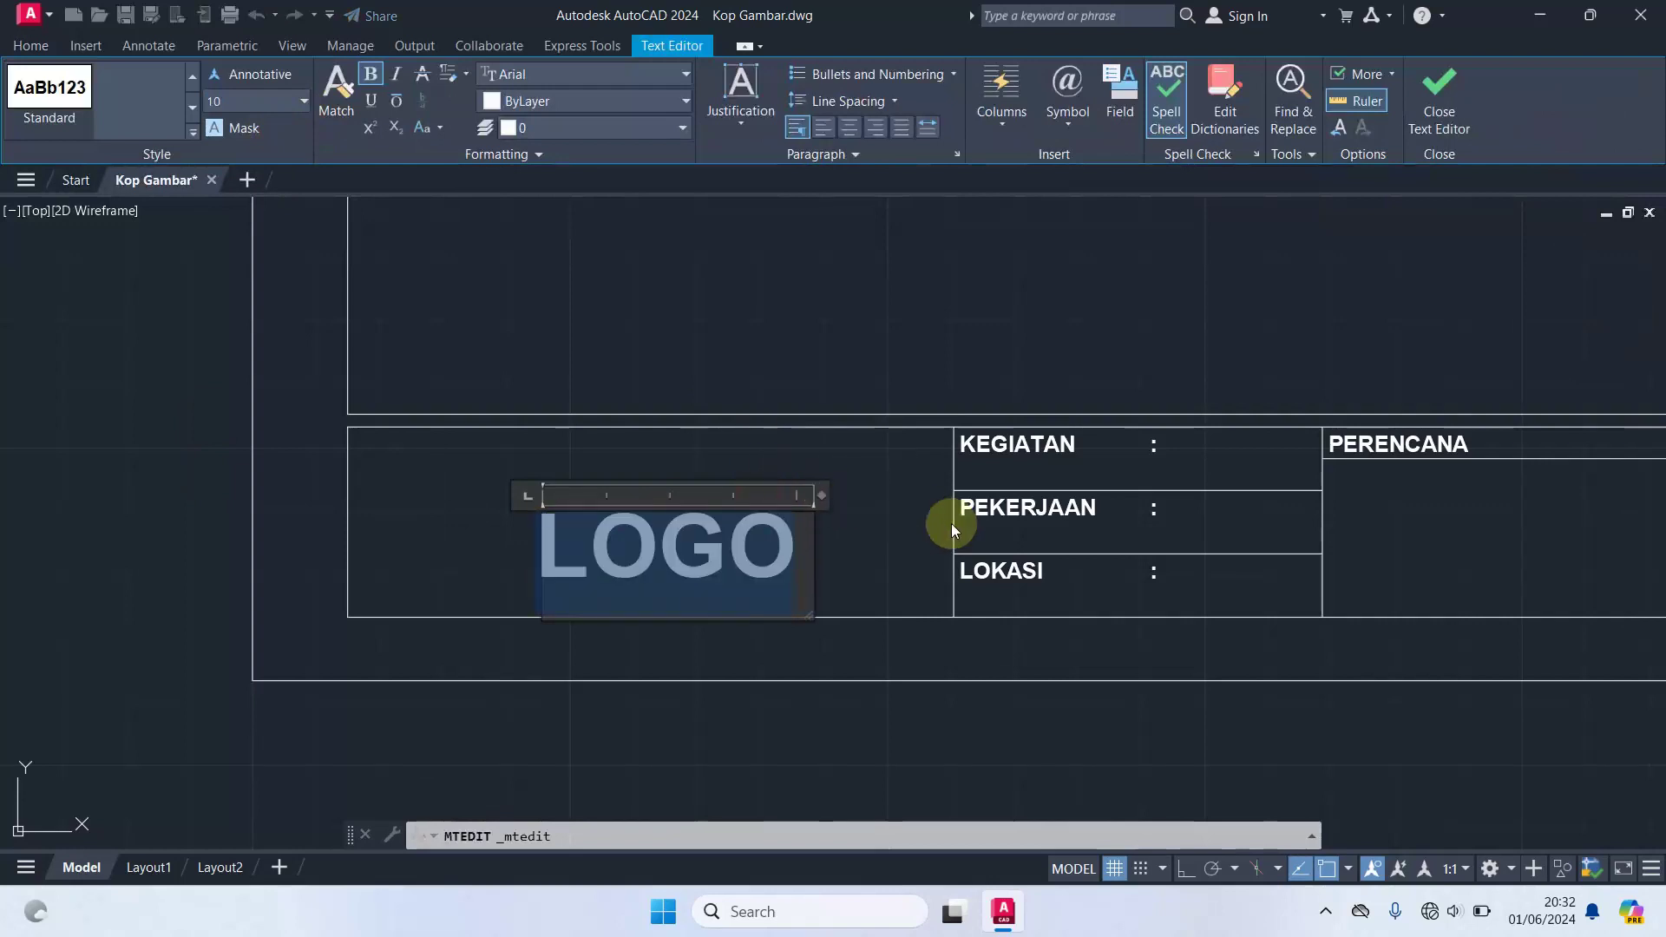
pyautogui.click(906, 521)
pyautogui.click(803, 556)
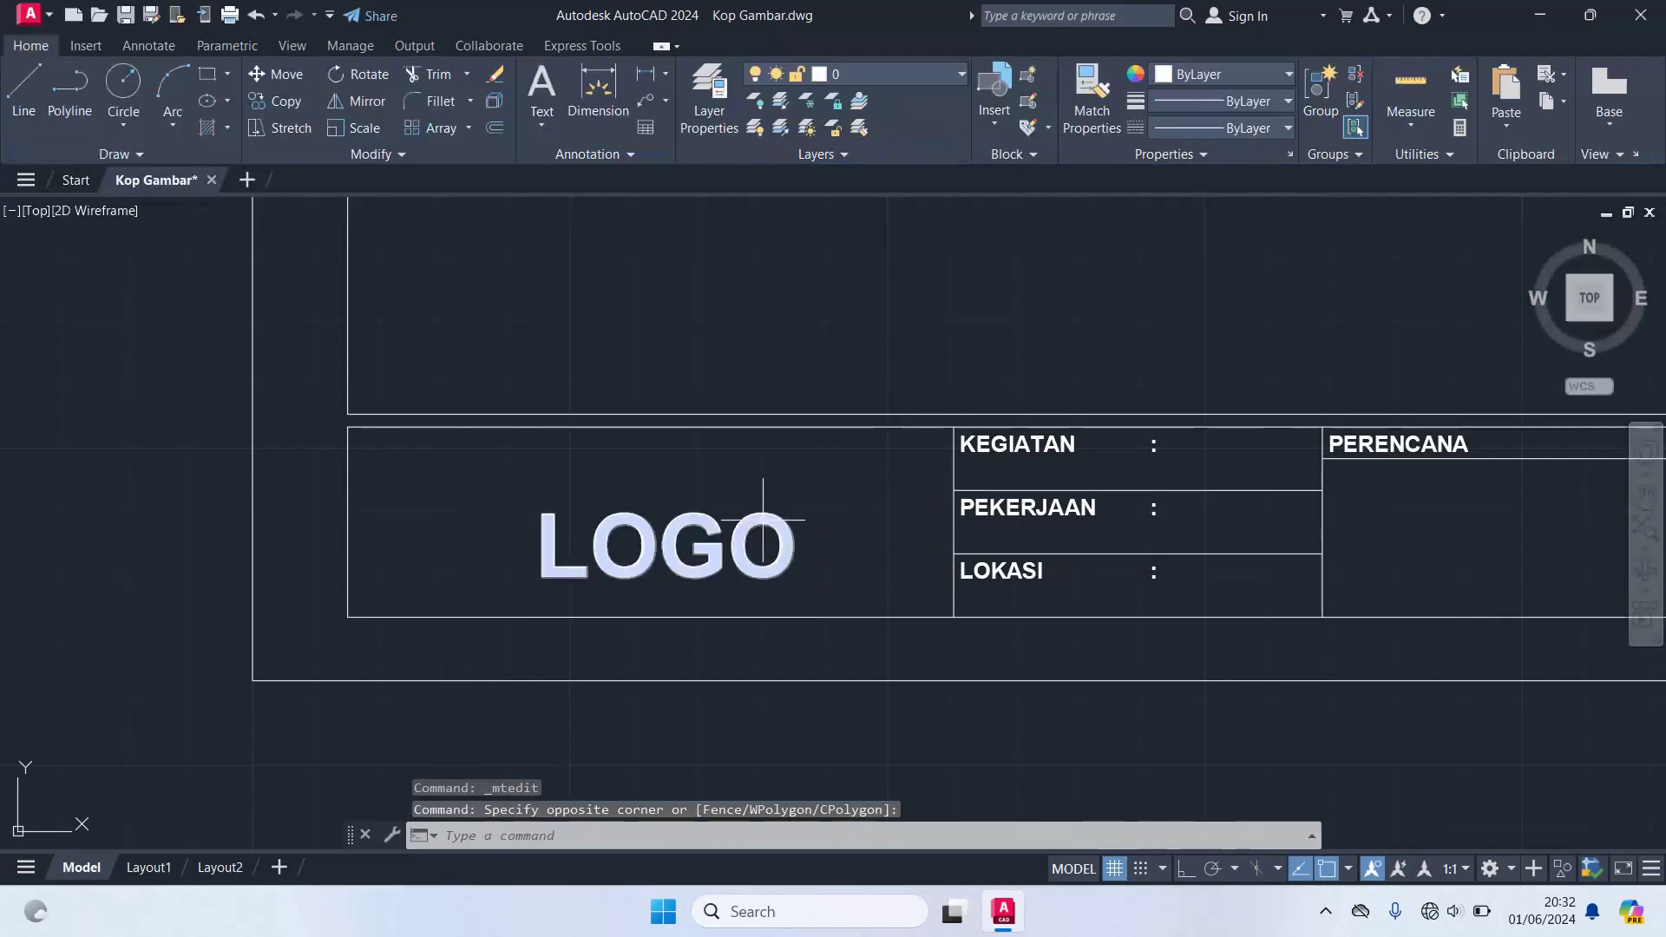
pyautogui.click(770, 528)
pyautogui.write('m')
pyautogui.press('Return')
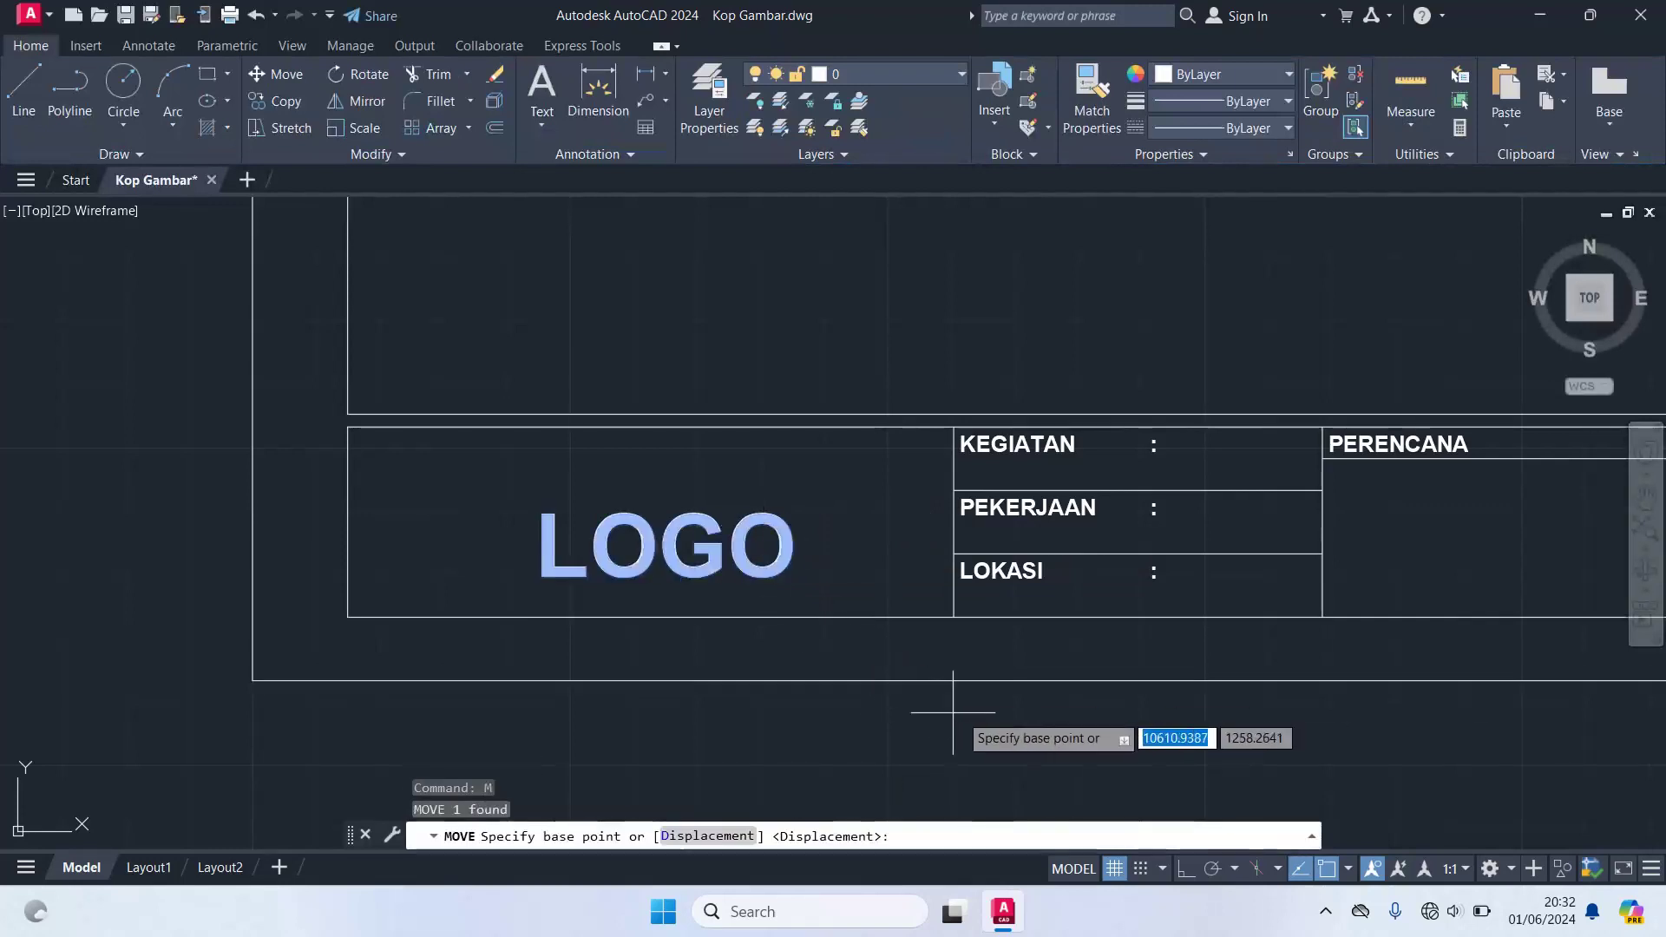
# - Move the enlarged LOGO label to the centre of the left box
pyautogui.scroll(-2, 981, 720)
pyautogui.moveTo(1005, 745); pyautogui.dragTo(960, 504, button='middle')
pyautogui.click(1024, 594)
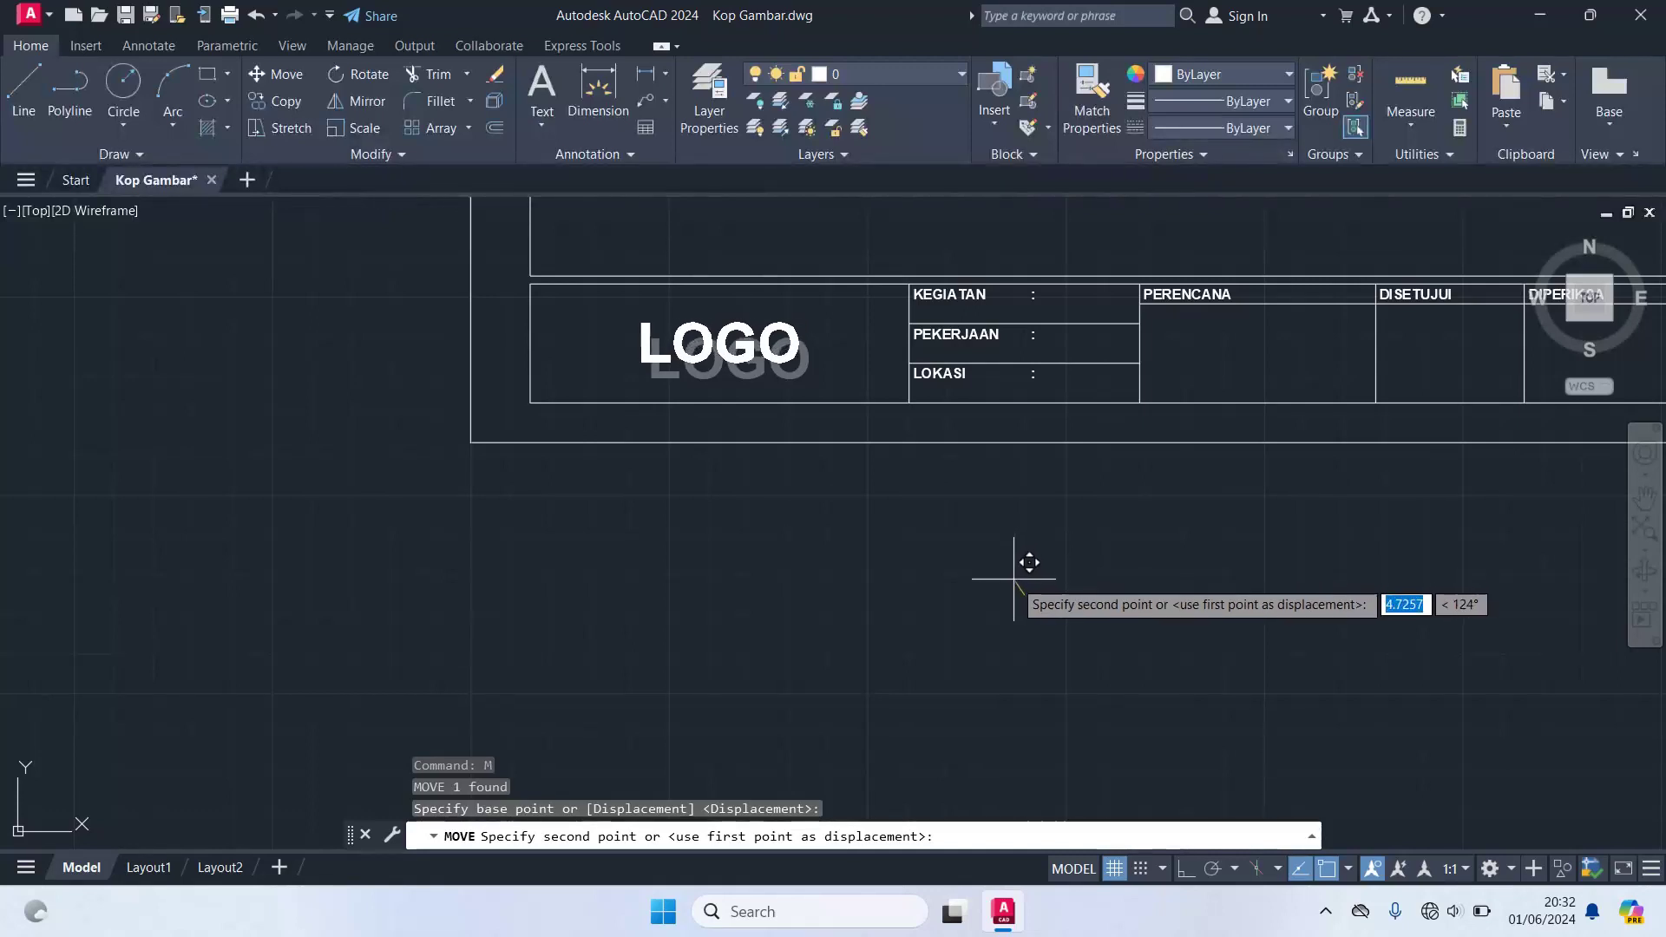
pyautogui.click(1020, 581)
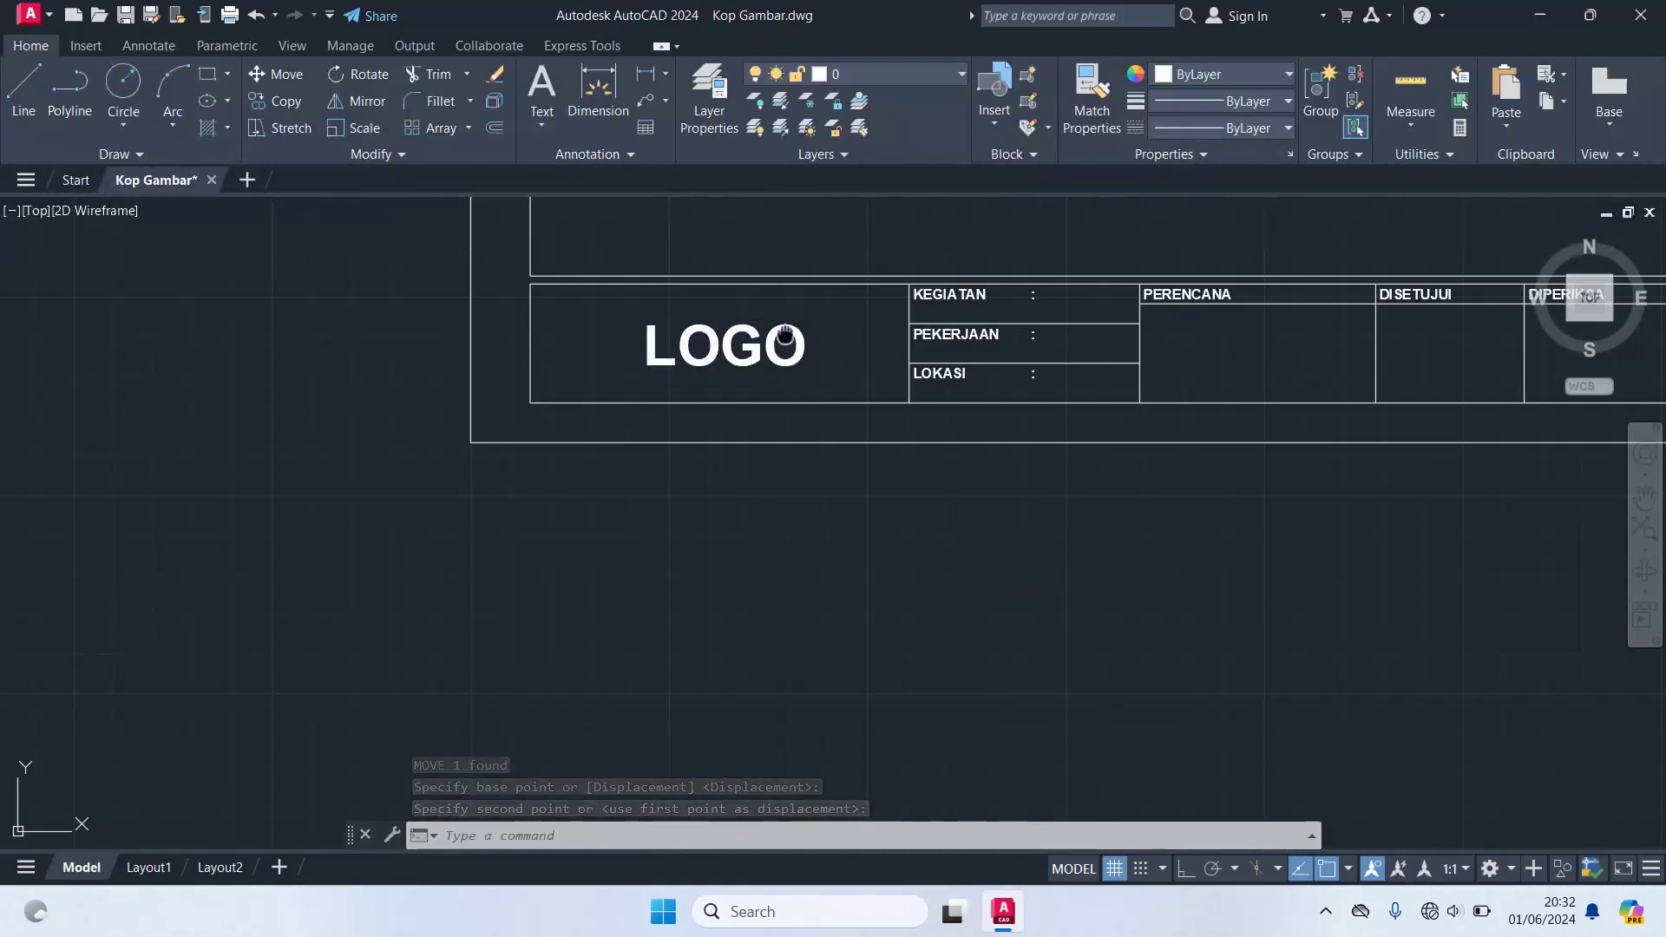
pyautogui.moveTo(797, 319); pyautogui.dragTo(576, 562, button='middle')
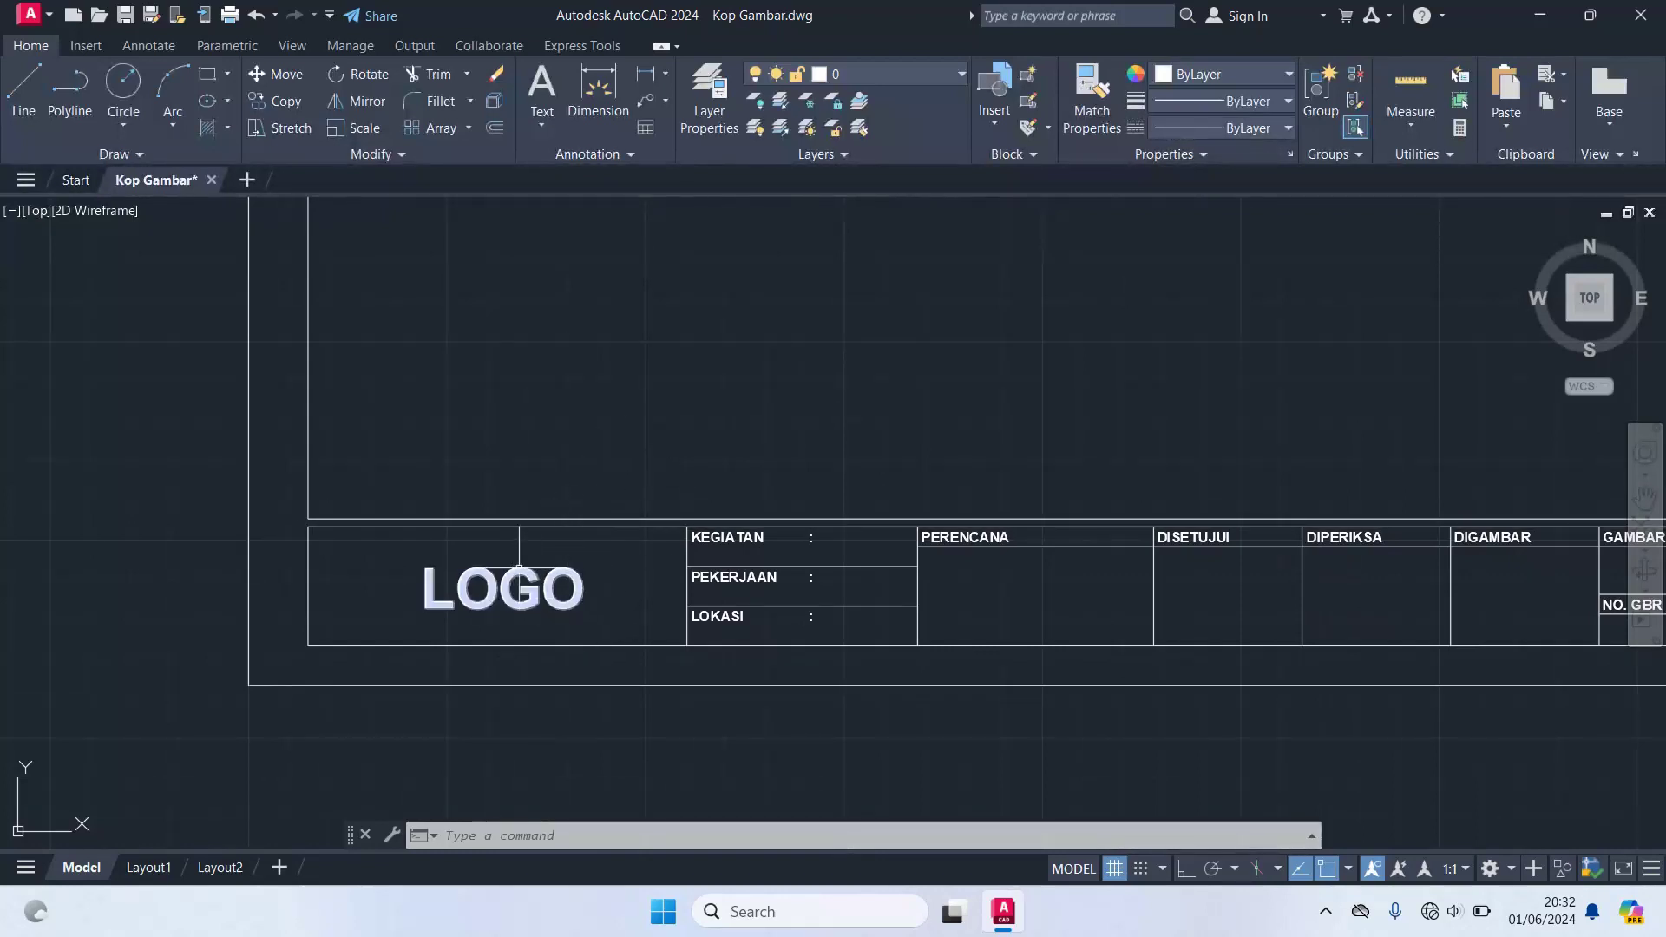
# - Pan and zoom in on the KEGIATAN, PEKERJAAN and LOKASI labels of the title block
pyautogui.scroll(-2, 764, 483)
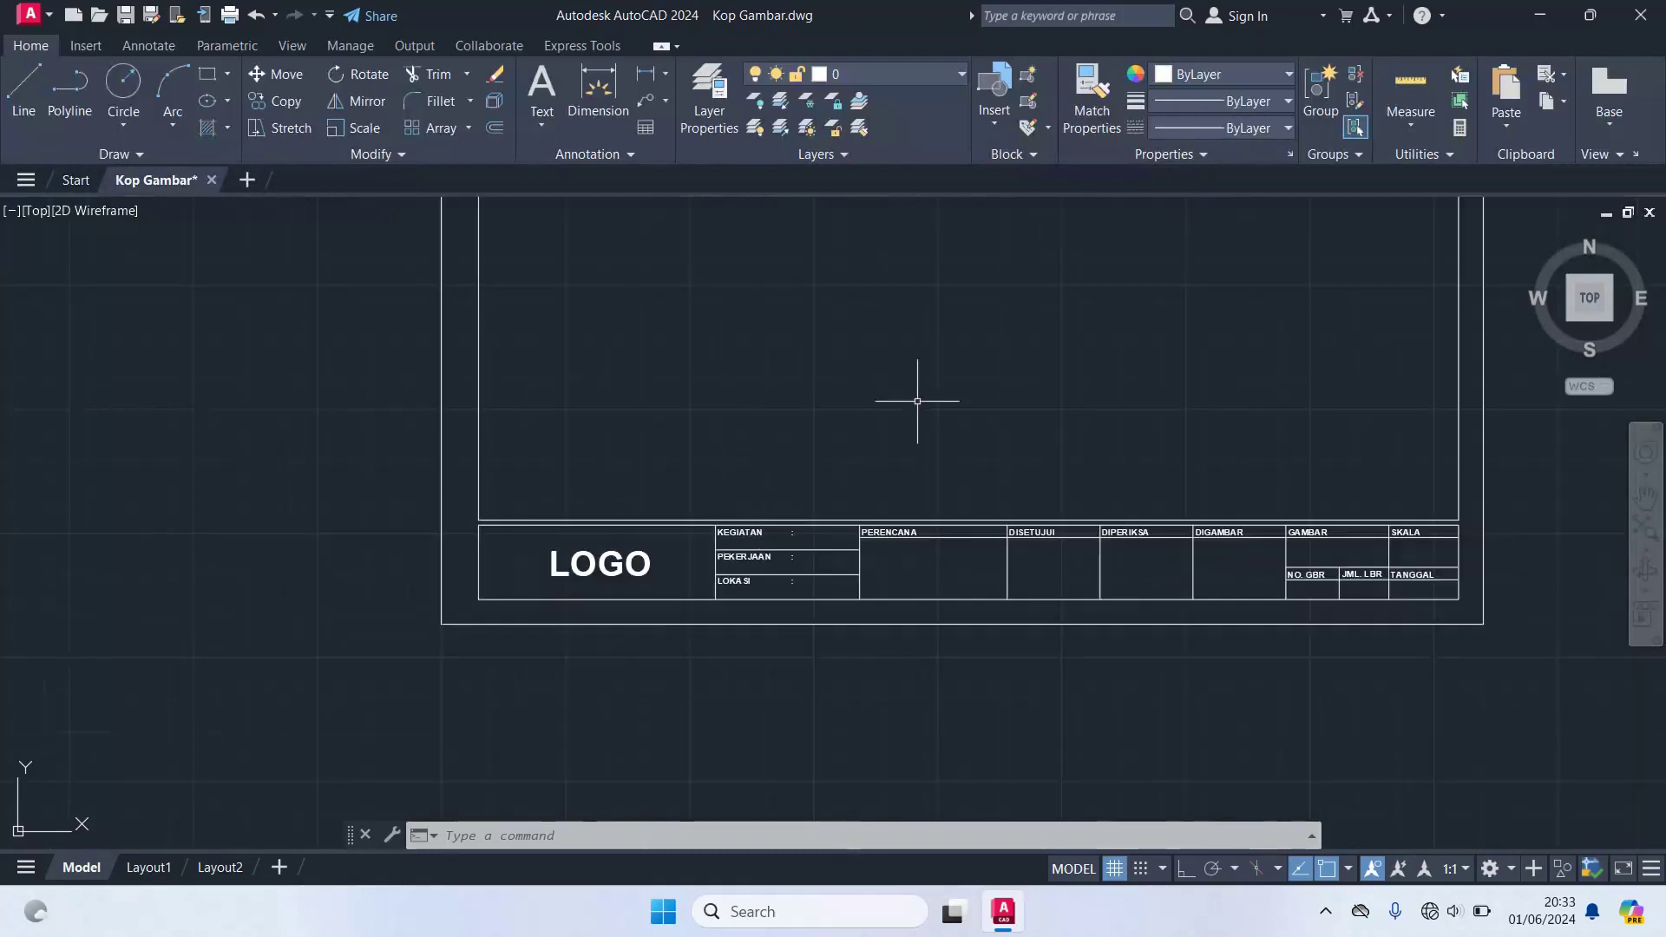
pyautogui.scroll(2, 955, 413)
pyautogui.moveTo(955, 413); pyautogui.dragTo(766, 309, button='middle')
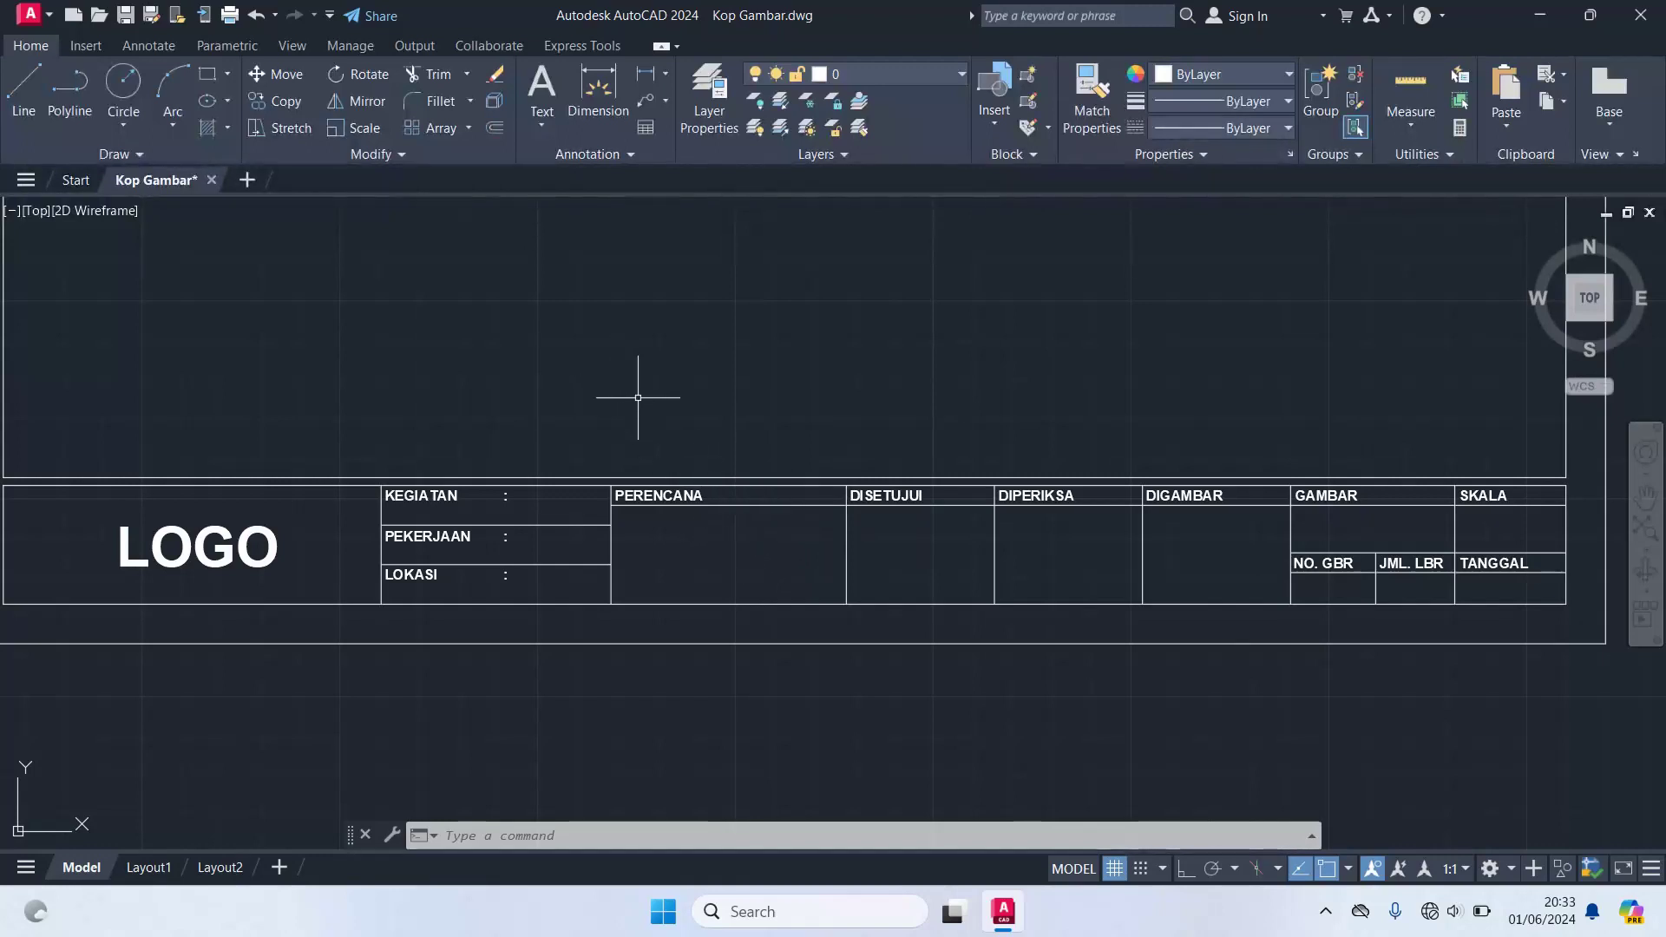
pyautogui.moveTo(638, 397); pyautogui.dragTo(724, 366, button='middle')
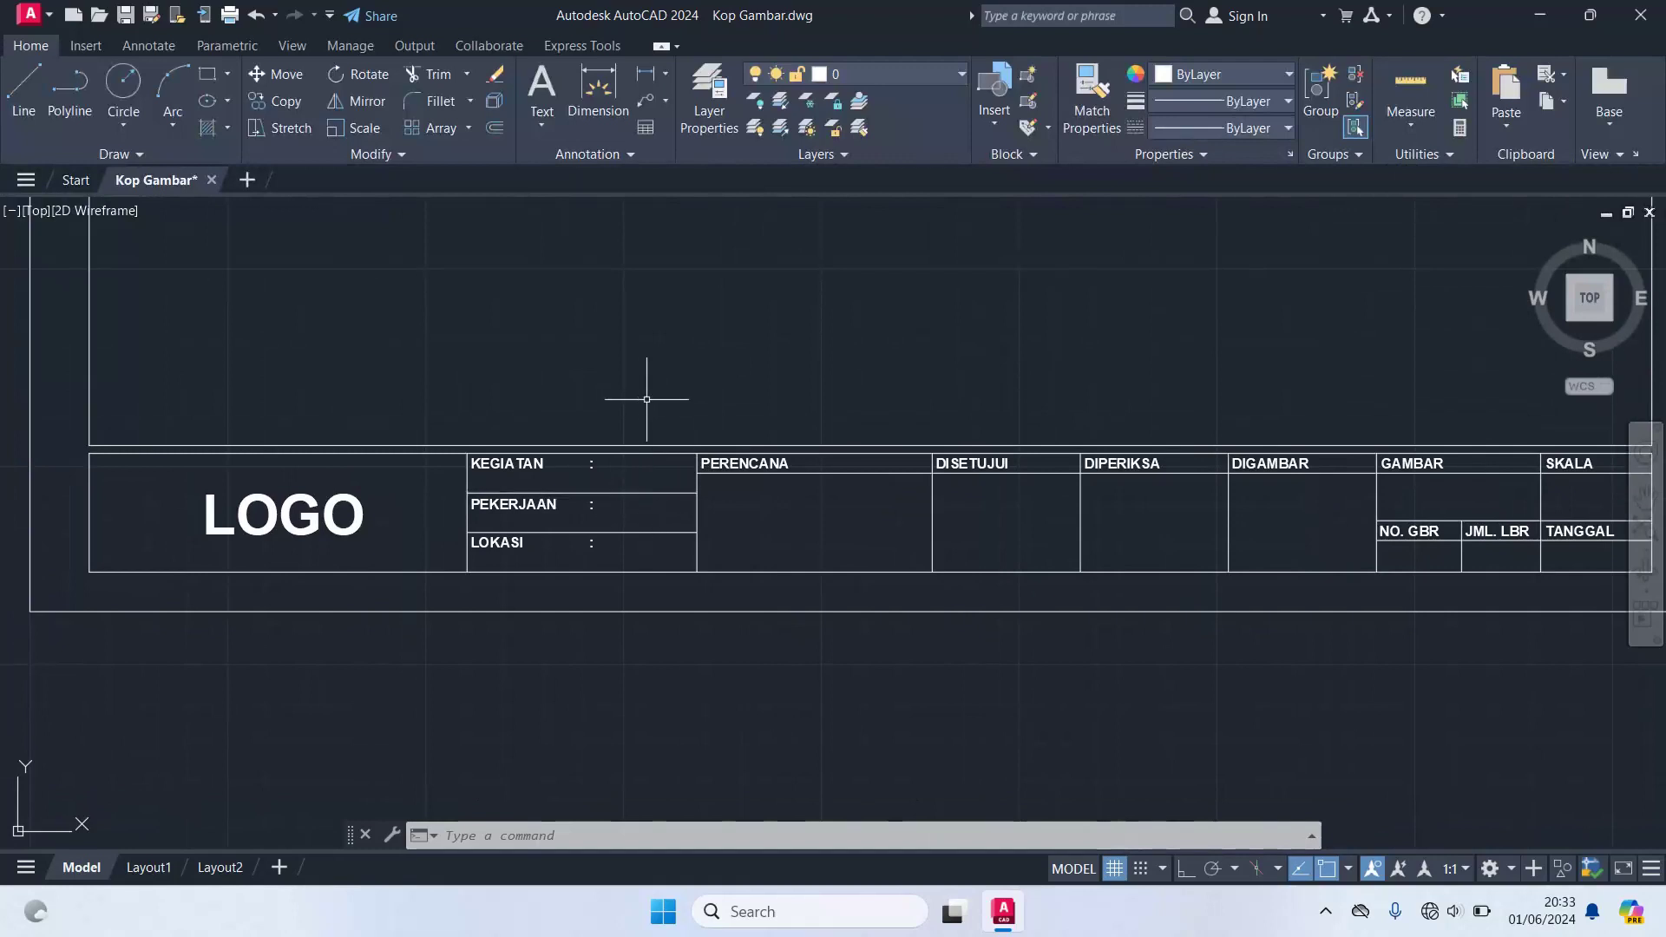
pyautogui.scroll(2, 550, 519)
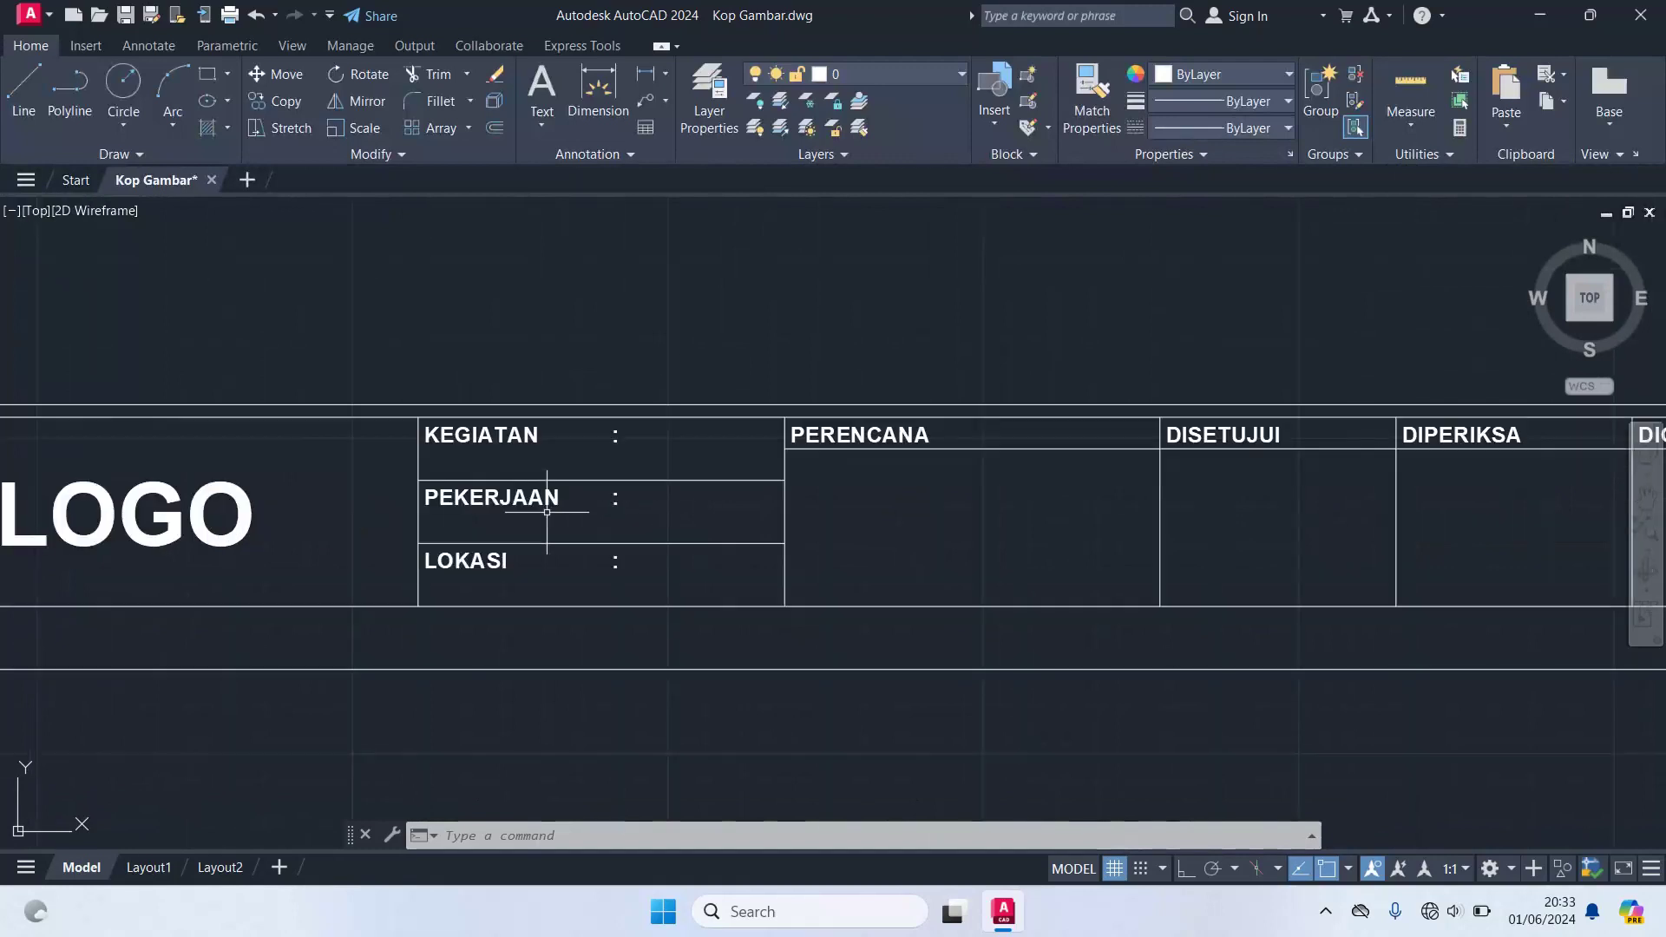
# - Delete the spaces and colons after the KEGIATAN, PEKERJAAN and LOKASI labels
pyautogui.doubleClick(504, 434)
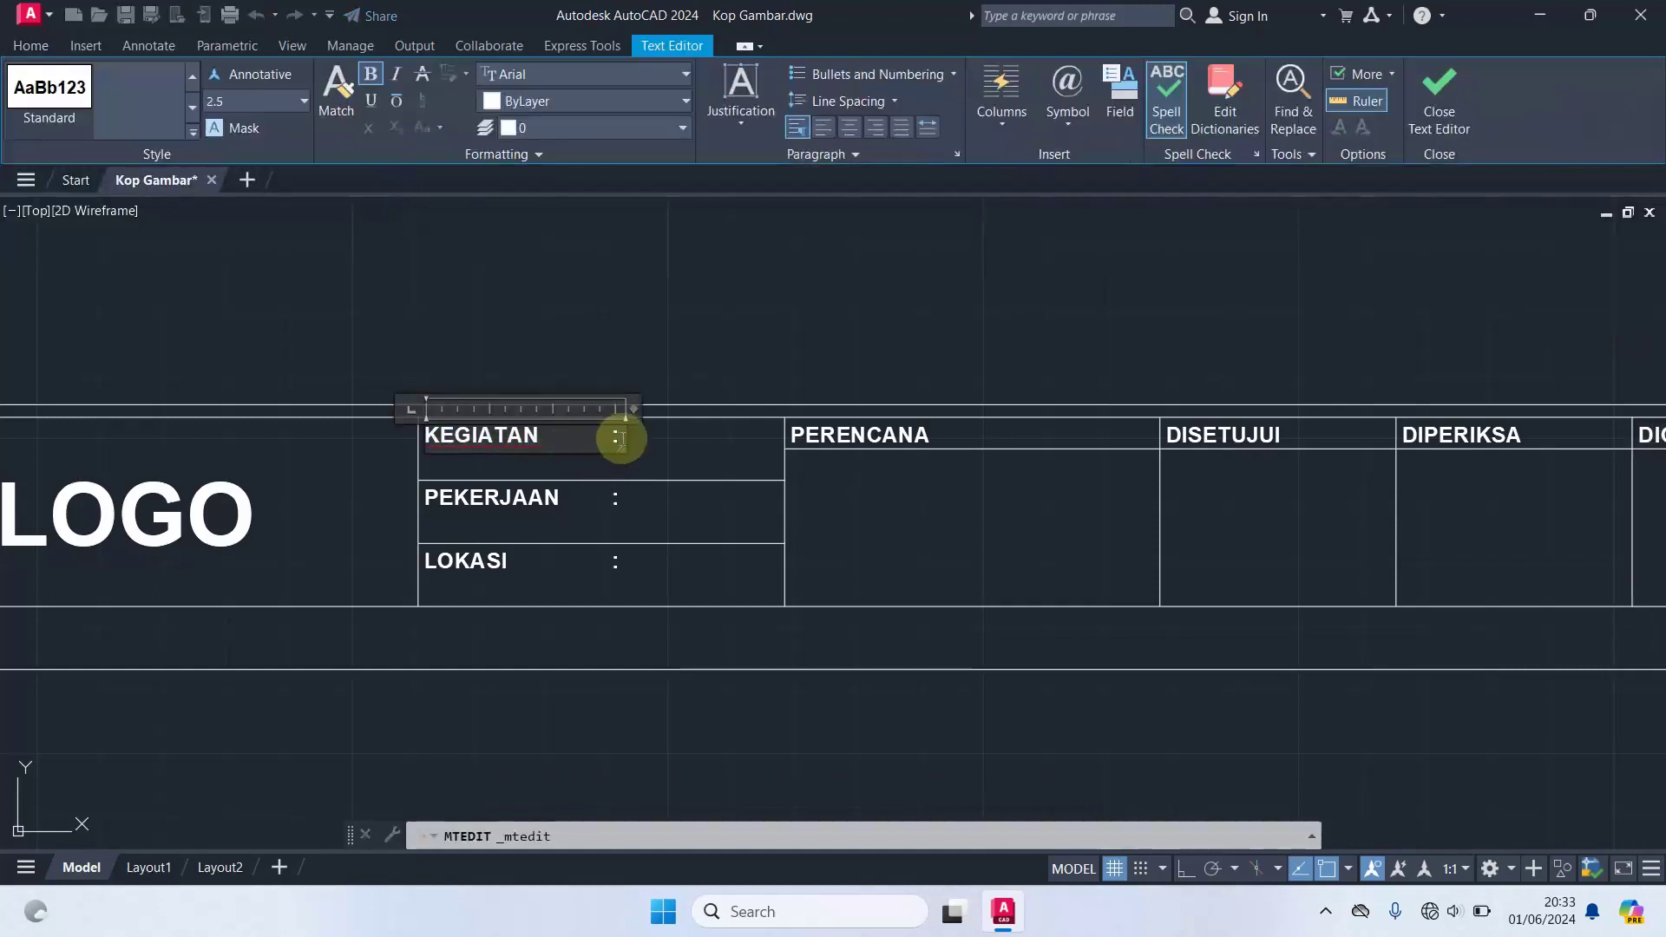
pyautogui.moveTo(622, 436); pyautogui.dragTo(583, 440)
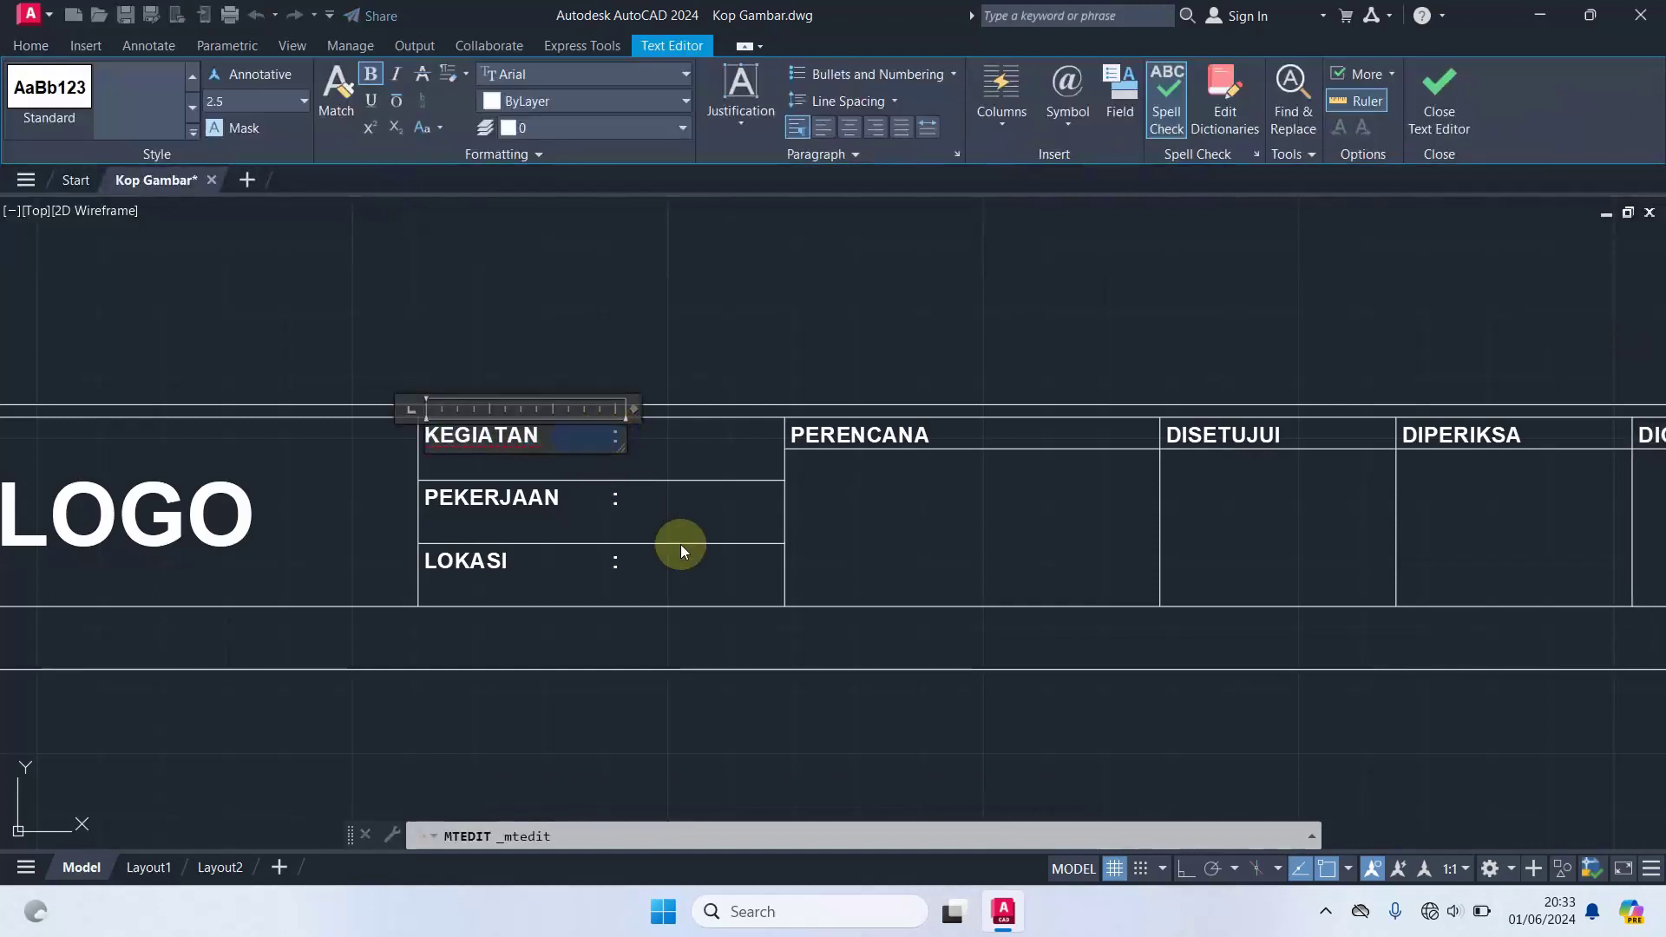
pyautogui.press('Delete')
pyautogui.click(536, 503)
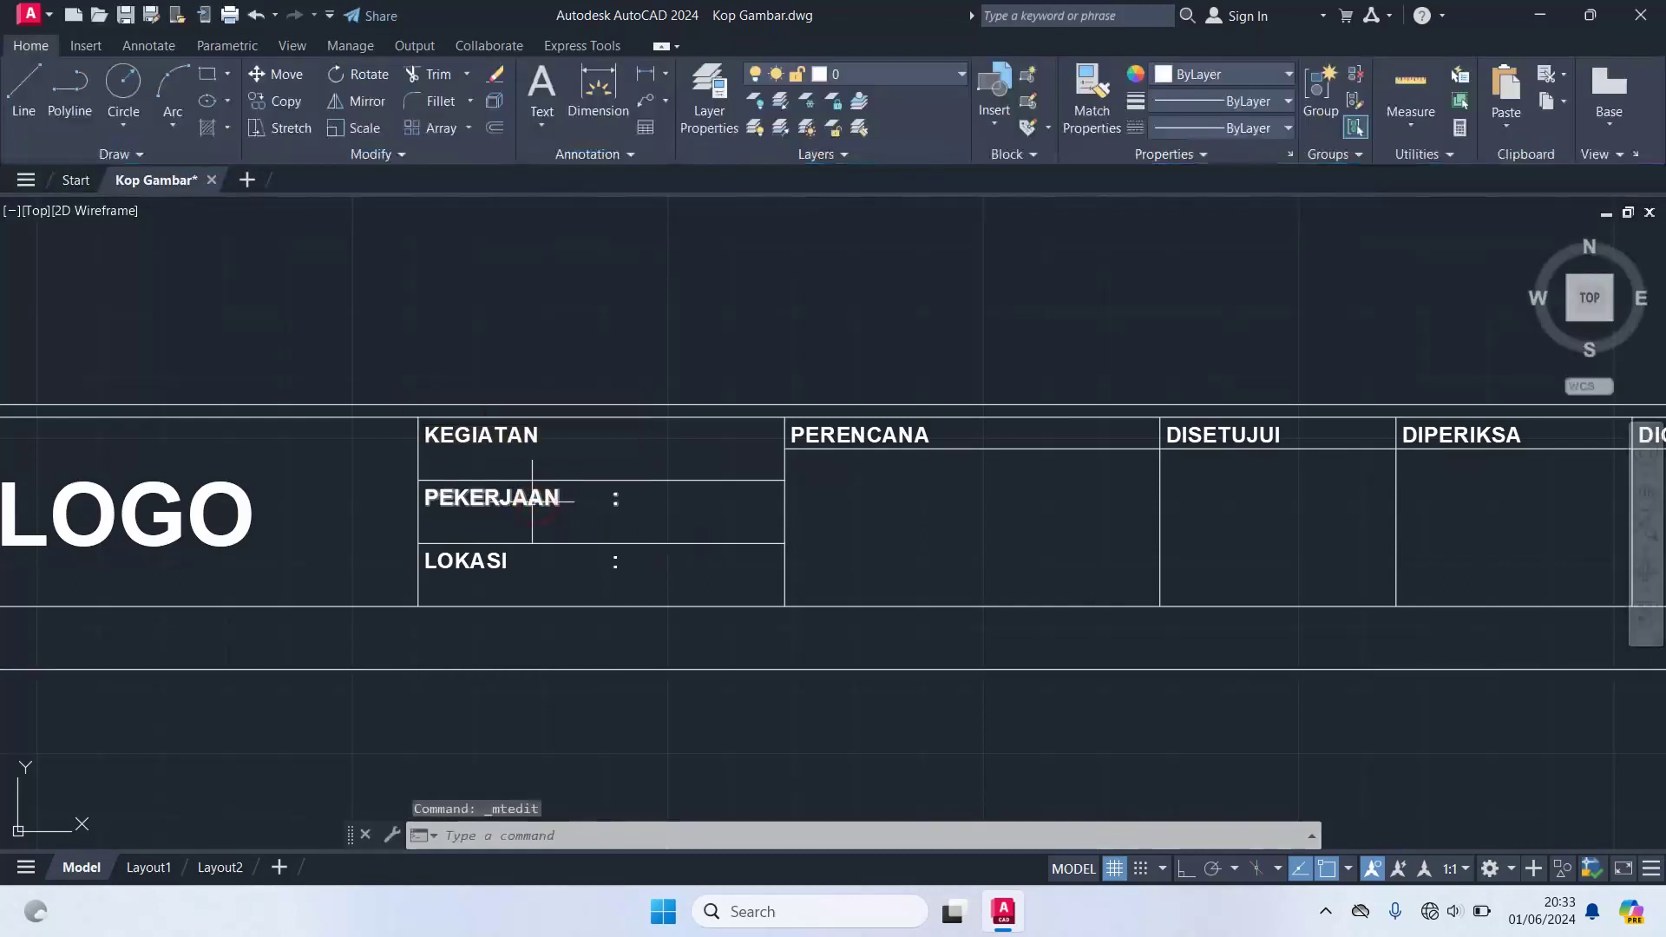
pyautogui.doubleClick(616, 497)
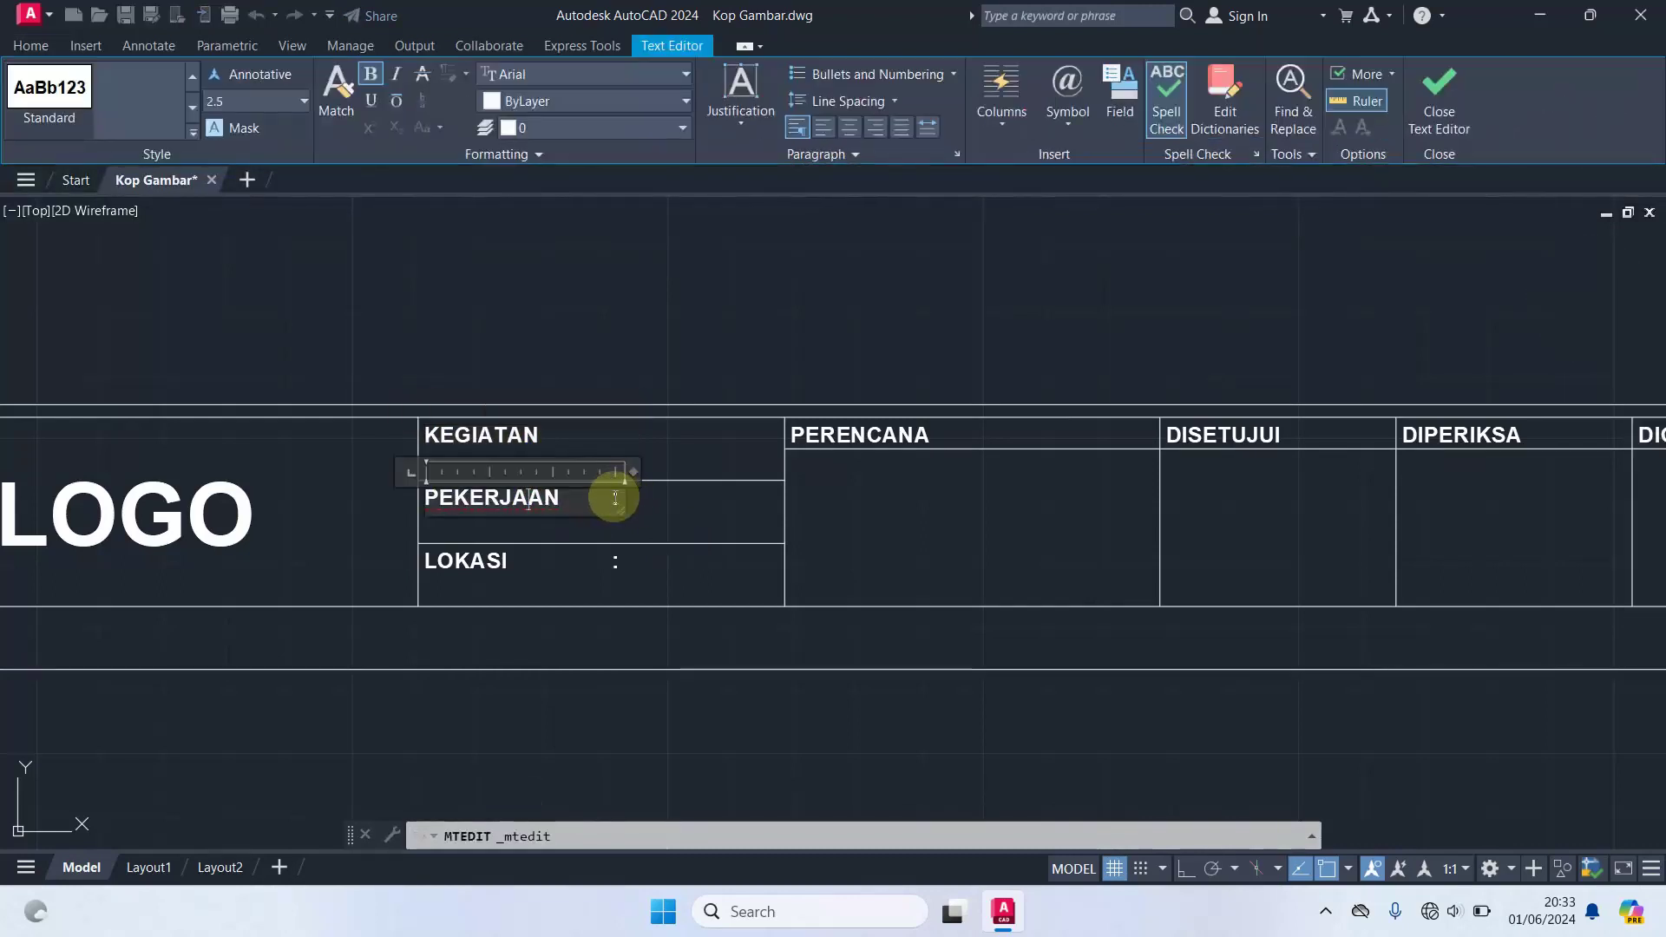
pyautogui.moveTo(617, 499); pyautogui.dragTo(563, 501)
pyautogui.press('Delete')
pyautogui.click(493, 566)
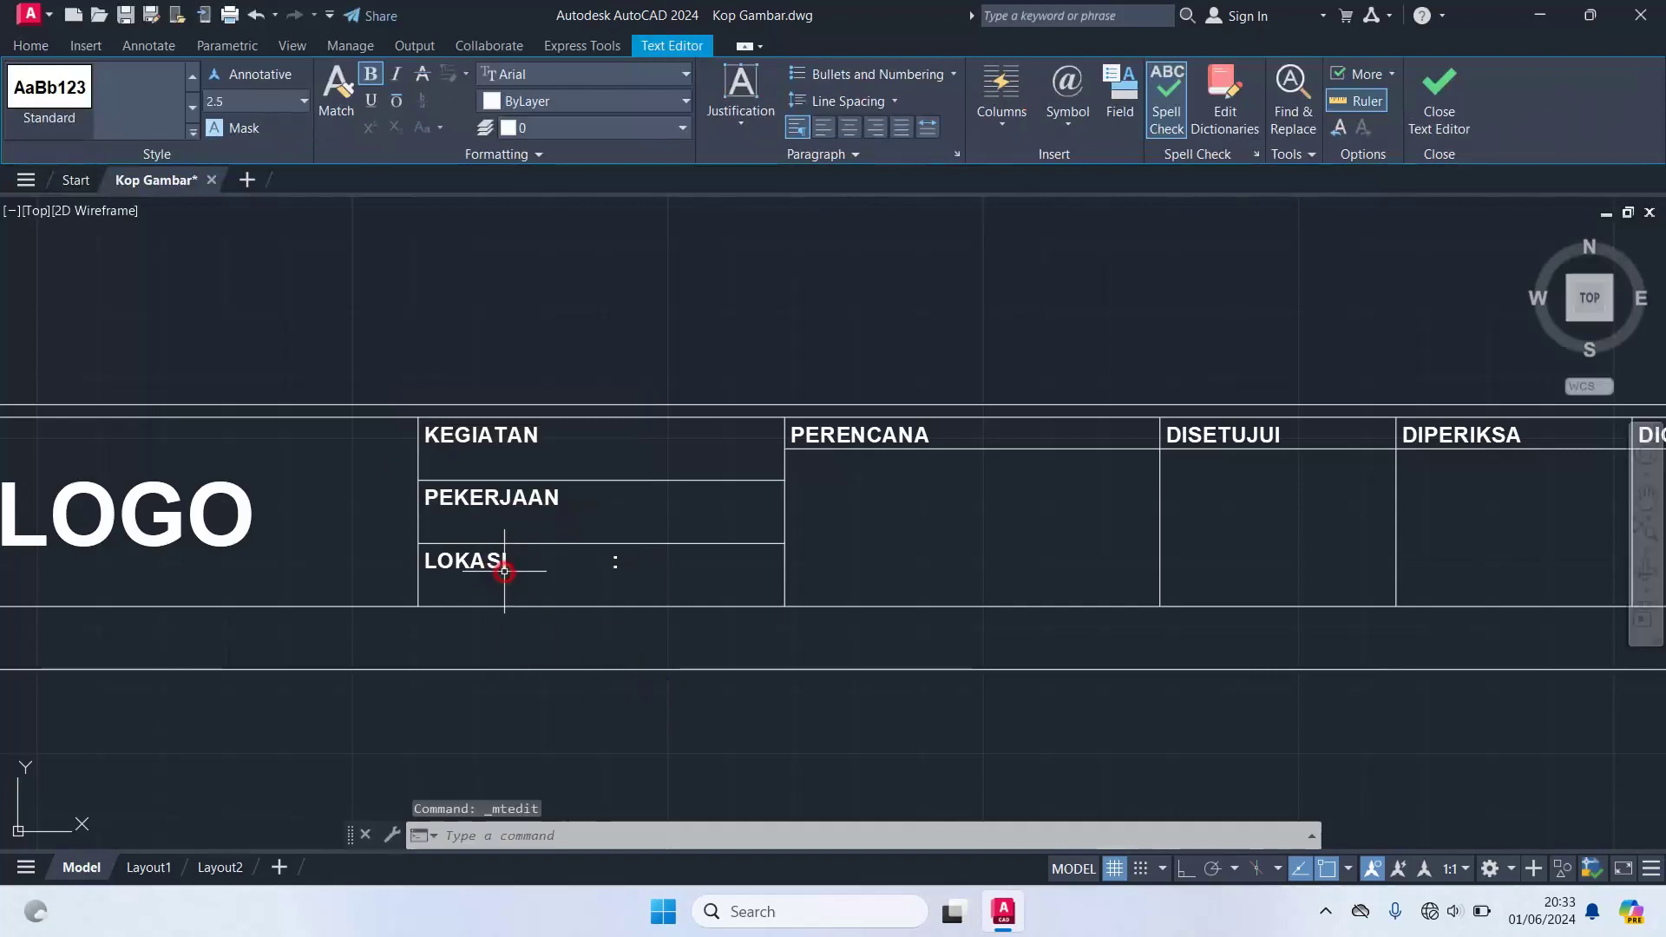
pyautogui.doubleClick(625, 560)
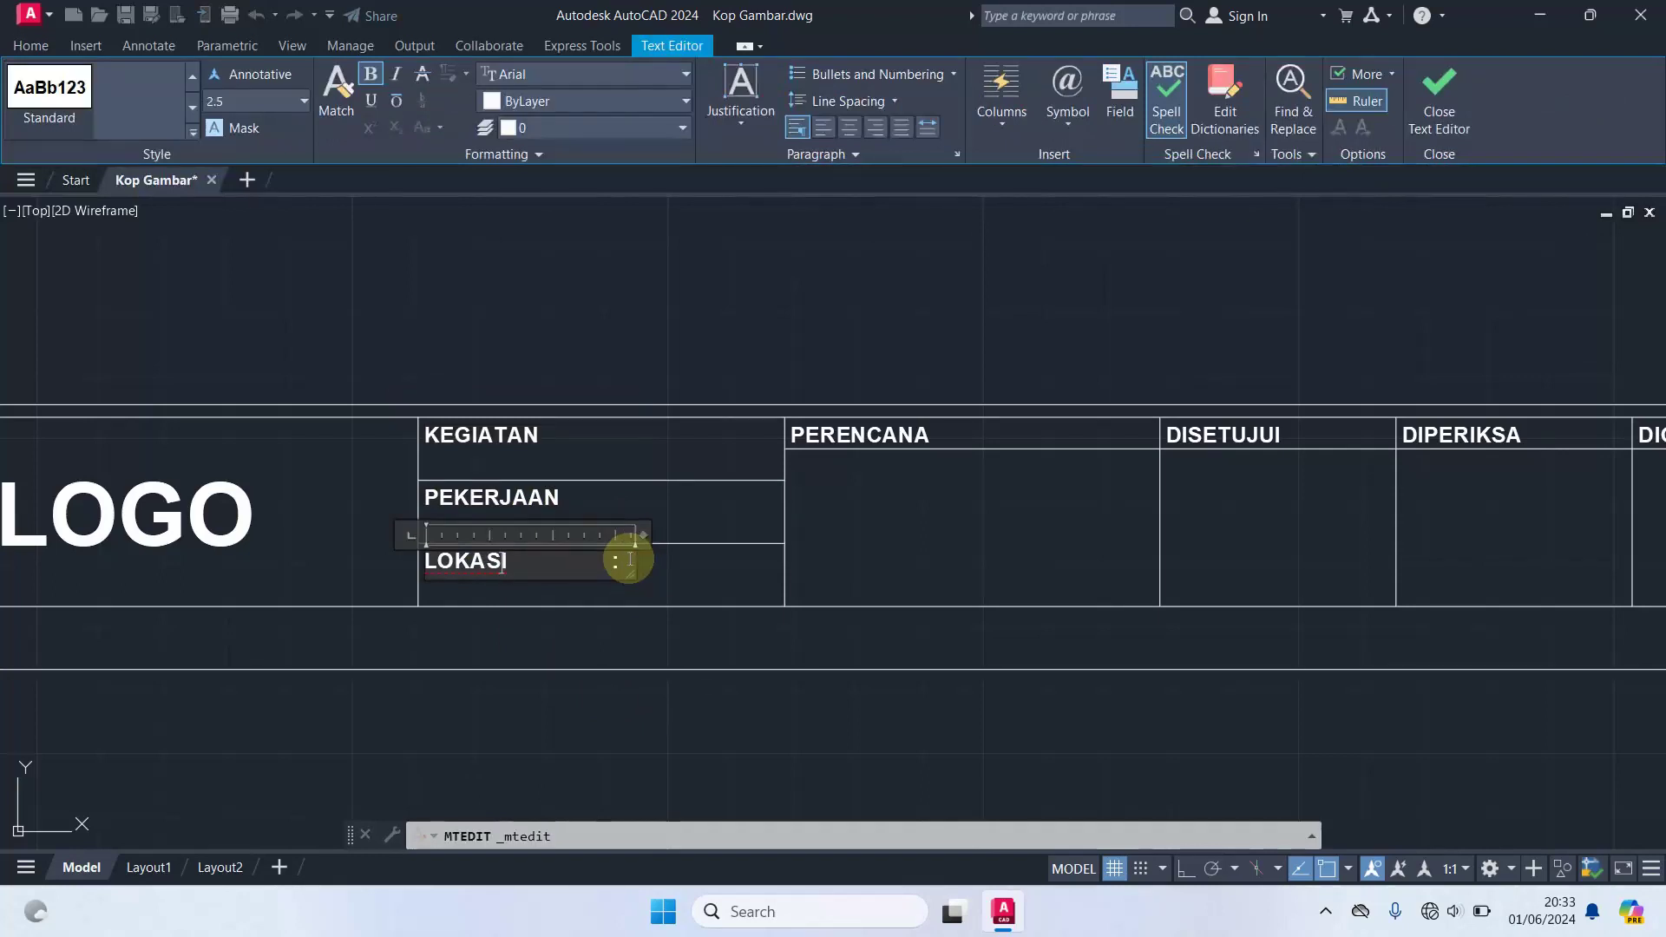
pyautogui.moveTo(587, 558); pyautogui.dragTo(512, 561)
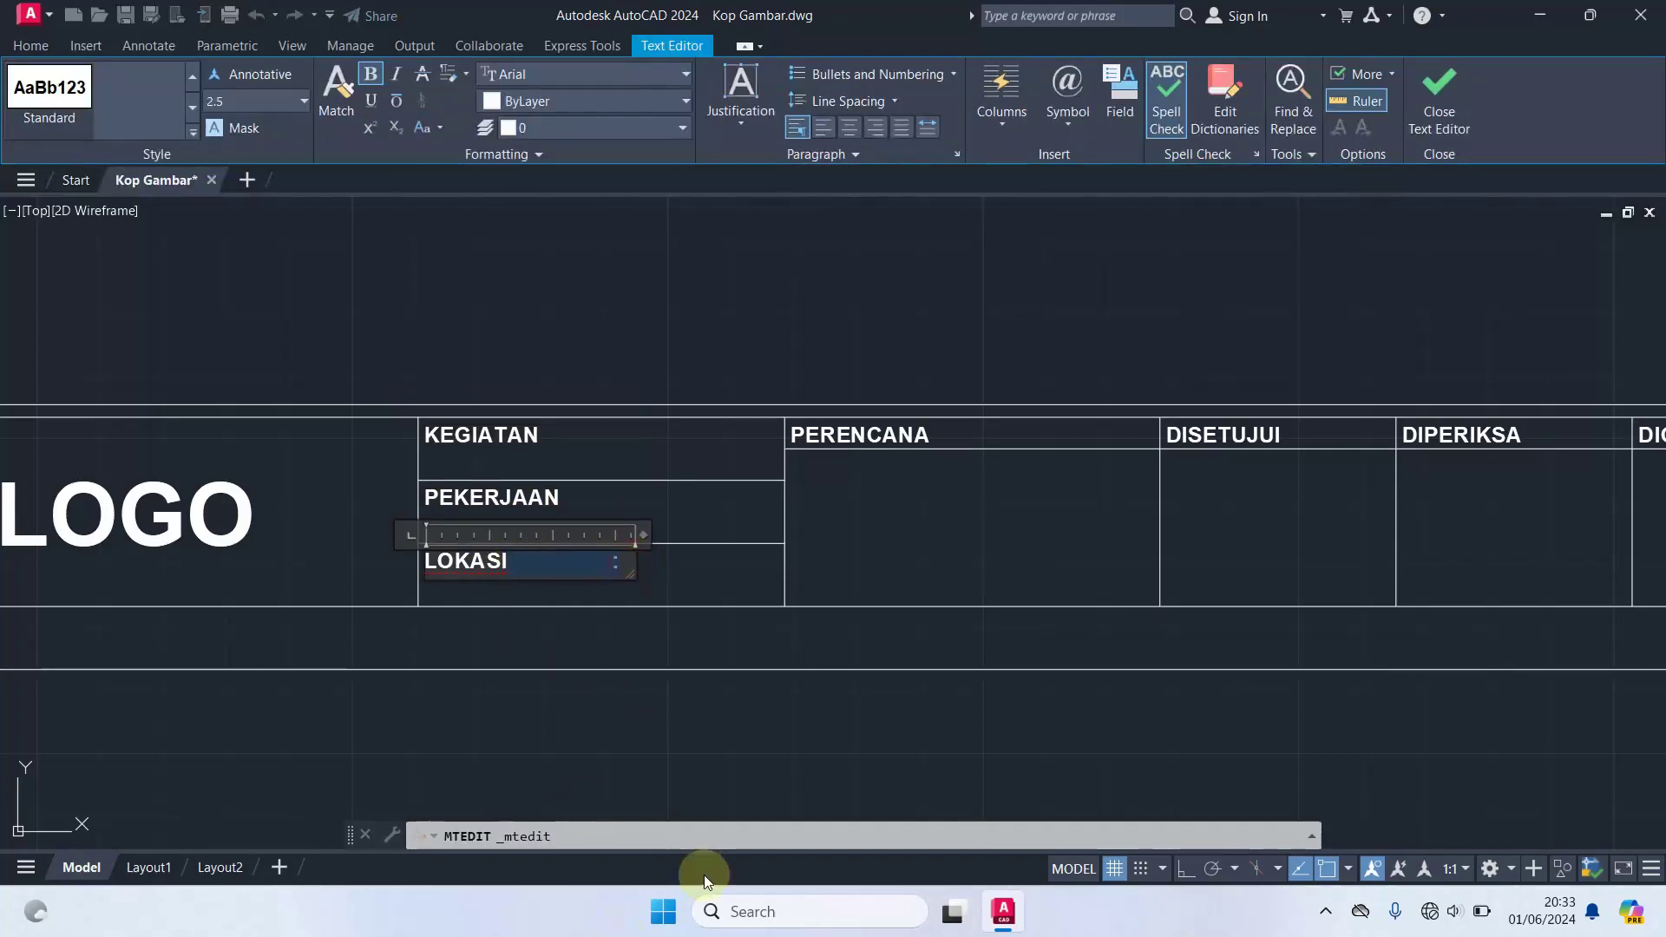
pyautogui.click(477, 521)
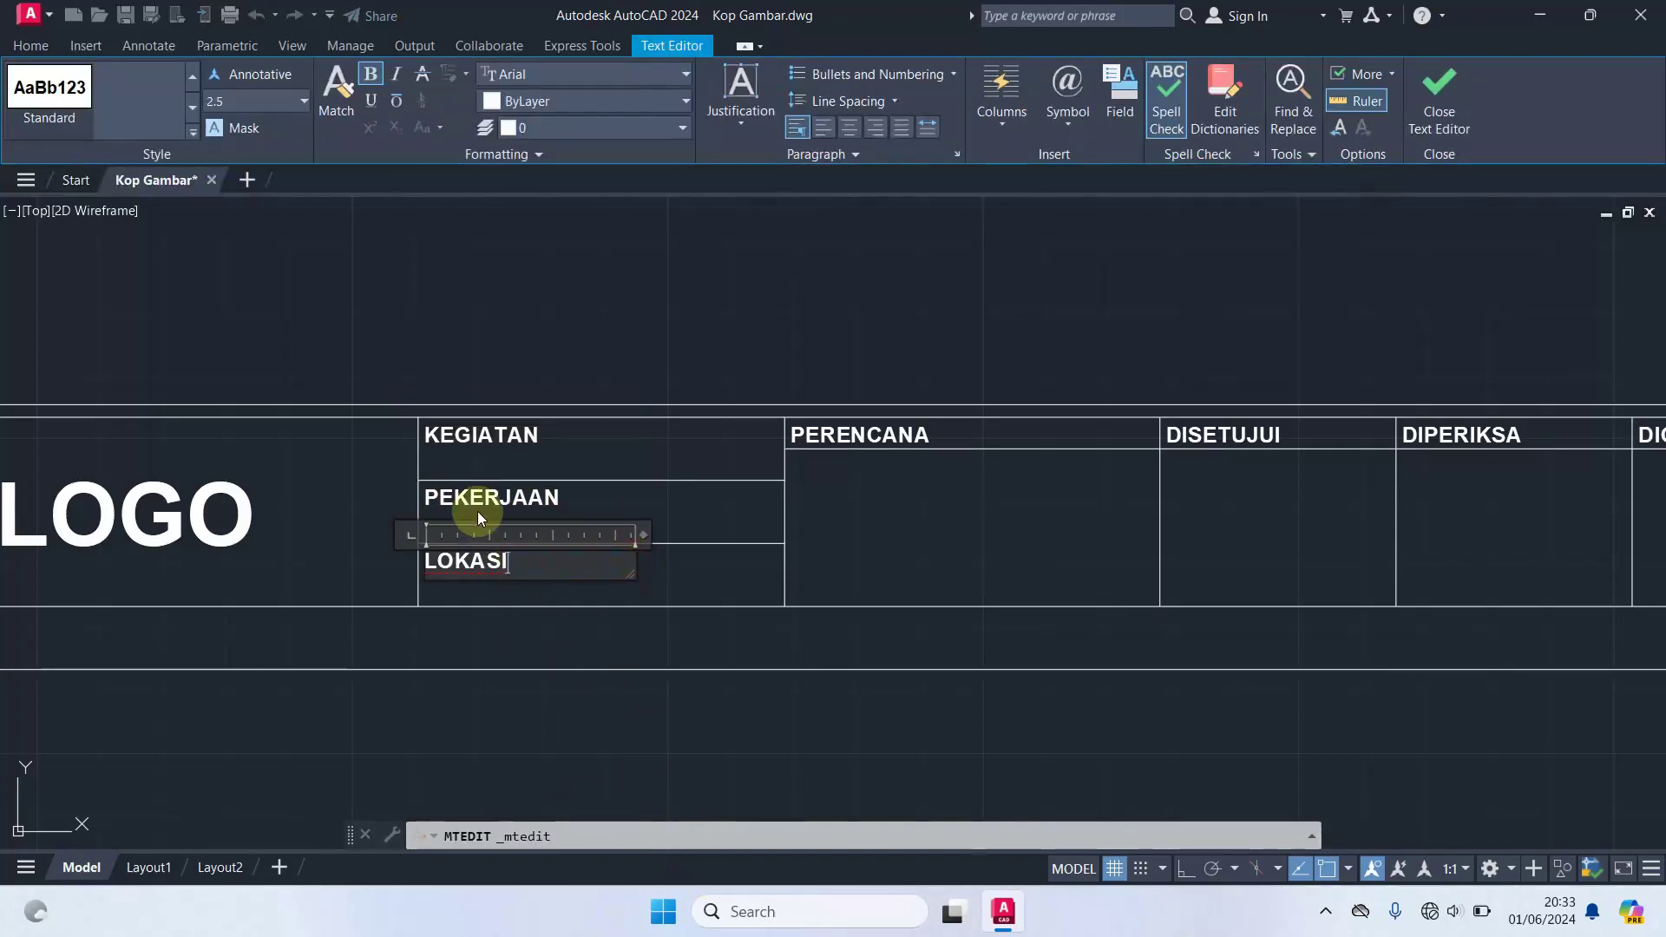
# - Retype a colon after PEKERJAAN, KEGIATAN and LOKASI so the colons line up
pyautogui.doubleClick(538, 500)
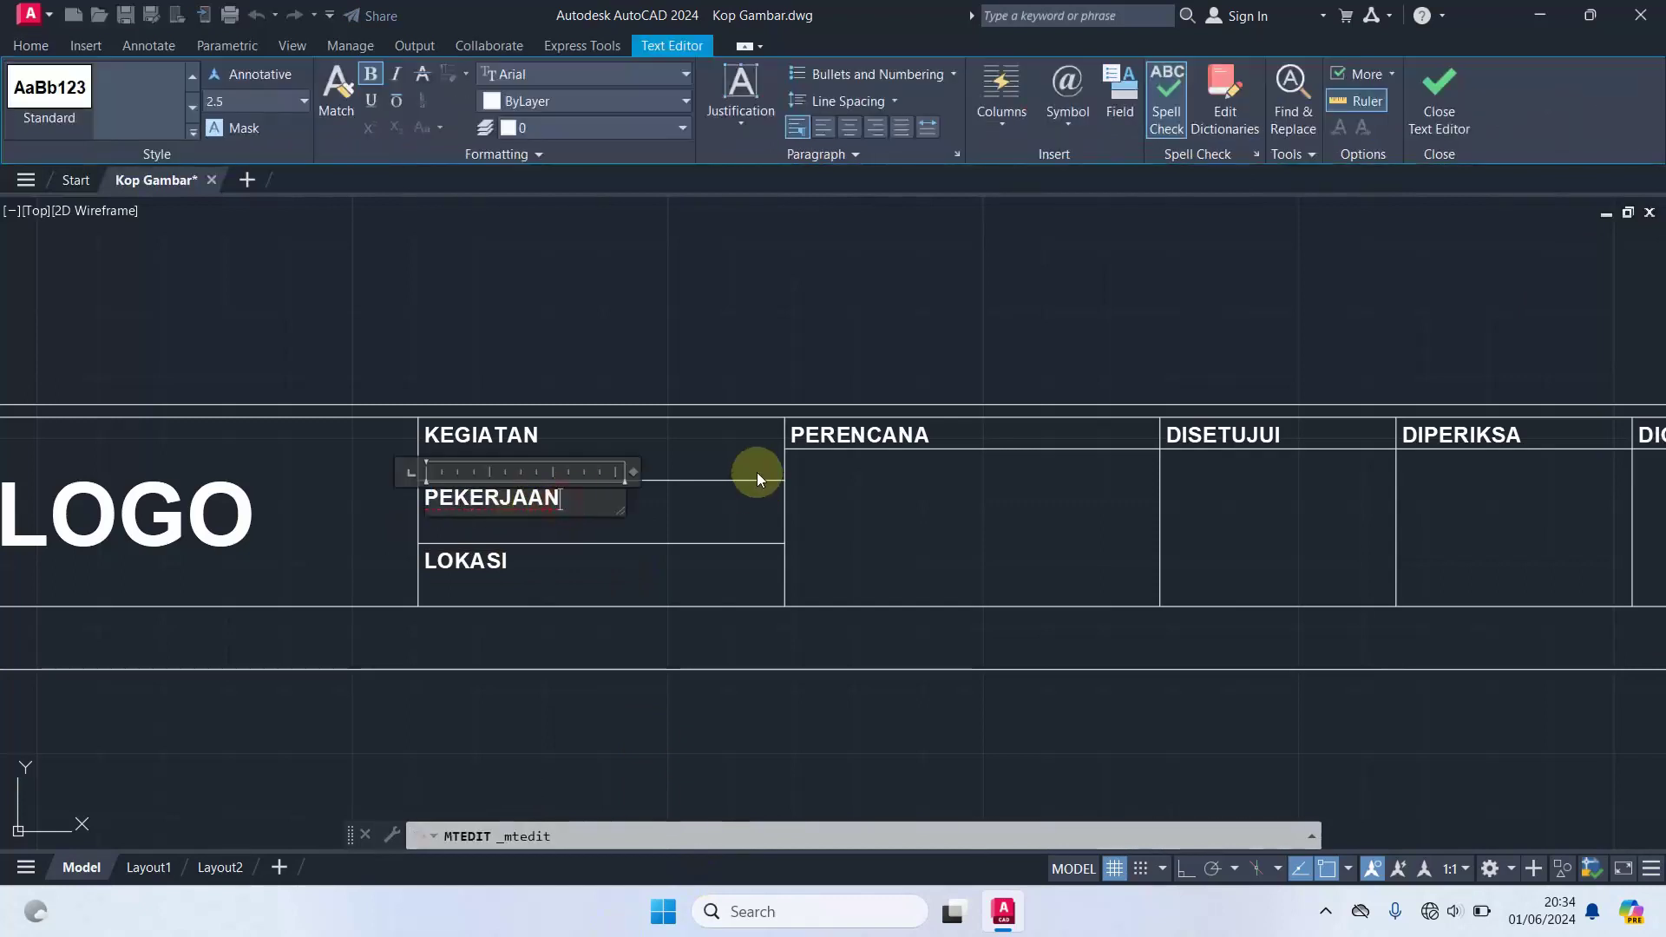
pyautogui.write(' :')
pyautogui.click(665, 473)
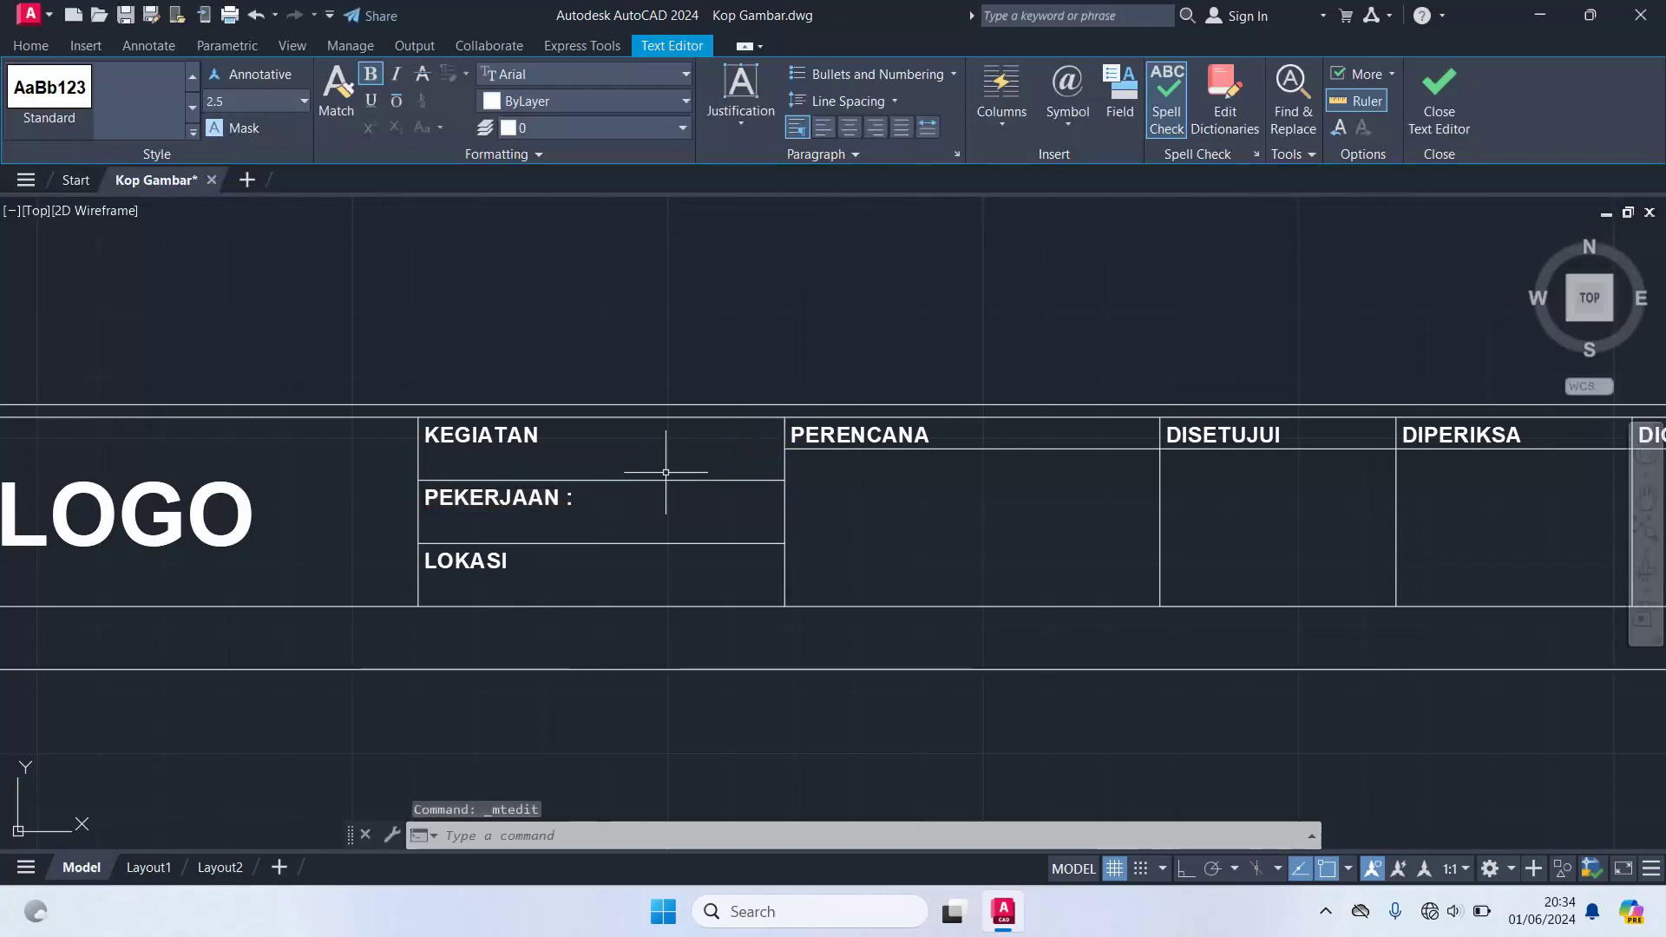
pyautogui.doubleClick(540, 436)
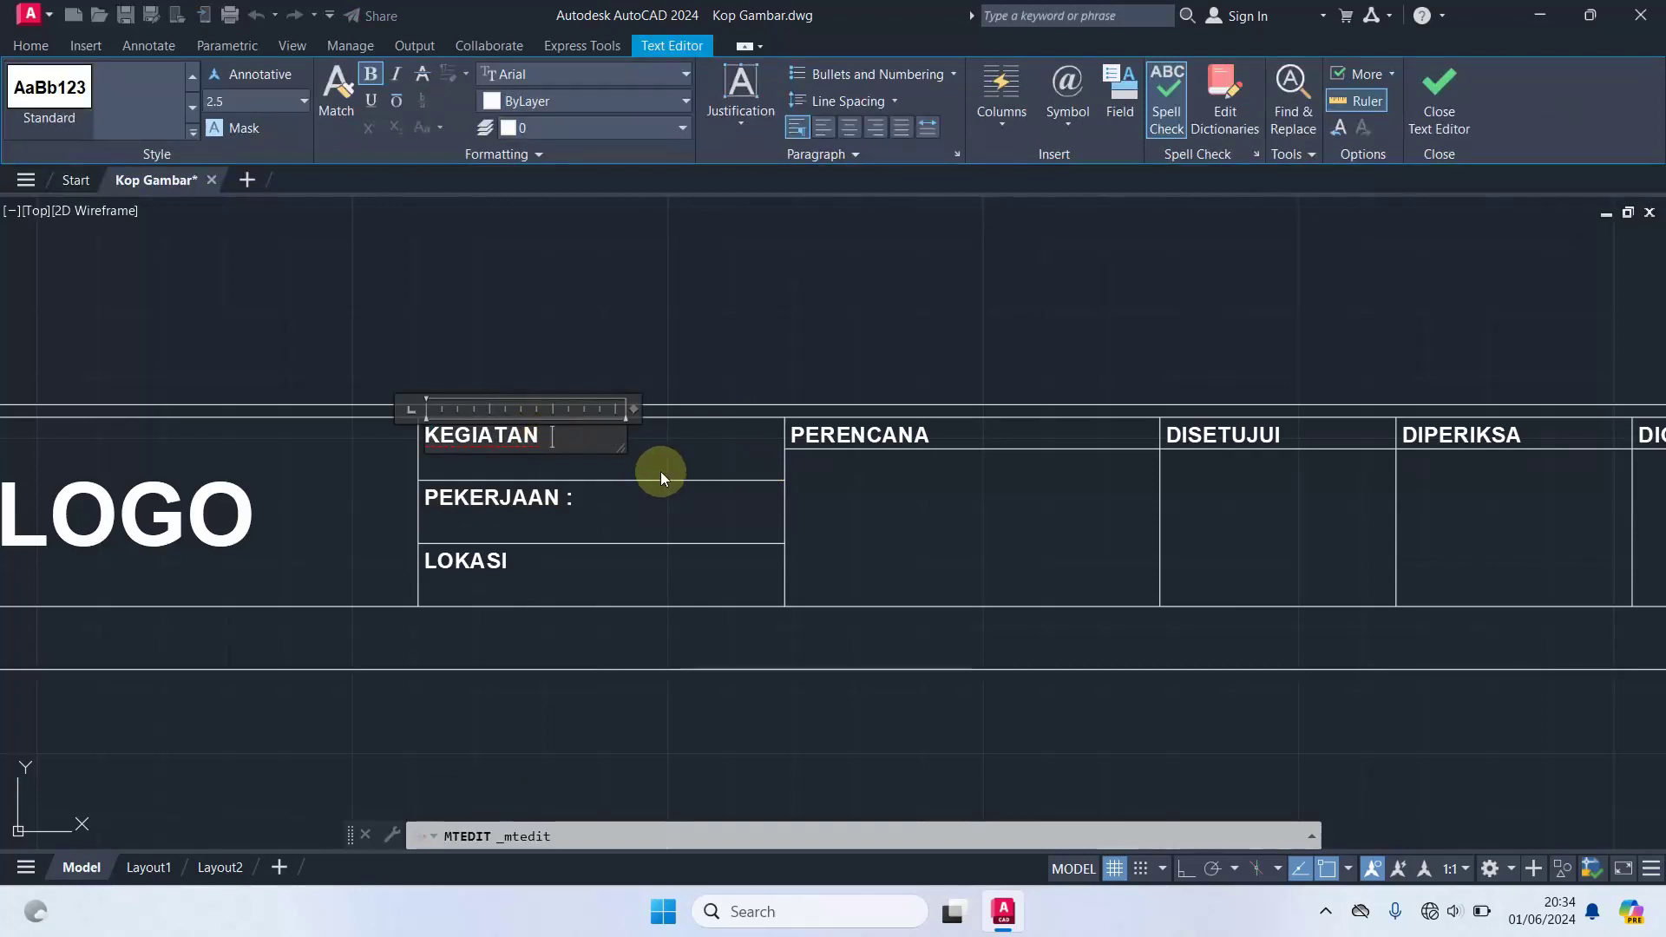
pyautogui.write(':')
pyautogui.click(642, 576)
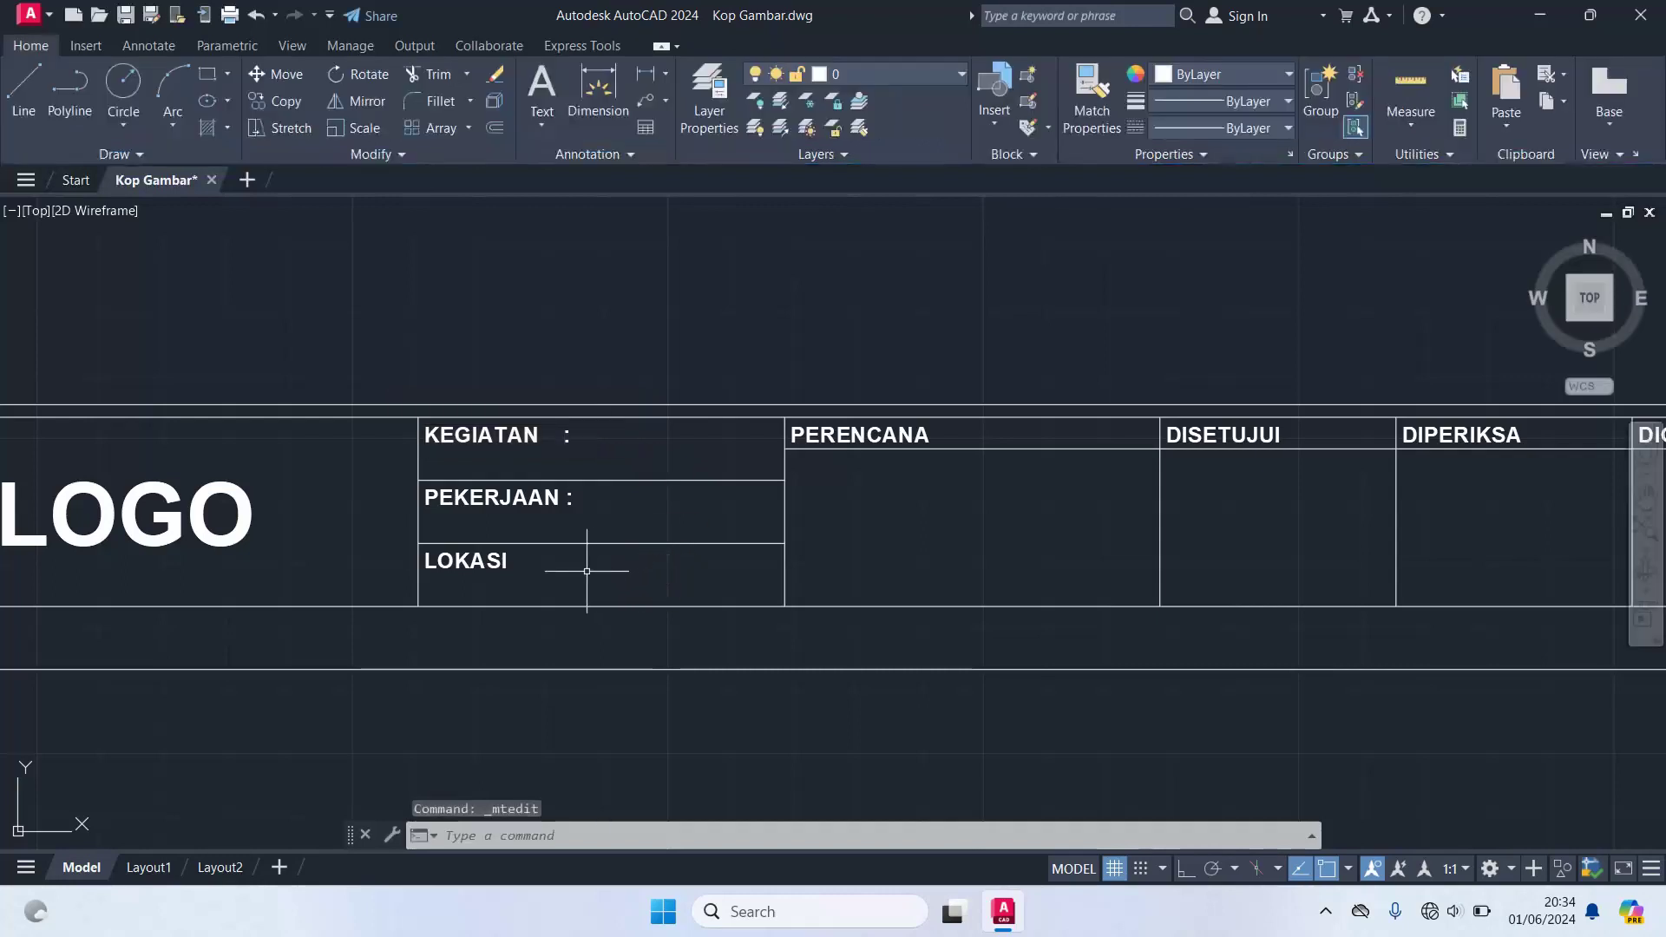
pyautogui.doubleClick(507, 561)
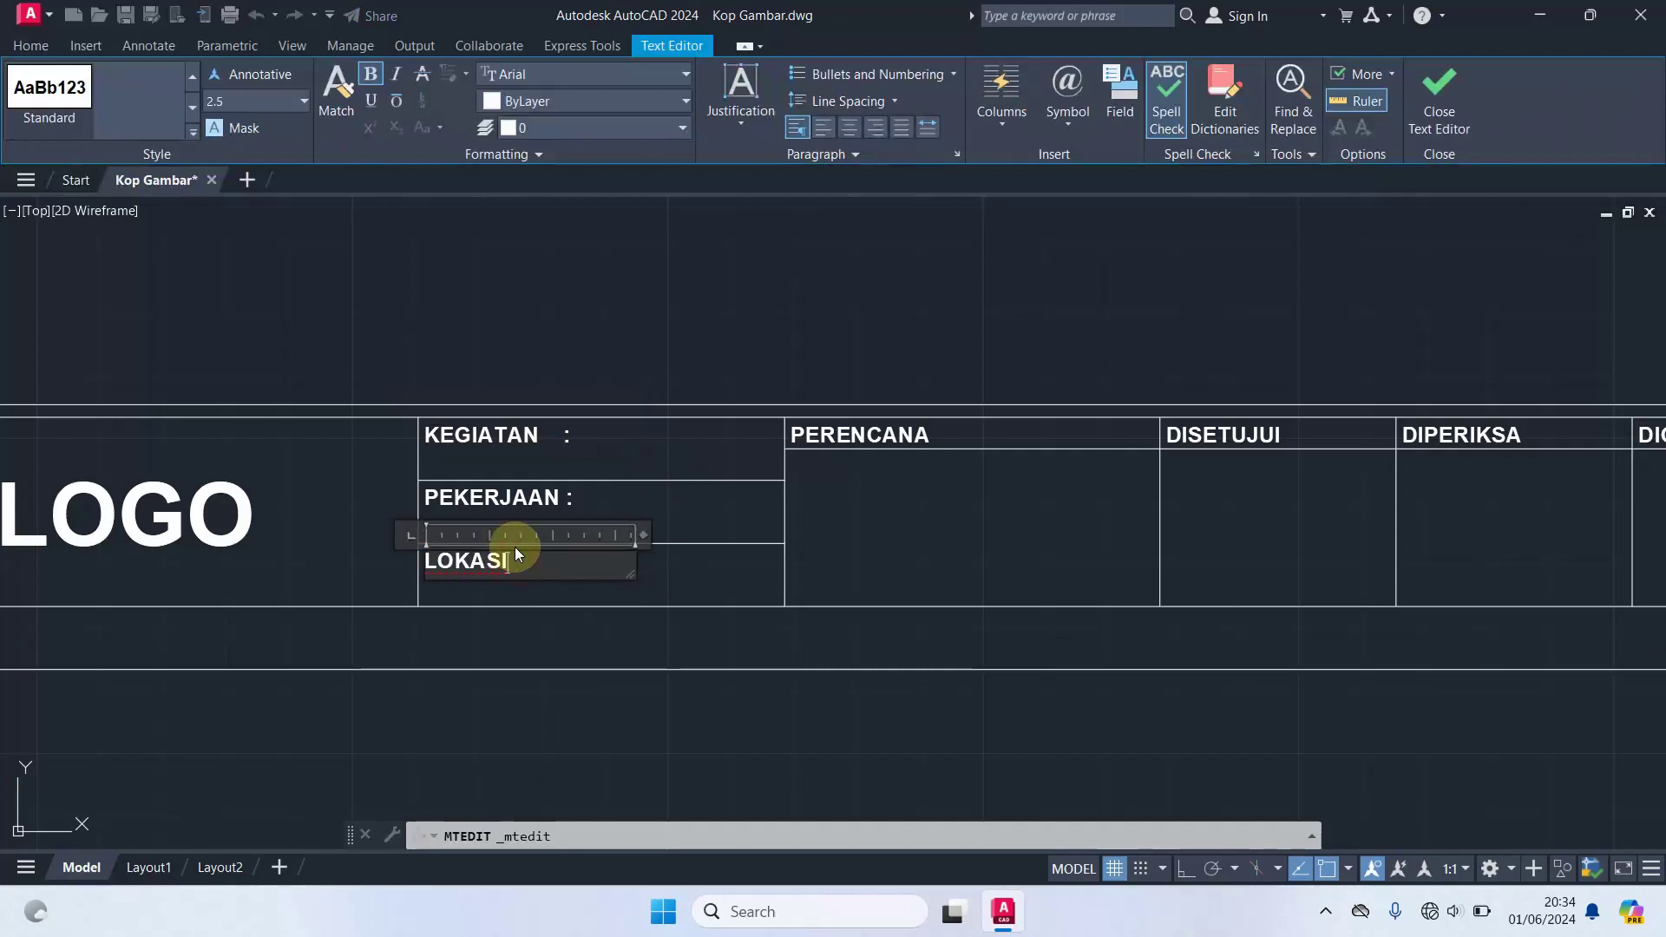
pyautogui.write(':')
pyautogui.click(879, 519)
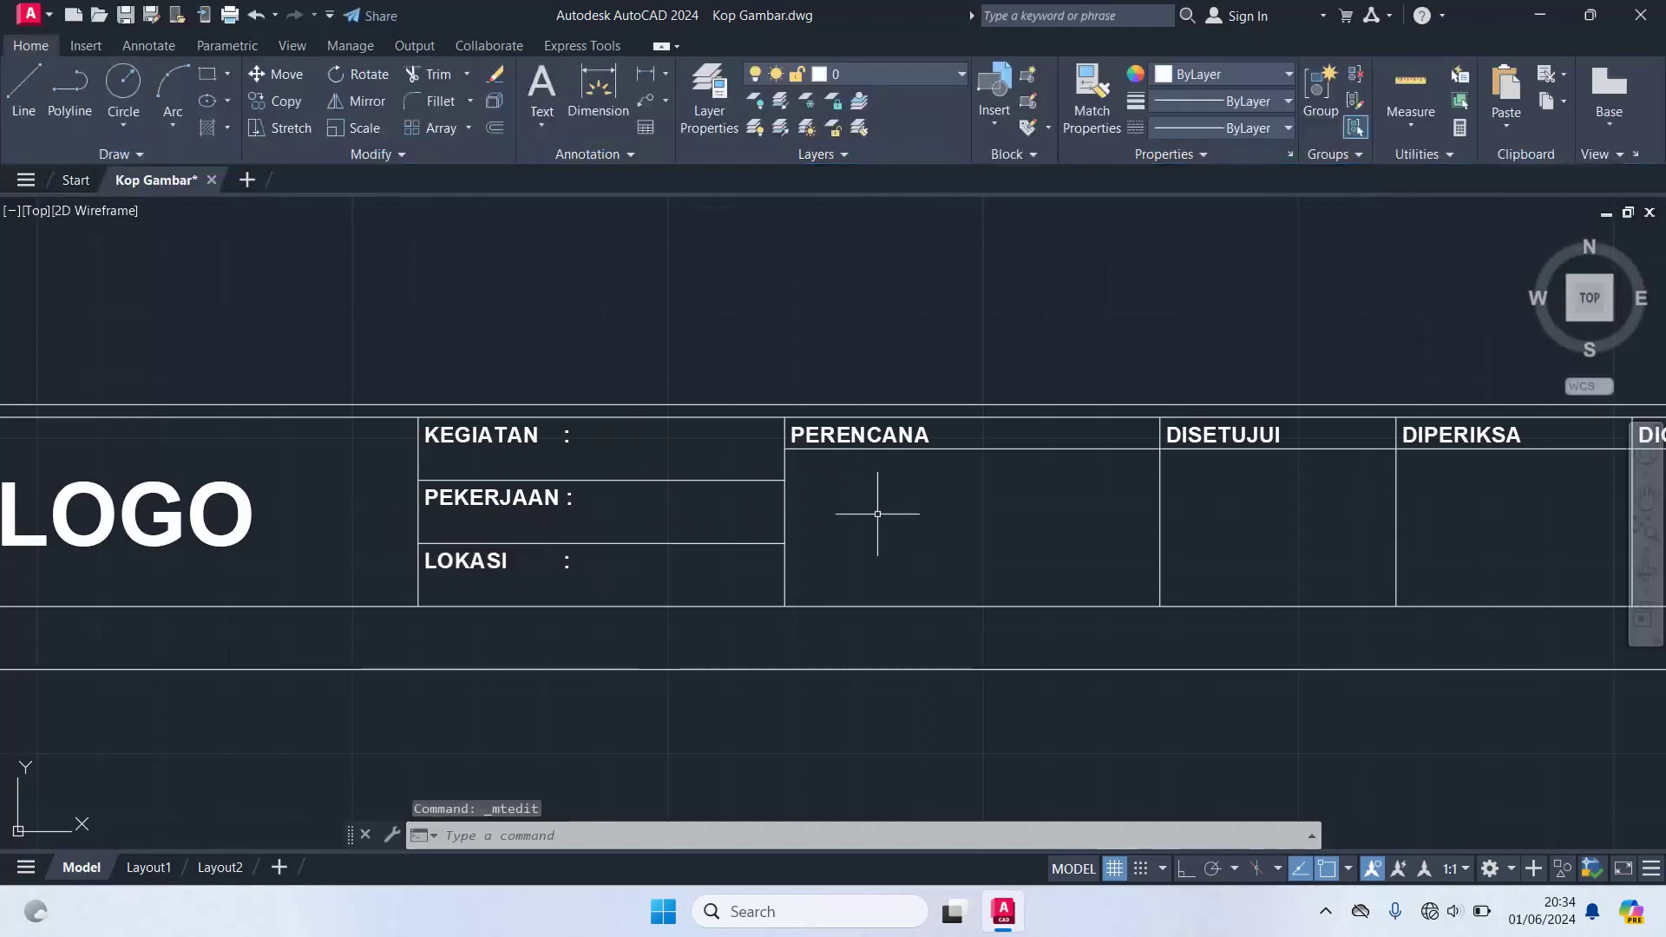
# - Zoom out to the whole title block and start a selection window at its corner
pyautogui.scroll(-2, 864, 513)
pyautogui.moveTo(863, 513); pyautogui.dragTo(831, 442, button='middle')
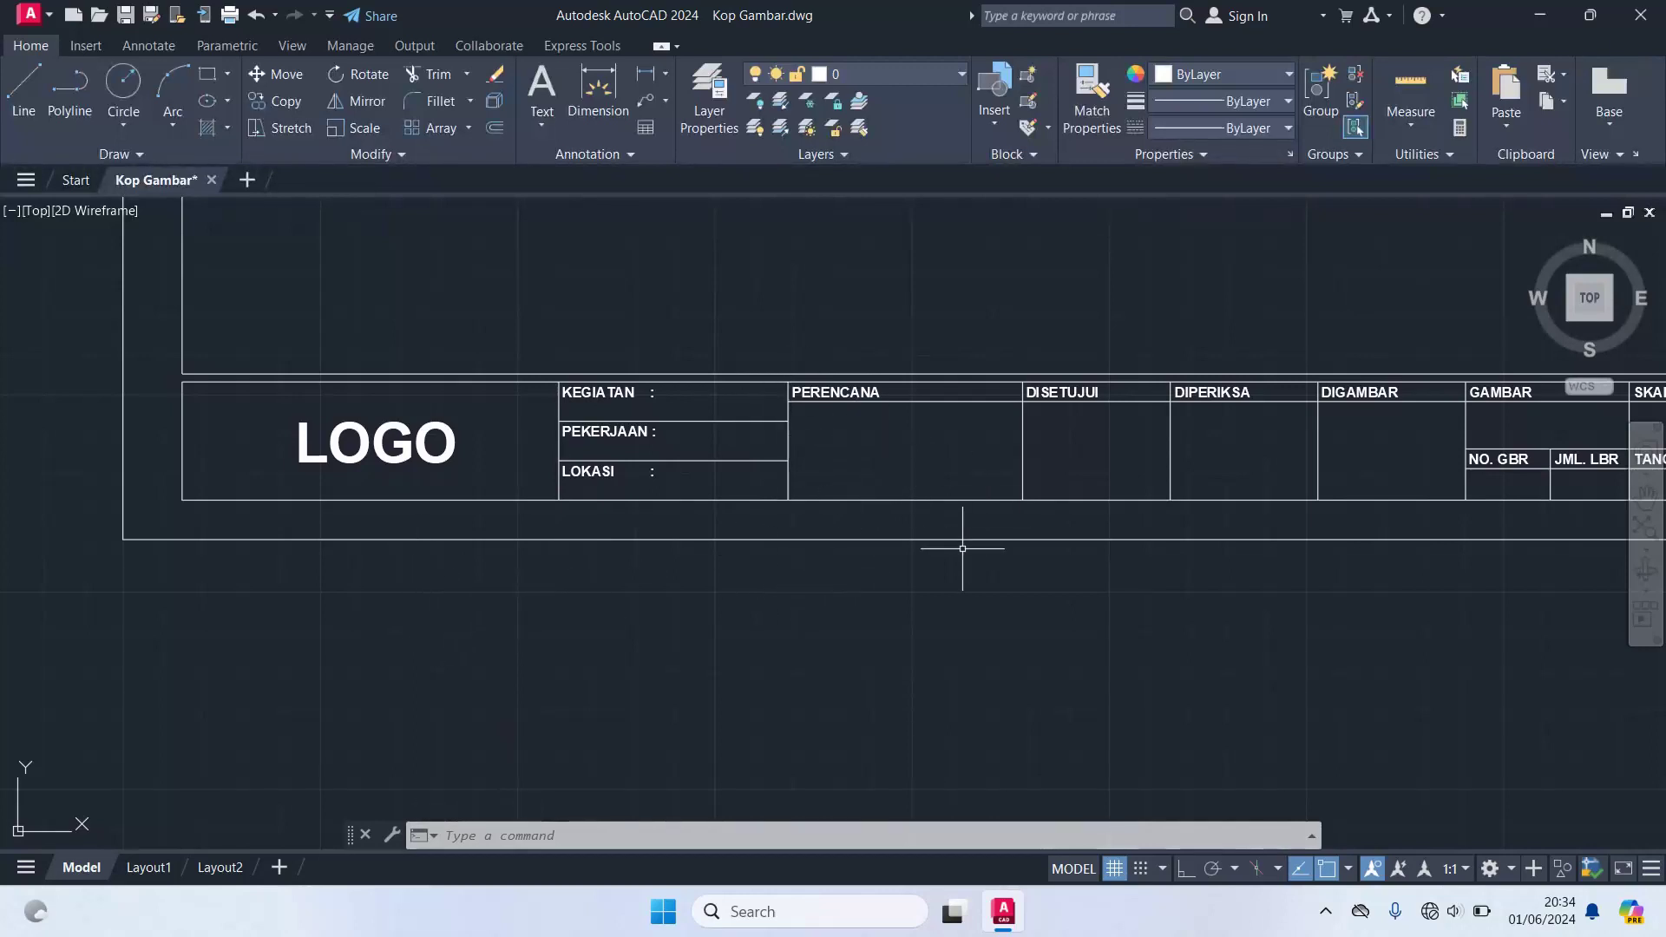
pyautogui.moveTo(900, 599); pyautogui.dragTo(564, 686, button='middle')
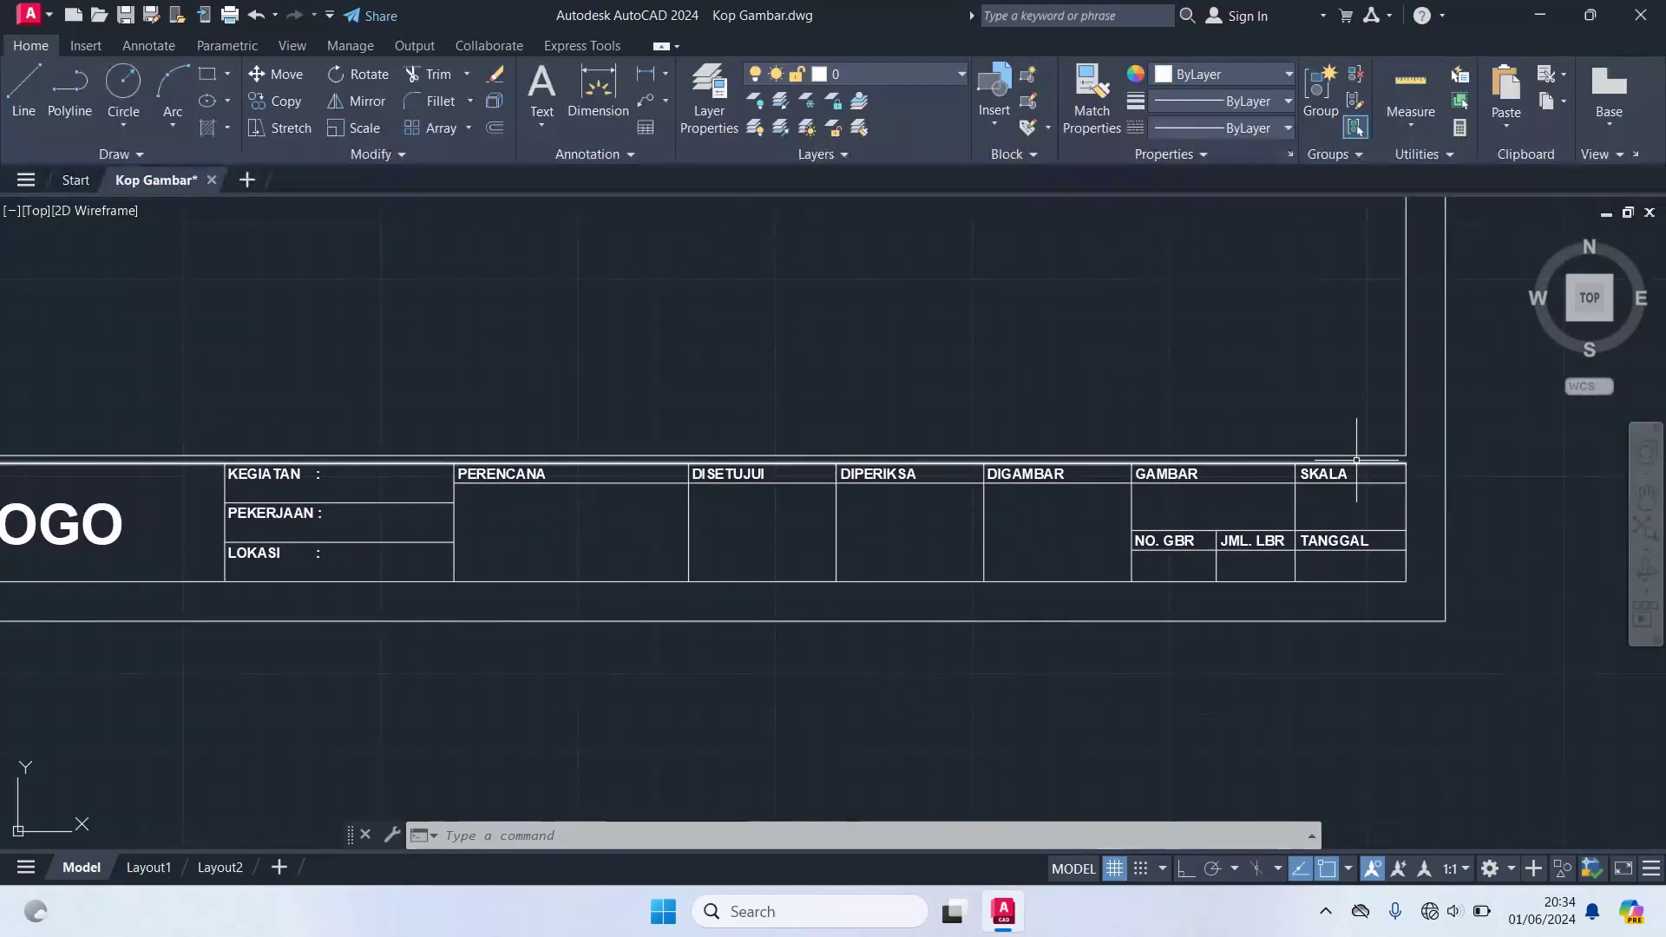
pyautogui.scroll(-1, 1371, 479)
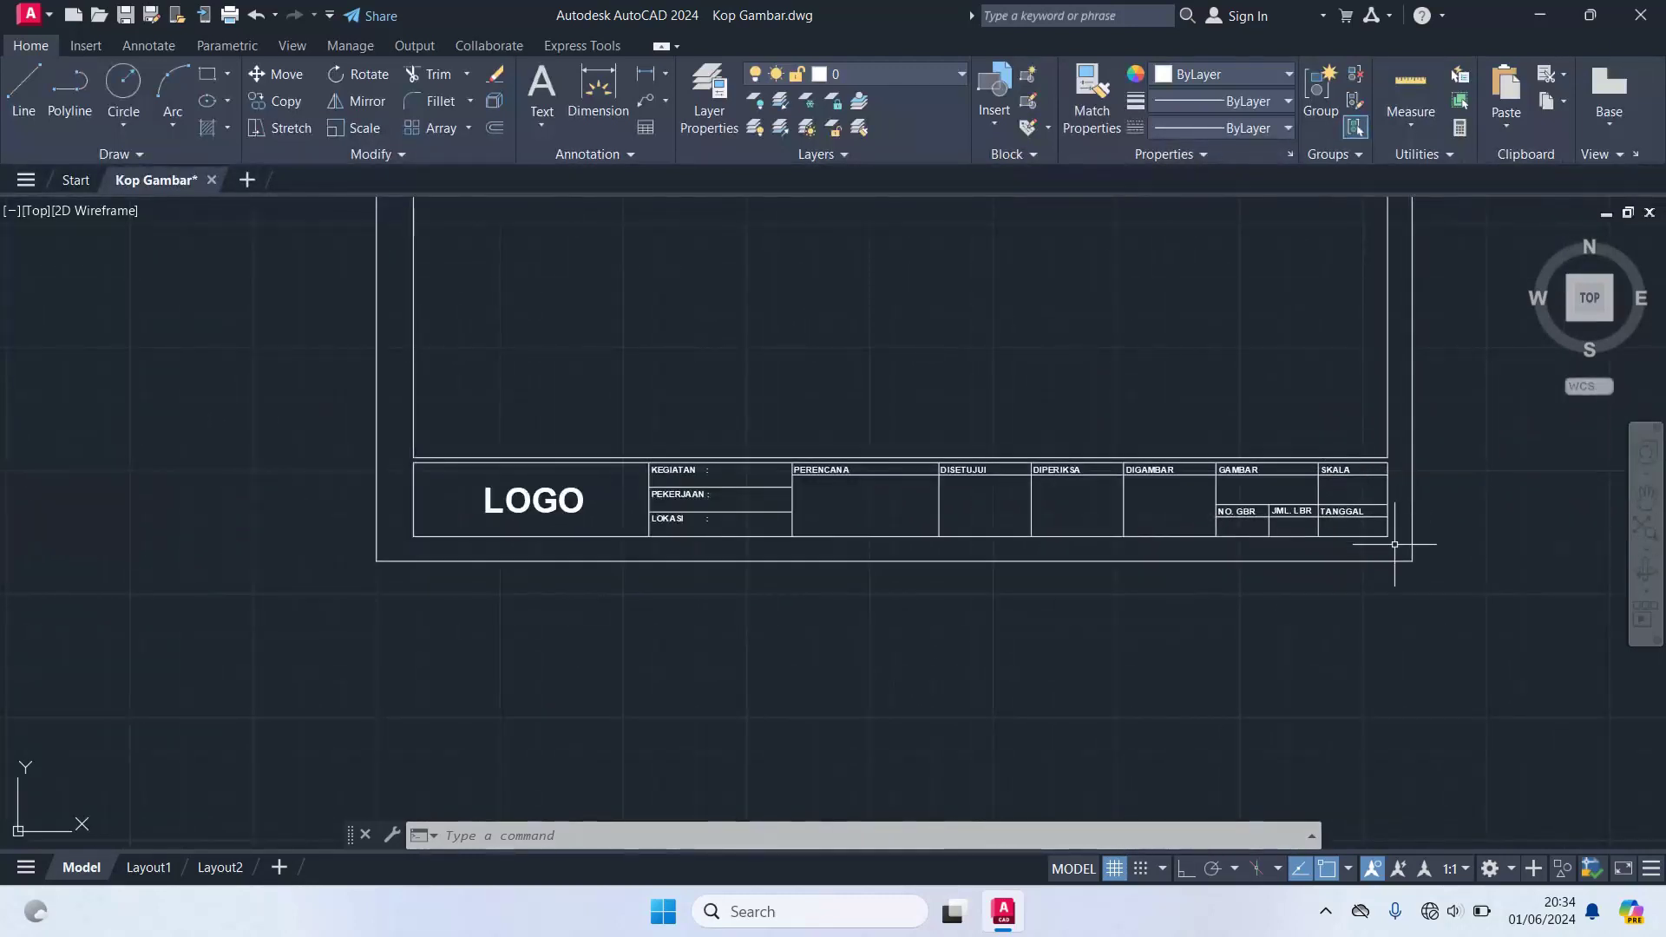
pyautogui.click(1395, 544)
pyautogui.scroll(1, 581, 506)
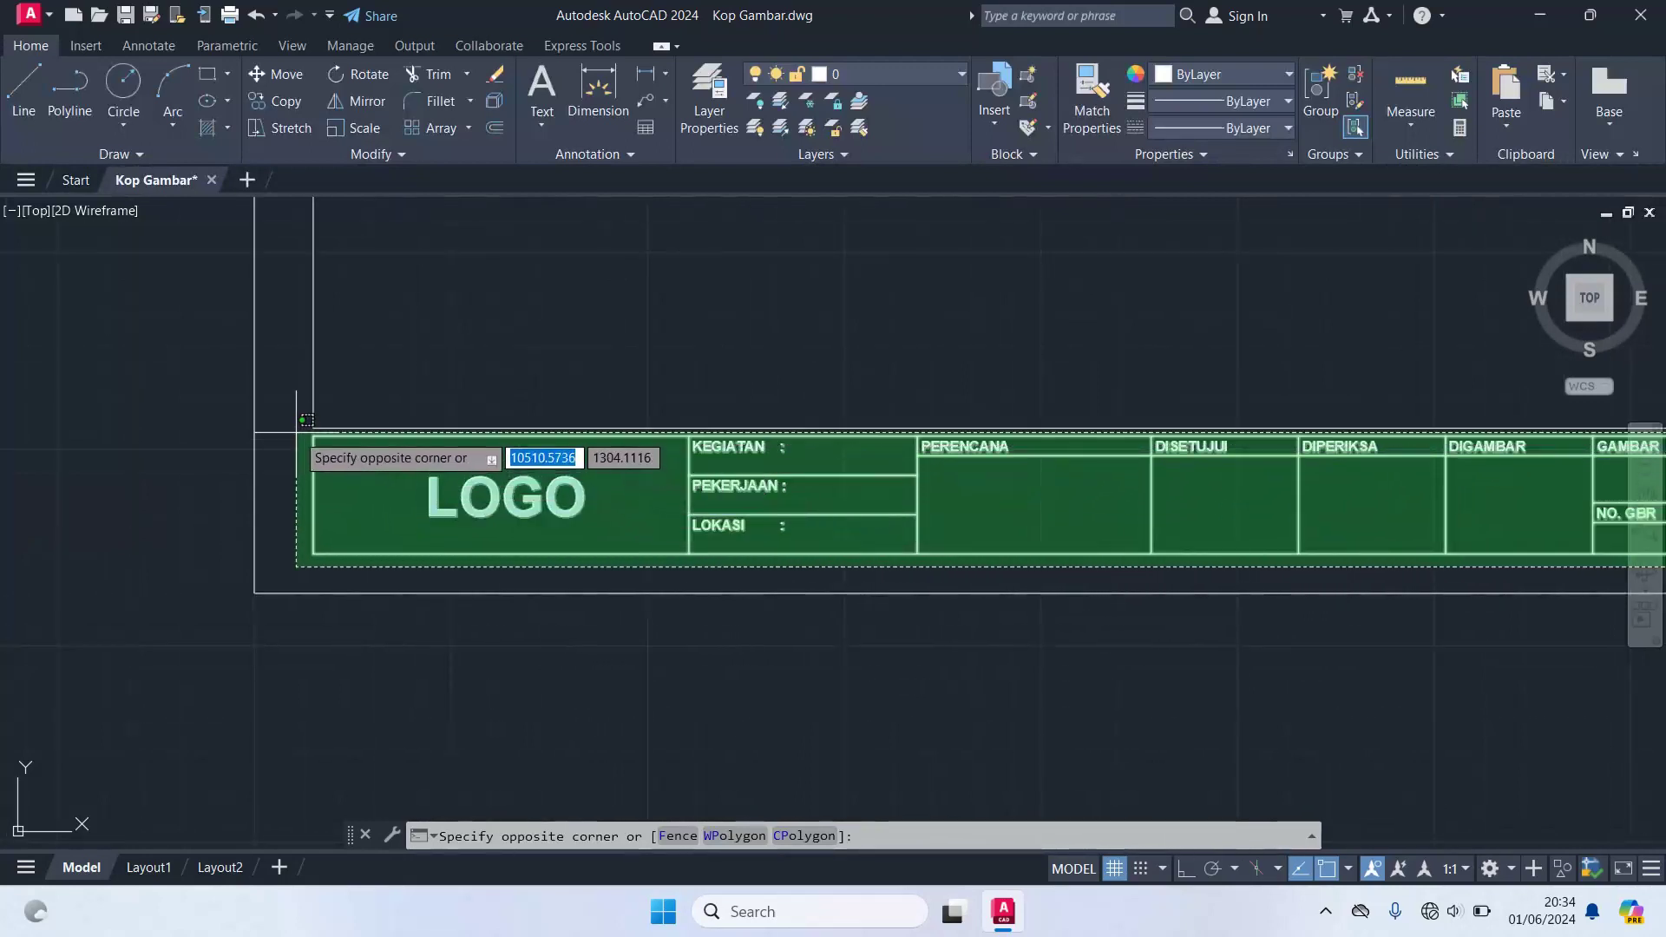
# - Combine the window-selected title block objects into one unnamed group with GROUP (G)
pyautogui.click(306, 421)
pyautogui.scroll(-1, 523, 519)
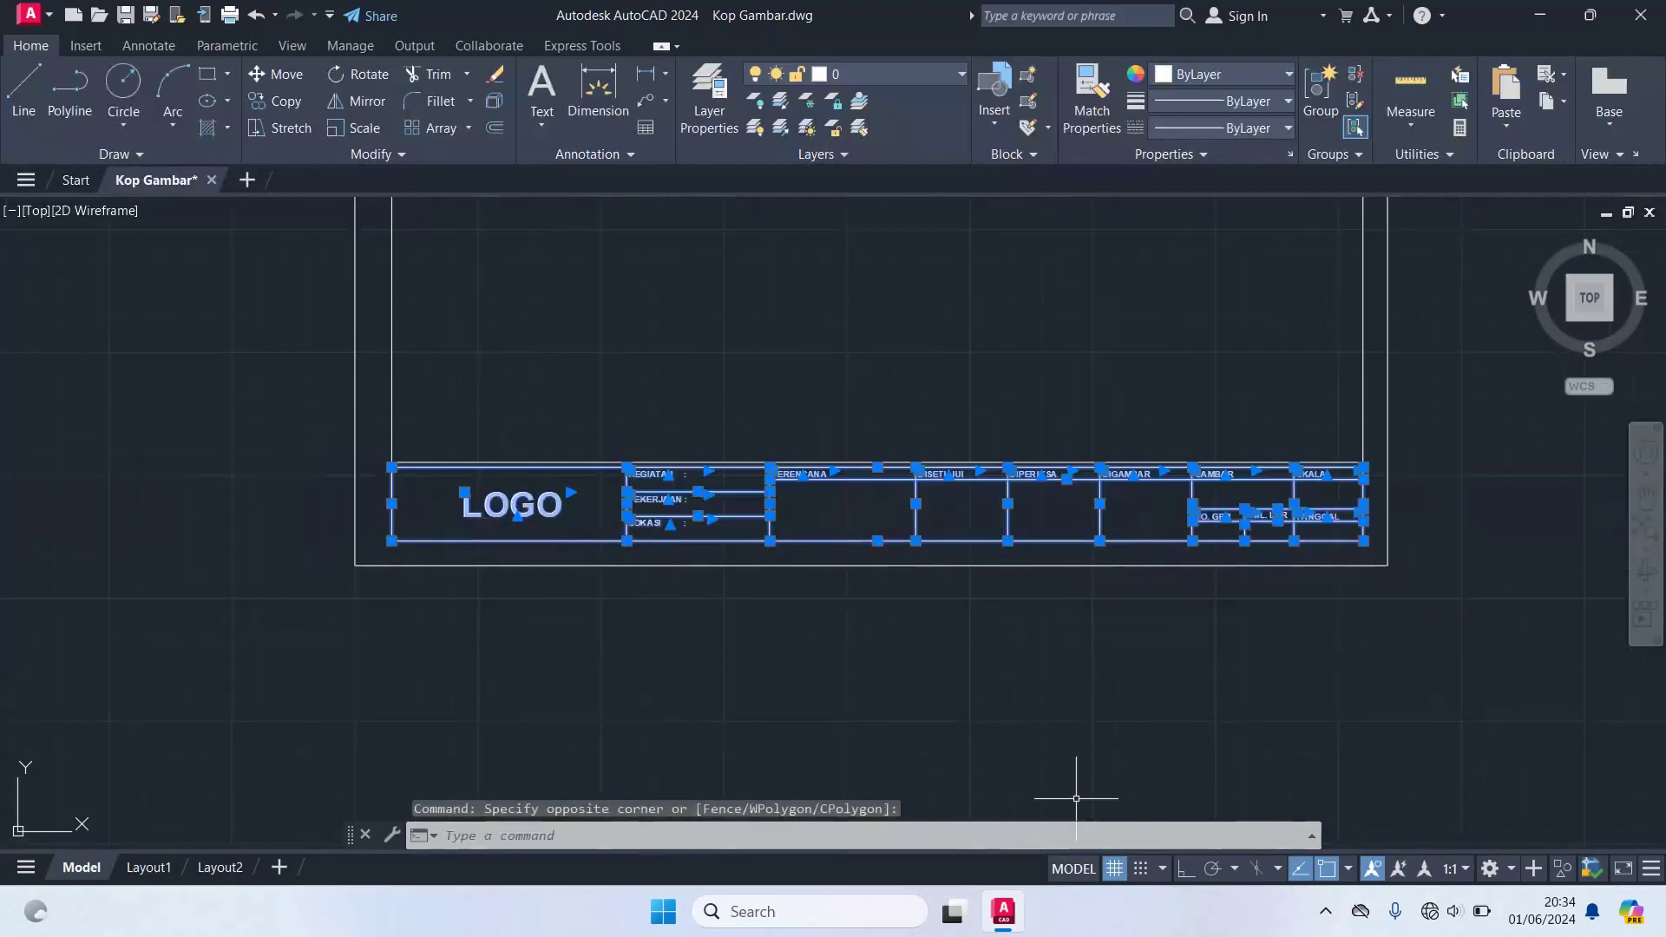
pyautogui.write('G')
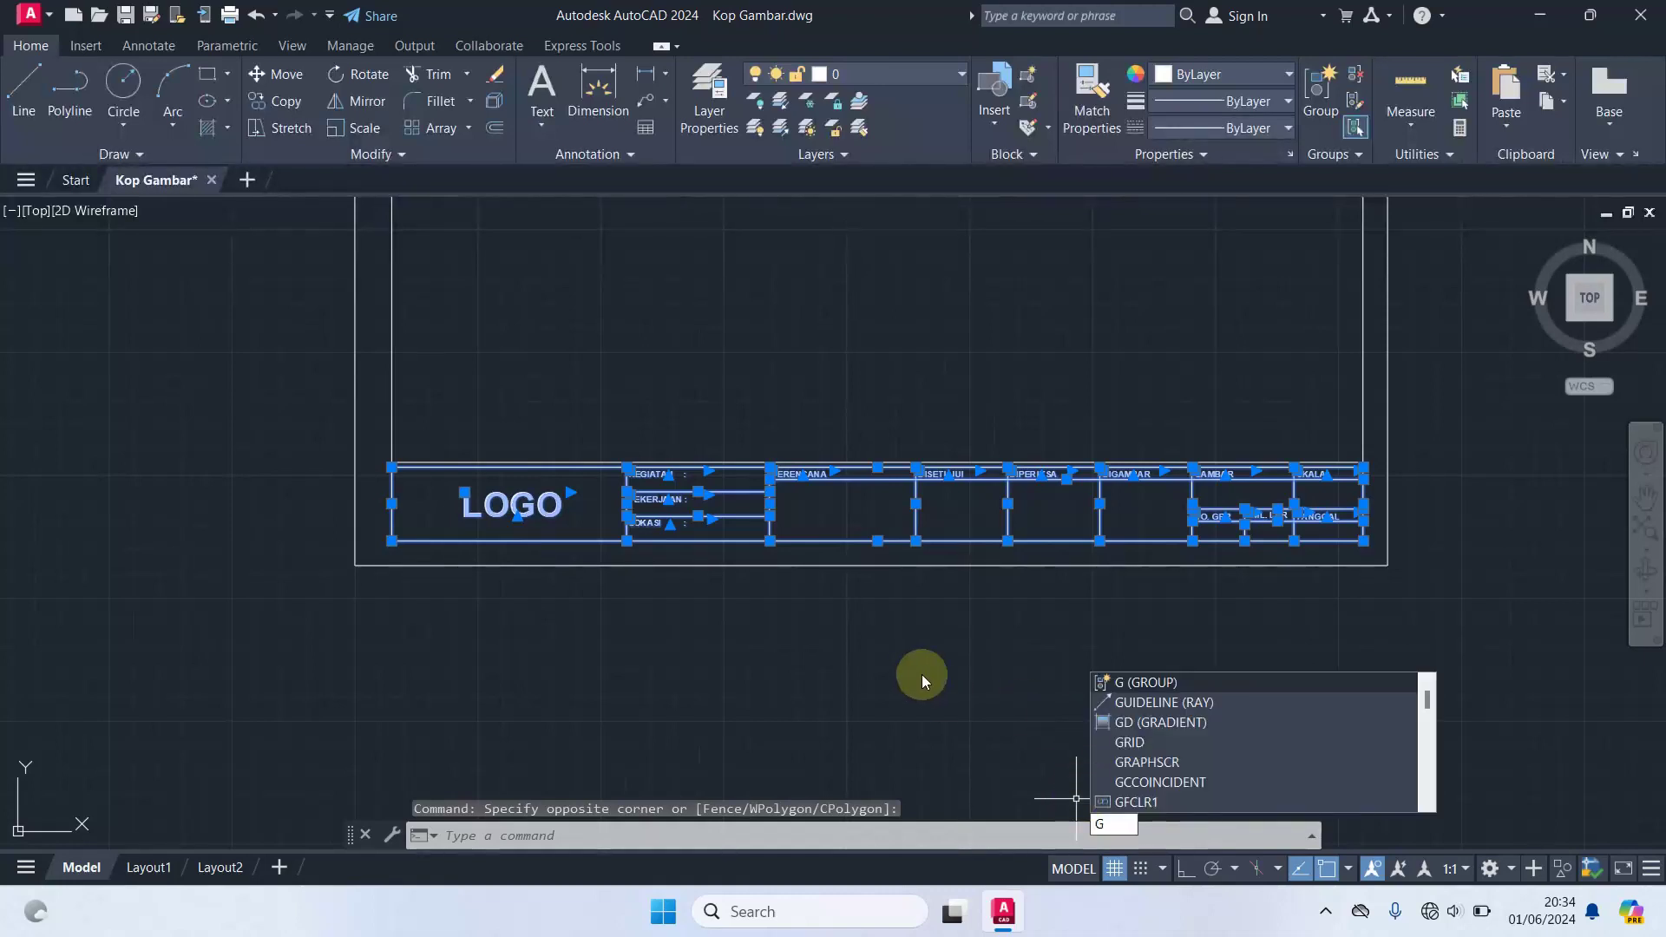
pyautogui.press('Return')
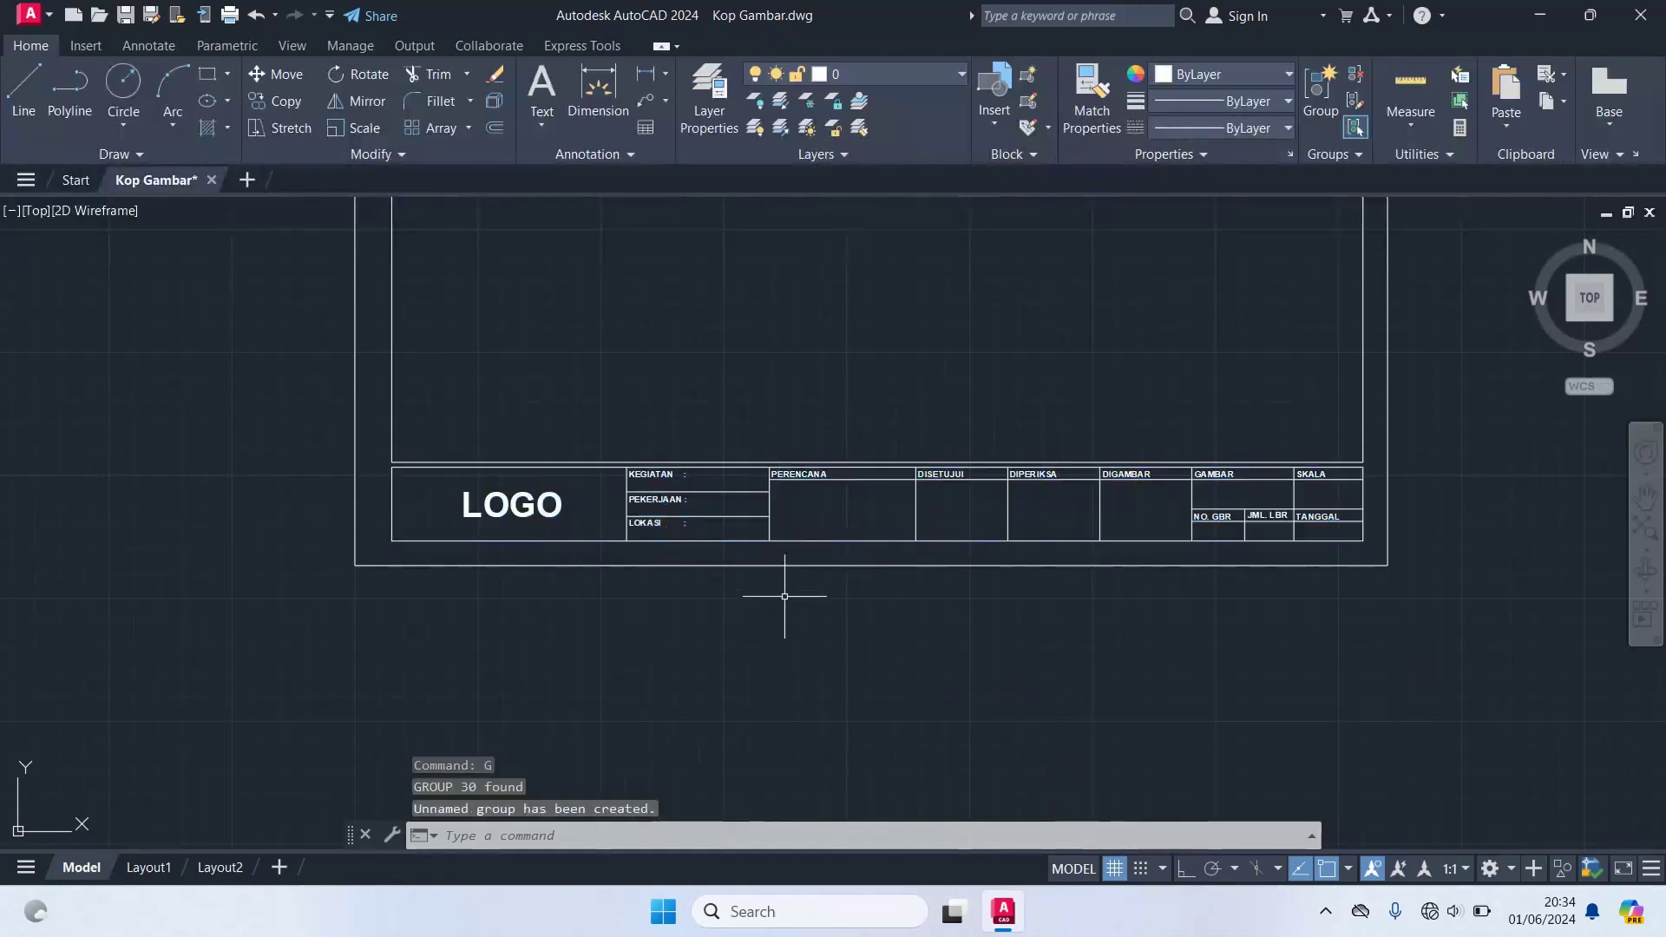
pyautogui.click(790, 539)
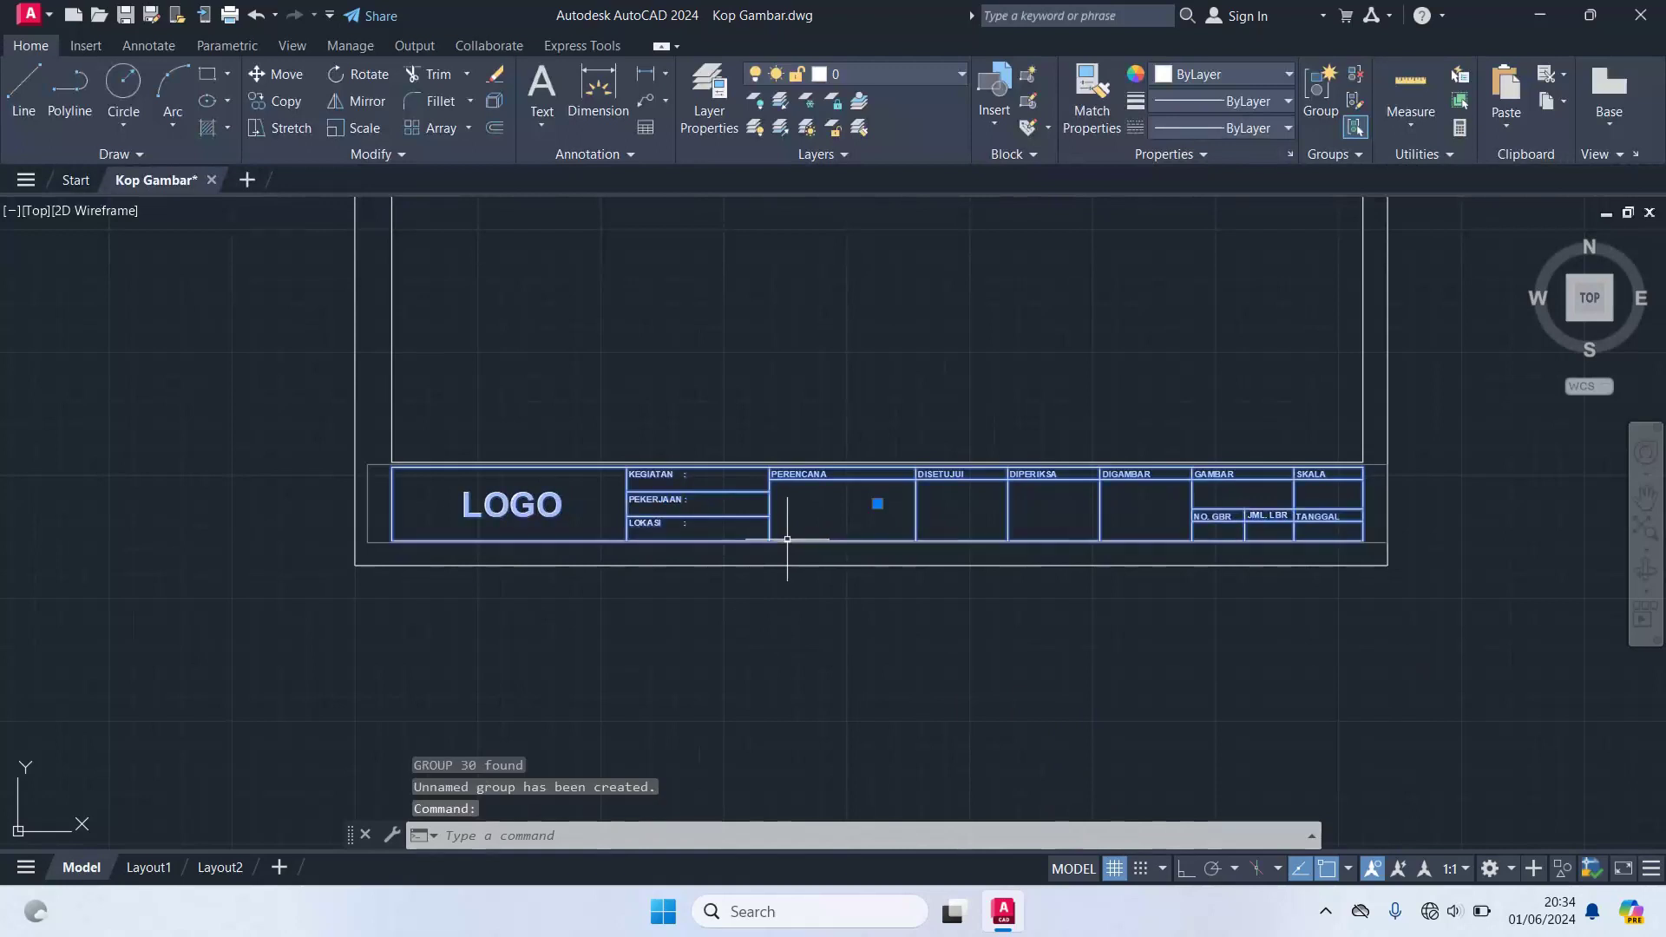
pyautogui.scroll(2, 1222, 430)
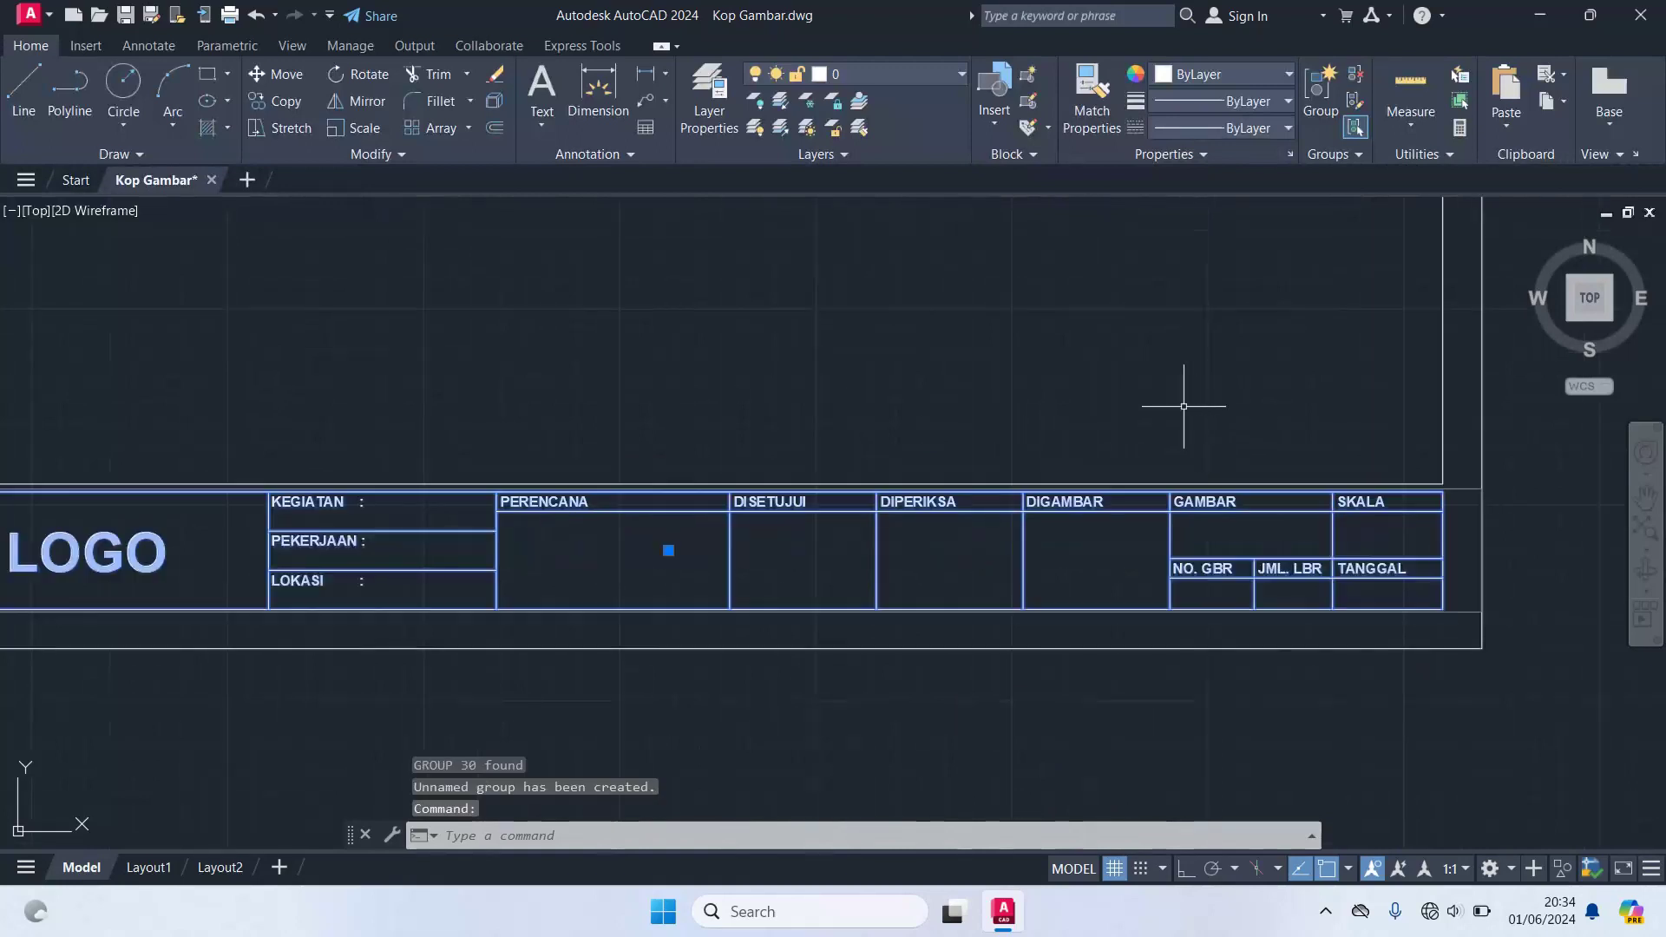
pyautogui.moveTo(945, 417); pyautogui.dragTo(1215, 414, button='middle')
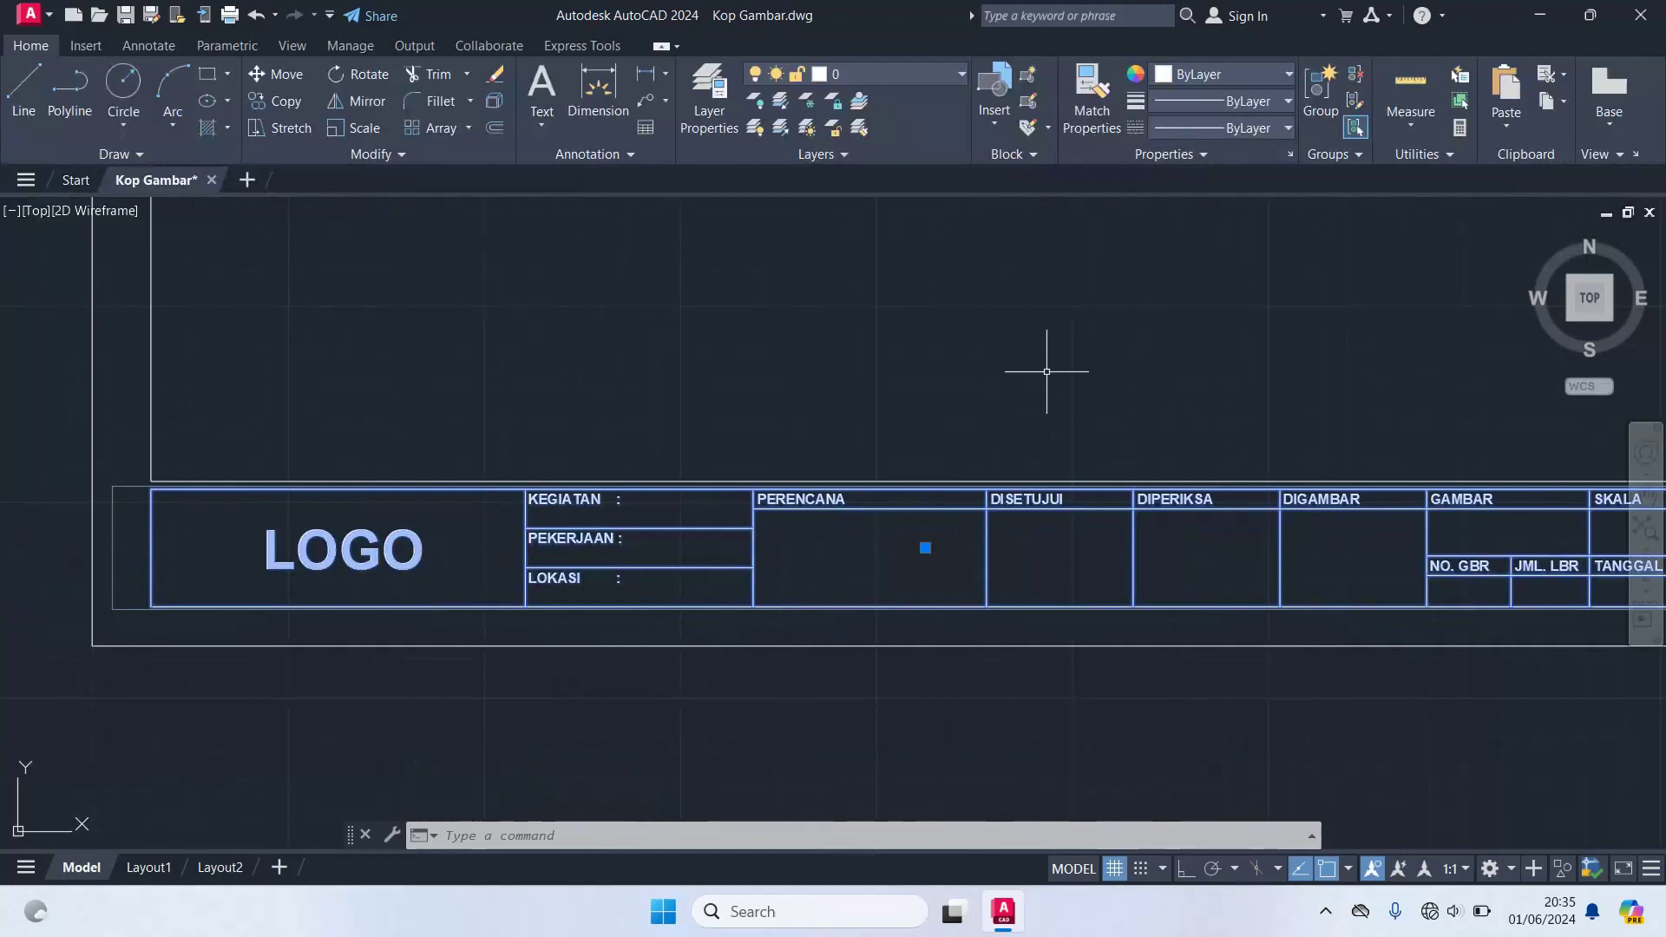
pyautogui.press('Escape')
# - Group the four outer frame lines, then bring the whole frame and title block back into view
pyautogui.scroll(-2, 1050, 365)
pyautogui.moveTo(1050, 365); pyautogui.dragTo(830, 639, button='middle')
pyautogui.scroll(-2, 781, 594)
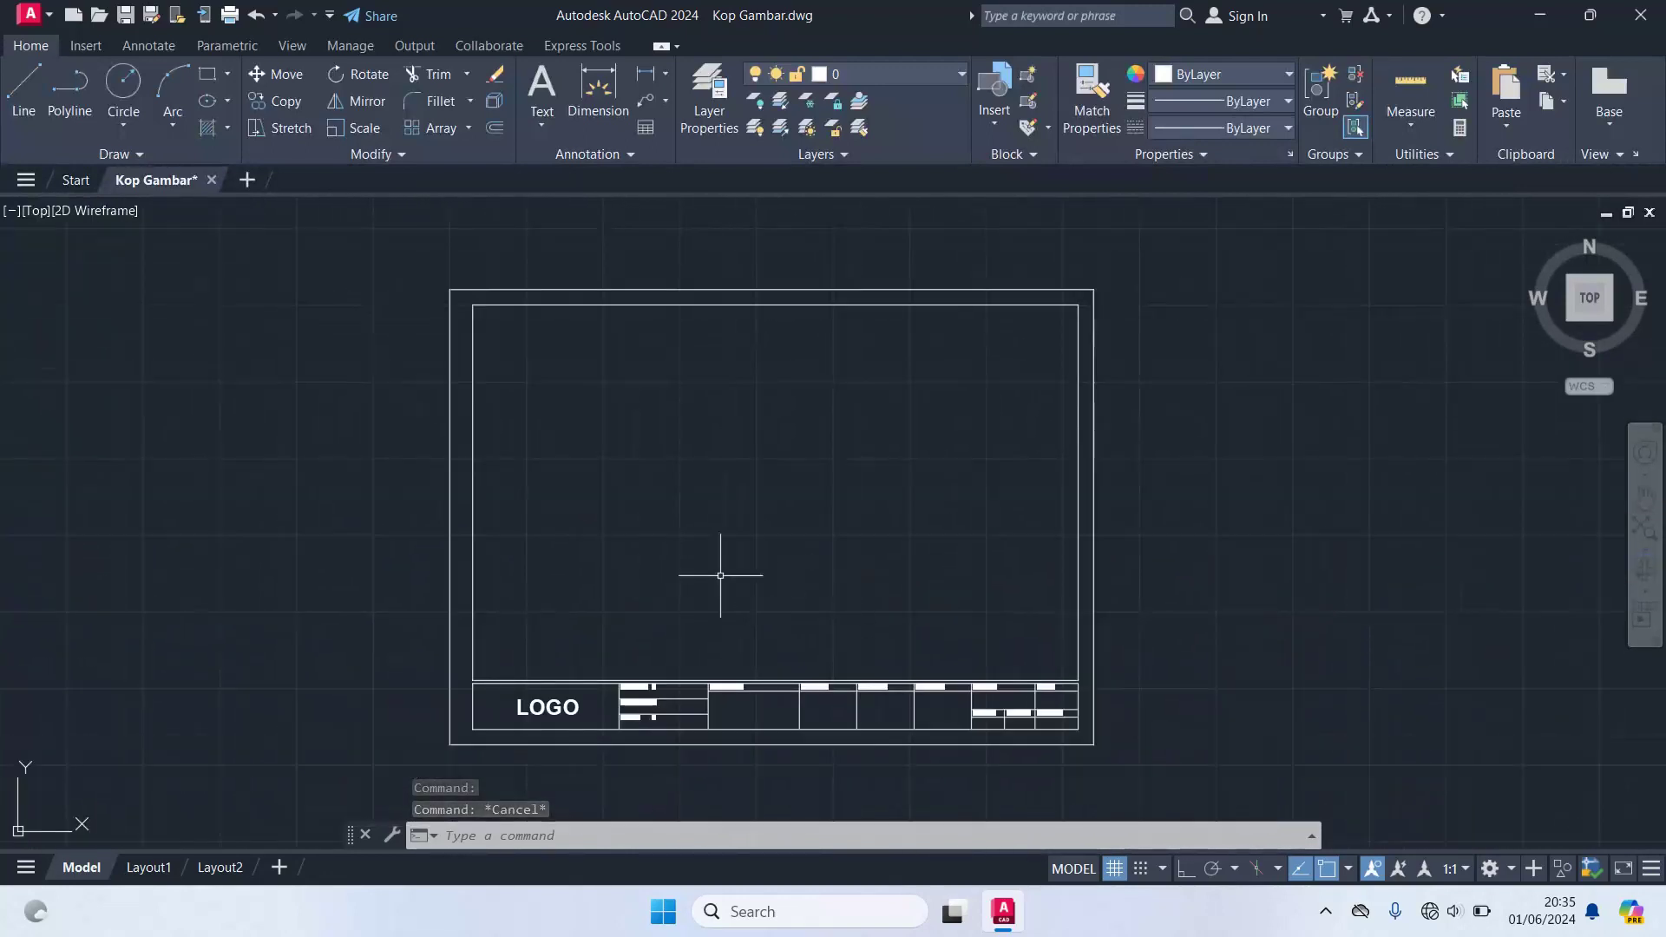
pyautogui.click(450, 427)
pyautogui.click(549, 289)
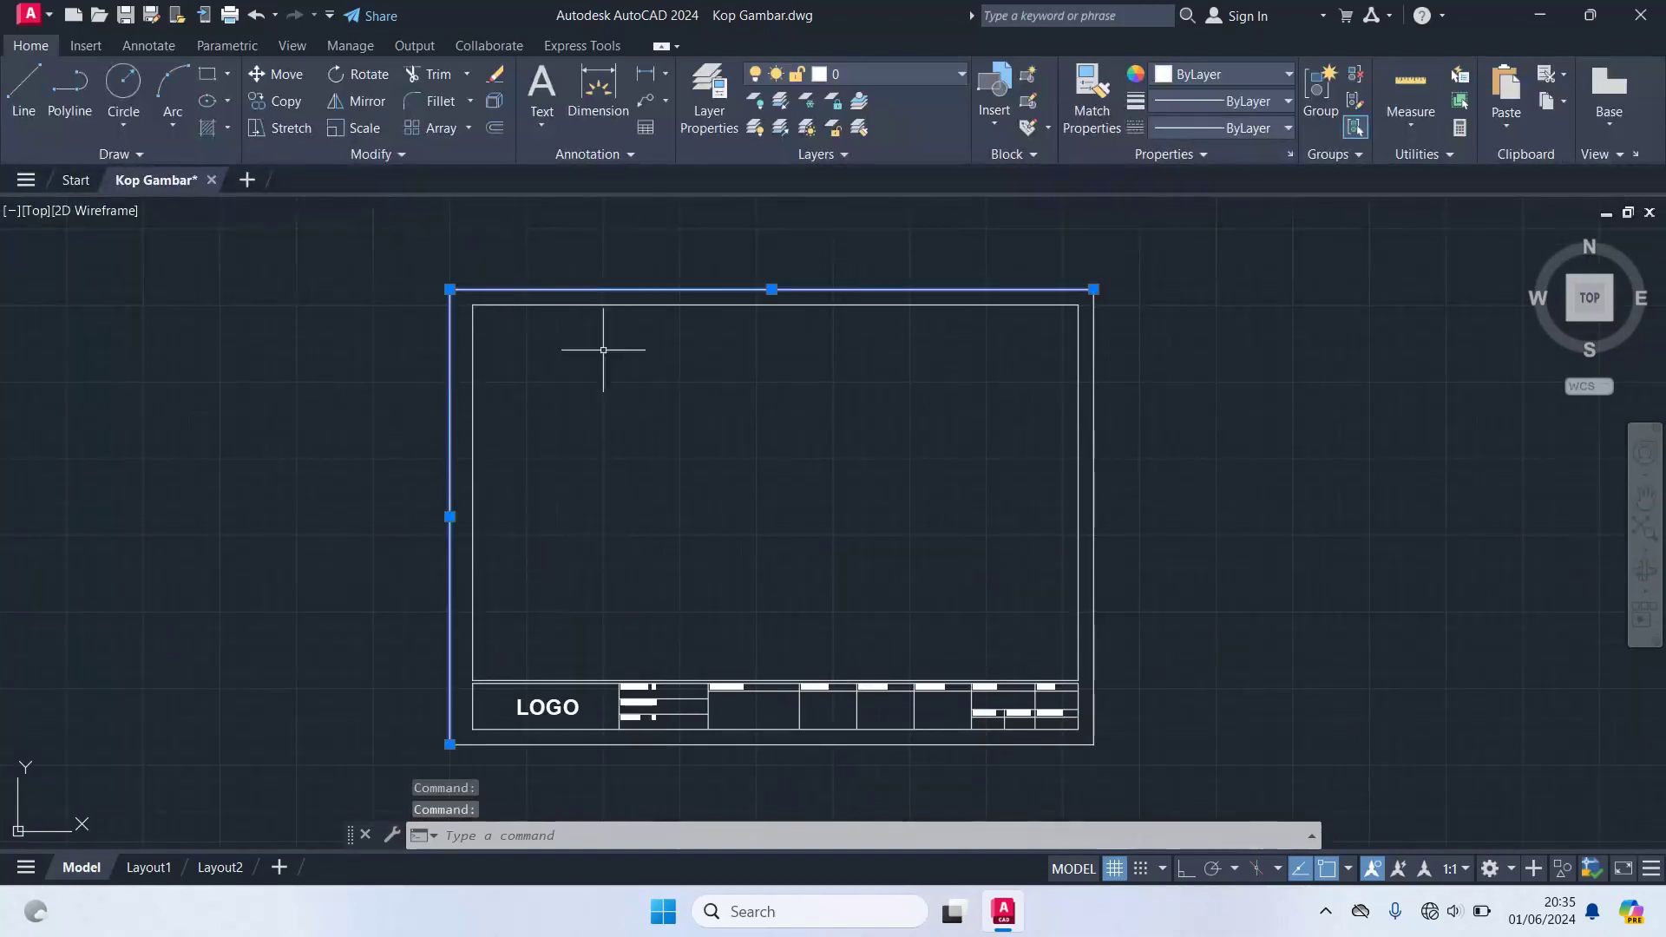
pyautogui.scroll(2, 771, 746)
pyautogui.click(770, 744)
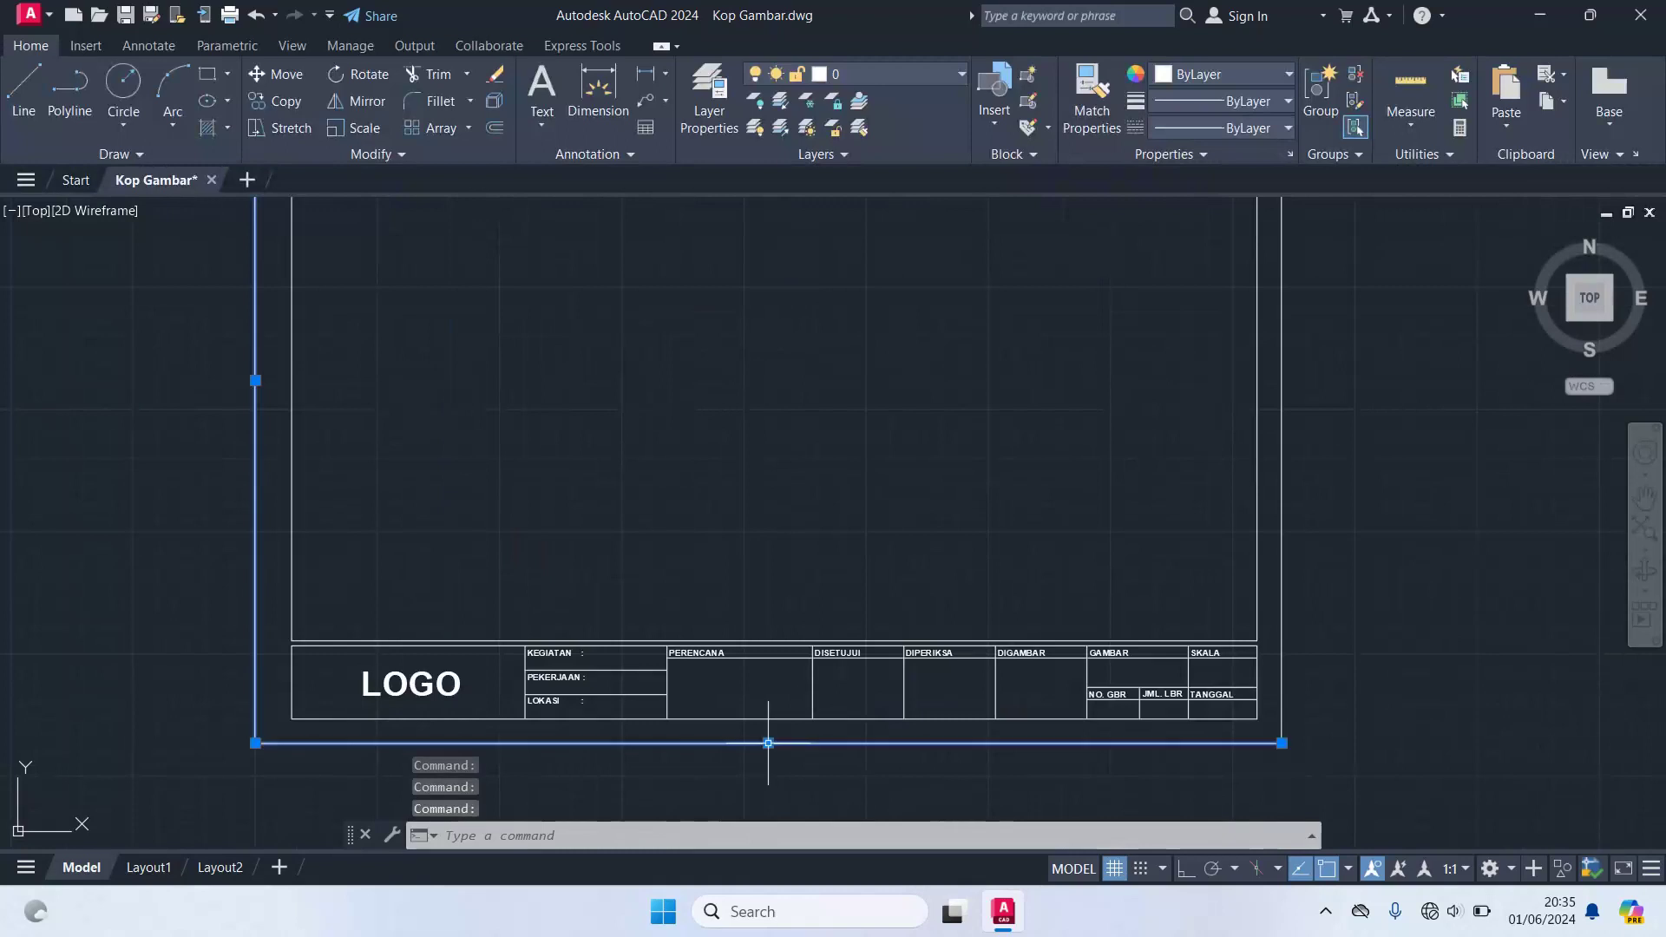
pyautogui.click(1282, 534)
pyautogui.scroll(2, 1147, 613)
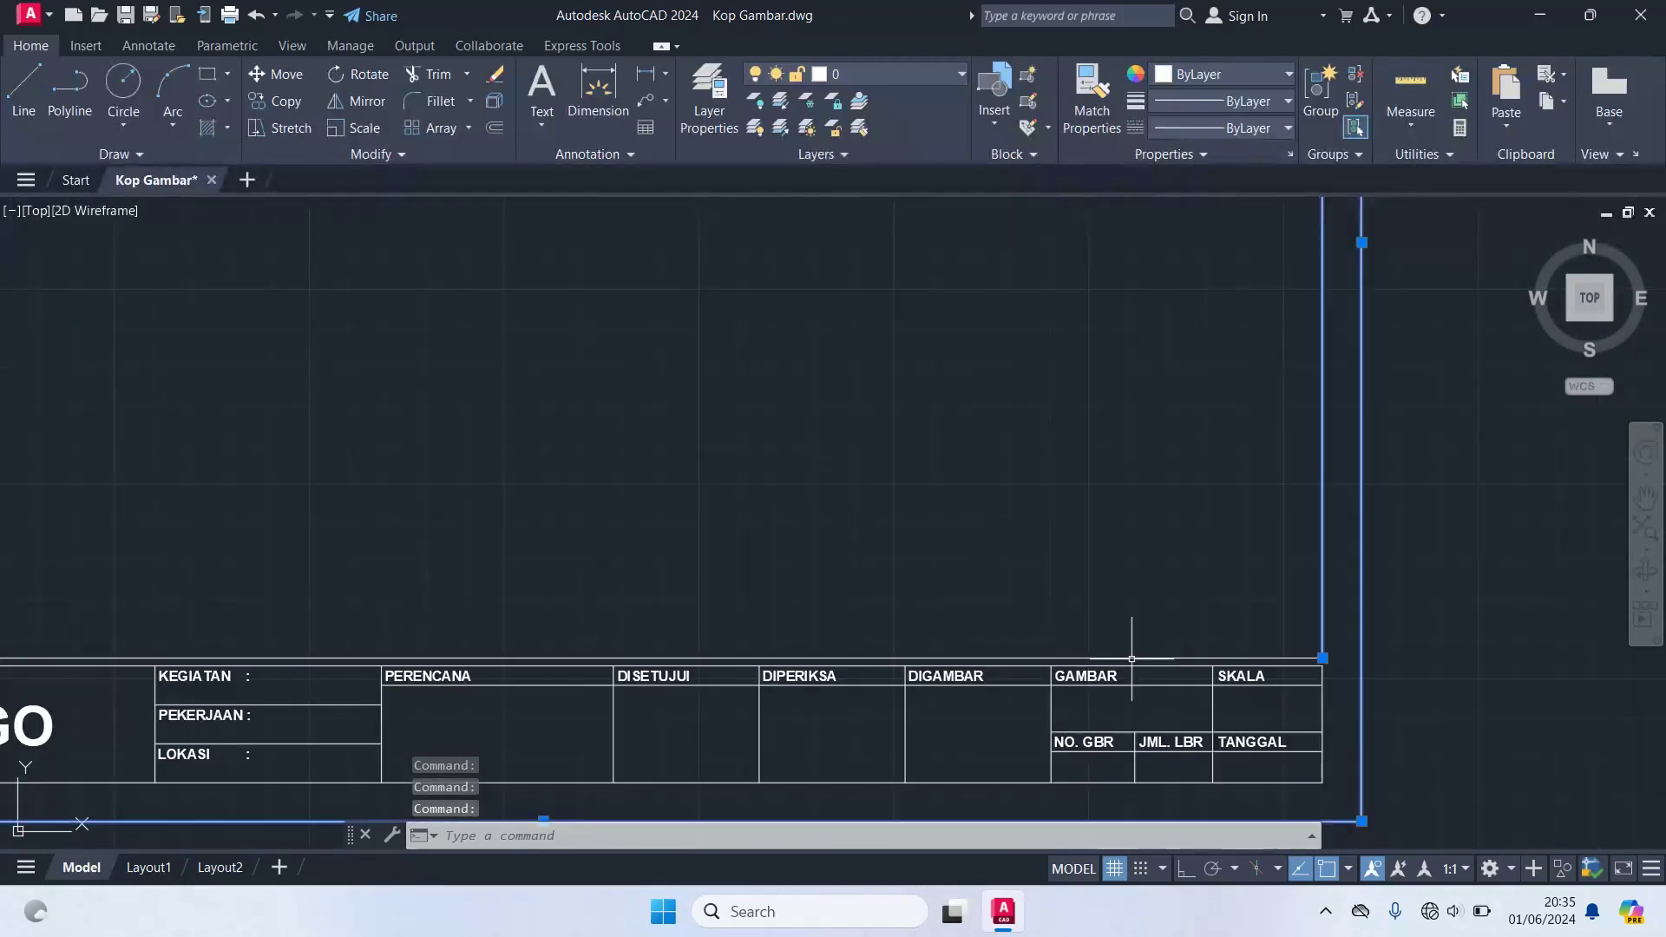
pyautogui.scroll(-2, 990, 522)
pyautogui.moveTo(278, 374); pyautogui.dragTo(547, 460, button='middle')
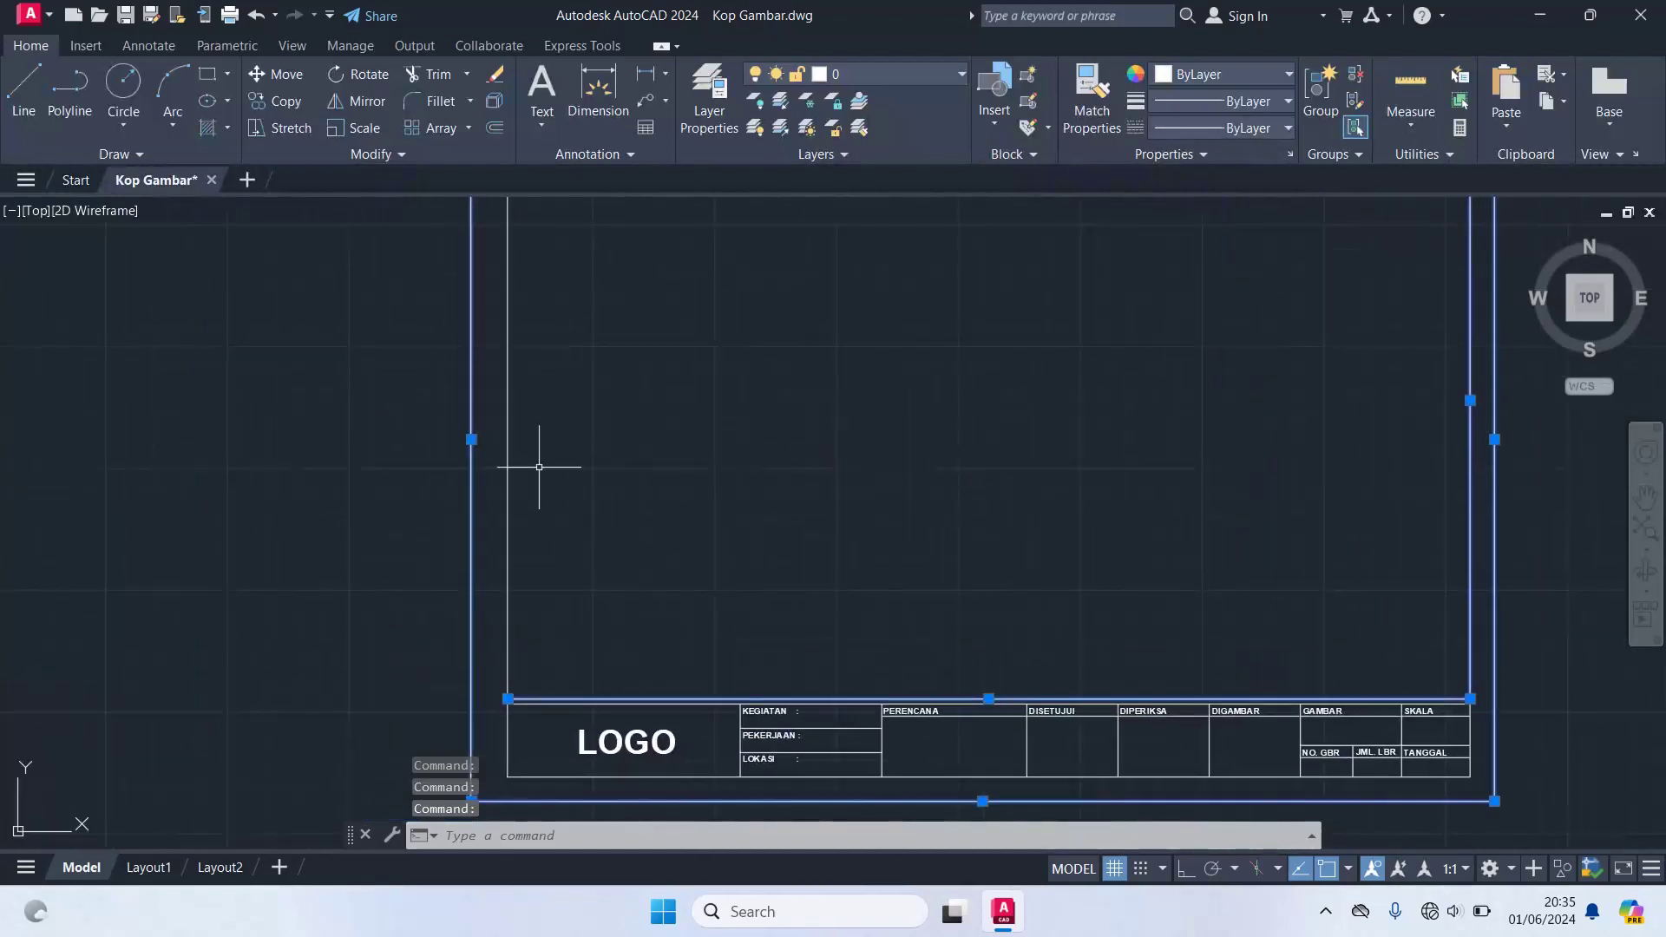
pyautogui.scroll(-2, 720, 465)
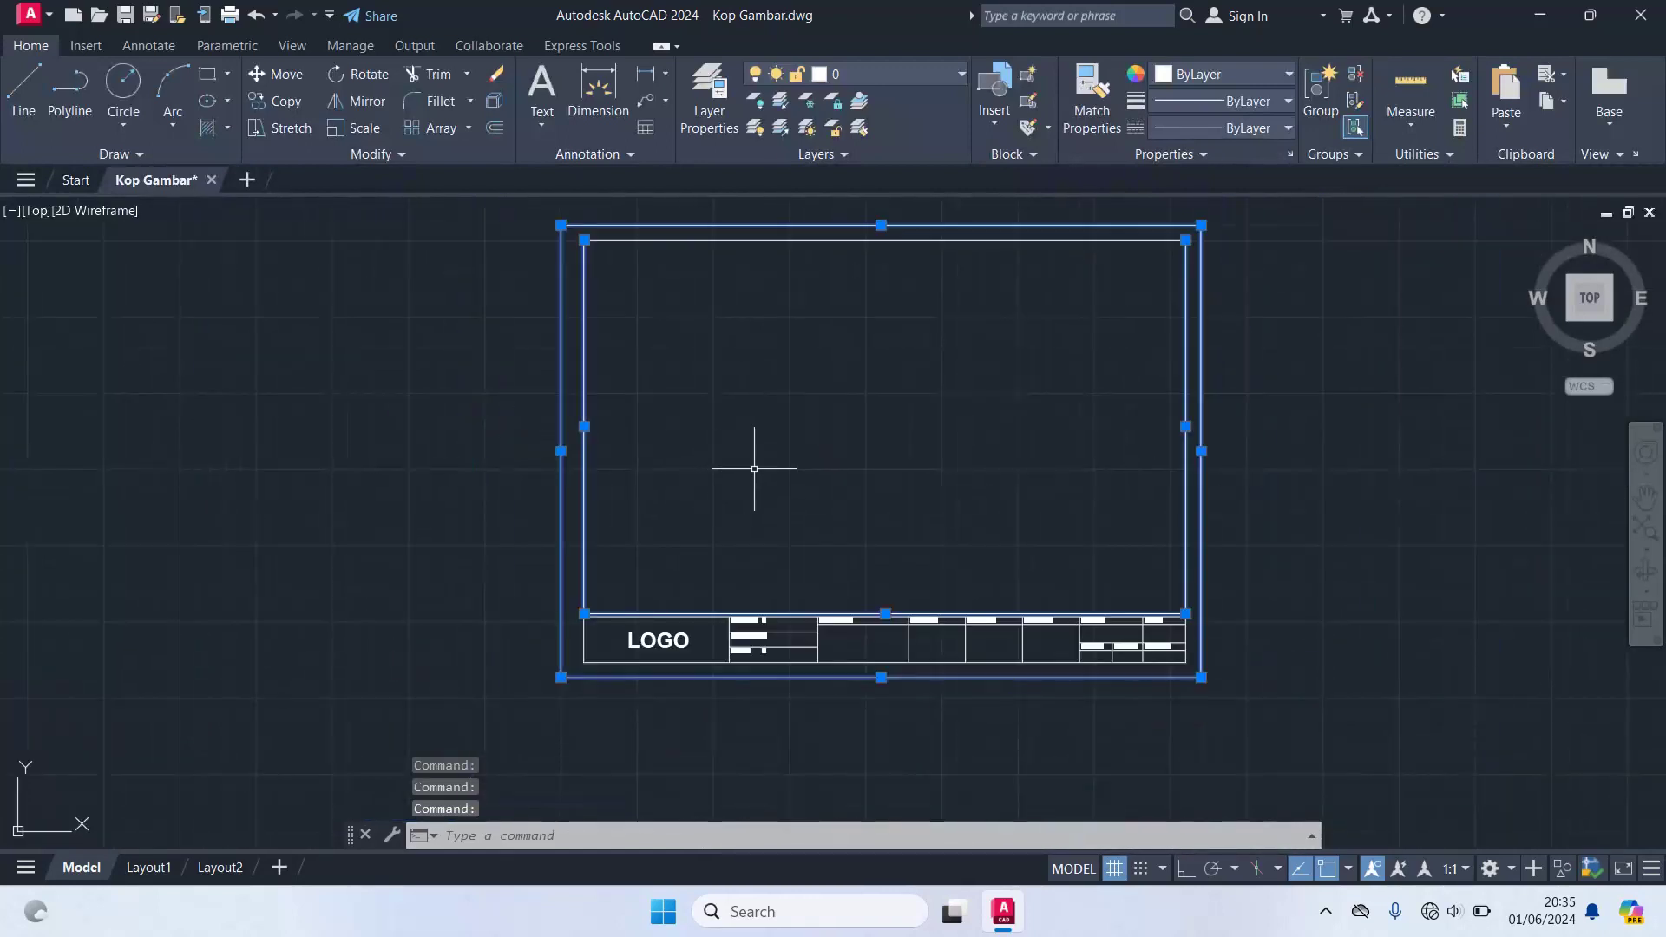
pyautogui.write('G')
pyautogui.write('G')
pyautogui.press('Return')
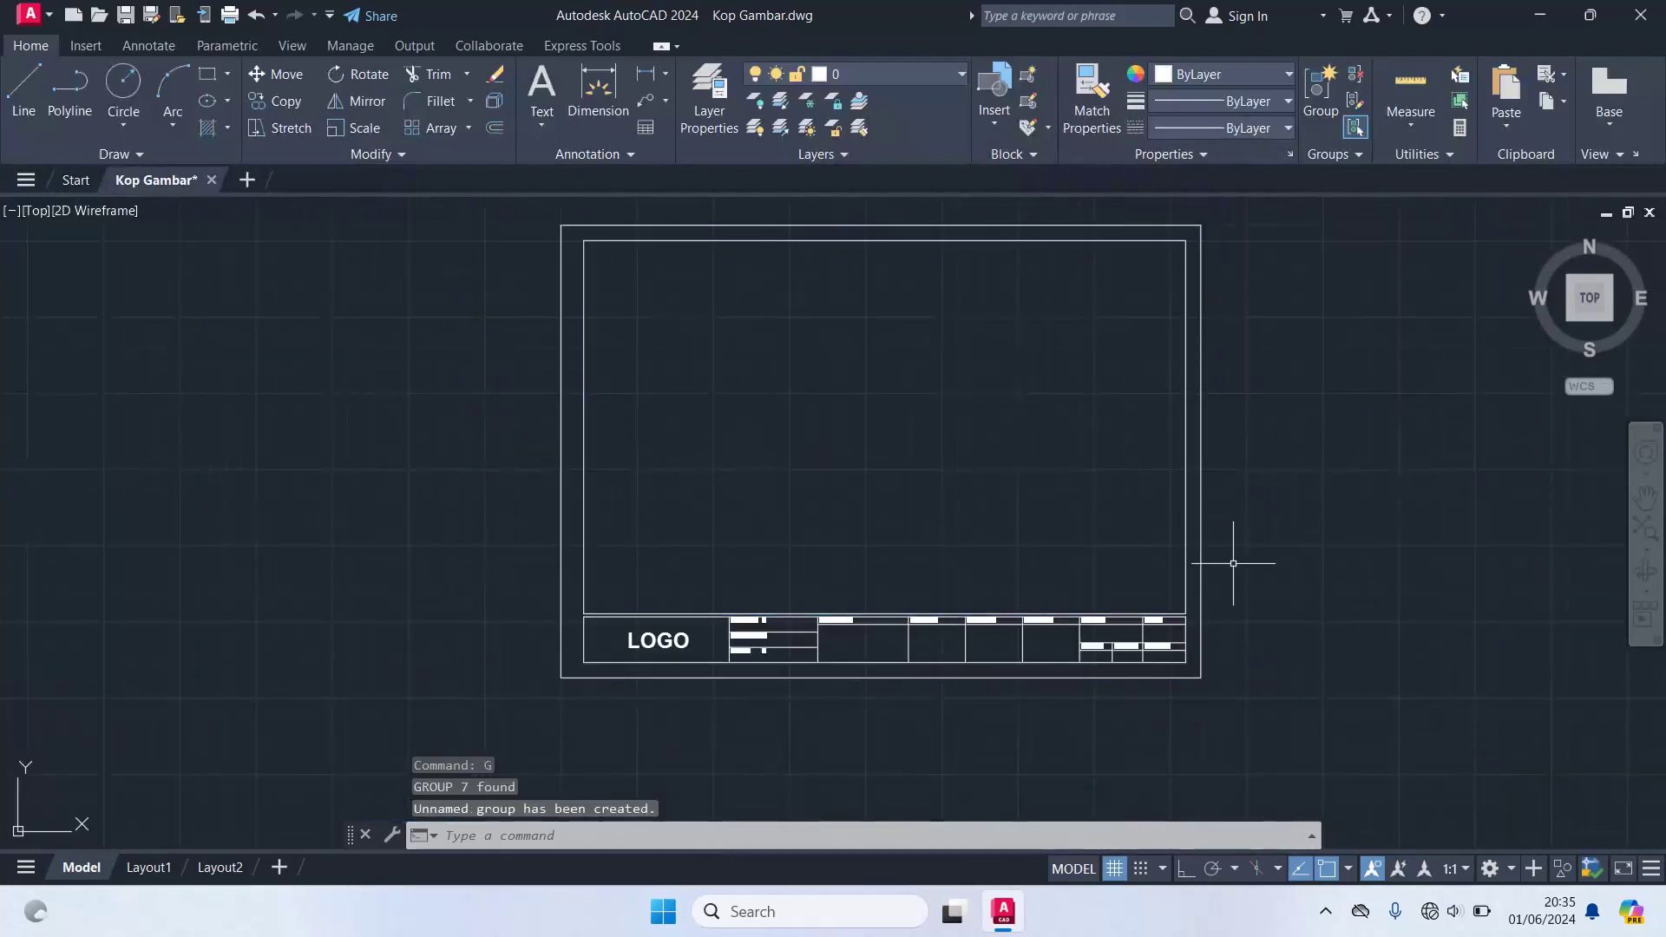
pyautogui.scroll(2, 1186, 638)
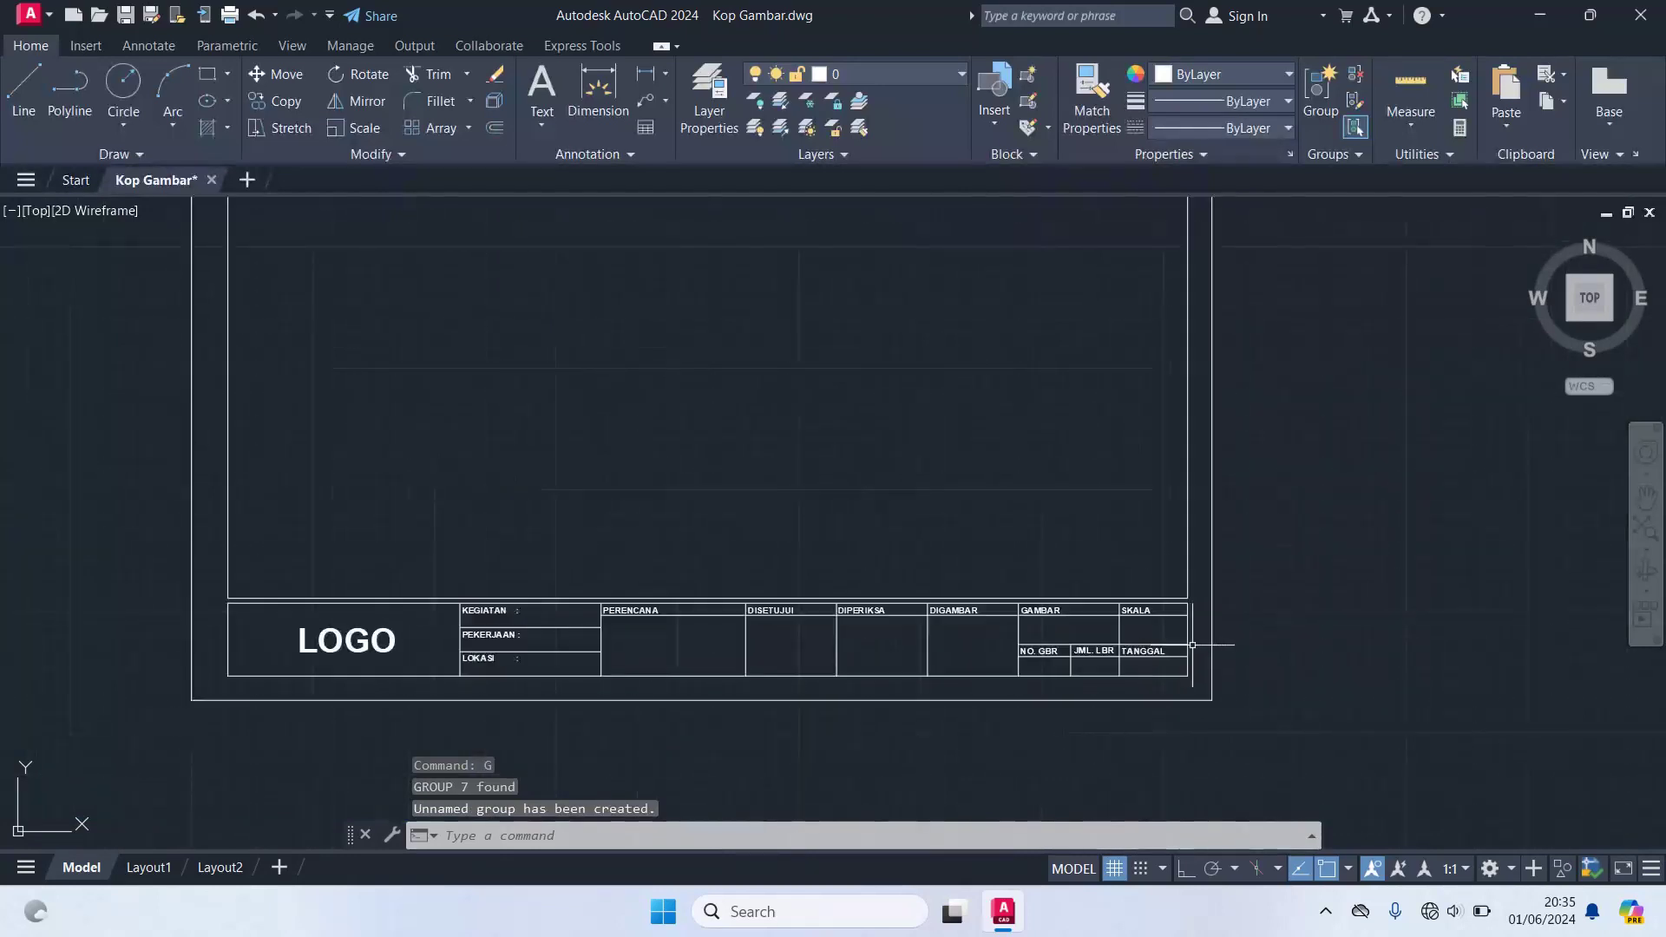
pyautogui.scroll(-2, 1235, 595)
pyautogui.moveTo(1294, 633); pyautogui.dragTo(953, 673, button='middle')
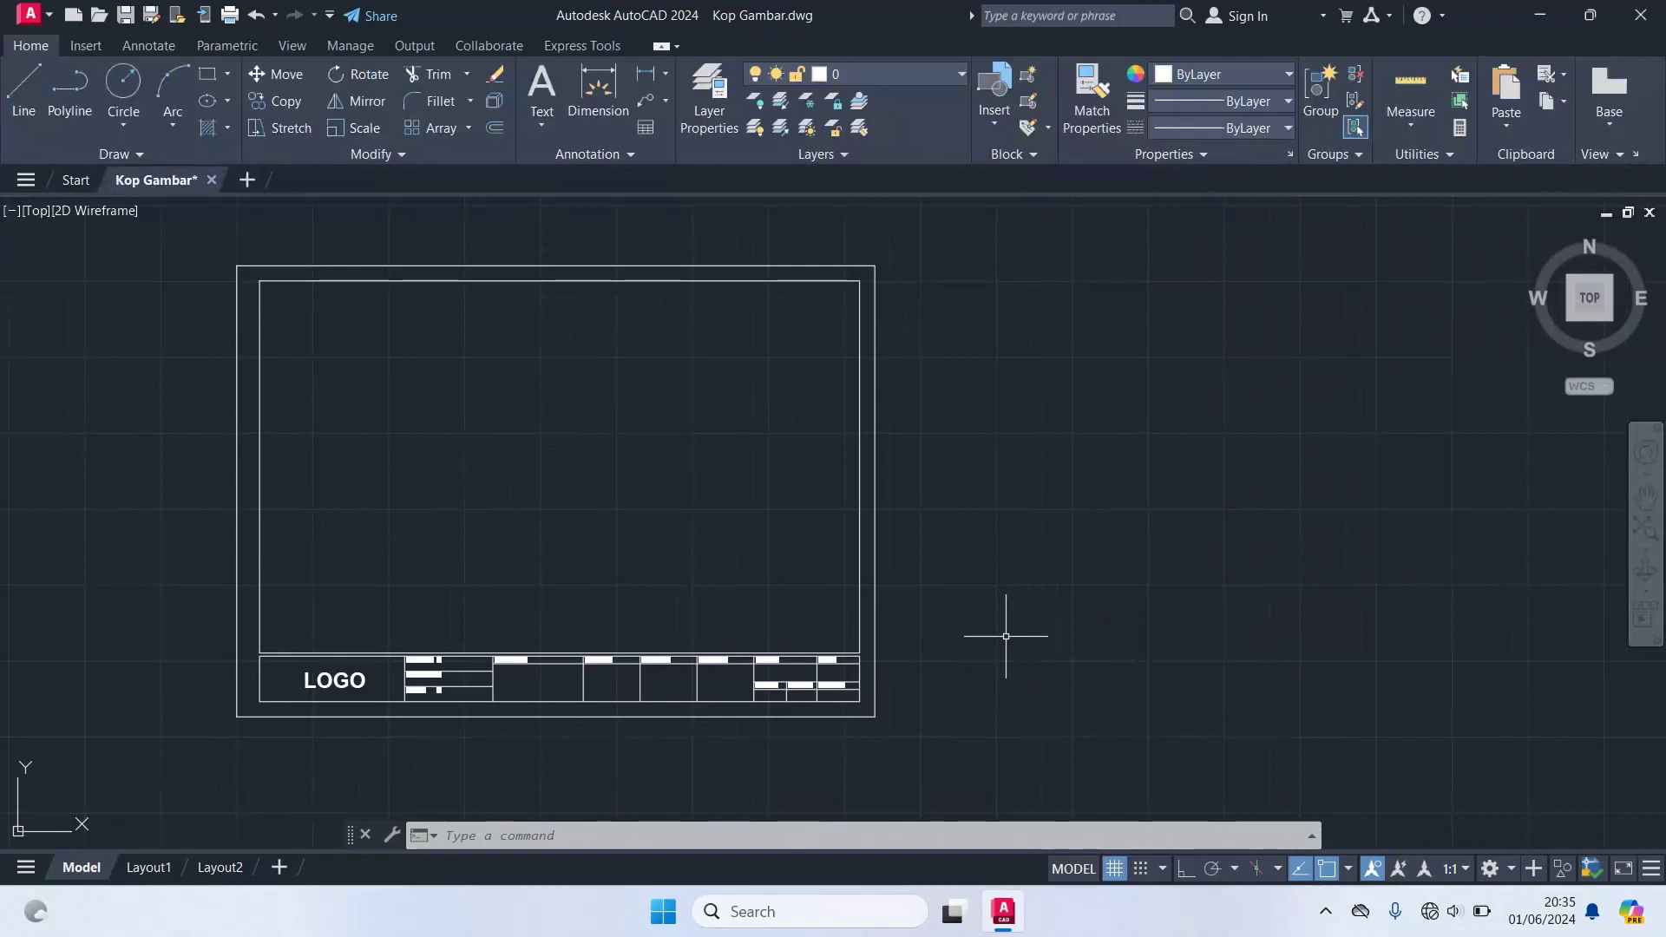
# - Define attribute tag TANGGAL, prompt TANGGAL GAMBAR, default '-', justified Bottom left
pyautogui.moveTo(1008, 628); pyautogui.dragTo(1053, 547, button='middle')
pyautogui.write('ATT')
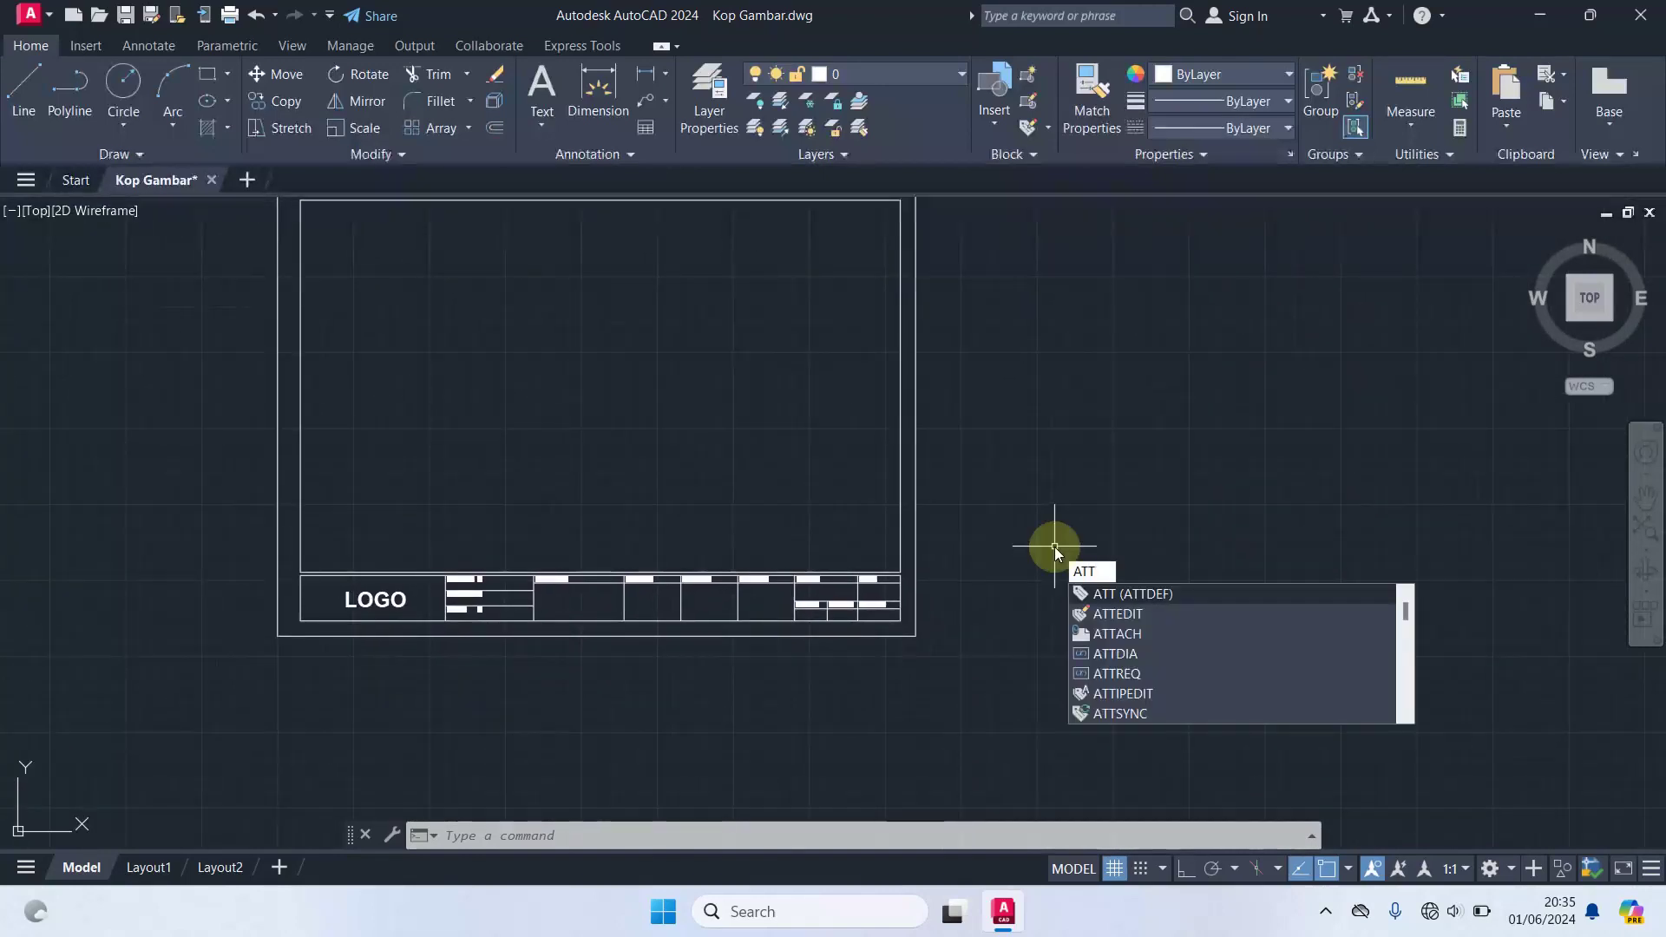
pyautogui.press('Return')
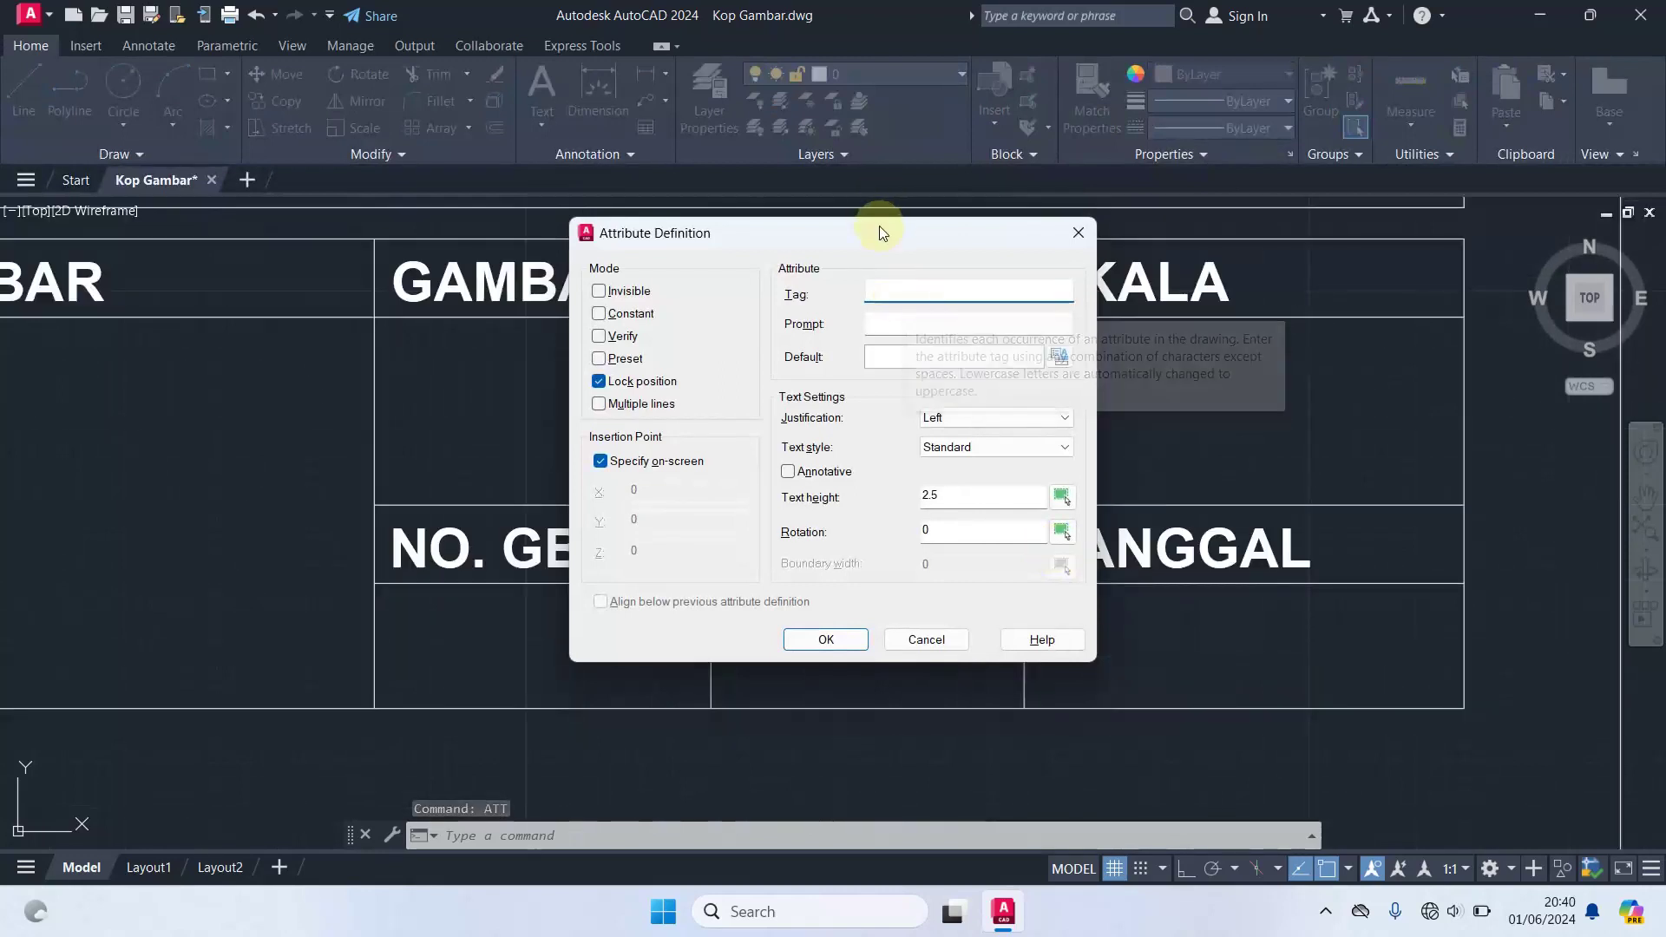
pyautogui.moveTo(878, 227); pyautogui.dragTo(769, 241)
pyautogui.write('ANGGAL')
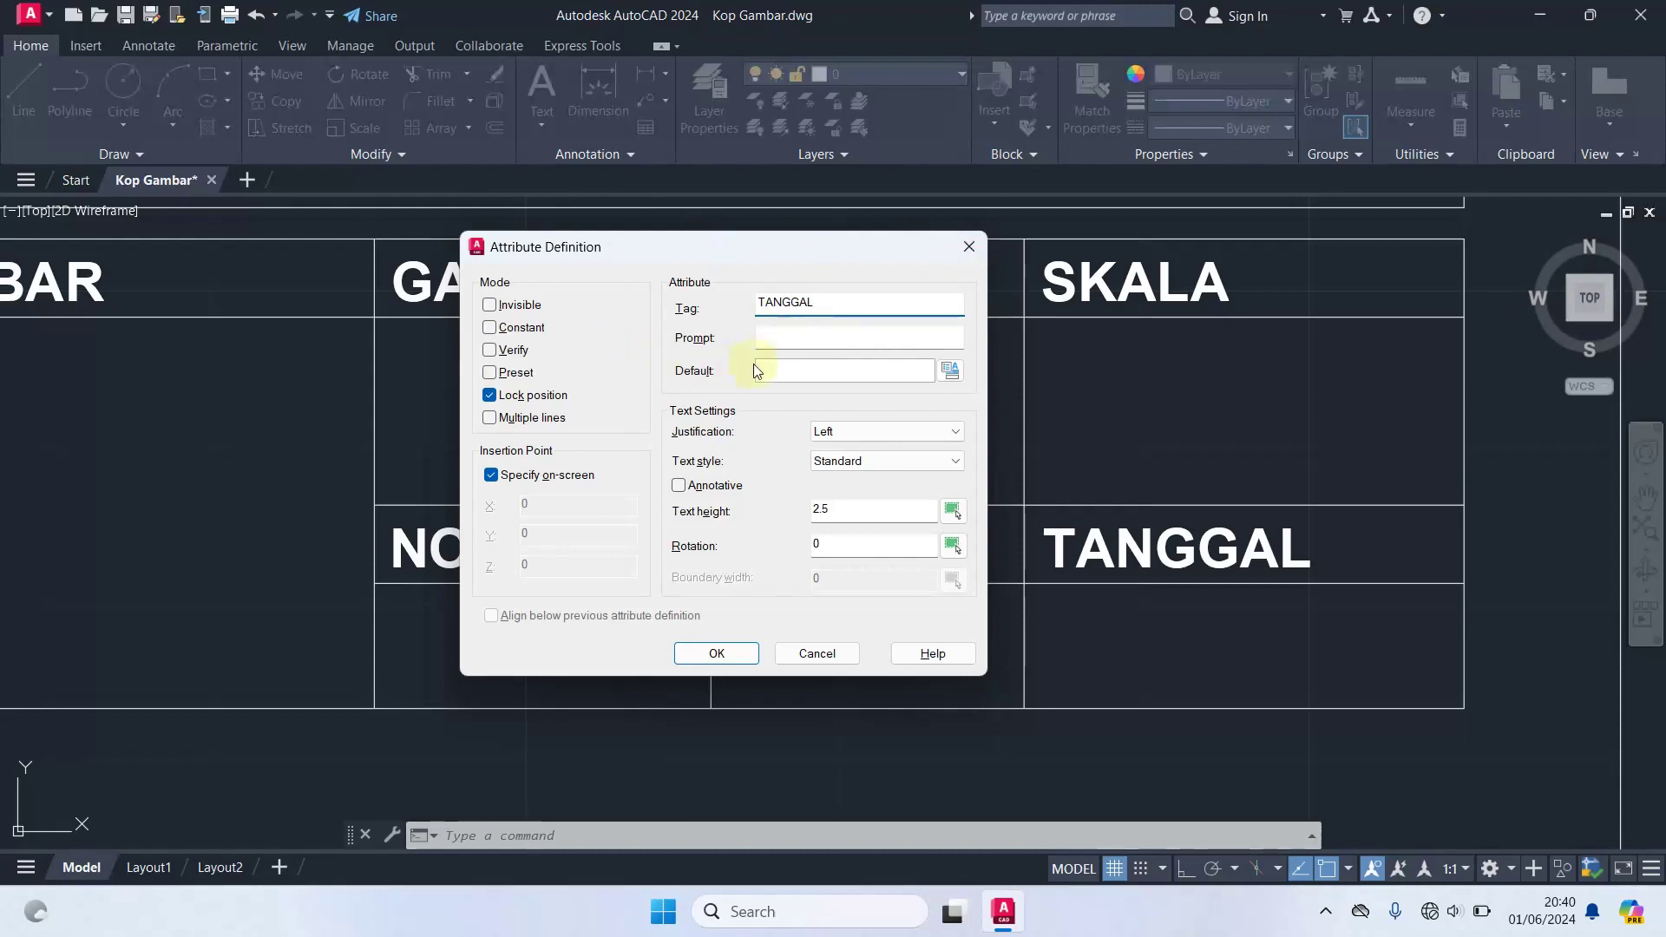
pyautogui.click(781, 340)
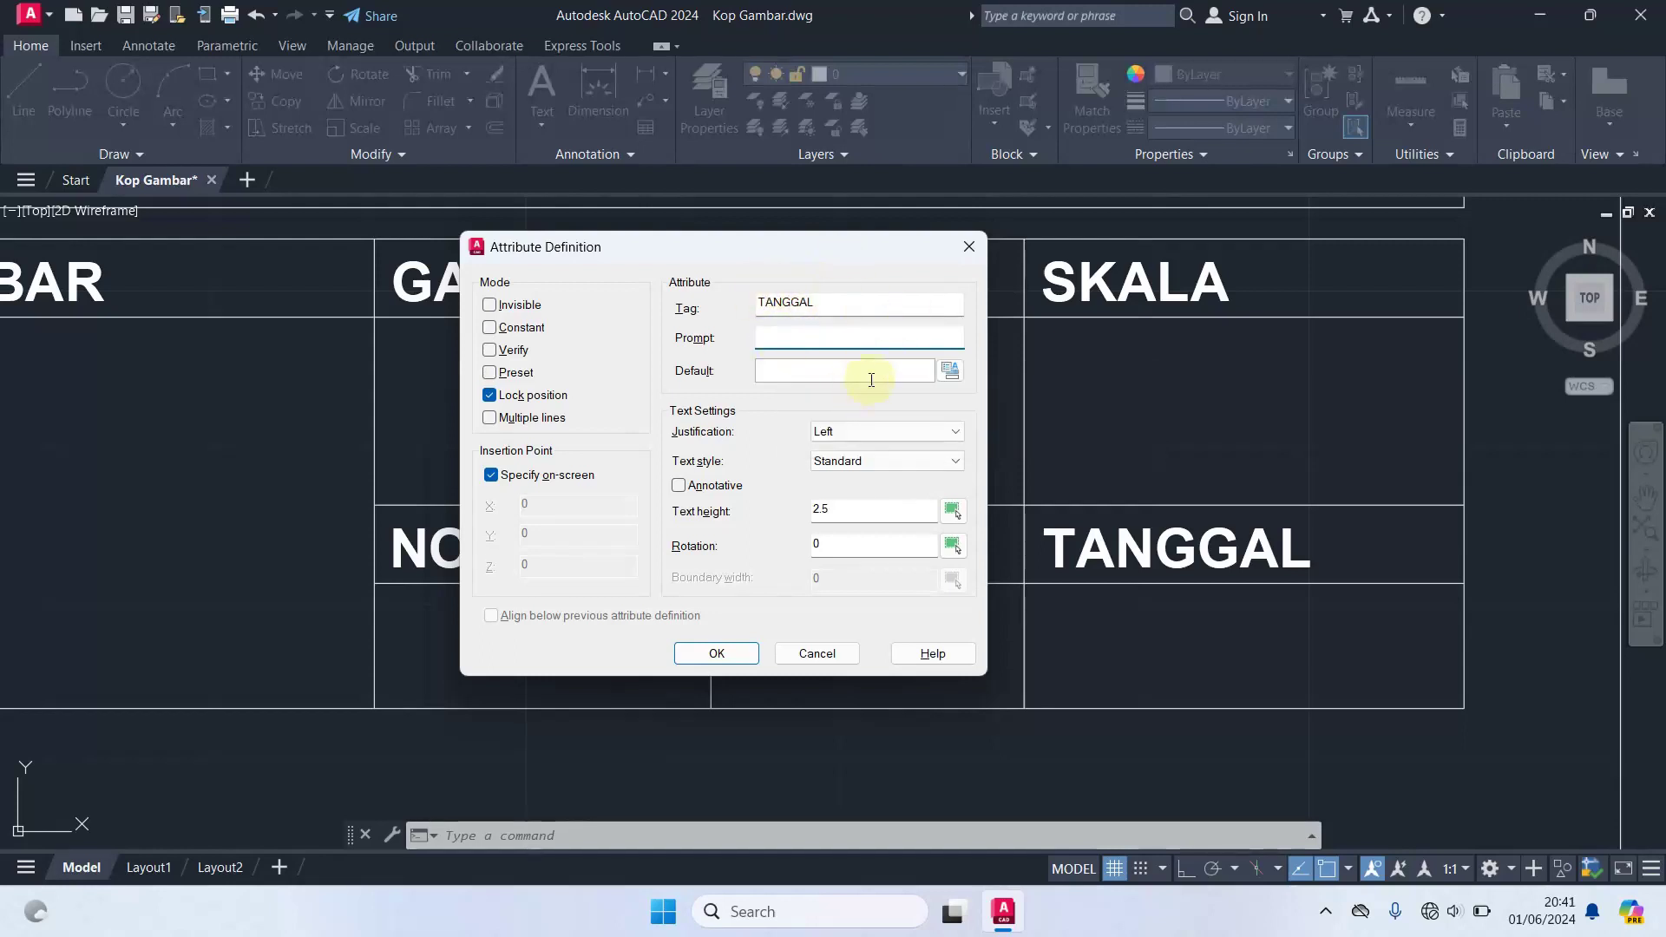
pyautogui.write('TANGGA')
pyautogui.write('L GAMBAR')
pyautogui.click(799, 371)
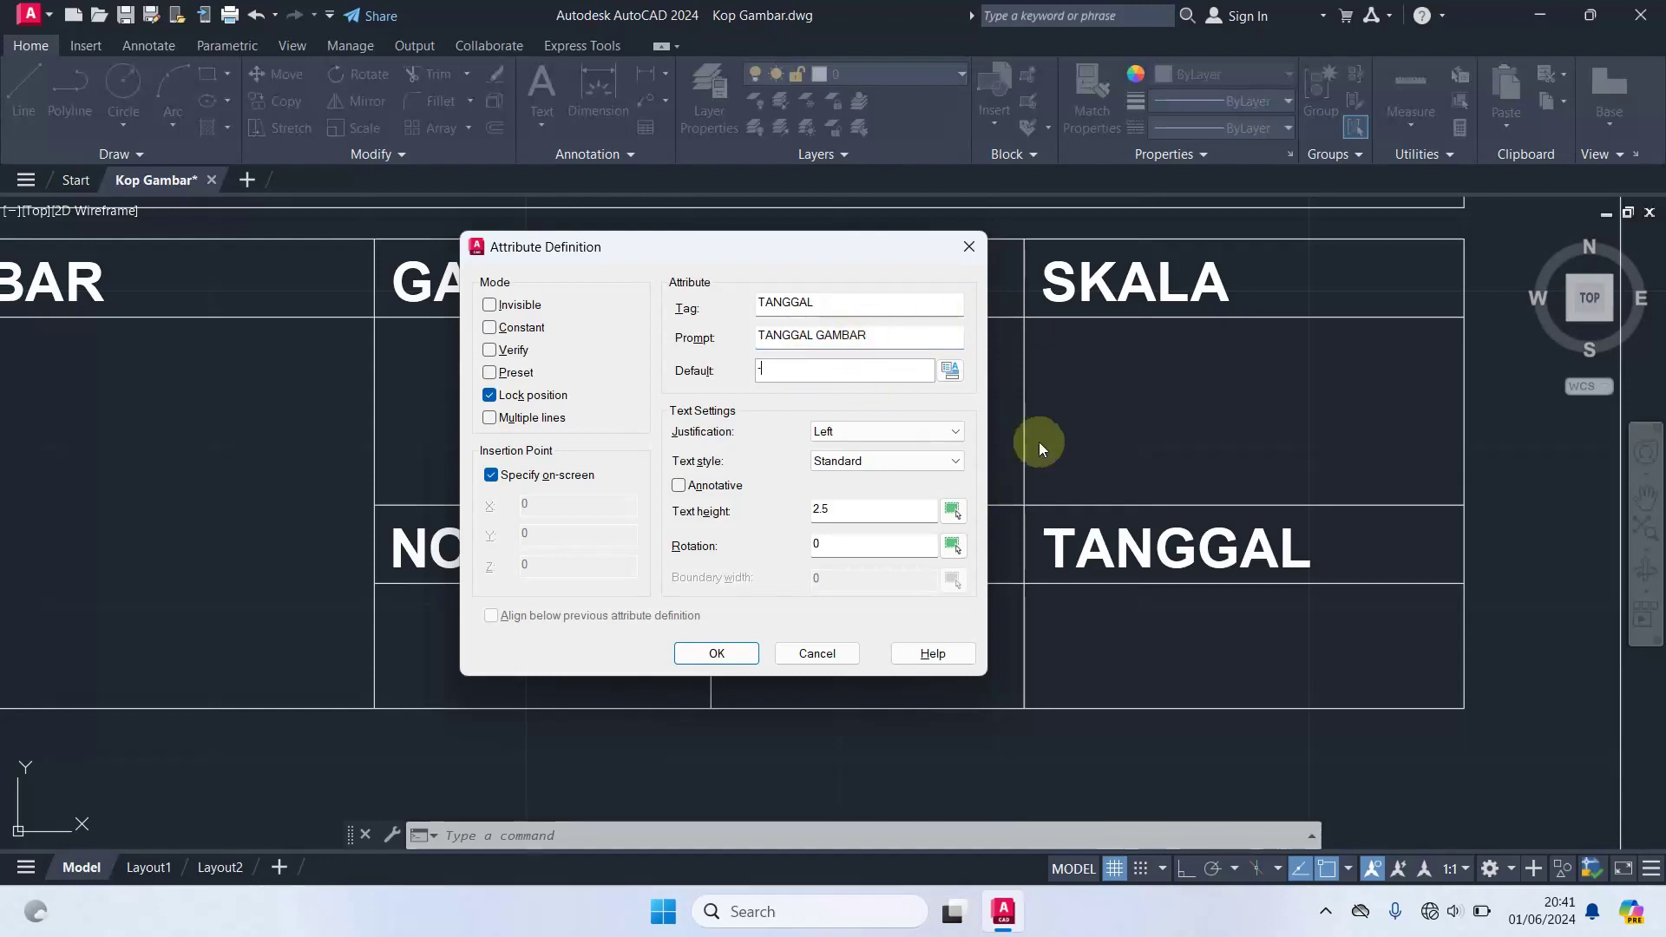
pyautogui.click(838, 431)
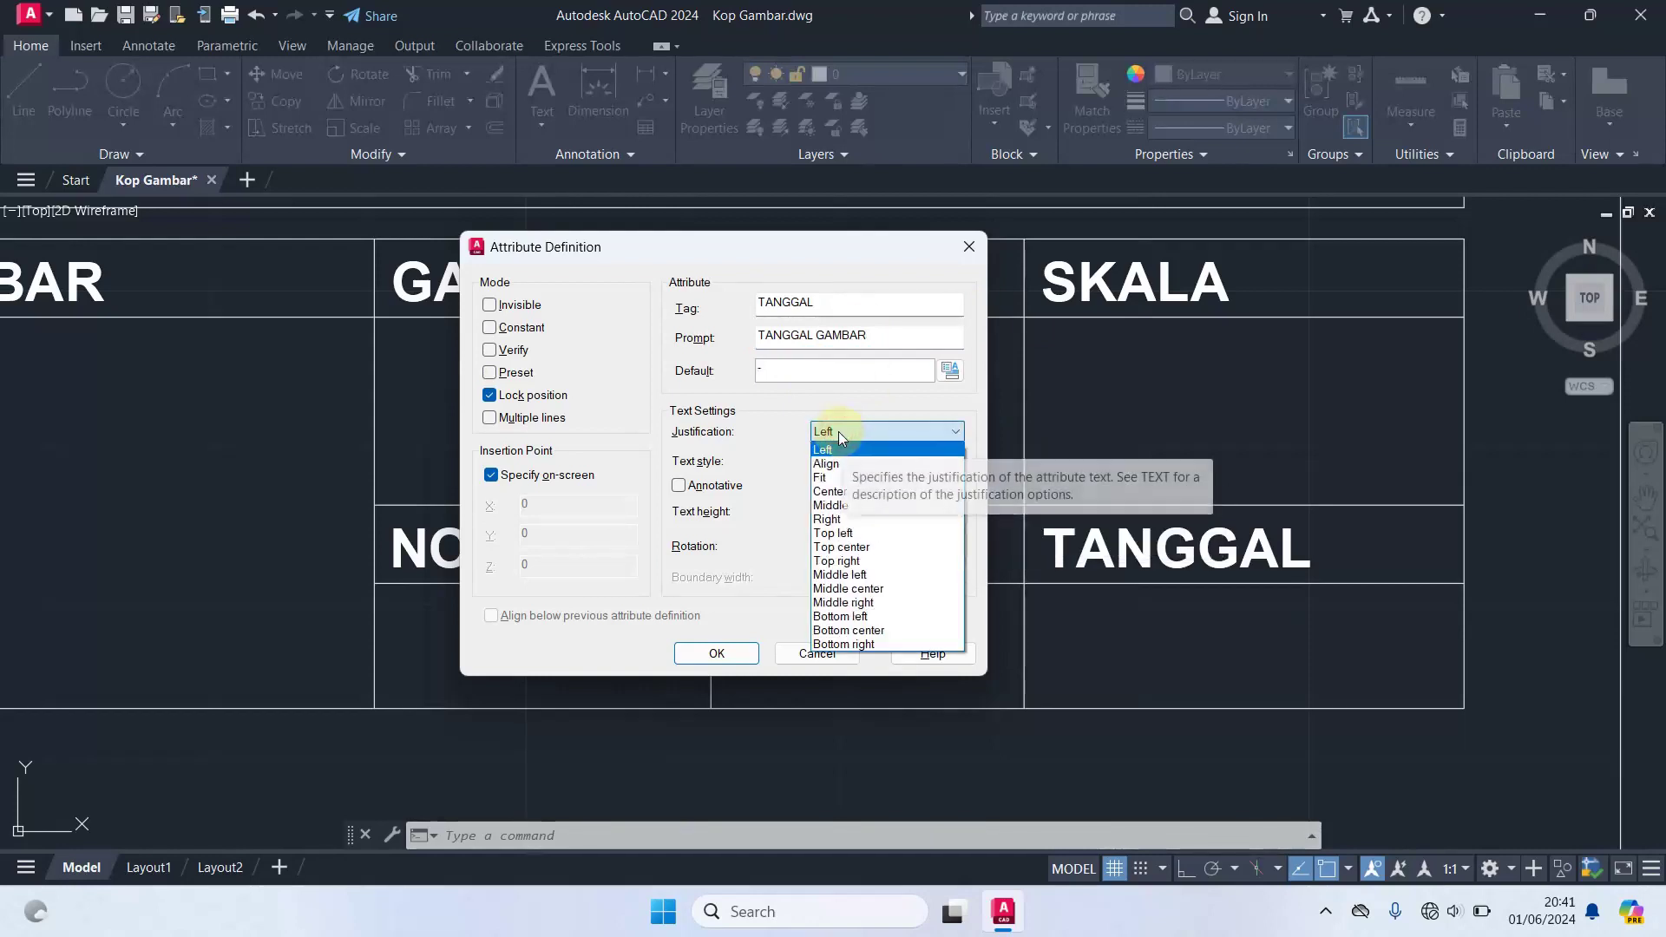
pyautogui.click(858, 618)
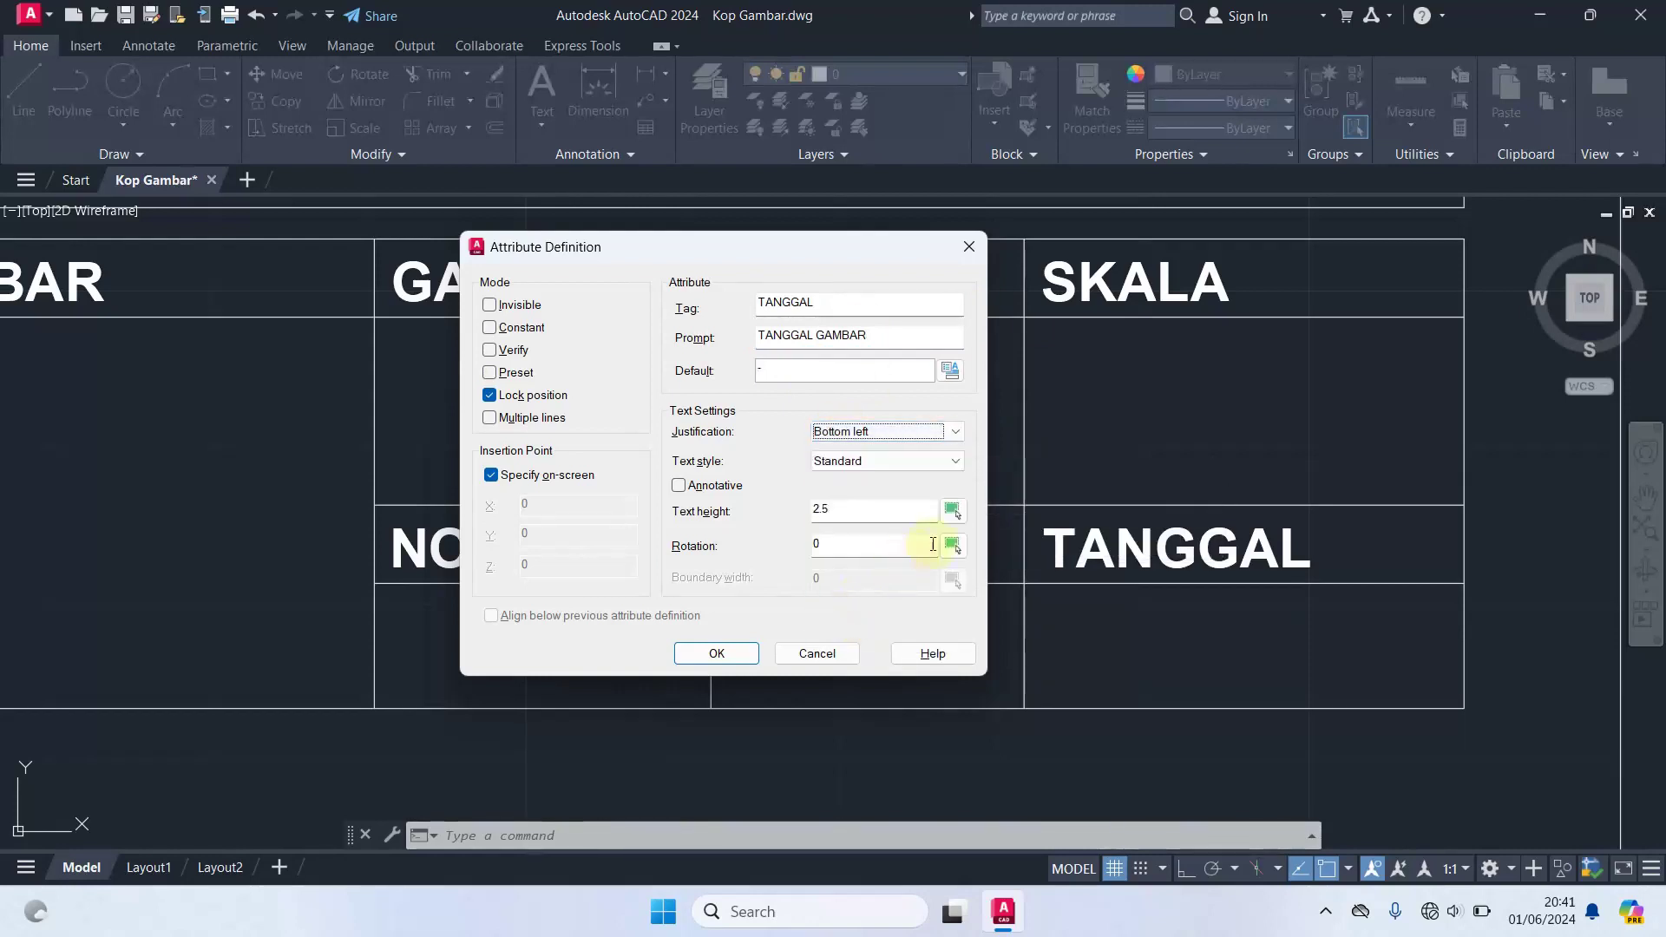
pyautogui.click(699, 656)
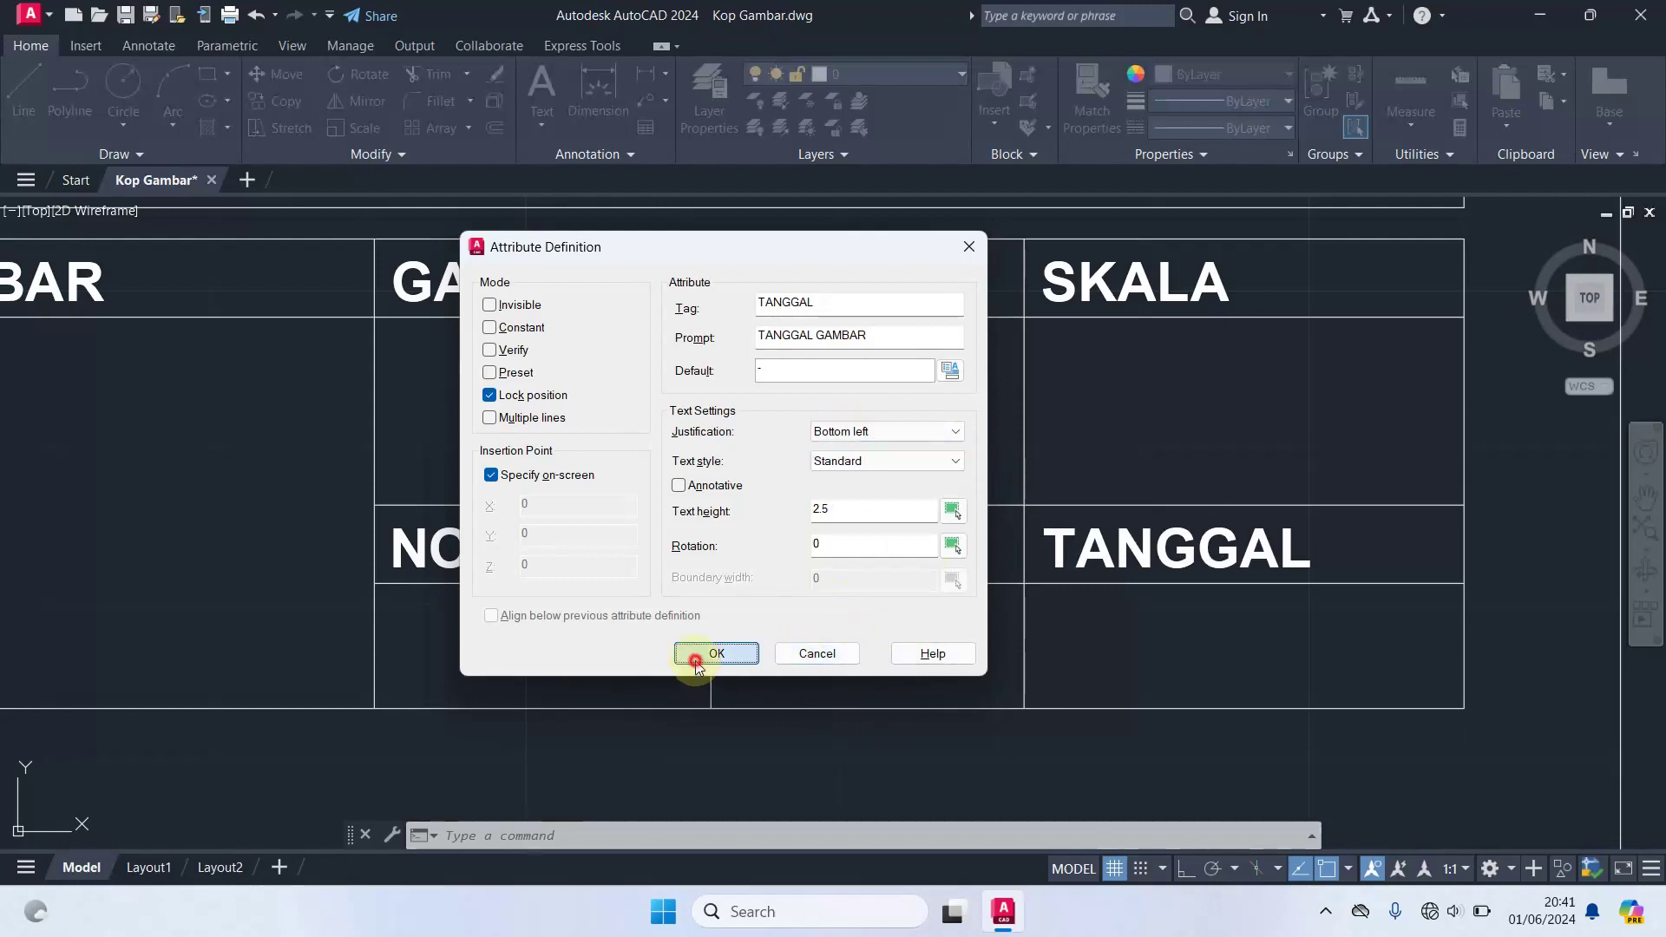
pyautogui.scroll(2, 1040, 633)
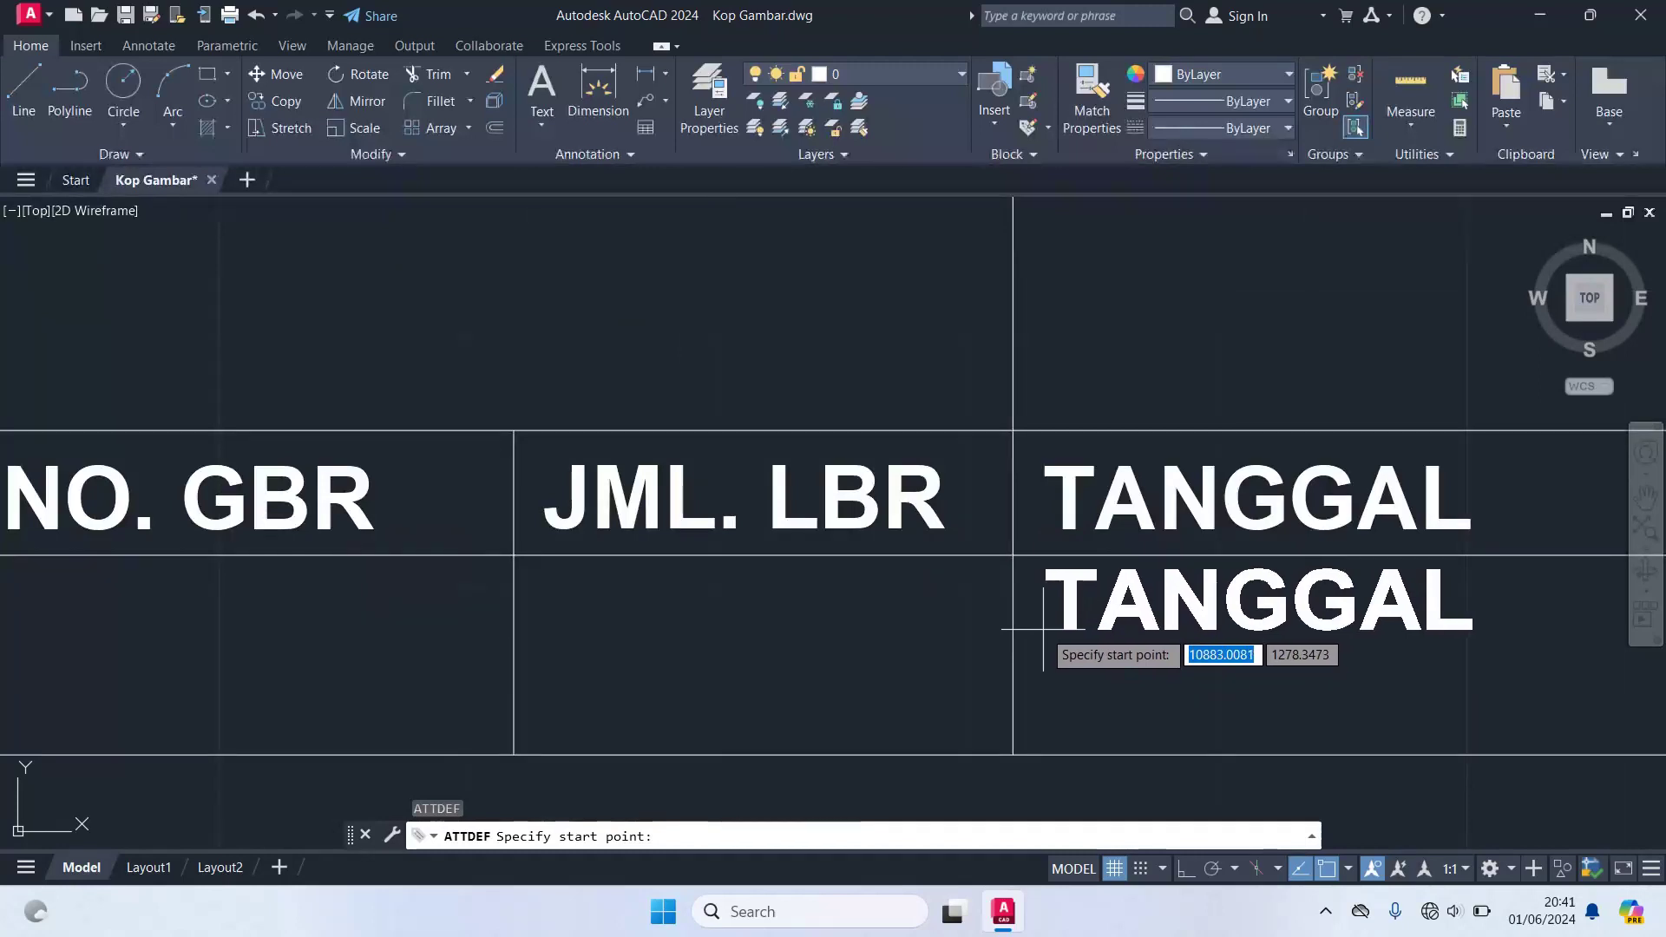
# - Place the TANGGAL attribute below the TANGGAL heading and move it slightly down
pyautogui.click(1045, 613)
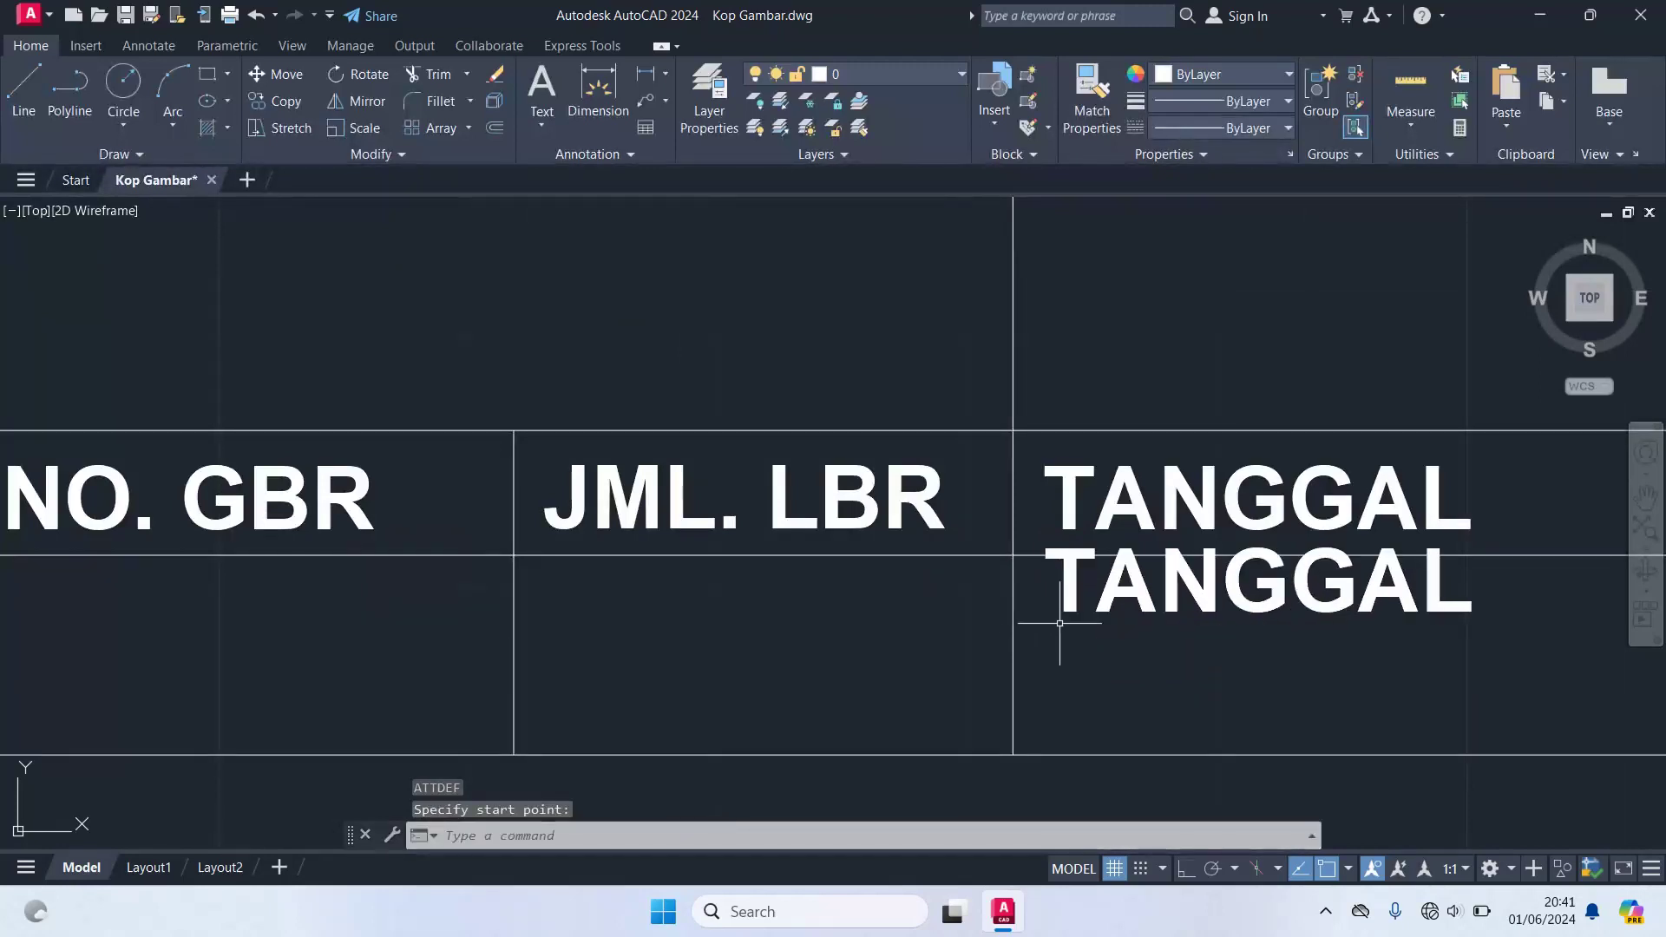
pyautogui.click(1072, 610)
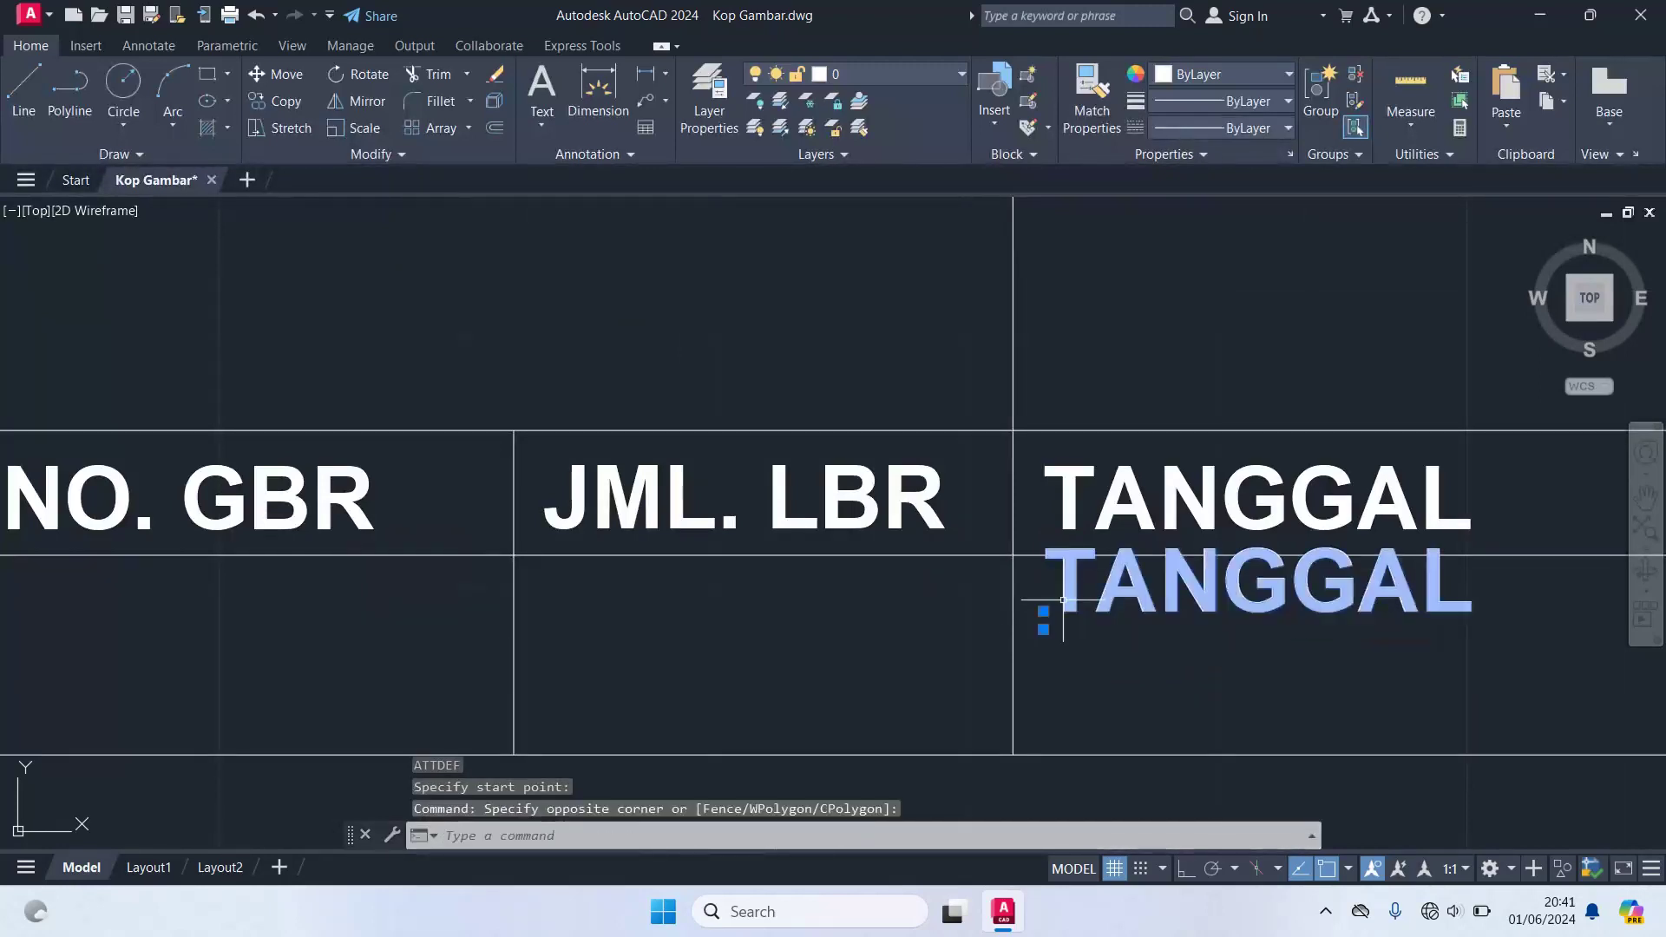
pyautogui.scroll(-3, 980, 597)
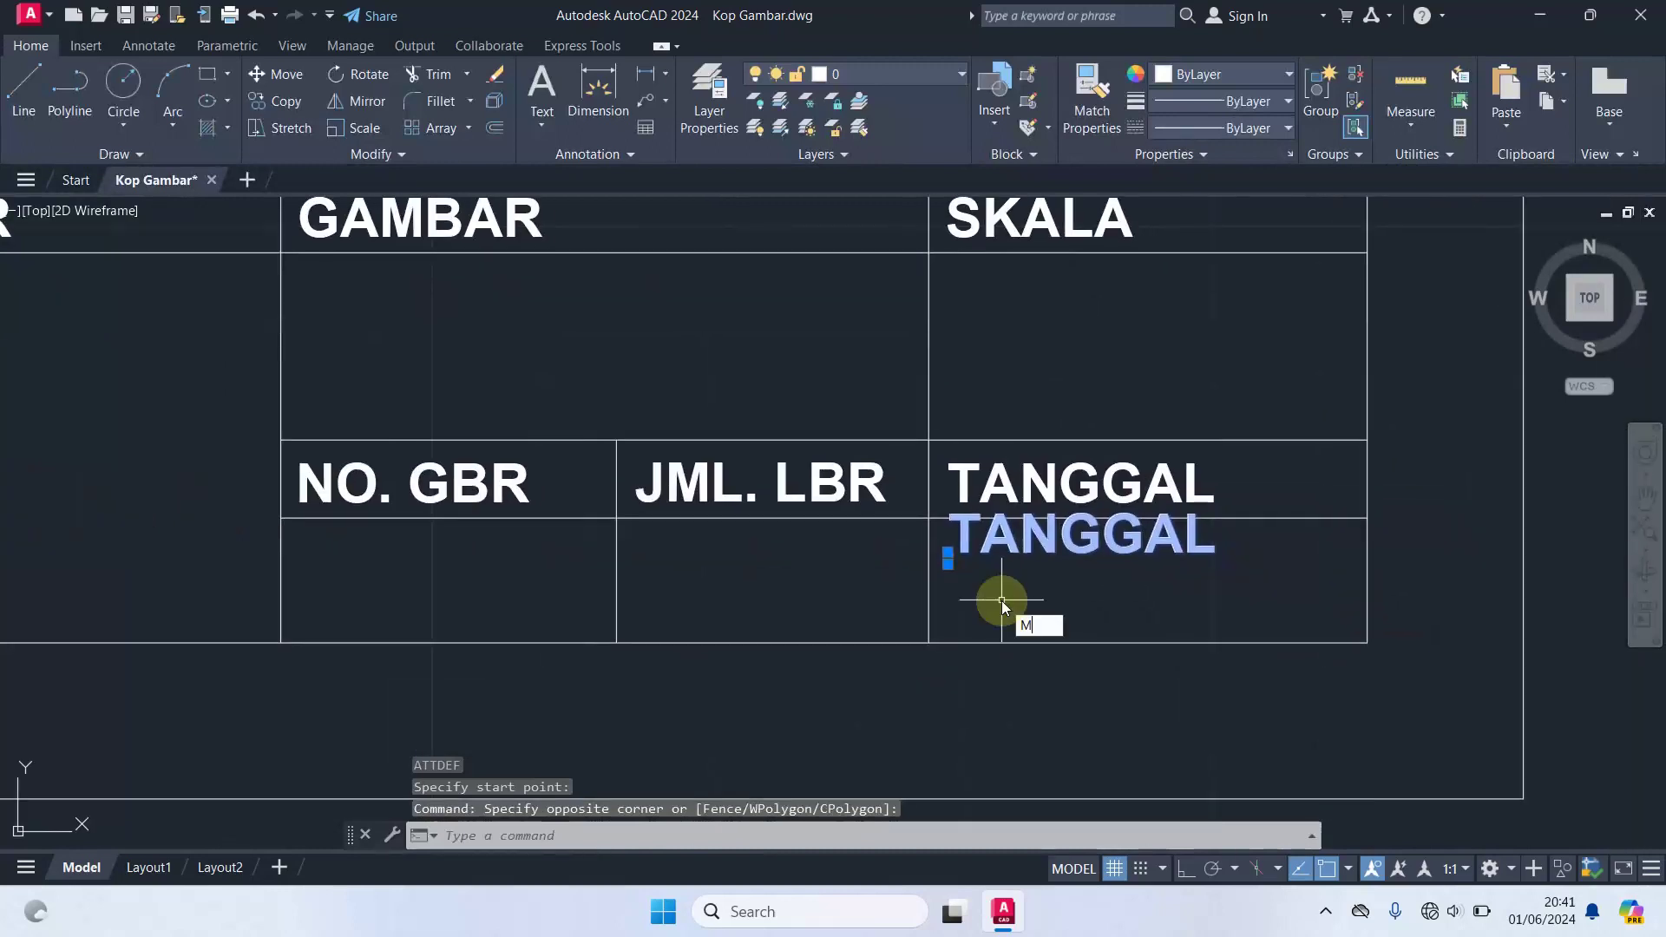
pyautogui.write('m')
pyautogui.press('Return')
pyautogui.scroll(2, 1201, 707)
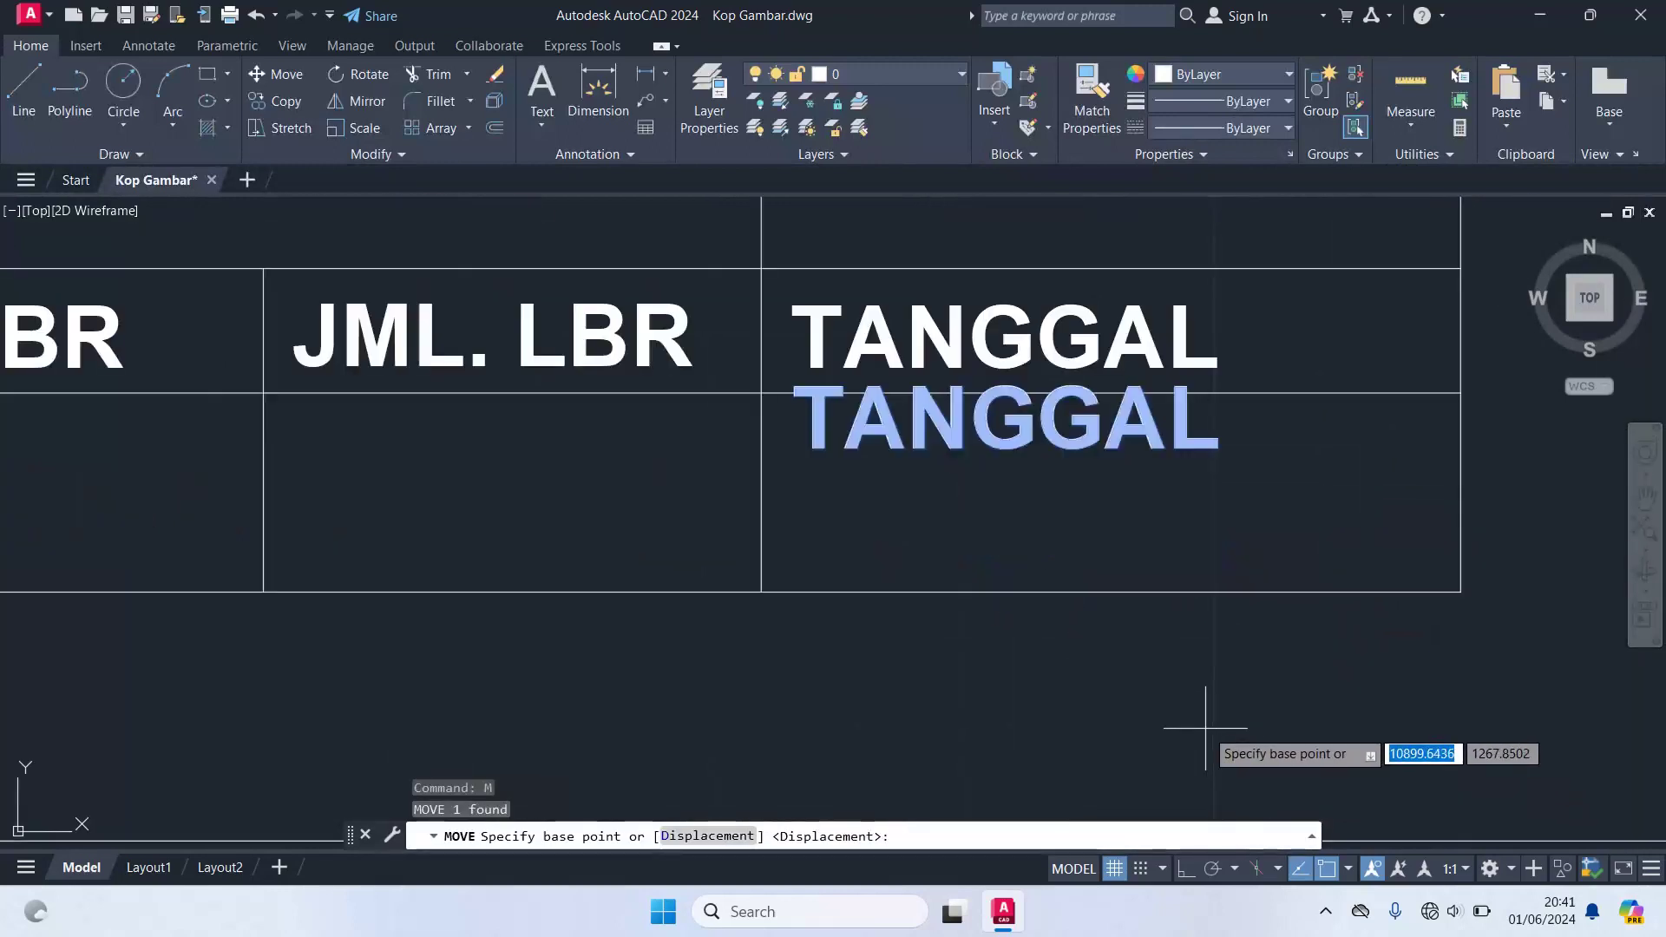
pyautogui.click(1042, 632)
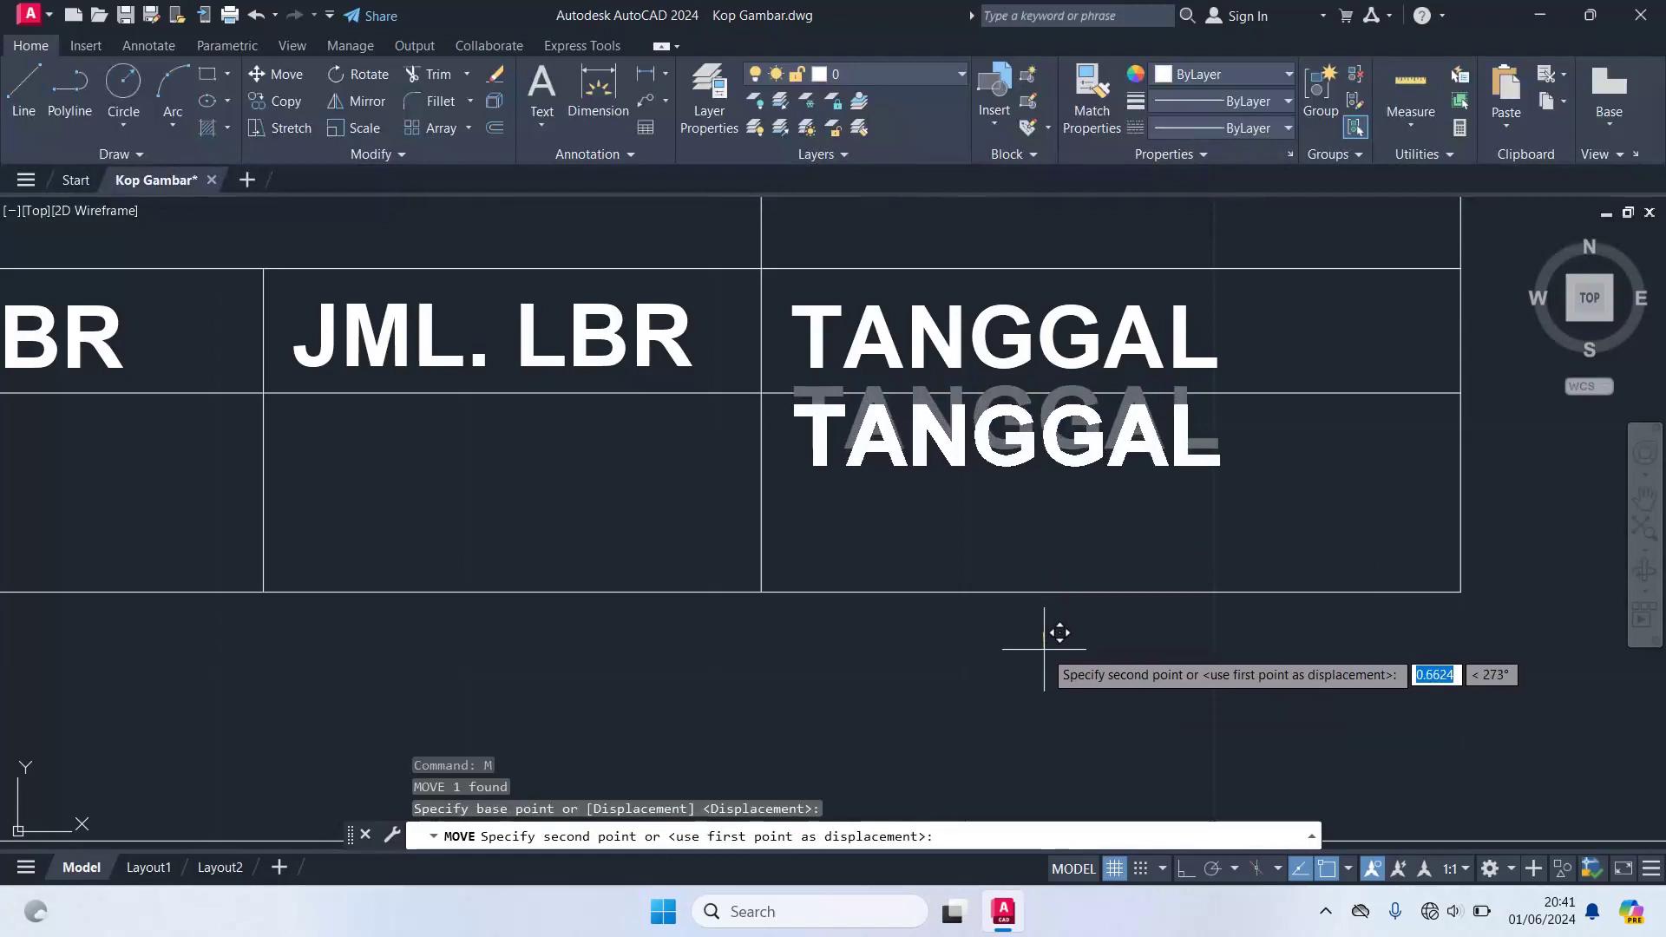
pyautogui.click(1044, 647)
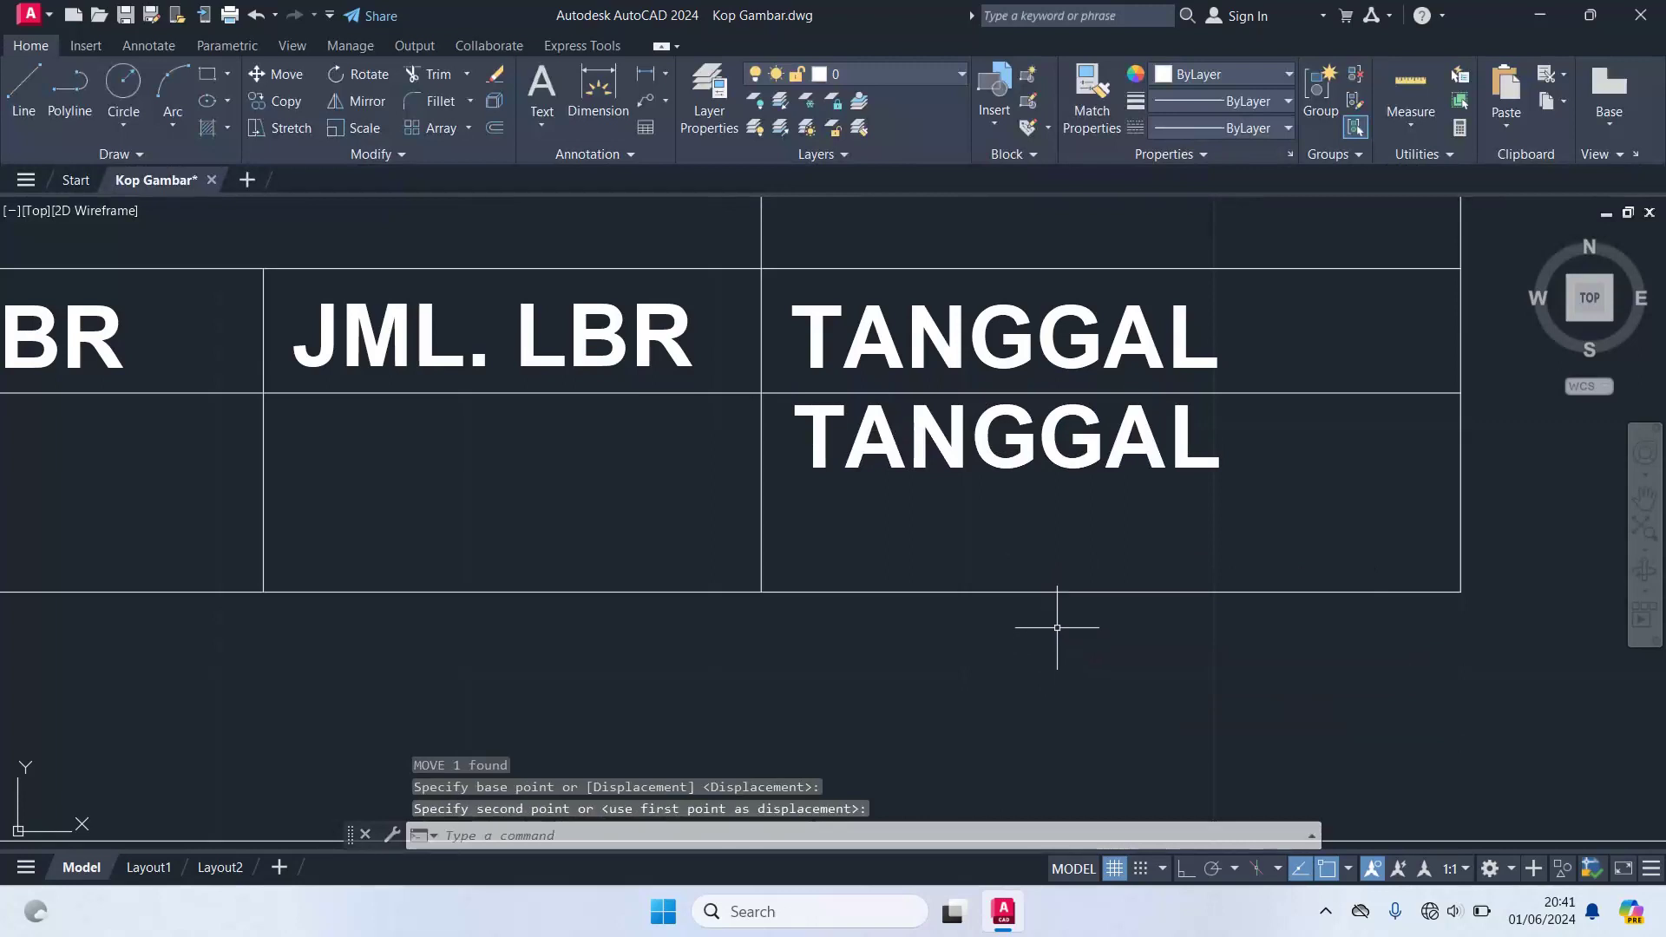
# - Move the TANGGAL attribute further down so it sits neatly in its cell
pyautogui.click(1040, 455)
pyautogui.write('m')
pyautogui.press('Return')
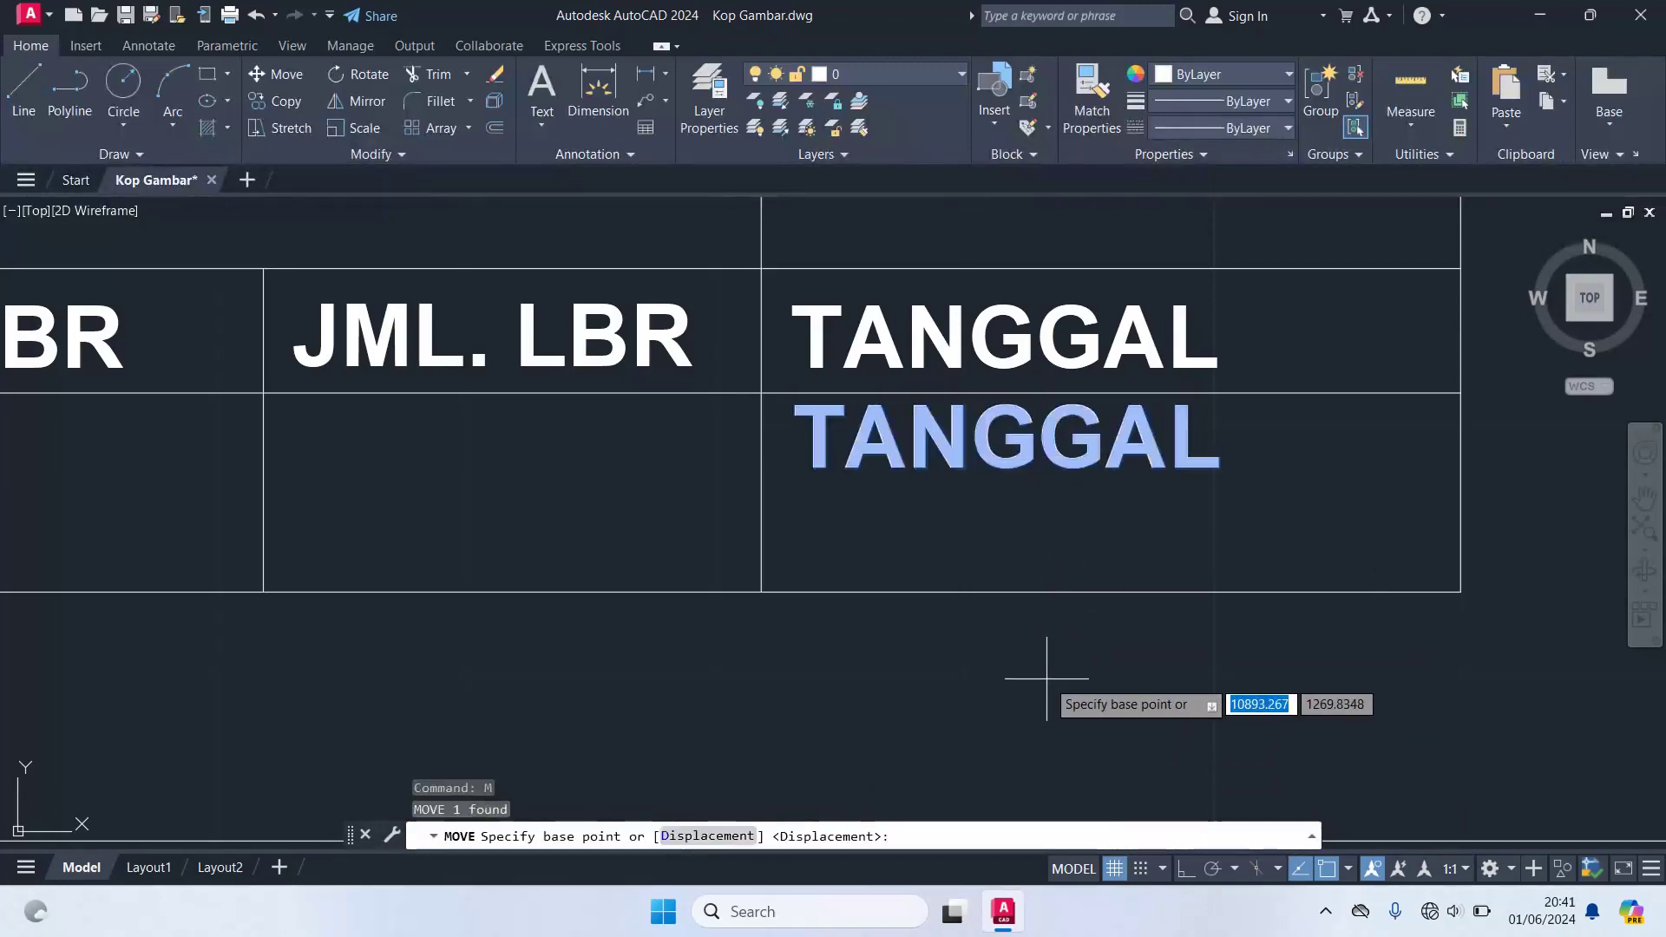
pyautogui.click(1047, 679)
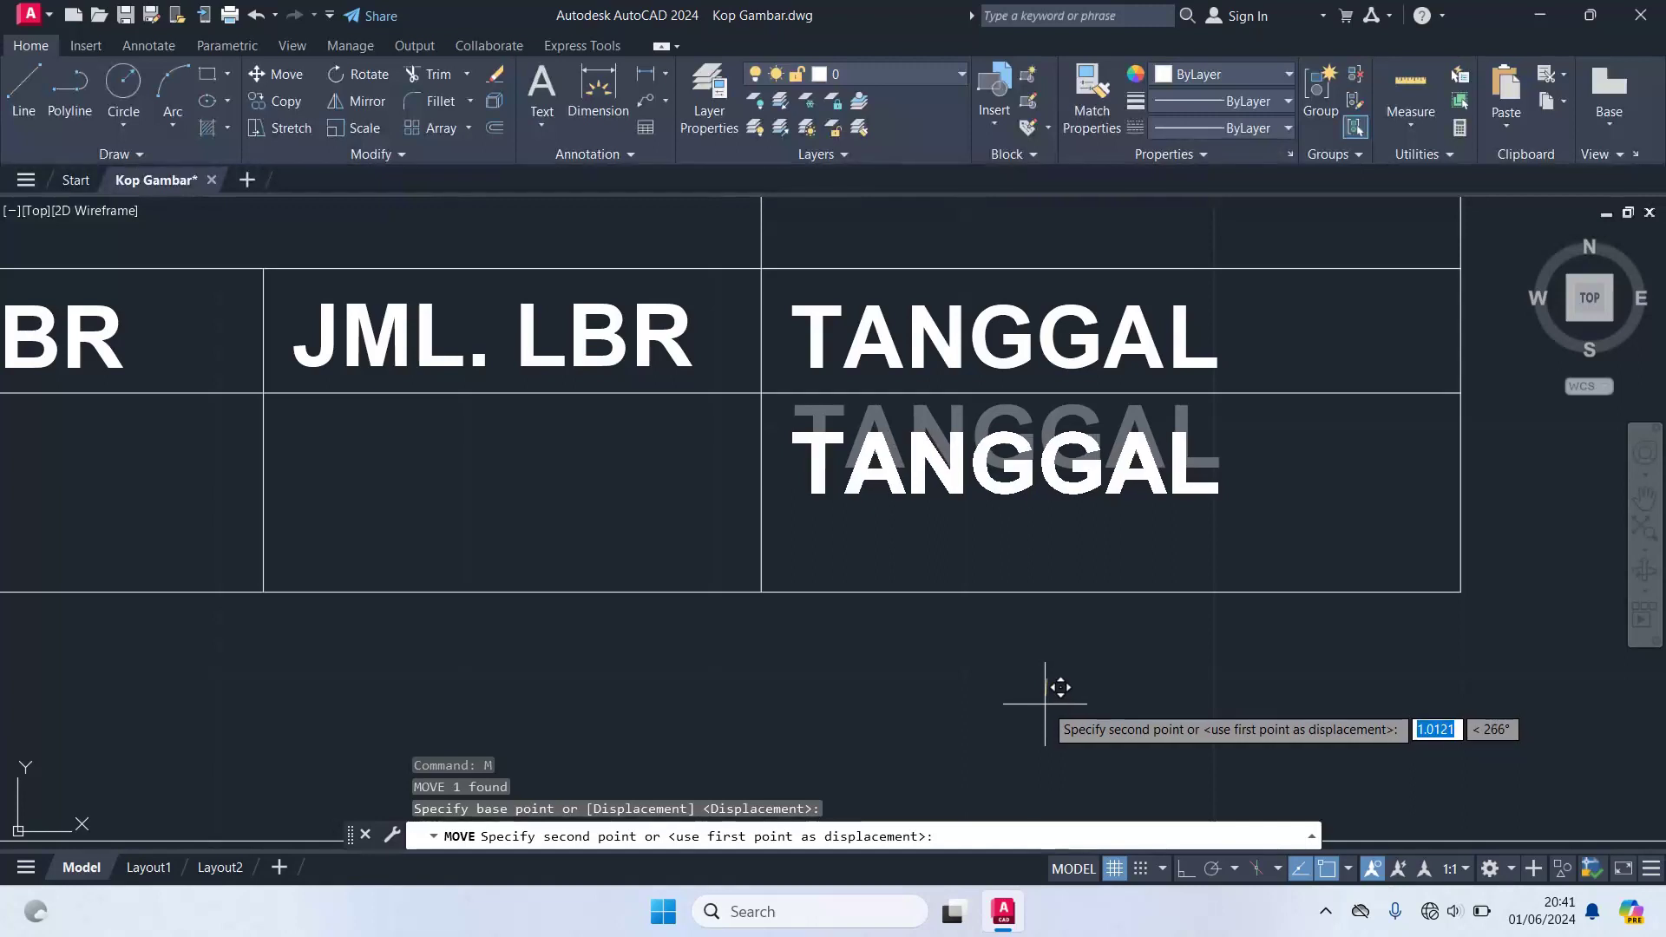
pyautogui.click(1046, 704)
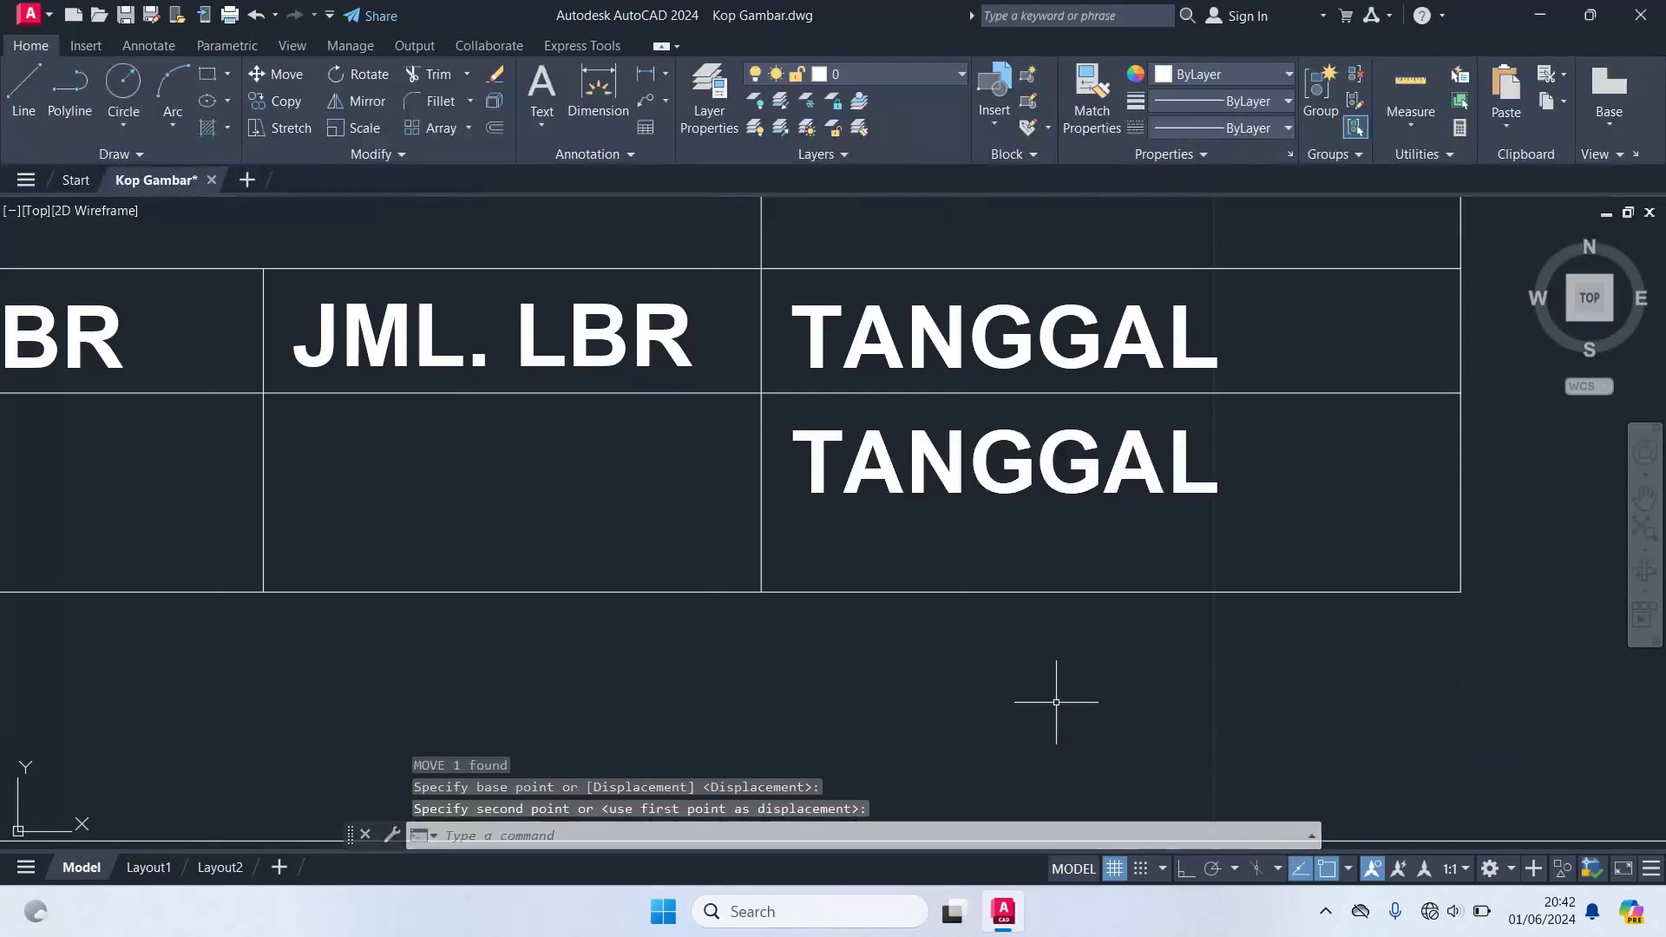
pyautogui.scroll(-2, 1068, 686)
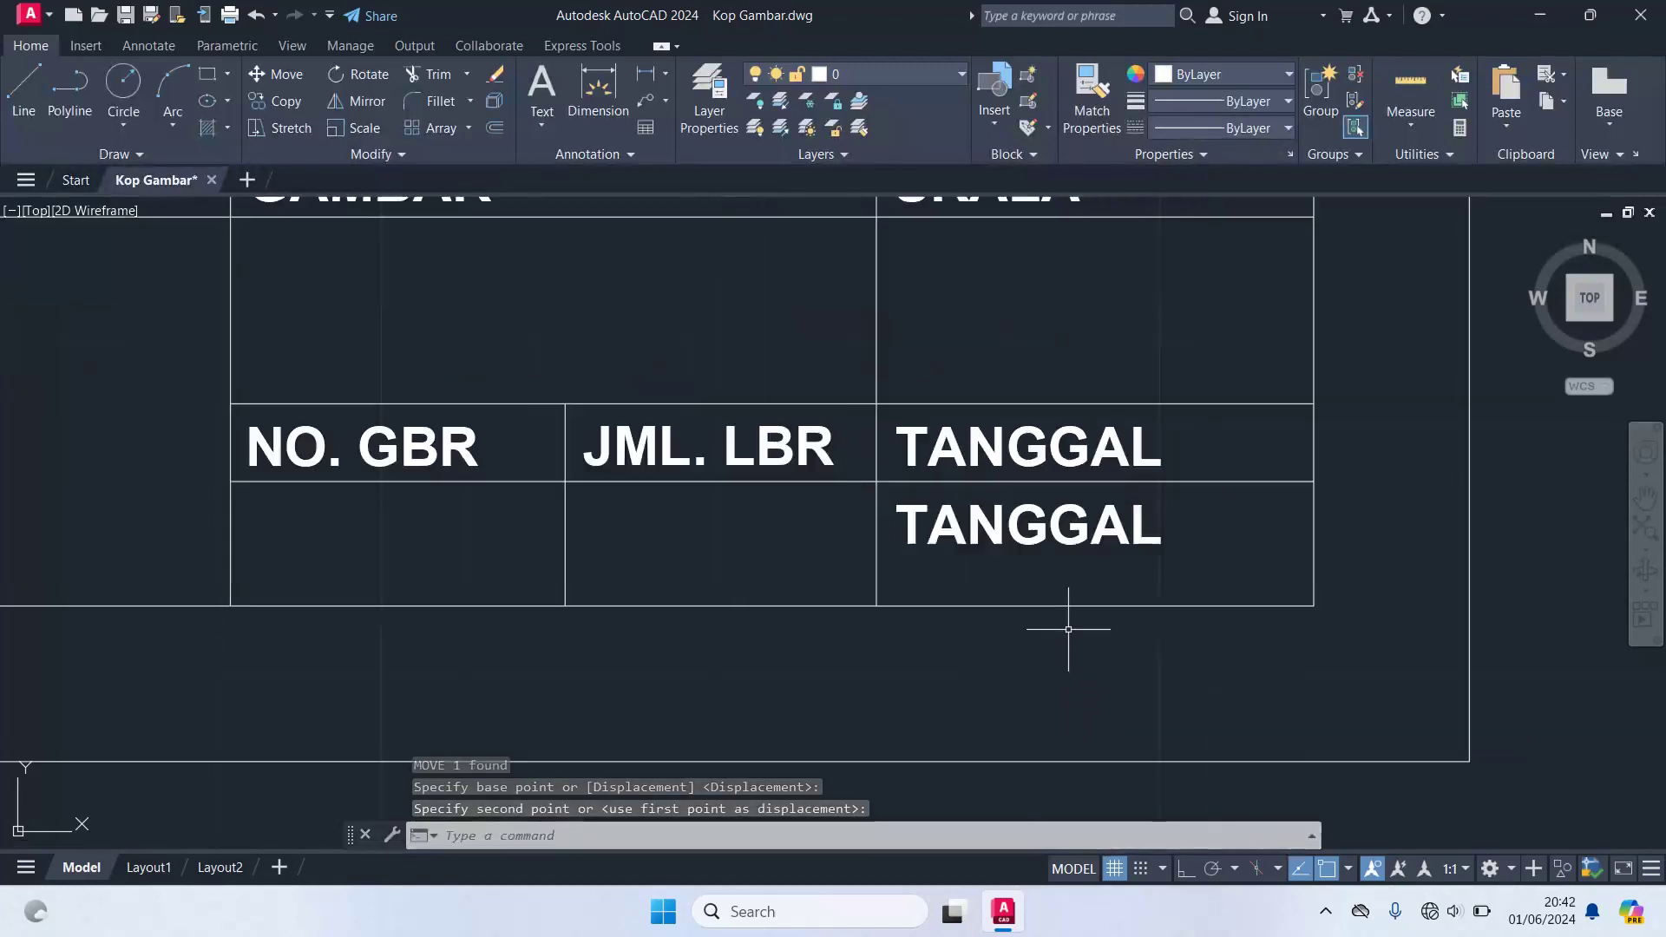
pyautogui.doubleClick(993, 525)
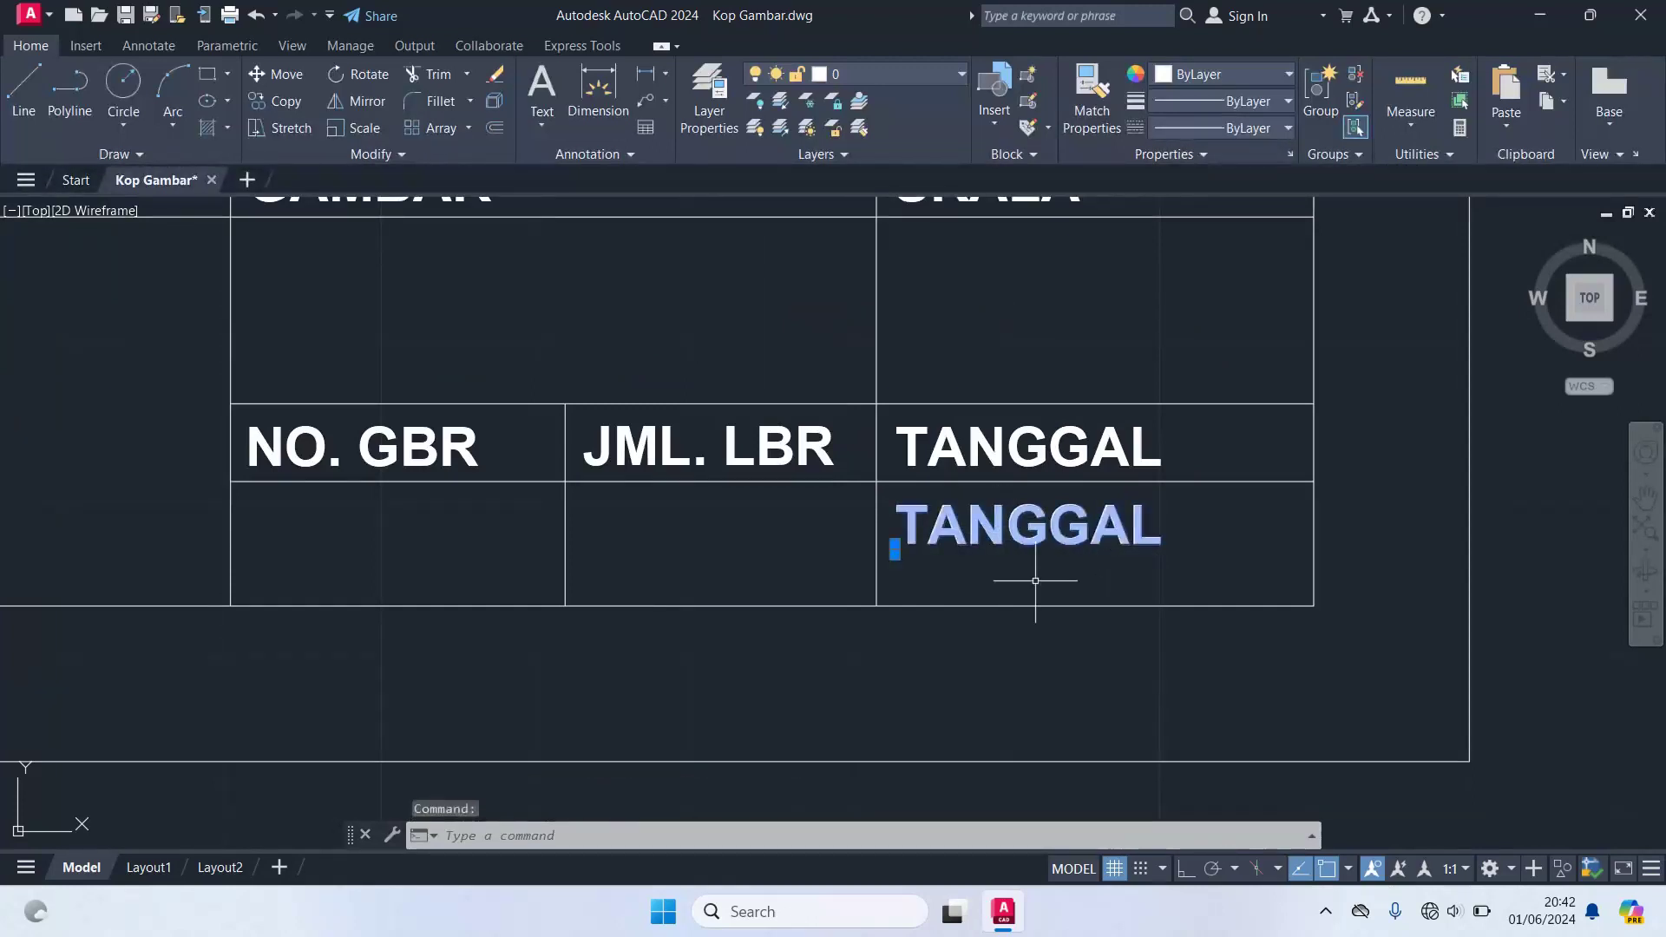
# - Copy the TANGGAL attribute into the JML. LBR, NO. GBR and GAMBAR cells
pyautogui.write('co')
pyautogui.press('Return')
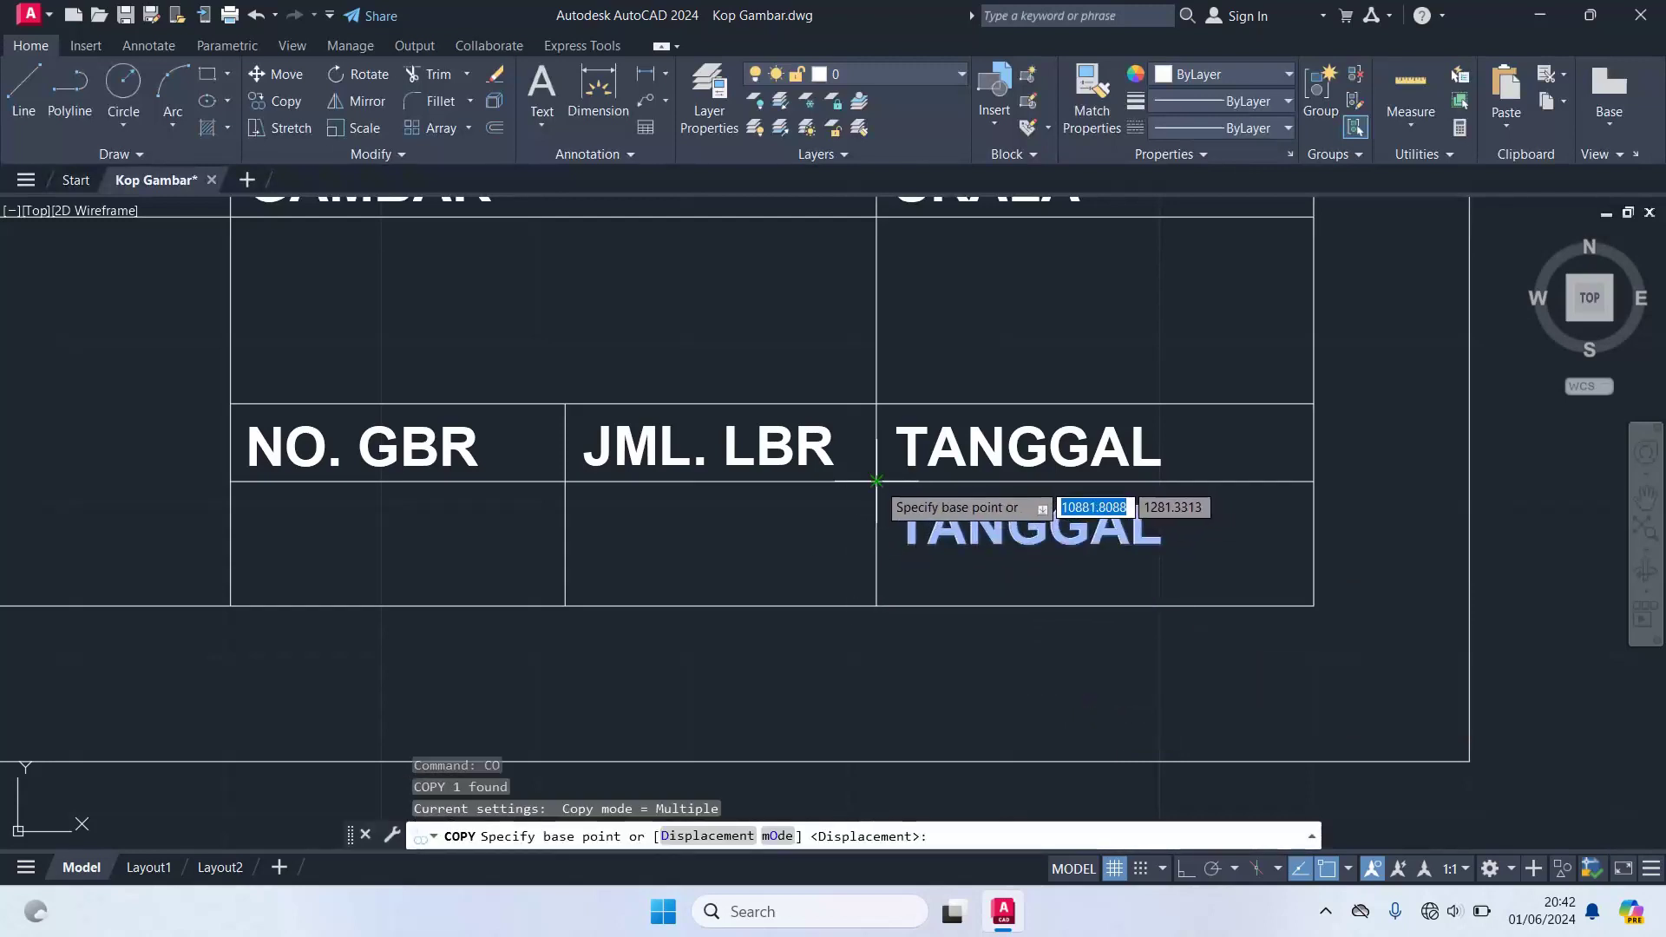
pyautogui.click(877, 481)
pyautogui.click(565, 482)
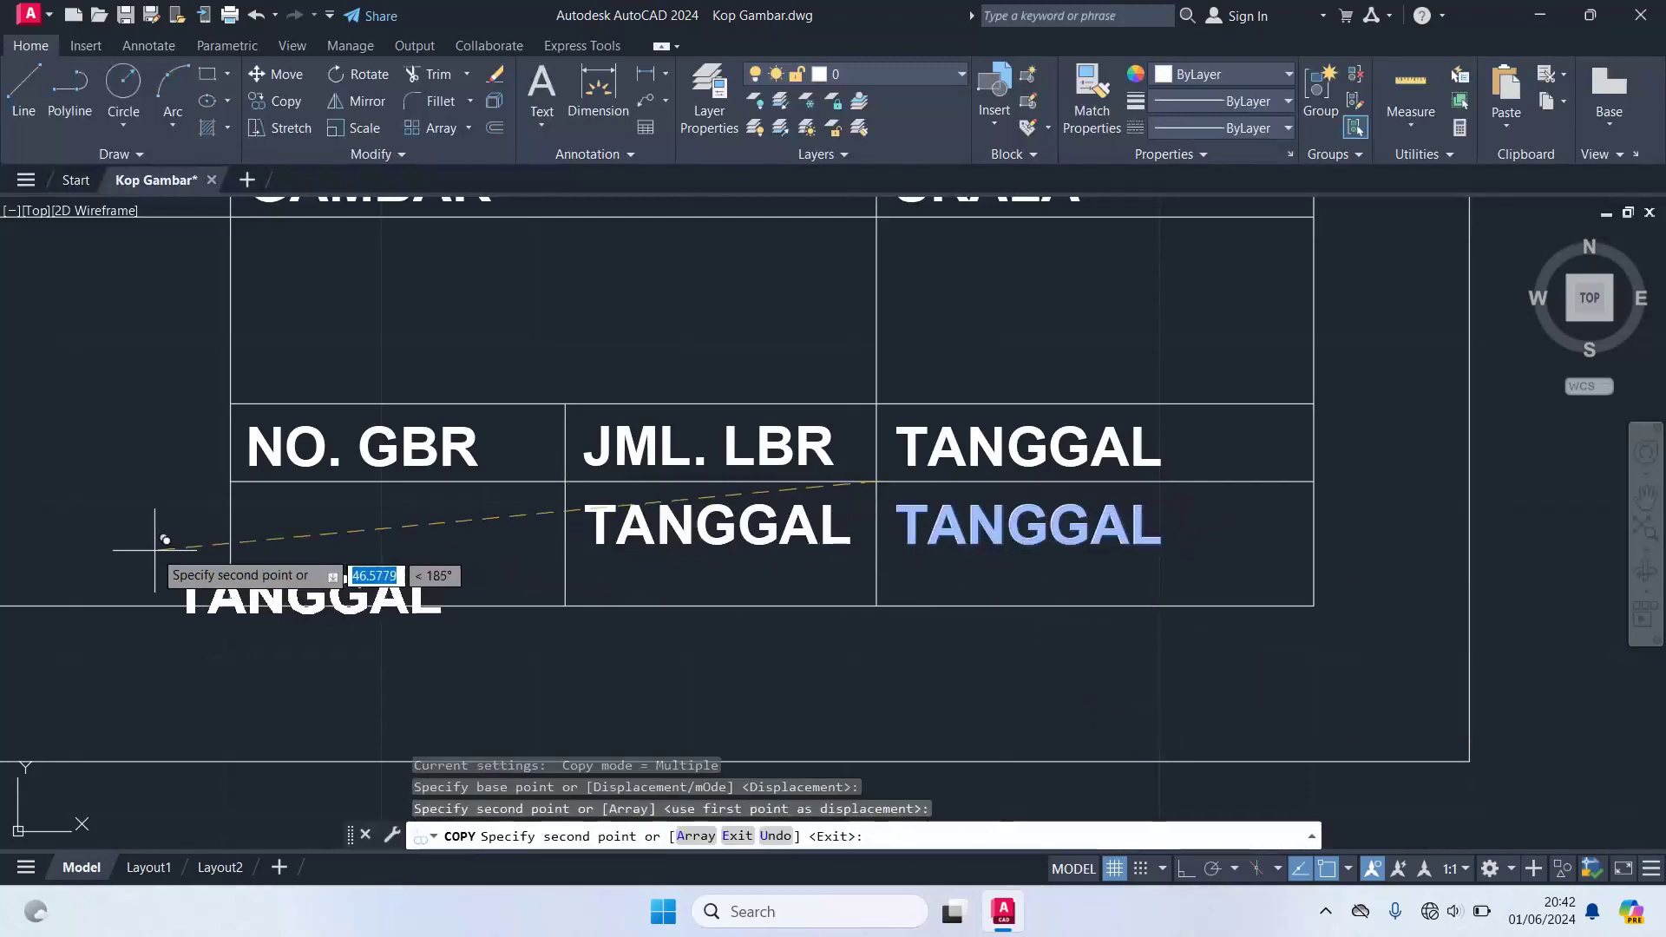
pyautogui.click(230, 482)
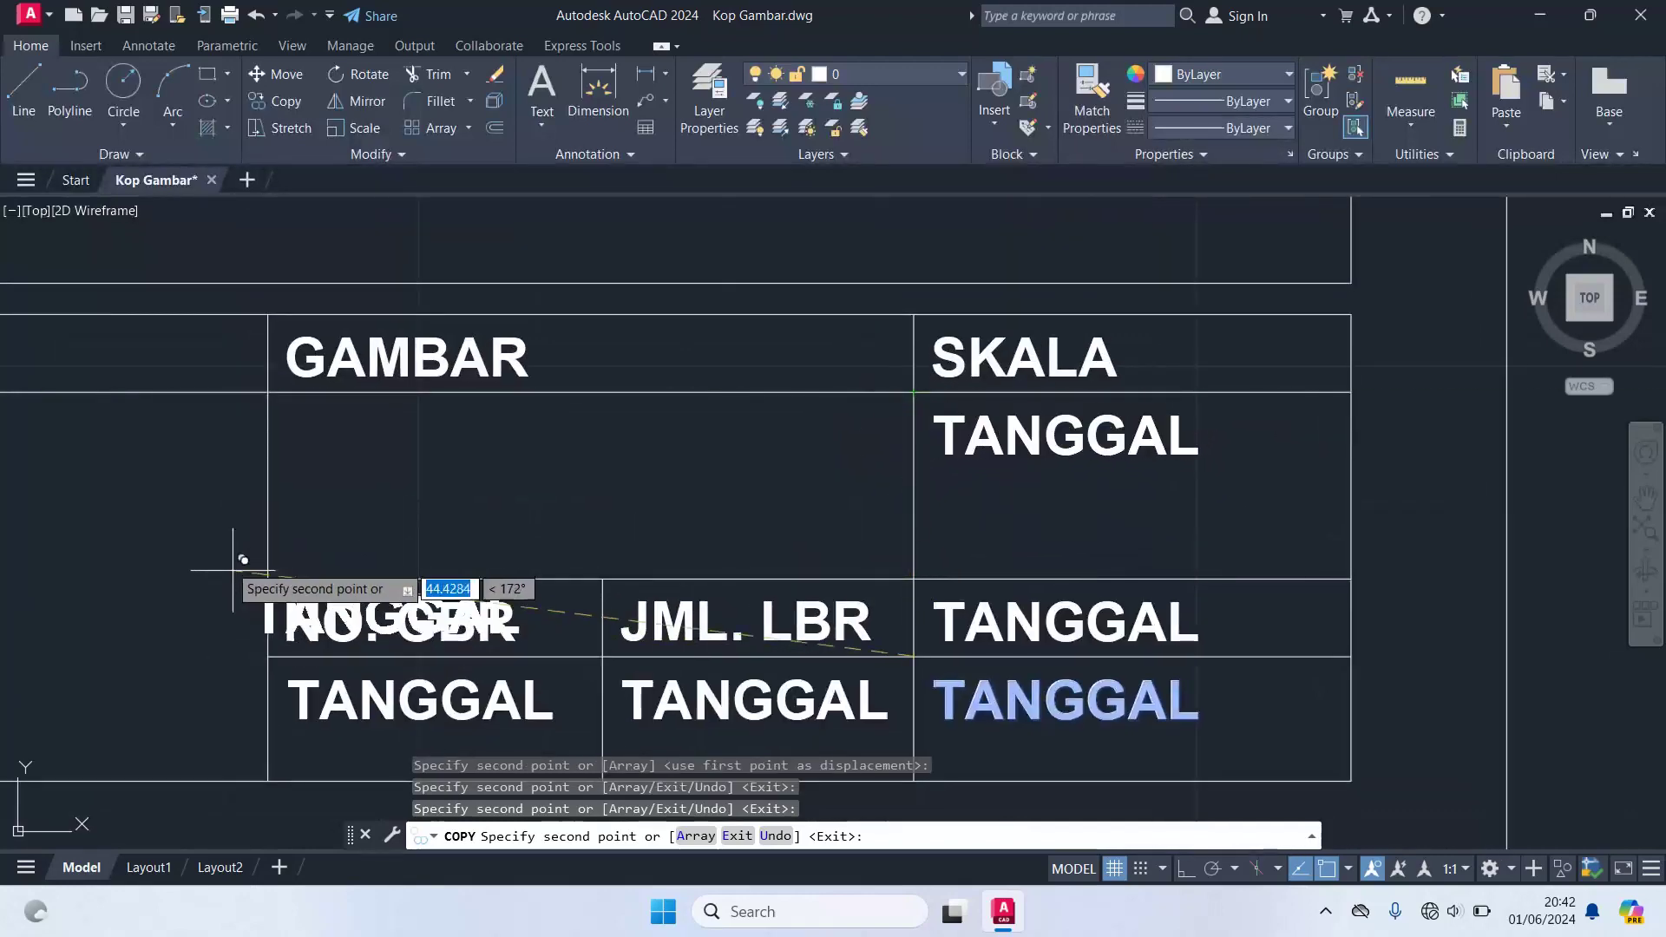
pyautogui.moveTo(484, 473); pyautogui.dragTo(972, 487, button='middle')
pyautogui.click(775, 425)
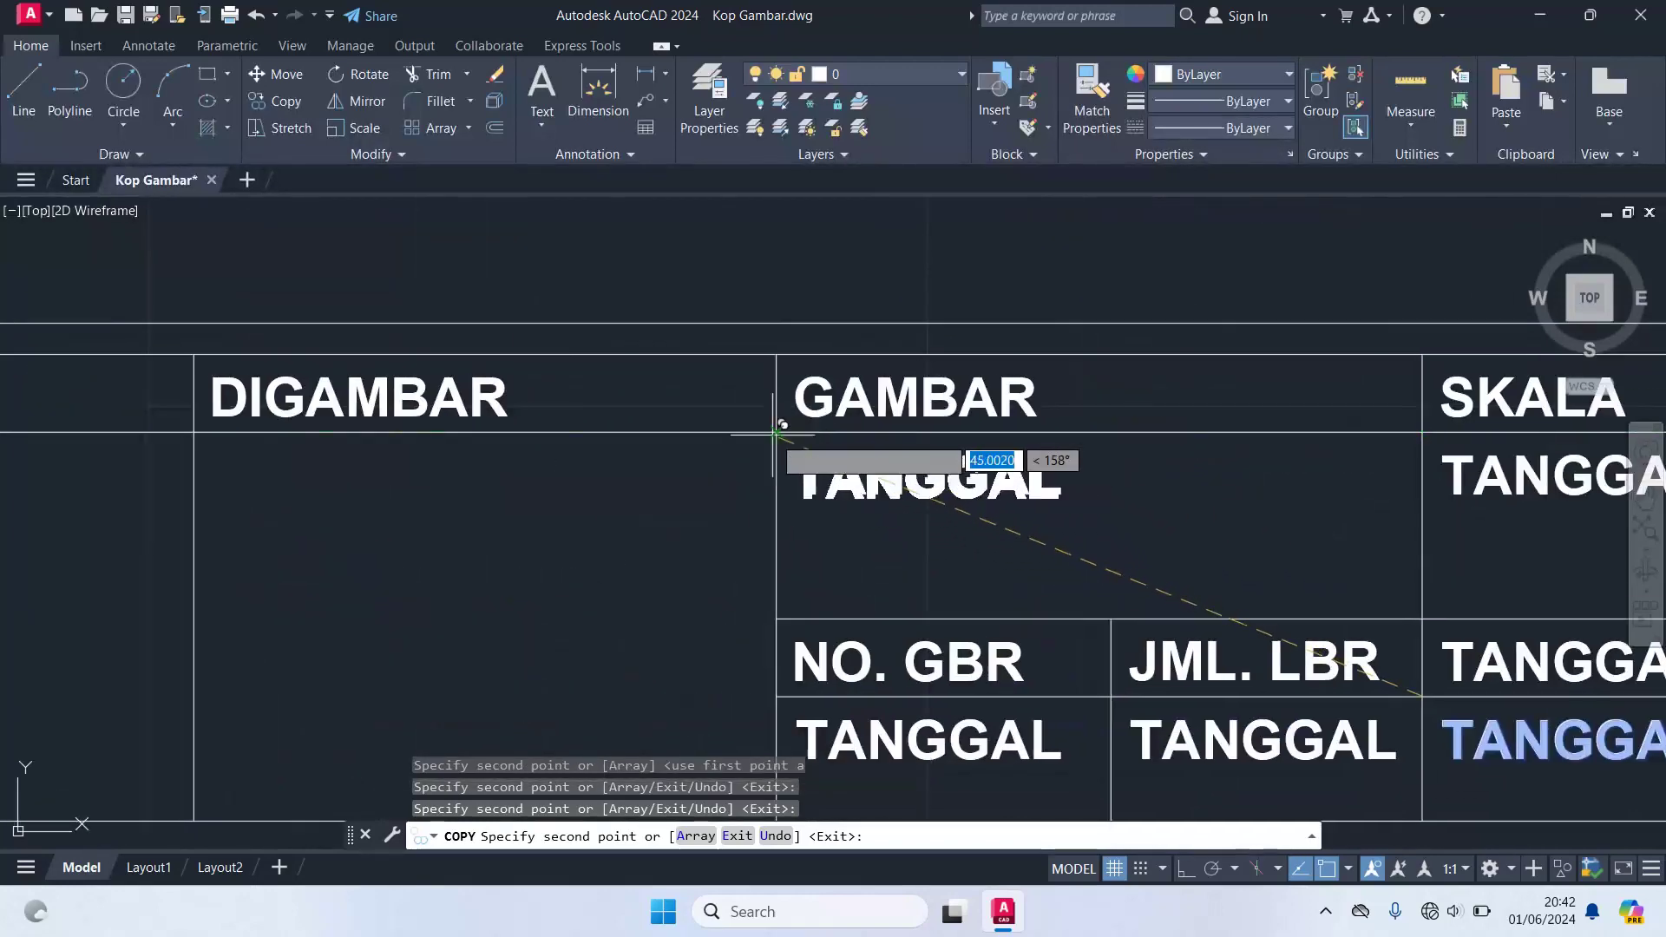
pyautogui.scroll(-2, 638, 552)
pyautogui.scroll(-2, 651, 564)
pyautogui.scroll(3, 469, 539)
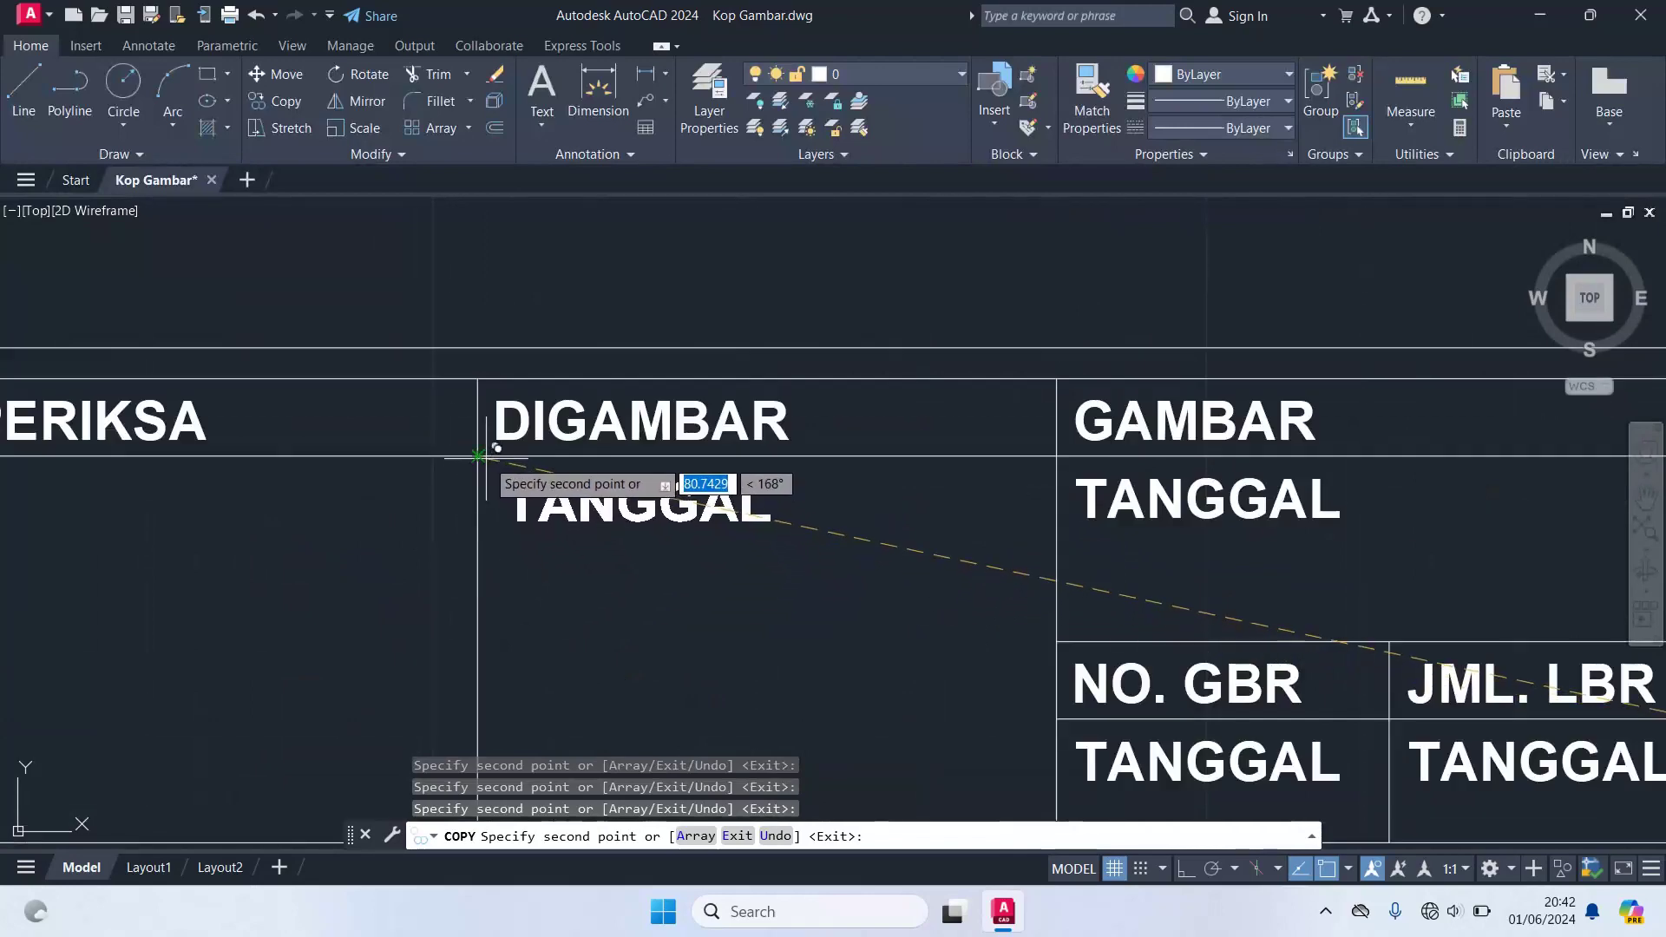
# - Add copies under DIPERIKSA, DISETUJUI and PERENCANA, finish copying, and review the title block
pyautogui.moveTo(351, 560); pyautogui.dragTo(774, 551, button='middle')
pyautogui.scroll(-3, 773, 551)
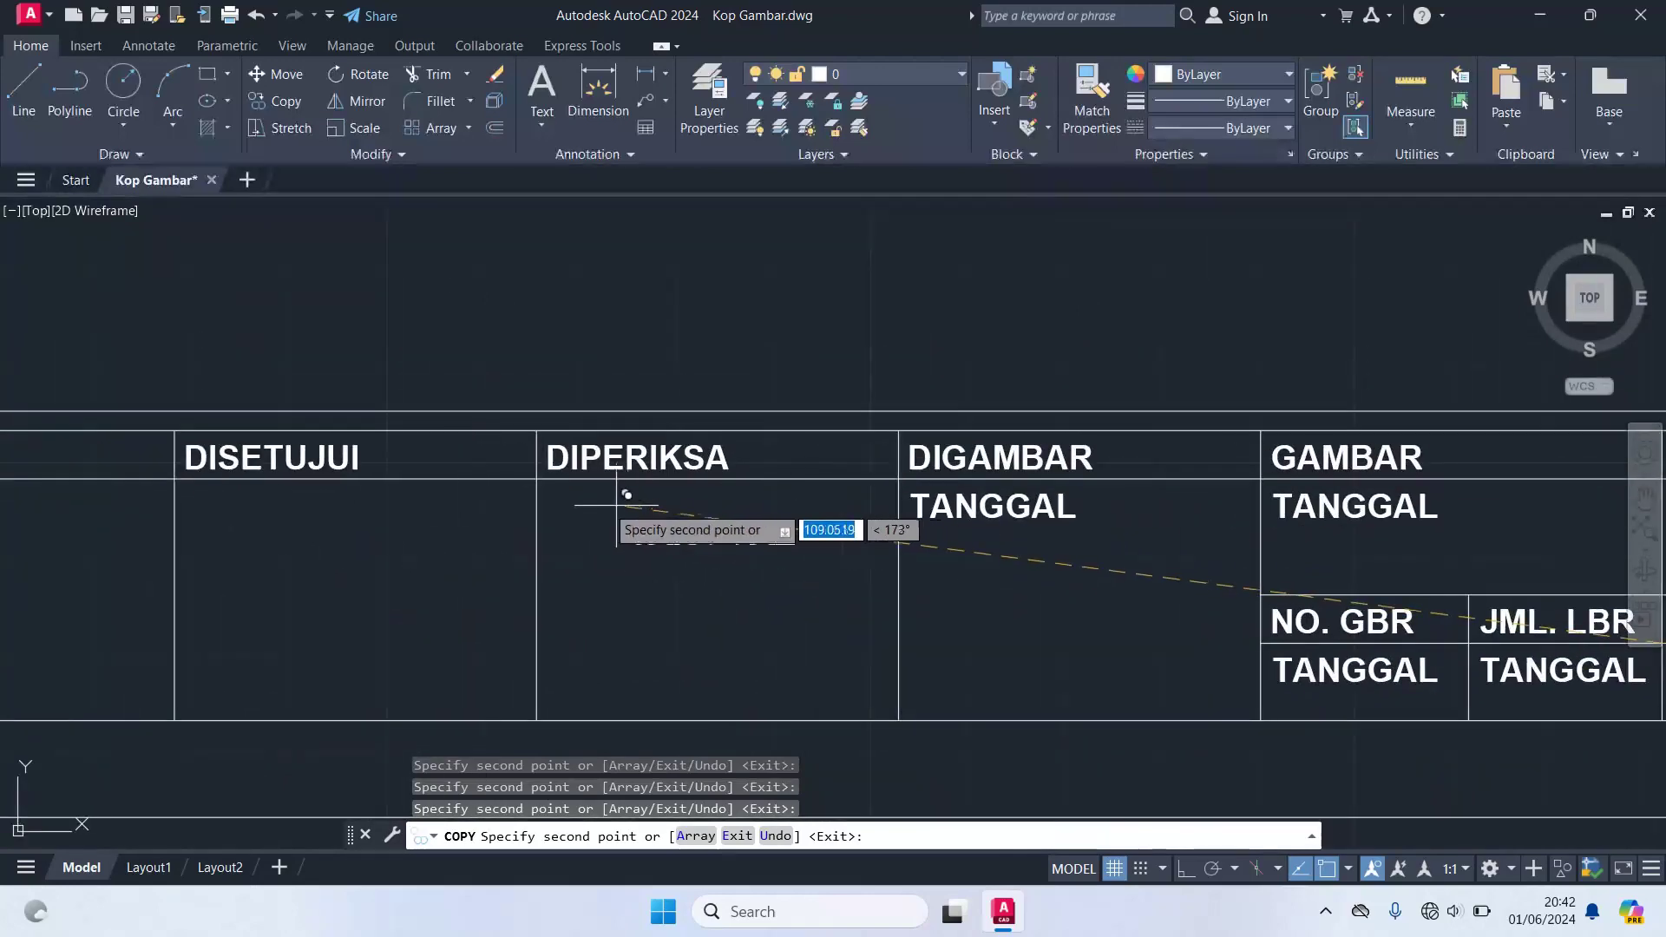
pyautogui.scroll(3, 572, 495)
pyautogui.click(501, 465)
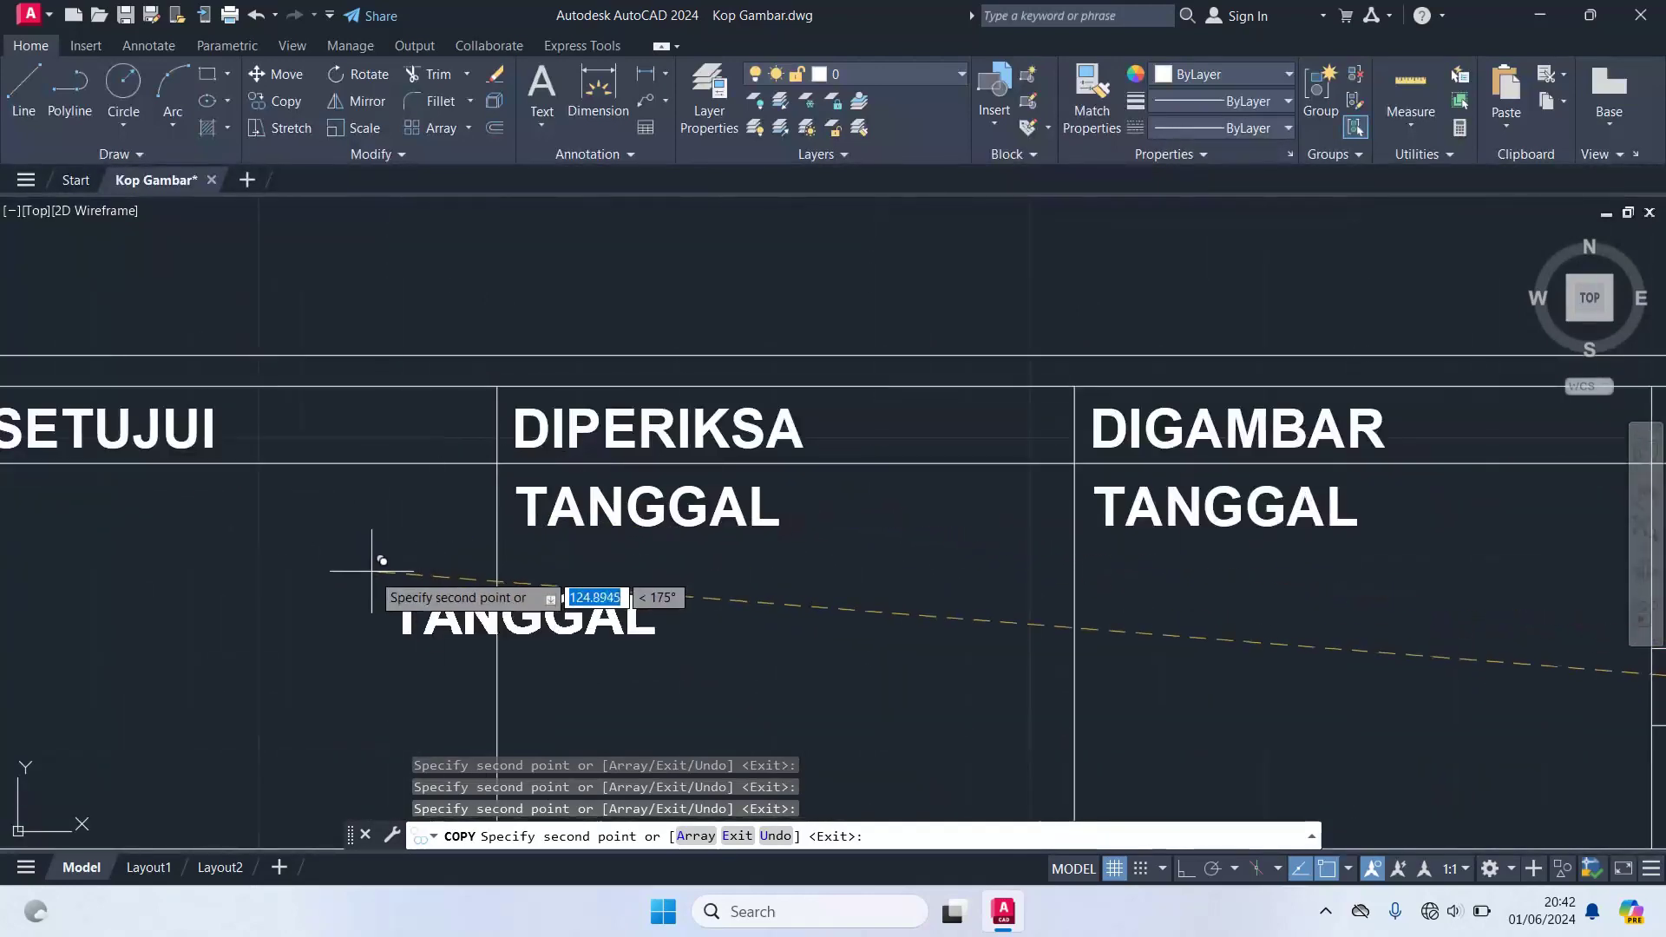
pyautogui.scroll(-2, 376, 554)
pyautogui.moveTo(376, 554); pyautogui.dragTo(915, 558, button='middle')
pyautogui.scroll(2, 719, 498)
pyautogui.click(580, 441)
pyautogui.scroll(-2, 567, 551)
pyautogui.moveTo(439, 588); pyautogui.dragTo(756, 488, button='middle')
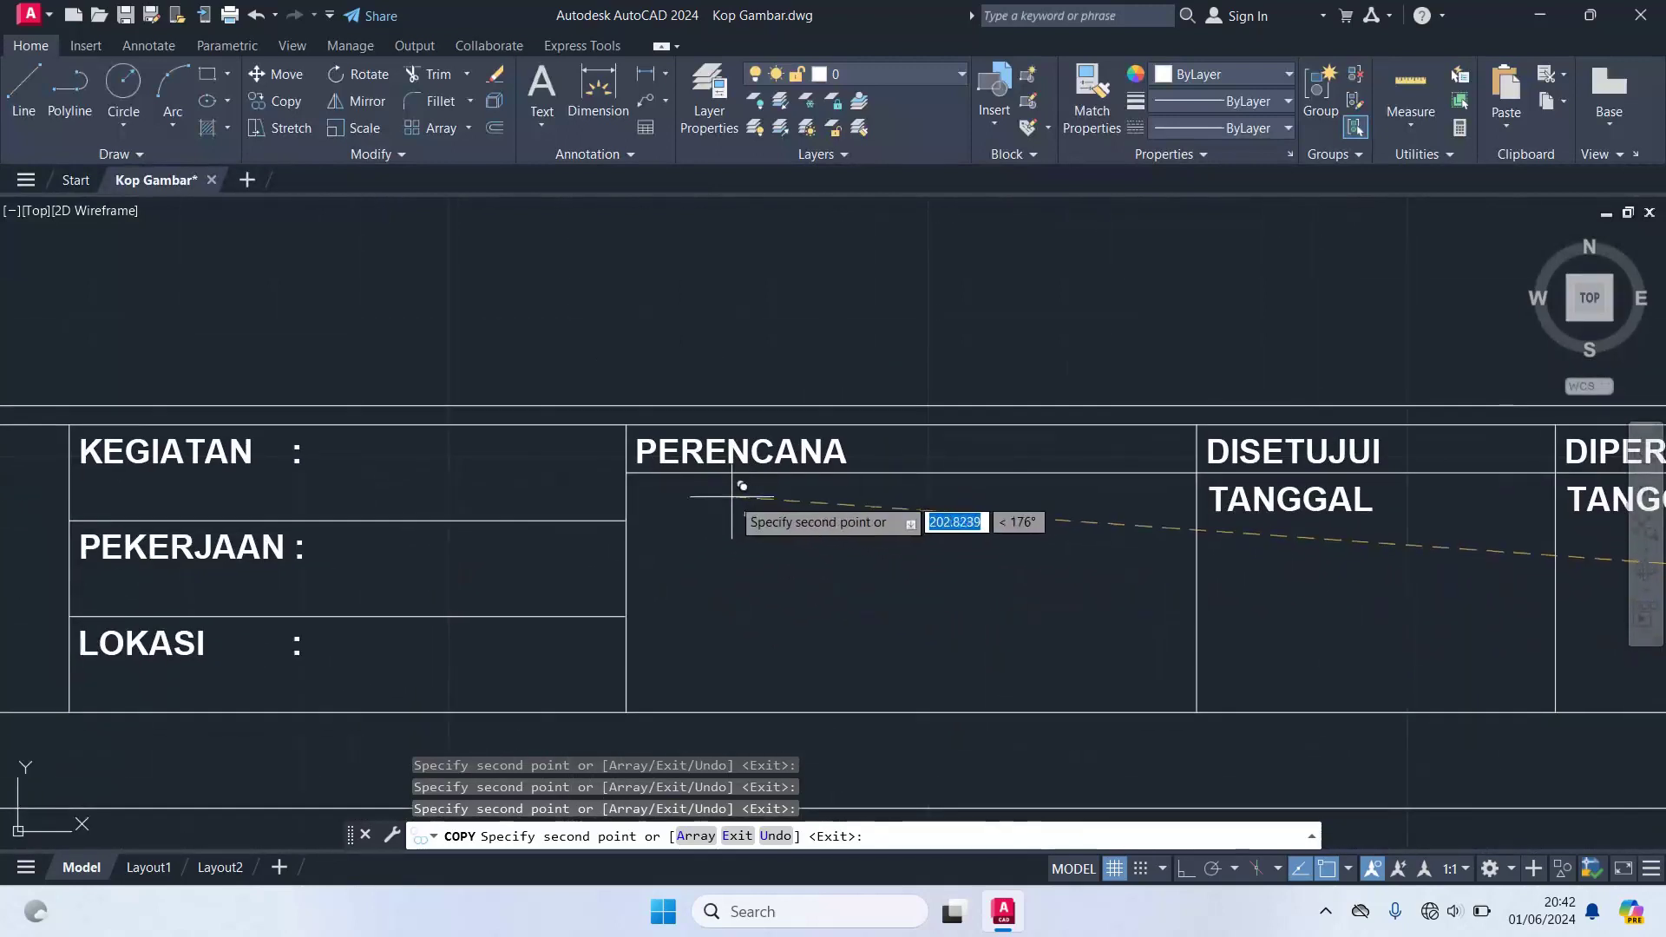
pyautogui.scroll(3, 584, 462)
pyautogui.click(549, 447)
pyautogui.scroll(-2, 1020, 577)
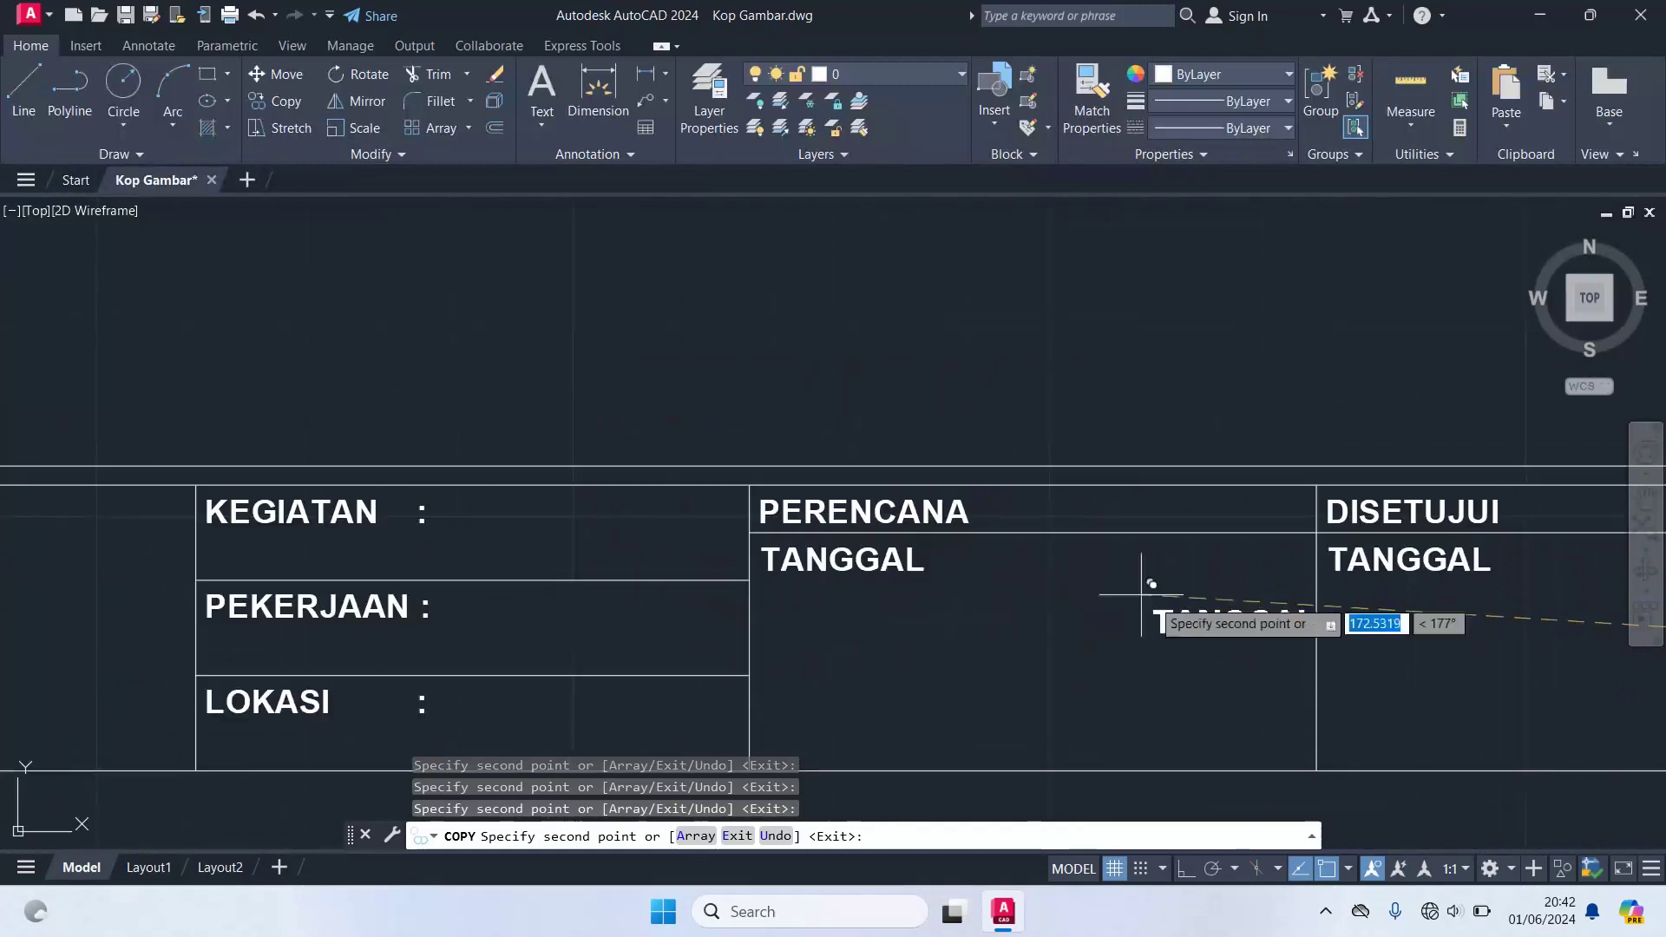
pyautogui.moveTo(1116, 633); pyautogui.dragTo(920, 552, button='middle')
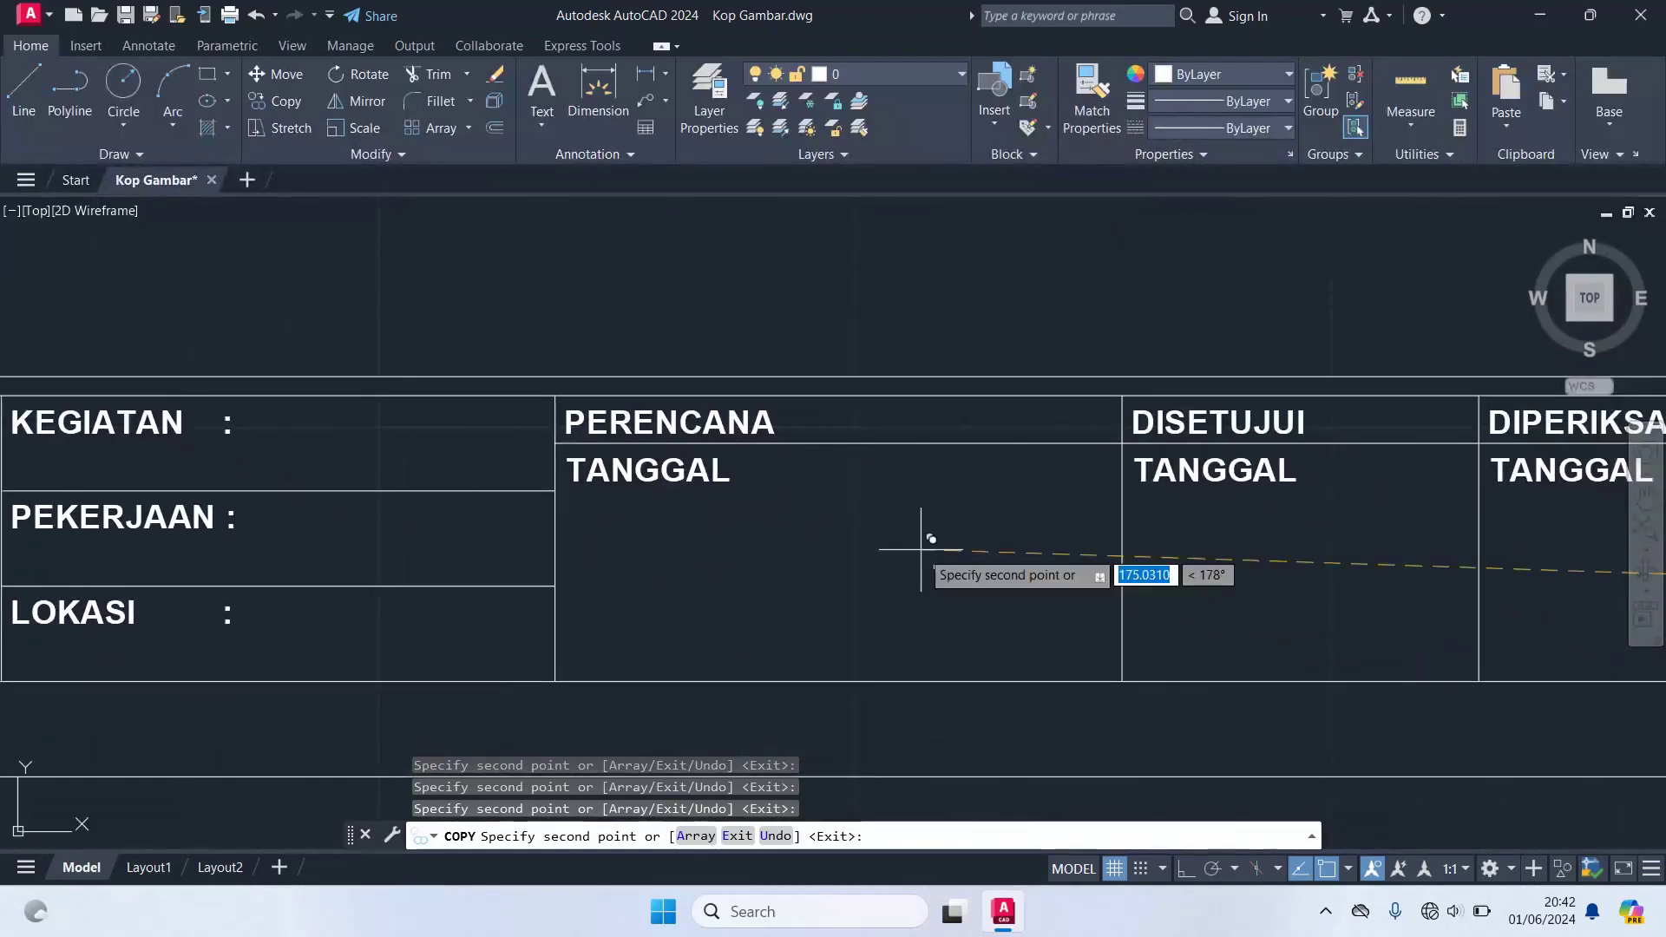
pyautogui.press('Return')
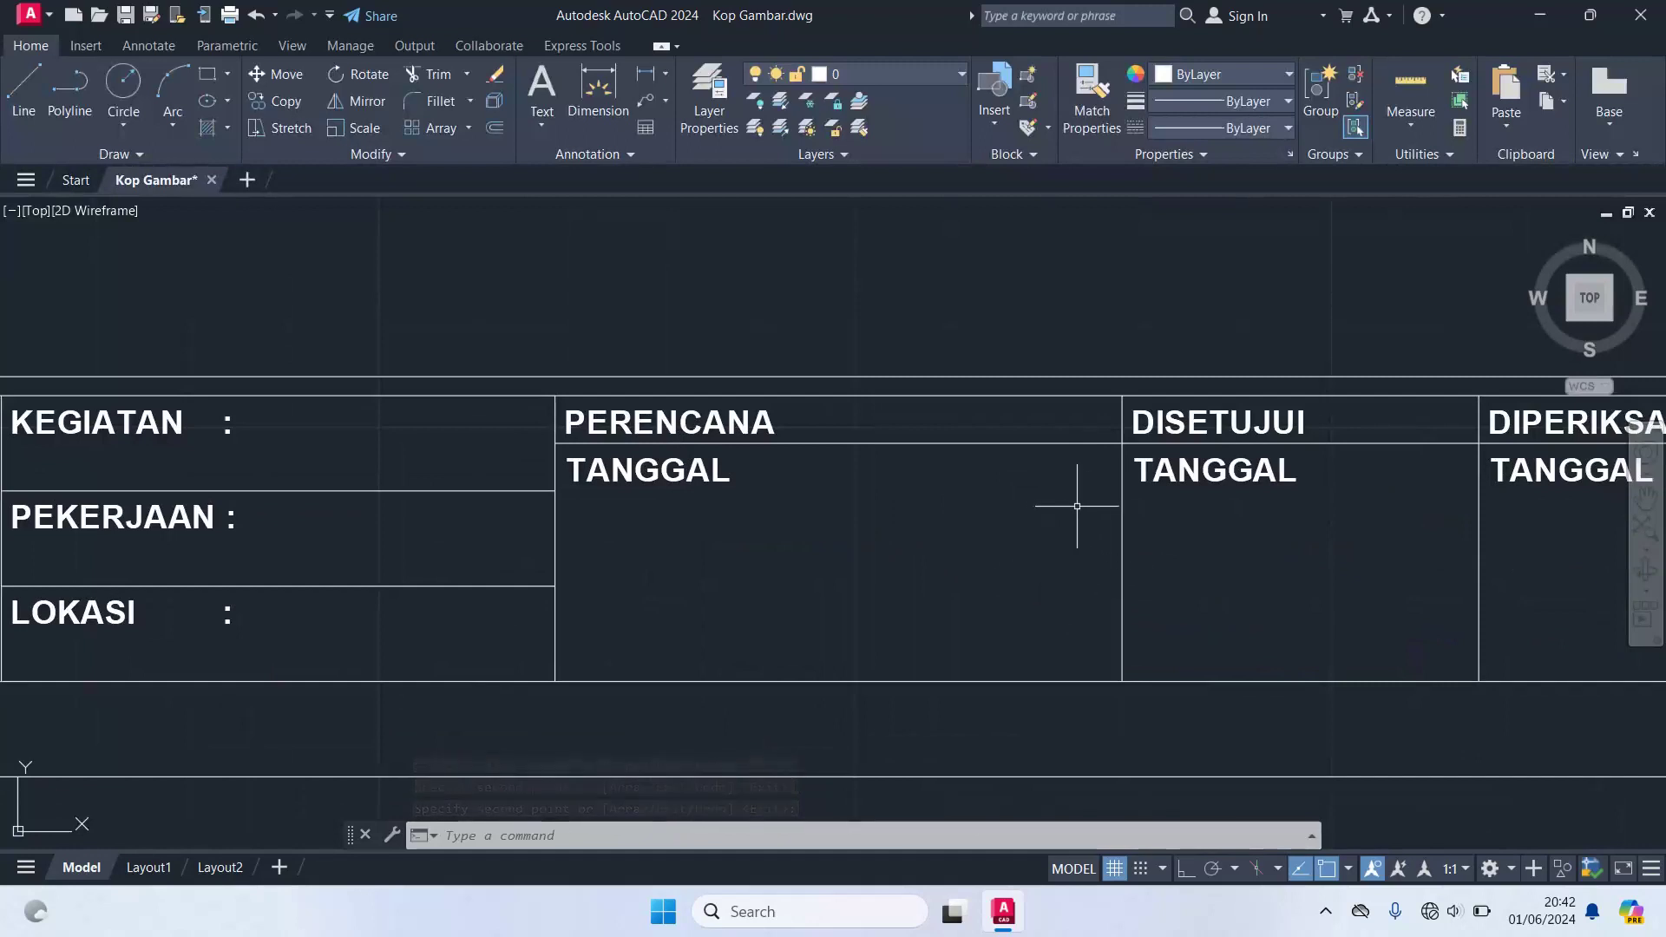
pyautogui.scroll(-2, 1015, 520)
pyautogui.moveTo(989, 520); pyautogui.dragTo(559, 482, button='middle')
pyautogui.moveTo(1184, 659); pyautogui.dragTo(547, 662, button='middle')
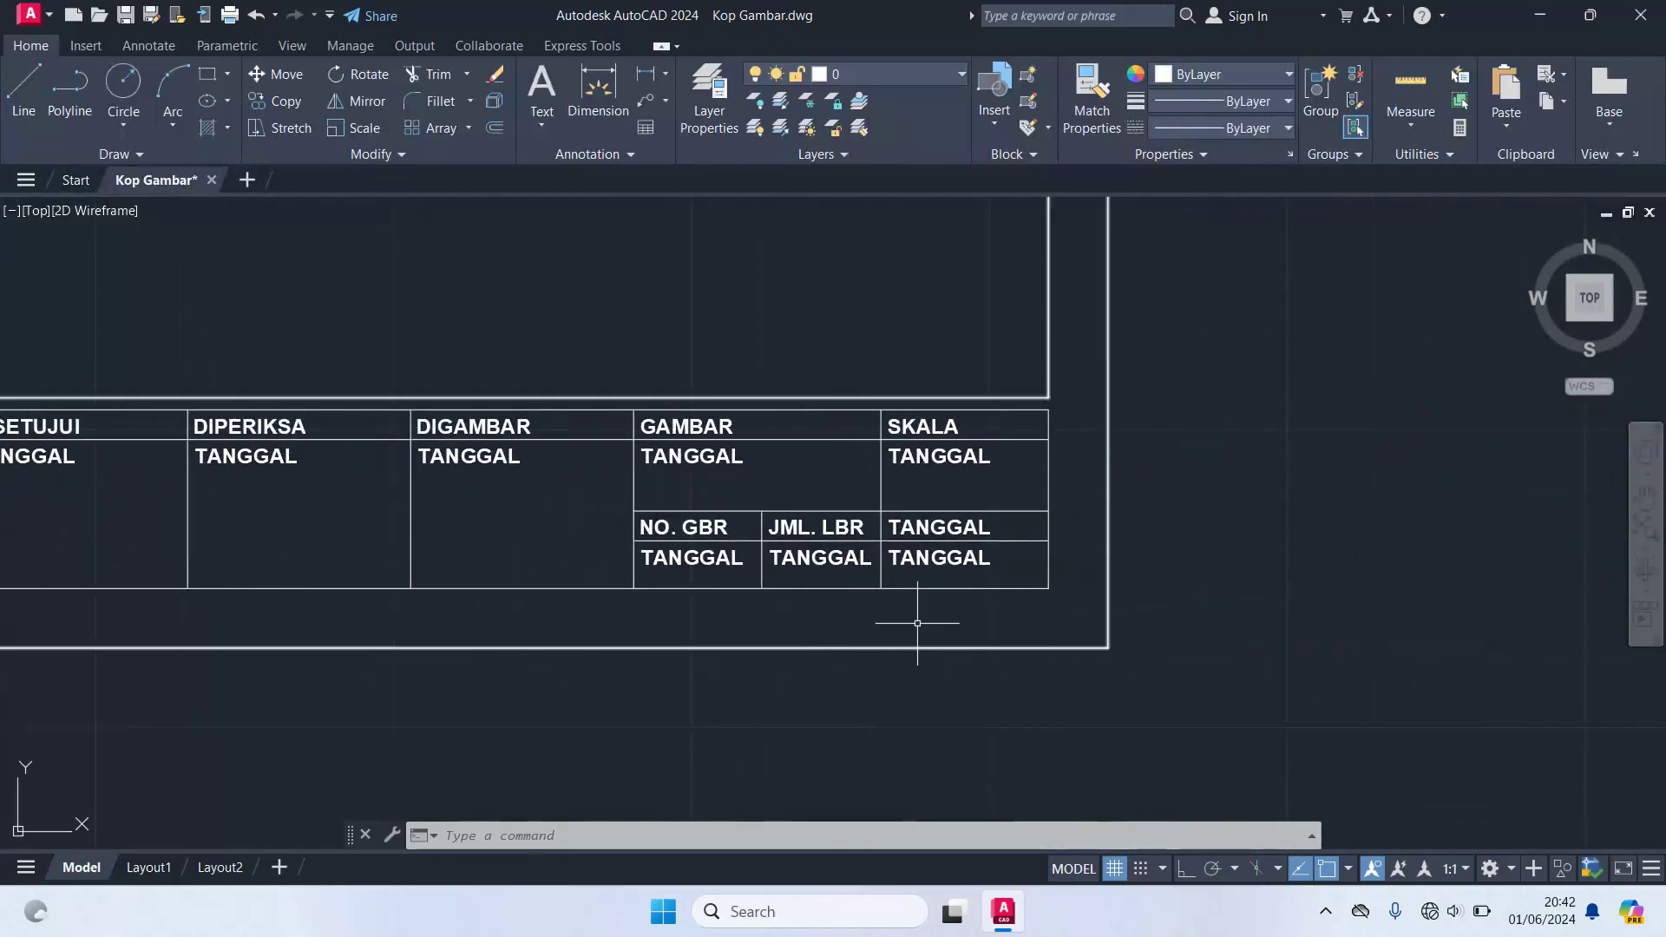
# - Retag the attribute under SKALA as SKALA with the prompt UKURAN SKALA
pyautogui.scroll(2, 911, 599)
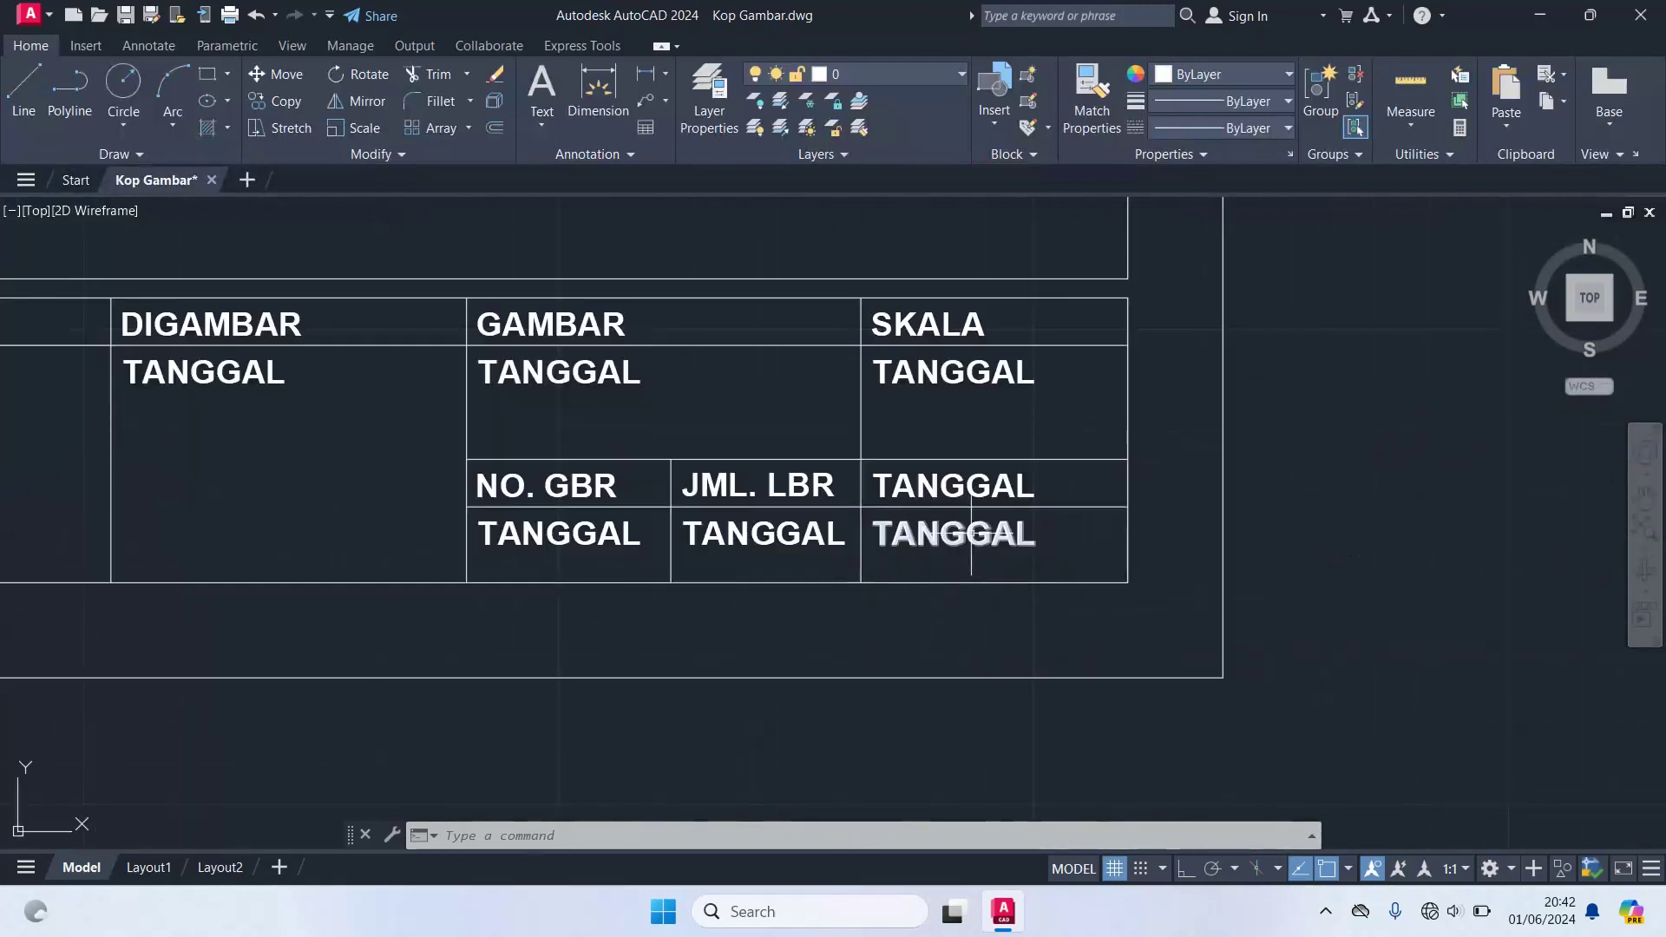
pyautogui.moveTo(955, 533)
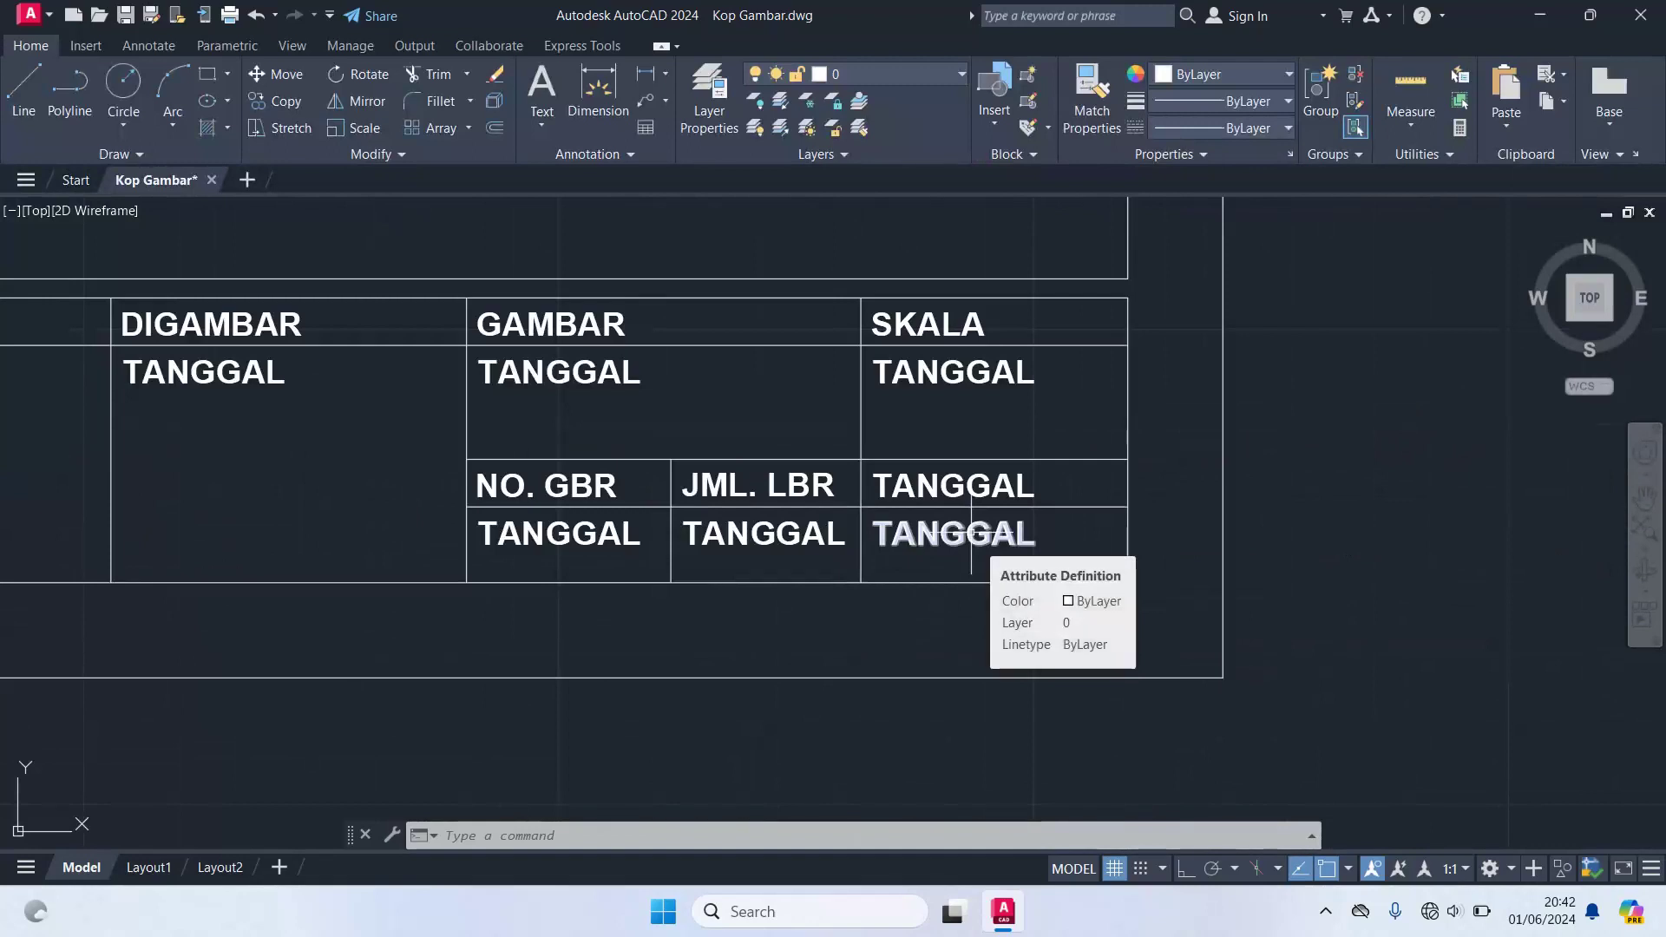
pyautogui.doubleClick(971, 533)
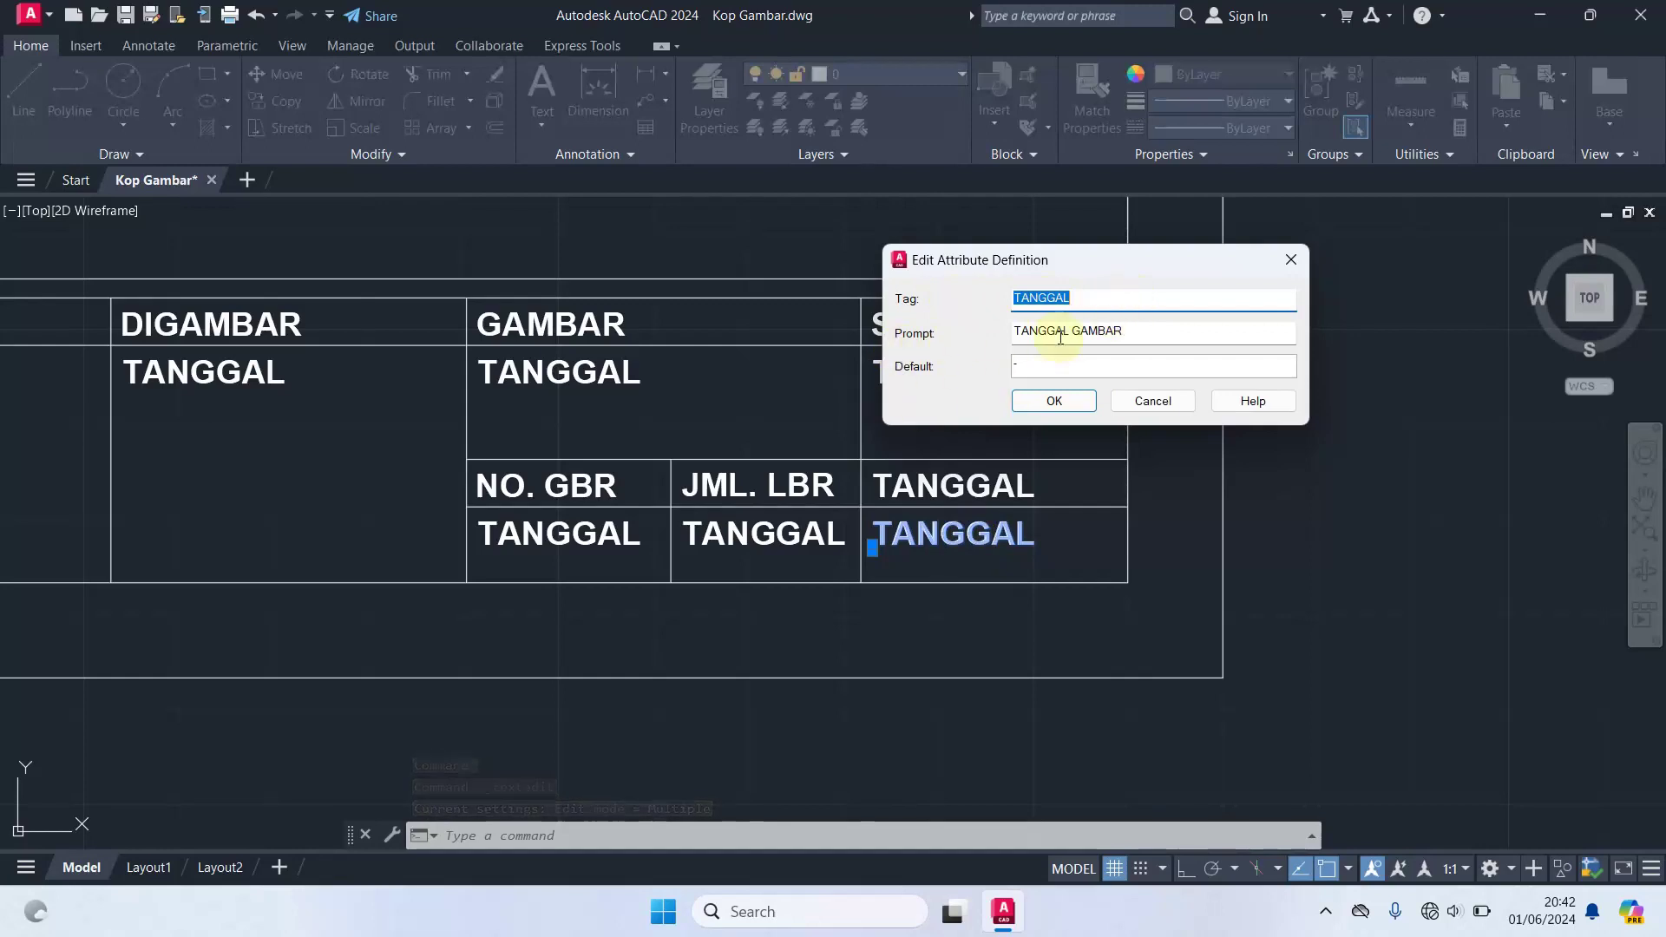
pyautogui.click(1065, 414)
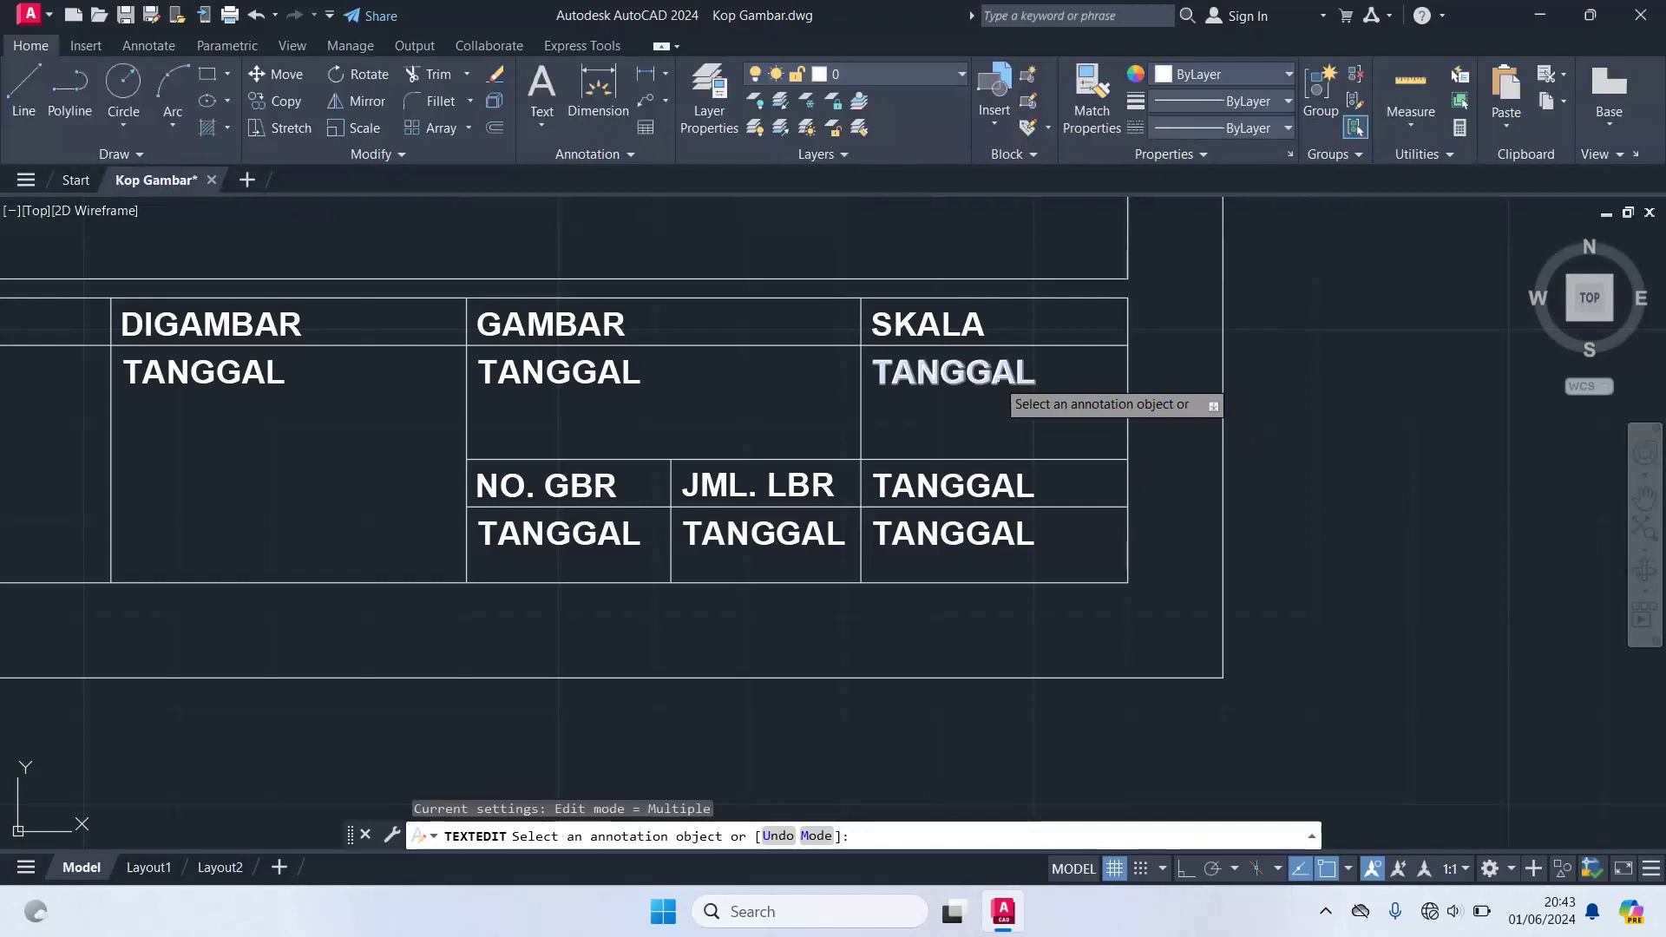
pyautogui.click(998, 377)
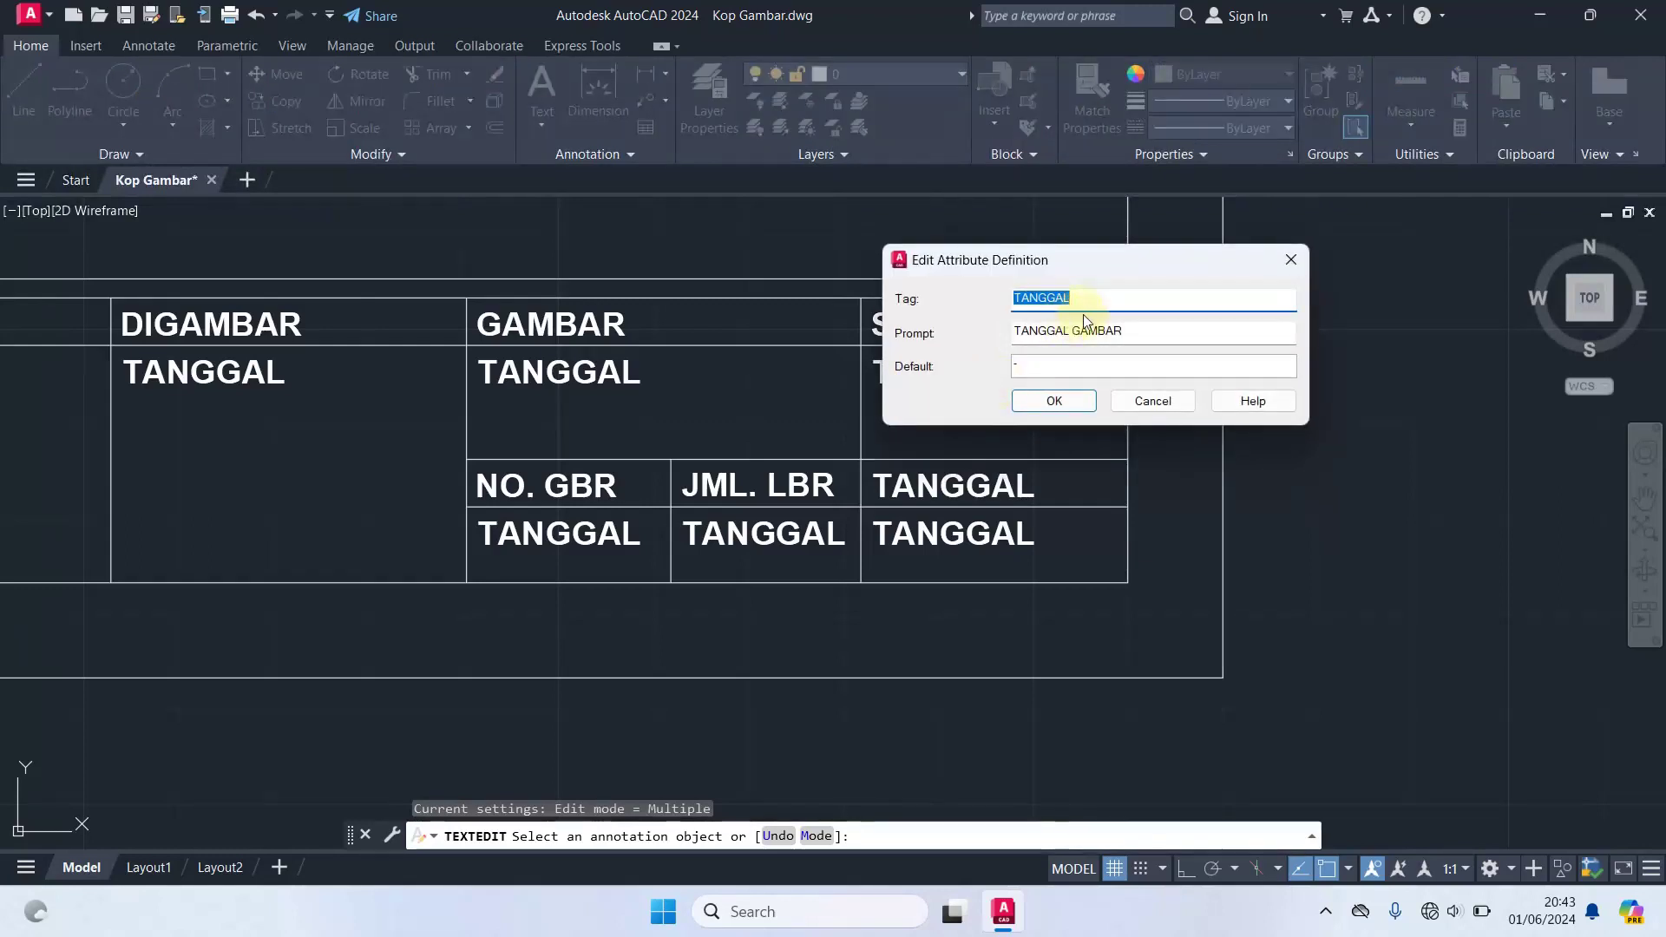
pyautogui.write('SKALA')
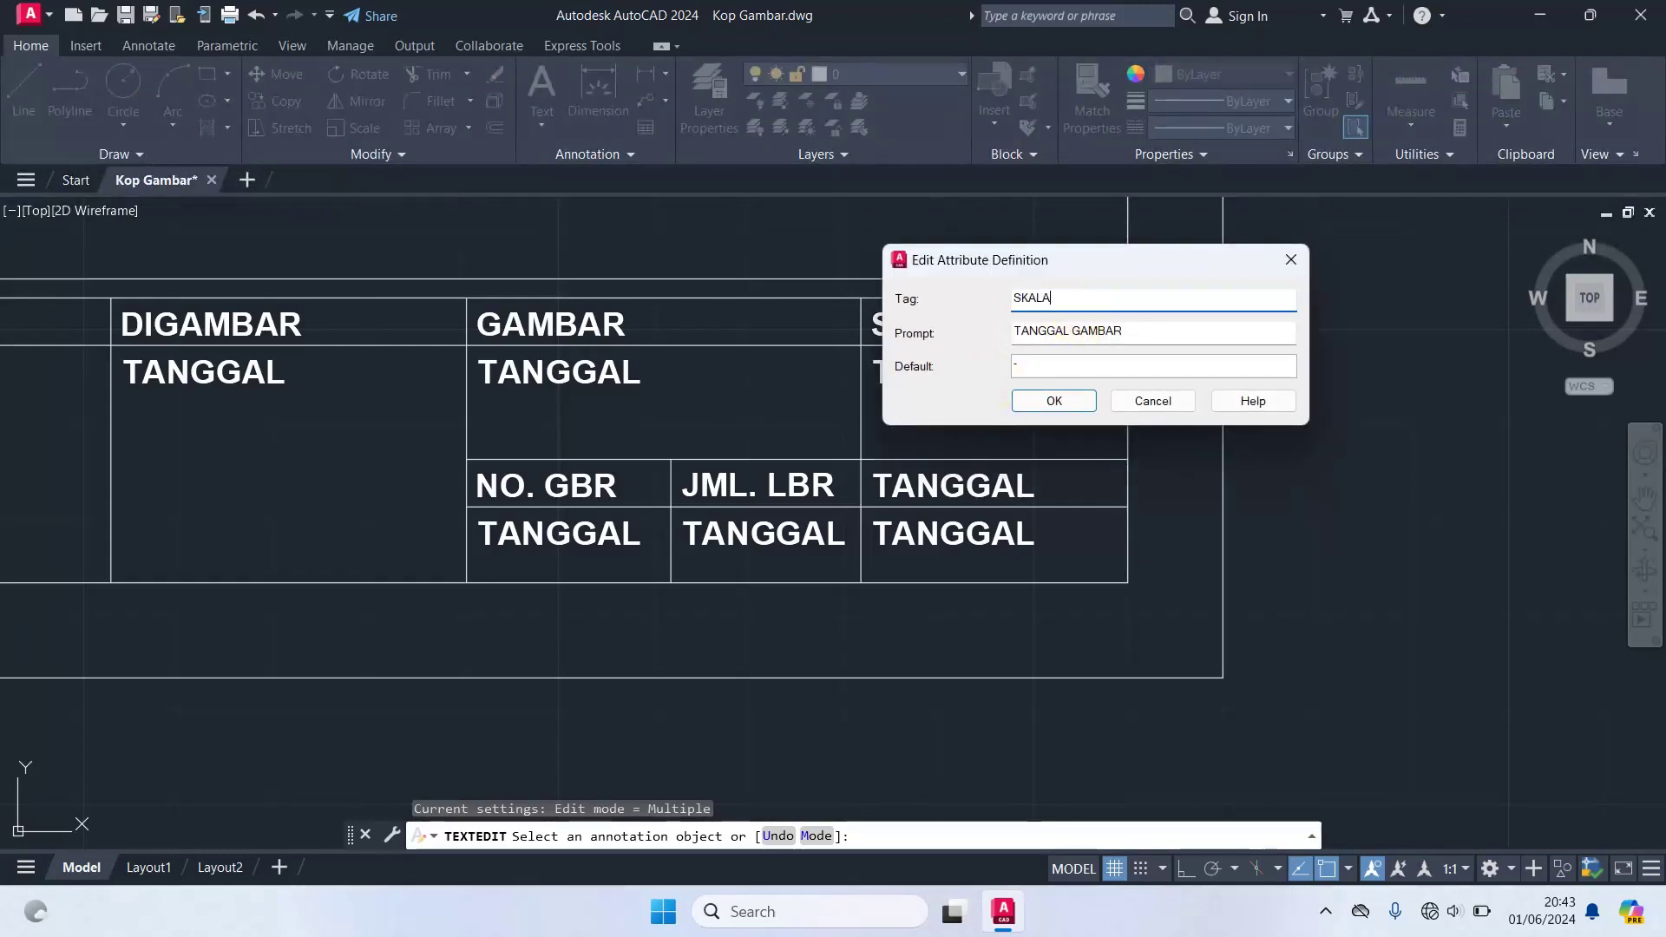
pyautogui.press('Tab')
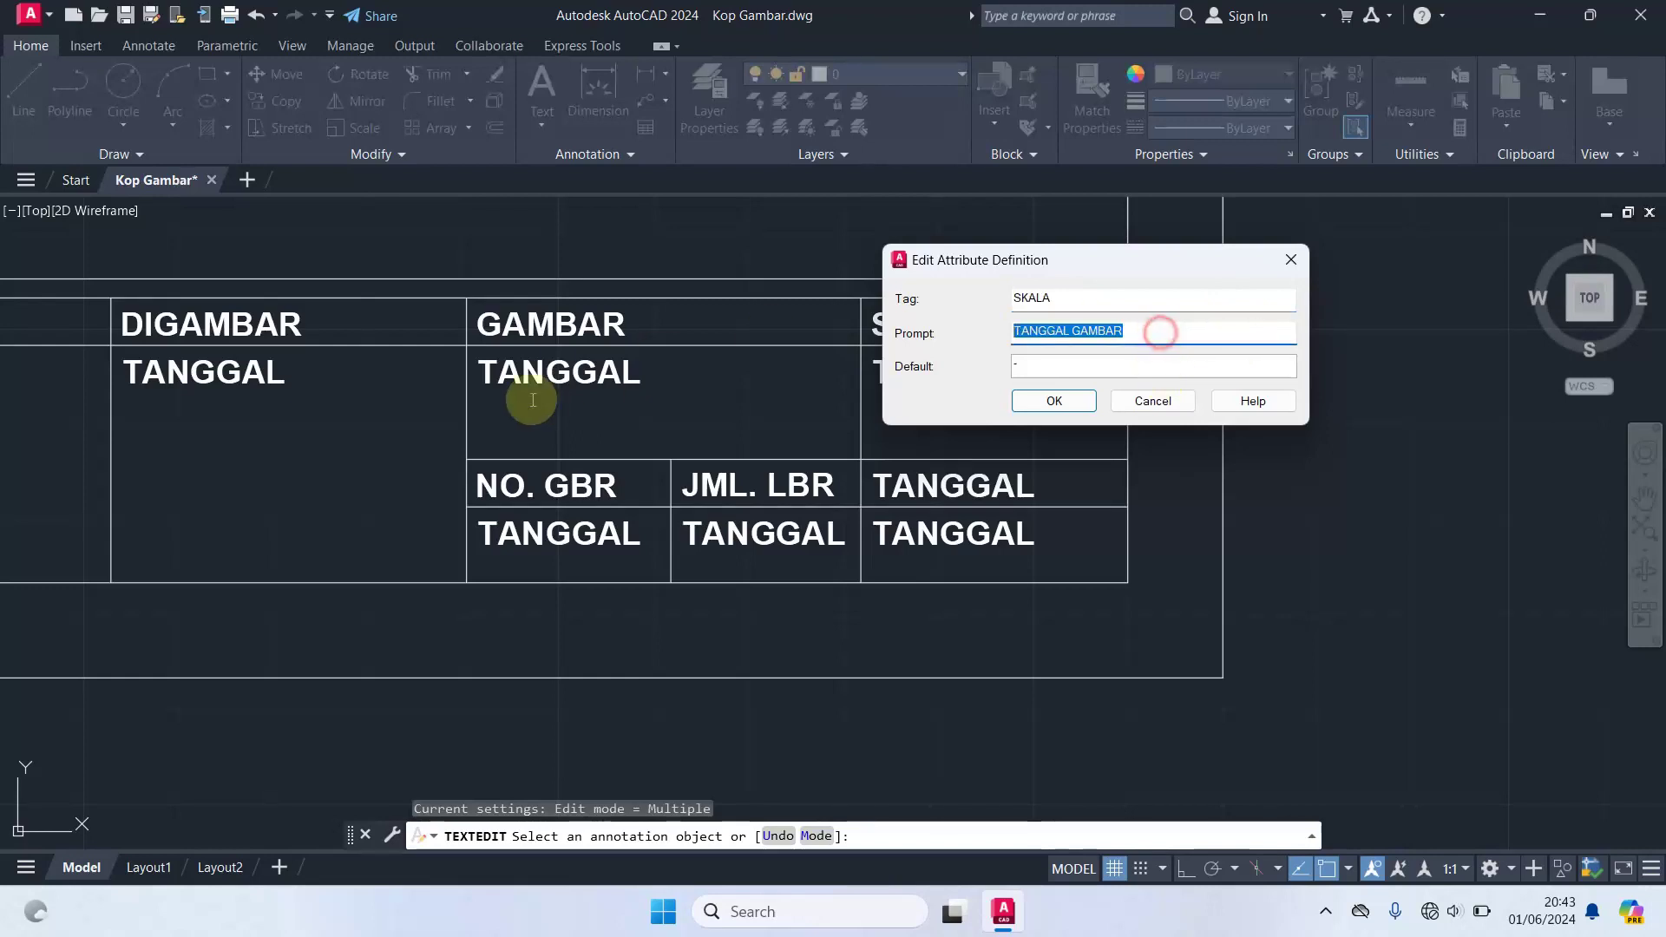
pyautogui.write('UKU')
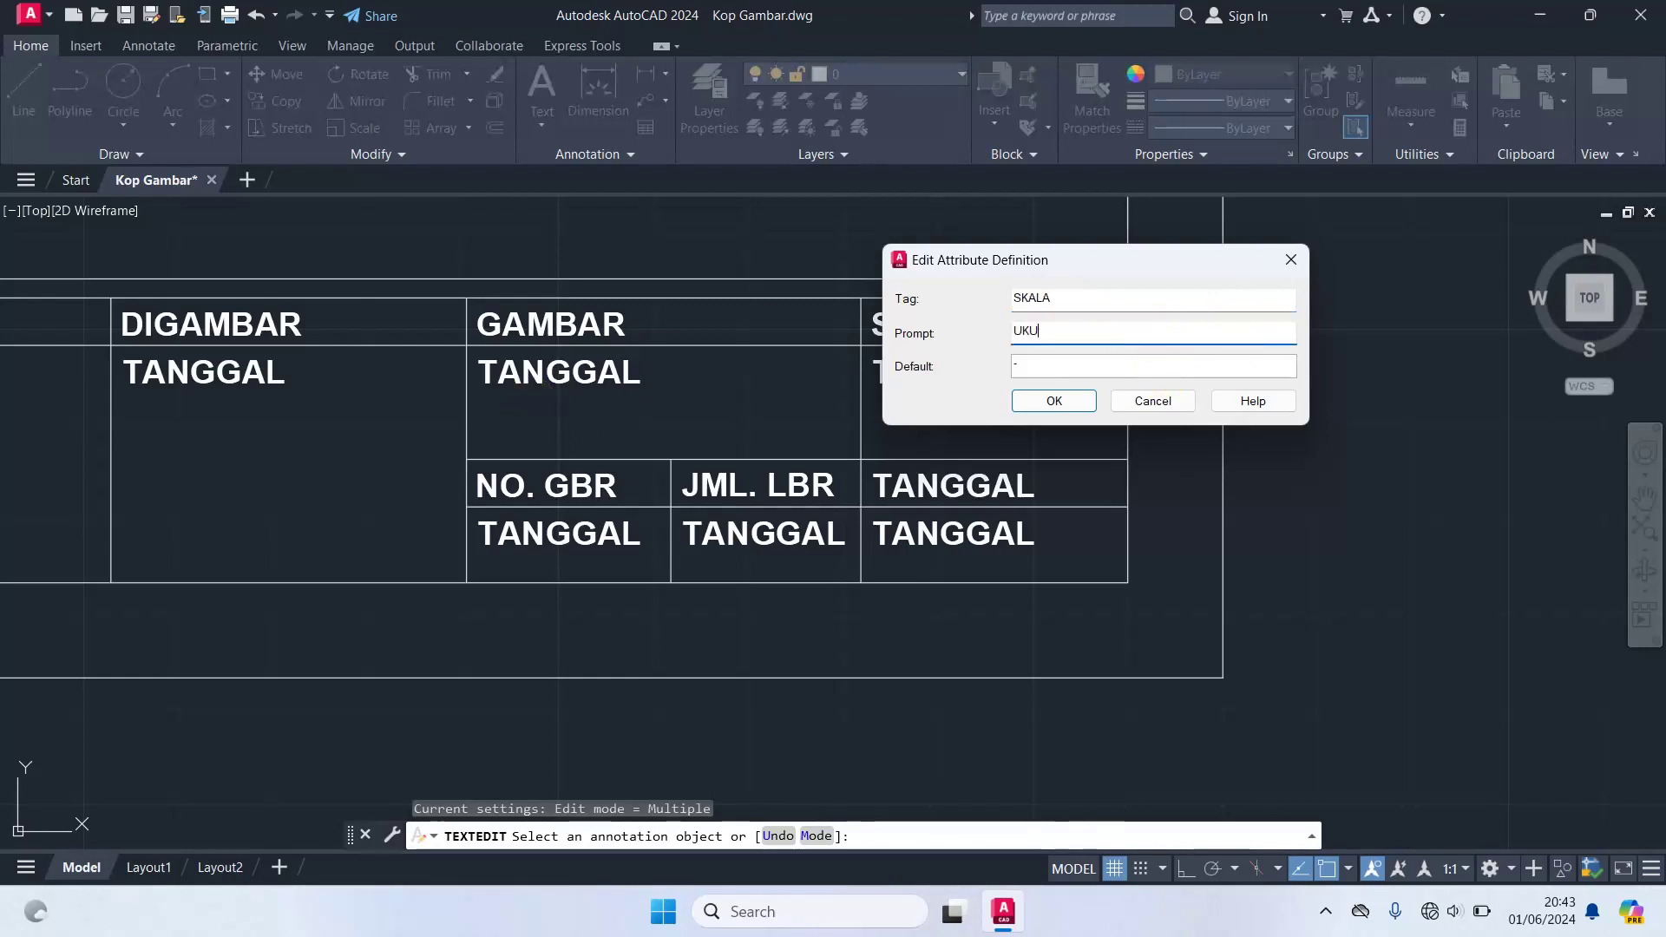
pyautogui.write('RAN SKALA')
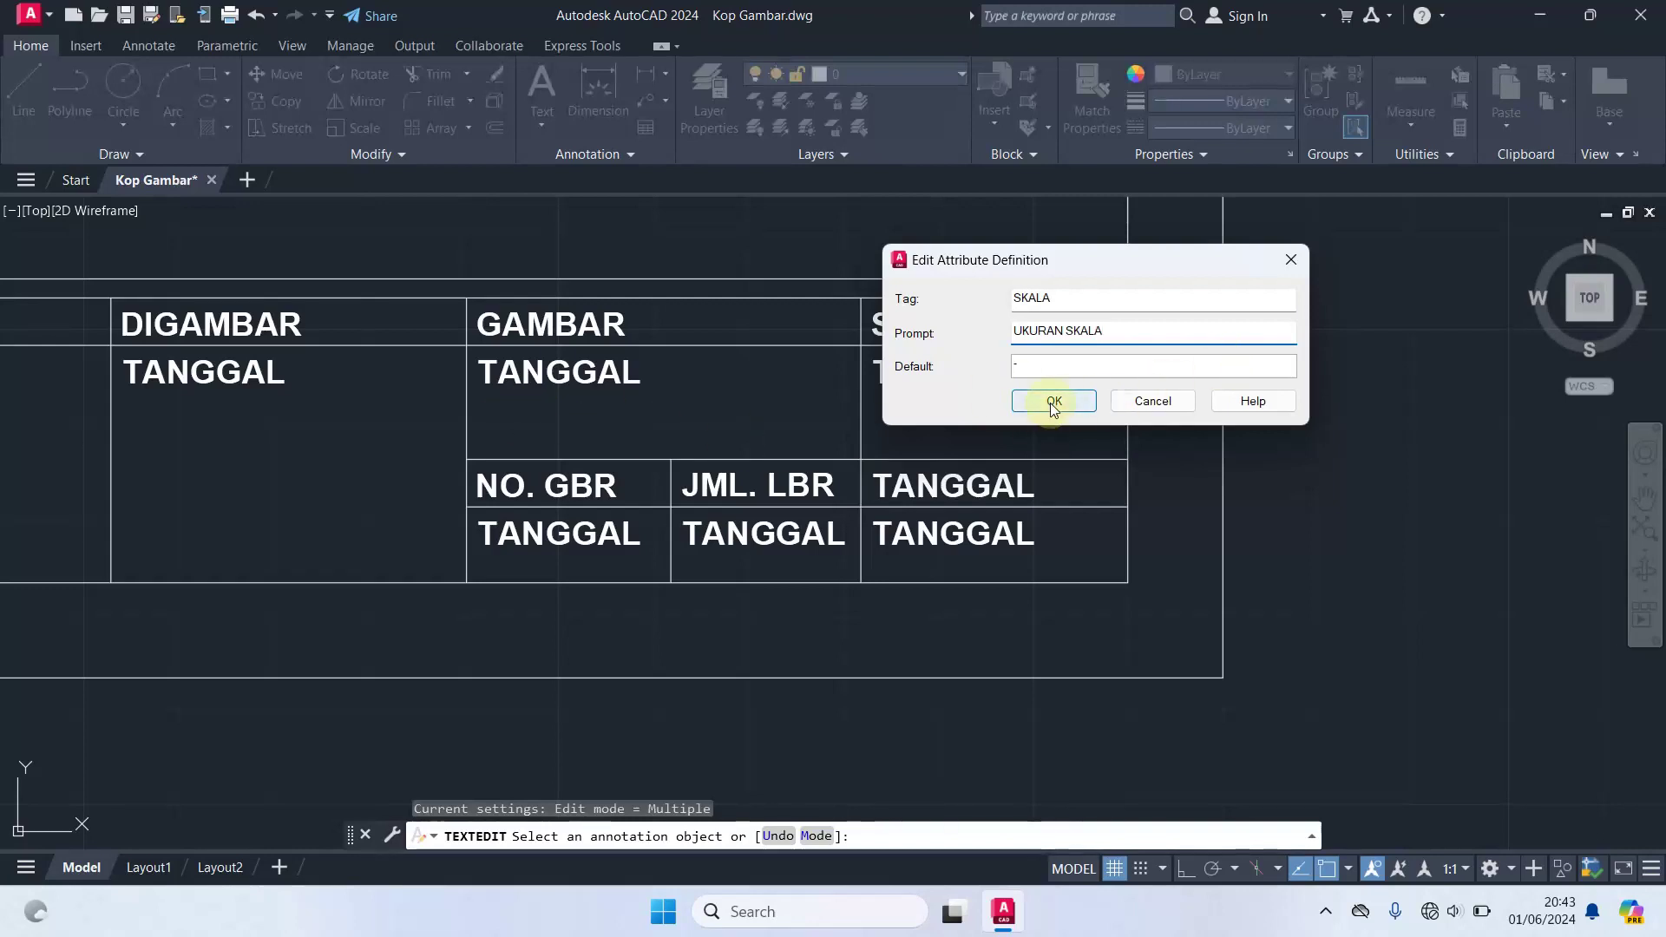
pyautogui.click(1055, 402)
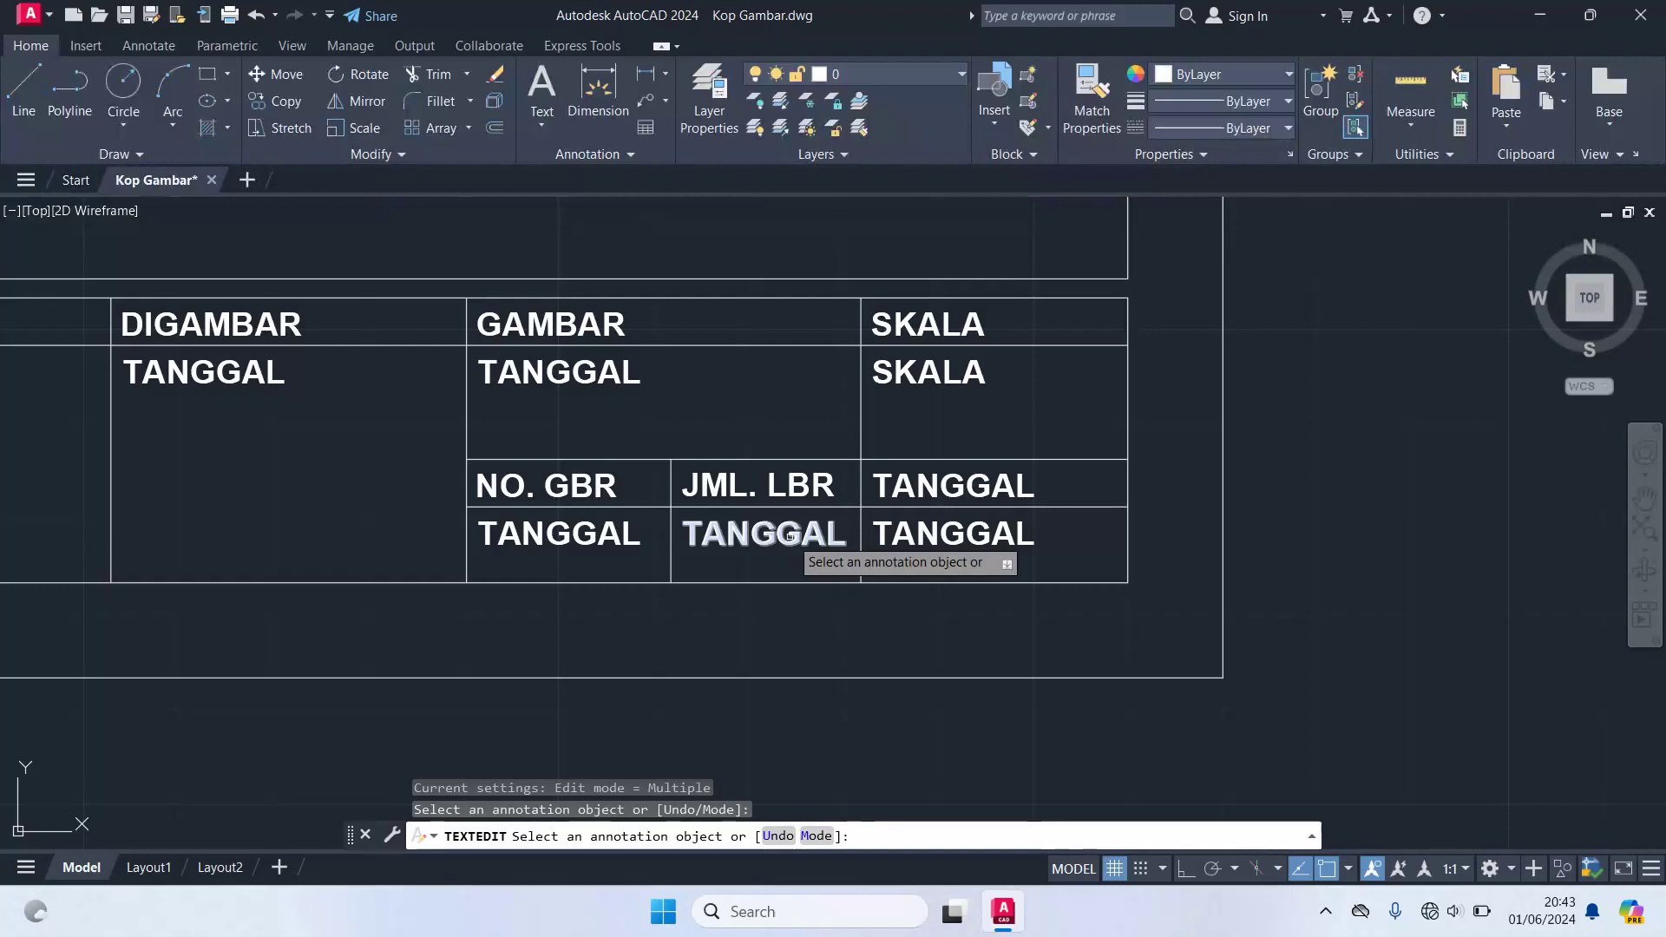
pyautogui.click(790, 536)
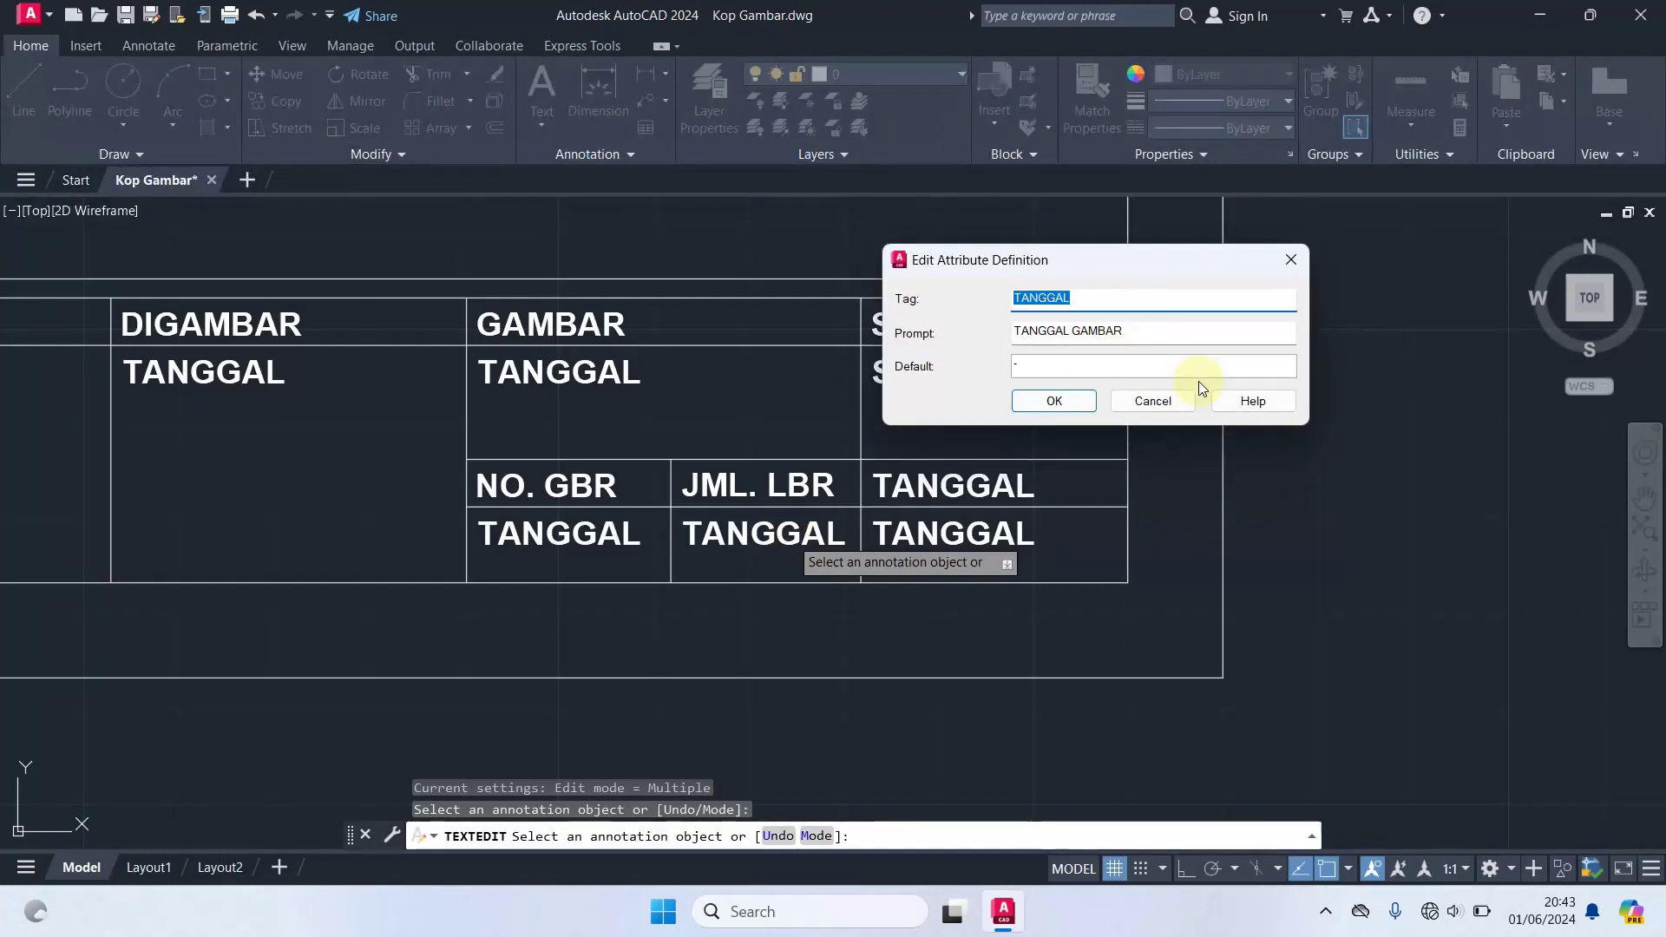
# - Set the JML. LBR attribute's tag to JML.LBR and its prompt to BRP LBR
pyautogui.write('JML')
pyautogui.write('.GA')
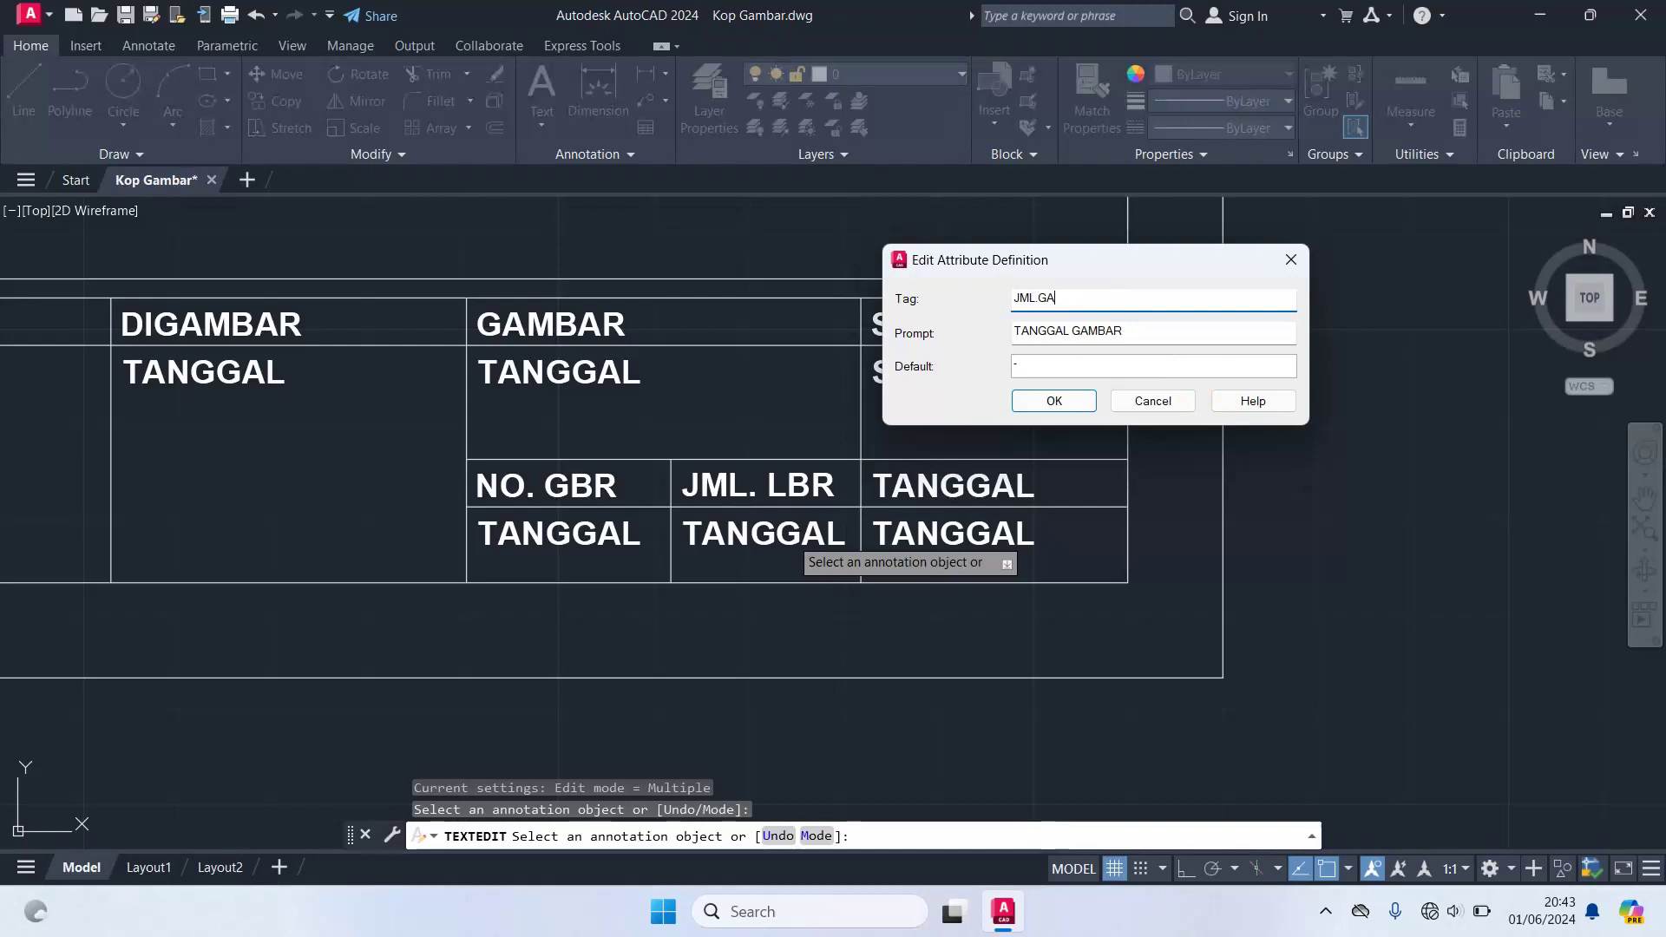
pyautogui.write('MBAR')
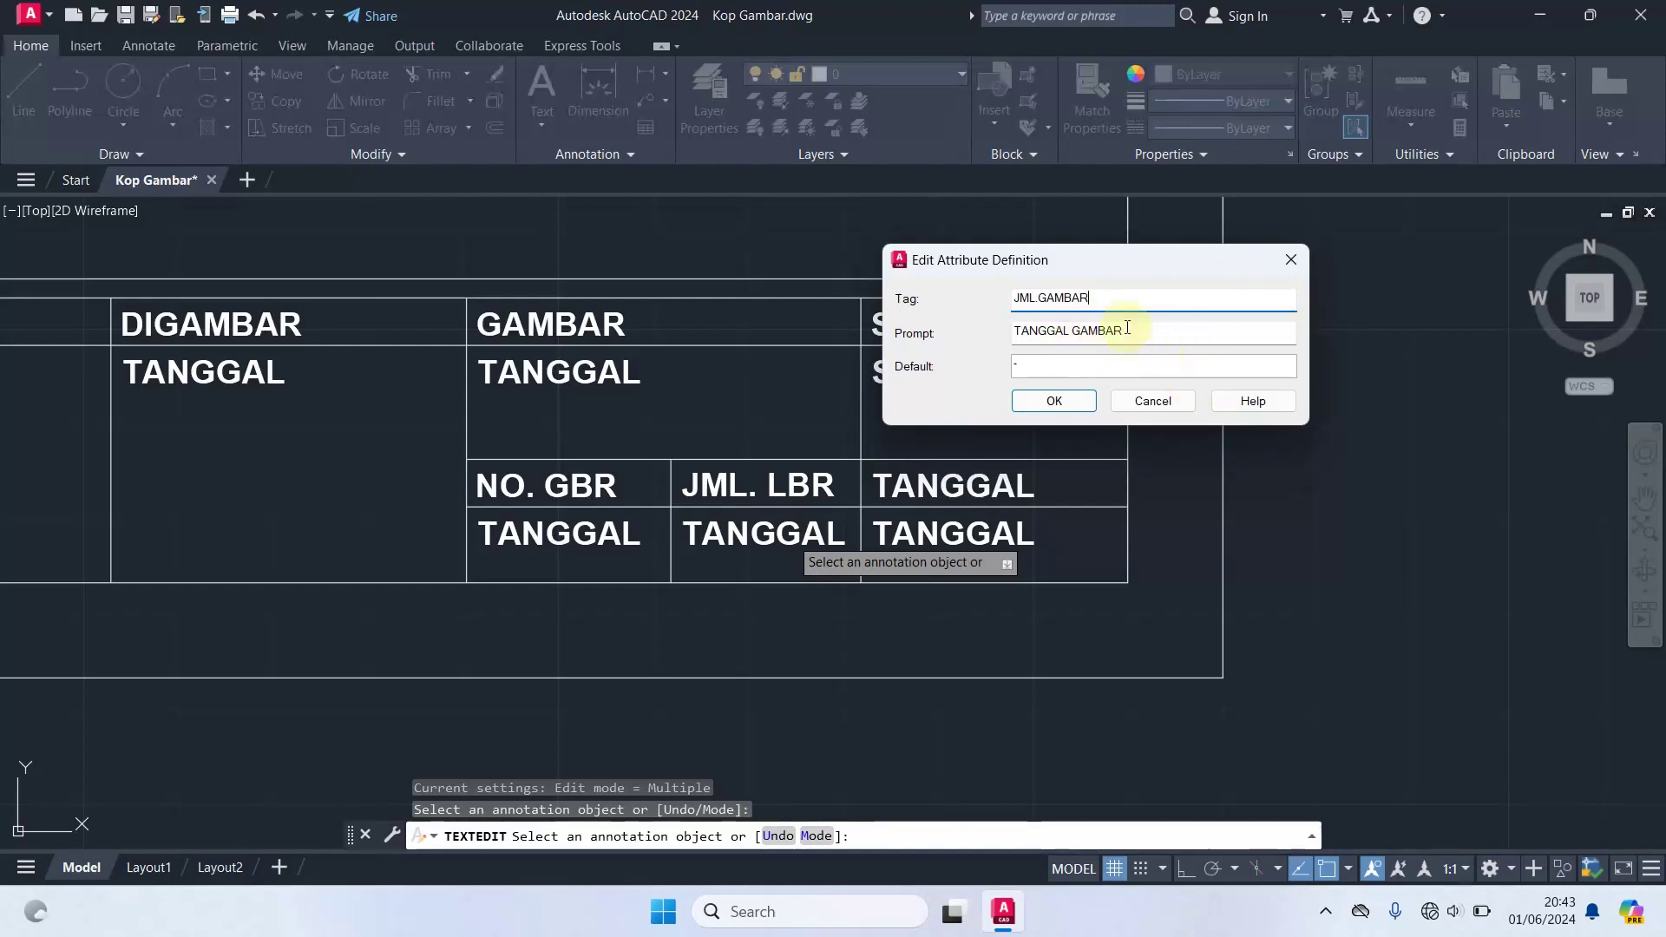
pyautogui.moveTo(1125, 329); pyautogui.dragTo(864, 326)
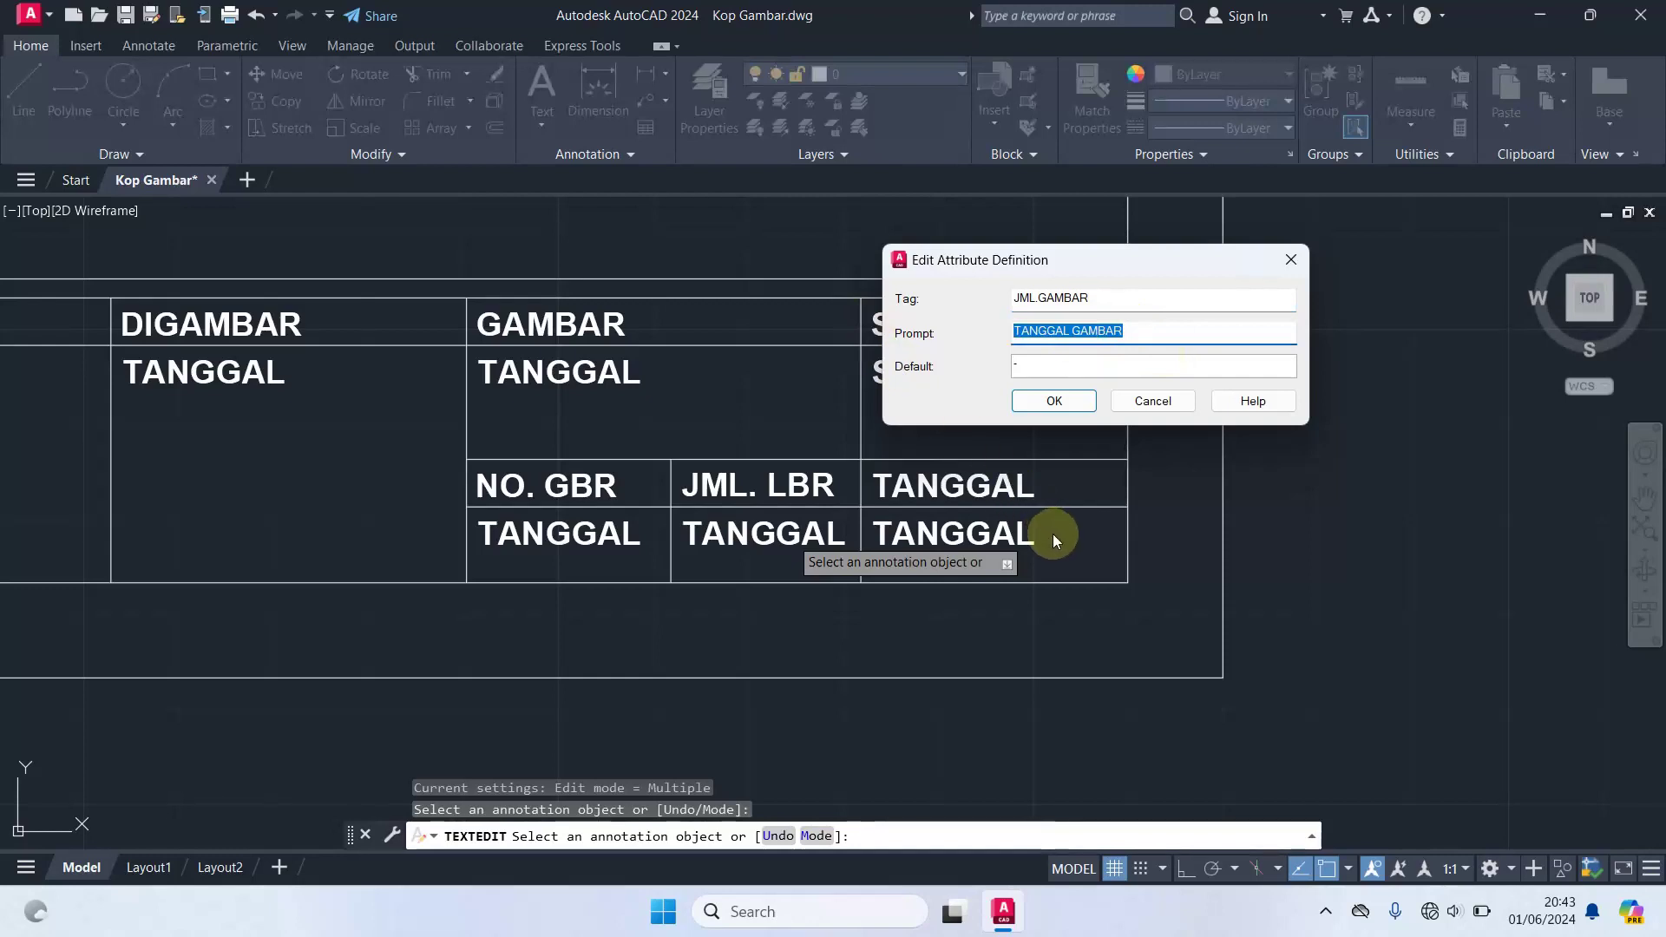
pyautogui.click(1117, 296)
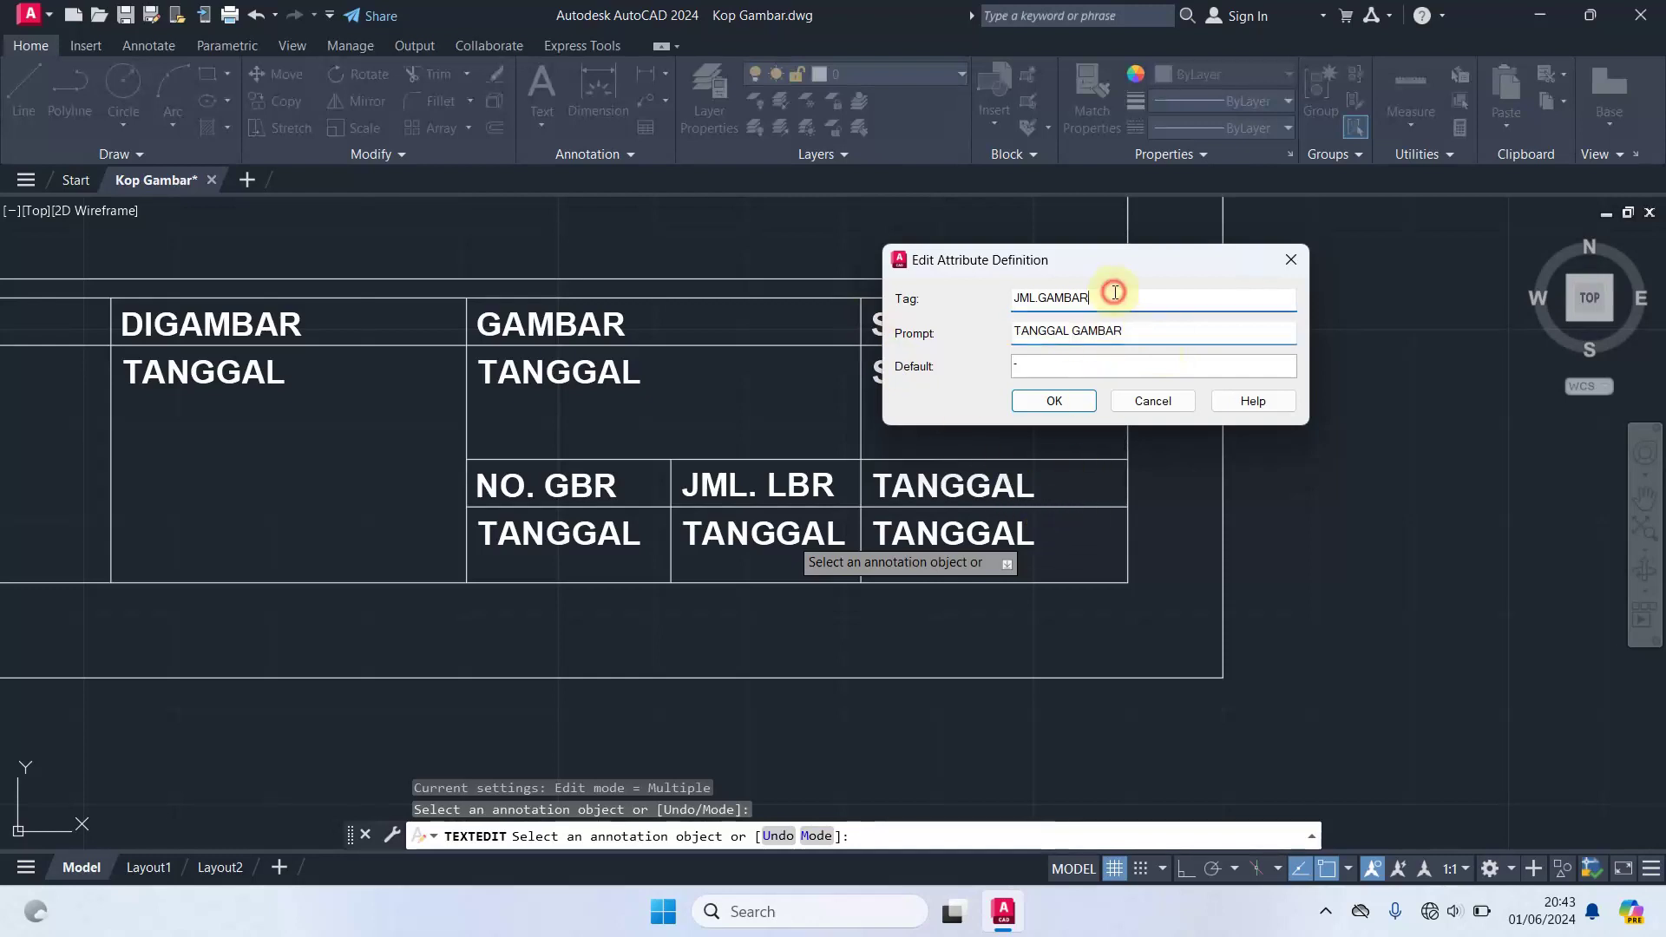
pyautogui.press('BackSpace')
pyautogui.press('BackSpace')
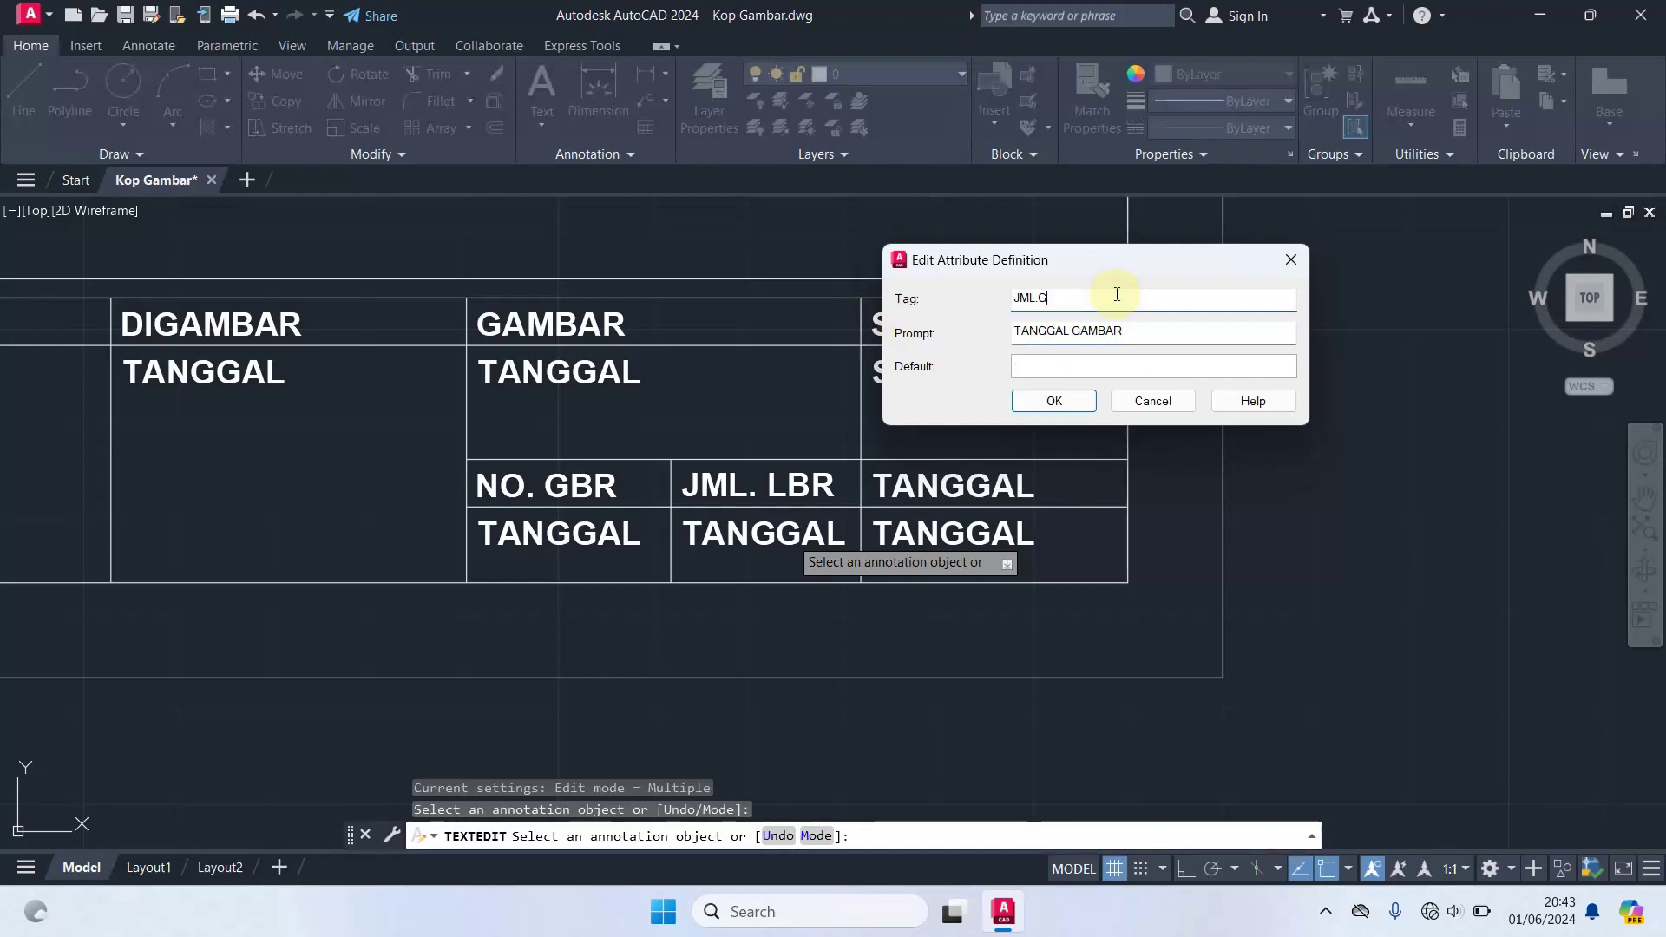
pyautogui.write('.LBR')
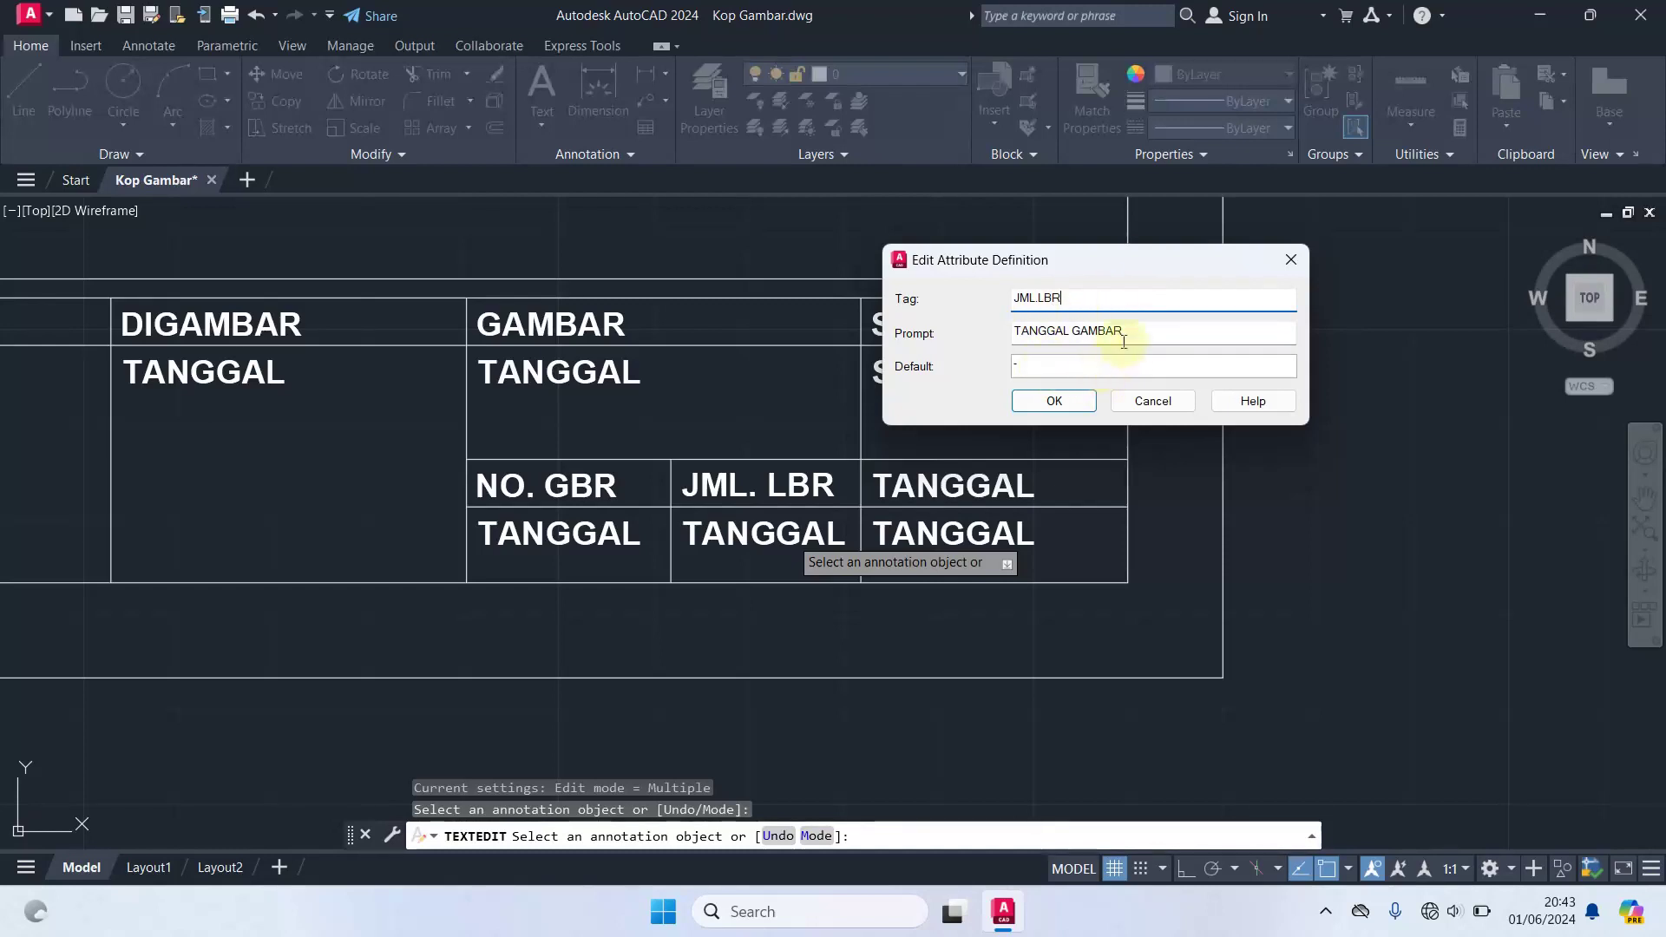
pyautogui.moveTo(1133, 334); pyautogui.dragTo(614, 372)
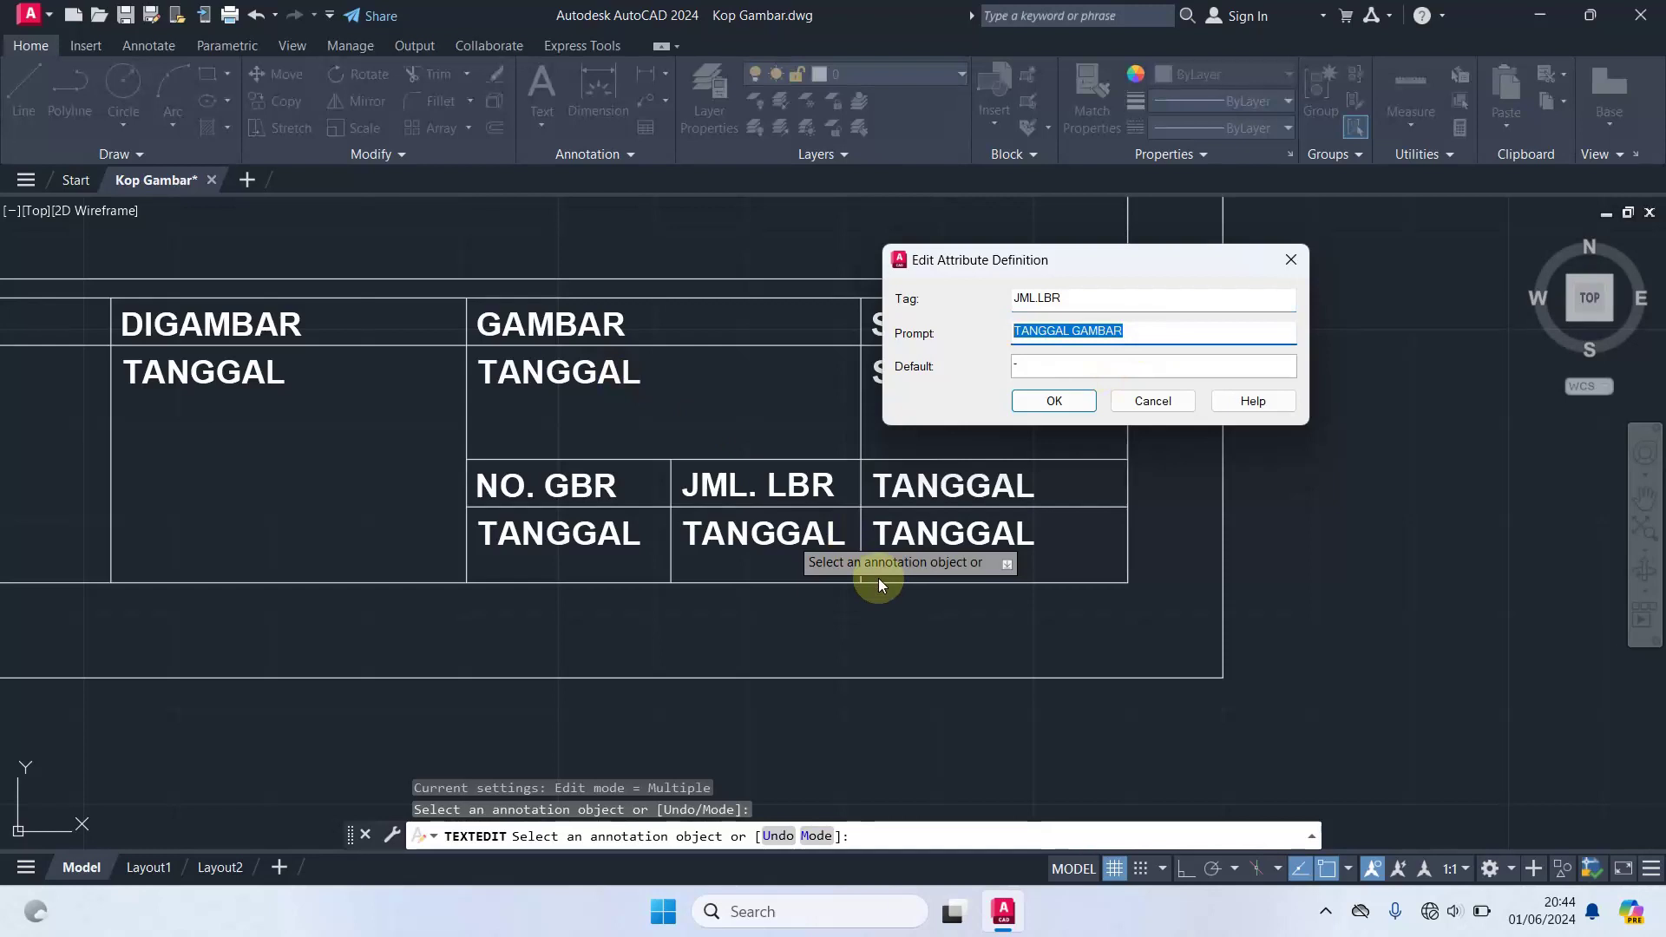
pyautogui.write('BERAPA')
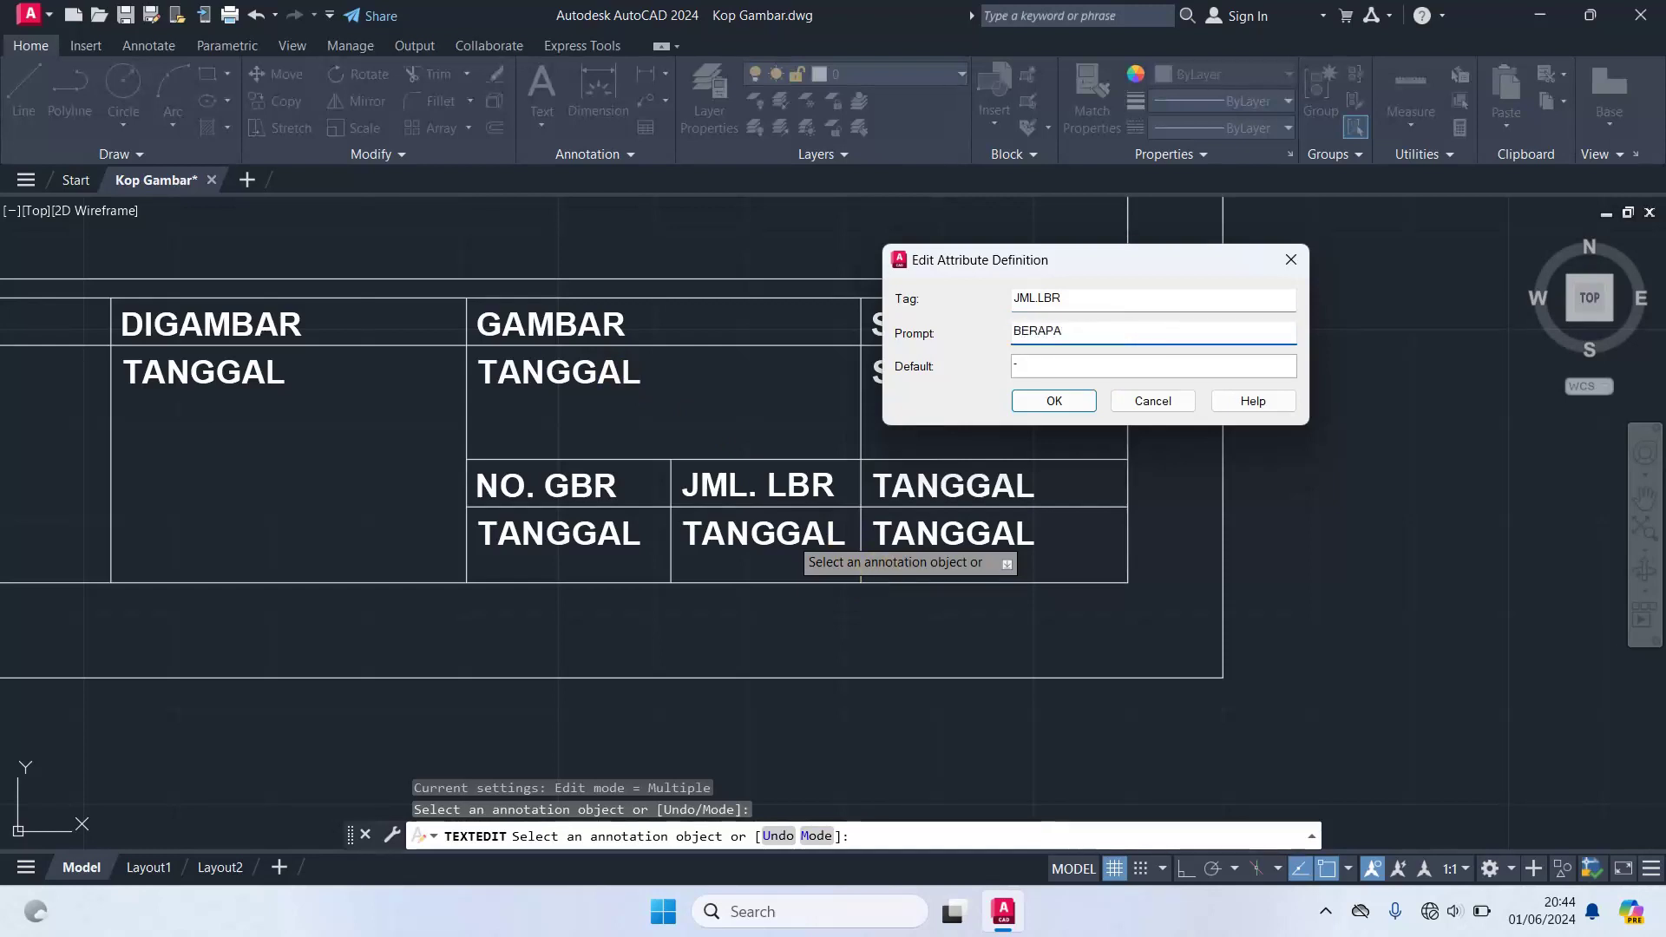
pyautogui.write(' EM')
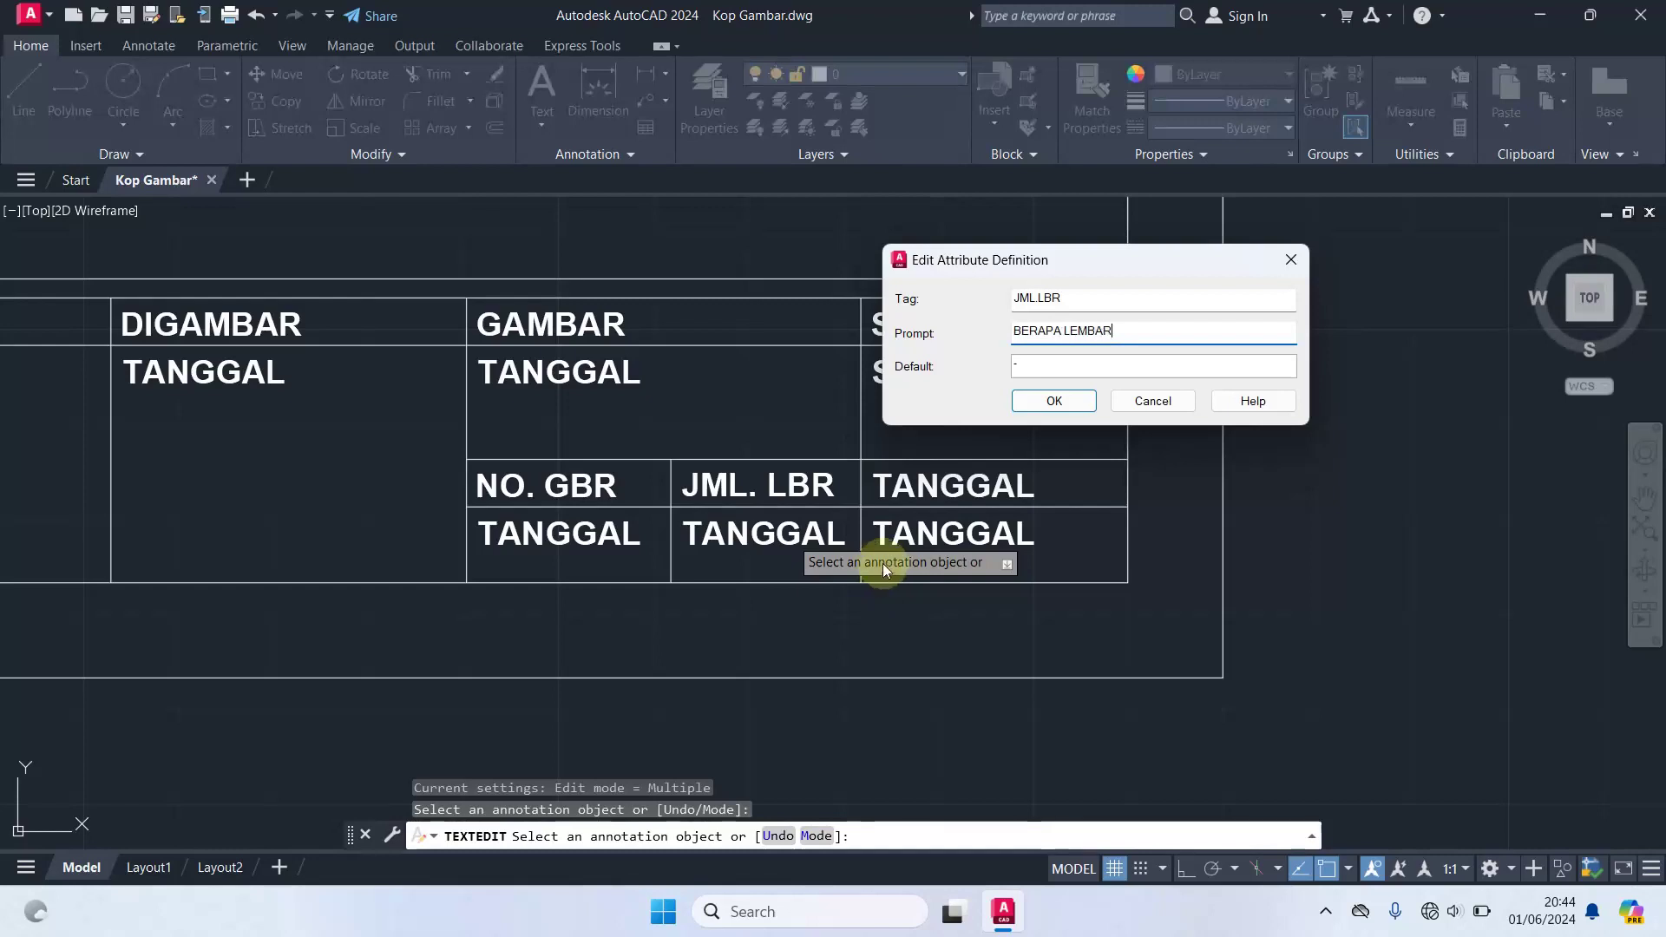
pyautogui.press('BackSpace')
pyautogui.press('BackSpace')
pyautogui.press('BackSpace')
pyautogui.press('BackSpace')
pyautogui.press('BackSpace')
pyautogui.press('BackSpace')
pyautogui.press('BackSpace')
pyautogui.press('BackSpace')
pyautogui.press('BackSpace')
pyautogui.press('BackSpace')
pyautogui.write('RP')
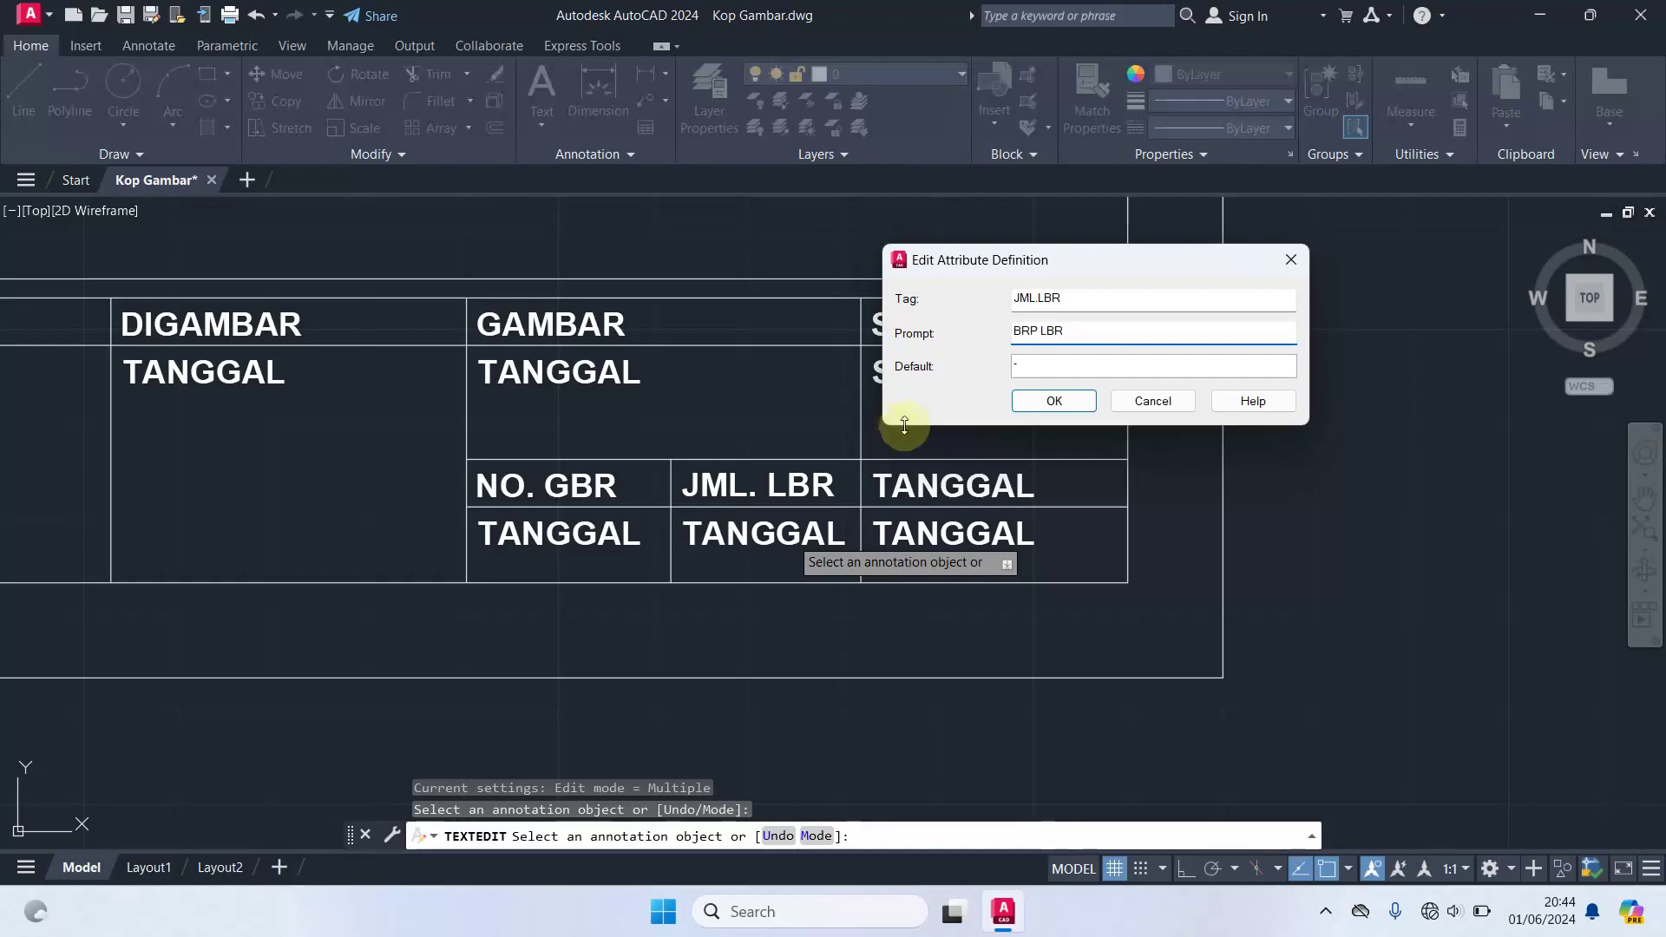
pyautogui.click(1066, 404)
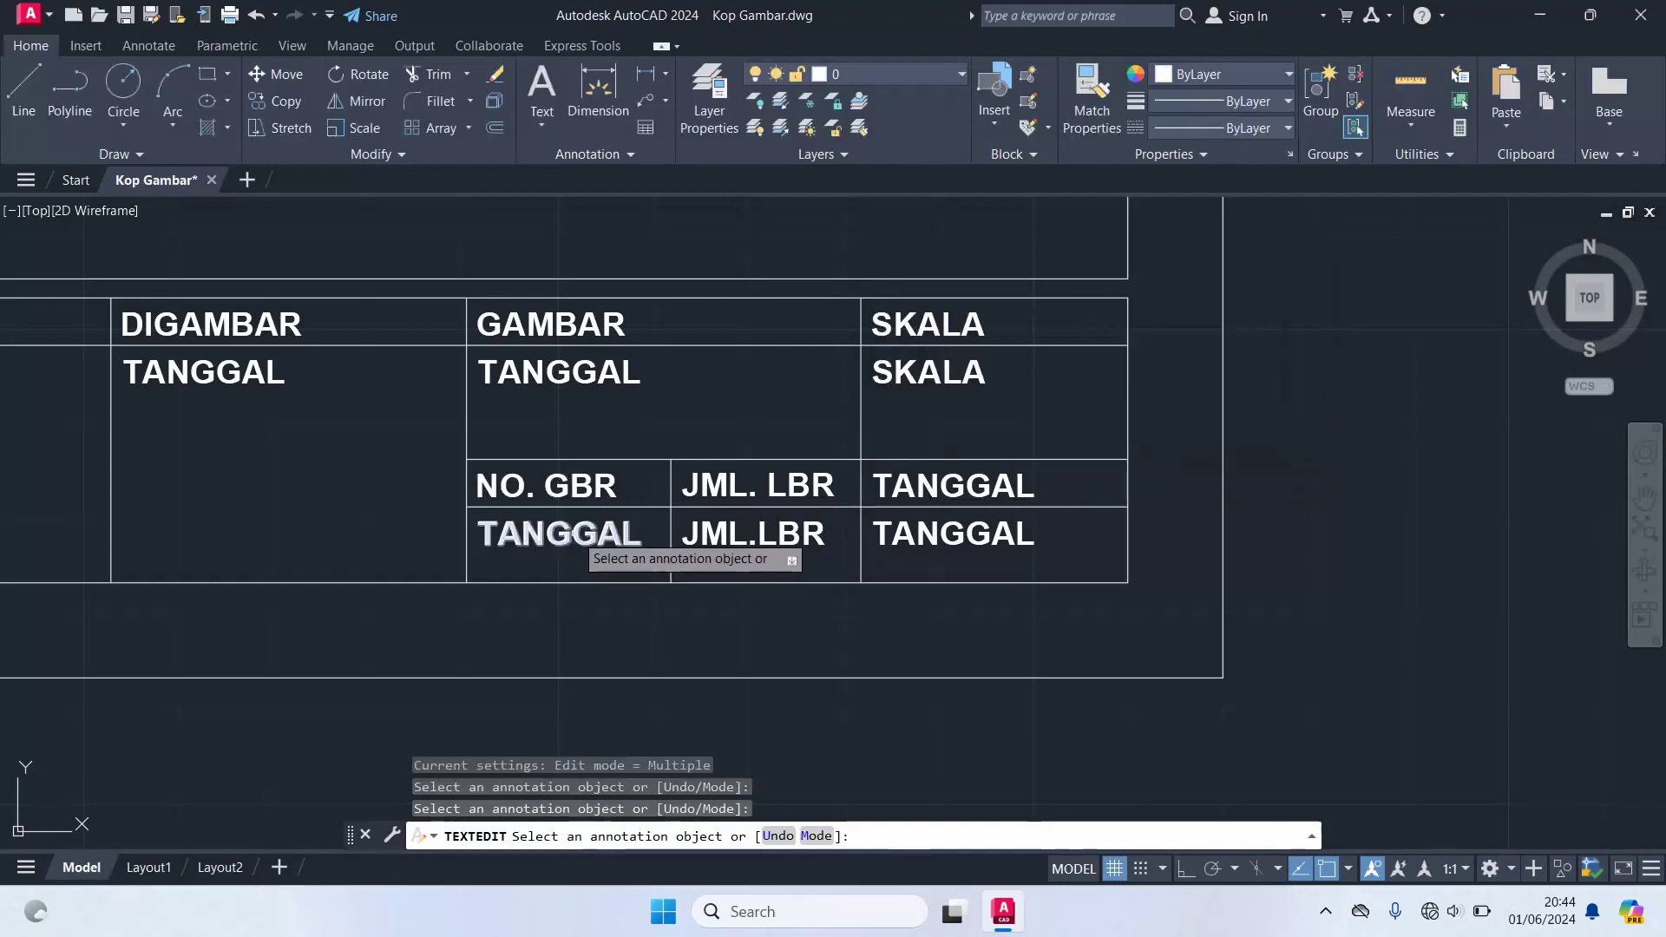
# - Give the attribute under NO. GBR the tag NO.GBR and the prompt NO. GBR
pyautogui.click(574, 539)
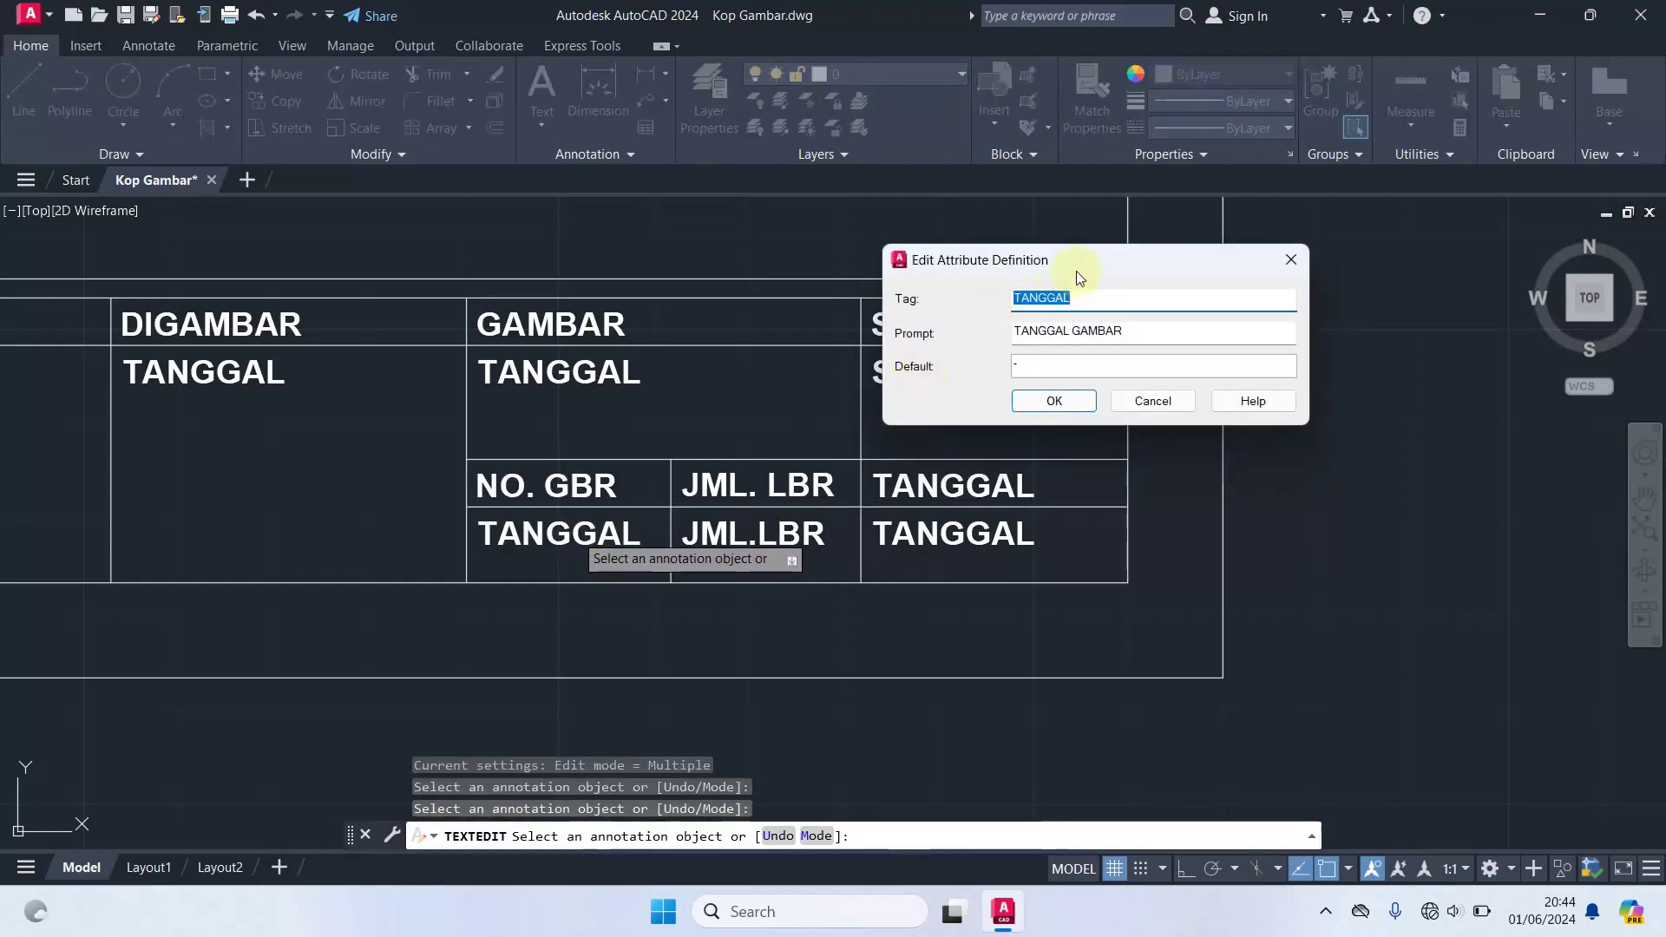
pyautogui.write('NO.GBR')
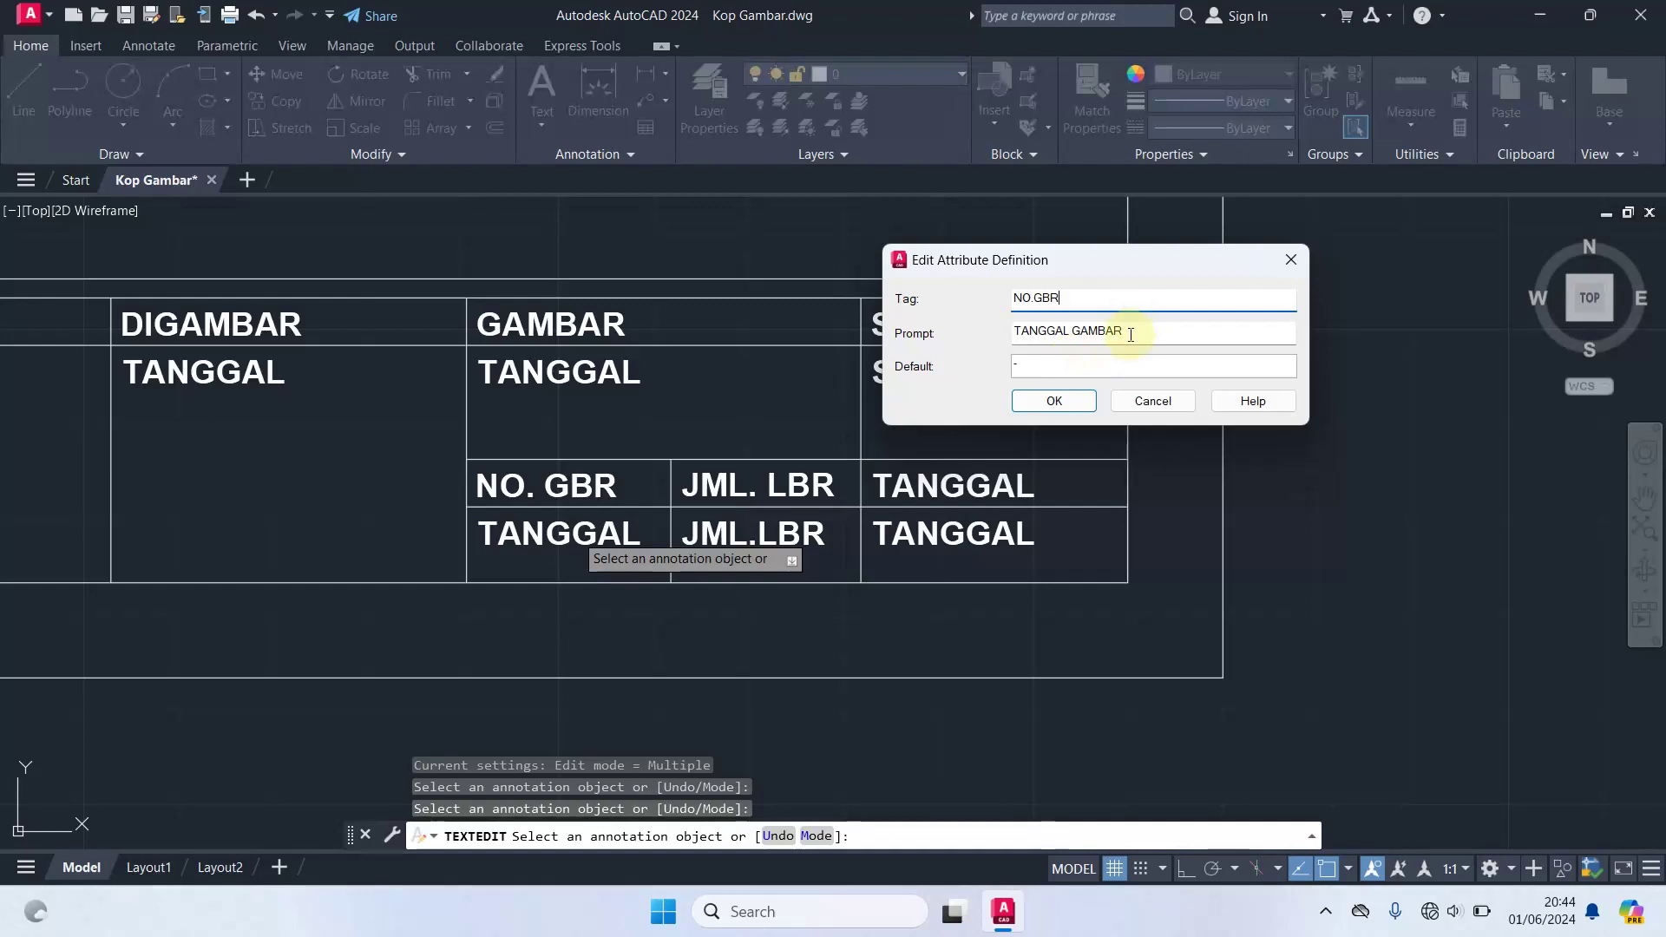
pyautogui.press('Tab')
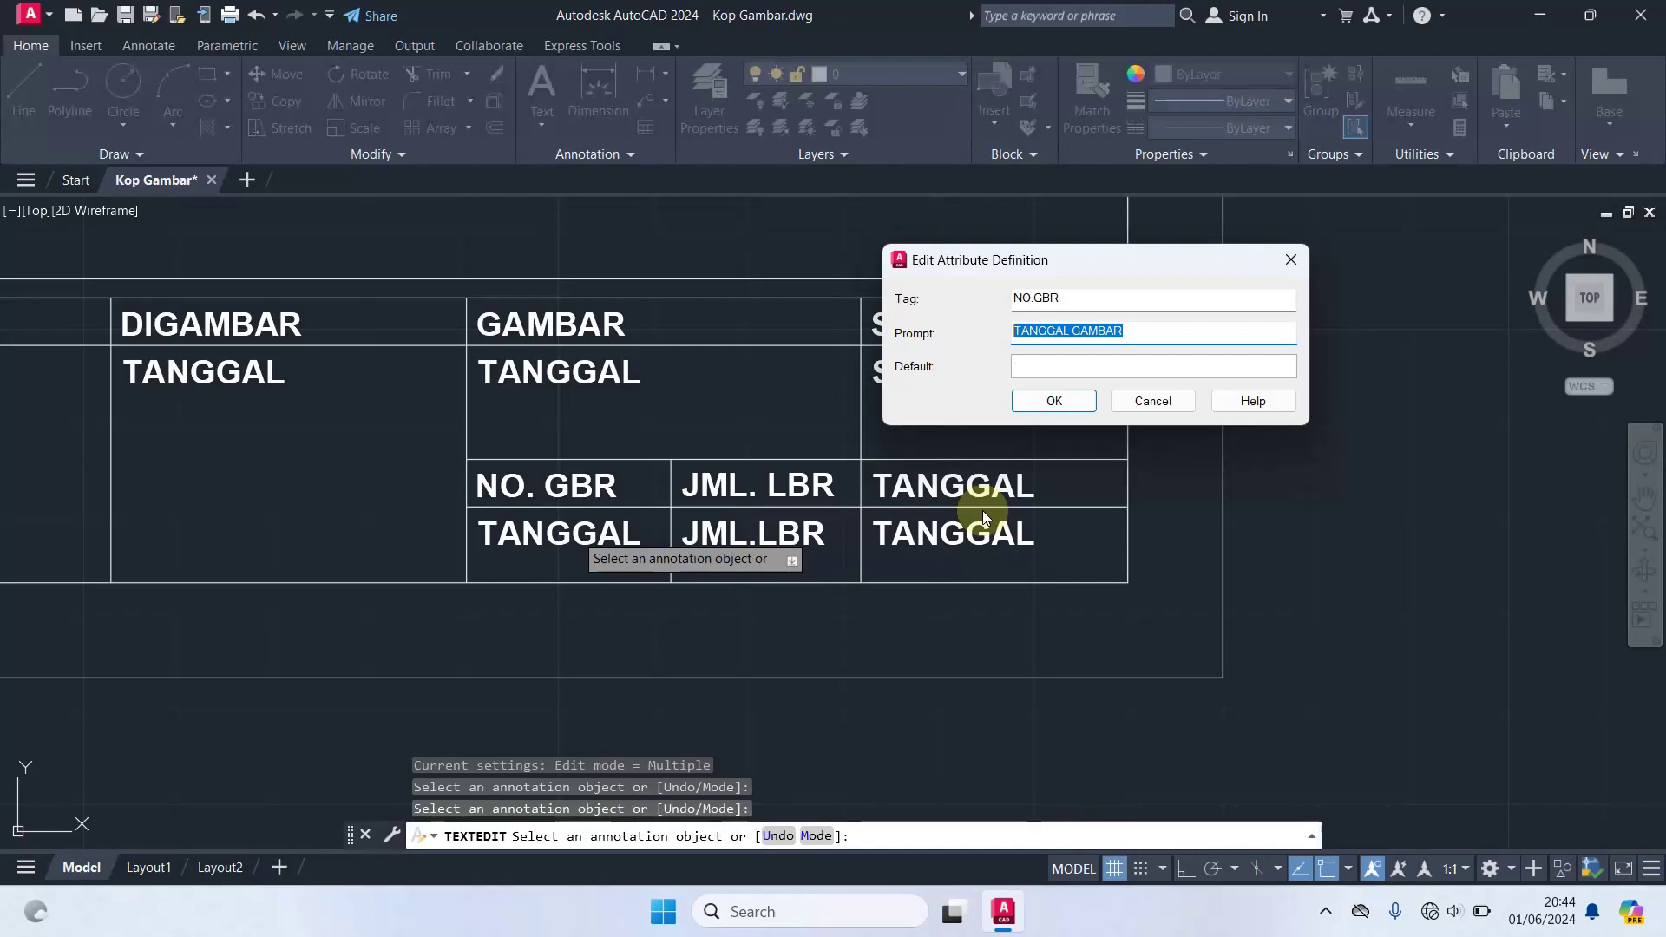
pyautogui.write('N')
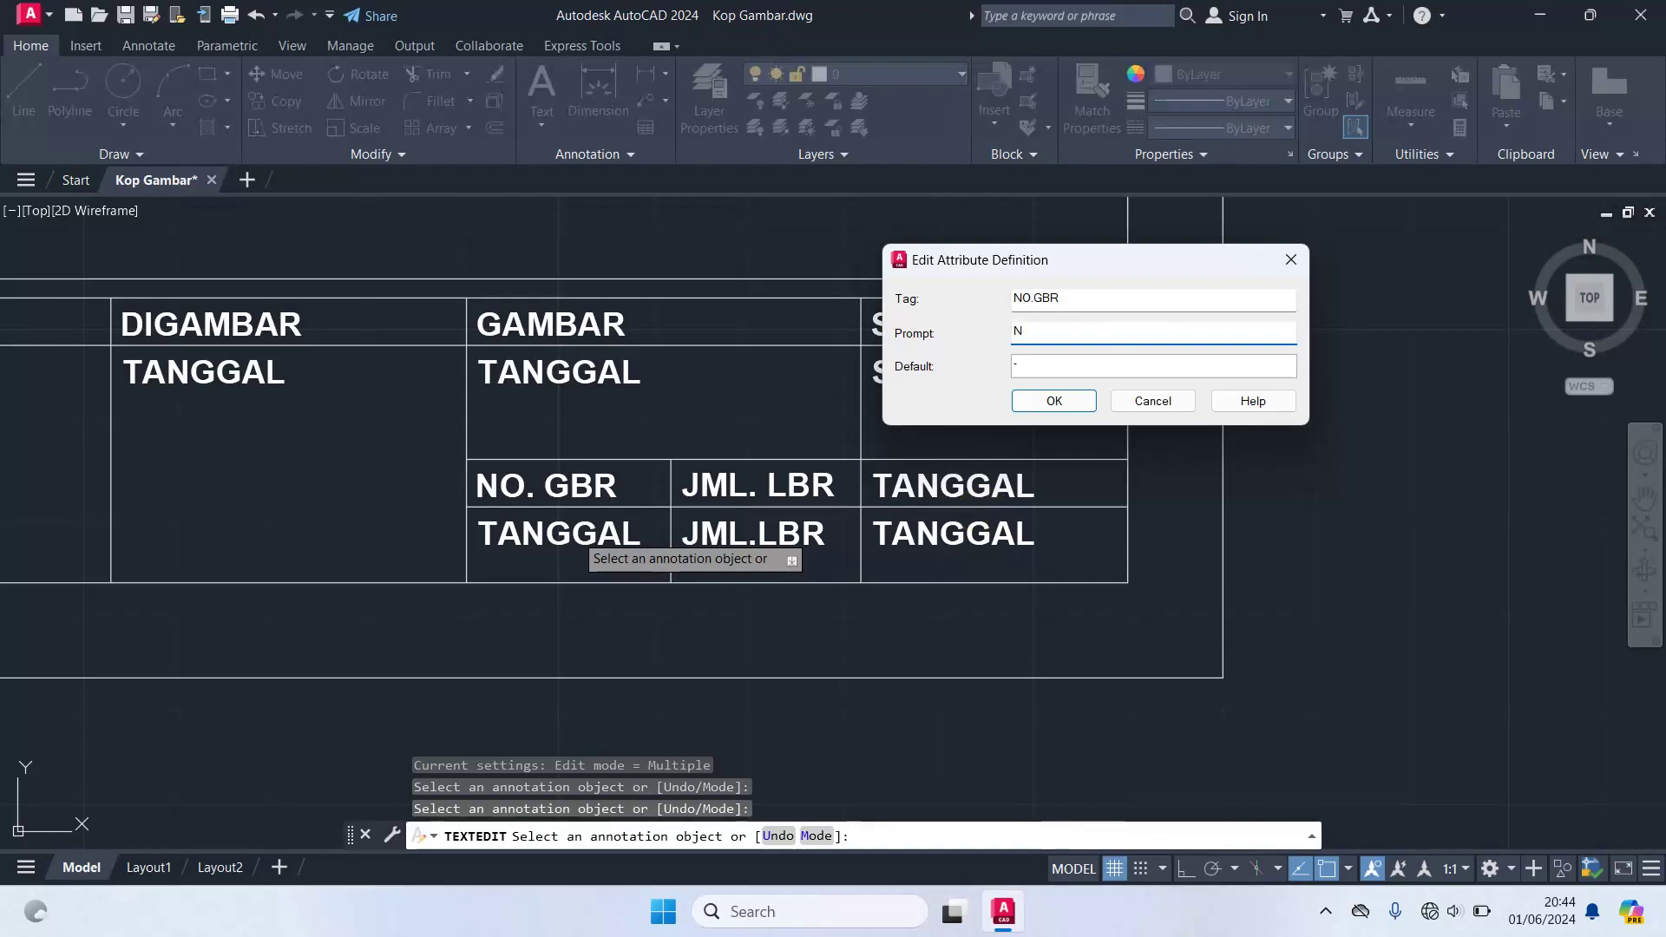
pyautogui.write('O')
pyautogui.write('. GB')
pyautogui.write('R')
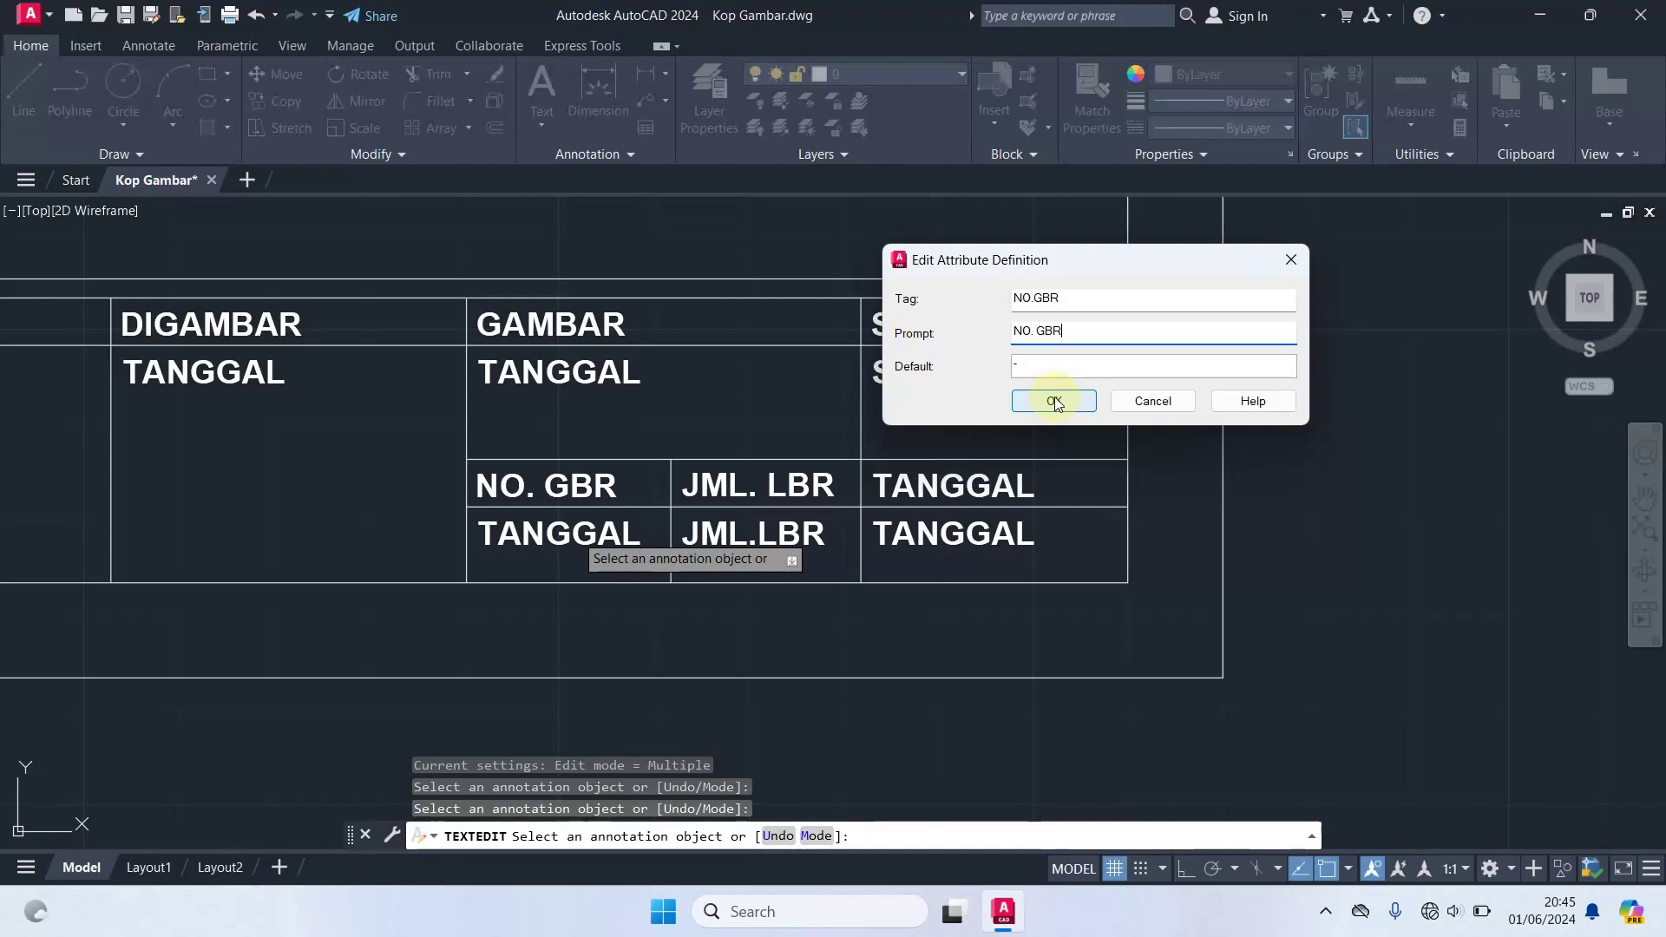
pyautogui.click(1055, 401)
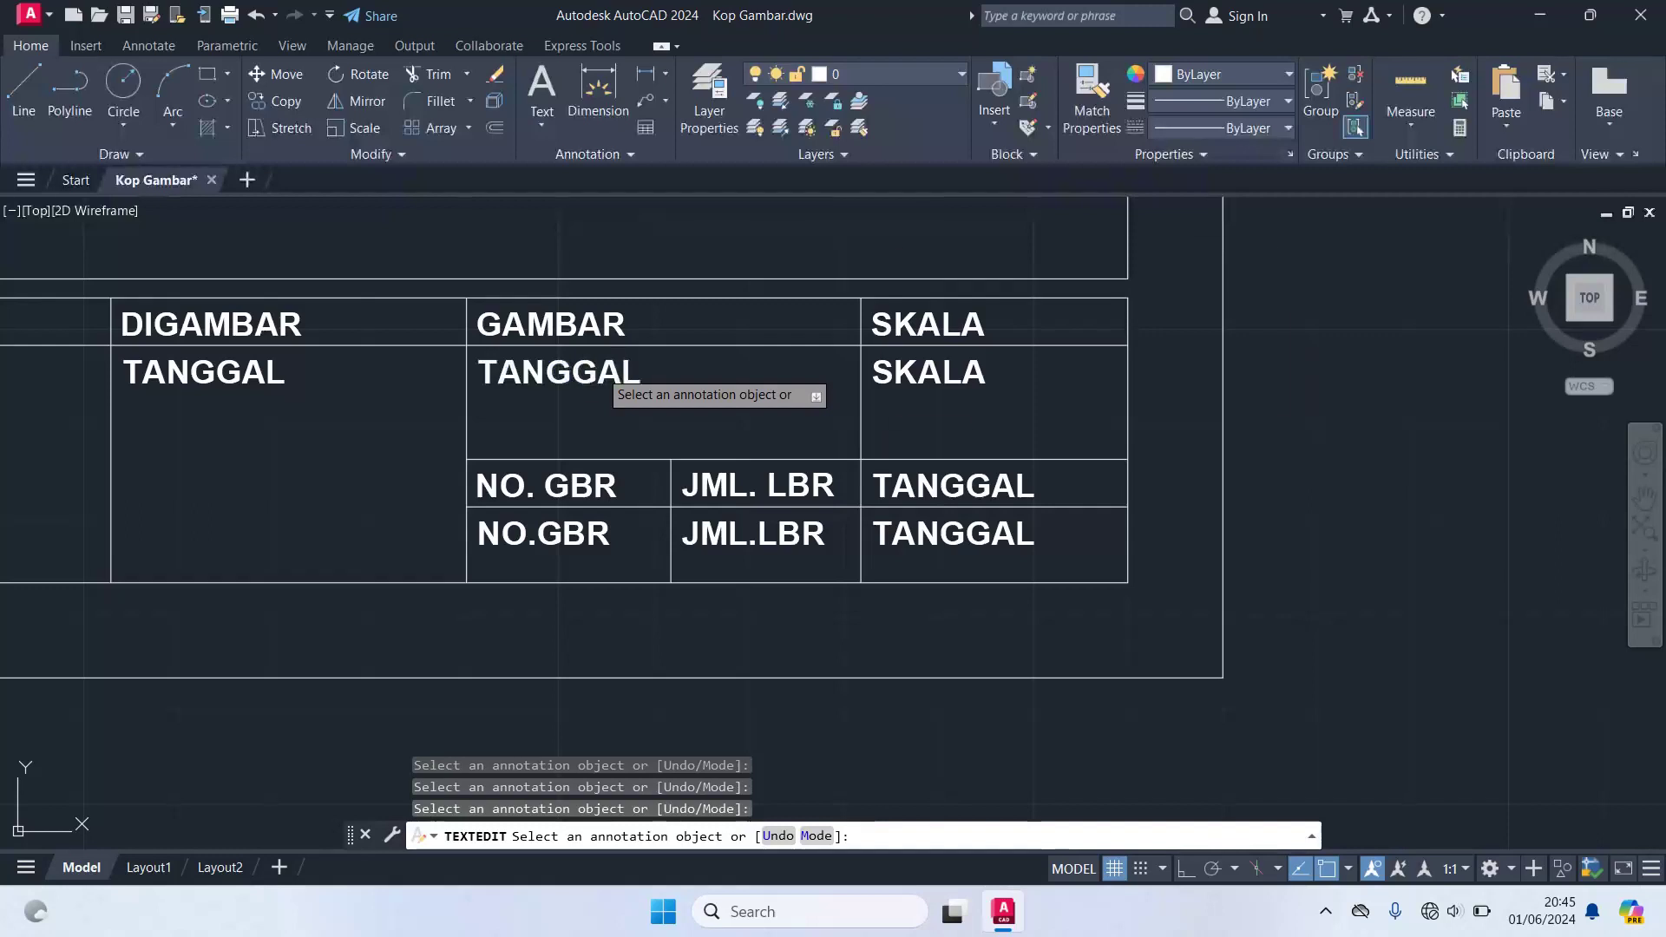
# - Change the GAMBAR-cell attribute to tag GAMBAR with the prompt NAMA GAMBAR
pyautogui.click(599, 375)
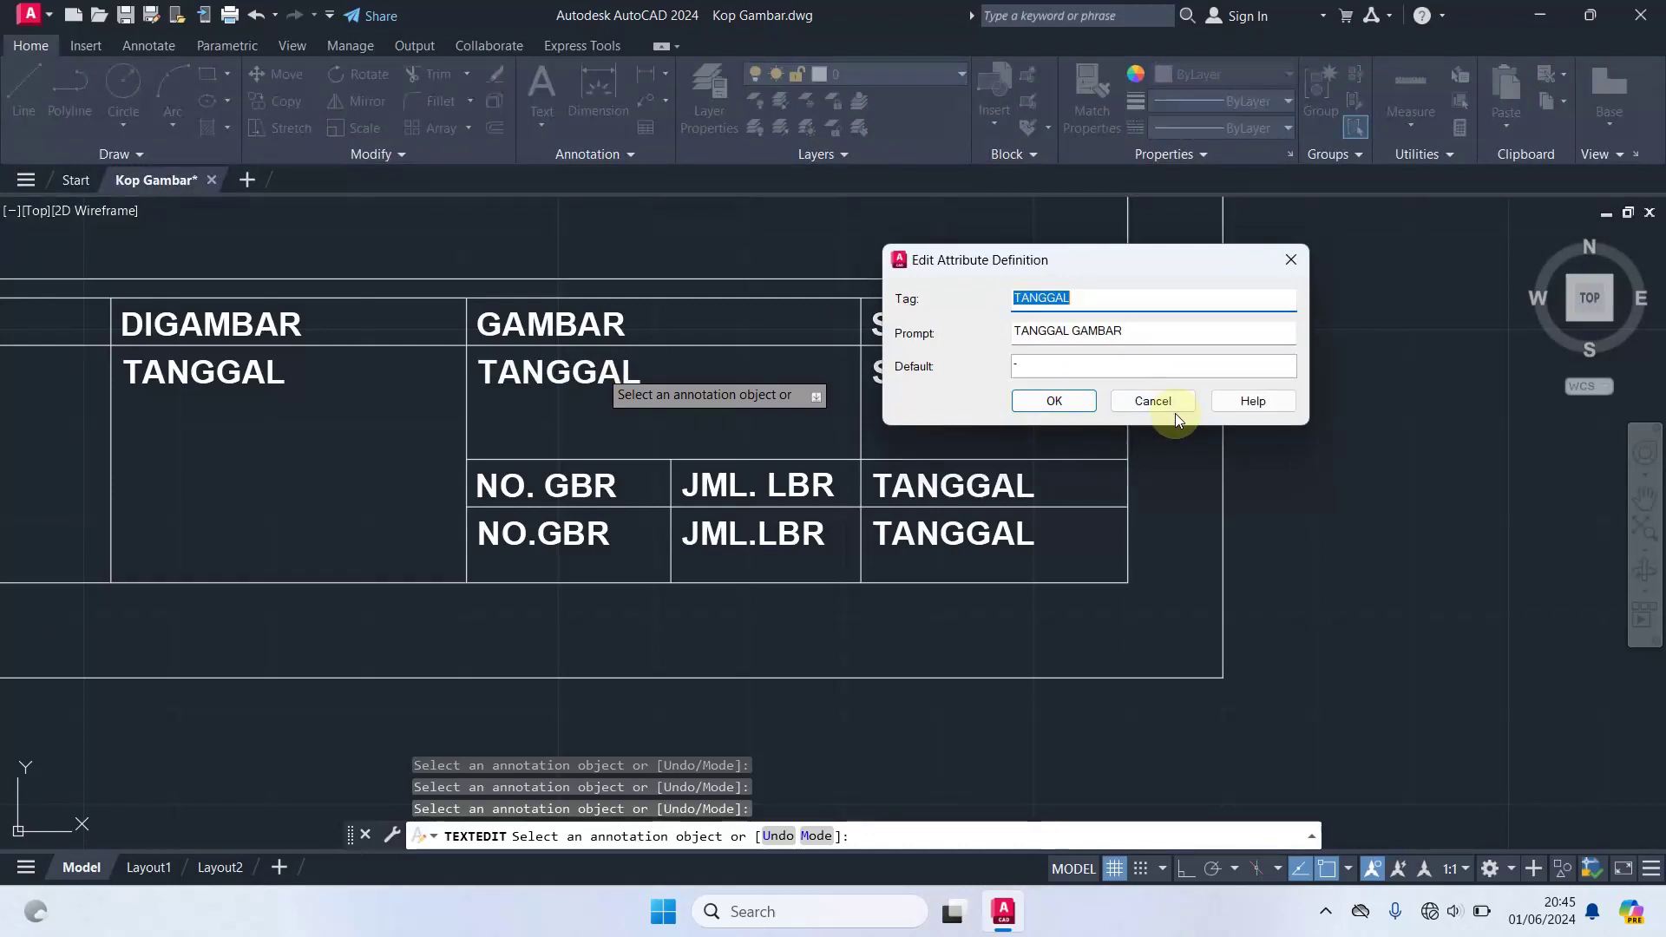
pyautogui.write('NA')
pyautogui.write('M')
pyautogui.press('BackSpace')
pyautogui.press('BackSpace')
pyautogui.press('BackSpace')
pyautogui.write('GAMBAR')
pyautogui.tripleClick(1149, 338)
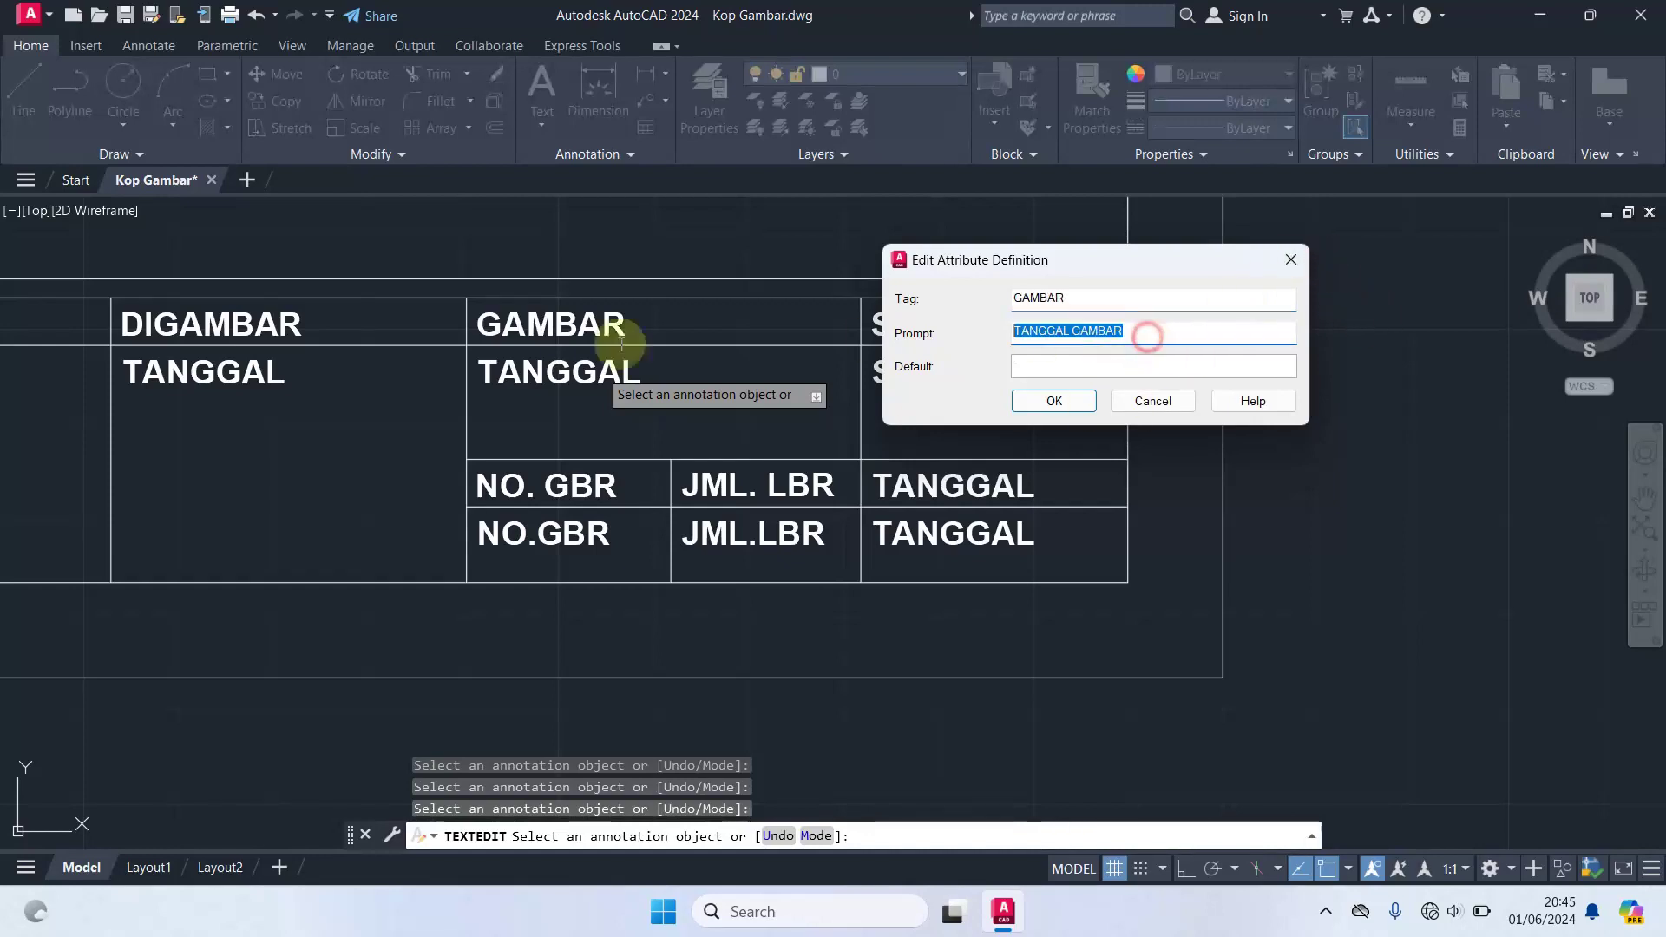
pyautogui.write('NAMA GAMBAR')
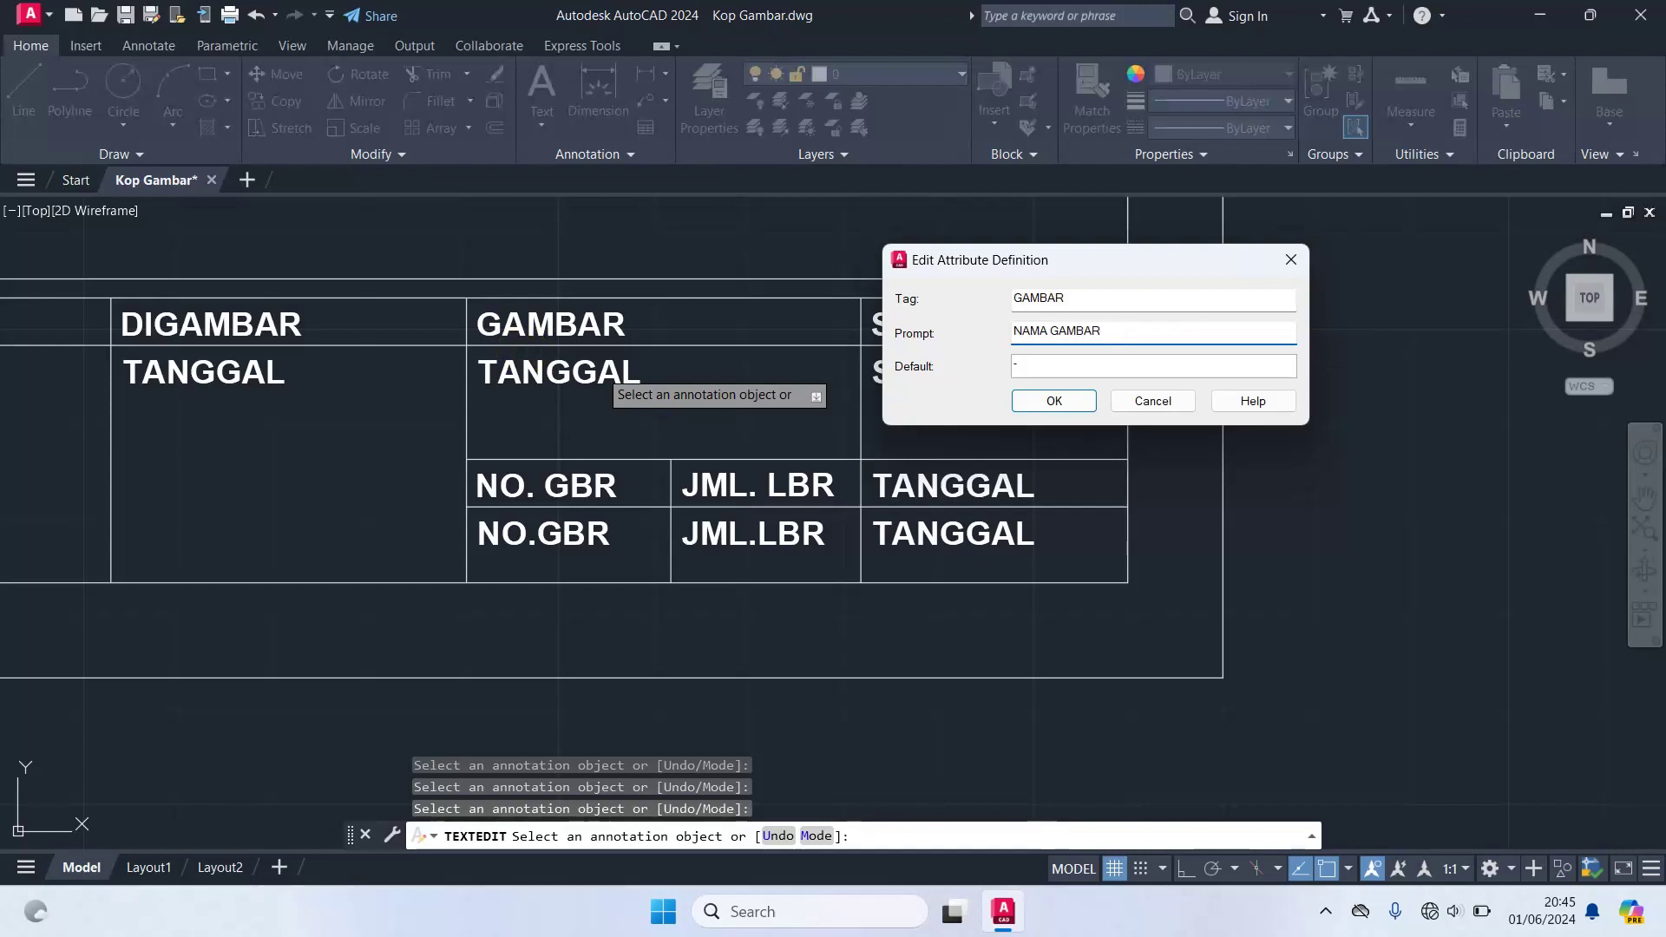
pyautogui.click(1076, 400)
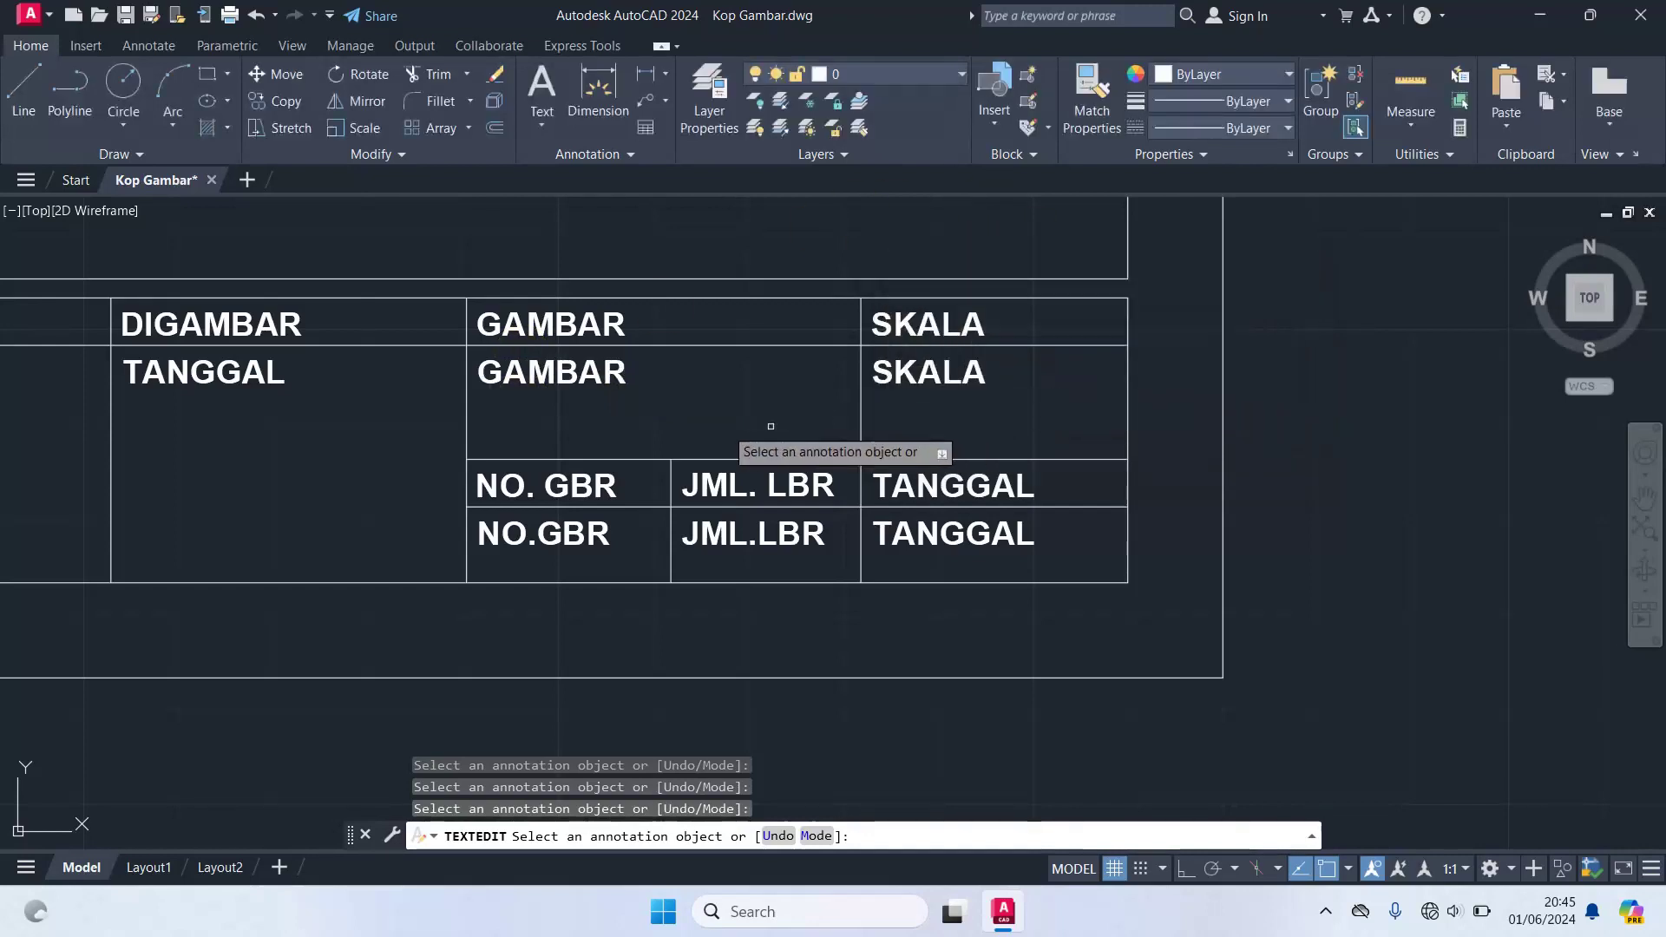
pyautogui.moveTo(655, 415); pyautogui.dragTo(1138, 420, button='middle')
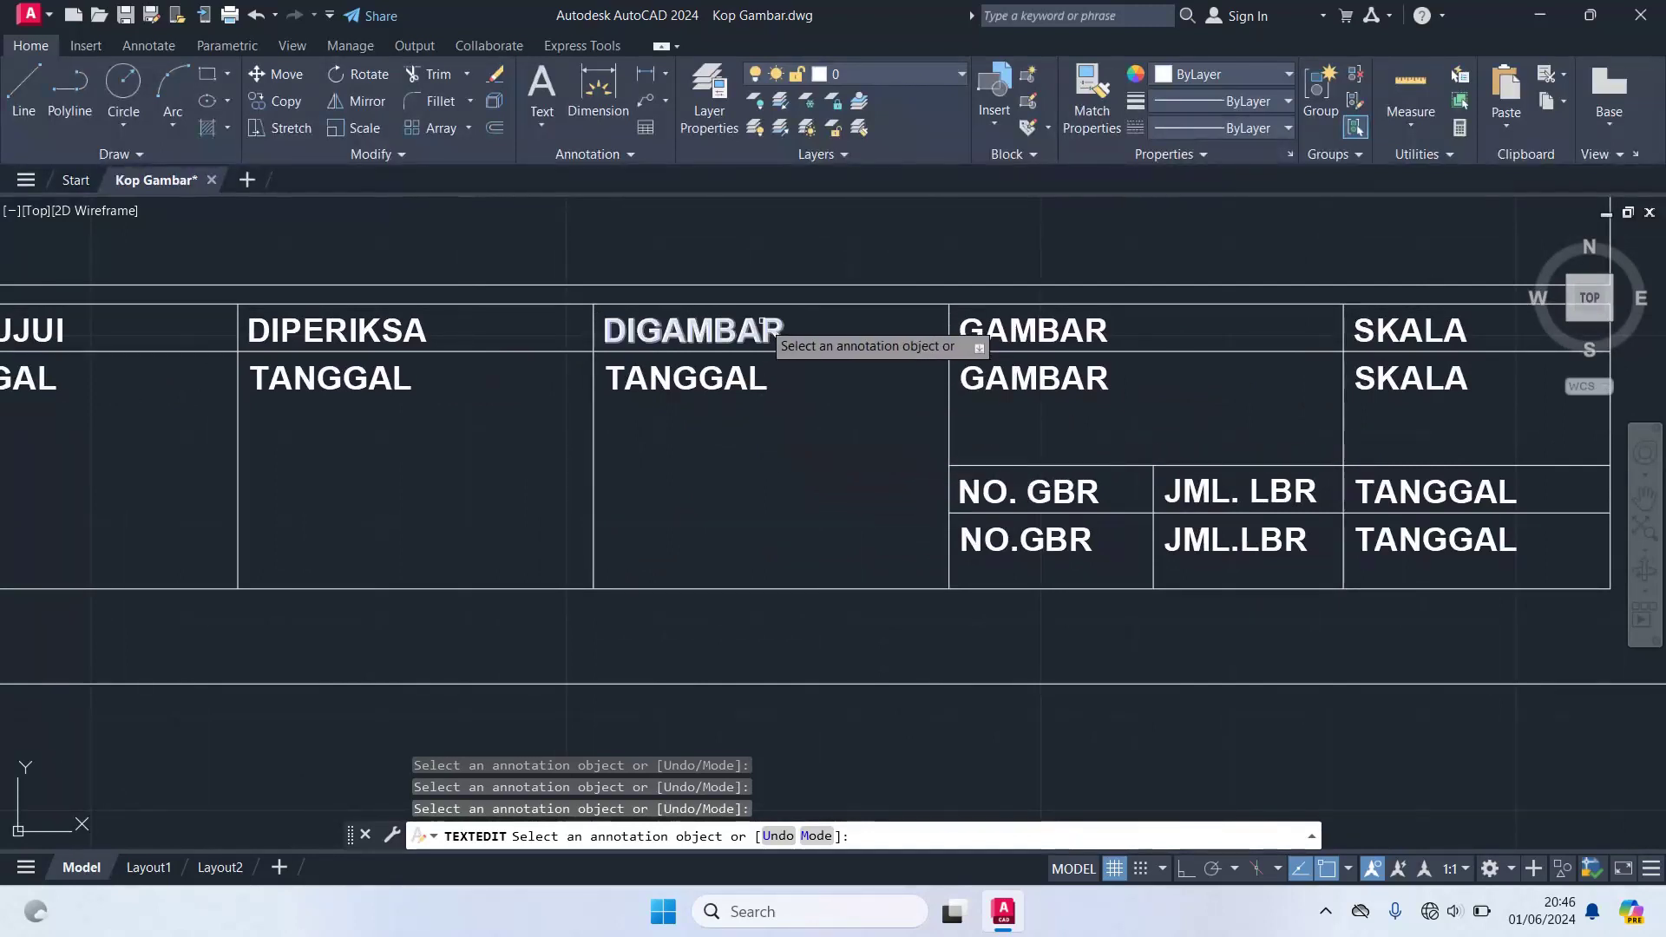
# - Retag the attribute under DIGAMBAR as DIGAMBAR with the prompt DIGAMBAR OLEH
pyautogui.click(759, 387)
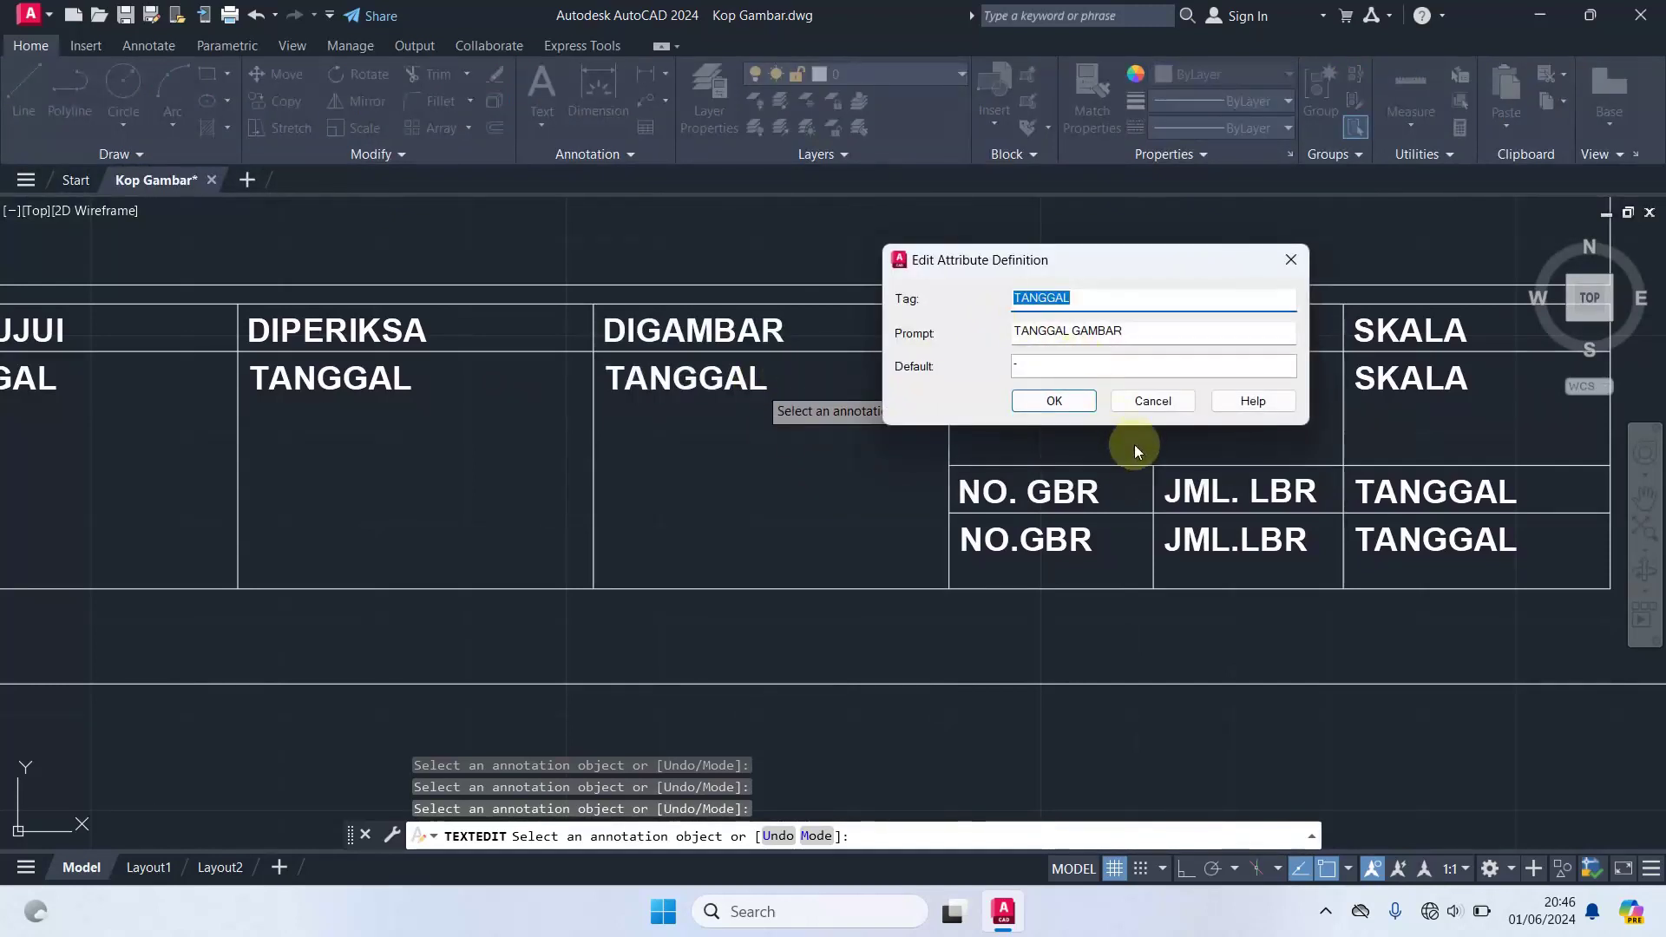
pyautogui.write('DIGAMBAR')
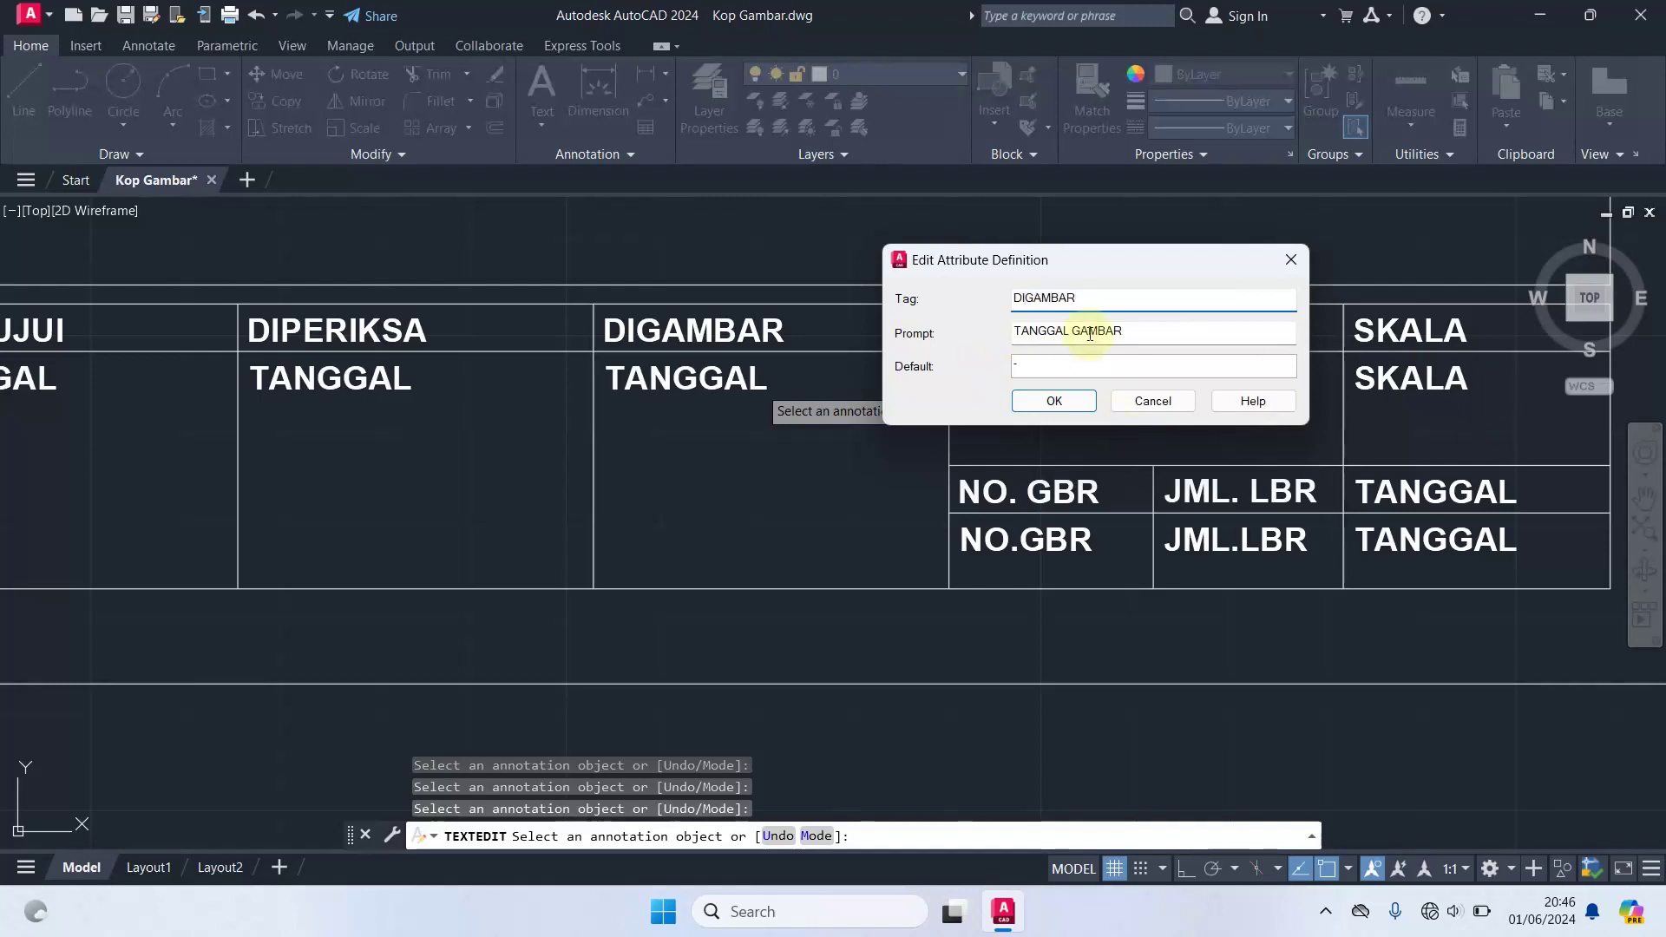
pyautogui.tripleClick(1133, 330)
pyautogui.write('D')
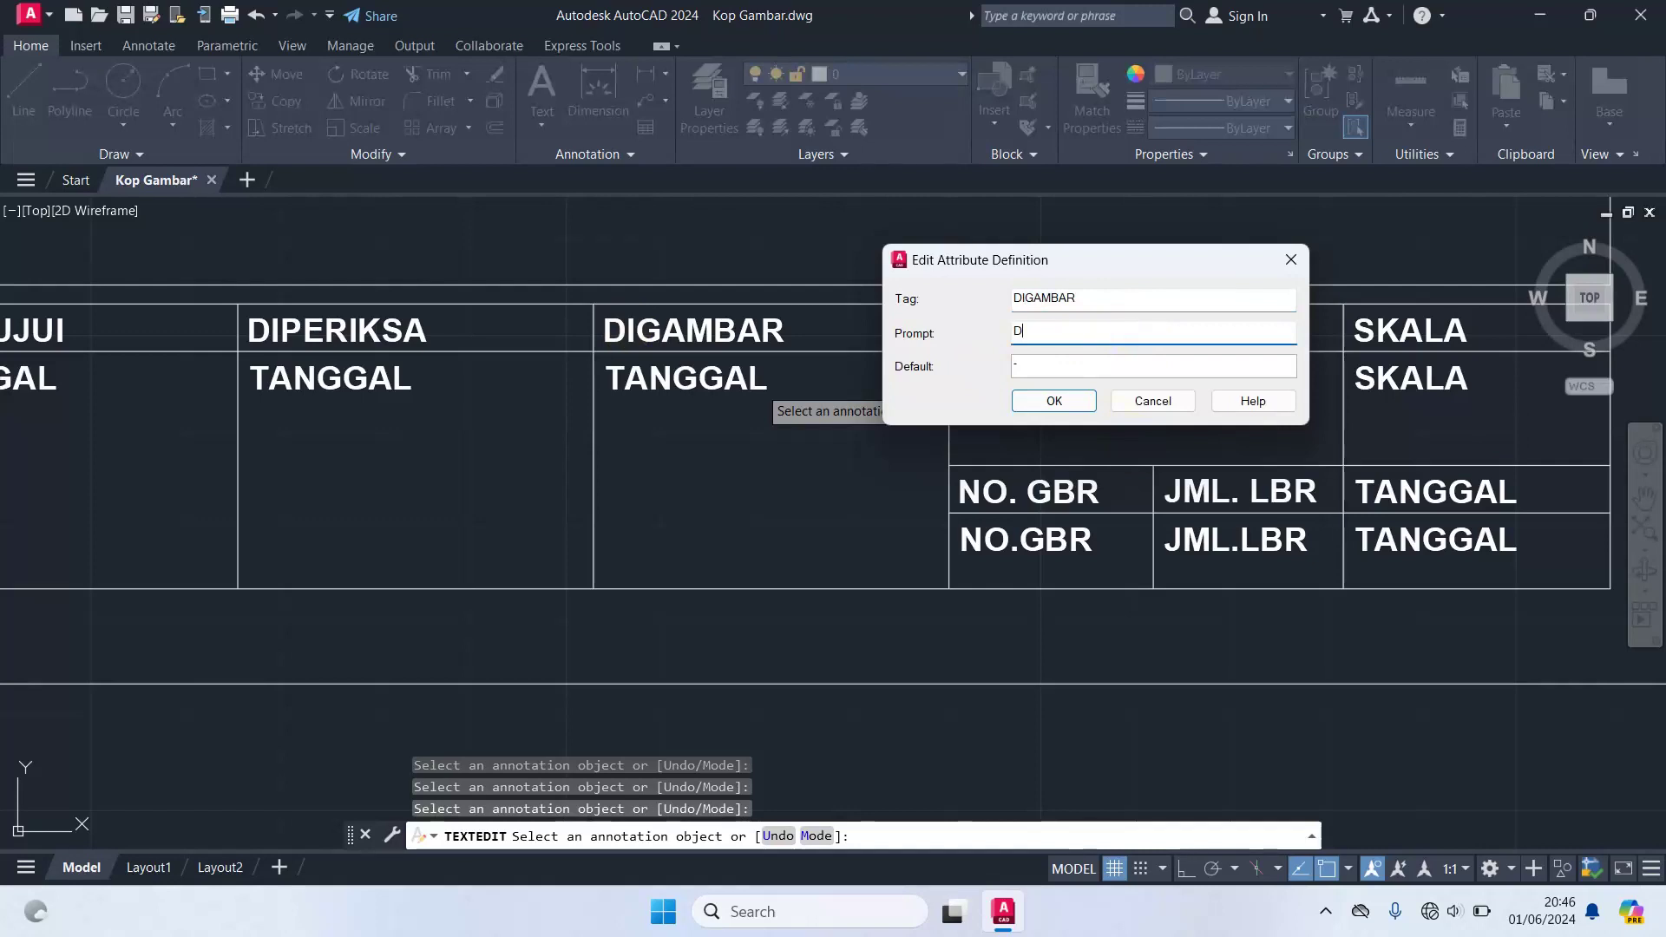
pyautogui.write('IGAMBAR ')
pyautogui.write('OLEH')
pyautogui.click(1052, 400)
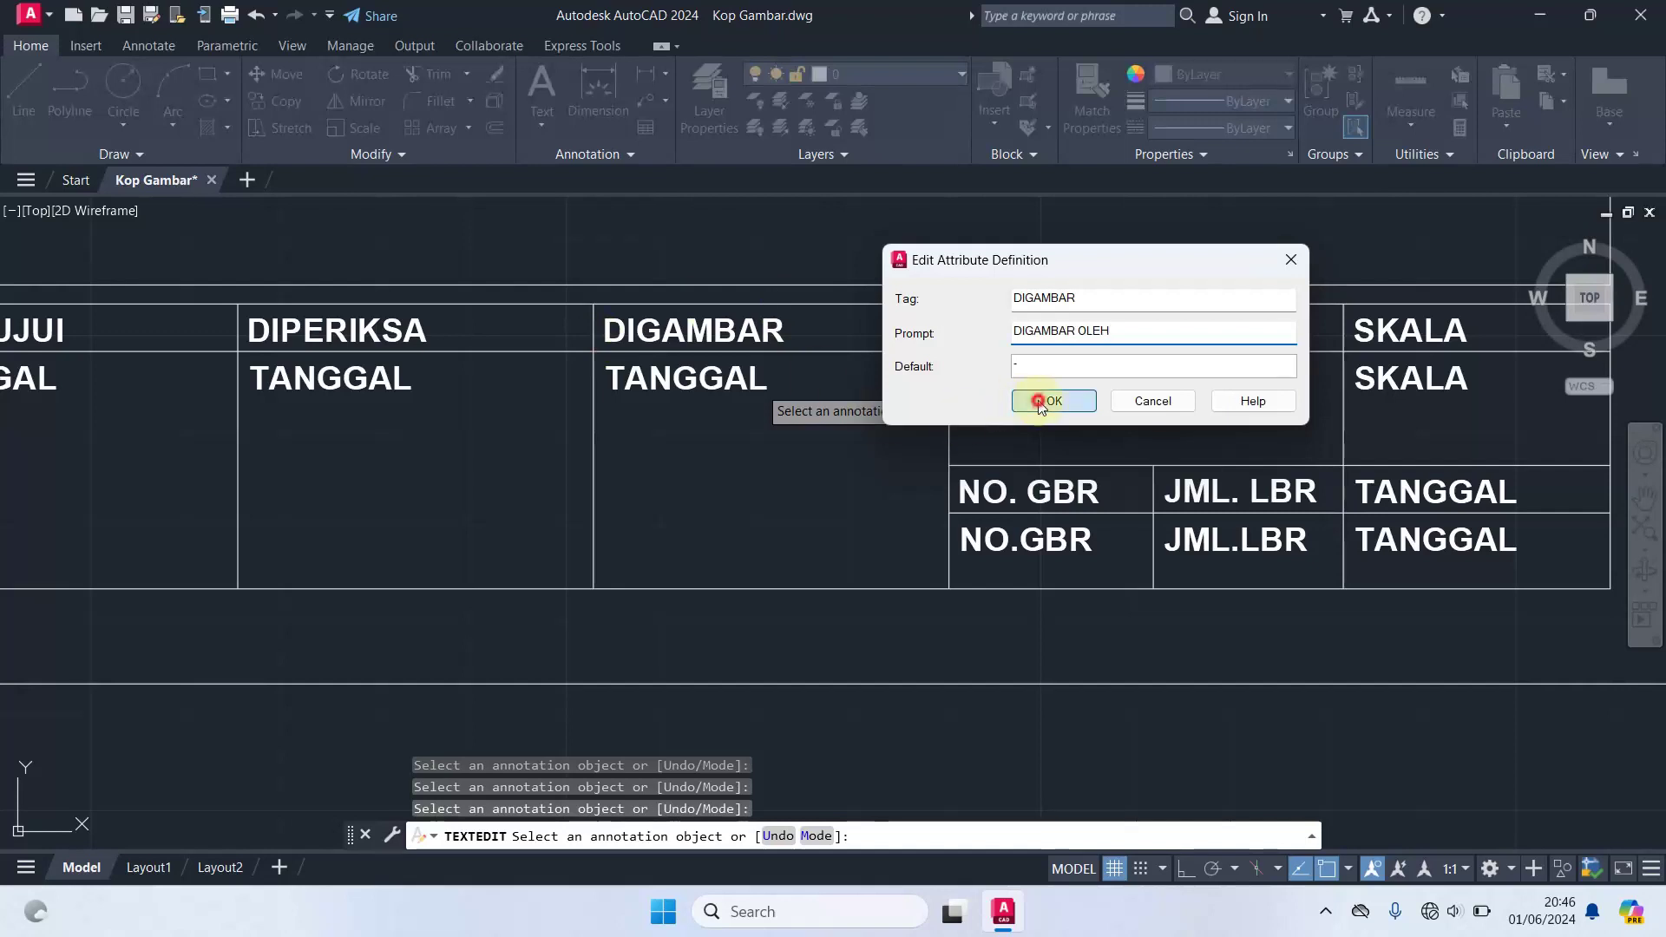
pyautogui.moveTo(317, 426); pyautogui.dragTo(780, 452, button='middle')
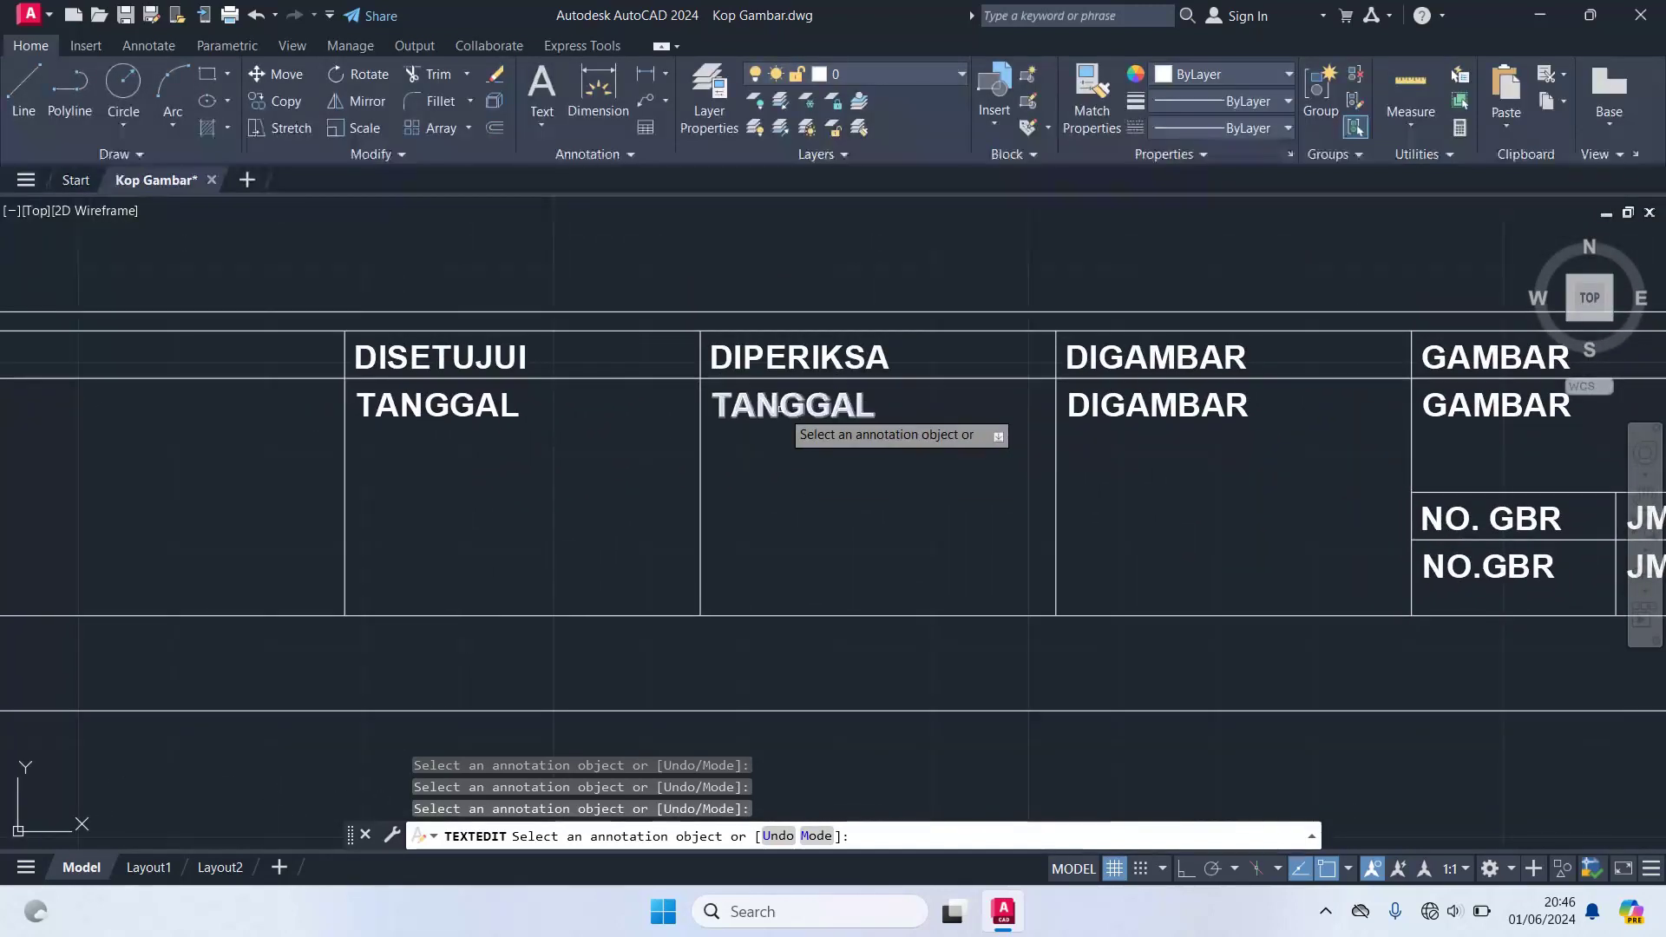
# - Retag the attribute under DIPERIKSA as DIPERIKSA with the prompt DIPERIKSA OLEH
pyautogui.click(781, 413)
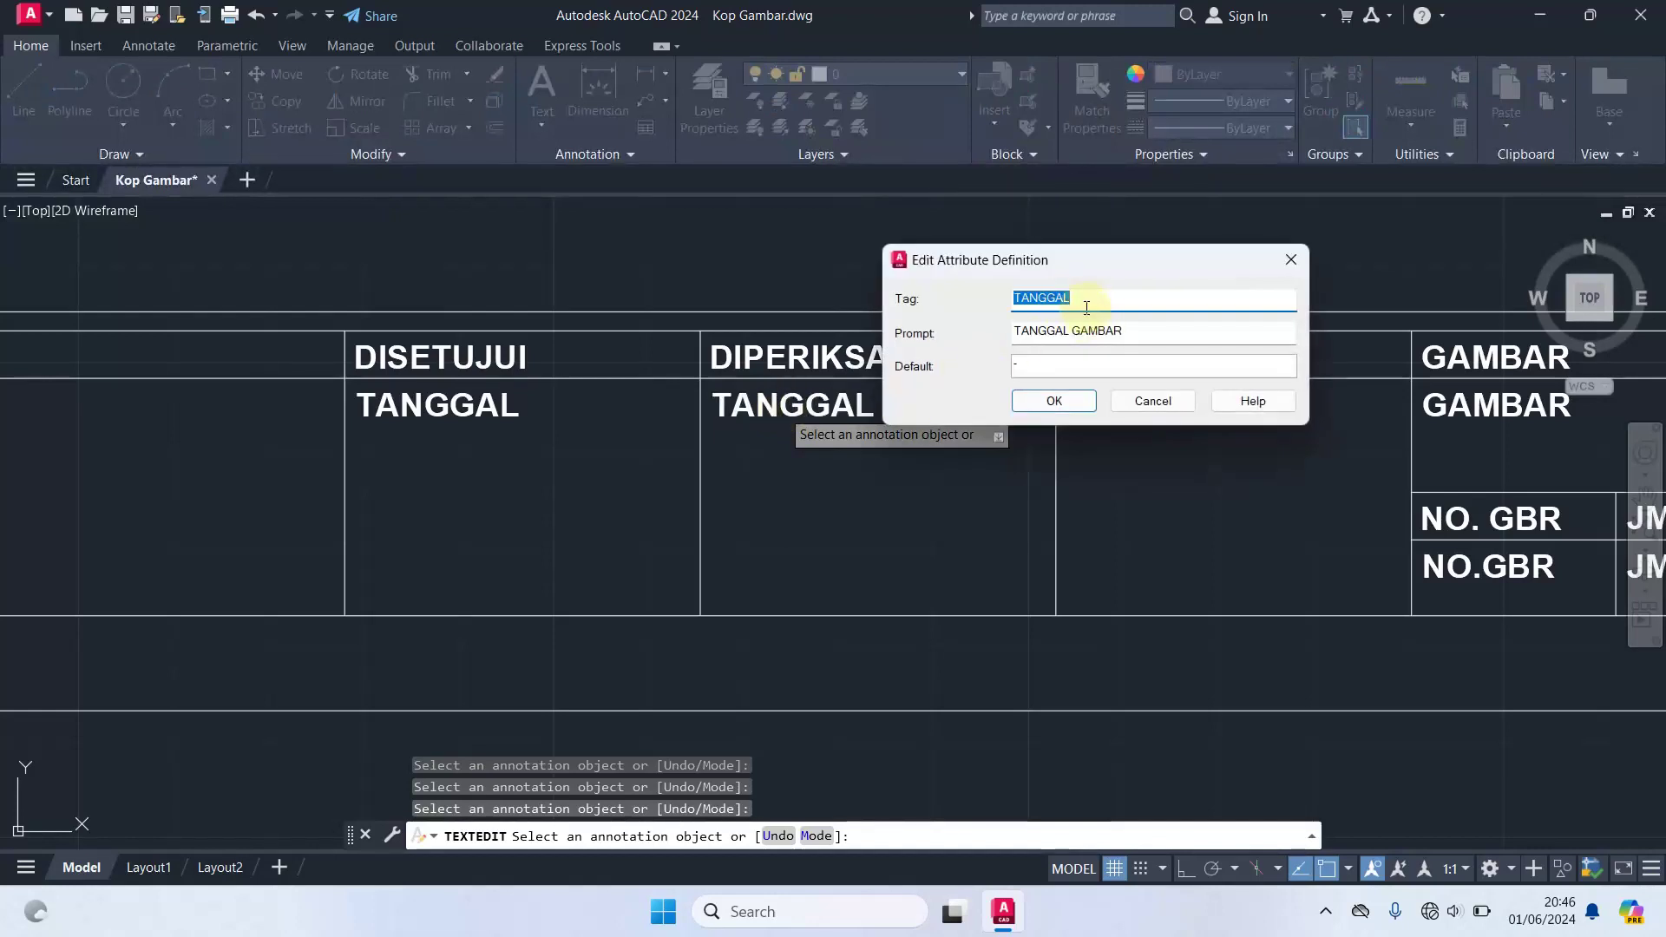
pyautogui.write('DIP')
pyautogui.write('ERIKSA')
pyautogui.click(1138, 328)
pyautogui.moveTo(1099, 326); pyautogui.dragTo(606, 364)
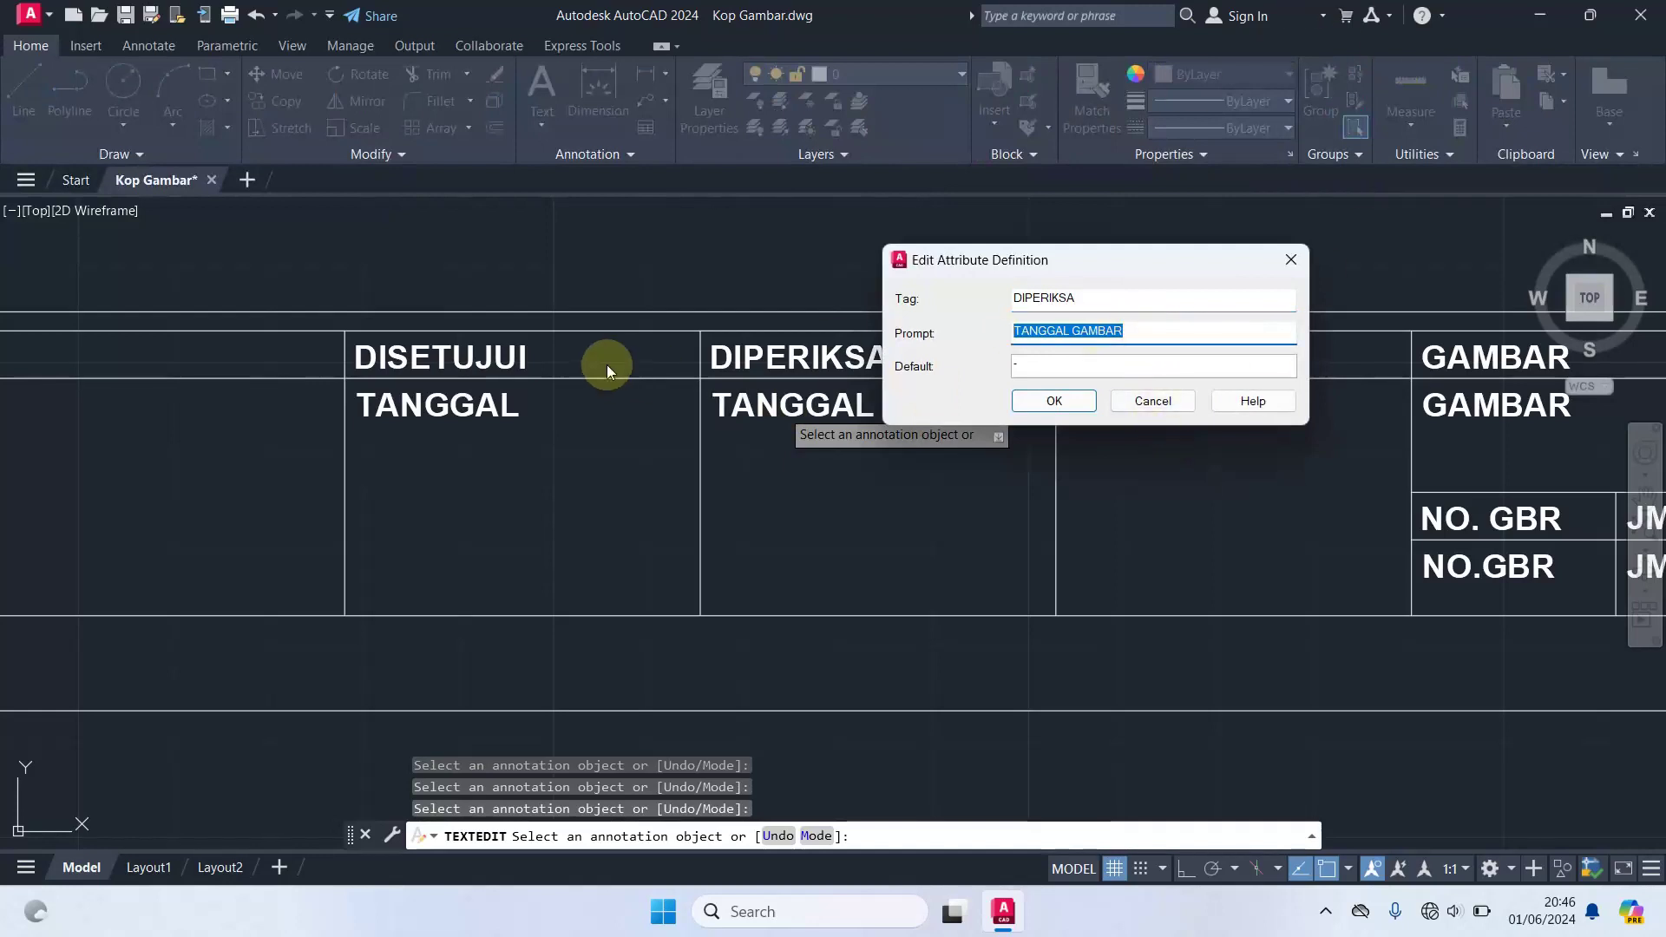
pyautogui.write('DIPERIKS')
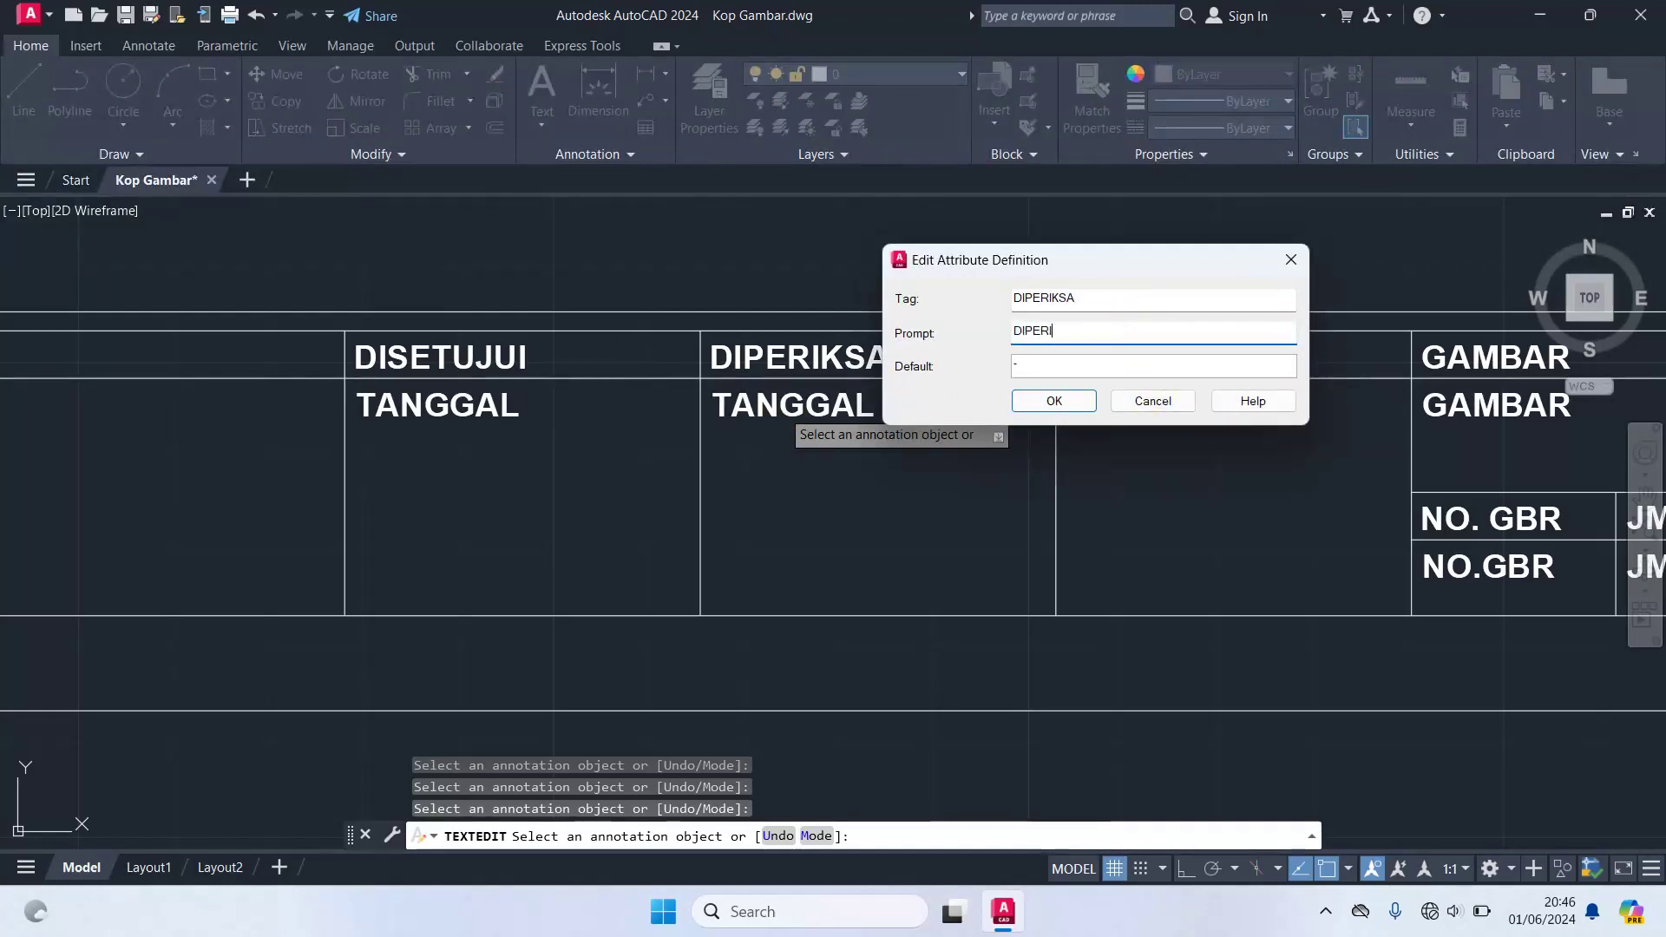
pyautogui.write('A OLEH')
pyautogui.click(1053, 404)
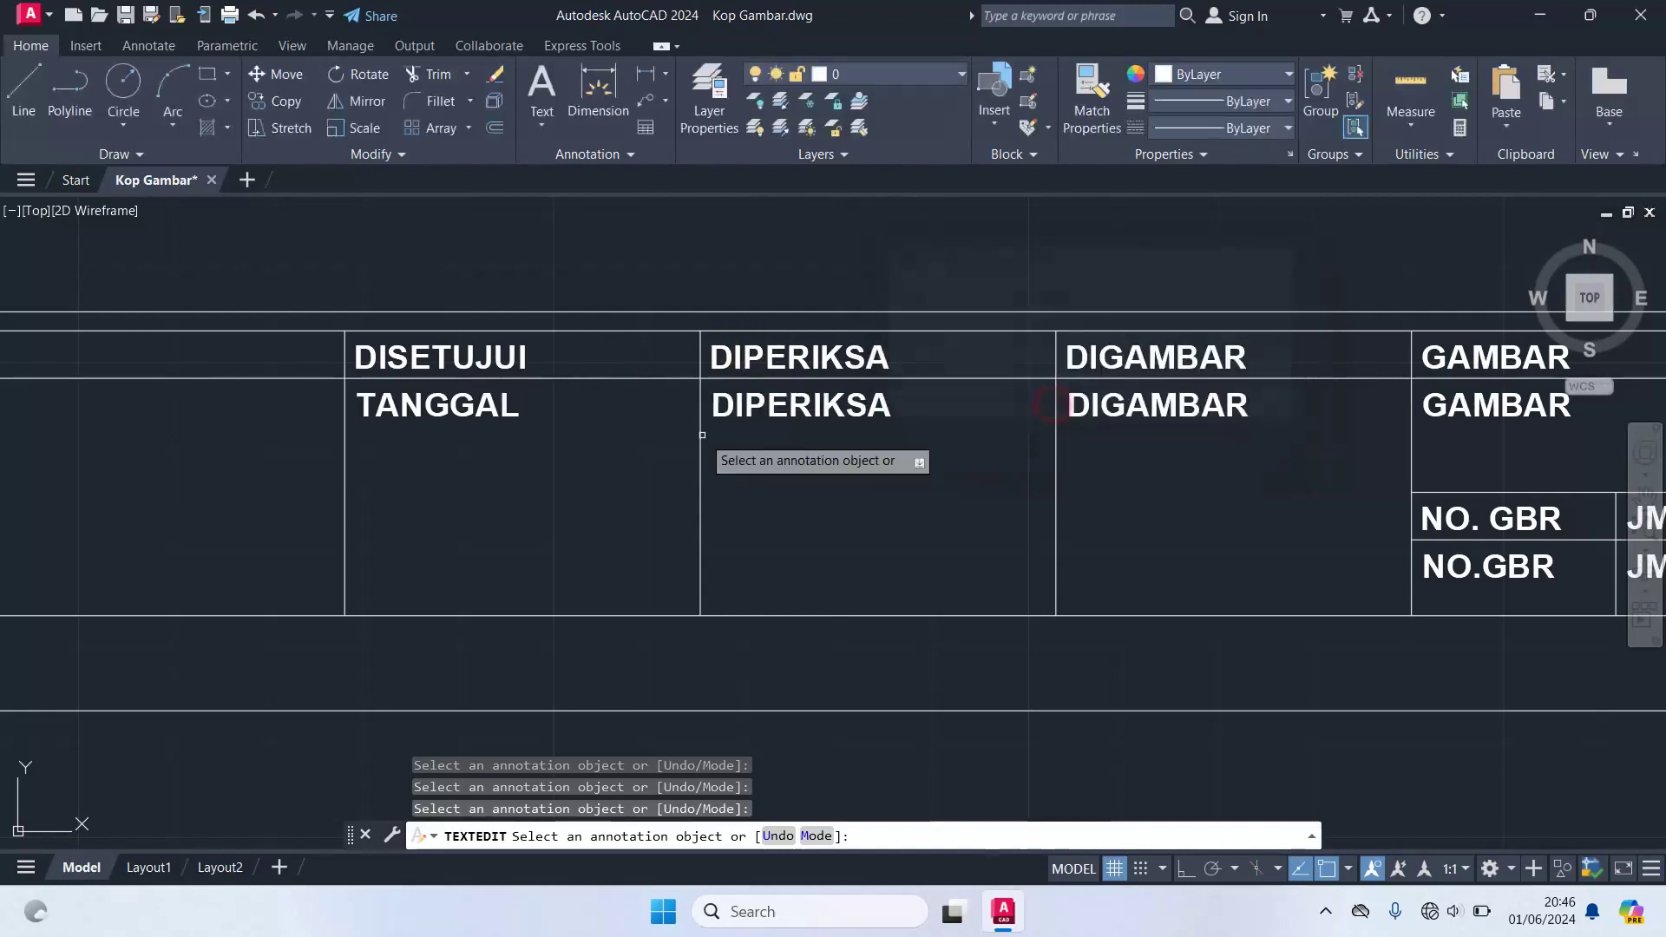
pyautogui.moveTo(494, 461); pyautogui.dragTo(924, 468, button='middle')
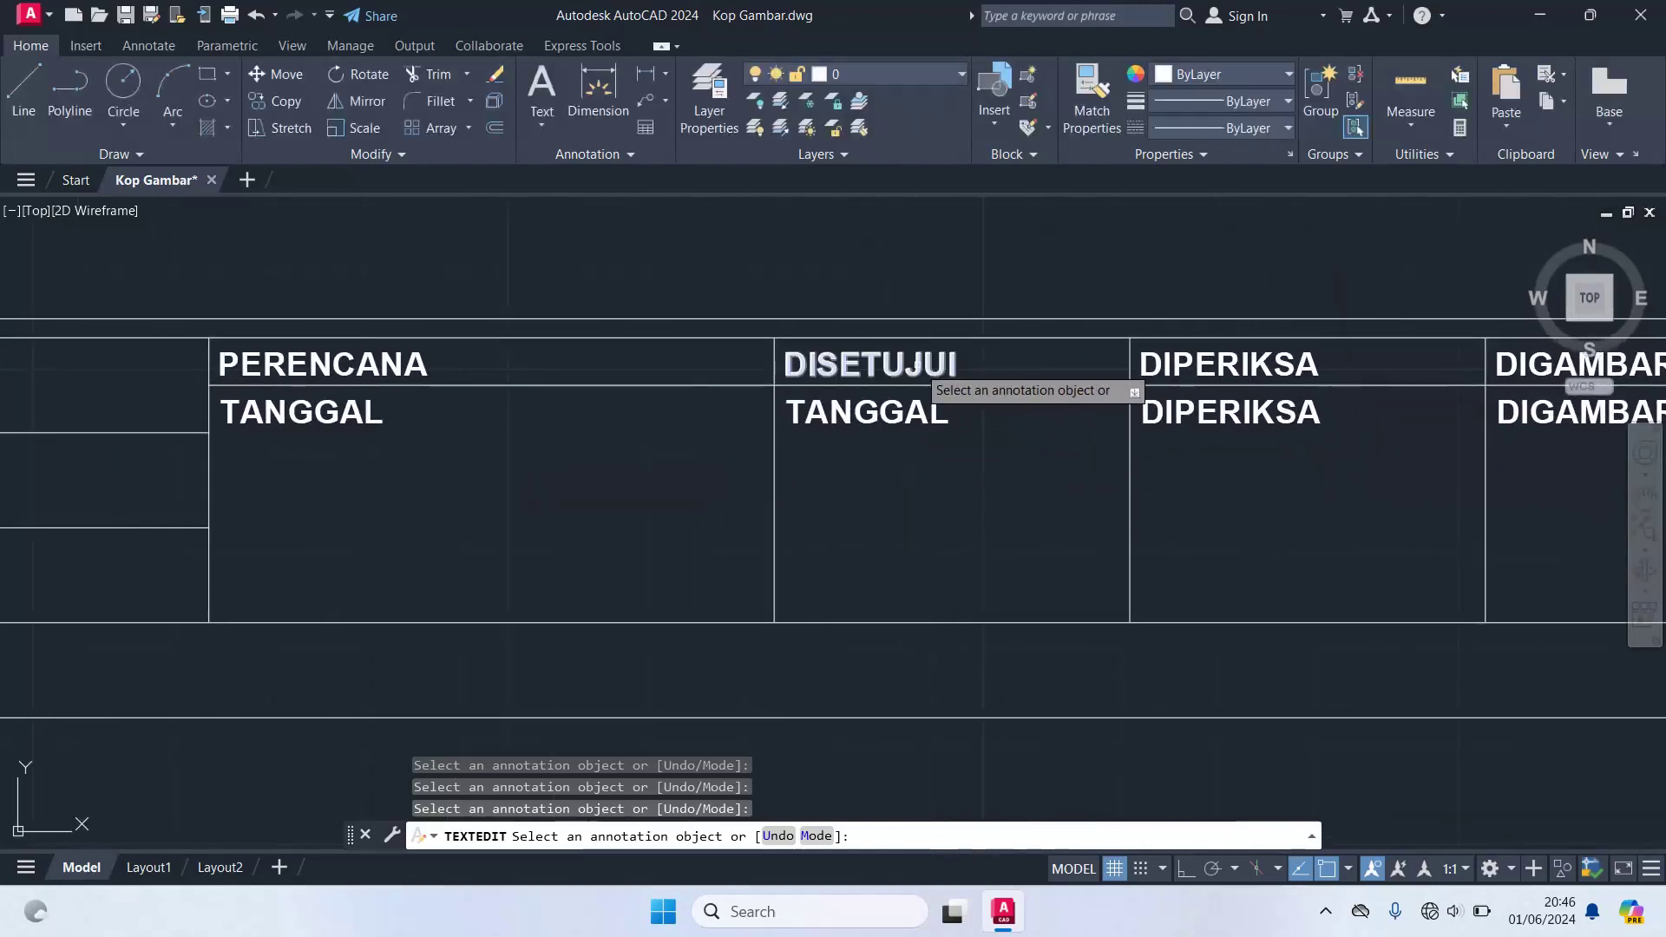
# - Retag the attribute under DISETUJUI as DISETUJUI, with a matching DISETUJUI prompt
pyautogui.click(933, 364)
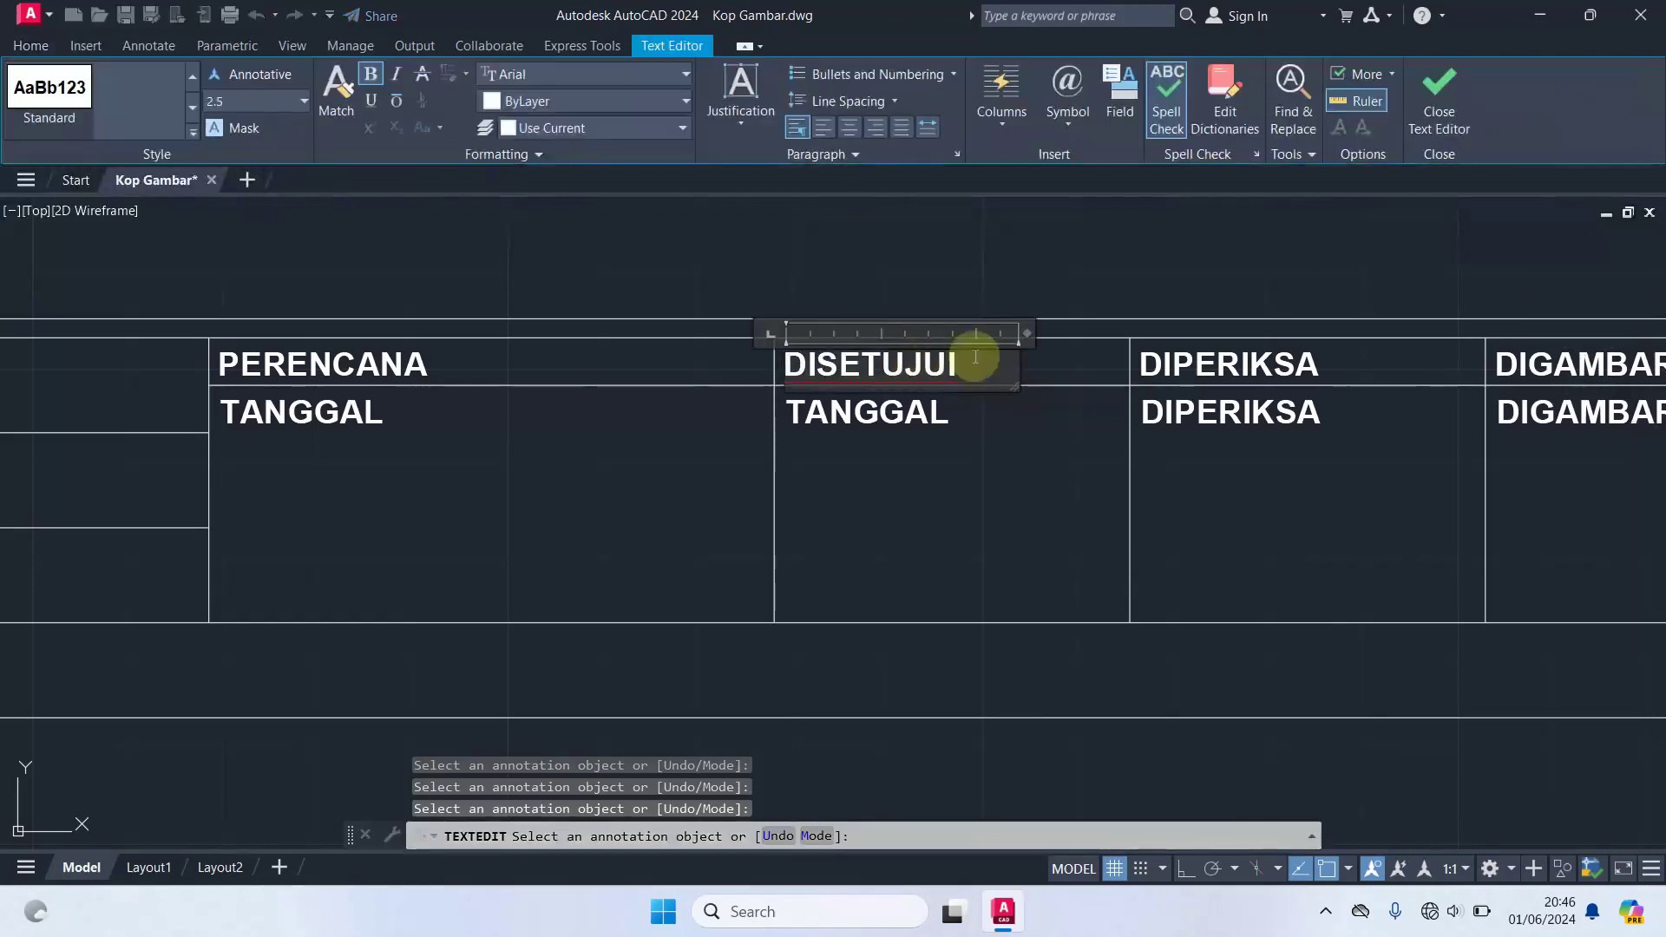
pyautogui.click(1028, 413)
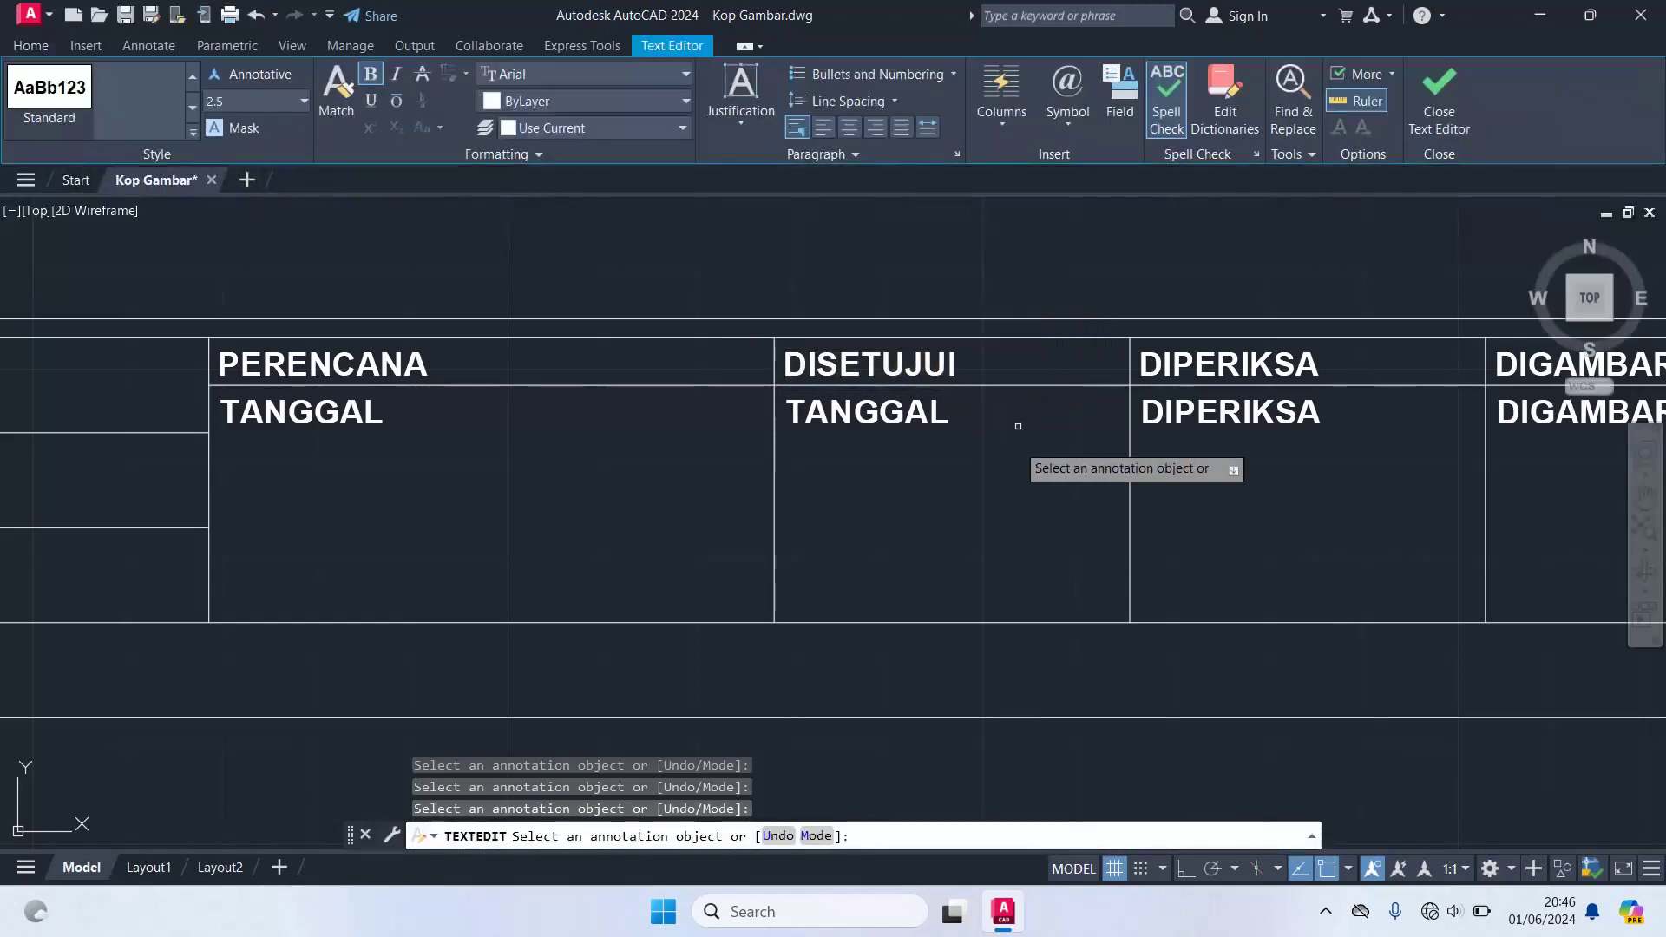
pyautogui.click(856, 419)
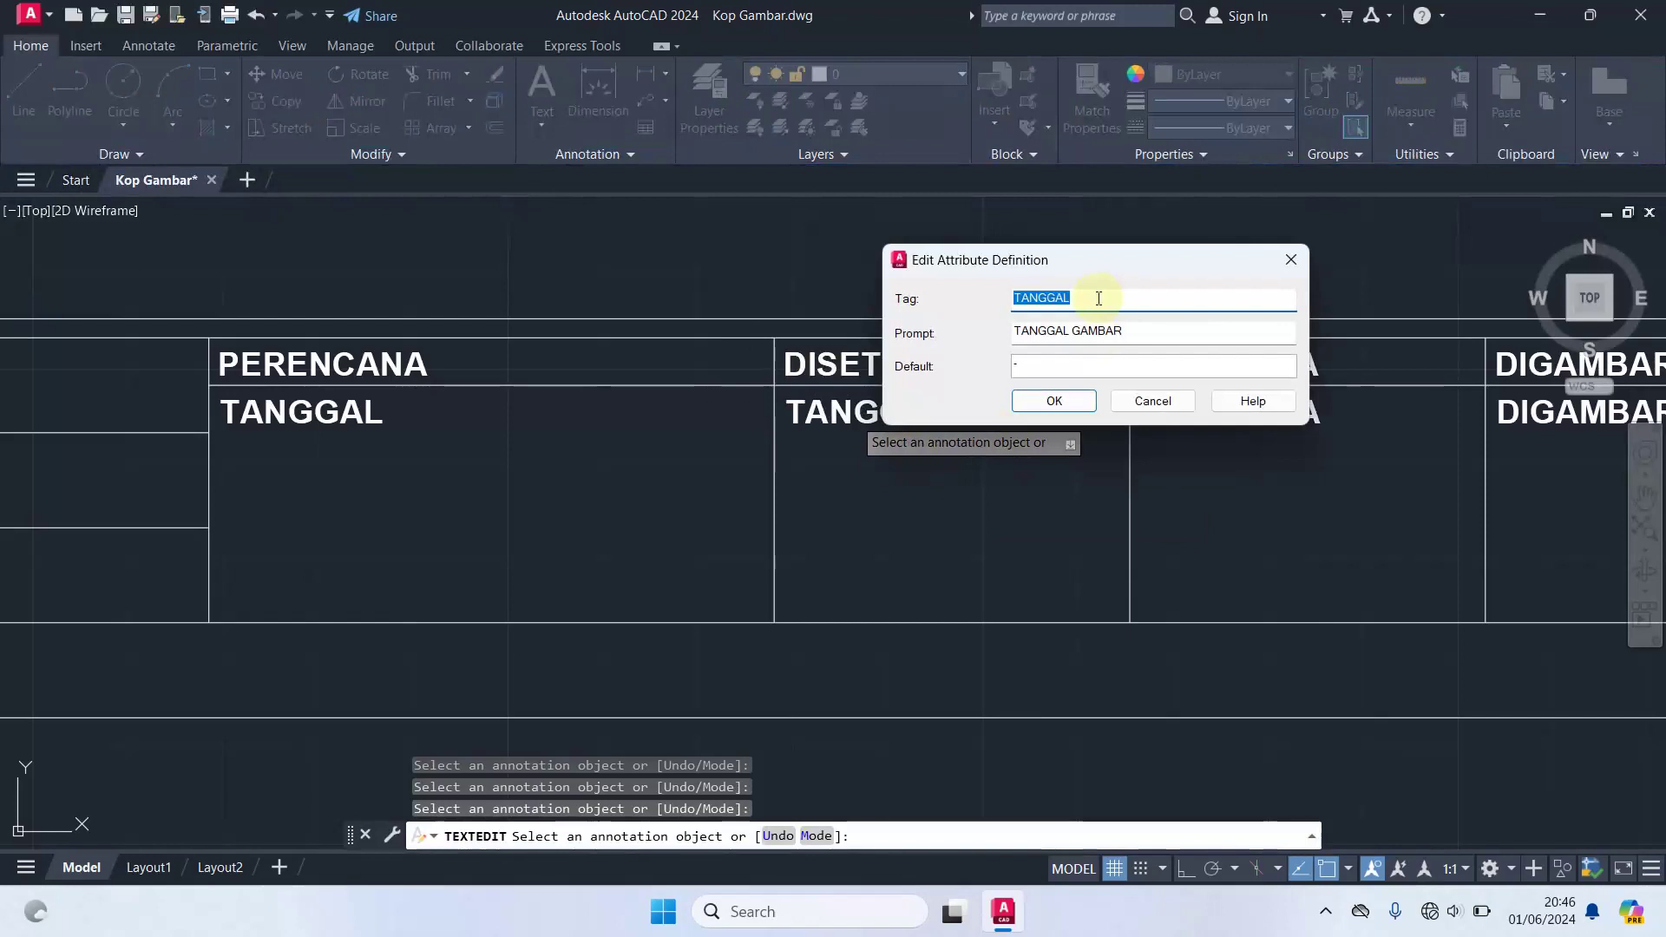
pyautogui.write('DISET')
pyautogui.write('UJUI')
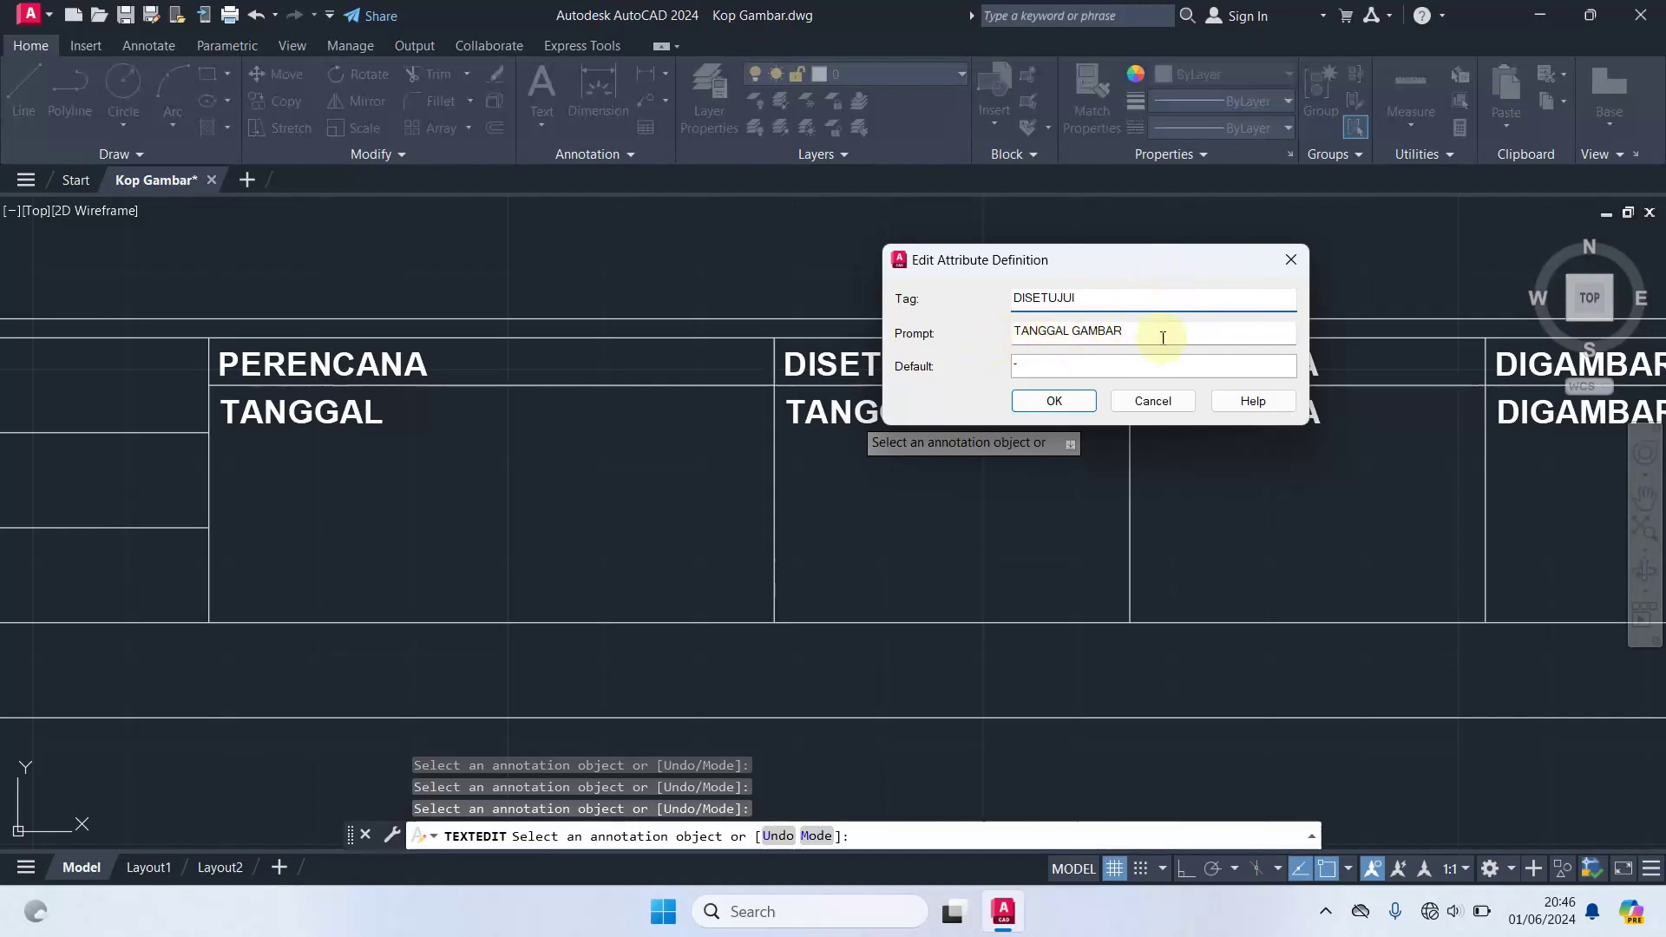
pyautogui.moveTo(1014, 332); pyautogui.dragTo(1154, 338)
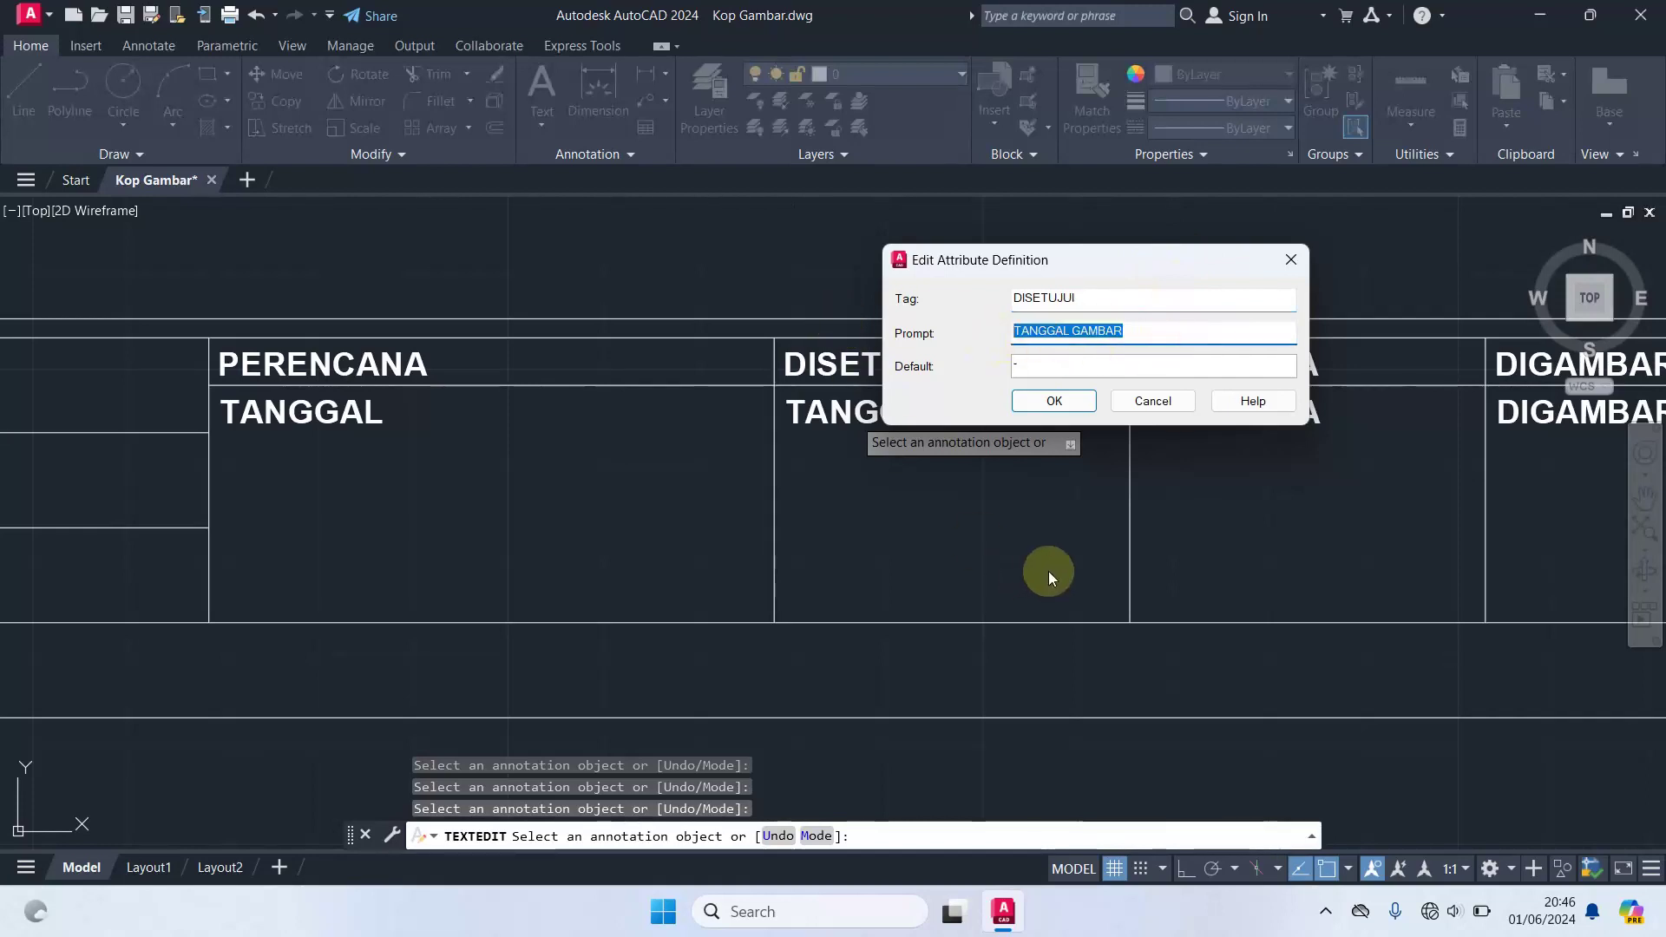
pyautogui.write('DISETU')
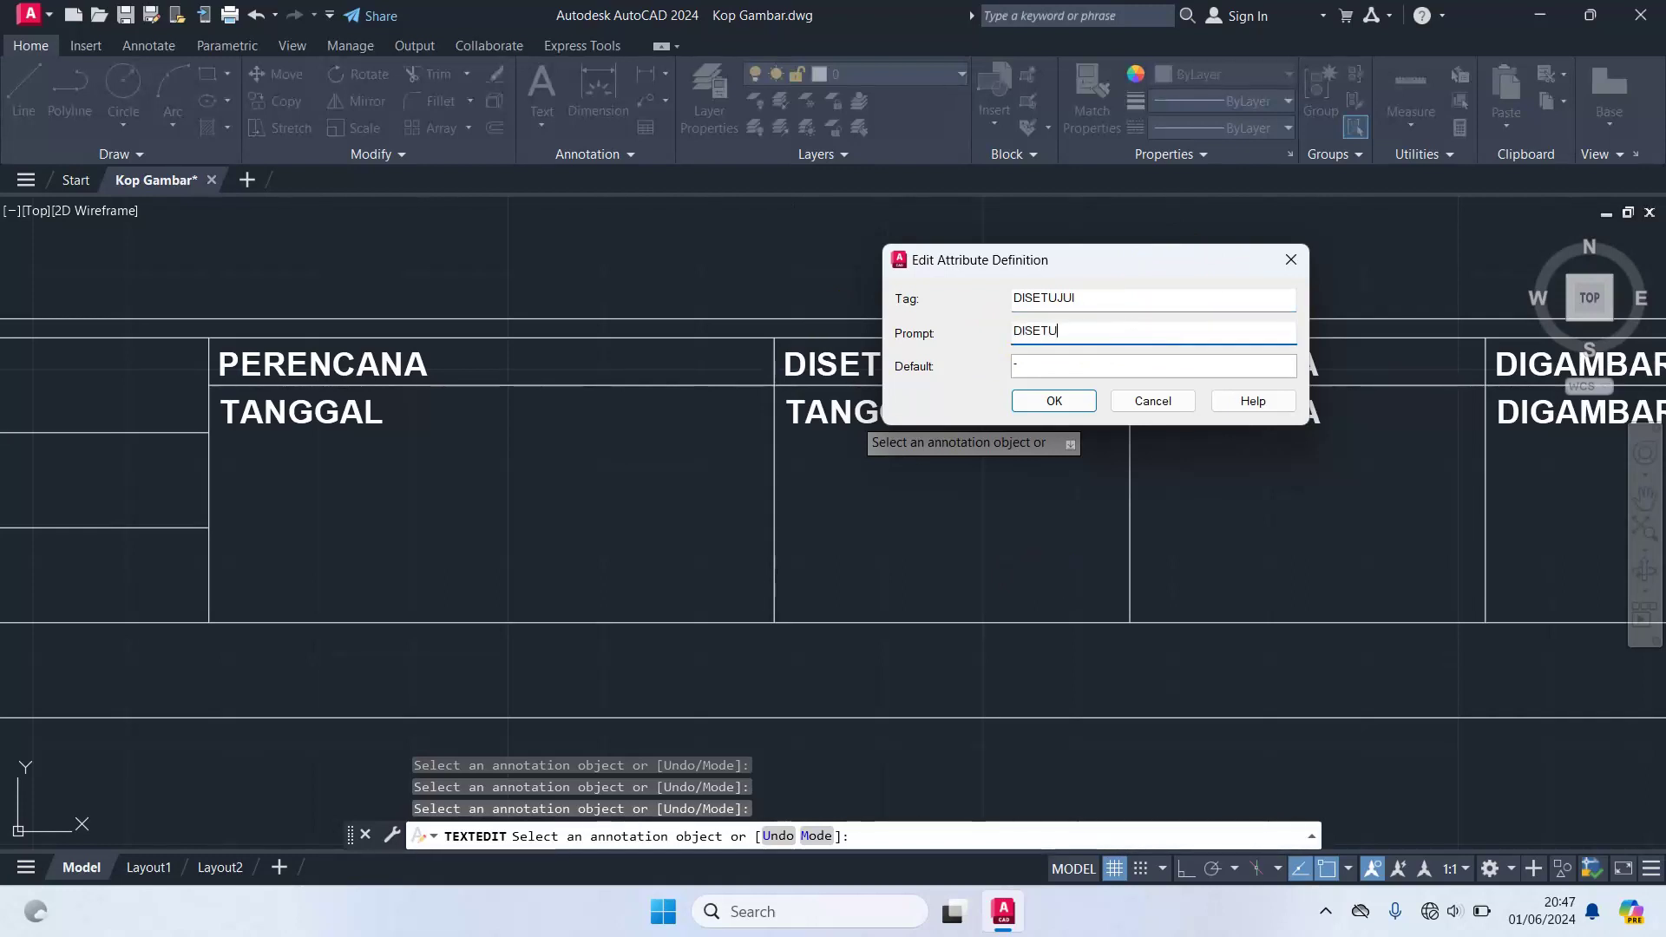
pyautogui.write('JUI OLEH')
pyautogui.click(1088, 410)
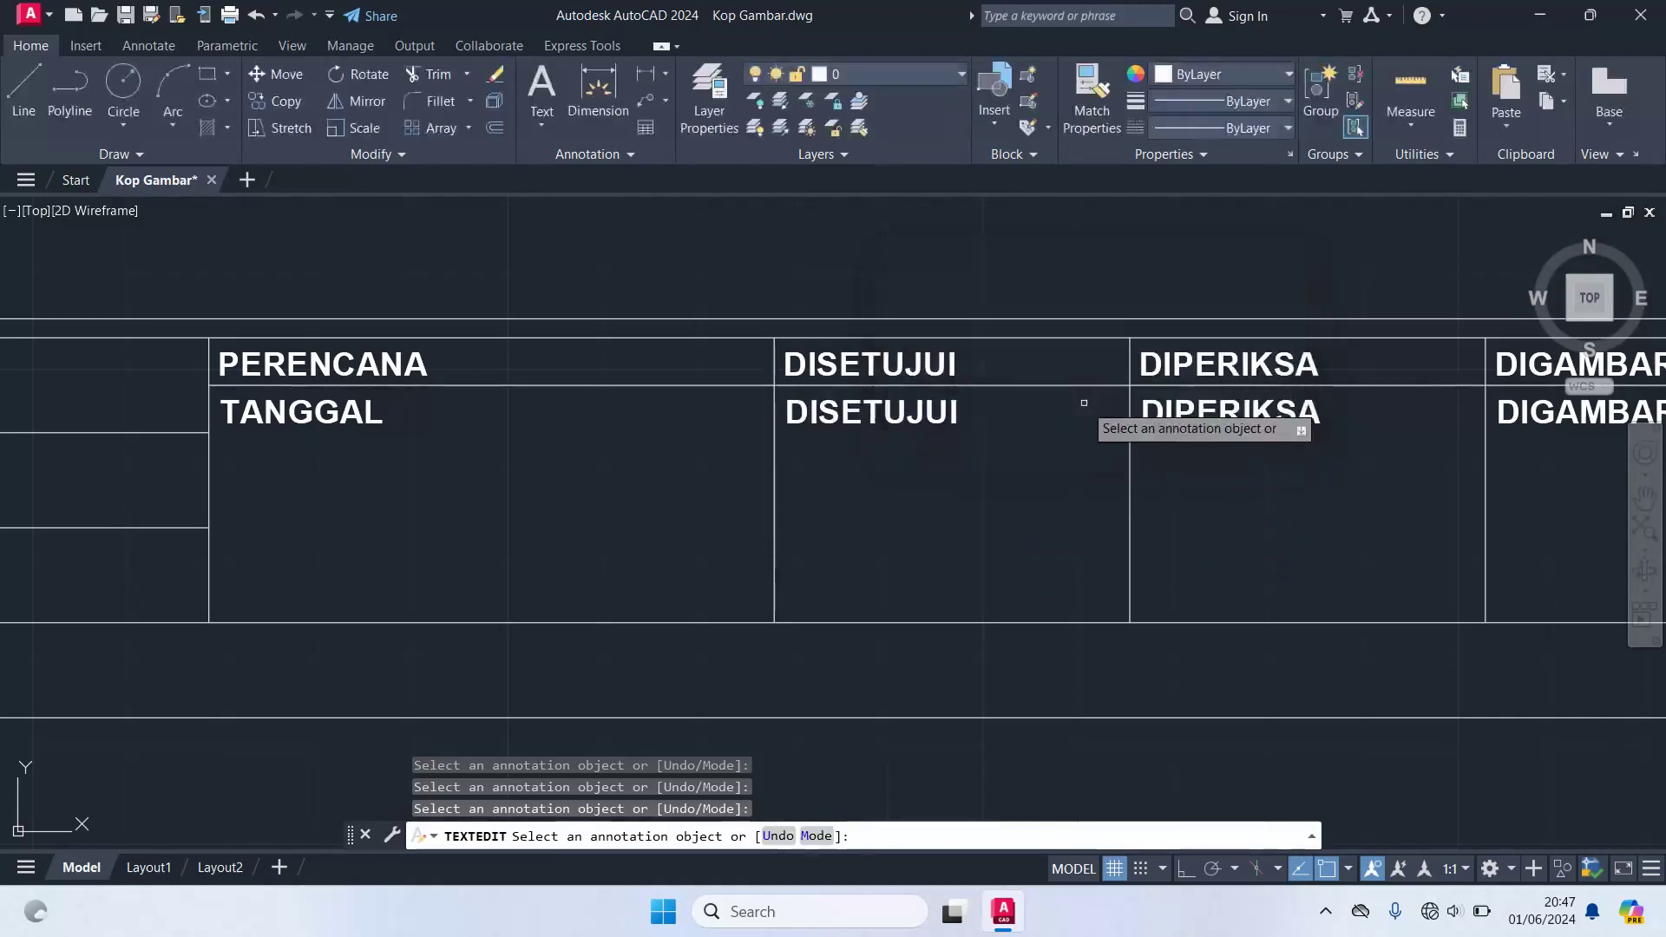
# - Retag the attribute under PERENCANA as PERENCANA with prompt DIRENCANAKAN OLEH, then end editing
pyautogui.scroll(-2, 596, 552)
pyautogui.moveTo(595, 551); pyautogui.dragTo(916, 483, button='middle')
pyautogui.scroll(2, 807, 447)
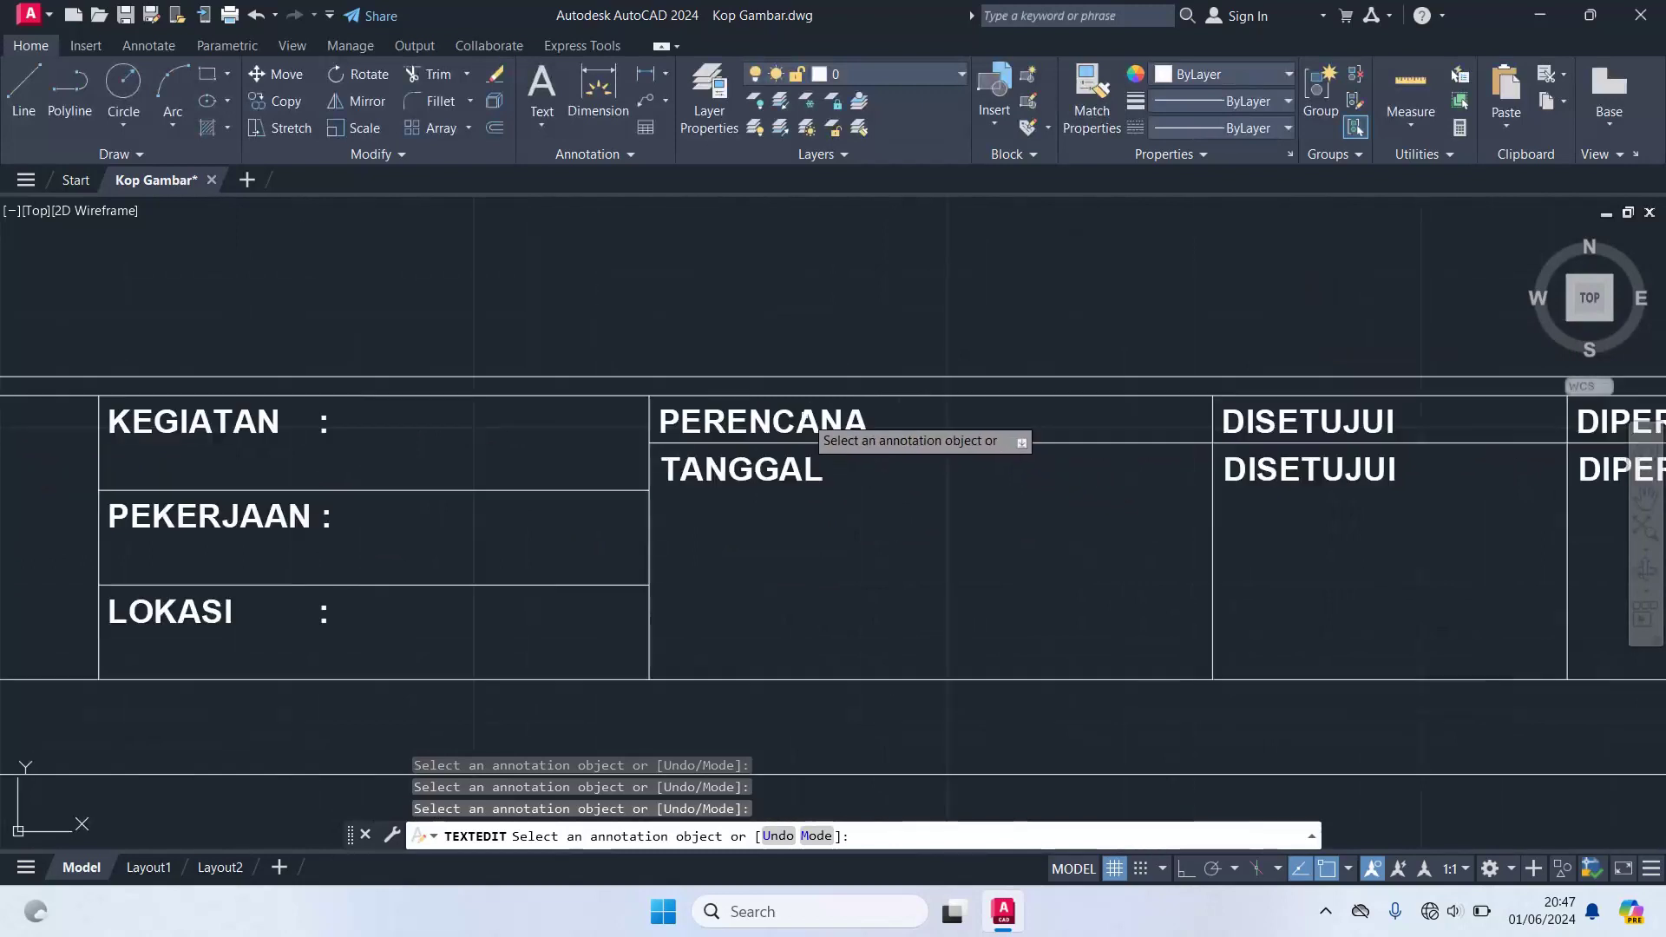
pyautogui.click(754, 469)
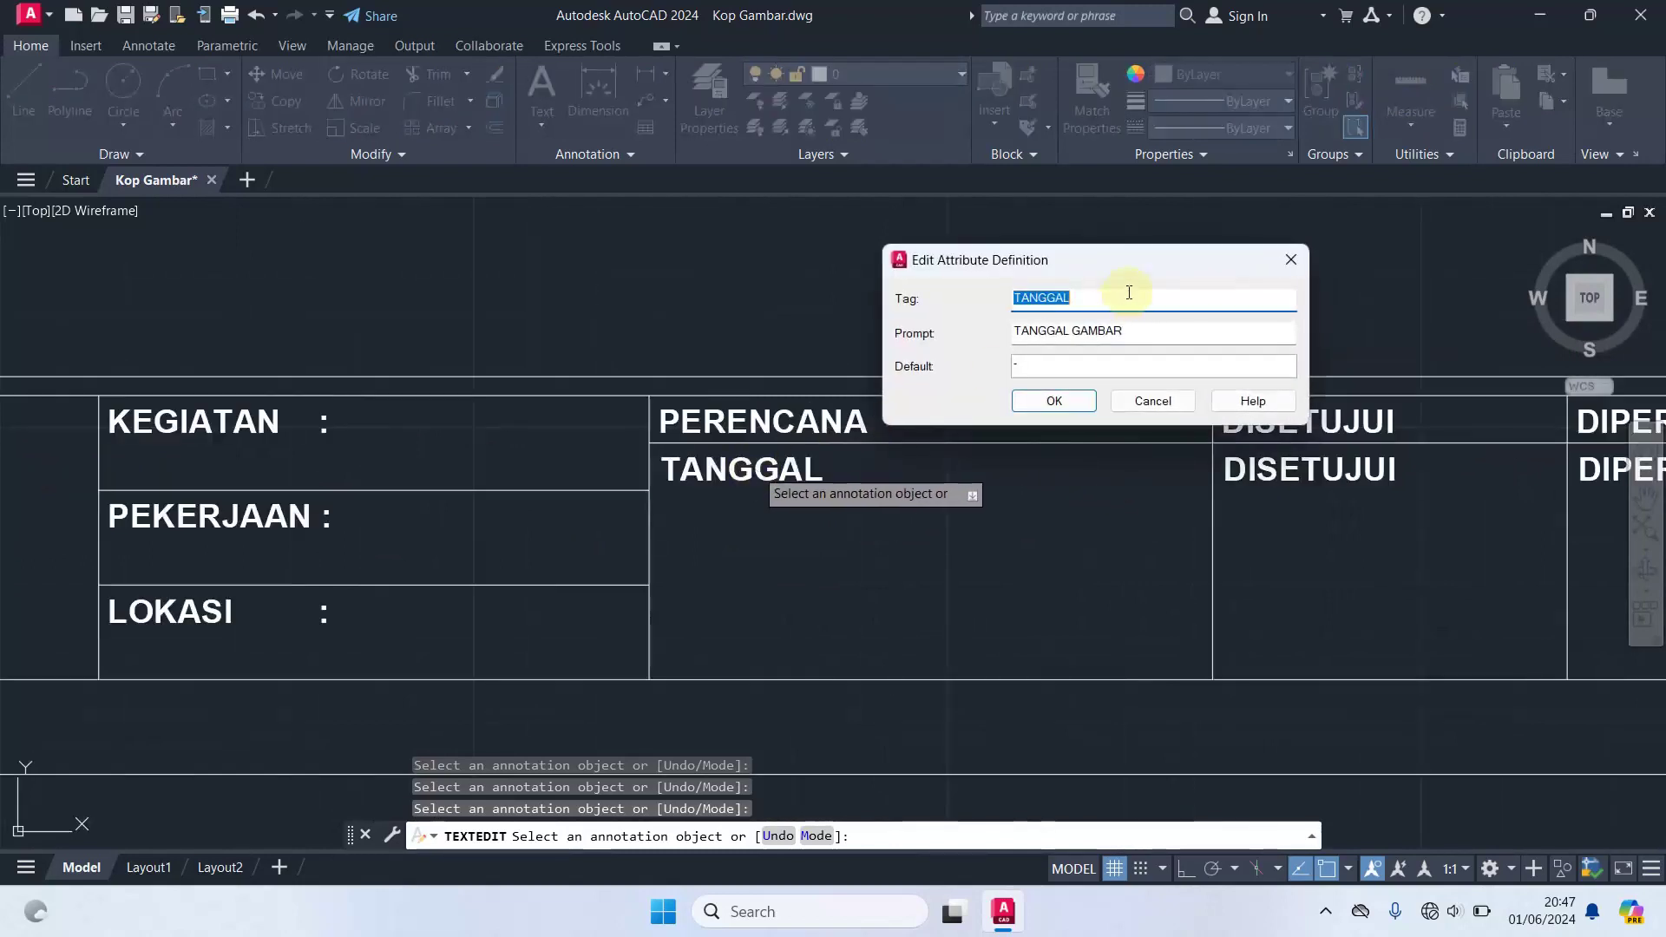
pyautogui.write('PERENCANA')
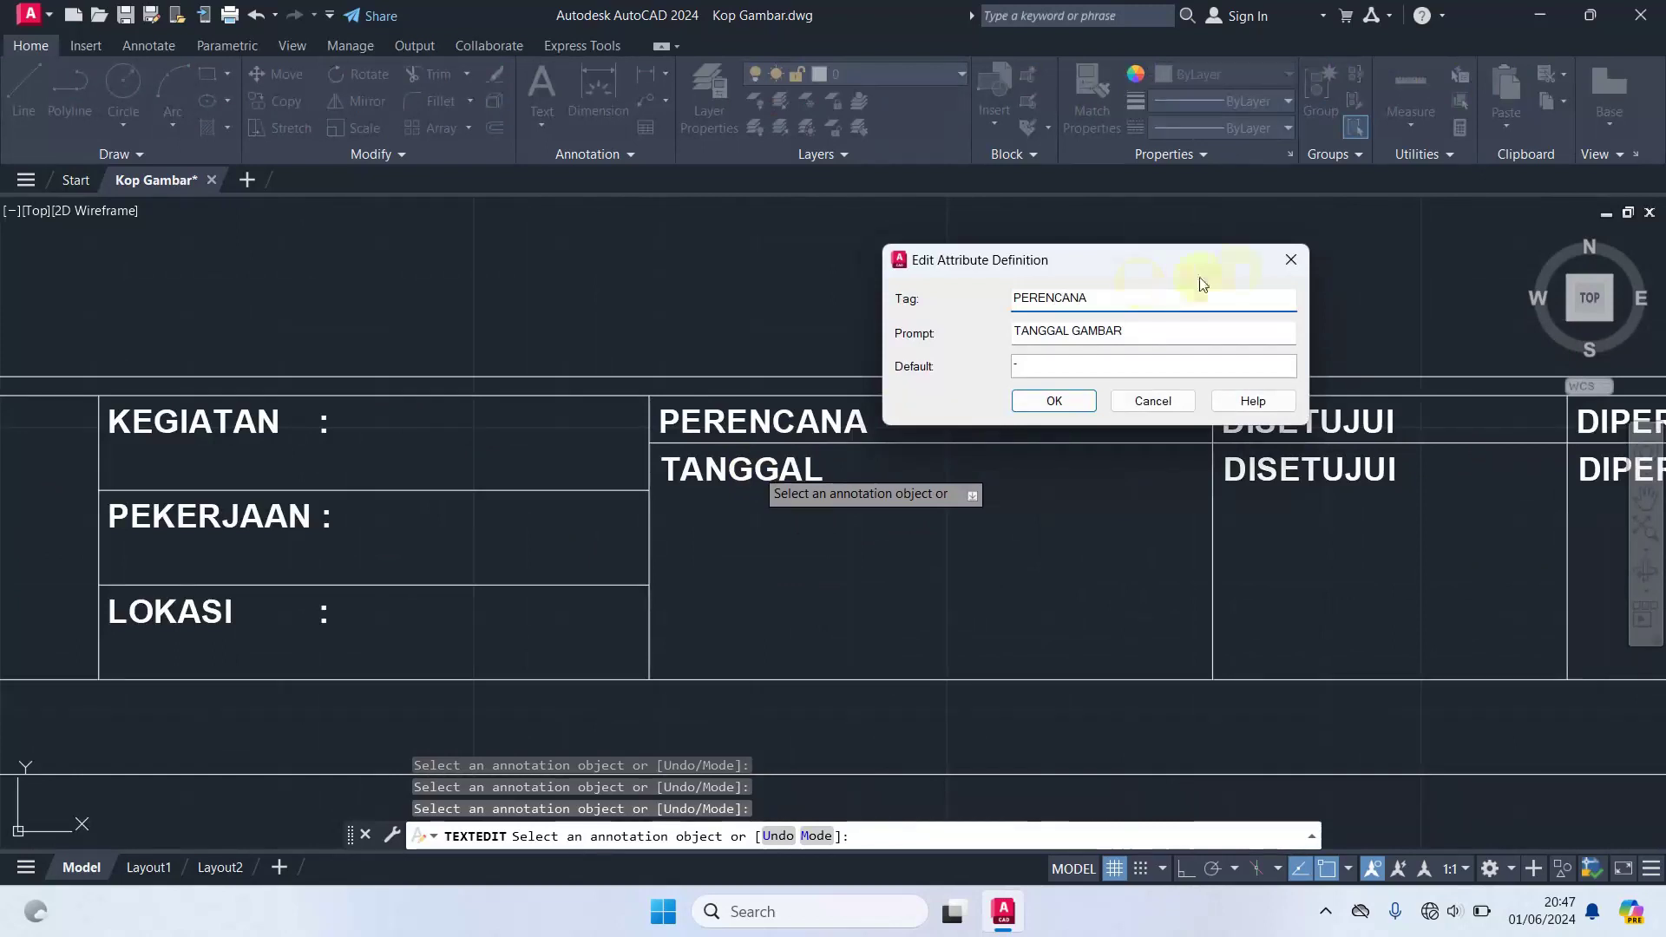
pyautogui.click(1141, 333)
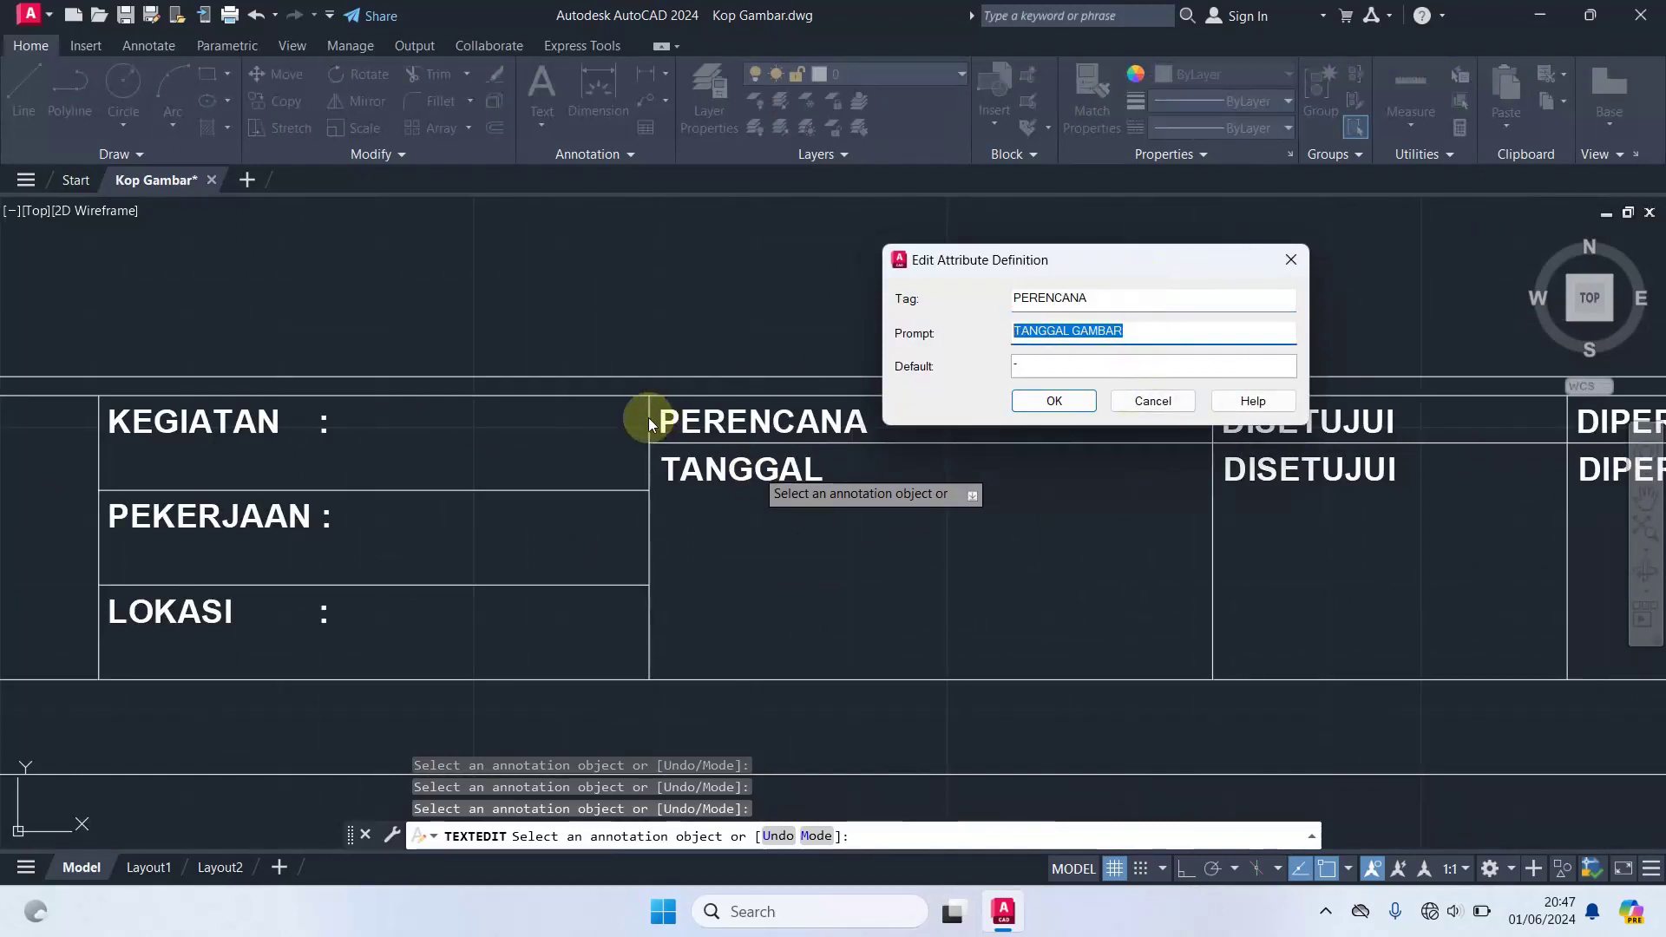
pyautogui.write('DIRENCANA')
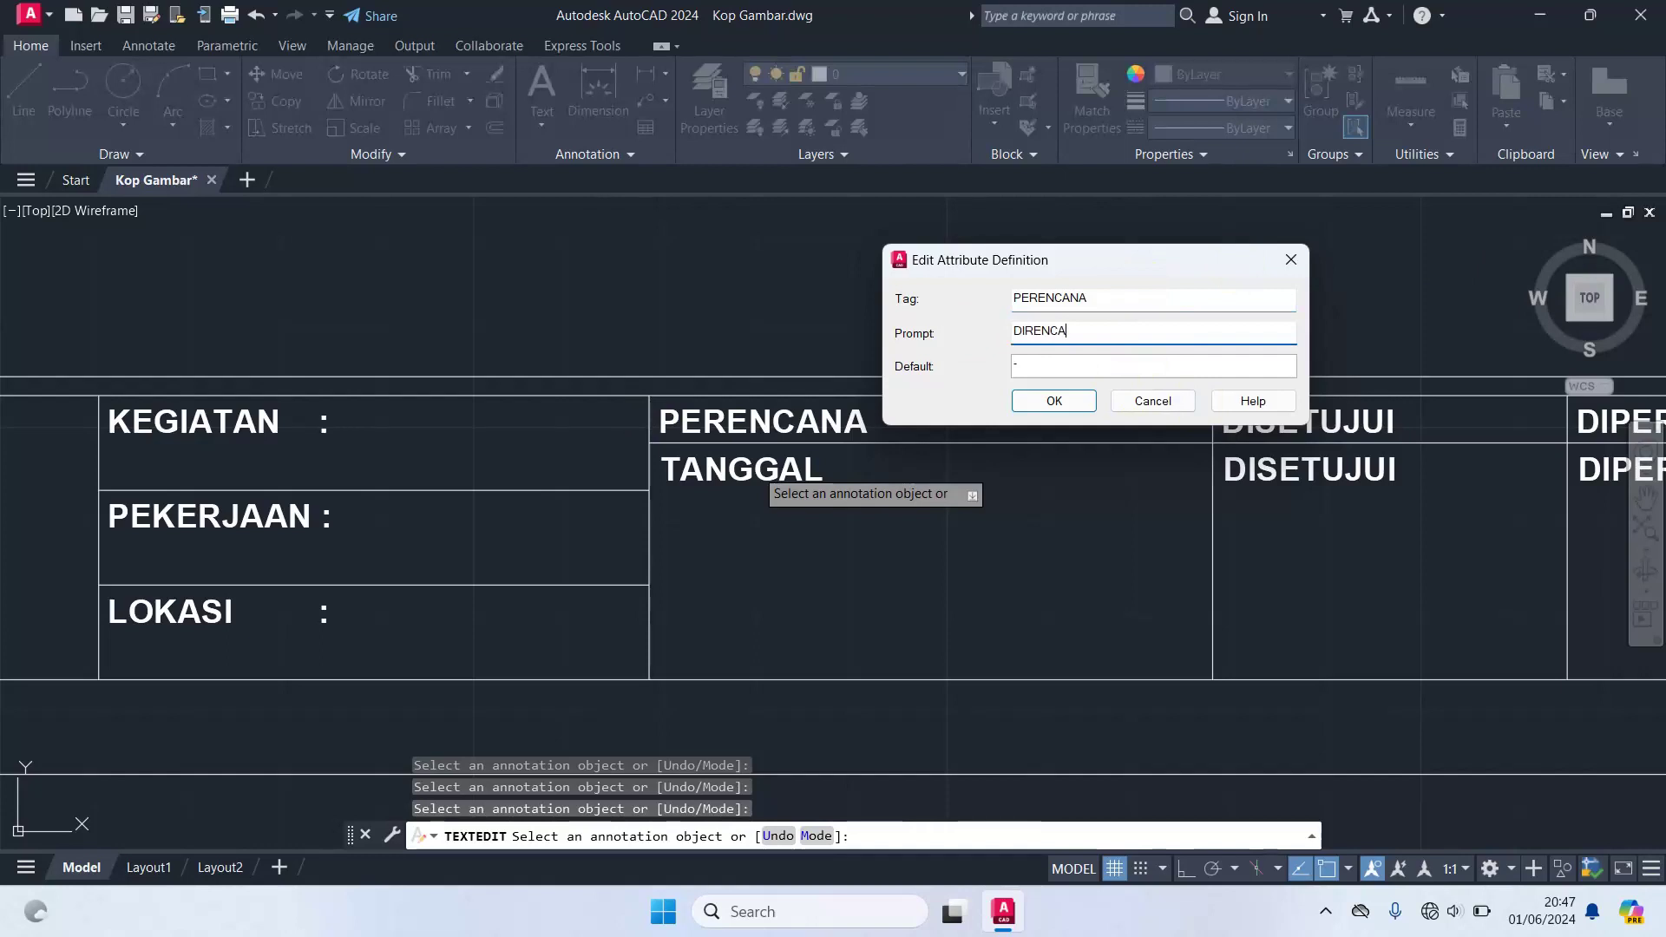
pyautogui.write('KAN OLEH')
pyautogui.click(1081, 401)
pyautogui.moveTo(699, 565); pyautogui.dragTo(1160, 570, button='middle')
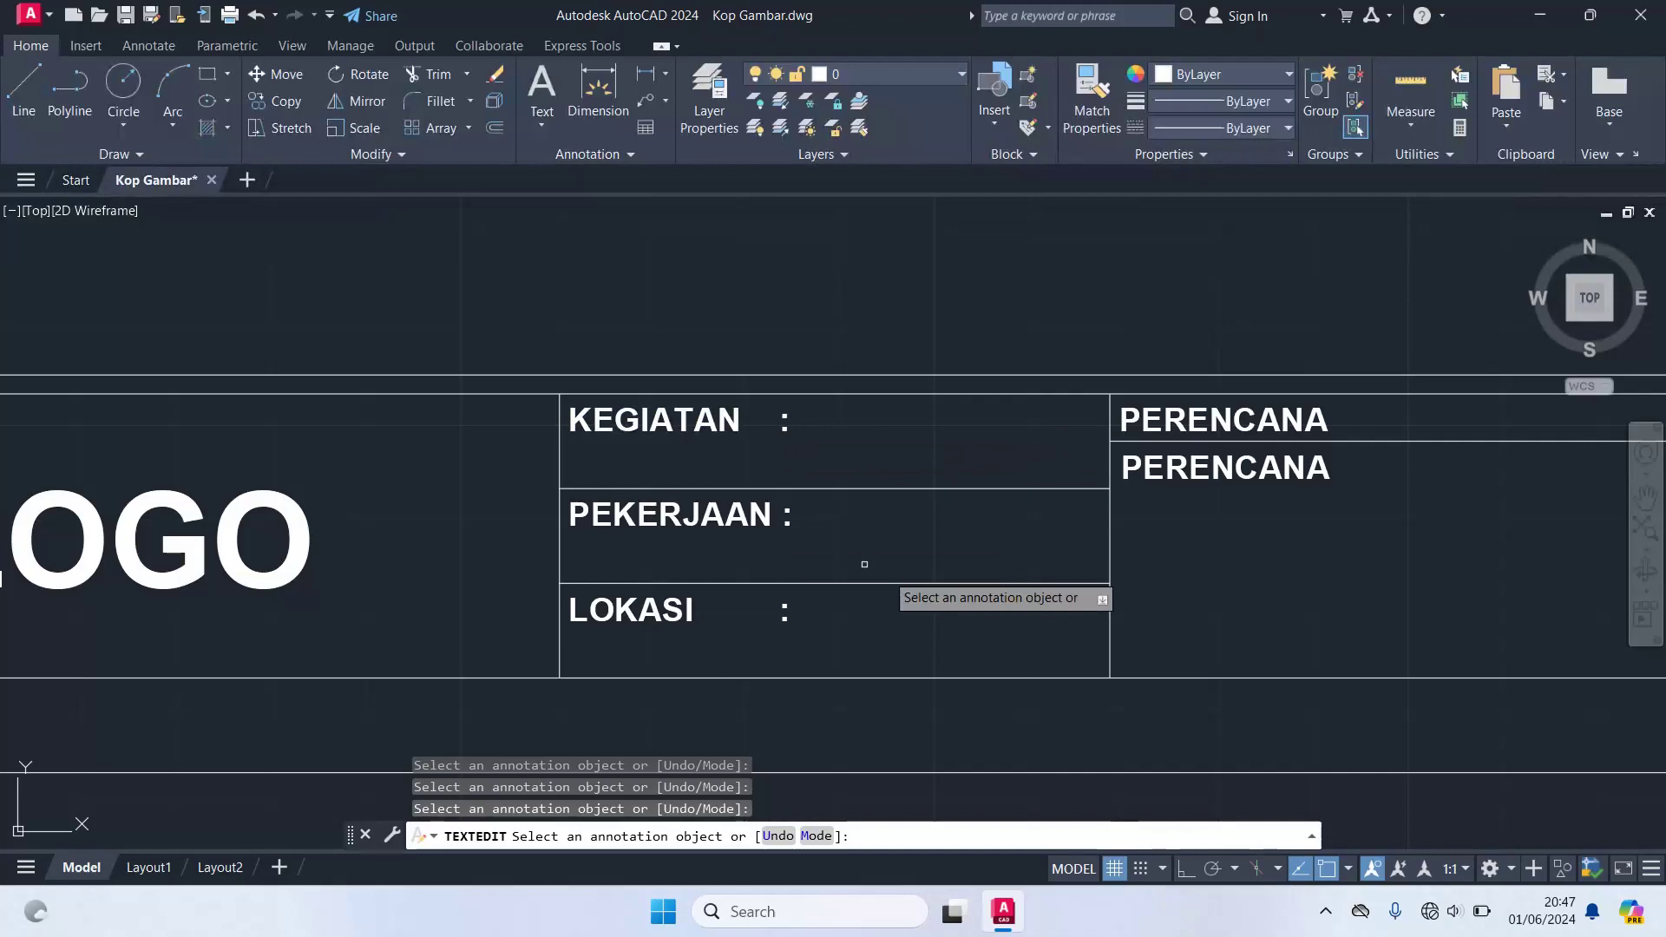
pyautogui.press('Escape')
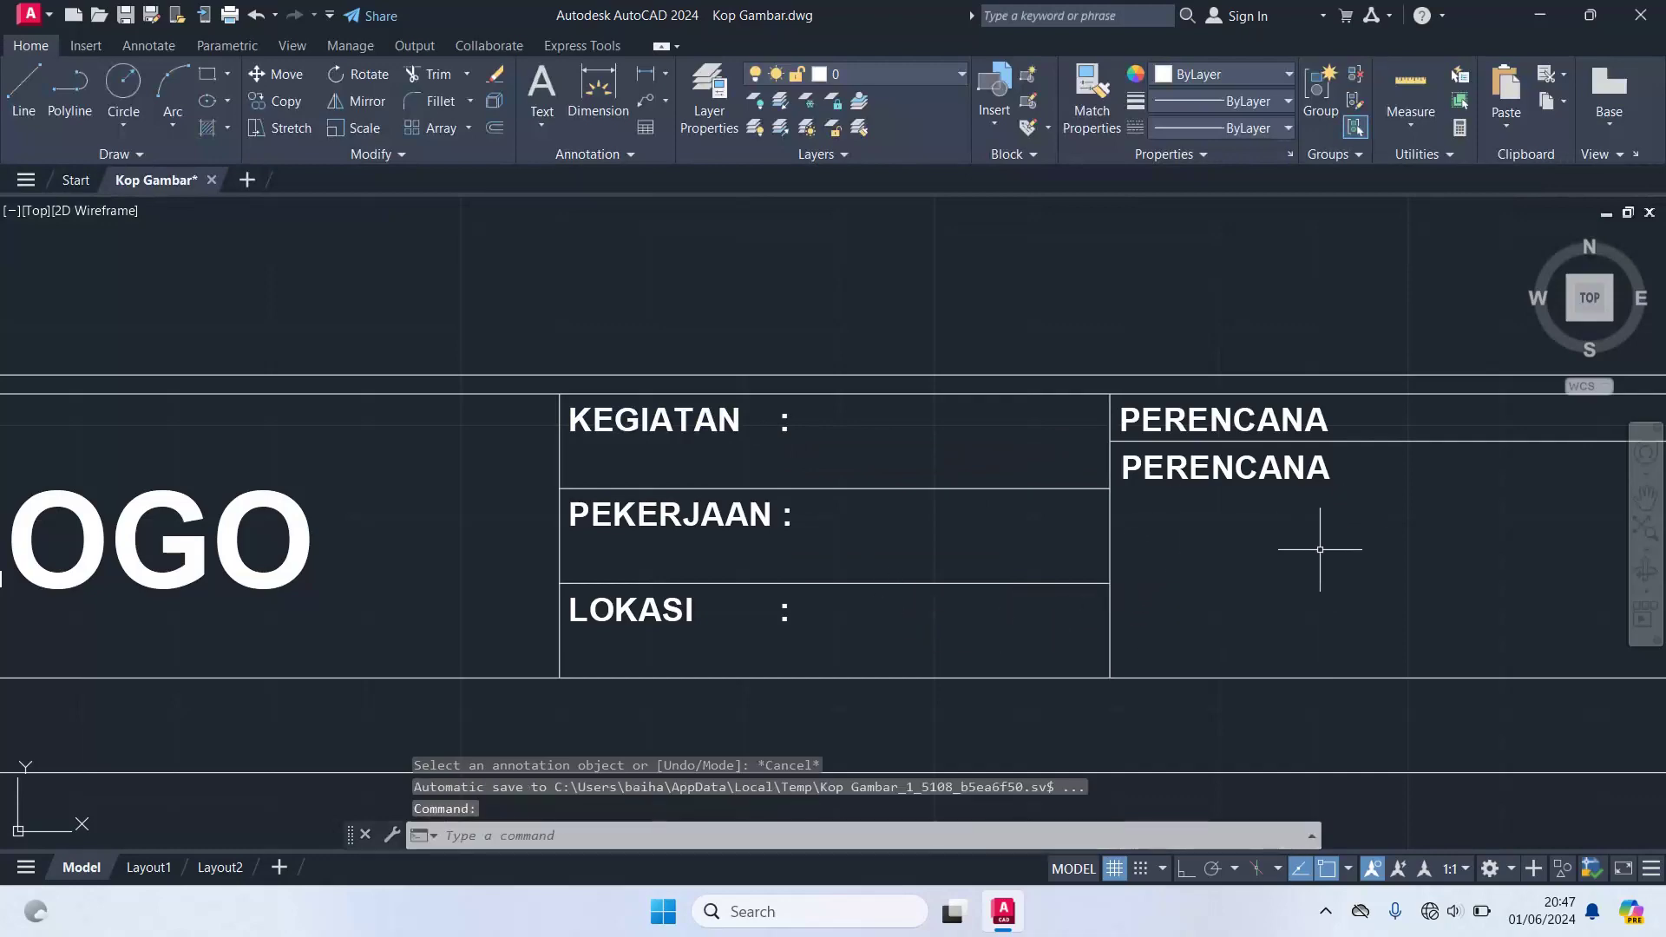
# - Copy the TANGGAL attribute once toward the KEGIATAN row
pyautogui.scroll(-2, 1300, 555)
pyautogui.moveTo(1300, 555); pyautogui.dragTo(628, 569, button='middle')
pyautogui.scroll(-4, 1097, 390)
pyautogui.scroll(4, 1380, 486)
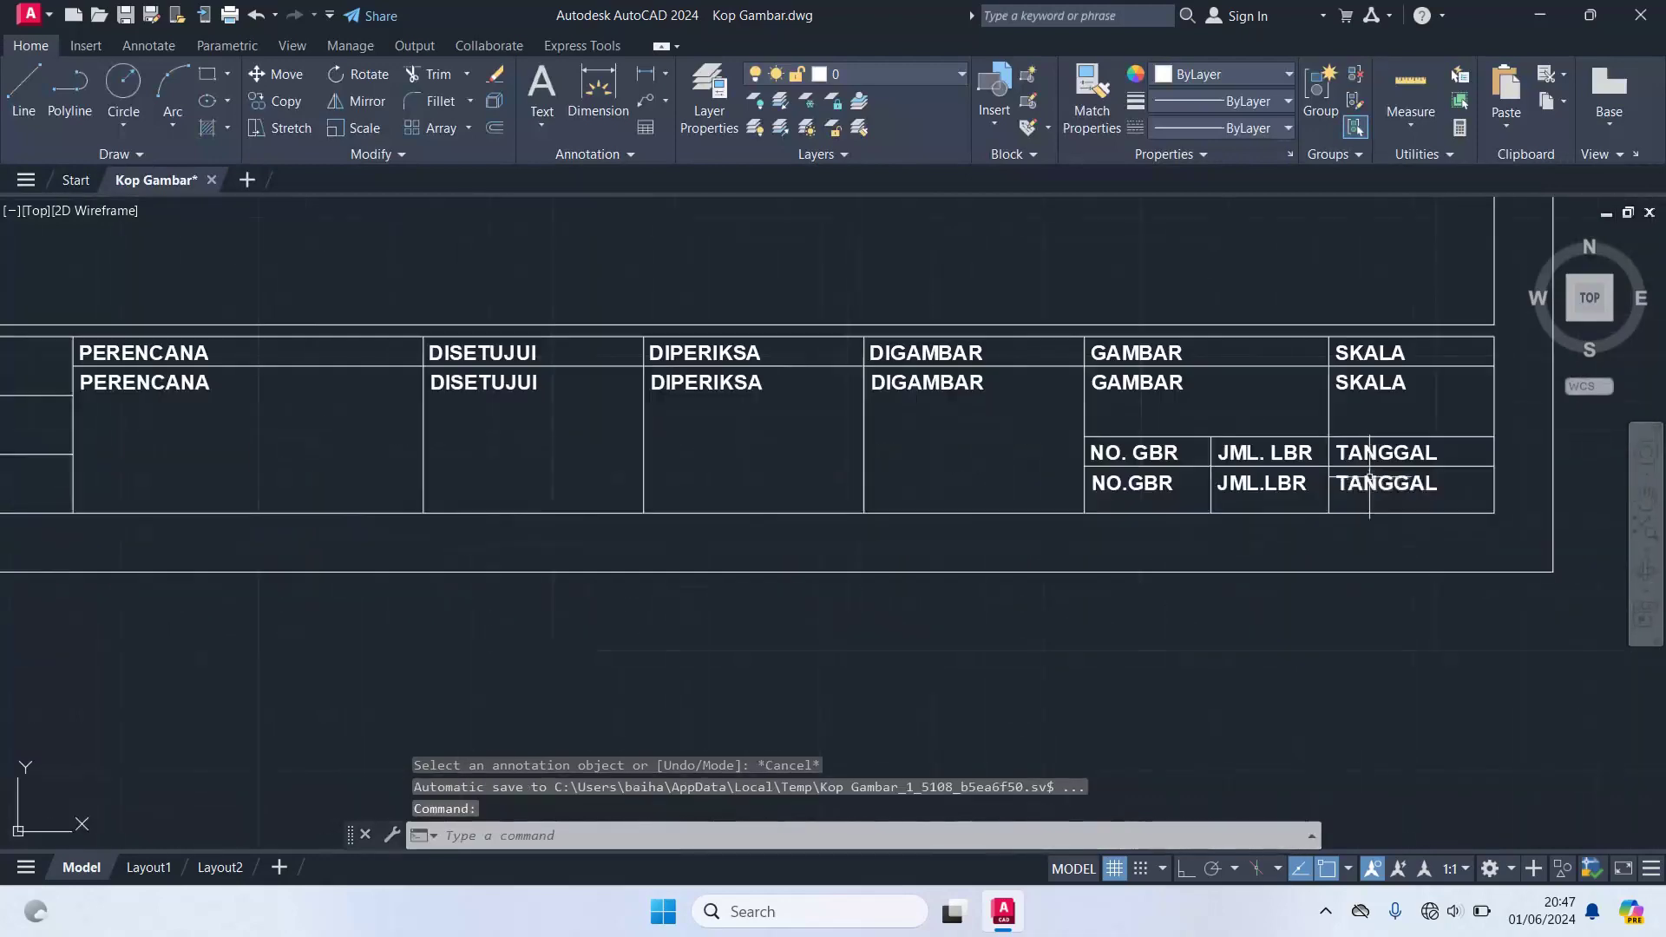
pyautogui.write('co')
pyautogui.press('Return')
pyautogui.scroll(2, 1328, 482)
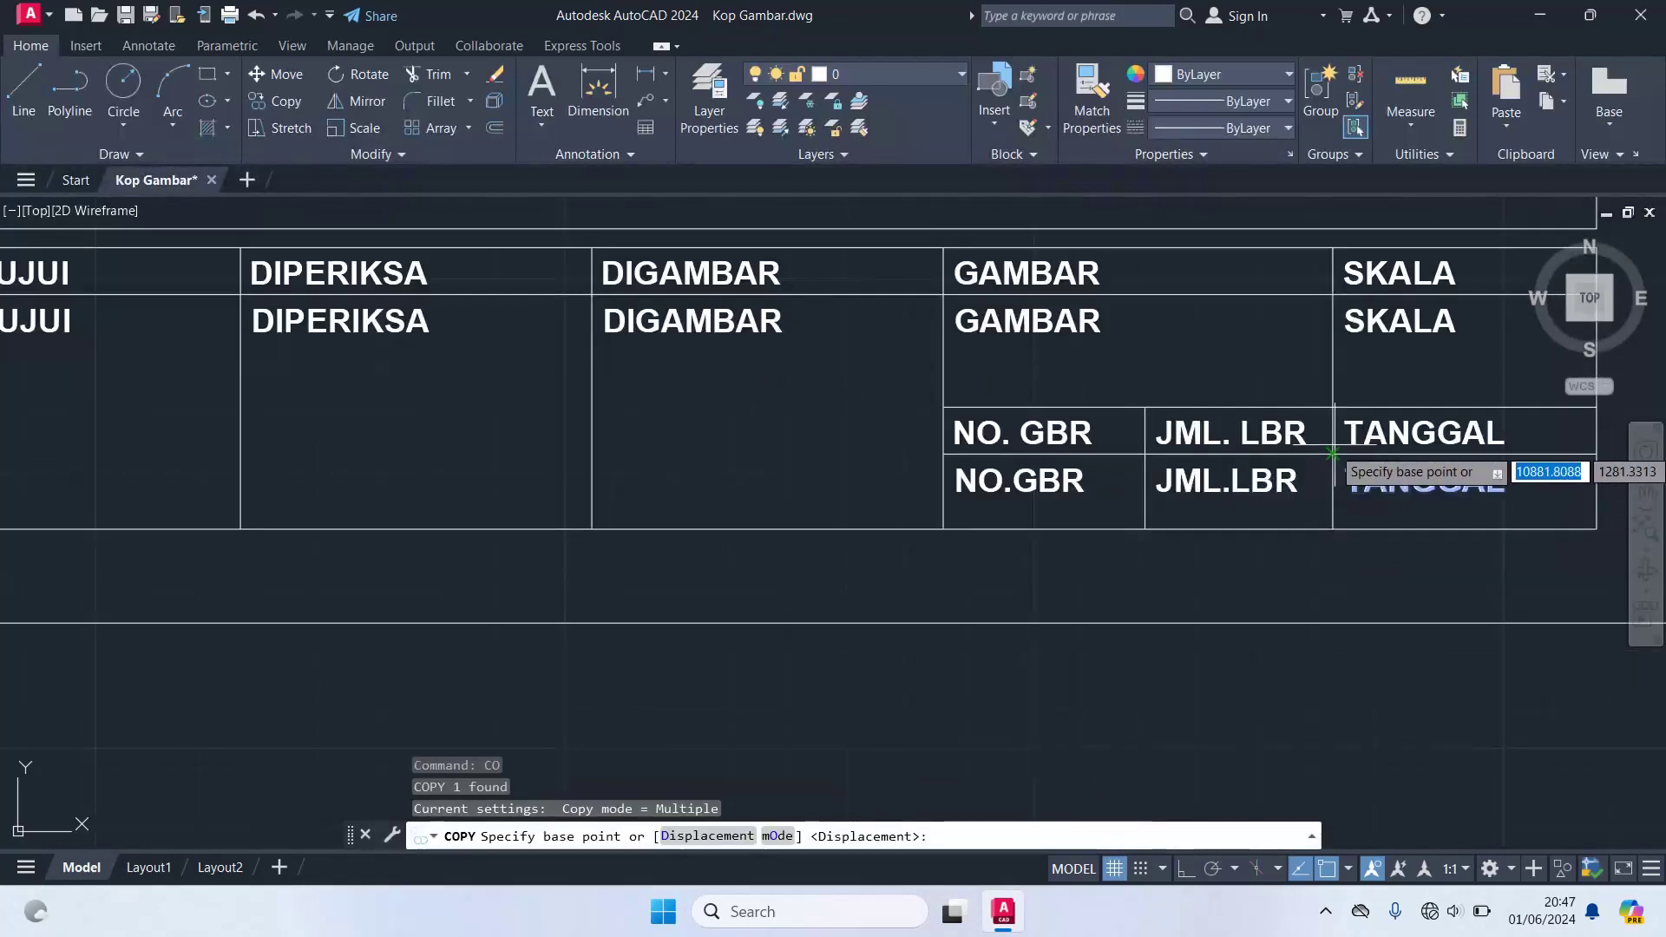
pyautogui.click(1332, 453)
pyautogui.scroll(-5, 1067, 680)
pyautogui.scroll(5, 495, 680)
pyautogui.scroll(2, 632, 539)
pyautogui.scroll(3, 748, 519)
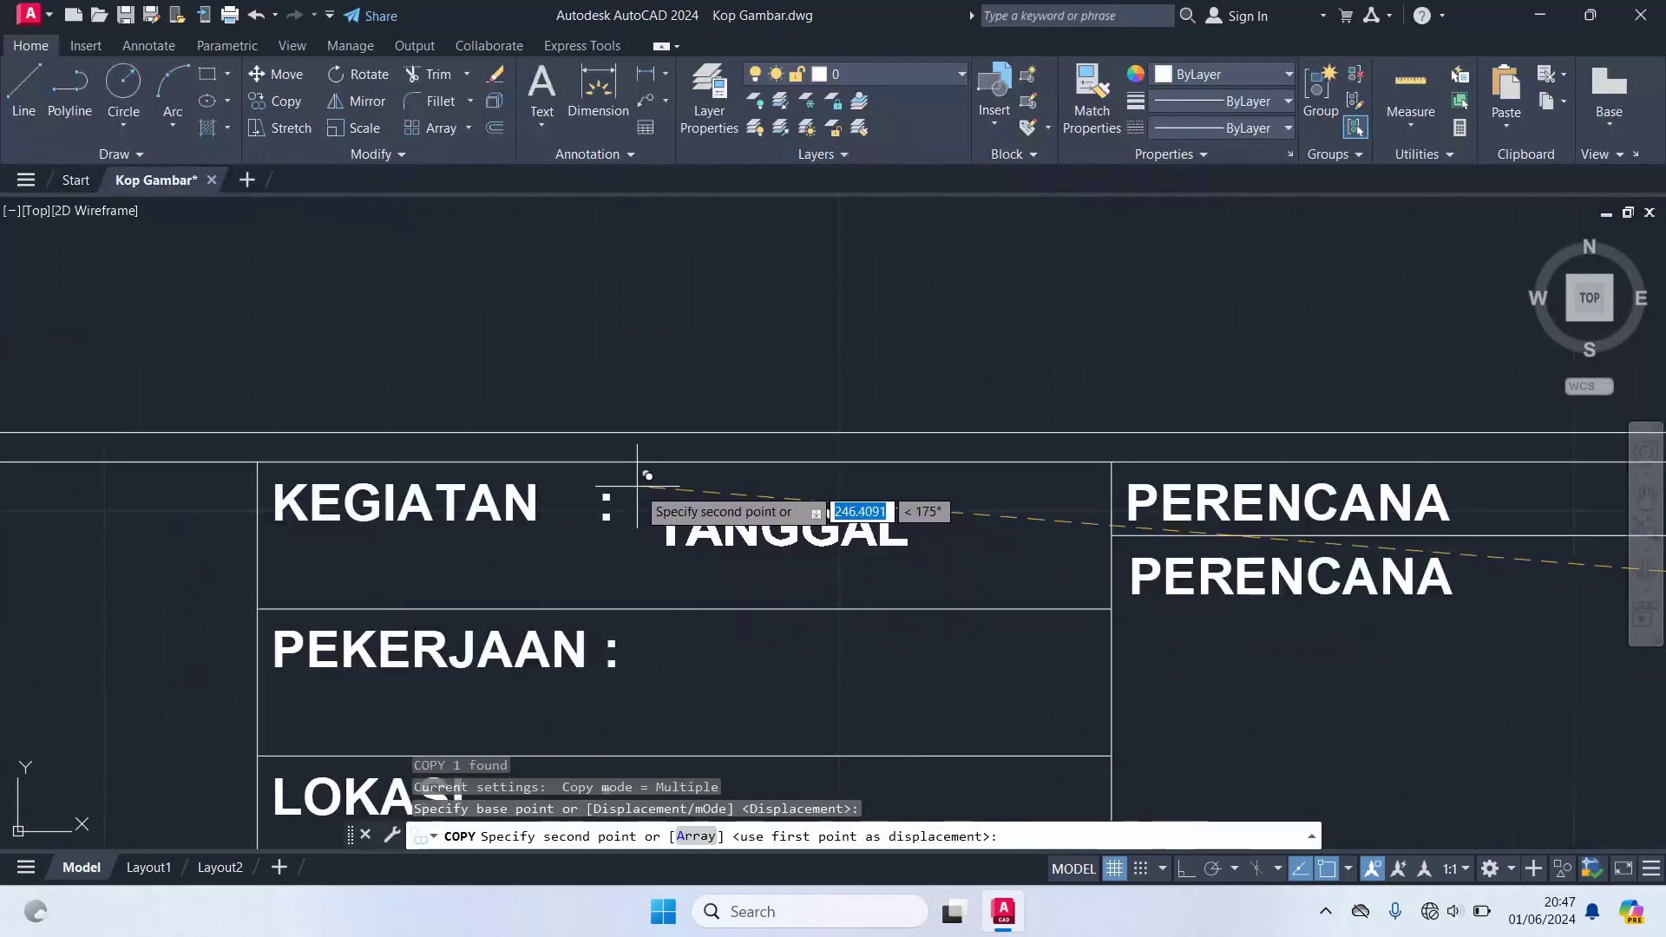
pyautogui.click(636, 471)
pyautogui.press('Escape')
# - Move the copied TANGGAL attribute into place after the KEGIATAN colon
pyautogui.scroll(2, 675, 519)
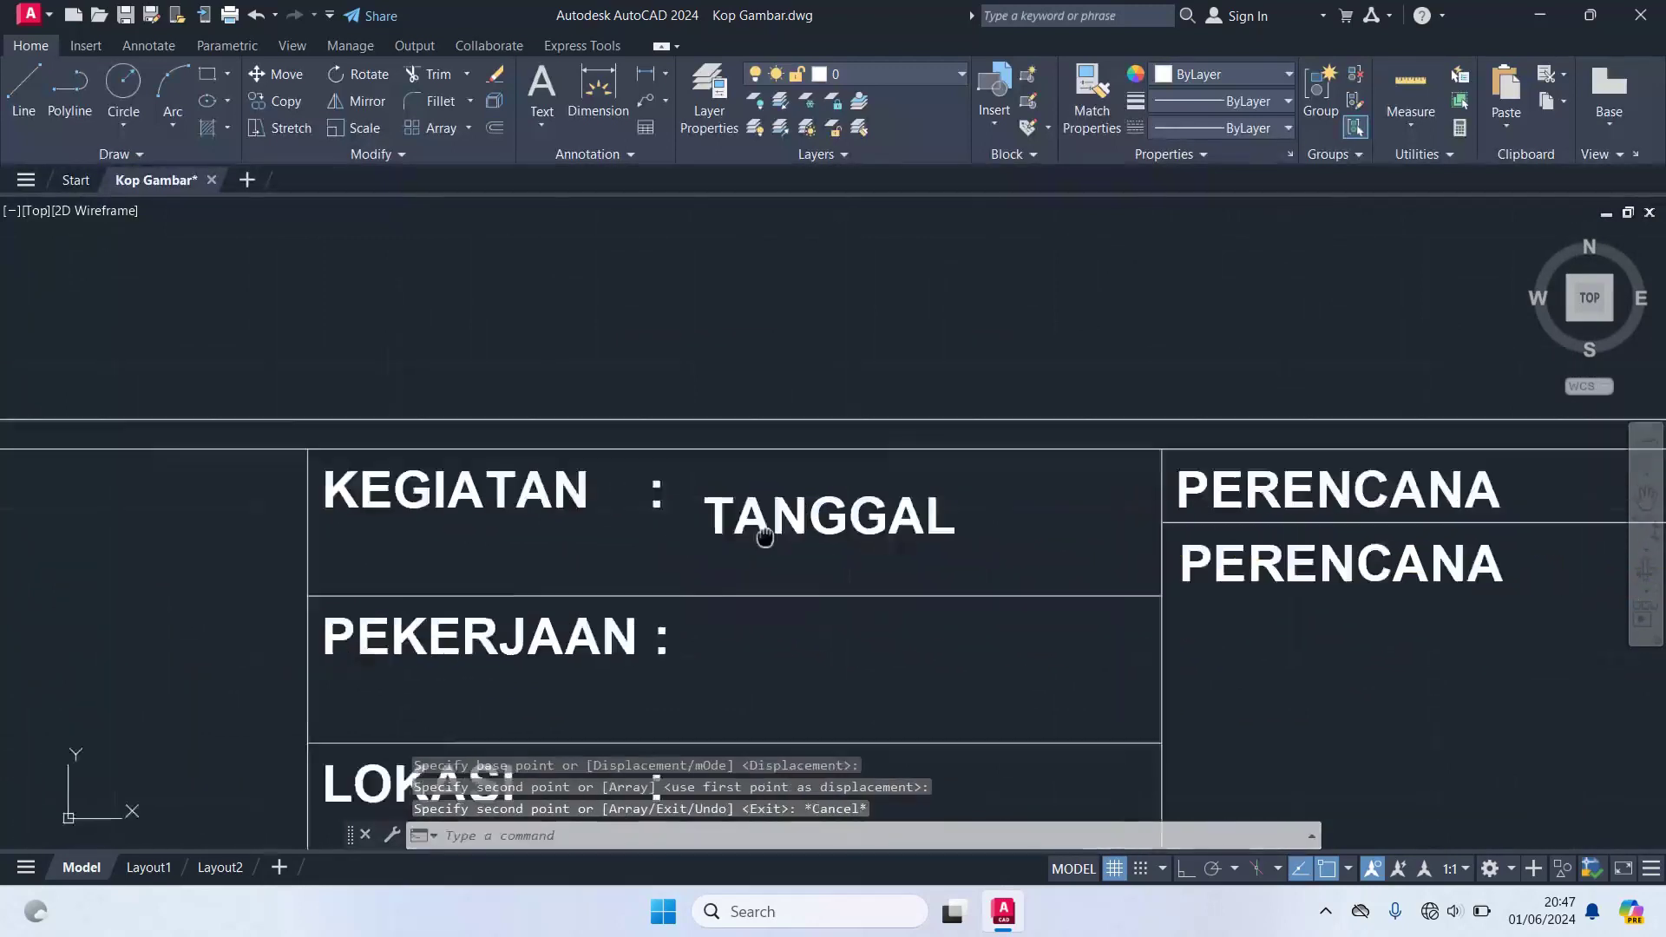
pyautogui.click(993, 463)
pyautogui.write('M')
pyautogui.press('Return')
pyautogui.click(1166, 557)
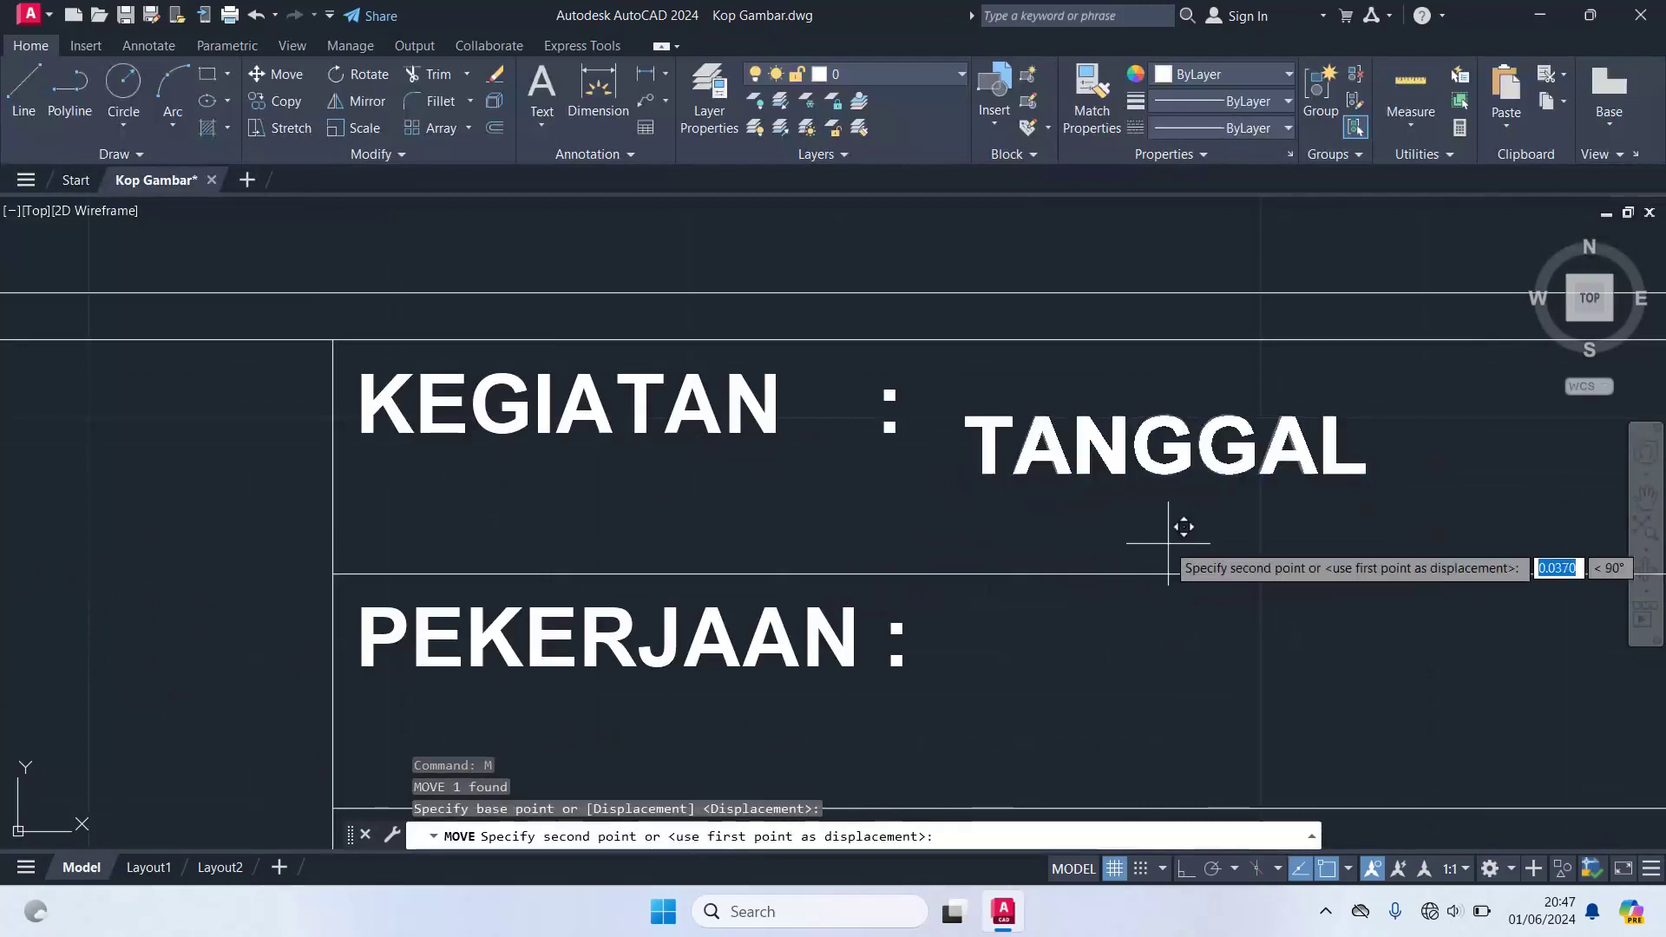
pyautogui.click(1126, 504)
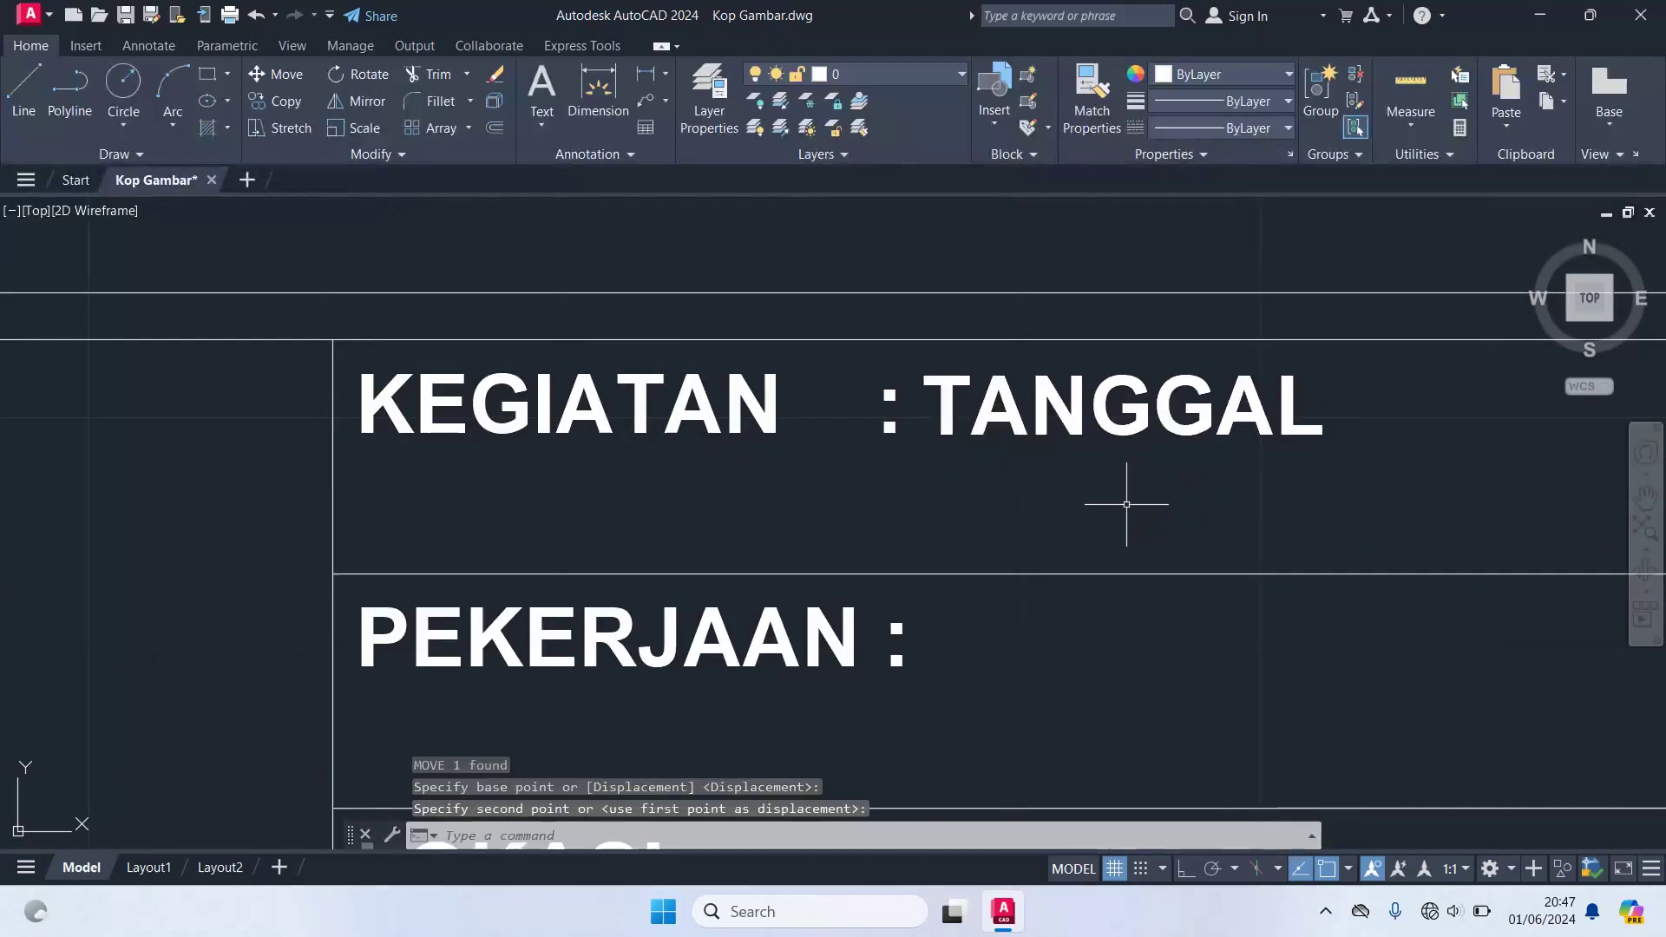
pyautogui.scroll(-2, 1127, 469)
pyautogui.scroll(2, 1127, 468)
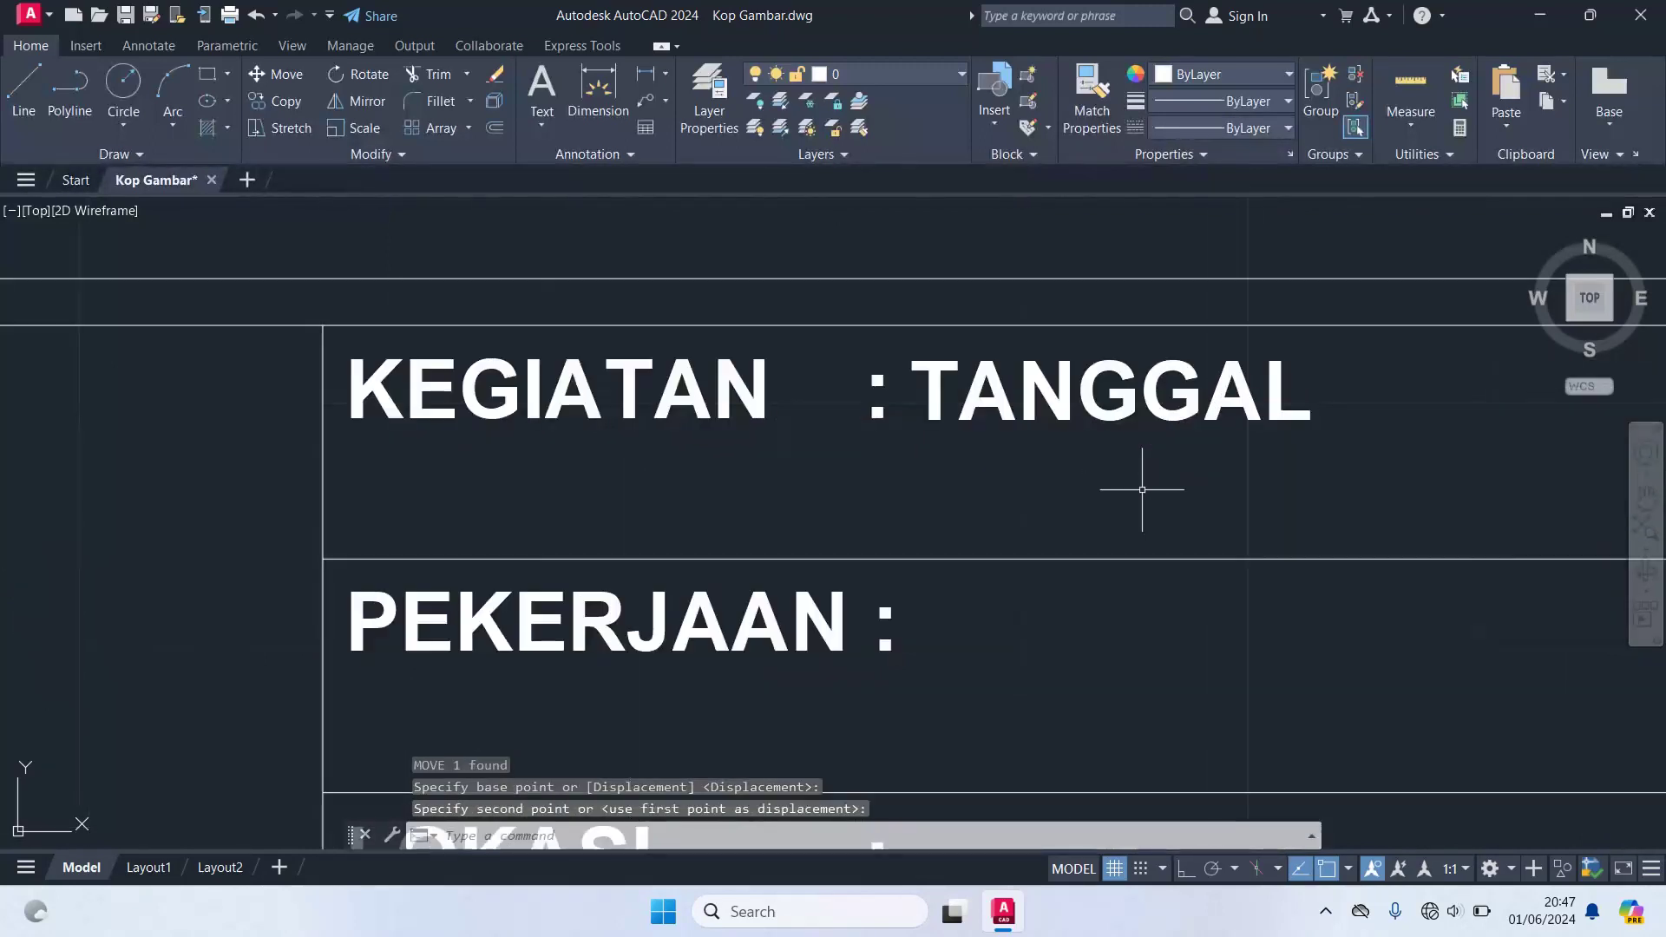
# - Copy the TANGGAL attribute from the KEGIATAN row corner into the PEKERJAAN and LOKASI rows
pyautogui.click(973, 382)
pyautogui.write('co')
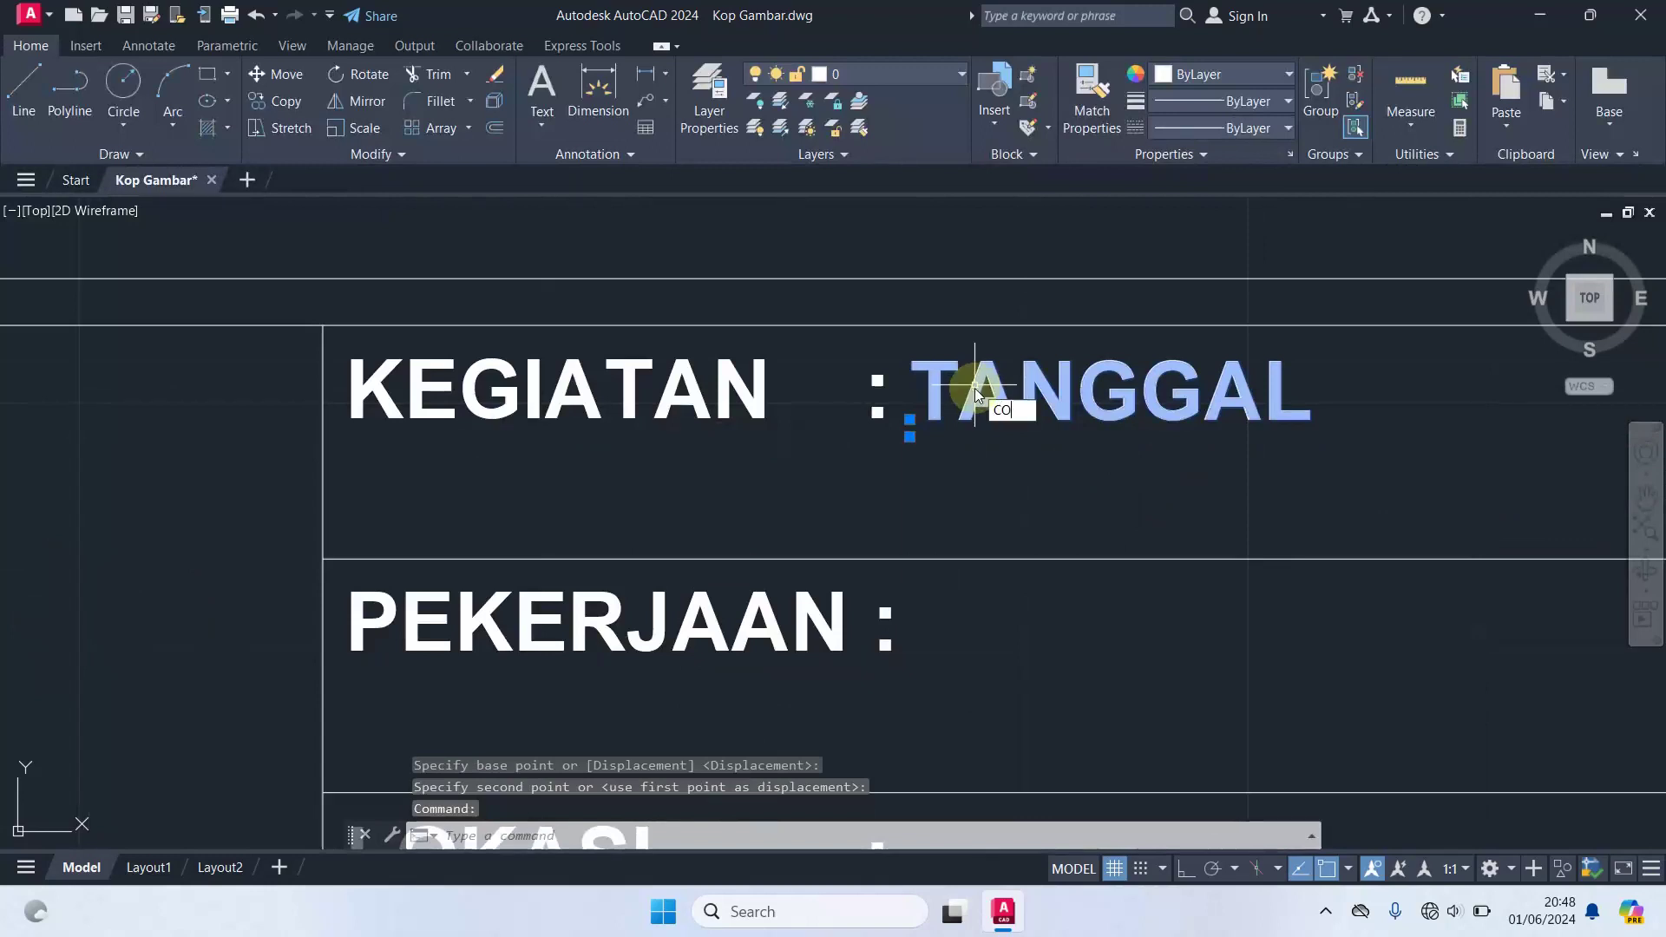
pyautogui.press('Return')
pyautogui.click(323, 325)
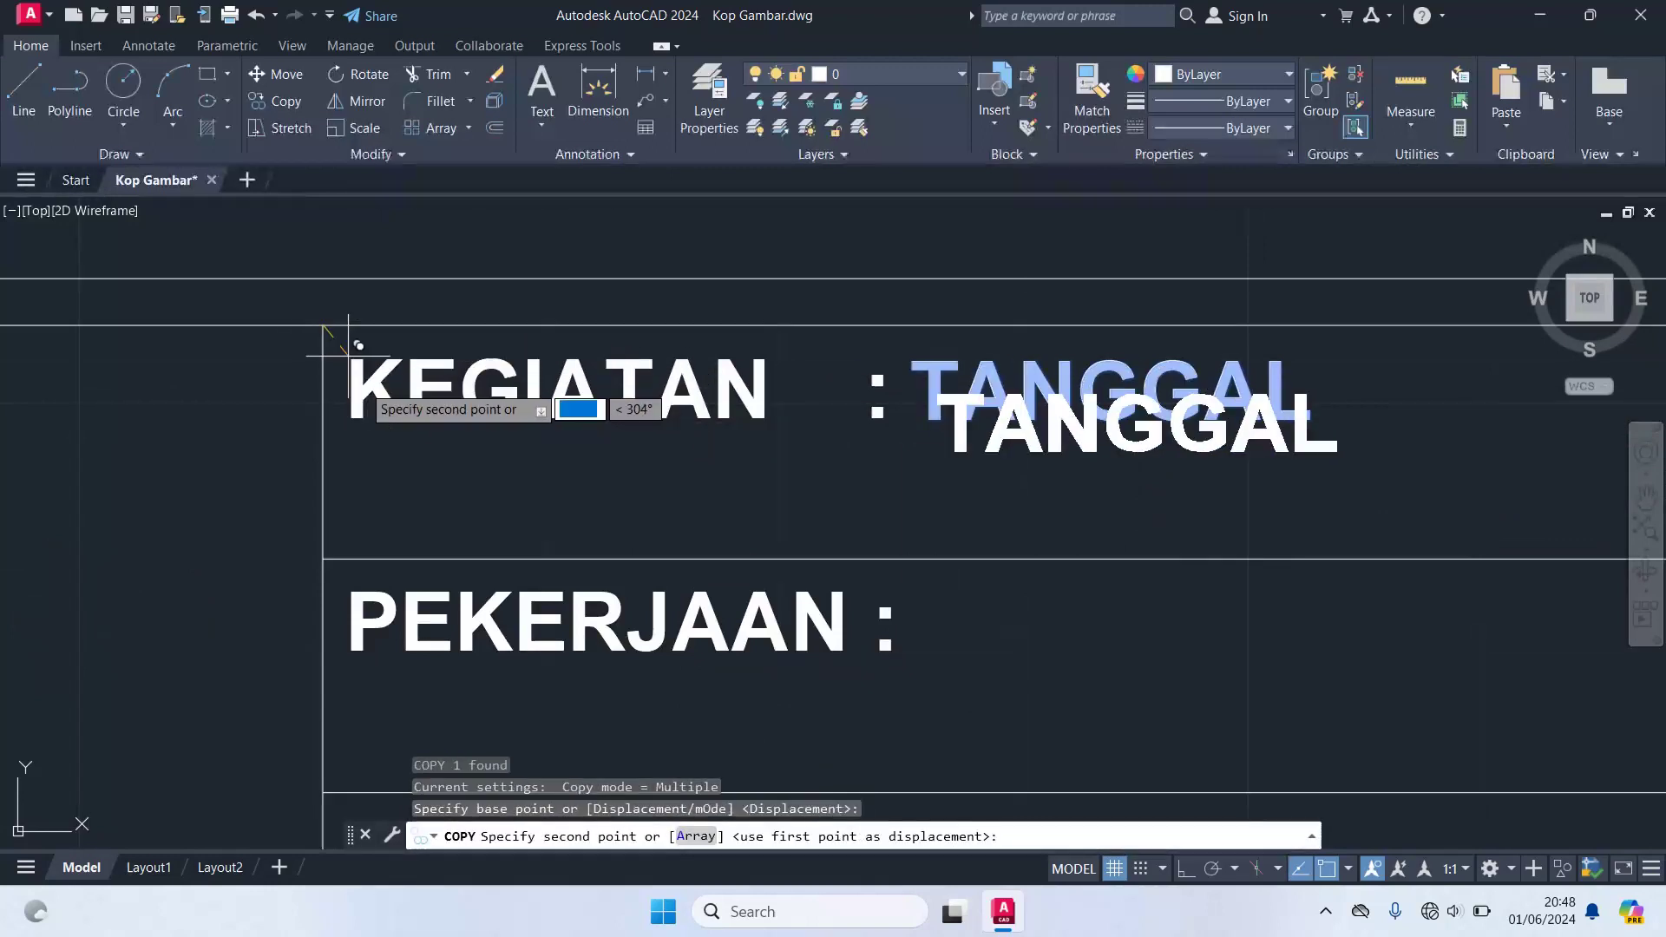
pyautogui.click(321, 558)
pyautogui.scroll(-2, 526, 620)
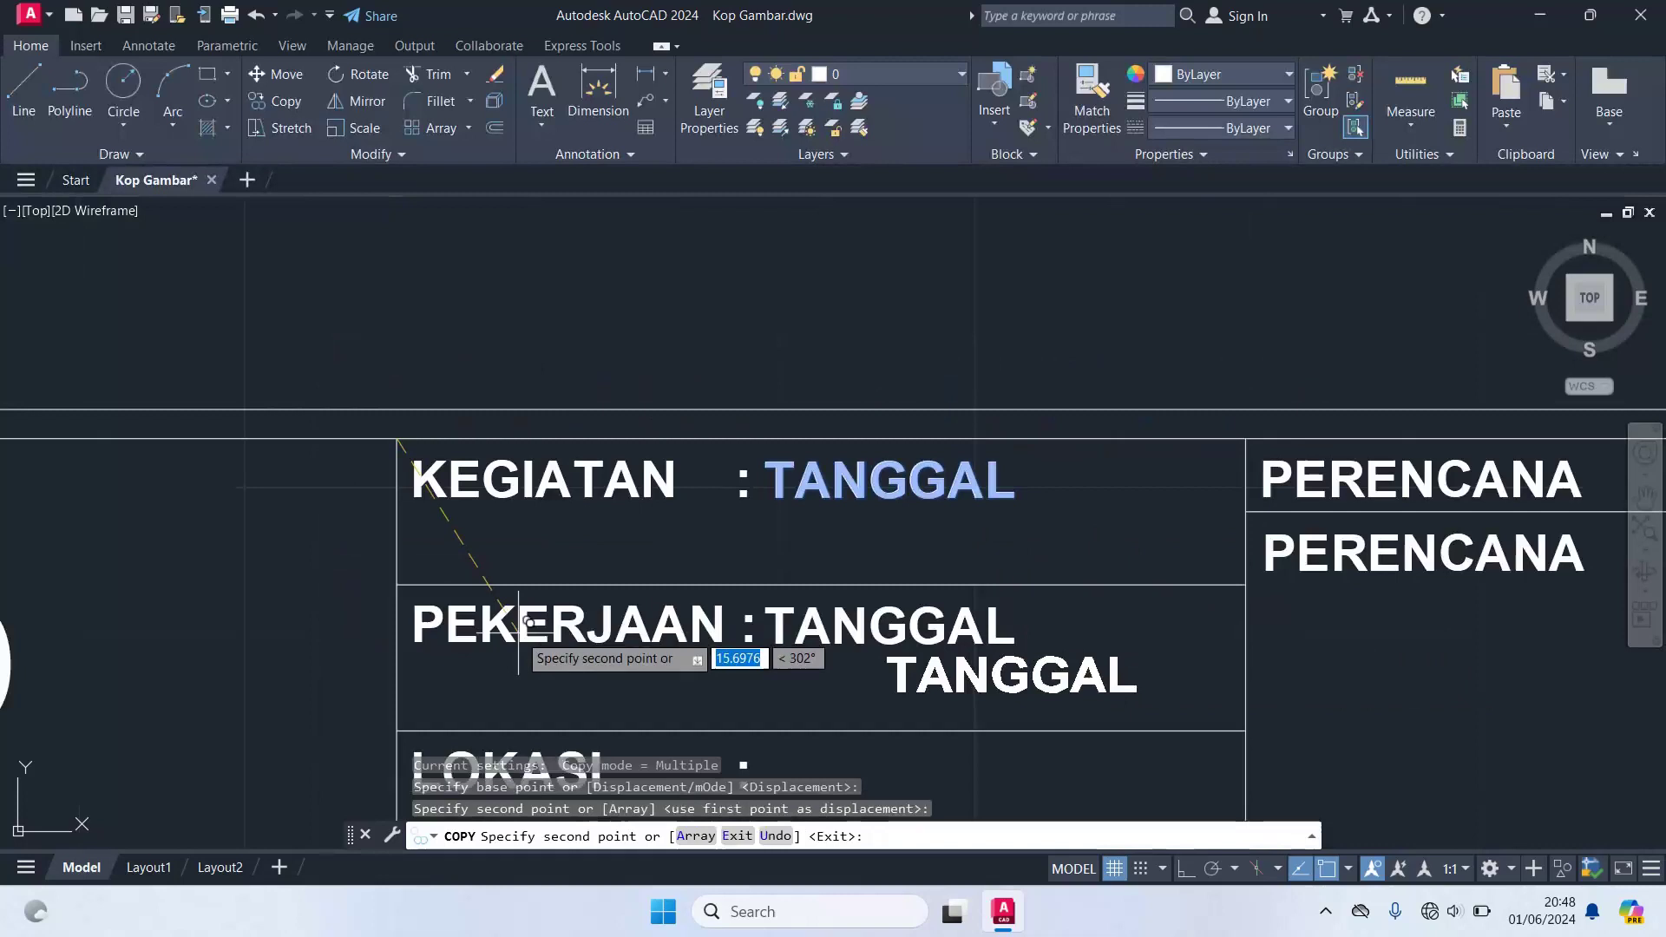
pyautogui.moveTo(526, 620); pyautogui.dragTo(586, 466, button='middle')
pyautogui.click(451, 555)
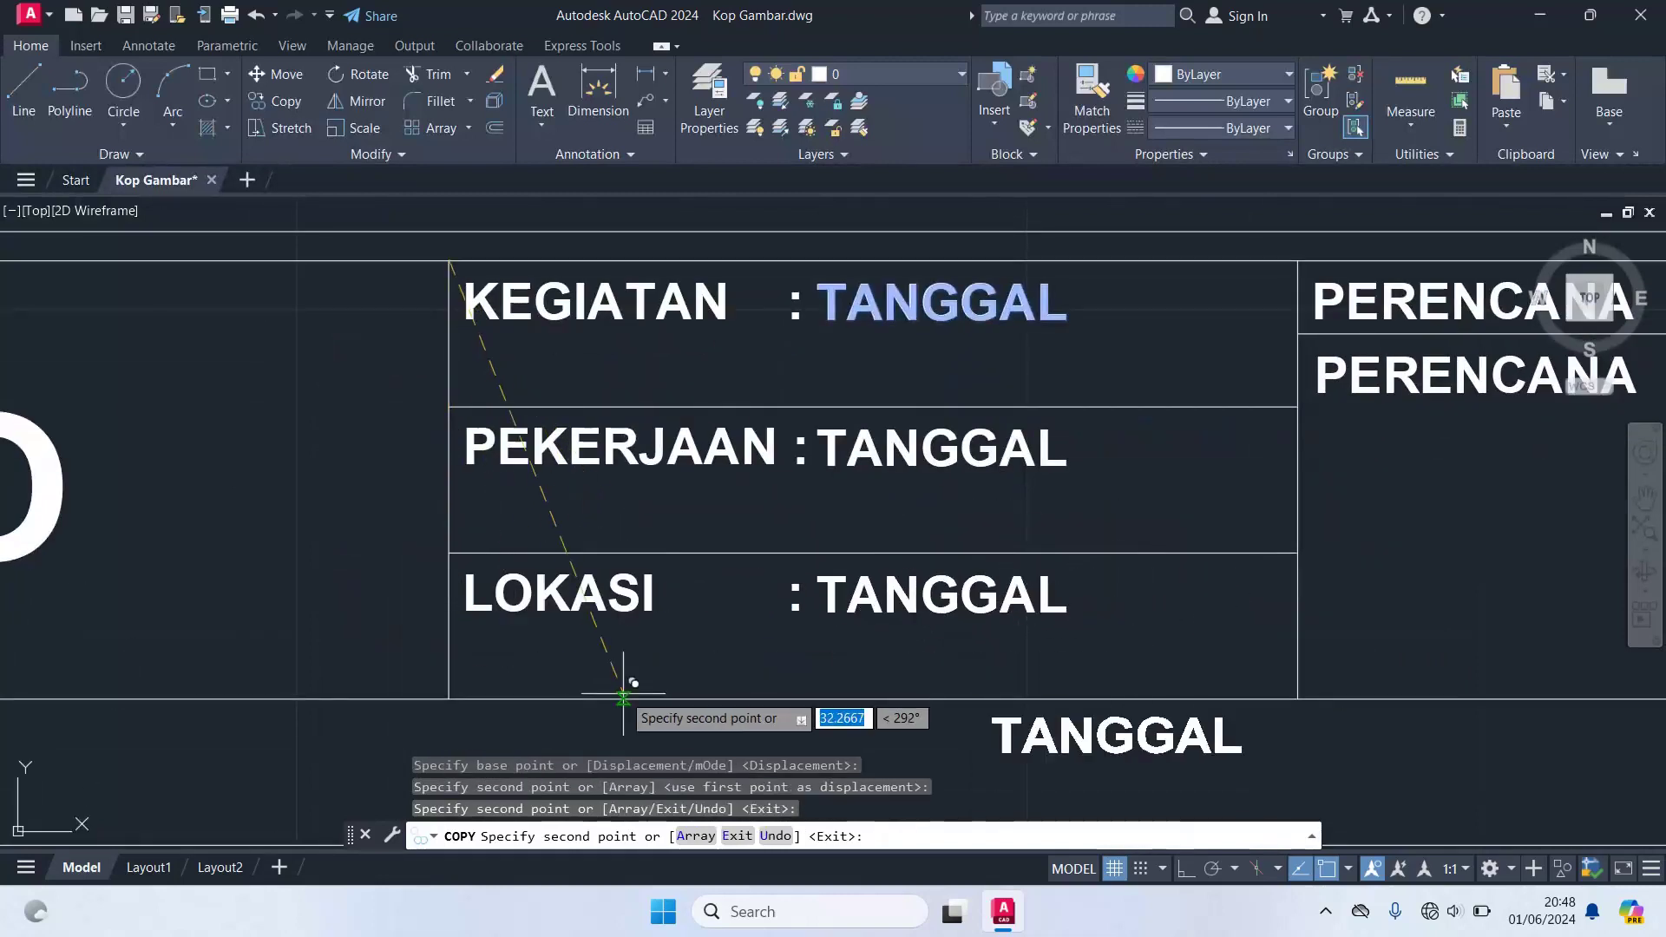
pyautogui.press('Escape')
pyautogui.moveTo(862, 382); pyautogui.dragTo(815, 485, button='middle')
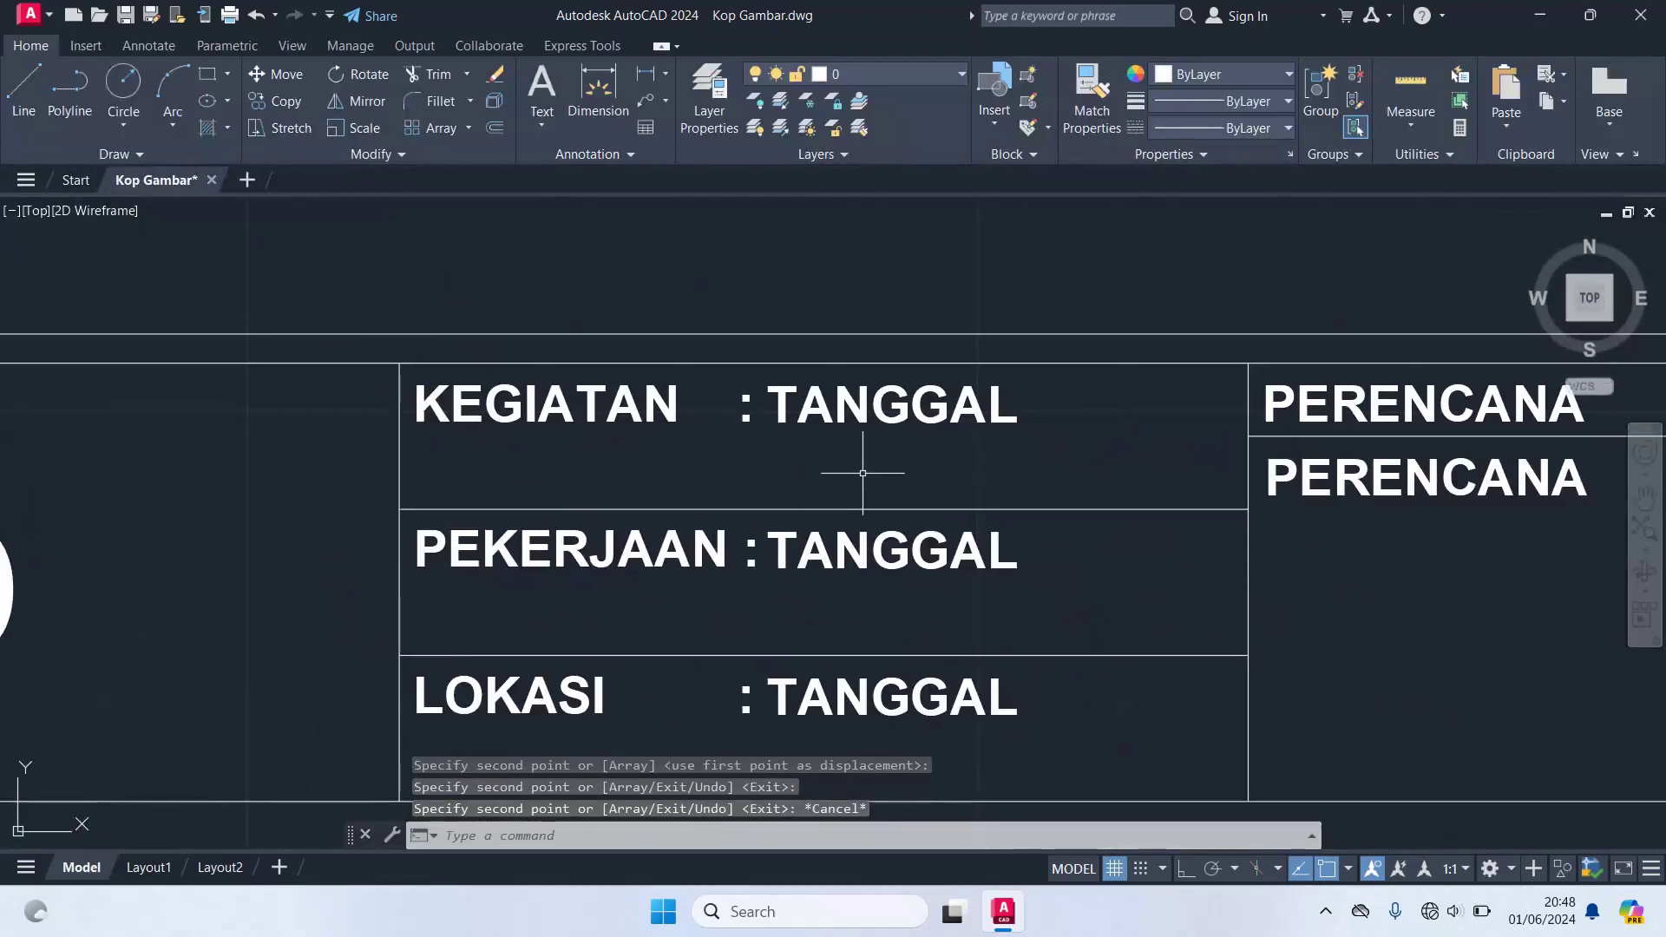
pyautogui.doubleClick(899, 421)
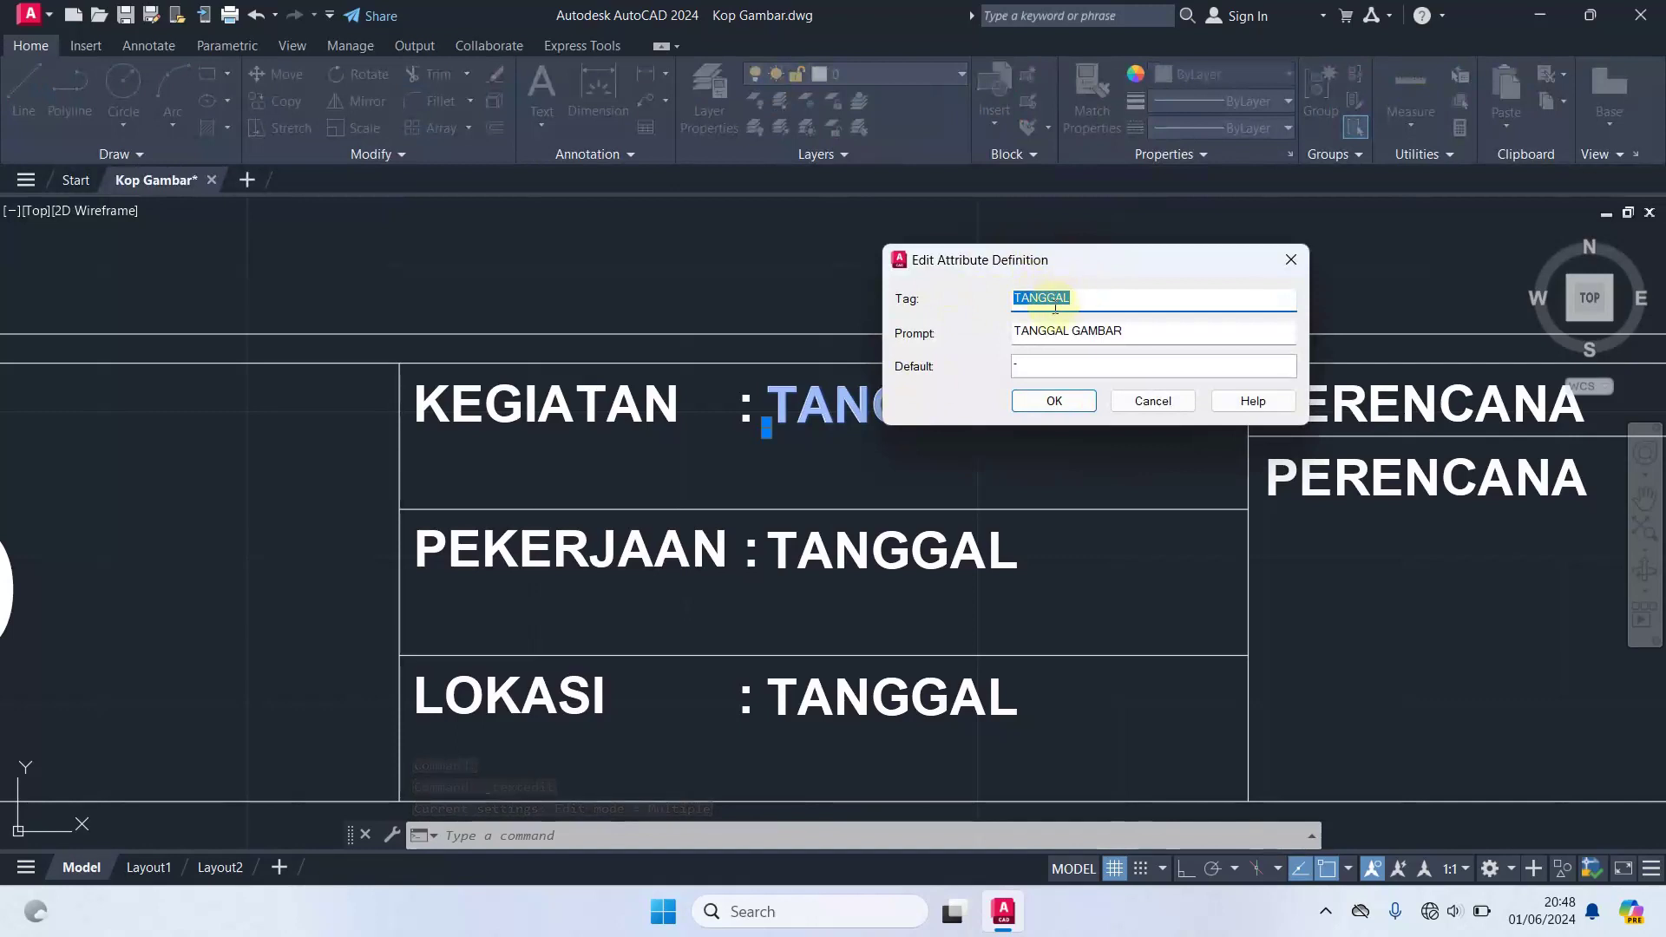
# - Retag the attribute after KEGIATAN as KEGIATAN with prompt NAMA KEGIATAN
pyautogui.write('KEGIATAN')
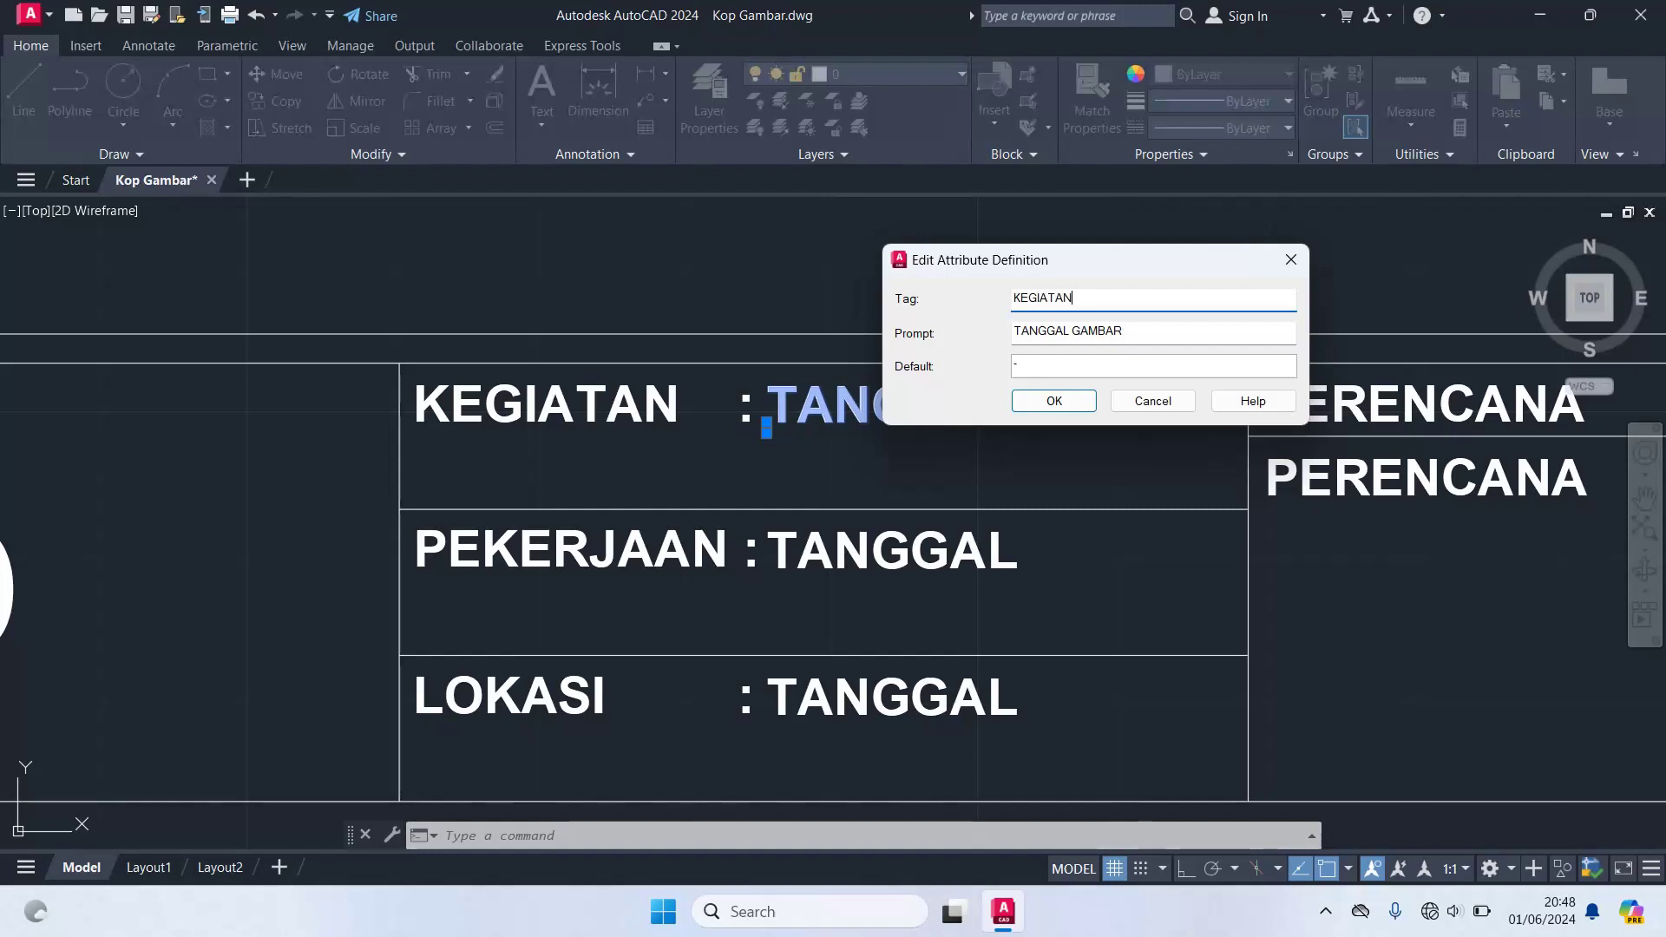
pyautogui.click(1145, 333)
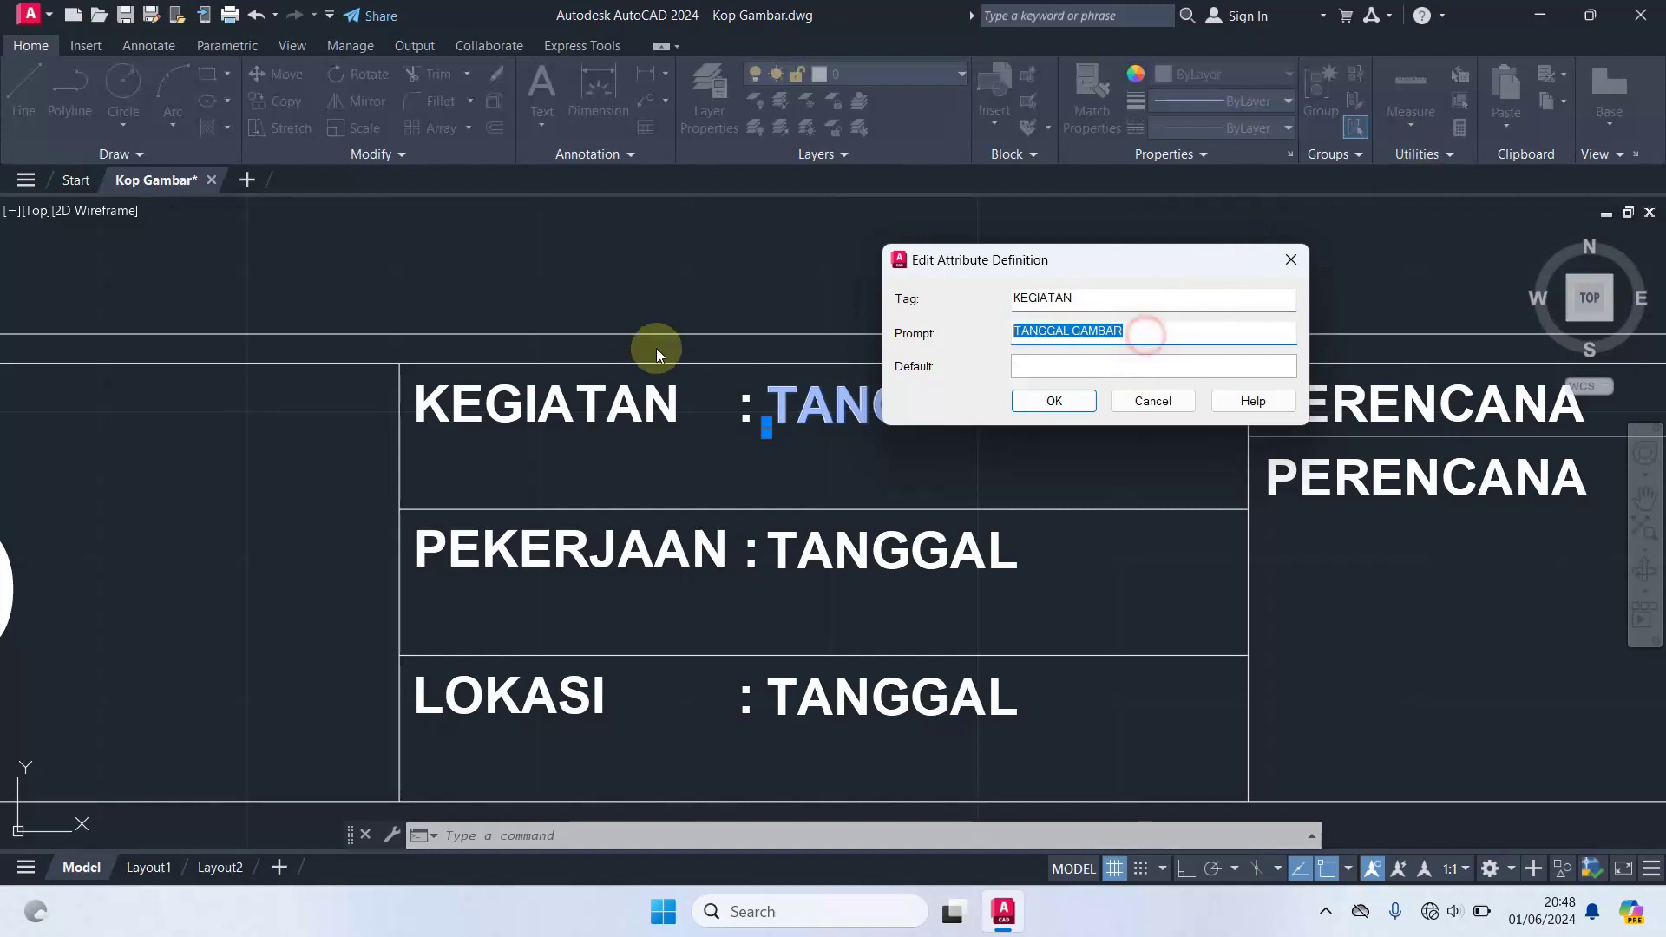
pyautogui.write('NAMA KEGIATAN')
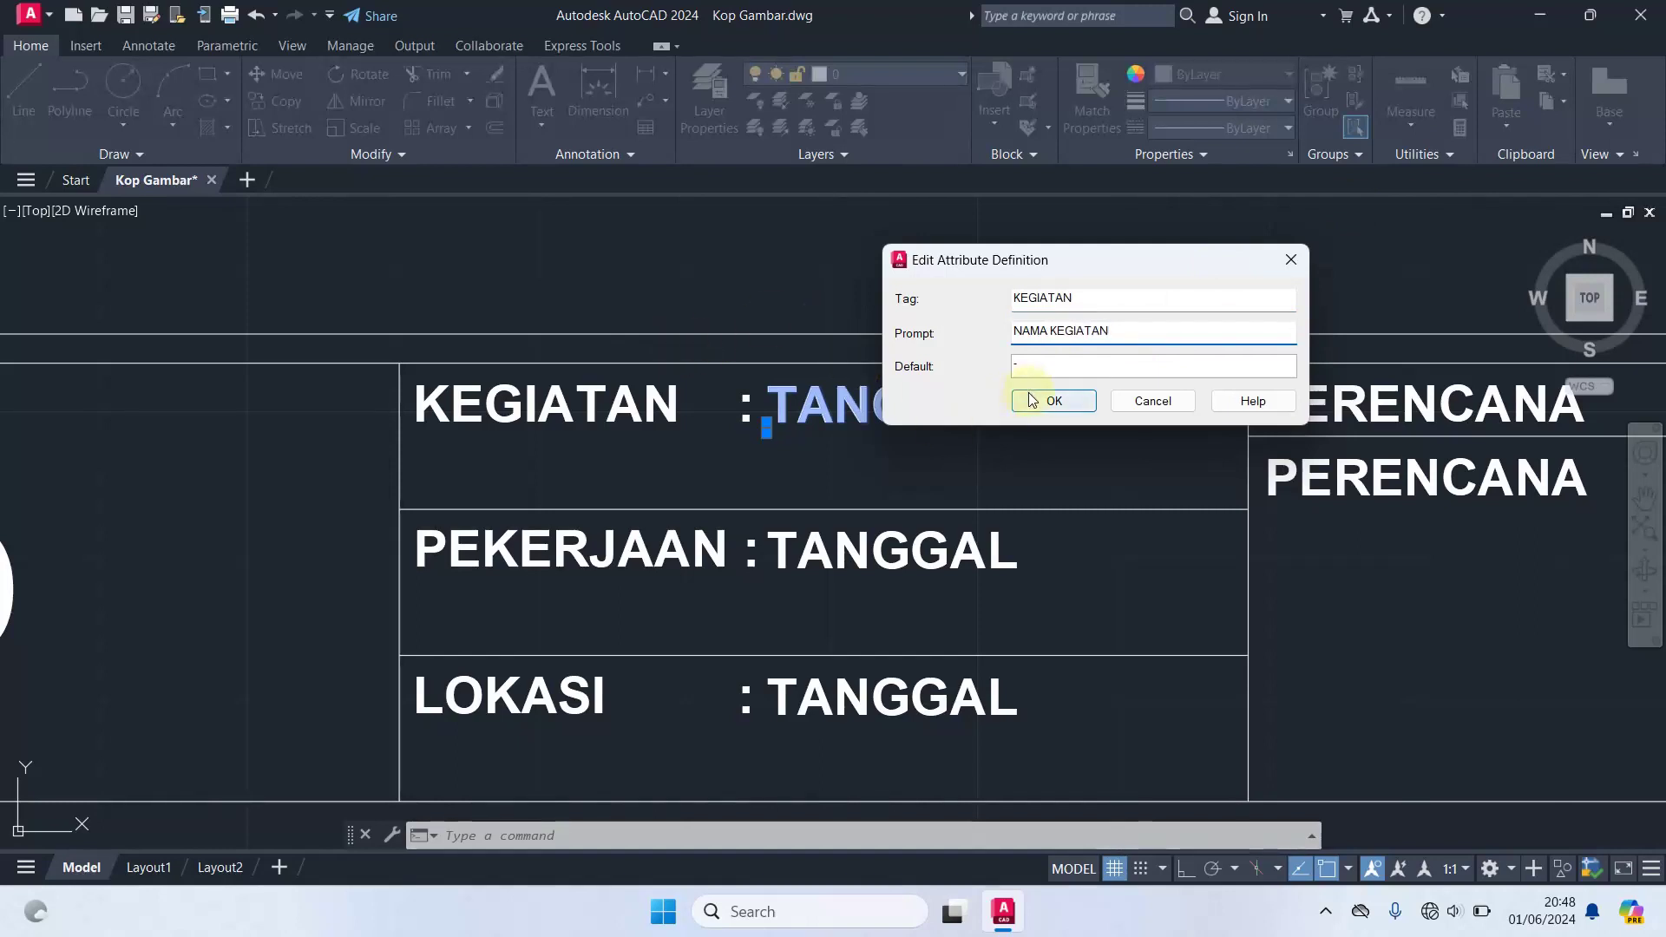
pyautogui.click(1042, 405)
# - Retag the attribute after PEKERJAAN as PEKERJAAN with prompt NAMA PEKERJAAN
pyautogui.click(948, 547)
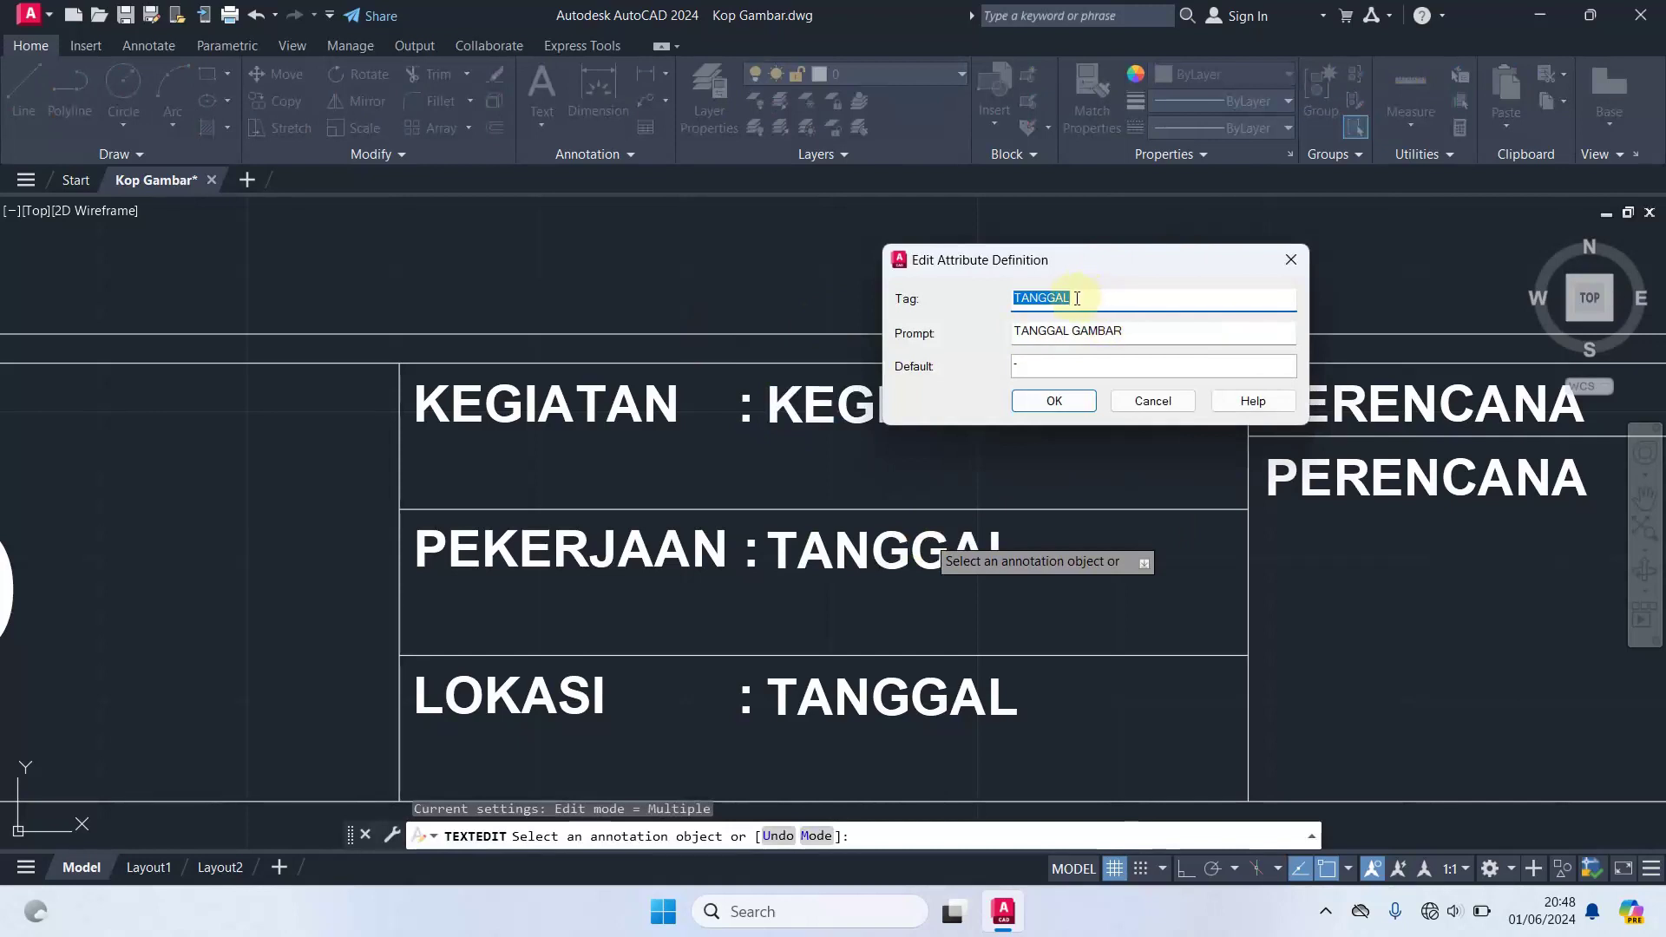
pyautogui.write('PEKERJAAN')
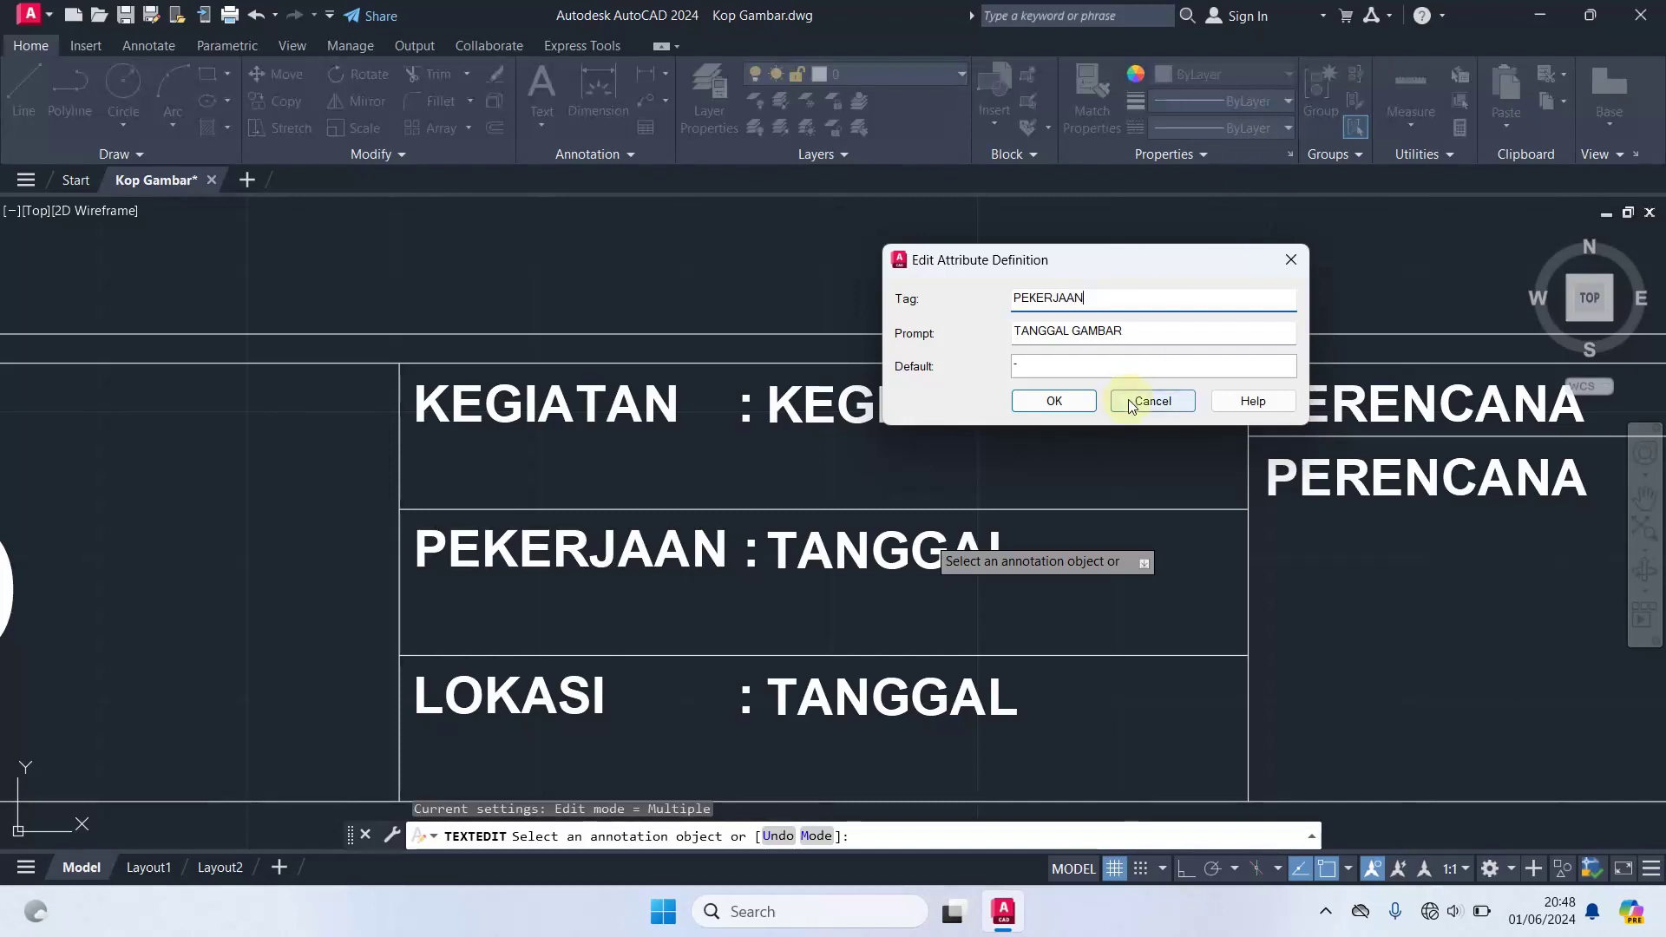
pyautogui.click(1136, 332)
pyautogui.moveTo(1116, 330); pyautogui.dragTo(825, 299)
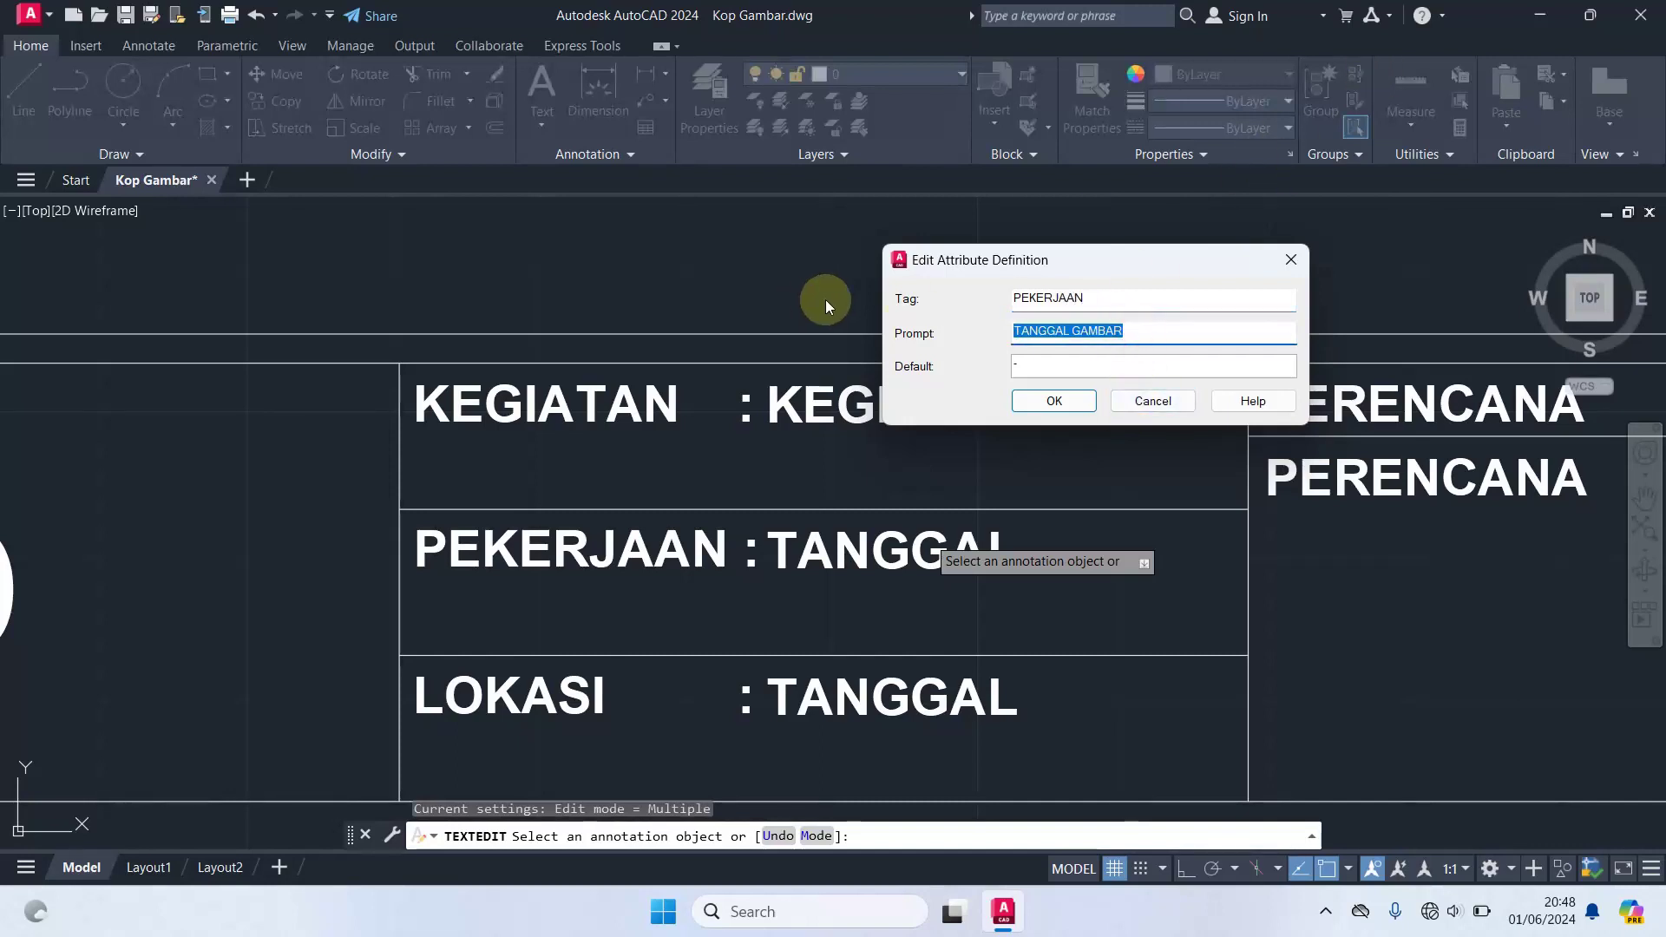
pyautogui.write('NAMA PEKERJAAN')
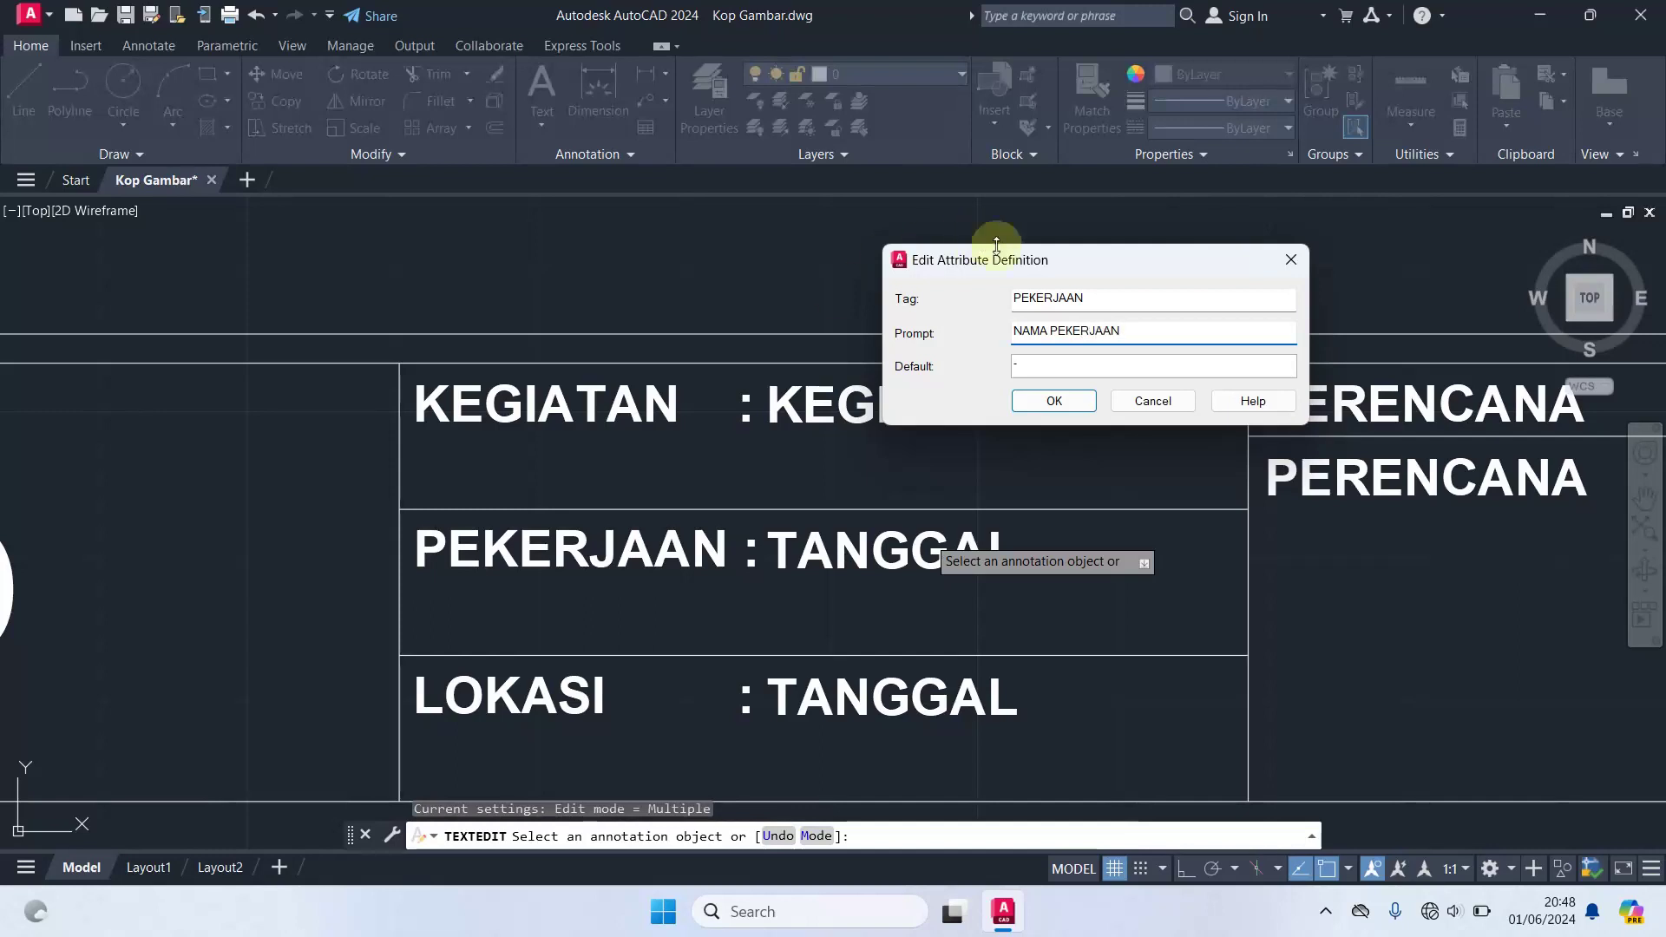
pyautogui.click(1057, 404)
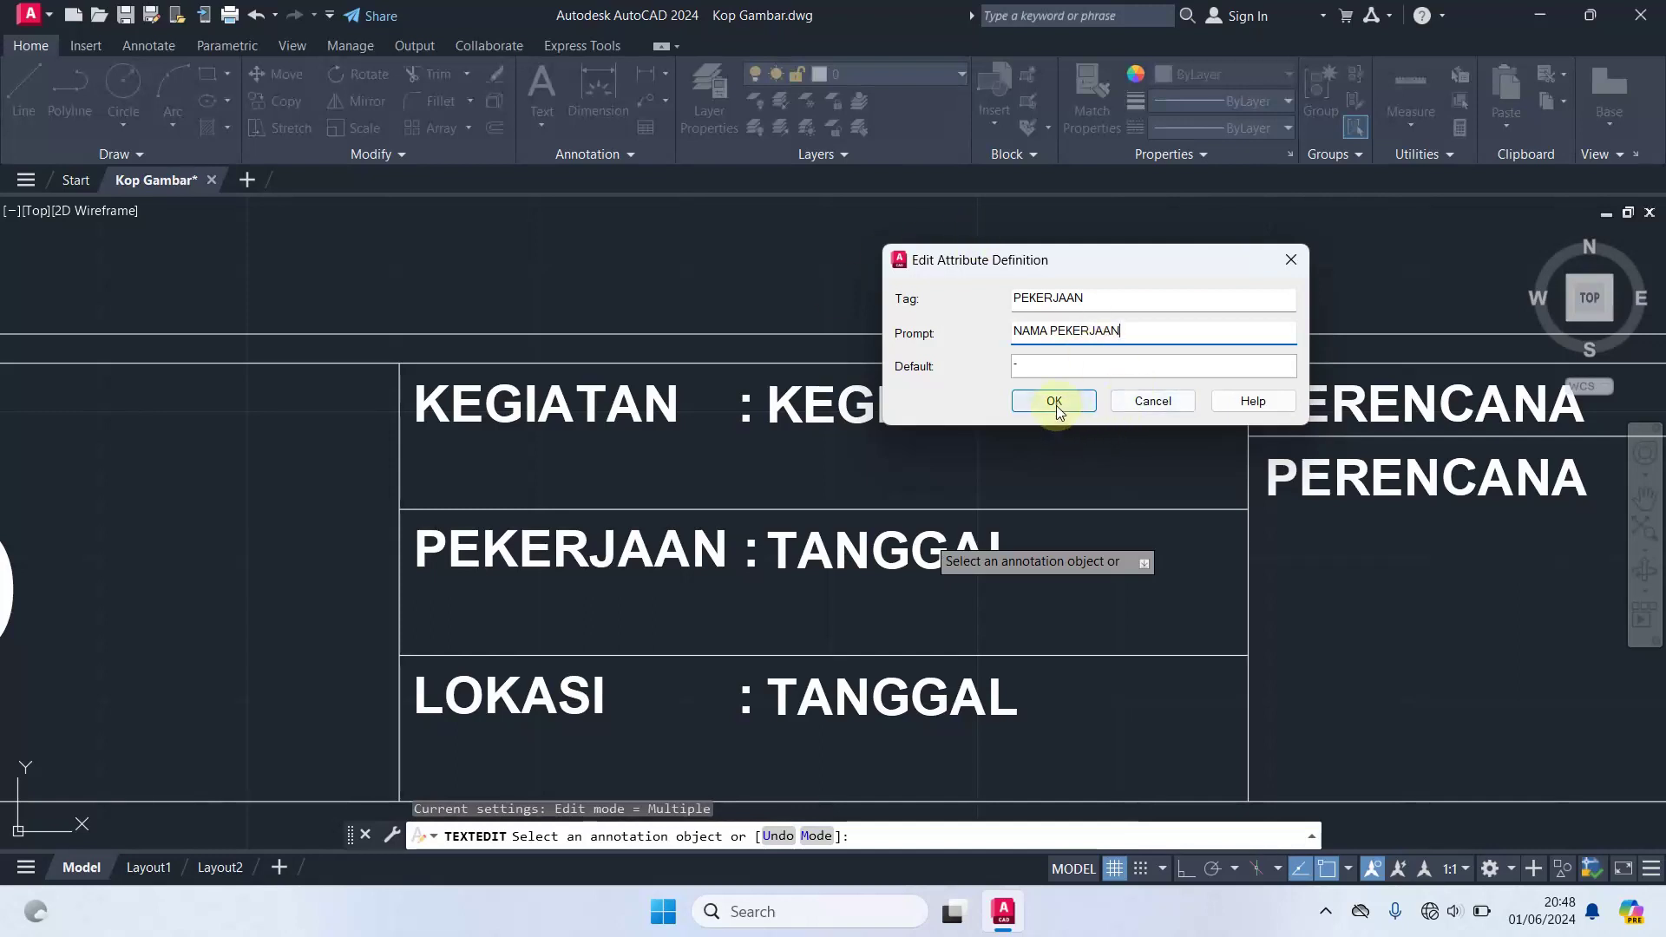
# - Retag the attribute after LOKASI as LOKASI with prompt NAMA LOKASI, then stop editing
pyautogui.click(831, 686)
pyautogui.doubleClick(1066, 300)
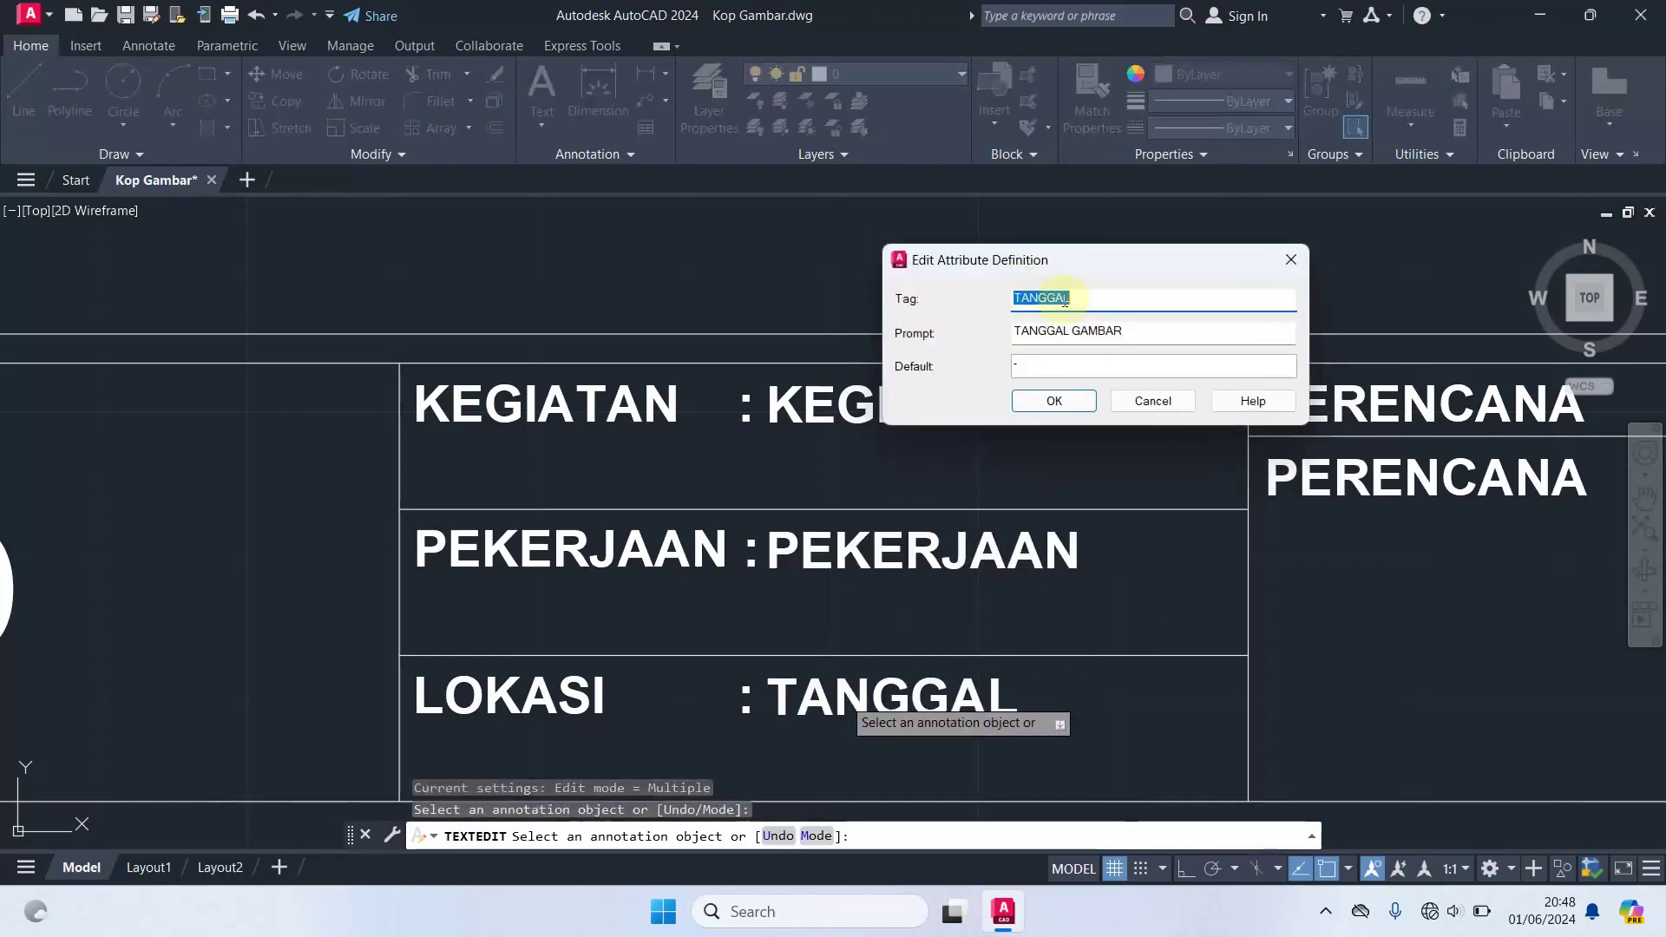
pyautogui.write('LOKASI')
pyautogui.doubleClick(1138, 334)
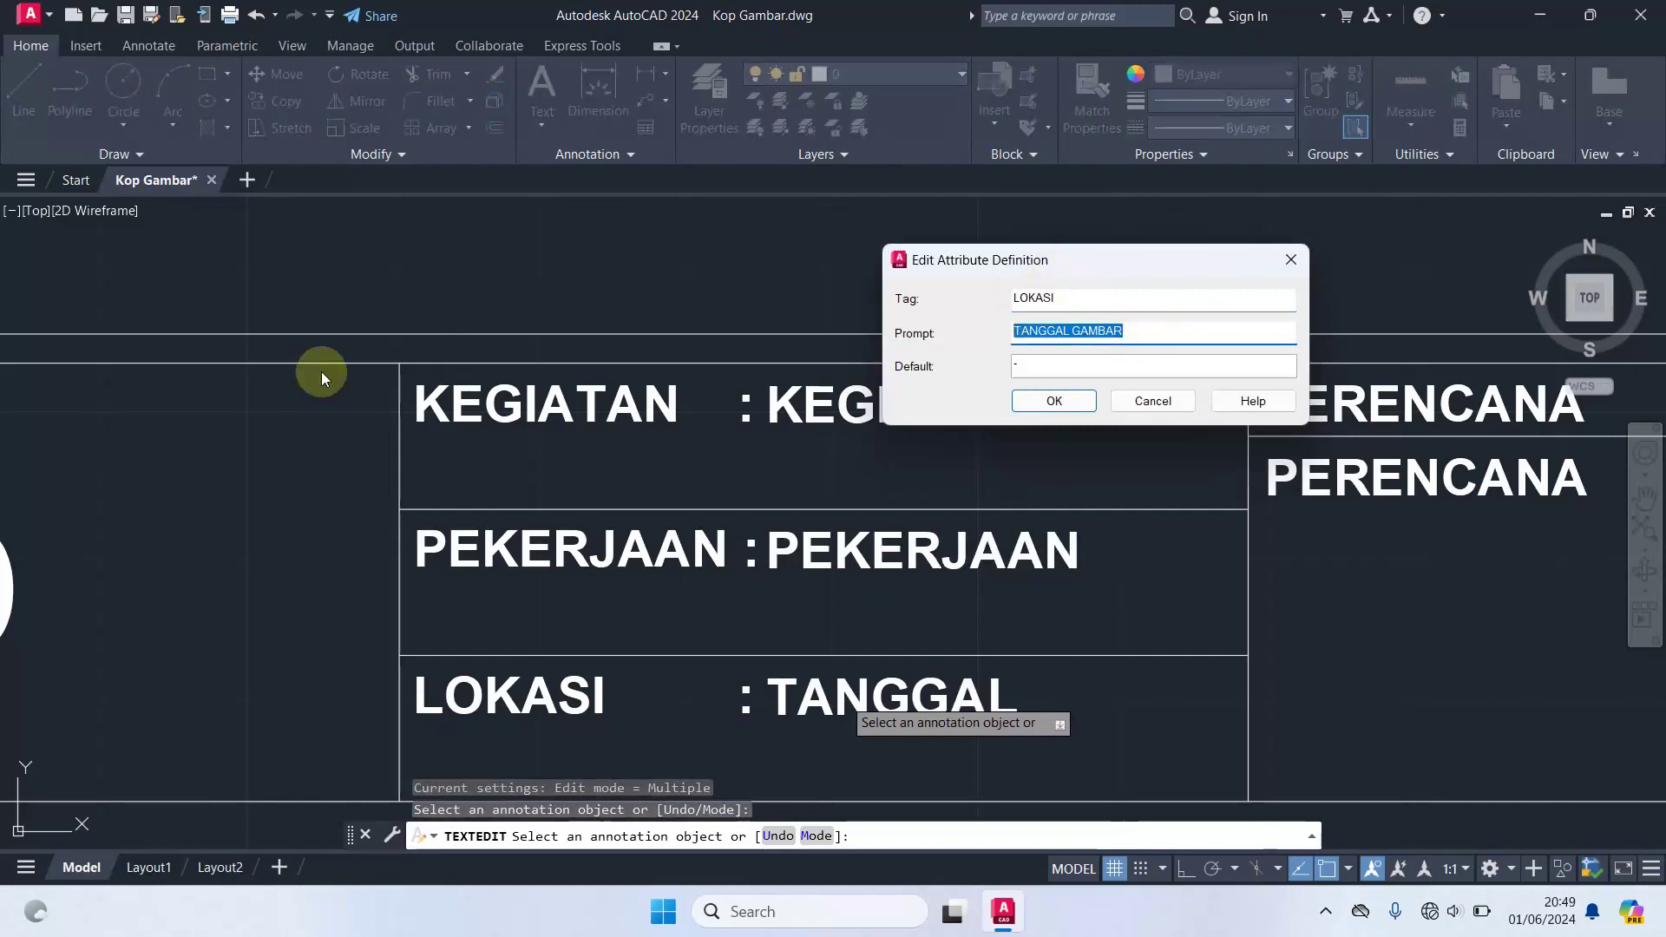
pyautogui.write('NAMA LOKASI')
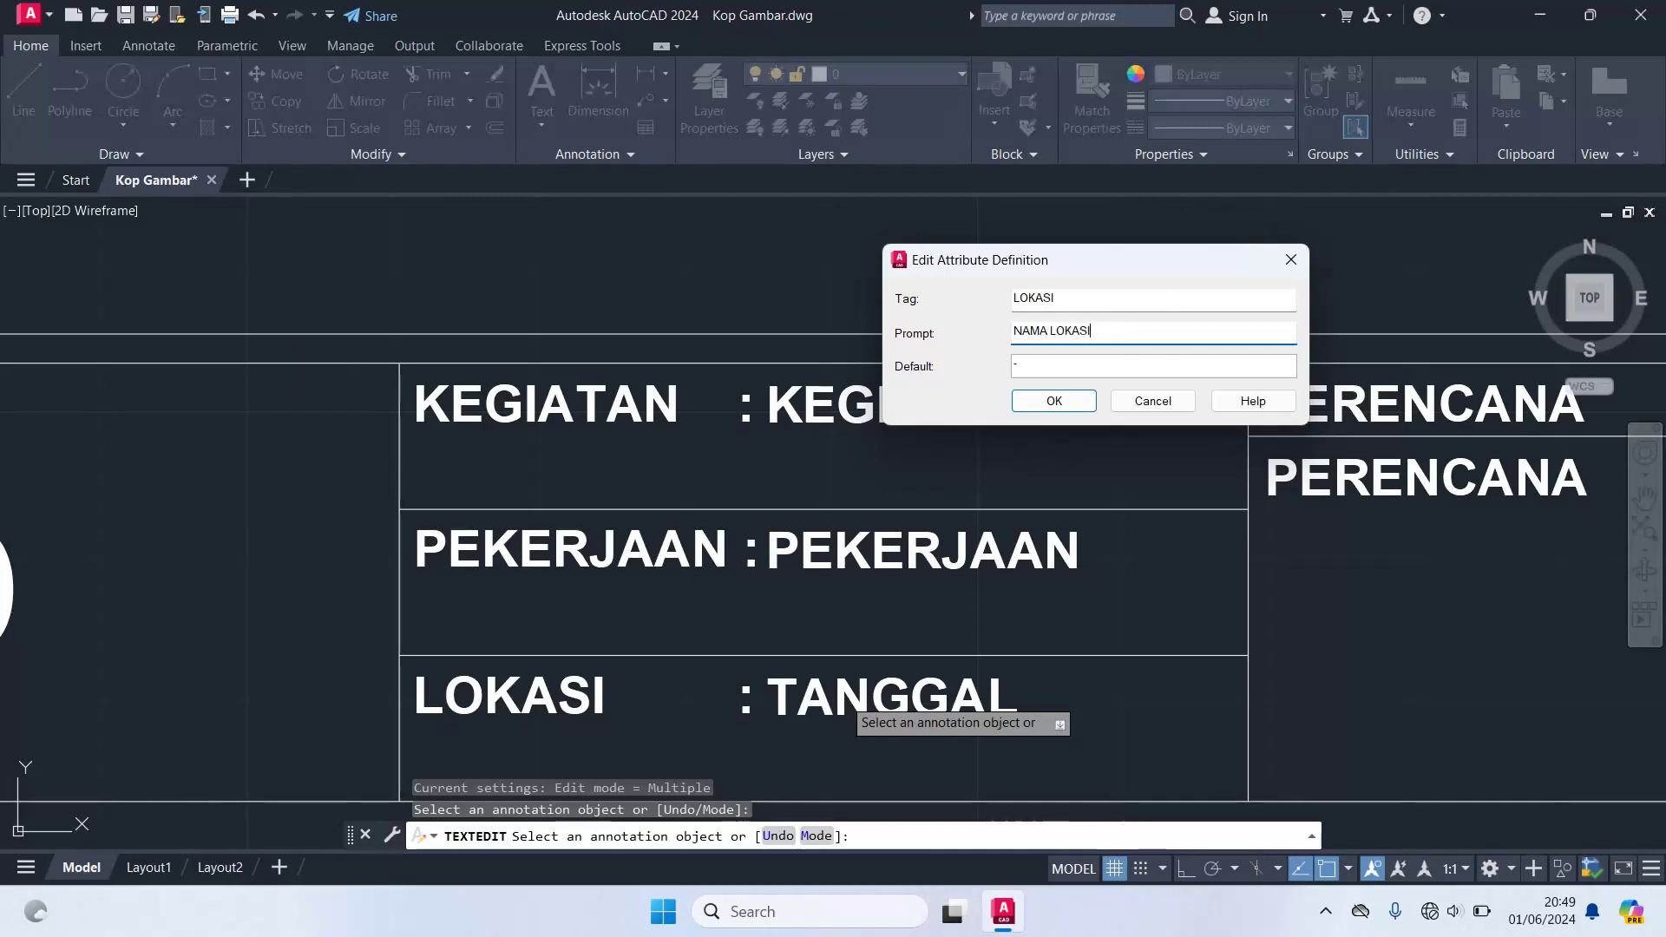
pyautogui.click(1061, 400)
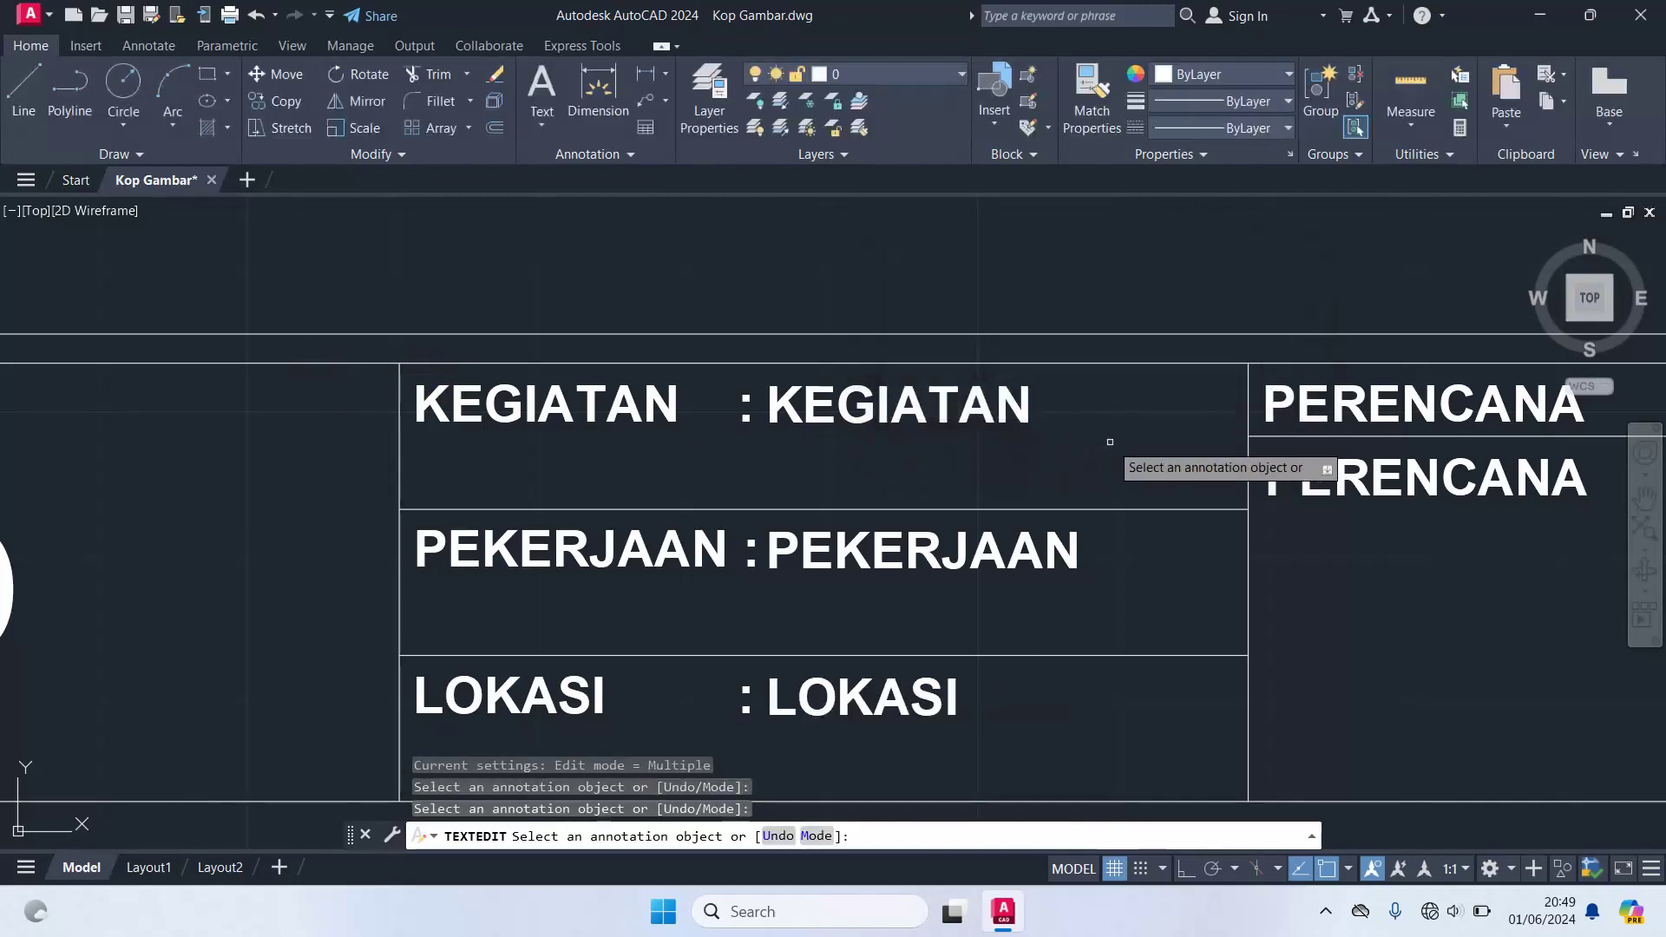
pyautogui.press('Return')
pyautogui.scroll(-1, 1149, 380)
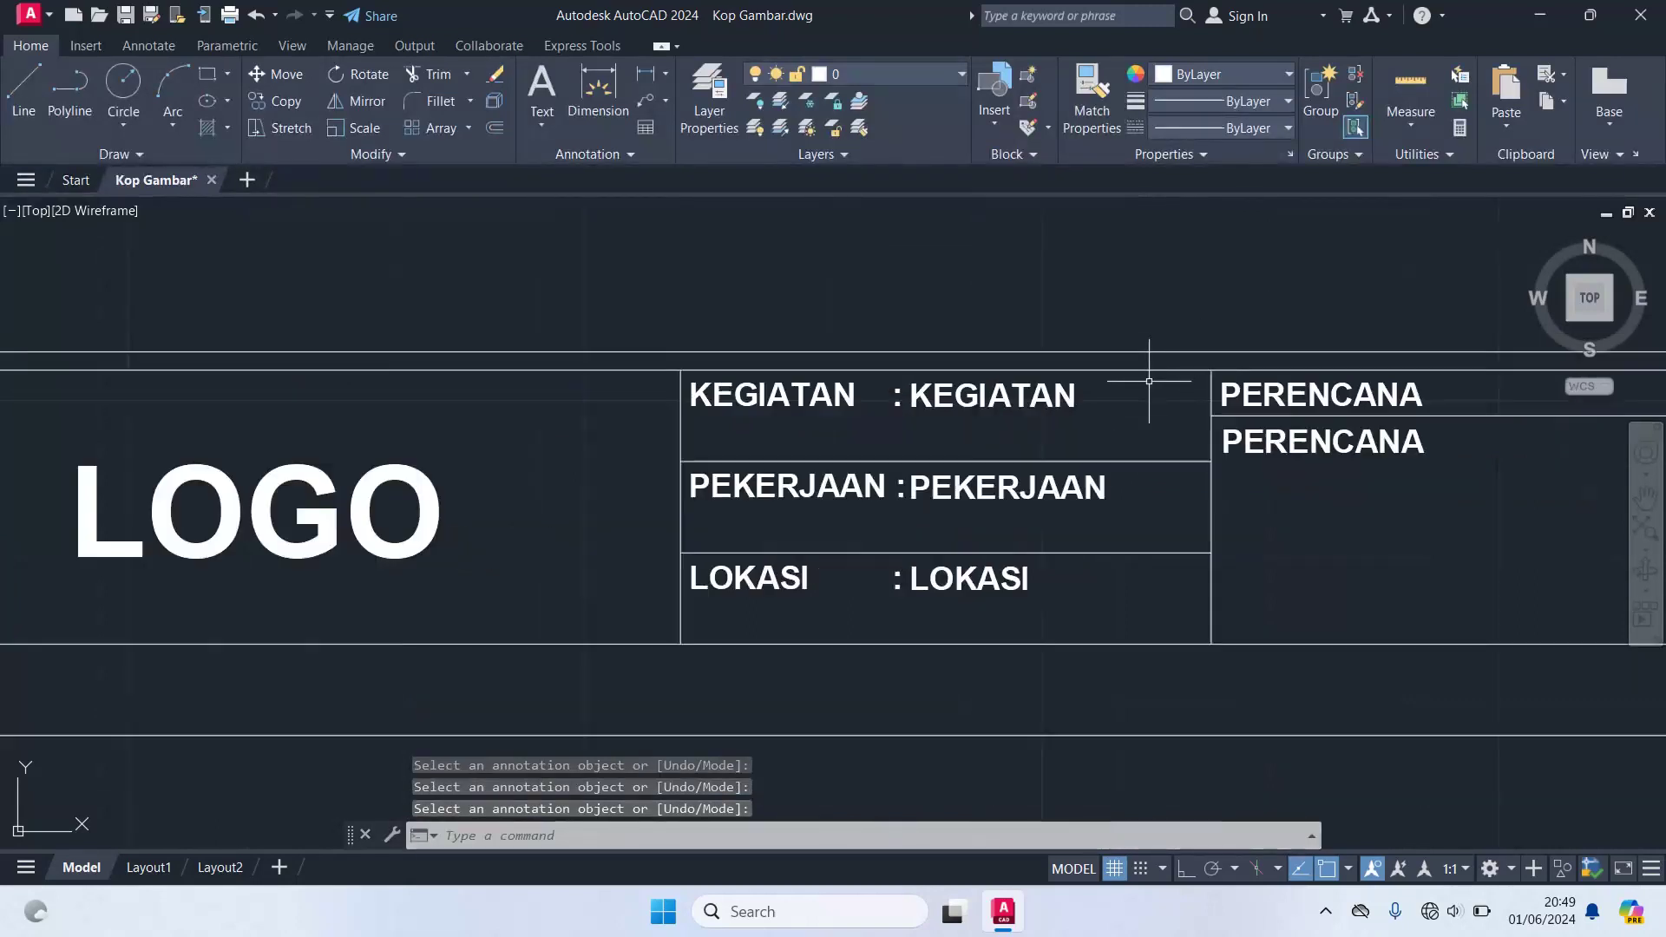
# - Window-select the whole title block and frame and start a new block definition with B
pyautogui.scroll(-1, 1150, 382)
pyautogui.scroll(-2, 1269, 534)
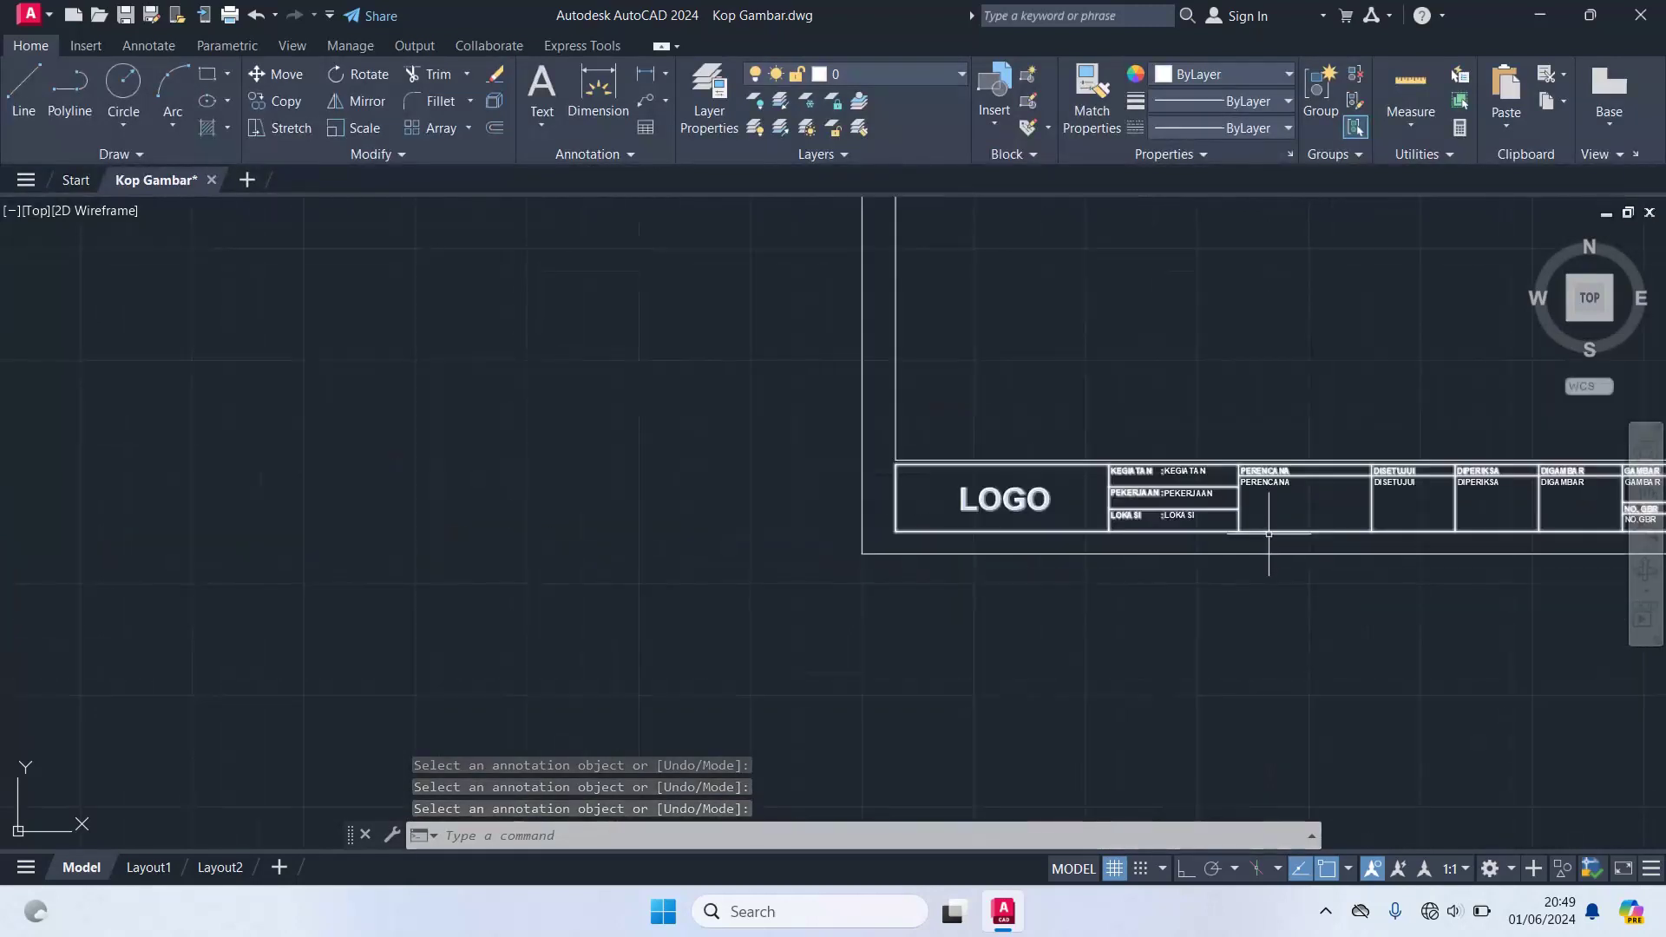
pyautogui.moveTo(1283, 618); pyautogui.dragTo(686, 742, button='middle')
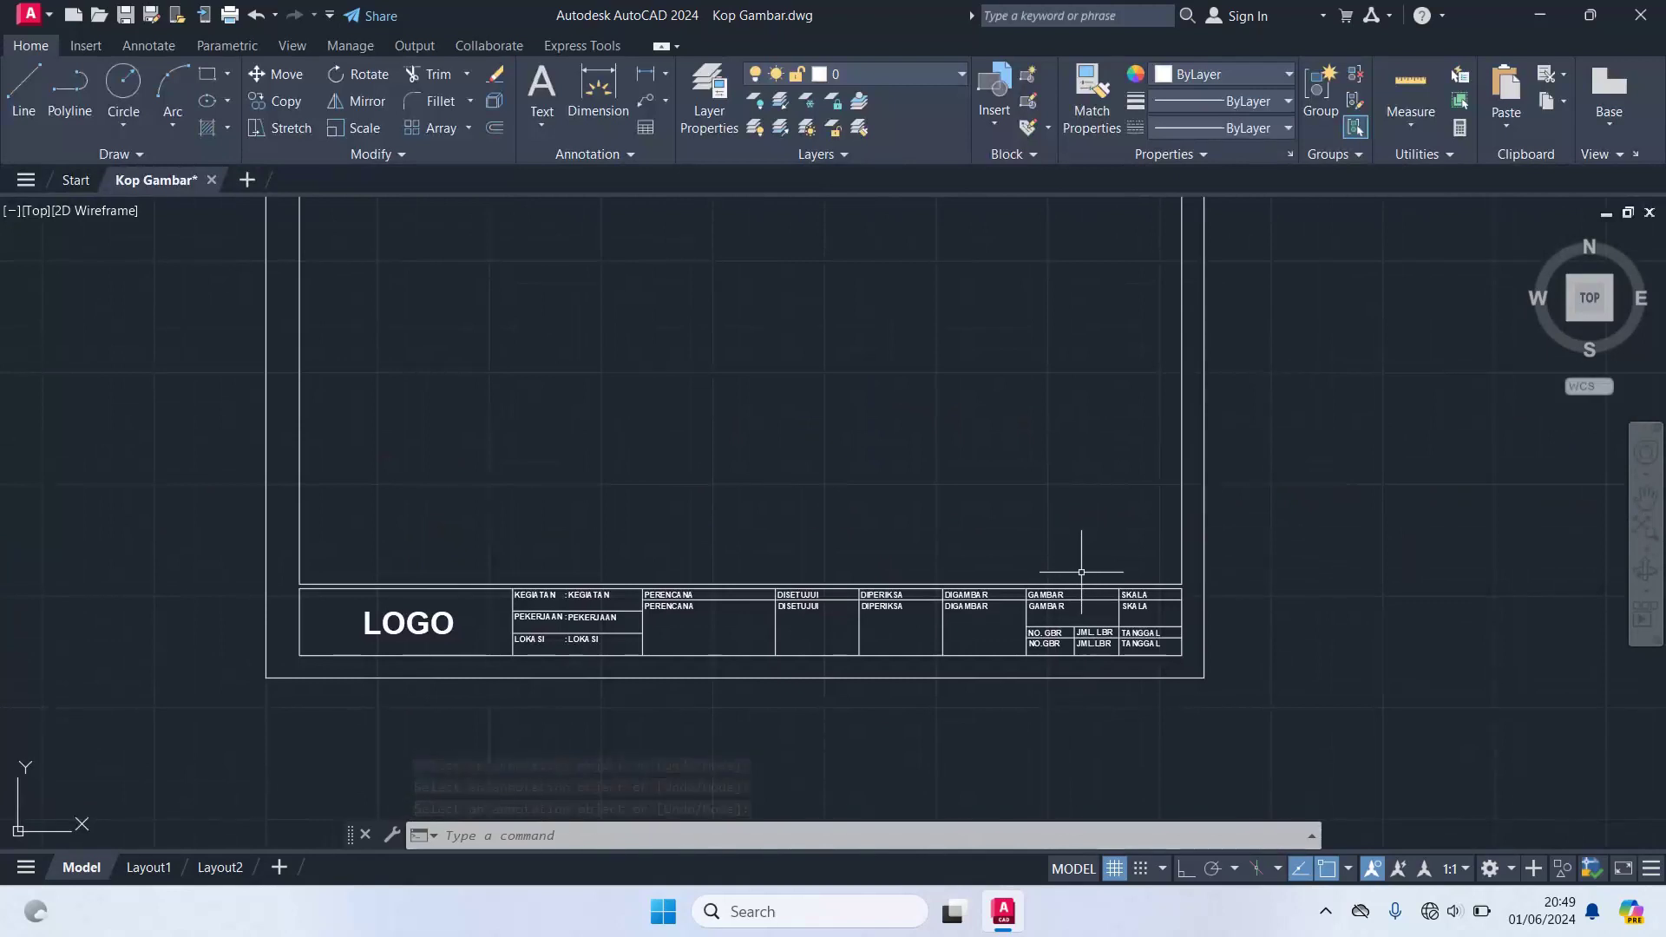
pyautogui.moveTo(1135, 606)
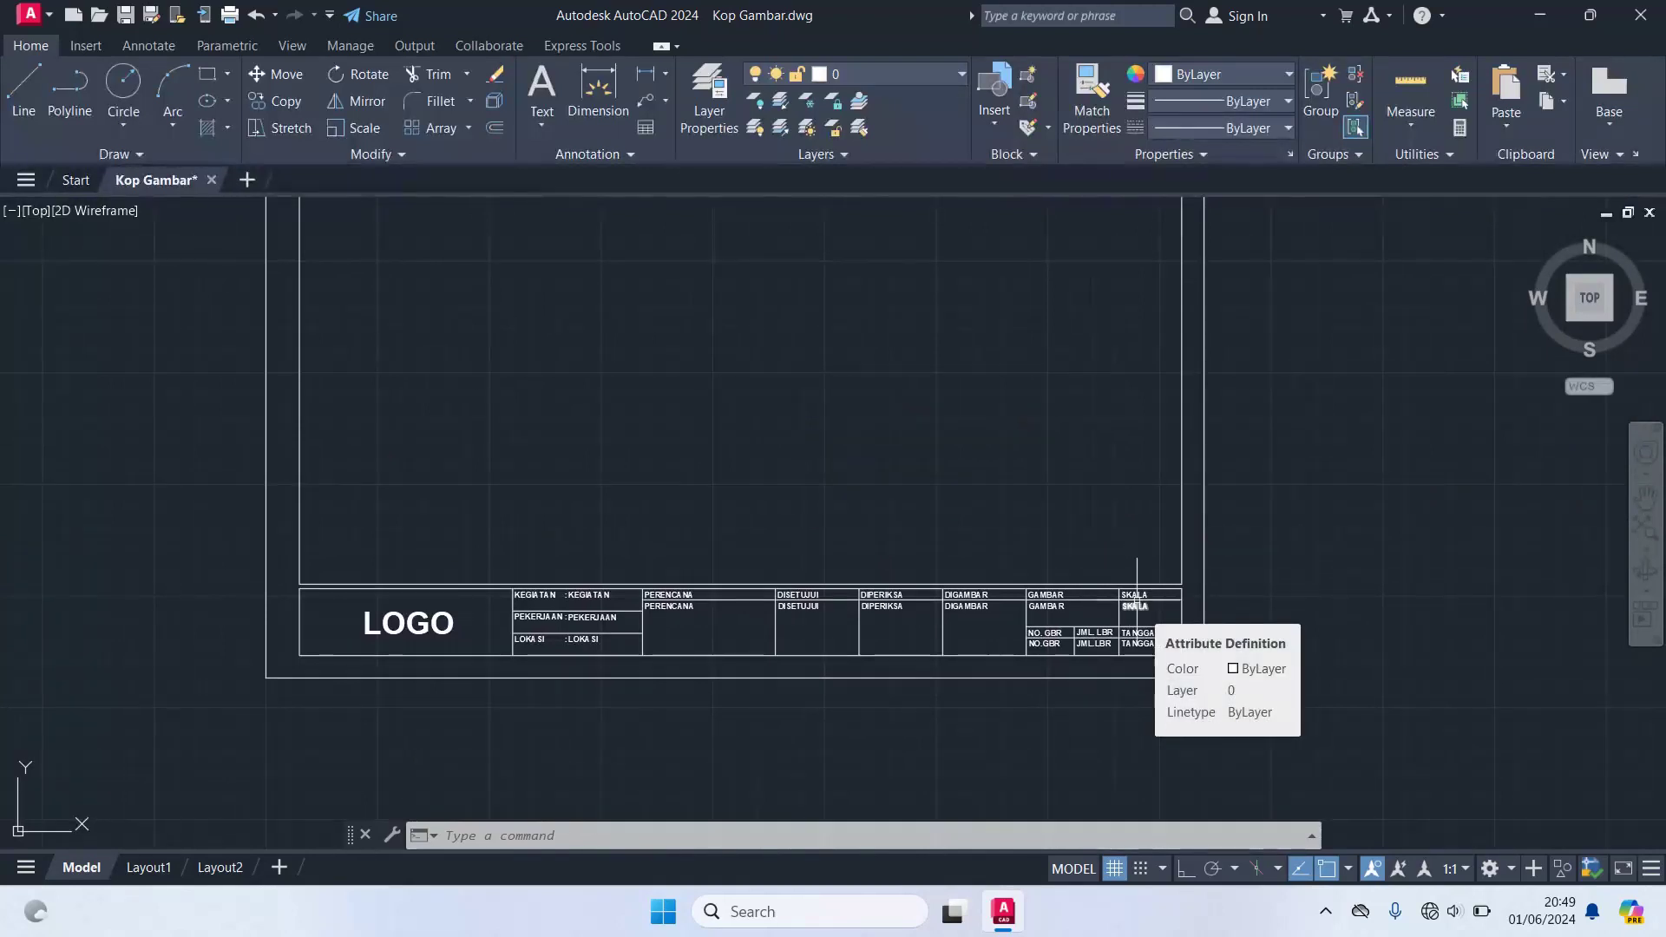
pyautogui.scroll(-2, 1283, 577)
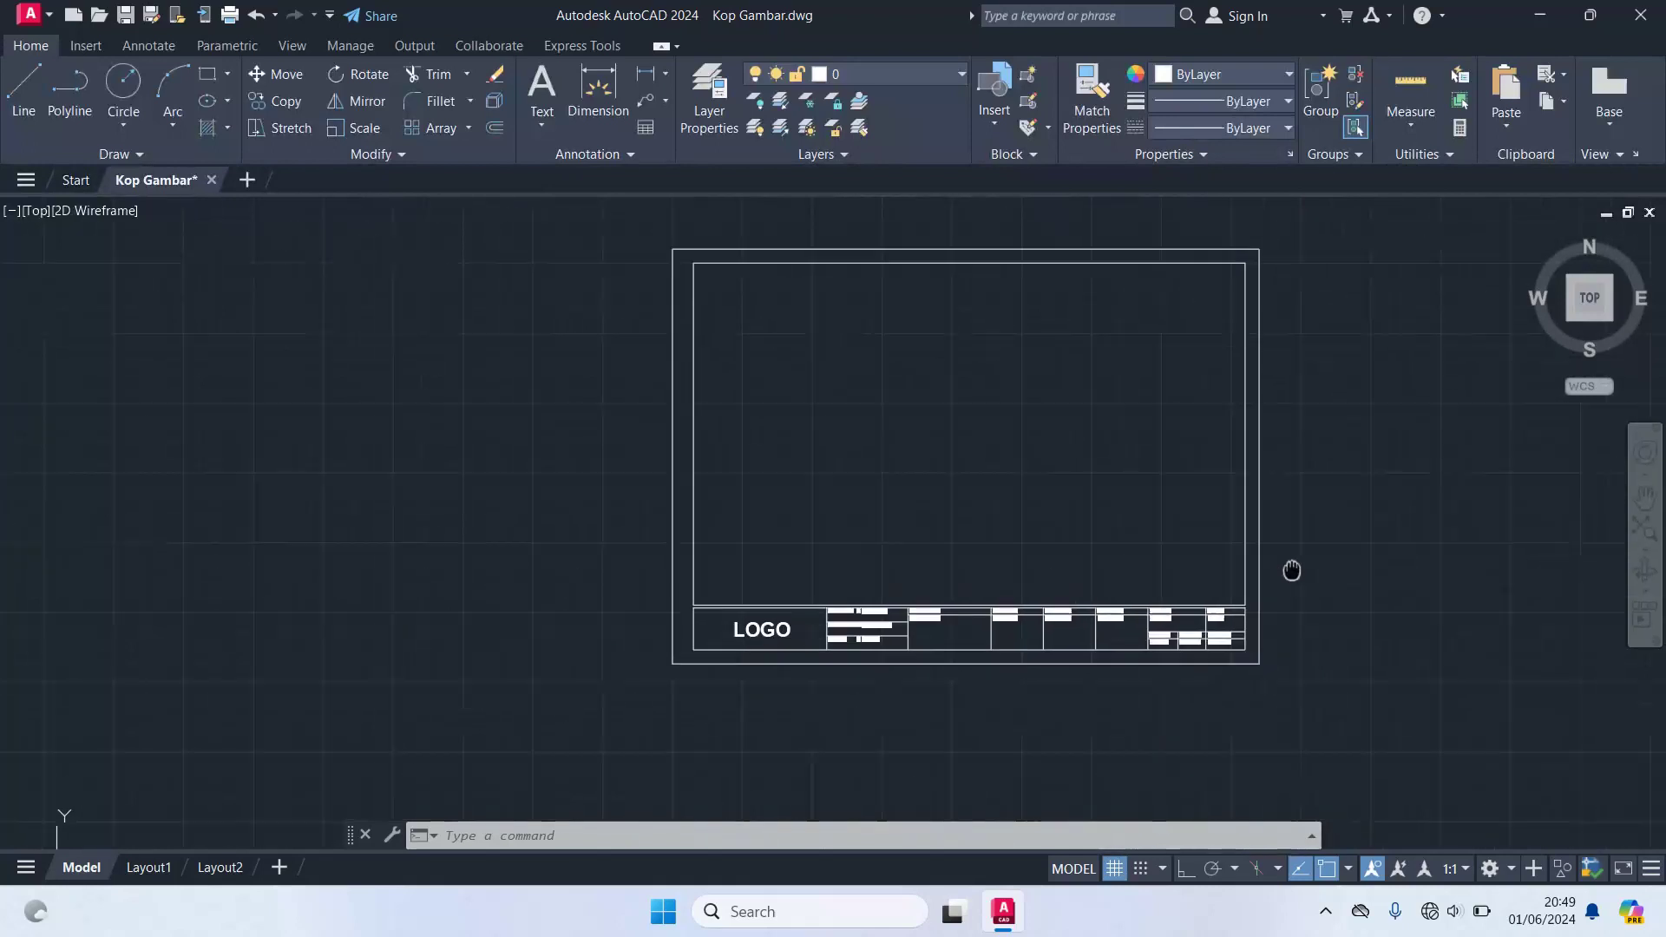
pyautogui.click(1362, 751)
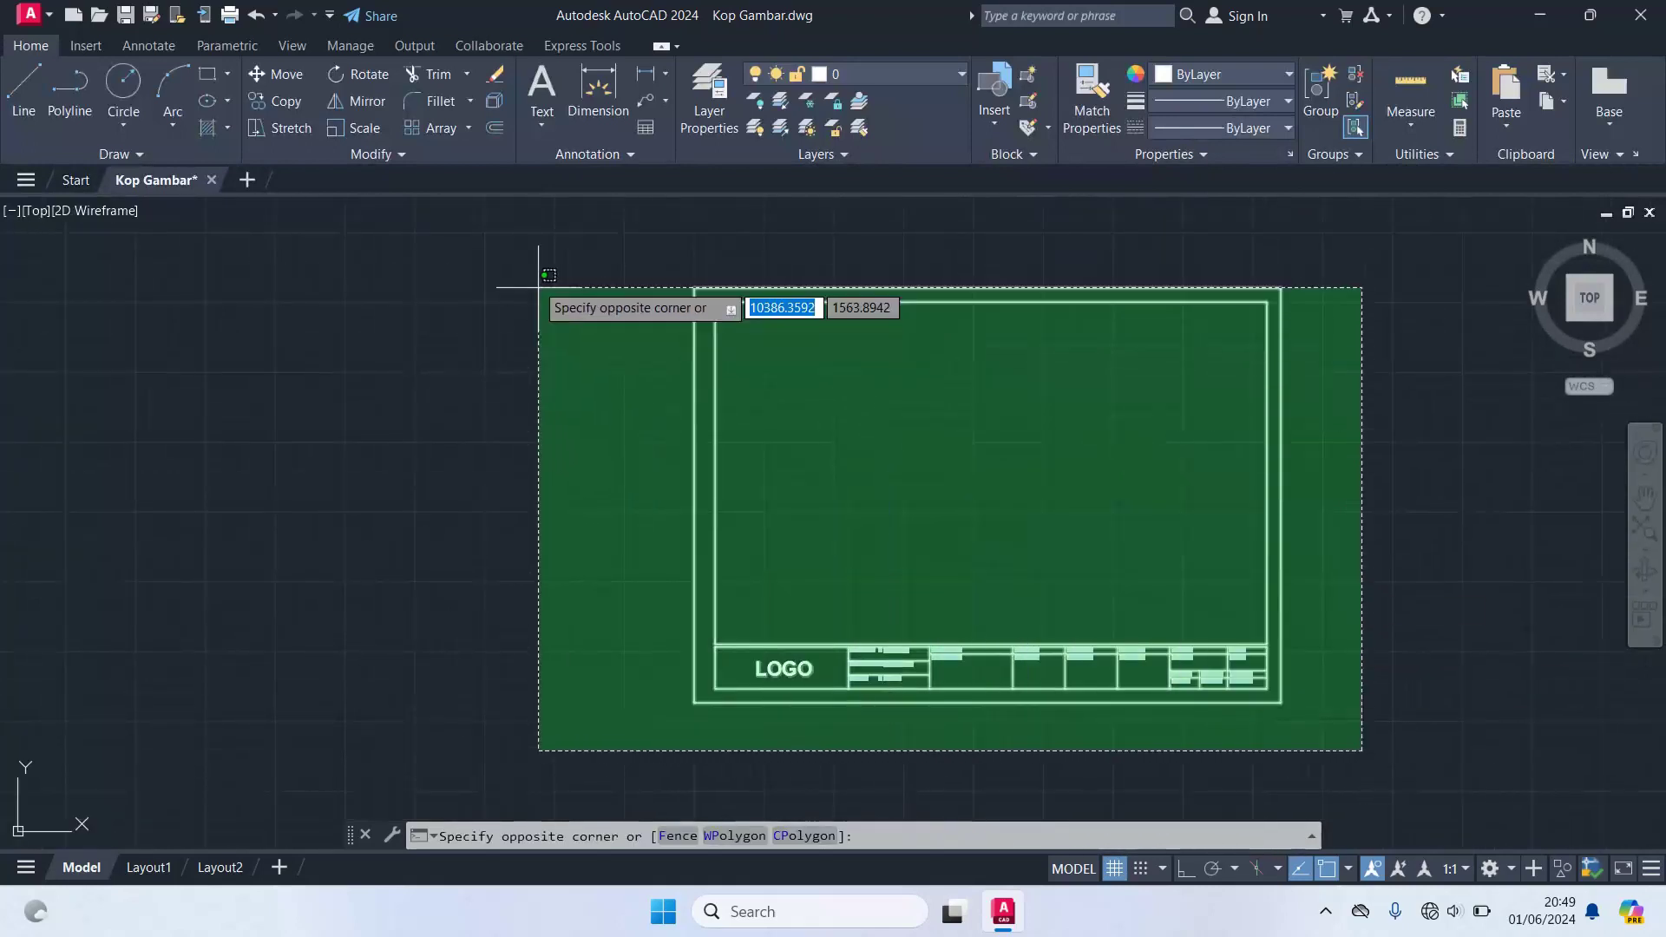
pyautogui.click(527, 244)
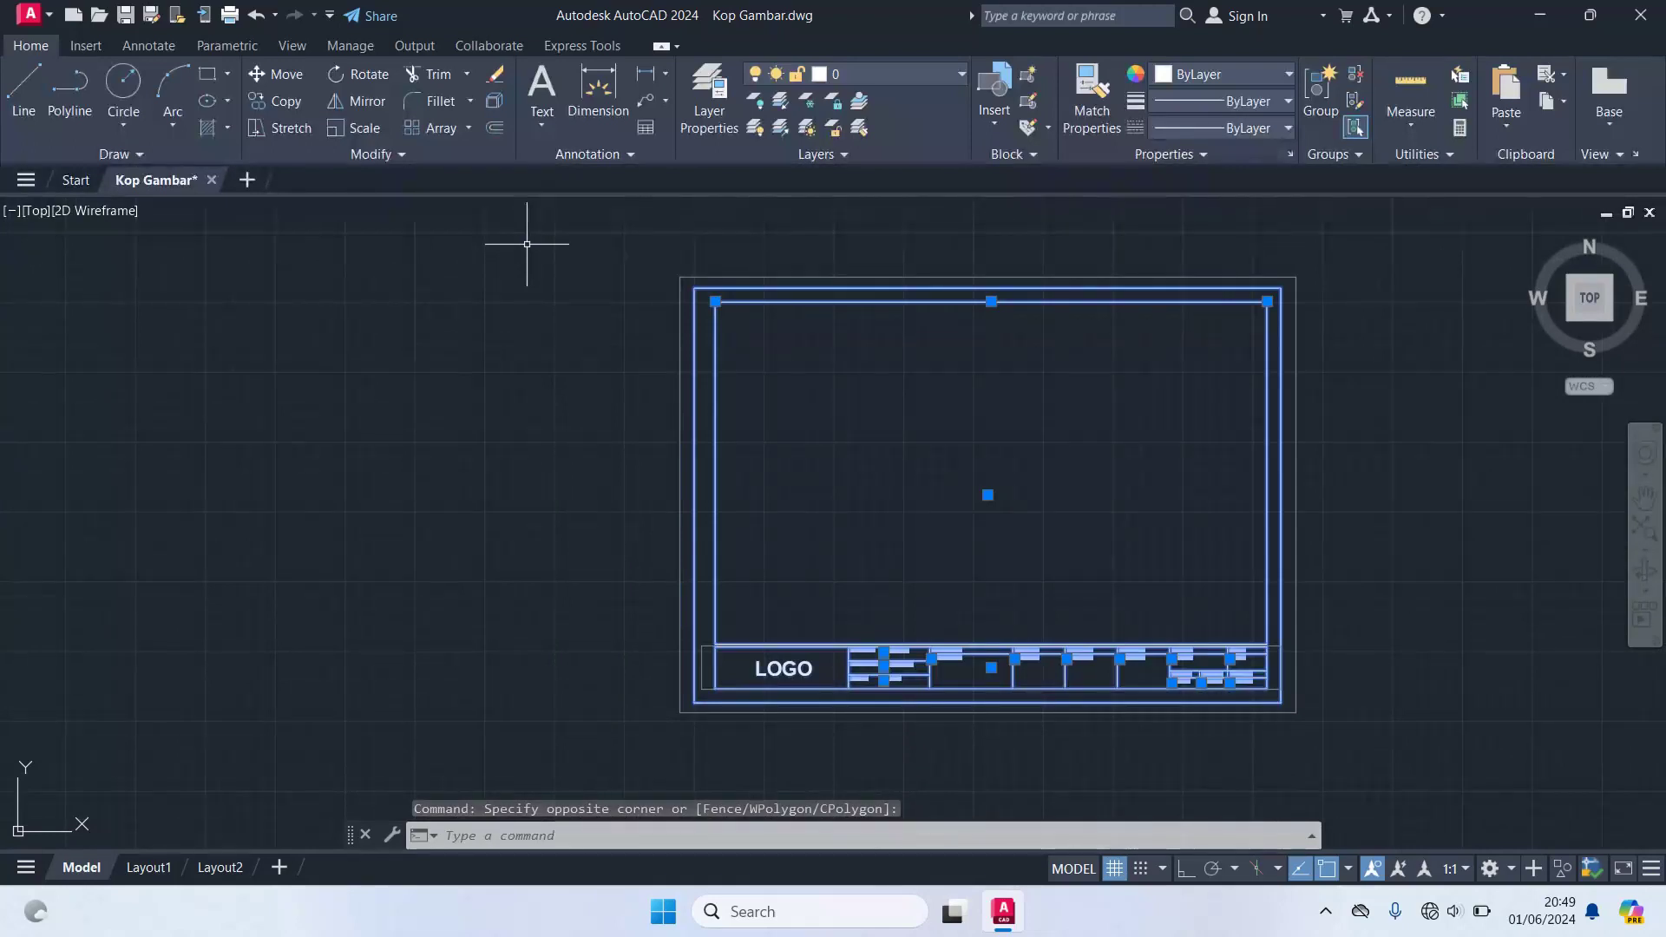
pyautogui.write('B')
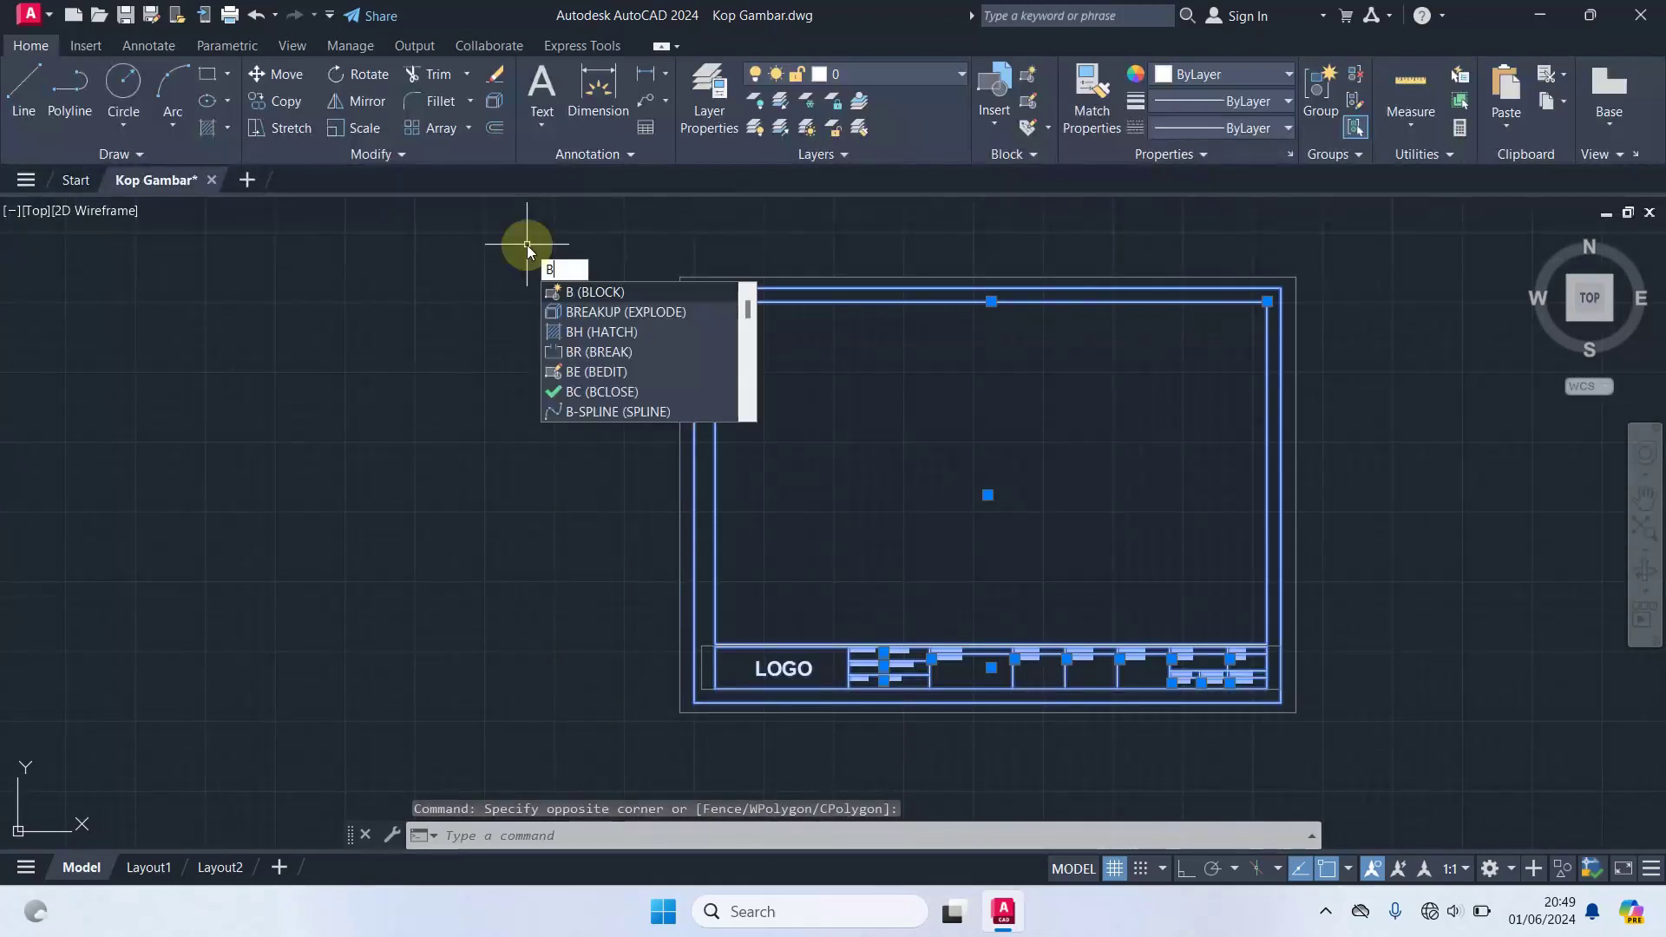
pyautogui.press('Return')
# - Name the block KOP GAMBAR A3, base it at the frame's lower-left corner, and create it
pyautogui.click(811, 318)
pyautogui.click(812, 317)
pyautogui.click(661, 316)
pyautogui.write('k')
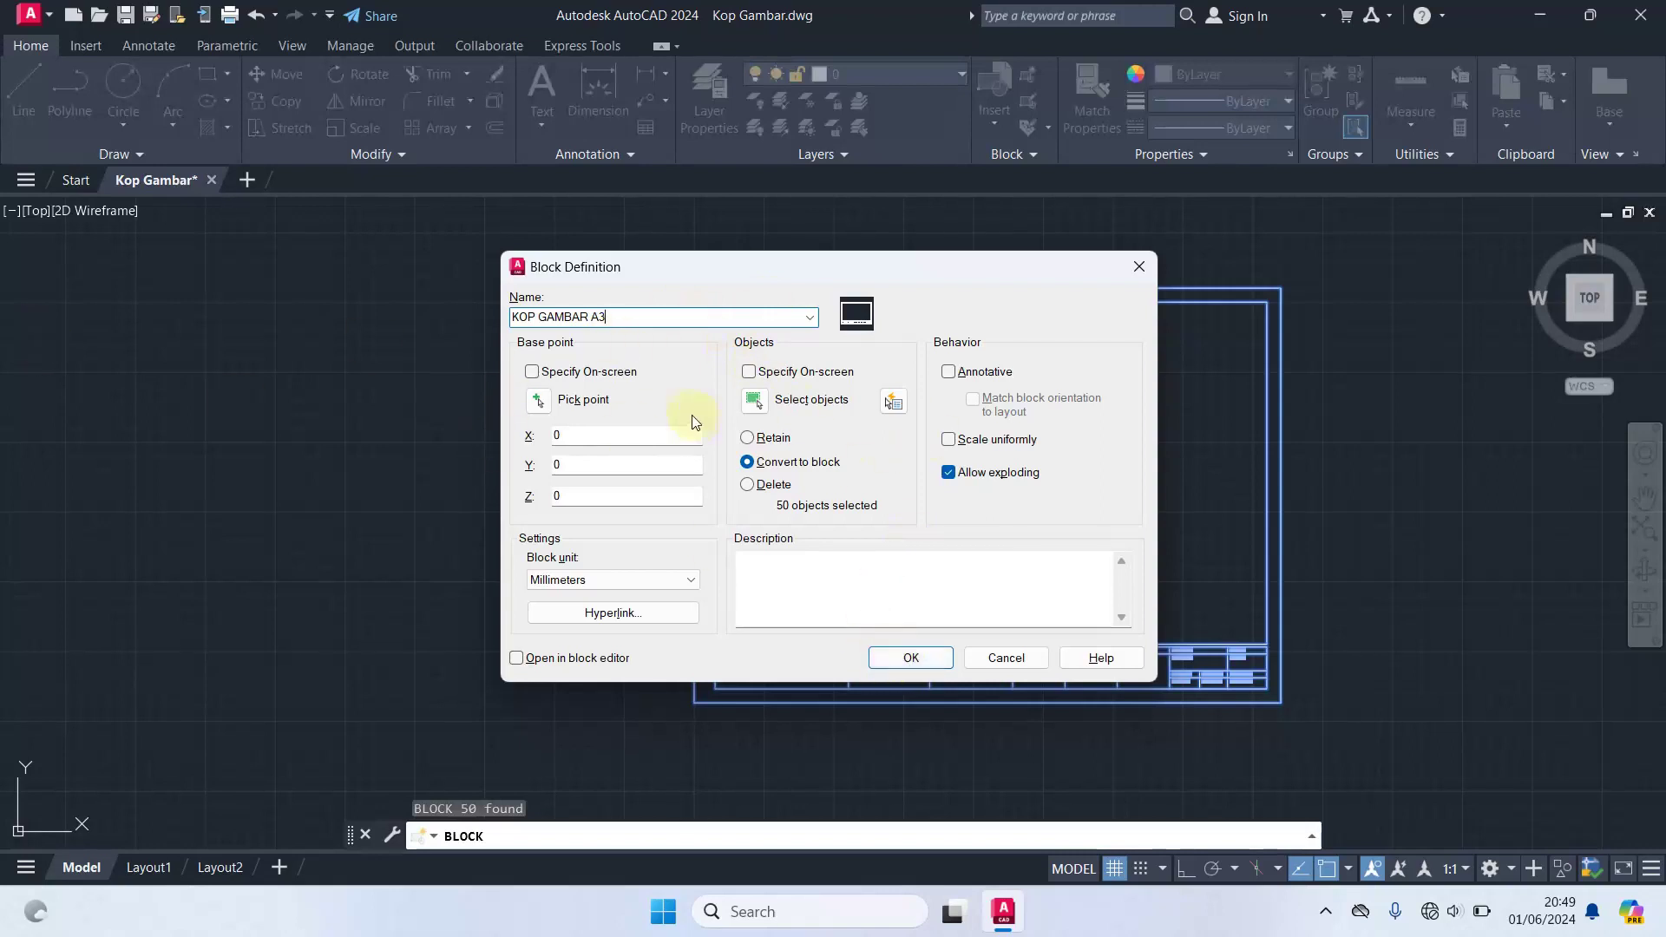
pyautogui.click(539, 400)
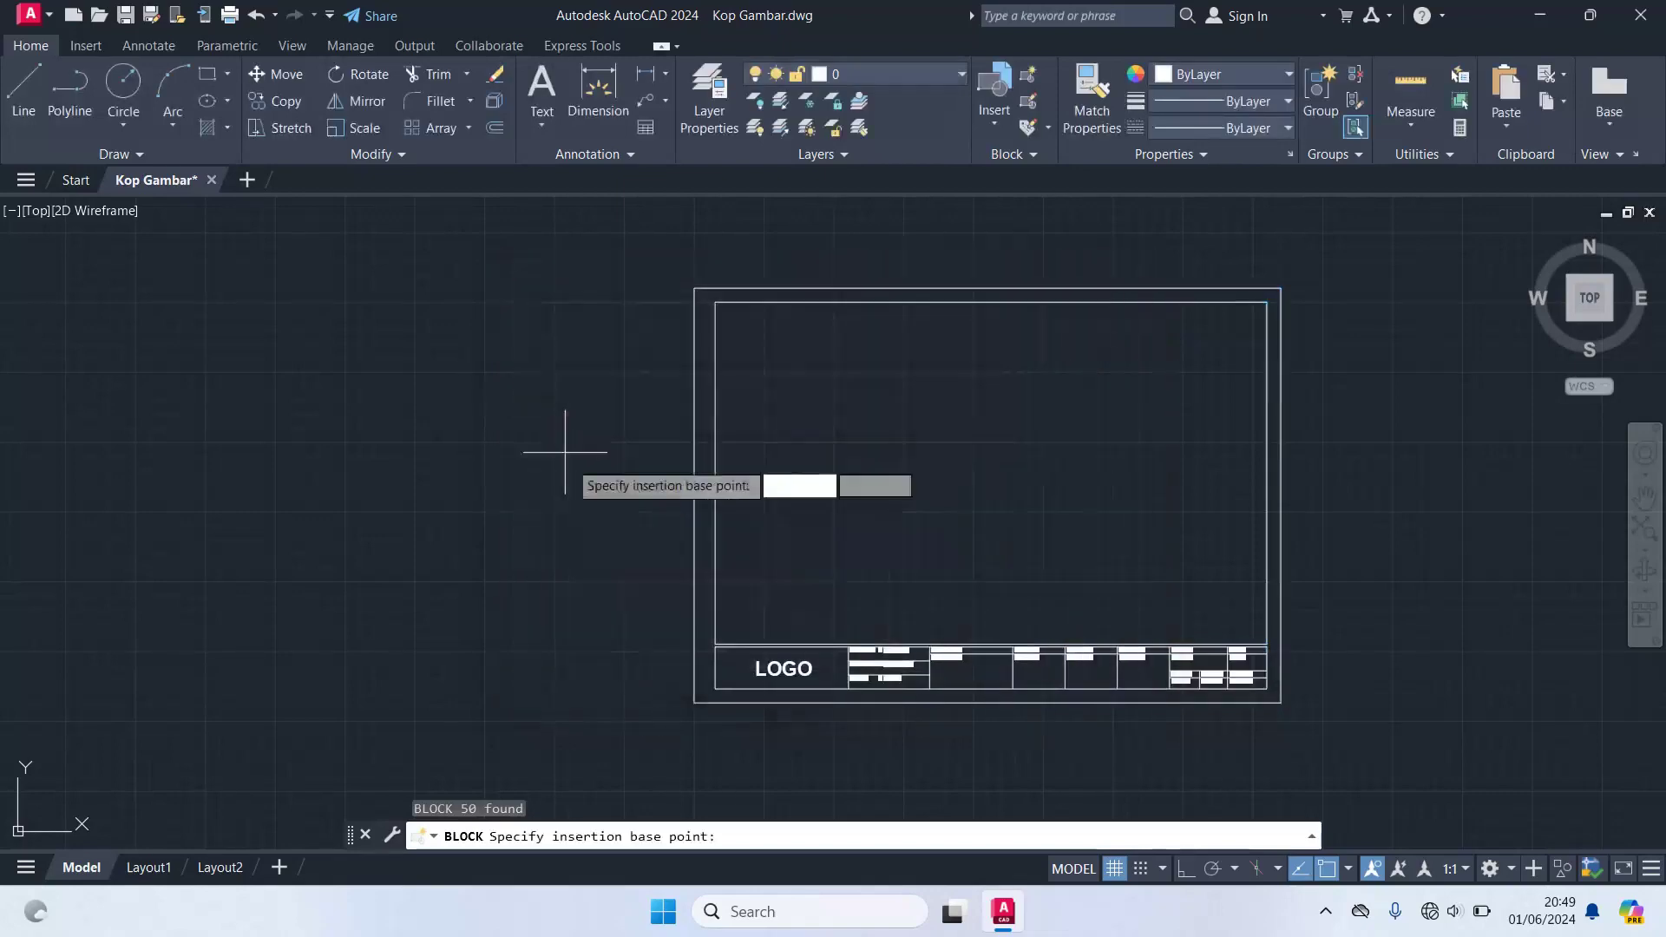
pyautogui.scroll(2, 677, 715)
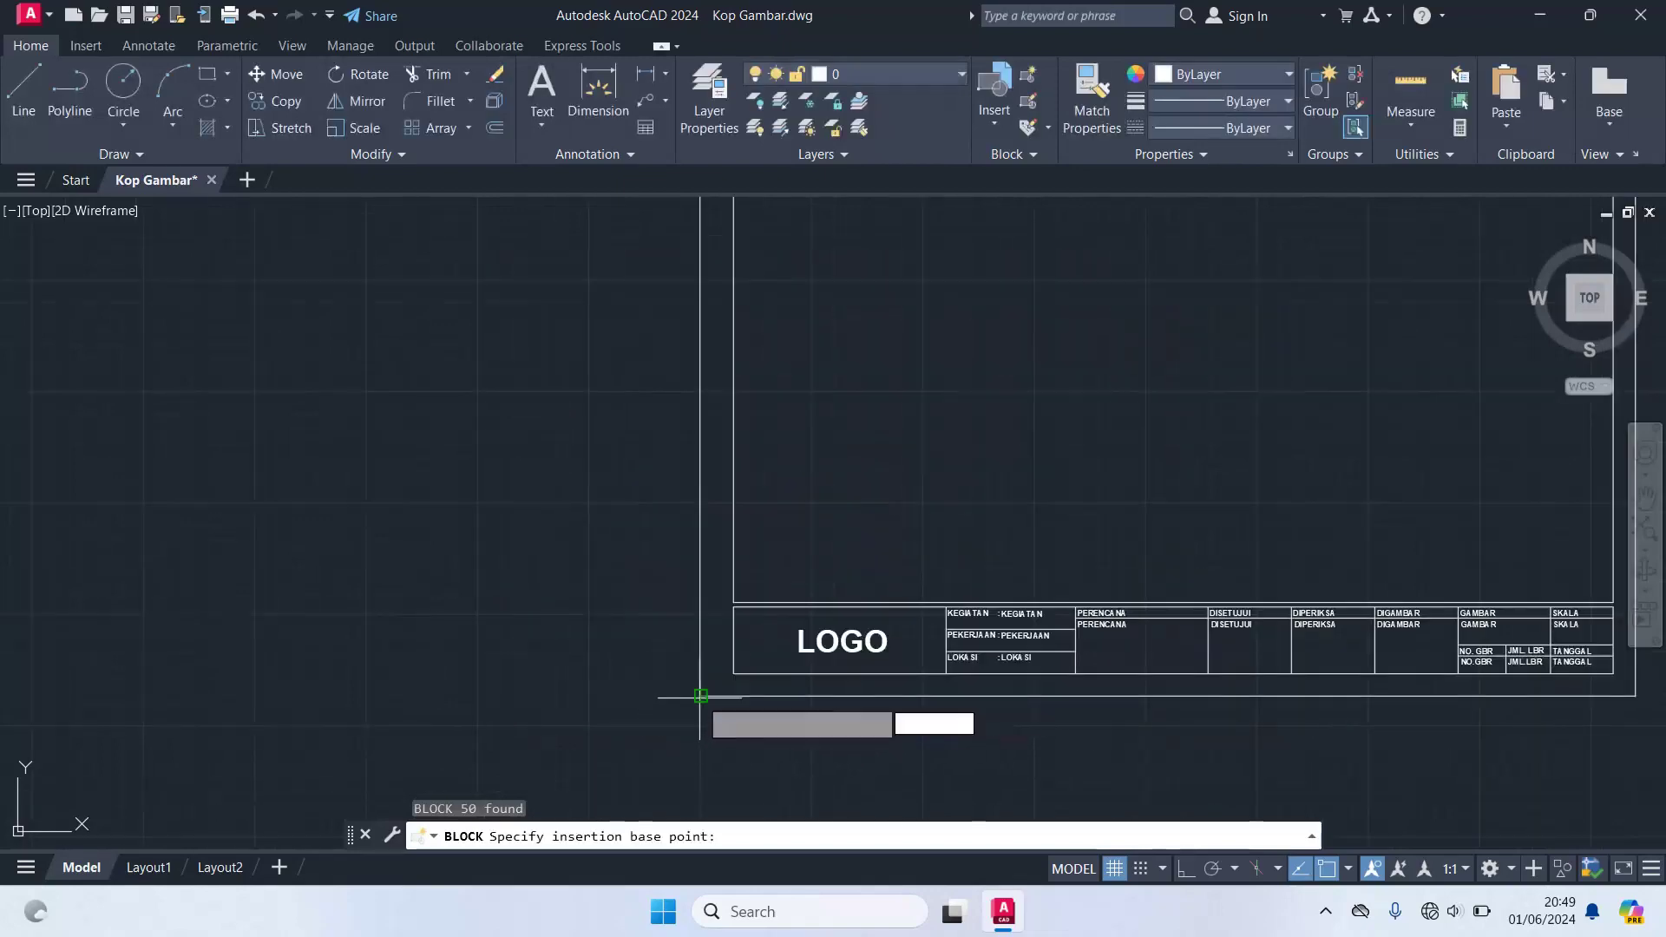
pyautogui.click(701, 695)
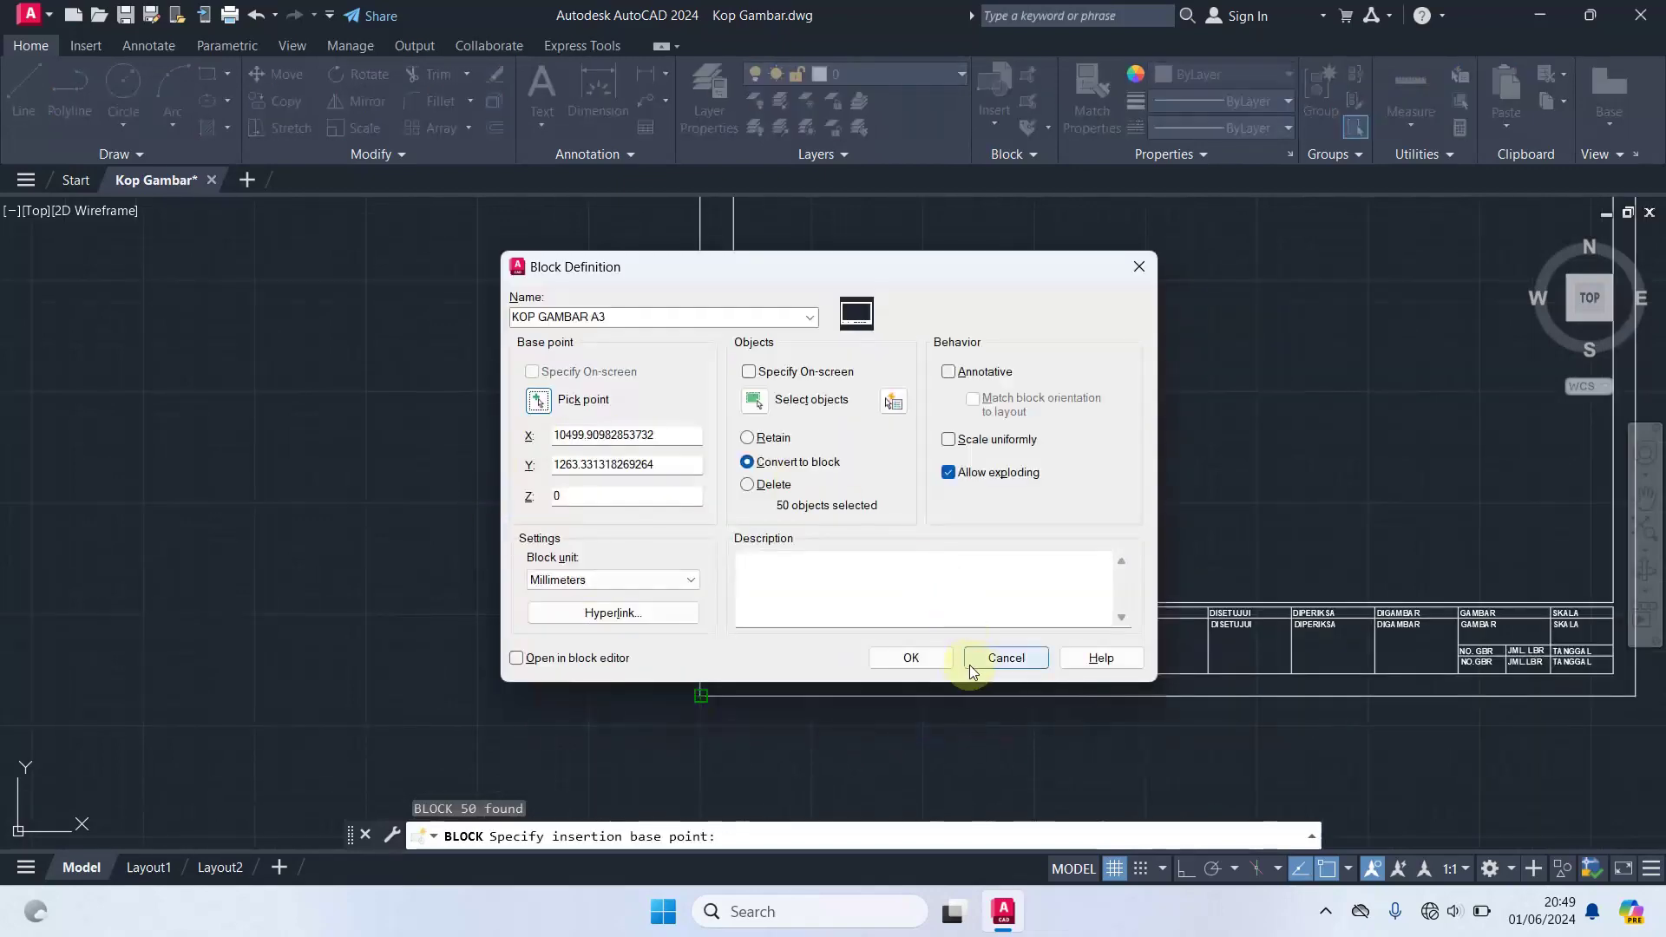
pyautogui.click(910, 658)
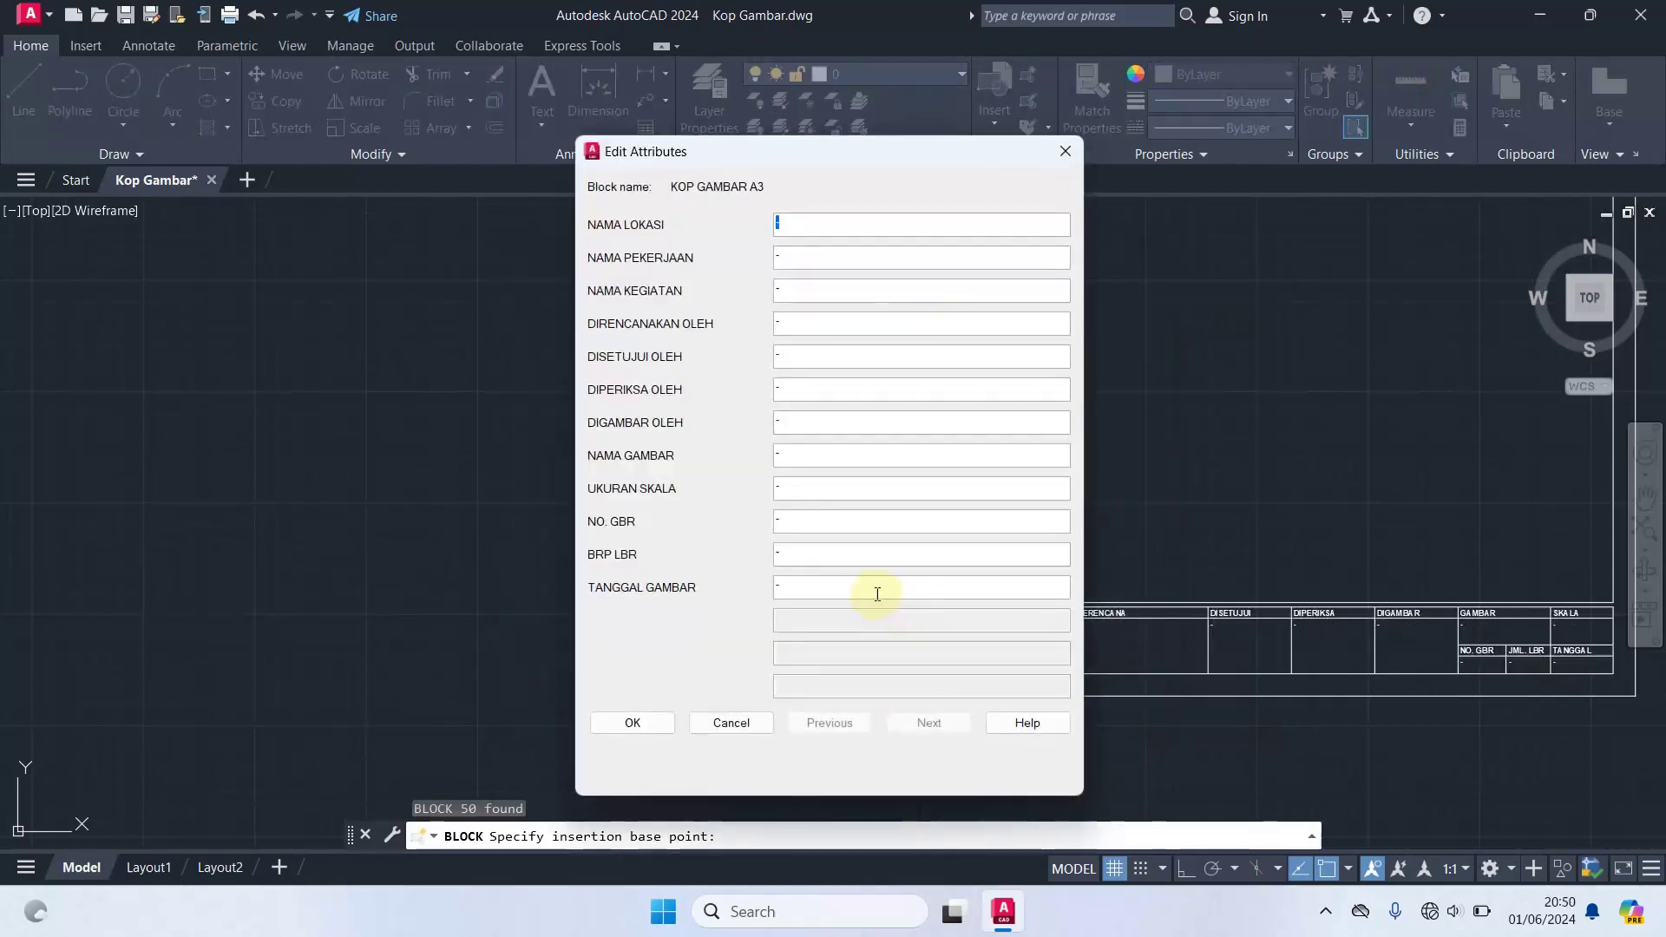
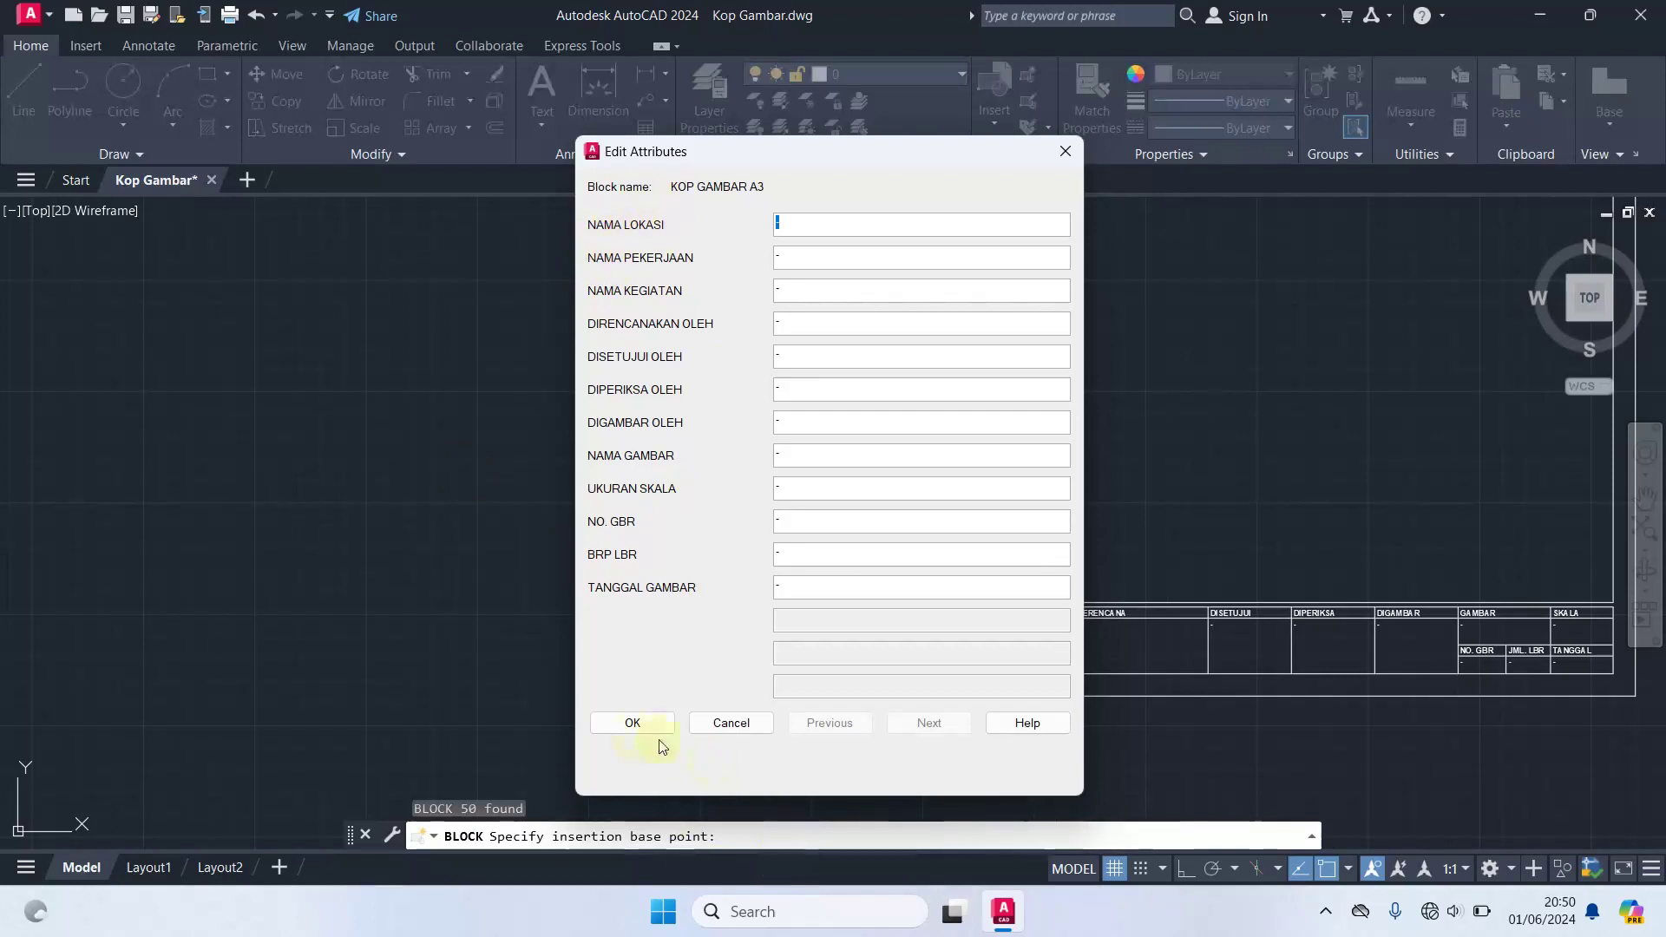
# - Place the A3 frame and LOGO title block with every attribute left as a dash
pyautogui.click(633, 723)
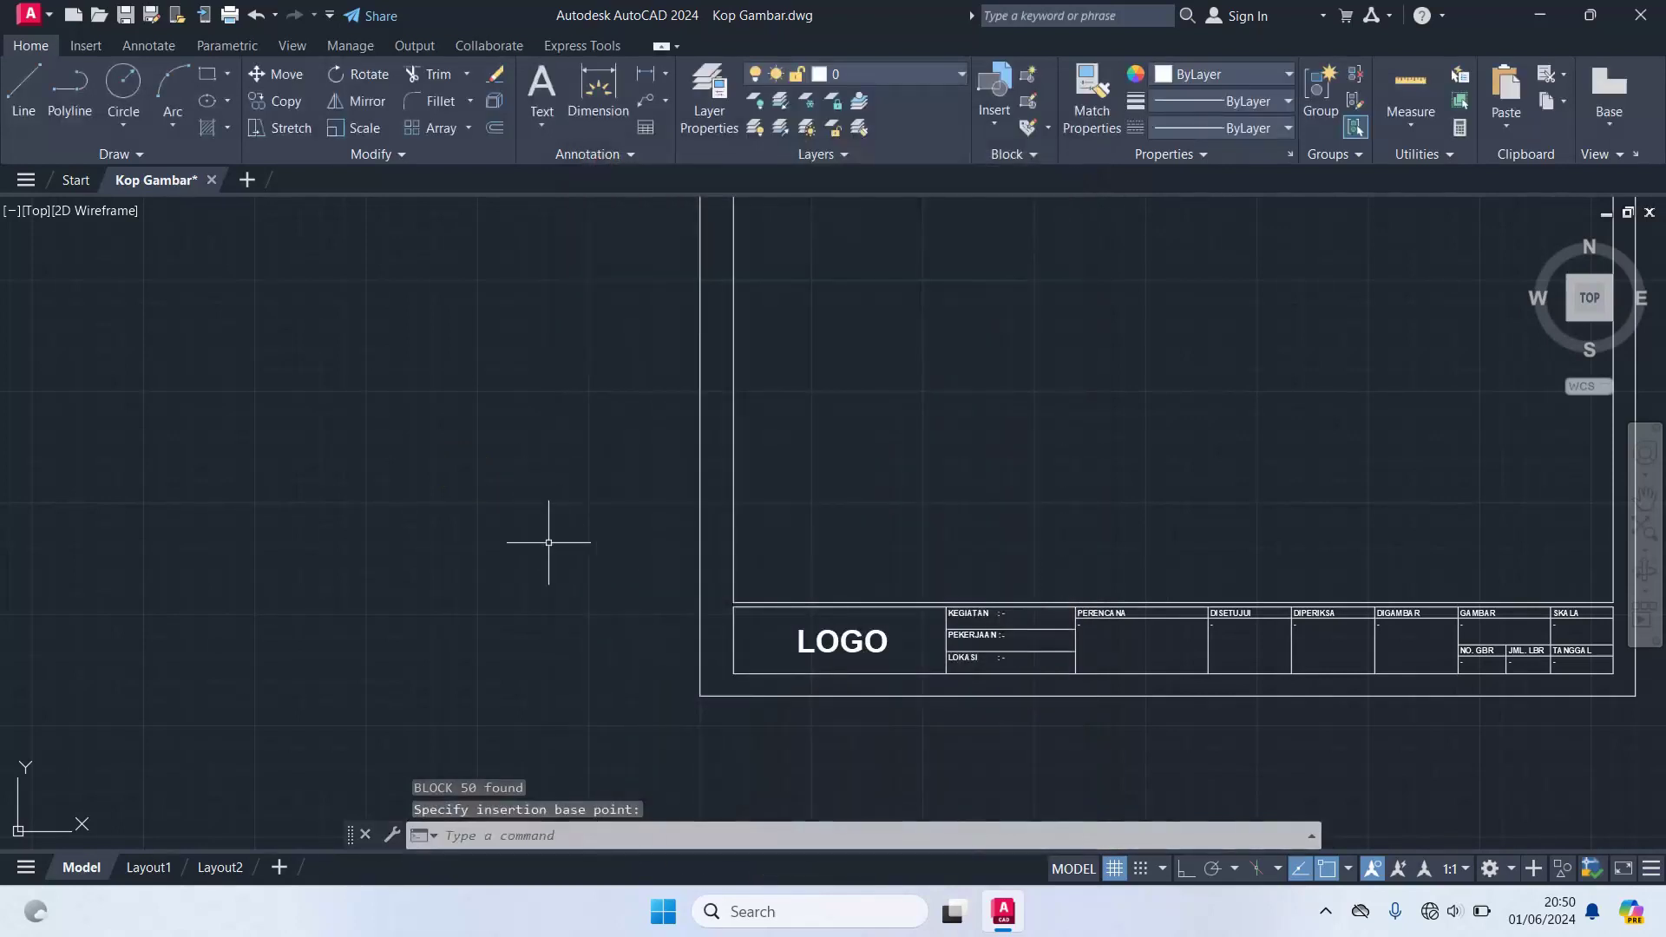
pyautogui.scroll(-2, 560, 534)
pyautogui.scroll(1, 1060, 423)
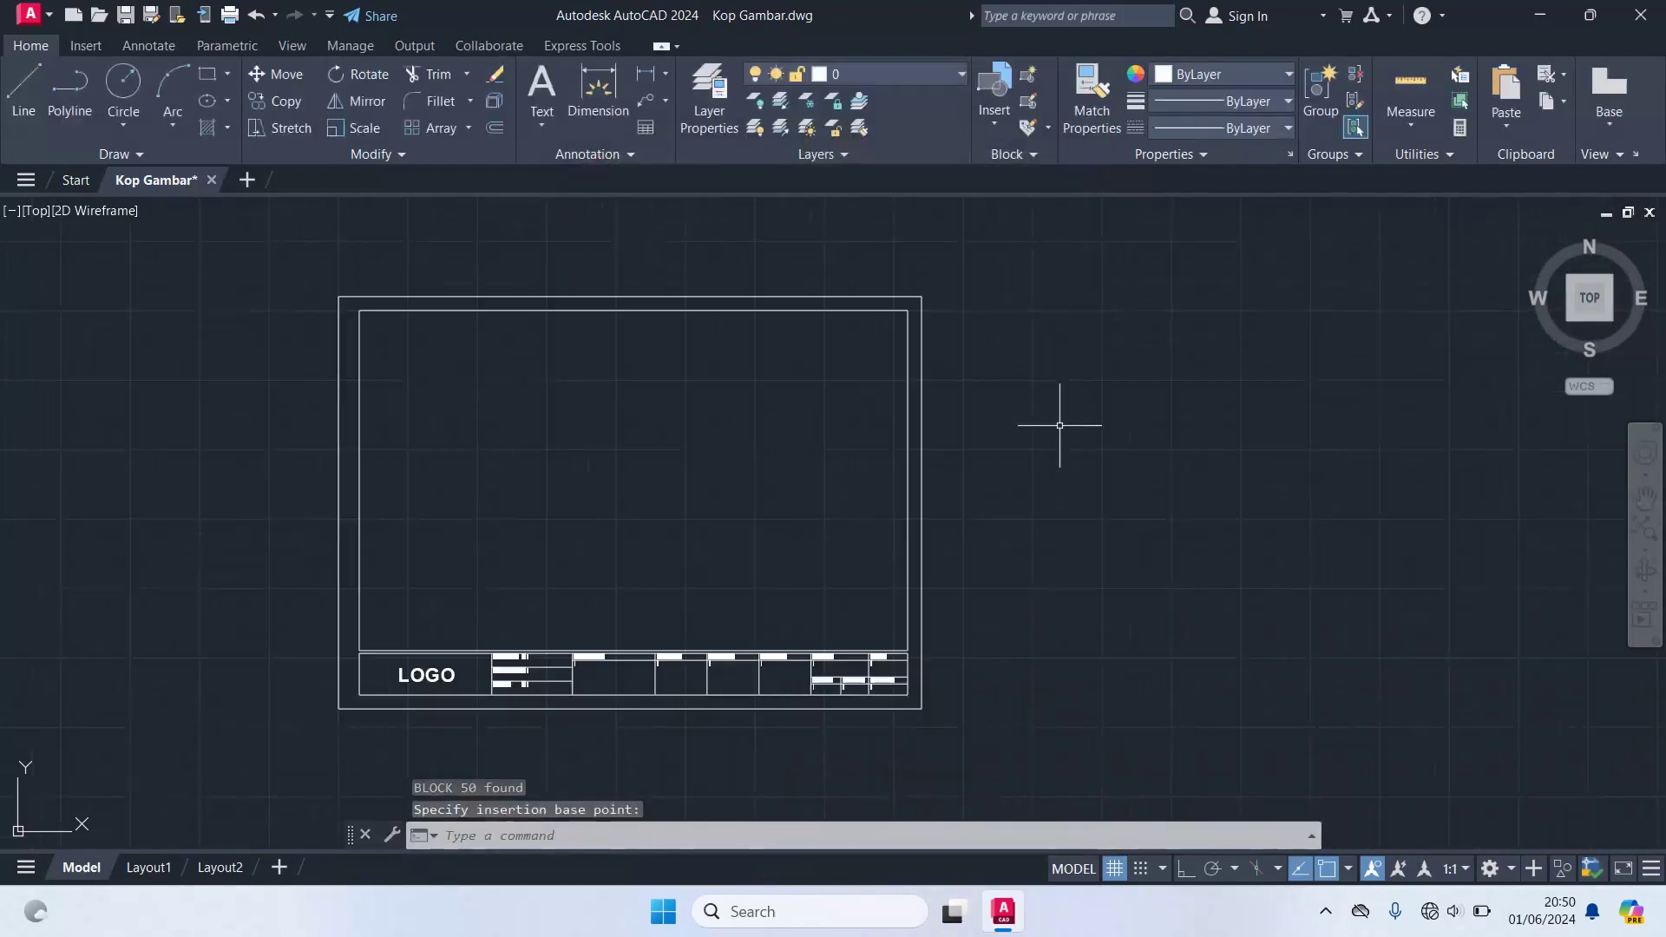
pyautogui.moveTo(1015, 483); pyautogui.dragTo(1058, 450, button='middle')
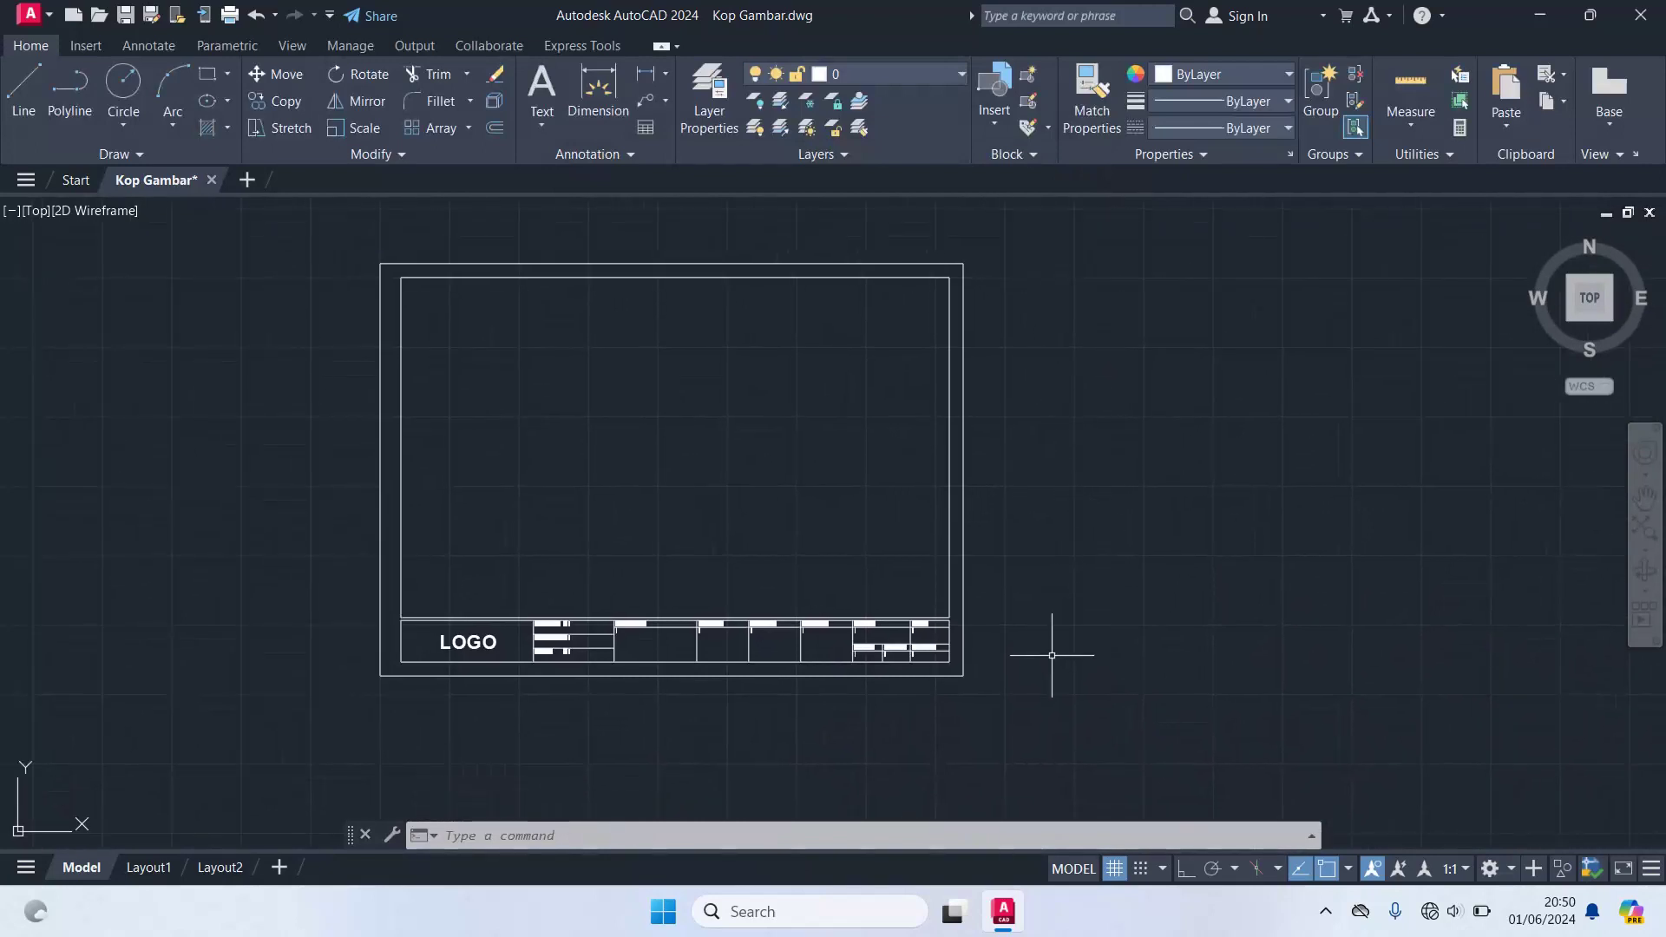
# - Zoom and pan to inspect the frame, then start a selection window around it
pyautogui.scroll(4, 599, 694)
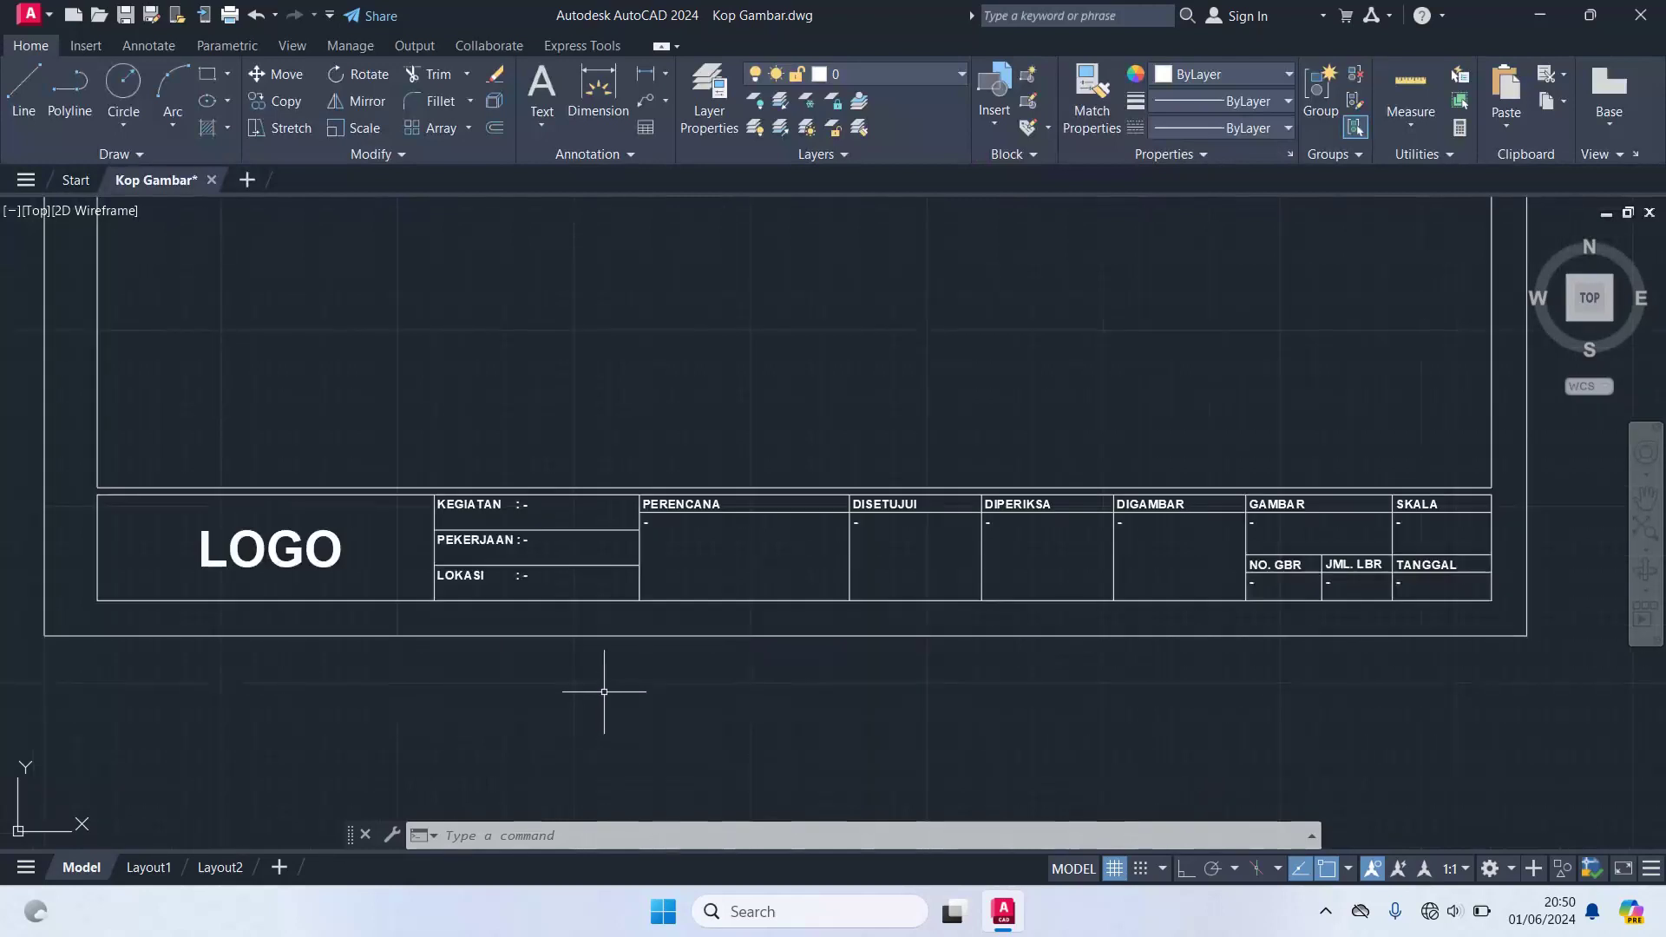
pyautogui.scroll(4, 489, 539)
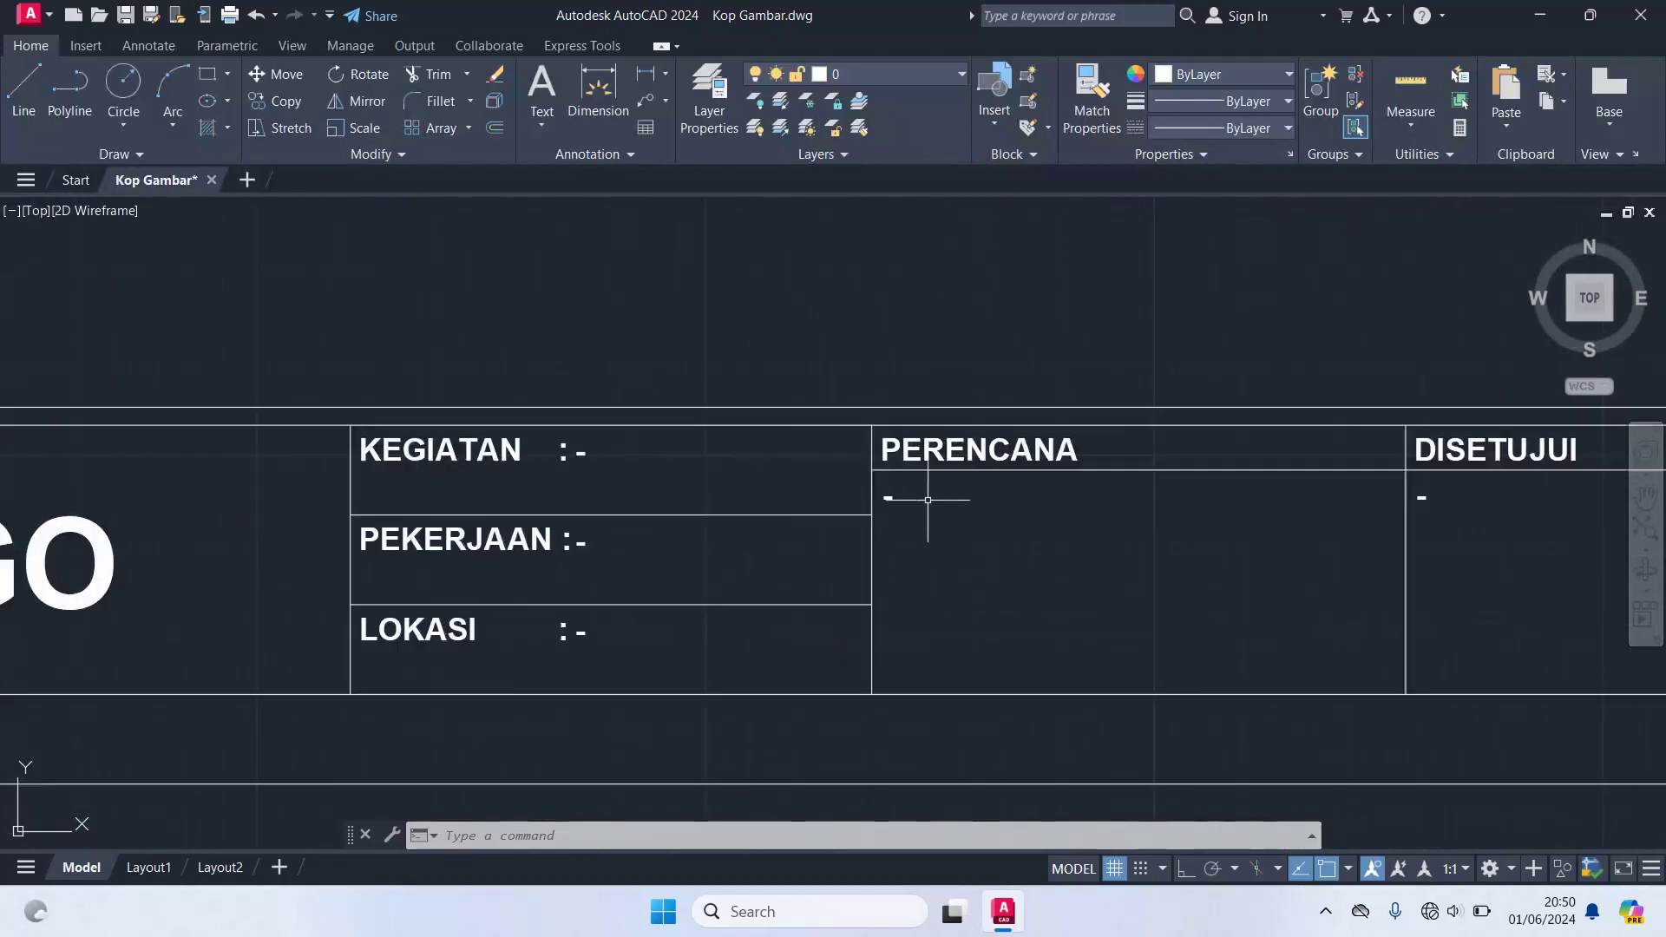
pyautogui.scroll(-2, 936, 464)
pyautogui.scroll(-2, 1397, 501)
pyautogui.scroll(2, 1398, 501)
pyautogui.scroll(-2, 1395, 503)
pyautogui.scroll(-2, 1395, 503)
pyautogui.scroll(-4, 1394, 512)
pyautogui.moveTo(1476, 427)
pyautogui.mouseDown(button='middle')
pyautogui.moveTo(1156, 550)
pyautogui.moveTo(1137, 499)
pyautogui.moveTo(1215, 522)
pyautogui.mouseUp(button='middle')
pyautogui.scroll(2, 1137, 499)
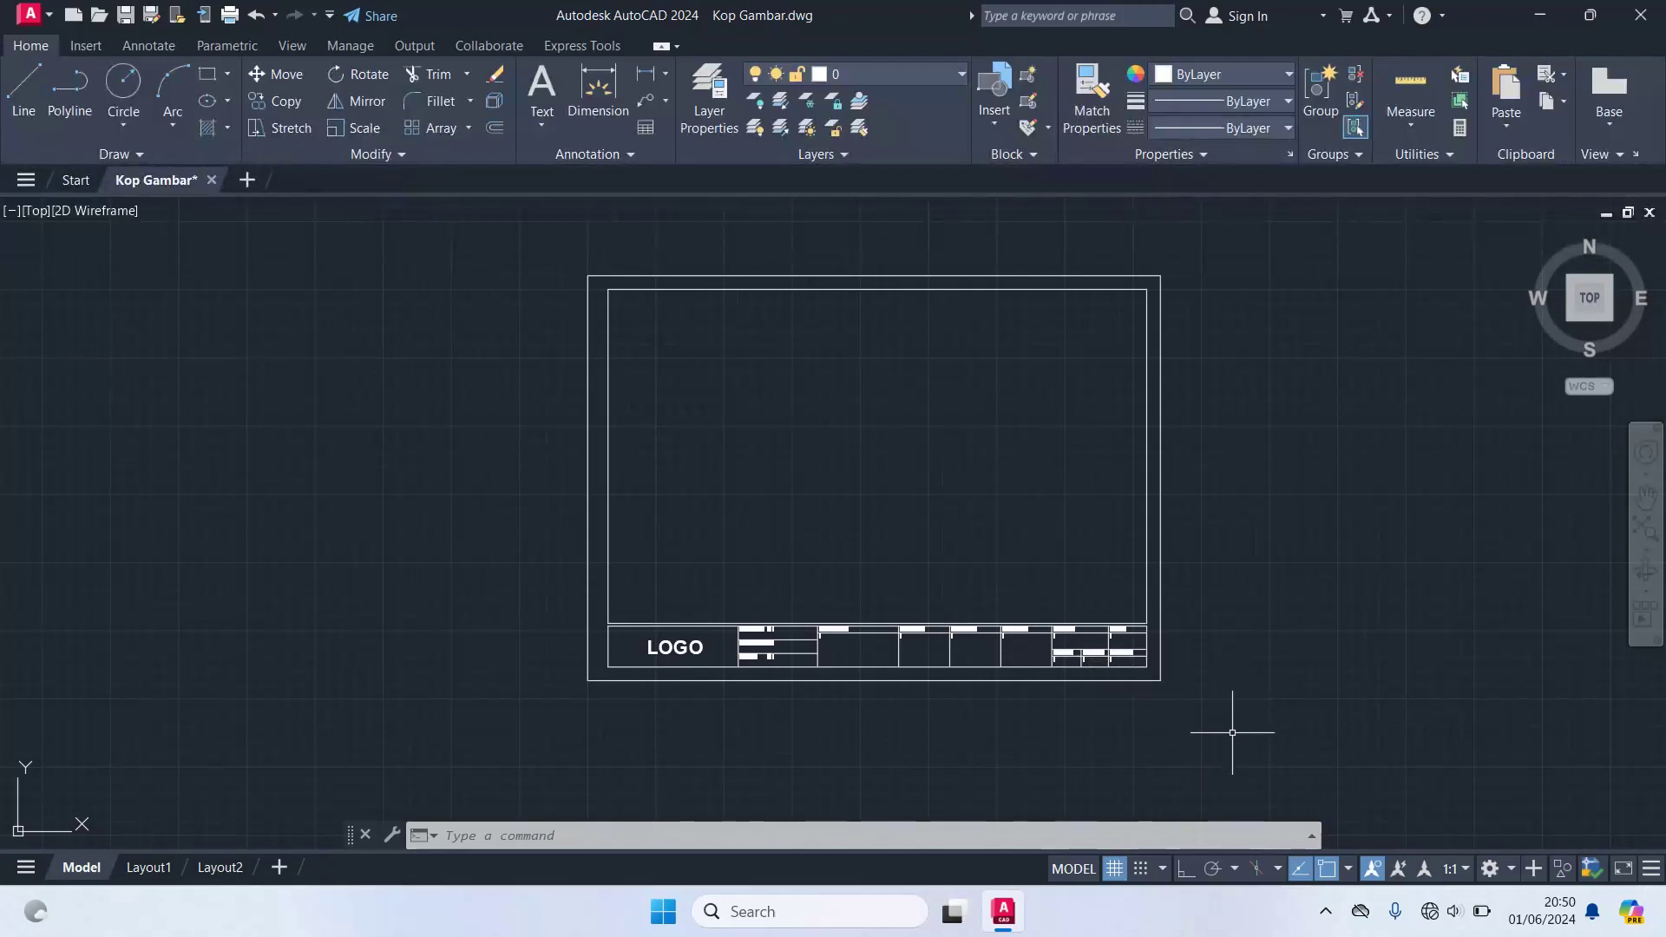
pyautogui.click(1232, 733)
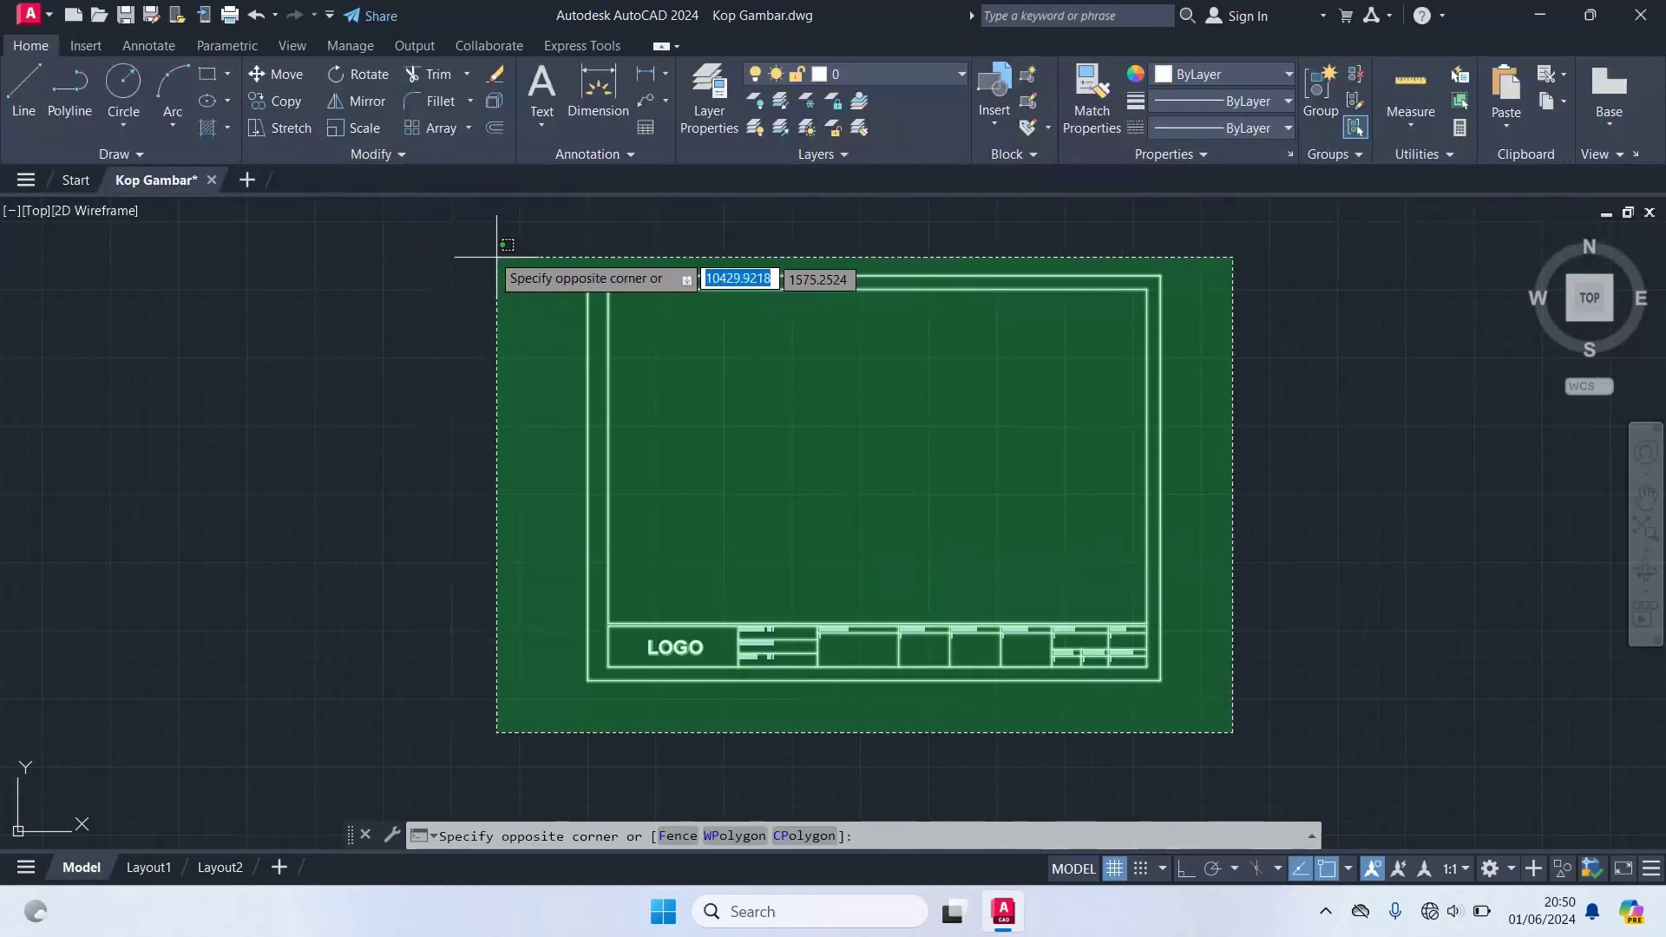
# - Erase the whole frame and title block with a window selection and the E command
pyautogui.click(474, 234)
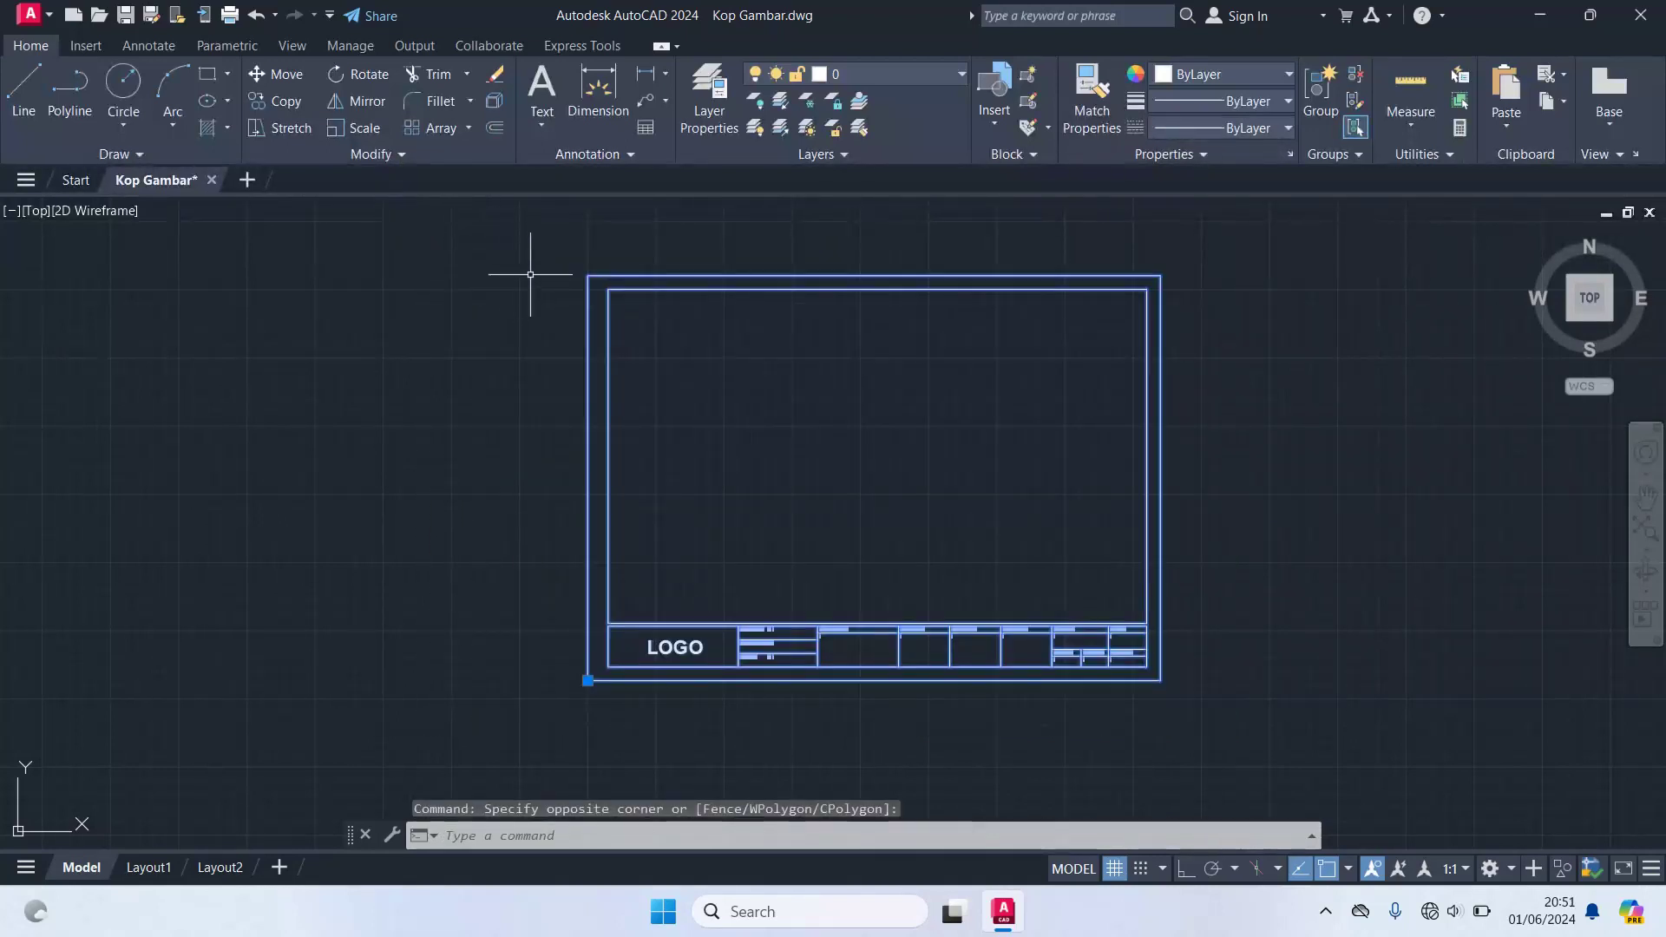
pyautogui.write('e')
pyautogui.press('Return')
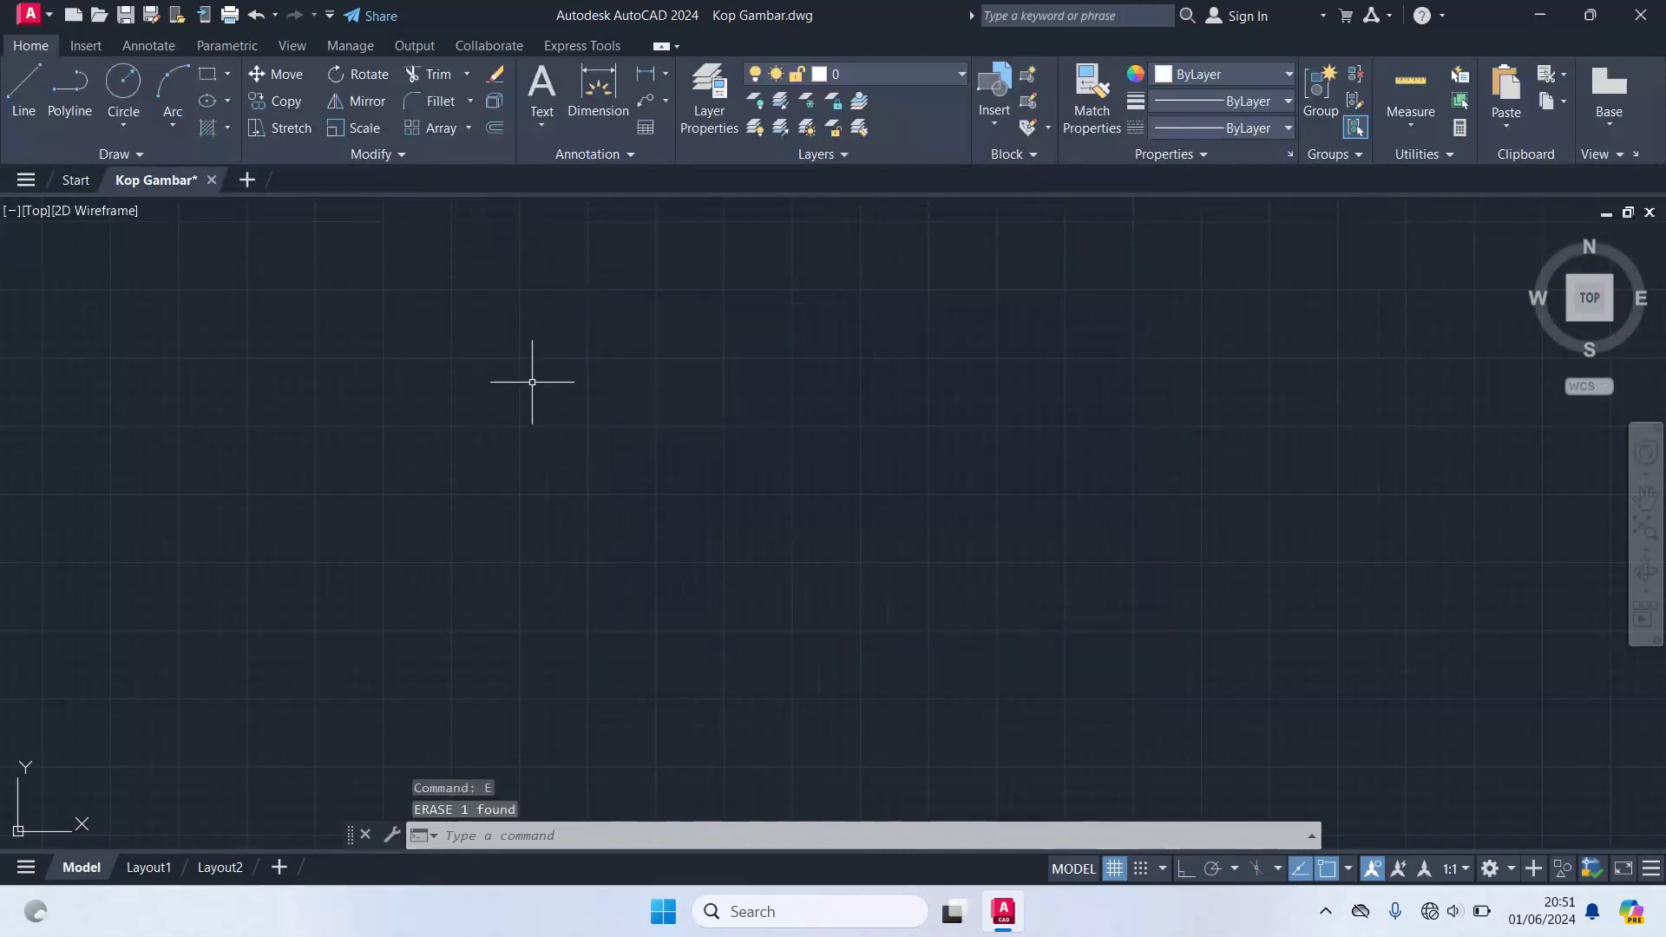
pyautogui.scroll(3, 682, 395)
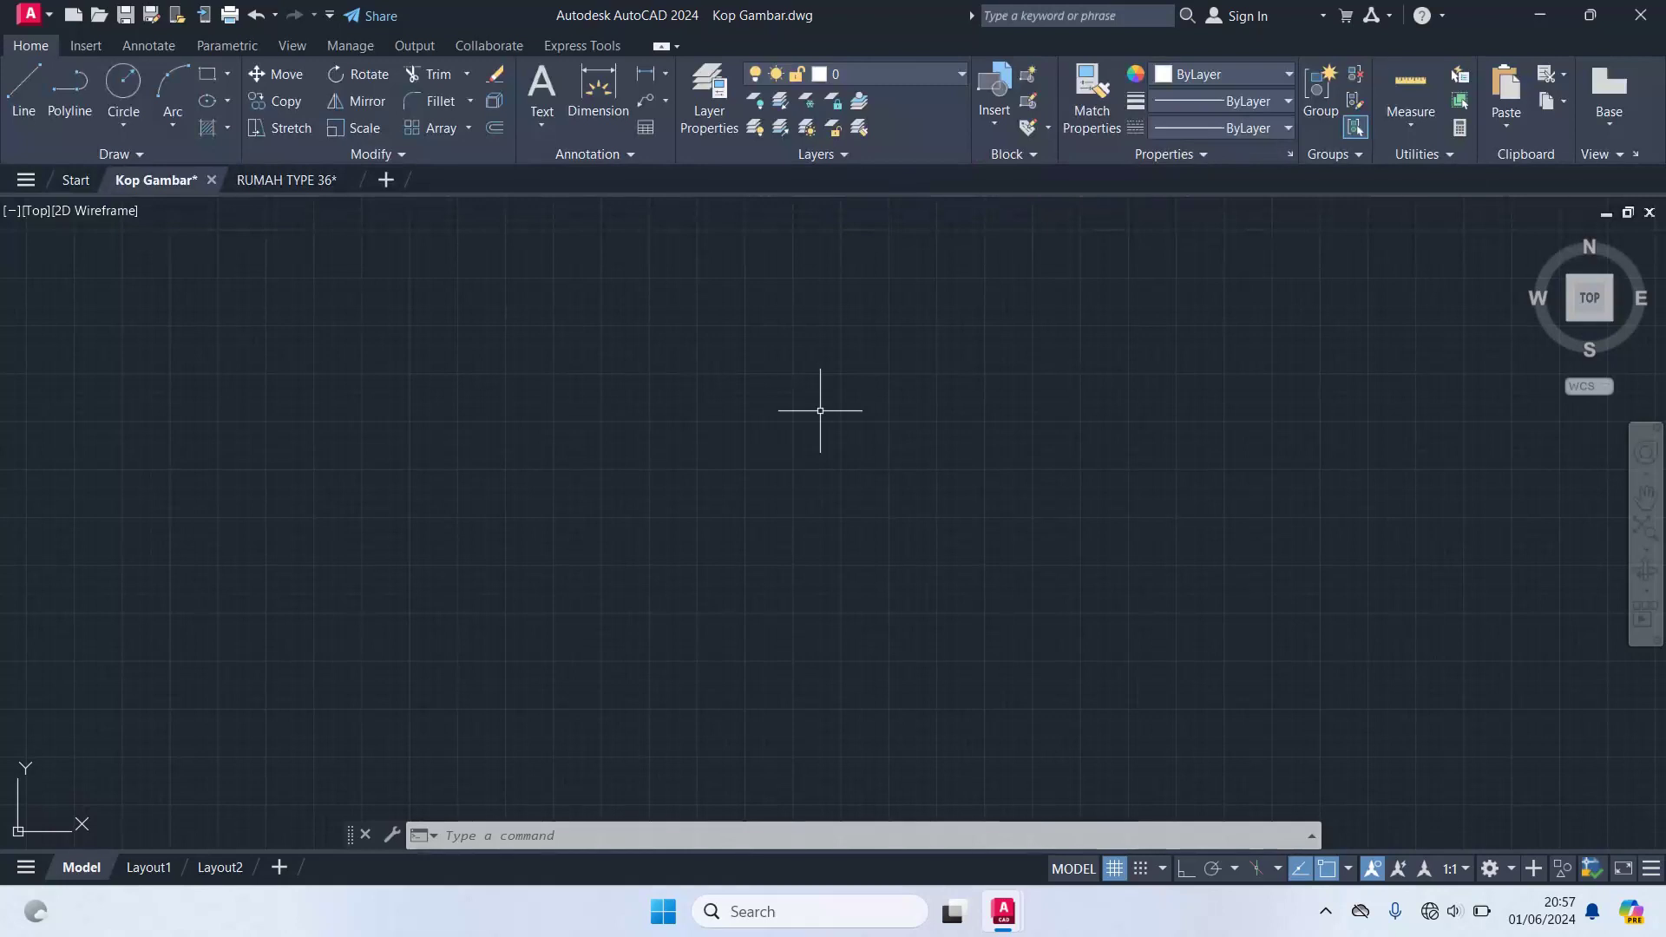
# - Insert the KOP GAMBAR A3 block again by dragging it from the Blocks palette onto the canvas
pyautogui.write('i')
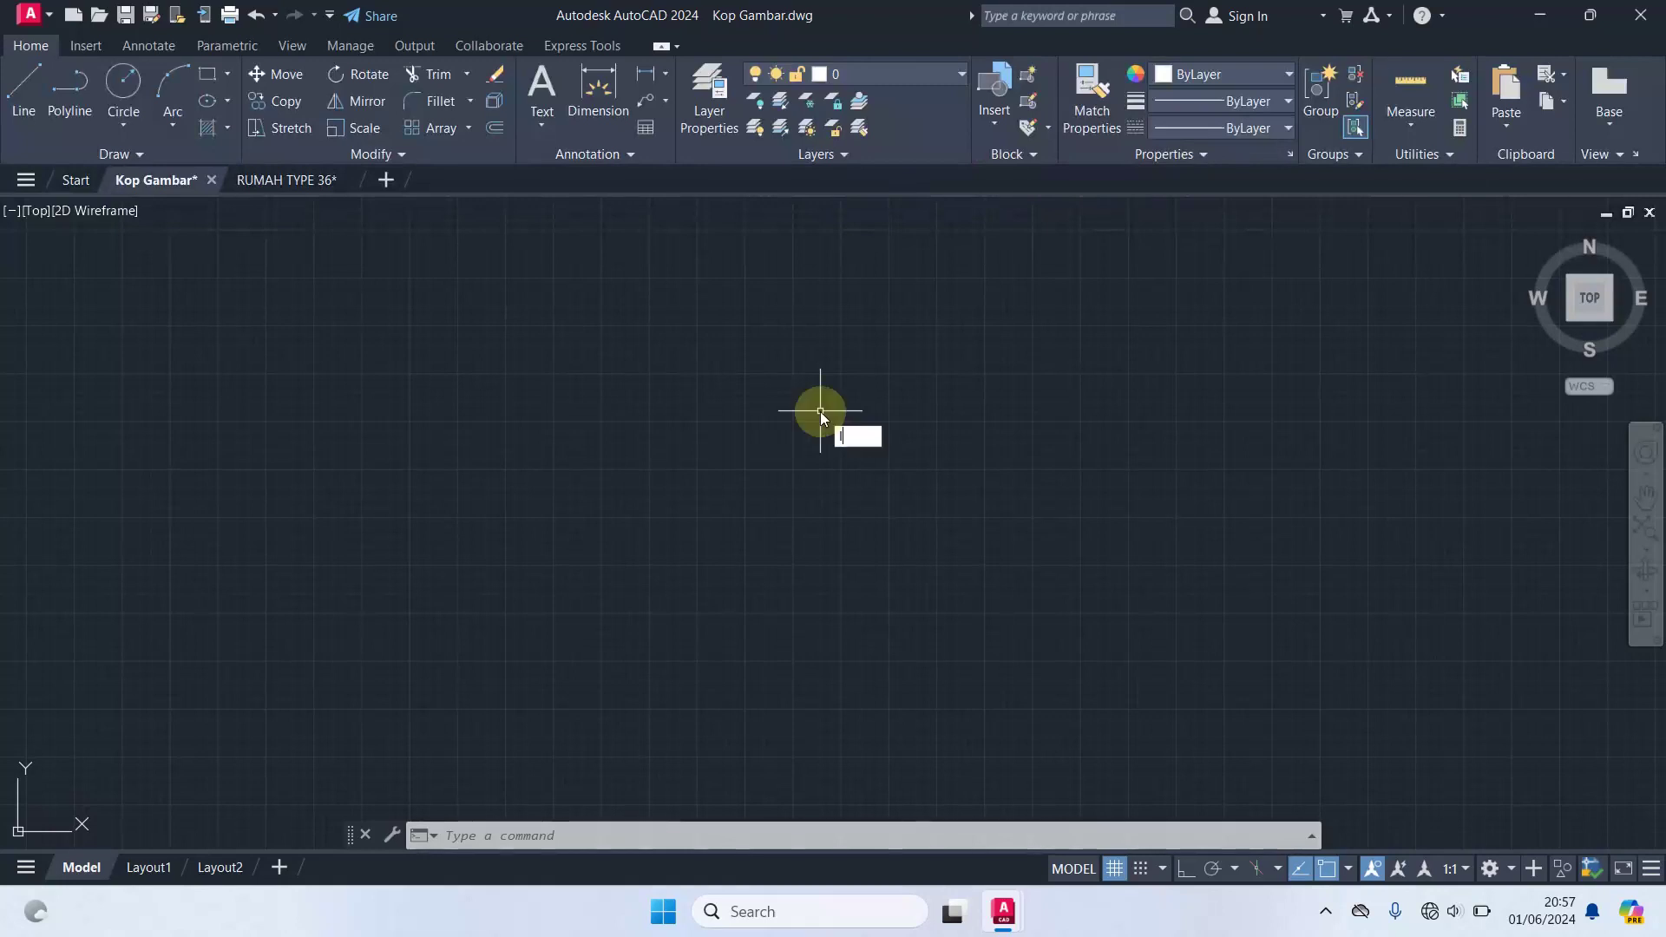
pyautogui.press('Return')
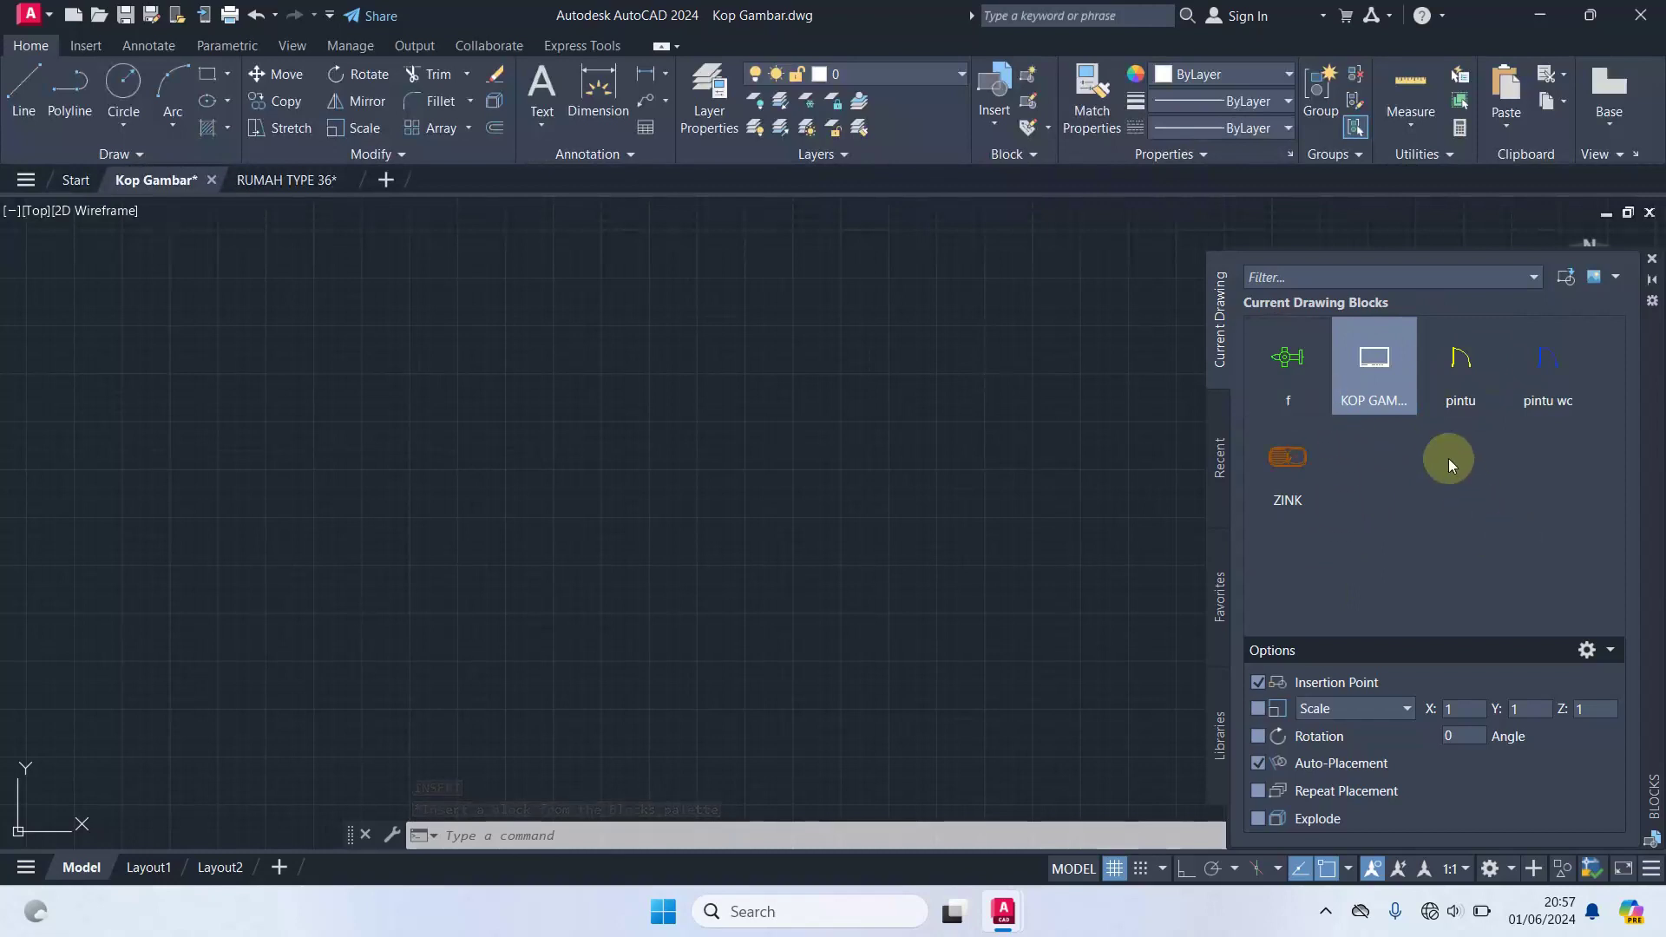
pyautogui.click(1371, 347)
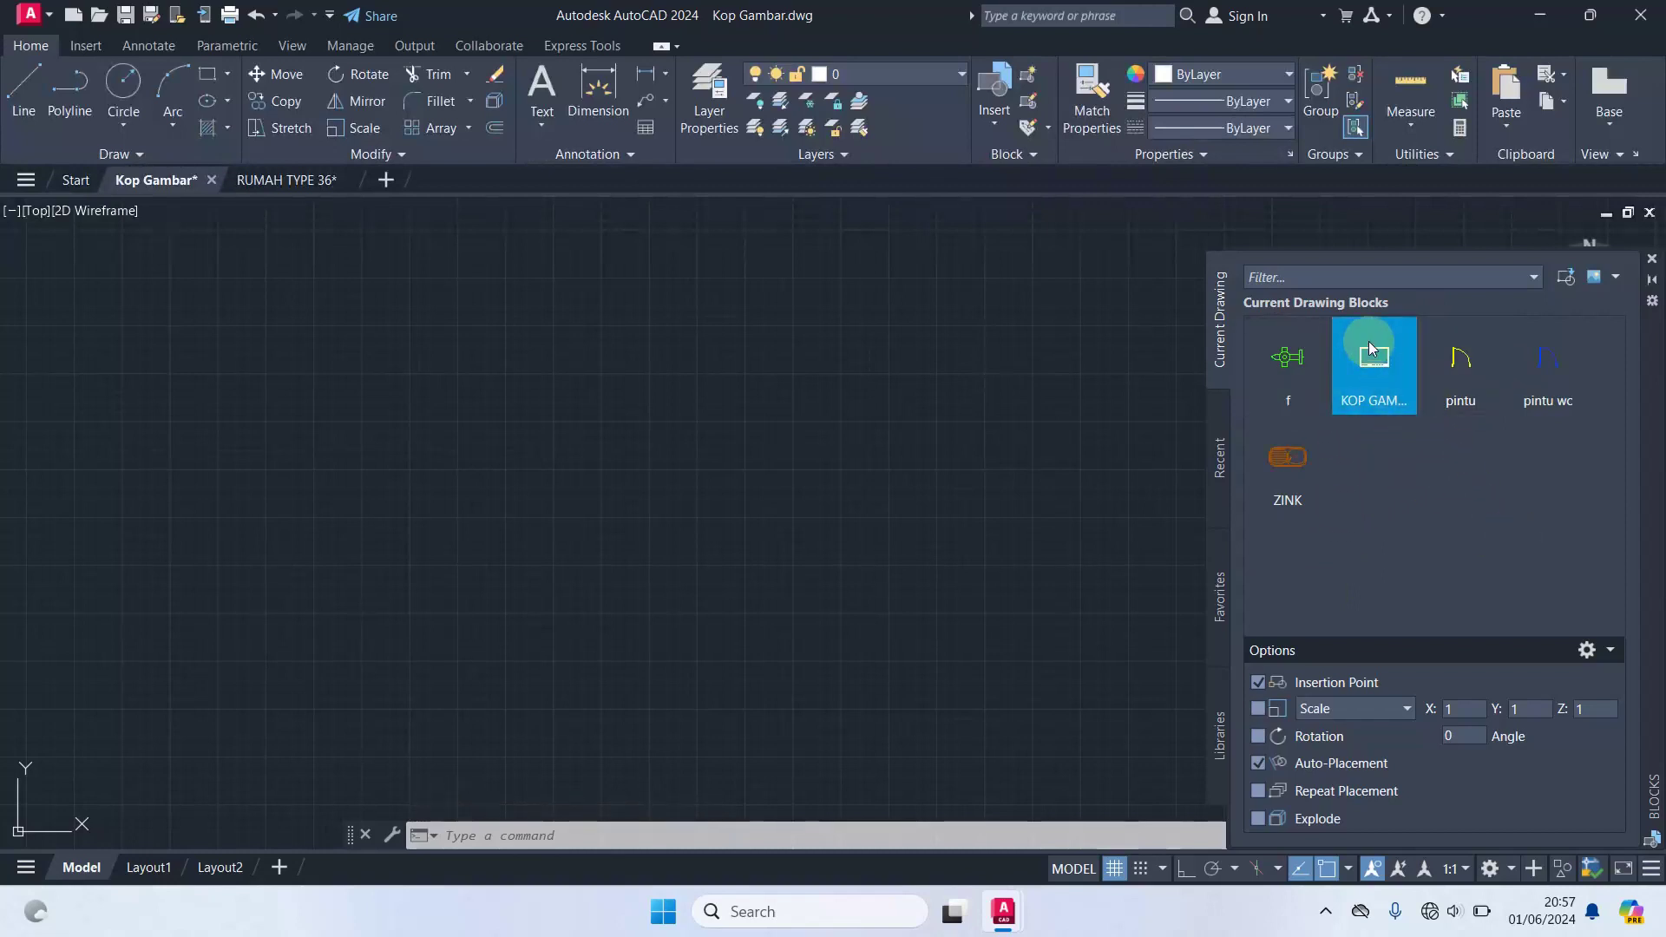
pyautogui.moveTo(1371, 347)
pyautogui.mouseDown()
pyautogui.moveTo(1195, 386)
pyautogui.moveTo(342, 400)
pyautogui.moveTo(489, 510)
pyautogui.mouseUp()
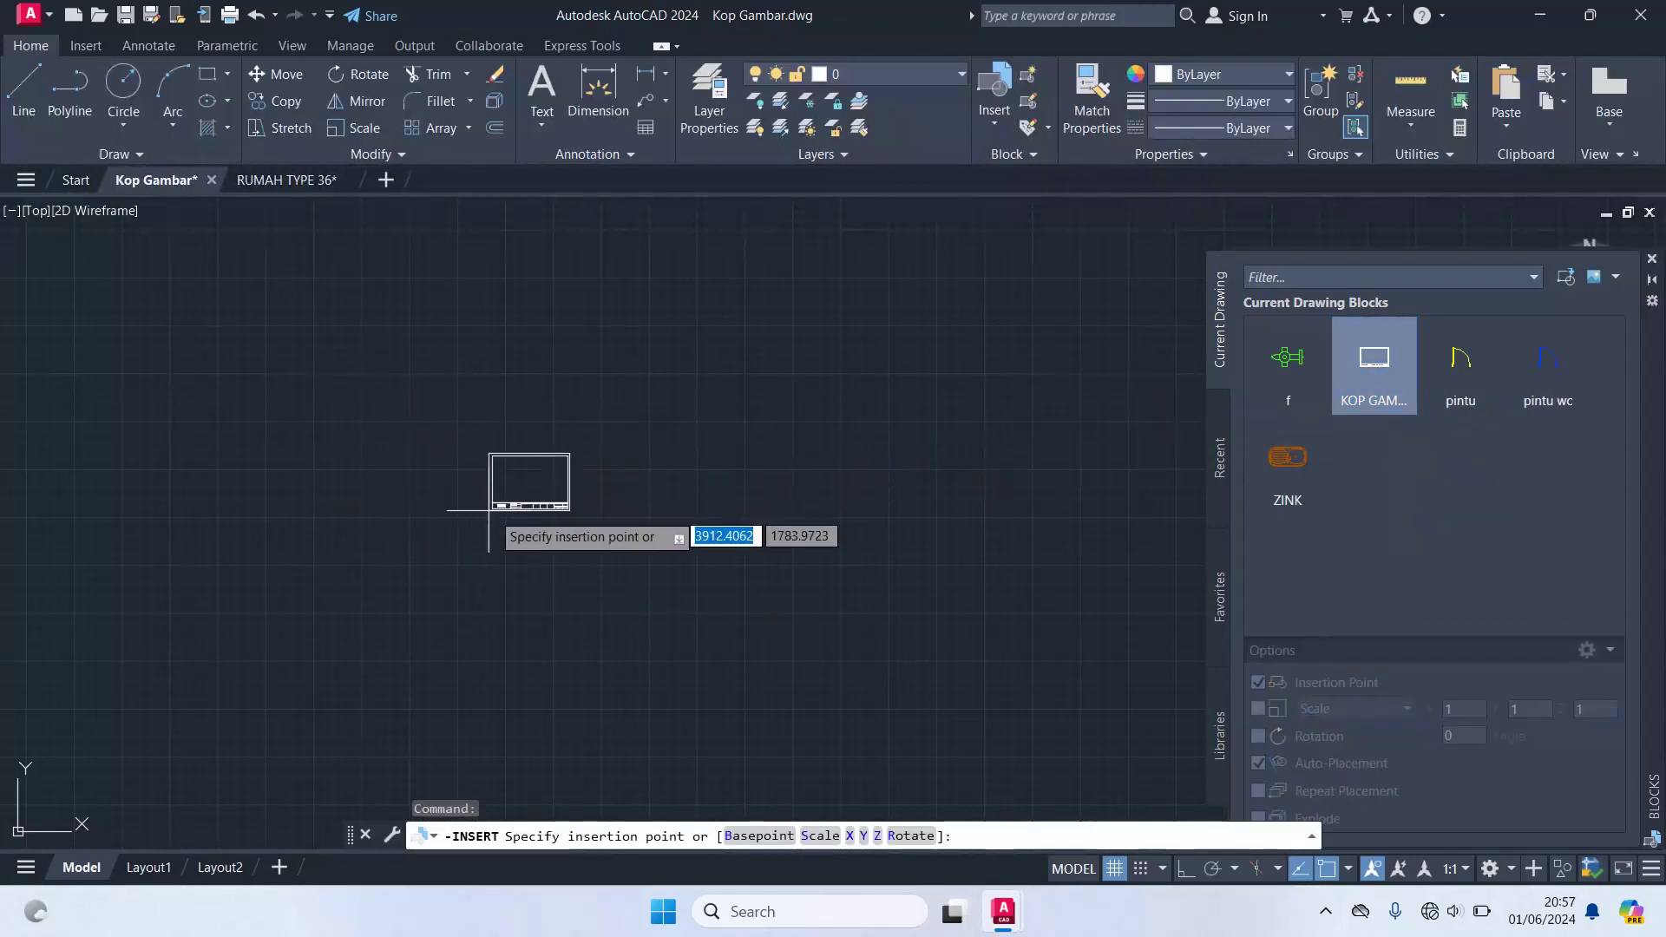
pyautogui.moveTo(488, 510); pyautogui.dragTo(514, 497)
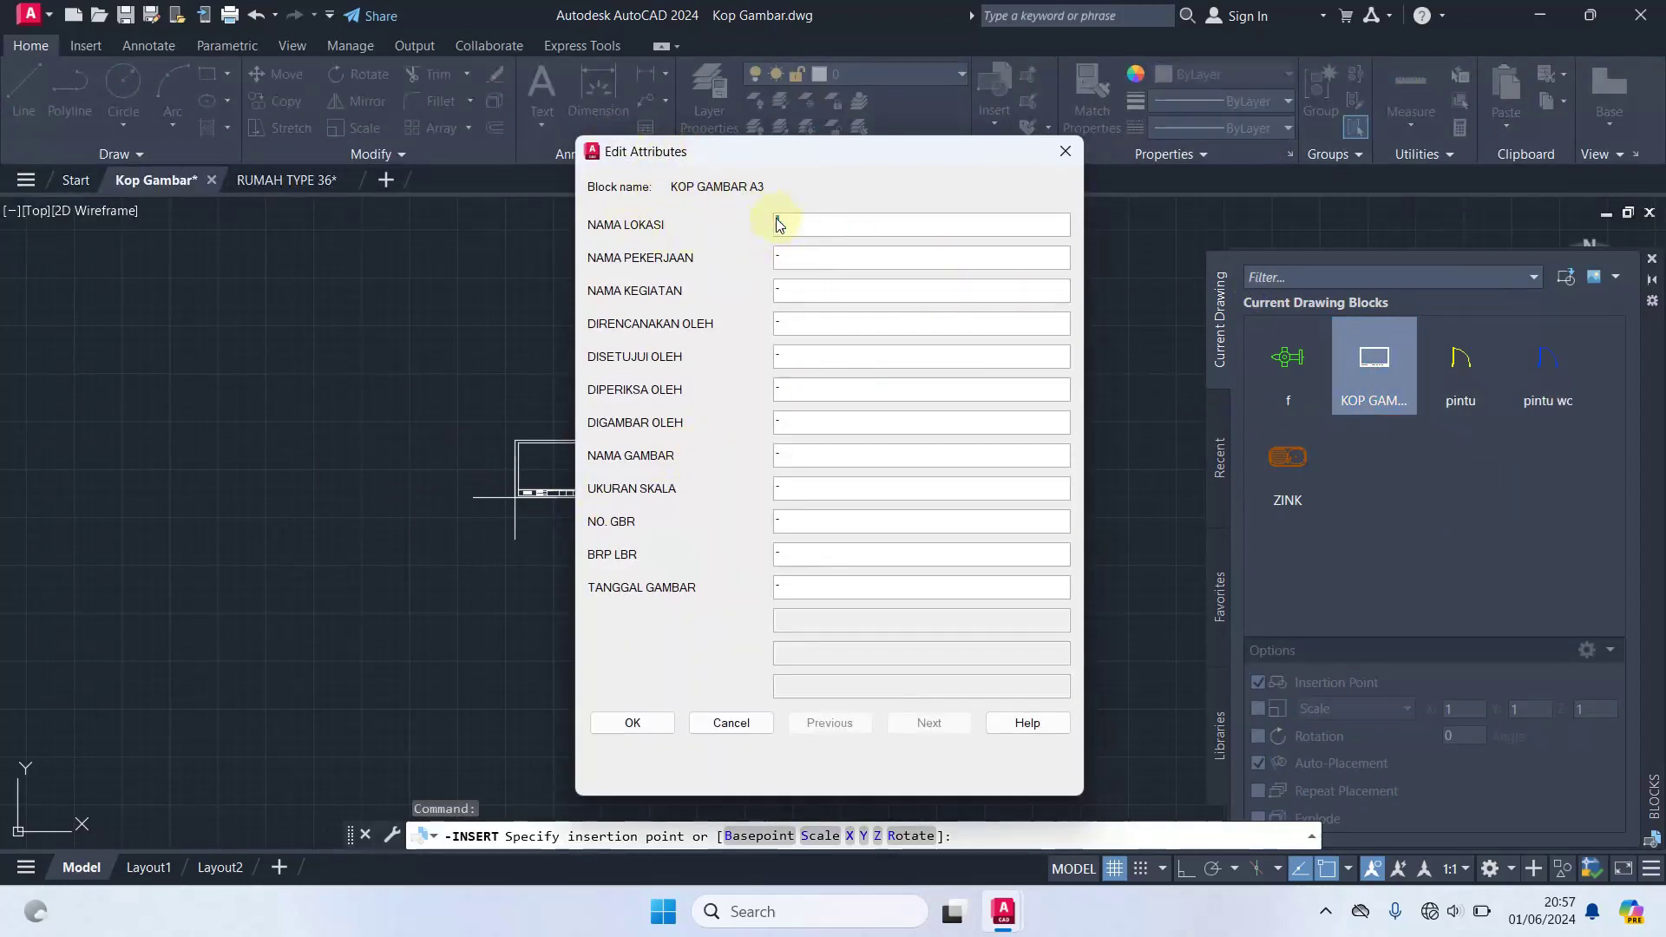
# - Fill NAMA LOKASI with SUMATERA, NAMA PEKERJAAN with KONSTRUKSI and NAMA KEGIATAN with PEMBANGUNAN
pyautogui.doubleClick(817, 218)
pyautogui.write('sUMATERA')
pyautogui.press('BackSpace')
pyautogui.press('BackSpace')
pyautogui.press('BackSpace')
pyautogui.press('BackSpace')
pyautogui.press('BackSpace')
pyautogui.write('SUMATERA')
pyautogui.click(790, 252)
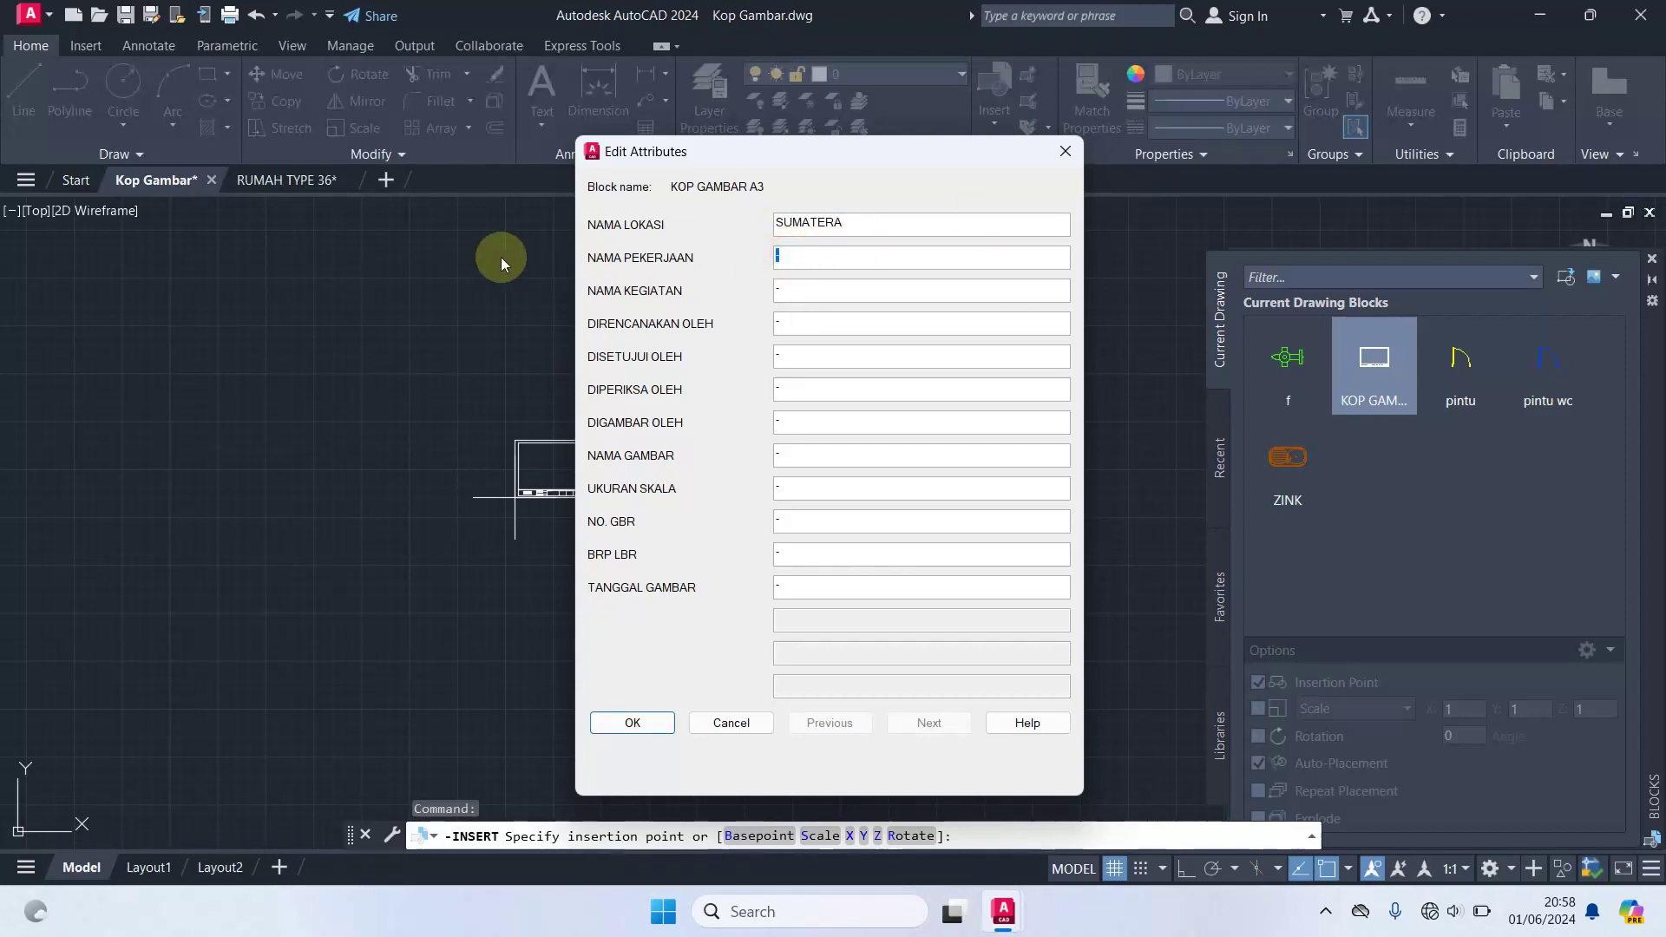
pyautogui.write('KONSTRUKSI')
pyautogui.doubleClick(785, 291)
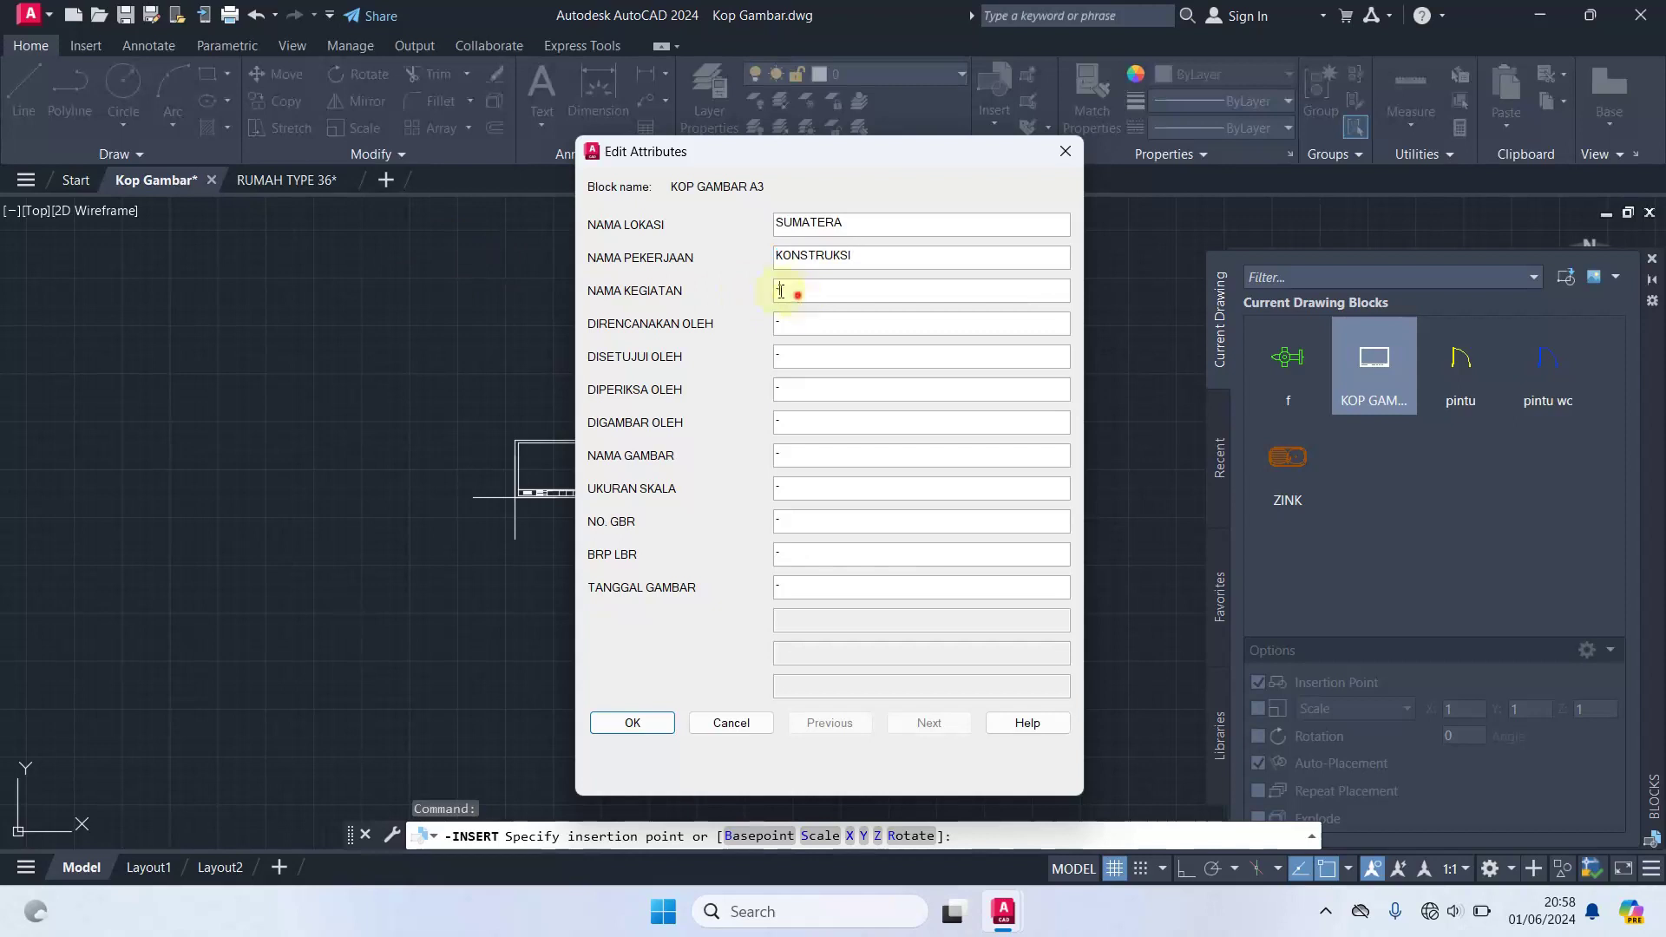
pyautogui.write('PEMBA')
pyautogui.write('NGUNAN')
# - Enter PT. KONSULTAN PERENCANA as the DIRENCANAKAN OLEH planner value
pyautogui.doubleClick(791, 323)
pyautogui.write('pt')
pyautogui.press('BackSpace')
pyautogui.press('BackSpace')
pyautogui.write('PT. KONSY')
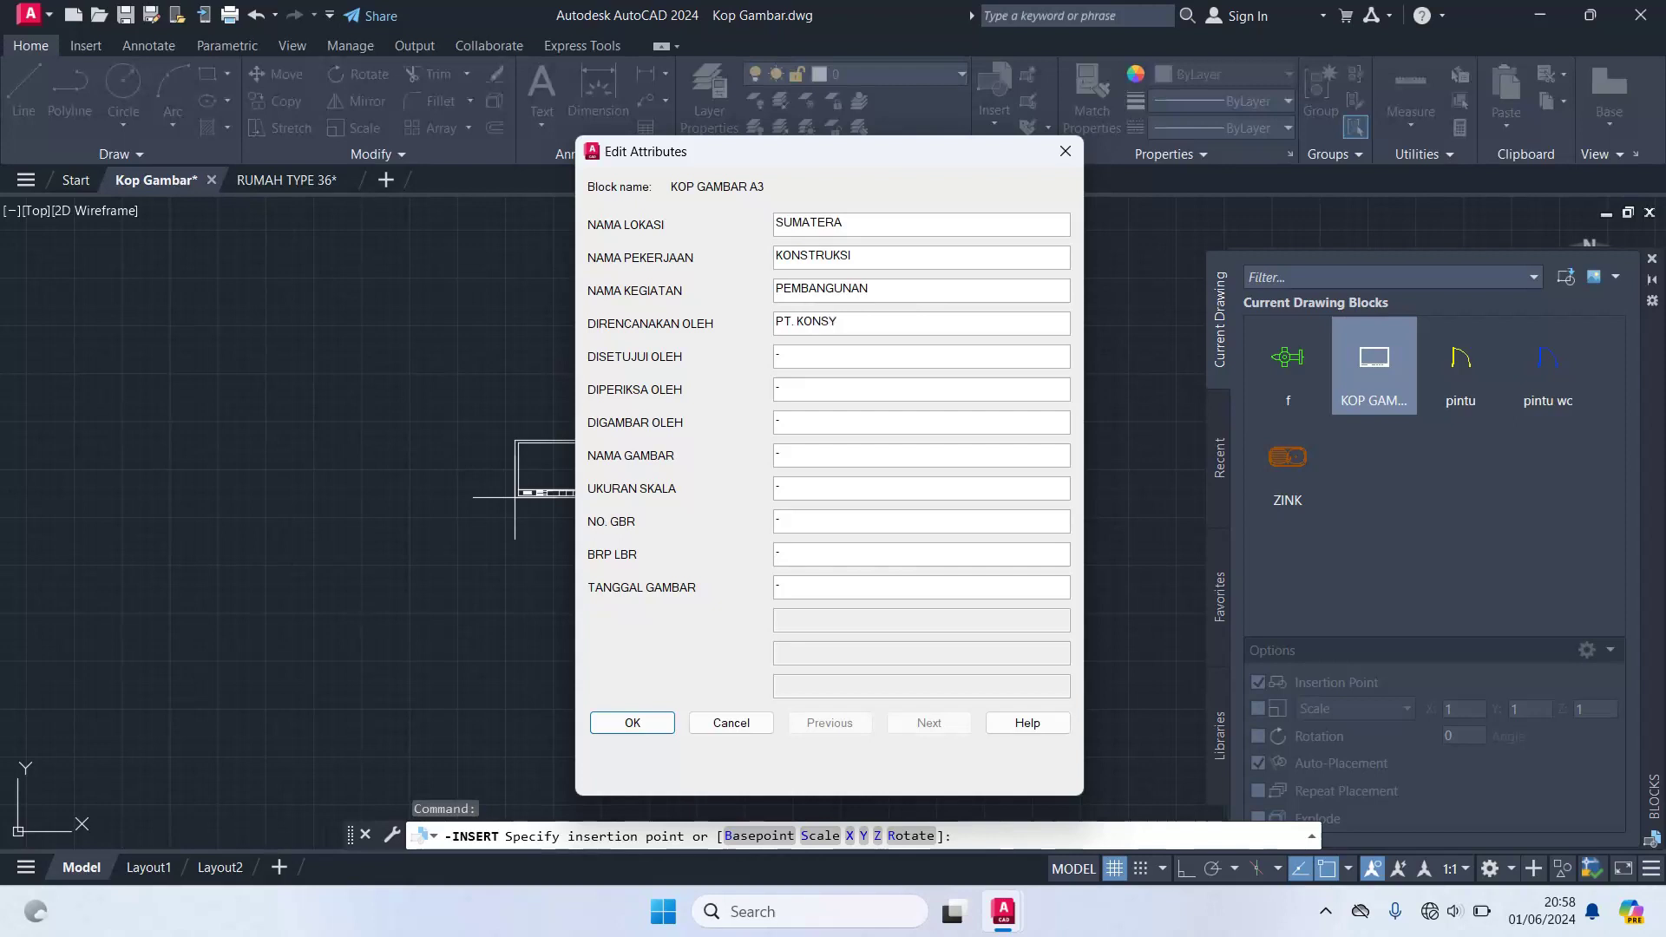
pyautogui.press('BackSpace')
pyautogui.write('ULTAN PERENCANA')
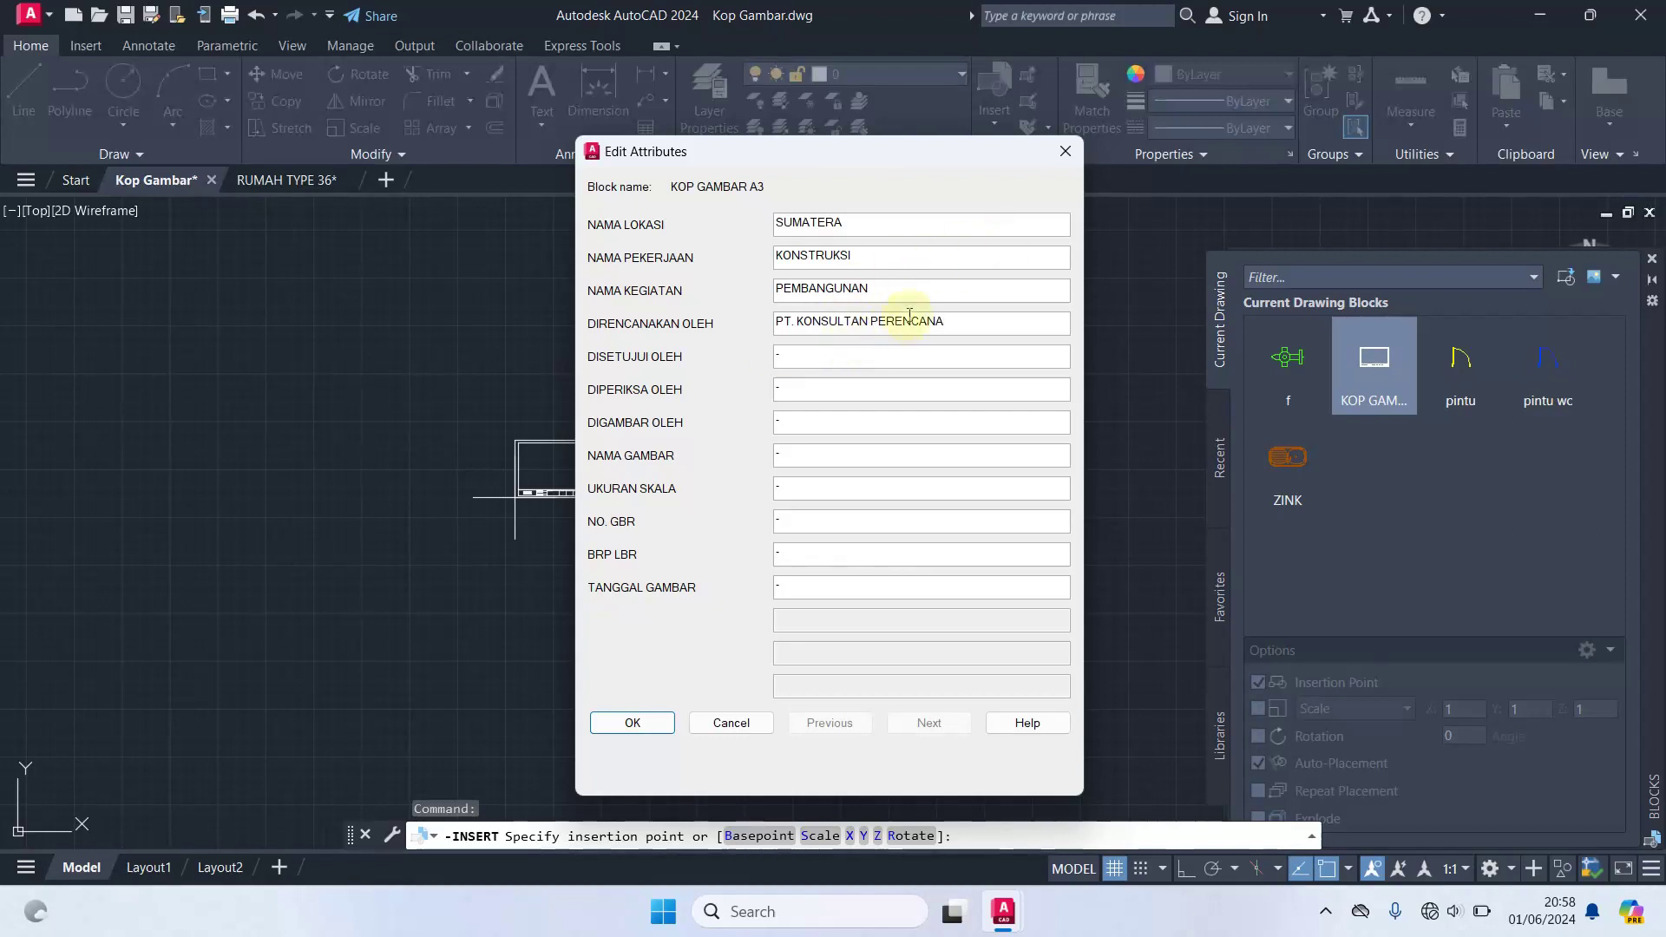
# - Trim the planner value to PT. KONSULTAN and enter the approver's name in DISETUJUI OLEH
pyautogui.click(945, 323)
pyautogui.moveTo(944, 323); pyautogui.dragTo(871, 321)
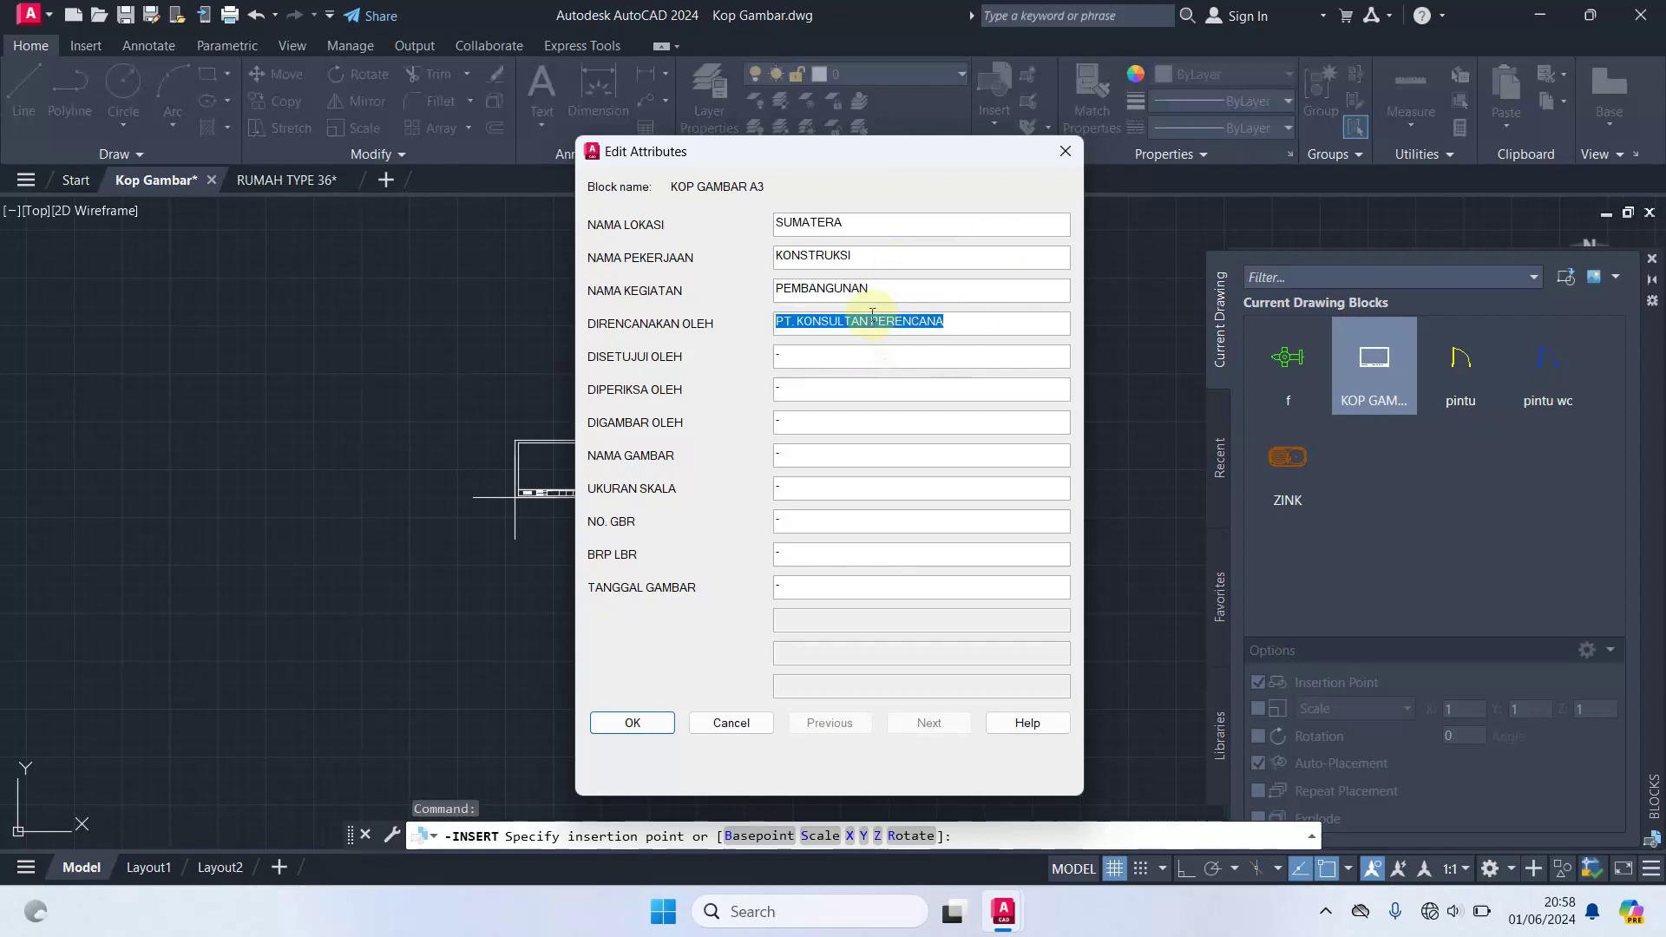
pyautogui.click(797, 933)
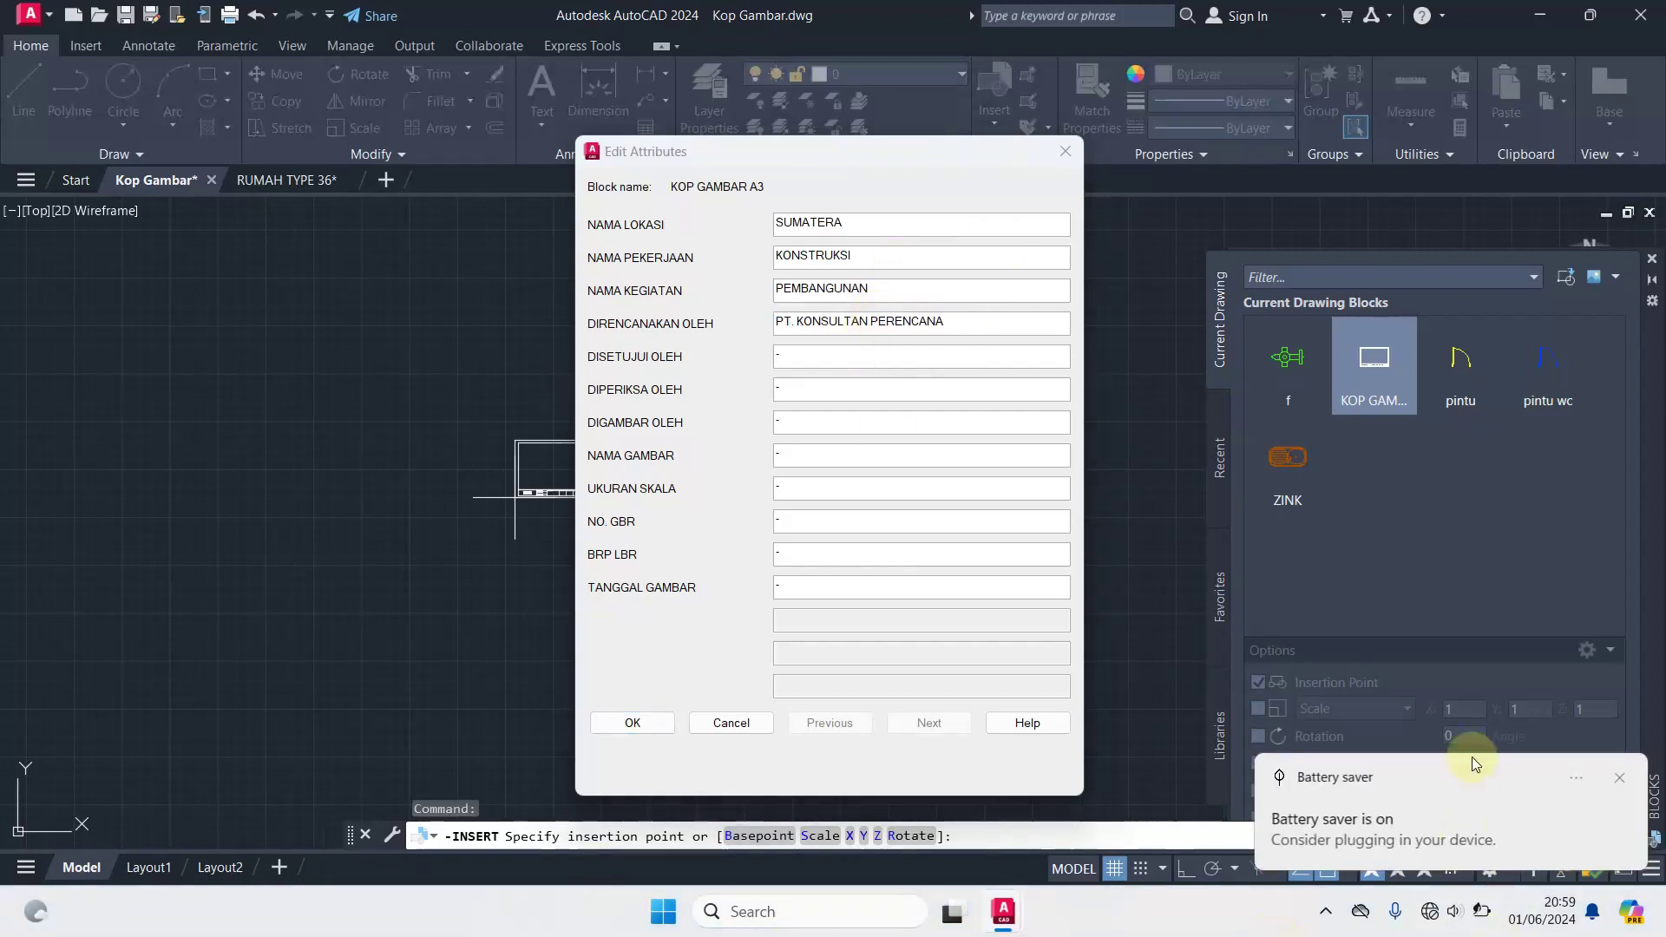
pyautogui.click(1619, 778)
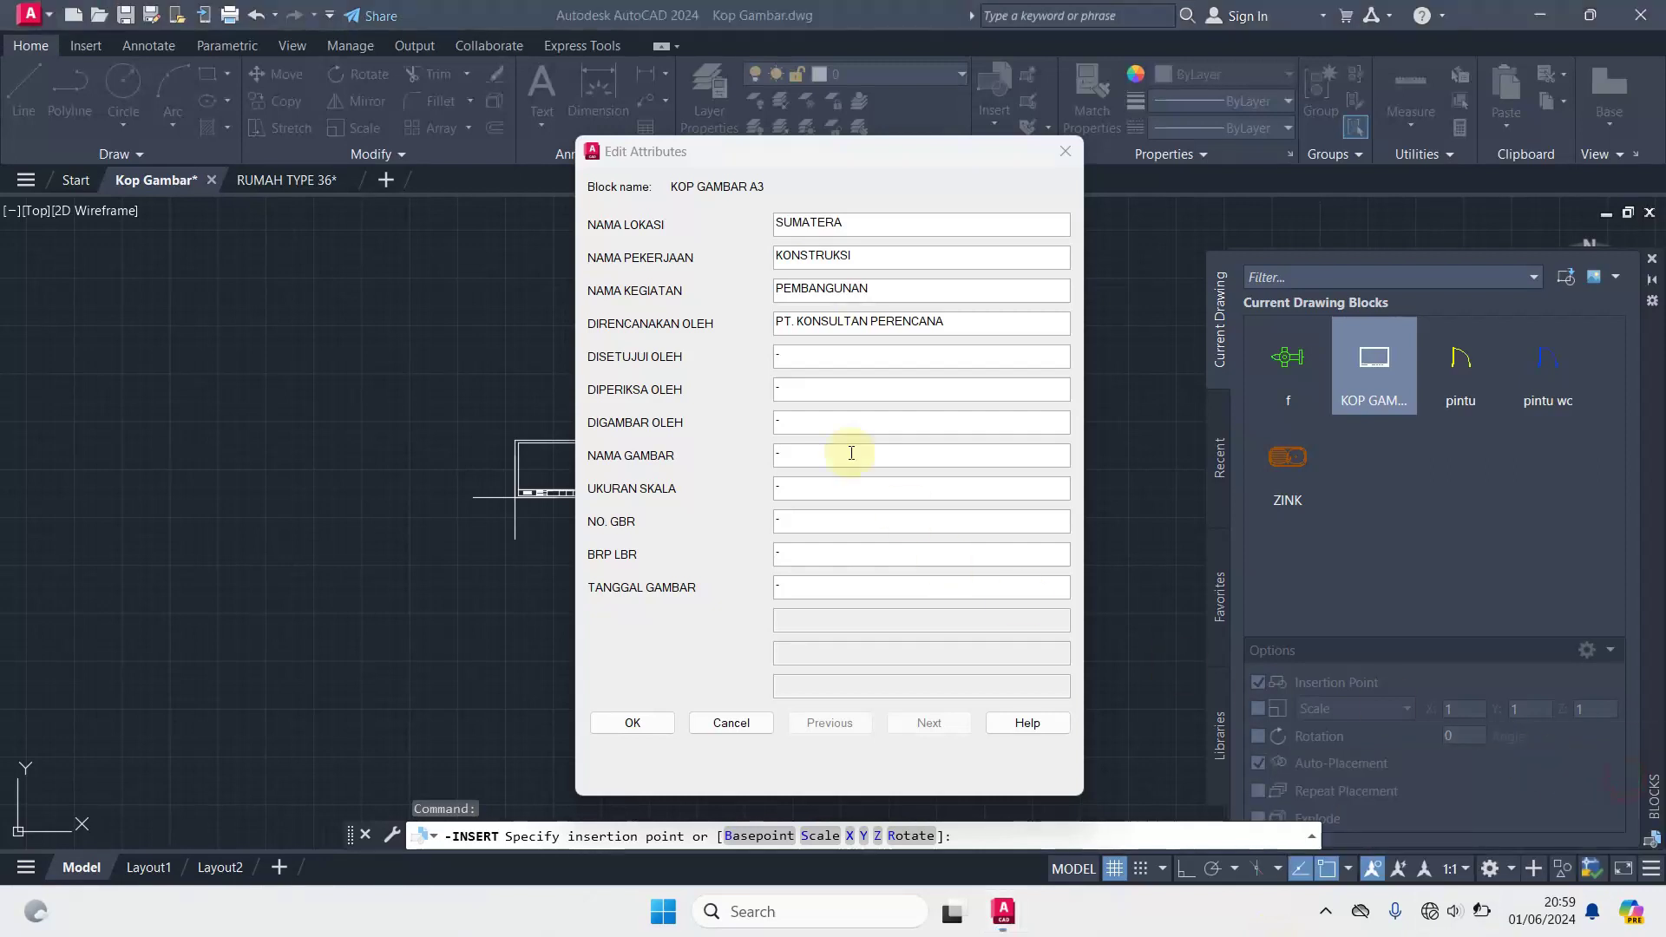
pyautogui.doubleClick(960, 323)
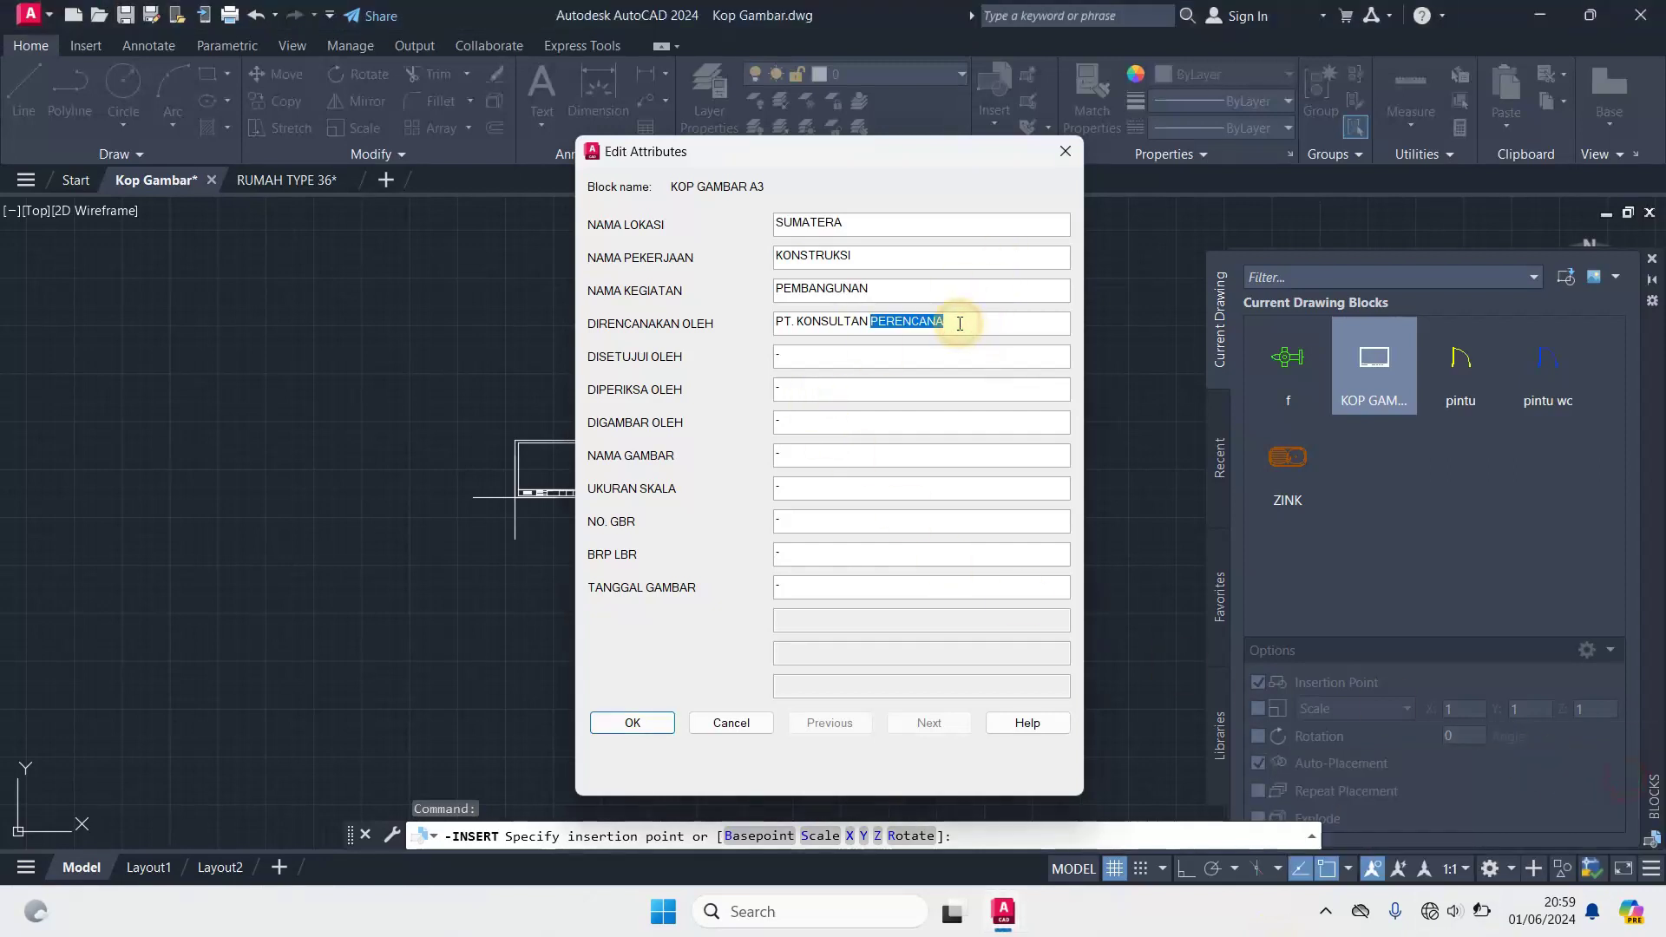
pyautogui.press('BackSpace')
pyautogui.doubleClick(784, 355)
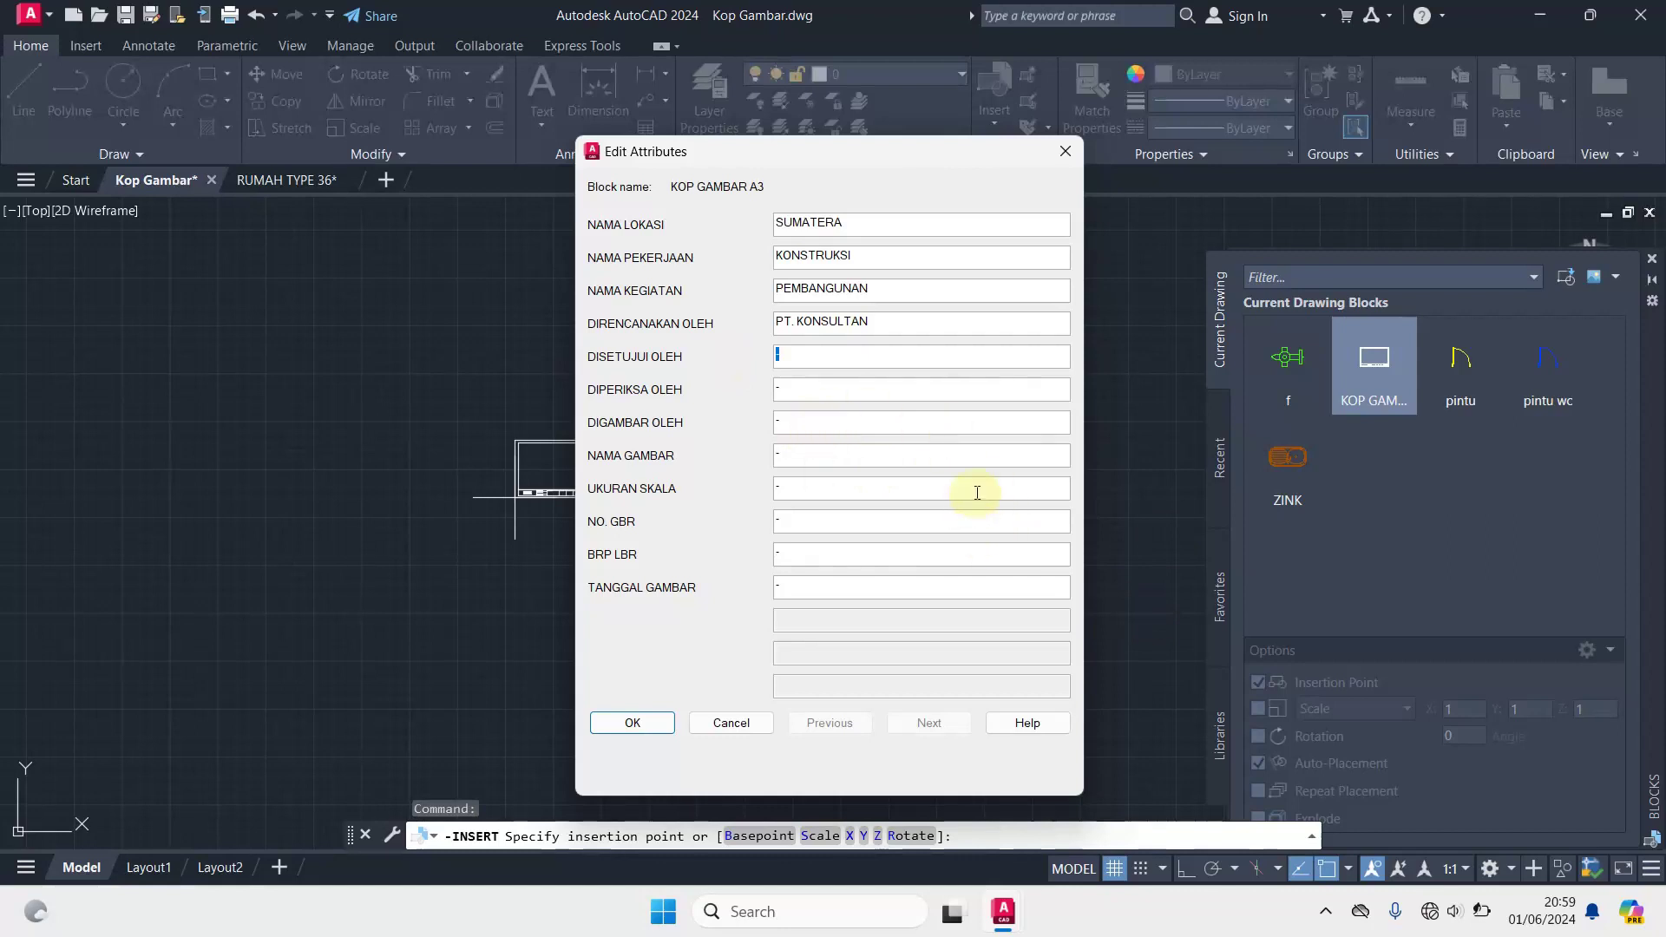
pyautogui.write('DR.')
pyautogui.write(' ENG. ')
pyautogui.write('MICHAEL')
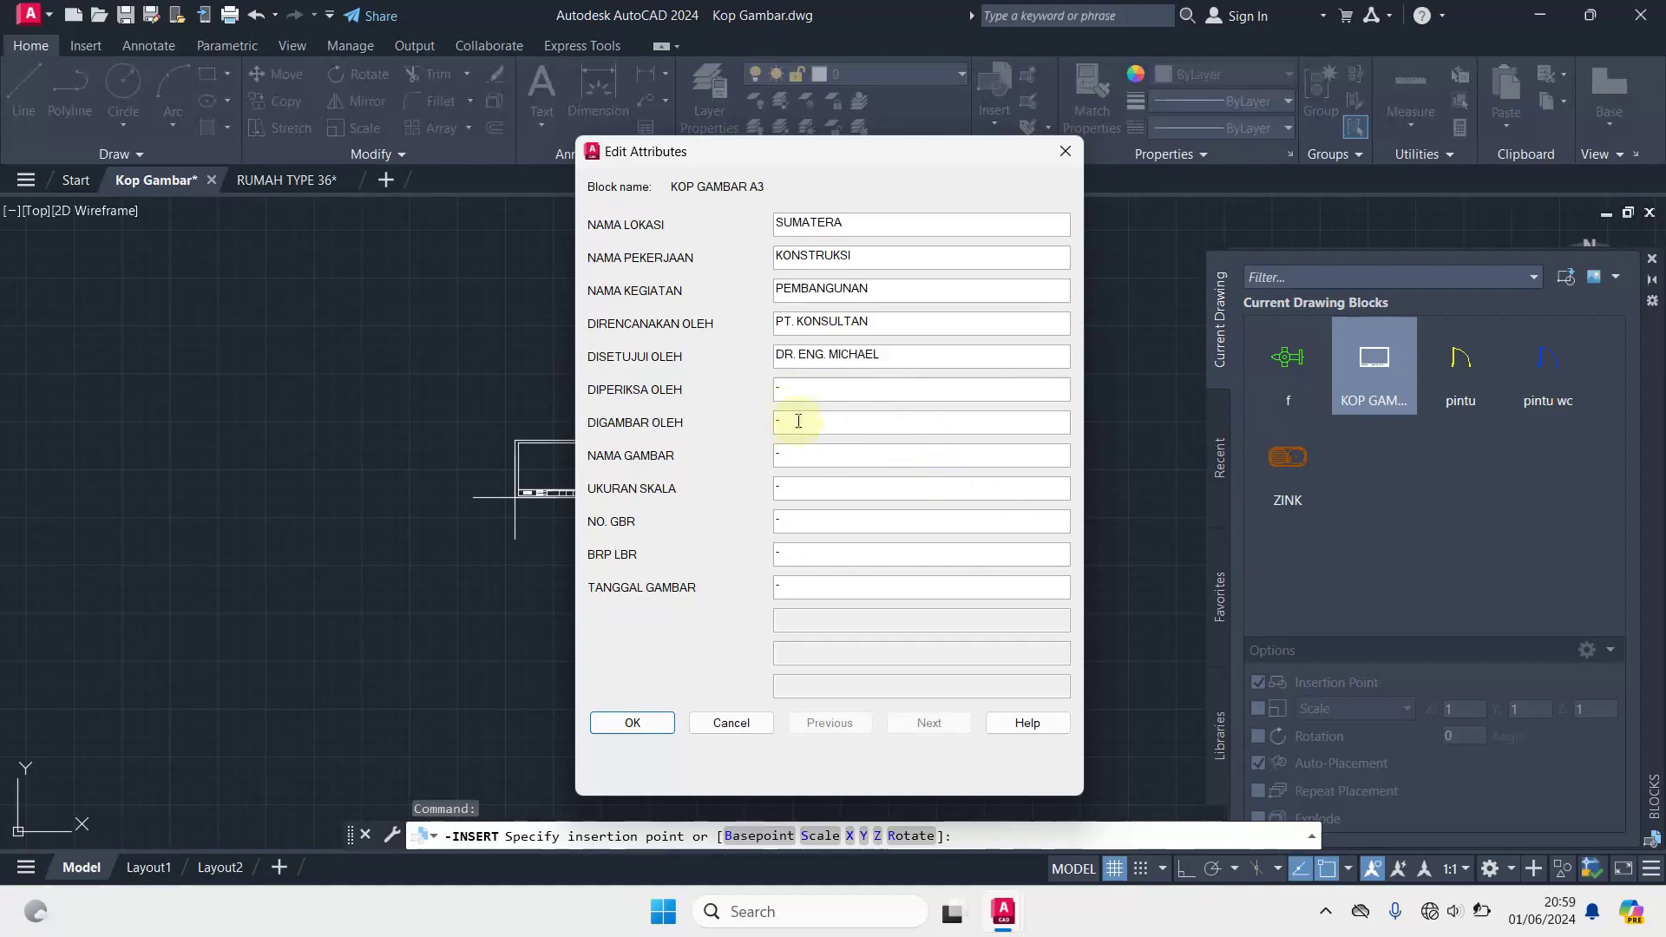
# - Enter the checker's and drafter's names in their attribute fields
pyautogui.doubleClick(786, 388)
pyautogui.write('RAHMAT, ')
pyautogui.write('M')
pyautogui.write('.SC')
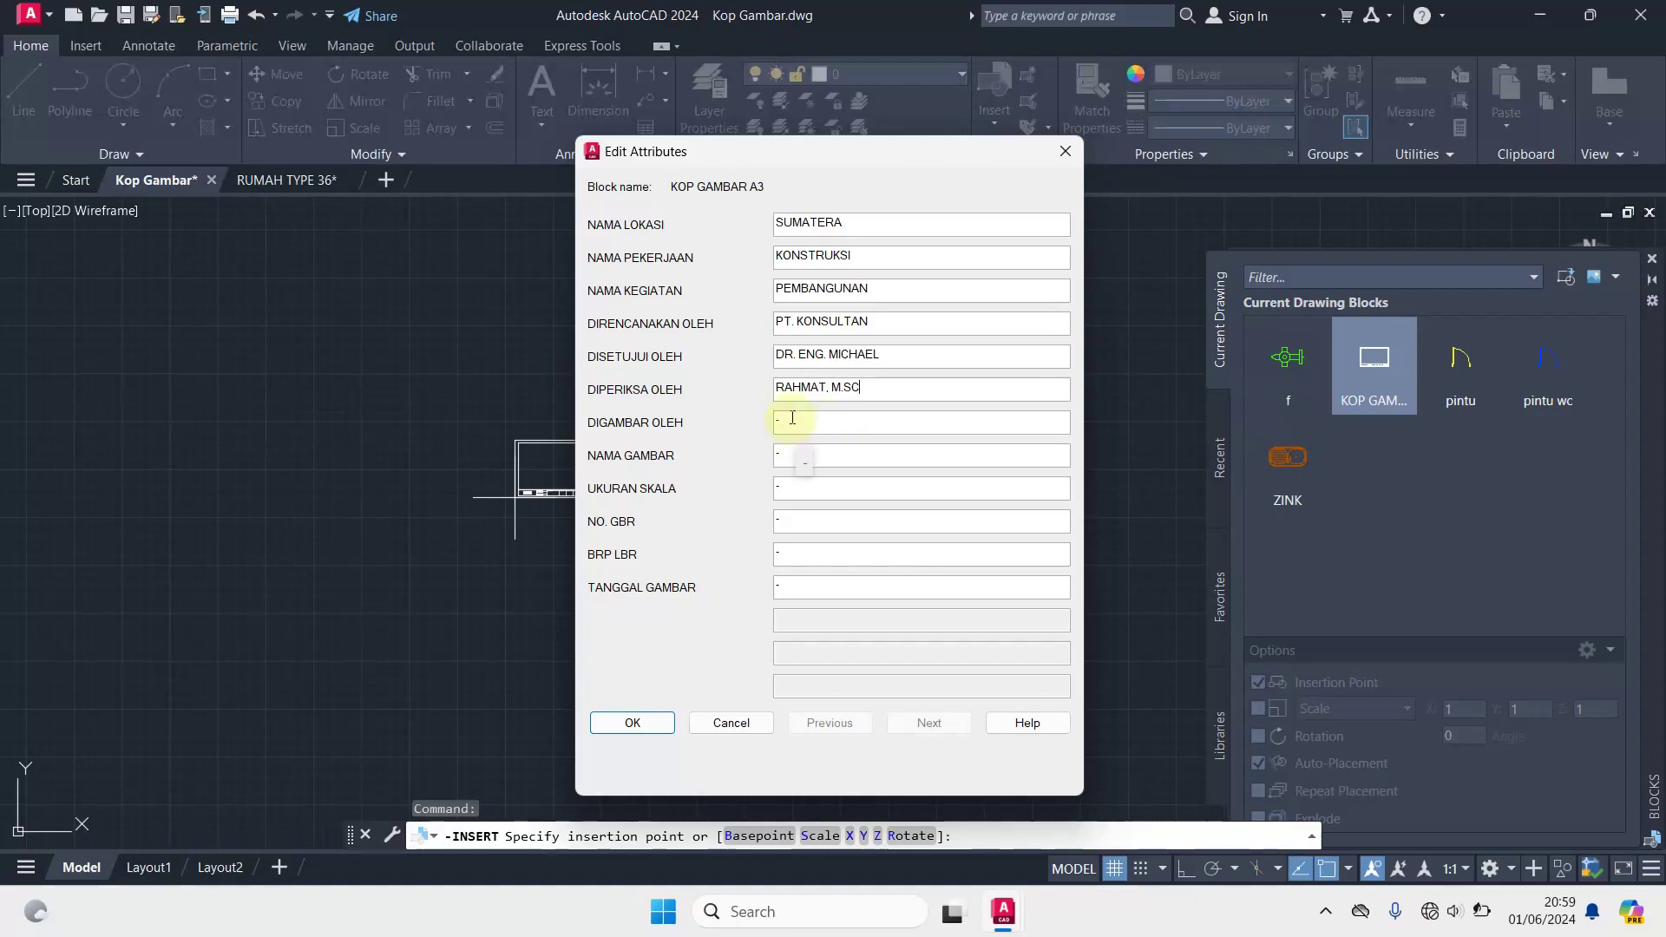
pyautogui.doubleClick(793, 418)
pyautogui.write('ANDI. ')
pyautogui.write('S')
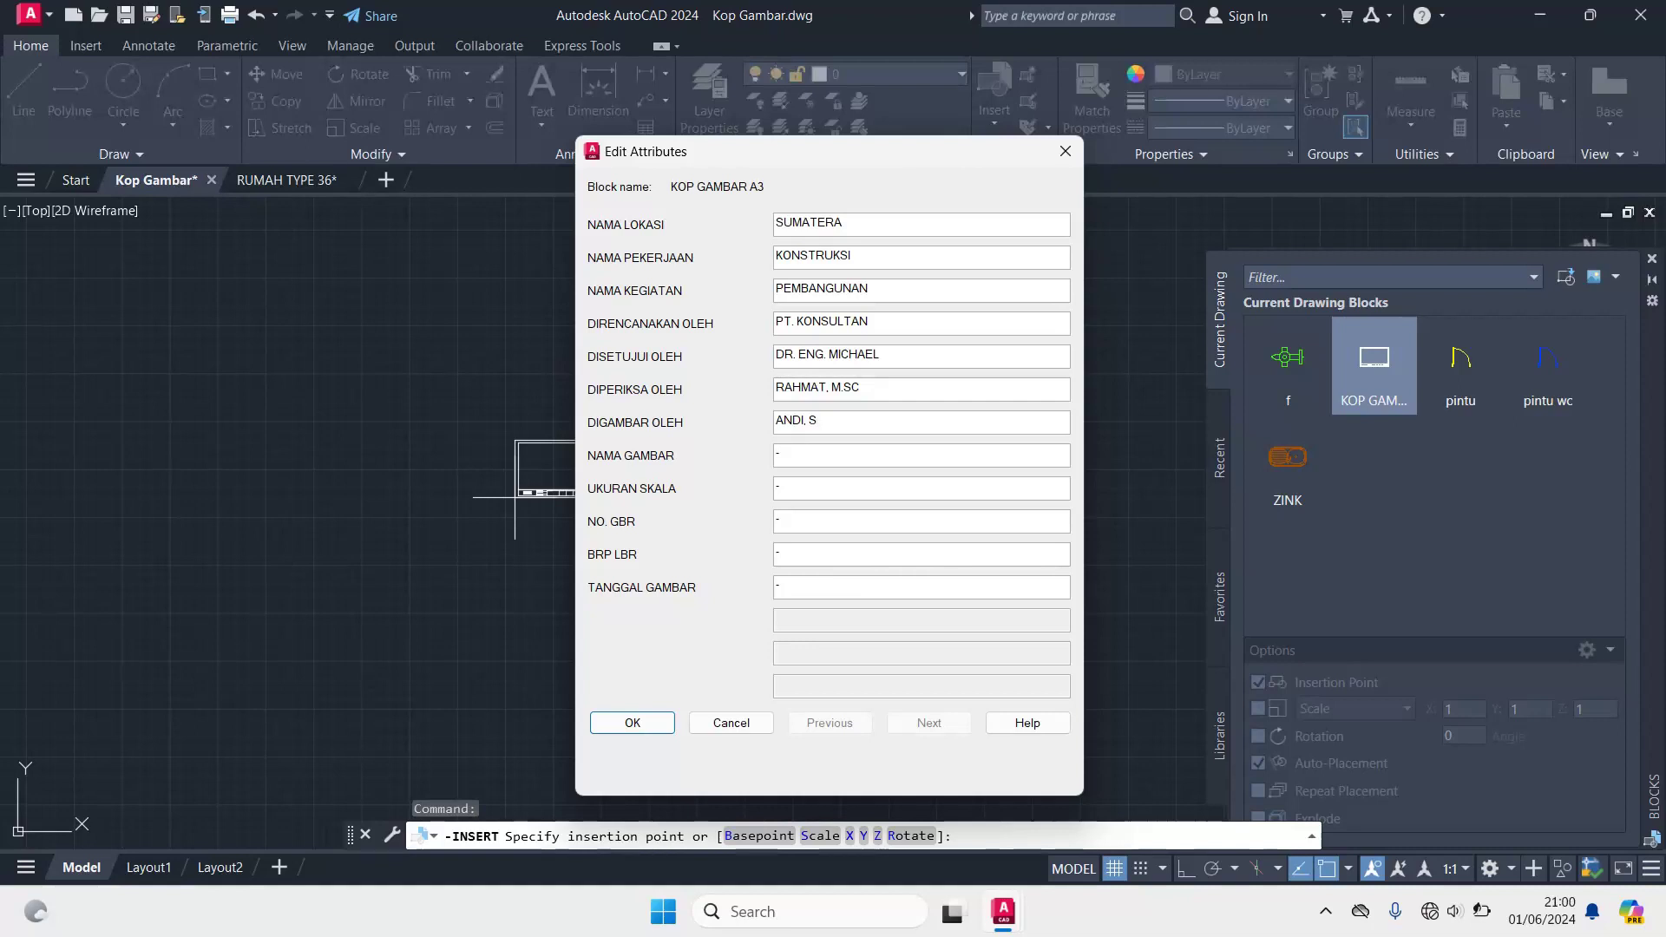
pyautogui.write('.T')
# - Set the scale to 1 : 100 and the drawing name to DENAH RUMAH, replacing a mistaken 01
pyautogui.doubleClick(801, 457)
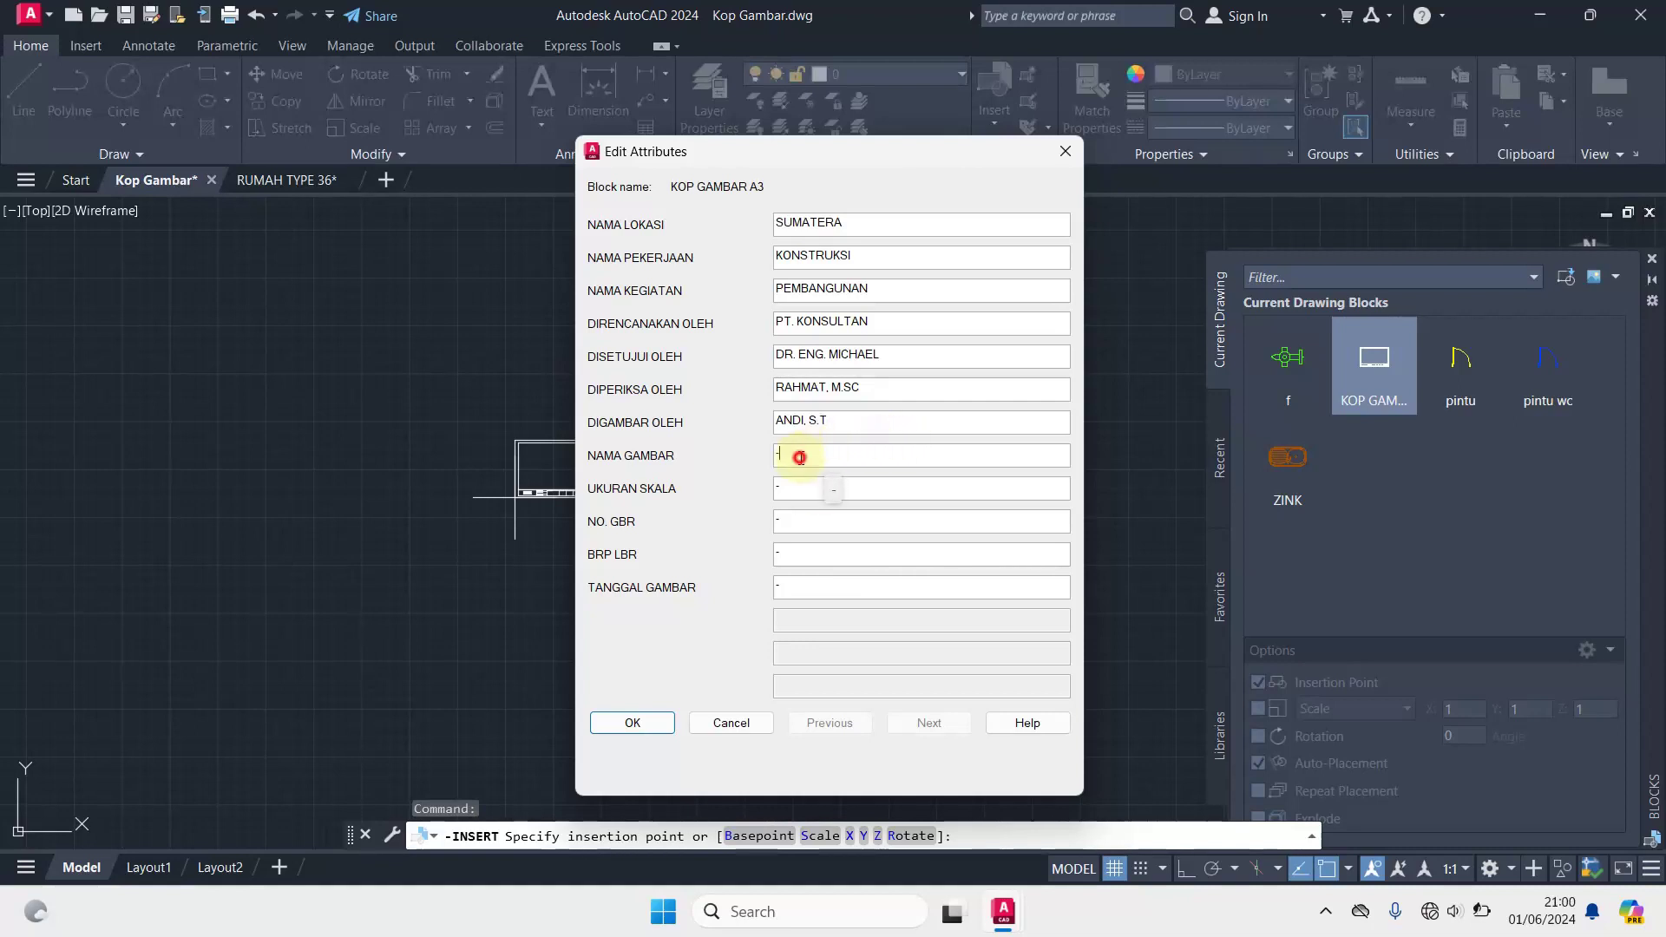
pyautogui.write('0')
pyautogui.write('1')
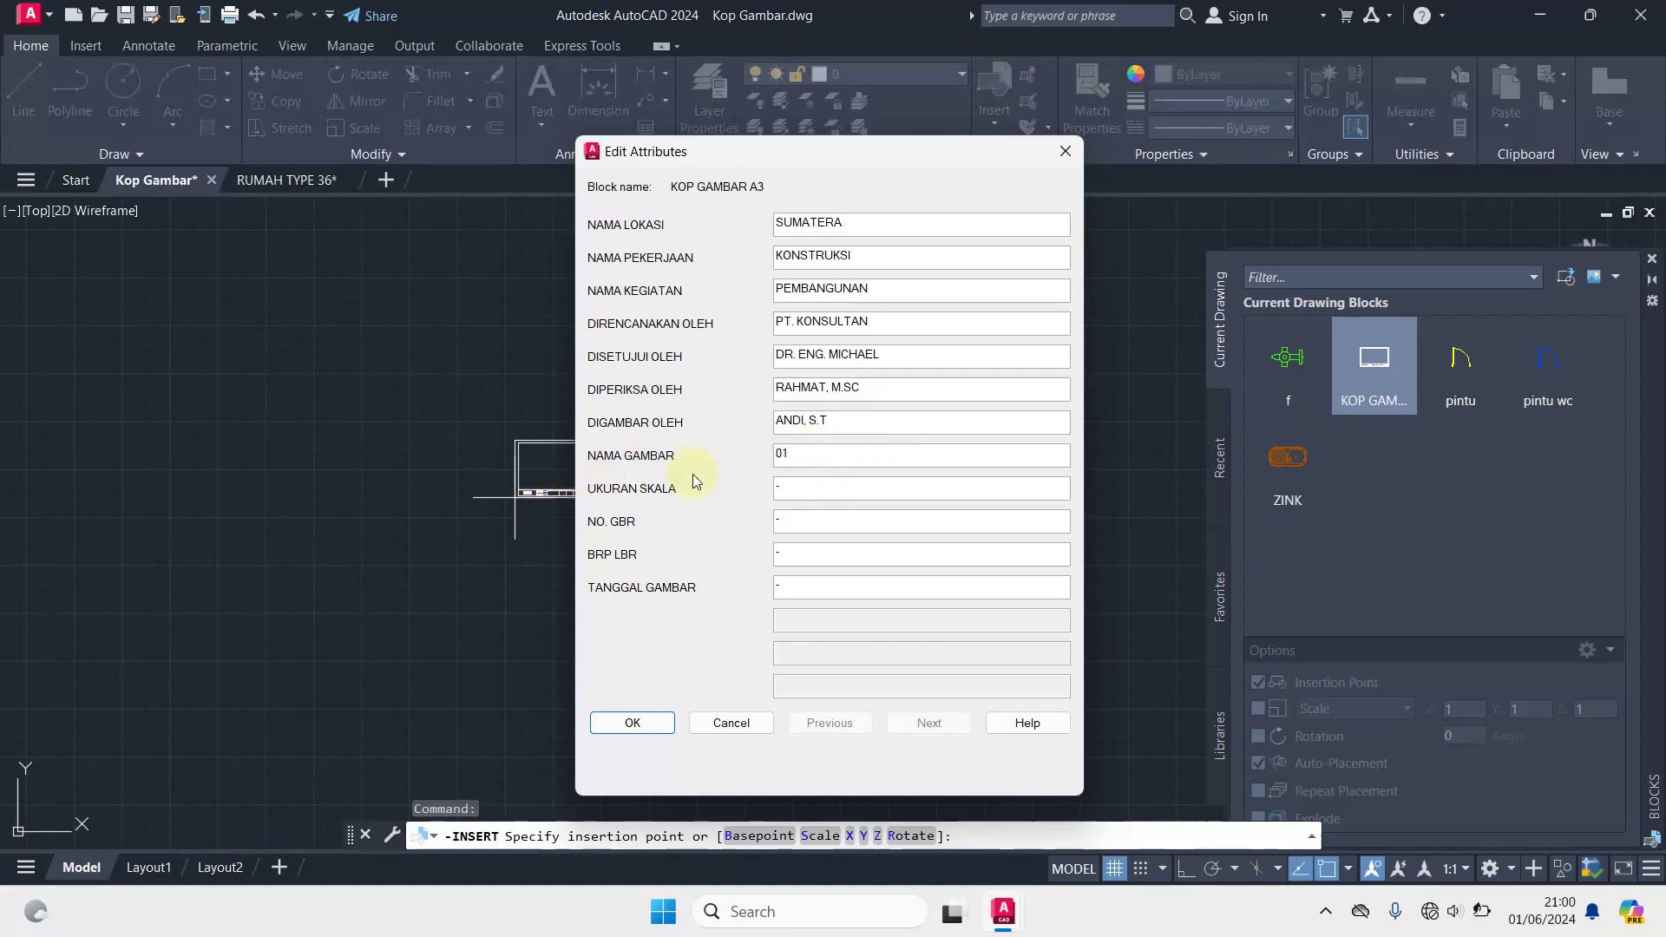
pyautogui.doubleClick(792, 487)
pyautogui.write('1 : ')
pyautogui.write('100')
pyautogui.doubleClick(782, 455)
pyautogui.write('DENAH ')
pyautogui.write('RUMAH')
# - Enter sheet number 01 of 10 and start the date 1 JUNI 2024
pyautogui.doubleClick(792, 519)
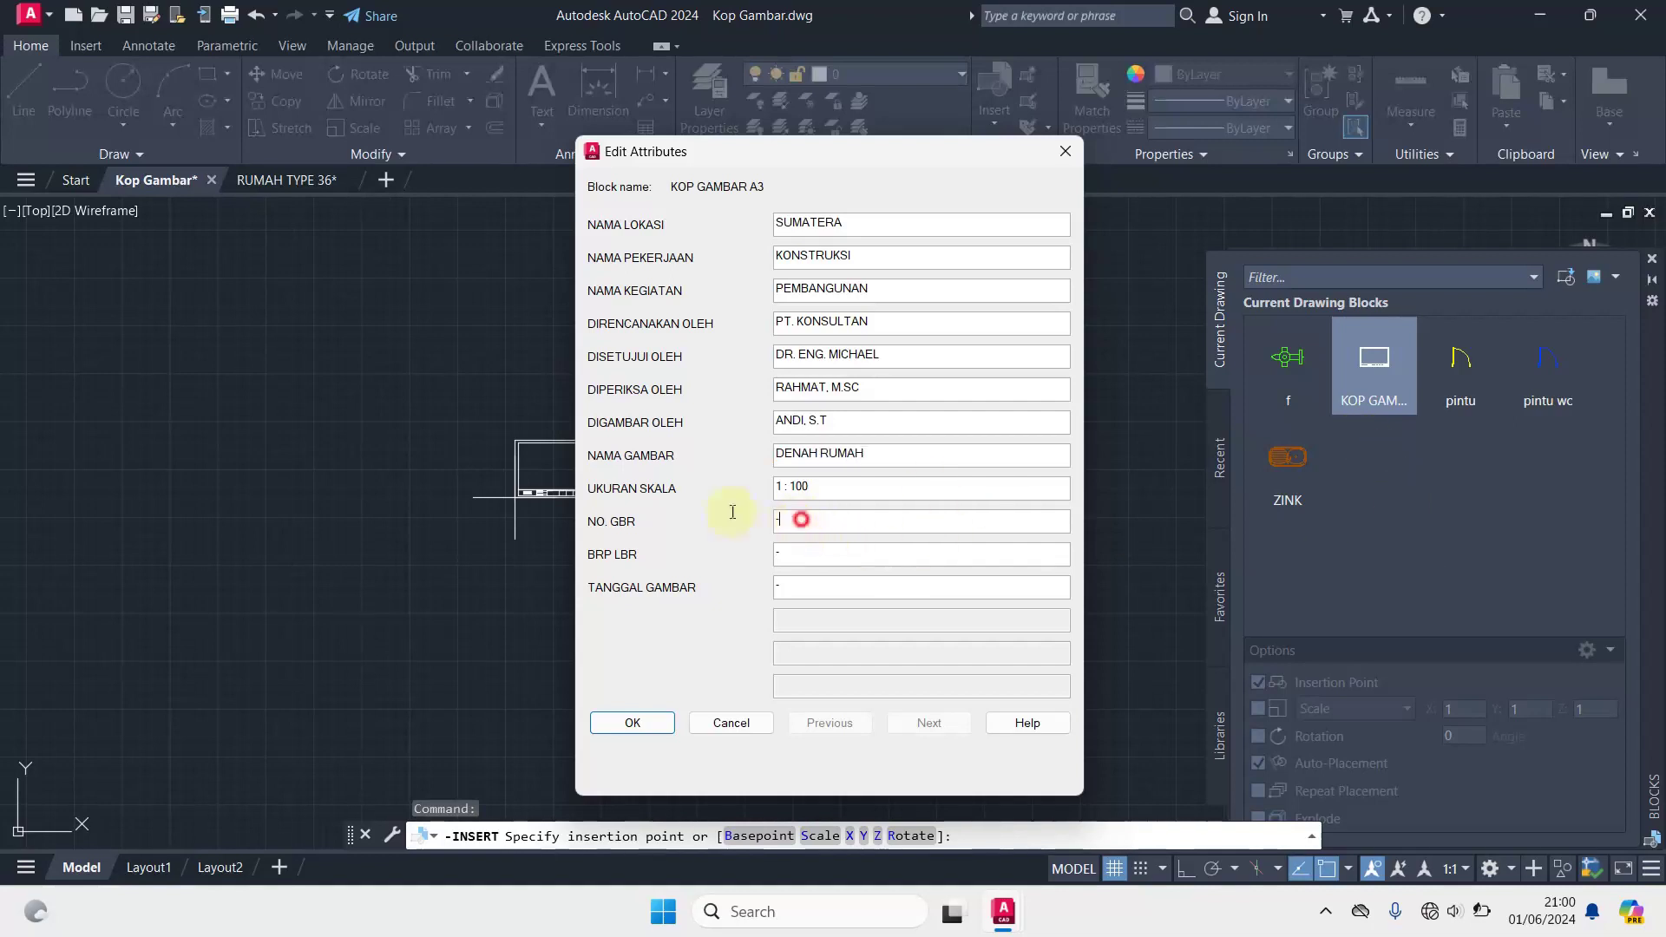
pyautogui.write('01')
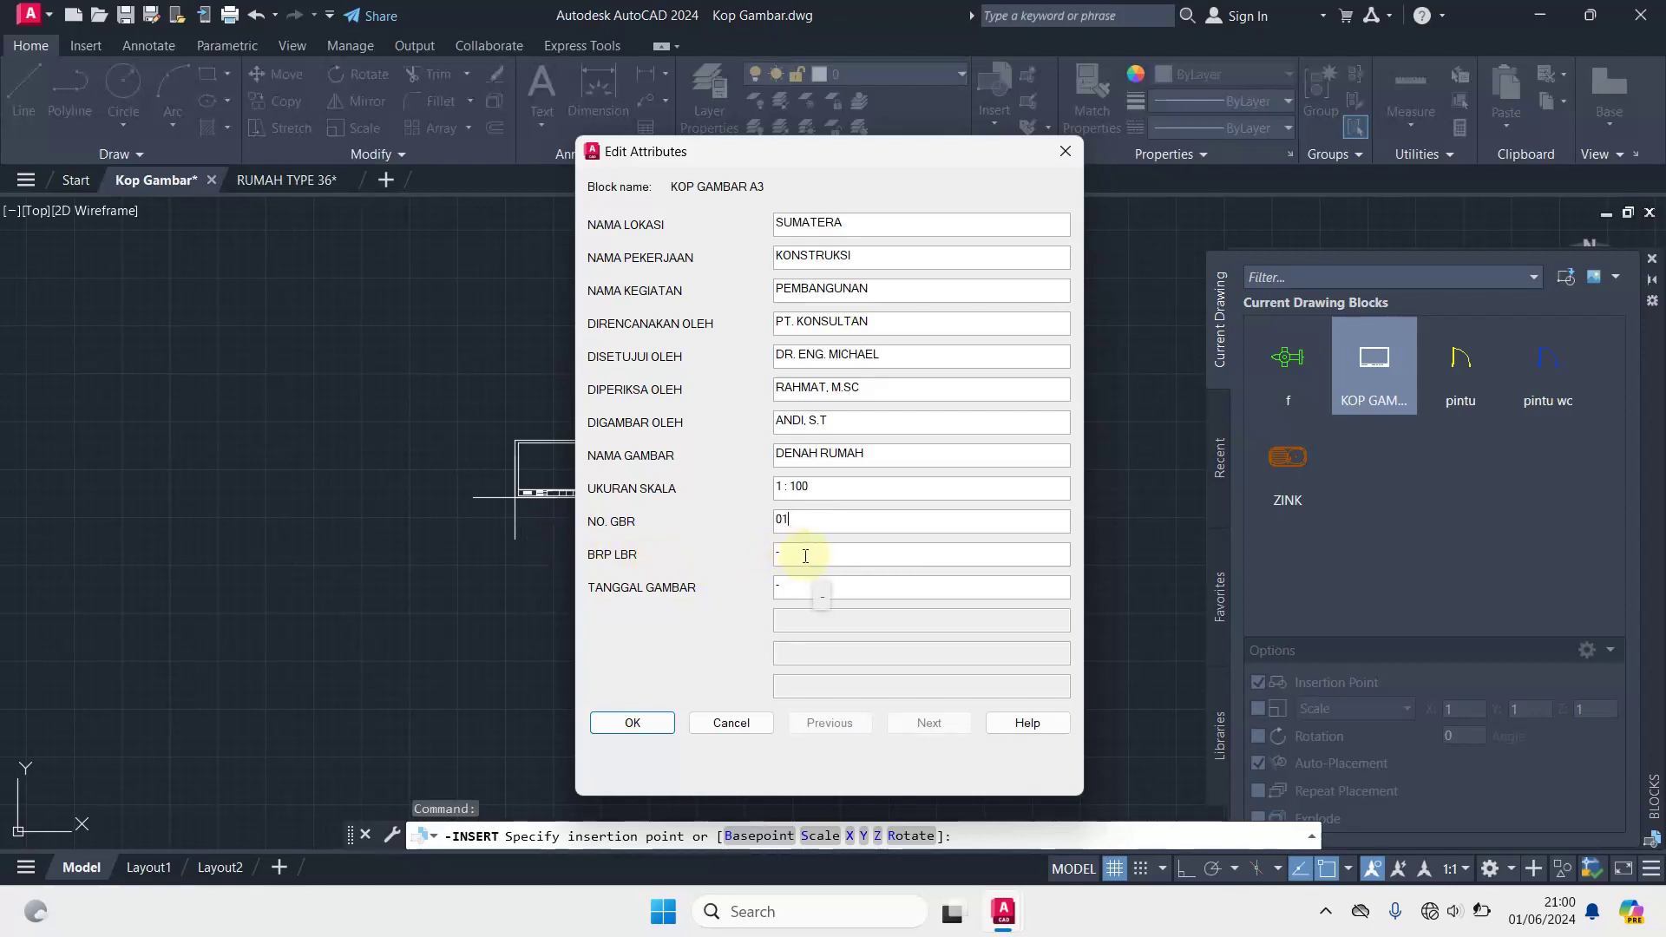
pyautogui.write('10')
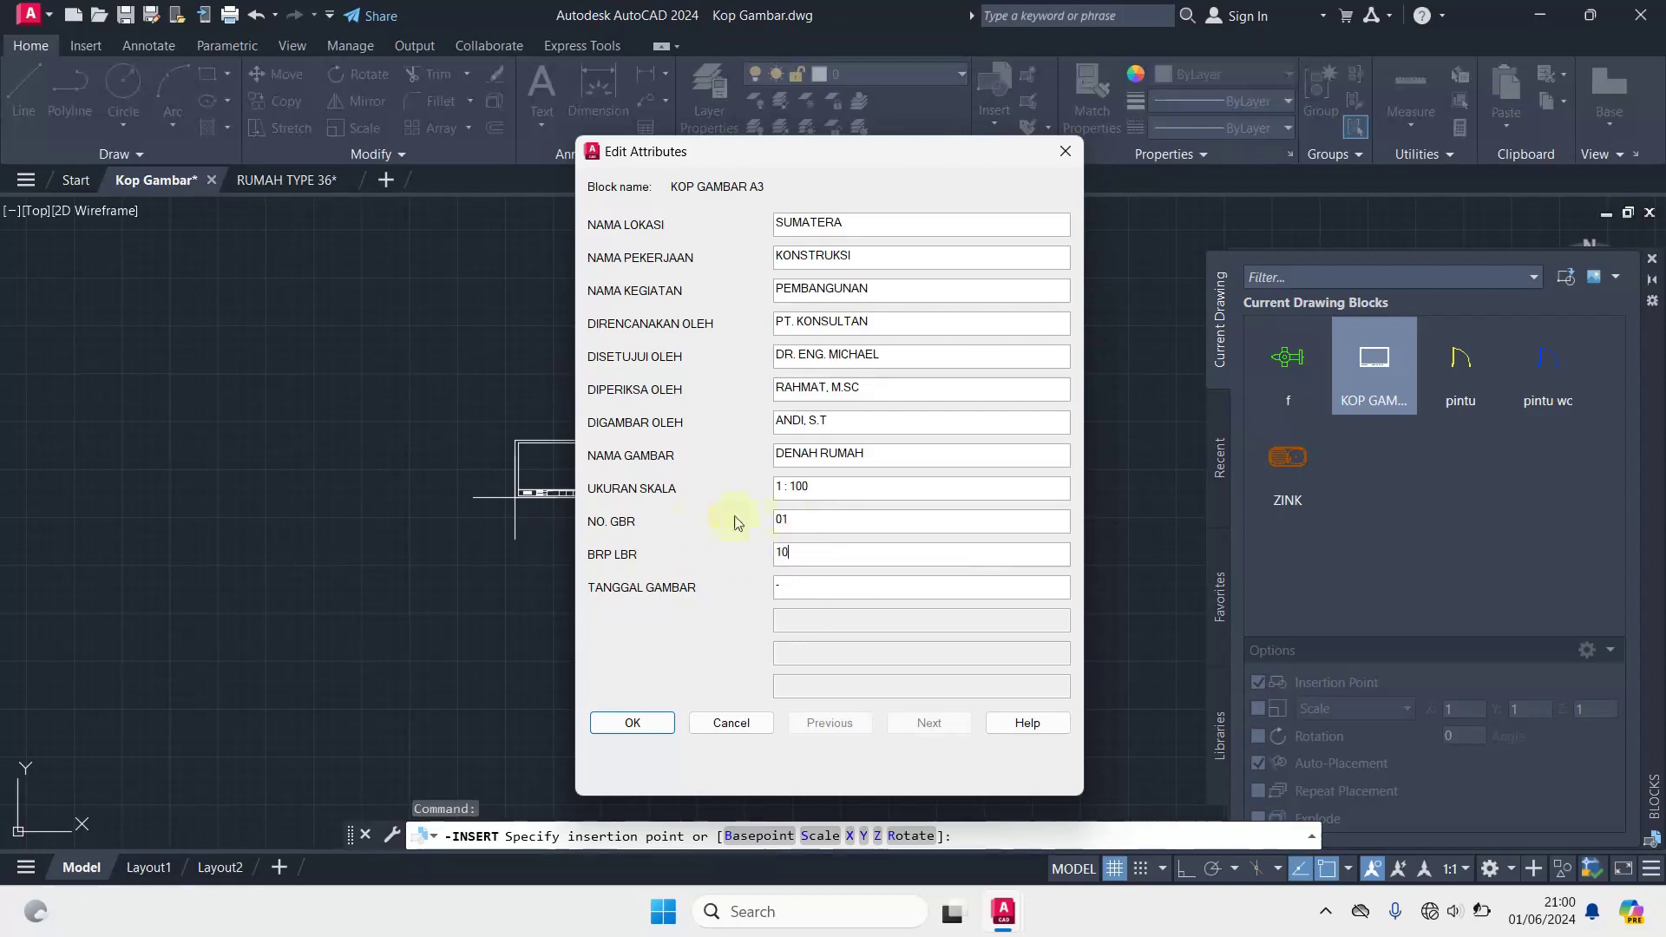
pyautogui.doubleClick(807, 589)
pyautogui.write('1 JUNI 2024')
# - Confirm the filled attributes to finish inserting the KOP GAMBAR title block
pyautogui.click(644, 717)
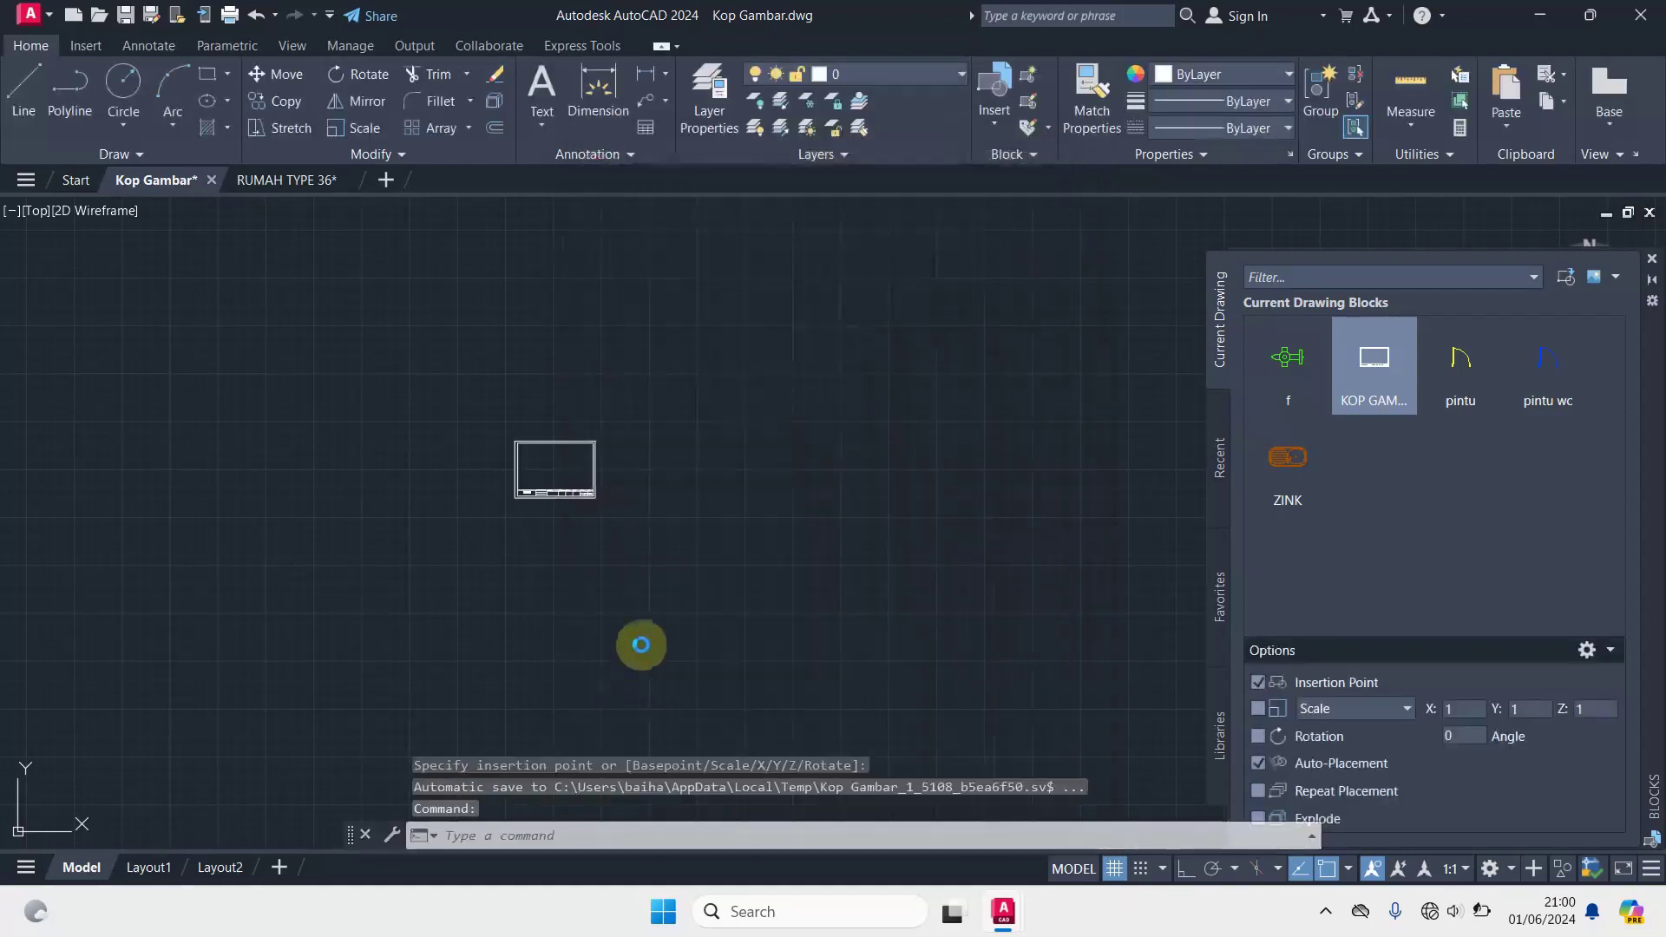
pyautogui.scroll(5, 524, 490)
pyautogui.scroll(3, 538, 491)
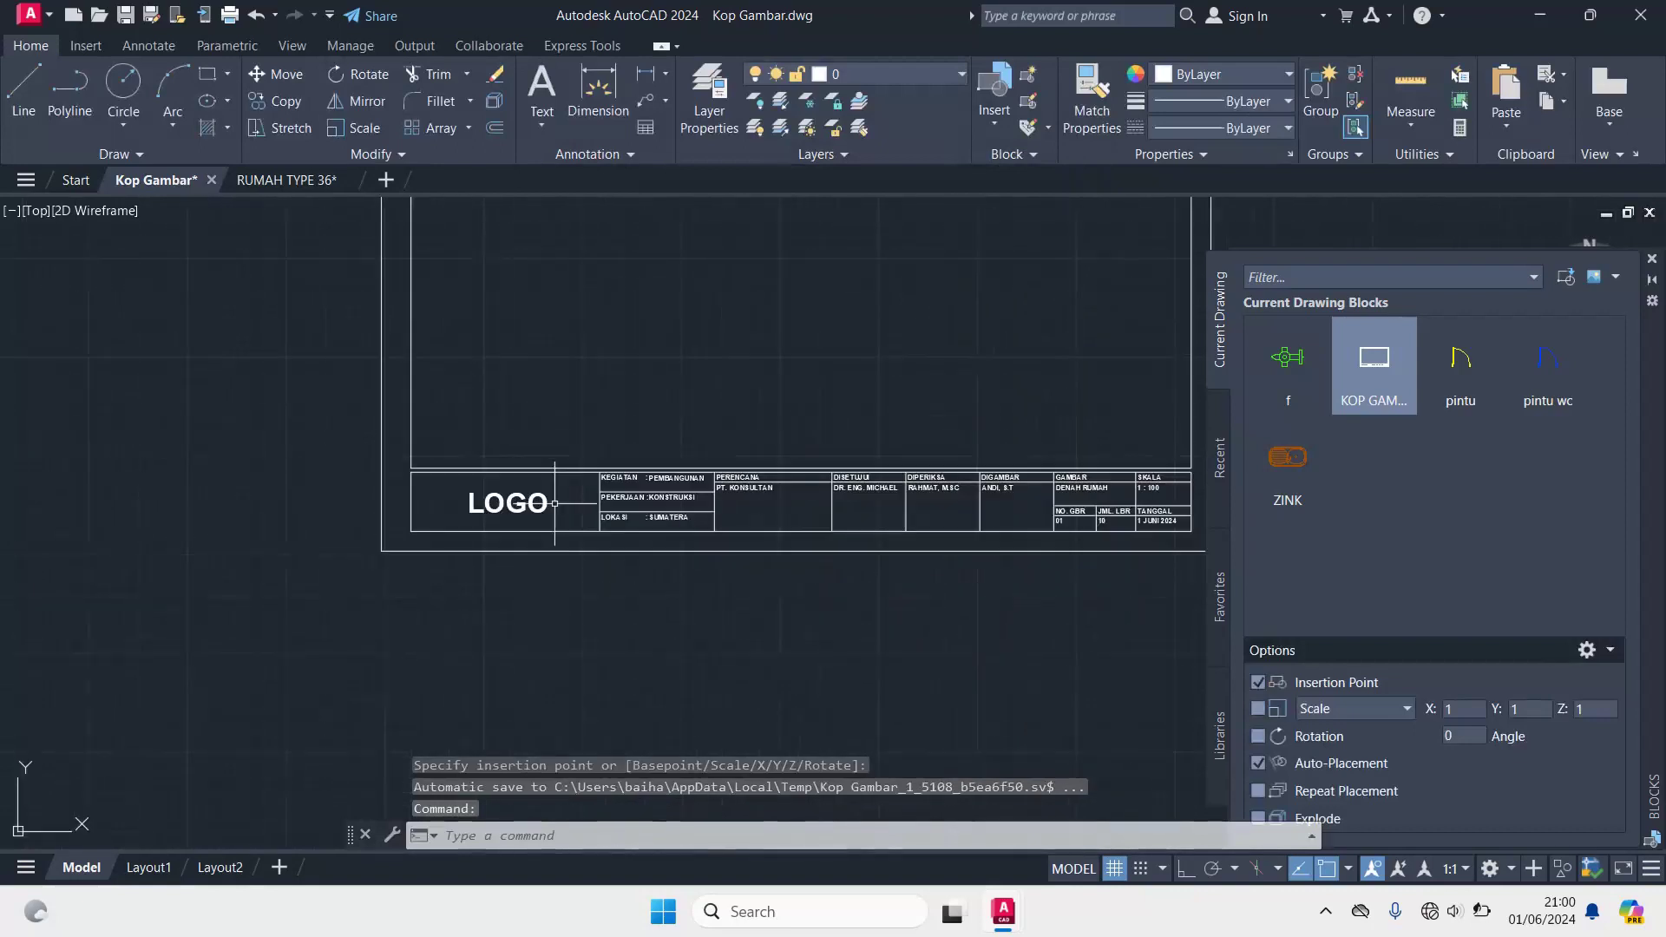
pyautogui.scroll(2, 670, 487)
# - Pan across the title block to check the DIGAMBAR, GAMBAR, SKALA and date values
pyautogui.moveTo(654, 372); pyautogui.dragTo(427, 279, button='middle')
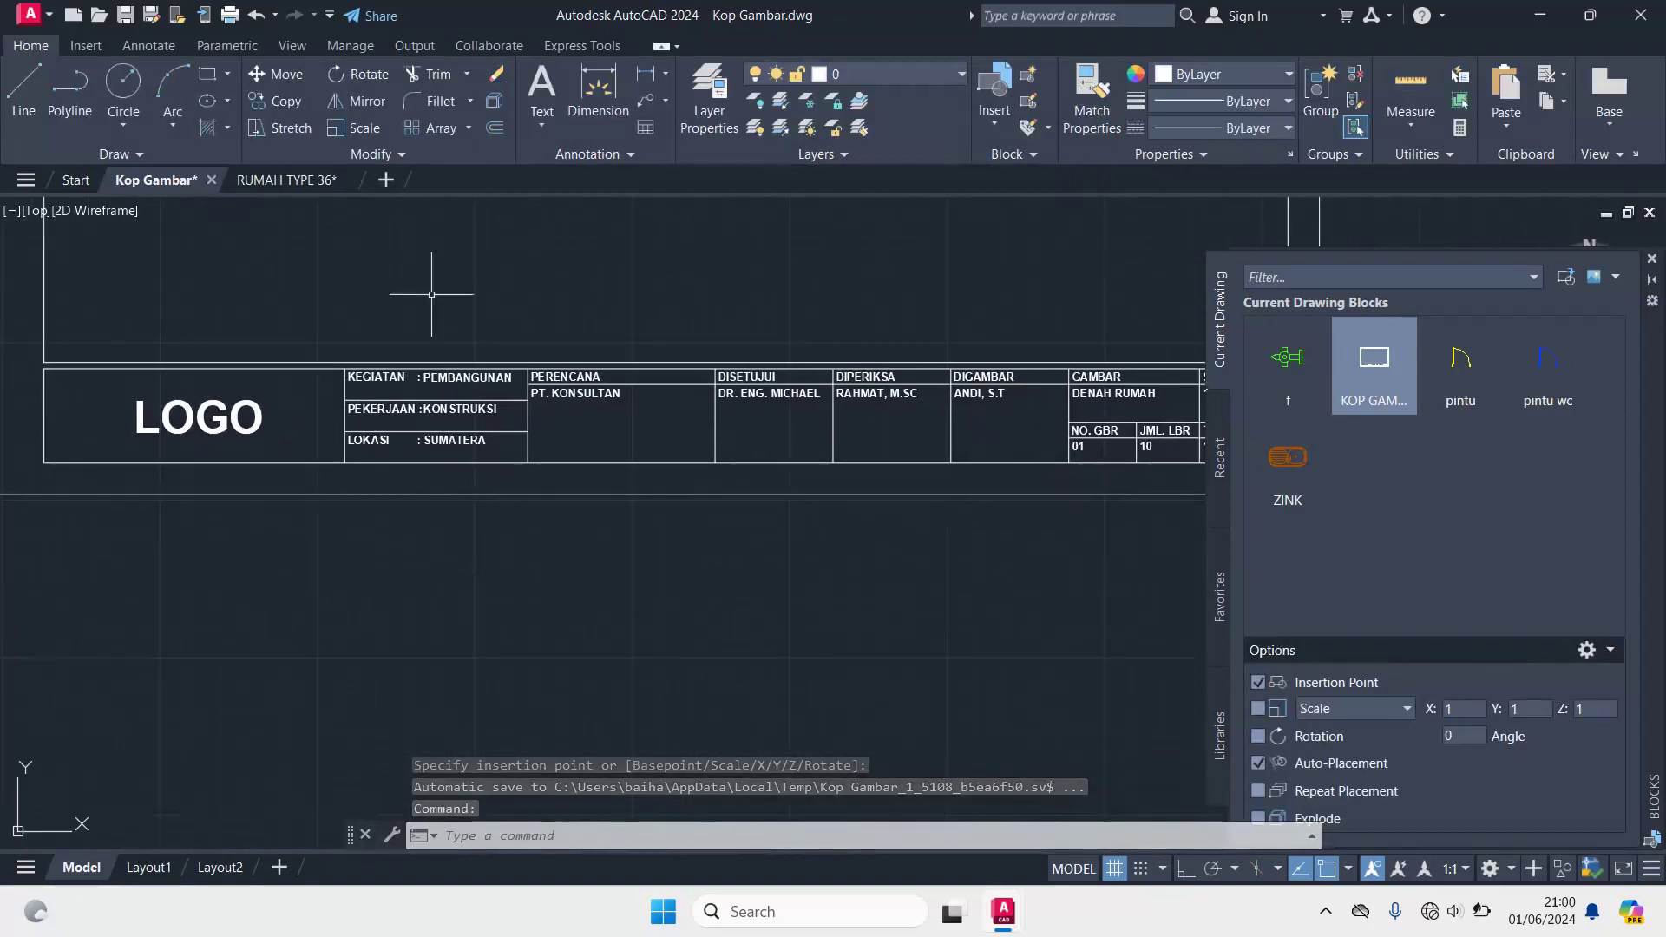
pyautogui.scroll(3, 451, 303)
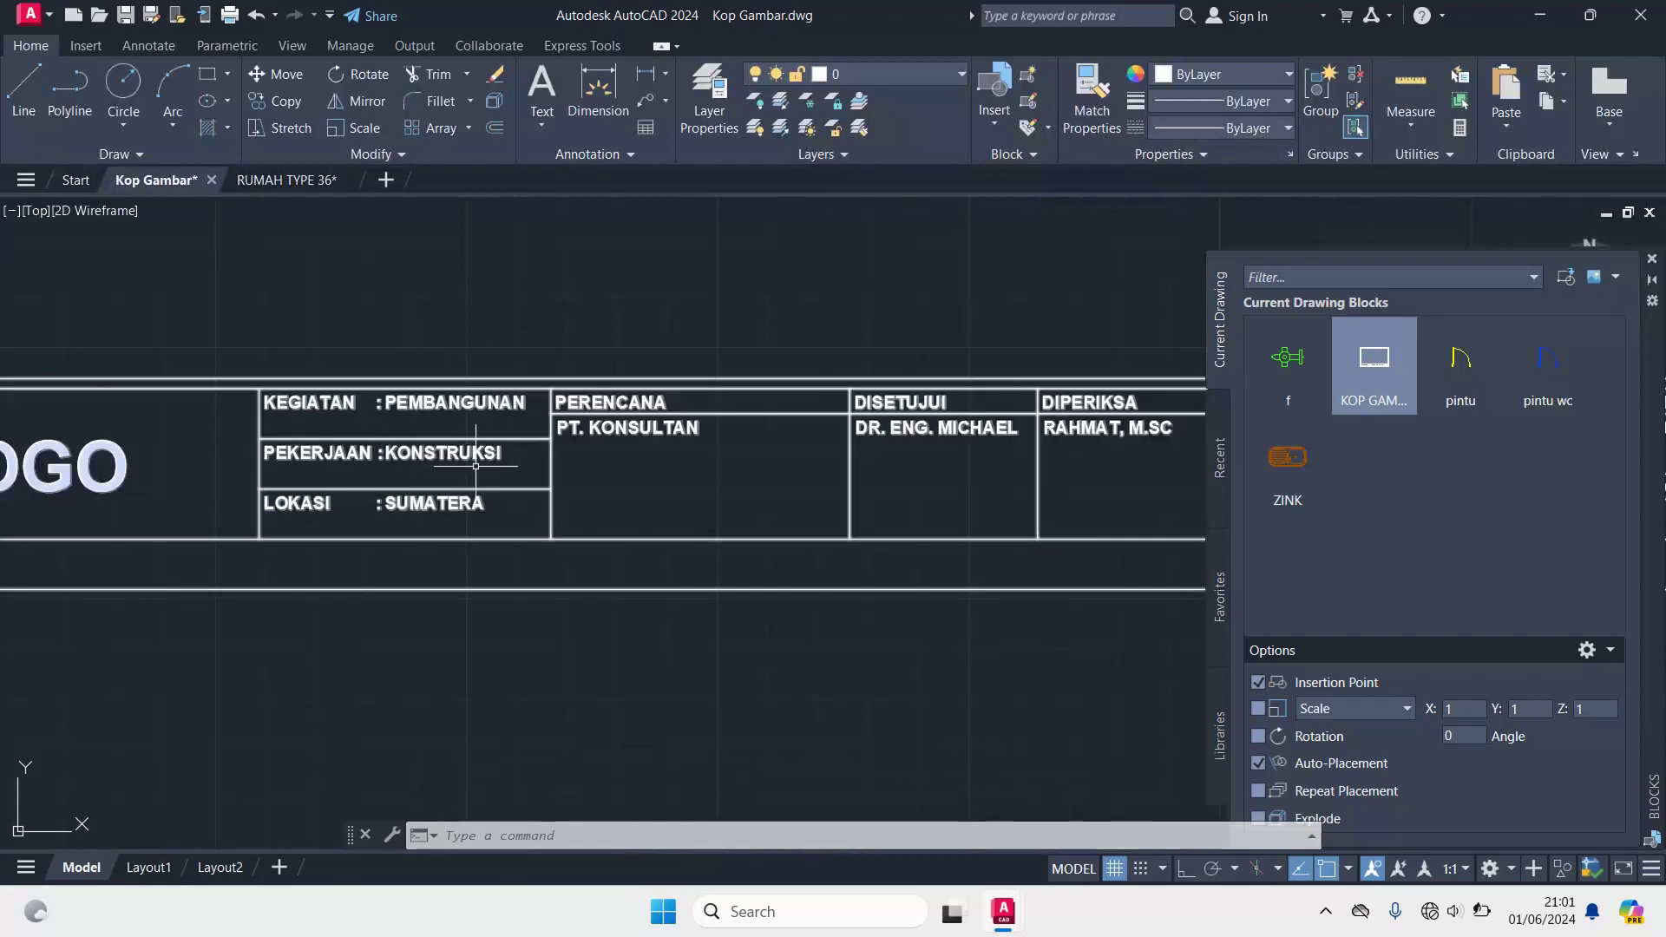
pyautogui.moveTo(616, 473); pyautogui.dragTo(322, 502, button='middle')
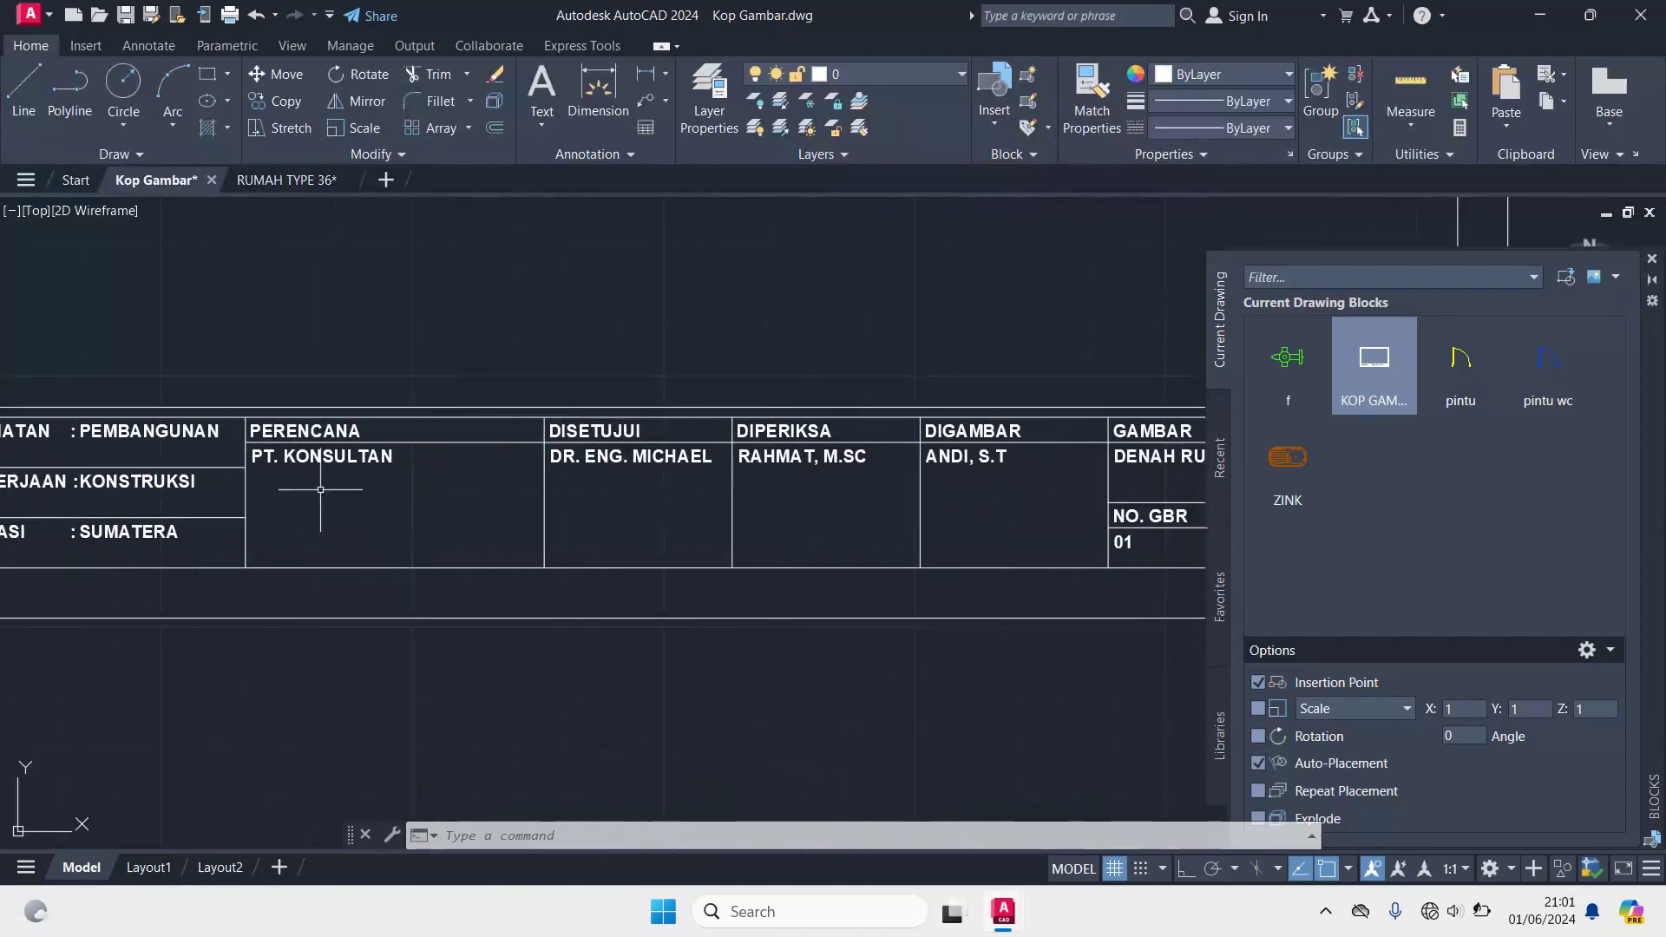
pyautogui.moveTo(595, 504); pyautogui.dragTo(298, 510, button='middle')
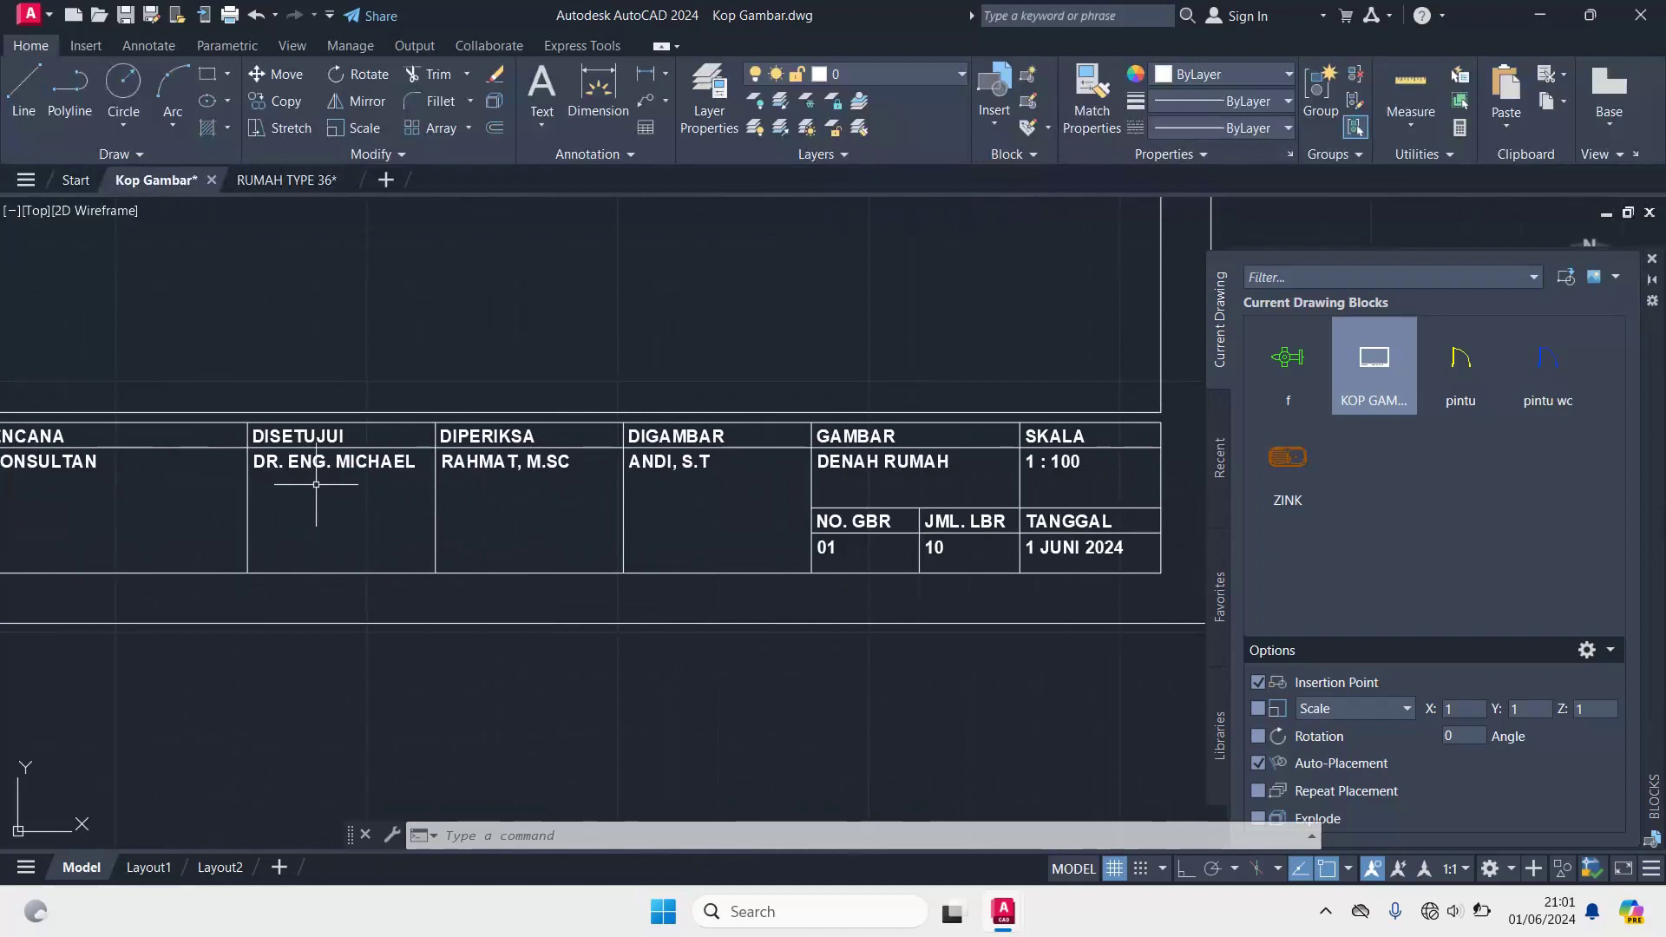
pyautogui.moveTo(618, 483); pyautogui.dragTo(421, 494, button='middle')
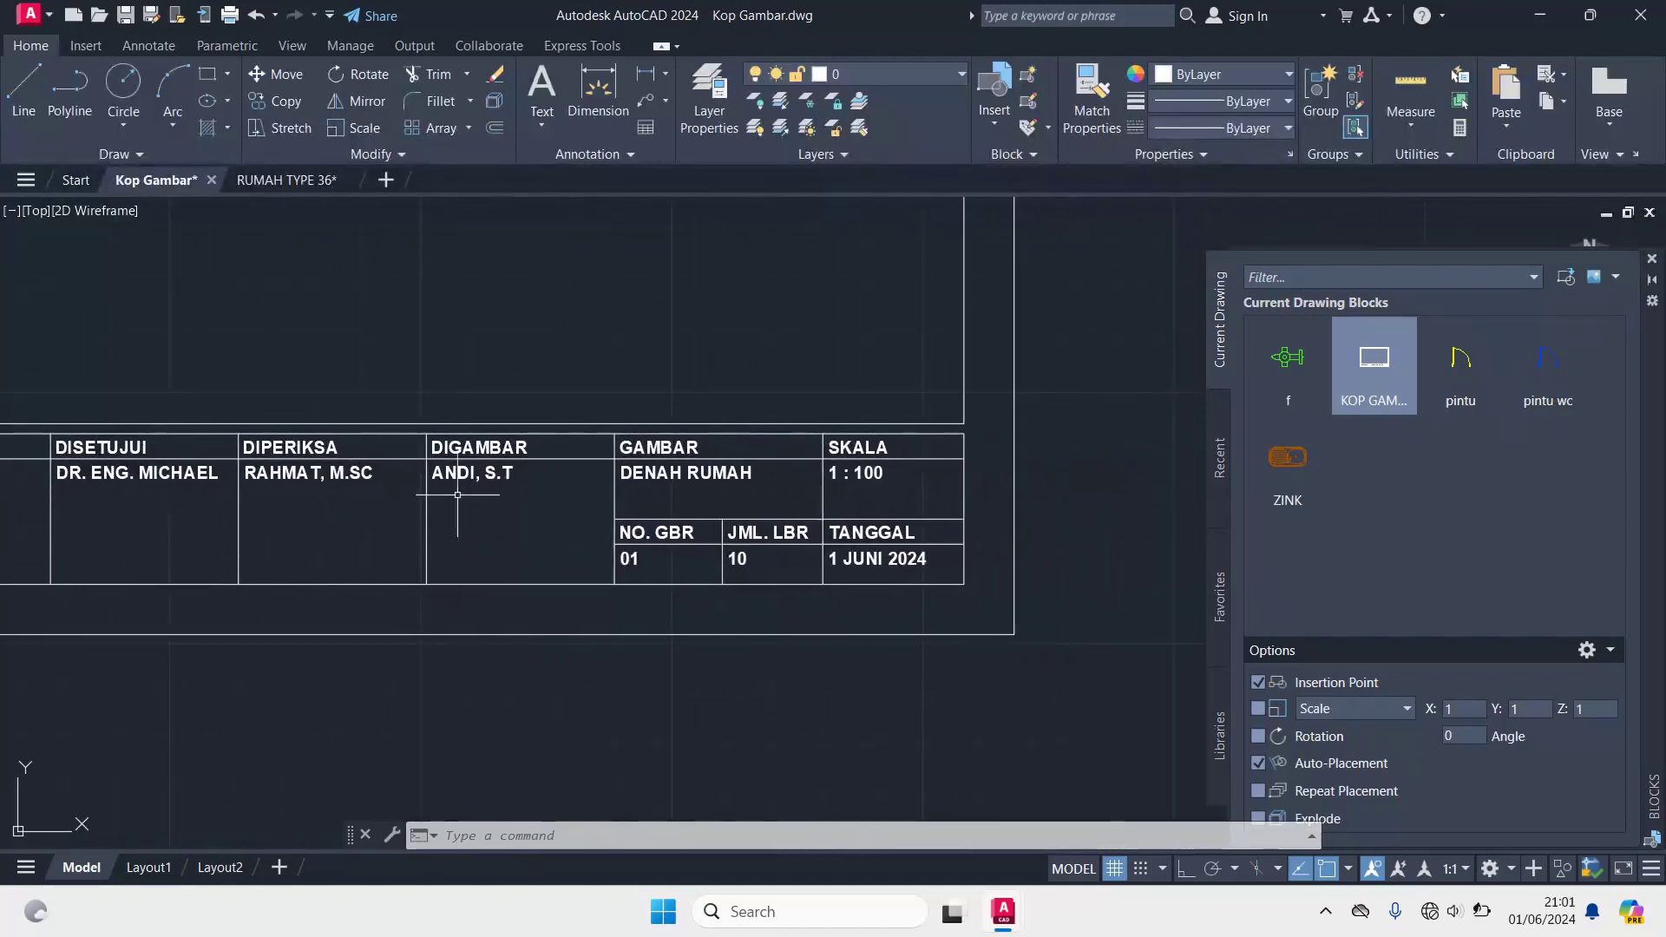
pyautogui.scroll(2, 916, 469)
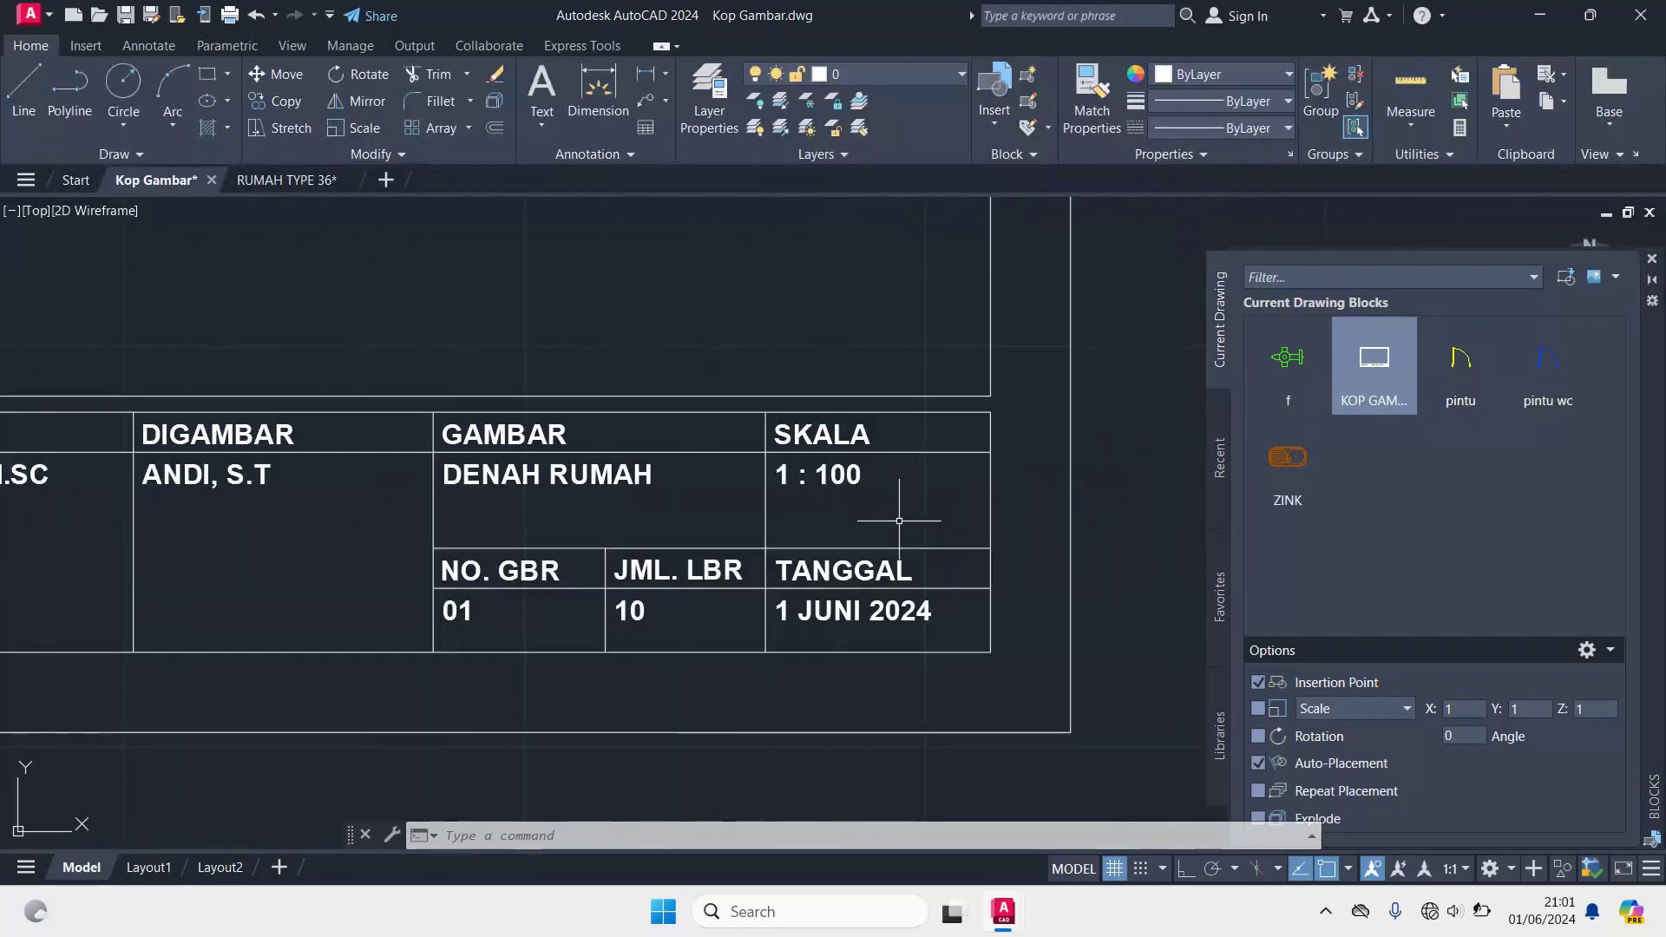
pyautogui.scroll(-3, 563, 599)
pyautogui.scroll(-2, 563, 599)
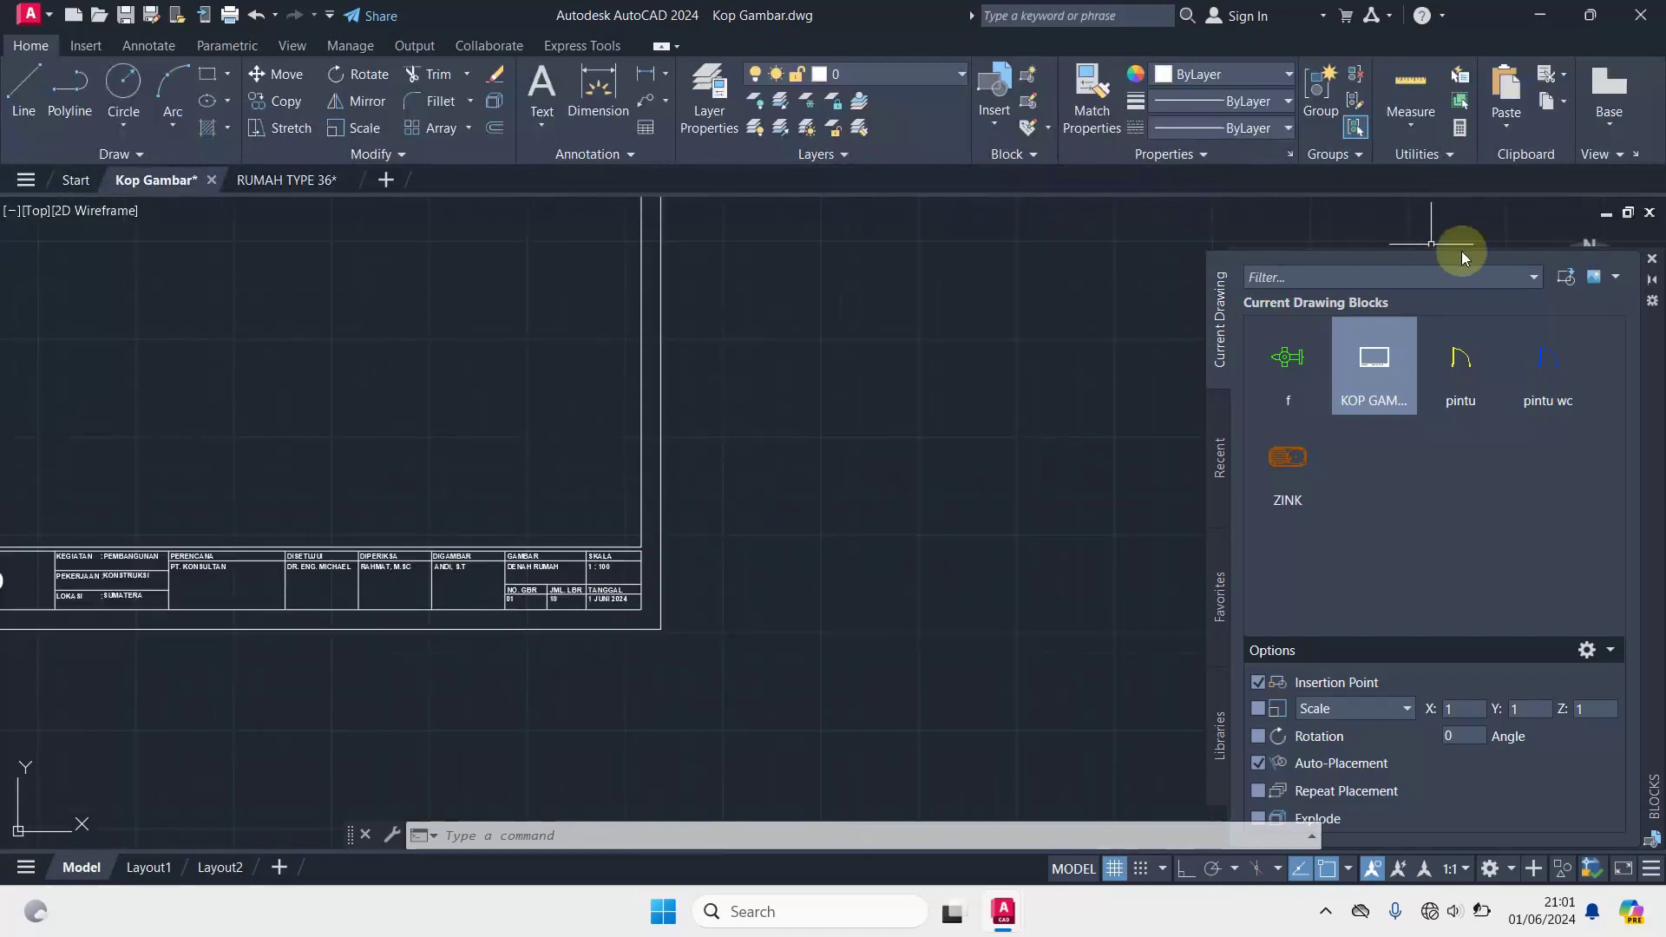
# - Close the Blocks palette and centre the view on the title block's LOGO area
pyautogui.click(1651, 258)
pyautogui.moveTo(761, 269); pyautogui.dragTo(1112, 460, button='middle')
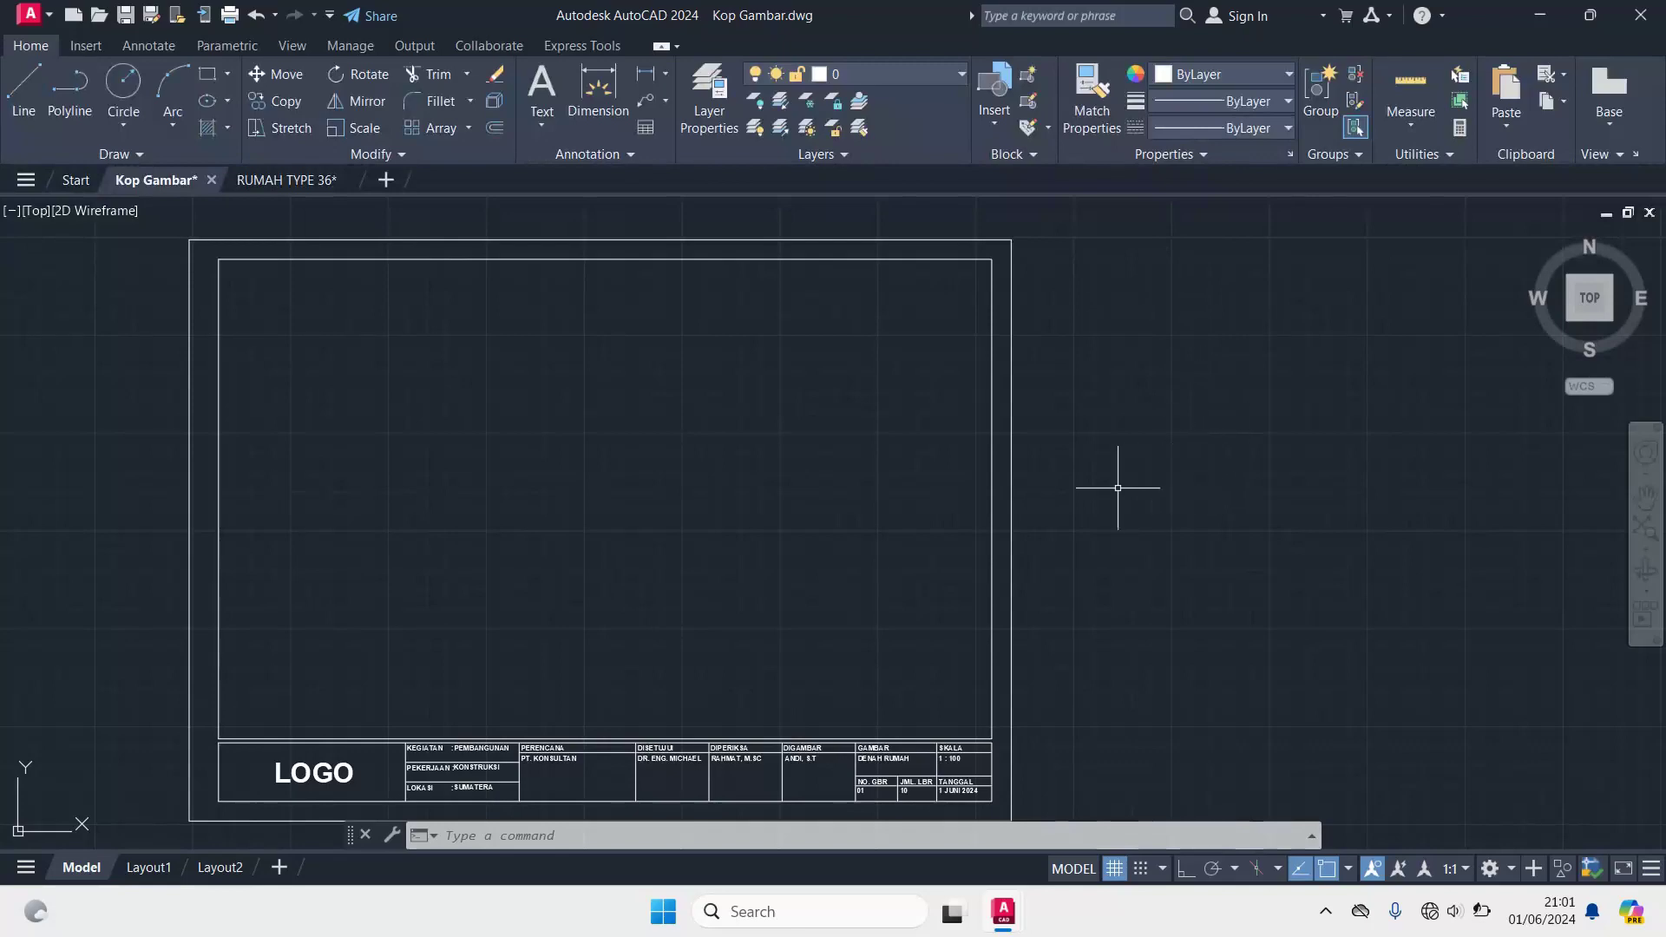
pyautogui.moveTo(1138, 491); pyautogui.dragTo(1154, 396, button='middle')
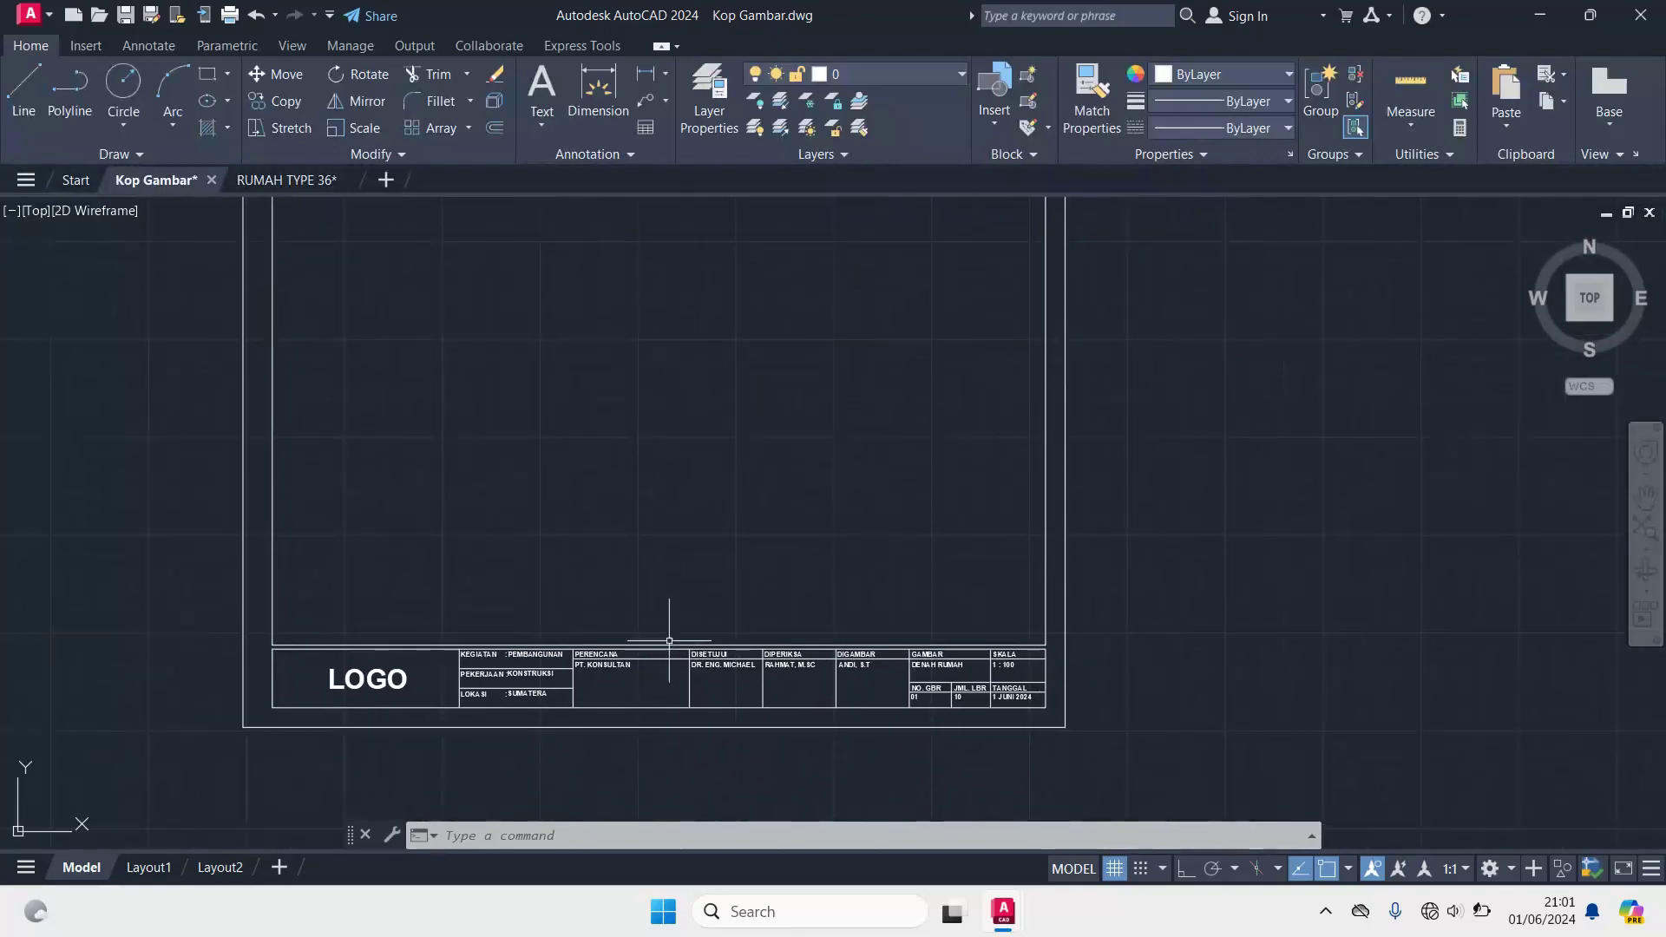
pyautogui.scroll(1, 373, 686)
pyautogui.scroll(3, 392, 649)
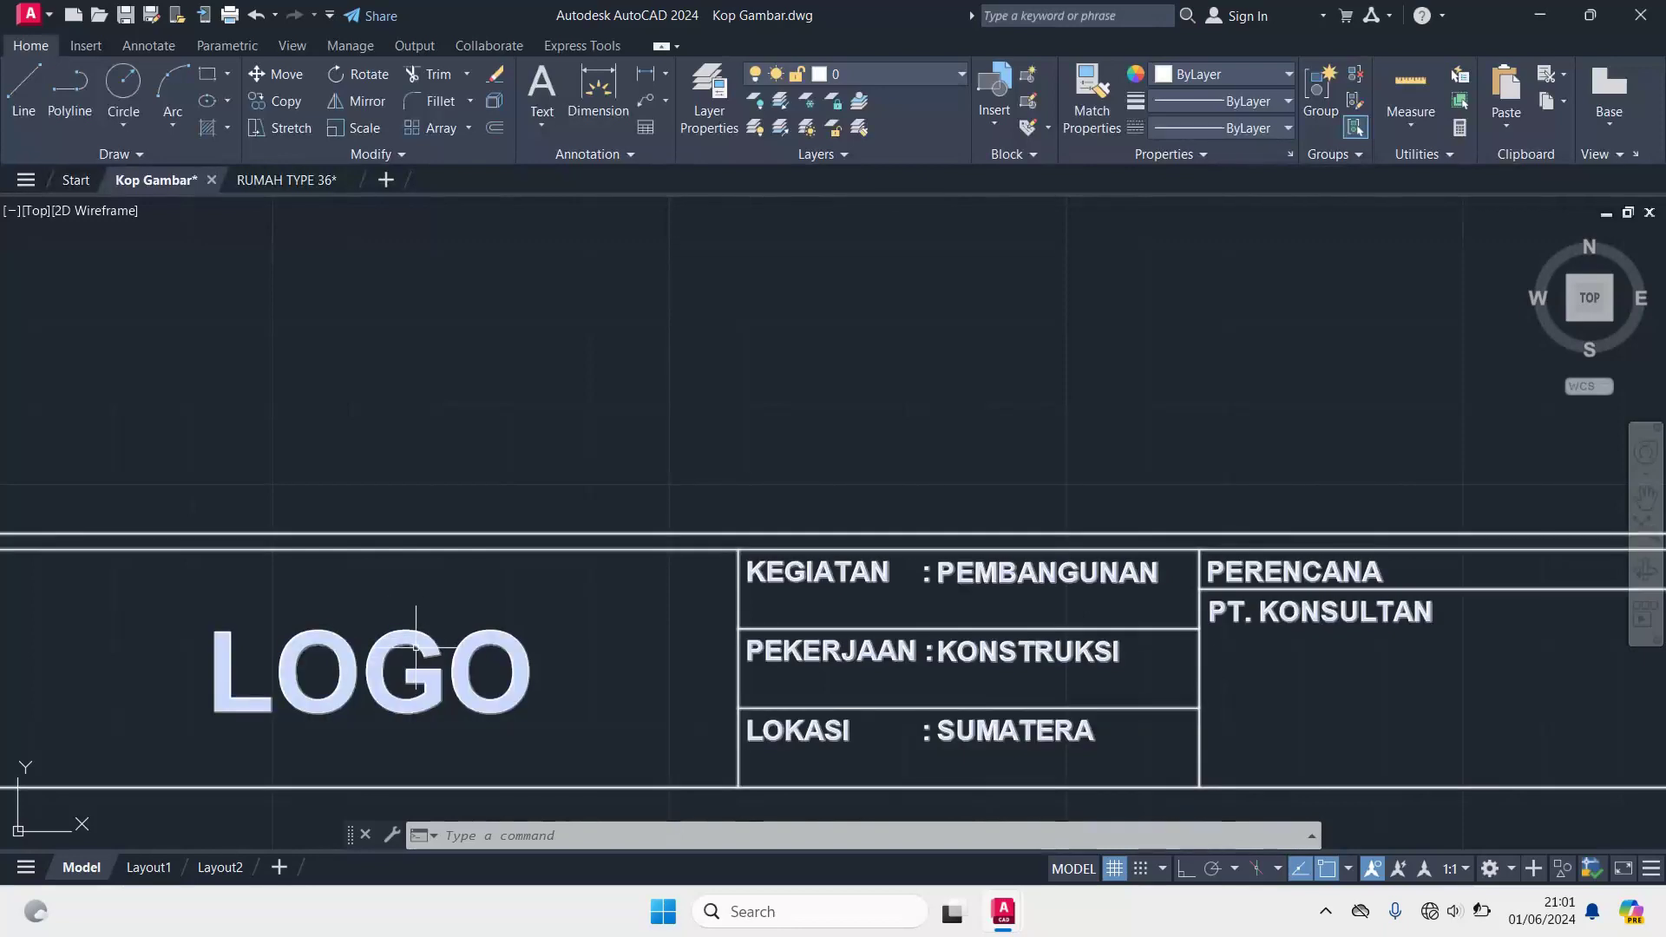
pyautogui.moveTo(324, 608); pyautogui.dragTo(475, 493, button='middle')
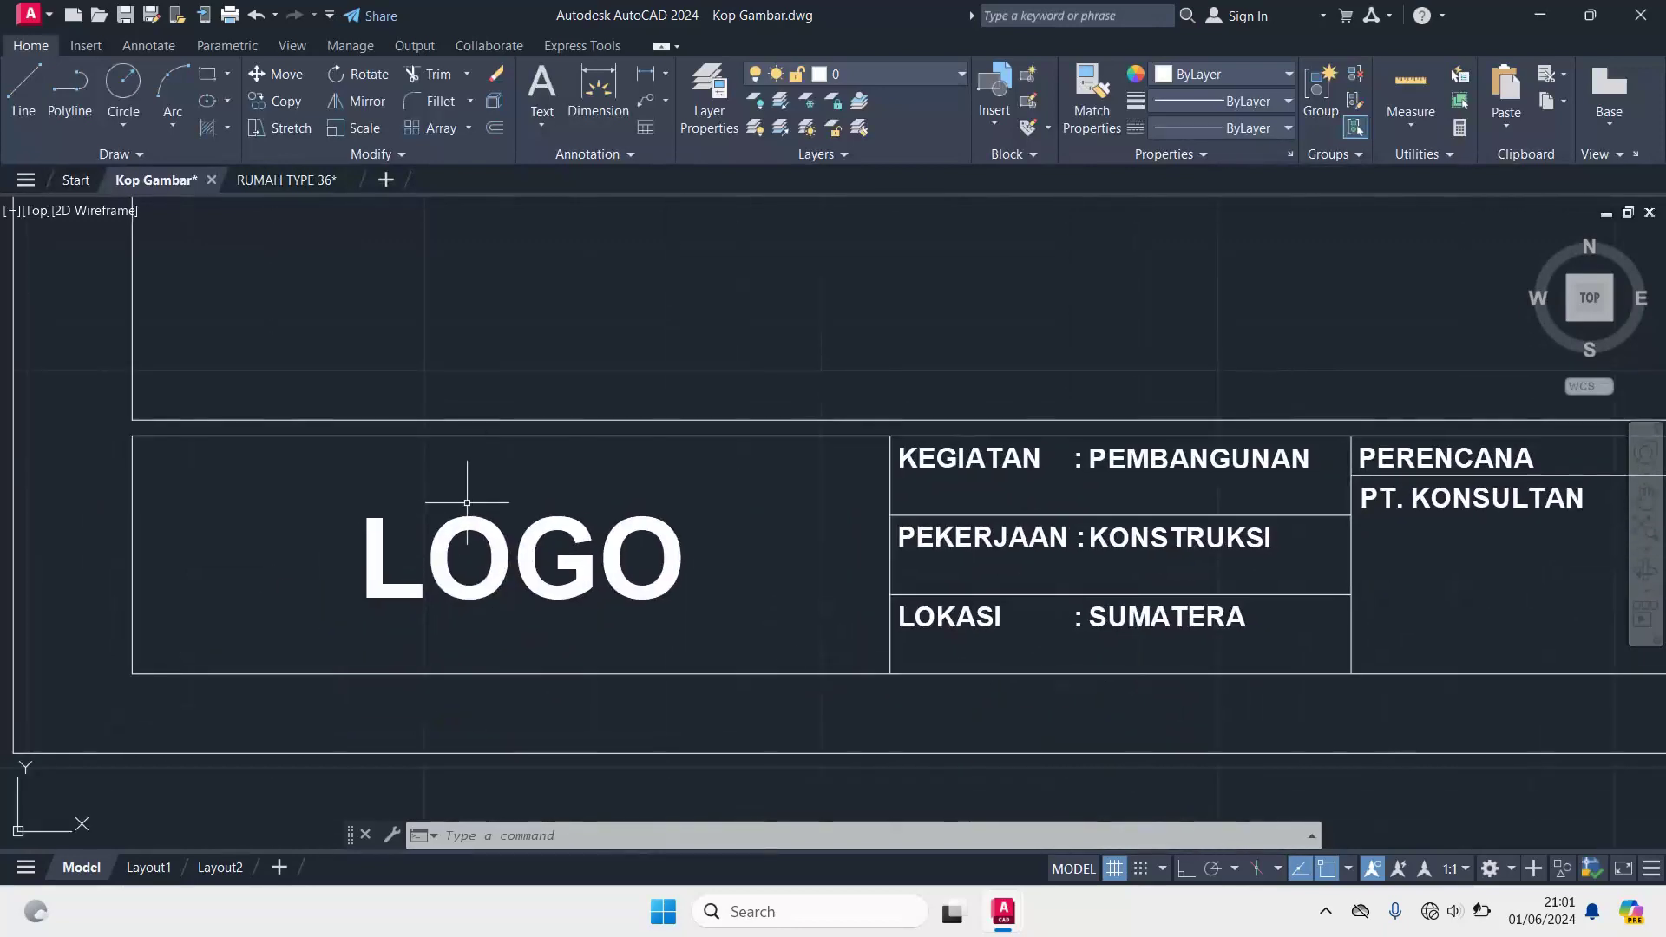